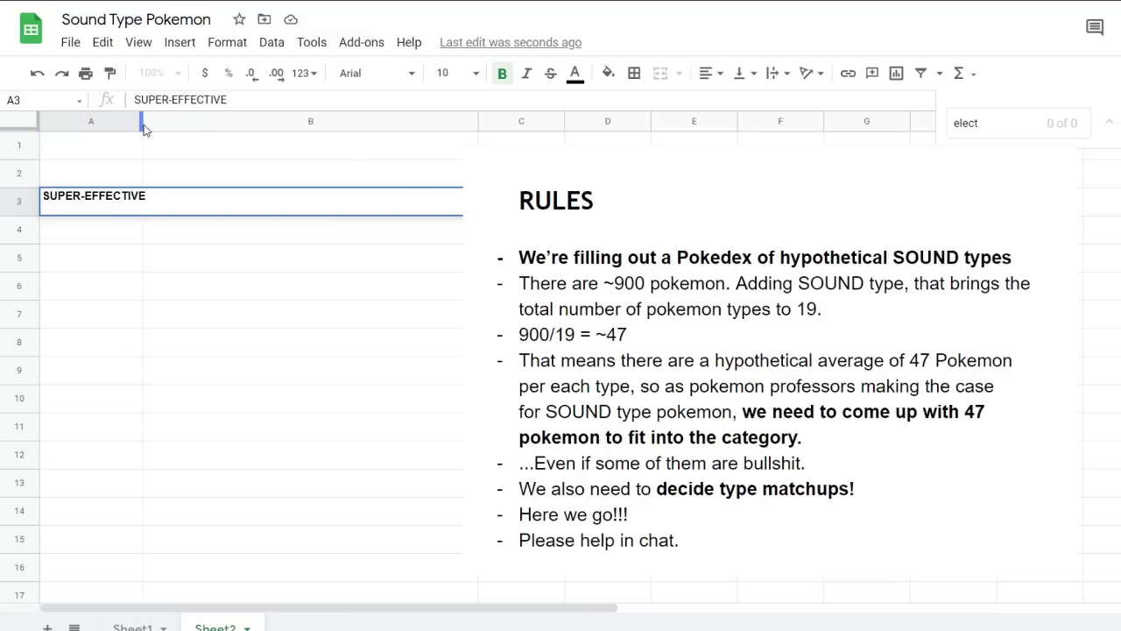
Set column A's font size to 14 and widen the column to fit the SUPER-EFFECTIVE heading
left_click_drag(140, 121, 163, 121)
left_click(181, 255)
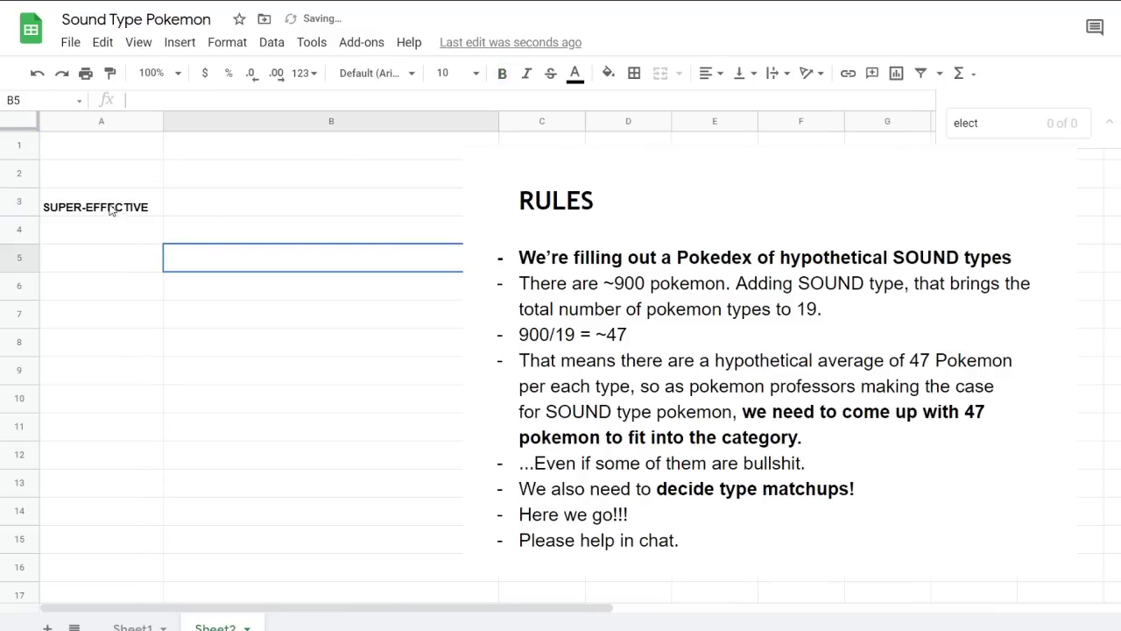
left_click(104, 122)
left_click(449, 72)
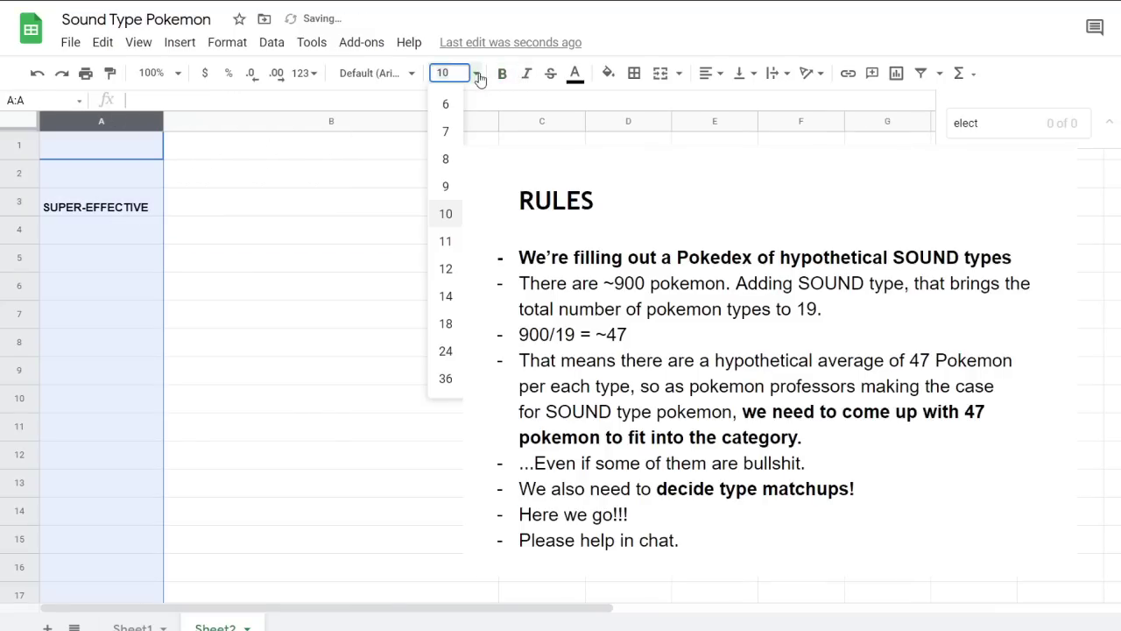
left_click(445, 296)
left_click_drag(163, 121, 206, 121)
left_click(281, 256)
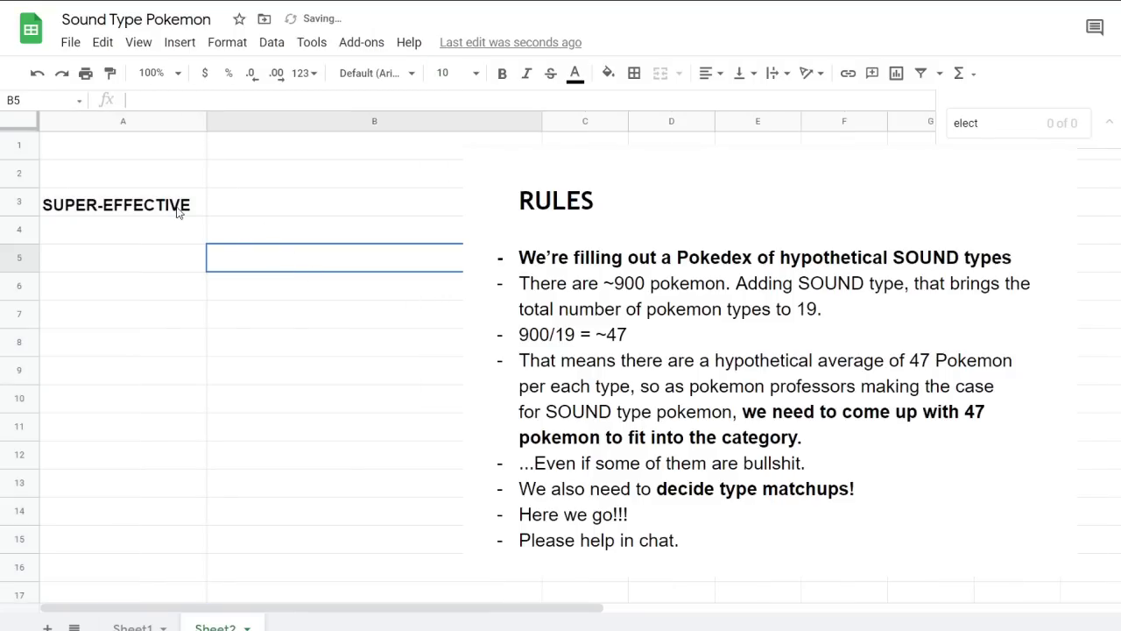
left_click(142, 268)
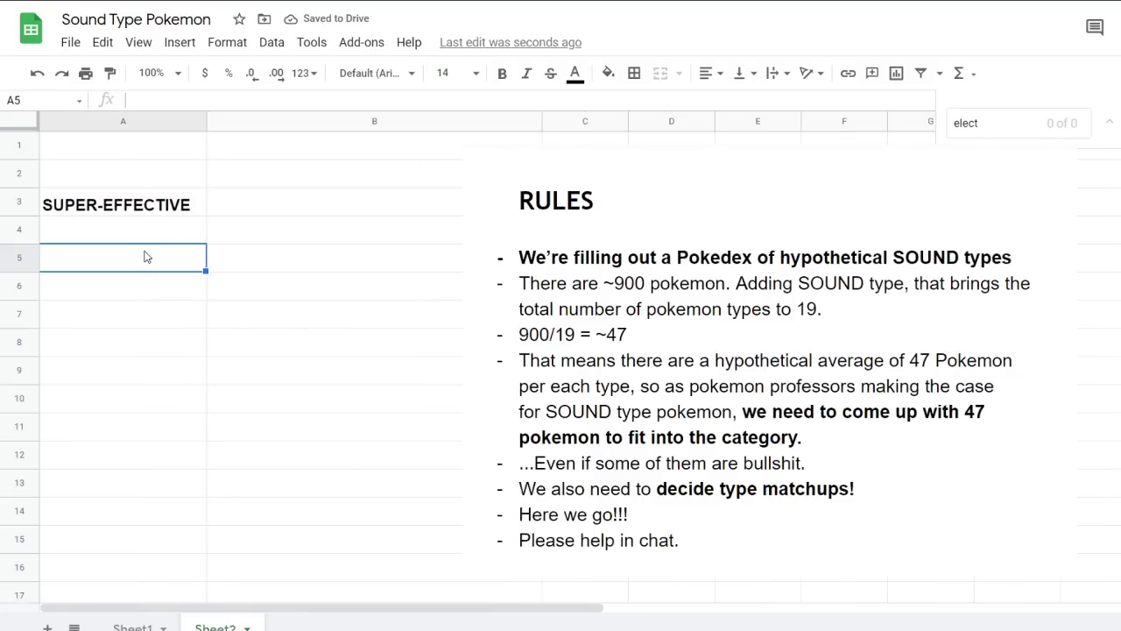
type("wea")
key("BackSpace")
key("BackSpace")
key("BackSpace")
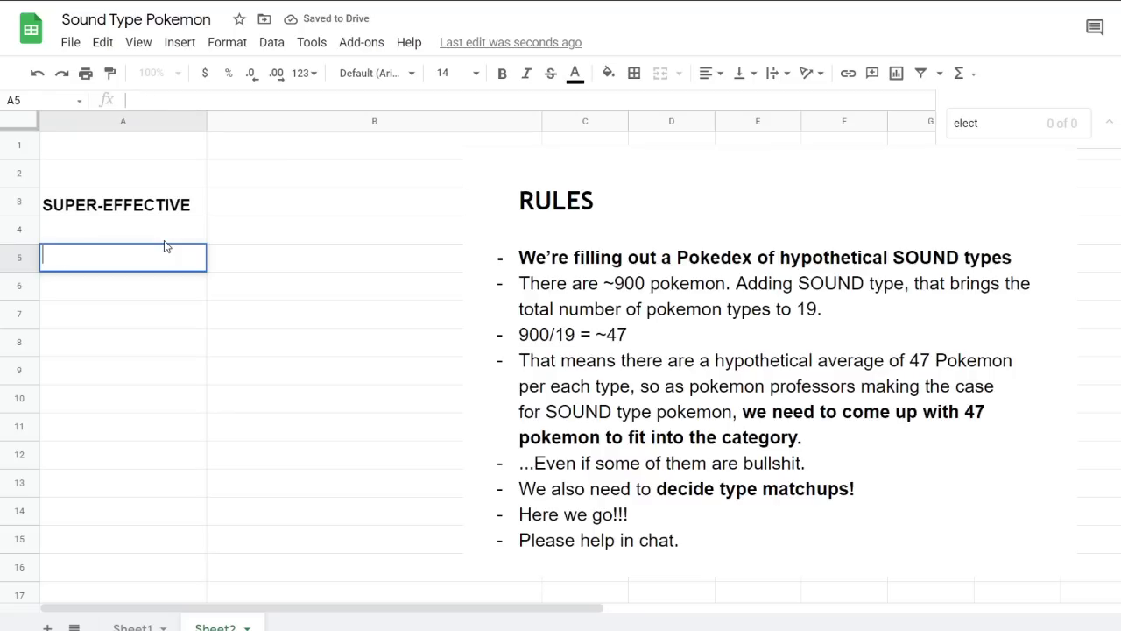
Copy the SUPER-EFFECTIVE heading into A5 and replace the copied text with "WEAK AGAINST..."
left_click(132, 208)
key("ctrl+c")
left_click(119, 265)
key("ctrl+v")
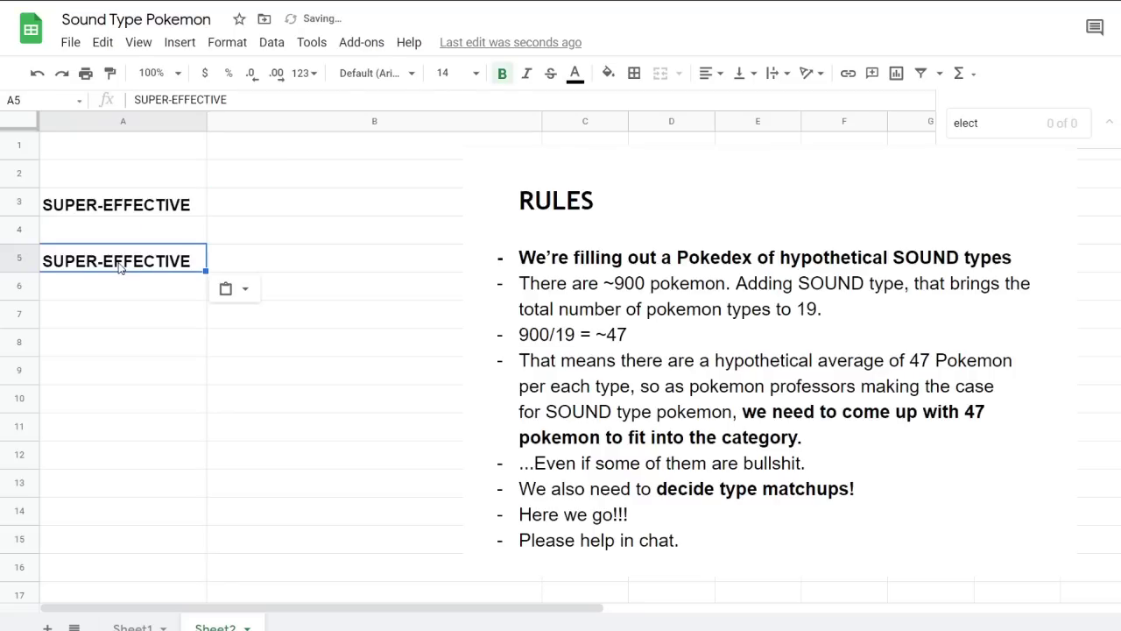
type("weak")
key("BackSpace")
key("BackSpace")
key("BackSpace")
key("BackSpace")
type("WEAK AGAINST")
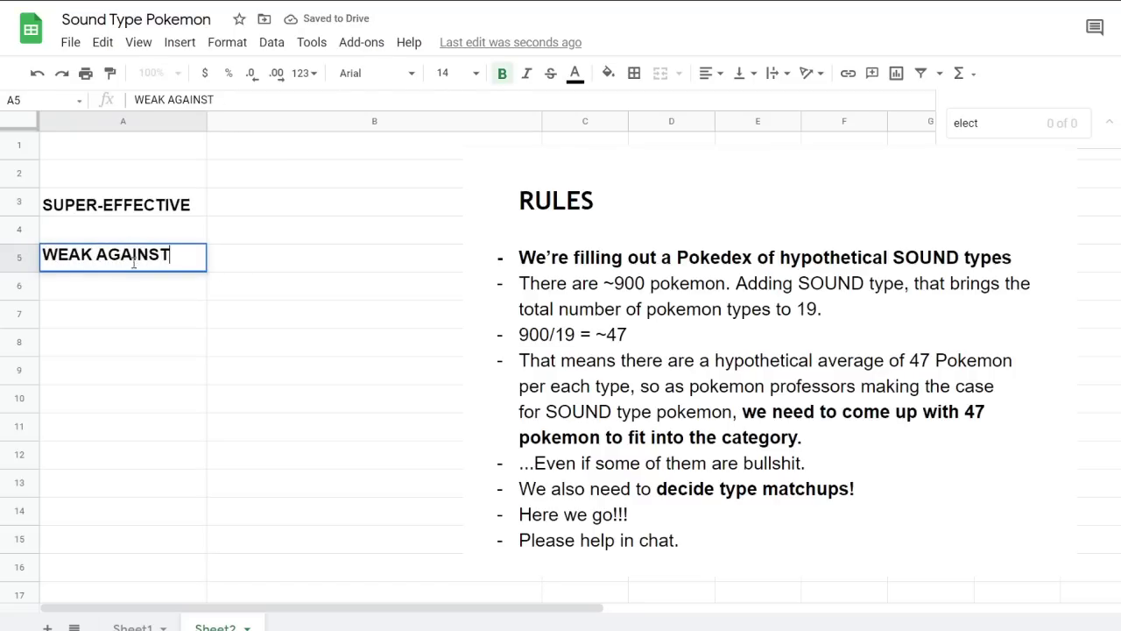
type("...")
Add an ellipsis to the A3 heading so it reads "SUPER-EFFECTIVE..."
left_click(194, 212)
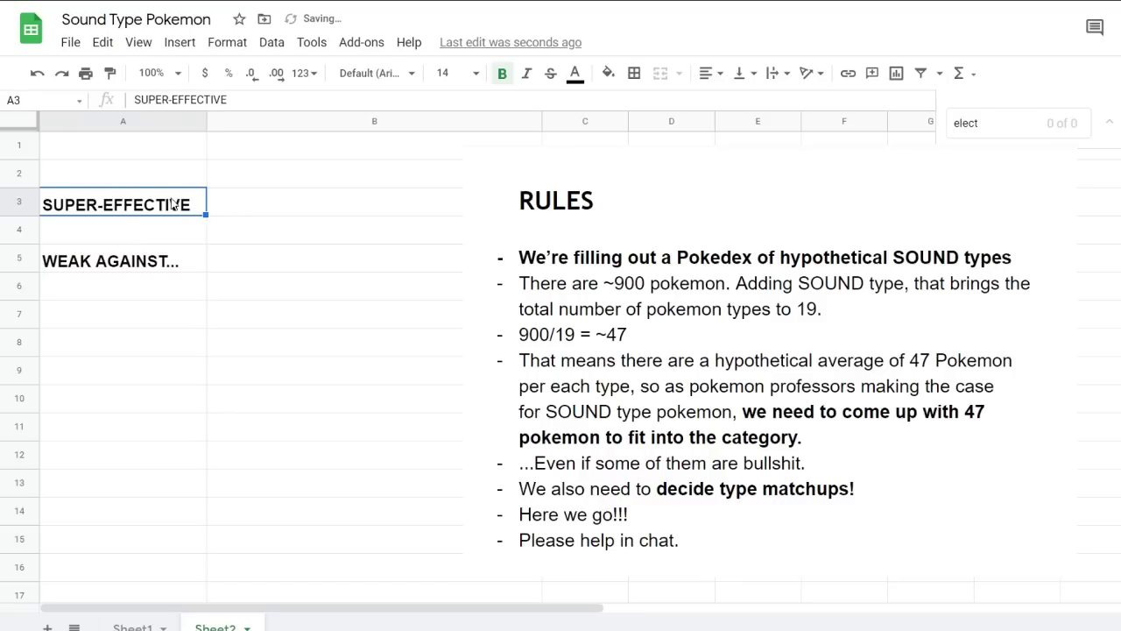
double_click(175, 204)
type("..")
left_click(296, 226)
Widen column A slightly to fit its headings and narrow column B to less than half its width
left_click_drag(207, 121, 226, 120)
left_click(341, 285)
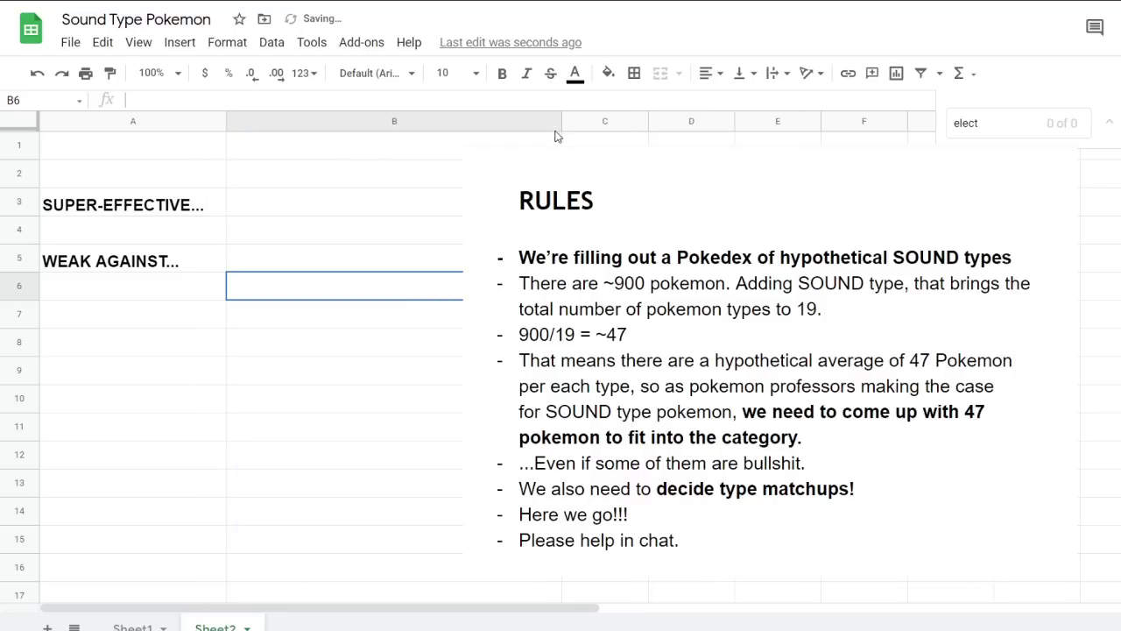
left_click_drag(561, 125, 366, 131)
left_click(581, 230)
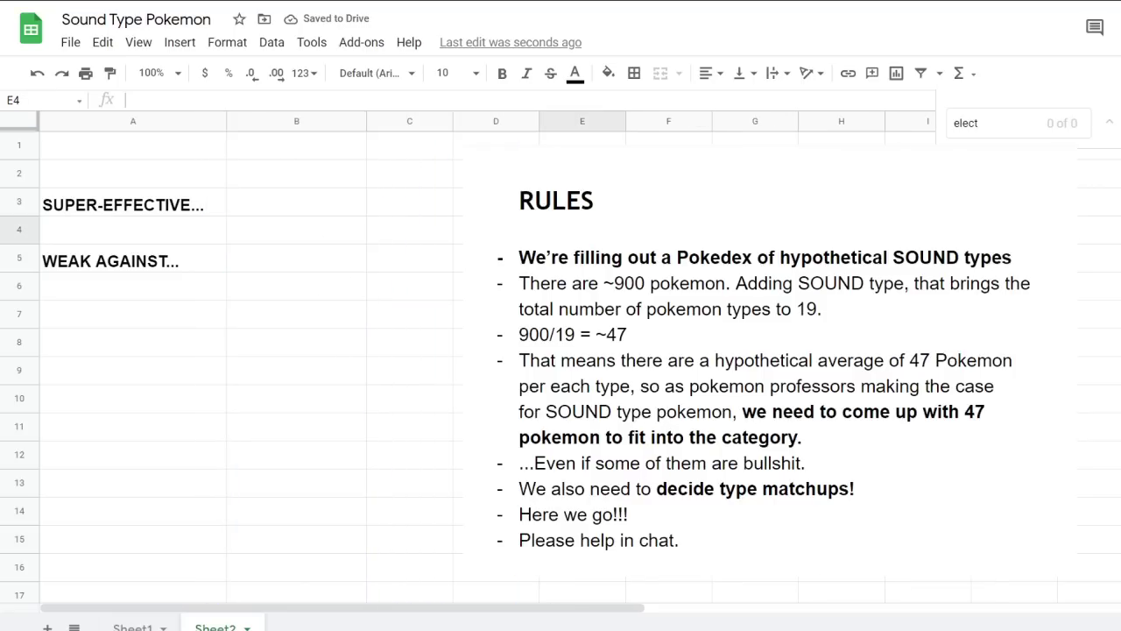
Enter the types ROCK, WATER, ELECTRIC and GRASS down cells E2 to E5
left_click(582, 174)
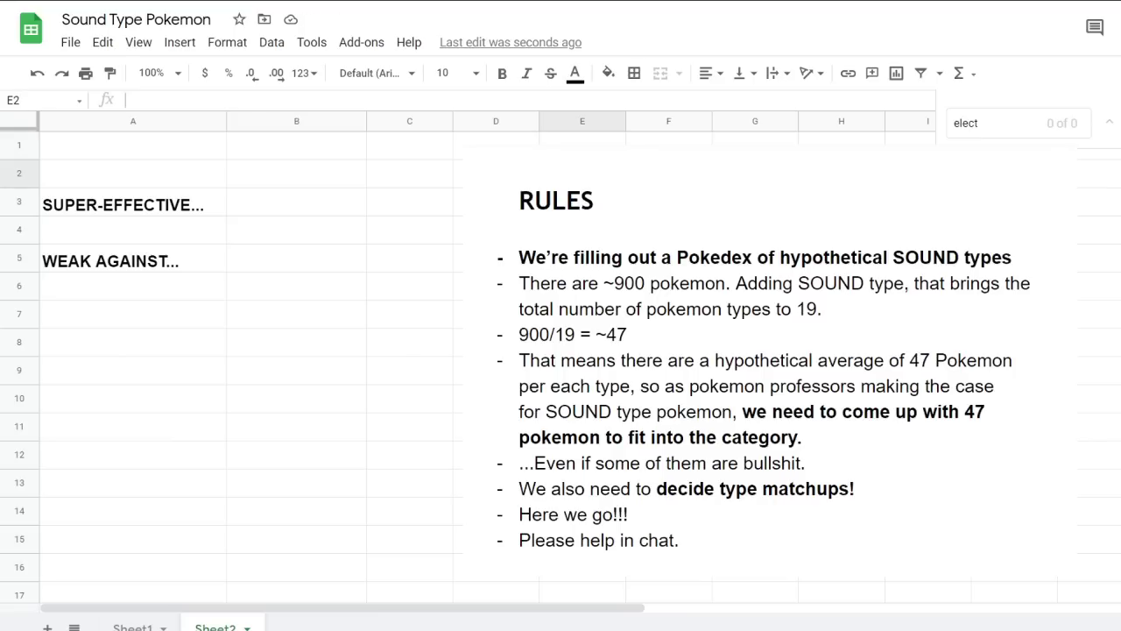
type("ROC")
key("Return")
key("Return")
type("ELECTRIC")
key("Return")
type("GHOST")
key("Return")
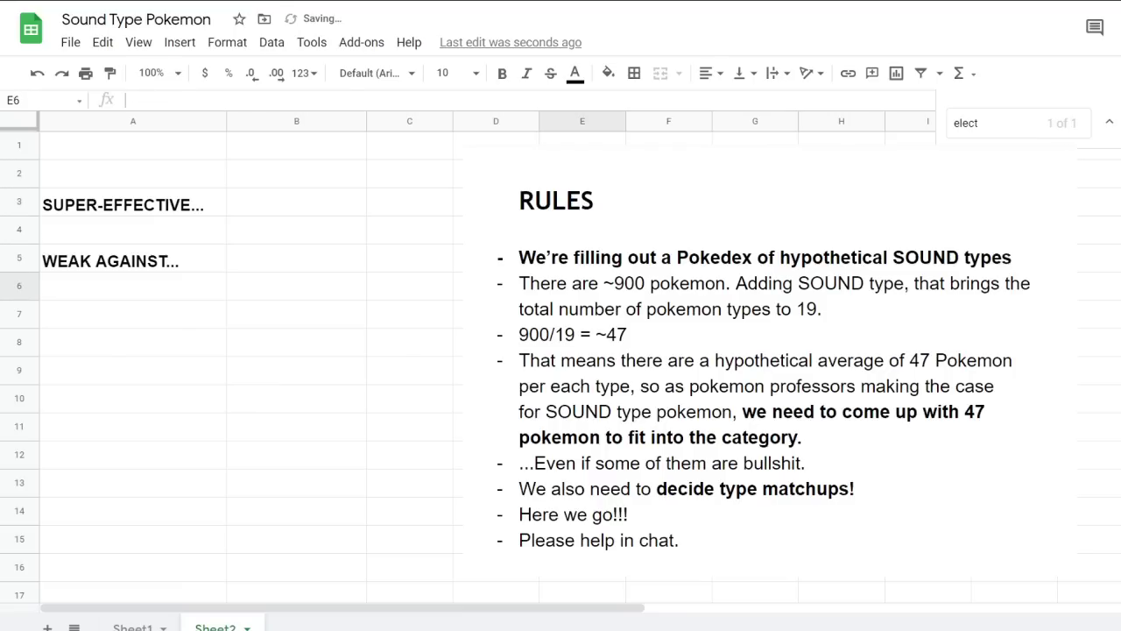
key("Escape")
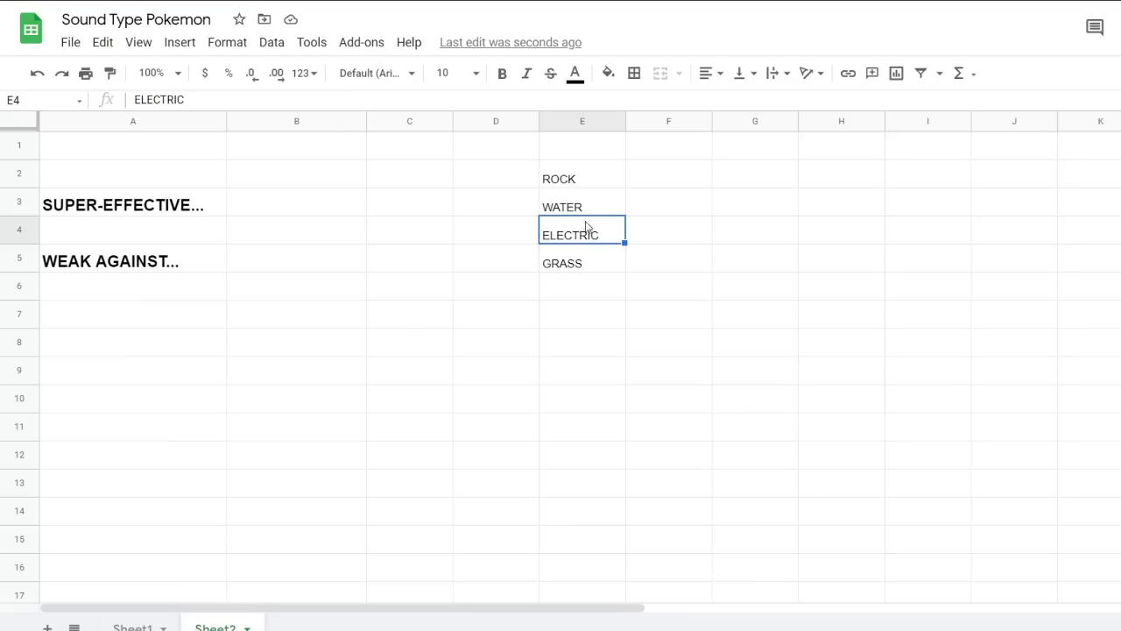
Continue the type list in E6 to E9 with POISON, PSYCHIC, FIRE and GROUND
left_click(576, 293)
type("POISON")
key("Return")
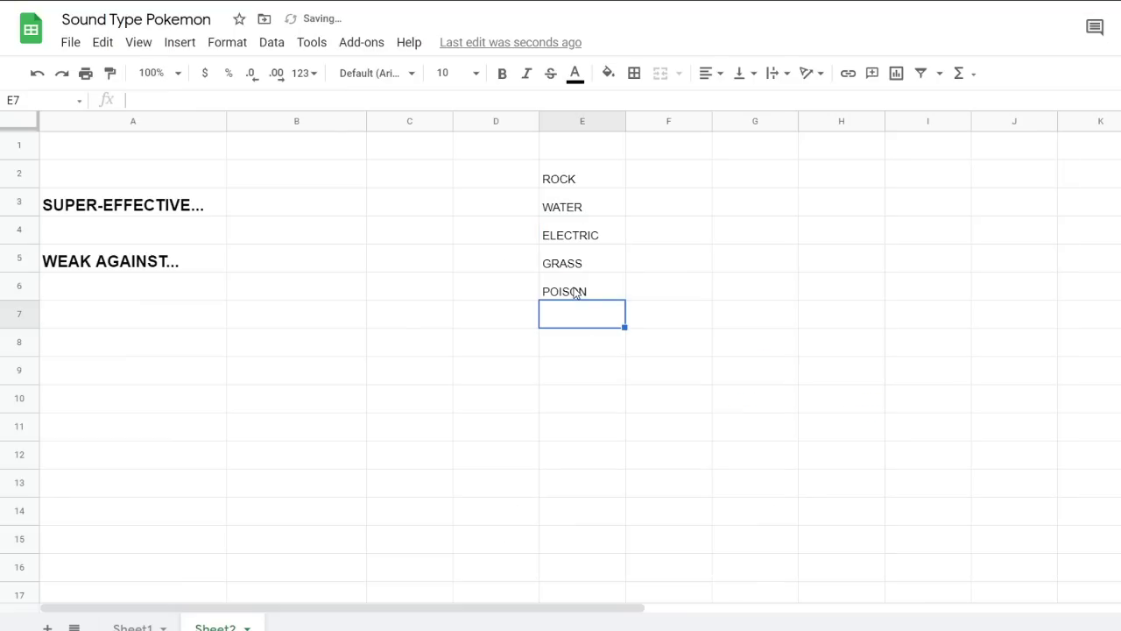
type("PSYCHIC")
key("Return")
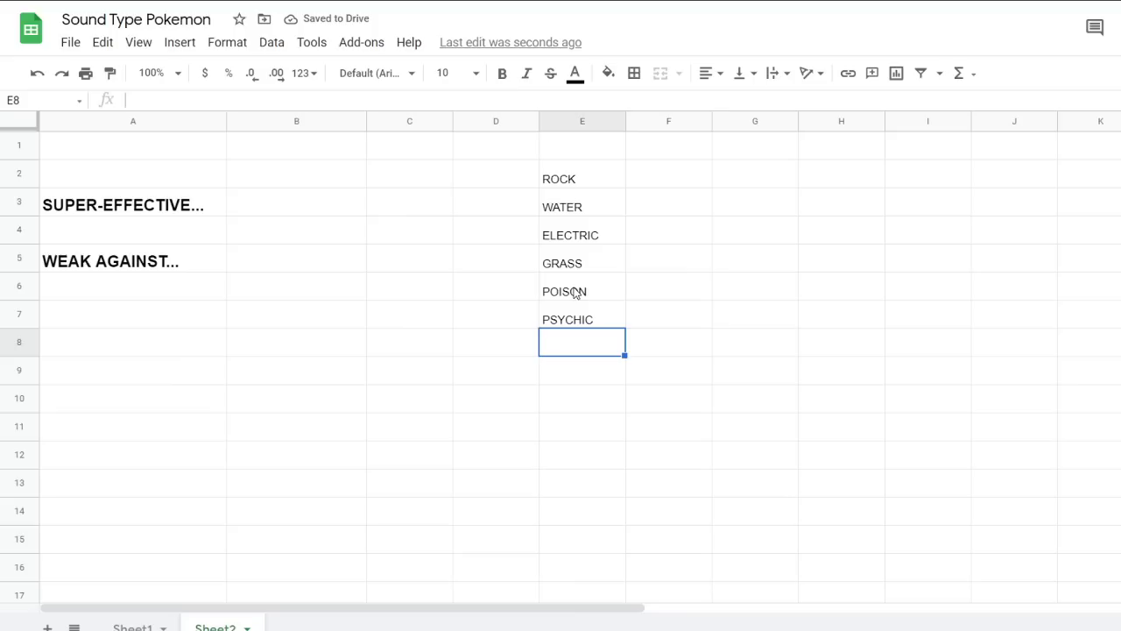
type("FIRE")
key("Return")
type("GROUND")
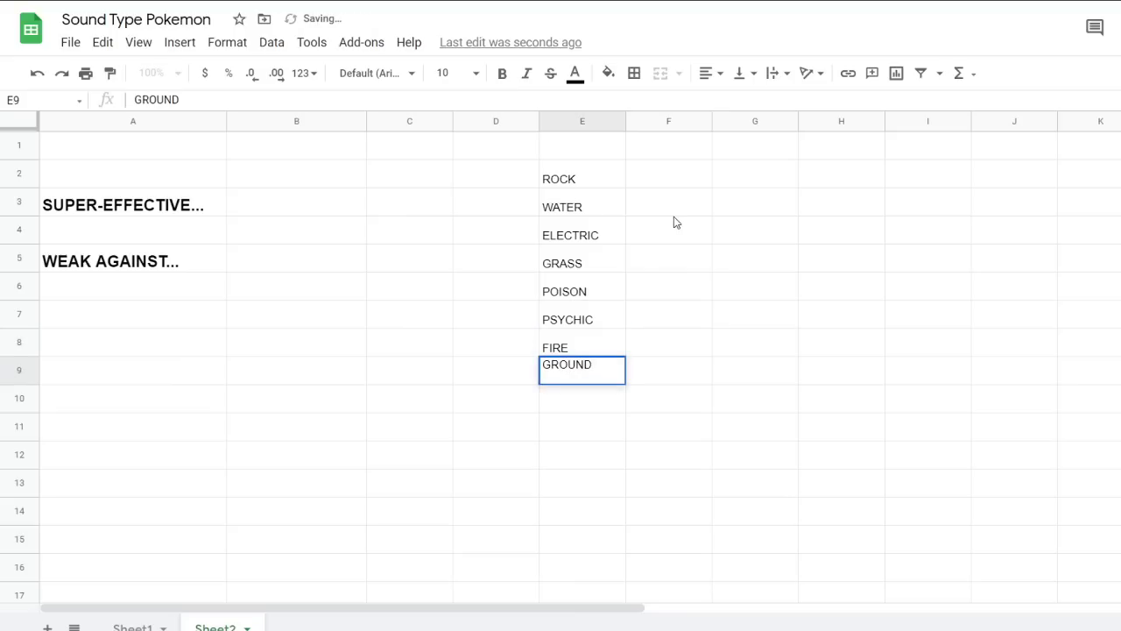
Start a second column of types in F2 to F4 with FLYING, BUG and NORMAL
left_click(680, 183)
type("FLY")
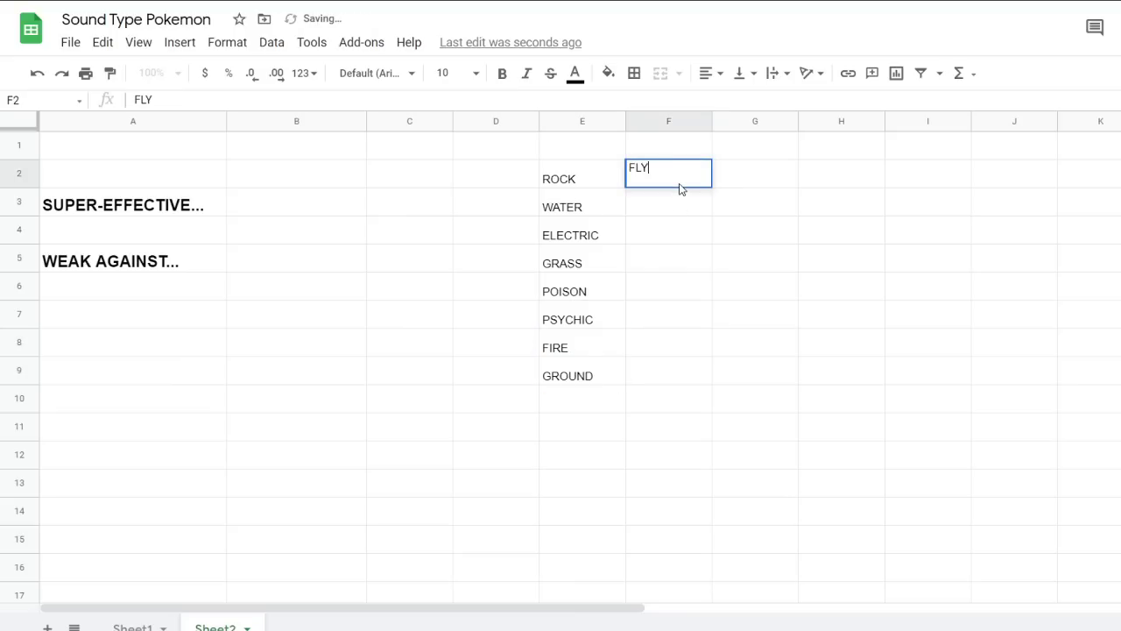
type("ING")
key("Return")
type("BUG")
key("Return")
type("NORMAL")
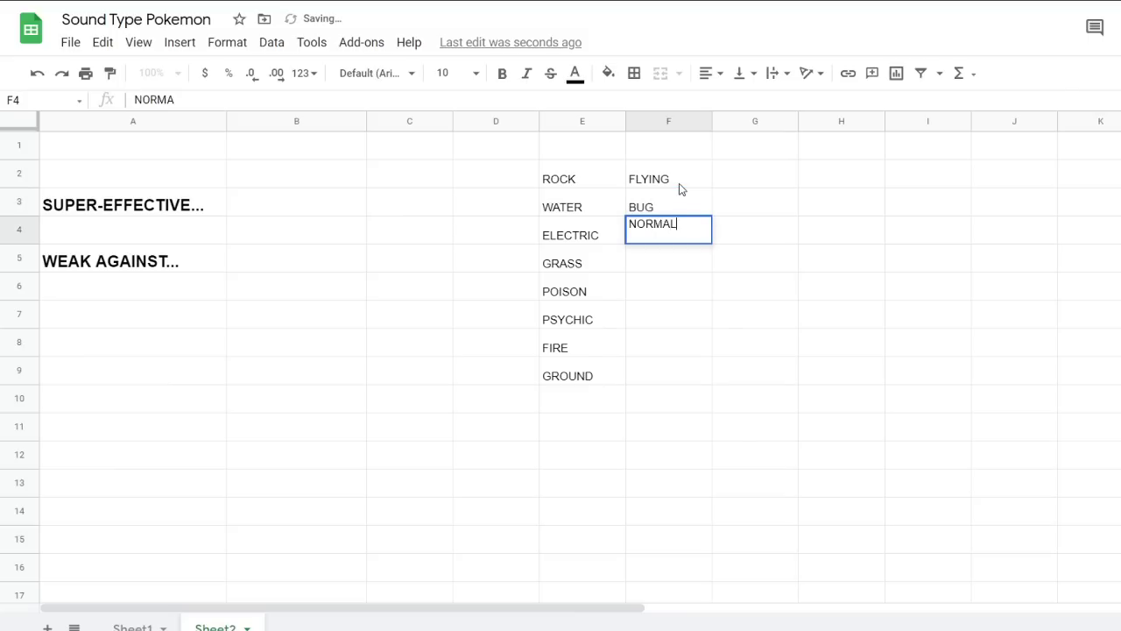
key("Return")
Enter GHOST, FIGHTING, STEEL, ICE and DRAGON down cells F5 to F9
type("GHOST")
key("Return")
type("FIGHTING")
key("Return")
type("STEEL")
key("Return")
type("ICE")
key("Return")
type("DRAGON")
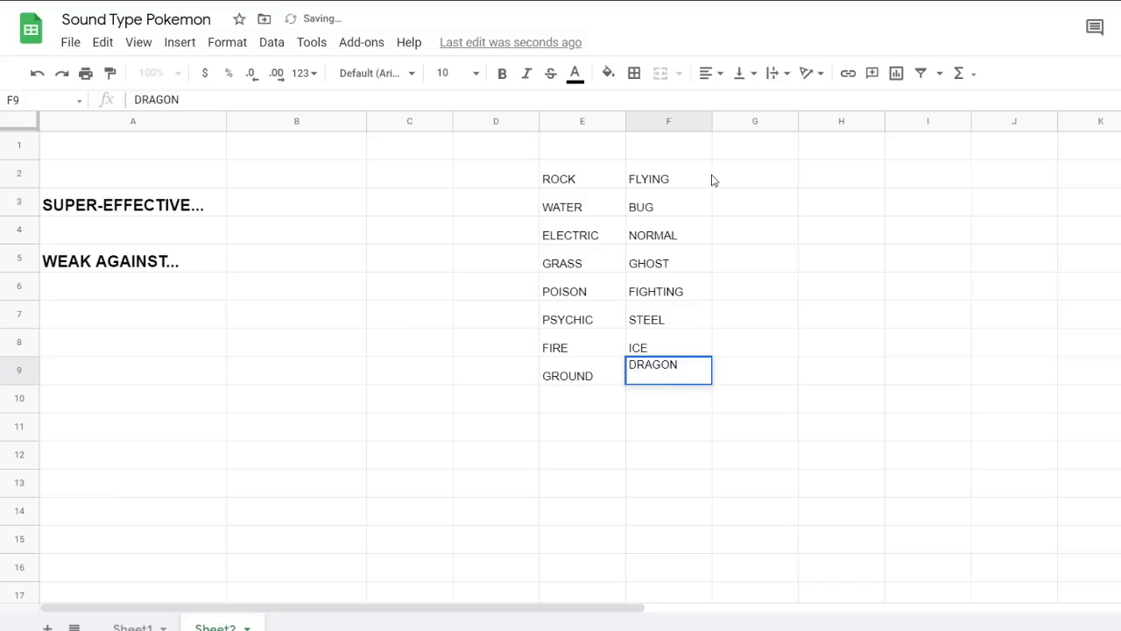
Start a third column of types with DARK in G2 and FAIRY in G3
left_click(740, 176)
type("DARK")
key("Return")
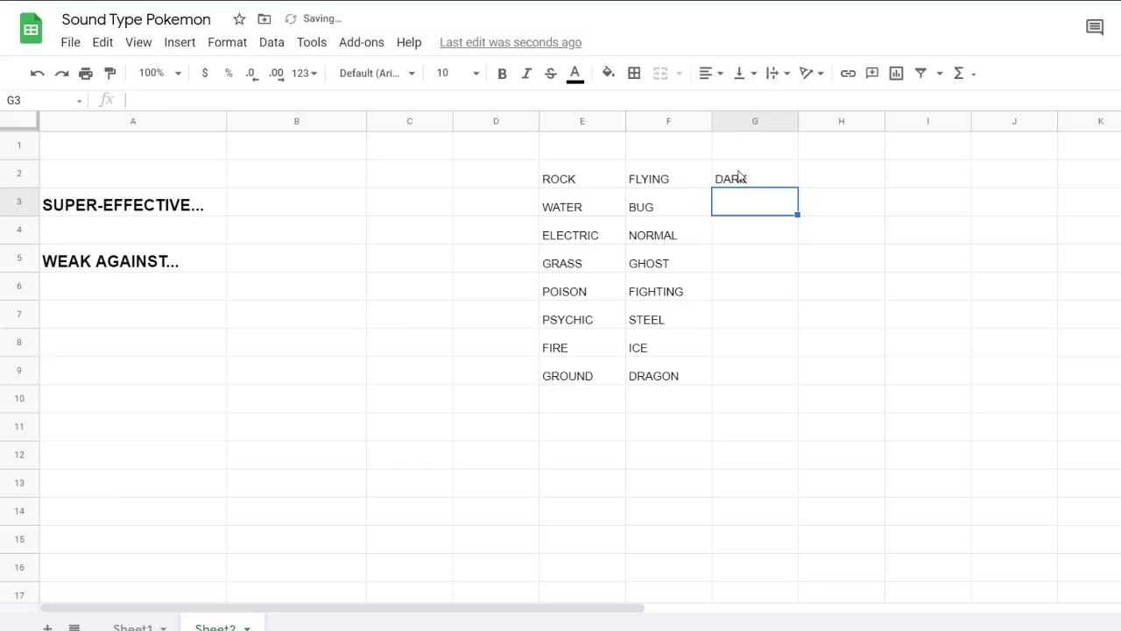
type("FAIRY")
key("Return")
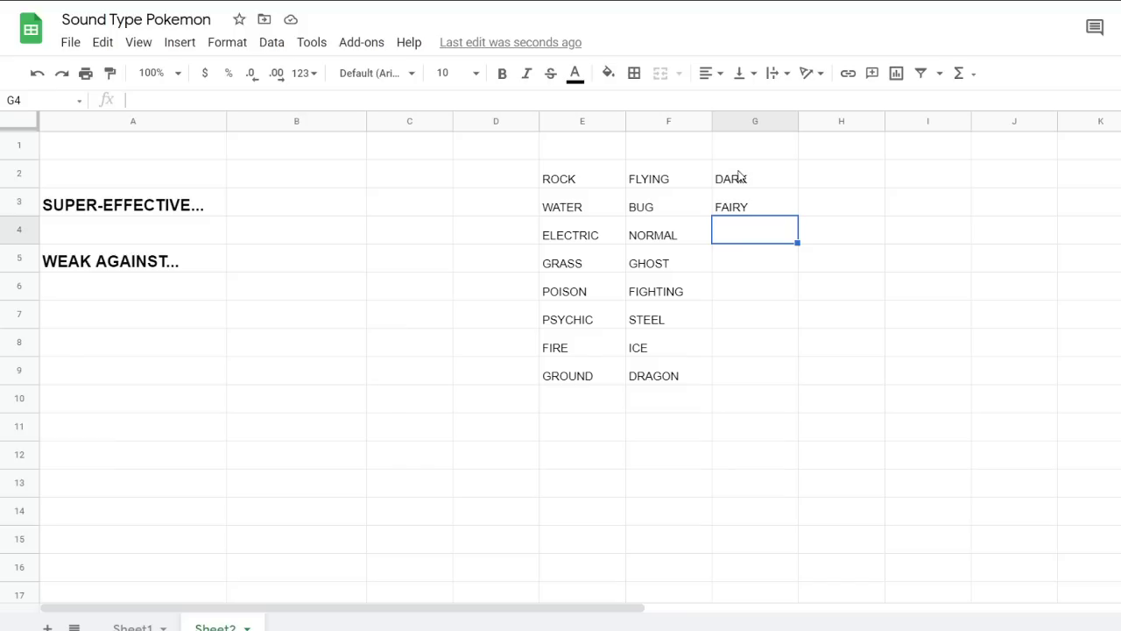
left_click(604, 184)
left_click(652, 186)
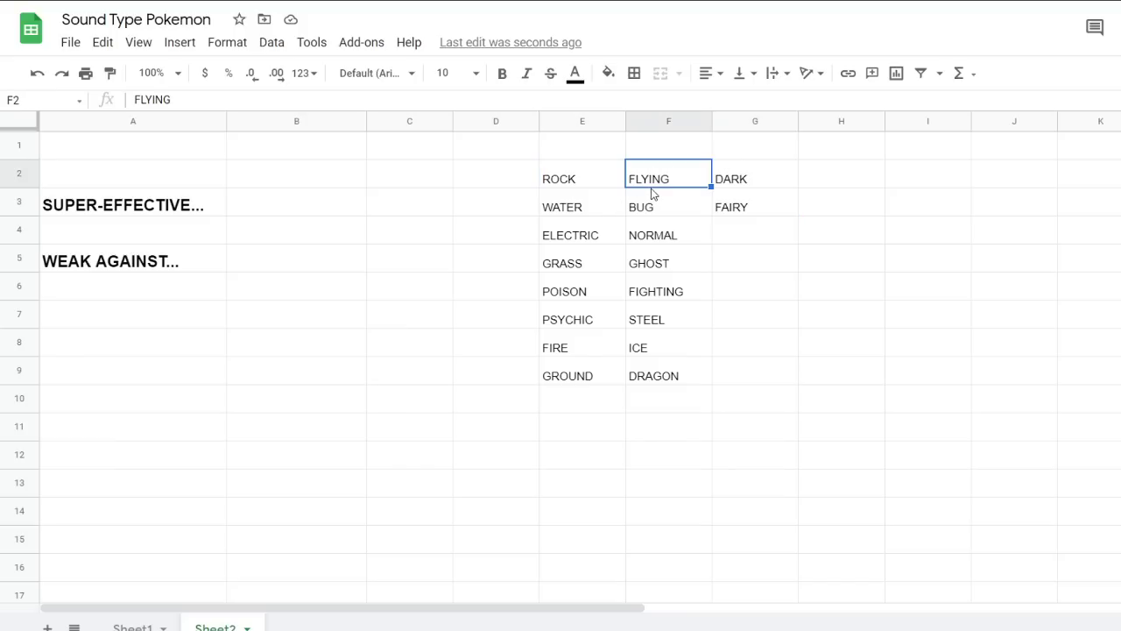
left_click(735, 184)
left_click(738, 205)
Add the new SOUND type in G4, below FAIRY
left_click(736, 243)
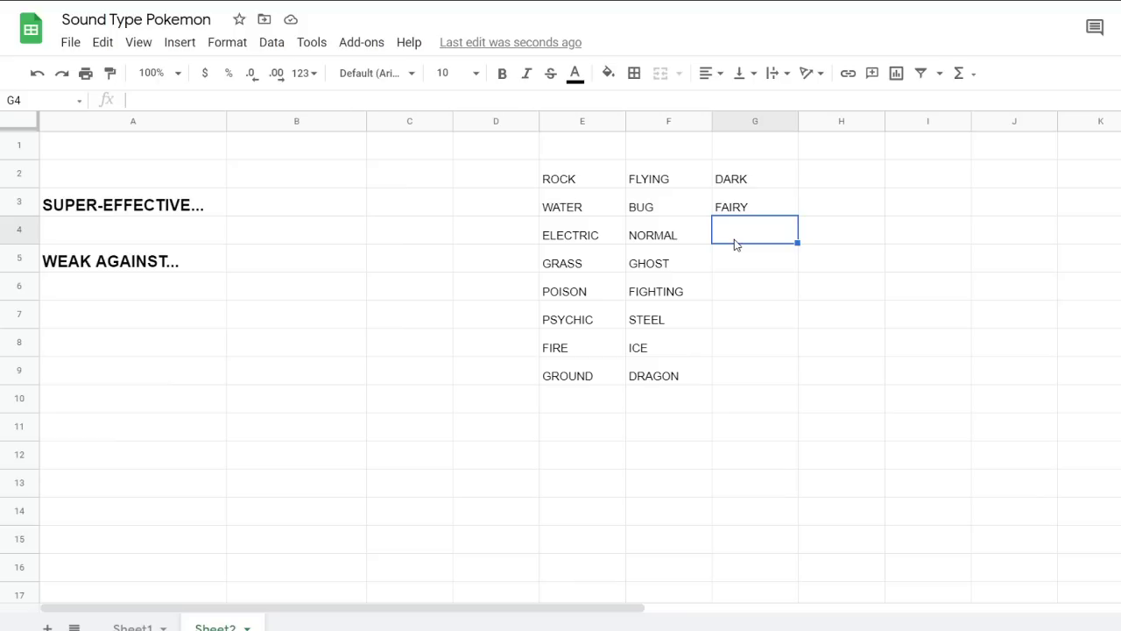
double_click(736, 244)
type("SOUND")
left_click_drag(745, 379, 745, 399)
Centre the type names horizontally in the range E2:G9
left_click(585, 186)
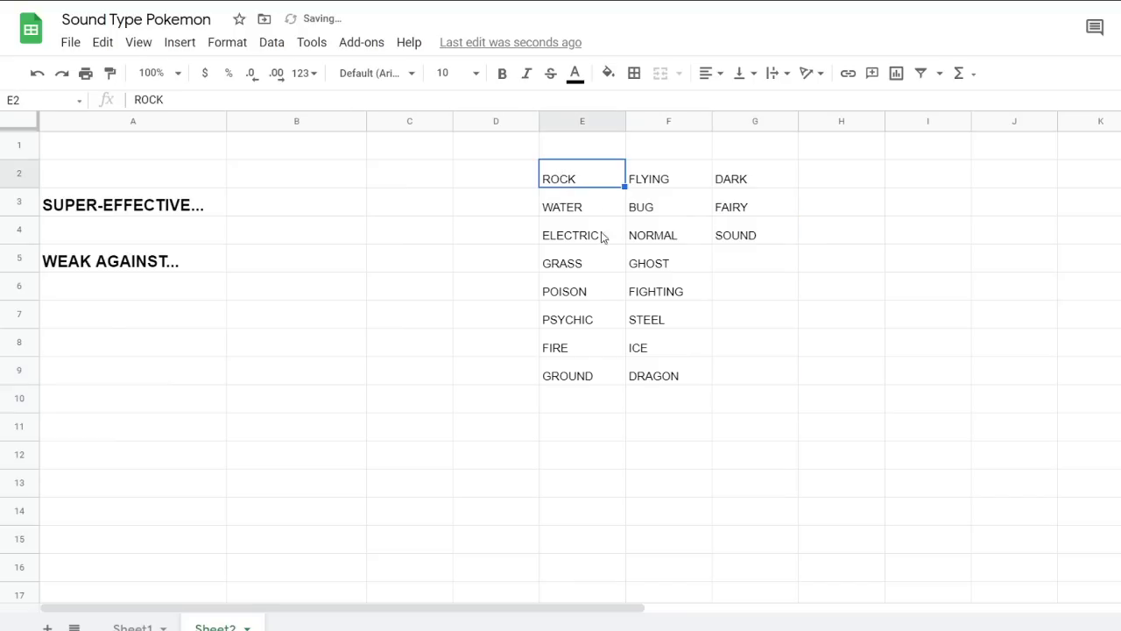
left_click(723, 378, "shift")
left_click(711, 72)
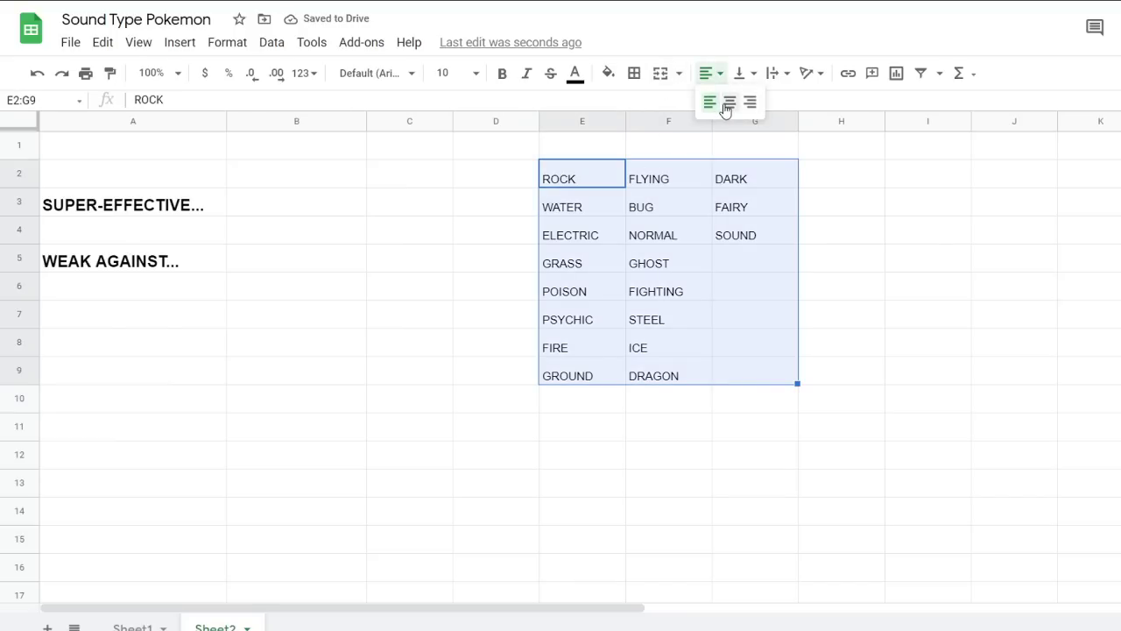
left_click(727, 105)
left_click(846, 290)
Make all the type names in E2:G9 bold
left_click(607, 175)
left_click(750, 378, "shift")
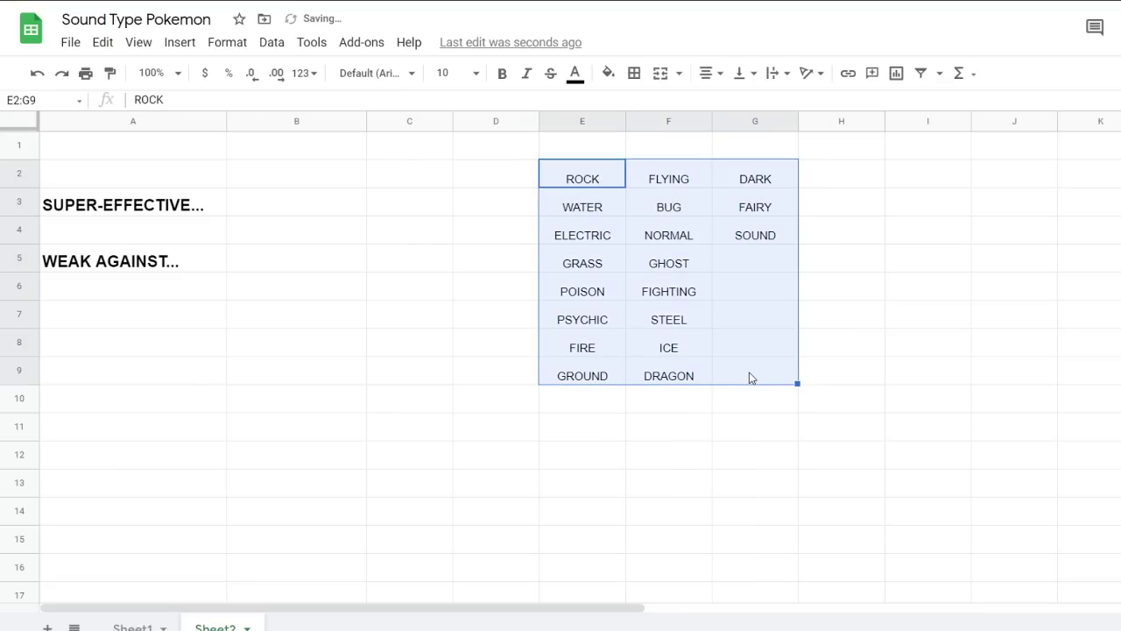
key("ctrl+b")
left_click(911, 398)
Fill the ROCK cell E2 with a custom pale brown background colour
left_click(571, 180)
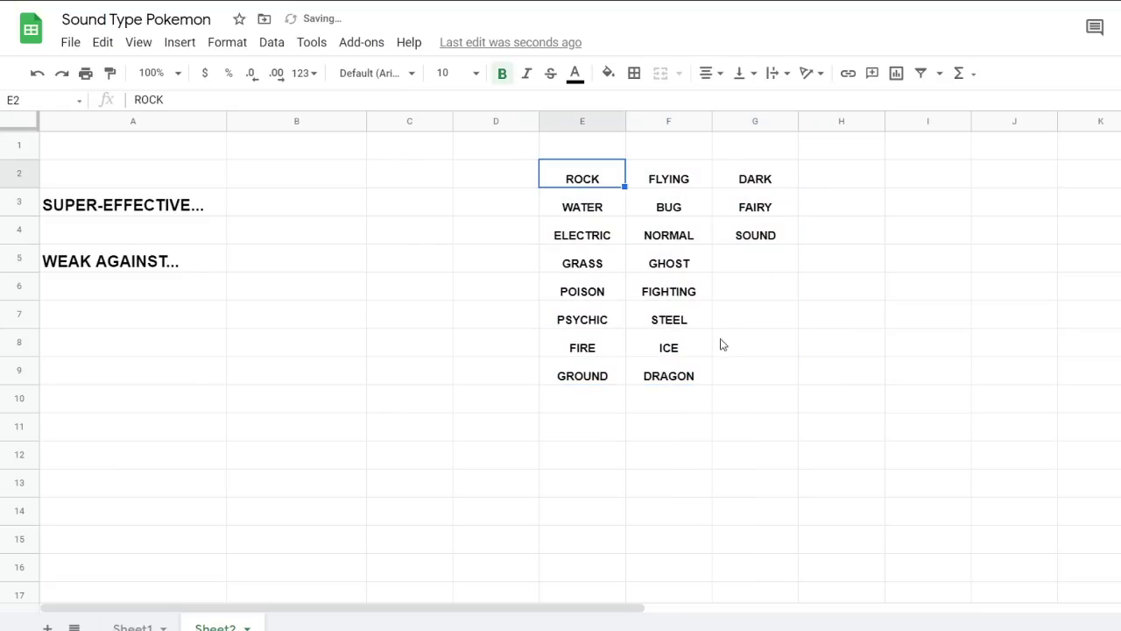
left_click(607, 73)
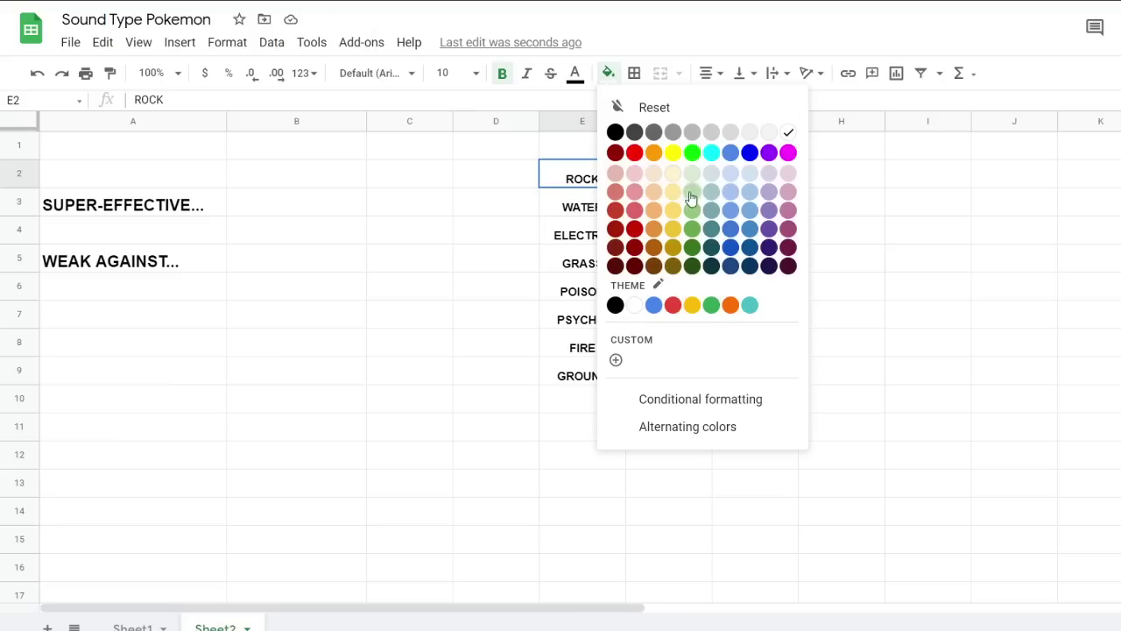
left_click(623, 361)
left_click(601, 255)
left_click_drag(603, 417, 591, 414)
left_click_drag(597, 259, 593, 249)
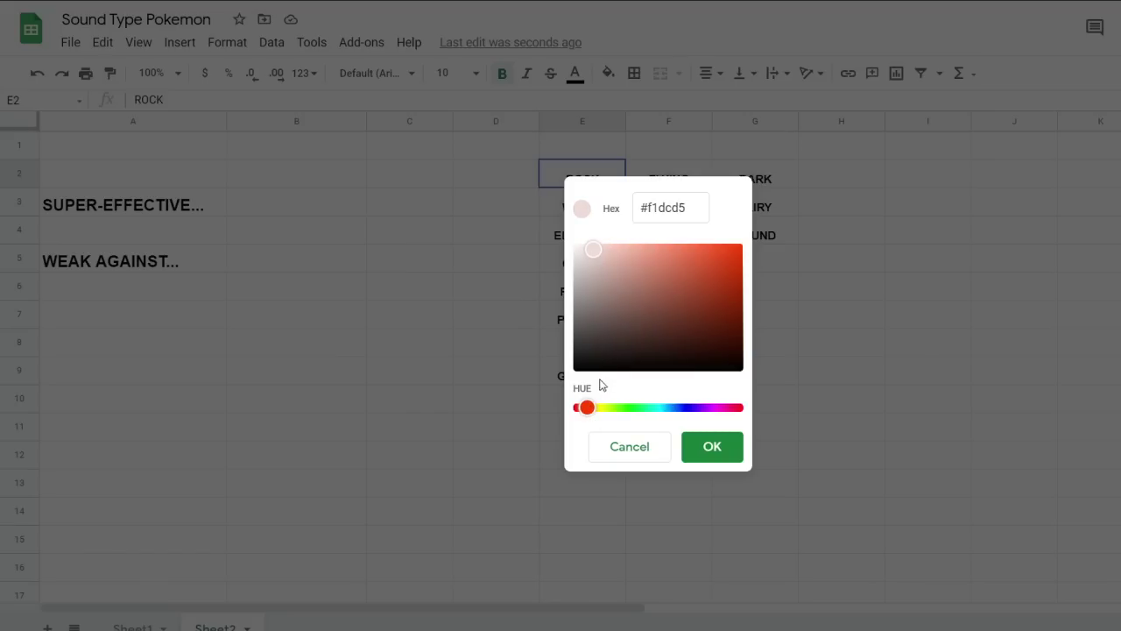
left_click_drag(586, 408, 590, 412)
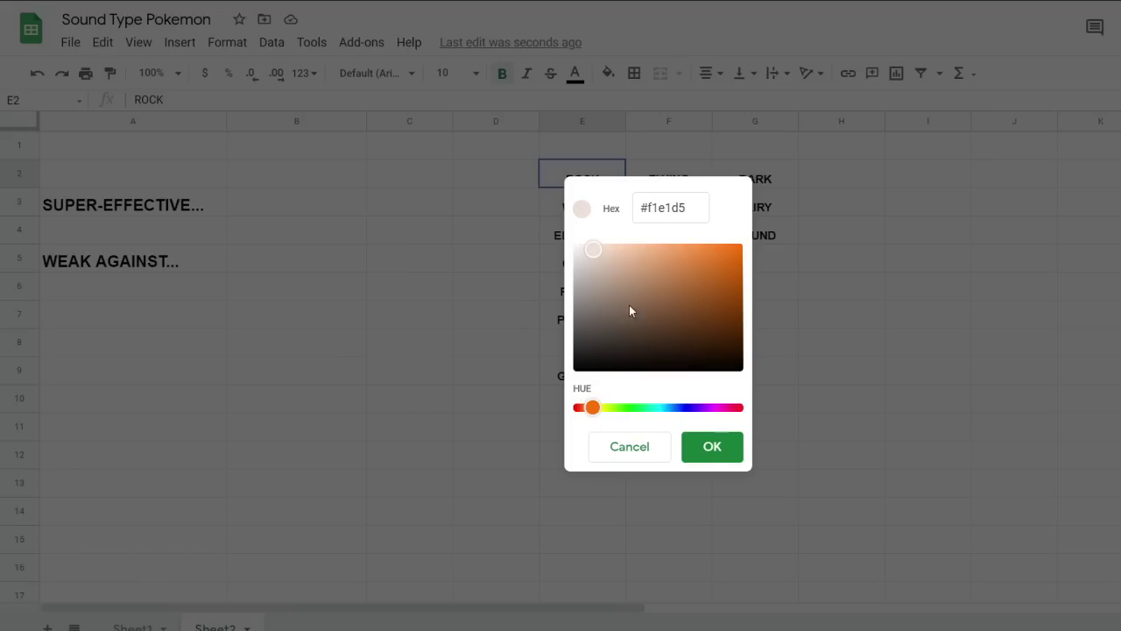
left_click_drag(597, 259, 601, 260)
left_click(706, 439)
left_click(661, 346)
Try a light blue text colour on the WATER cell E3, and undo it
left_click(596, 212)
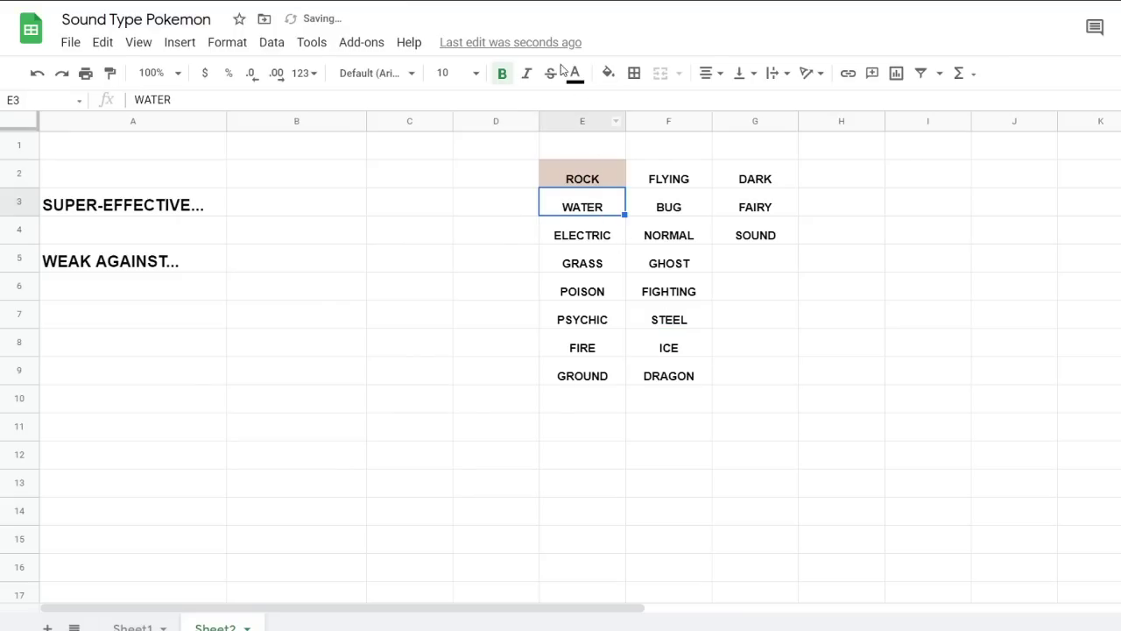
left_click(574, 73)
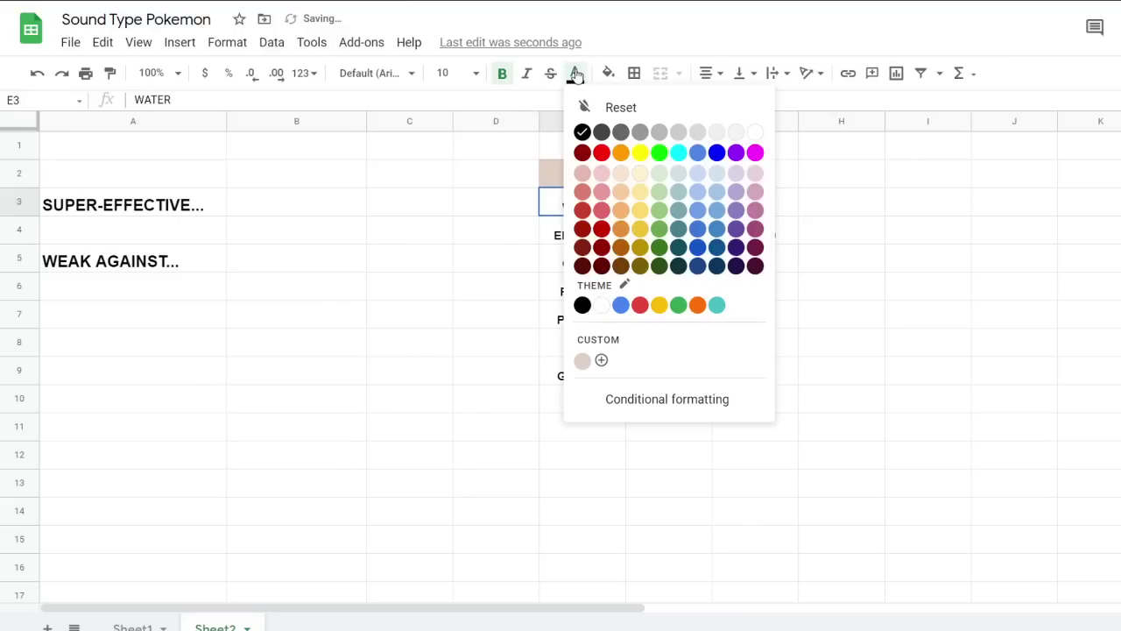
left_click(716, 180)
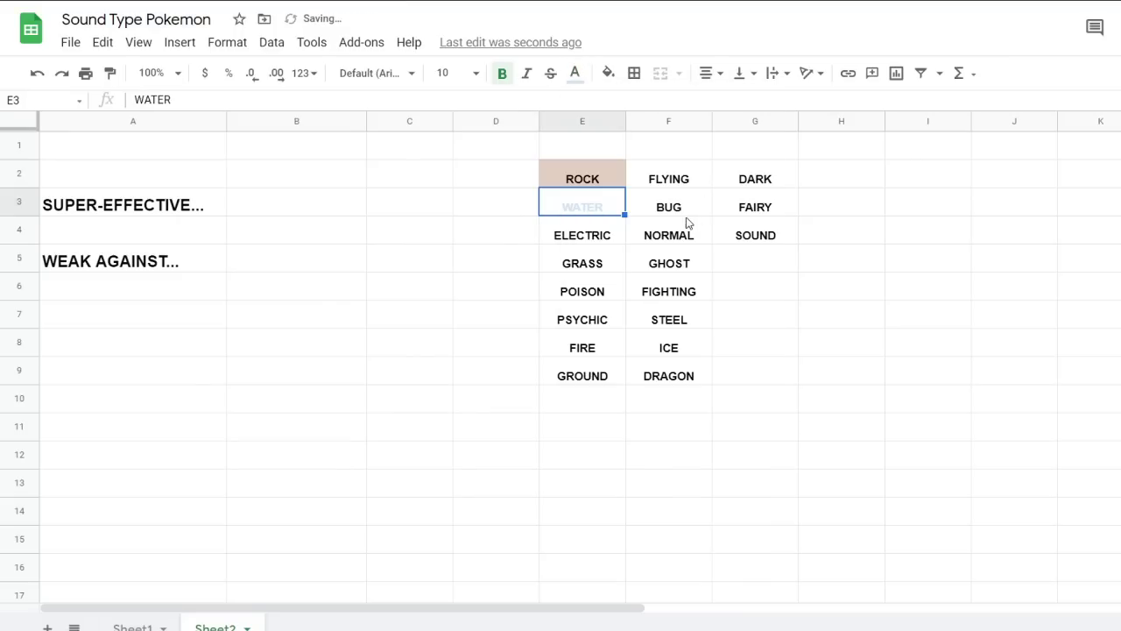
key("ctrl+z")
Fill the WATER cell E3 with a light blue background colour
left_click(608, 75)
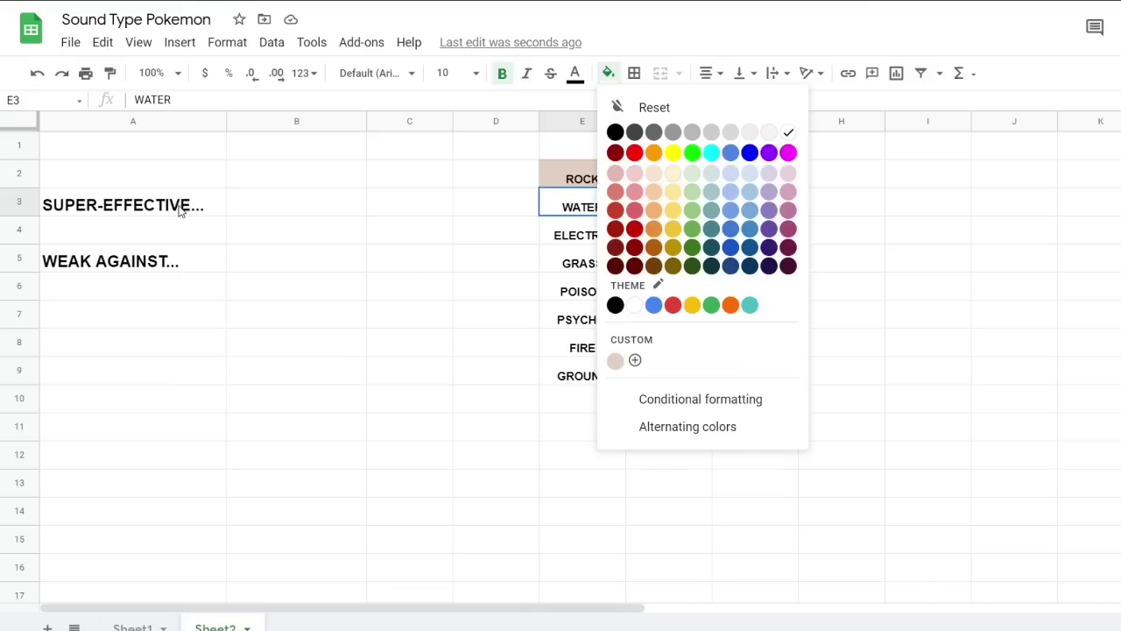
left_click(751, 176)
left_click(716, 342)
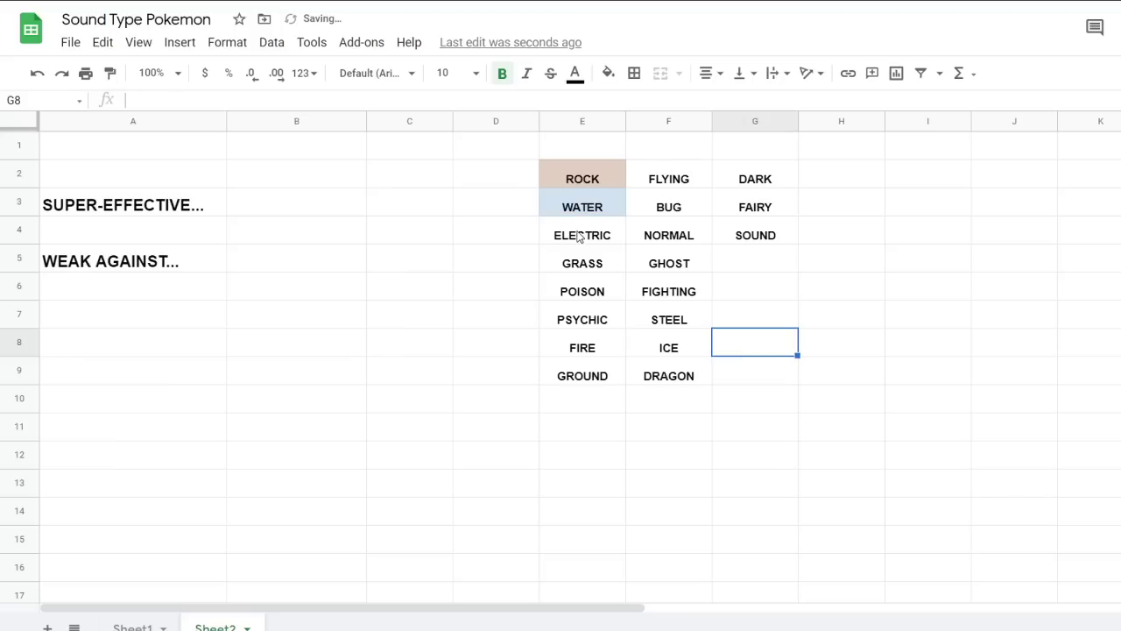
Fill the ELECTRIC cell E4 with light yellow and the GRASS cell E5 with light green
left_click(578, 235)
left_click(610, 75)
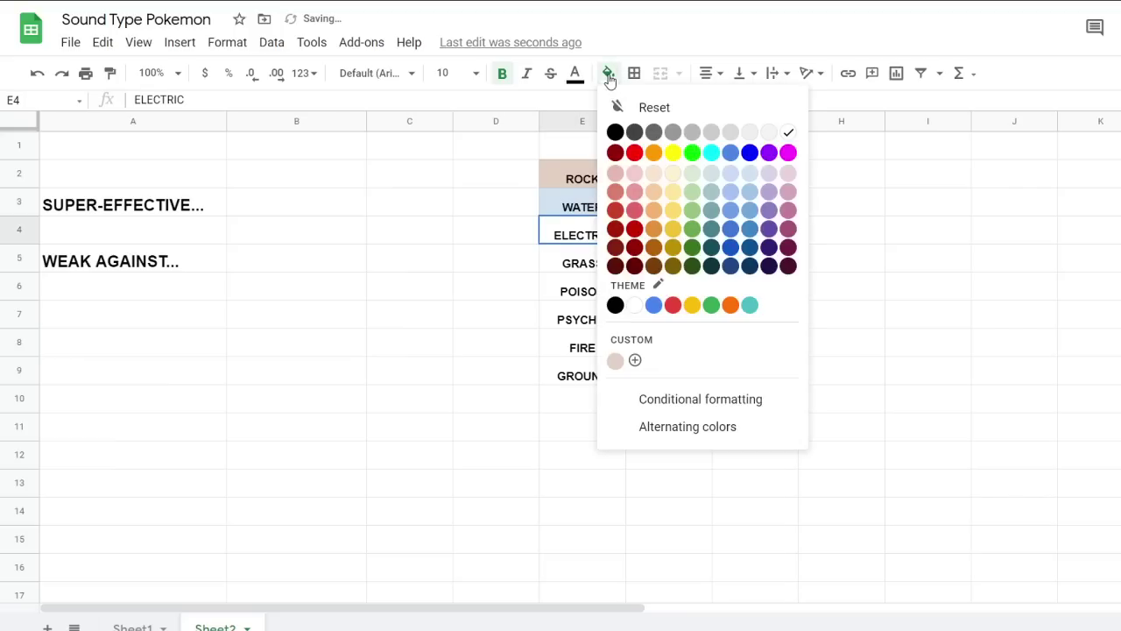
left_click(675, 172)
left_click(599, 268)
left_click(608, 74)
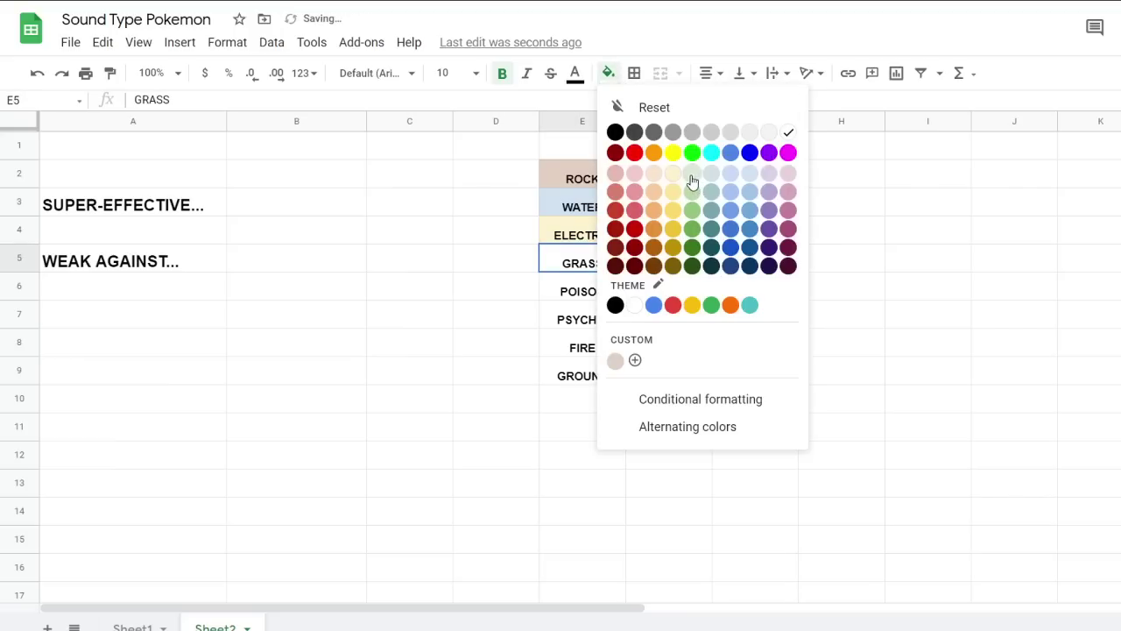
left_click(691, 176)
Fill the POISON cell E6 with a light purple background colour
left_click(599, 294)
left_click(609, 73)
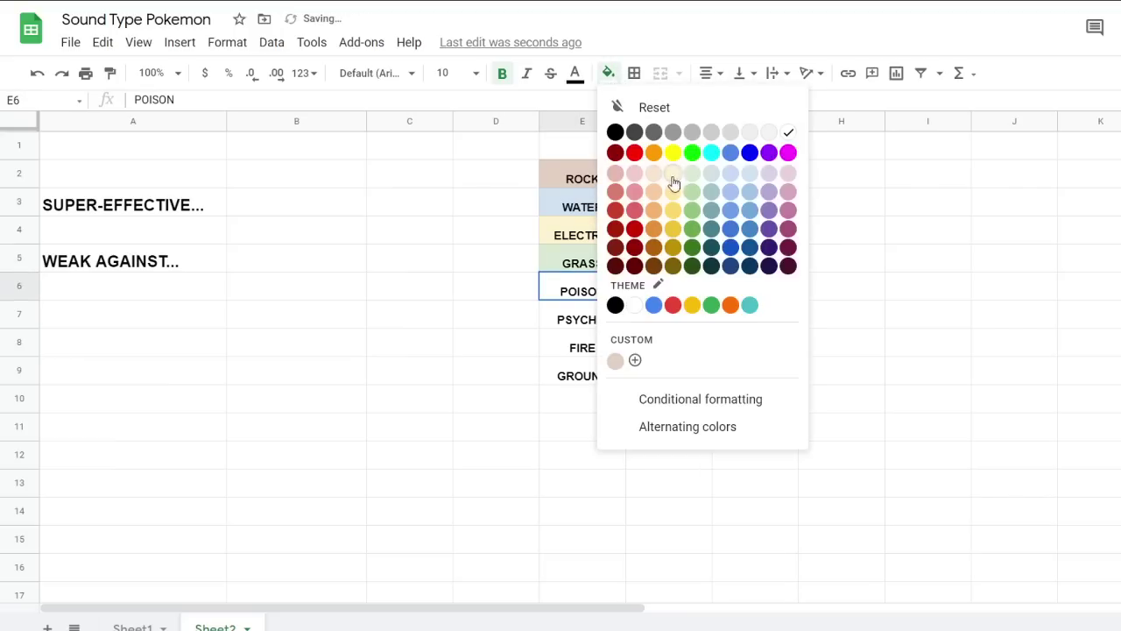
left_click(769, 179)
Try a light magenta text colour on the PSYCHIC cell E7, and undo it
left_click(605, 308)
left_click(577, 75)
left_click(755, 173)
left_click(755, 285)
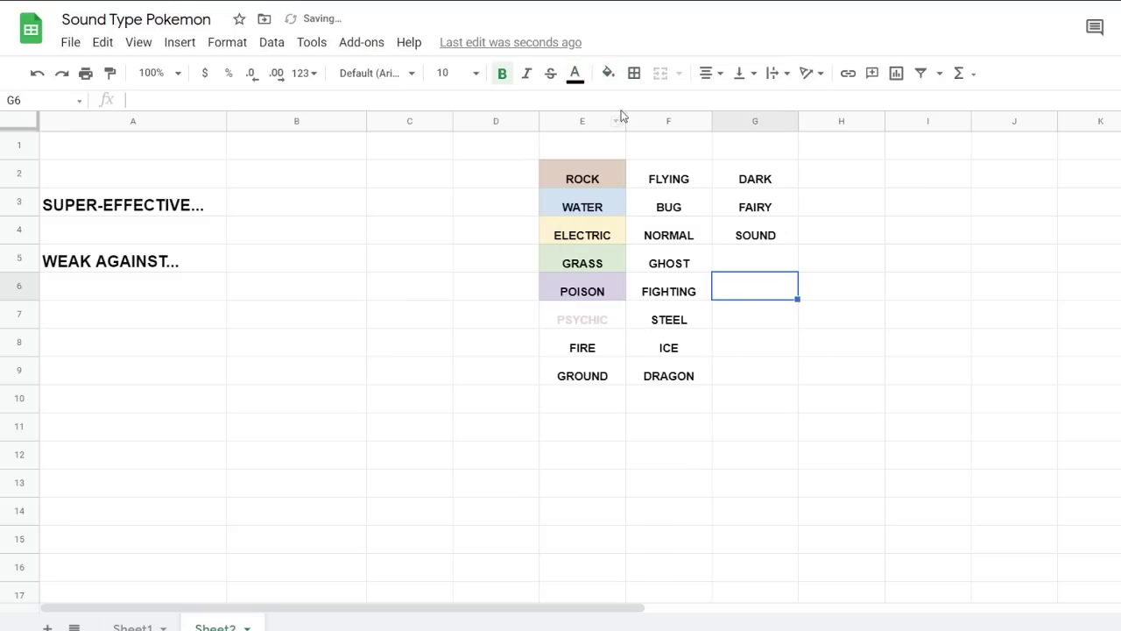
key("ctrl+z")
Fill the PSYCHIC cell E7 with light magenta and the FIRE cell E8 with light red
left_click(616, 77)
left_click(787, 176)
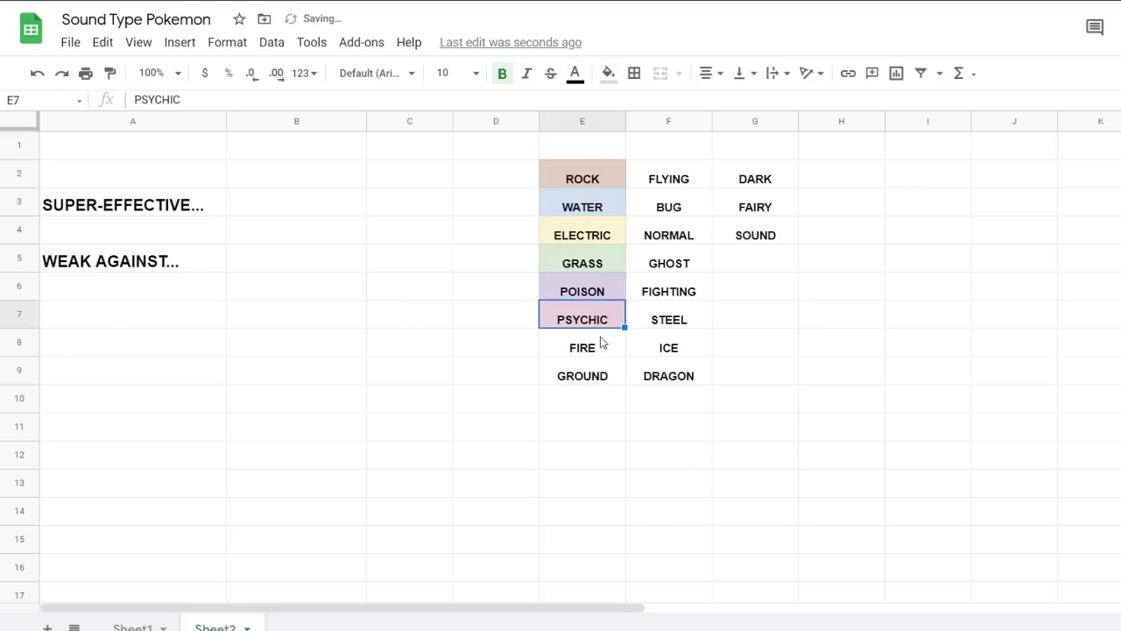
left_click(582, 346)
left_click(608, 76)
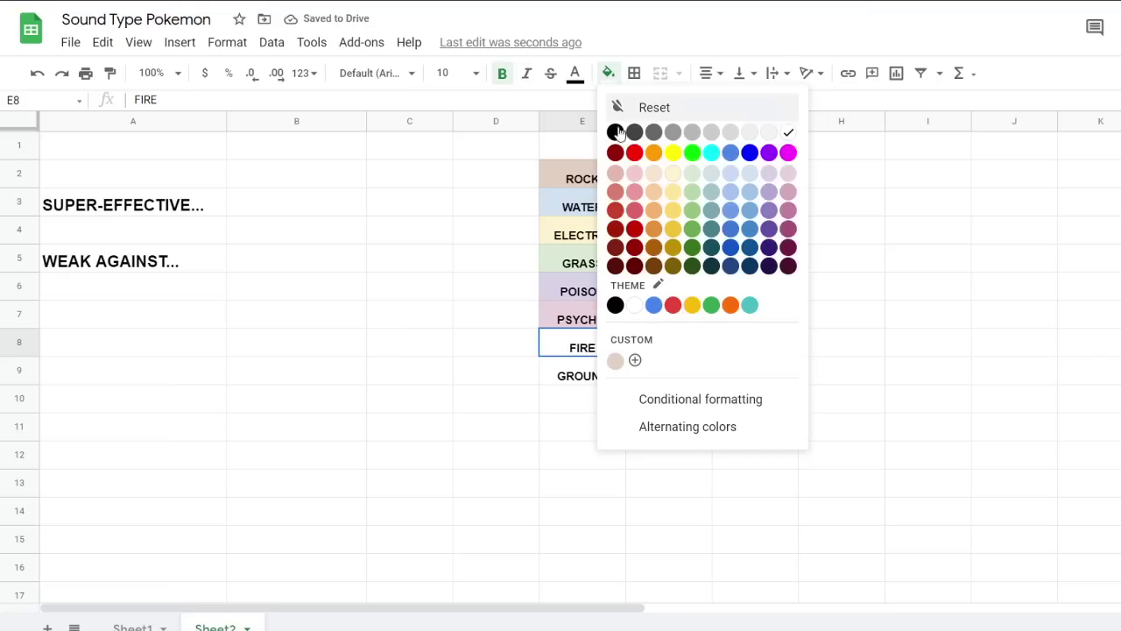
left_click(623, 175)
Try a light orange text colour on the GROUND cell E9, and undo it
left_click(595, 376)
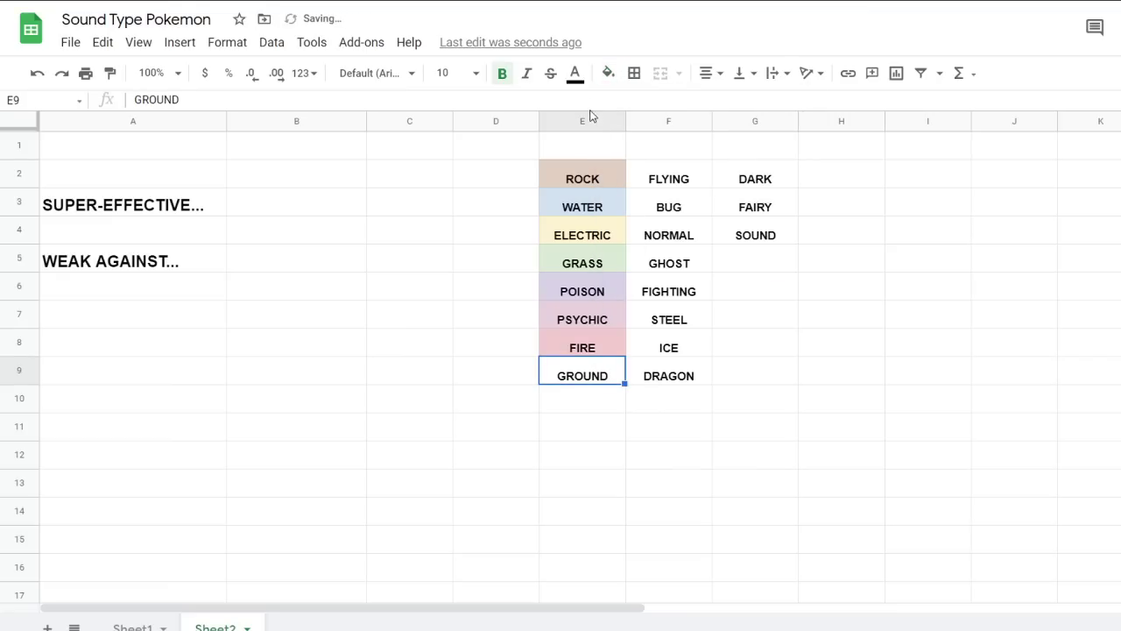
left_click(575, 76)
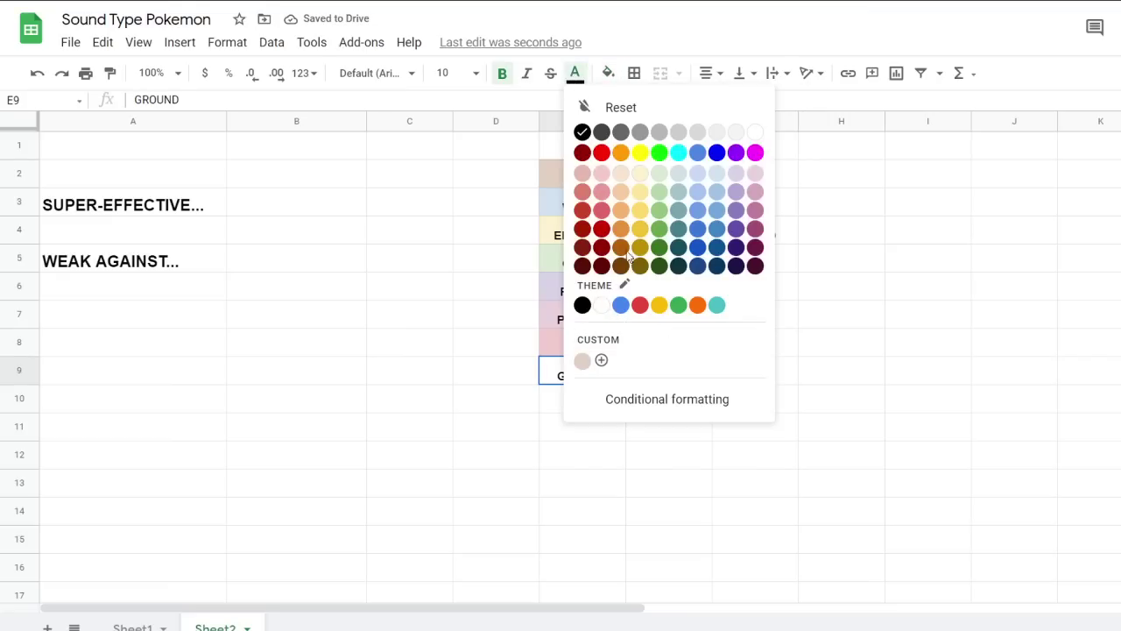
left_click(617, 178)
left_click(741, 376)
key("ctrl+z")
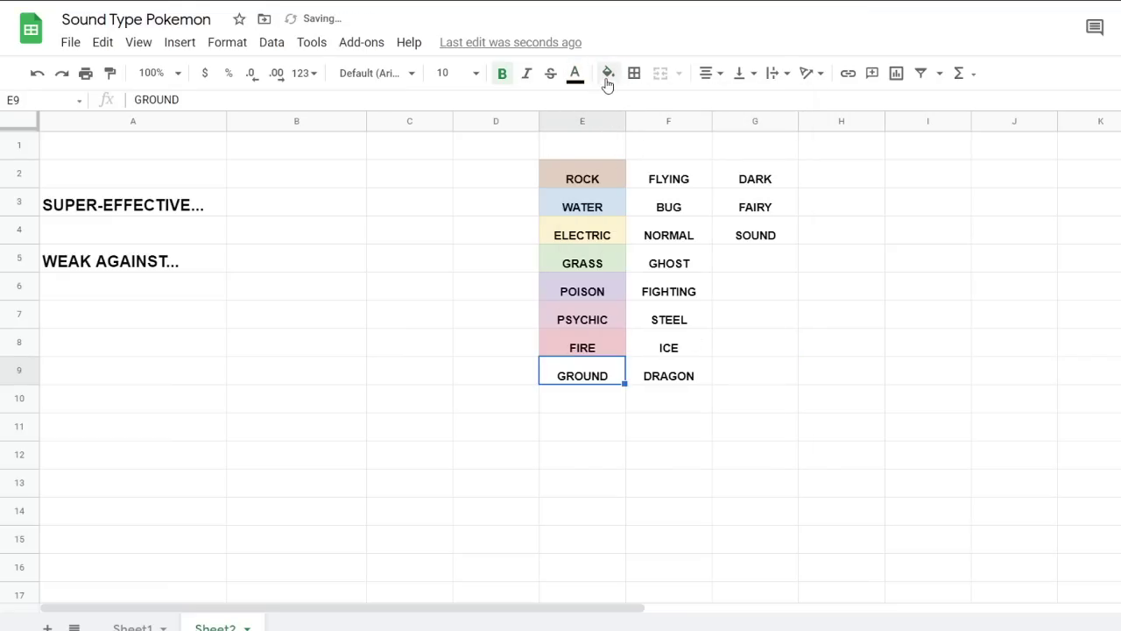
Fill the GROUND cell E9 with a light orange background colour
left_click(608, 74)
left_click(652, 175)
left_click(771, 376)
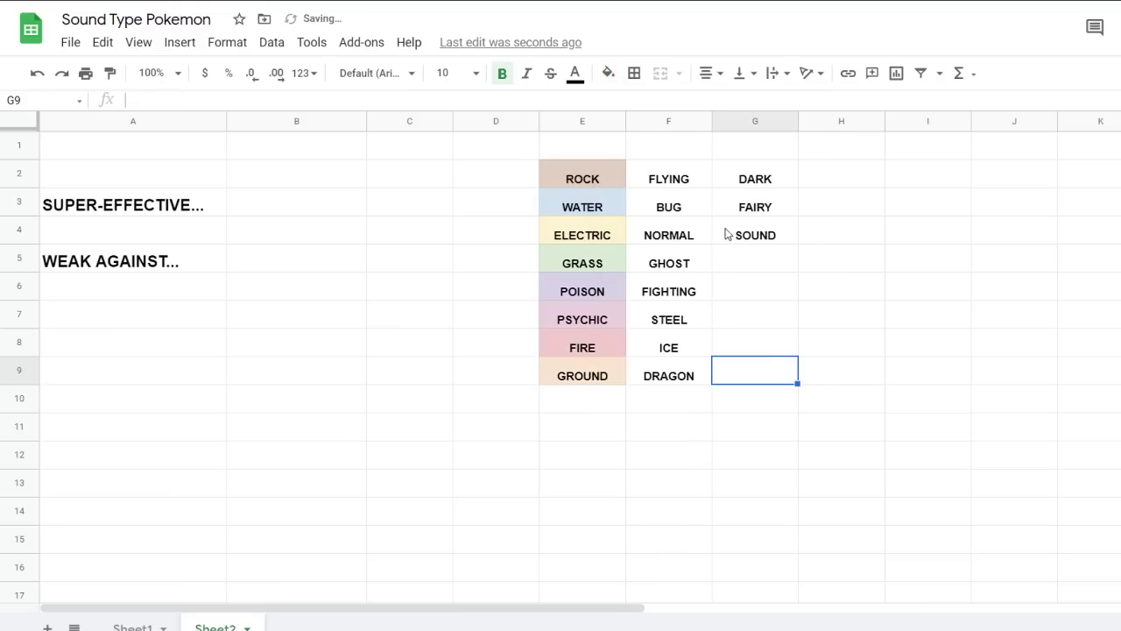
Create a custom pale mint background colour and apply it to the blank cell F1
left_click(688, 184)
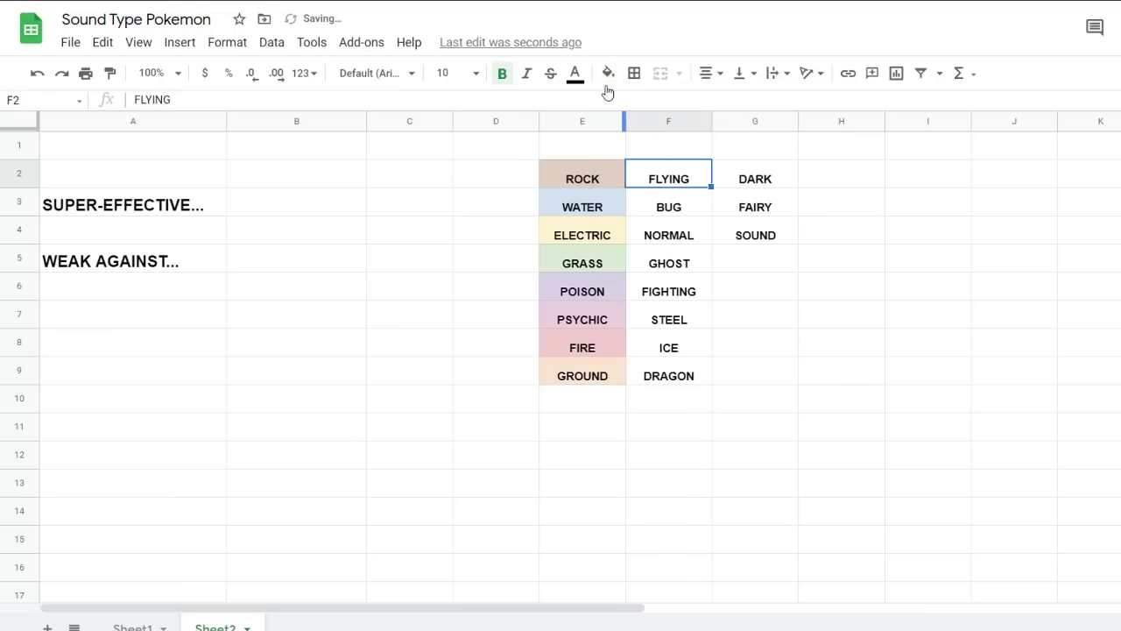
left_click(683, 210)
left_click(666, 153)
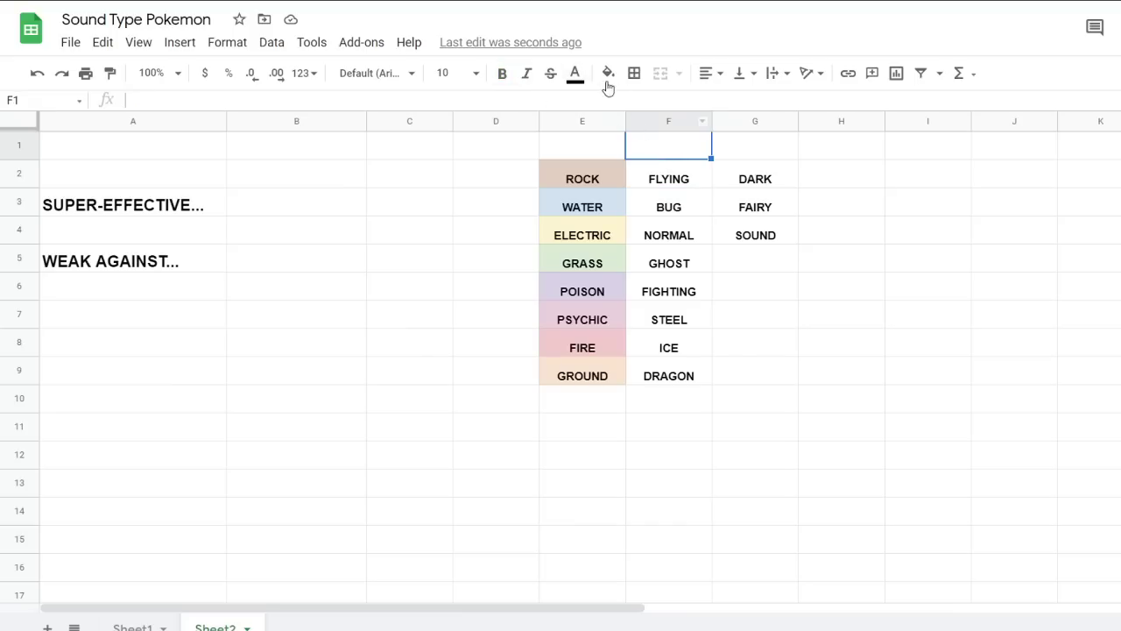
left_click(608, 73)
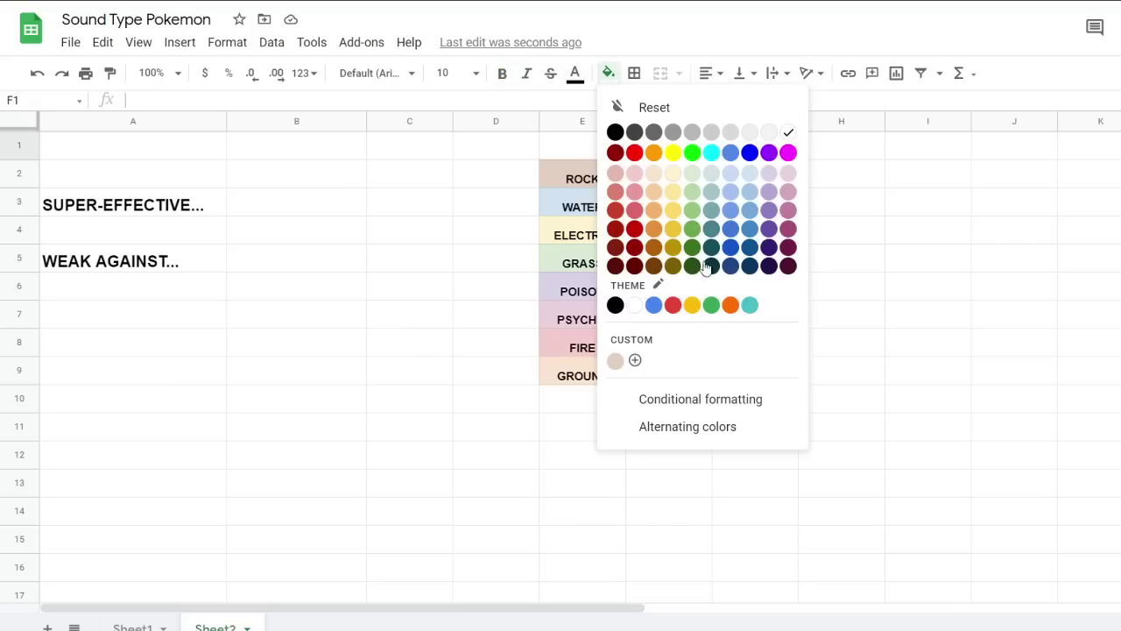
left_click(636, 359)
left_click_drag(581, 407, 653, 407)
left_click_drag(585, 251, 588, 253)
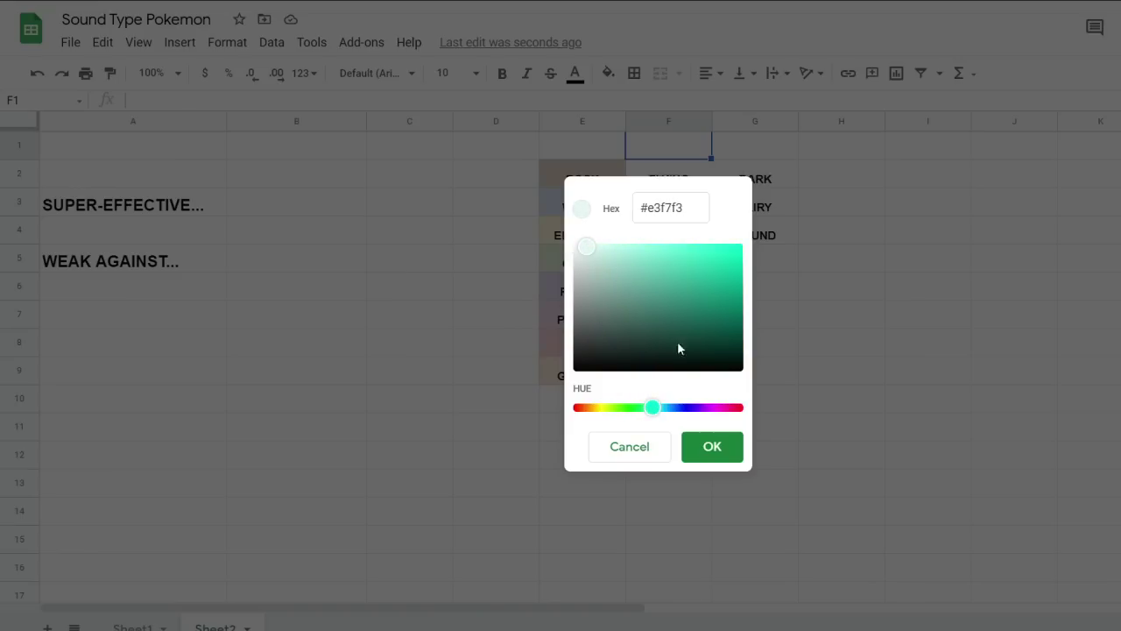
left_click_drag(587, 251, 592, 249)
left_click(650, 407)
left_click(709, 456)
left_click(780, 380)
Remove the mint fill from F1 by pasting the blank cell G1 over it
left_click(668, 166)
left_click_drag(666, 158, 662, 149)
key("ctrl+z")
key("ctrl+y")
key("ctrl+z")
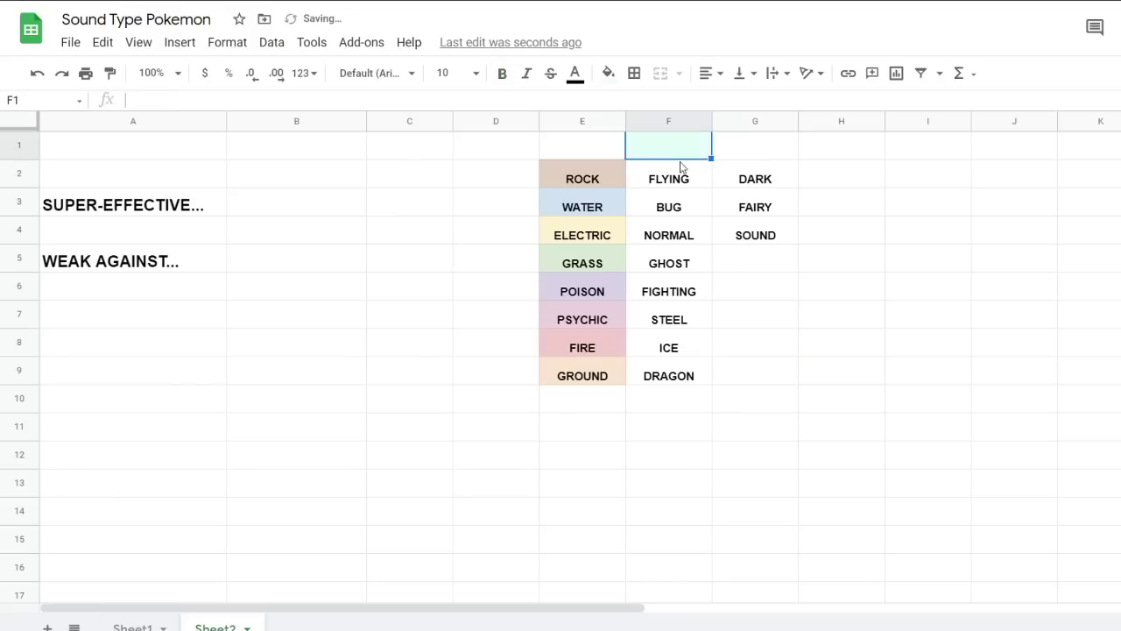
left_click(736, 155)
key("ctrl+c")
left_click(675, 155)
key("ctrl+v")
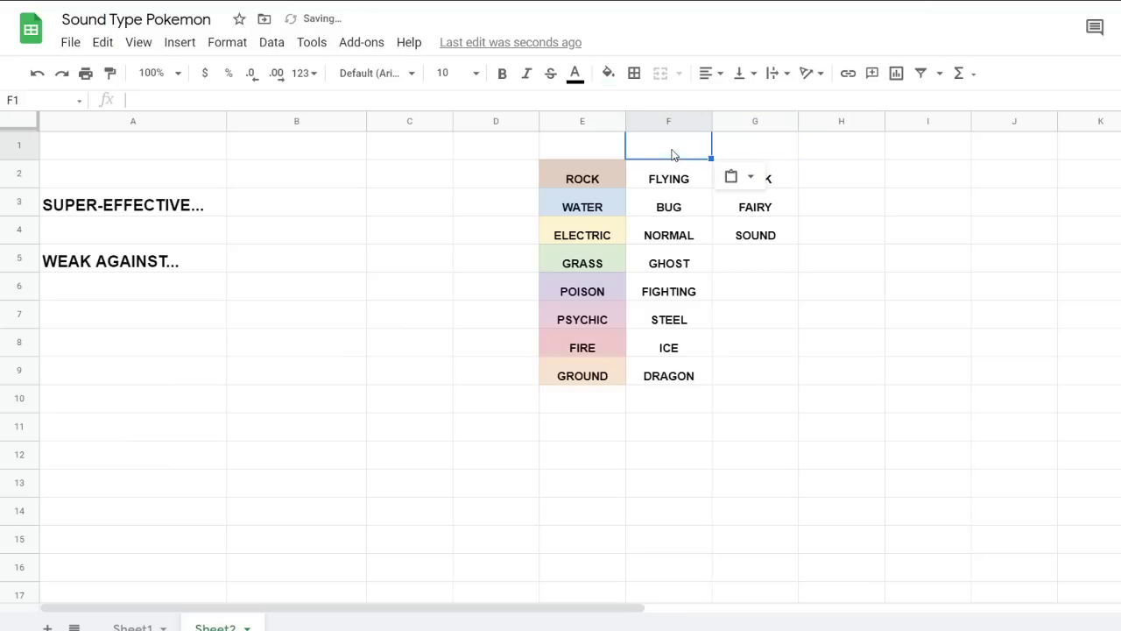
Fill the FLYING cell F2 with the custom pale mint colour
left_click(671, 175)
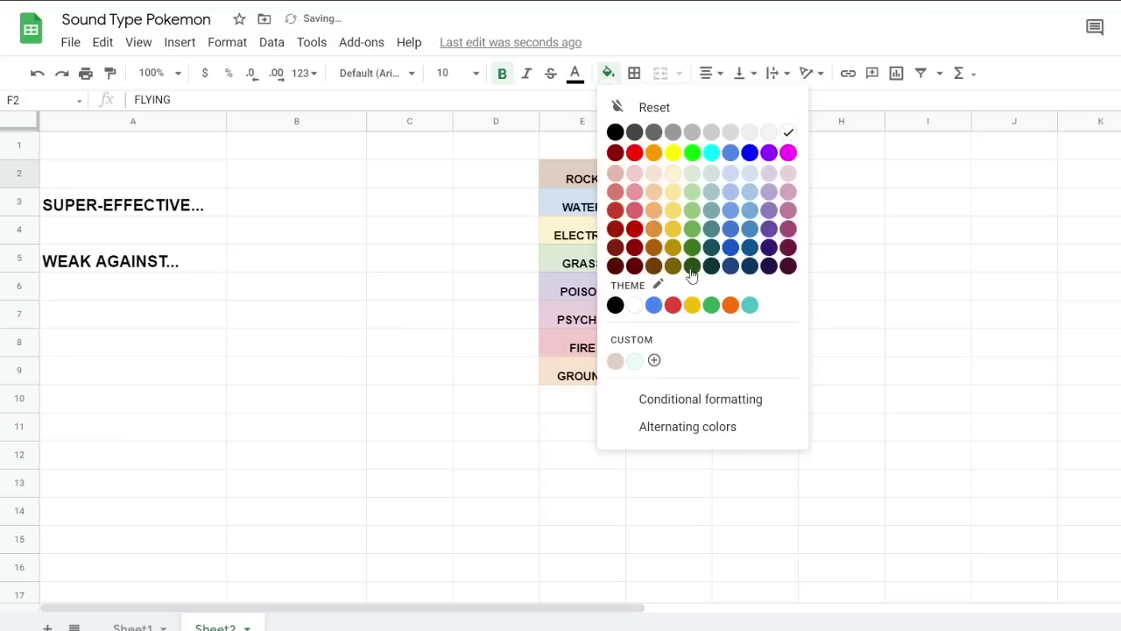
left_click(634, 360)
left_click(818, 337)
Fill the BUG cell F3 with a new custom pale olive green background colour
left_click(680, 214)
left_click(610, 76)
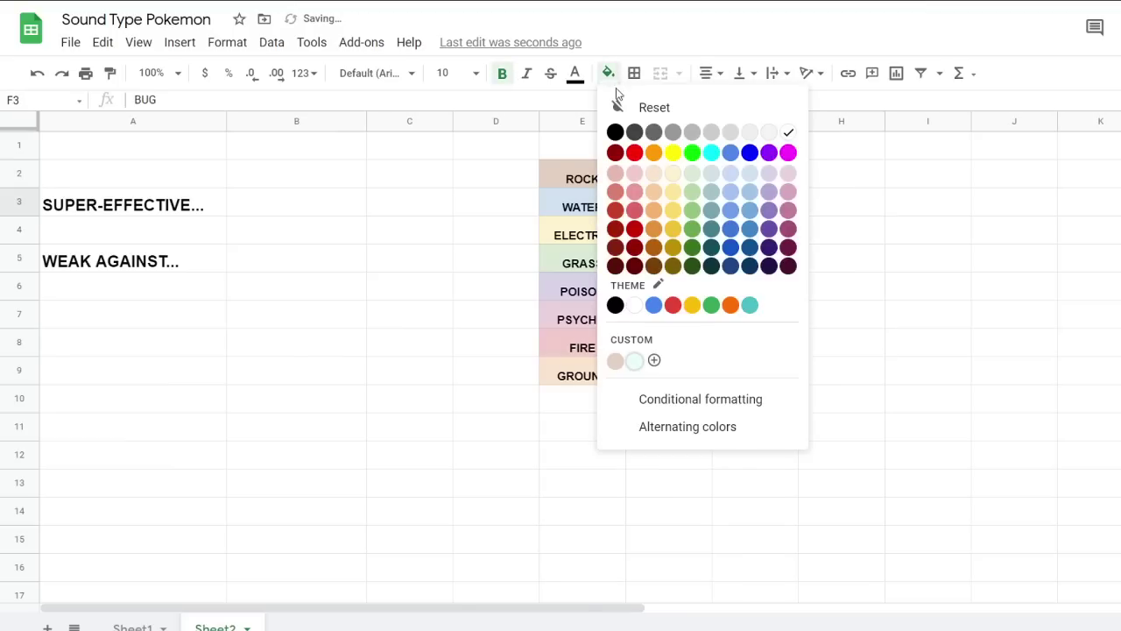
left_click(655, 357)
left_click_drag(582, 408, 615, 410)
left_click(629, 244)
left_click_drag(614, 295, 601, 260)
left_click(711, 447)
left_click(843, 426)
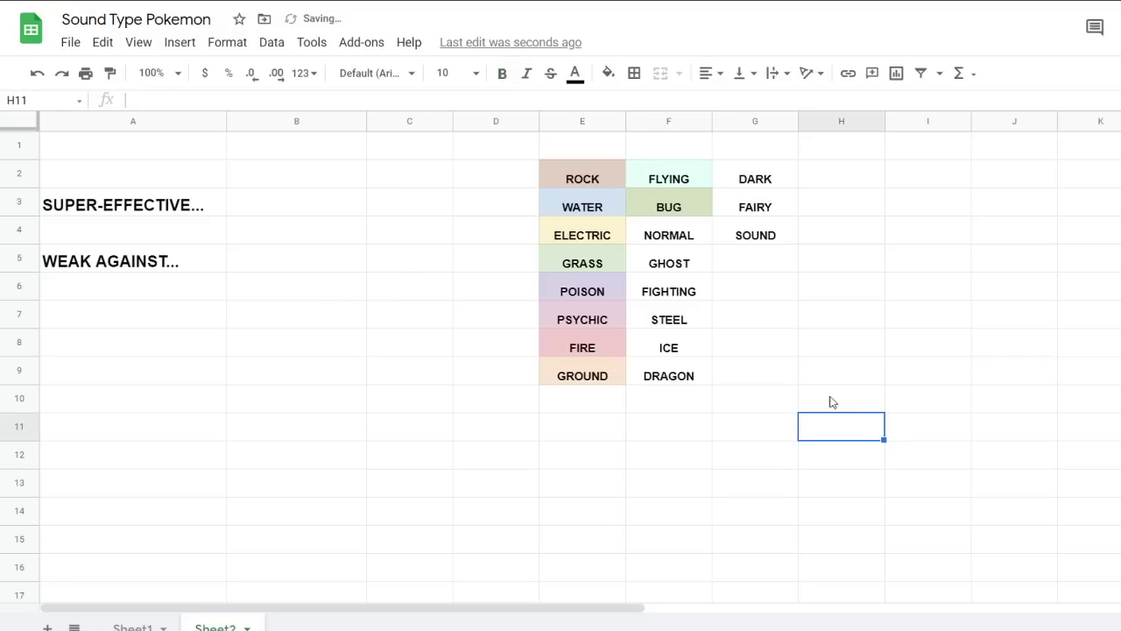
Fill the NORMAL cell F4 with a light grey background colour
left_click(673, 241)
left_click(730, 286)
left_click(681, 243)
left_click(608, 73)
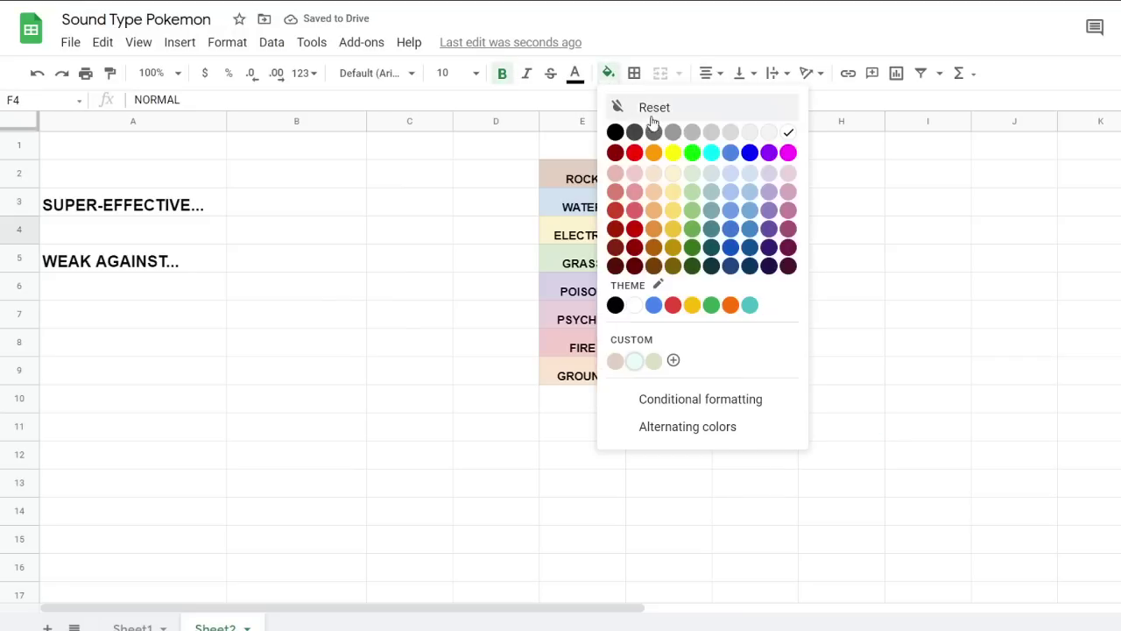
left_click(750, 132)
left_click(832, 286)
Fill the GHOST cell F5 with a medium purple background, one shade darker than the POISON cell
left_click(658, 263)
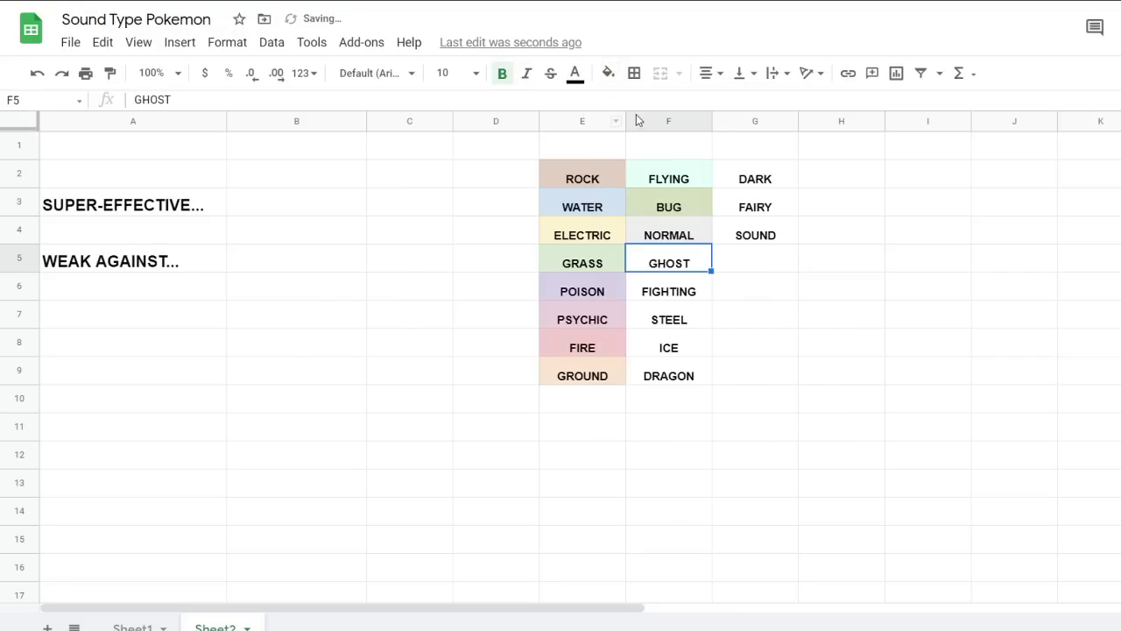
left_click(608, 73)
left_click(772, 193)
left_click(847, 278)
Fill the FIGHTING cell F6 with a light red berry background colour
left_click(668, 290)
left_click(608, 73)
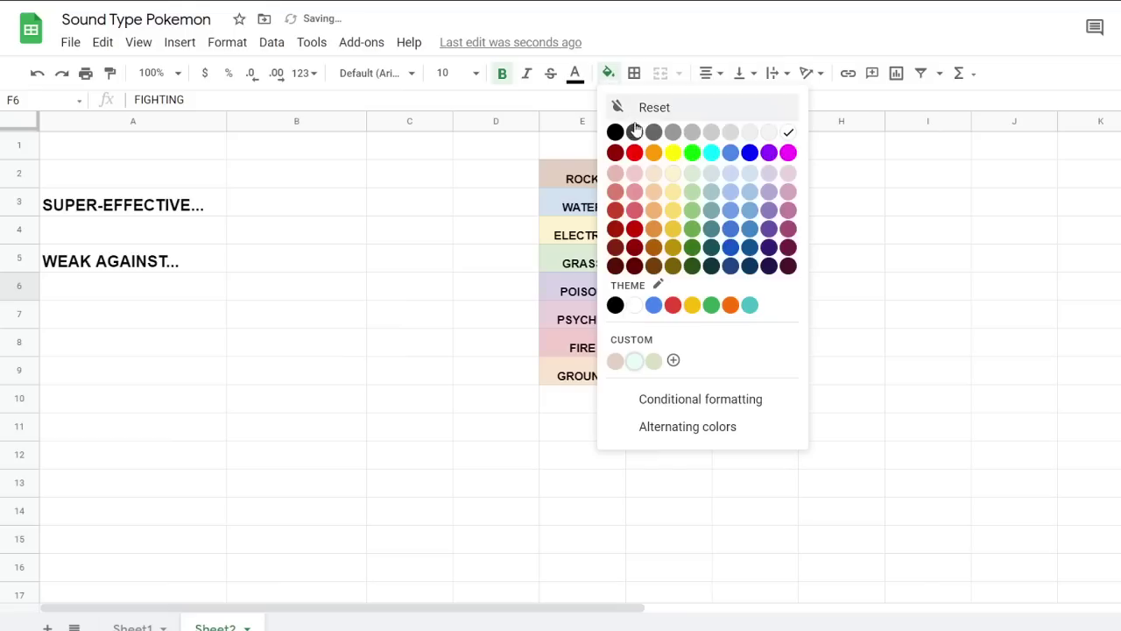
left_click(615, 191)
left_click(616, 180)
left_click(844, 380)
Fill the STEEL cell F7 with a grey background darker than the NORMAL cell's
left_click(676, 317)
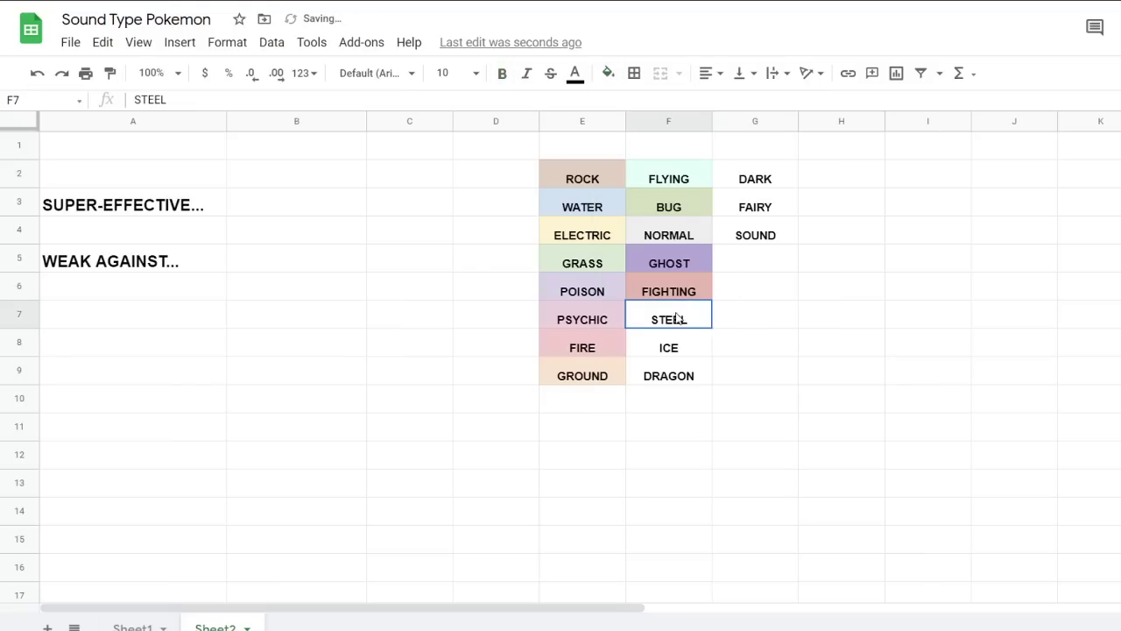
left_click(606, 72)
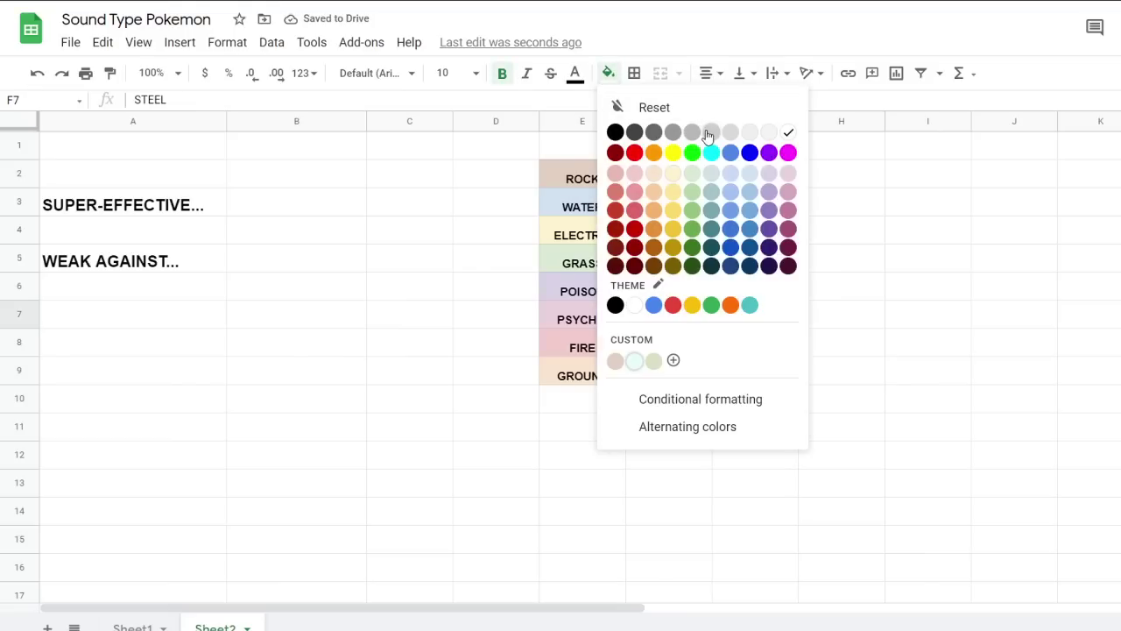
left_click(708, 133)
Fill the ICE cell F8 with a new custom pale icy blue background colour
left_click(670, 349)
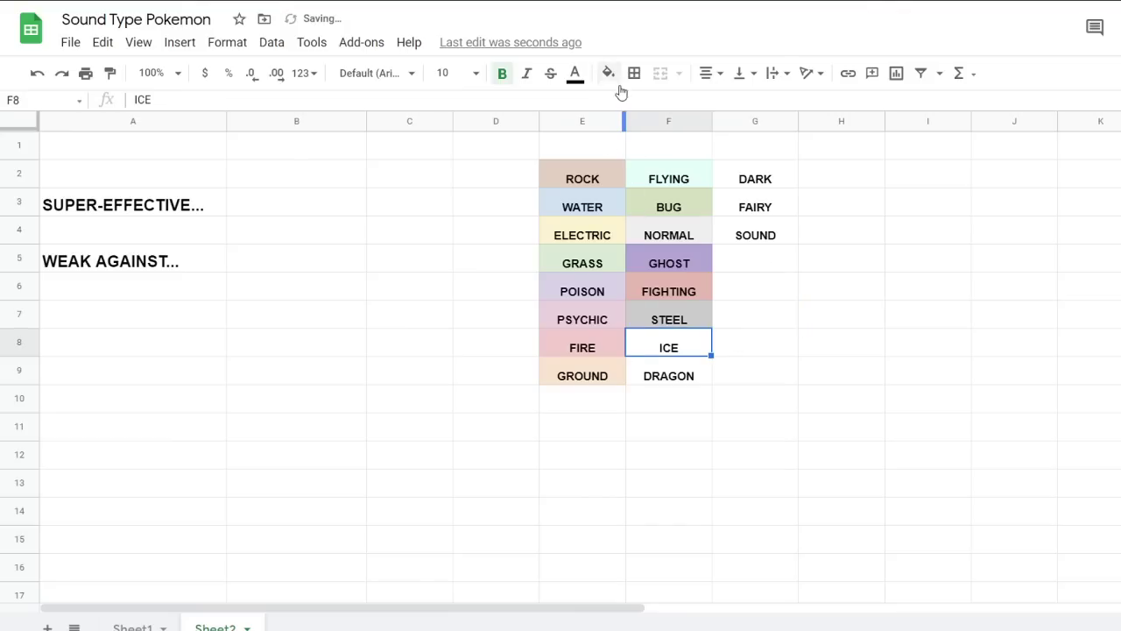
left_click(607, 73)
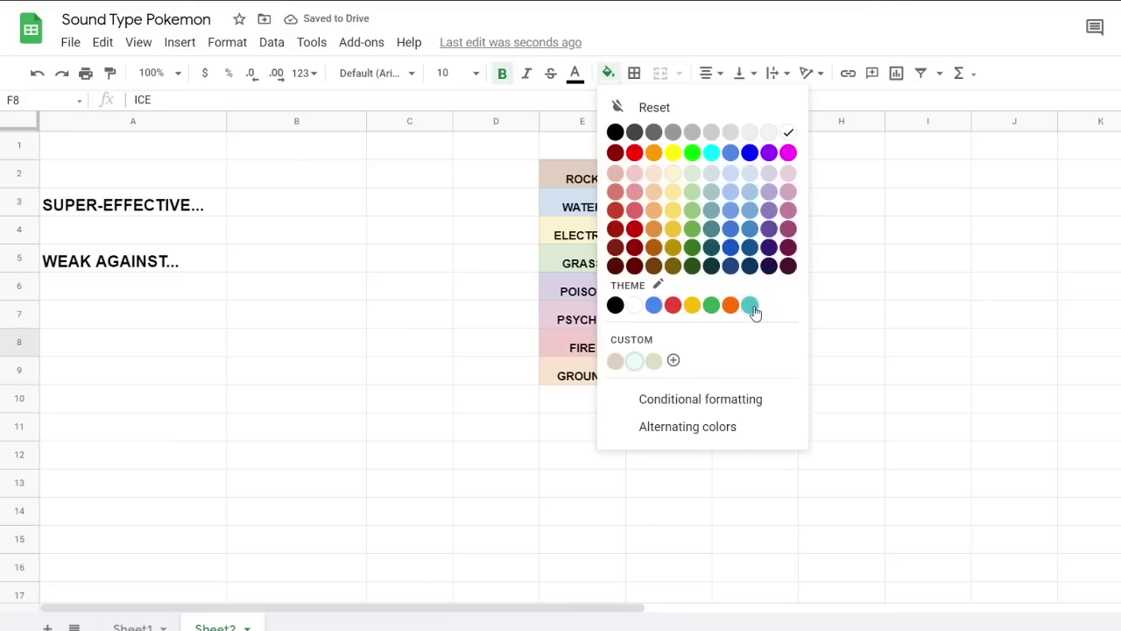
left_click(672, 360)
left_click_drag(579, 410, 668, 408)
left_click_drag(592, 272, 595, 251)
left_click(711, 446)
left_click(796, 460)
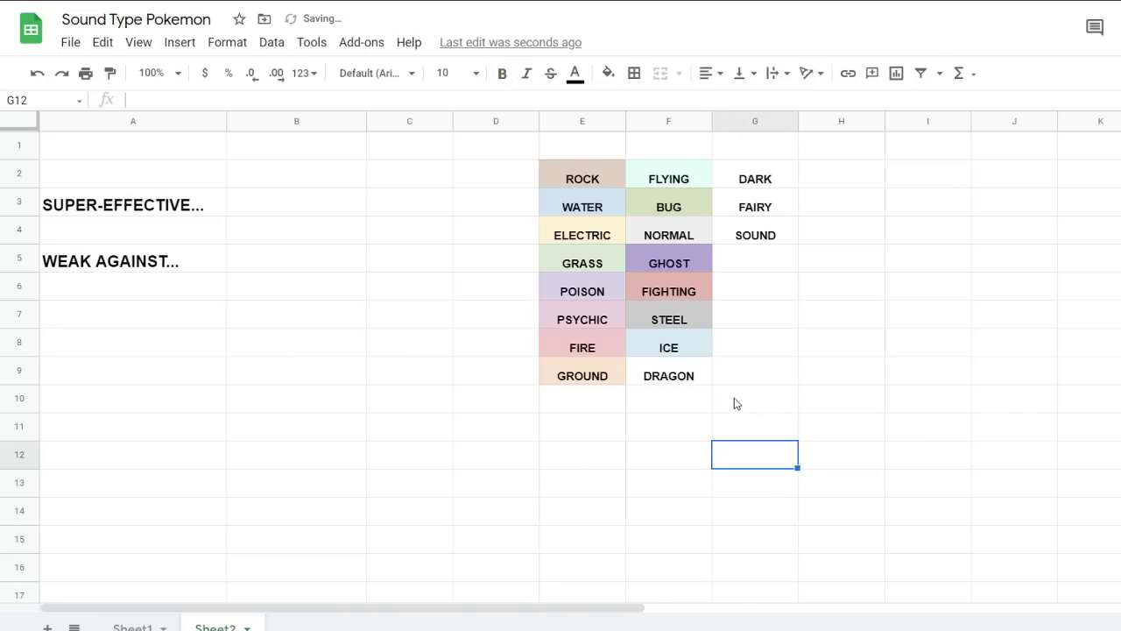
Create the custom pale purple #e4c6e9 as text colour for the DRAGON cell F9, and undo the text colour change
left_click(682, 378)
left_click(576, 77)
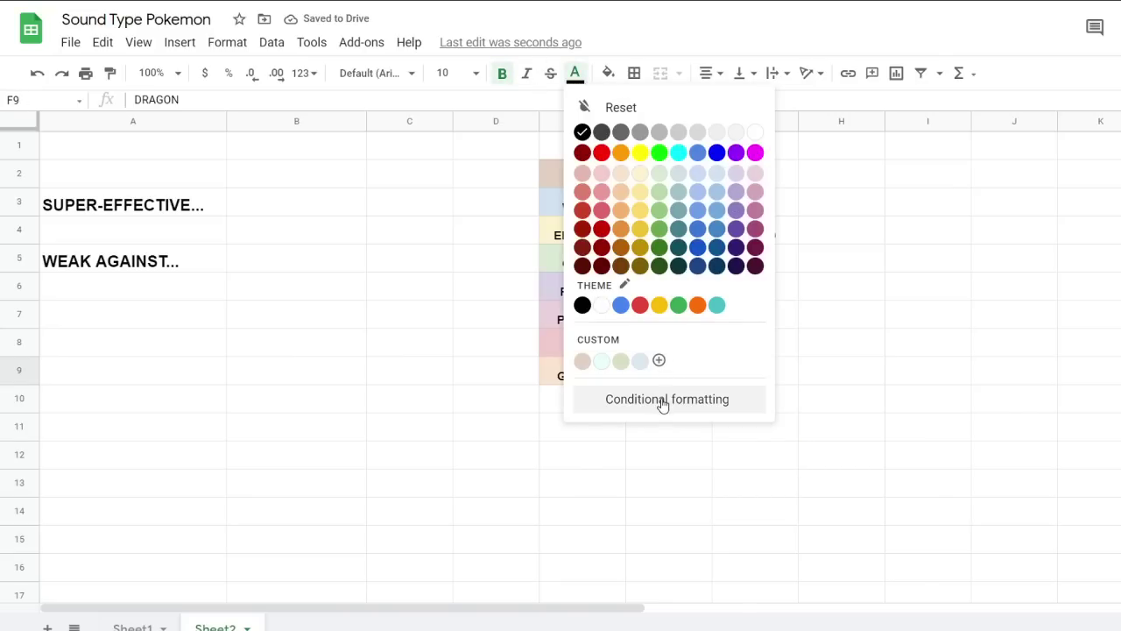
left_click(662, 360)
left_click(689, 407)
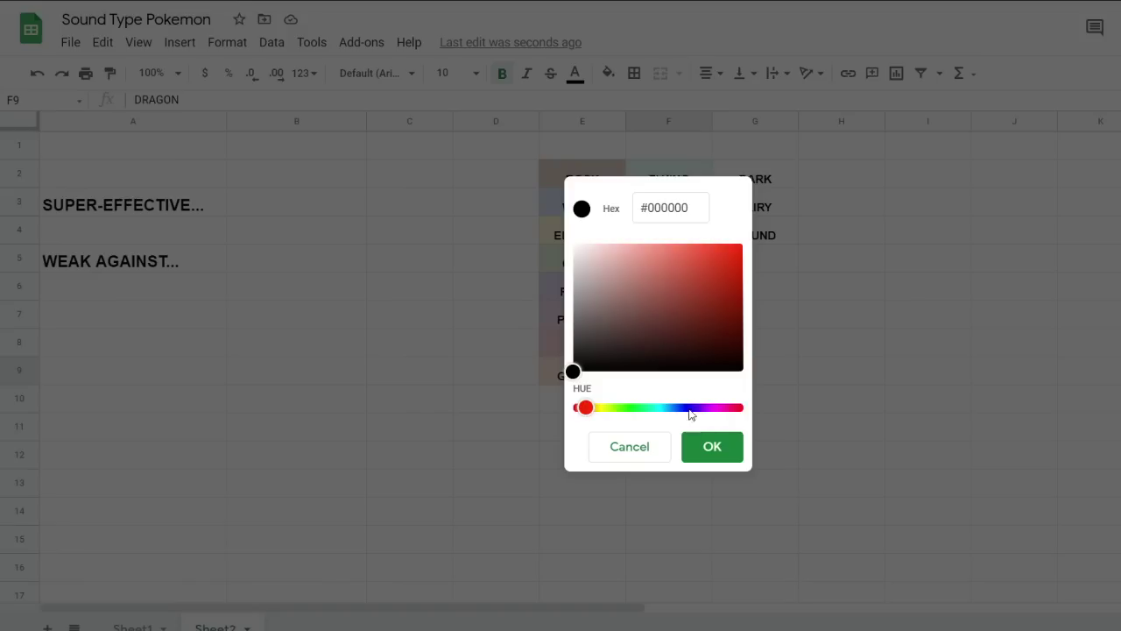
left_click_drag(587, 411, 701, 417)
left_click(705, 412)
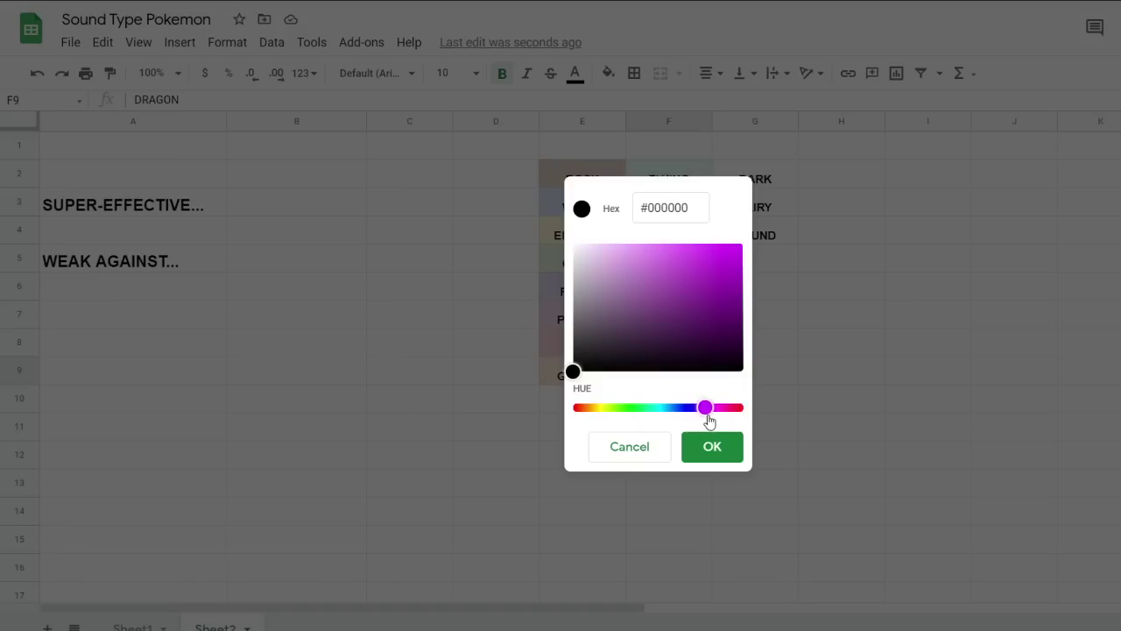
left_click_drag(601, 252, 600, 261)
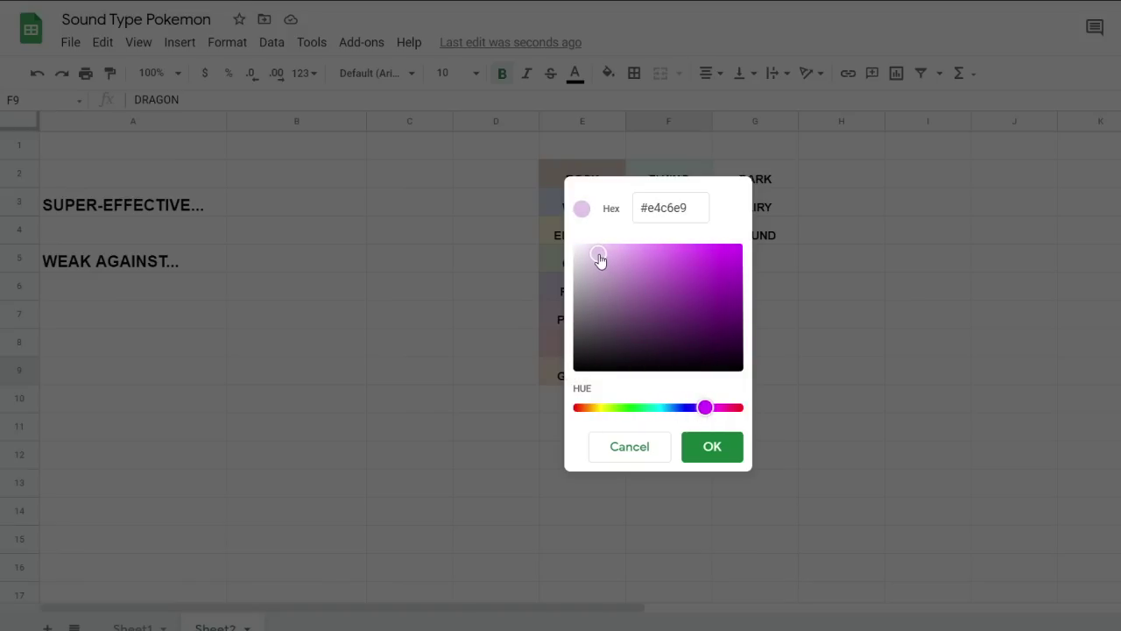
left_click(710, 449)
left_click(774, 409)
left_click(680, 378)
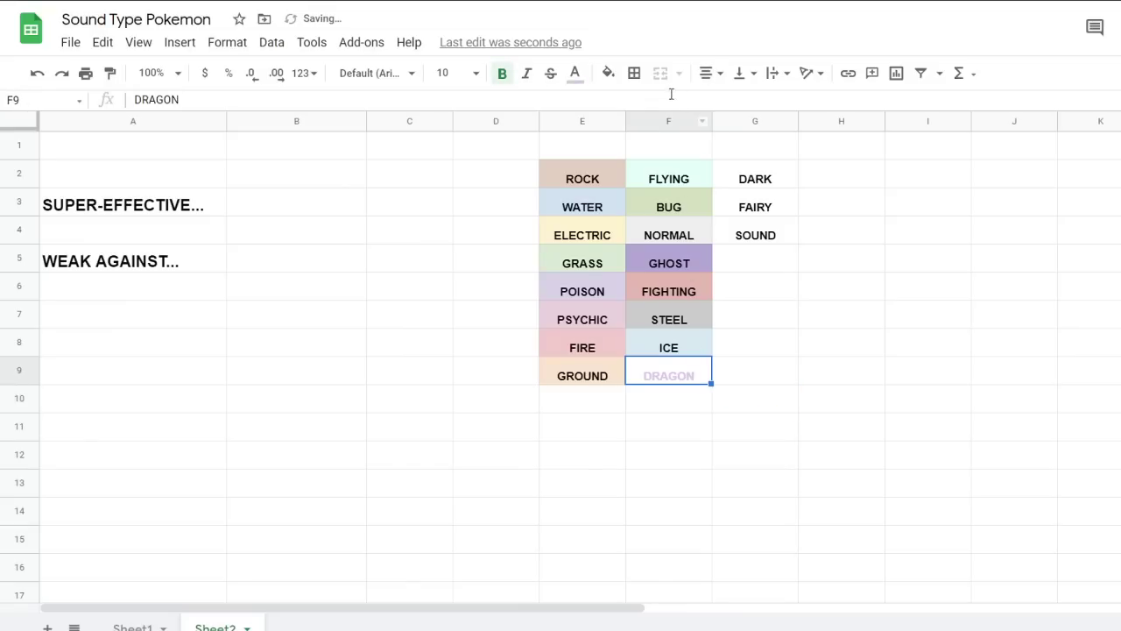
key("ctrl+z")
Fill the DRAGON cell F9 with the custom pale purple colour
left_click(608, 72)
left_click(692, 361)
left_click(766, 370)
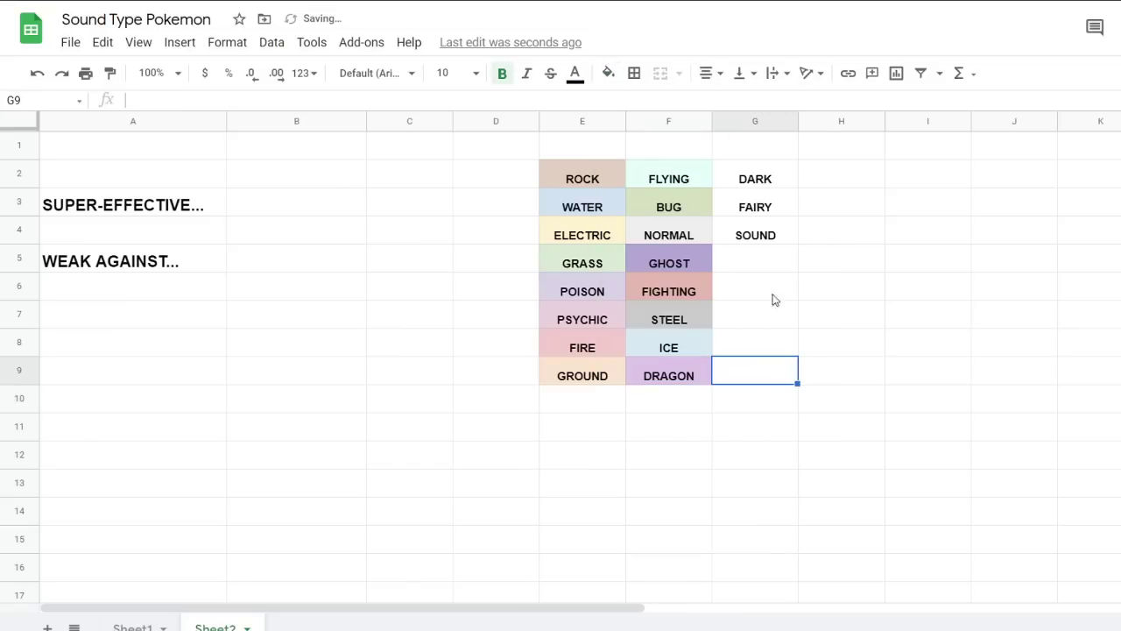
Try a grey text colour on the DARK cell G2
left_click(771, 179)
left_click(576, 74)
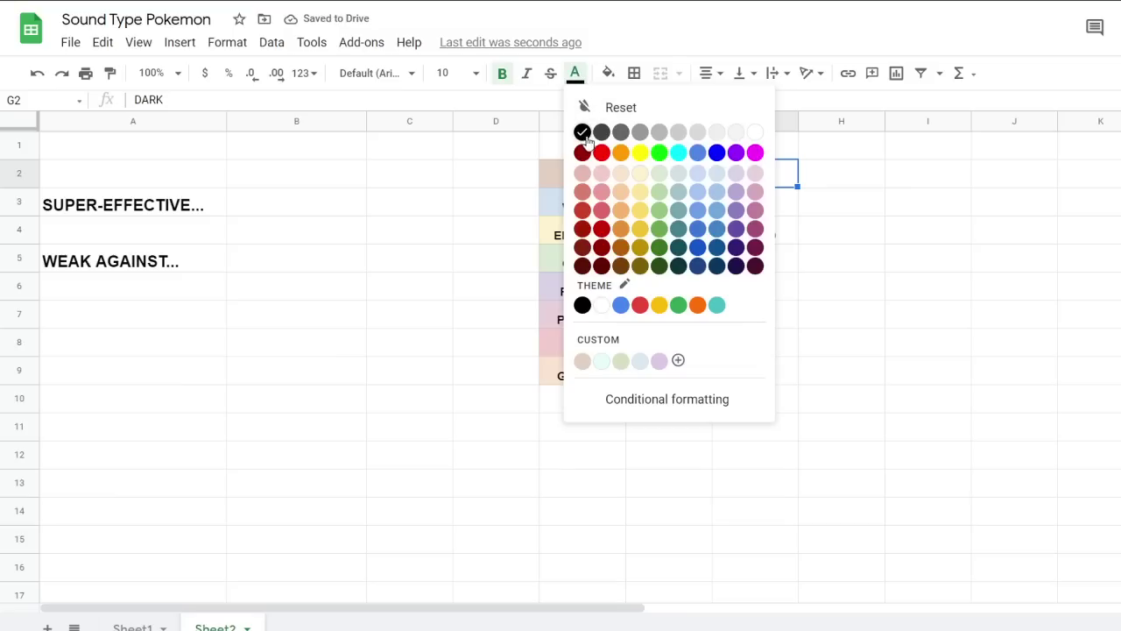
left_click(638, 132)
left_click(800, 175)
left_click(770, 189)
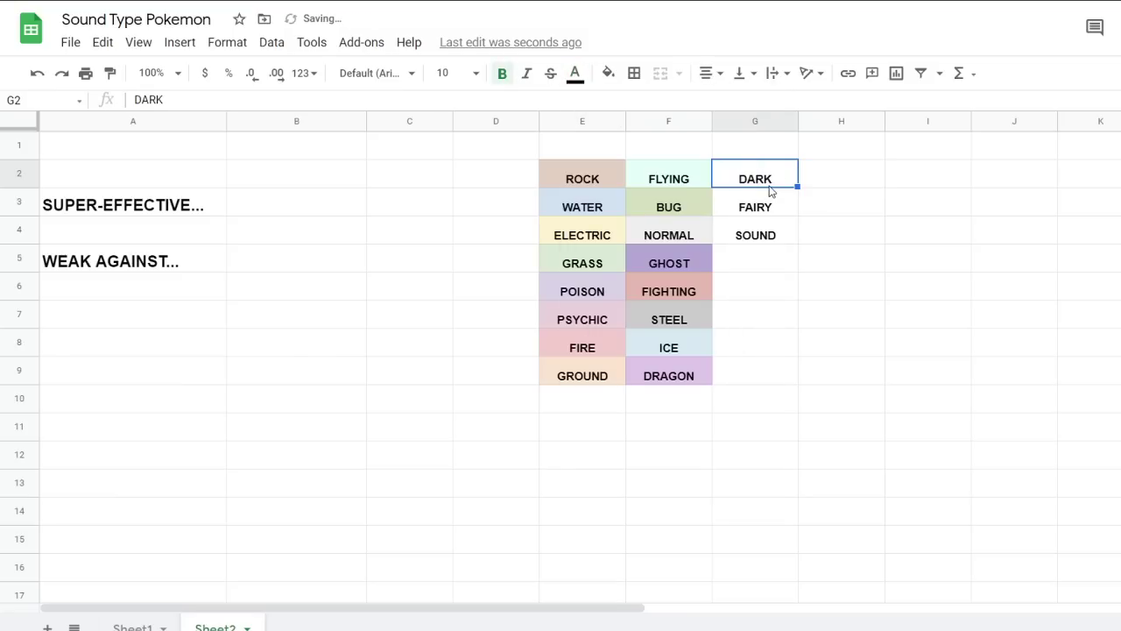
Fill the DARK cell G2 with a dark grey background colour
left_click(608, 73)
left_click(655, 134)
left_click(862, 229)
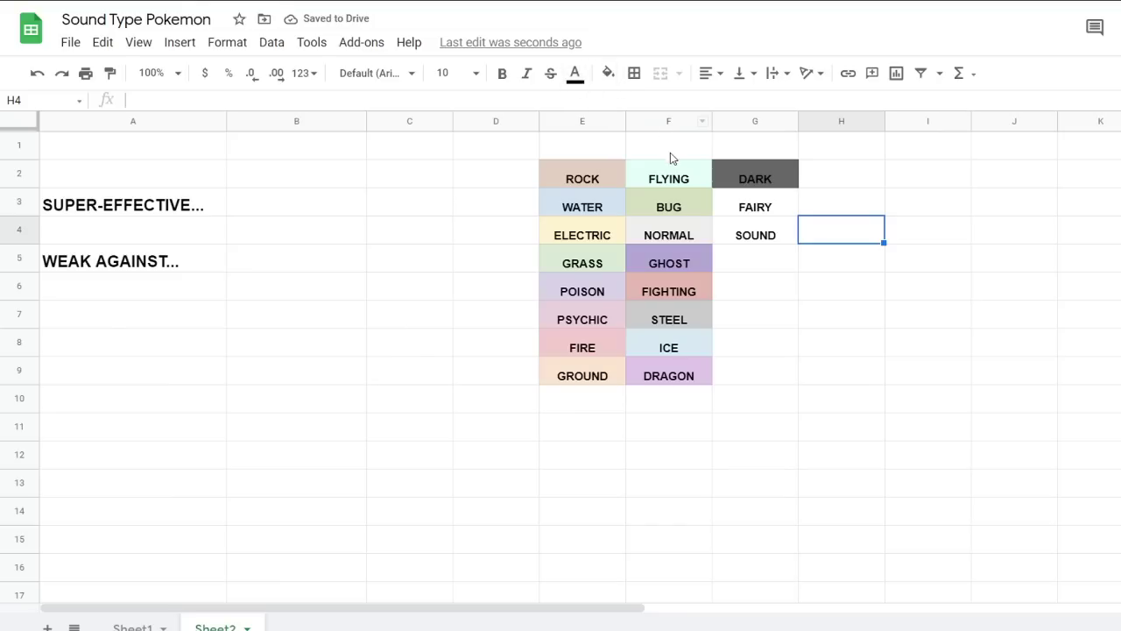
left_click(675, 147)
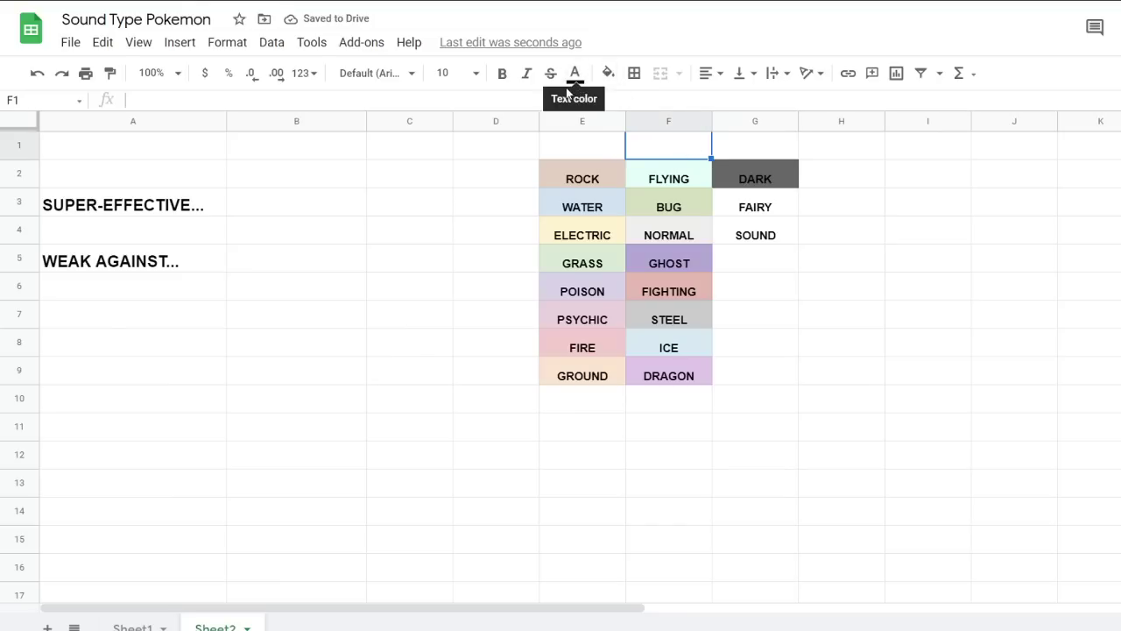
left_click(527, 149)
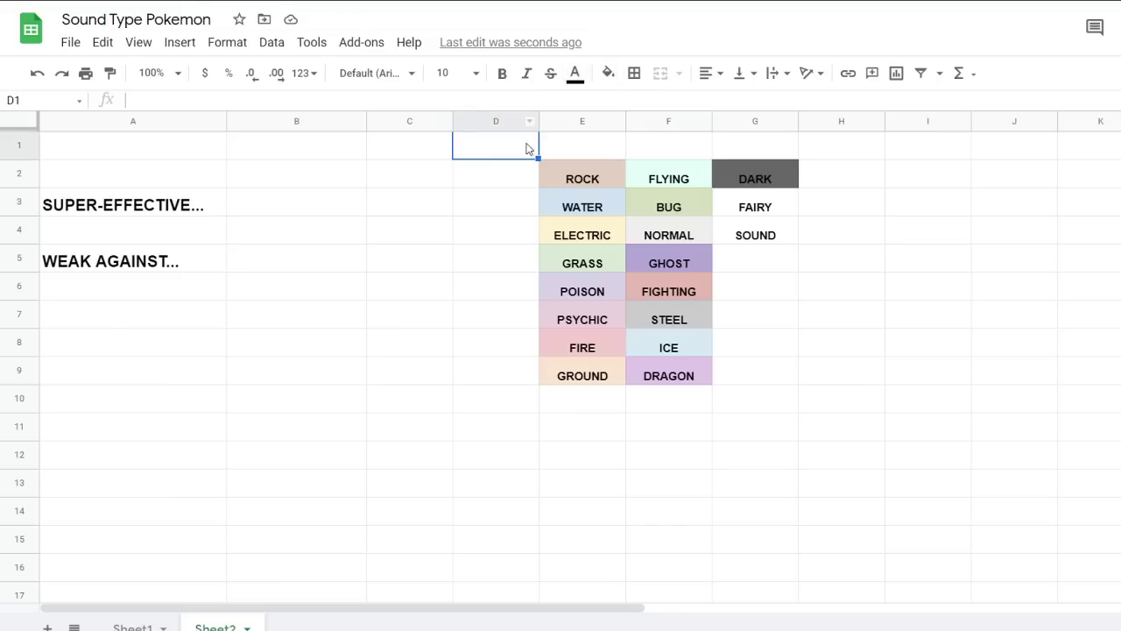
Change the text colour of the DARK cell G2 to white
left_click(753, 179)
left_click(610, 77)
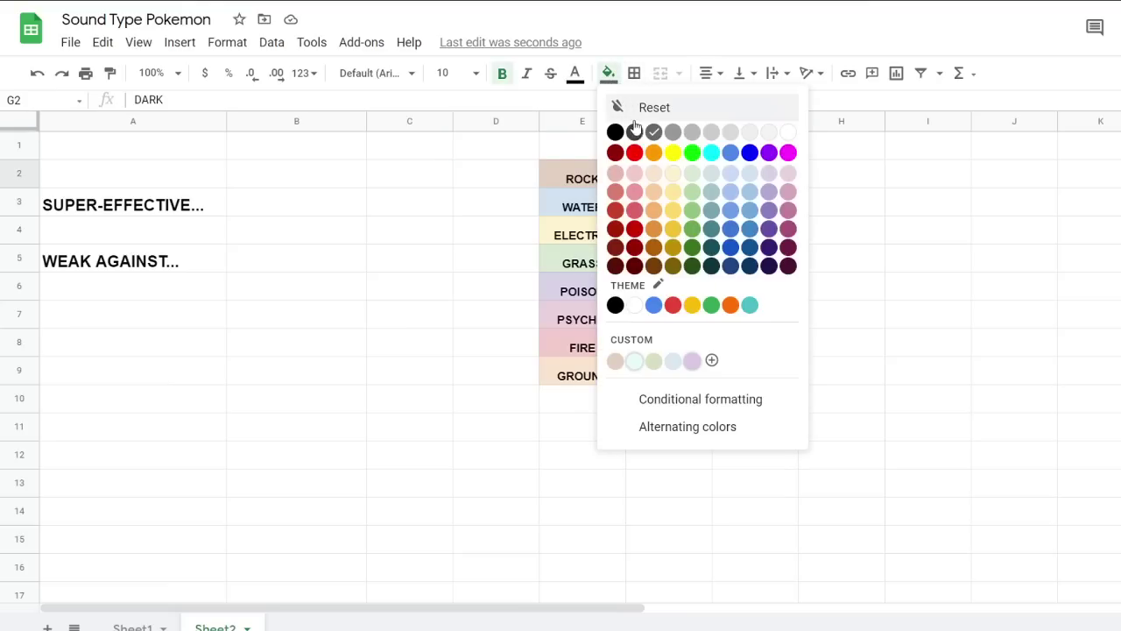
left_click(575, 75)
left_click(755, 132)
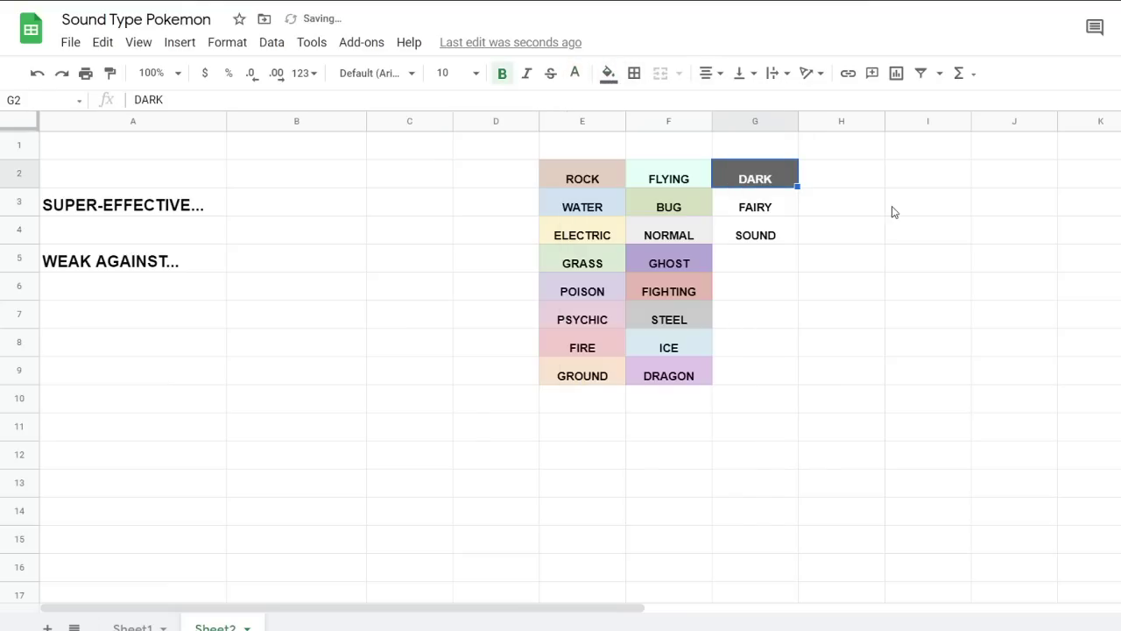
left_click(892, 206)
Fill the FAIRY cell G3 with the new custom pale pink colour #ffd5f0
left_click(785, 205)
left_click(608, 74)
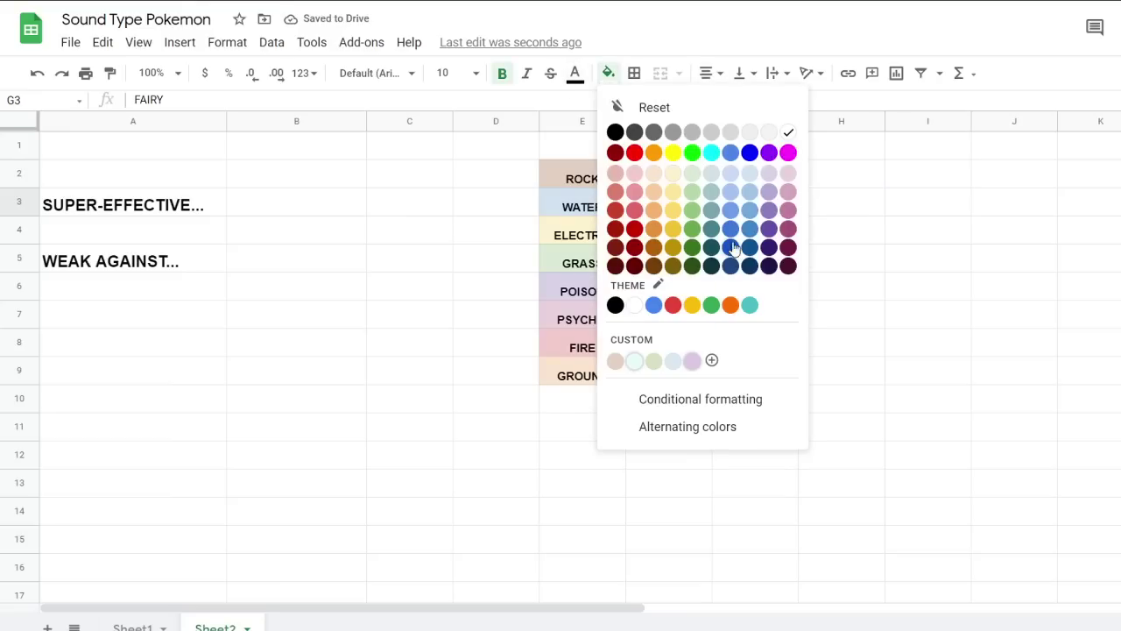
left_click(711, 360)
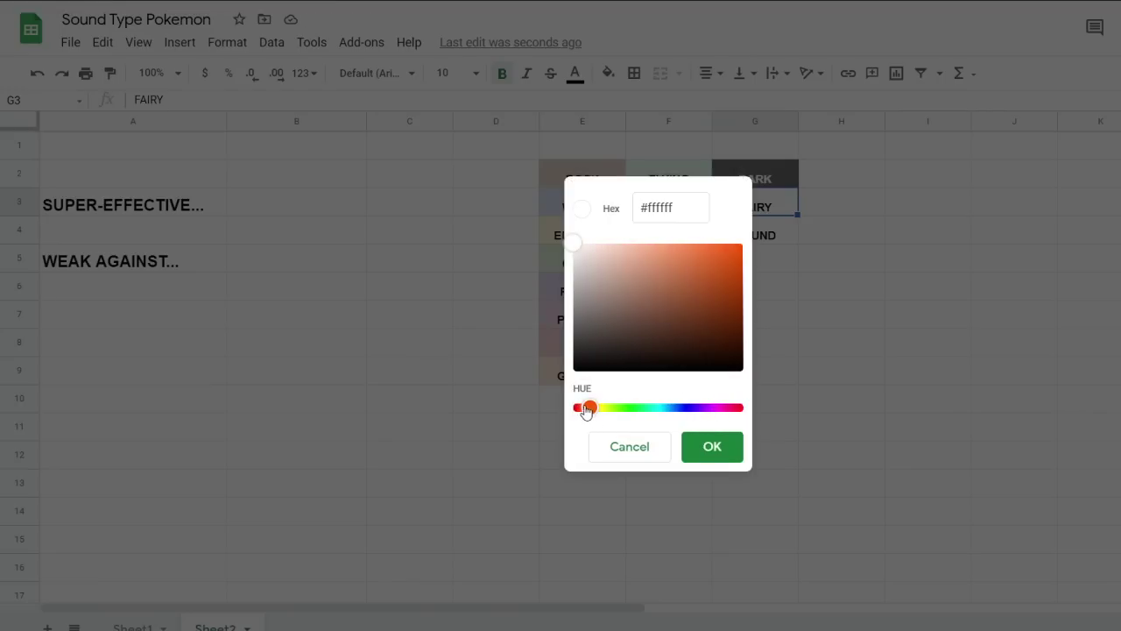
left_click_drag(584, 411, 713, 413)
left_click(606, 243)
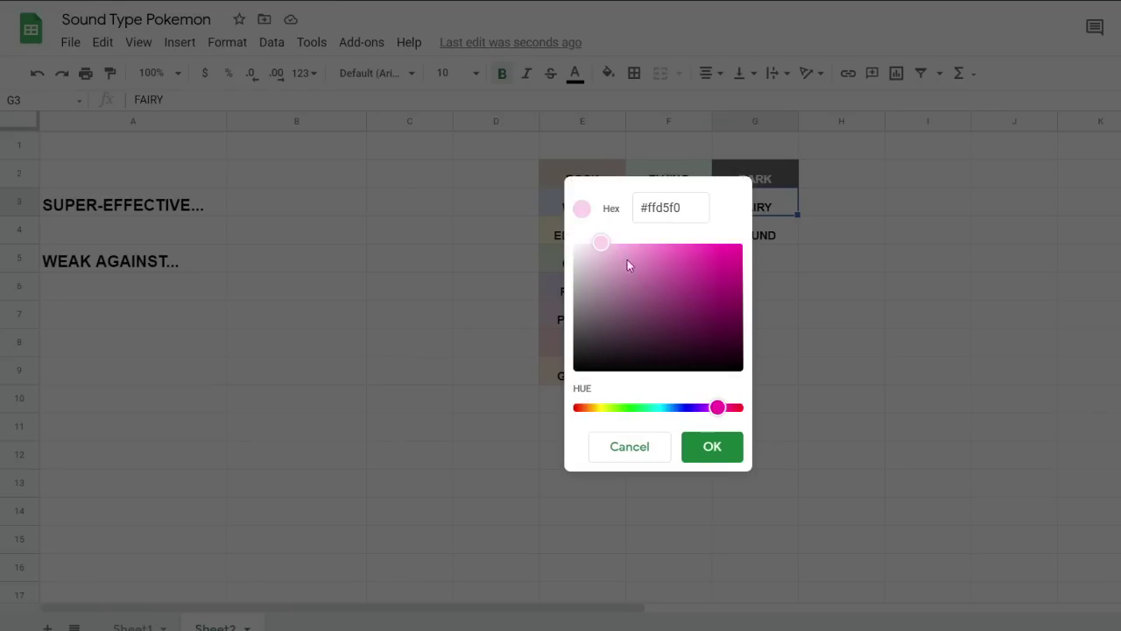
left_click(707, 450)
left_click(775, 316)
Fill the SOUND cell G4 with the golden yellow theme colour
left_click(757, 234)
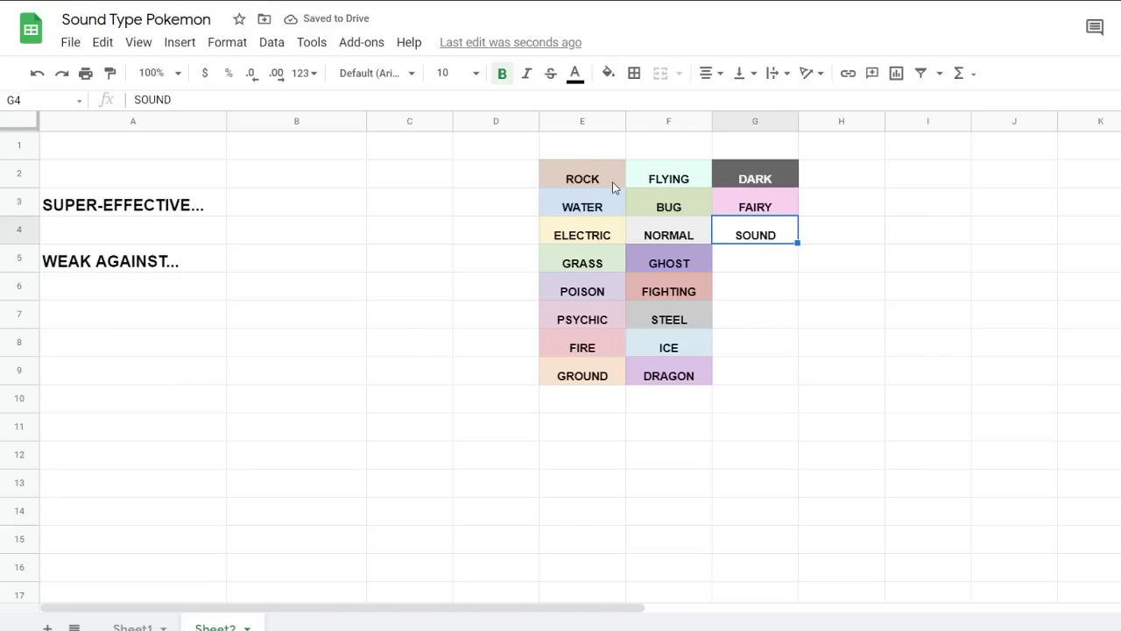
left_click(606, 73)
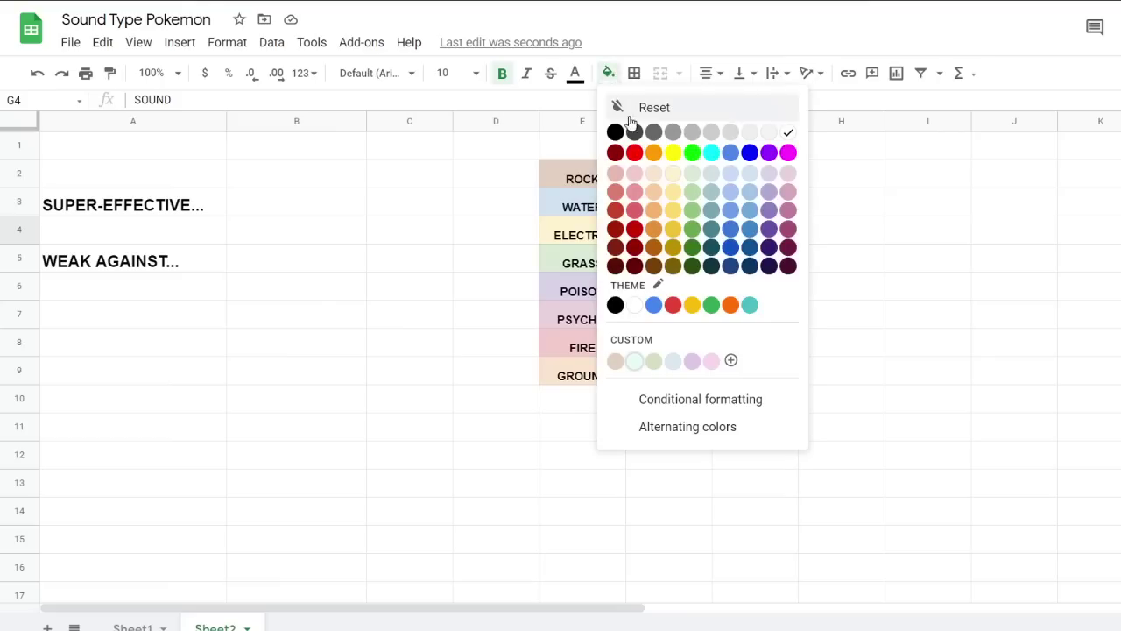
left_click(692, 305)
left_click(847, 365)
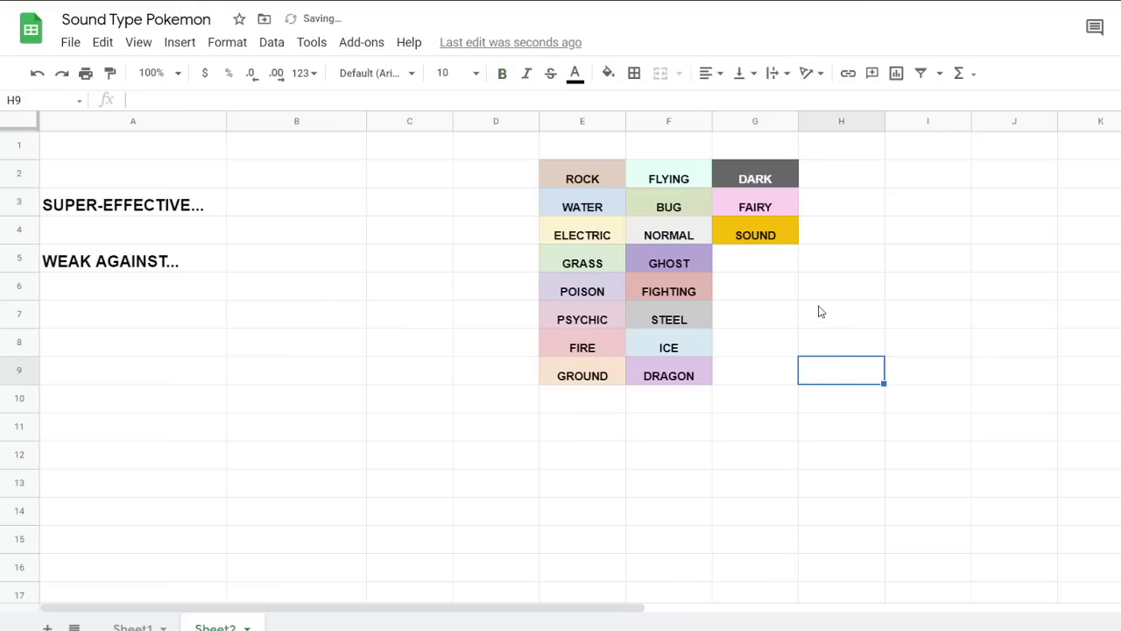
left_click(430, 375)
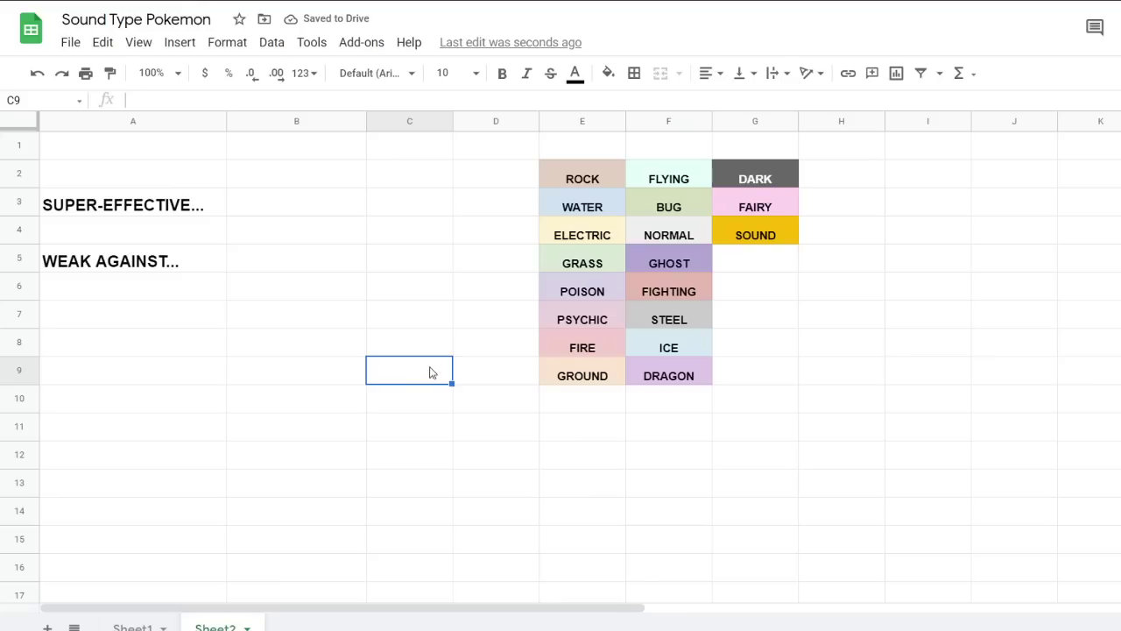
left_click(363, 336)
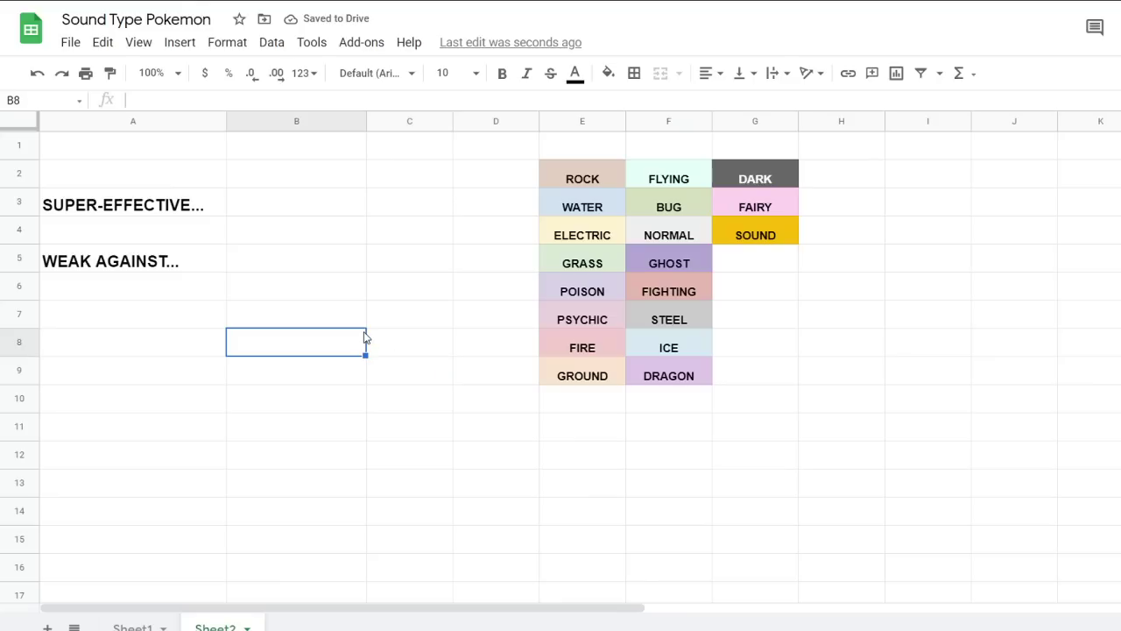
Copy the coloured SOUND cell G4 into A2, above the effectiveness headings
left_click(761, 238)
left_click(147, 180)
type("SOUND")
left_click(283, 344)
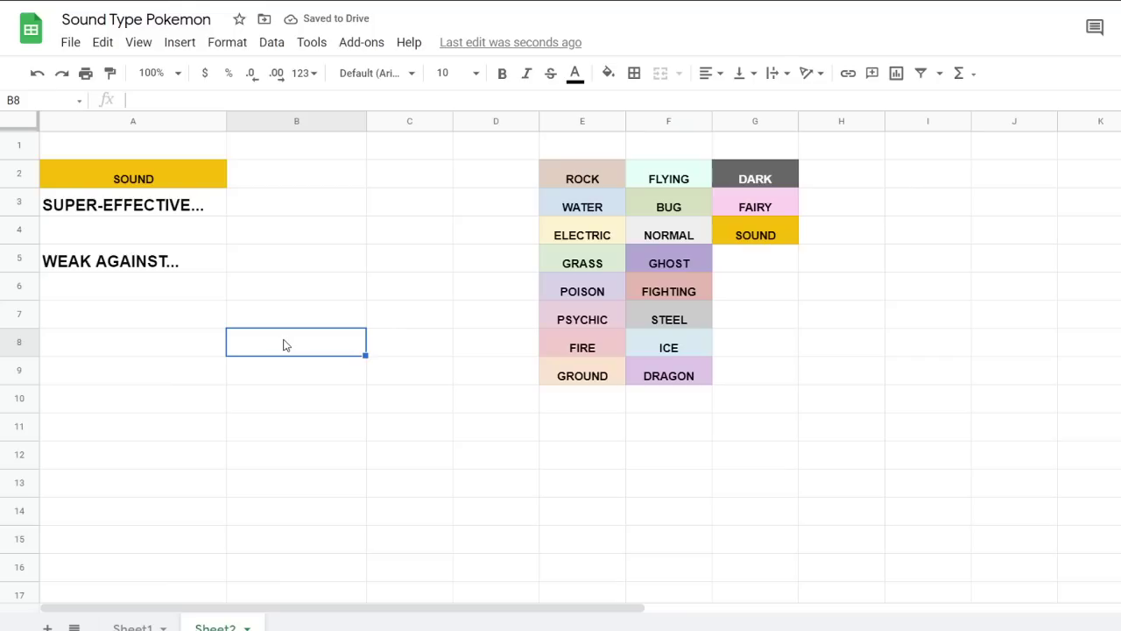
Narrow column B and move the whole colour-coded type list to I2:K9
left_click_drag(366, 121, 312, 121)
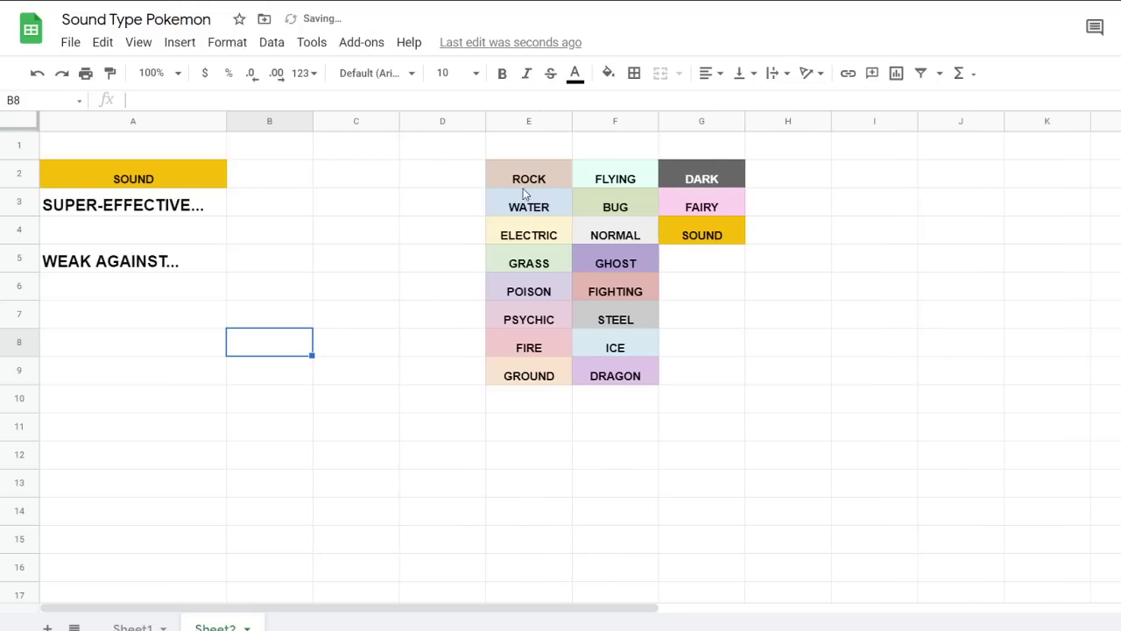
left_click(529, 179)
left_click(682, 379, "shift")
key("ctrl+x")
left_click(879, 181)
key("ctrl+v")
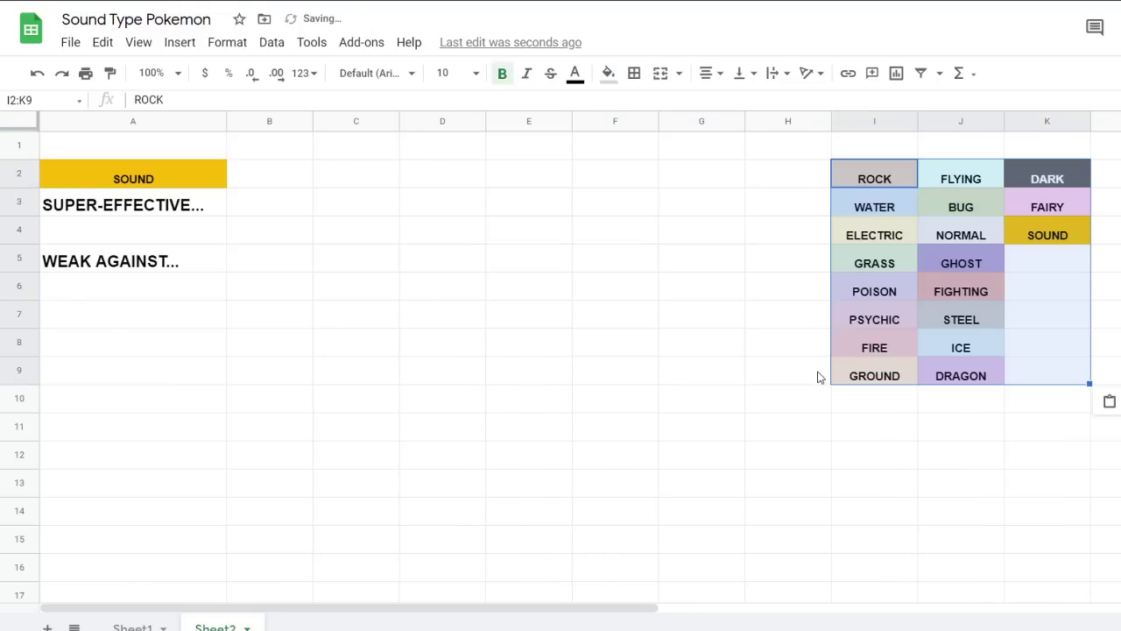
left_click(815, 375)
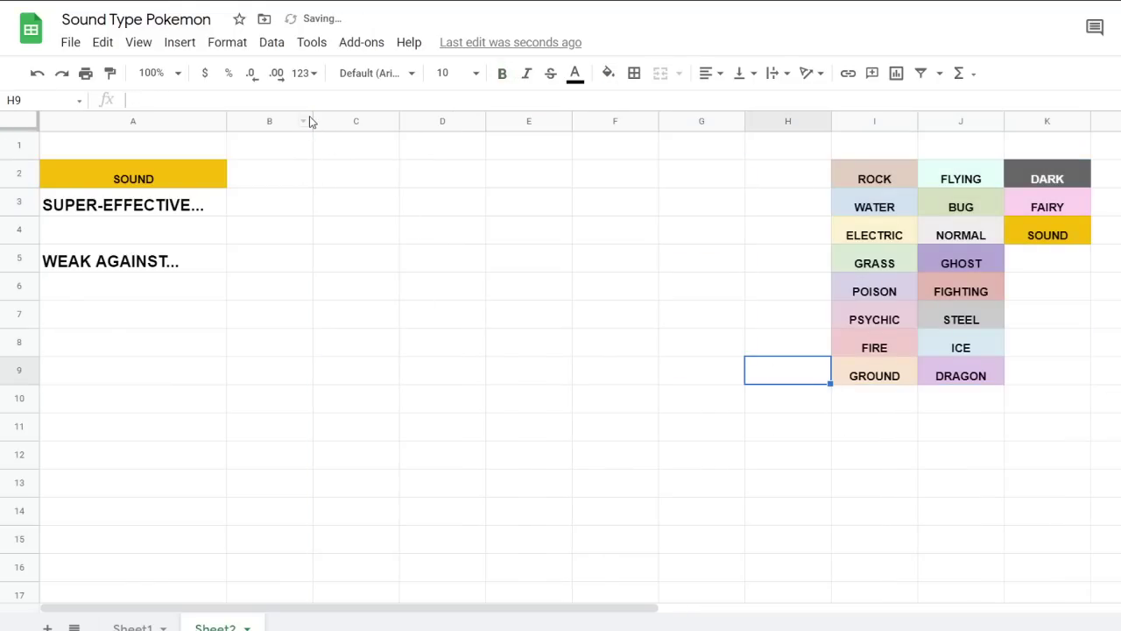
Shrink column B to a thin spacer and narrow column A so that it just fits its headings
left_click_drag(313, 120, 211, 121)
left_click(270, 180)
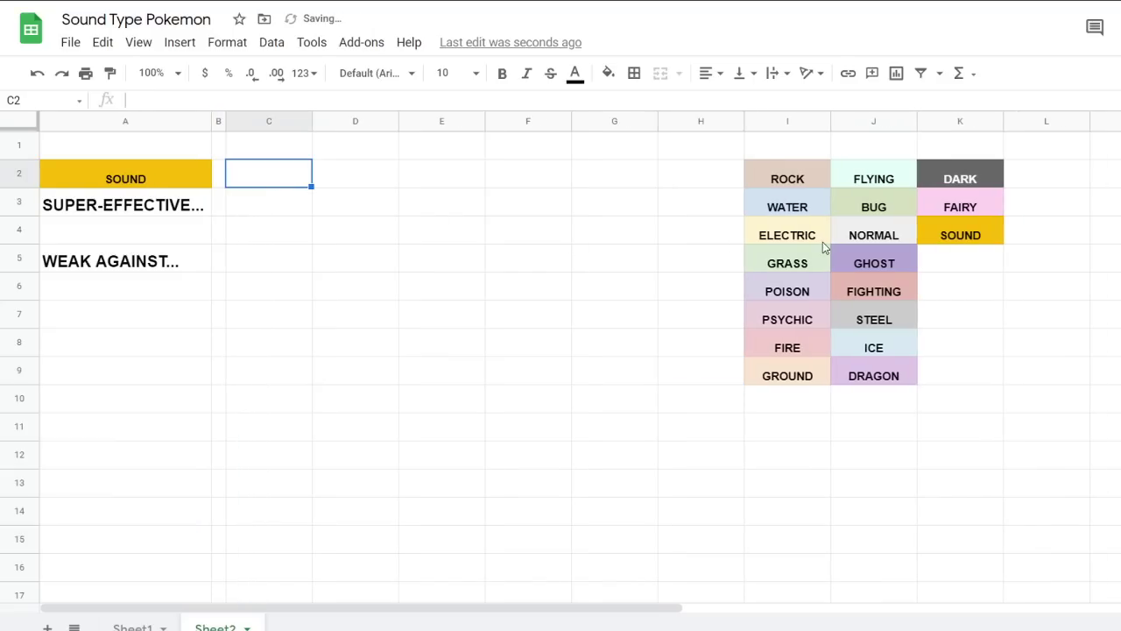
left_click(614, 296)
left_click(968, 285)
Copy the ELECTRIC type cell into C3, beside the SUPER-EFFECTIVE... heading
left_click(771, 241)
key("ctrl+c")
left_click(270, 209)
key("ctrl+v")
left_click(364, 326)
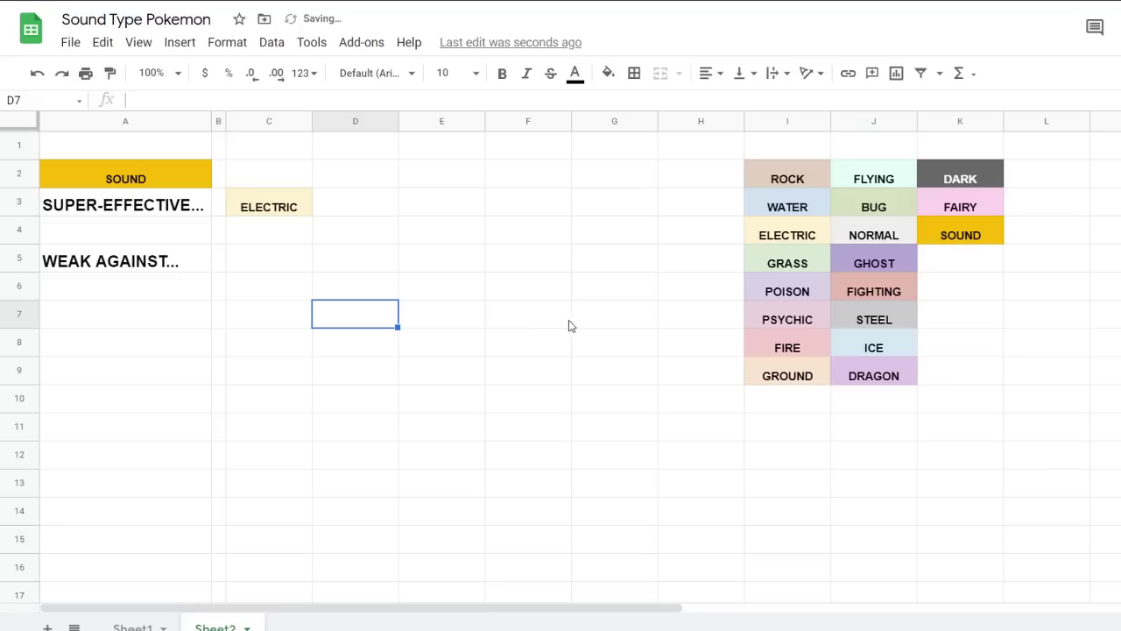
Copy the ROCK type cell into C5, beside the WEAK AGAINST... heading
left_click(690, 373)
left_click(777, 187)
key("ctrl+c")
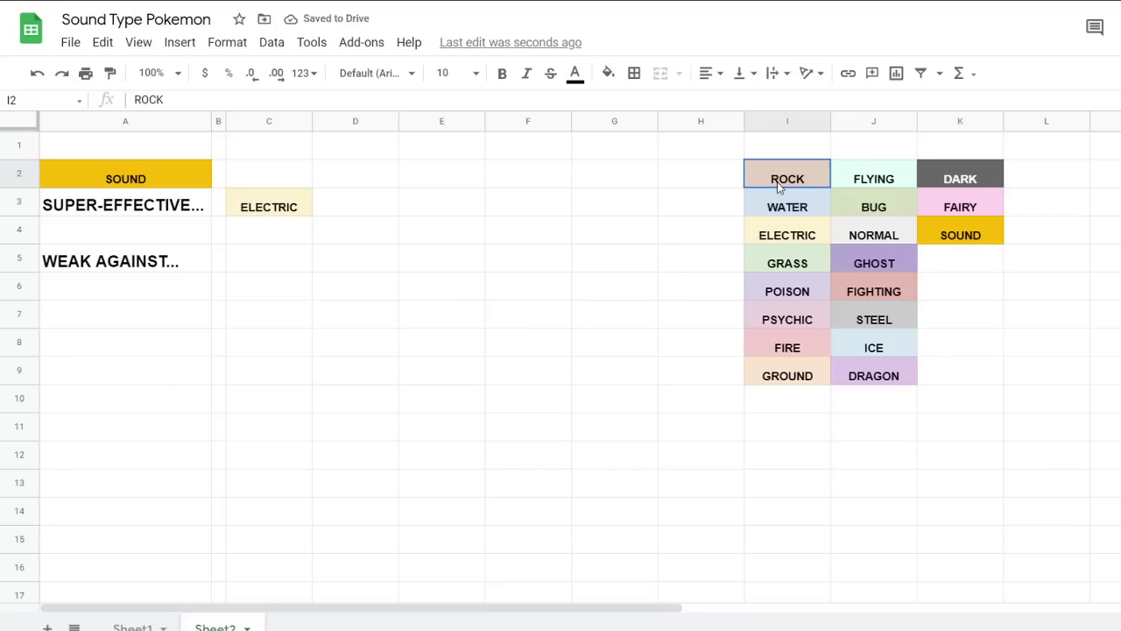
left_click(271, 255)
key("ctrl+v")
left_click(439, 327)
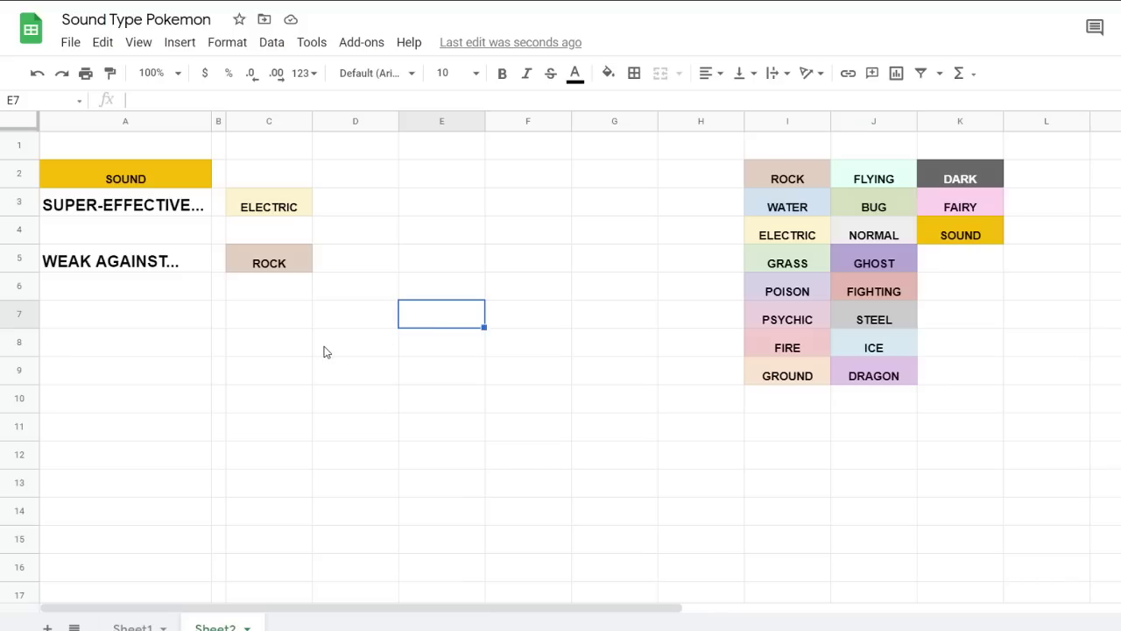
Copy the WEAK AGAINST... heading from A5 into A7 to reuse its formatting
left_click(112, 315)
left_click(111, 351)
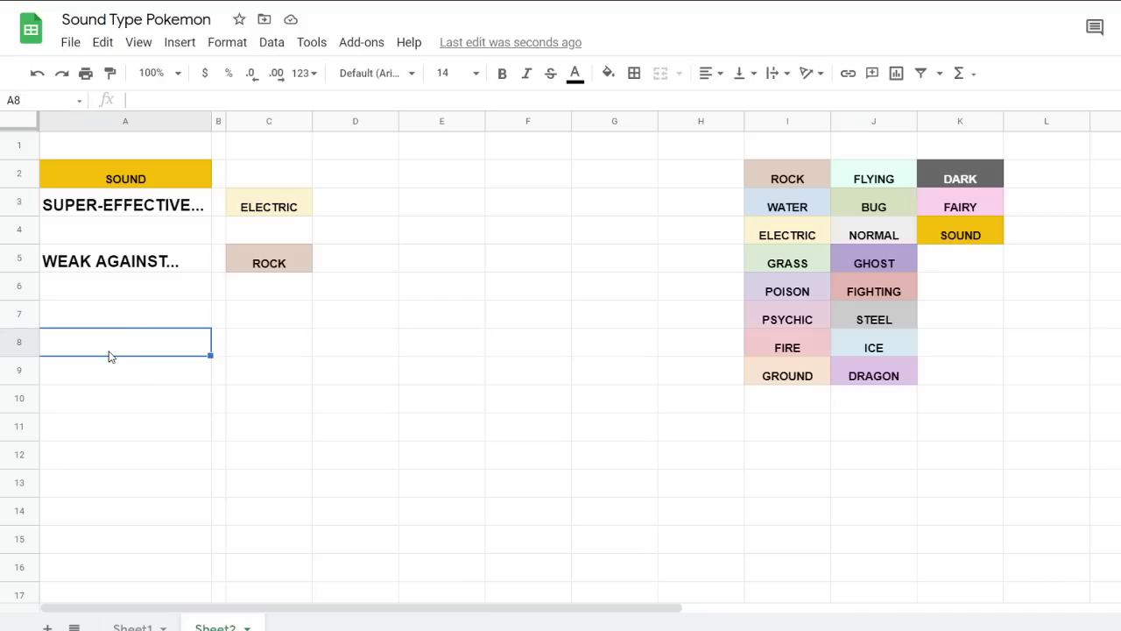
left_click(106, 263)
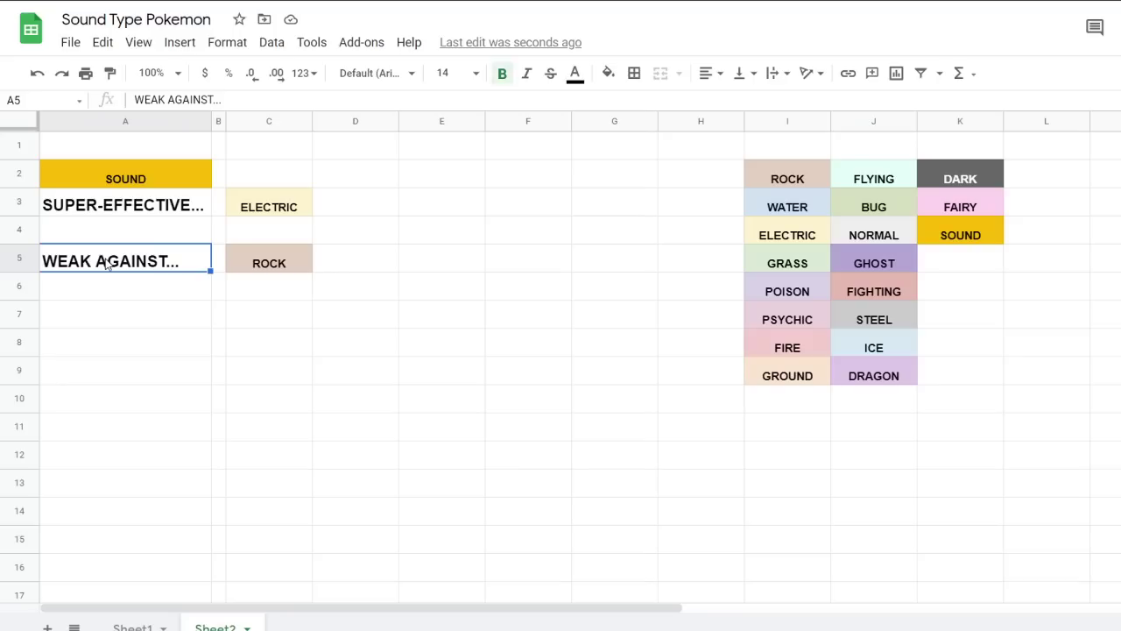
left_click(110, 318)
left_click(117, 268)
left_click(108, 313)
key("ctrl+v")
Enter "RESISTS..." as the heading in A7
type("res")
key("BackSpace")
key("BackSpace")
key("BackSpace")
type("RESI")
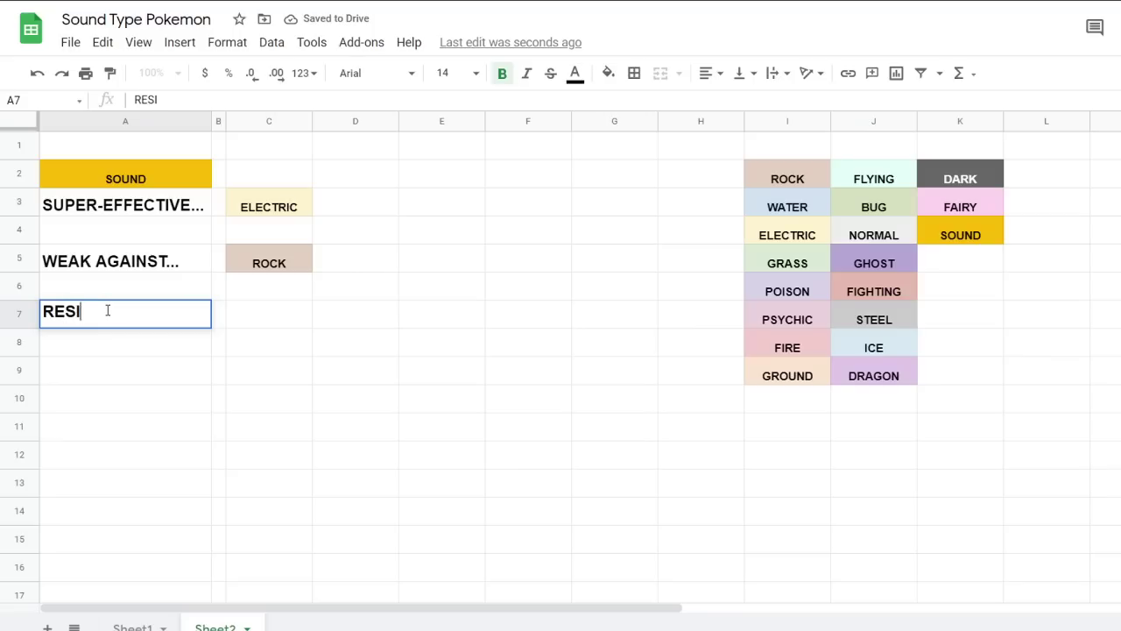
type("STS")
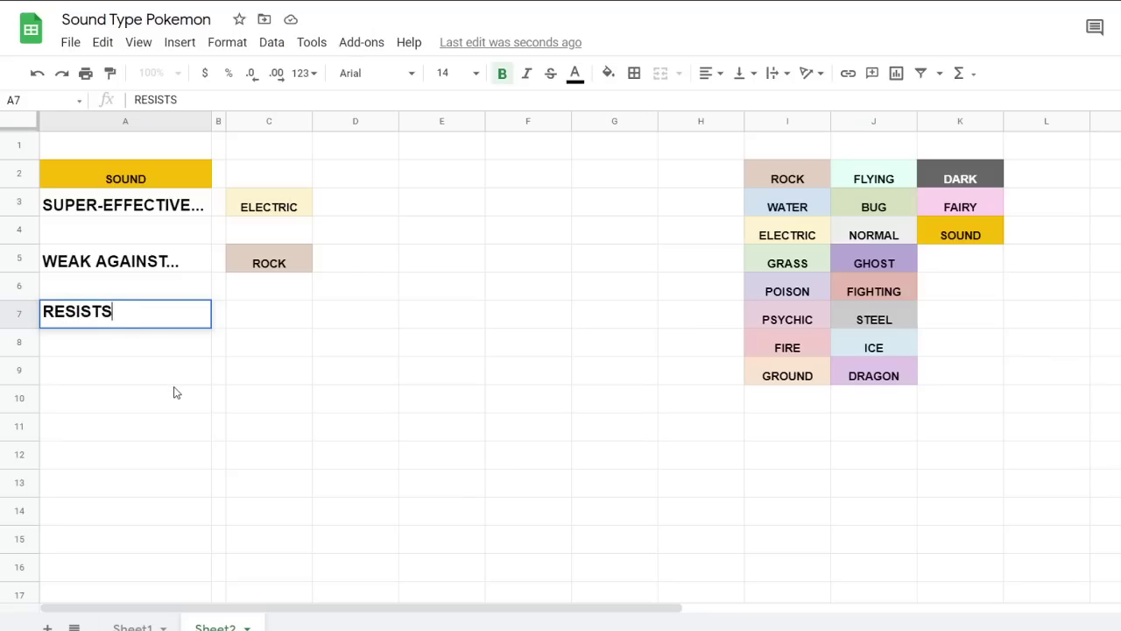
type("...")
left_click(174, 400)
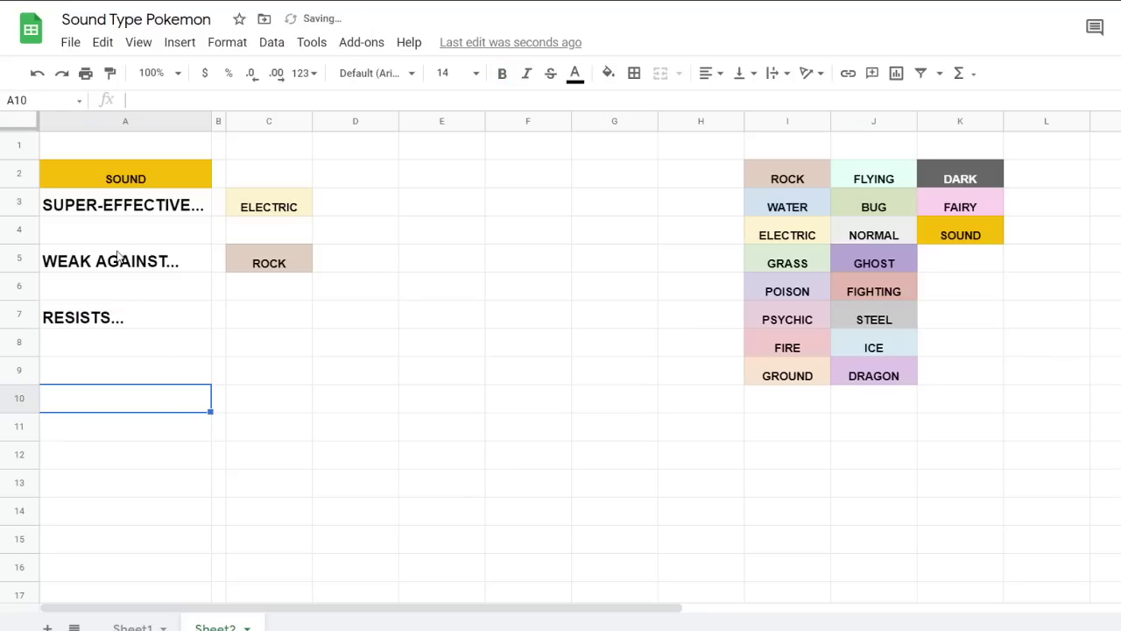
left_click(106, 264)
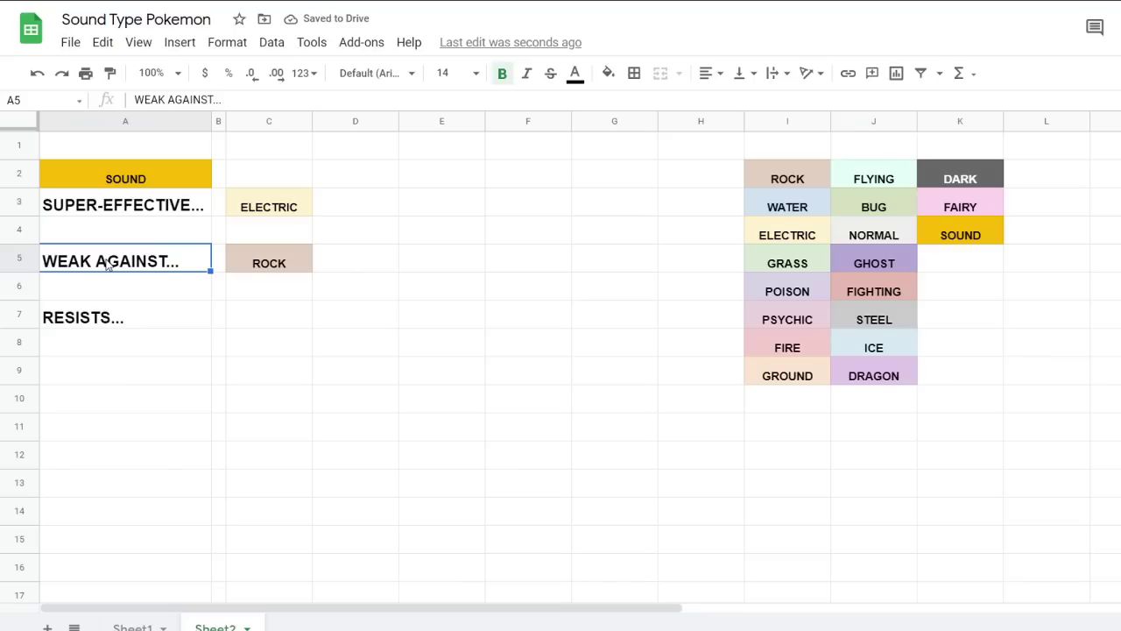
left_click(112, 320)
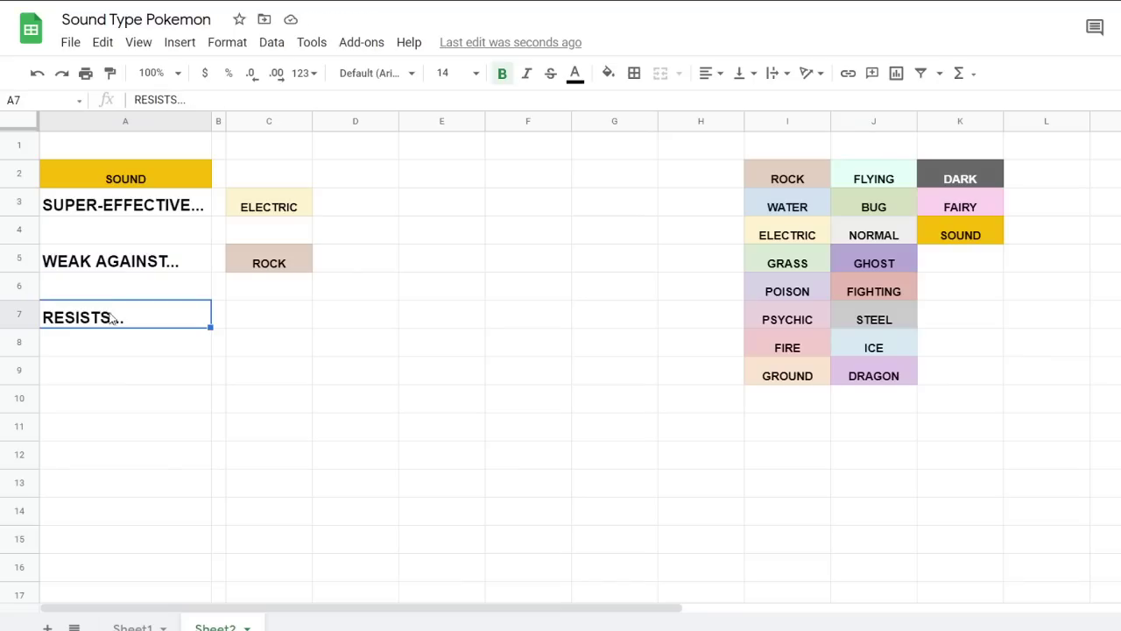
Try "DEALS LESS DAMAGE" as the heading in A7 instead, and clear the cell's text
double_click(126, 317)
left_click_drag(125, 313, 48, 312)
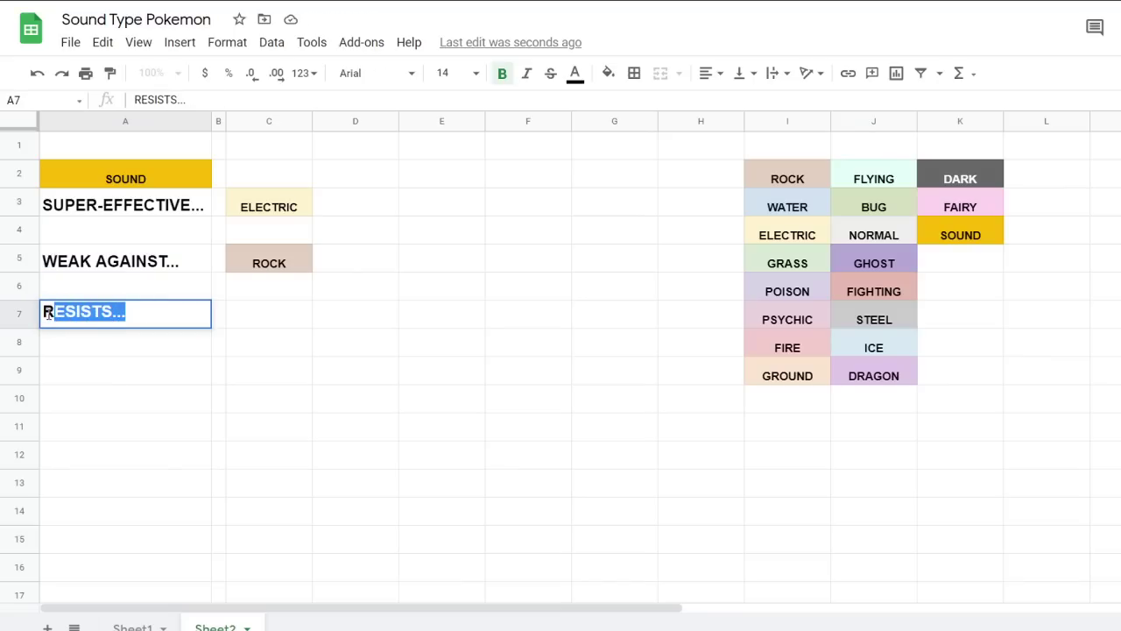
key("BackSpace")
key("BackSpace")
type("DEALS LES")
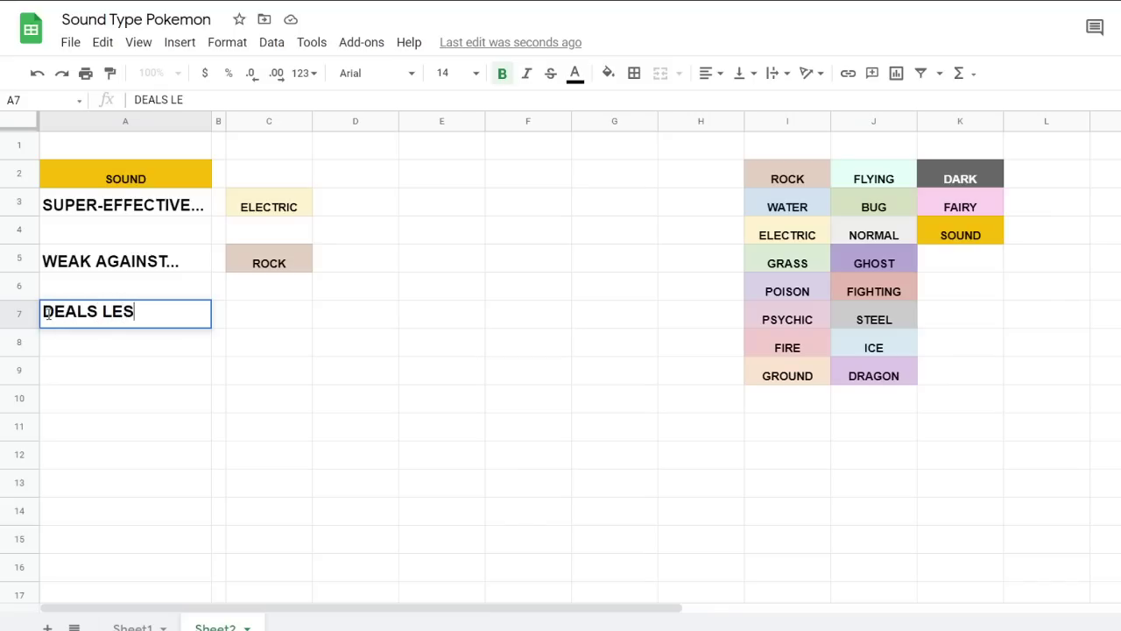
type("S DAMAGE")
key("ctrl+a")
key("BackSpace")
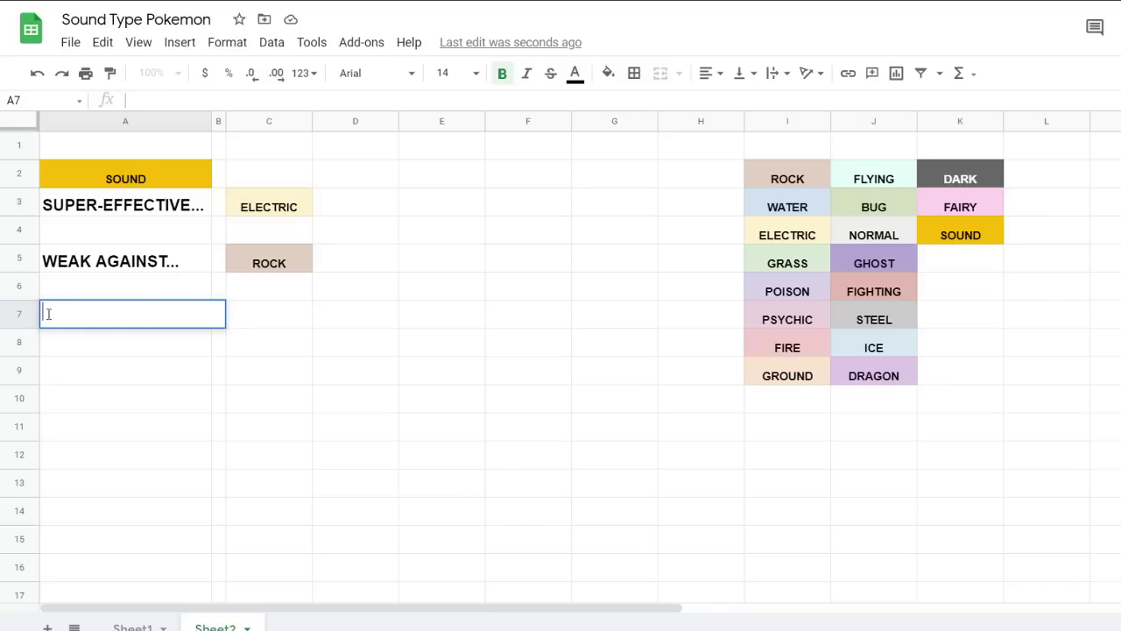
Enter "NOT EFFECTIVE ON..." as the heading in A7 and widen column A to fit it
type("NOT EFFECTIVE")
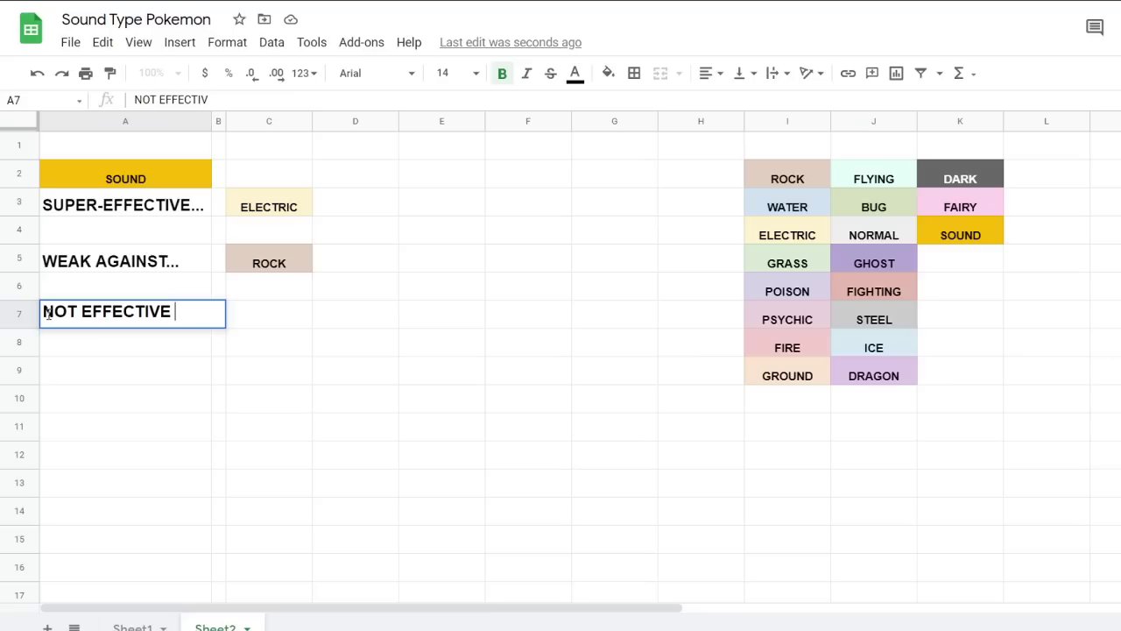
type(" ON...")
left_click(268, 342)
left_click_drag(210, 120, 225, 121)
Try removing "NOT EFFECTIVE" from the A7 heading, and undo the deletion
double_click(96, 319)
left_click_drag(164, 311, 3, 306)
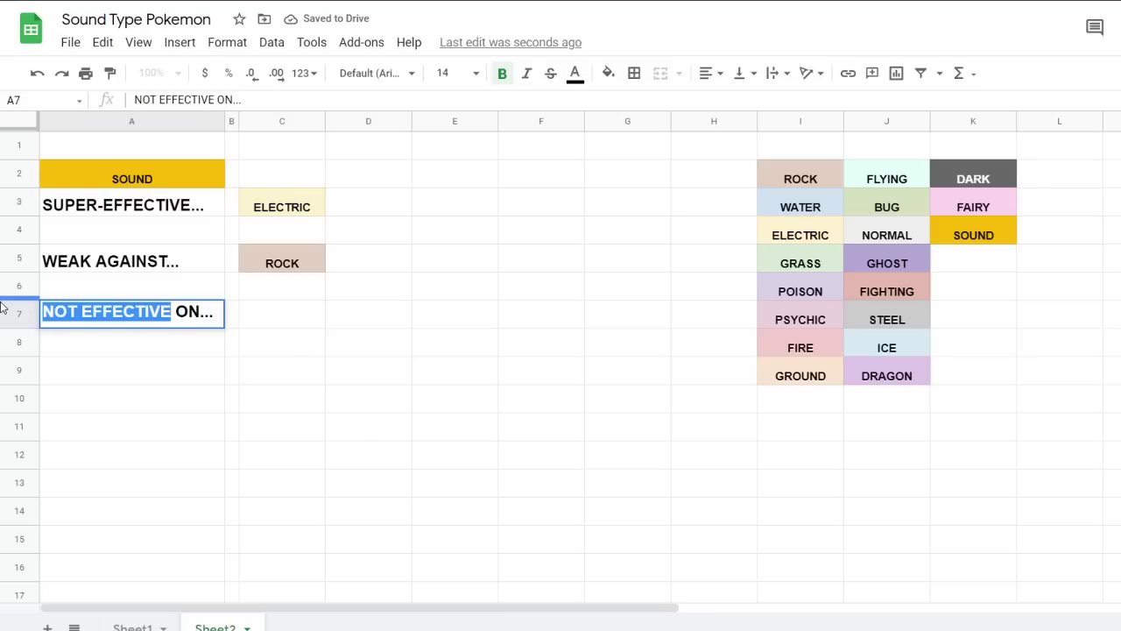
key("BackSpace")
key("ctrl+z")
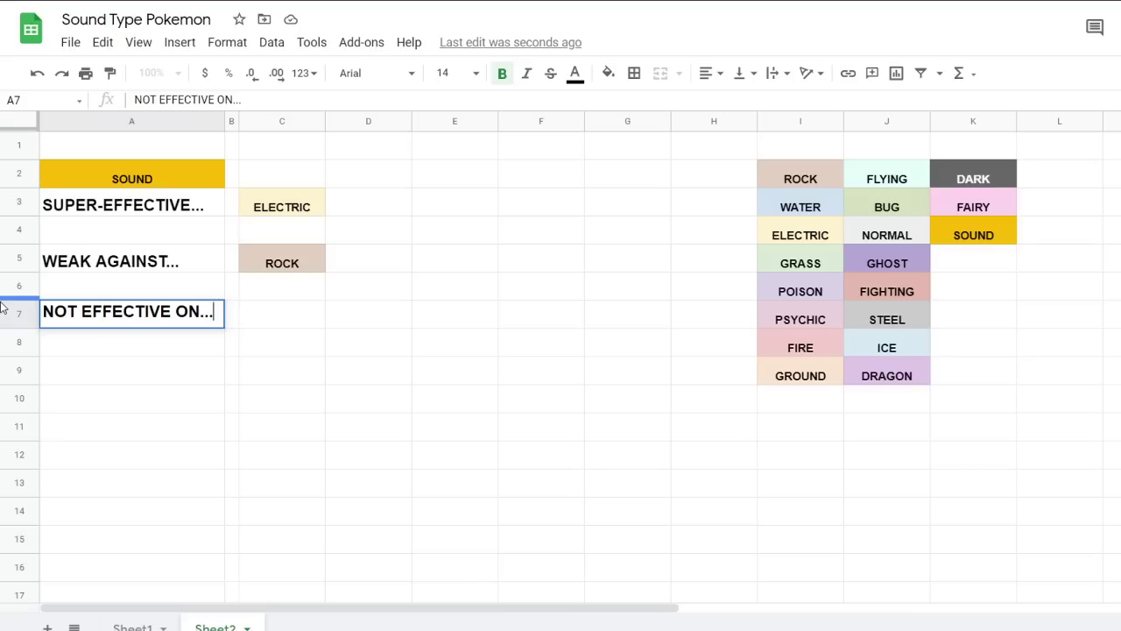
Change the A7 heading to "INEFFECTIVE ON..."
left_click(342, 348)
double_click(147, 319)
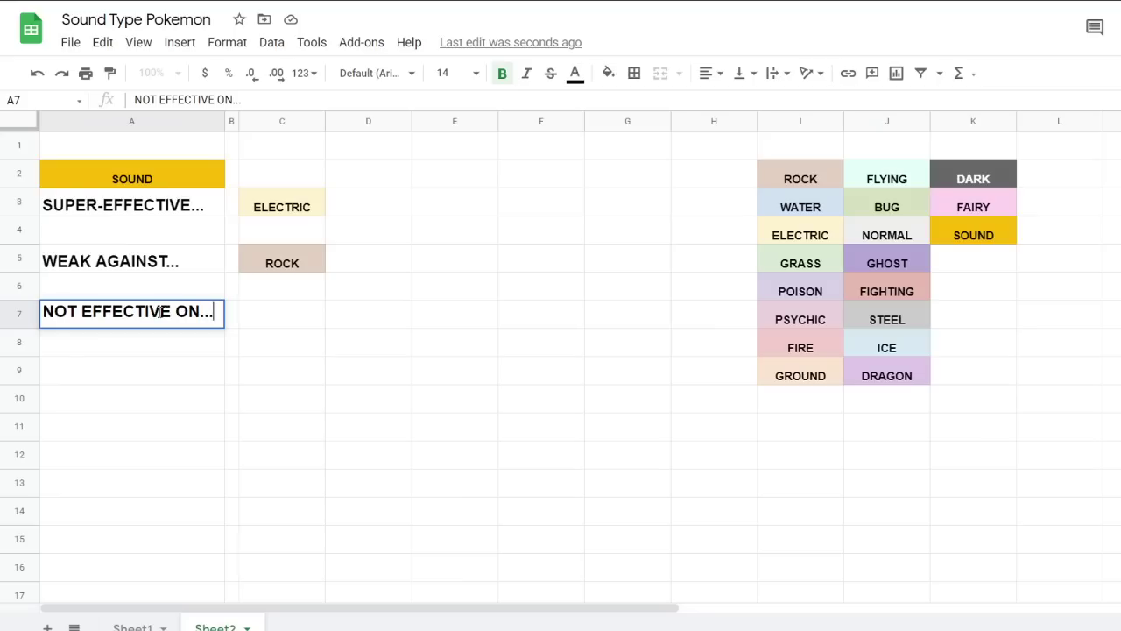
left_click_drag(172, 314, 37, 315)
type("INEFFECTIVE")
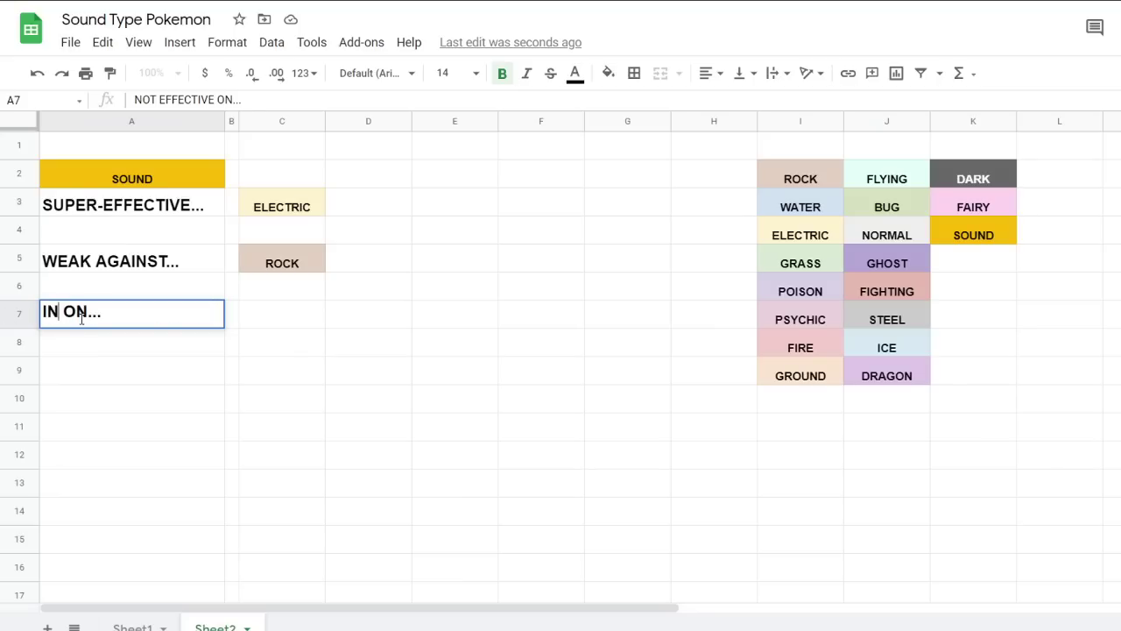
left_click(596, 431)
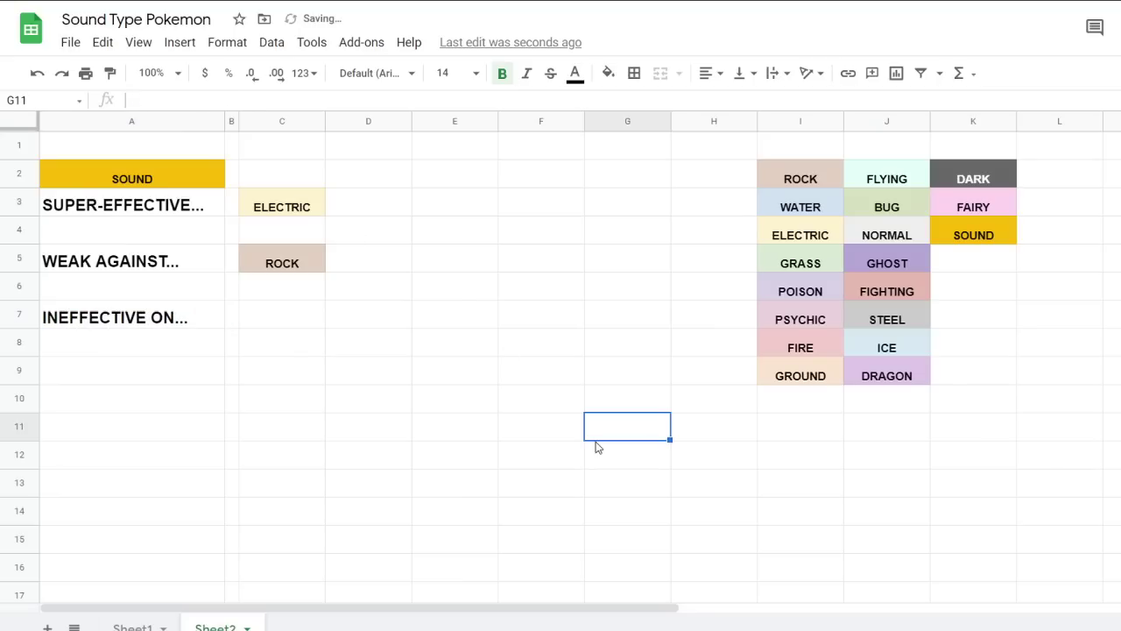
Copy the ICE type cell from the type list into C7, beside the "INEFFECTIVE ON..." heading
left_click(879, 207)
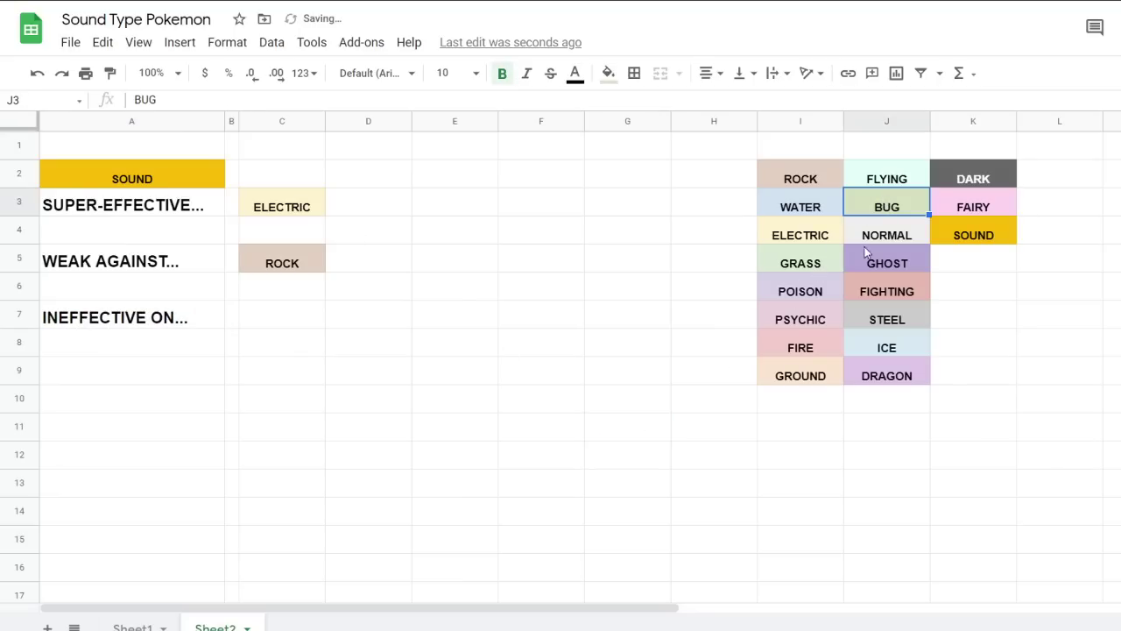
left_click(884, 180)
left_click(881, 349)
key("ctrl+c")
left_click(294, 323)
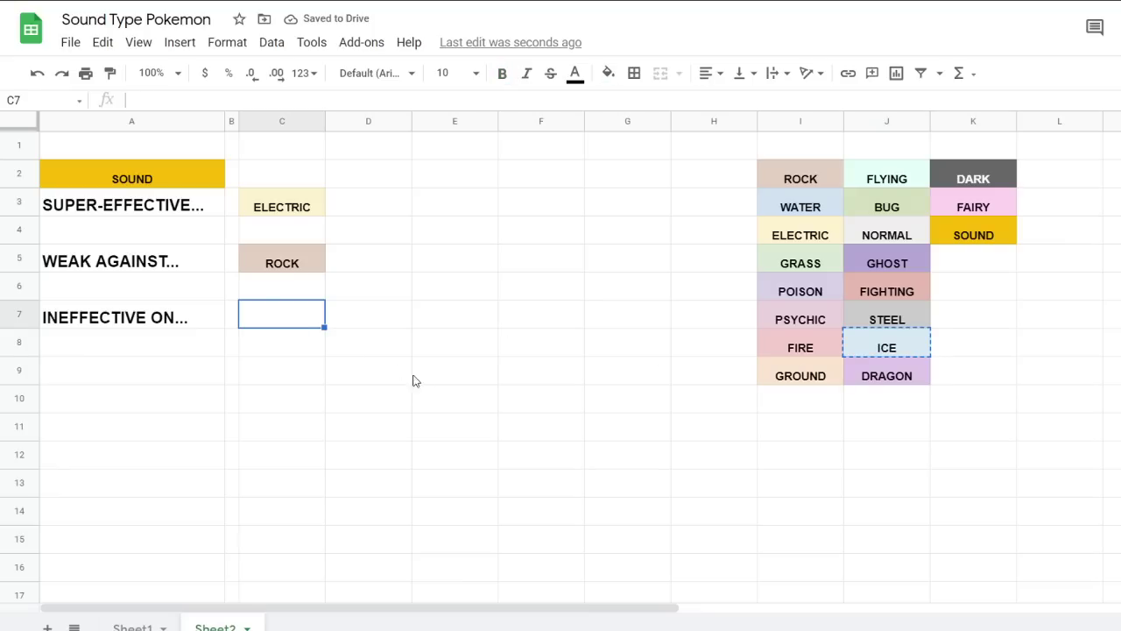
left_click(466, 390)
left_click(294, 321)
key("ctrl+v")
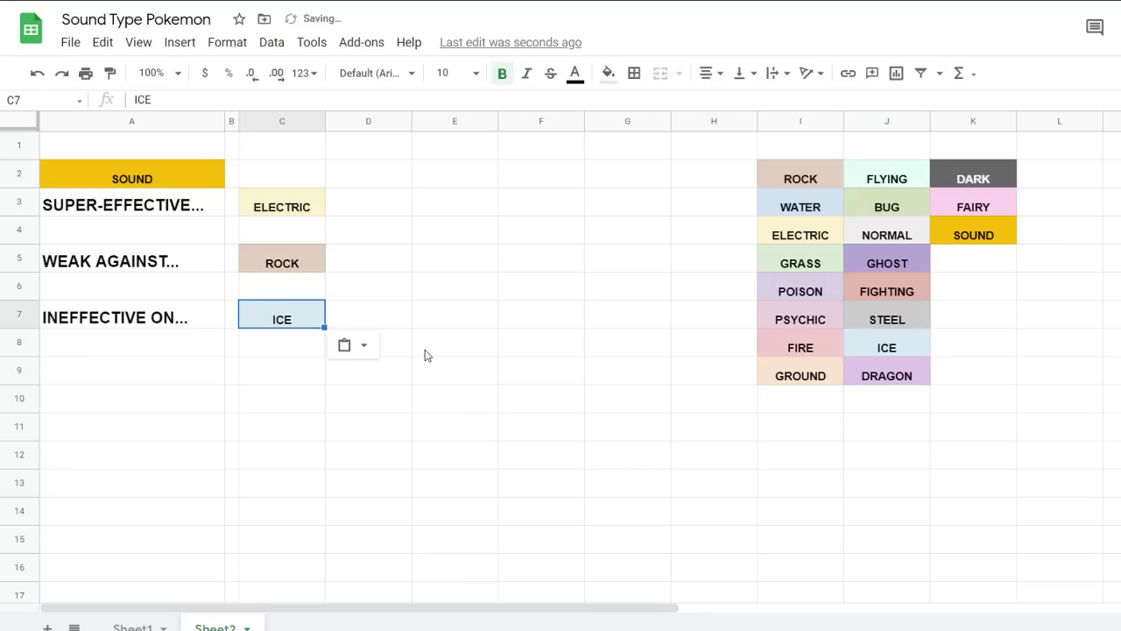
left_click(427, 348)
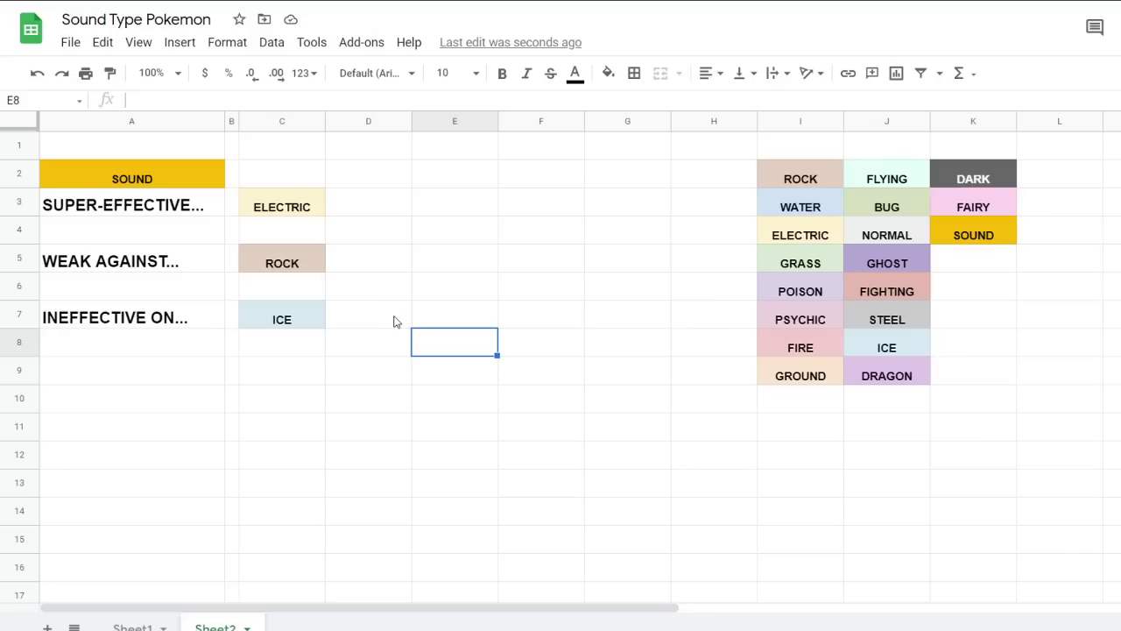
Copy the ROCK cell from the "WEAK AGAINST..." row into D7, next to ICE
left_click(385, 324)
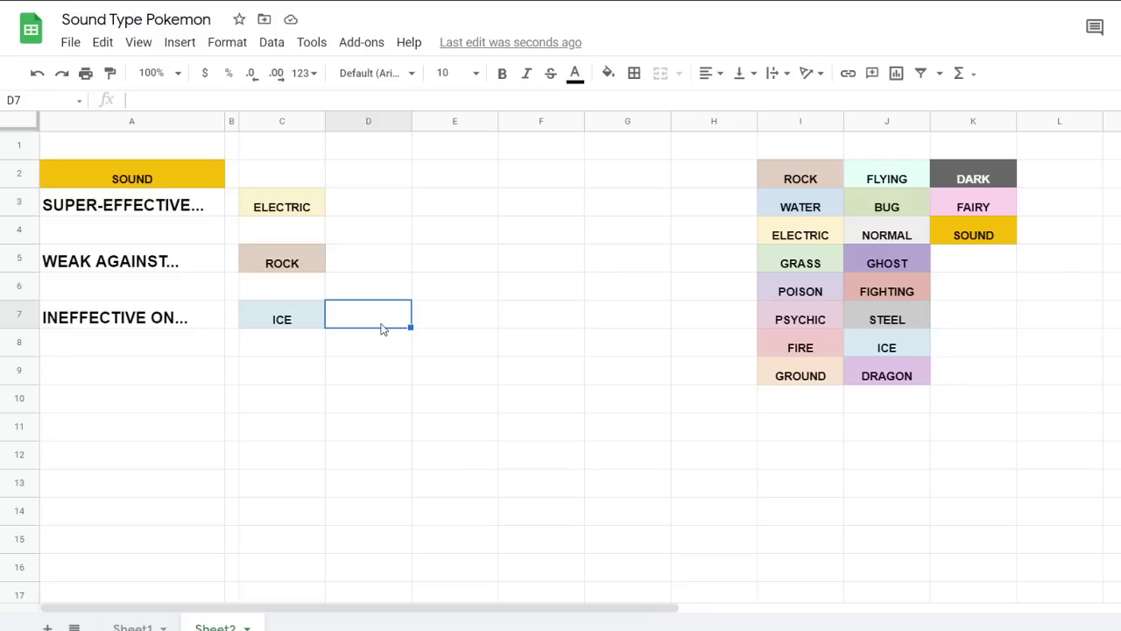
left_click(300, 259)
left_click(339, 298)
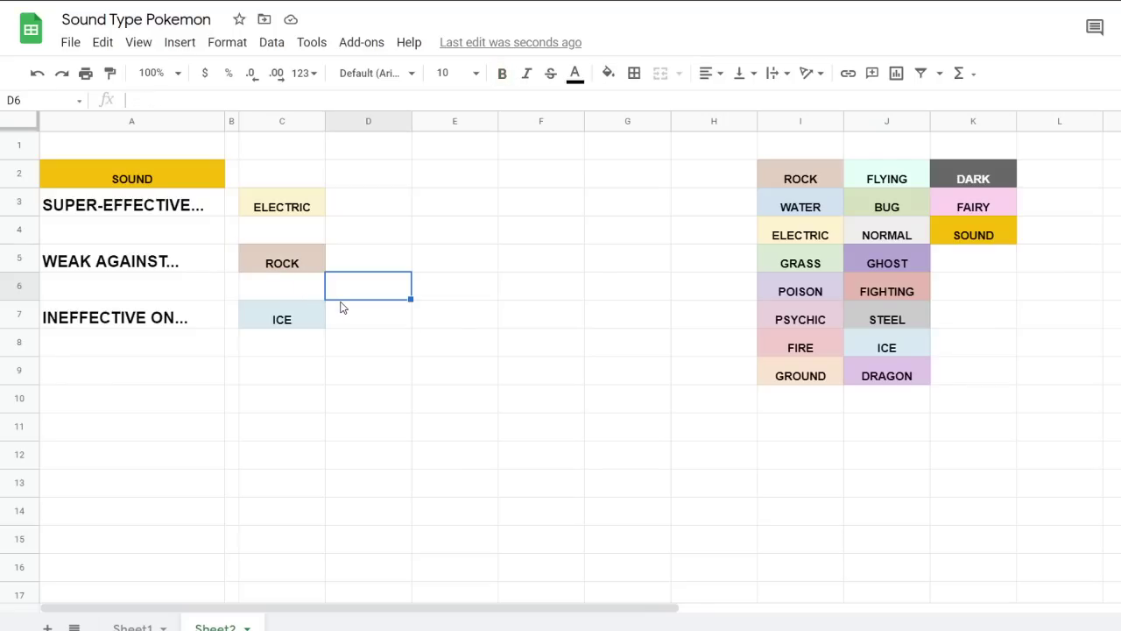
left_click(303, 261)
key("ctrl+c")
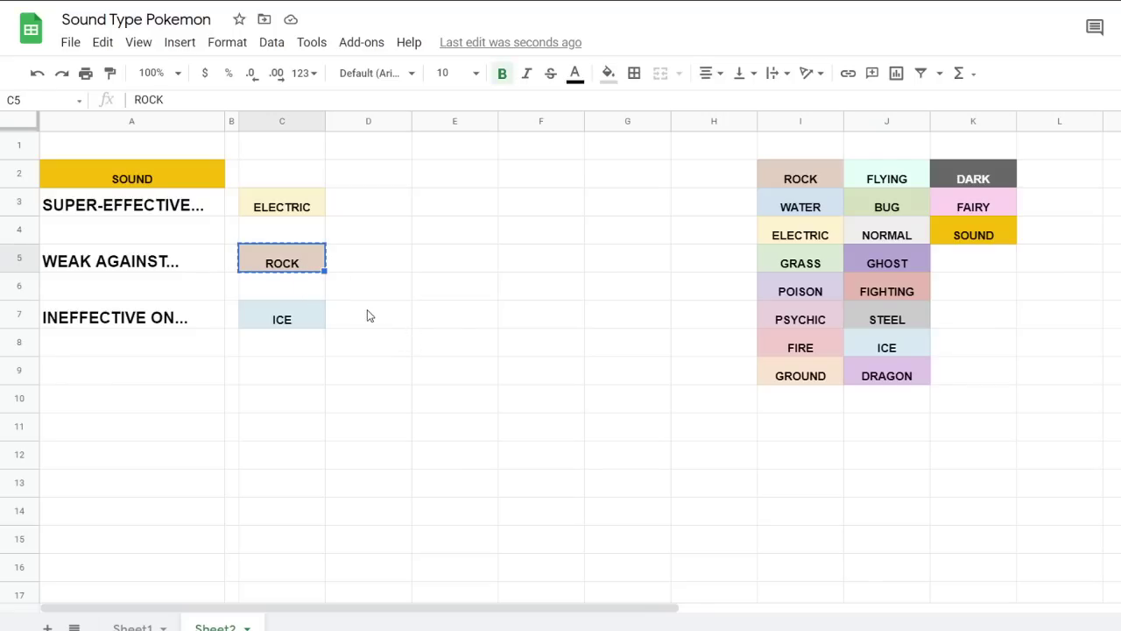
left_click(369, 315)
key("ctrl+v")
left_click(406, 404)
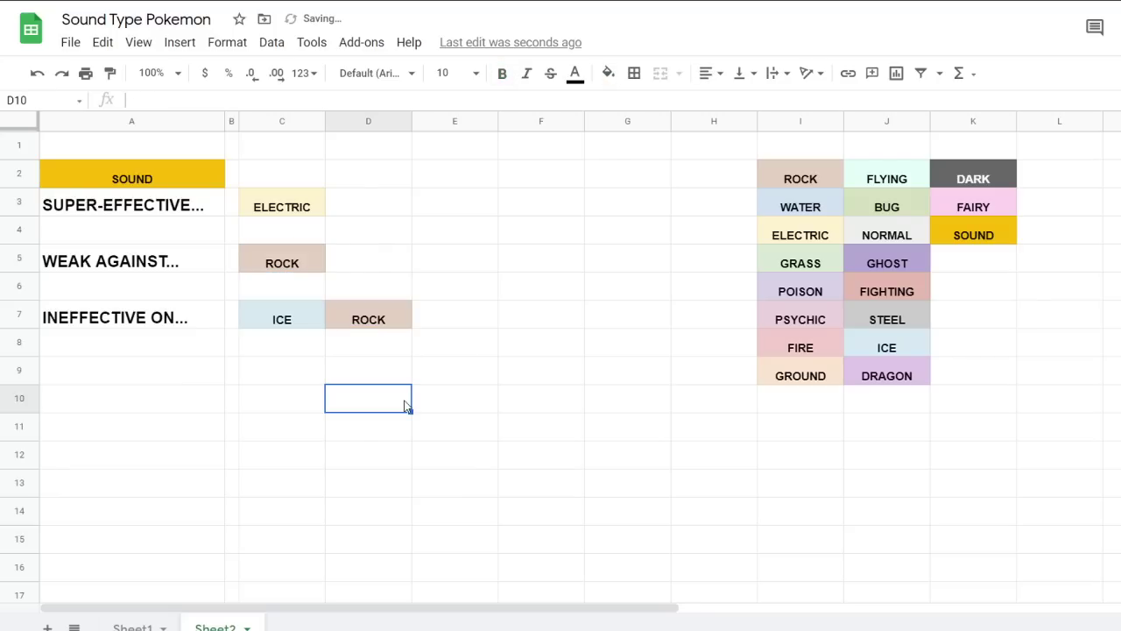
left_click(464, 343)
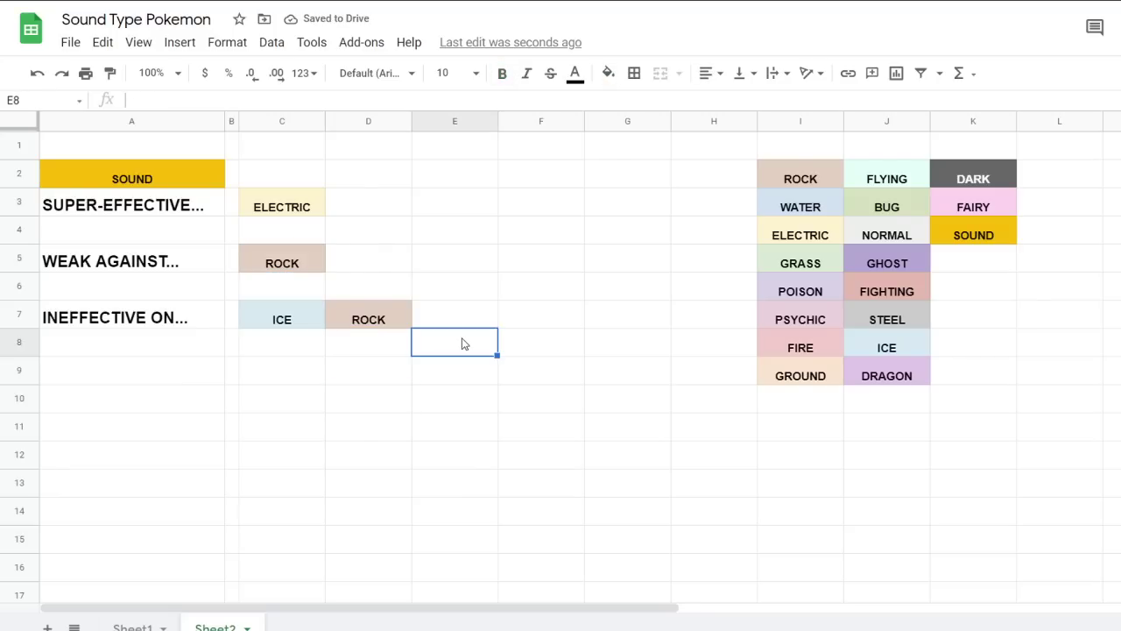
left_click(872, 211)
key("ctrl+c")
left_click(625, 288)
left_click(467, 324)
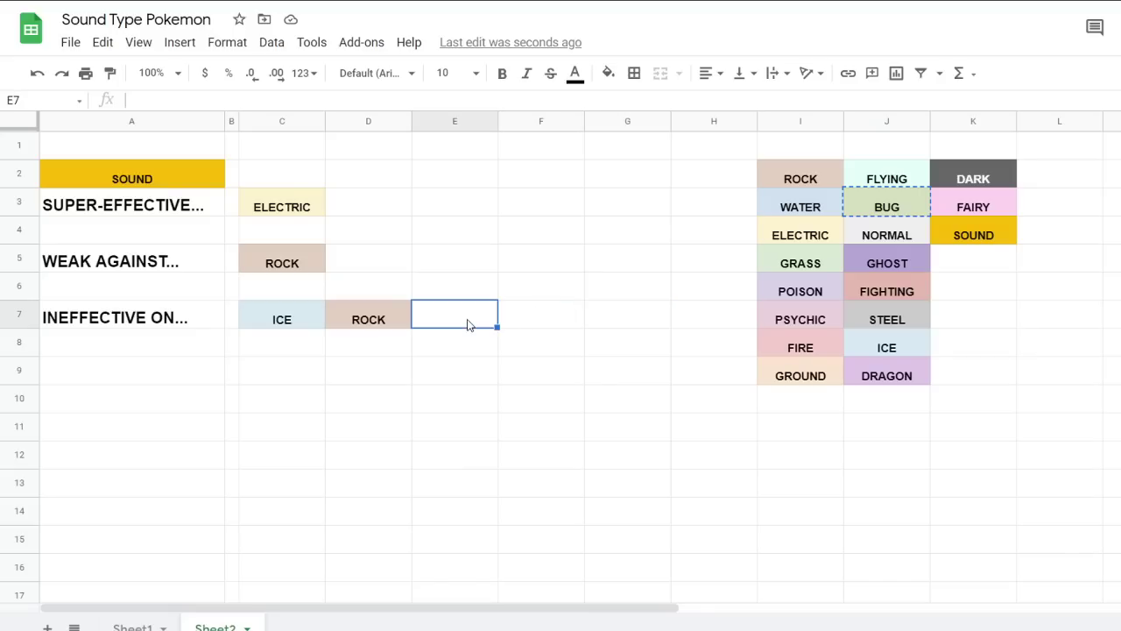
left_click(285, 155)
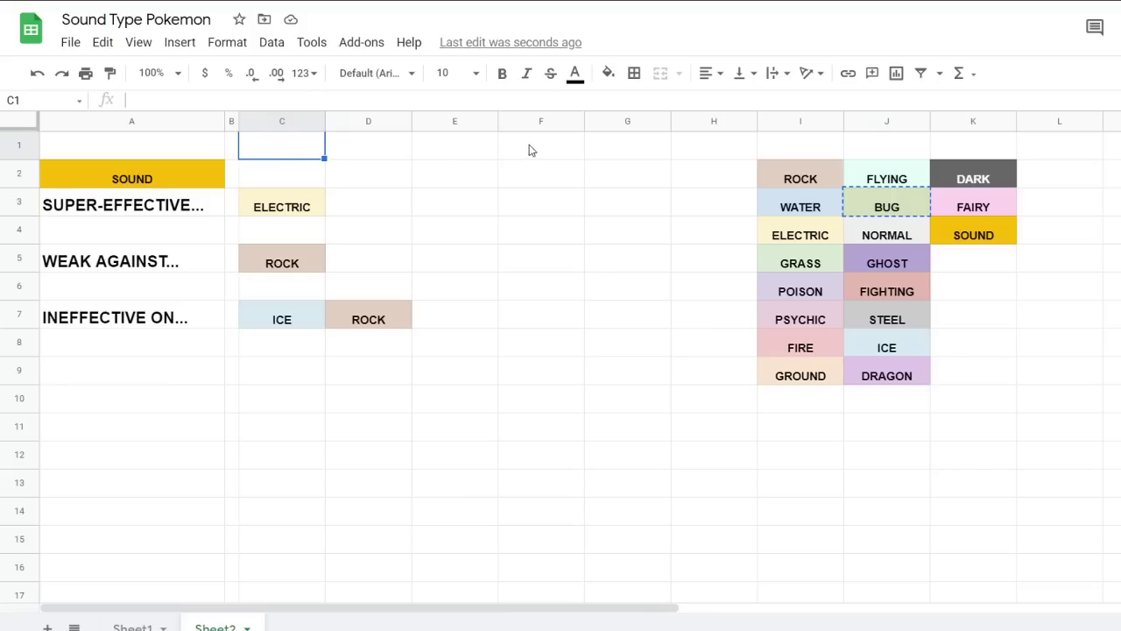
left_click(632, 153, "shift")
left_click_drag(671, 123, 668, 167)
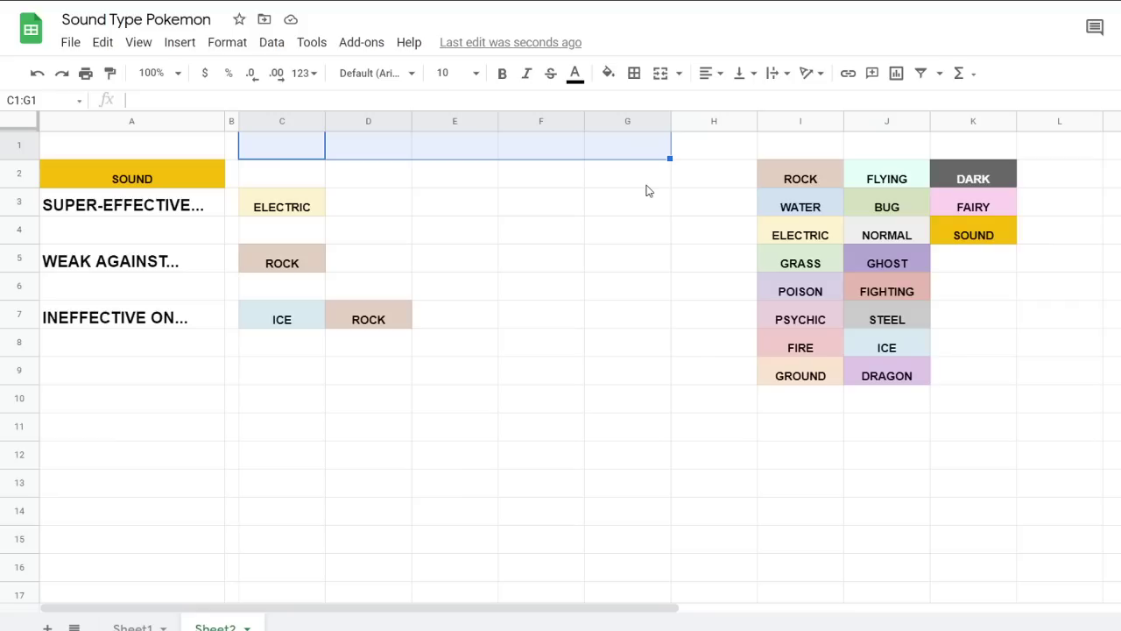
left_click(680, 319)
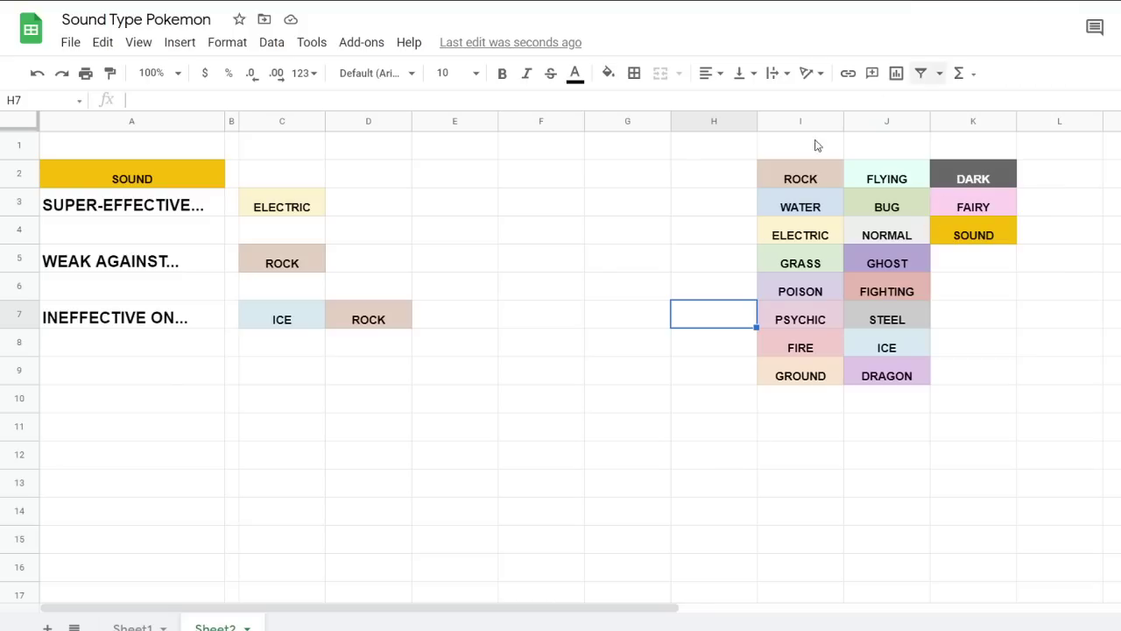
left_click(668, 257)
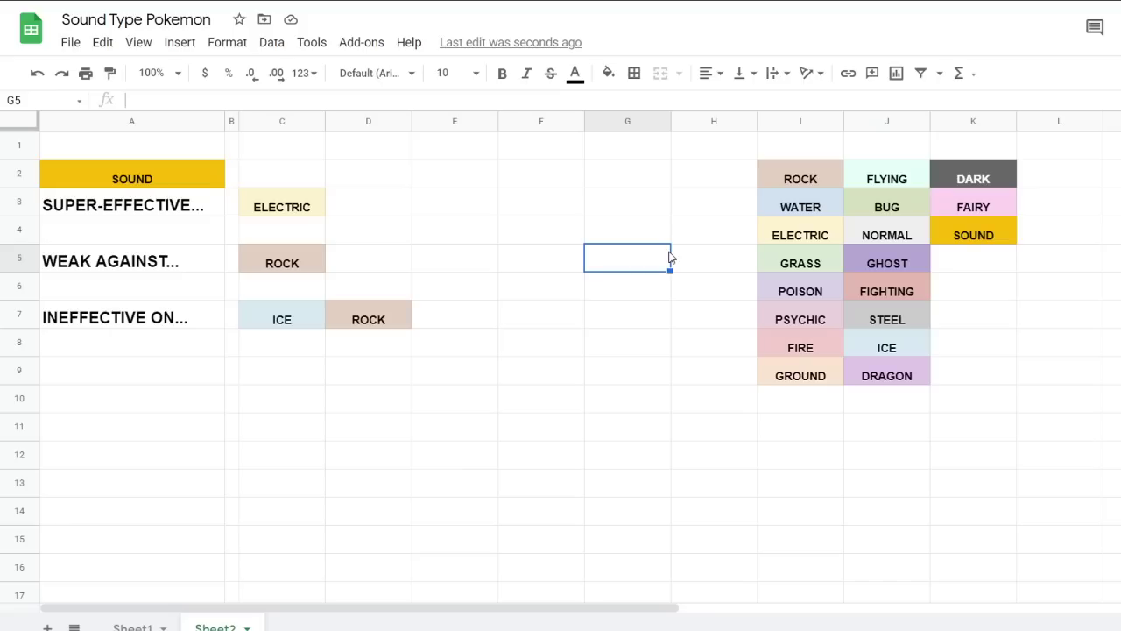
Copy the WATER type cell from the type list into D3, next to ELECTRIC in the "SUPER-EFFECTIVE..." row
left_click(803, 206)
key("ctrl+c")
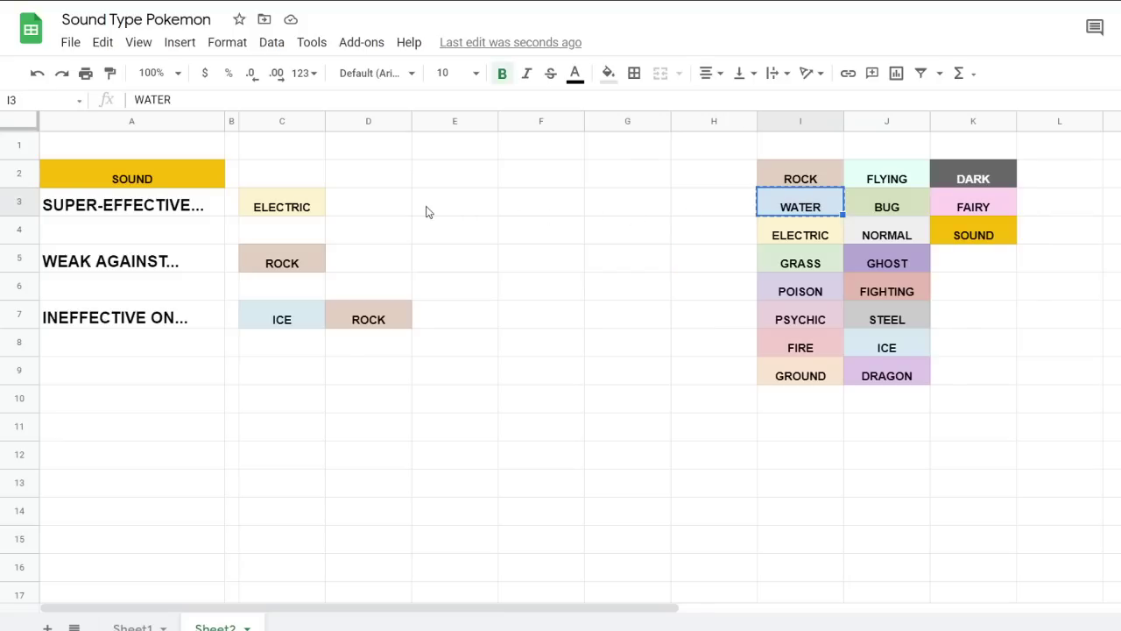
left_click(385, 208)
key("ctrl+v")
left_click(443, 213)
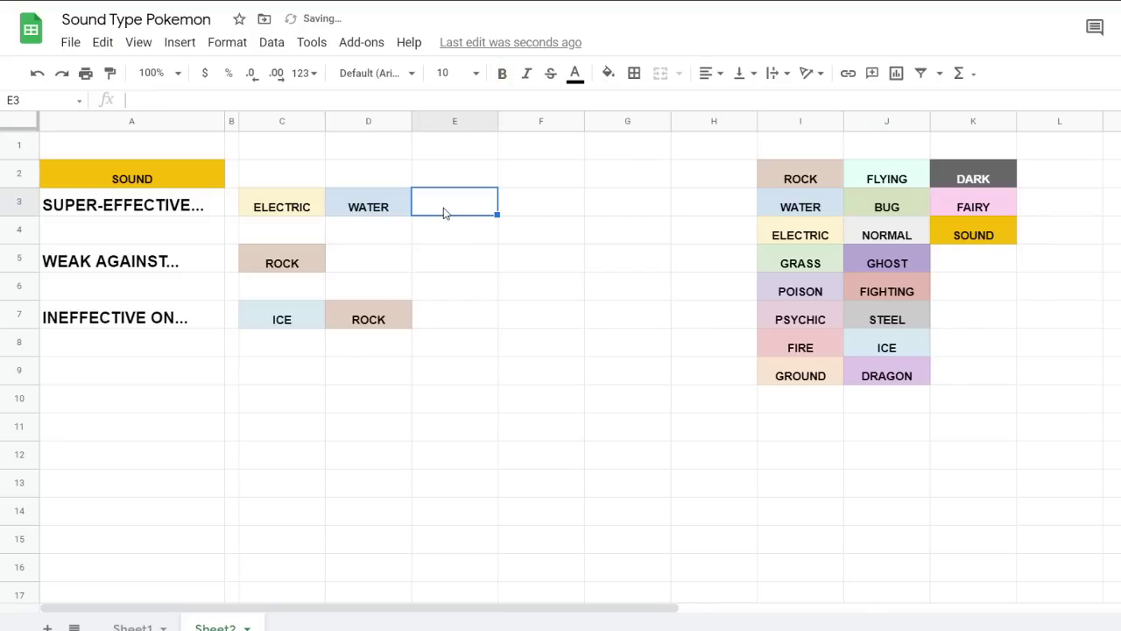
left_click(521, 210)
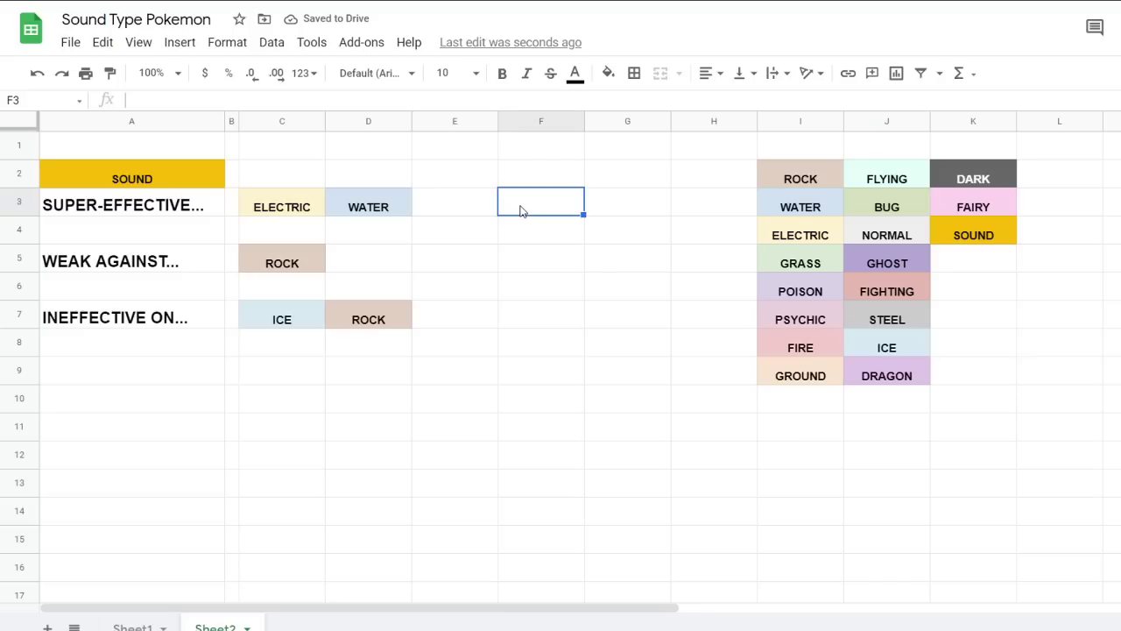
left_click(473, 214)
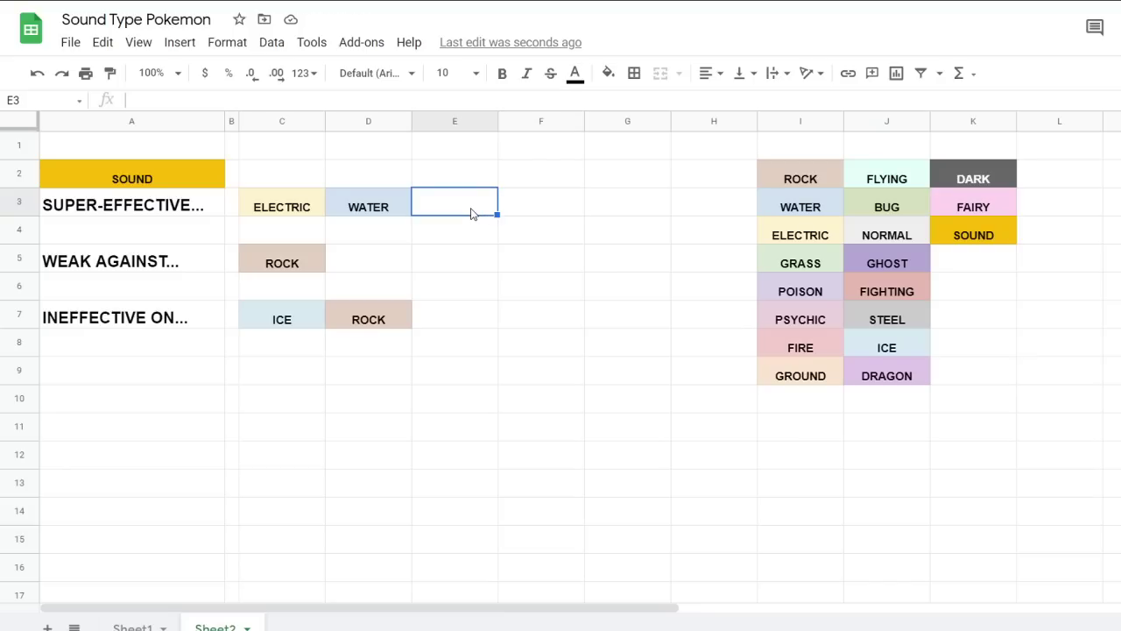
left_click(518, 237)
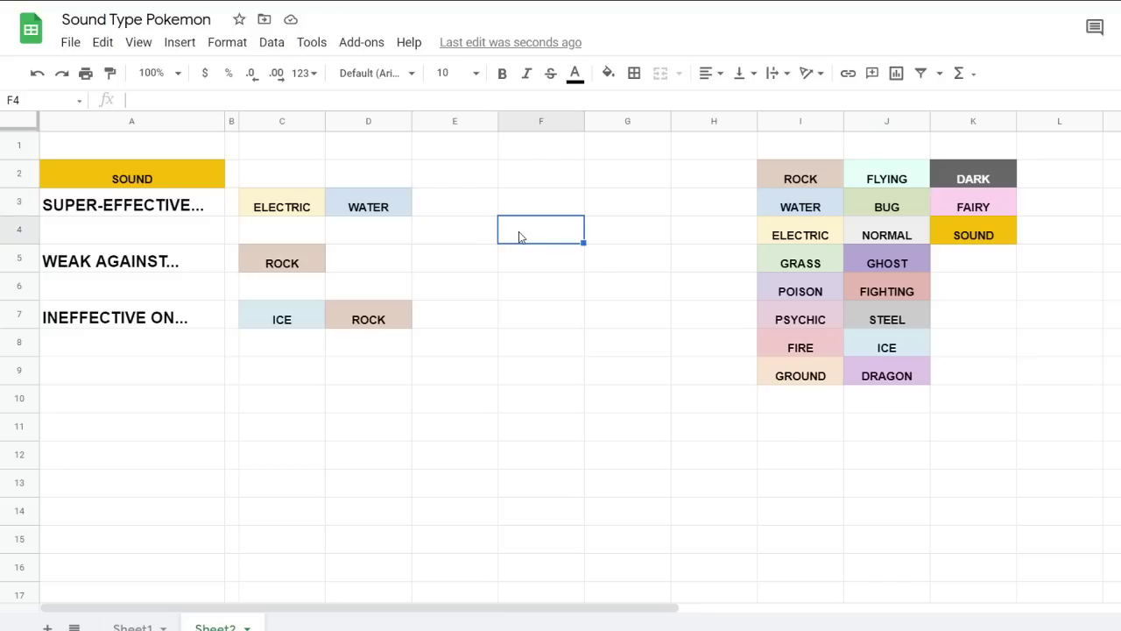
left_click(478, 297)
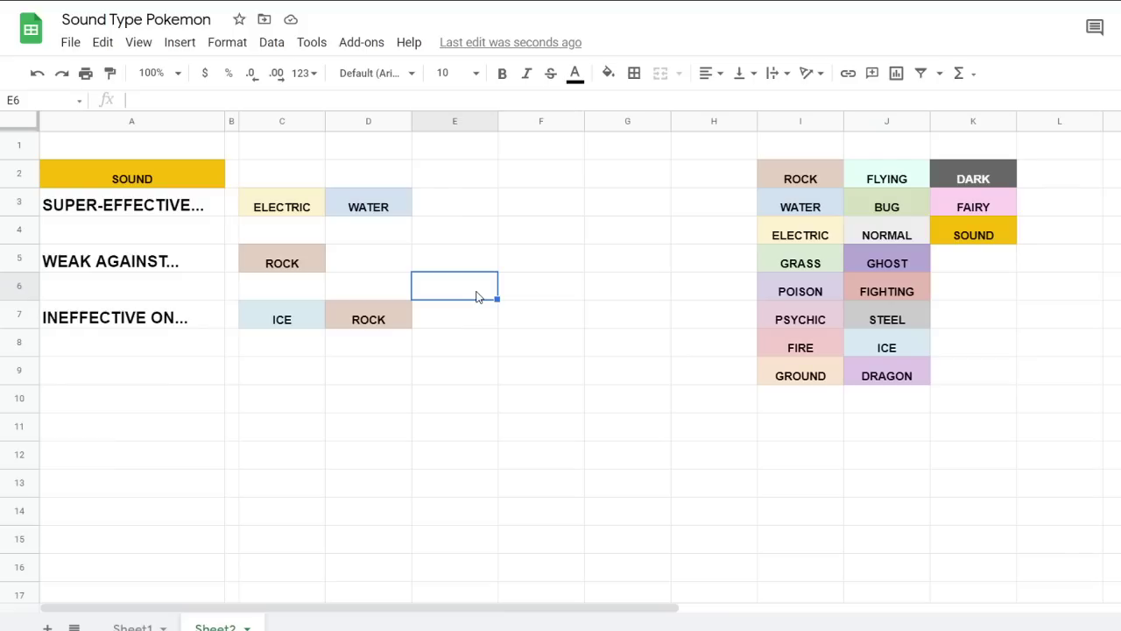
Copy the STEEL type cell from the type list into E3, next to WATER in the "SUPER-EFFECTIVE..." row
left_click(872, 318)
key("ctrl+c")
left_click(449, 202)
key("ctrl+v")
left_click(549, 296)
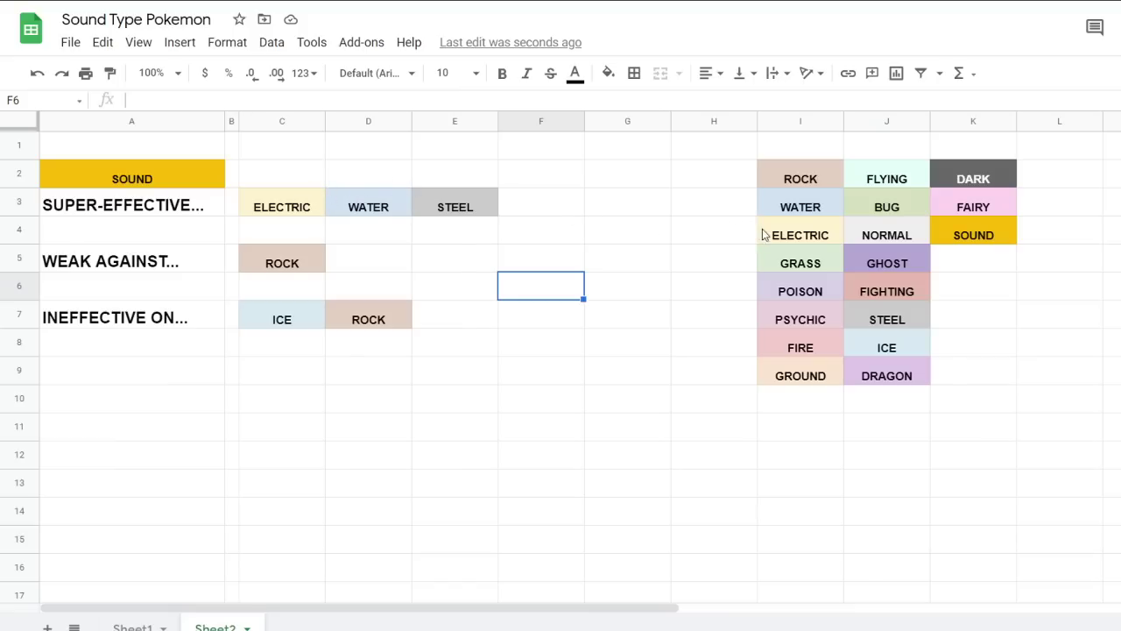
left_click(797, 296)
left_click(795, 330)
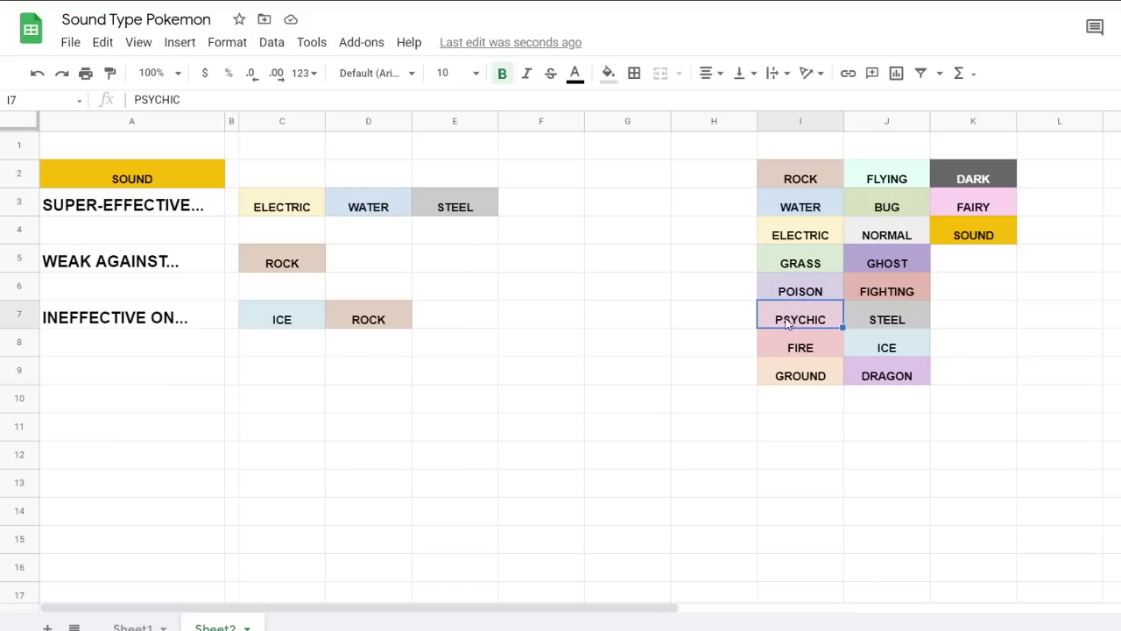
left_click(673, 296)
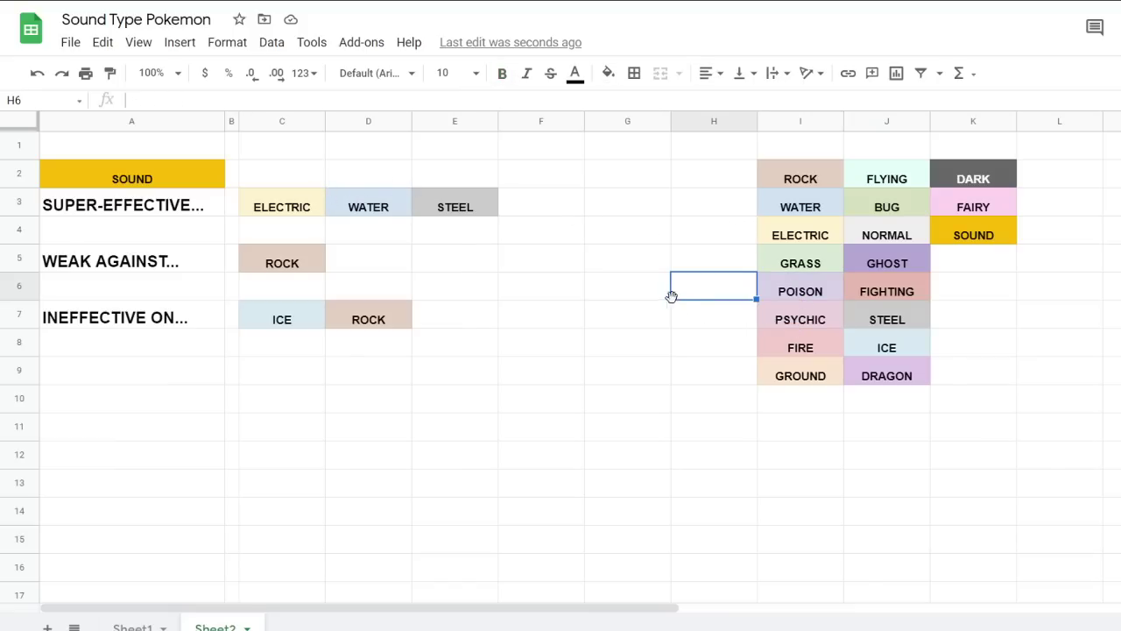
left_click(620, 299)
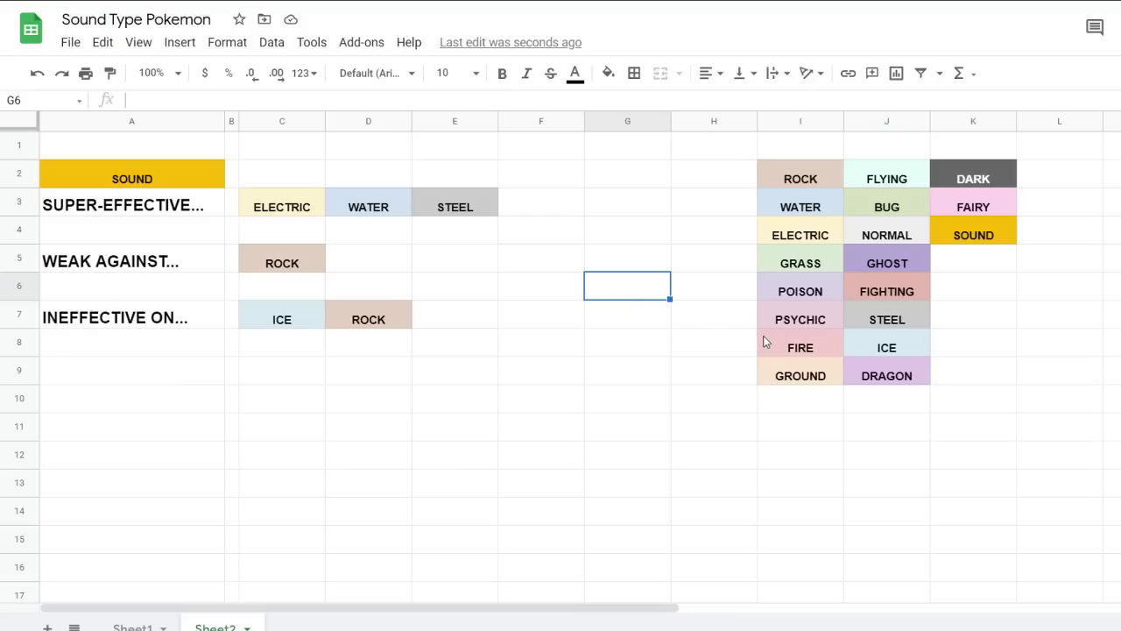
Try placing a copy of the PSYCHIC type cell in F3, and undo the paste
left_click(792, 322)
key("ctrl+c")
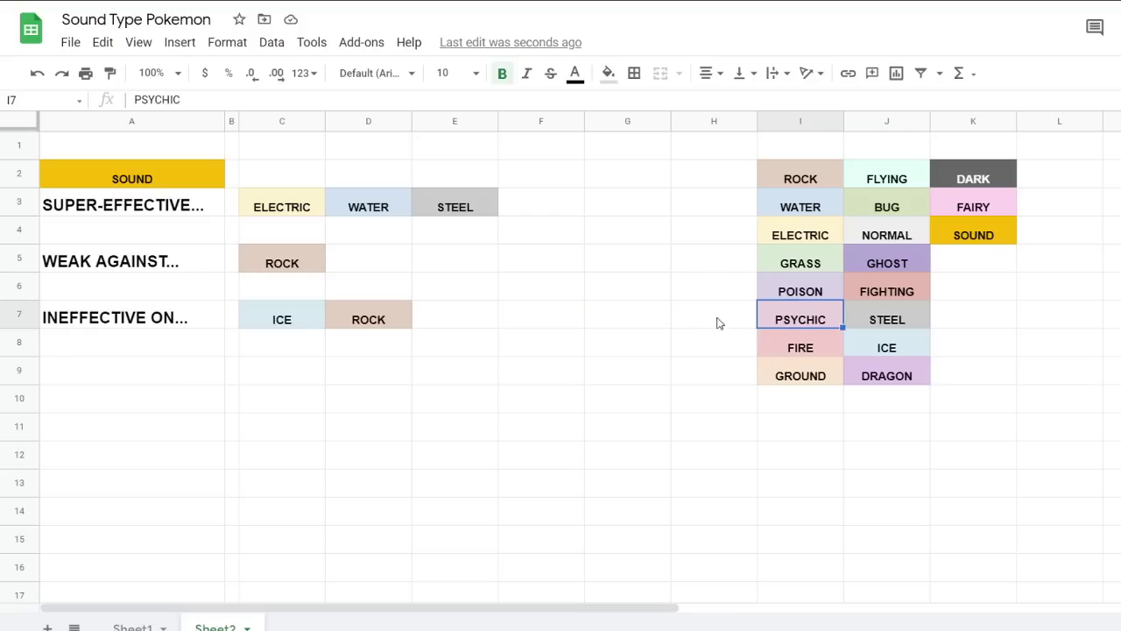
left_click(537, 212)
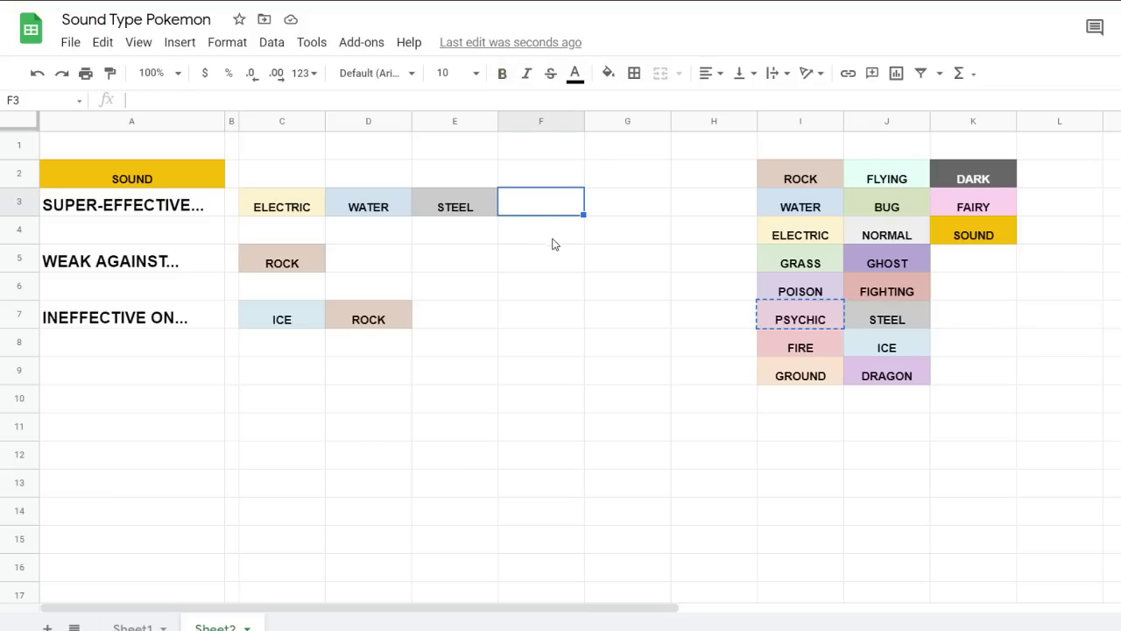
key("ctrl+v")
key("ctrl+z")
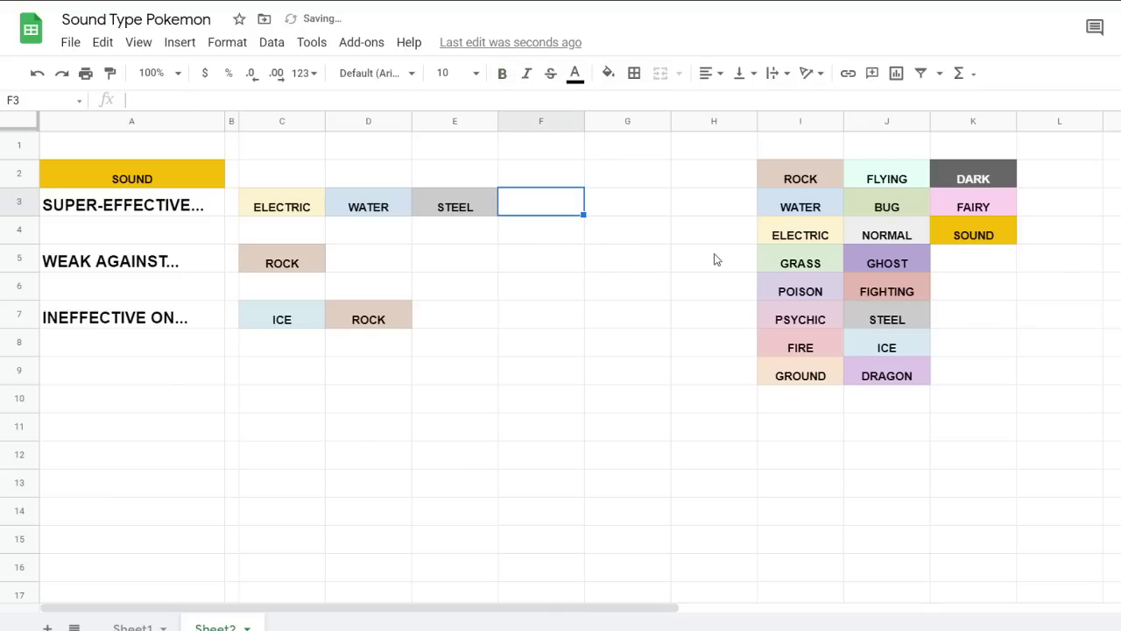
left_click(681, 269)
left_click(902, 210)
left_click(959, 180)
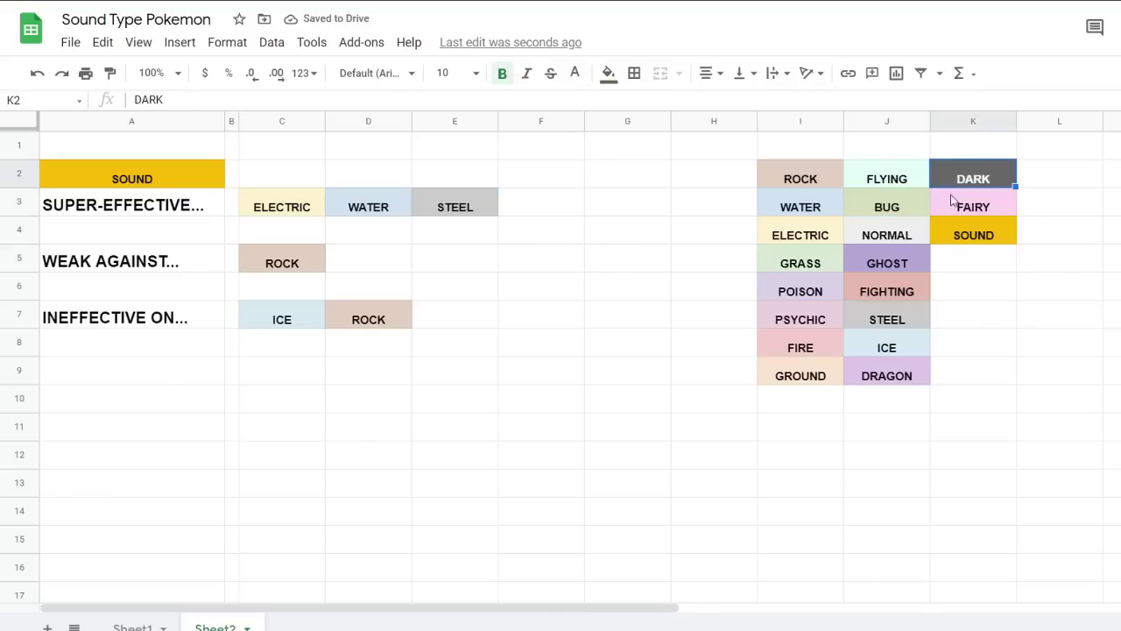
left_click(889, 266)
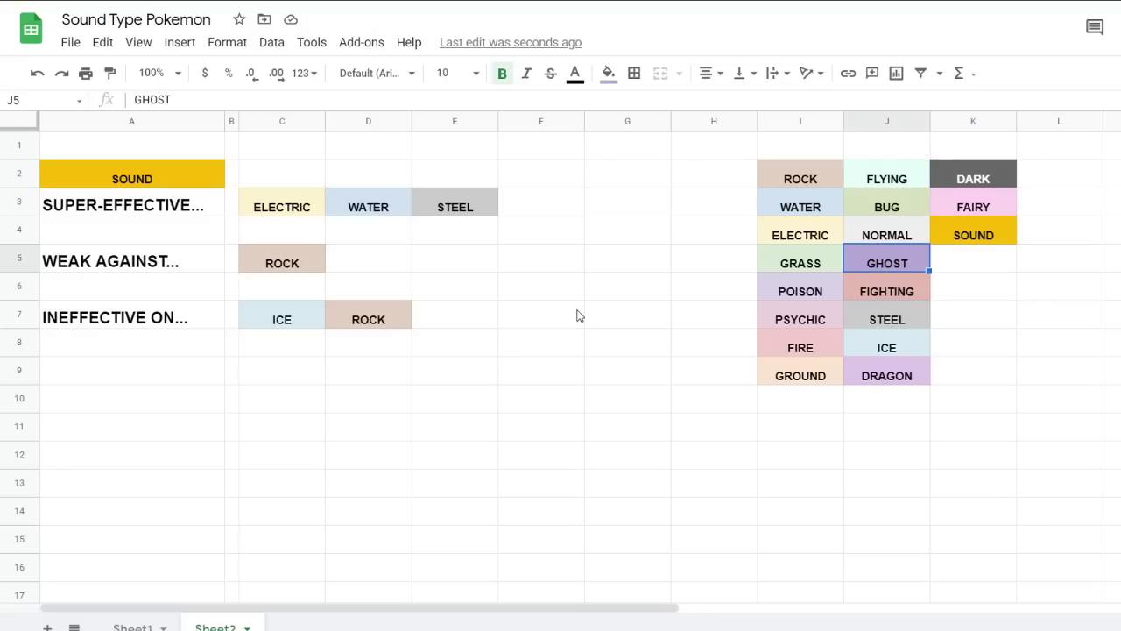
Copy the PSYCHIC type cell from the type list into F3, next to STEEL in the "SUPER-EFFECTIVE..." row
left_click(768, 322)
key("ctrl+c")
left_click(565, 210)
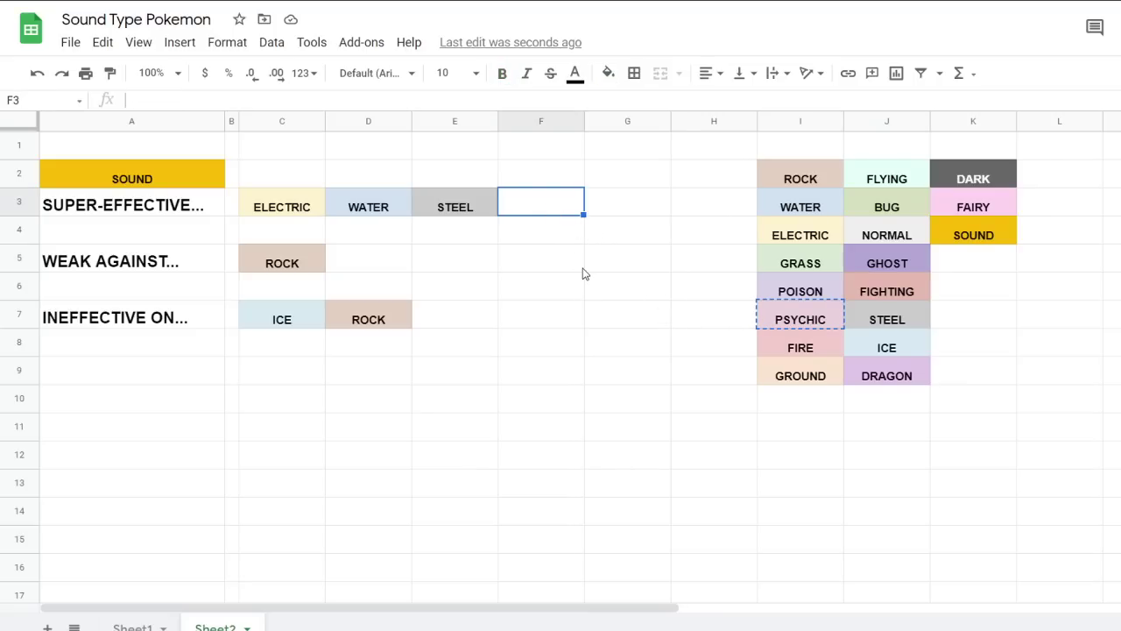
key("ctrl+v")
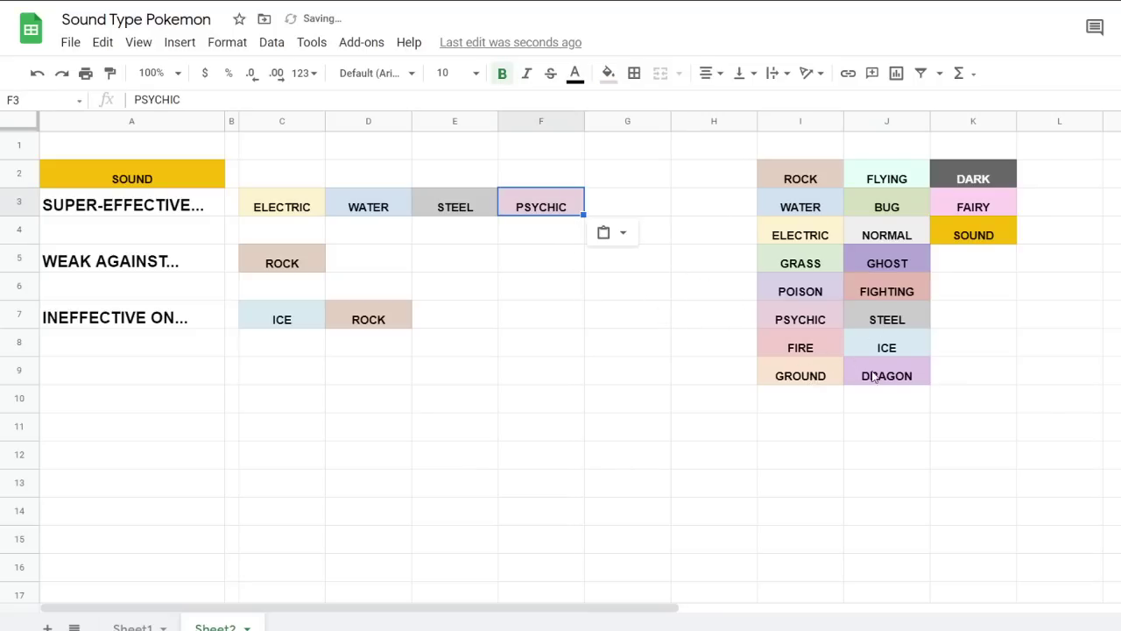
left_click(711, 327)
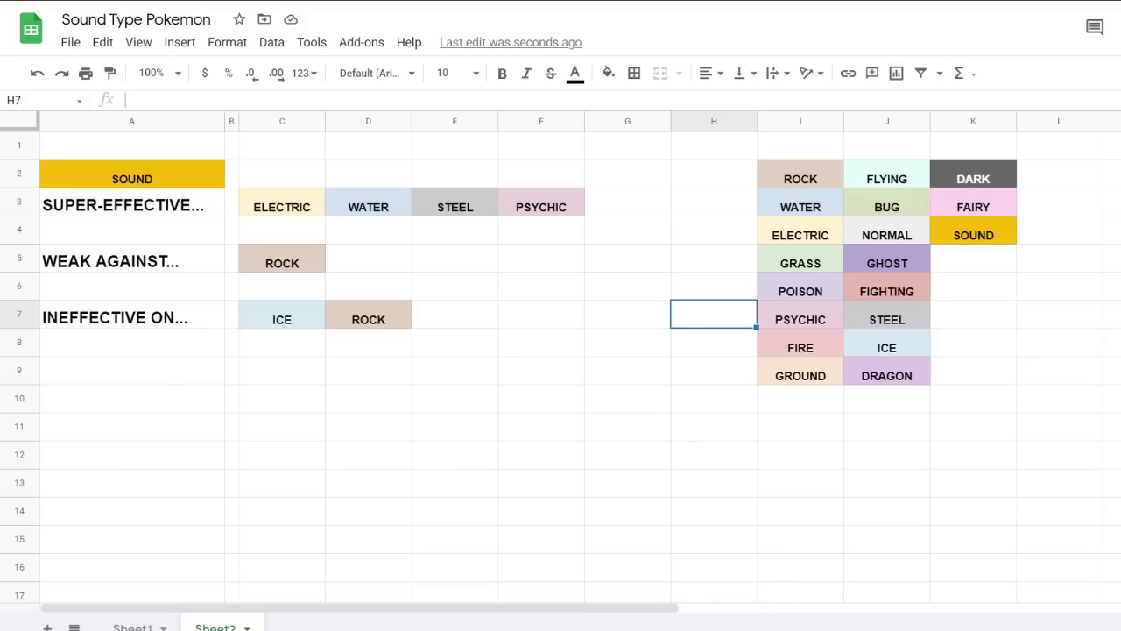
left_click(450, 389)
left_click(442, 274)
left_click(339, 268)
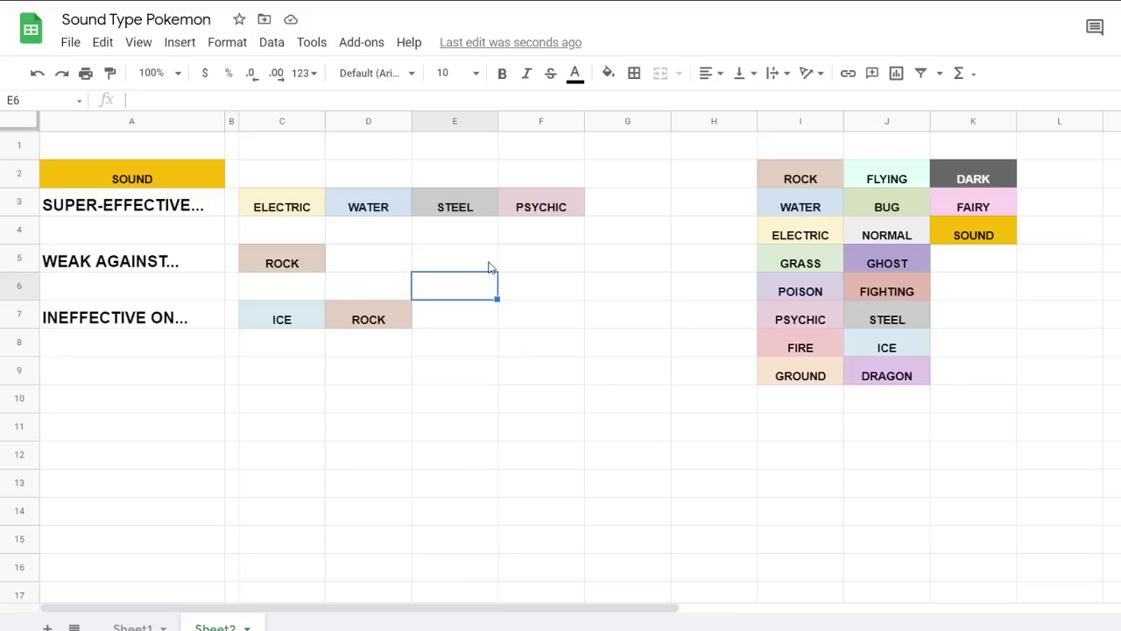
left_click(520, 261)
left_click(401, 211)
left_click(447, 234)
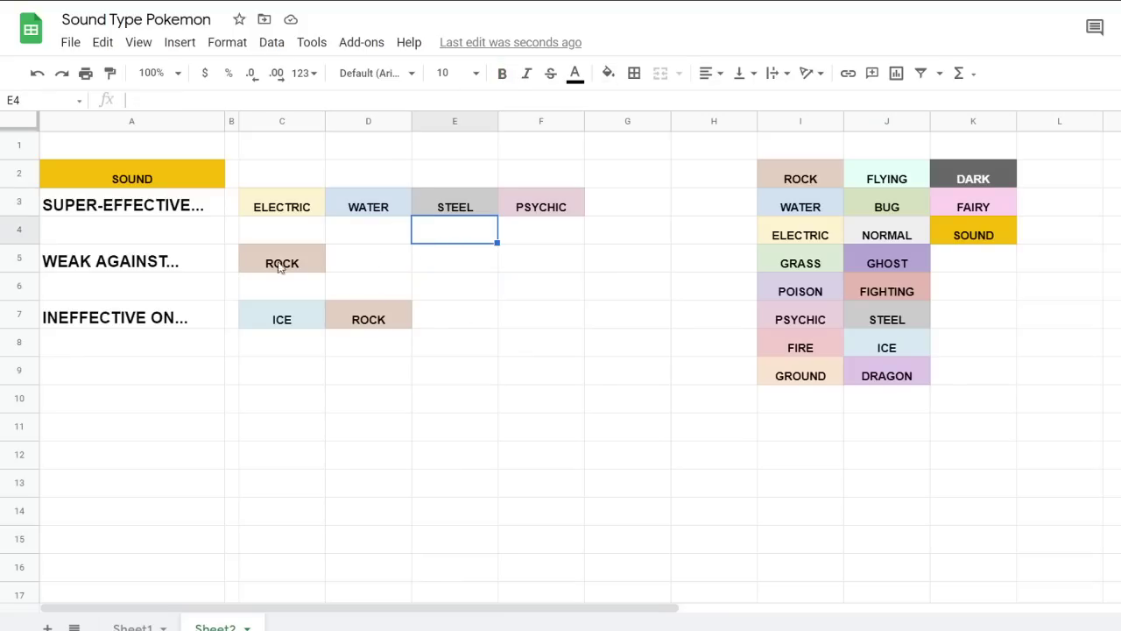
left_click(131, 261)
left_click(297, 263)
left_click(351, 262)
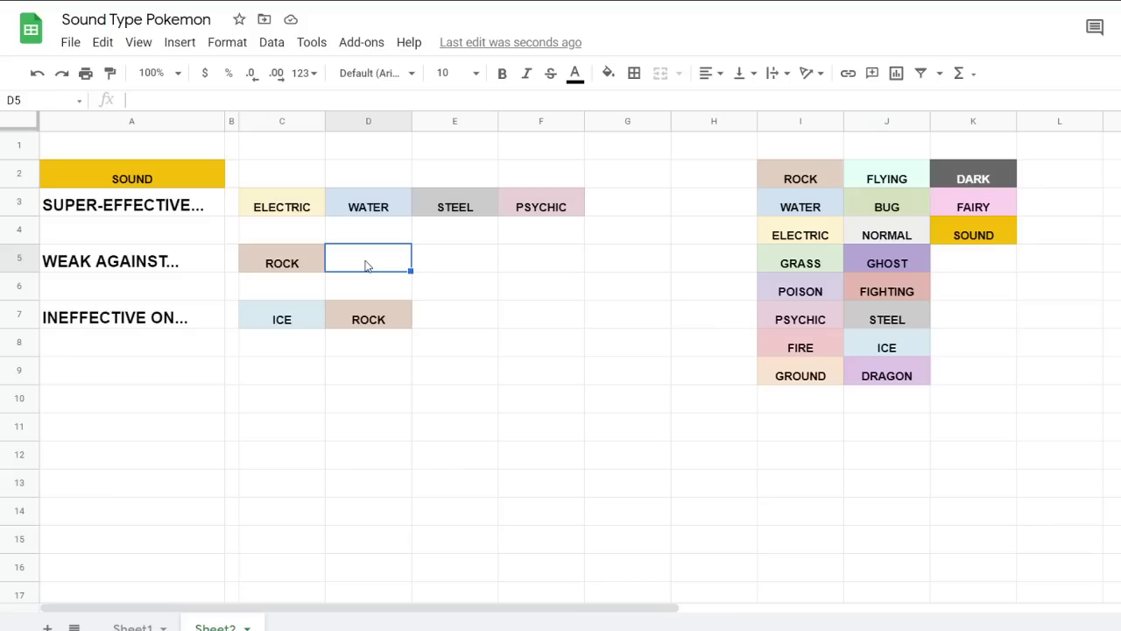
left_click(431, 282)
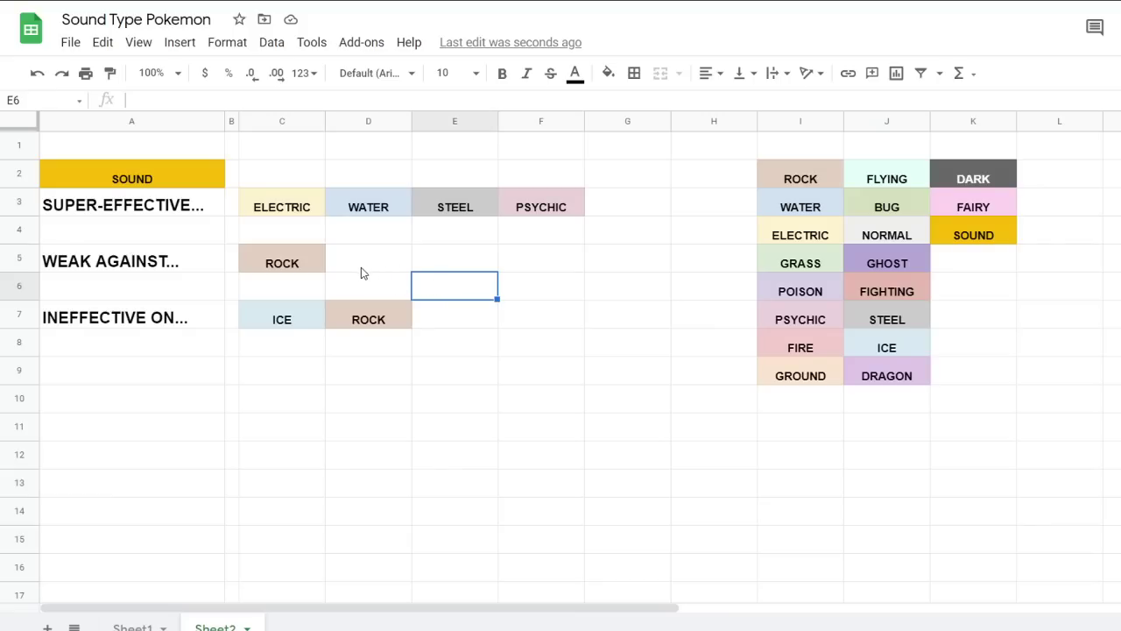
left_click(364, 267)
left_click(426, 259)
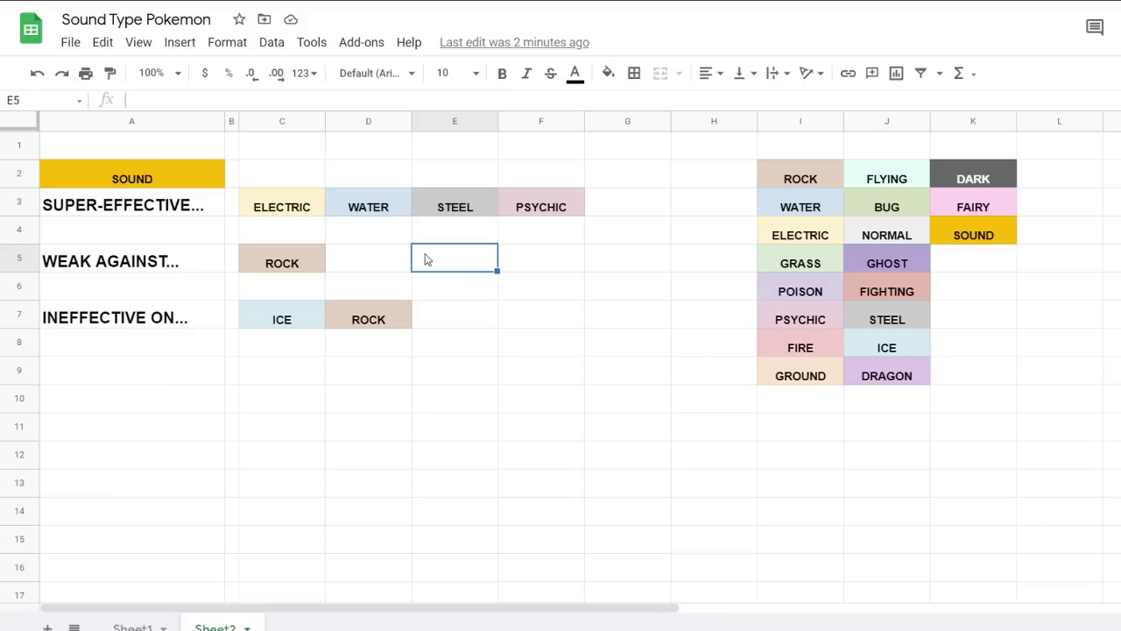
Copy the ICE type cell from the type list into D5, next to ROCK in the "WEAK AGAINST..." row
left_click(888, 350)
key("ctrl+c")
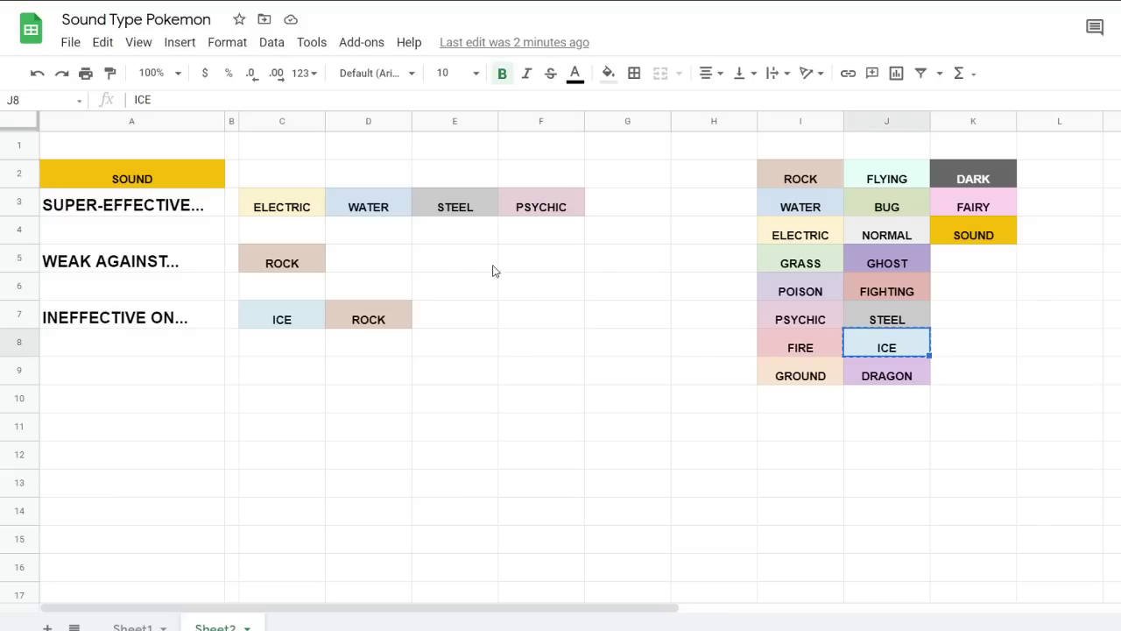
left_click(377, 264)
key("ctrl+v")
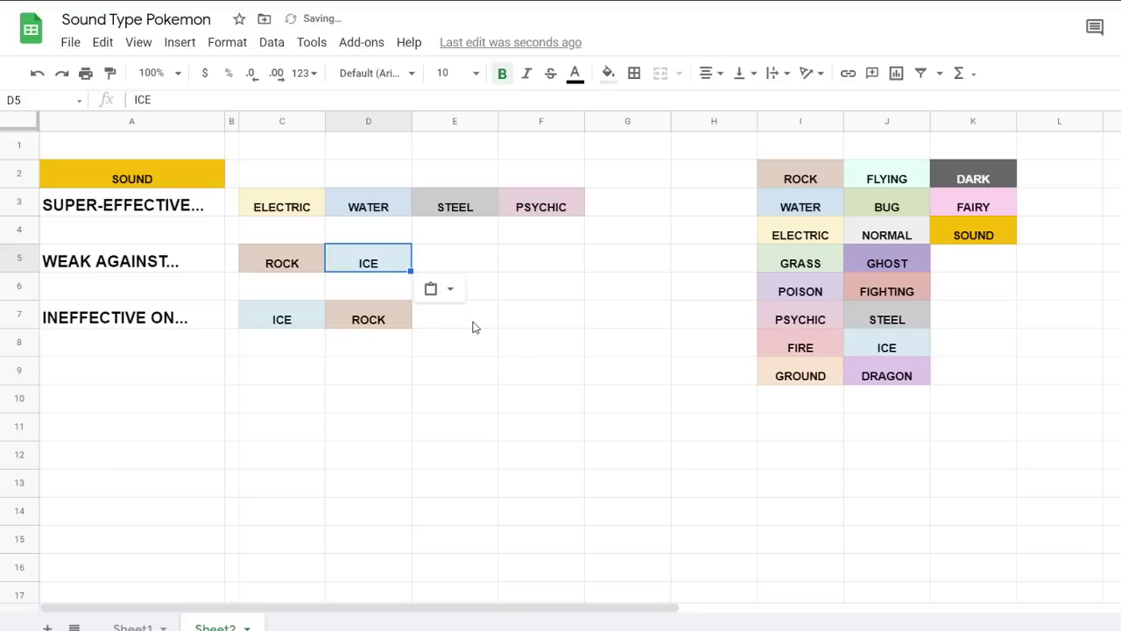
left_click(472, 326)
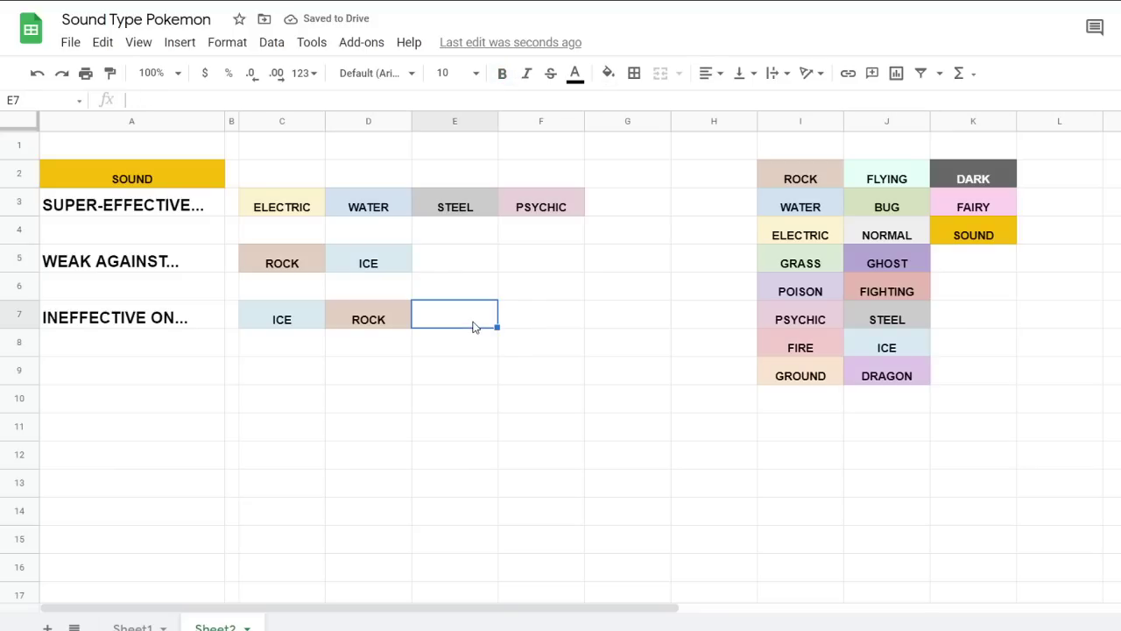
left_click(456, 267)
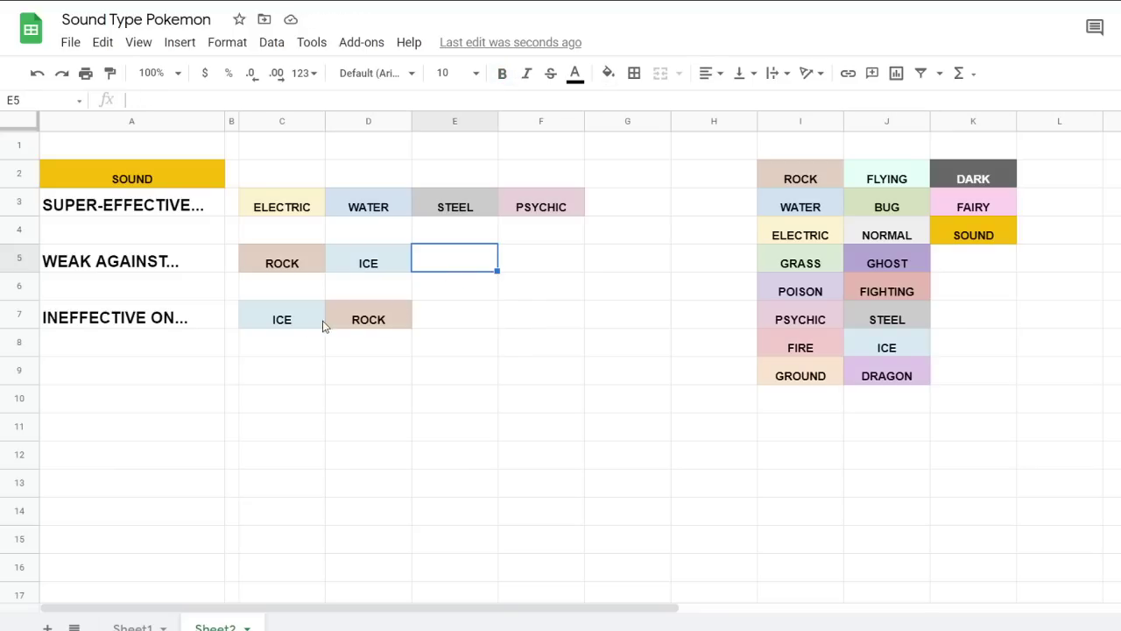
Reorder the types in the "INEFFECTIVE ON..." row so that ROCK is in C7 and ICE in D7
left_click(292, 322)
key("ctrl+c")
left_click(464, 313)
key("ctrl+v")
left_click(389, 320)
left_click(453, 324, "shift")
key("ctrl+x")
left_click(275, 327)
key("ctrl+v")
left_click(368, 400)
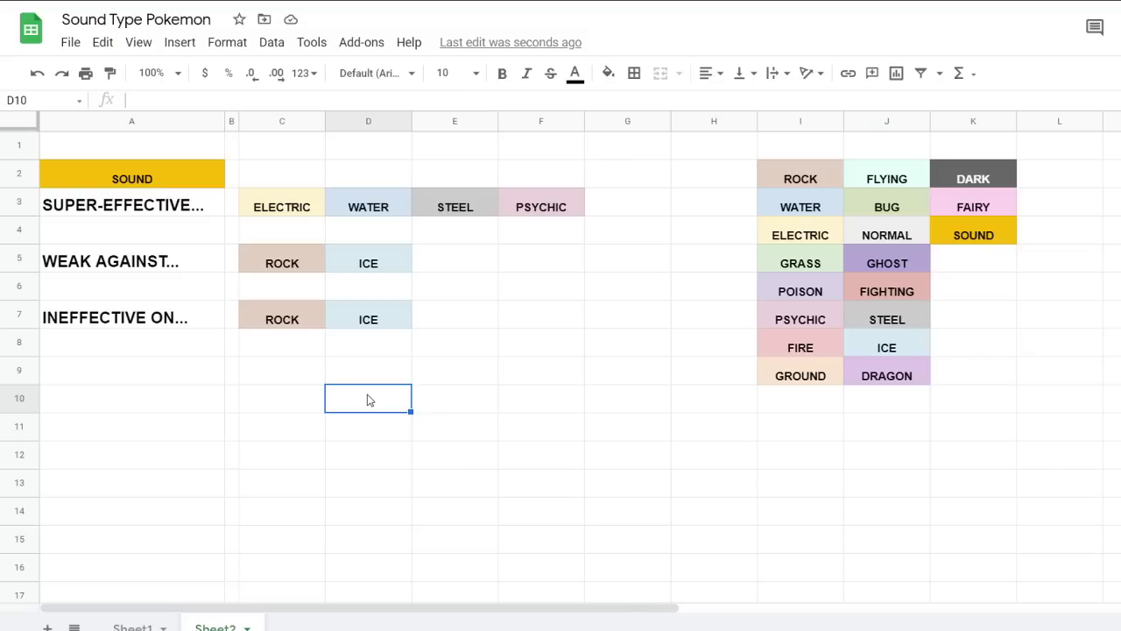
Move the "WEAK AGAINST..." heading with its ROCK and ICE cells from row 5 to row 10
left_click(488, 322)
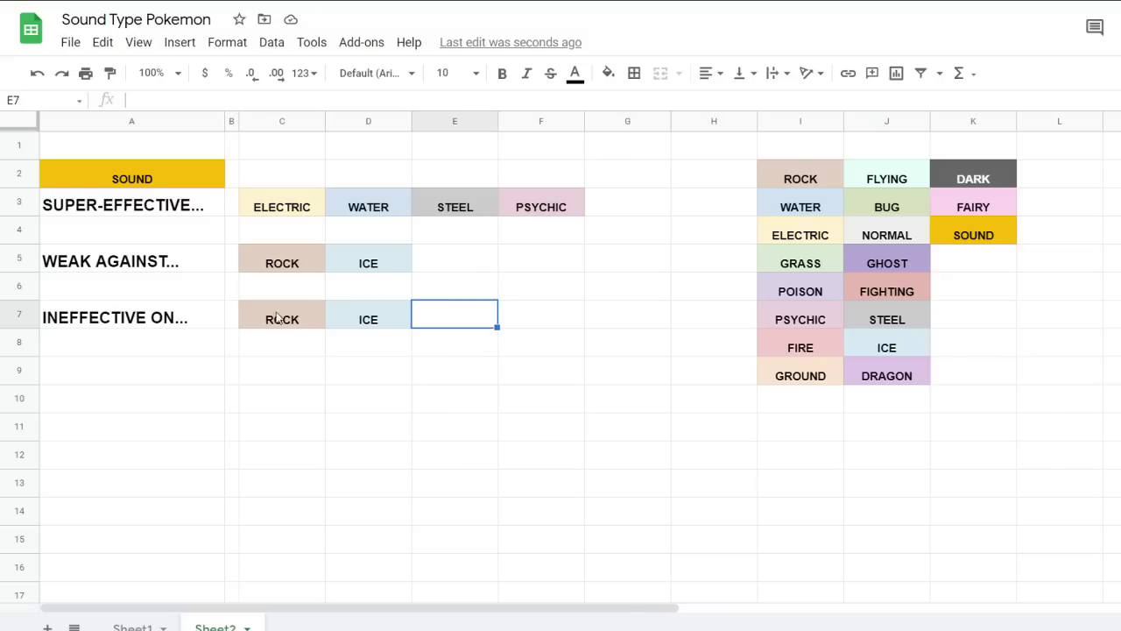
left_click(145, 265)
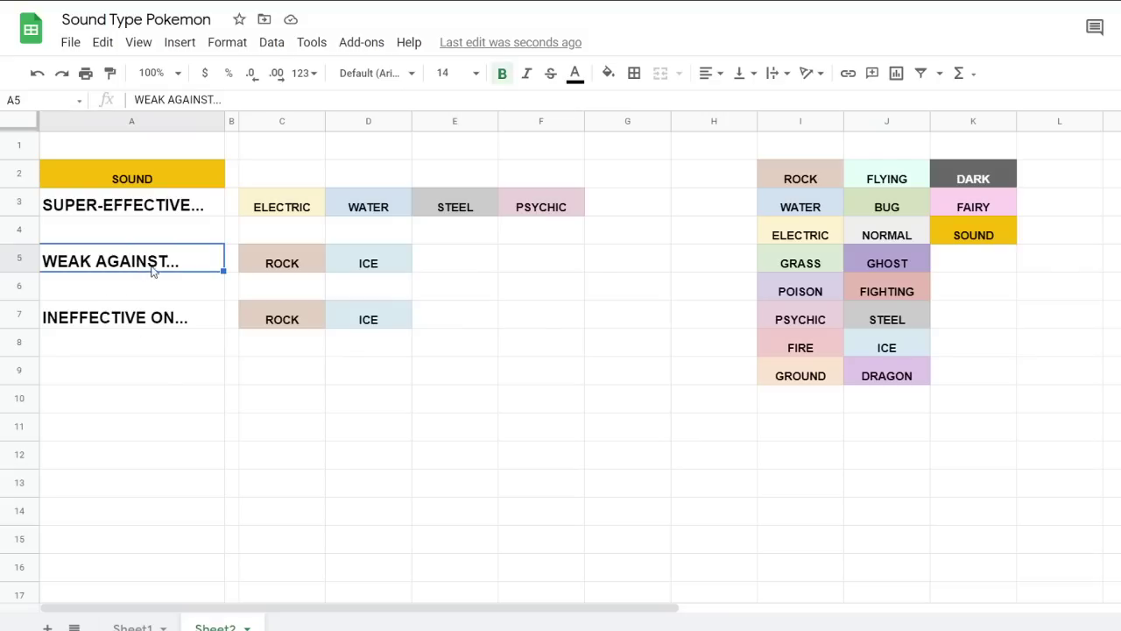
left_click(380, 266, "shift")
key("ctrl+x")
left_click(79, 396)
key("ctrl+v")
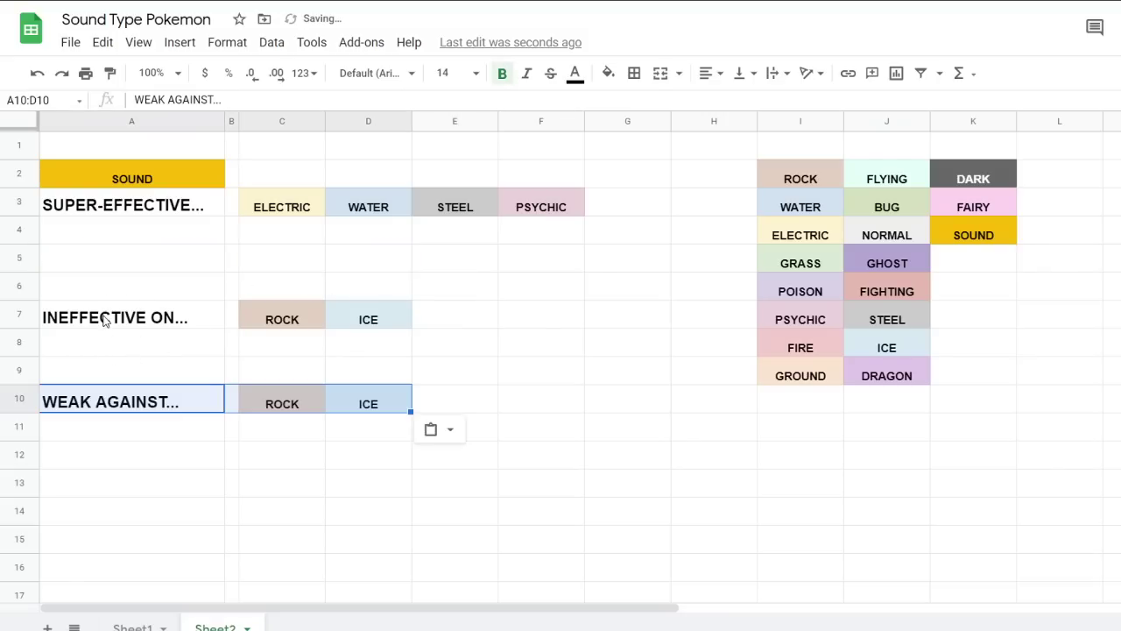
Move the "INEFFECTIVE ON..." heading with its ROCK and ICE cells from row 7 up to row 5
left_click(103, 320)
left_click(345, 320, "shift")
key("ctrl+x")
left_click(145, 259)
key("ctrl+v")
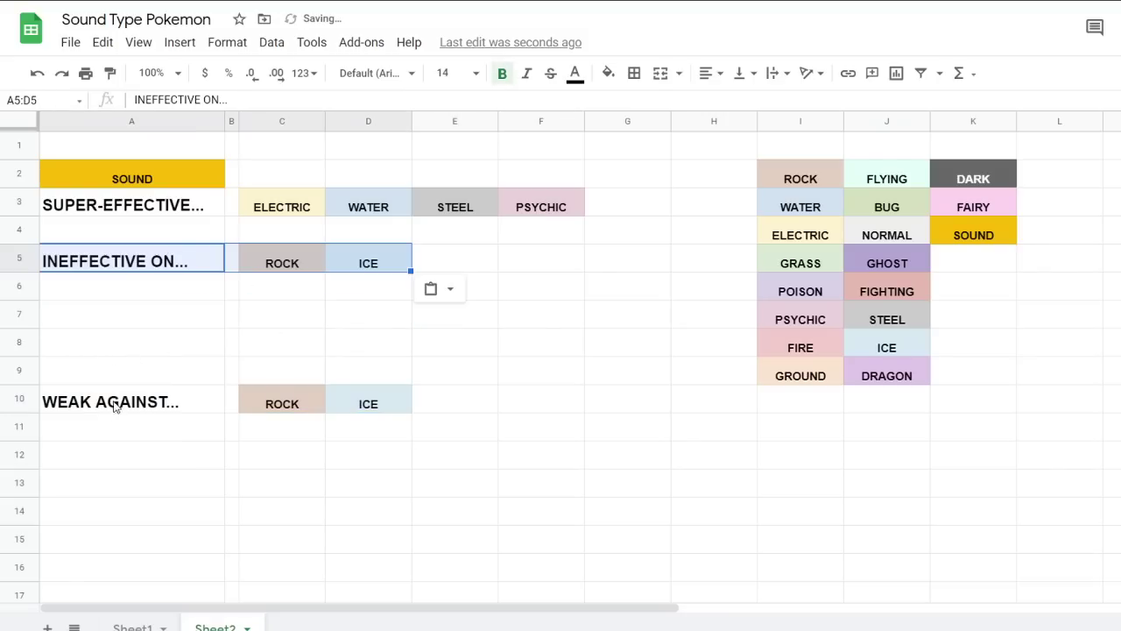
Move the "WEAK AGAINST..." heading with its ROCK and ICE cells from row 10 to row 7
left_click(114, 405)
left_click(358, 399, "shift")
key("ctrl+x")
left_click(157, 318)
key("ctrl+v")
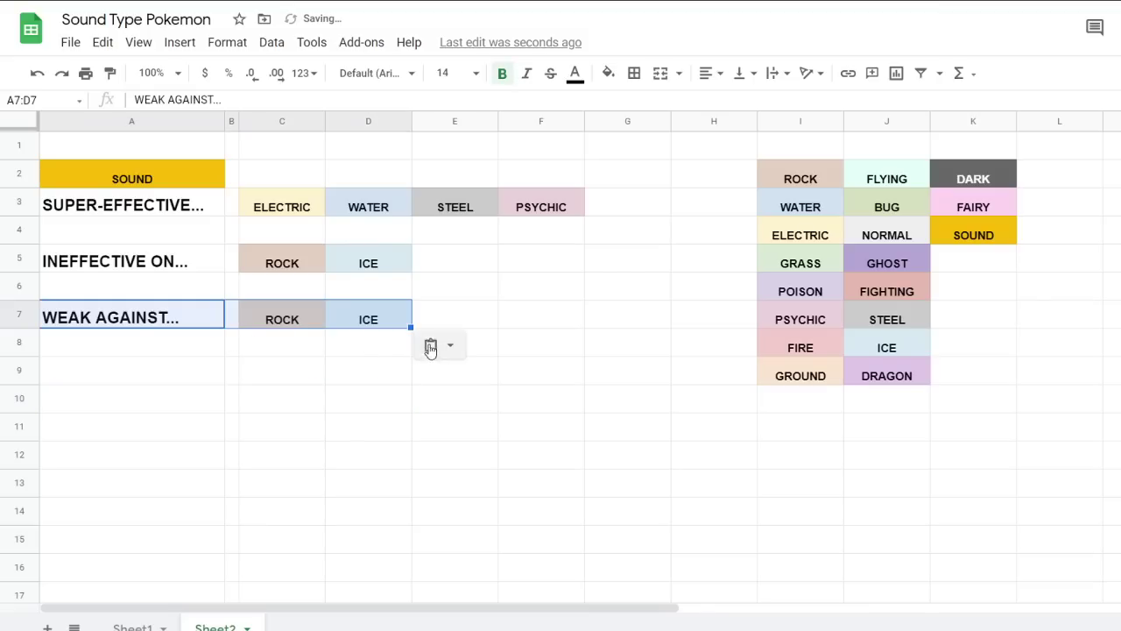
left_click(510, 378)
left_click(149, 270)
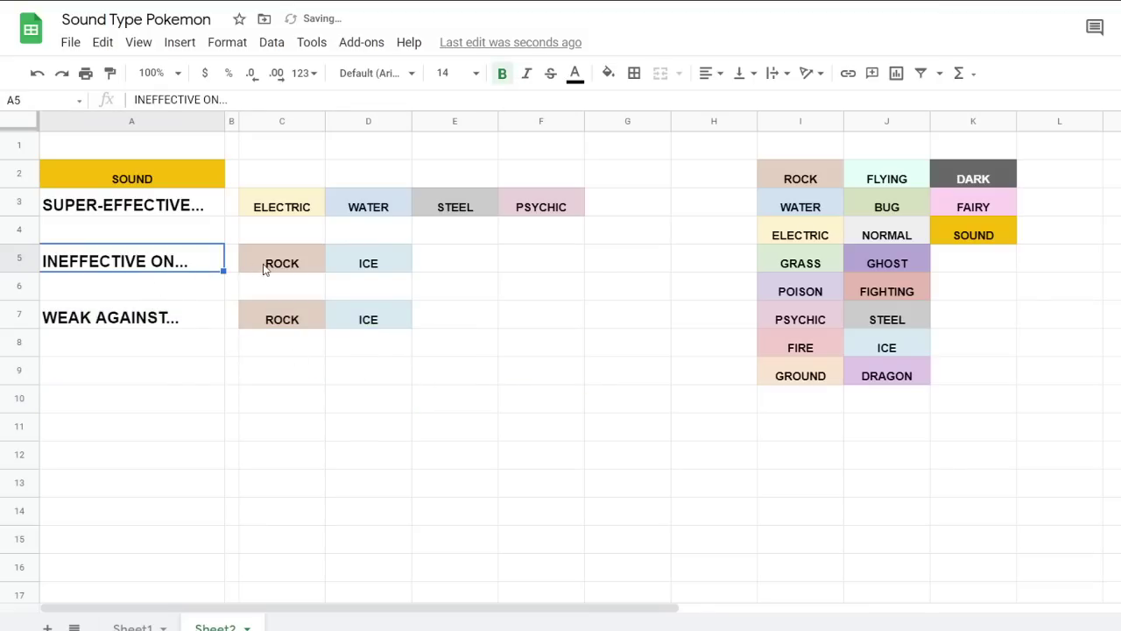
left_click(445, 347)
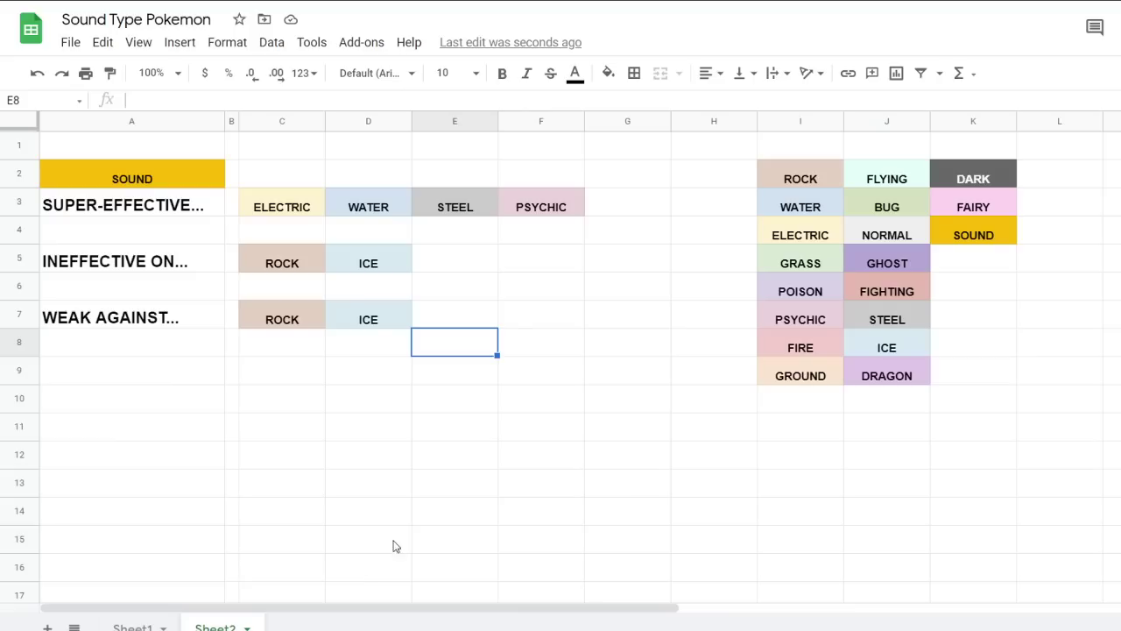
left_click(444, 496)
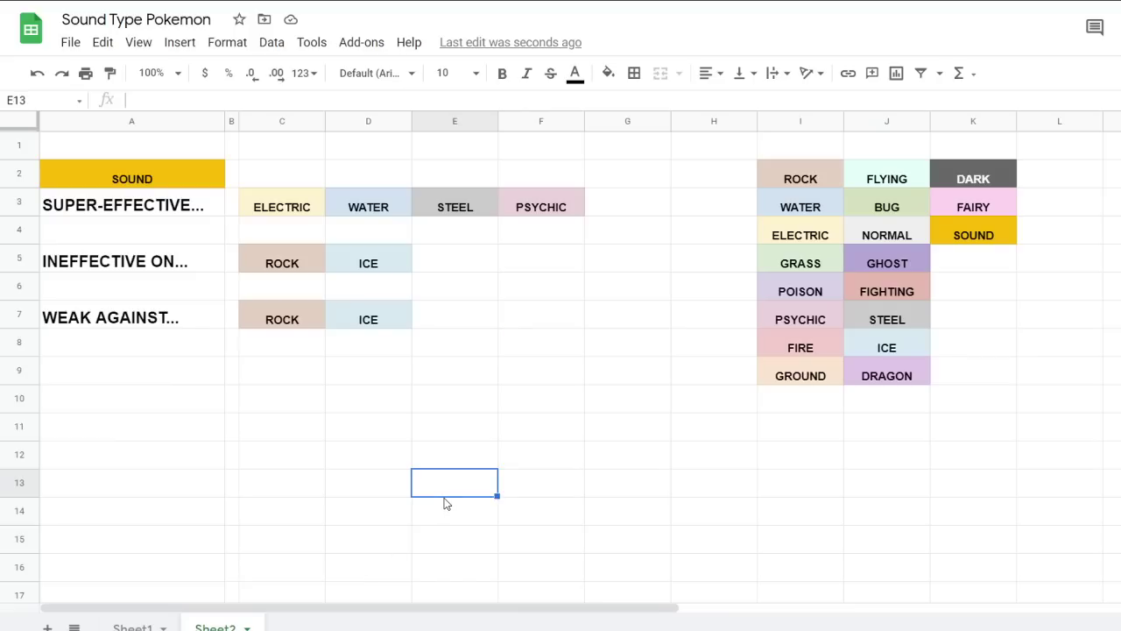
left_click(478, 400)
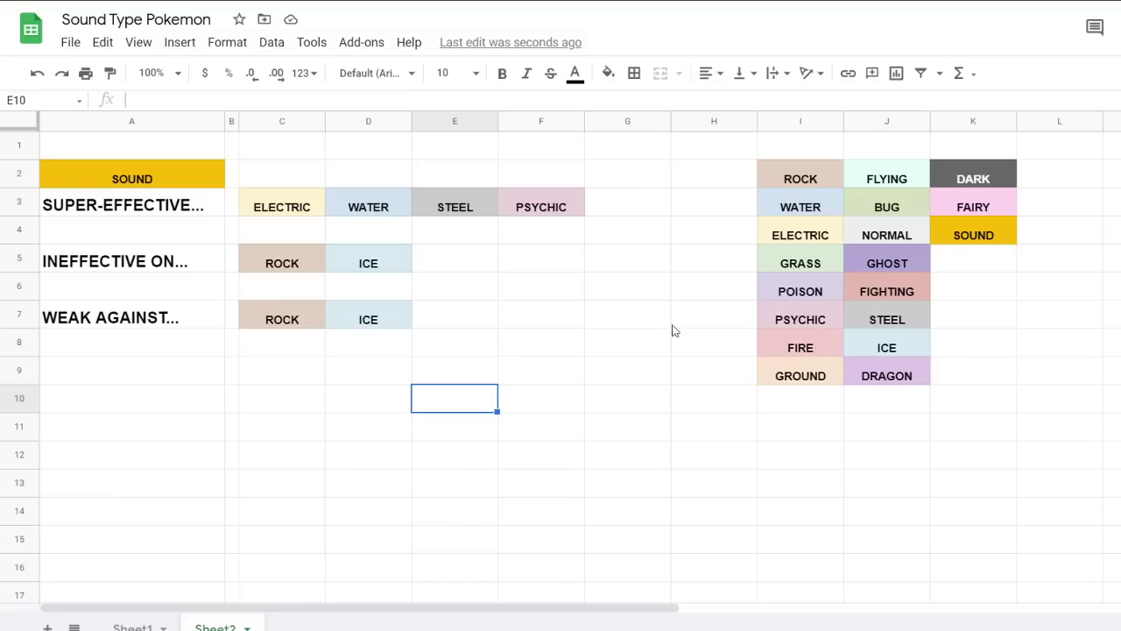
Copy the GRASS type cell from the type list into E5, next to ICE in the "INEFFECTIVE ON..." row
left_click(803, 264)
key("ctrl+c")
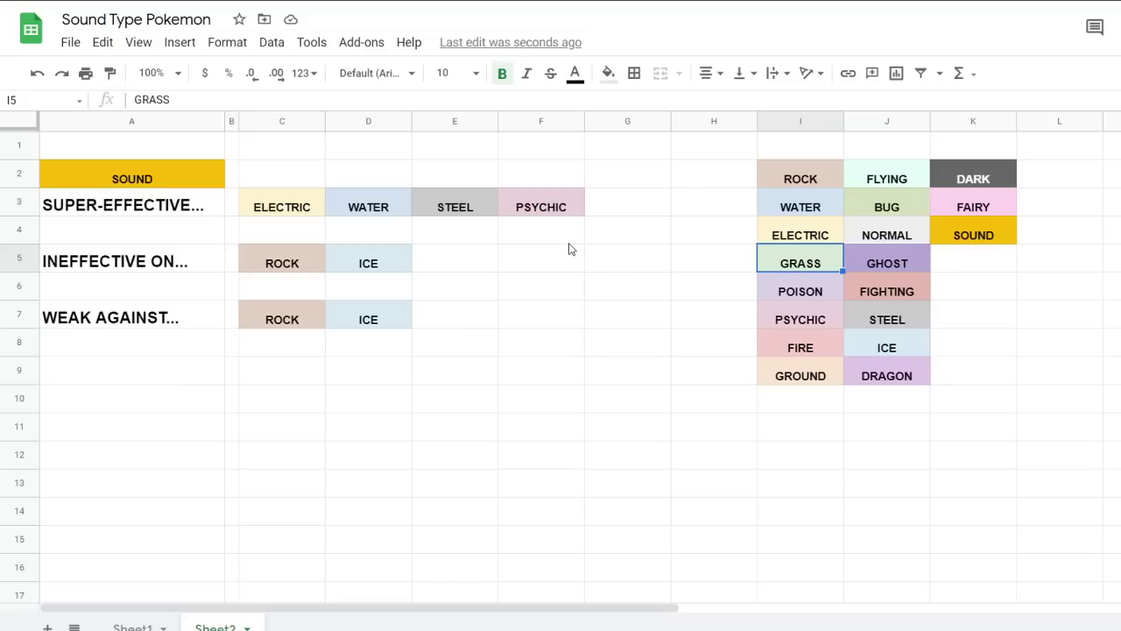
left_click(467, 269)
key("ctrl+v")
left_click(450, 343)
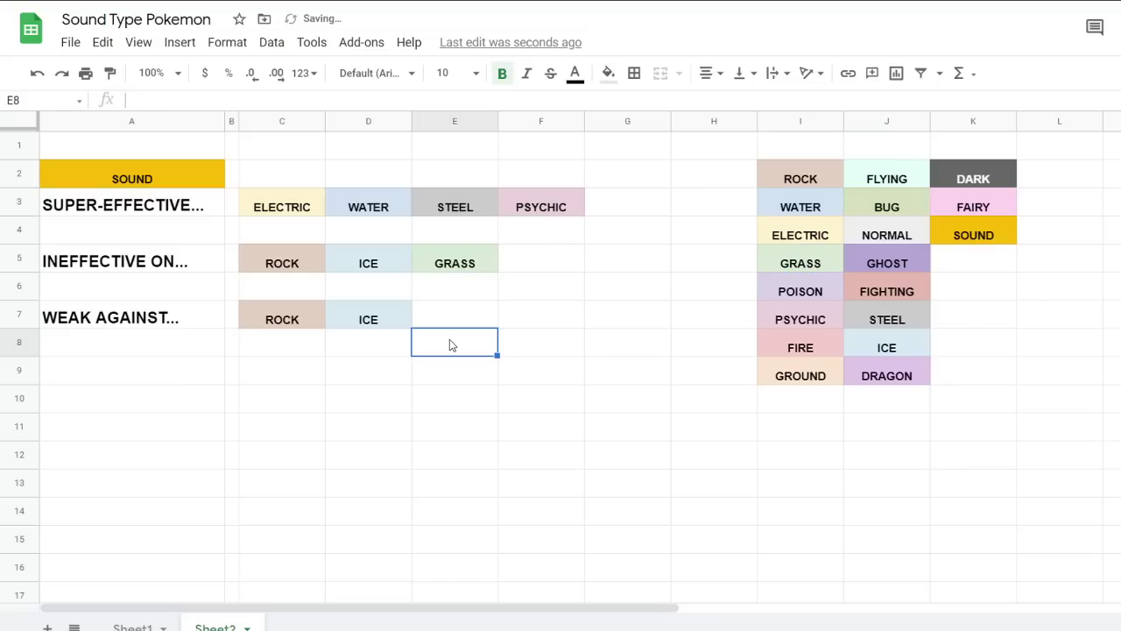
left_click(633, 414)
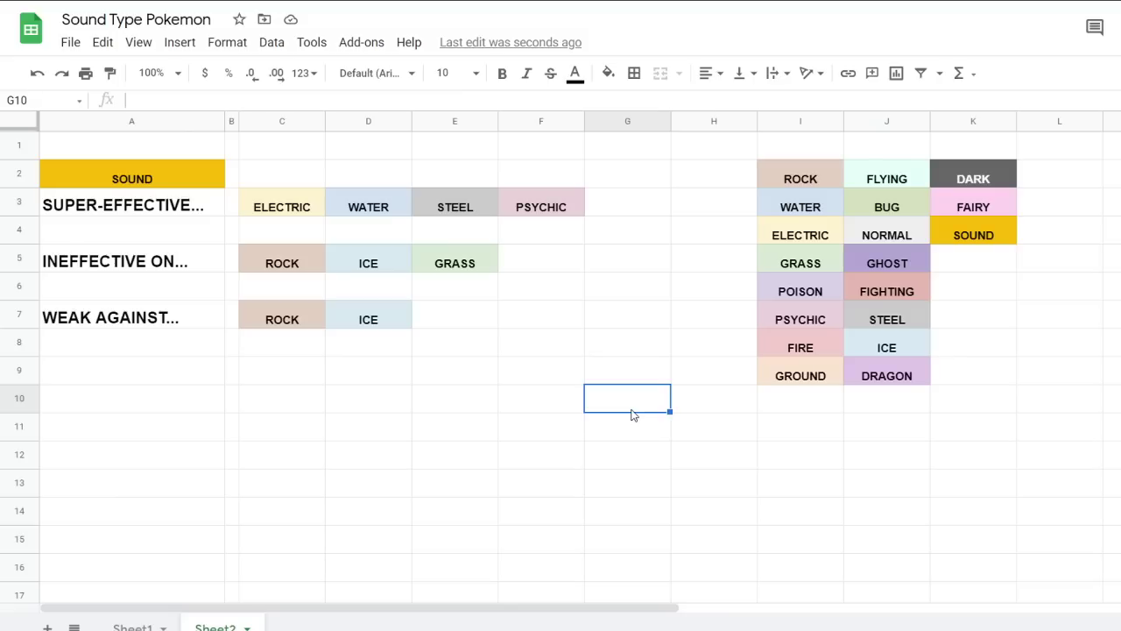
left_click(859, 320)
left_click(565, 267)
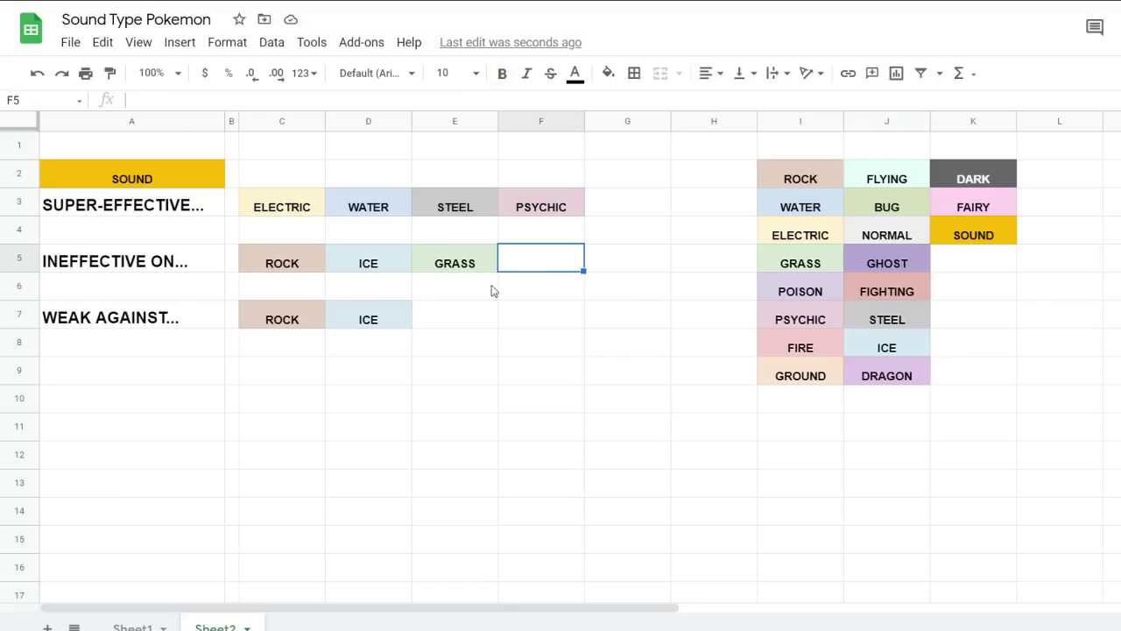
left_click(576, 296)
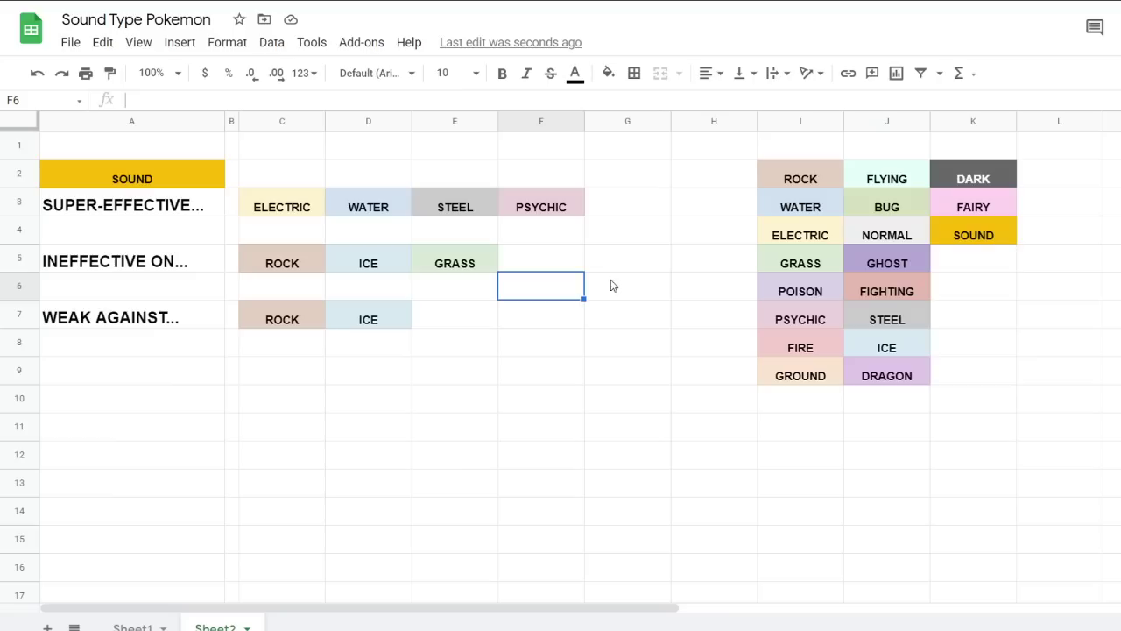
left_click(570, 337)
left_click(663, 347)
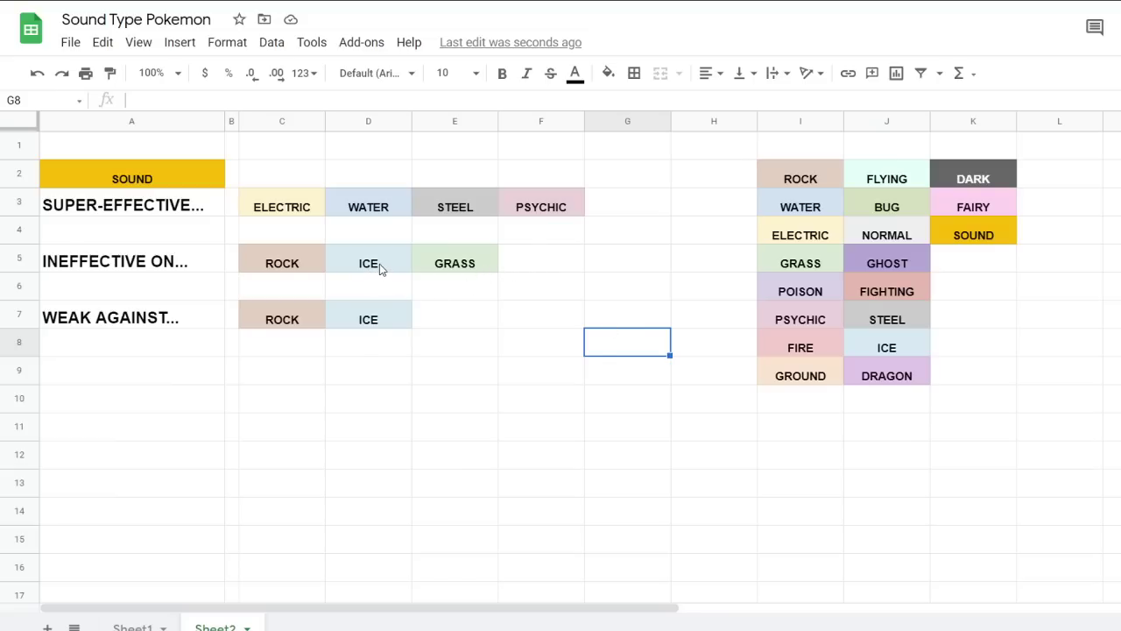
left_click(263, 265)
left_click_drag(569, 287, 613, 285)
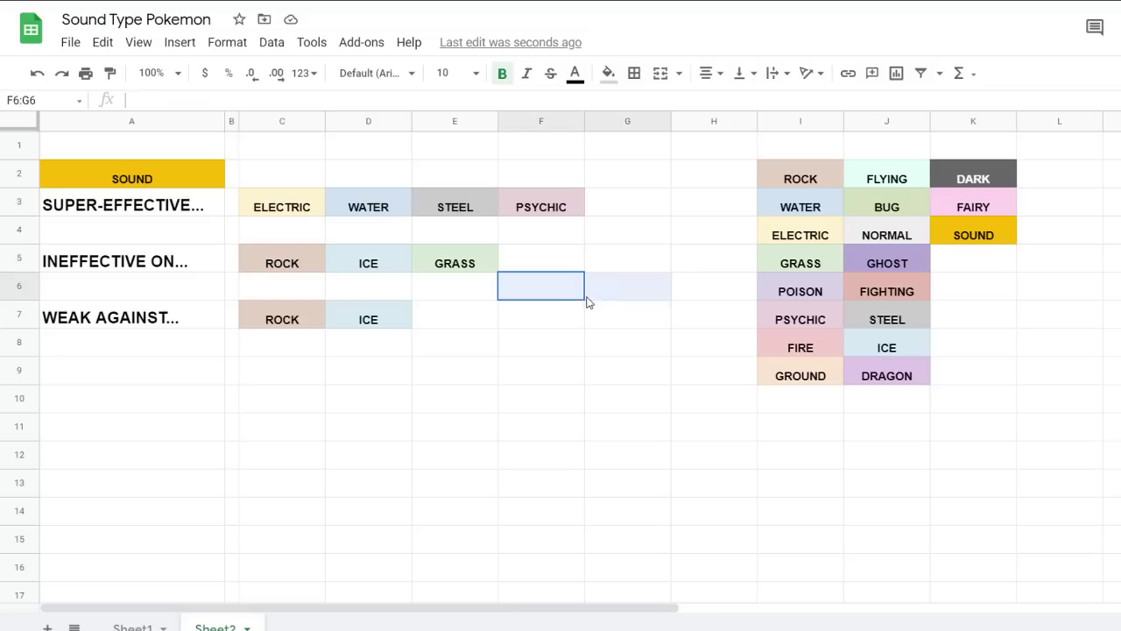
left_click(651, 236)
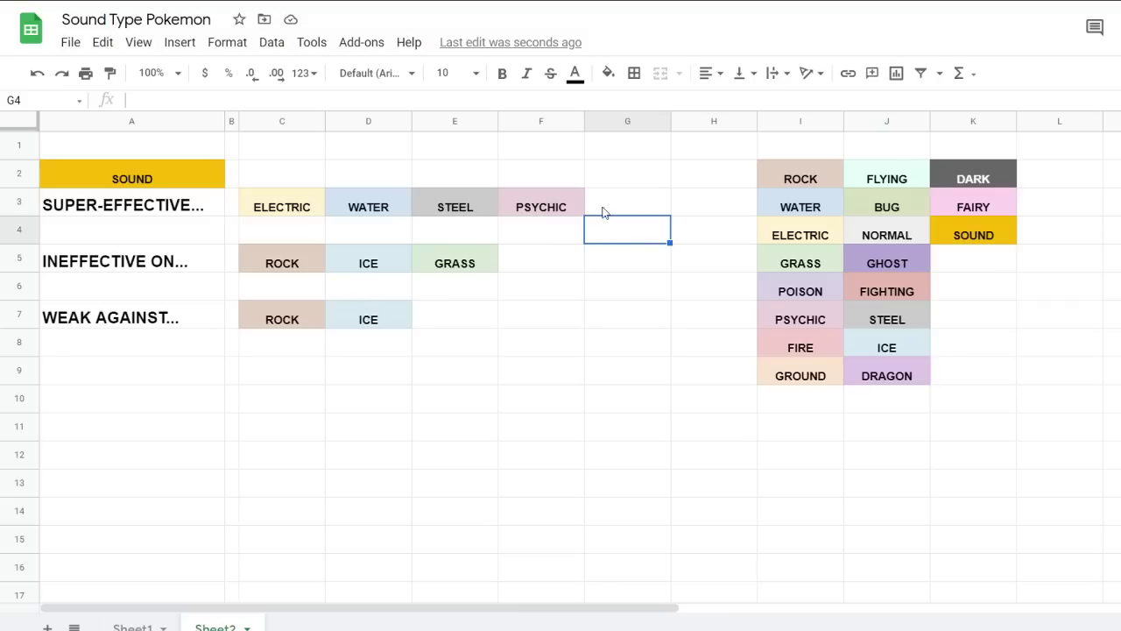
Review the types from ROCK down to GROUND in column I against the cells already placed in the SOUND matchup rows
left_click(799, 182)
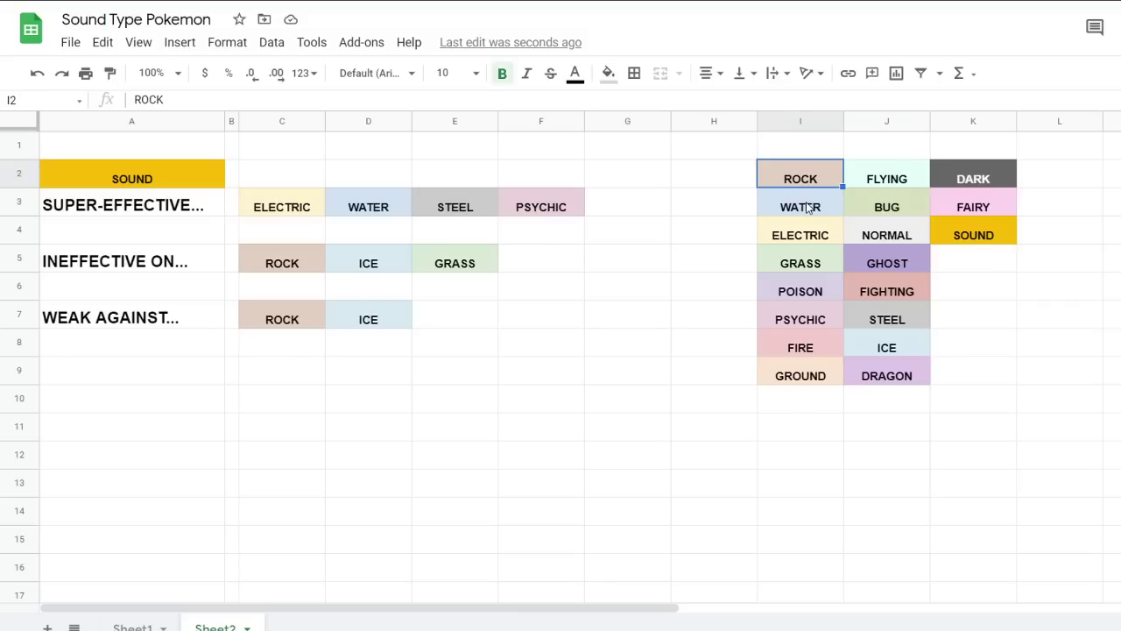
left_click(741, 211)
left_click(787, 210)
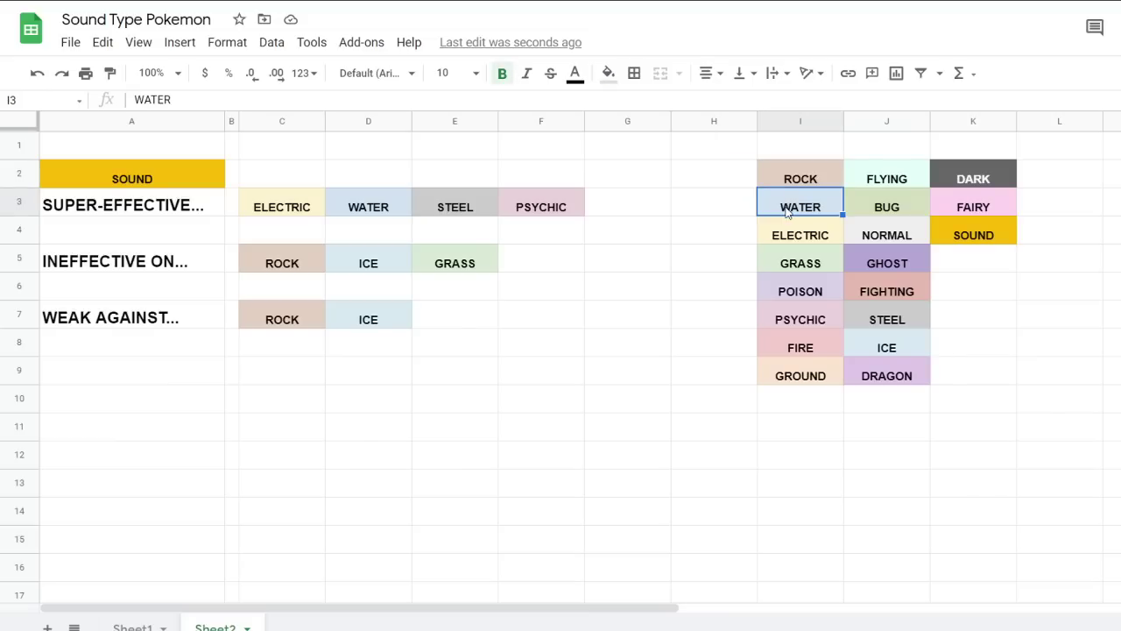
left_click(753, 233)
left_click(792, 238)
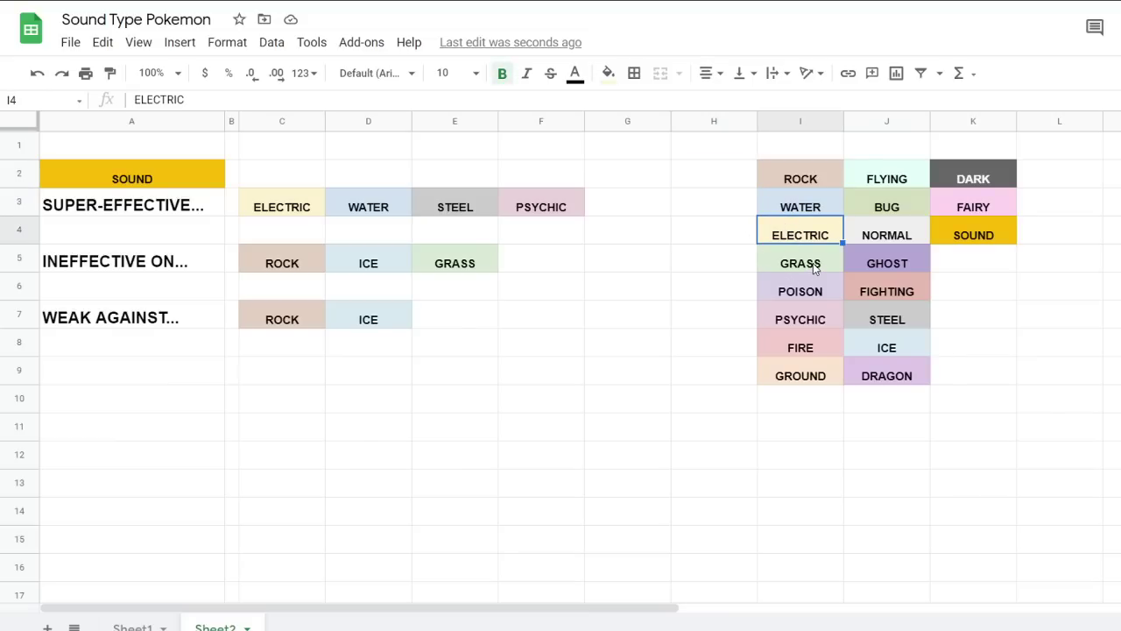
left_click(716, 261)
left_click(799, 266)
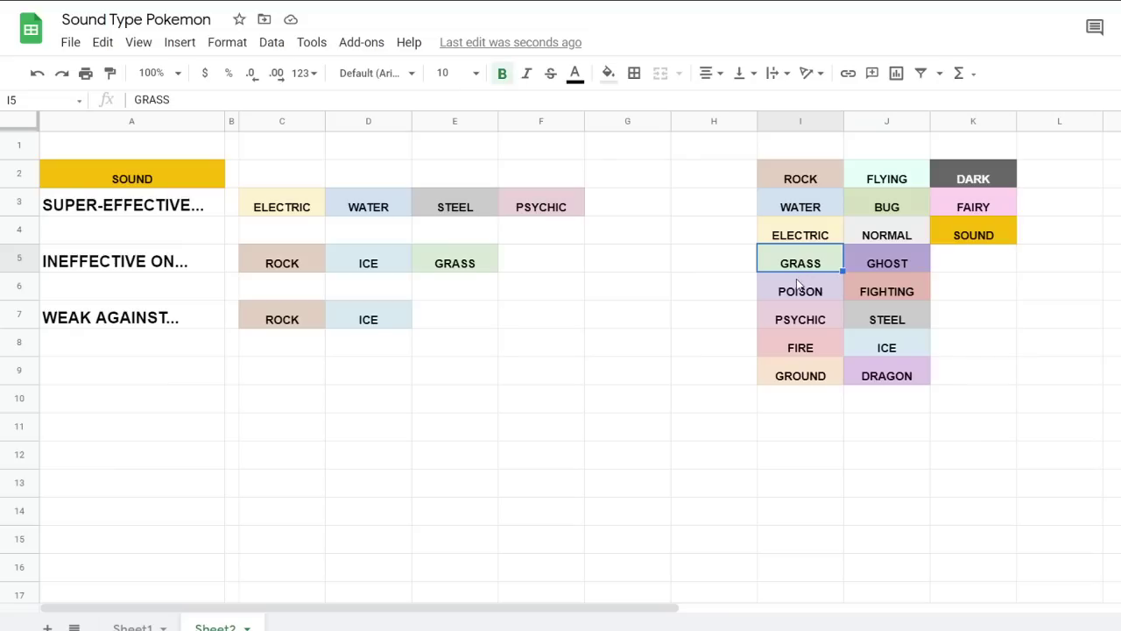
left_click(805, 296)
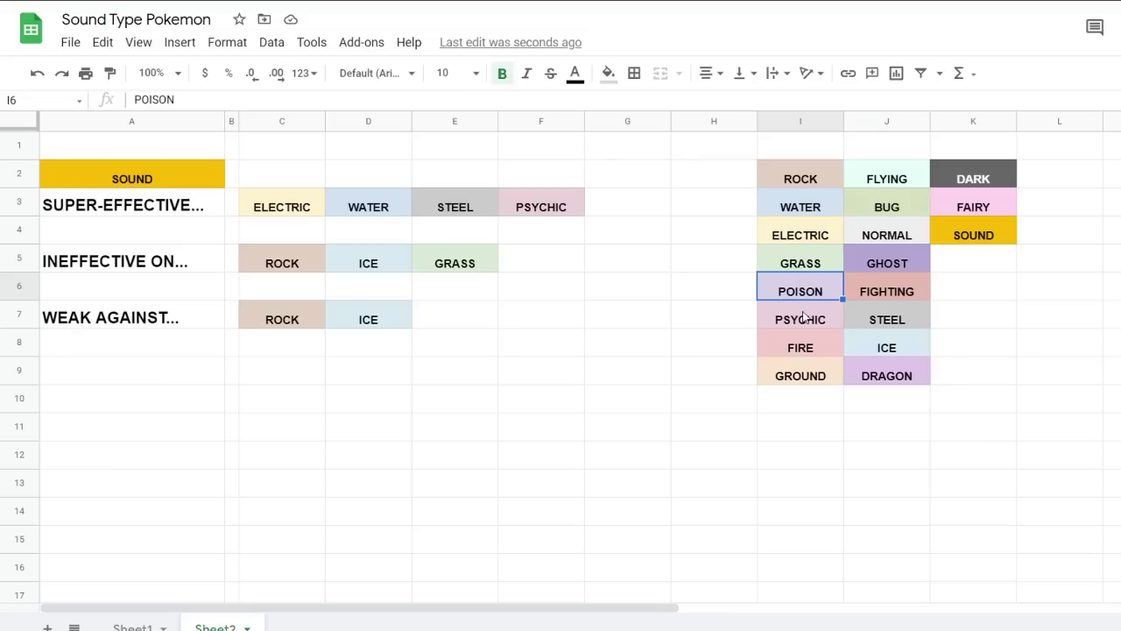
left_click(803, 320)
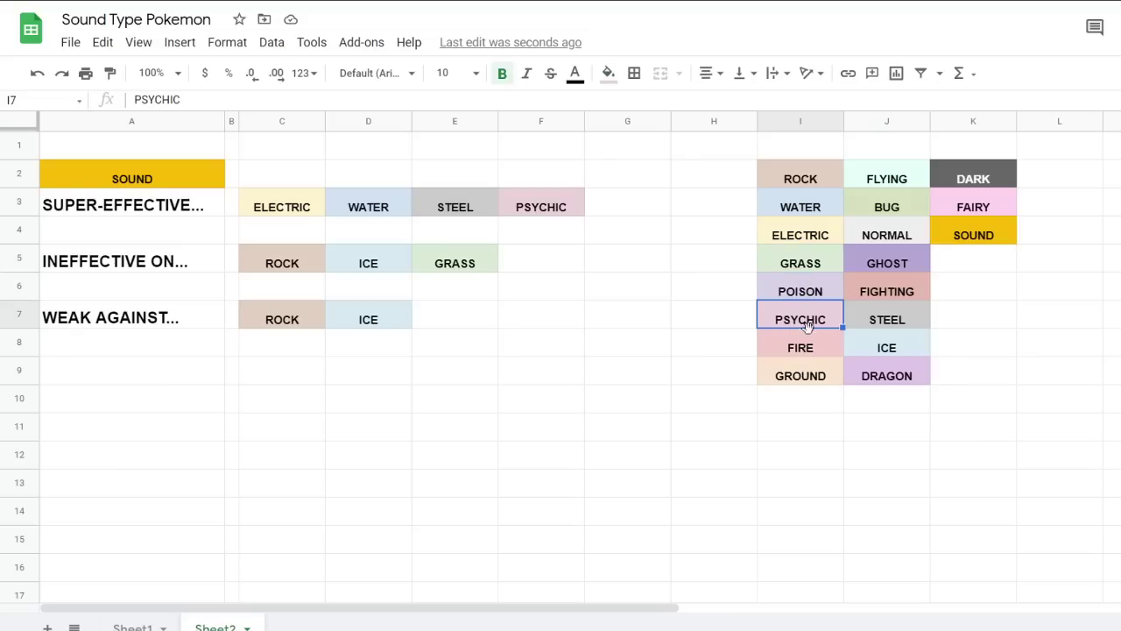
key("ctrl+z")
left_click(738, 311)
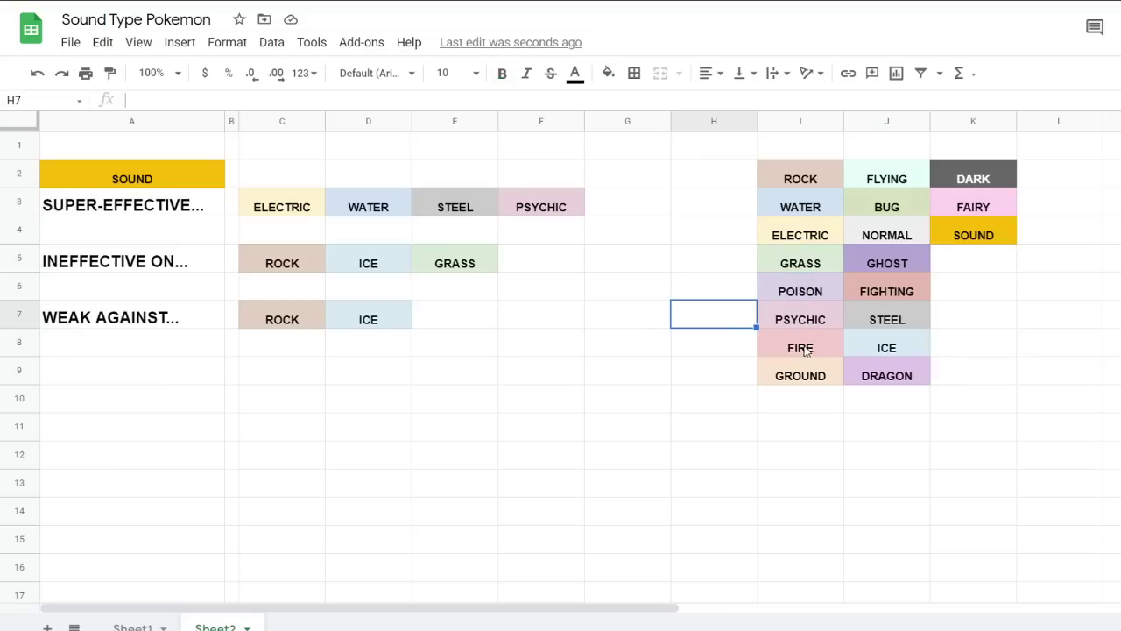
left_click(808, 351)
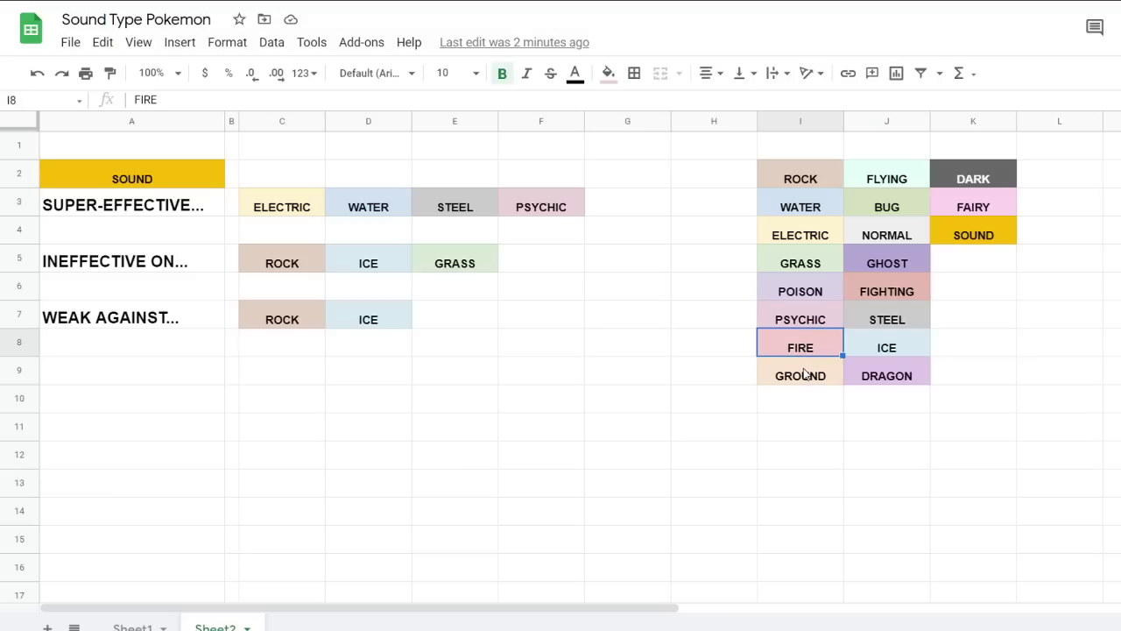
left_click(806, 381)
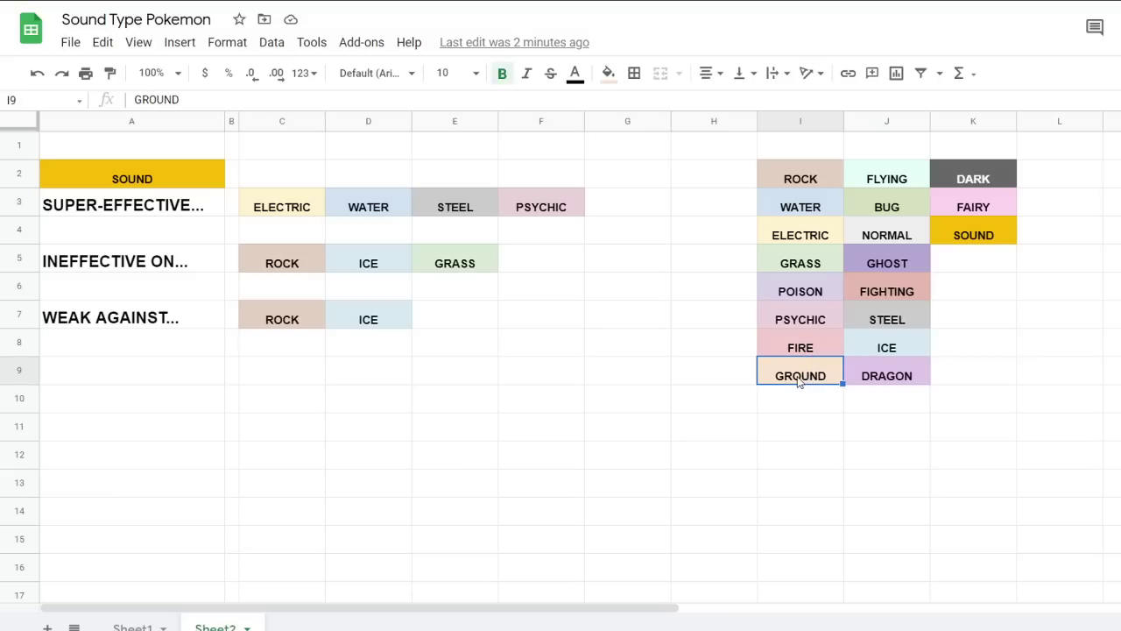
left_click(312, 261)
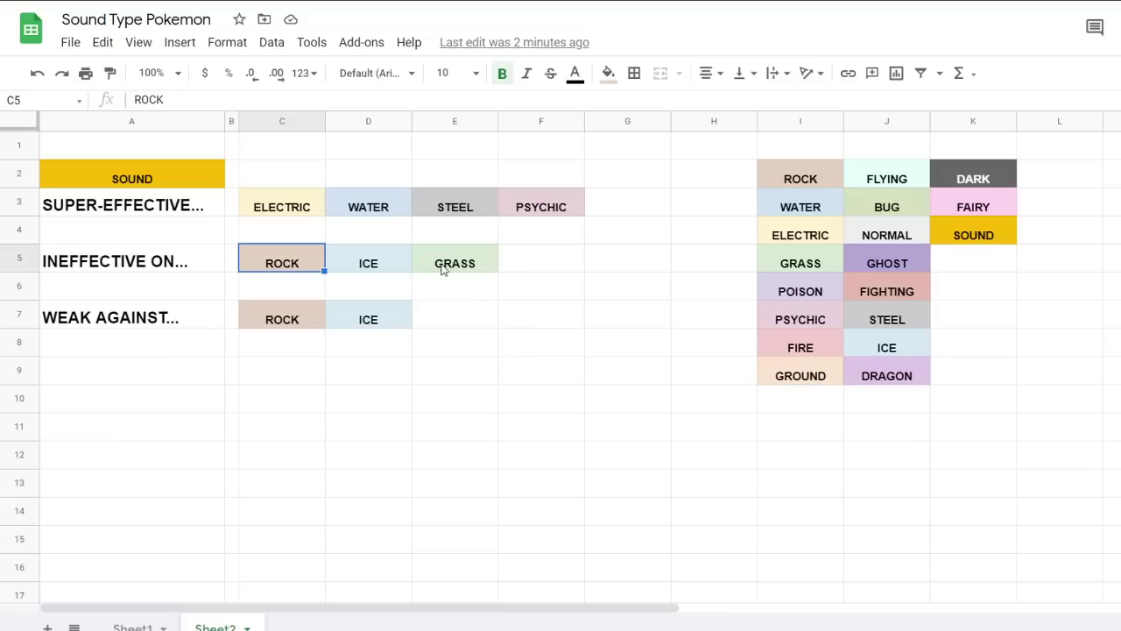
left_click(810, 363)
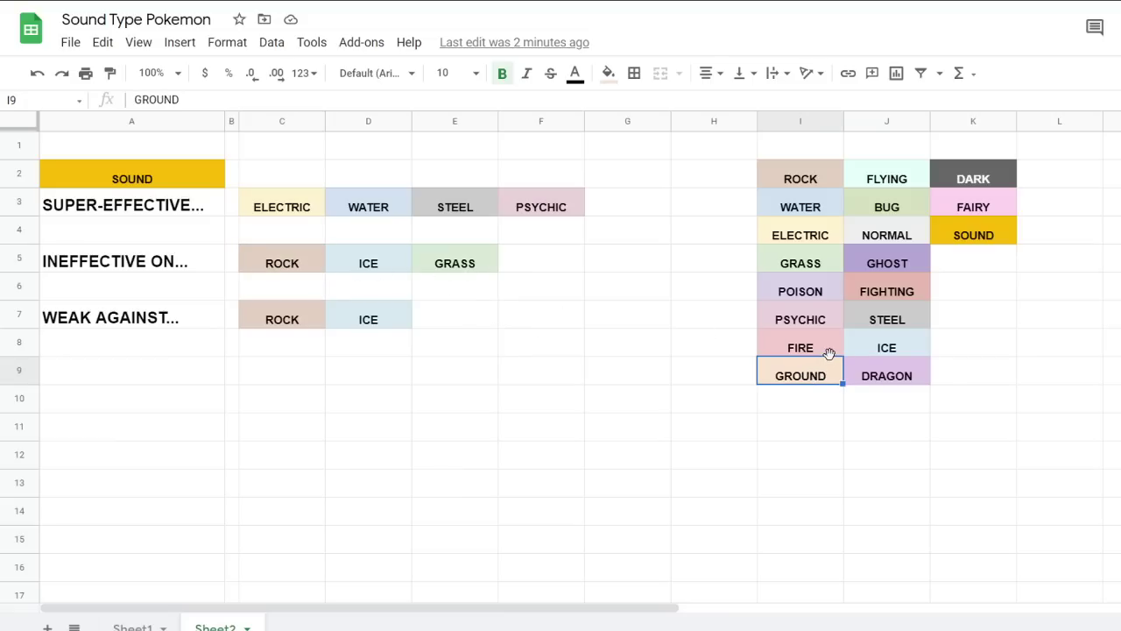
Review the remaining types, FLYING to DRAGON in column J and DARK to SOUND in column K, as candidates for the matchup rows
left_click(885, 173)
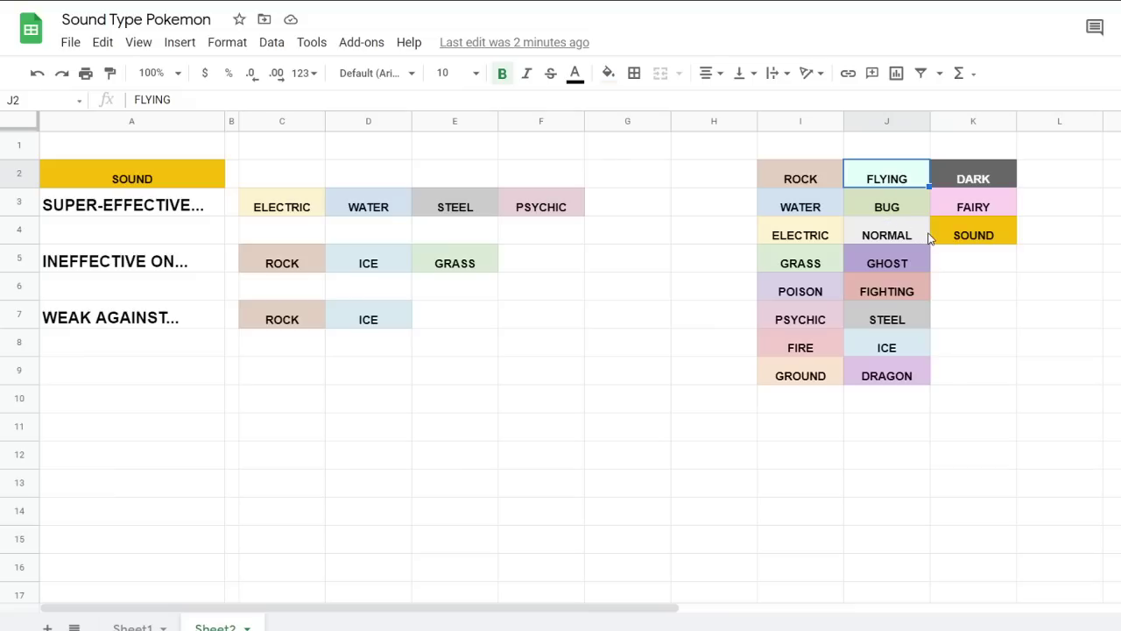
left_click(887, 205)
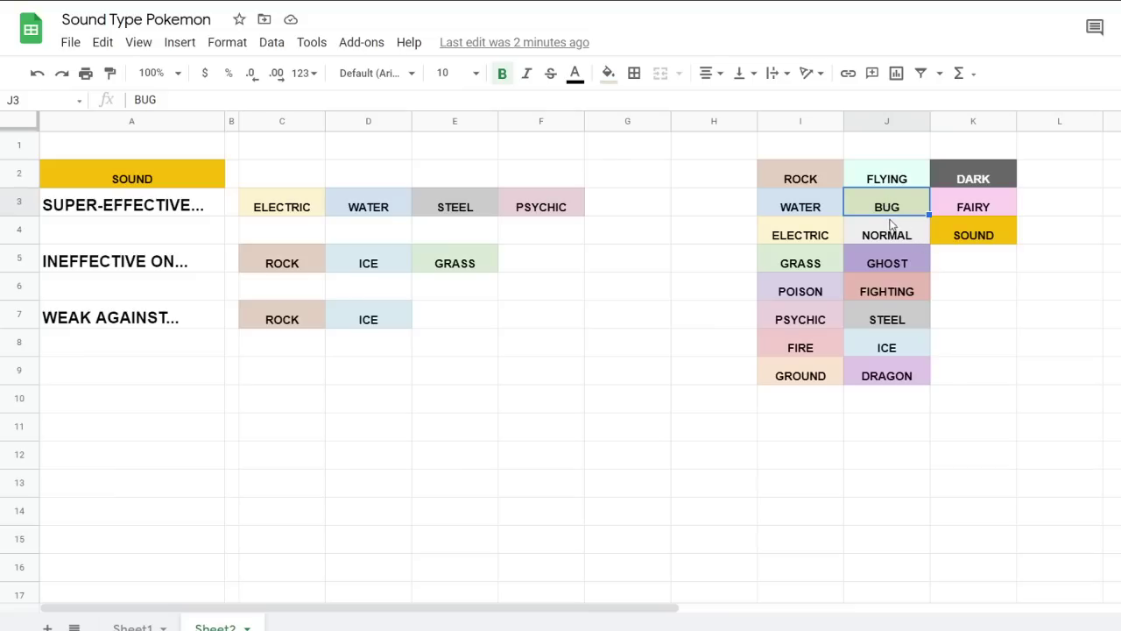
left_click(897, 236)
left_click(901, 210)
left_click(902, 231)
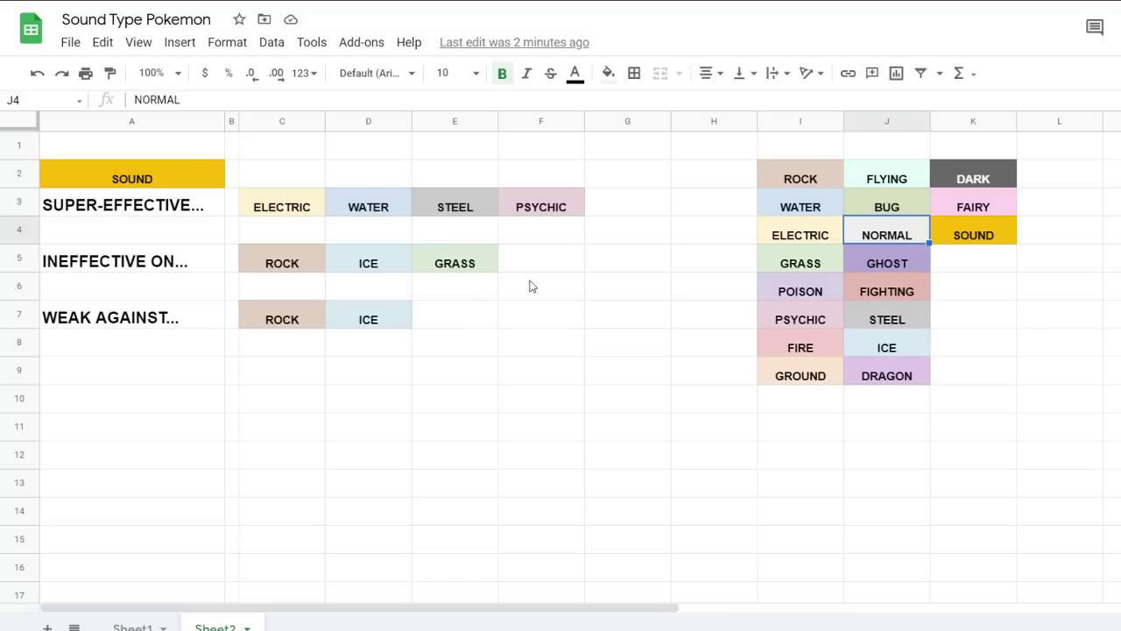
left_click(892, 264)
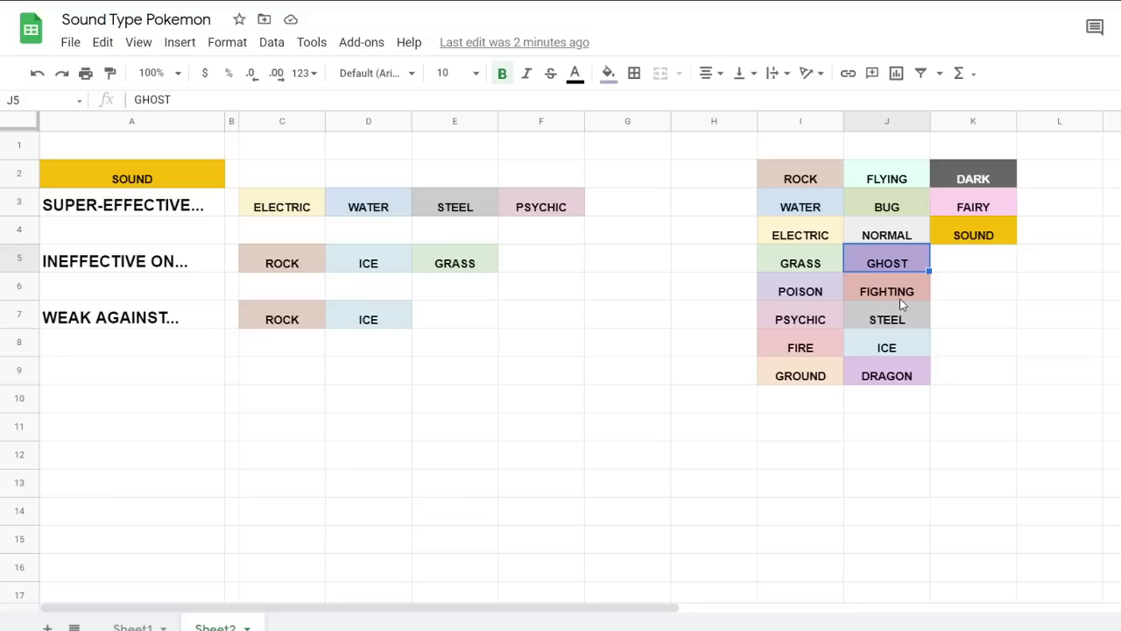
left_click(899, 298)
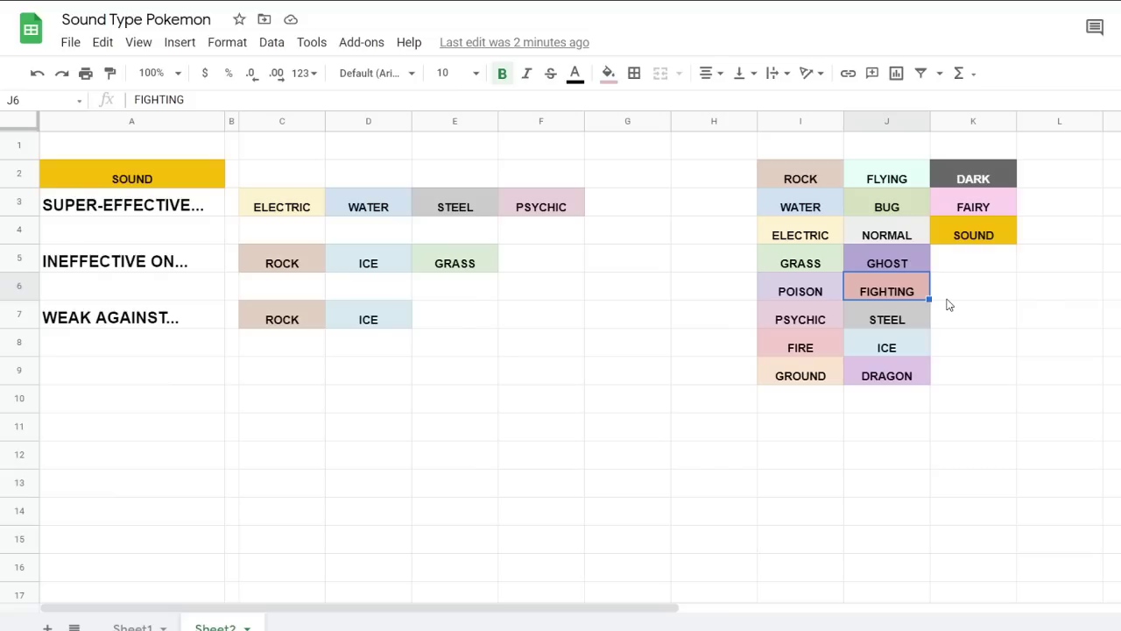
left_click(898, 320)
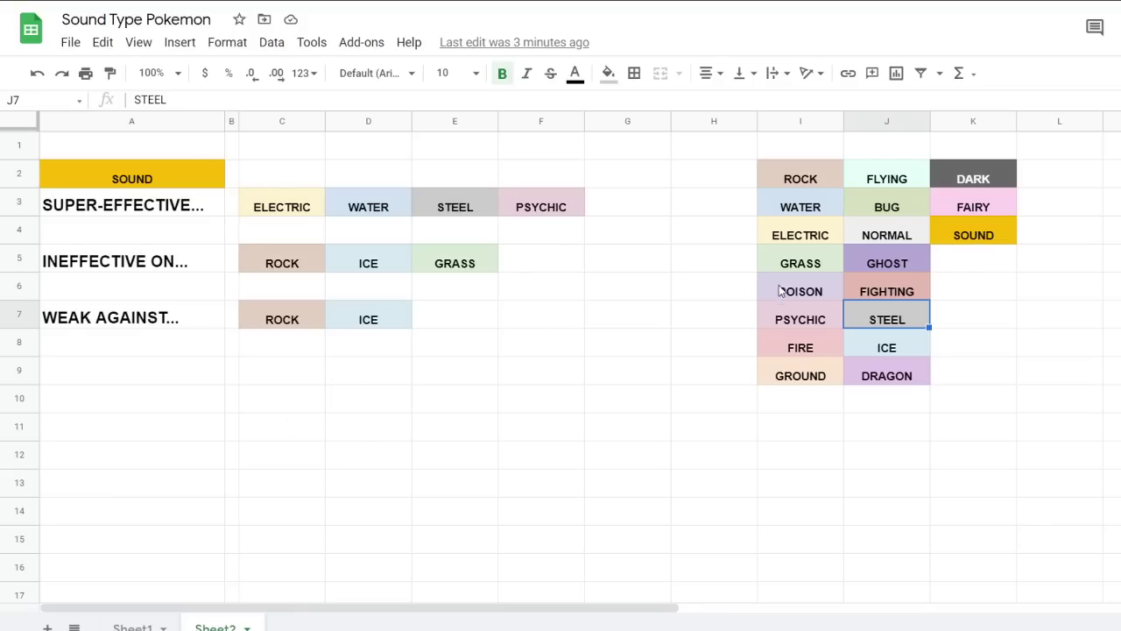
left_click(846, 346)
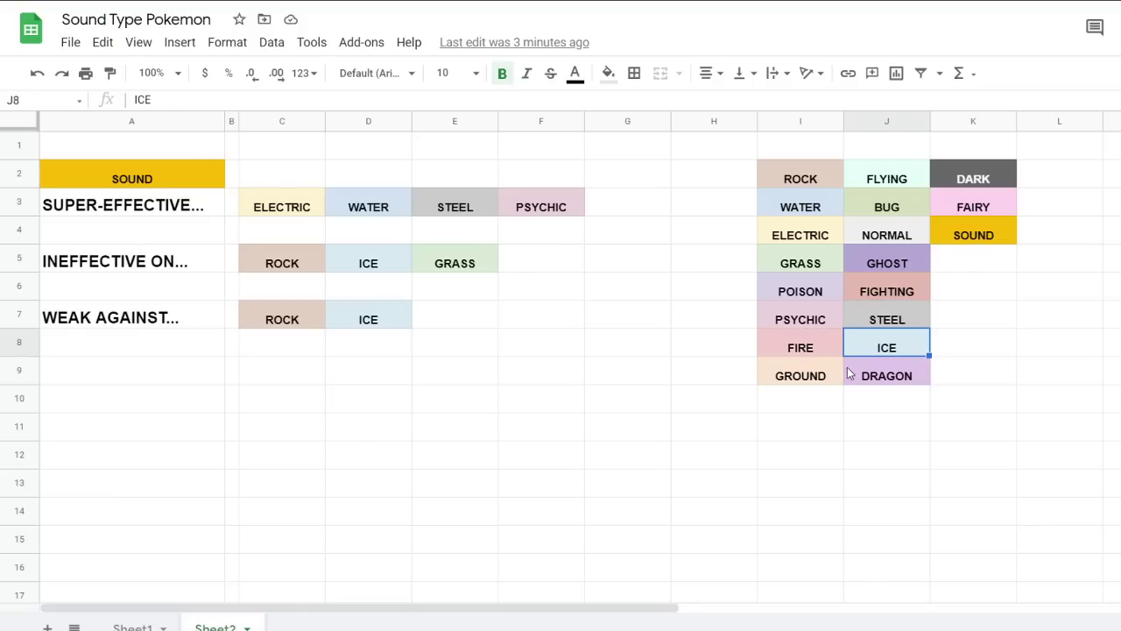
left_click(861, 374)
left_click(976, 175)
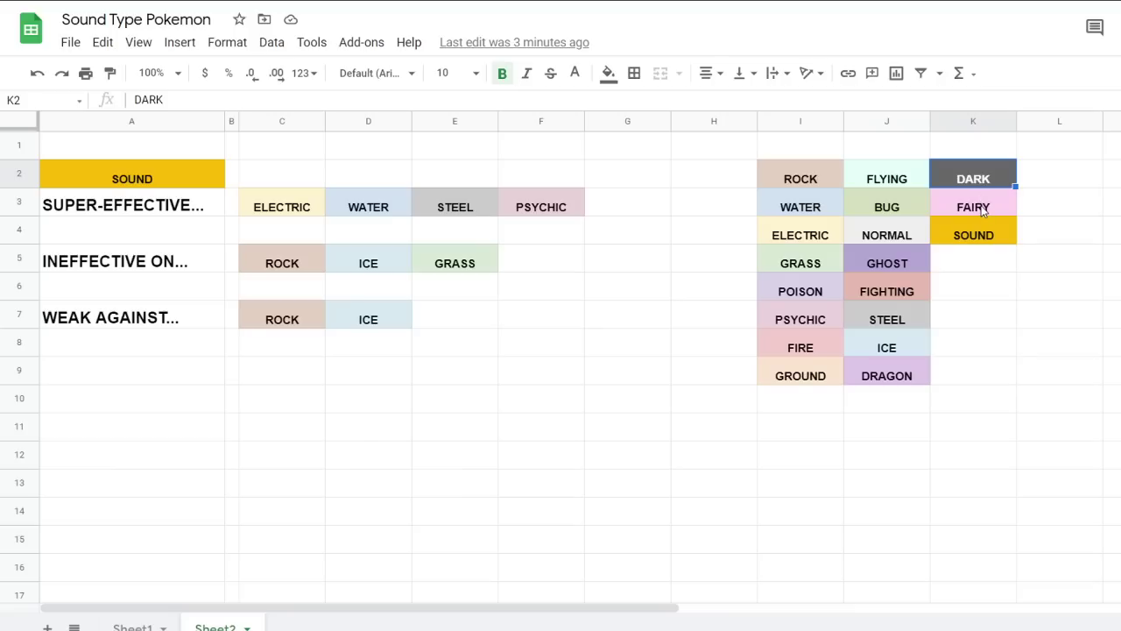
left_click(983, 230)
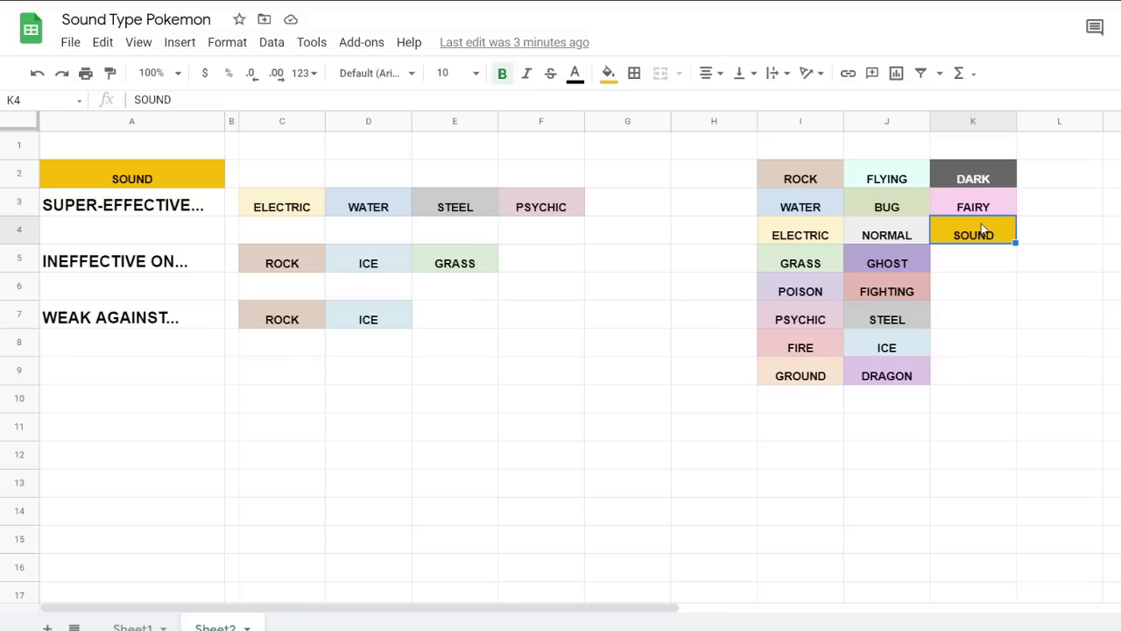
left_click(1000, 254)
left_click(1005, 242)
left_click(820, 347)
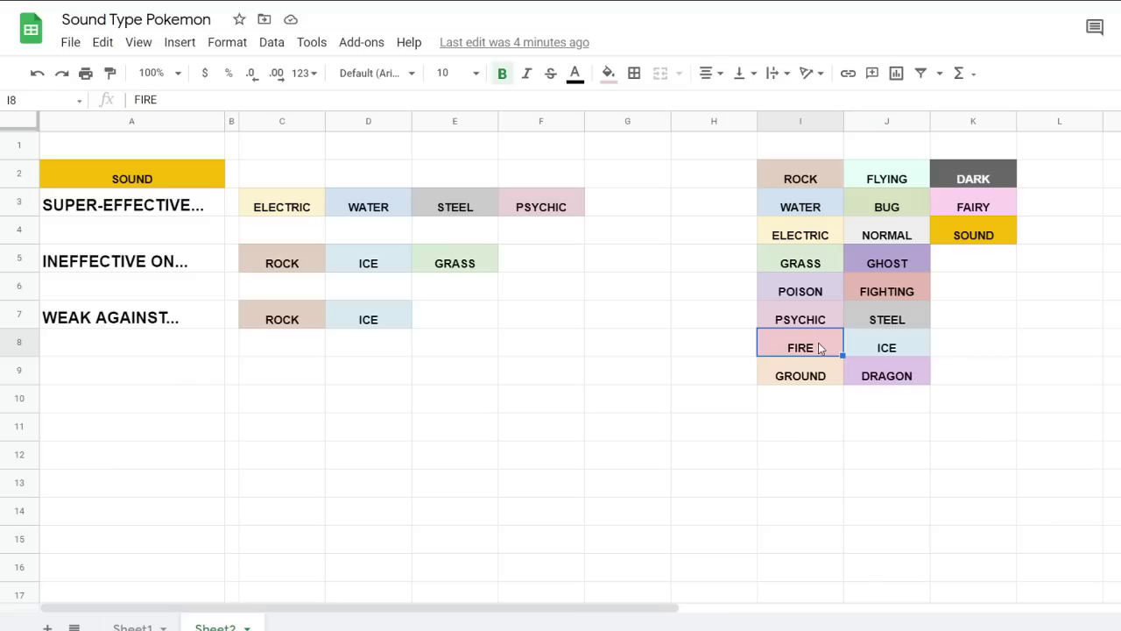
left_click(681, 370)
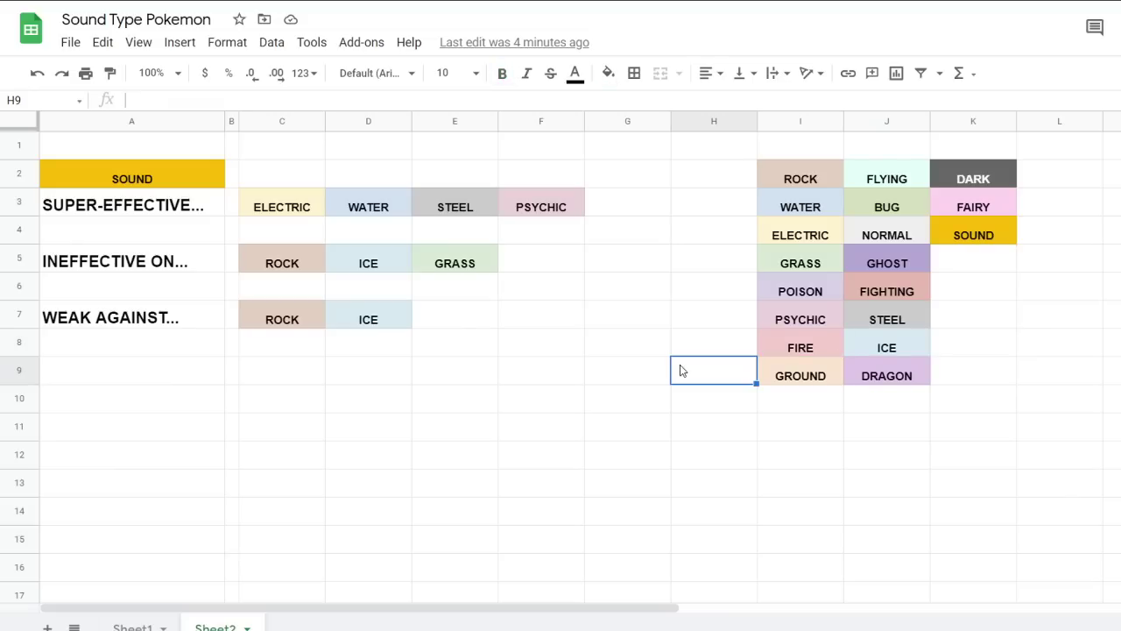
left_click(540, 381)
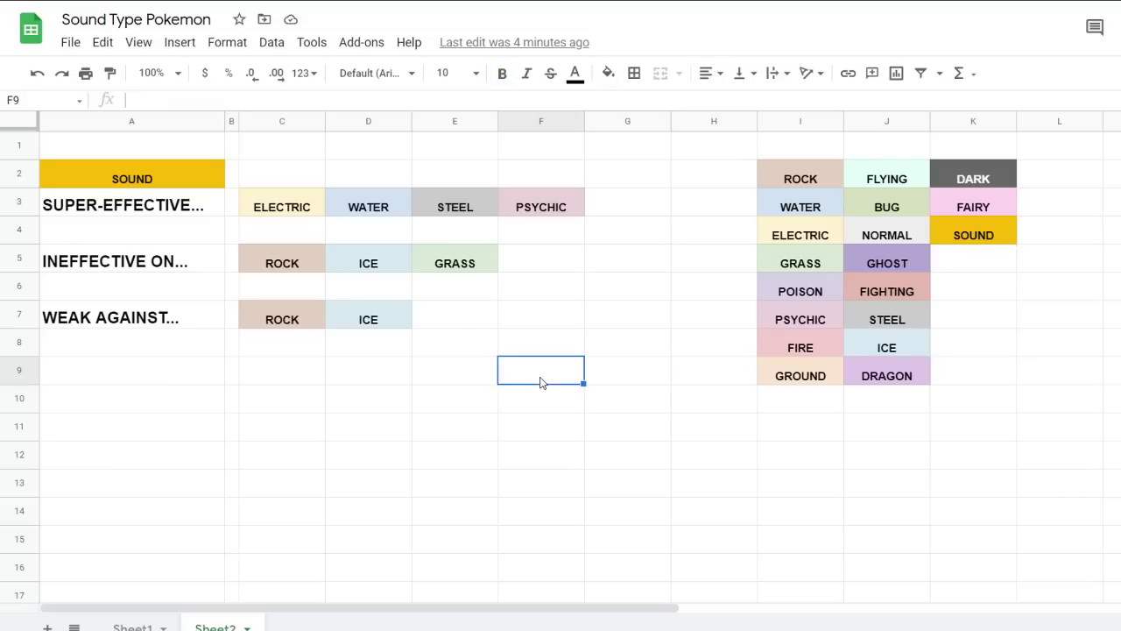
left_click(881, 207)
left_click(738, 305)
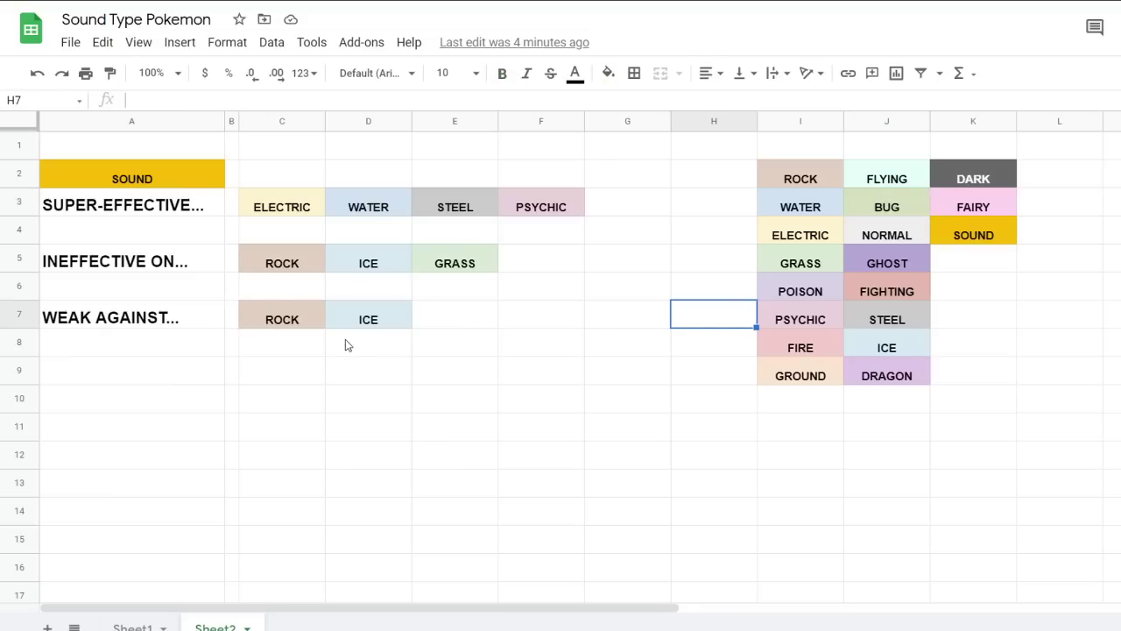
left_click(422, 349)
left_click(577, 354)
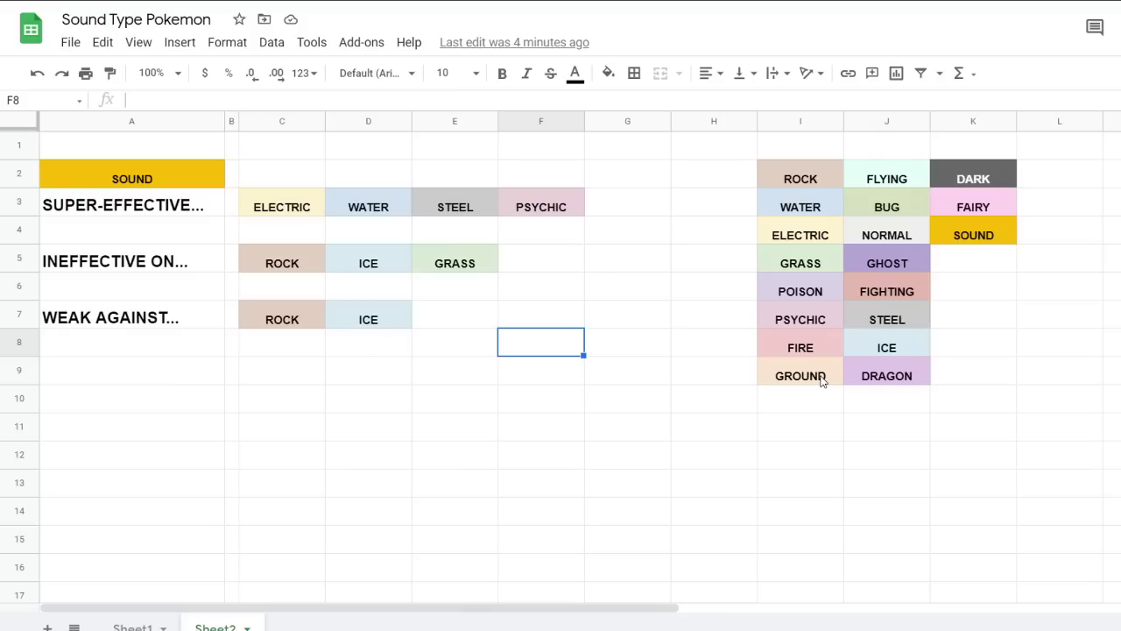
left_click(802, 351)
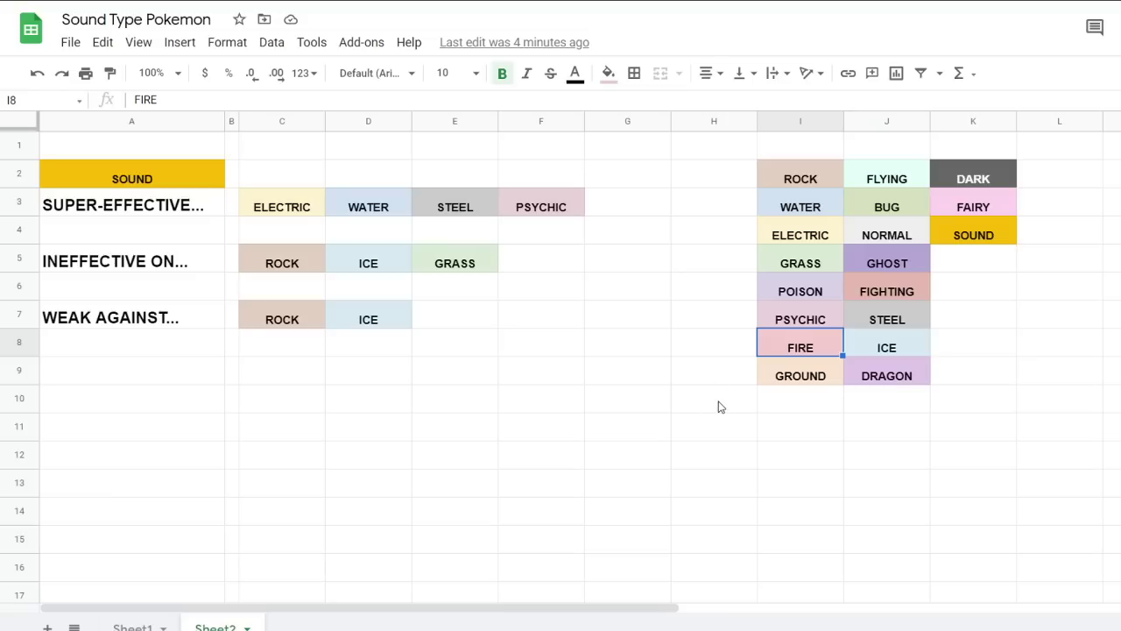
left_click(647, 272)
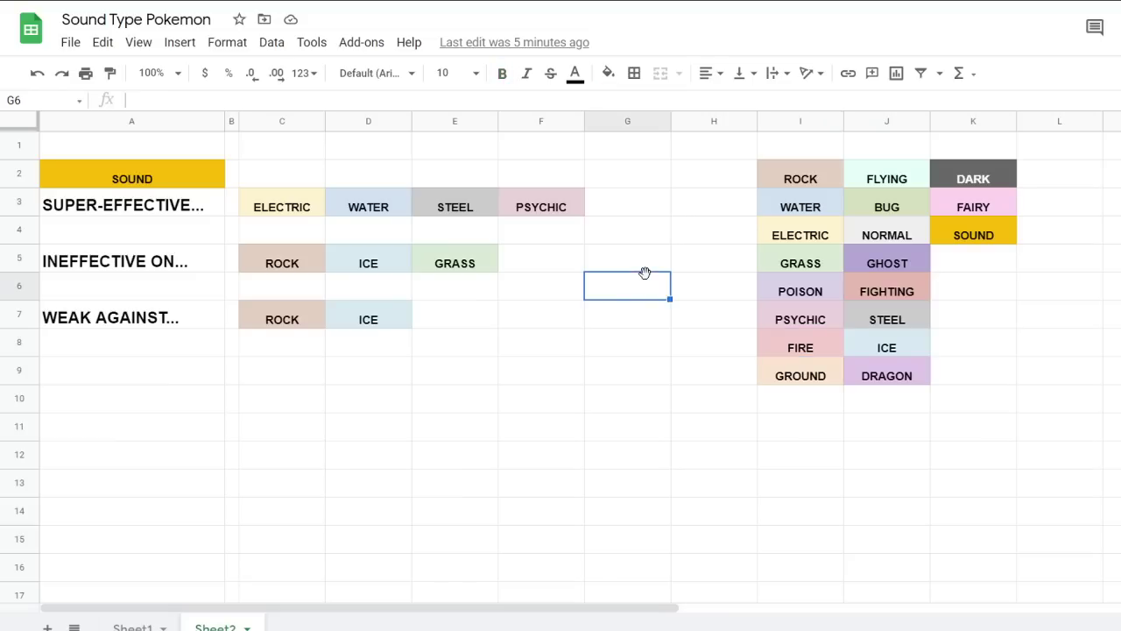
left_click(457, 463)
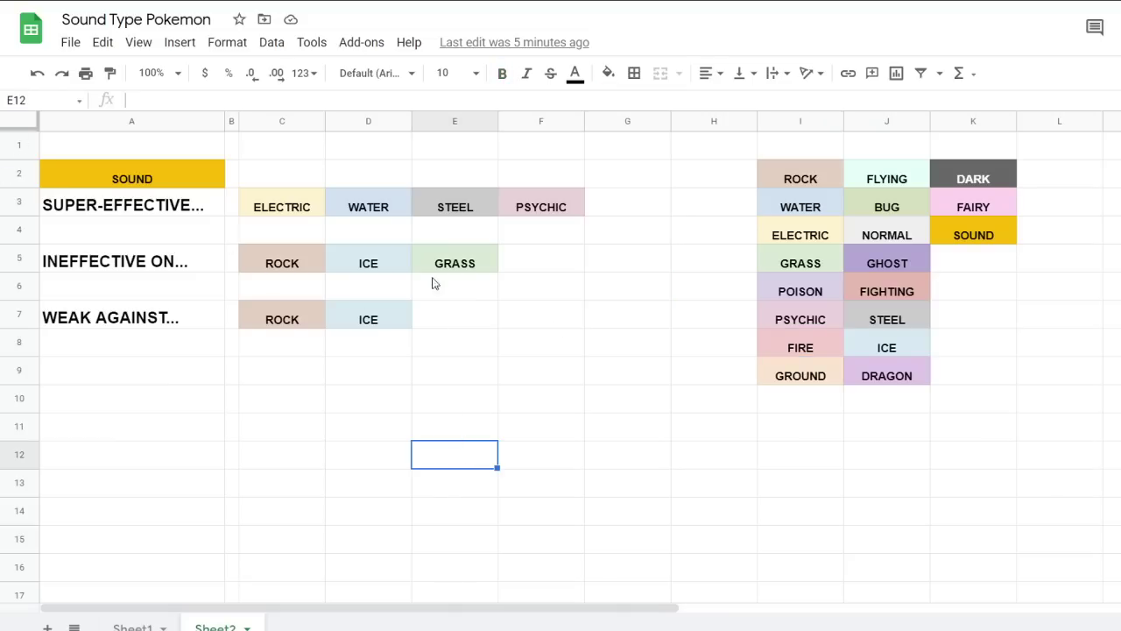
Try copying the SOUND type cell into F5, next to GRASS in the "INEFFECTIVE ON..." row, and undo the paste
left_click(982, 225)
key("ctrl+c")
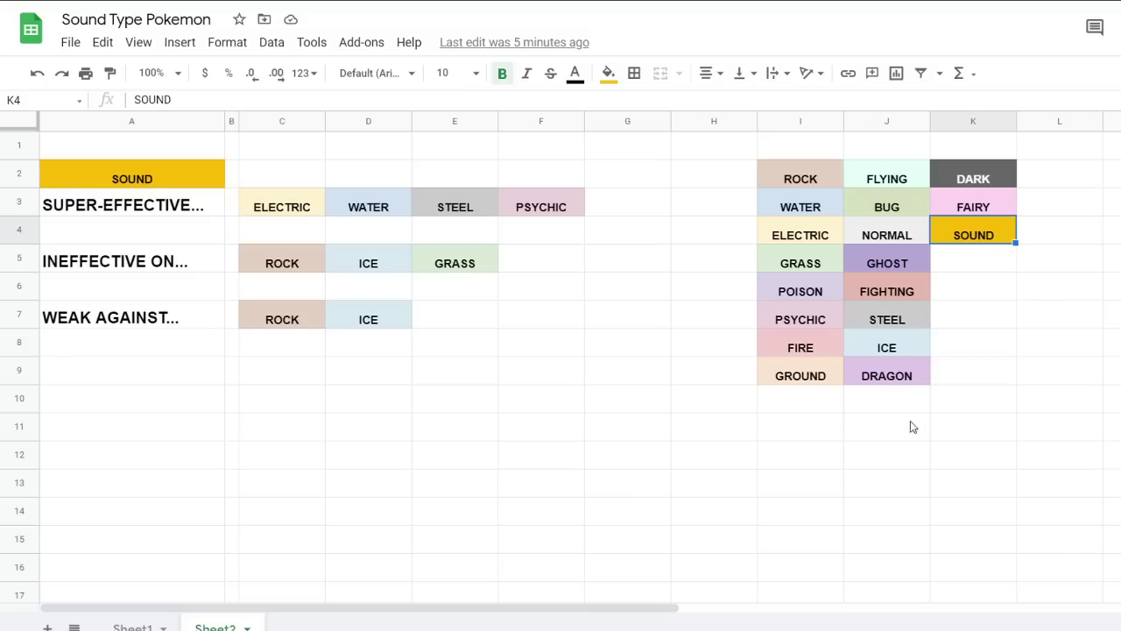
left_click(536, 261)
key("ctrl+v")
left_click(574, 369)
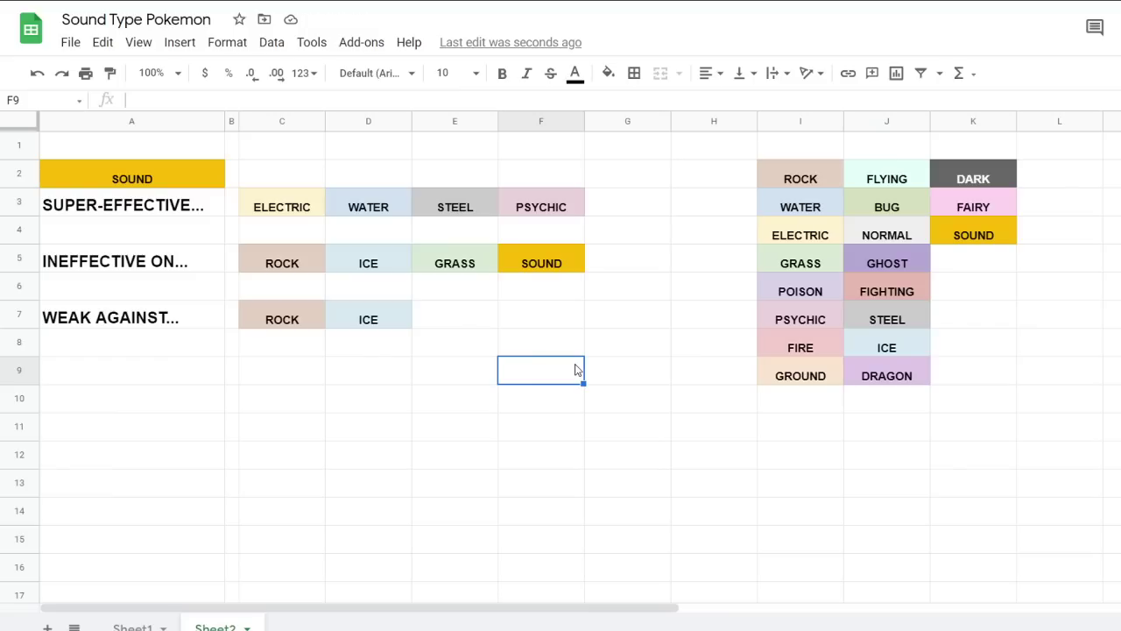
key("ctrl+z")
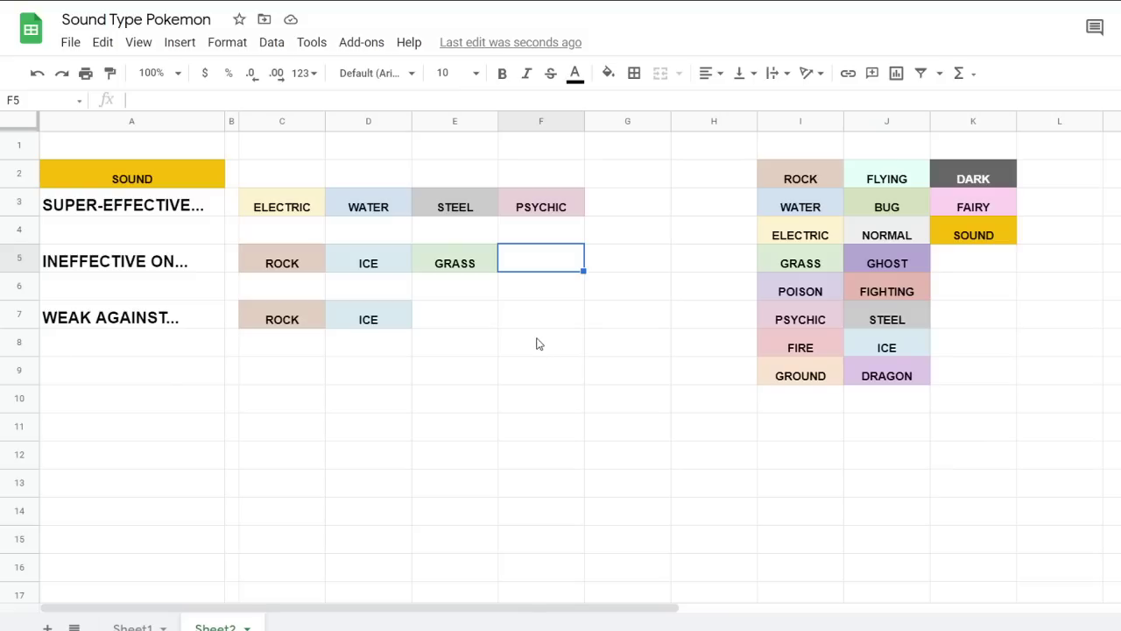
left_click(538, 342)
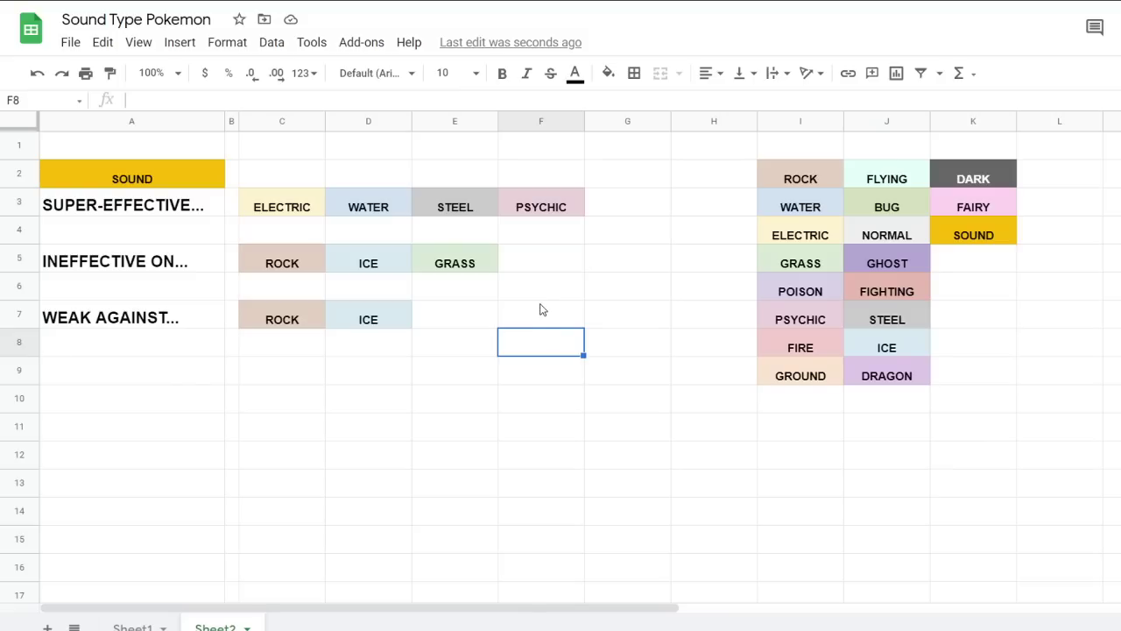
left_click(282, 328)
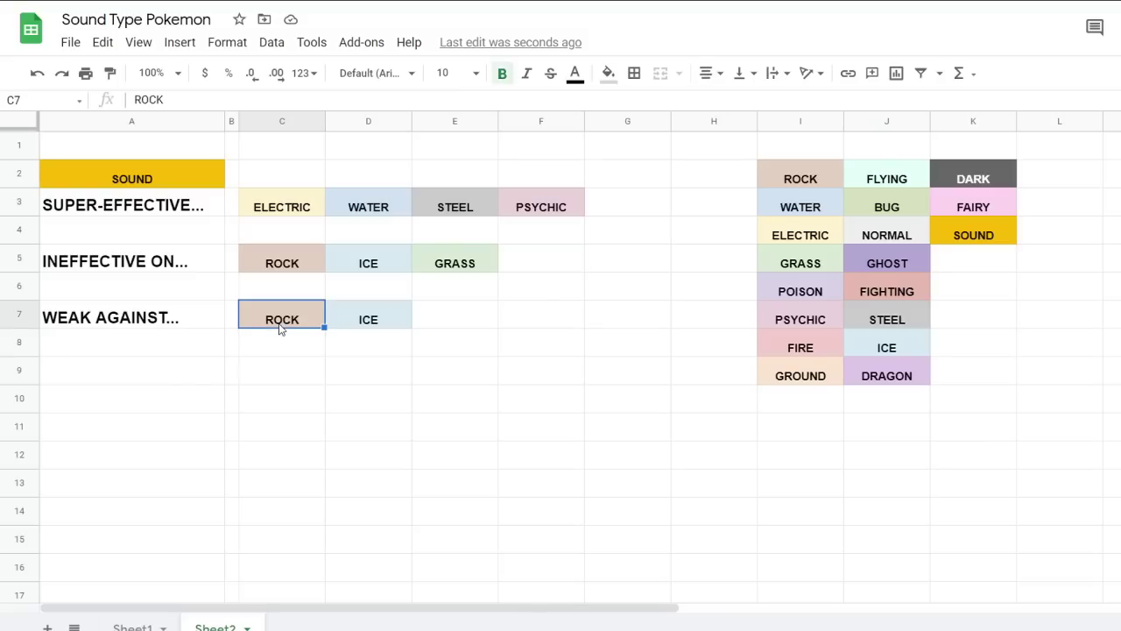
left_click(379, 321)
left_click(470, 326)
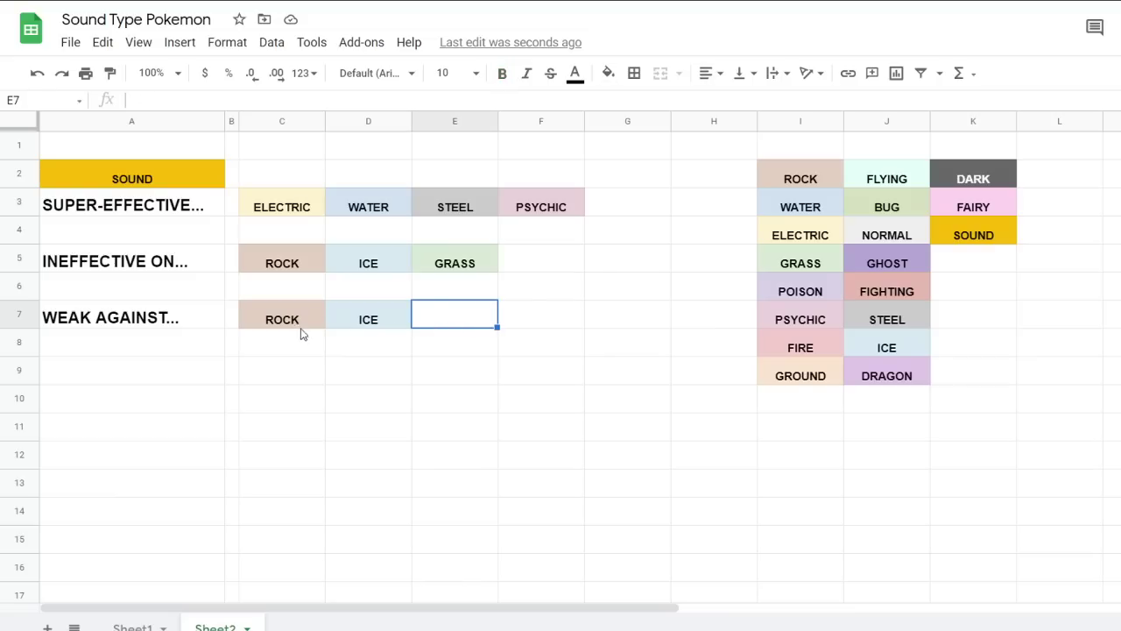
left_click(808, 375)
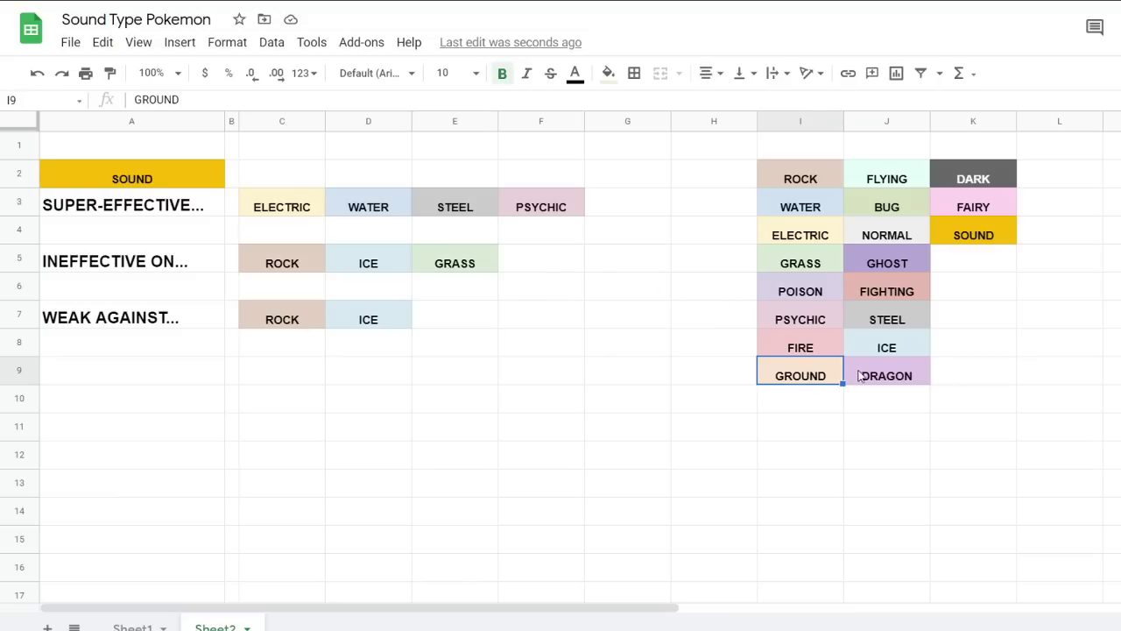
Copy the BUG type cell from the type list into E7, next to ICE in the "WEAK AGAINST..." row
left_click(872, 375)
left_click(883, 352)
left_click(890, 310)
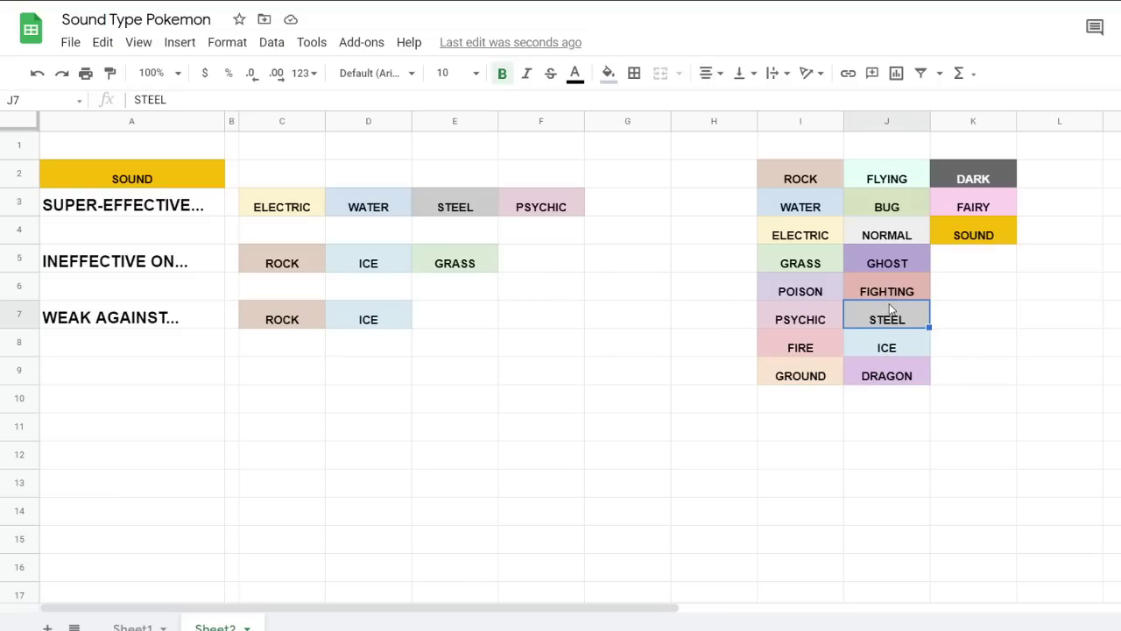
left_click(882, 212)
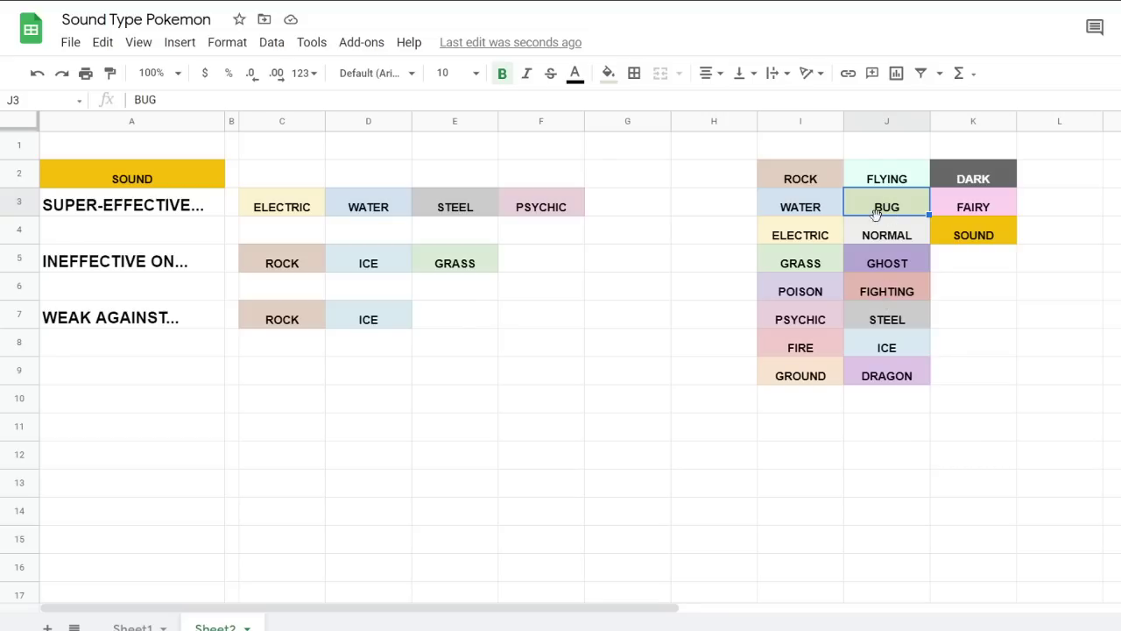
left_click(464, 318)
key("ctrl+v")
left_click(550, 315)
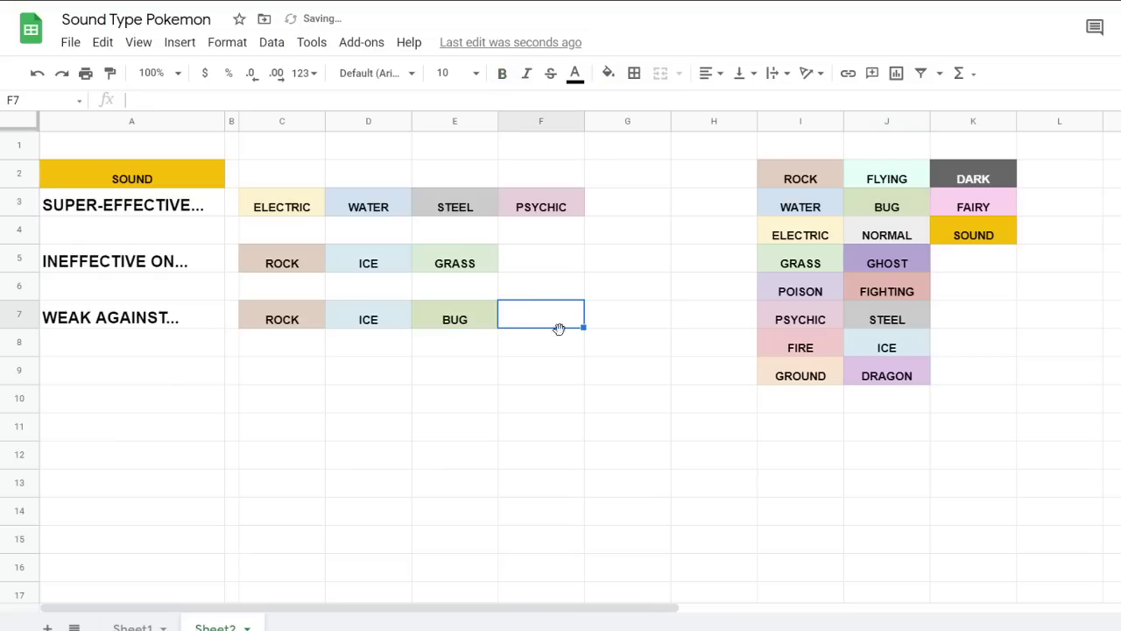
left_click(513, 397)
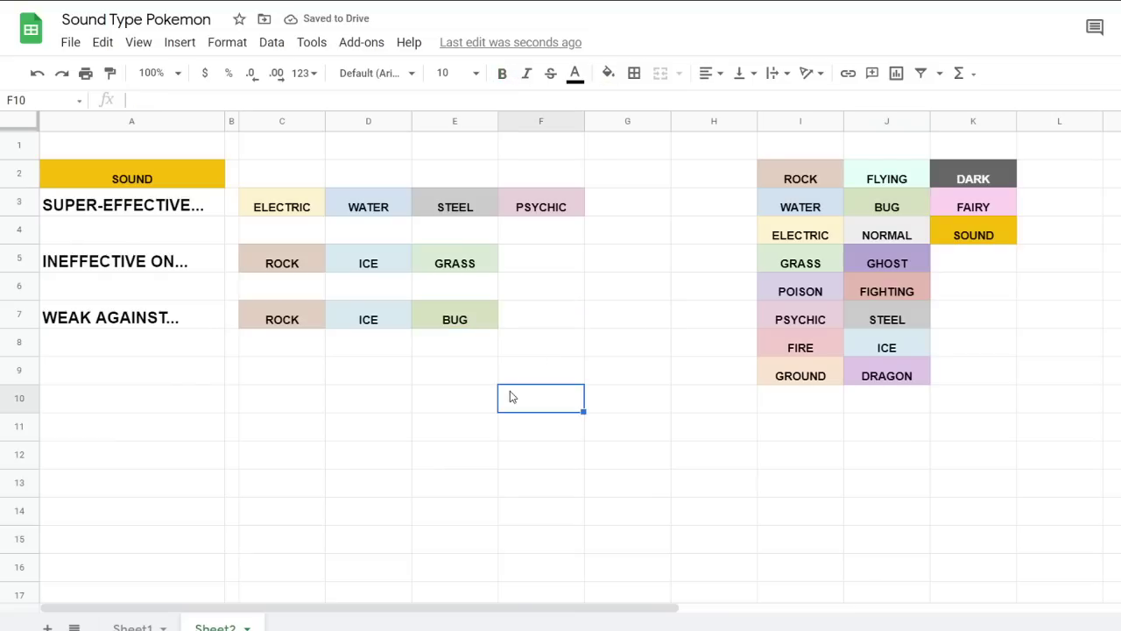
left_click(542, 345)
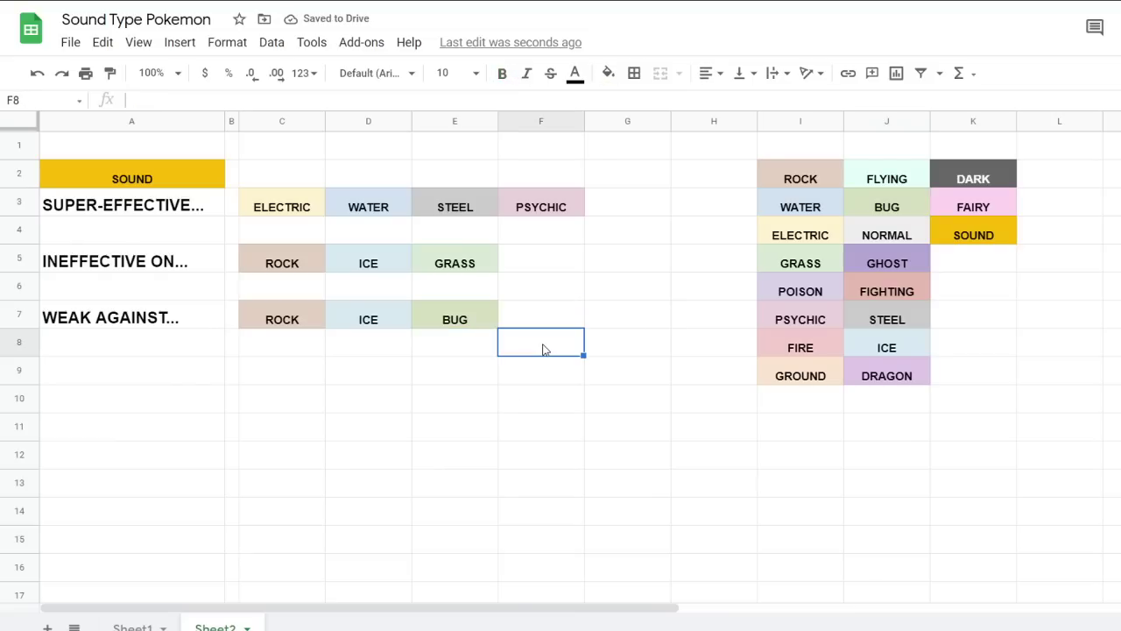
Copy the SOUND type cell from the type list into F5, next to GRASS in the "INEFFECTIVE ON..." row
left_click(980, 230)
key("ctrl+c")
left_click(554, 267)
key("ctrl+v")
left_click(537, 406)
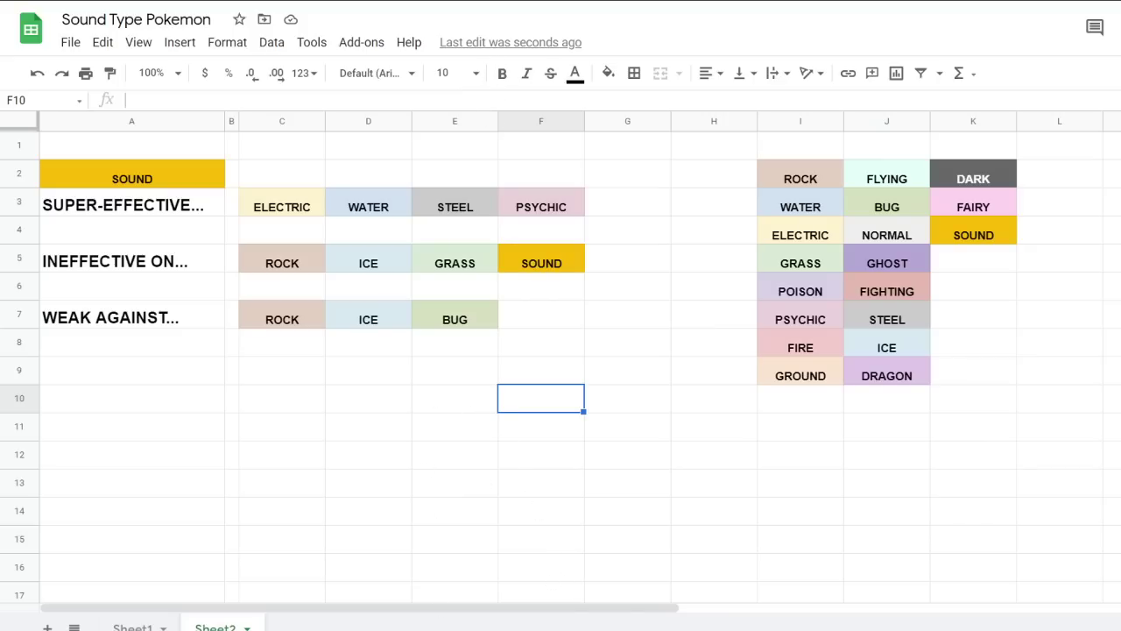
Paste the copied table of sound-based moves into the sheet starting at L3, beside the type list
left_click(1045, 214)
key("ctrl+v")
scroll(1043, 243, "down", 1)
scroll(1062, 235, "up", 1)
key("ctrl+z")
left_click(1110, 208)
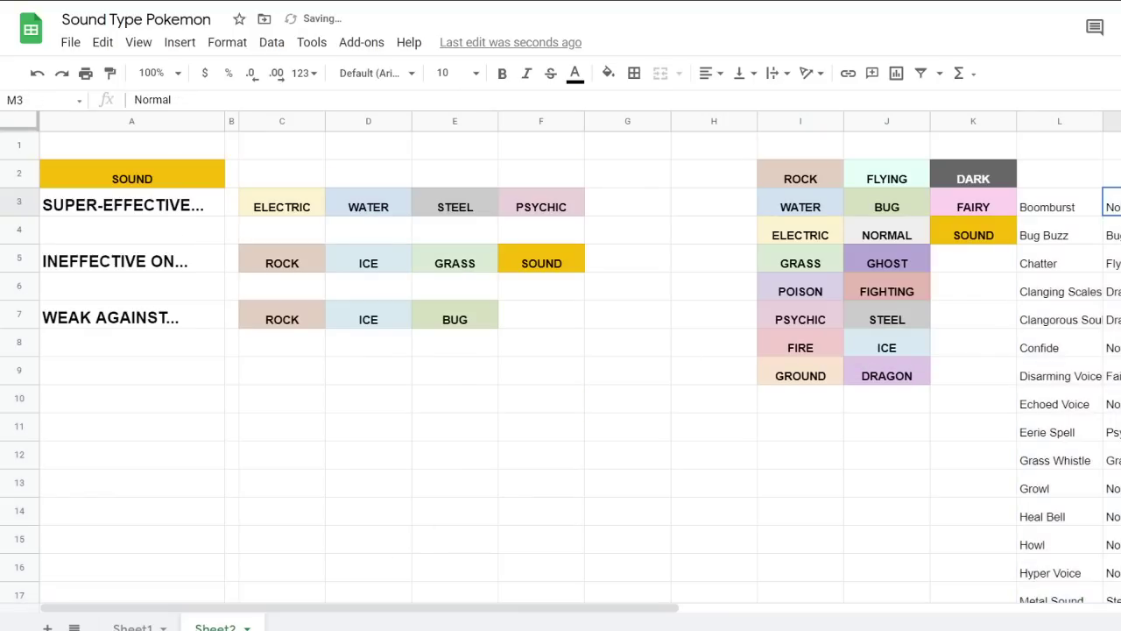
scroll(1099, 211, "down", 2)
scroll(1099, 210, "up", 2)
scroll(1094, 212, "down", 1)
scroll(1095, 212, "up", 1)
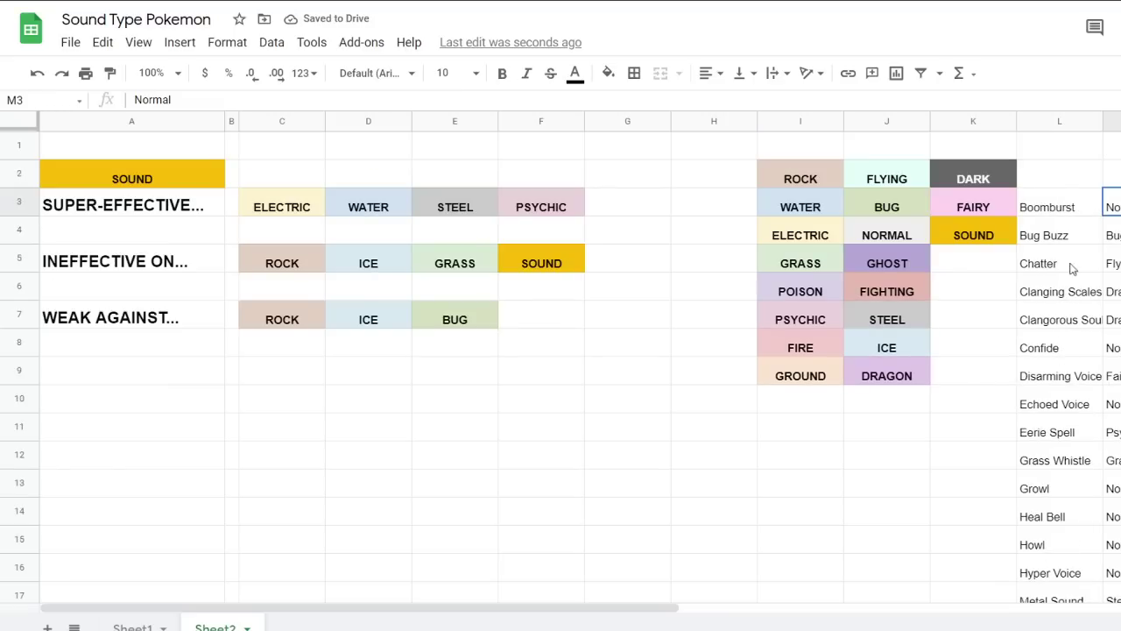
Clear M2:T31, the type, category and checkmark columns of the pasted moves table, leaving the move names
left_click(645, 601)
left_click_drag(645, 608, 838, 606)
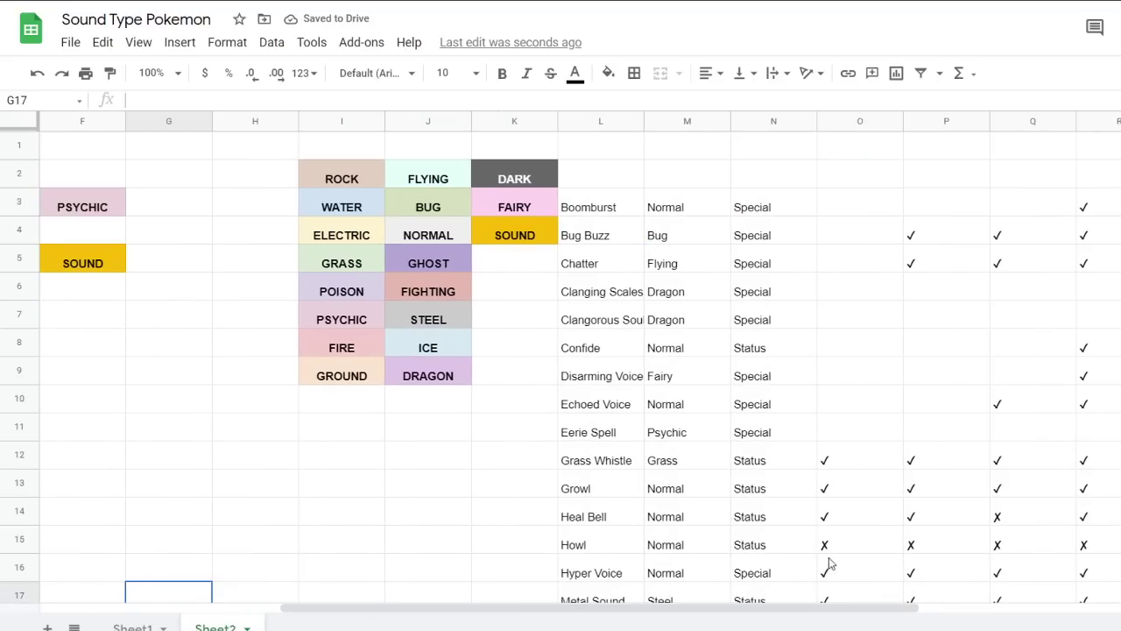
left_click_drag(768, 606, 899, 608)
left_click(1099, 179)
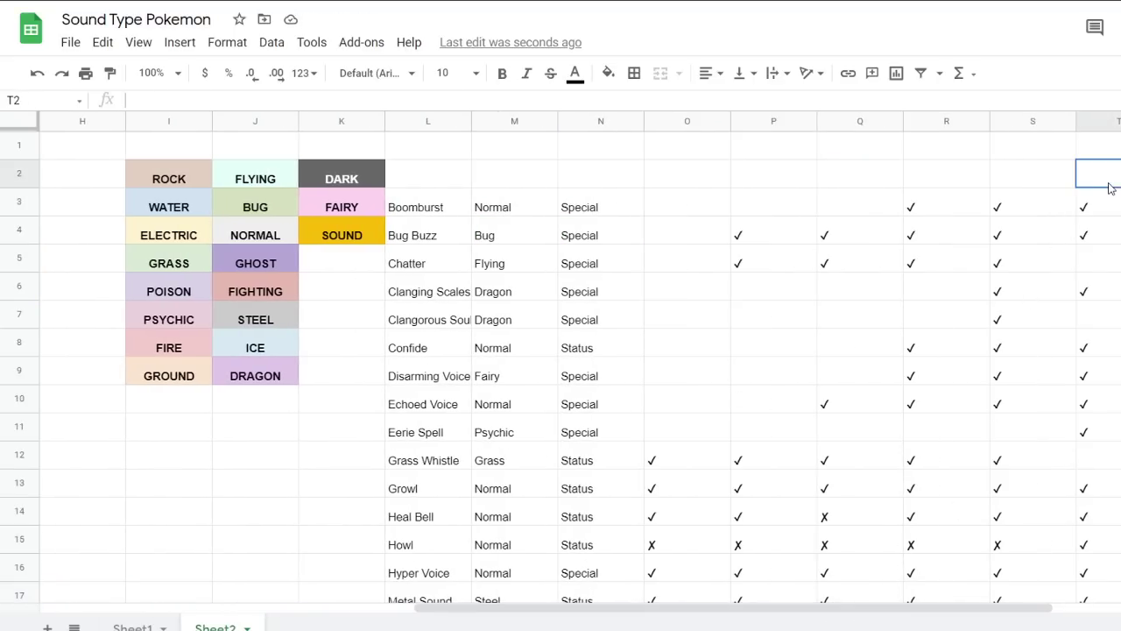
scroll(508, 347, "down", 7)
left_click(493, 380, "shift")
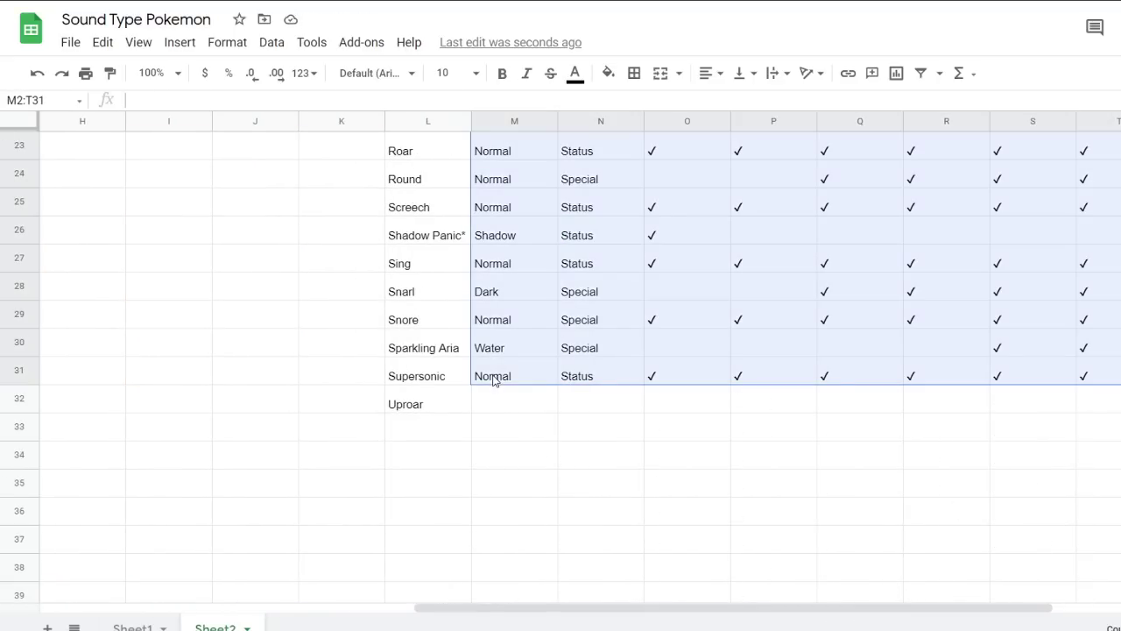
key("Delete")
scroll(510, 380, "up", 7)
Move the list of move names, Boomburst to Uproar, from L3:L32 to column H starting at H3
left_click(418, 210)
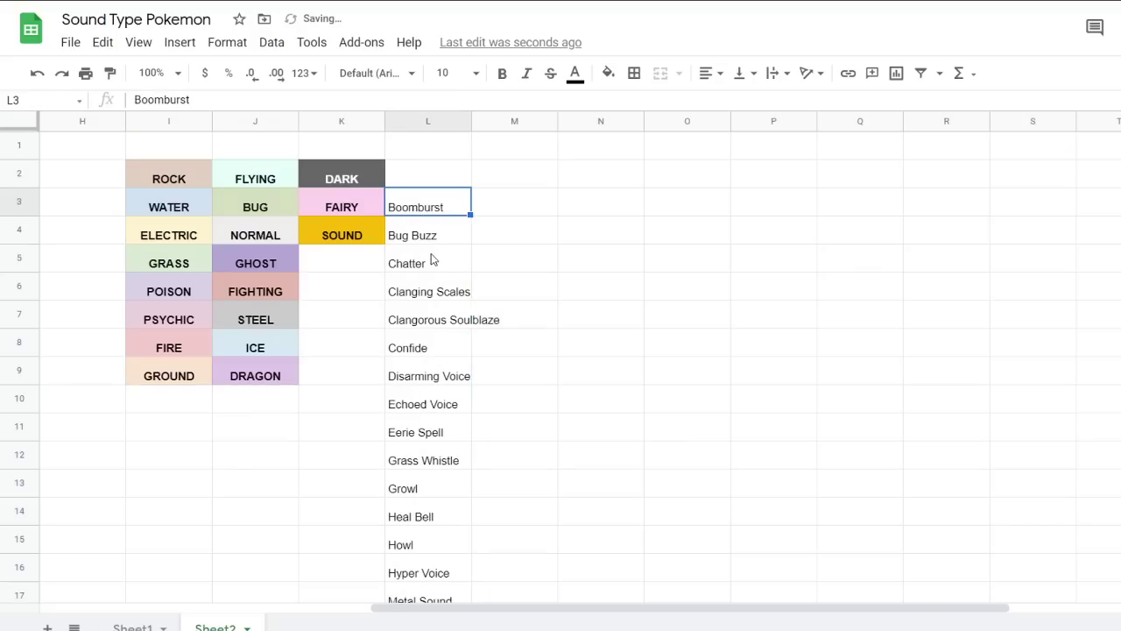
scroll(430, 292, "down", 7)
left_click(415, 401, "shift")
key("ctrl+c")
left_click_drag(521, 607, 185, 604)
scroll(403, 390, "up", 7)
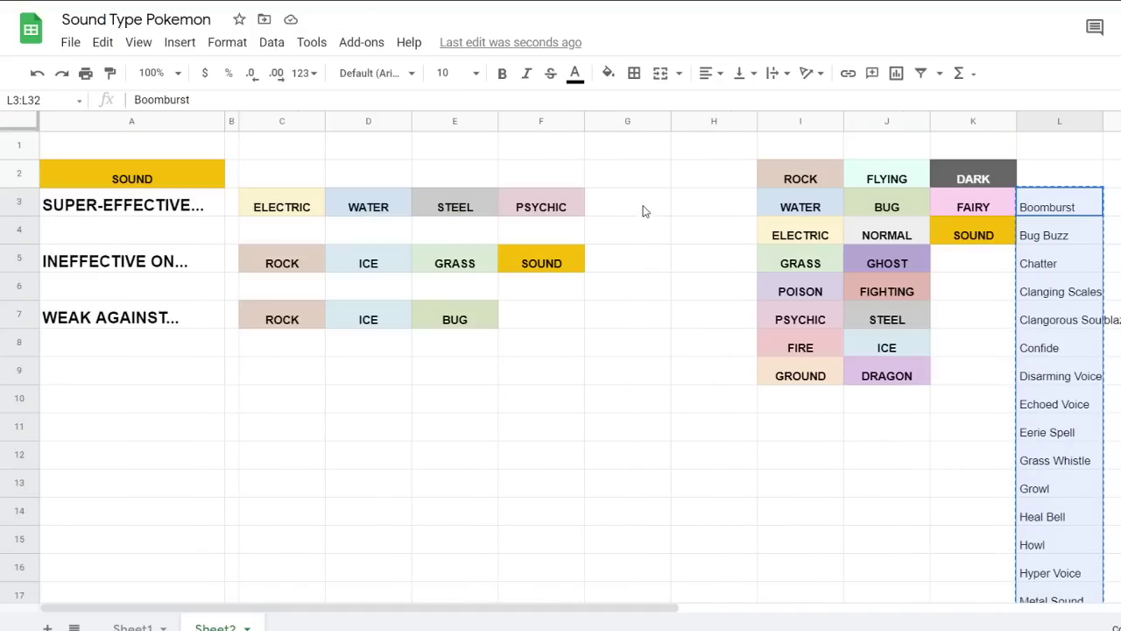
left_click(685, 207)
key("ctrl+v")
left_click(587, 292)
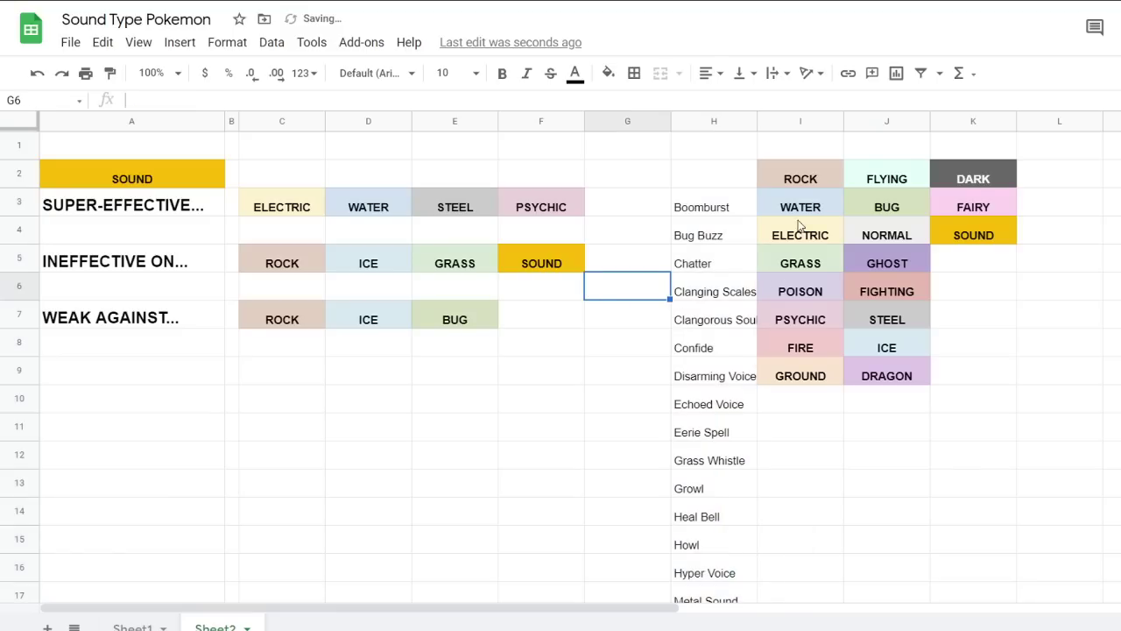
Move the colour-coded type list from I2:K9 to C10, below the SOUND matchup rows
left_click(797, 178)
left_click(952, 380, "shift")
key("ctrl+c")
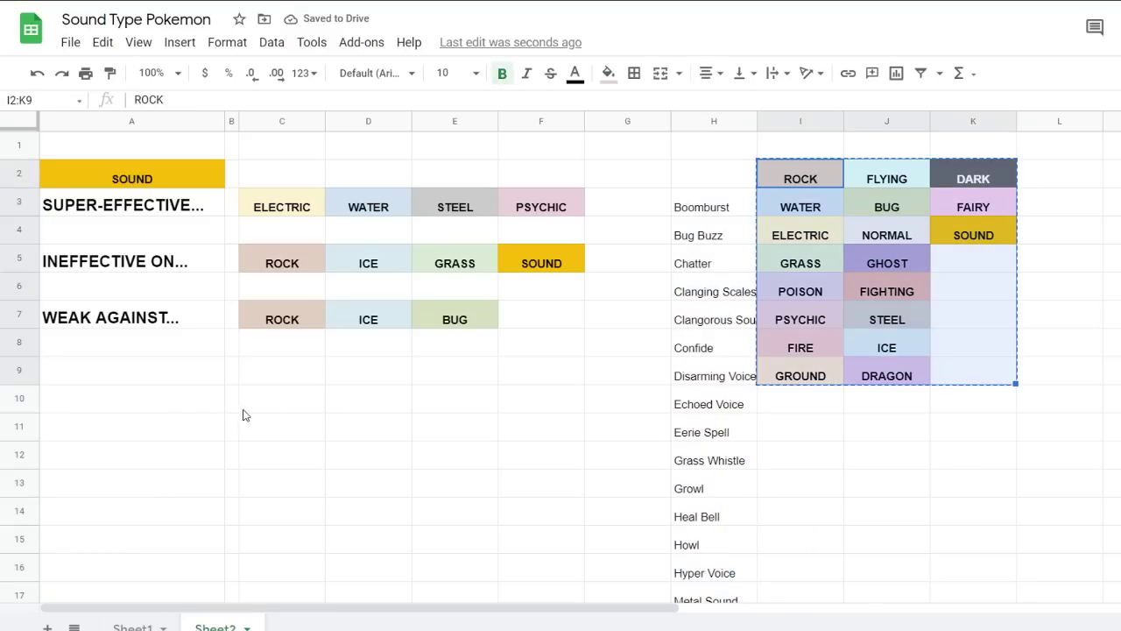
left_click(245, 409)
key("ctrl+v")
left_click(866, 453)
Set the font size of the move names in H2:H32 to 14
left_click(713, 444)
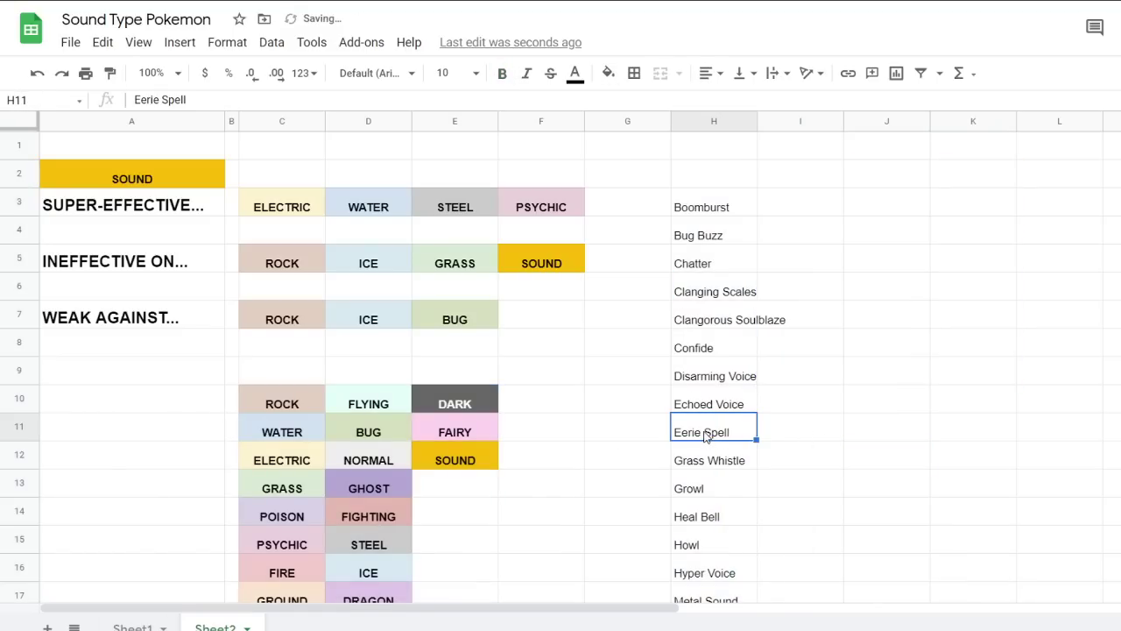
left_click(711, 179)
scroll(713, 236, "down", 3)
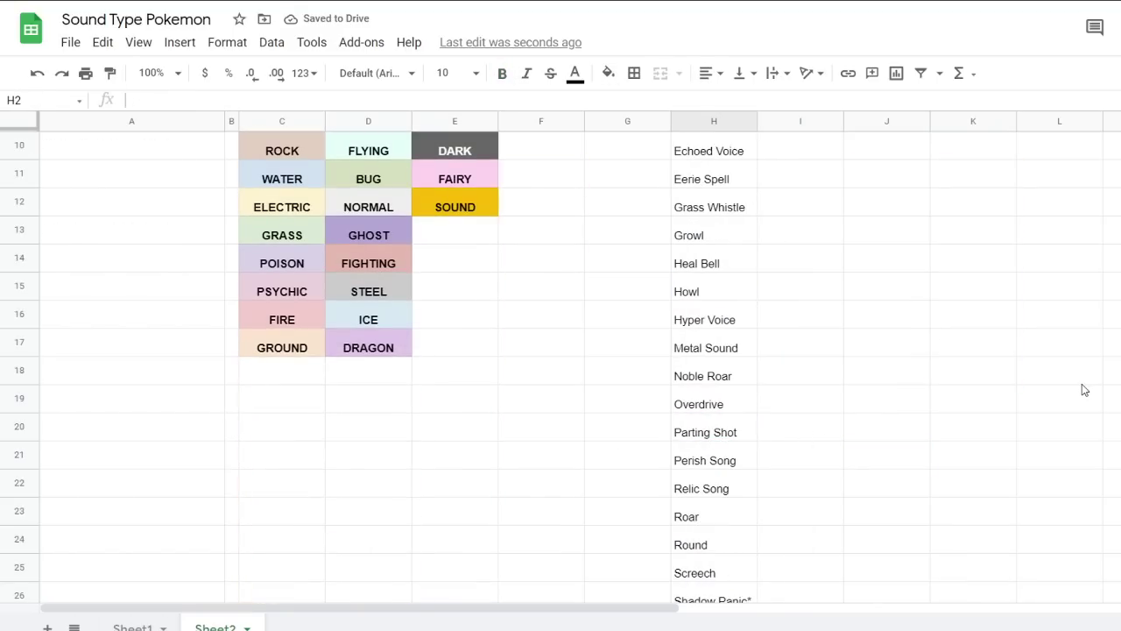
scroll(1060, 394, "down", 4)
left_click(701, 438, "shift")
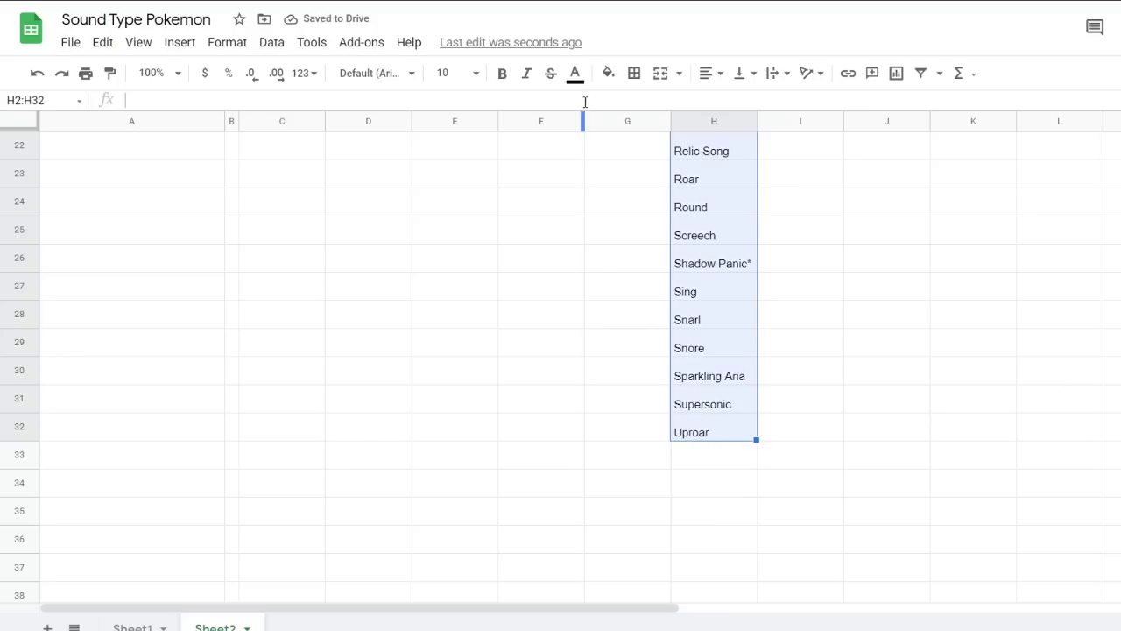
left_click(467, 80)
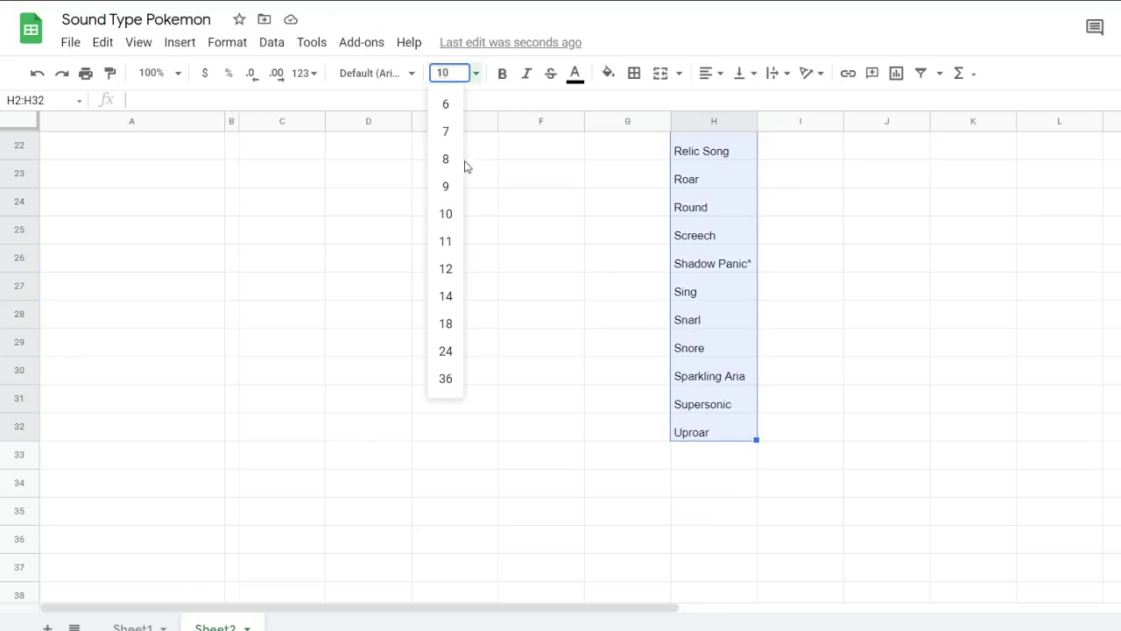
left_click(446, 296)
scroll(856, 315, "up", 7)
scroll(856, 328, "down", 1)
scroll(914, 393, "up", 1)
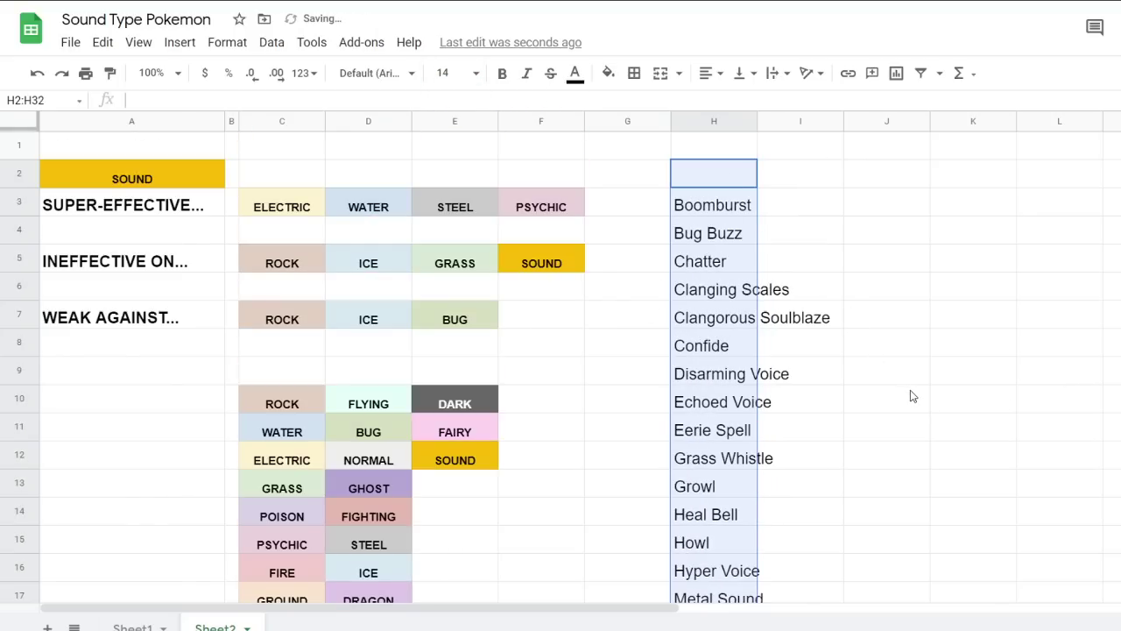
Widen column H so the longest move name, Clangorous Soulblaze, fits inside it
left_click(914, 393)
left_click(757, 122)
left_click_drag(757, 124, 841, 124)
left_click(961, 267)
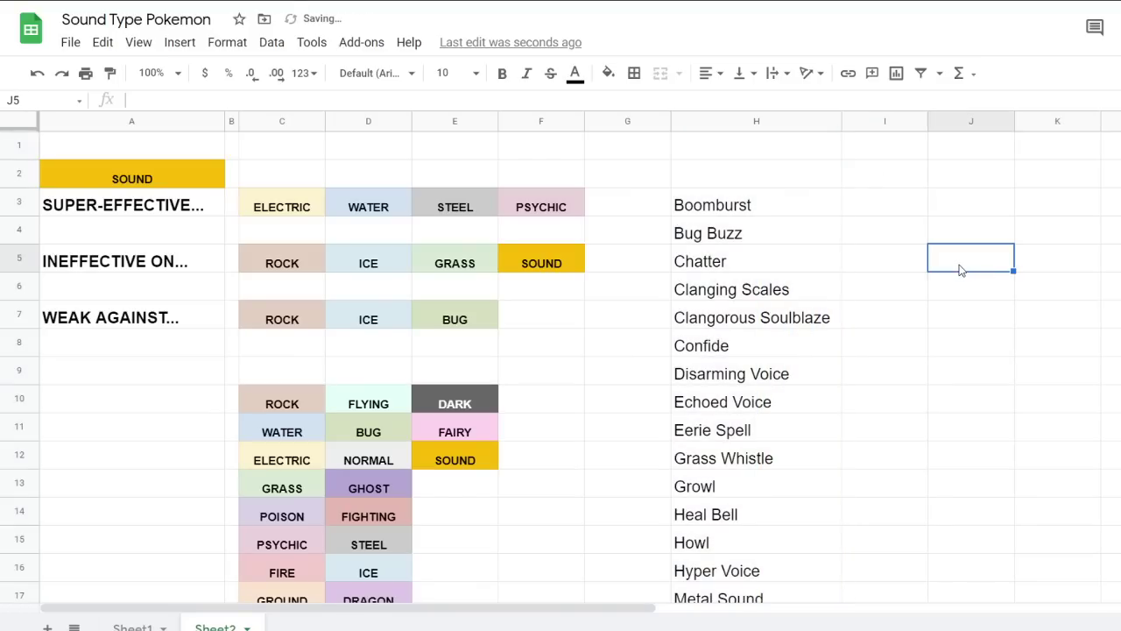
Move the move names from Growl to Uproar, H13:H32, into column I starting at I3
left_click(768, 322)
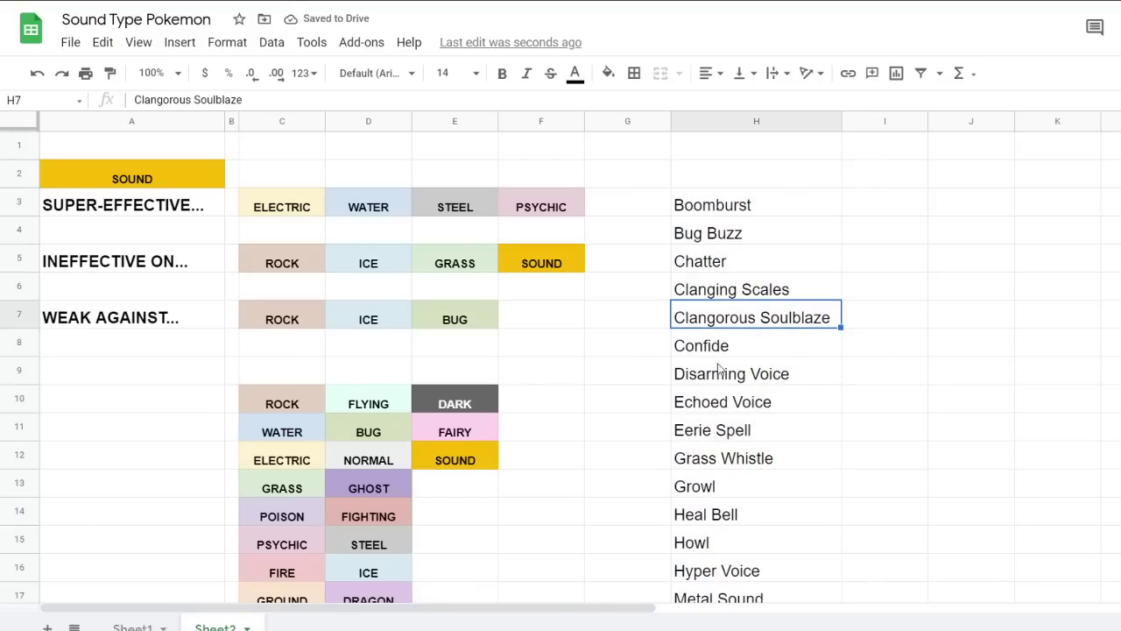
left_click(706, 467)
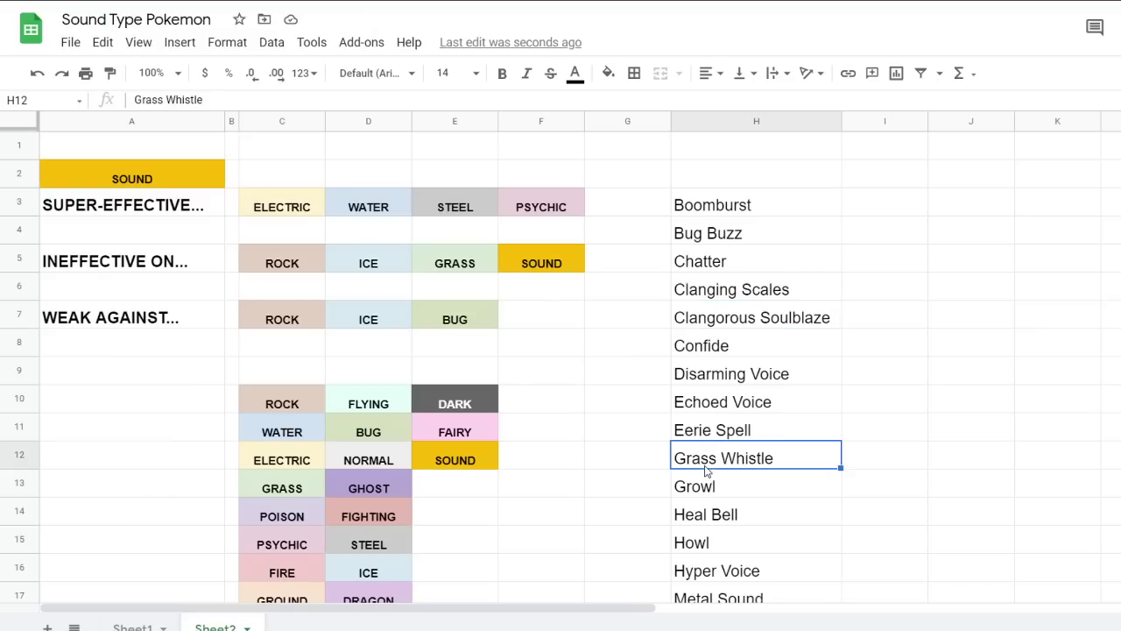
left_click(708, 490)
scroll(710, 493, "down", 7)
left_click(703, 405, "shift")
scroll(800, 396, "up", 7)
left_click(891, 215)
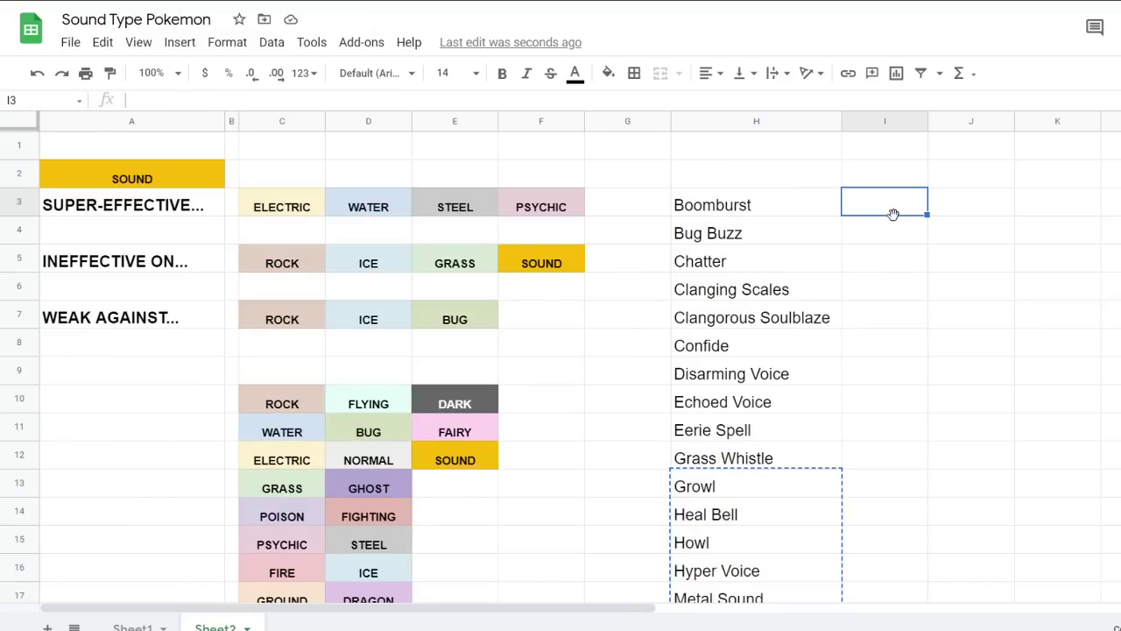
key("ctrl+v")
Move the move names from Roar to Uproar, I13:I22, into column J starting at J3
left_click(872, 484)
scroll(873, 484, "down", 3)
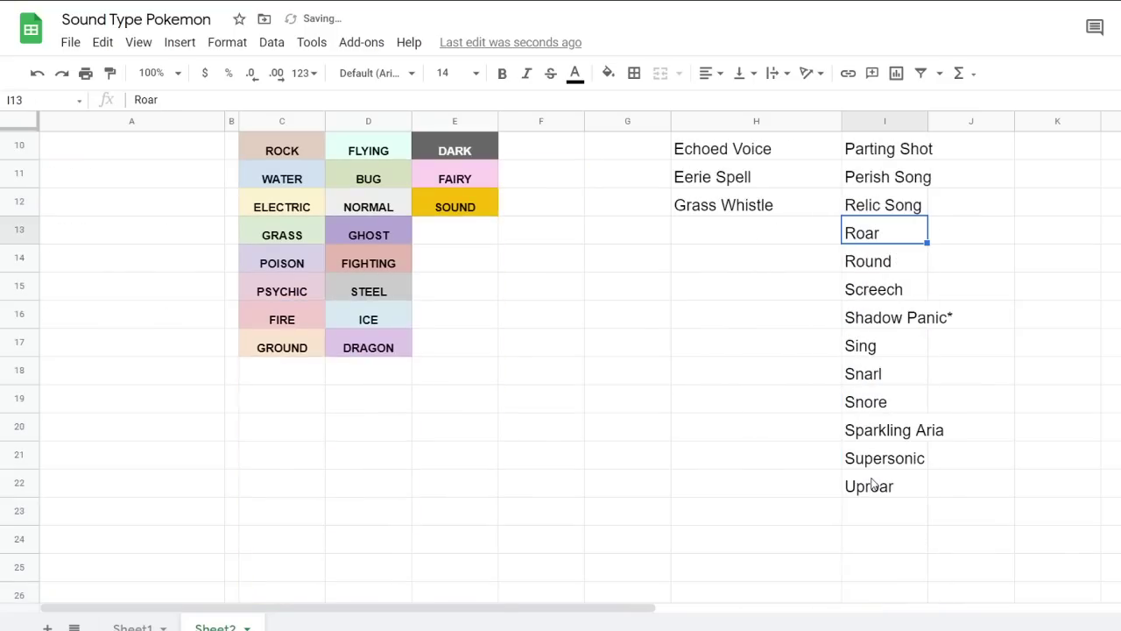
left_click(883, 491, "shift")
scroll(859, 468, "up", 3)
key("ctrl+x")
left_click(997, 208)
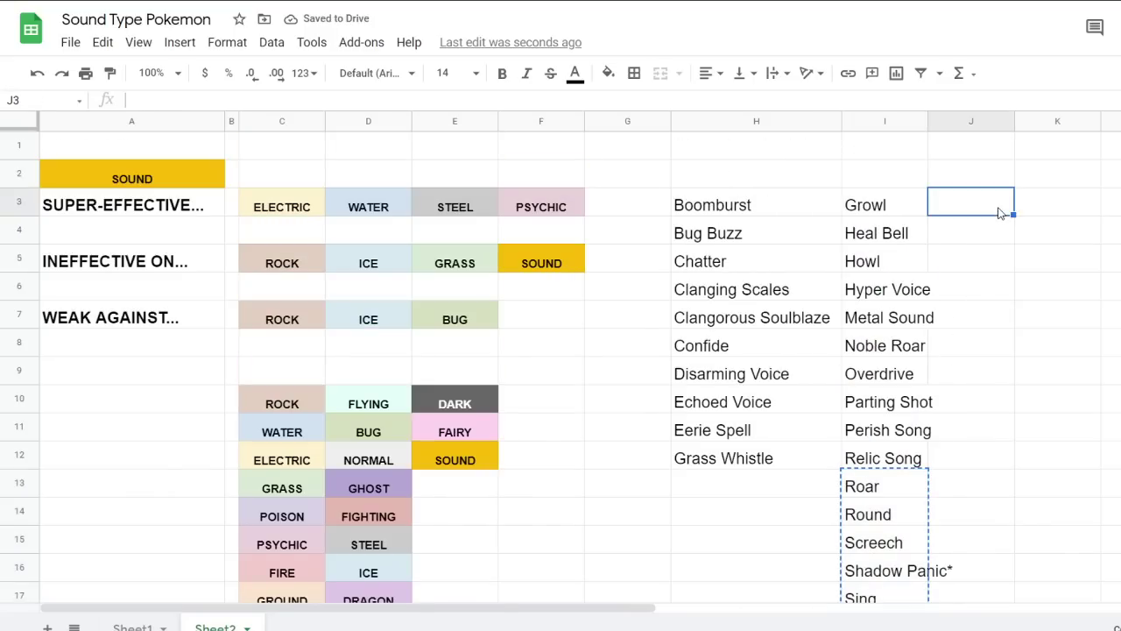
key("ctrl+v")
Widen columns I and J so their move names fit, trimming the excess width of column J
left_click_drag(928, 123, 961, 123)
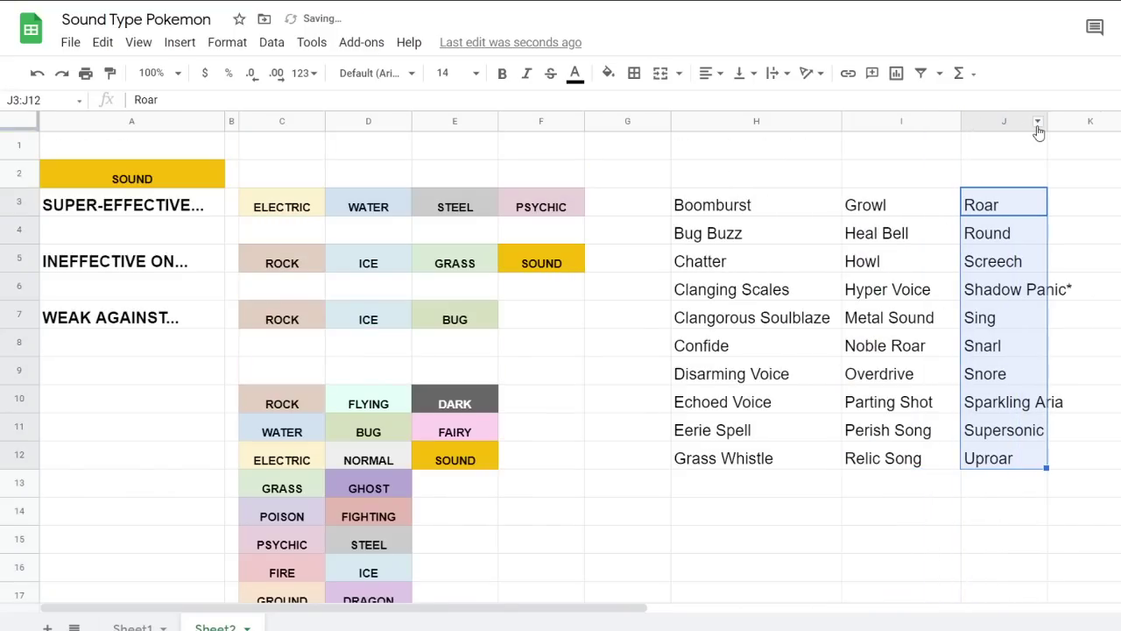
left_click_drag(1047, 124, 1108, 124)
left_click(1053, 364)
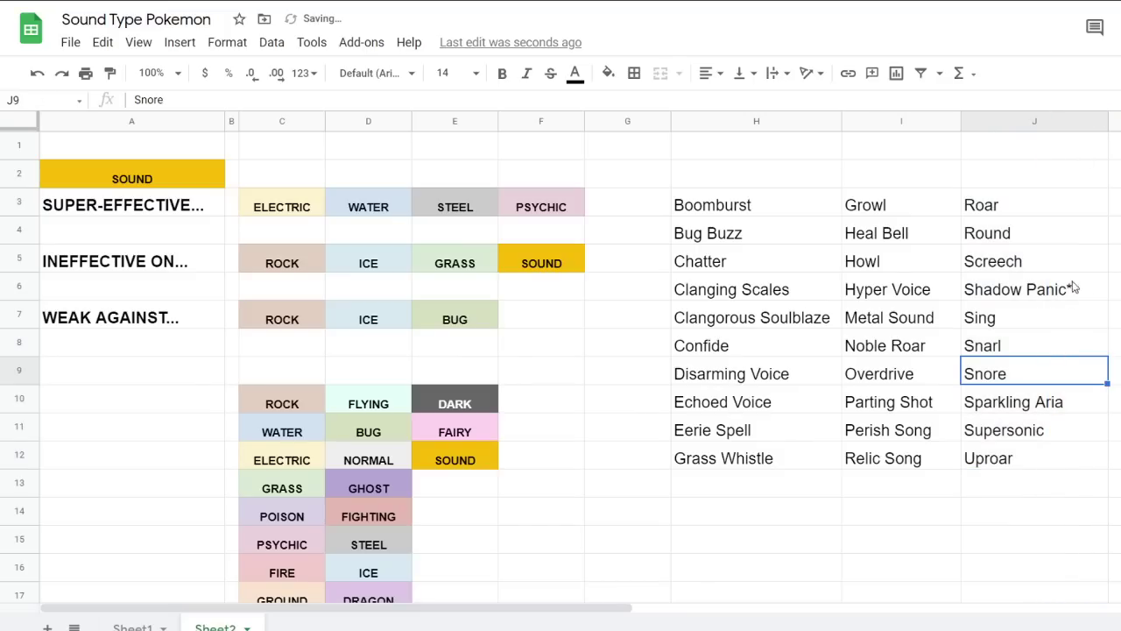
left_click(1058, 270)
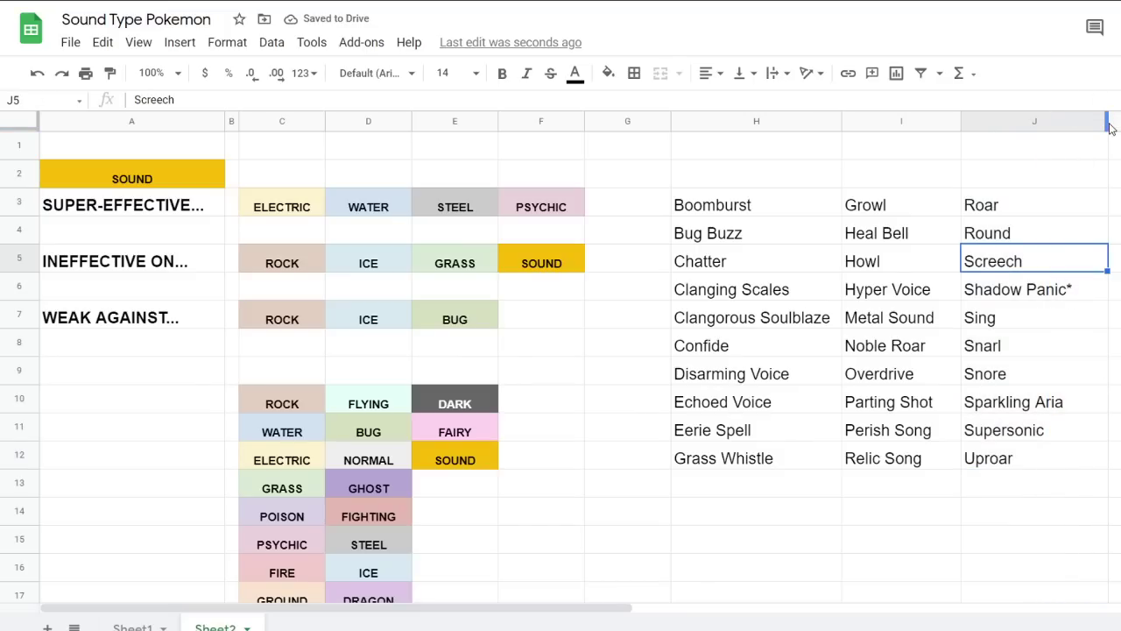
left_click_drag(1105, 121, 1094, 121)
left_click(1117, 269)
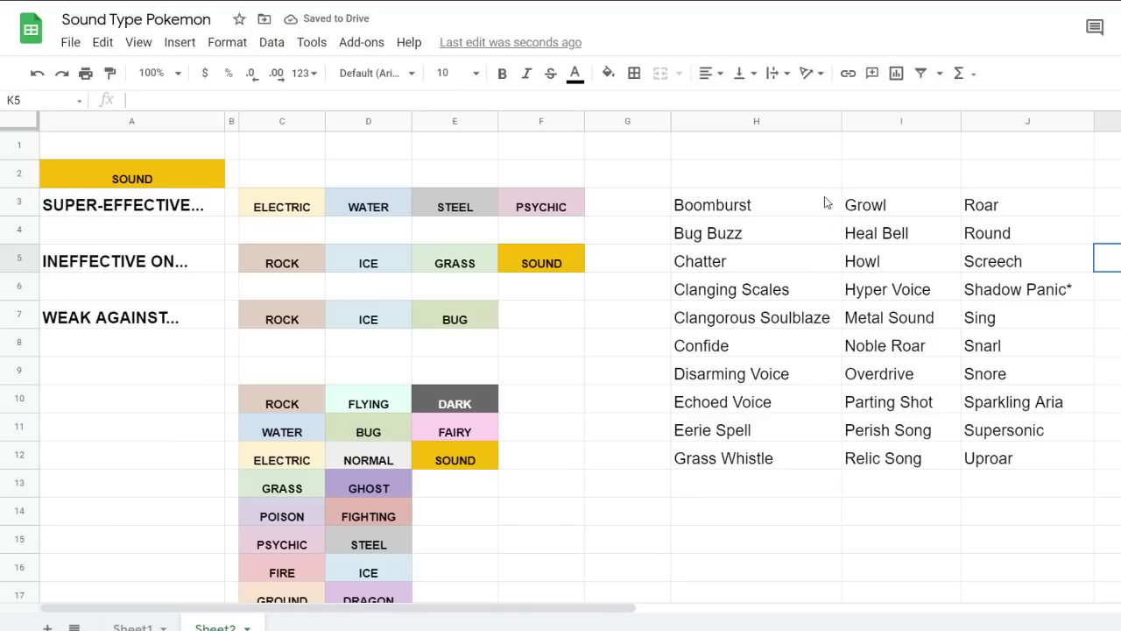
Widen columns H, I and J slightly to add spacing around the move names
left_click(737, 185)
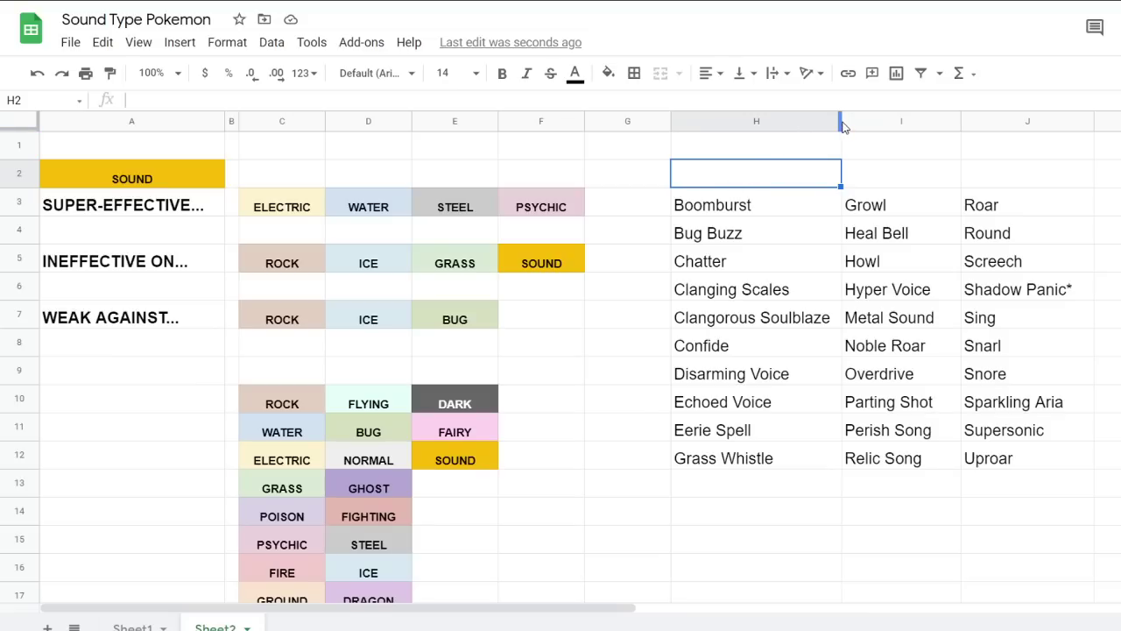
left_click_drag(841, 126, 849, 127)
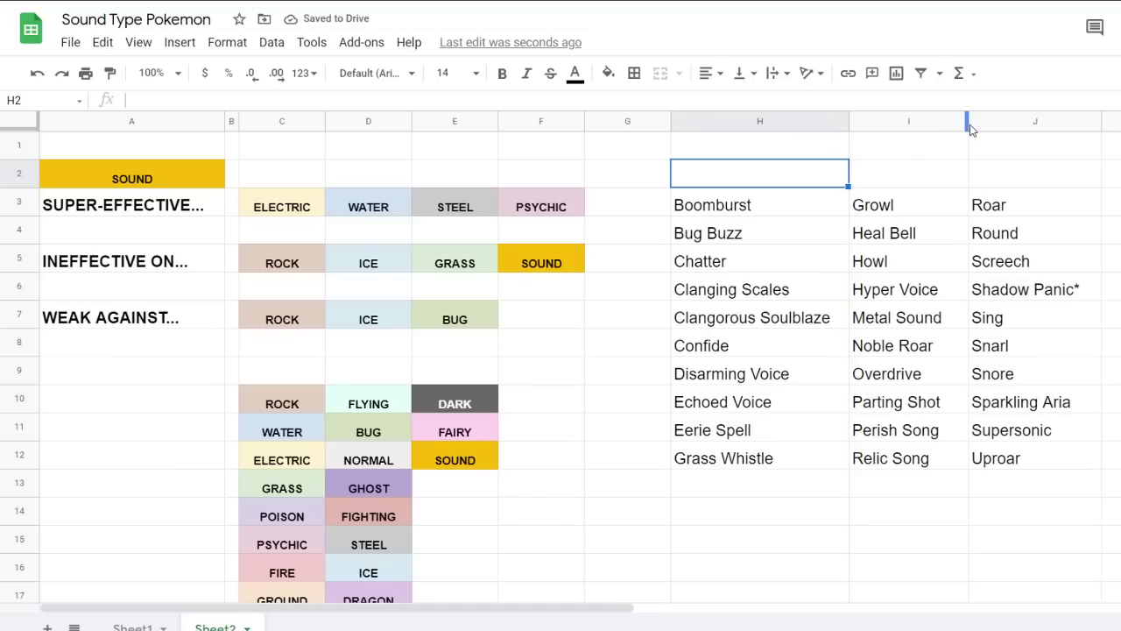
left_click_drag(969, 126, 976, 126)
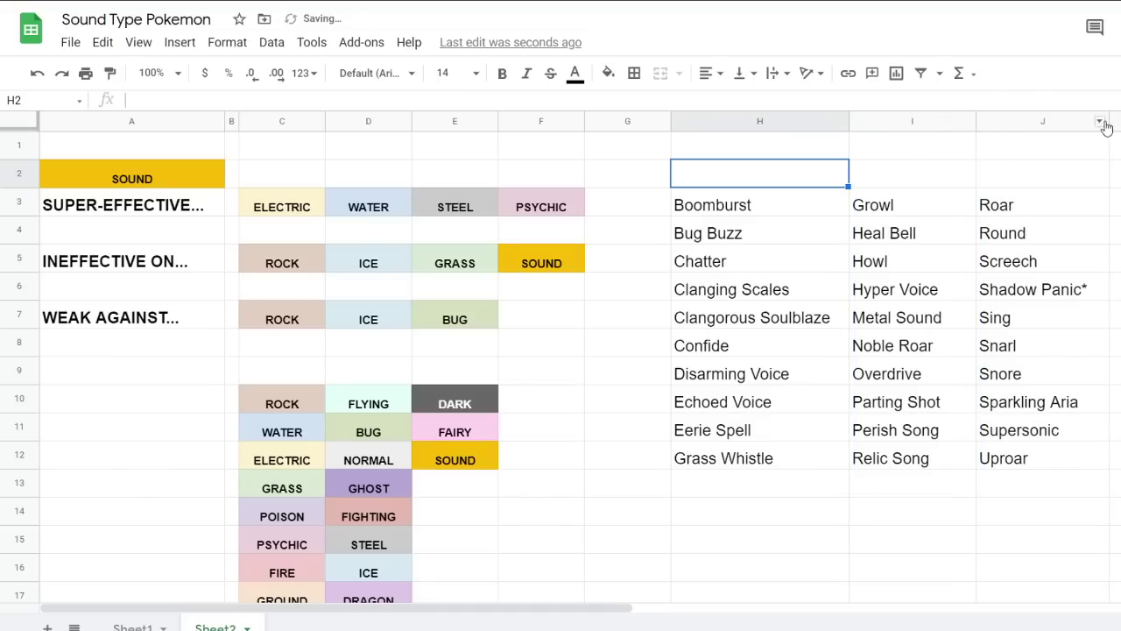
left_click_drag(1108, 122, 1114, 121)
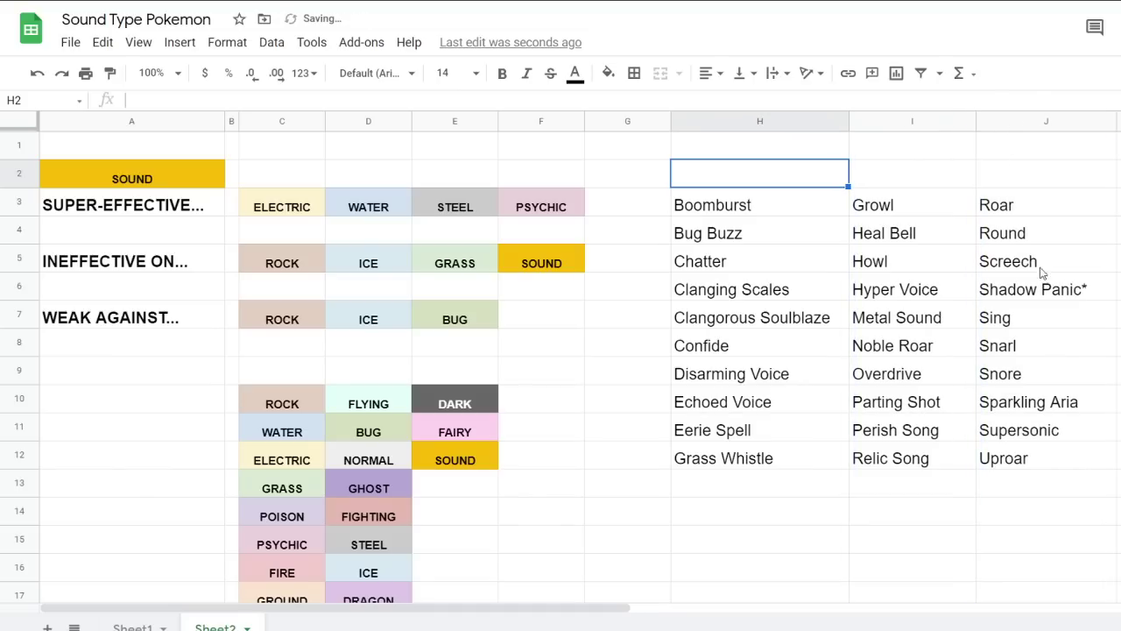
left_click(1116, 427)
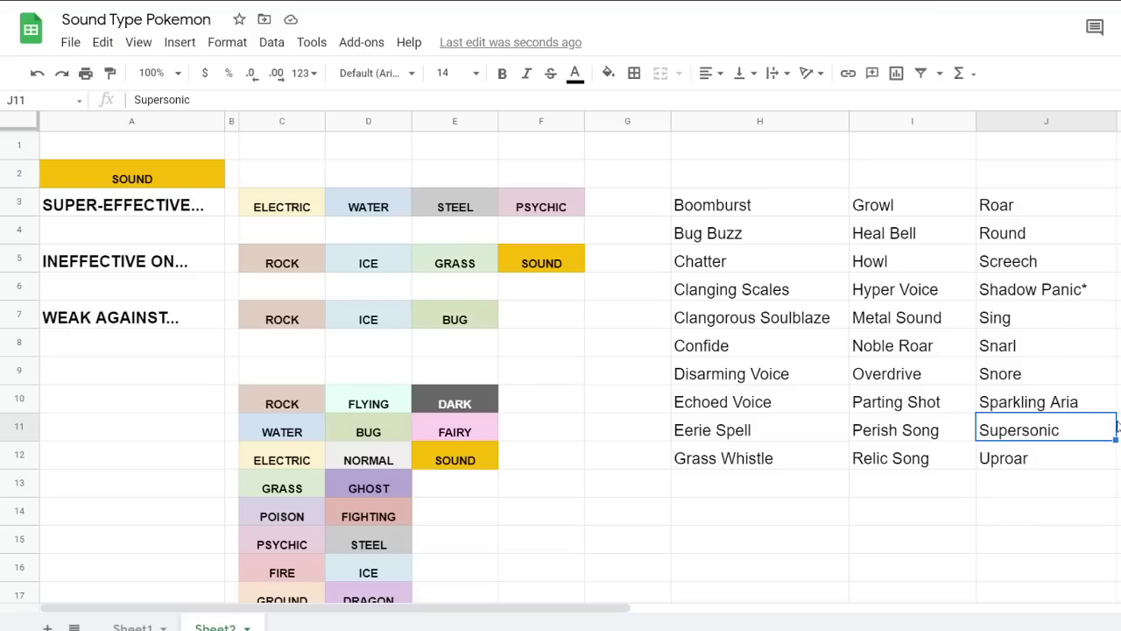
Review the sound-based move names listed in columns H to J
left_click(1033, 262)
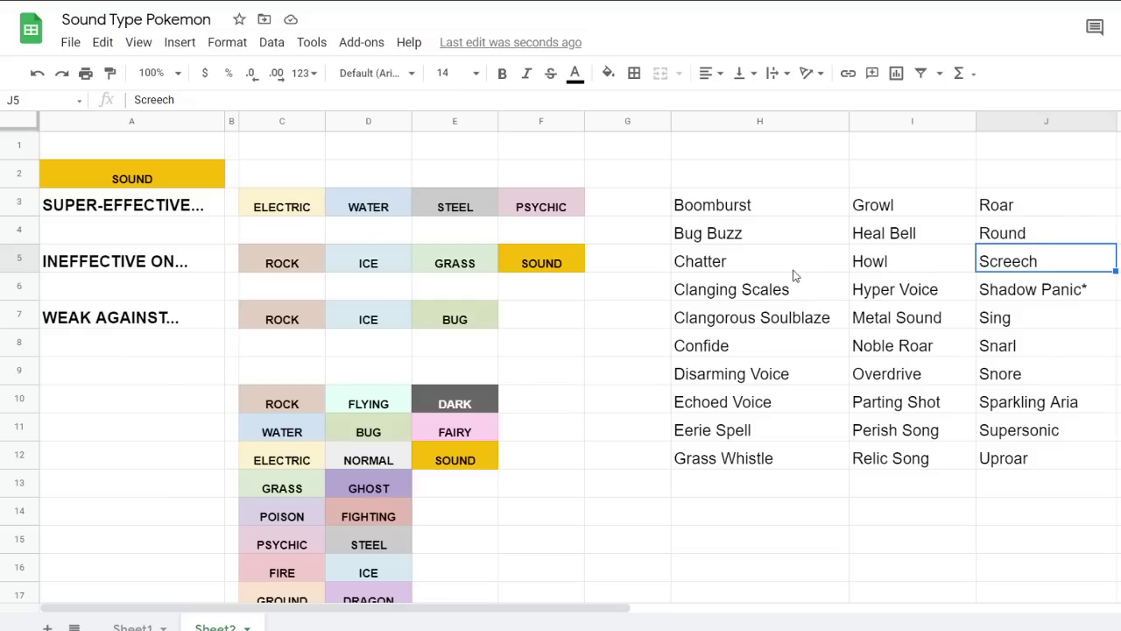
left_click(735, 407)
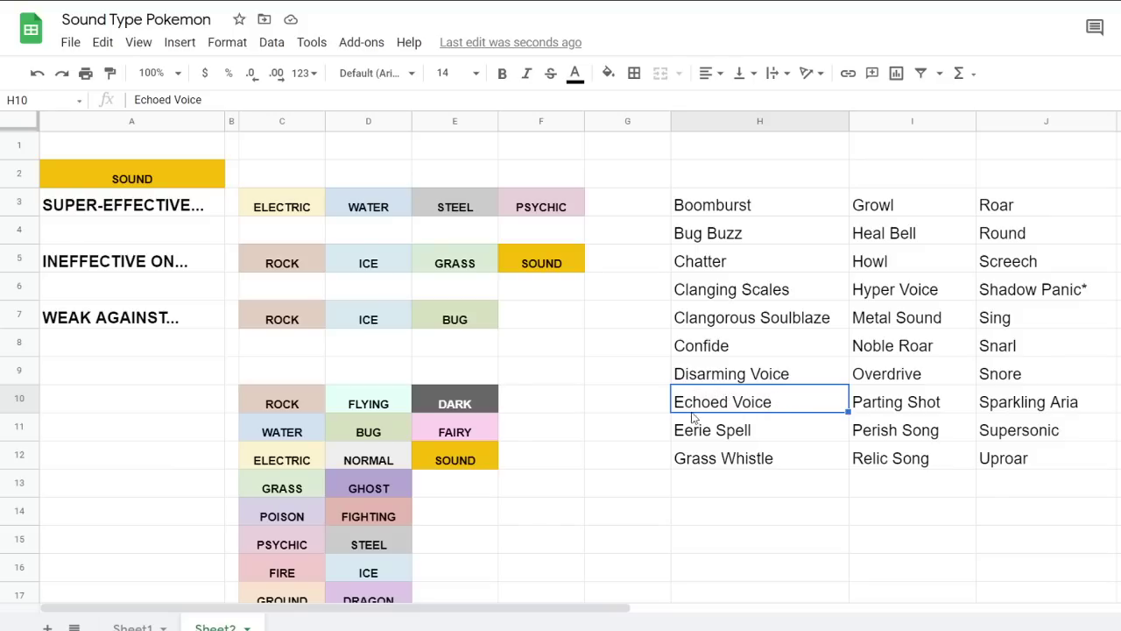
left_click(876, 457)
left_click(995, 439)
left_click(895, 454)
left_click(984, 404)
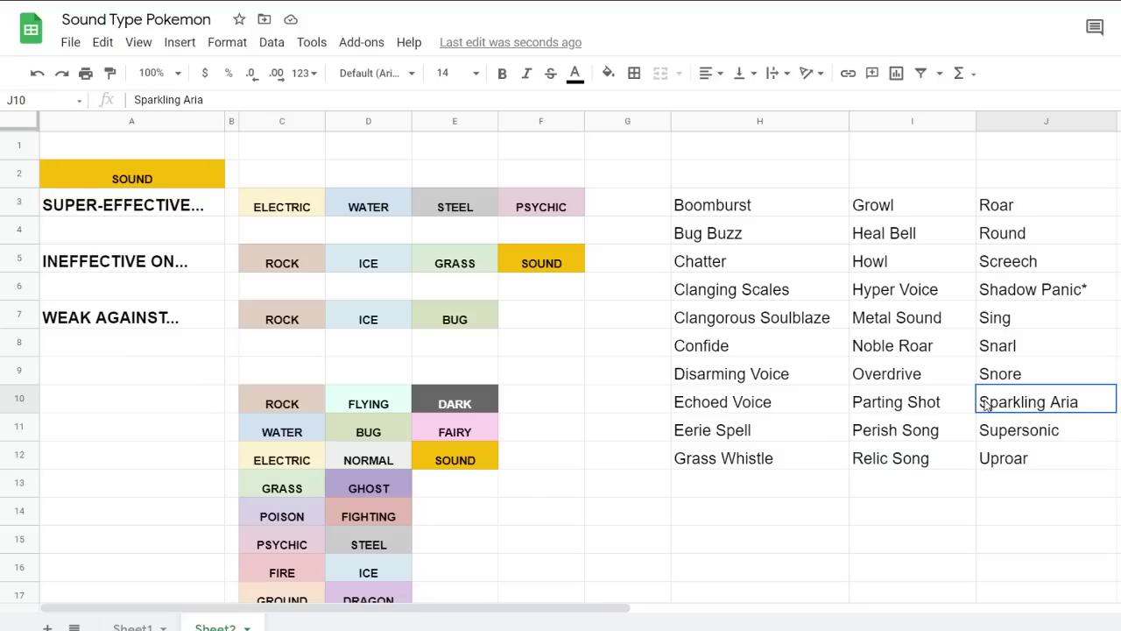
left_click(863, 401)
left_click(783, 458)
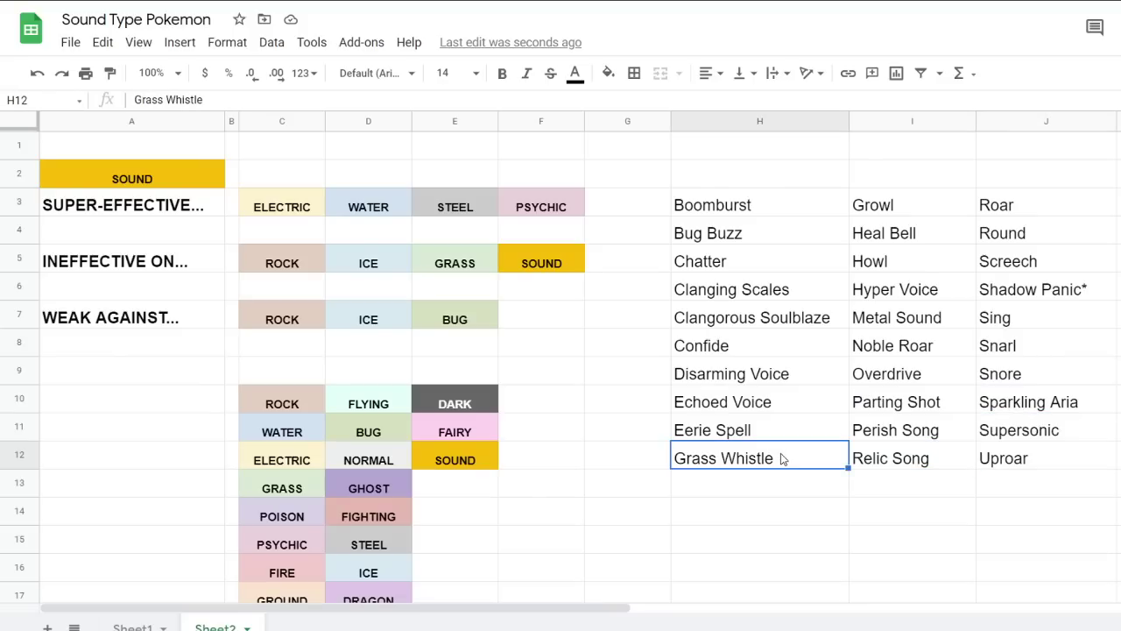
left_click(641, 434)
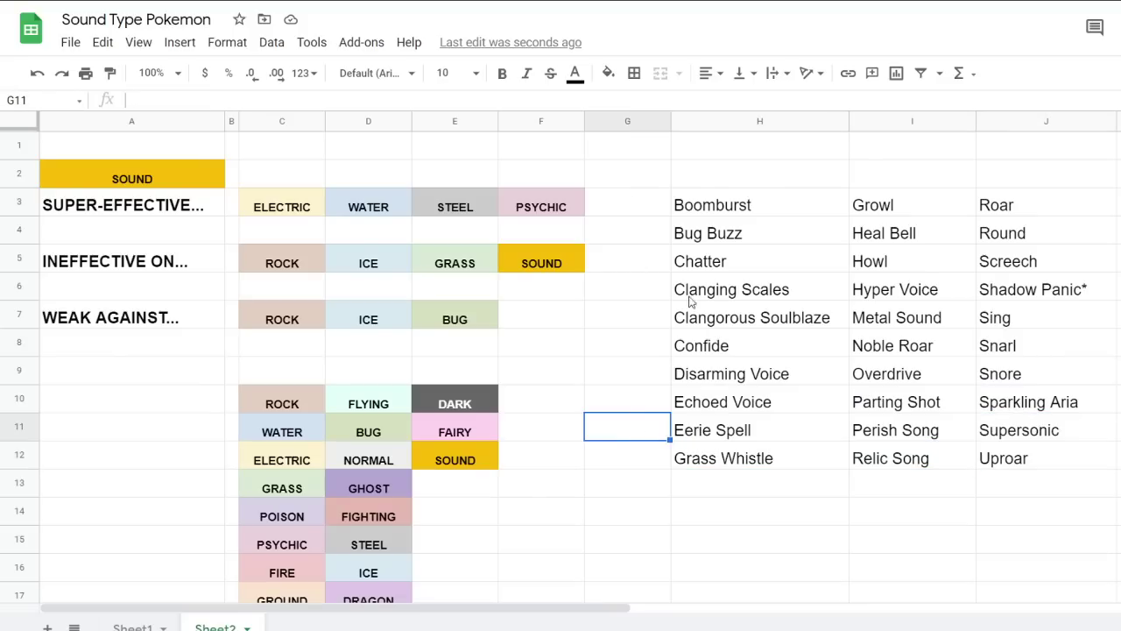
left_click(716, 210)
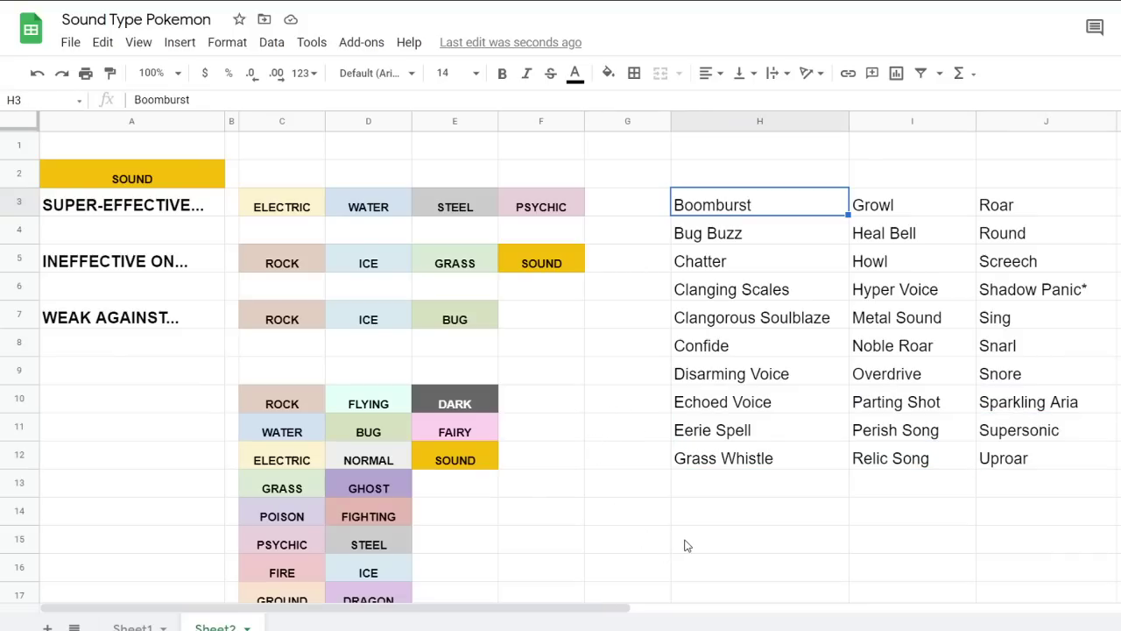
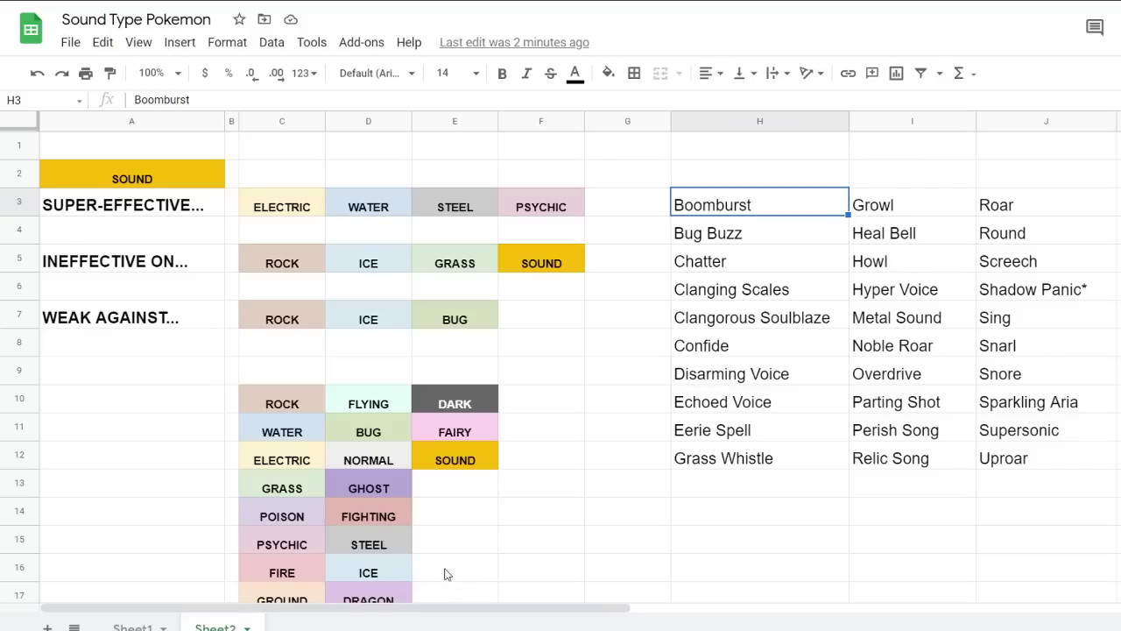
Review the types assigned to the super-effective, ineffective and weak-against rows of the SOUND type
left_click(499, 554)
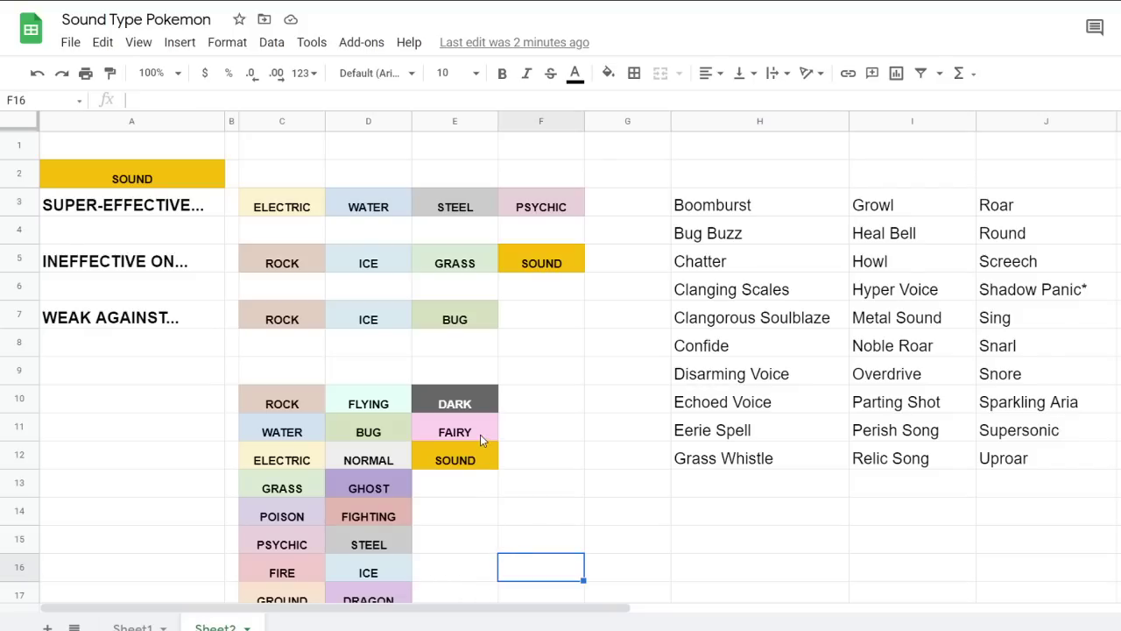
left_click(438, 370)
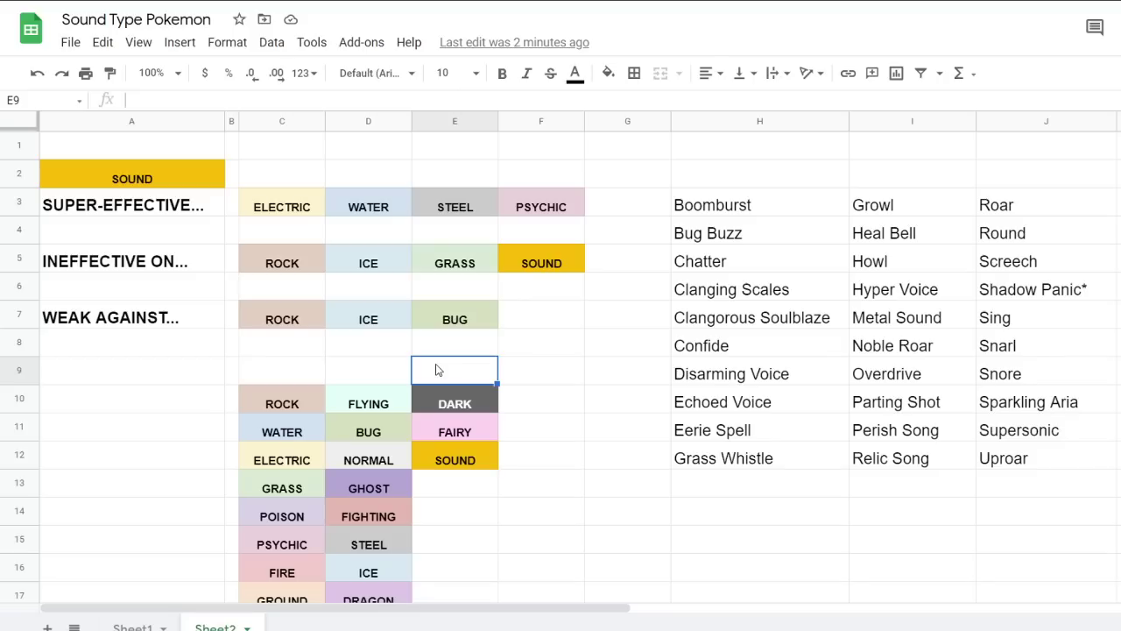
left_click(349, 266)
left_click(370, 325)
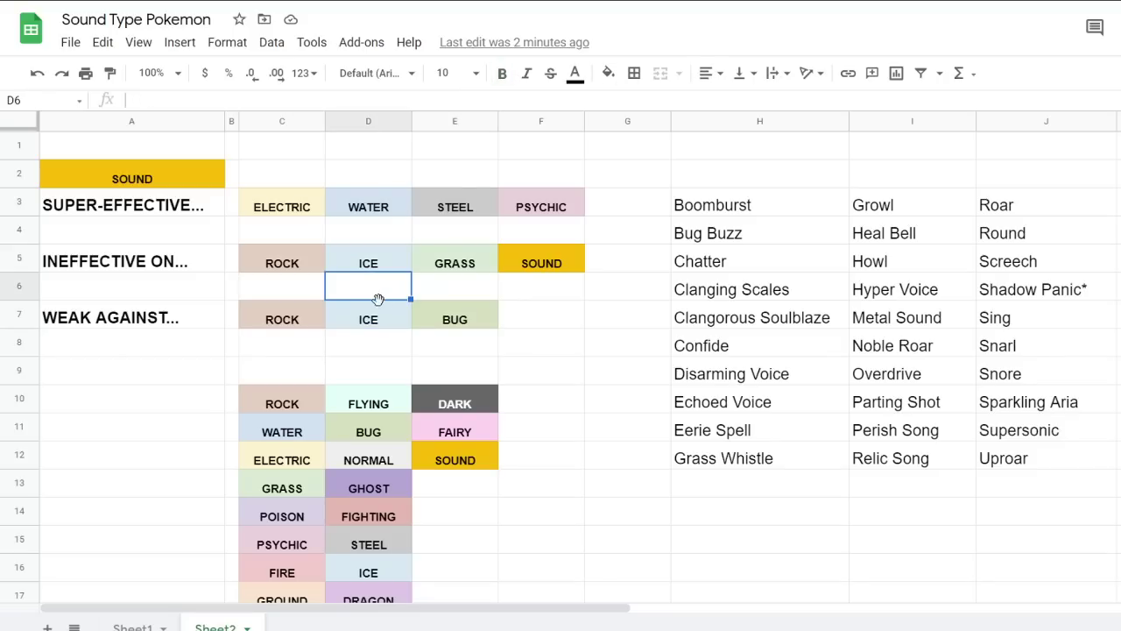
left_click(440, 351)
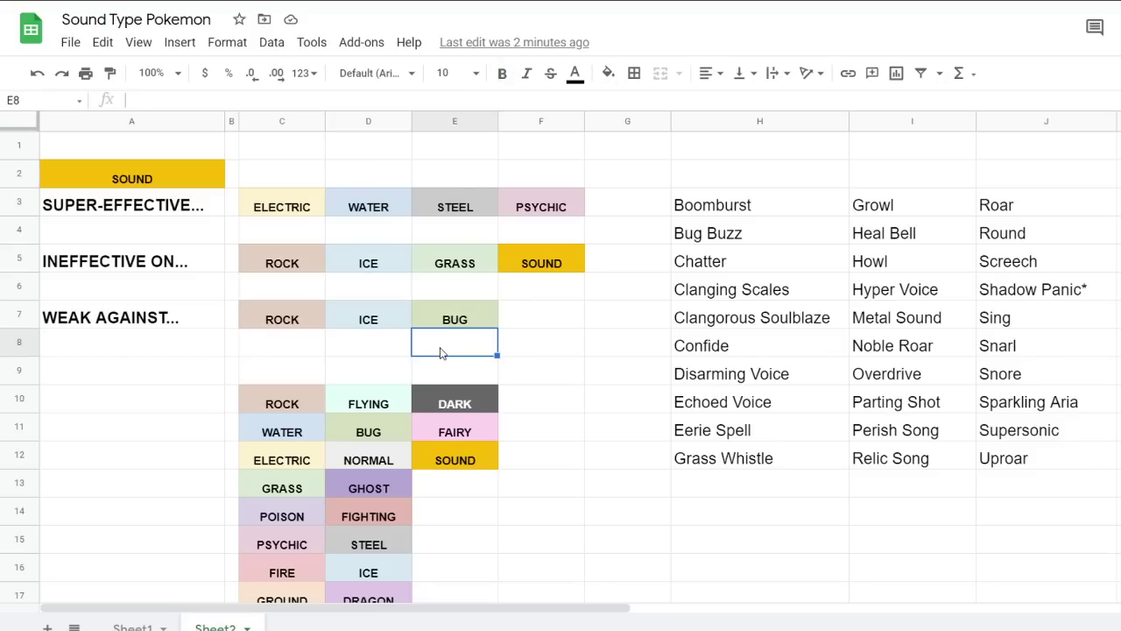
left_click(401, 354)
left_click(478, 325)
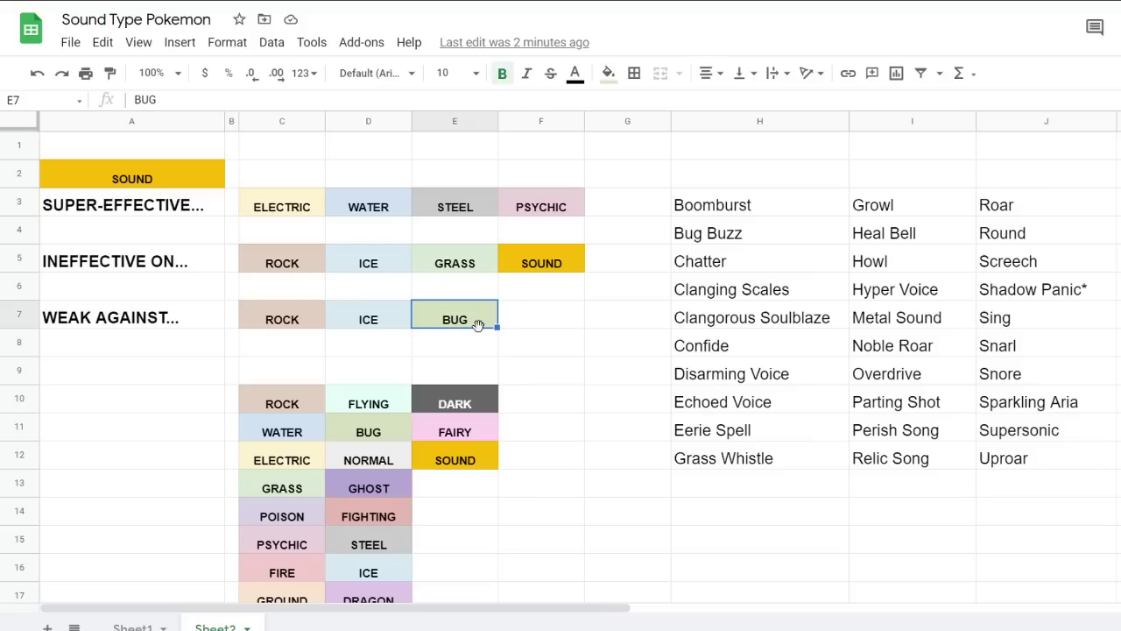
left_click(315, 315)
left_click(394, 324)
left_click(457, 321)
left_click(268, 322)
left_click(506, 329)
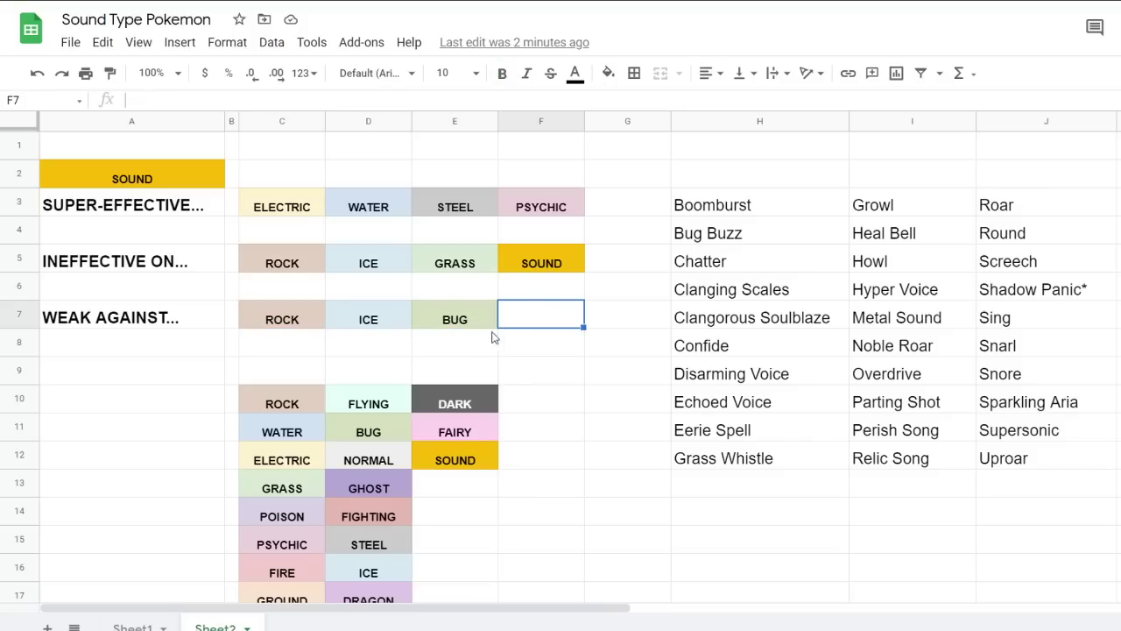
left_click(310, 207)
left_click(357, 216)
left_click(469, 217)
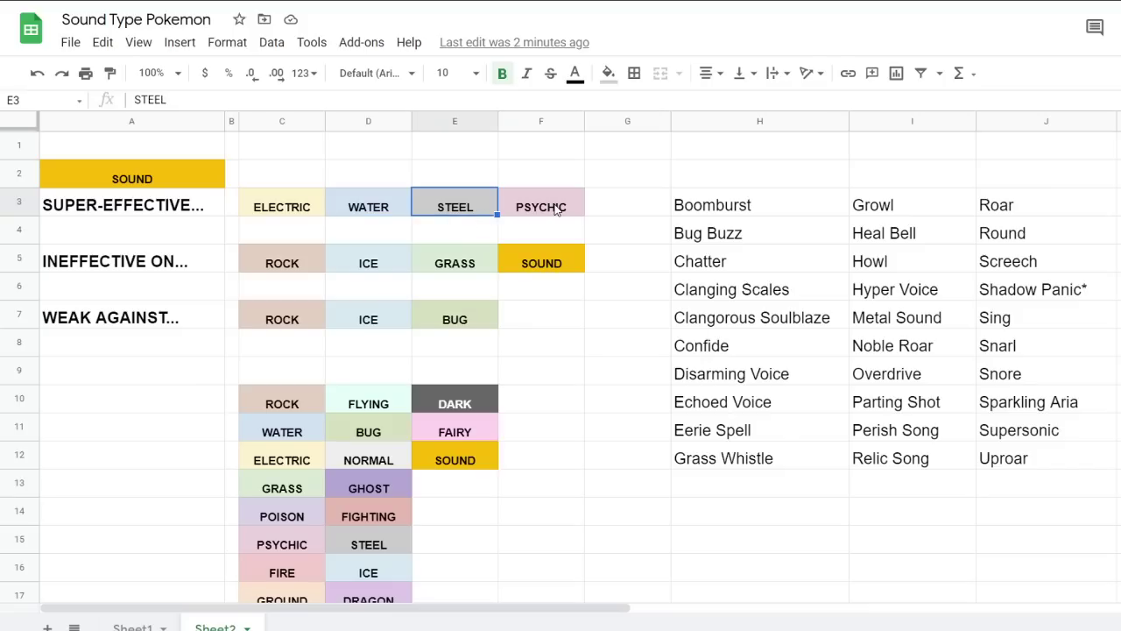
left_click(557, 210)
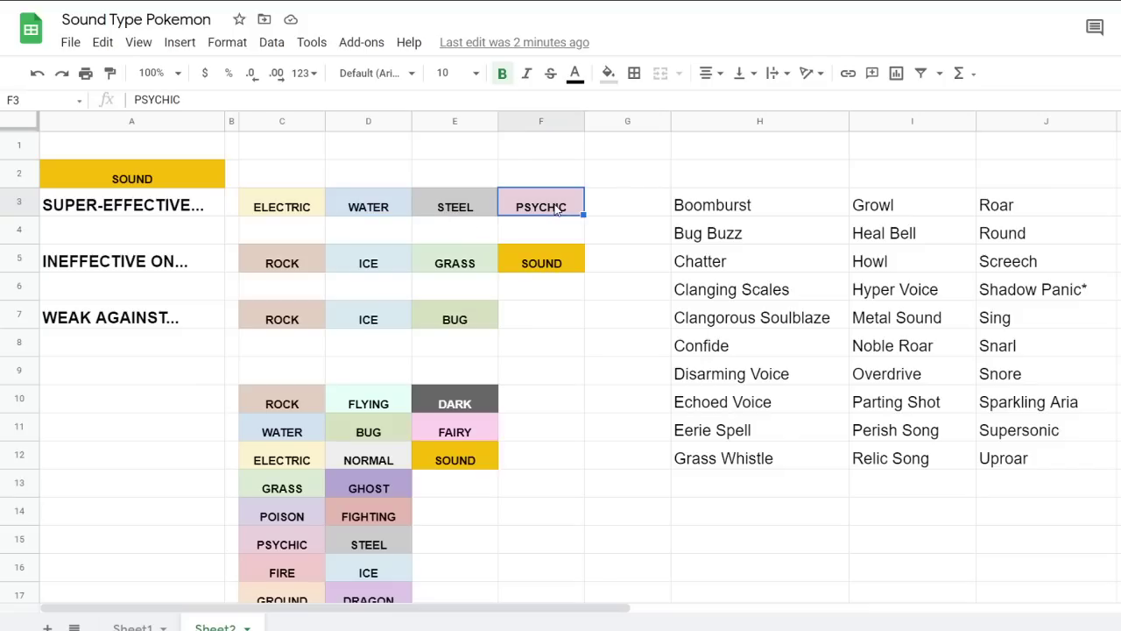
Check the full type list below the matchup rows for types to reconsider
left_click(595, 326)
scroll(573, 411, "down", 1)
scroll(572, 411, "up", 1)
scroll(573, 411, "down", 1)
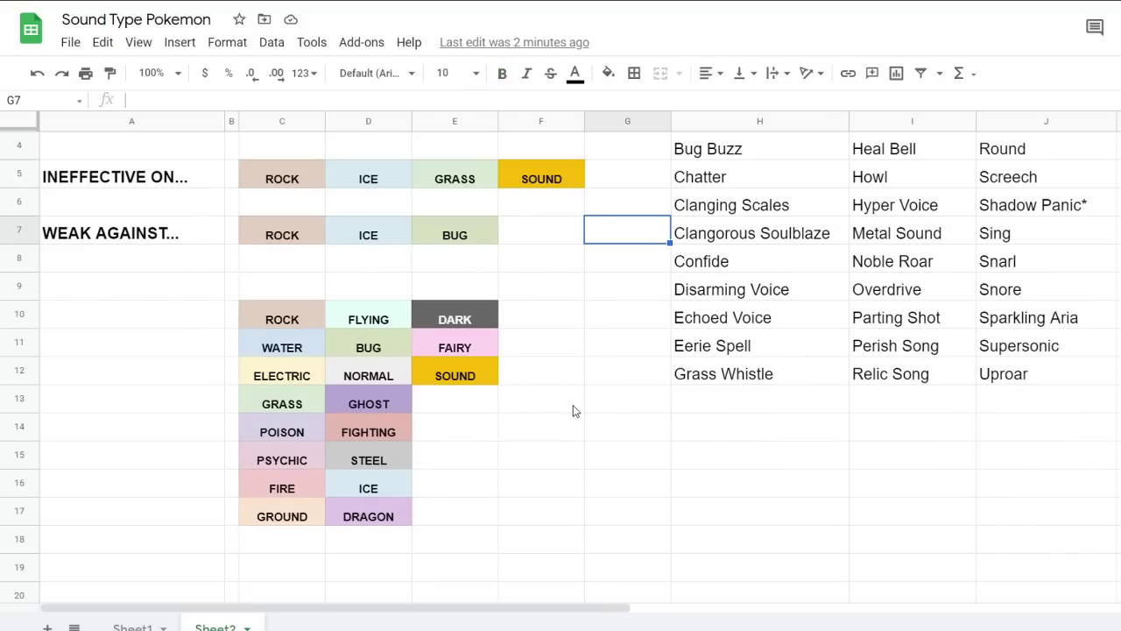
left_click(456, 324)
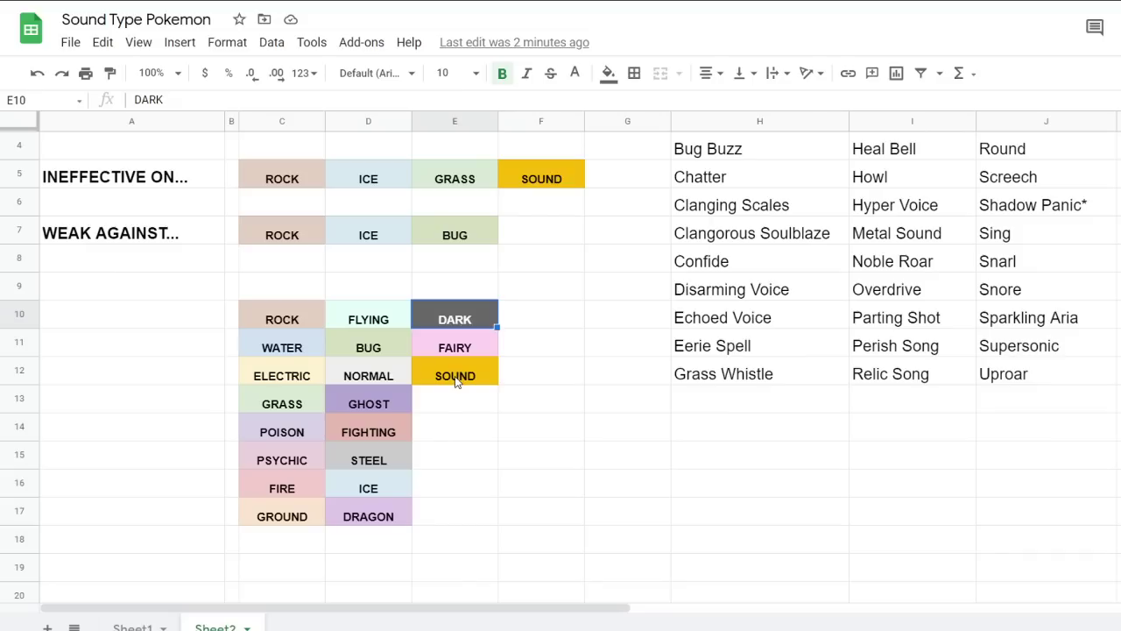
left_click(400, 397)
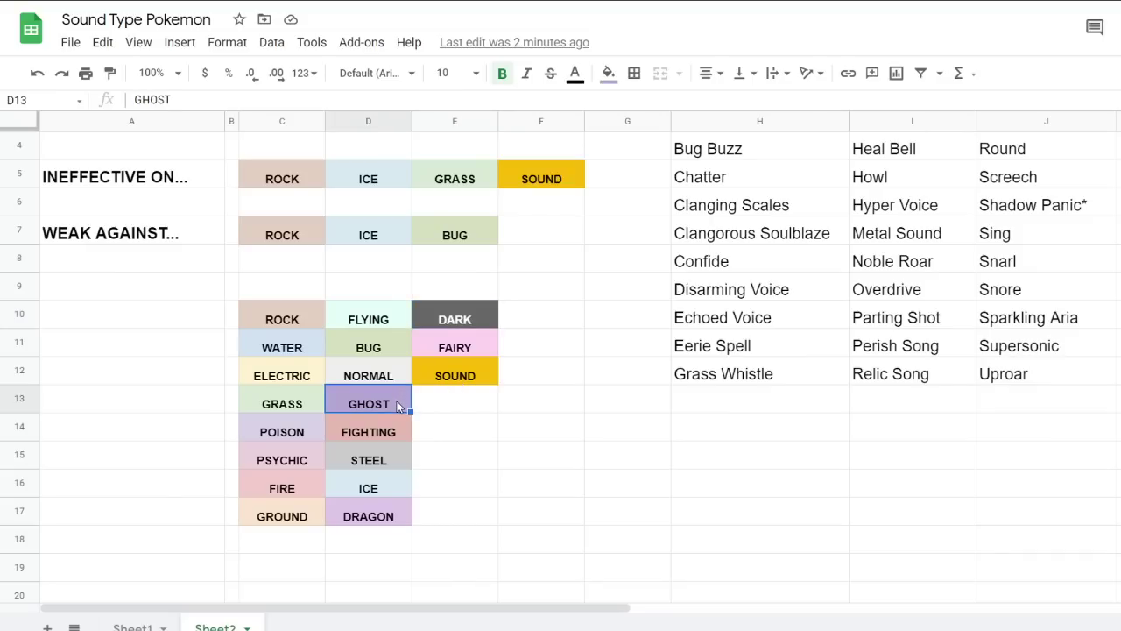
left_click(429, 428)
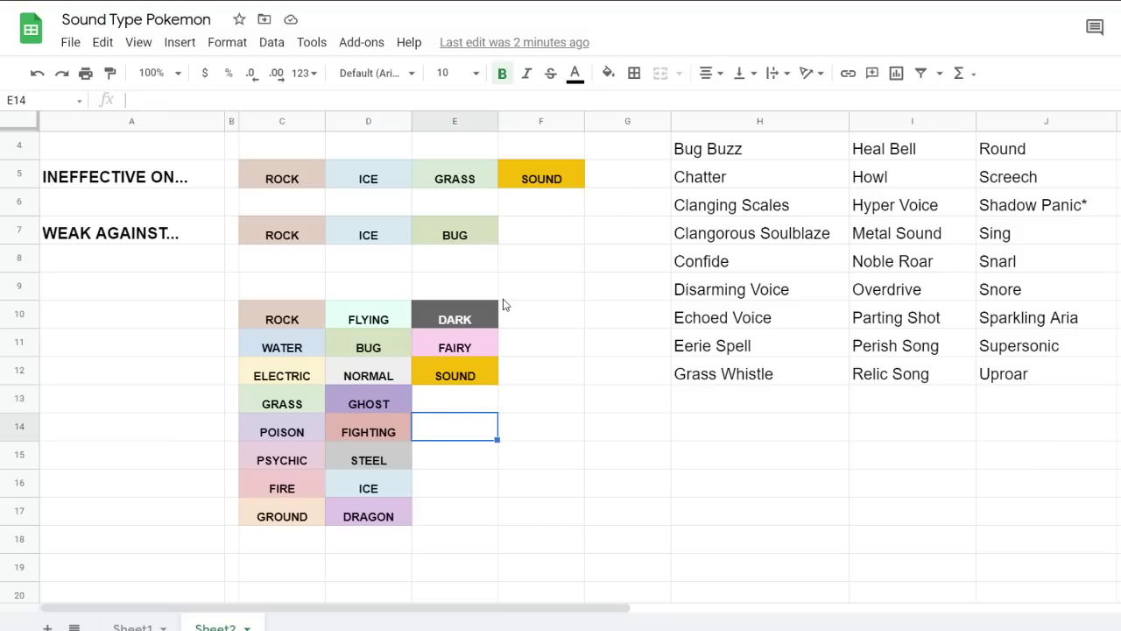
scroll(506, 308, "up", 1)
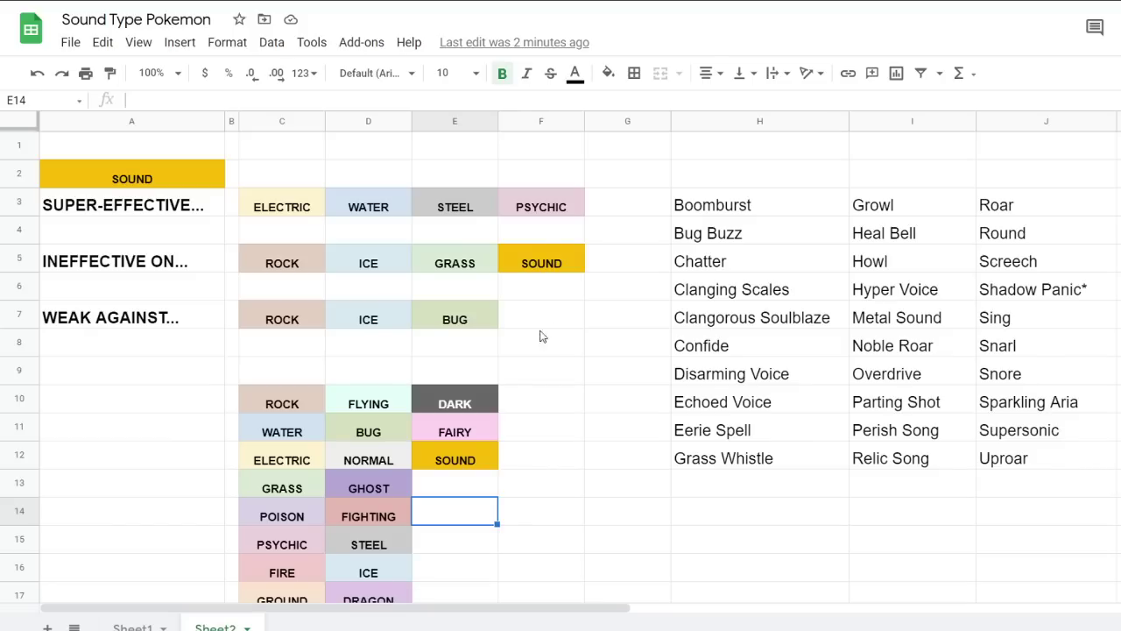
Clear PSYCHIC and its fill colour from the SUPER-EFFECTIVE row by pasting a blank cell over F3
left_click(620, 219)
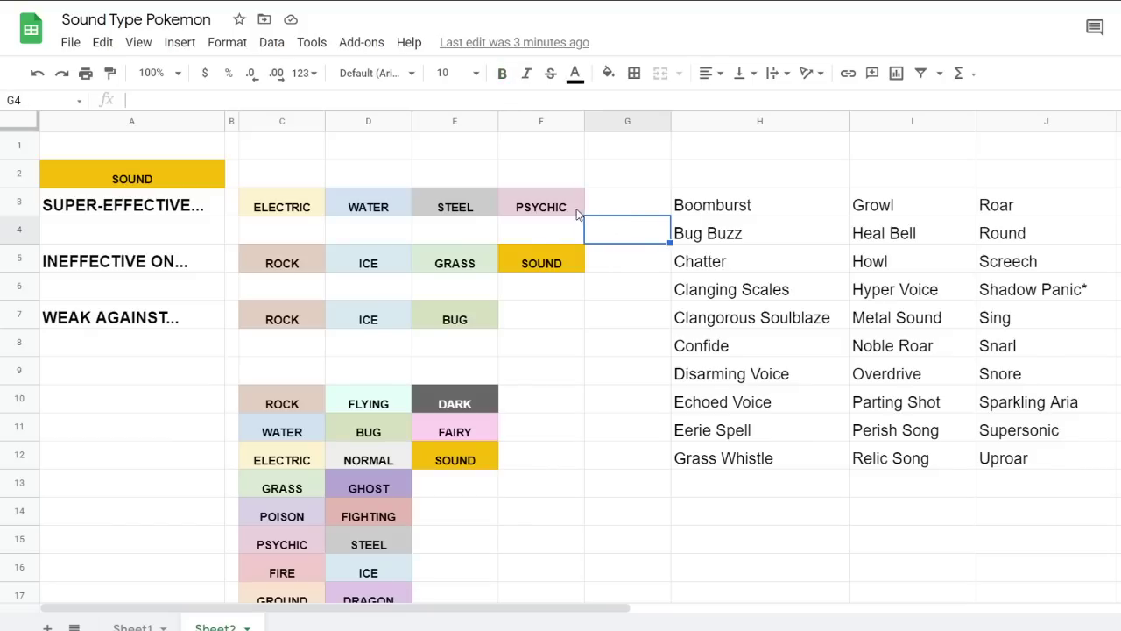
key("ctrl+c")
left_click(576, 213)
key("ctrl+v")
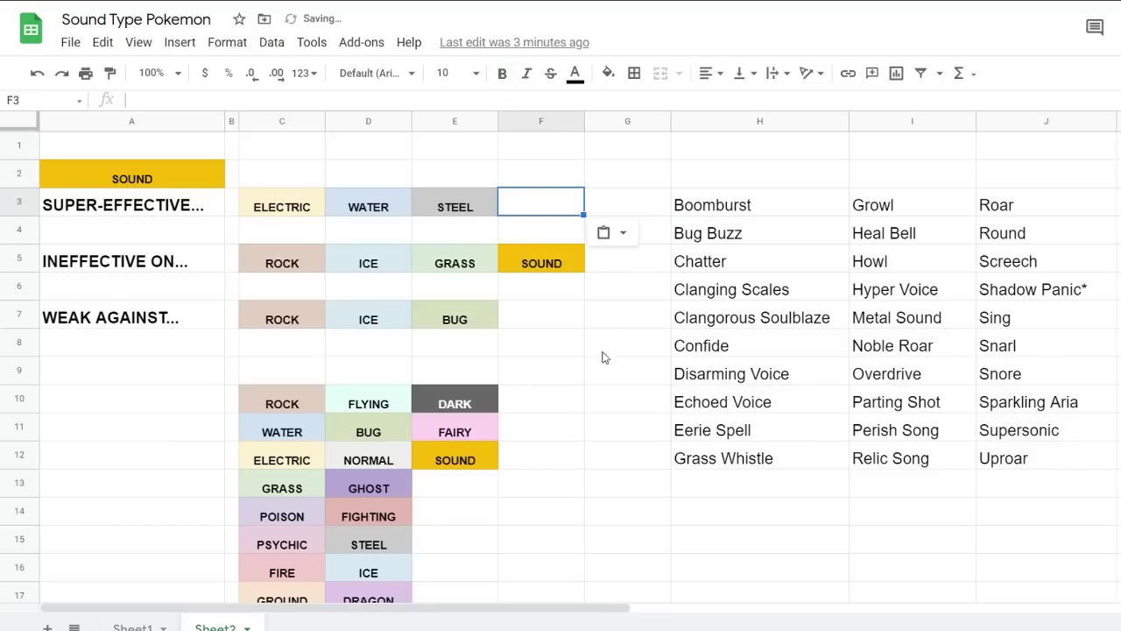
left_click(603, 359)
left_click(543, 227)
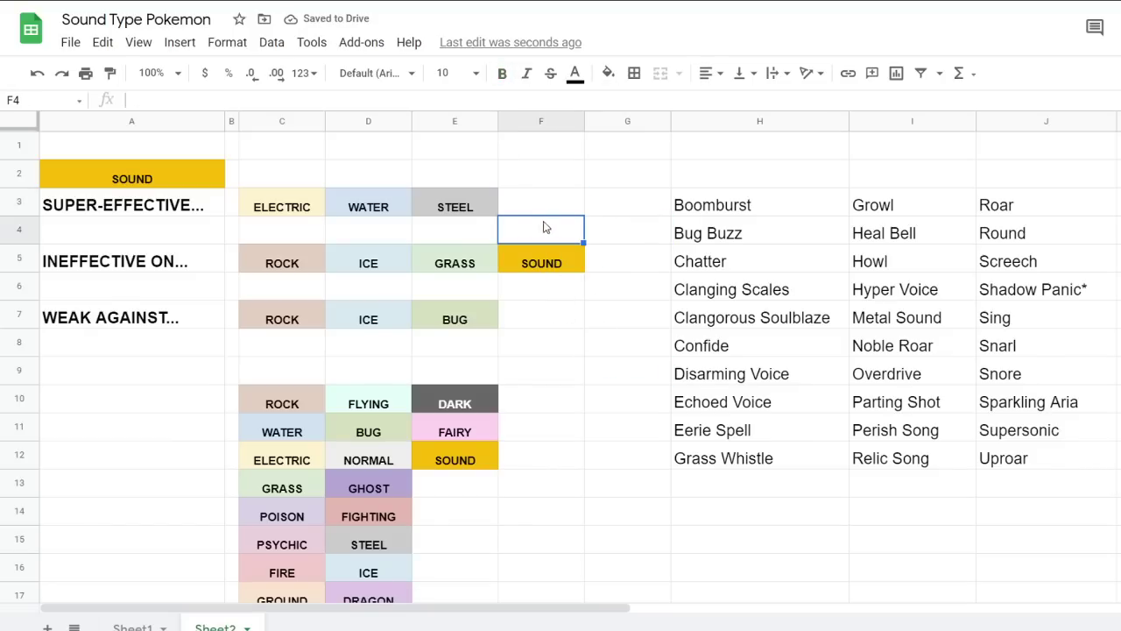
left_click(470, 204)
left_click(524, 204)
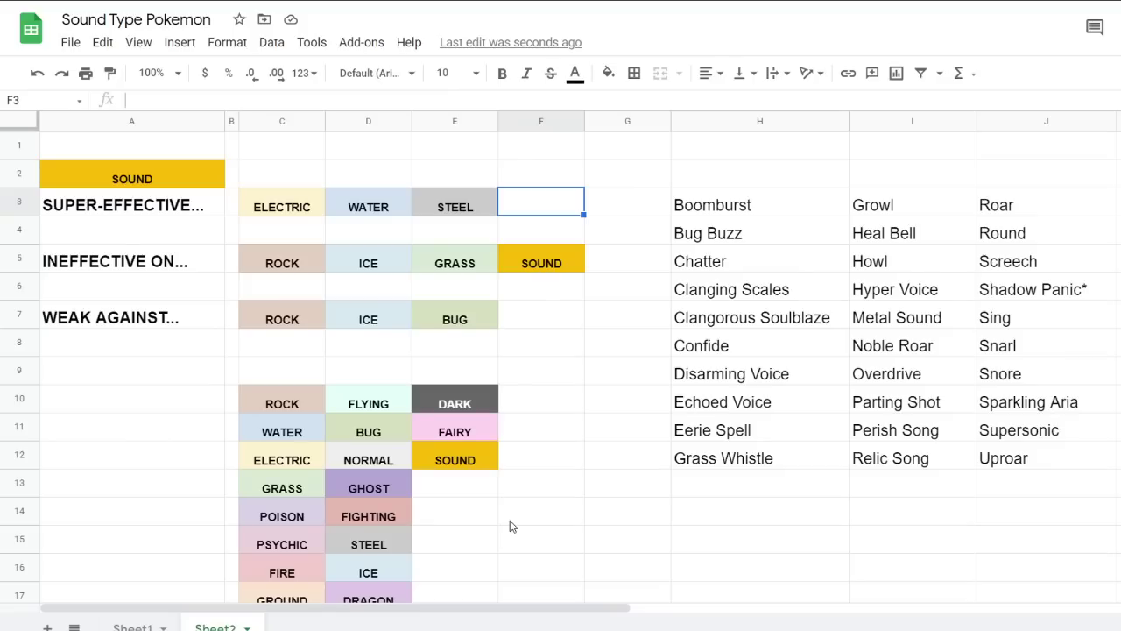
scroll(514, 521, "down", 1)
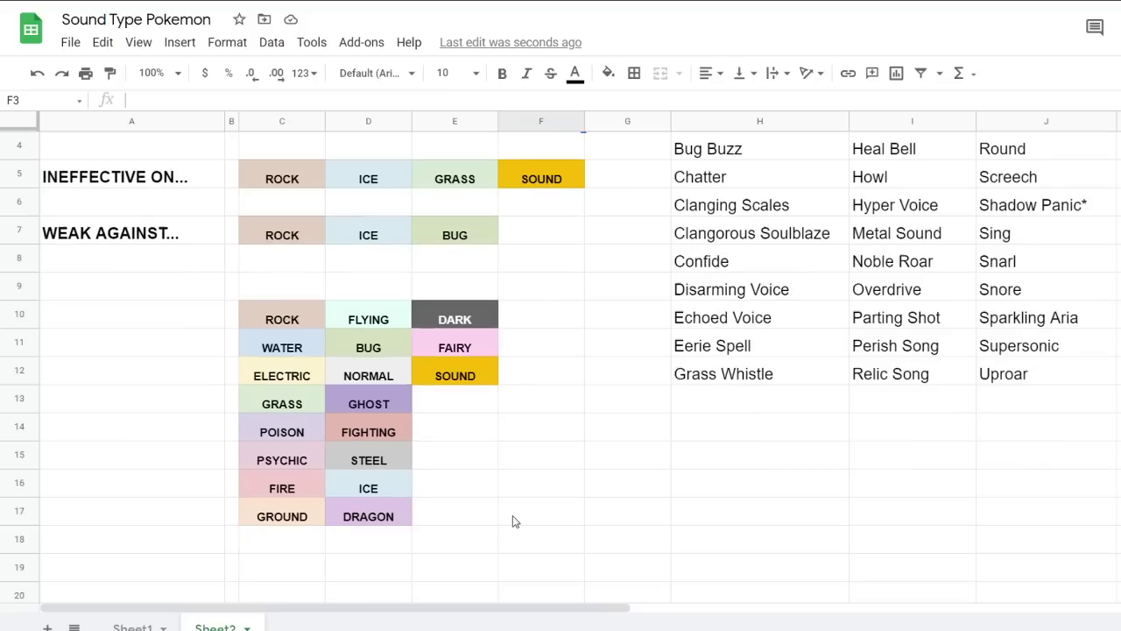
scroll(512, 522, "up", 1)
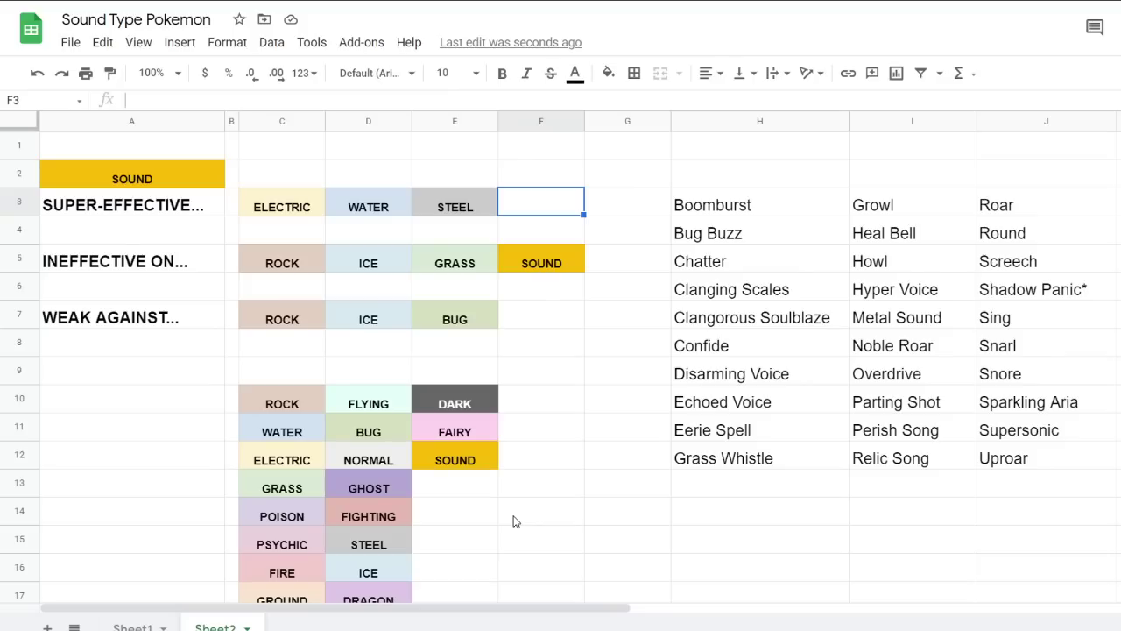
Delete Shadow Panic* from J6 and move the names from Sing to Uproar up one row to close the gap
left_click(1041, 298)
key("Delete")
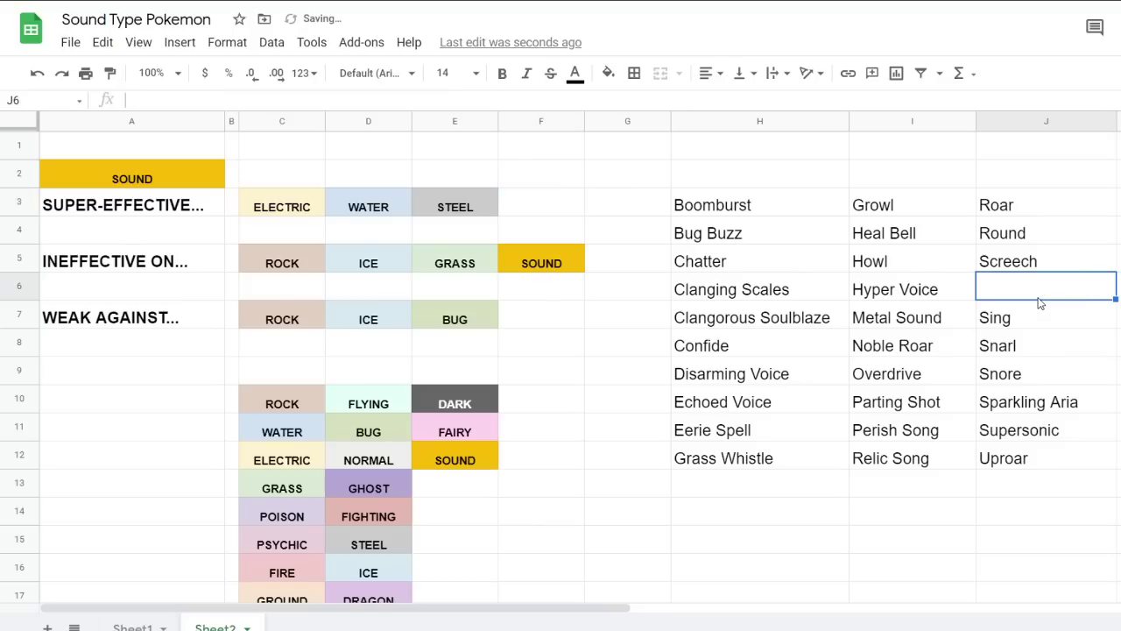
left_click(1007, 320)
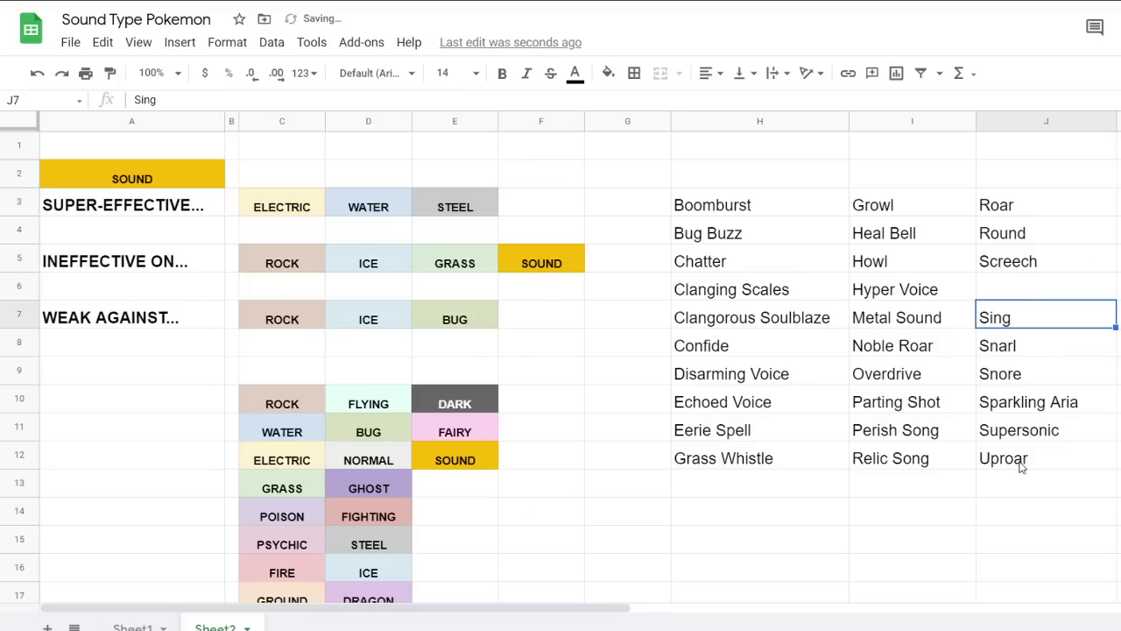
left_click(1021, 458, "shift")
key("ctrl+x")
left_click(1007, 291)
key("ctrl+v")
left_click(915, 517)
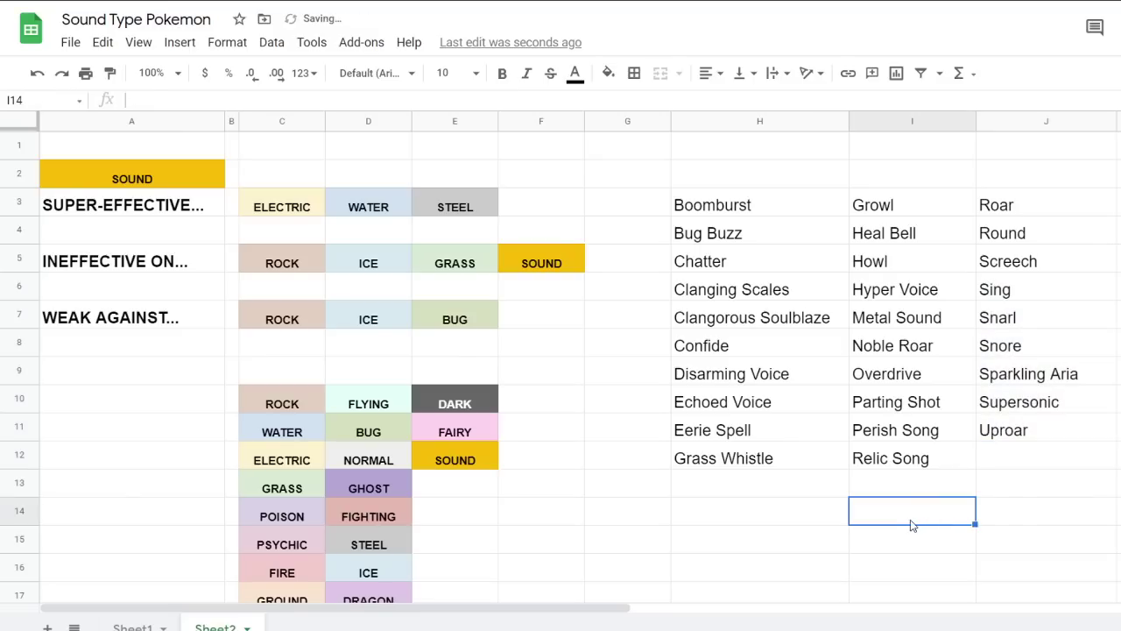
left_click(1019, 459)
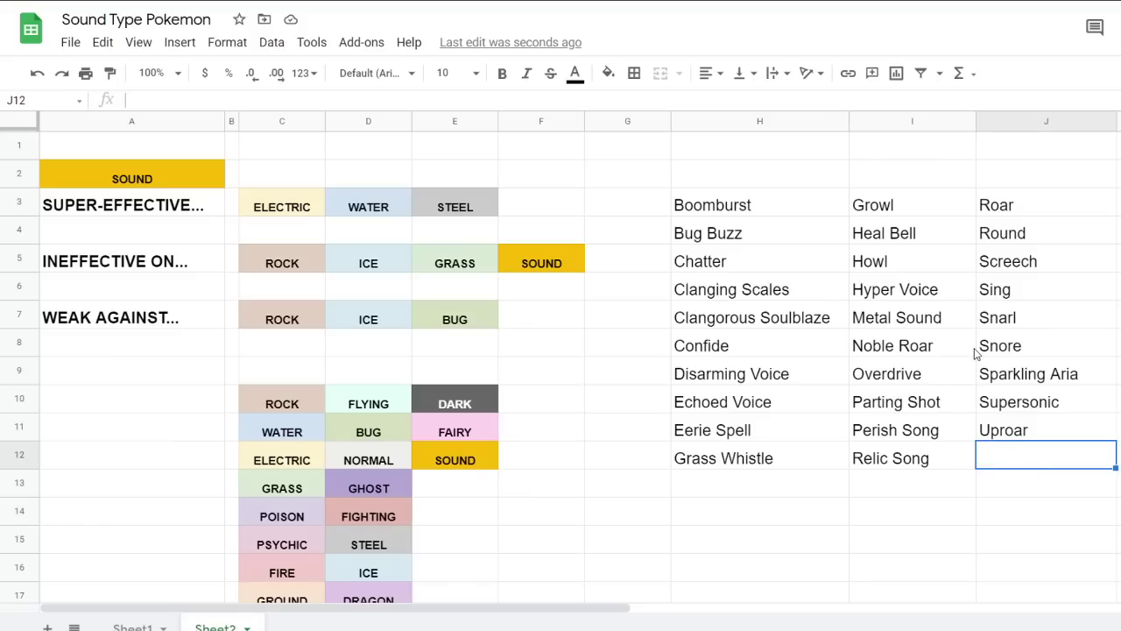
left_click(750, 232)
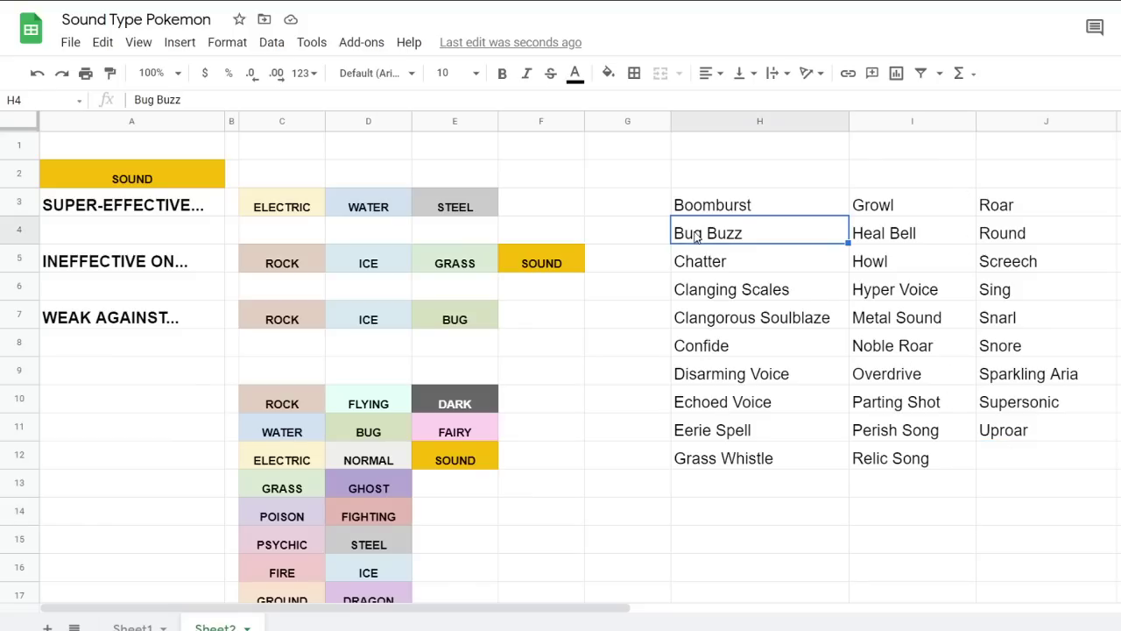
left_click(993, 210)
left_click(1007, 429, "shift")
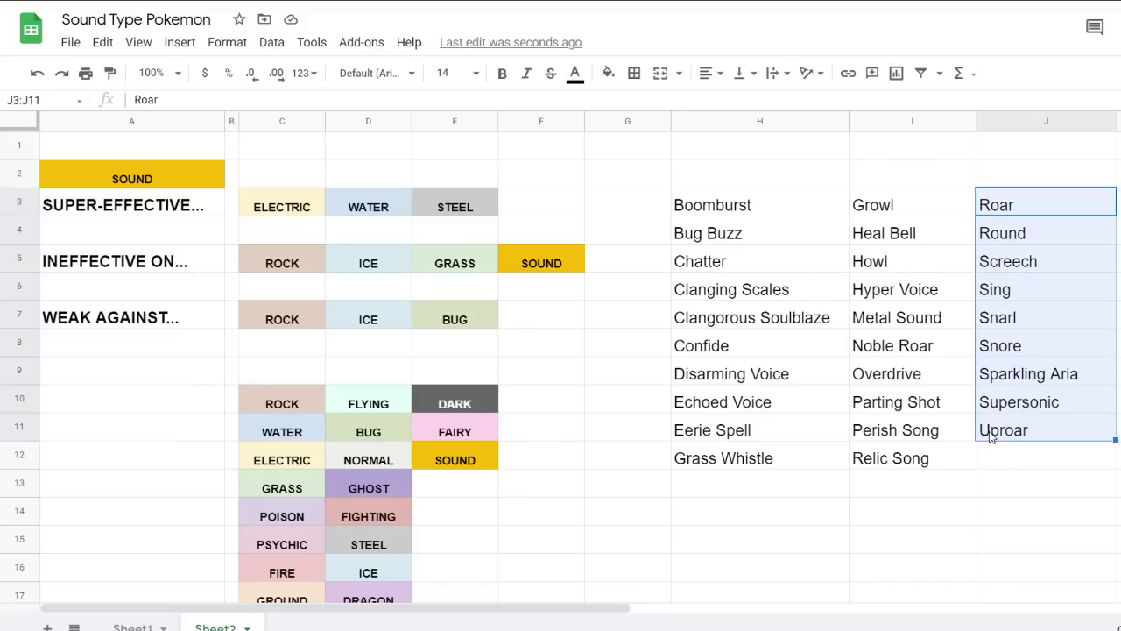
left_click(691, 261)
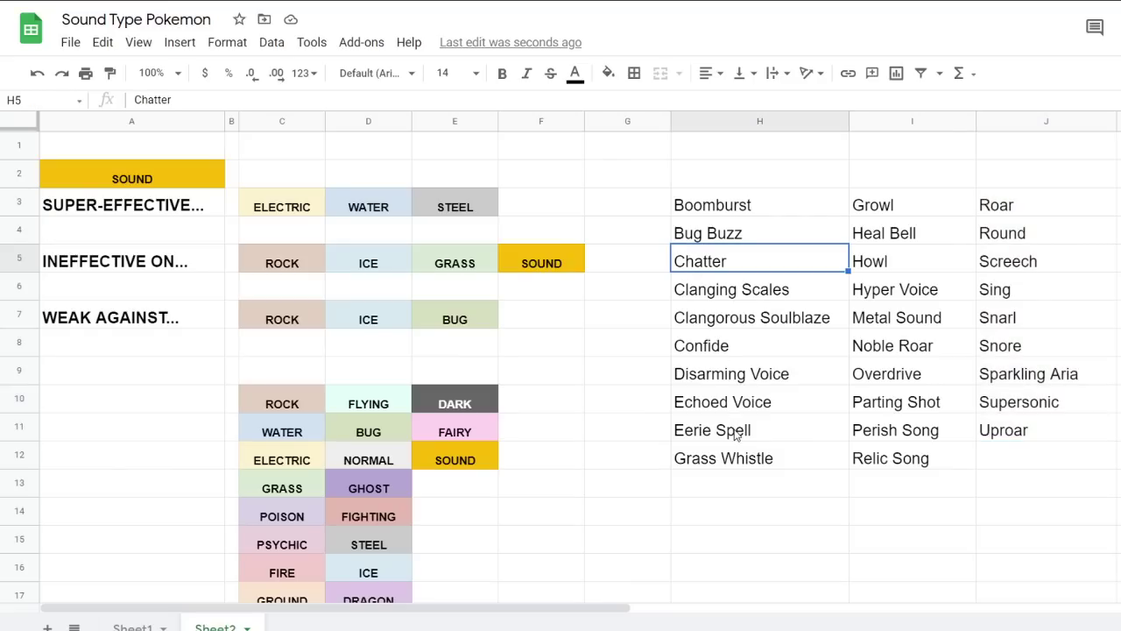
left_click(709, 208)
left_click(760, 451, "shift")
Add Belly Drum in H2 above Boomburst at the head of the sound-move list
left_click(718, 179)
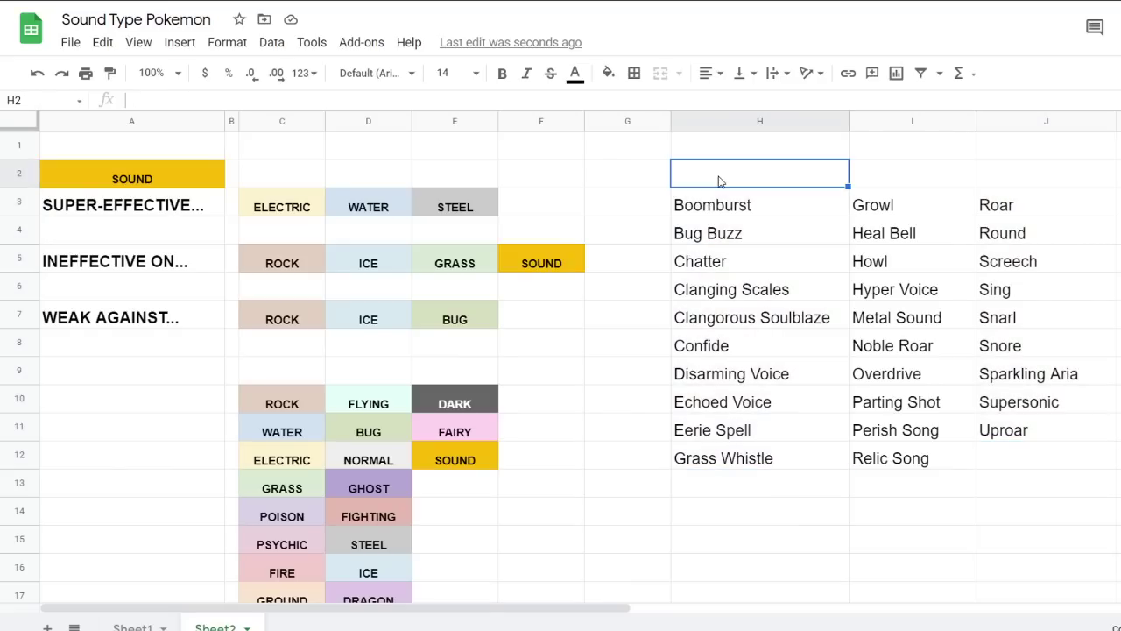
type("Belly Drum")
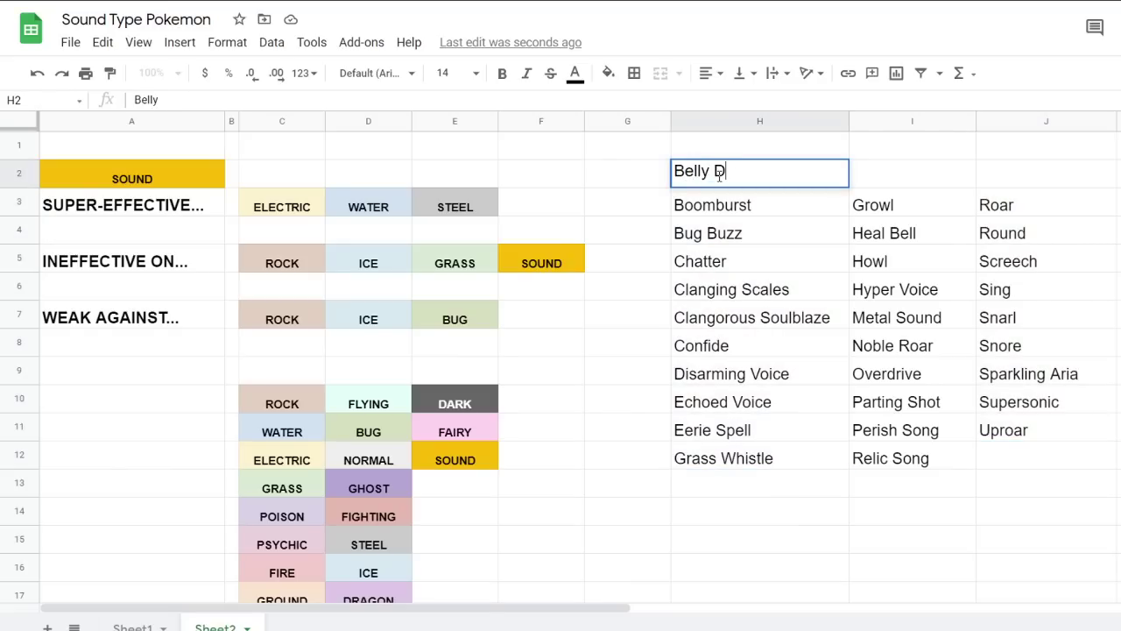
left_click(666, 267)
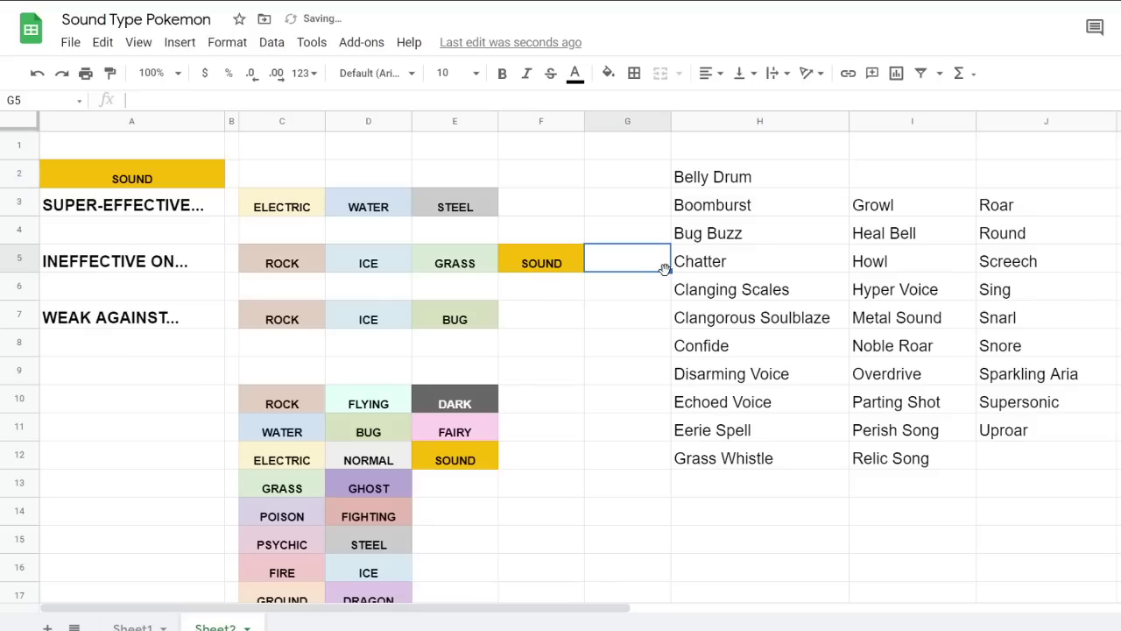
Shift Roar through Uproar down one row in column J and move Relic Song from I12 to J3
left_click(977, 209)
left_click(1016, 430, "shift")
key("ctrl+c")
left_click(984, 234)
key("ctrl+v")
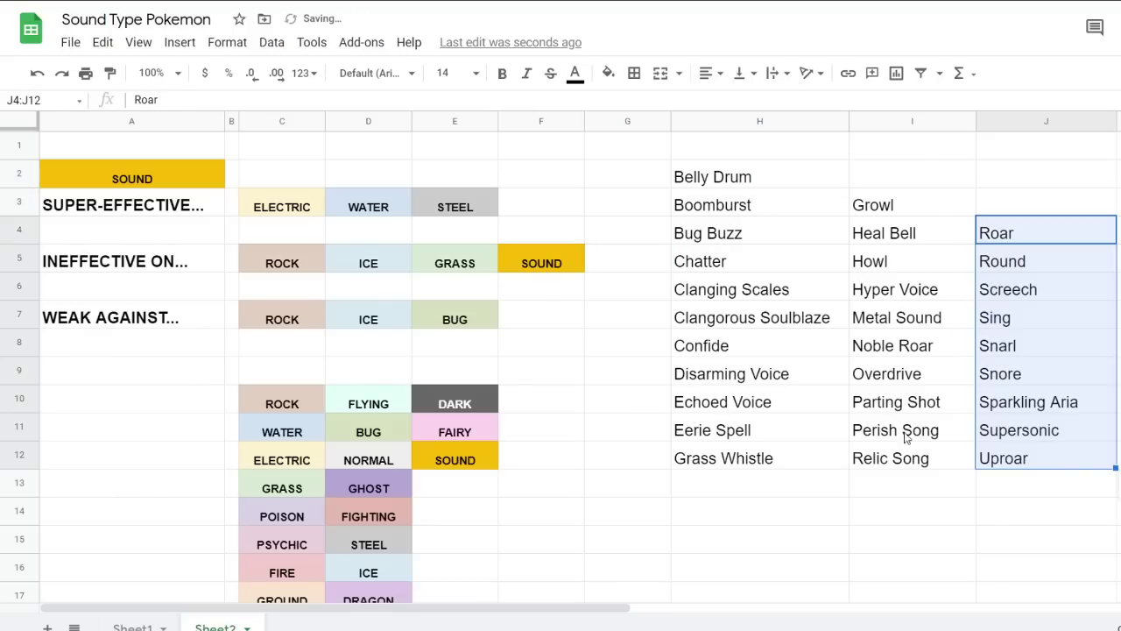
left_click(878, 501)
left_click(901, 459)
key("ctrl+x")
left_click(1008, 212)
key("ctrl+v")
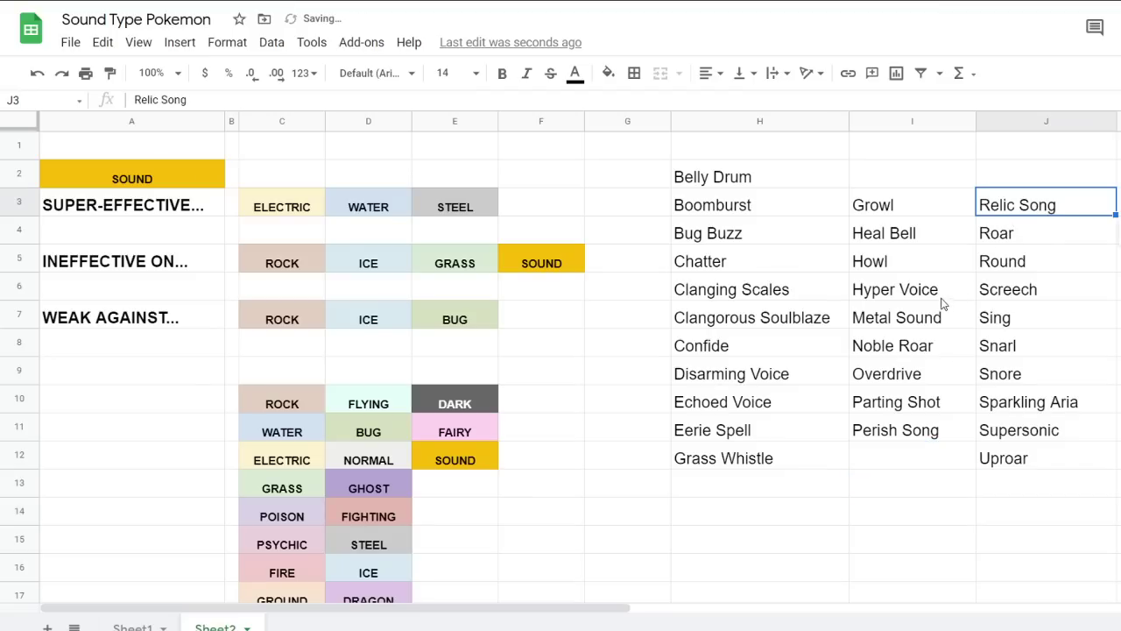
Shift Growl through Perish Song down one row in column I and move Grass Whistle from H12 to I3
left_click(893, 211)
left_click(879, 441, "shift")
key("ctrl+x")
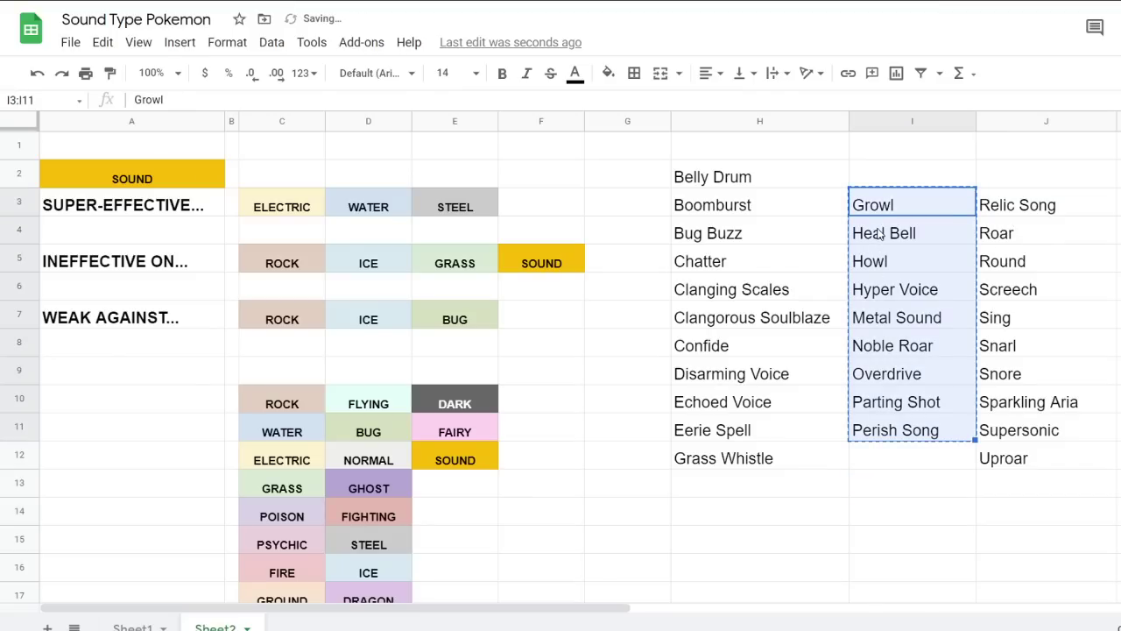
left_click(880, 235)
key("ctrl+v")
left_click(736, 493)
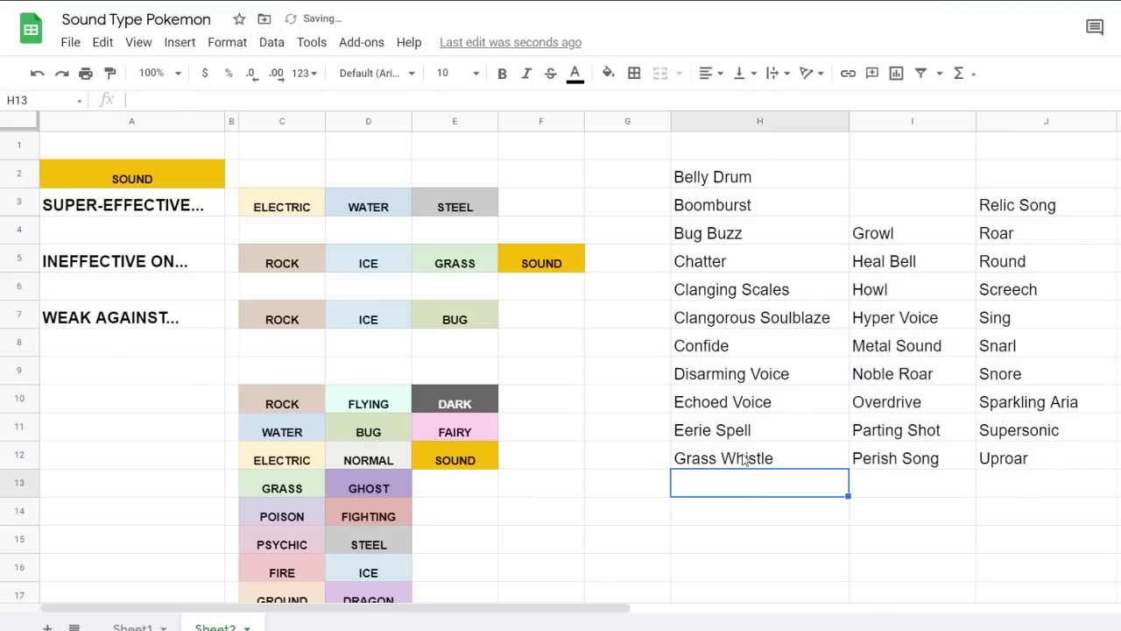
left_click(744, 460)
key("ctrl+x")
left_click(870, 213)
key("ctrl+v")
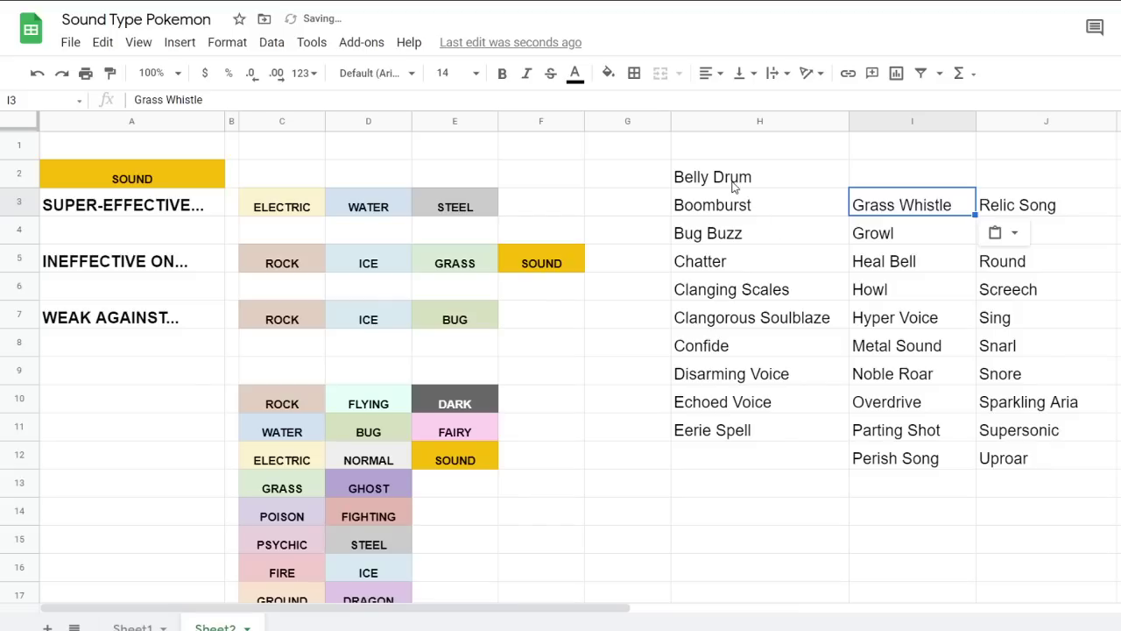
Move Belly Drum through Eerie Spell down one row so the first move column starts at H3
left_click(736, 180)
left_click(741, 438, "shift")
key("ctrl+x")
left_click(752, 217)
key("ctrl+v")
left_click(833, 176)
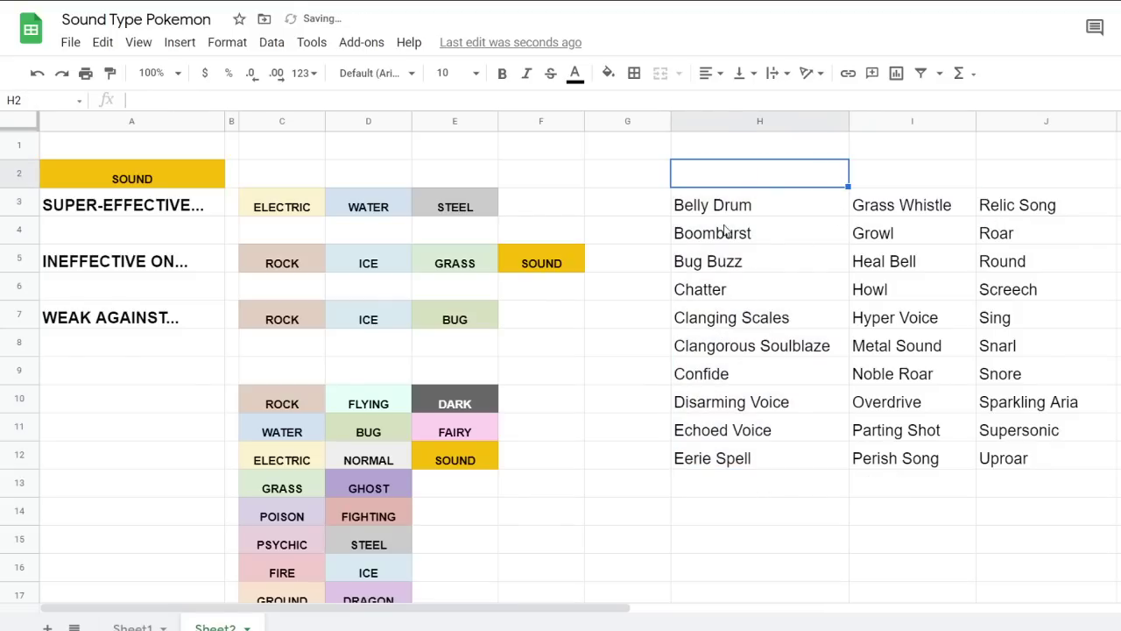
Delete Grass Whistle from I3 in the sound-move list
left_click(903, 214)
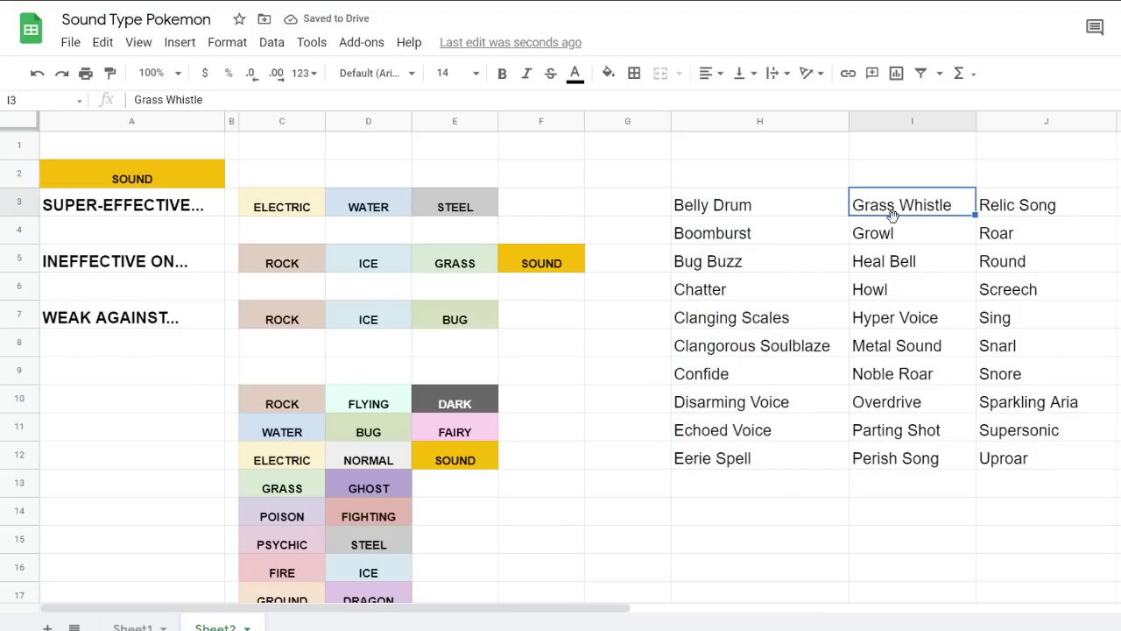
key("Delete")
left_click(895, 182)
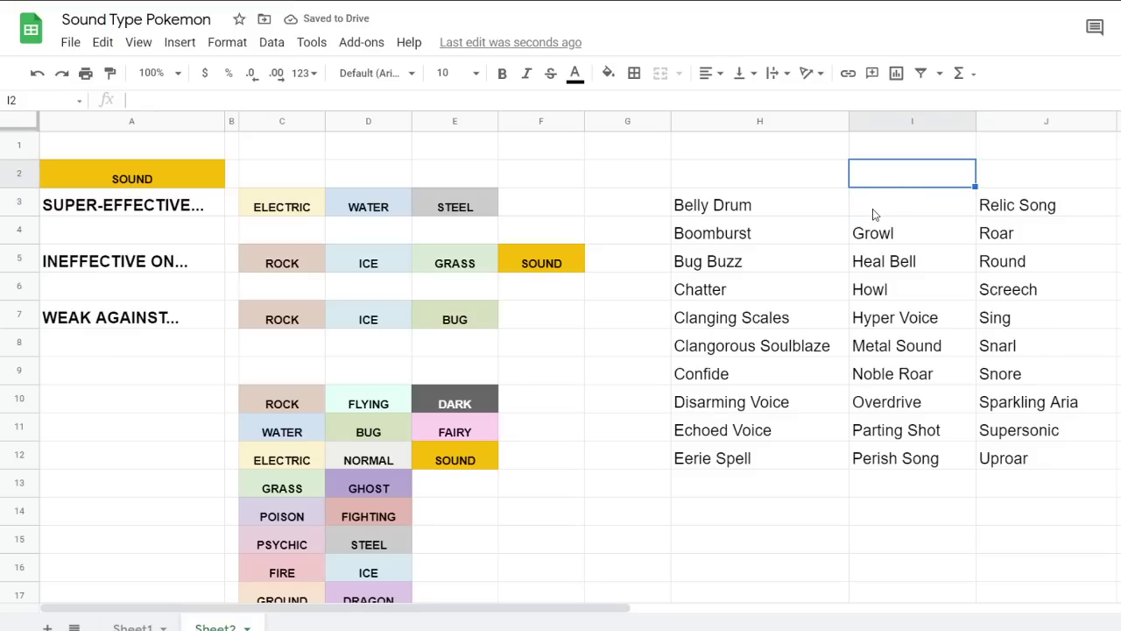
Delete Bug Buzz from H5 and move Chatter through Eerie Spell up one row to close the gap
left_click(719, 268)
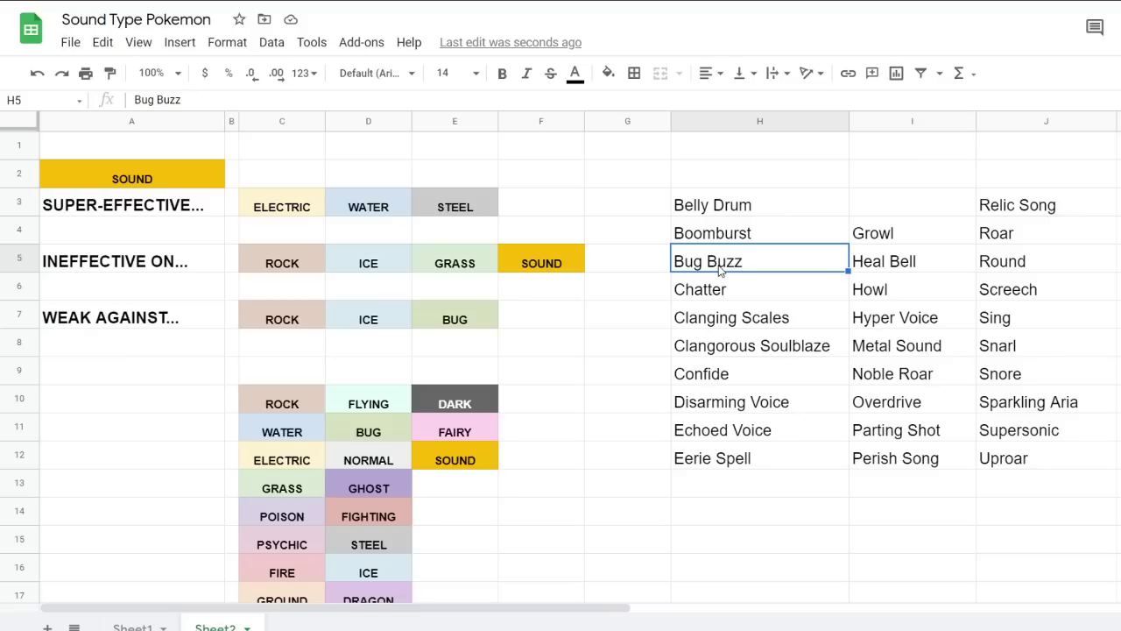
key("Delete")
left_click(736, 175)
left_click(709, 310)
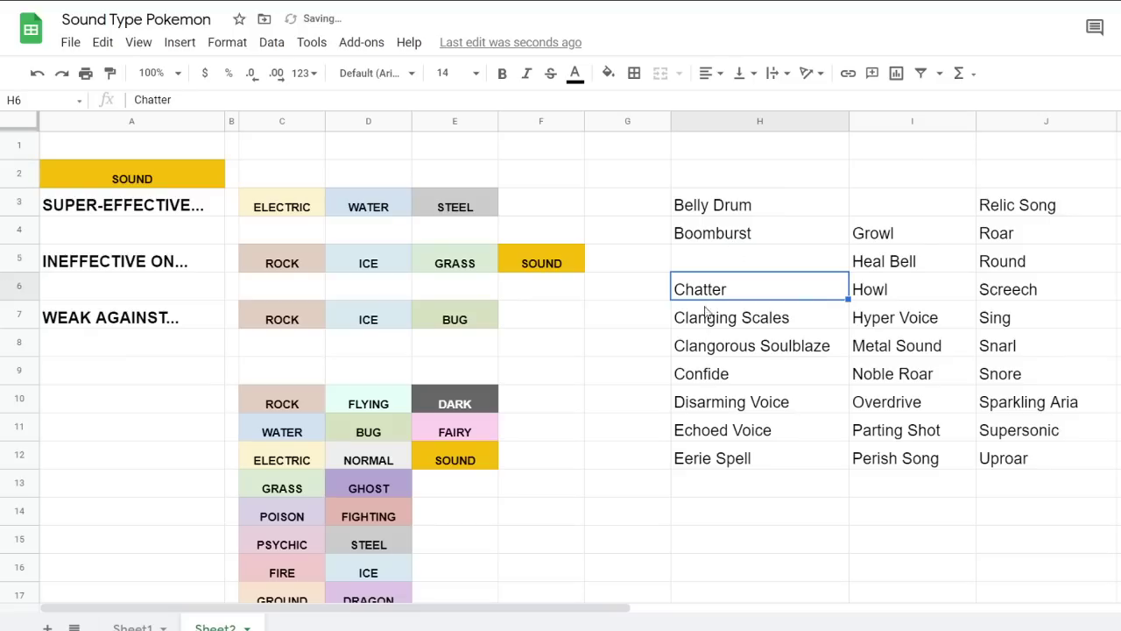
left_click(724, 457, "shift")
key("ctrl+x")
left_click(718, 259)
key("ctrl+v")
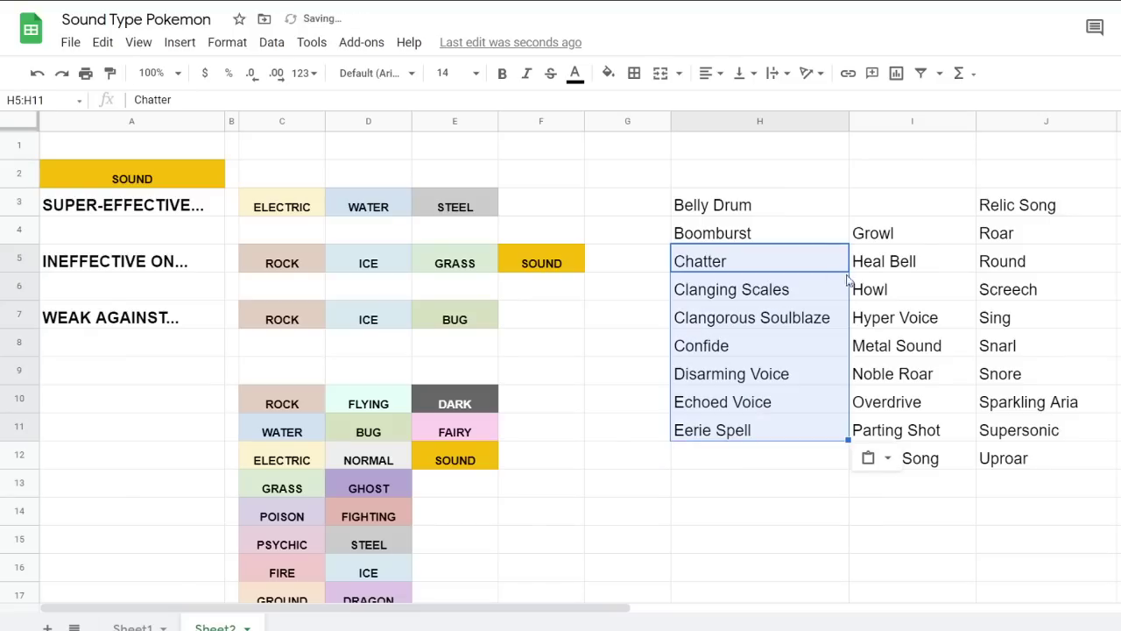
Move Growl from I4 to H12 and shift Heal Bell through Perish Song up so they start at I3
left_click(878, 243)
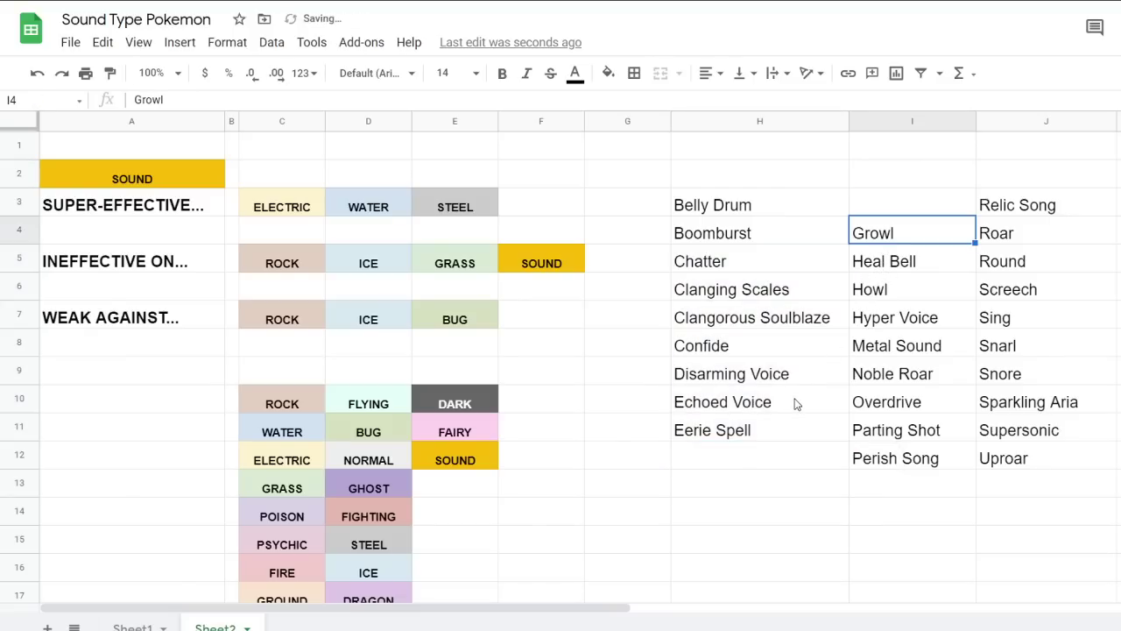
key("ctrl+x")
left_click(744, 456)
key("ctrl+v")
left_click(876, 261)
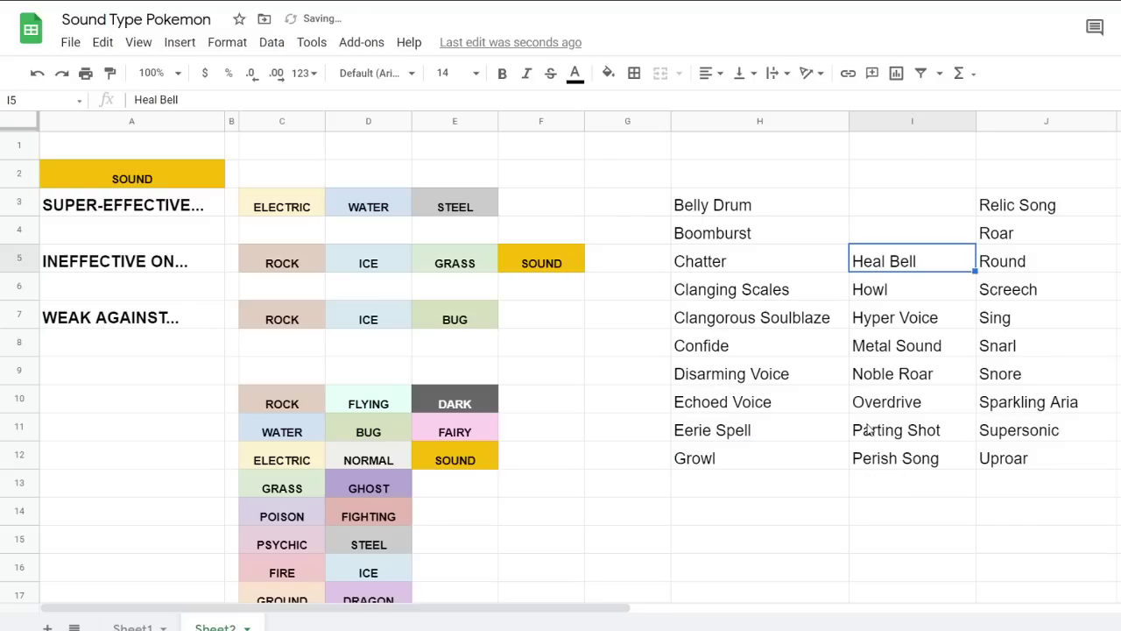
left_click(886, 458, "shift")
key("ctrl+x")
left_click(884, 205)
key("ctrl+v")
Move Relic Song and Roar from the start of column J to I11:I12
left_click(1007, 207)
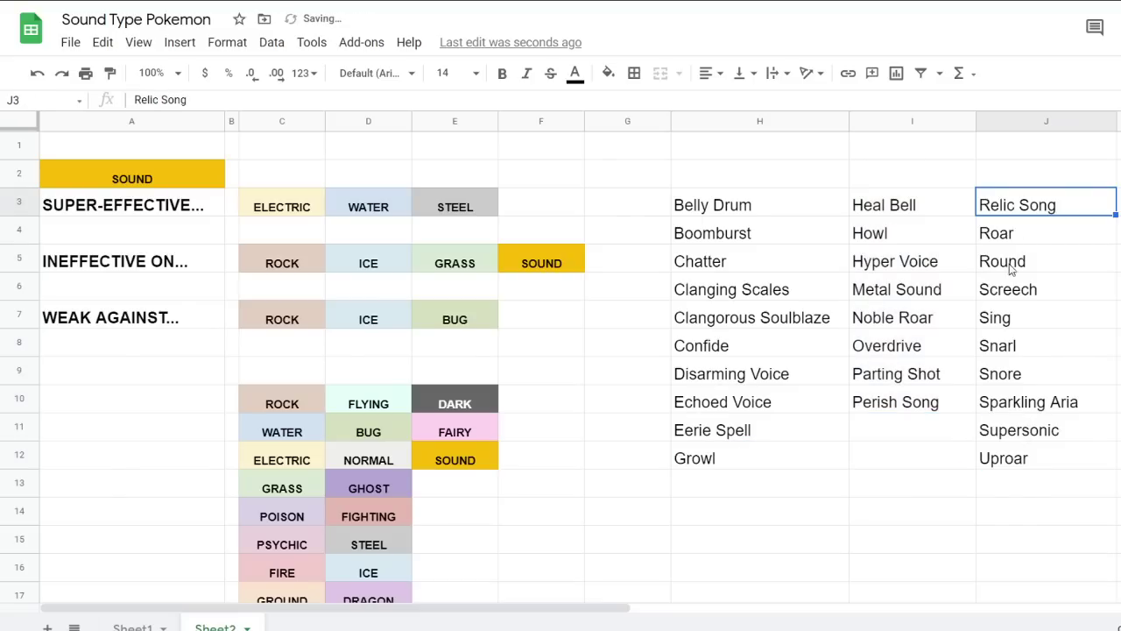
left_click(999, 255, "shift")
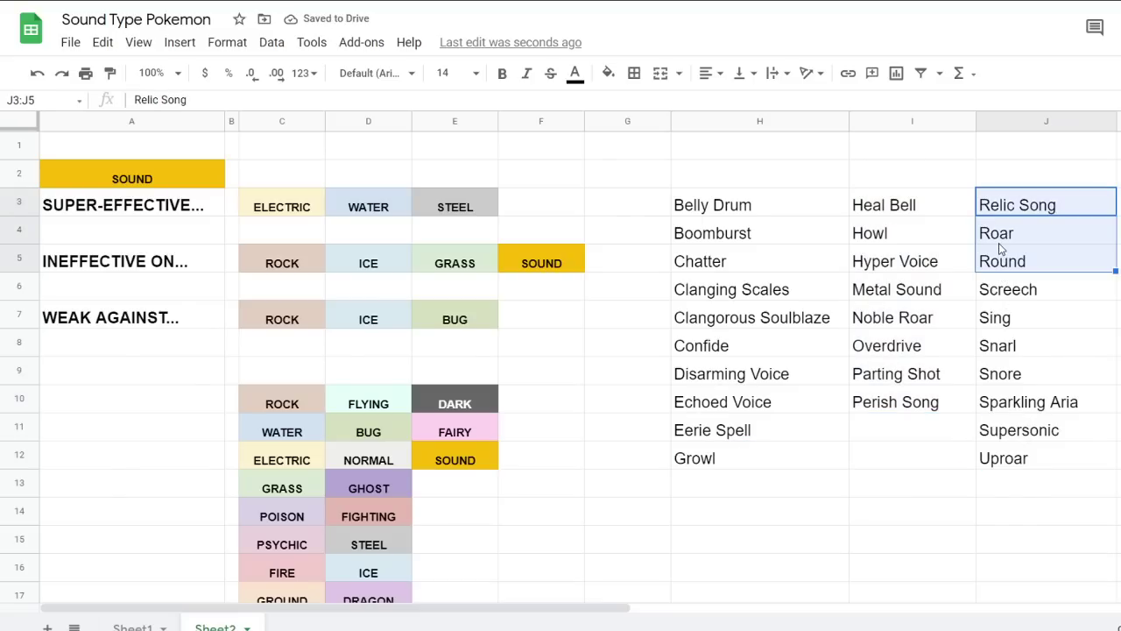
left_click(999, 250, "shift")
key("ctrl+x")
left_click(911, 429)
key("ctrl+v")
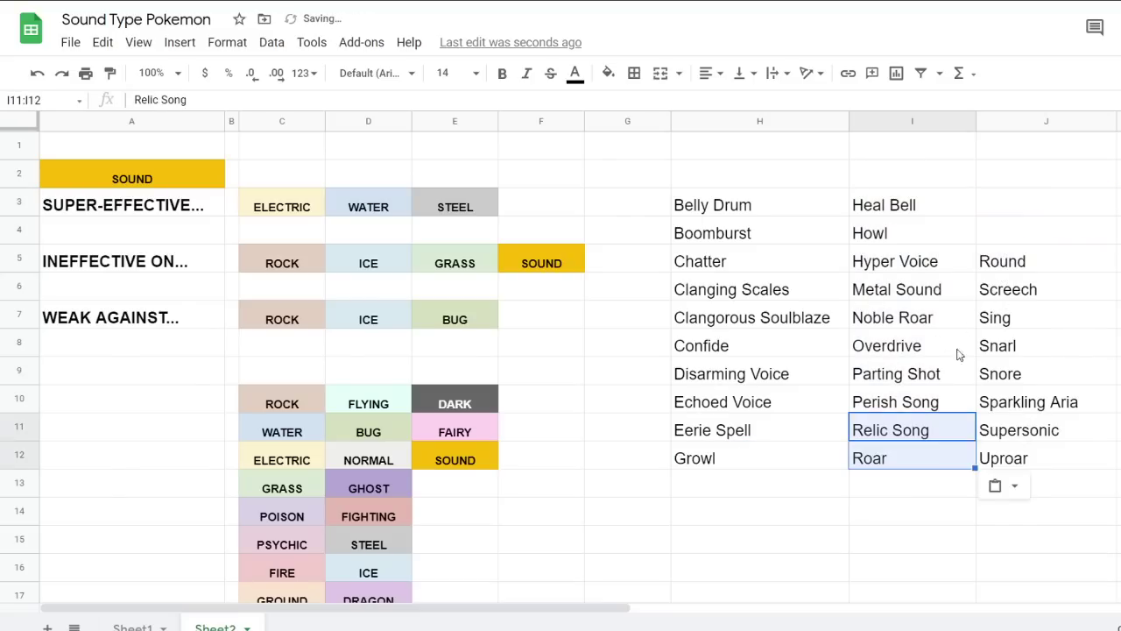
Move Round through Uproar up in column J so the names start at J3
left_click(989, 261)
left_click(1008, 455, "shift")
key("ctrl+x")
left_click(1003, 205)
key("ctrl+v")
left_click(911, 497)
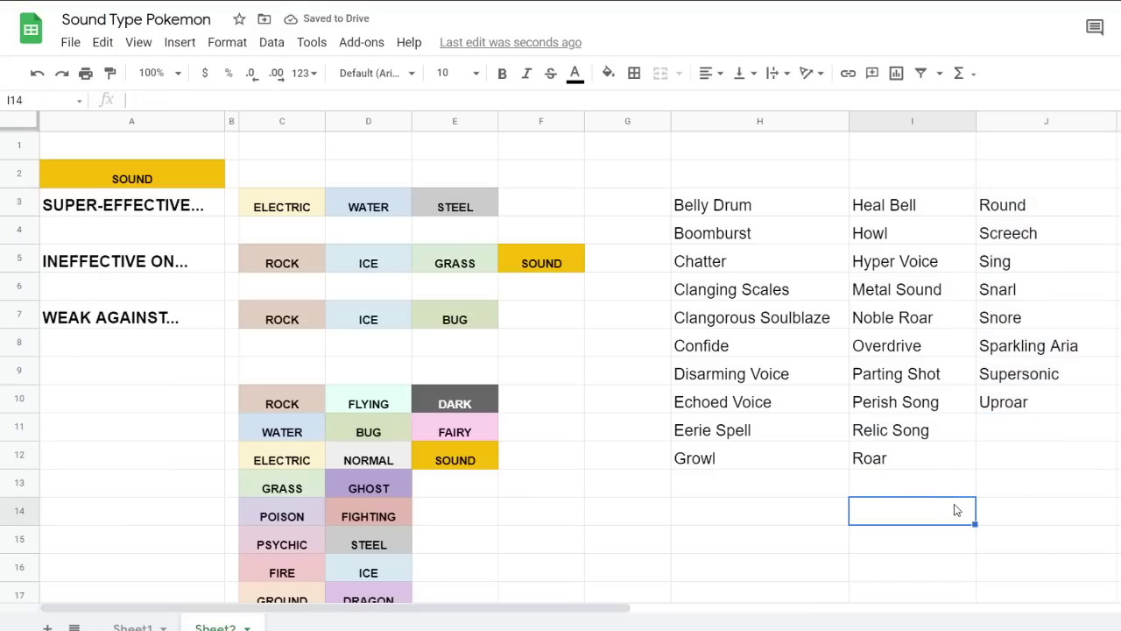
left_click(680, 505)
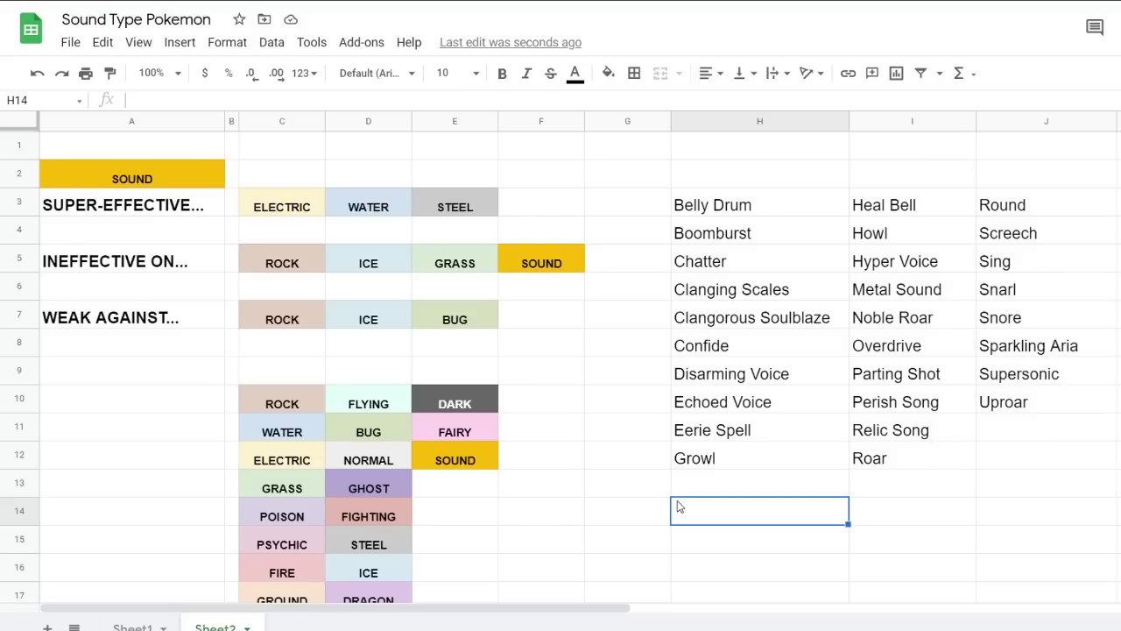
left_click(653, 459)
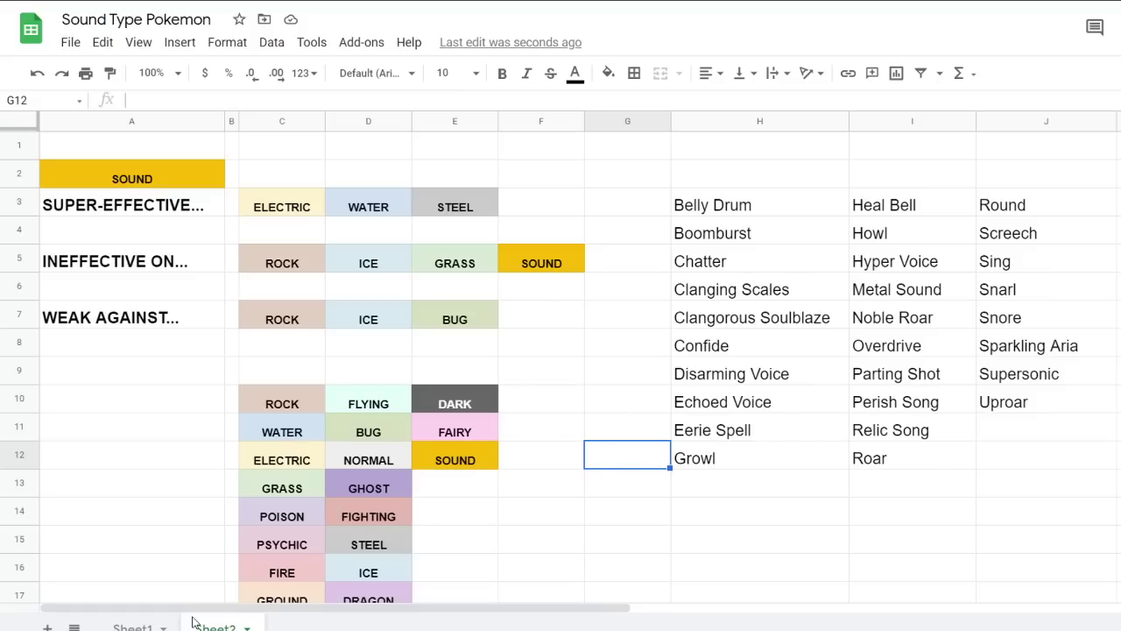
Look through the illustrated Pokemon list on Sheet1 and the types assigned to each Pokemon
scroll(167, 452, "down", 4)
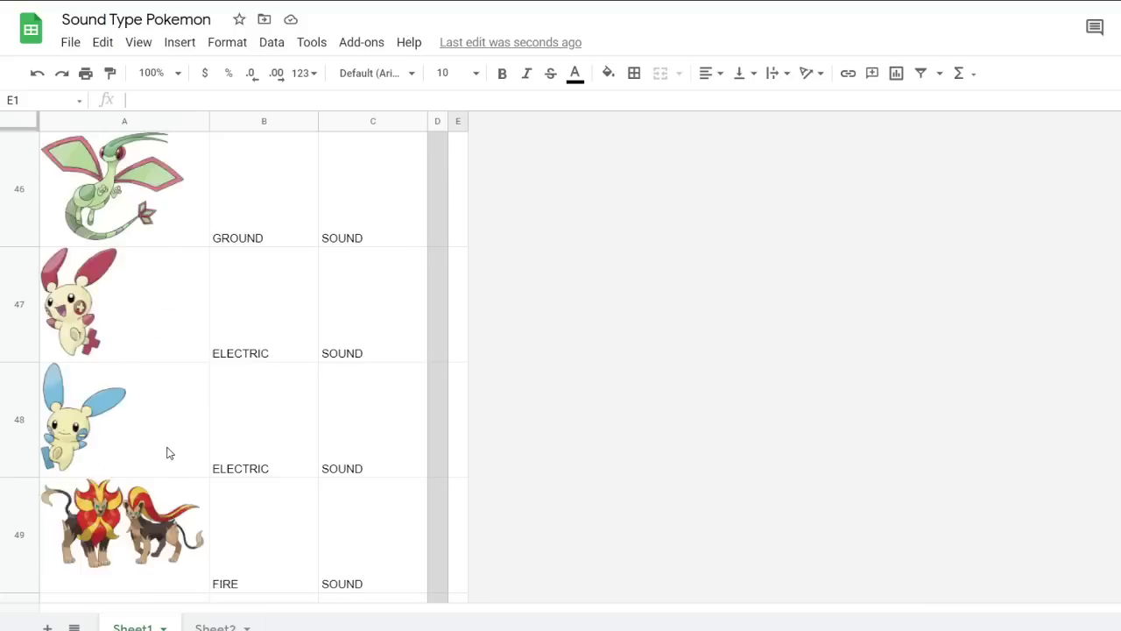
scroll(272, 518, "up", 15)
scroll(272, 518, "up", 20)
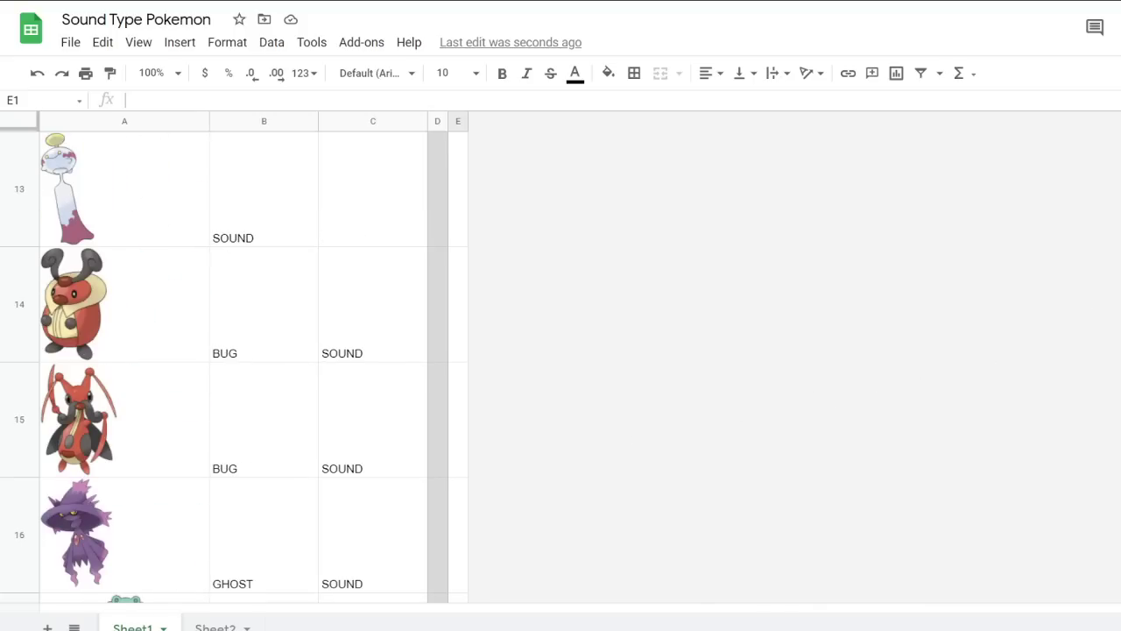
scroll(448, 243, "up", 12)
scroll(442, 247, "down", 1)
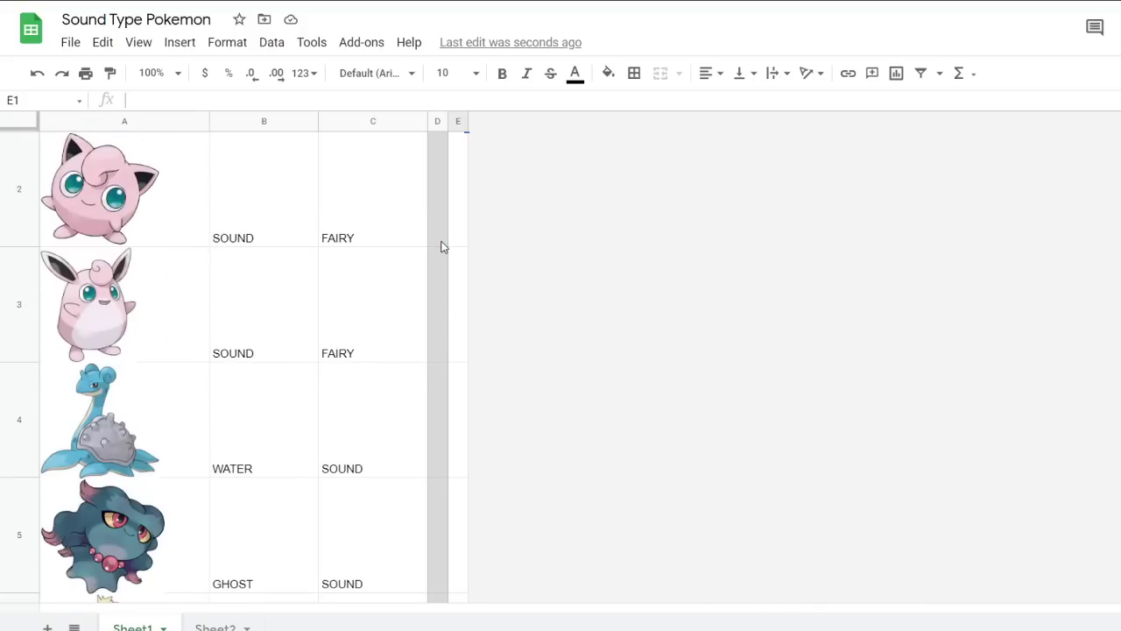
scroll(441, 247, "down", 16)
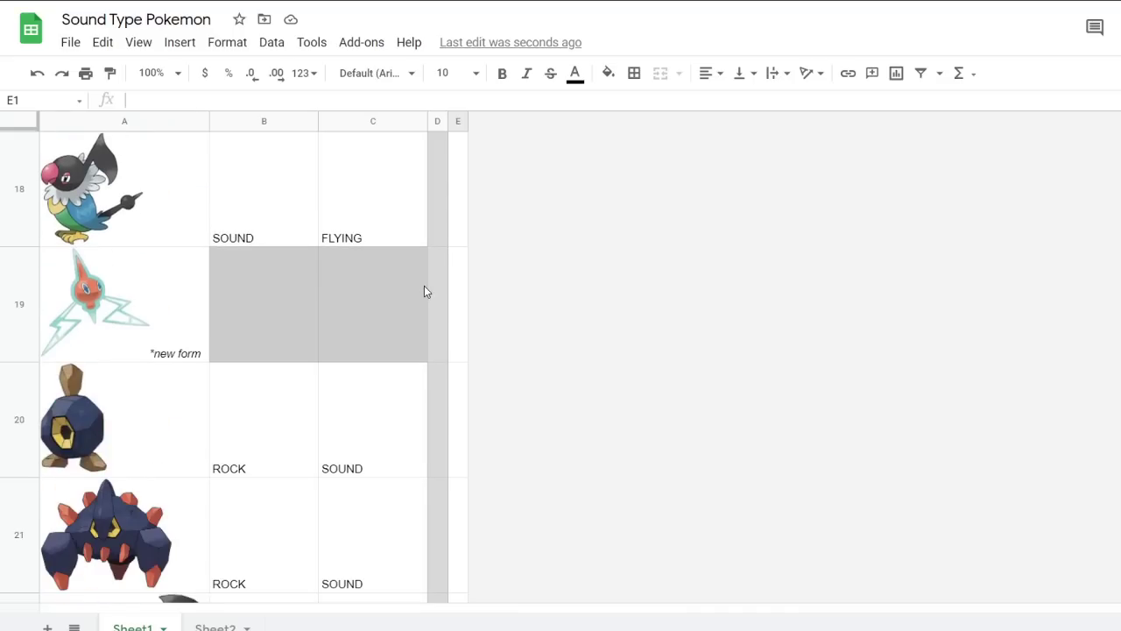
scroll(417, 307, "down", 4)
scroll(416, 309, "down", 7)
scroll(375, 341, "down", 6)
scroll(365, 341, "up", 20)
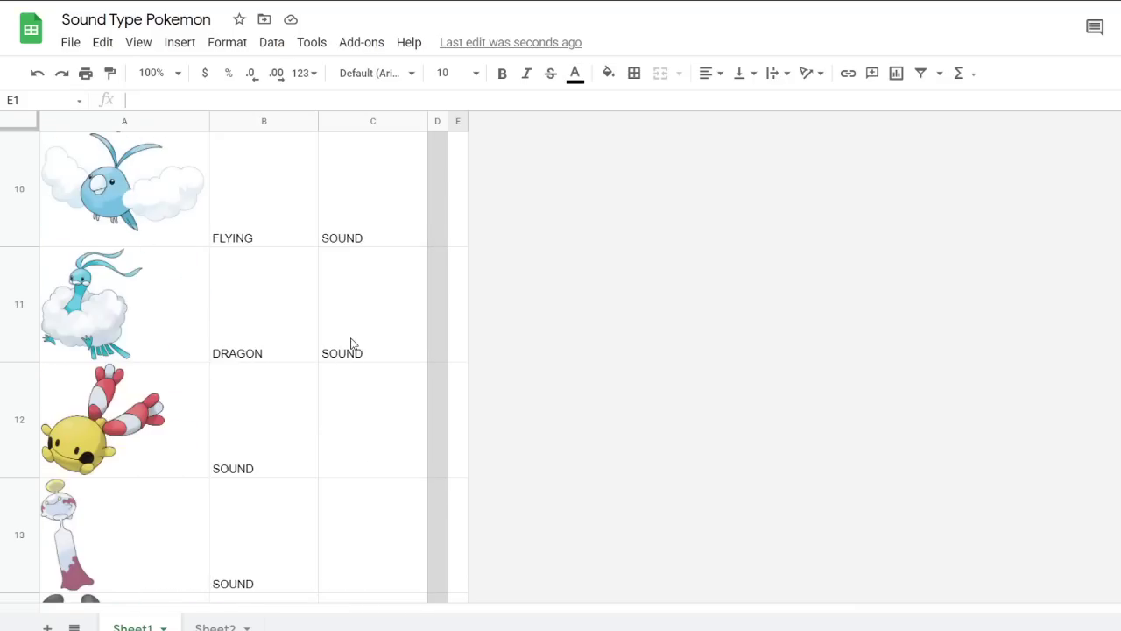
scroll(352, 341, "up", 9)
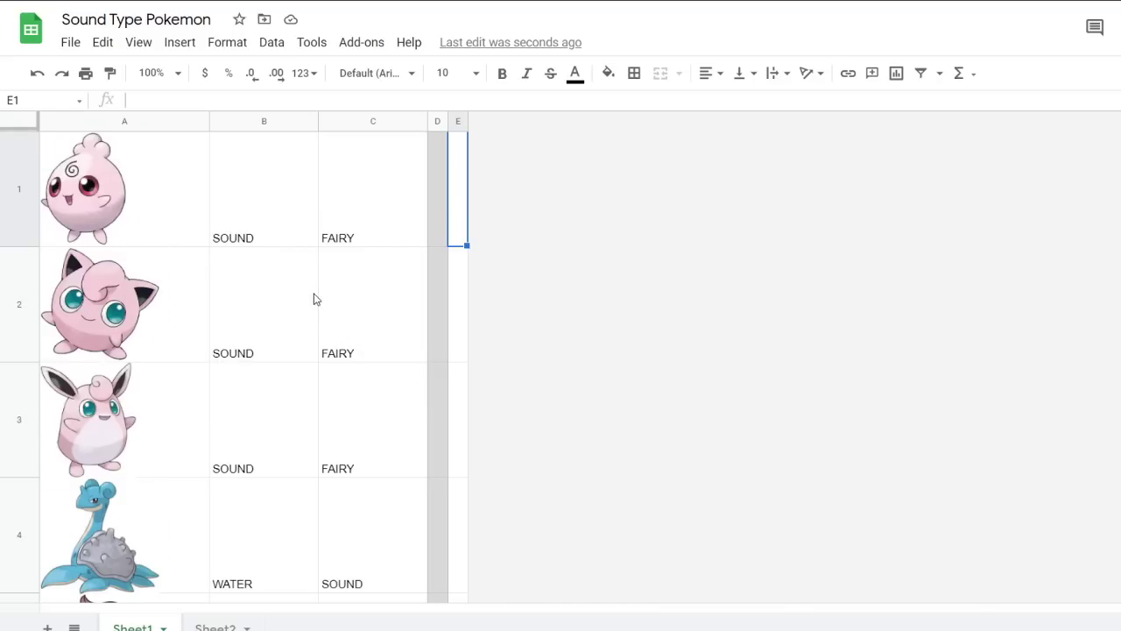
scroll(316, 299, "down", 1)
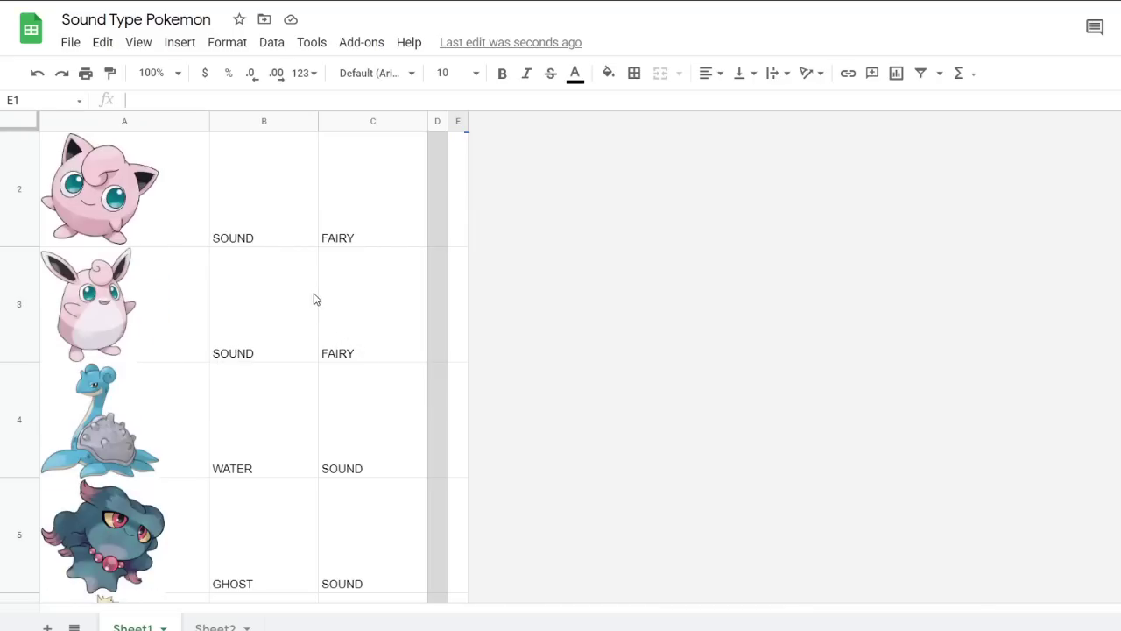
Return to Sheet2 and look over the three-column list of sound moves from Belly Drum to Uproar
left_click(197, 625)
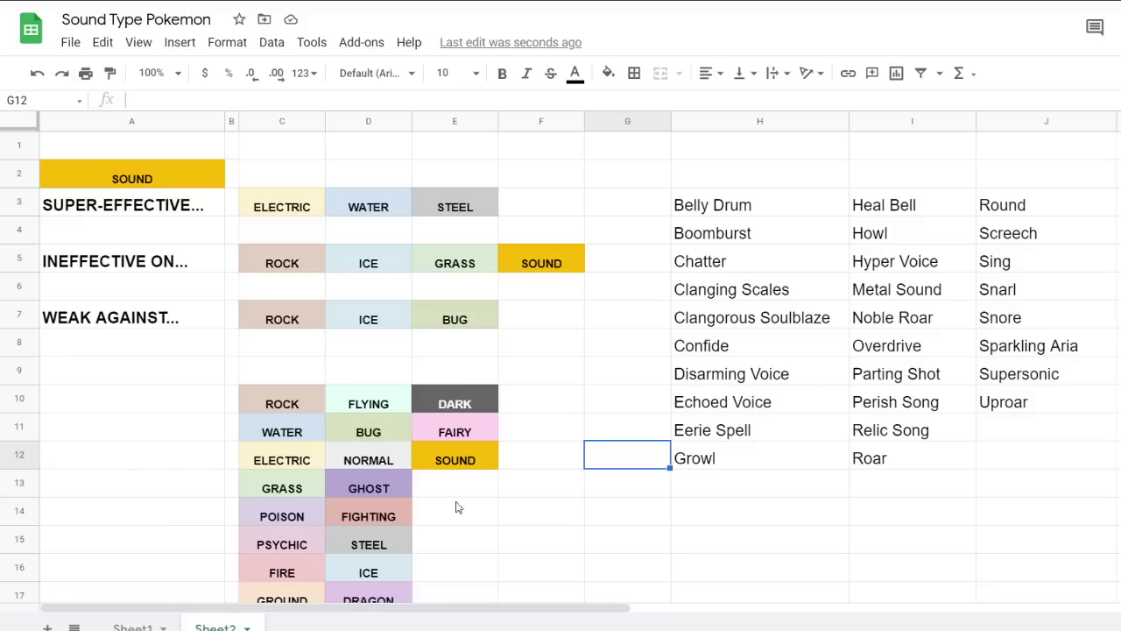
left_click(791, 356)
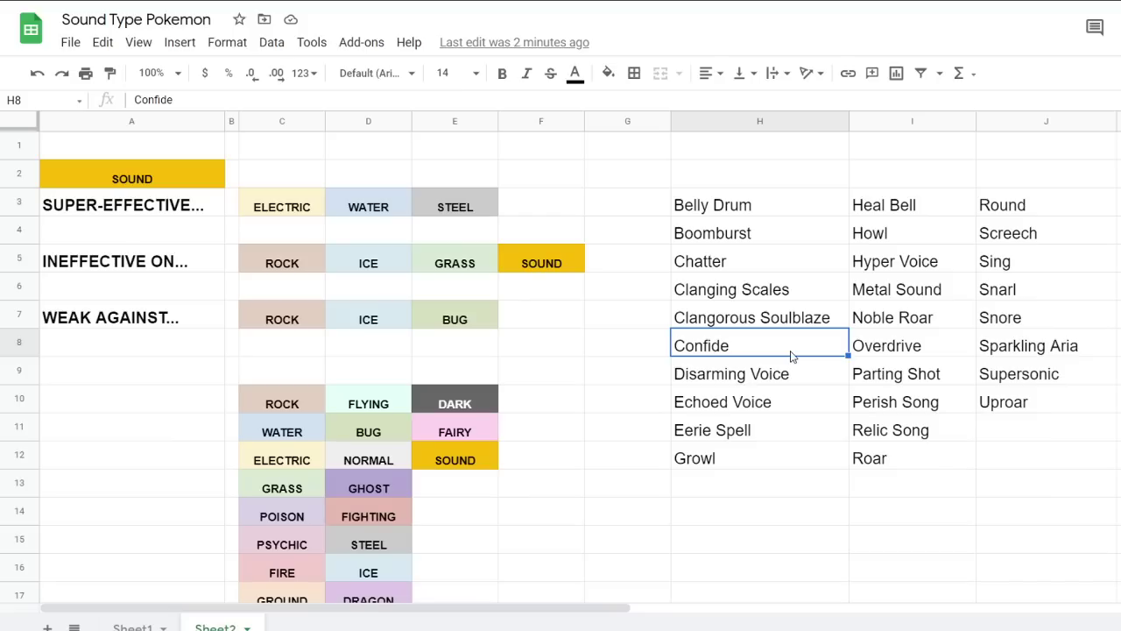
left_click(718, 207)
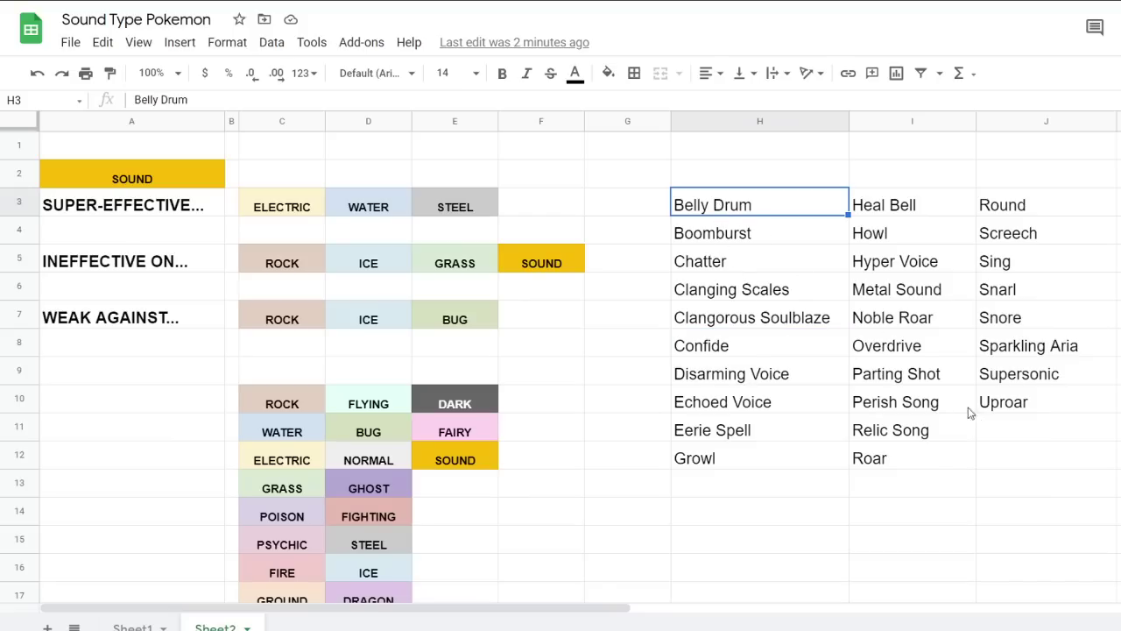
left_click(1007, 451, "shift")
left_click(871, 494)
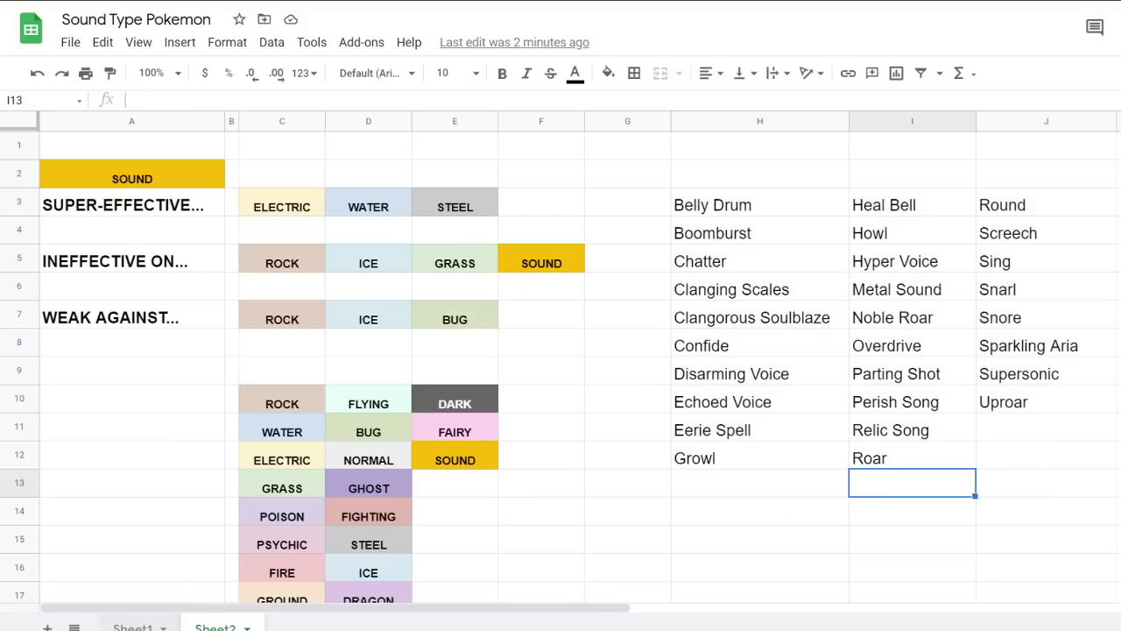
Check the last Pokemon entries and their type assignments at the end of the Sheet1 list
left_click(133, 627)
scroll(170, 426, "down", 20)
scroll(175, 431, "down", 20)
scroll(185, 427, "up", 4)
scroll(187, 423, "down", 3)
scroll(189, 438, "up", 4)
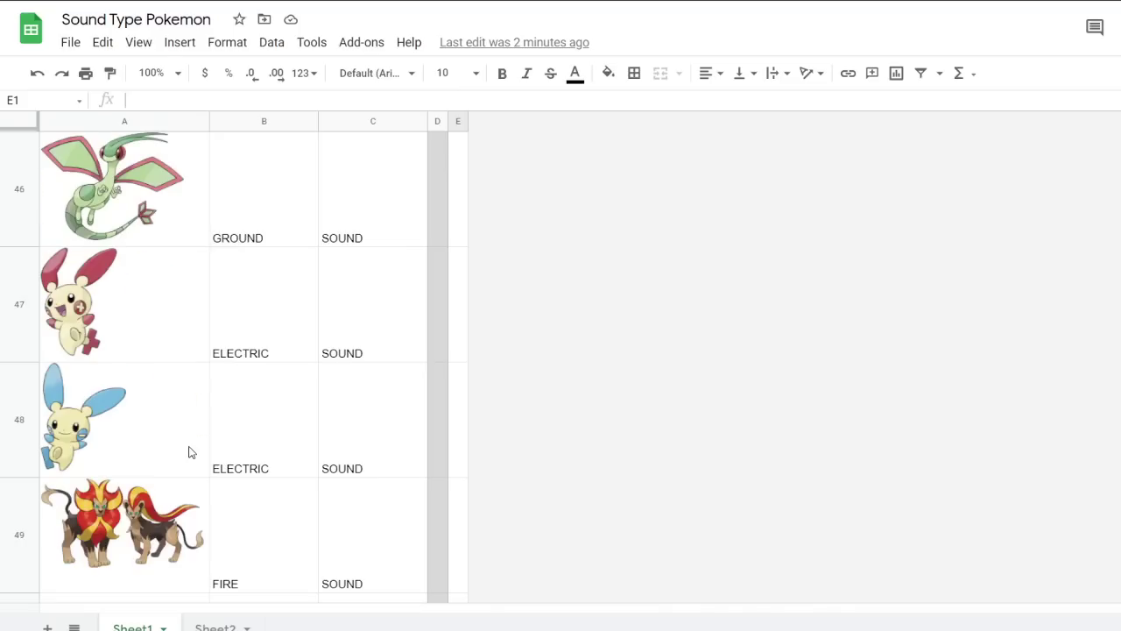
scroll(189, 451, "up", 3)
scroll(189, 456, "down", 5)
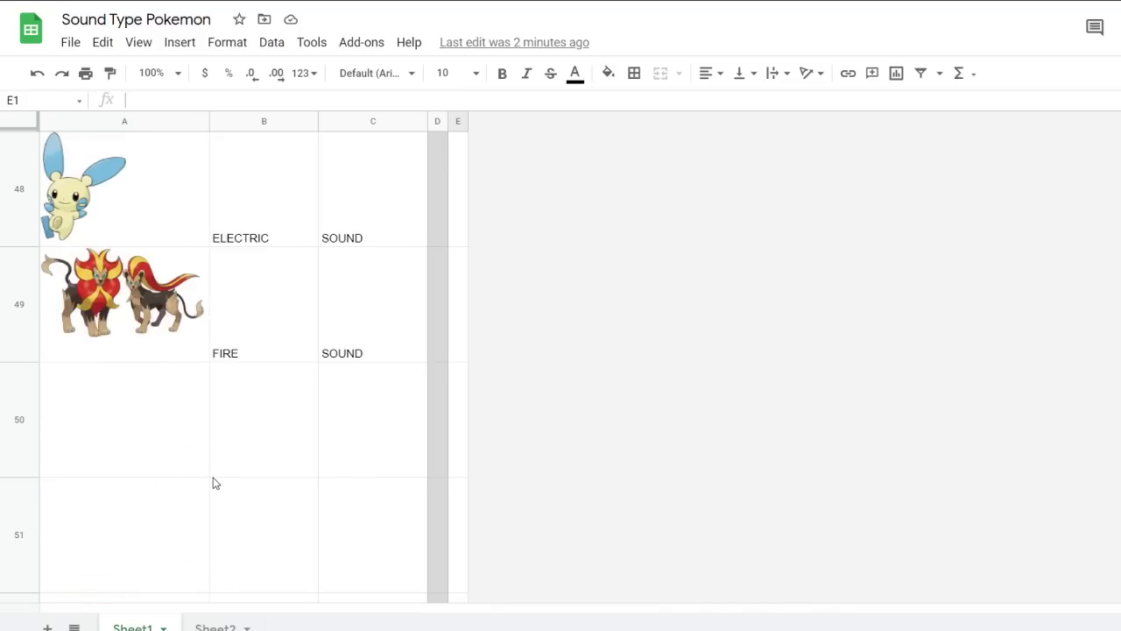
Enter Star in cell A50, the empty row below the last Pokemon entry
scroll(191, 462, "down", 1)
left_click(155, 325)
left_click(242, 308)
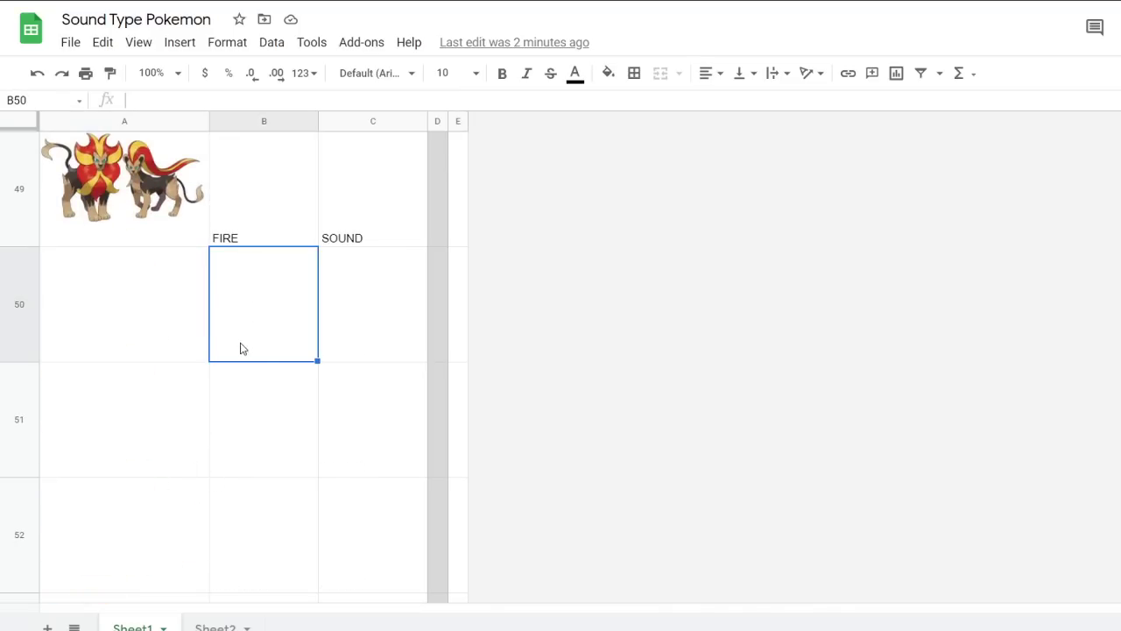
left_click(343, 350)
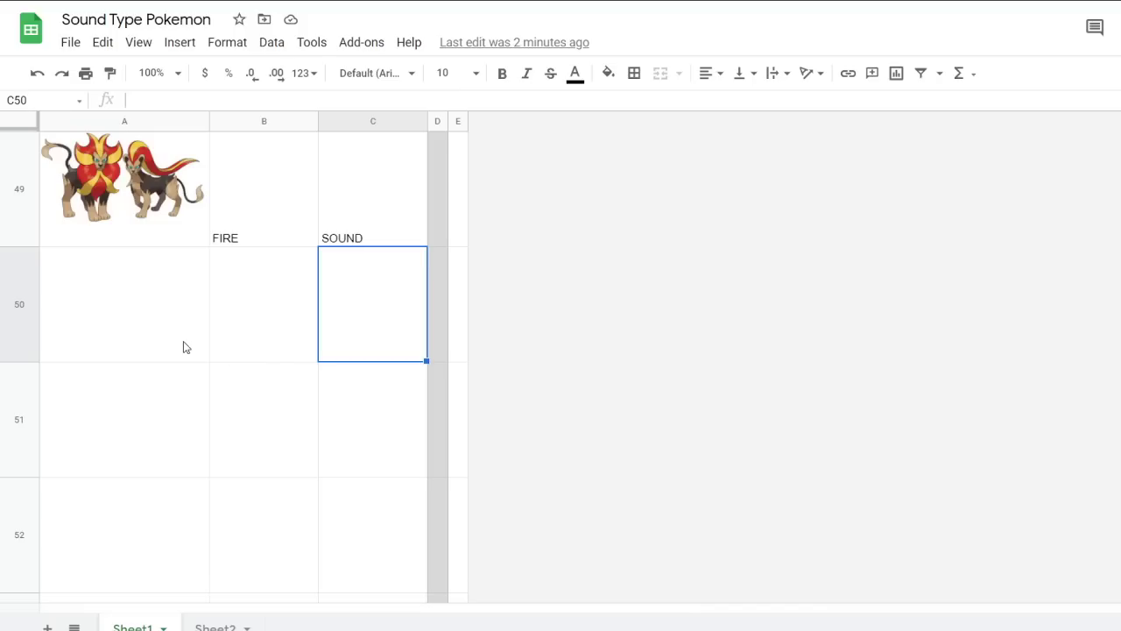
left_click(142, 346)
double_click(142, 346)
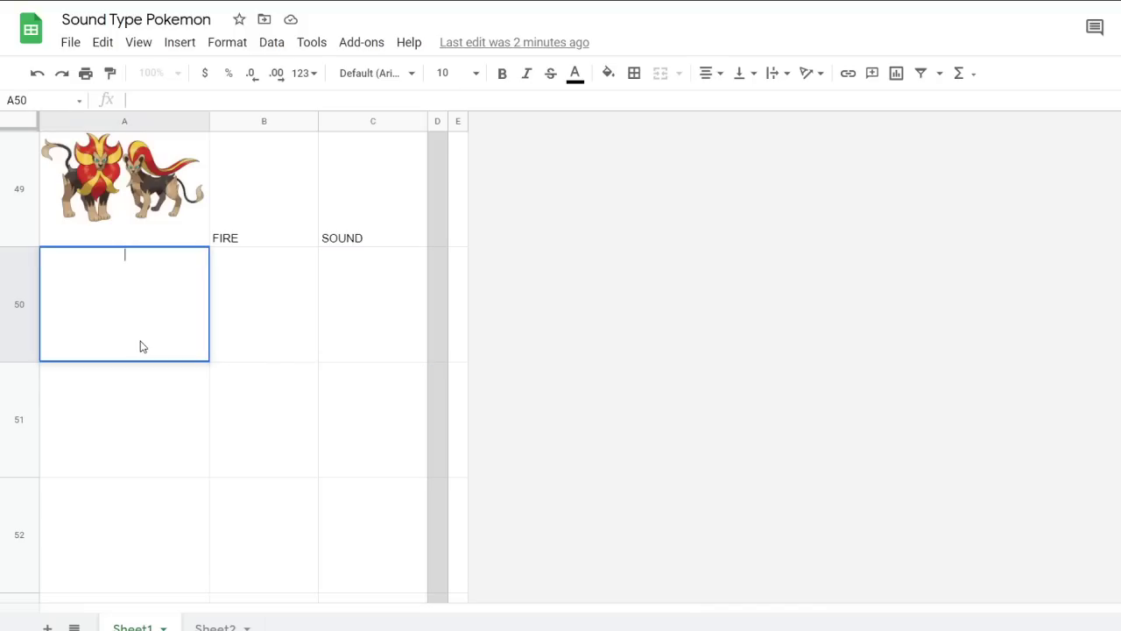
type("Star")
Set the font size of column A to 14
left_click(125, 123)
left_click(476, 73)
left_click(446, 268)
left_click(385, 72)
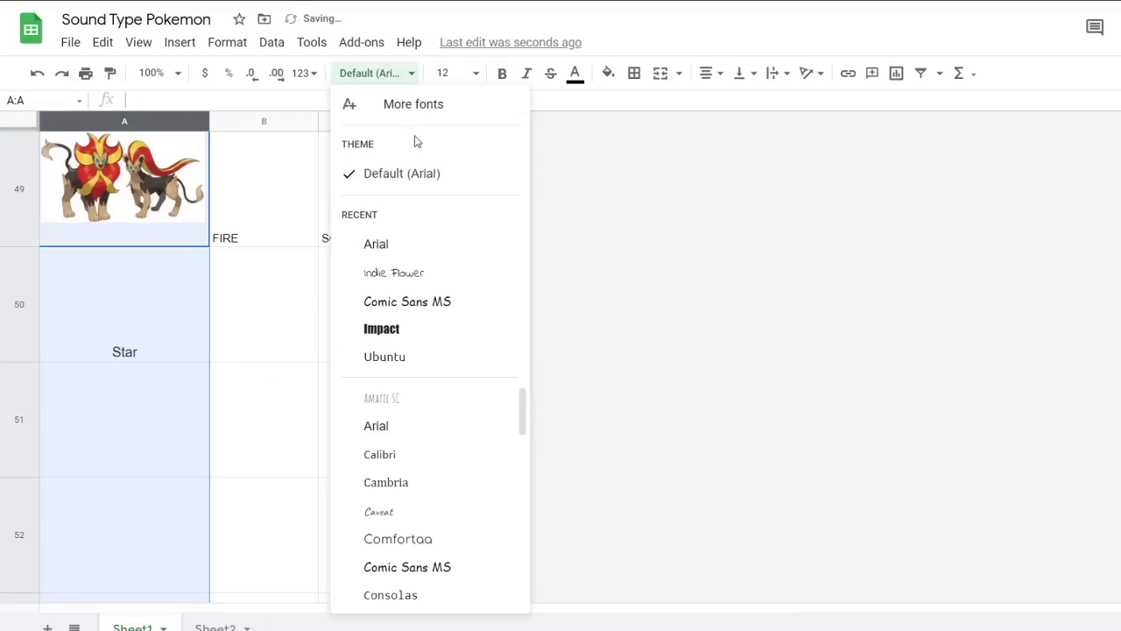
left_click(476, 74)
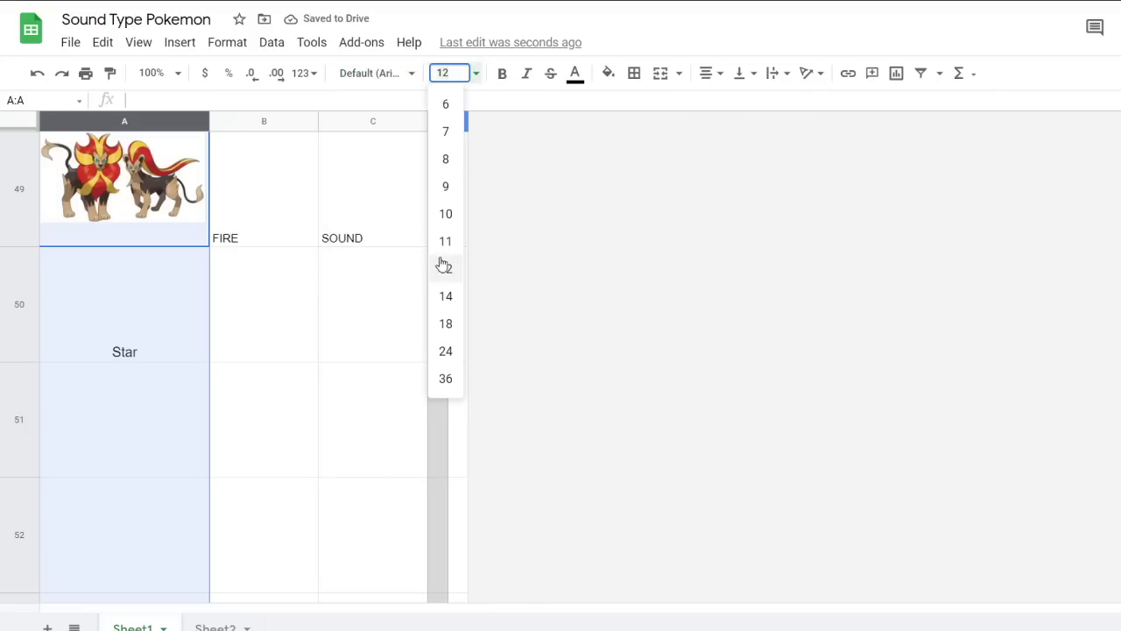
left_click(446, 296)
left_click(233, 358)
Replace the text in cell A50 with the copied dragon picture and shrink it to fit within row 50
left_click(158, 354)
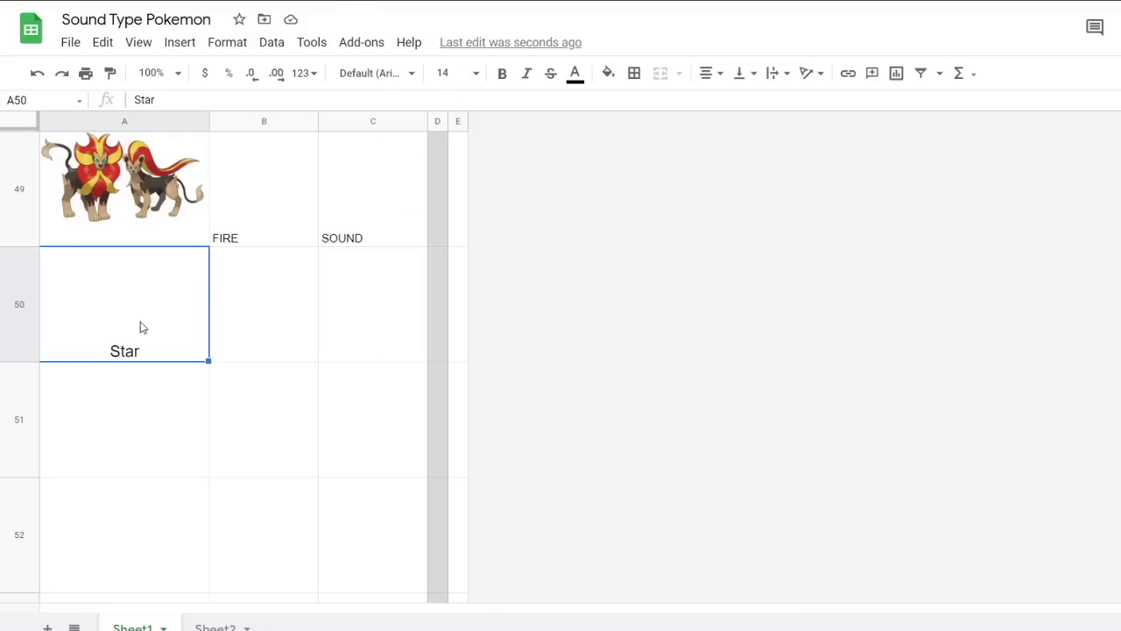
key("Delete")
key("ctrl+v")
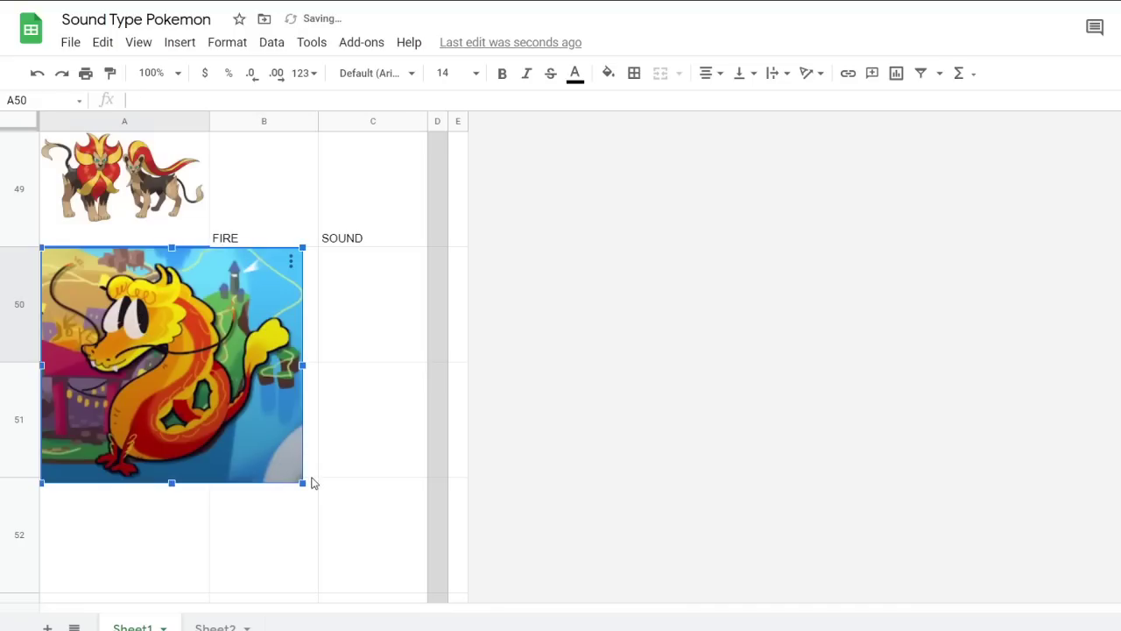
left_click_drag(302, 482, 166, 357)
left_click(244, 382)
Assign the dragon in row 50 the types FIRE in column B and SOUND in column C
left_click(243, 326)
type("S")
key("BackSpace")
key("BackSpace")
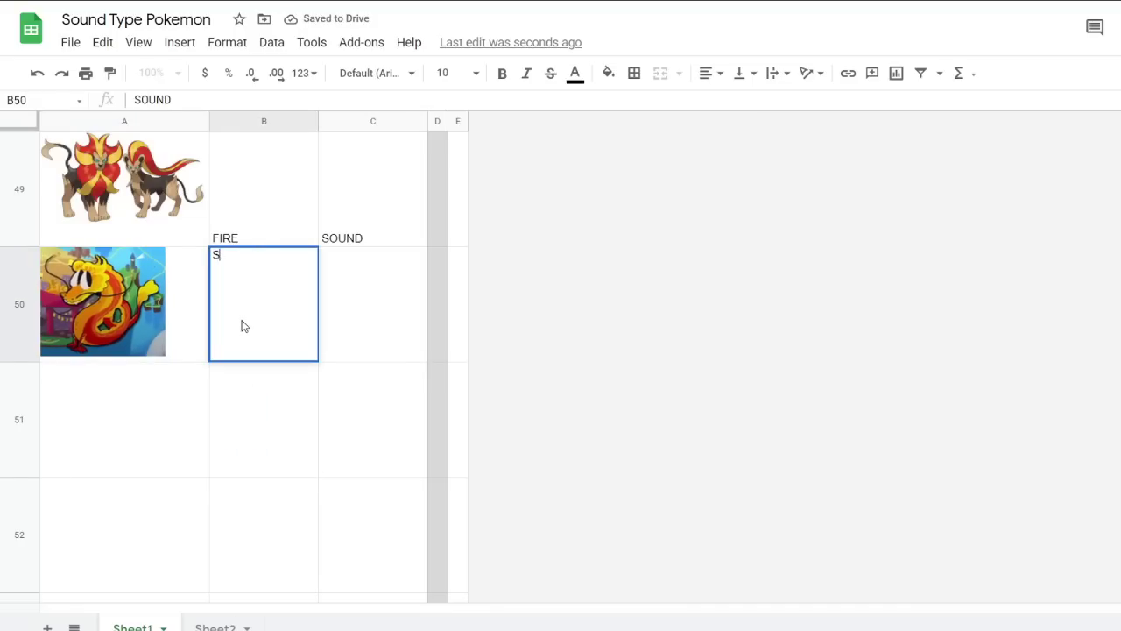
type("Fire")
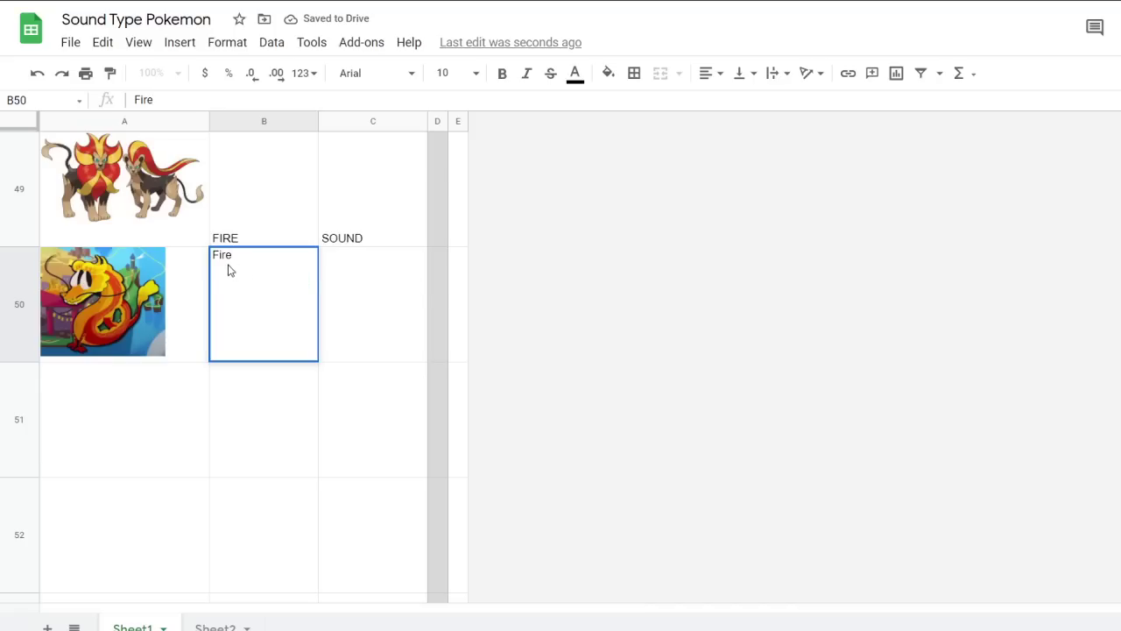
double_click(244, 254)
type("FIRE")
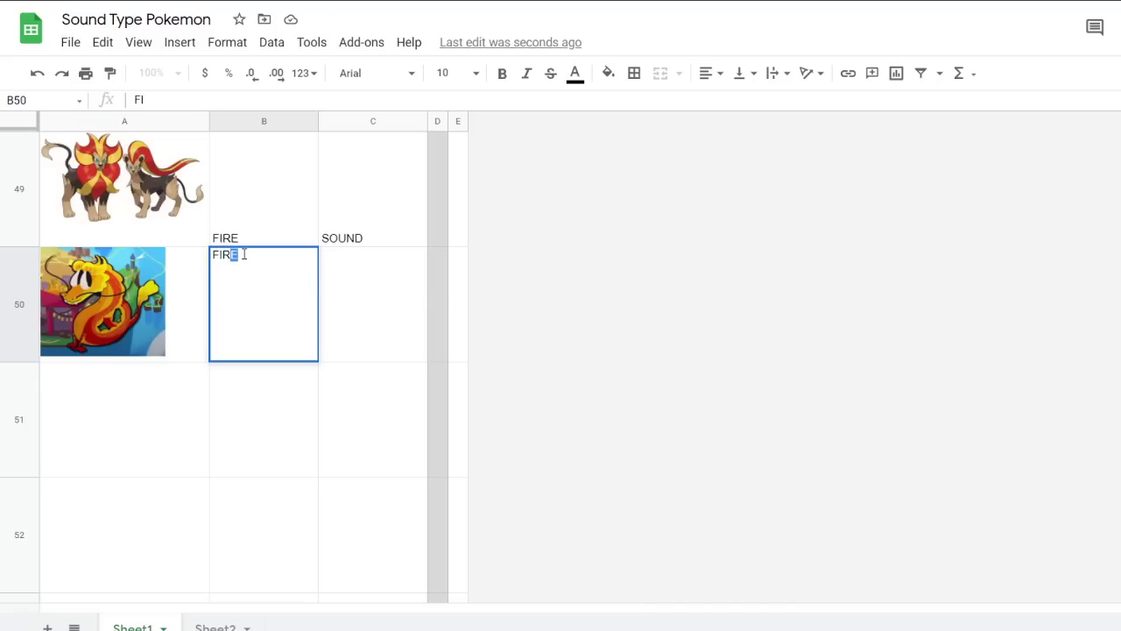
left_click(390, 341)
type("SOUND")
key("Return")
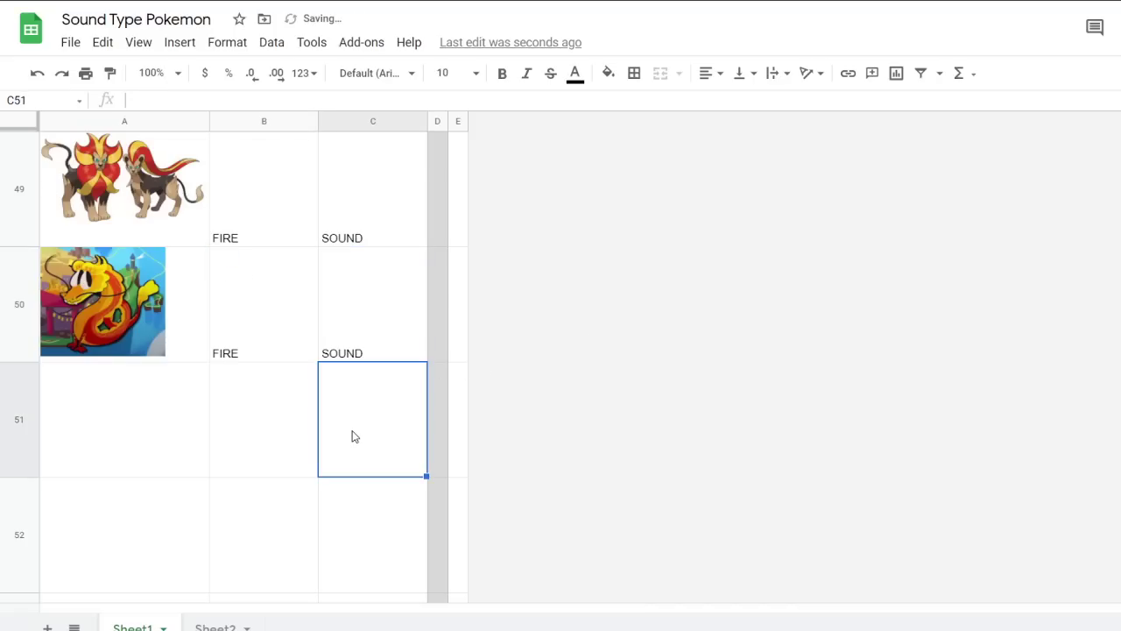
Align the contents of cell A50 to the right
left_click(166, 343)
key("Delete")
left_click(716, 74)
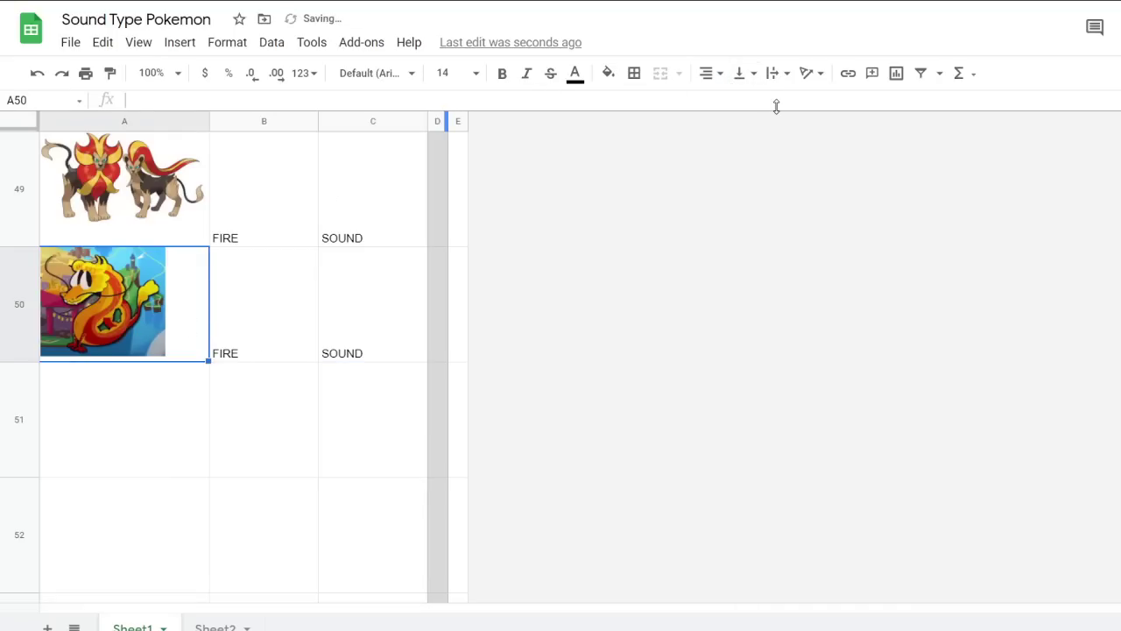
Try to add the note (3) in cell A50 beside the dragon picture
key("Delete")
type("(3)")
left_click(294, 473)
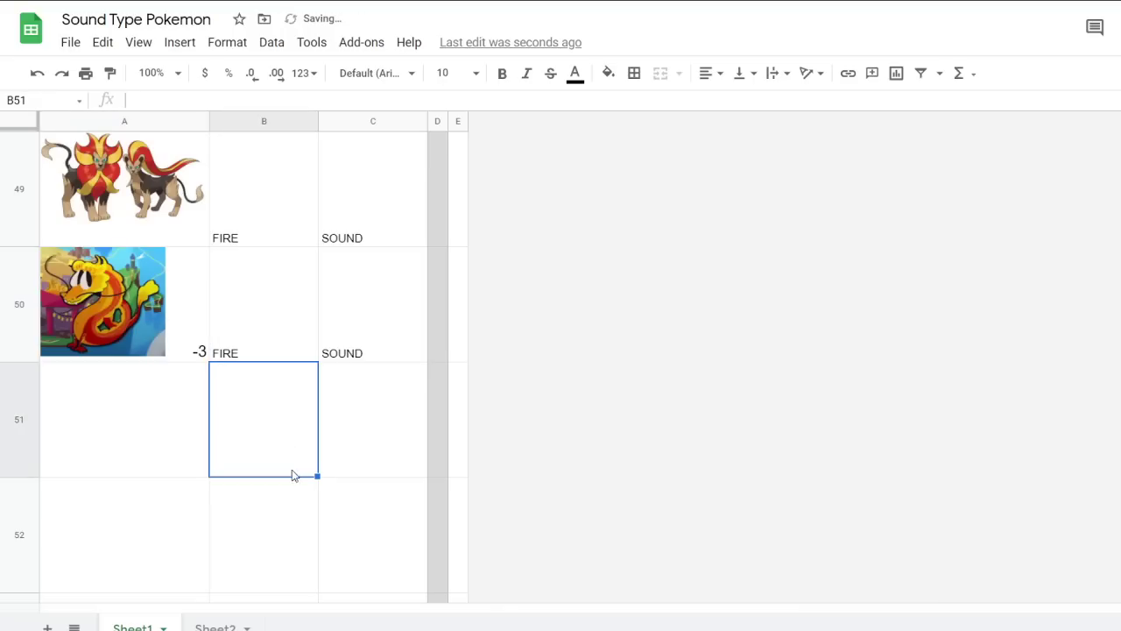
Clear the number in cell A50 and enter *3 beside the dragon picture instead
left_click(205, 353)
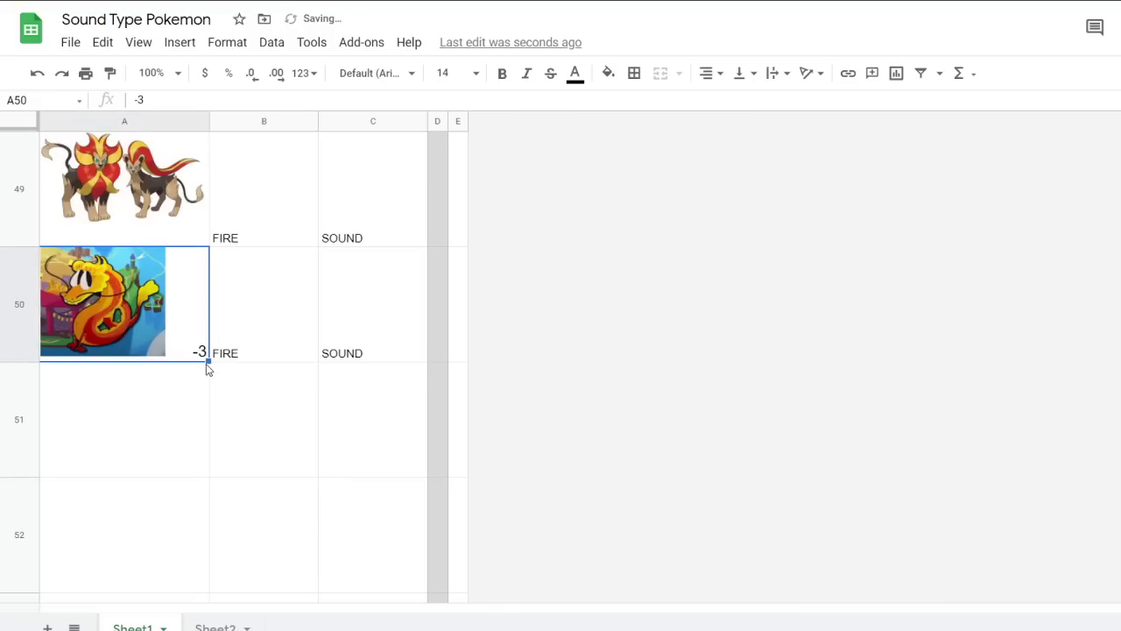
key("Delete")
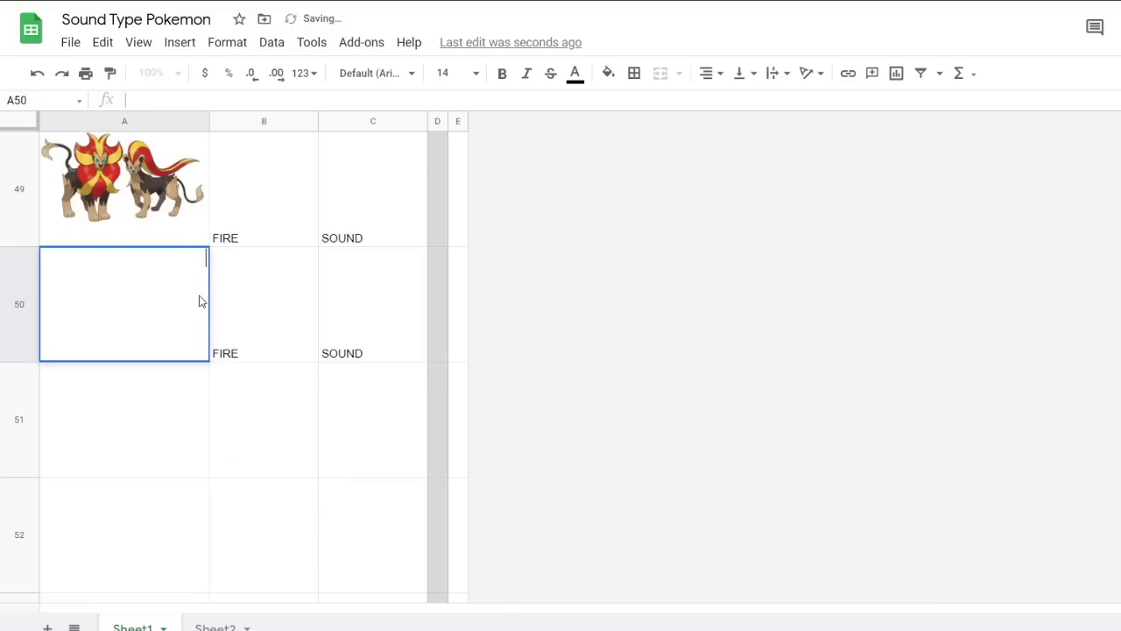
type("*3")
key("Return")
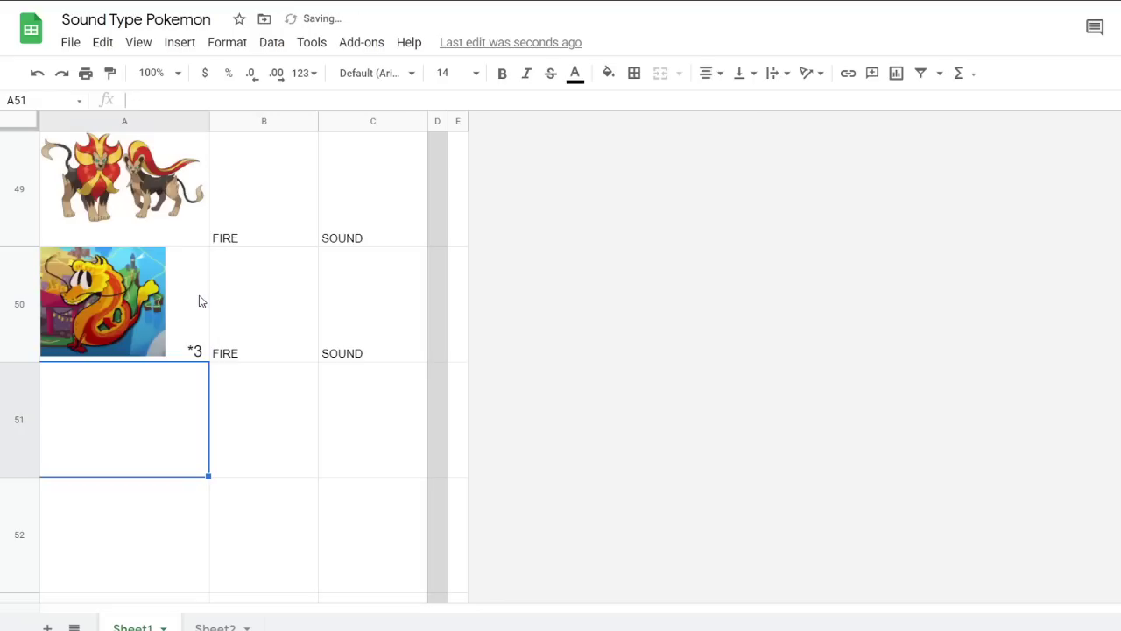
left_click(270, 445)
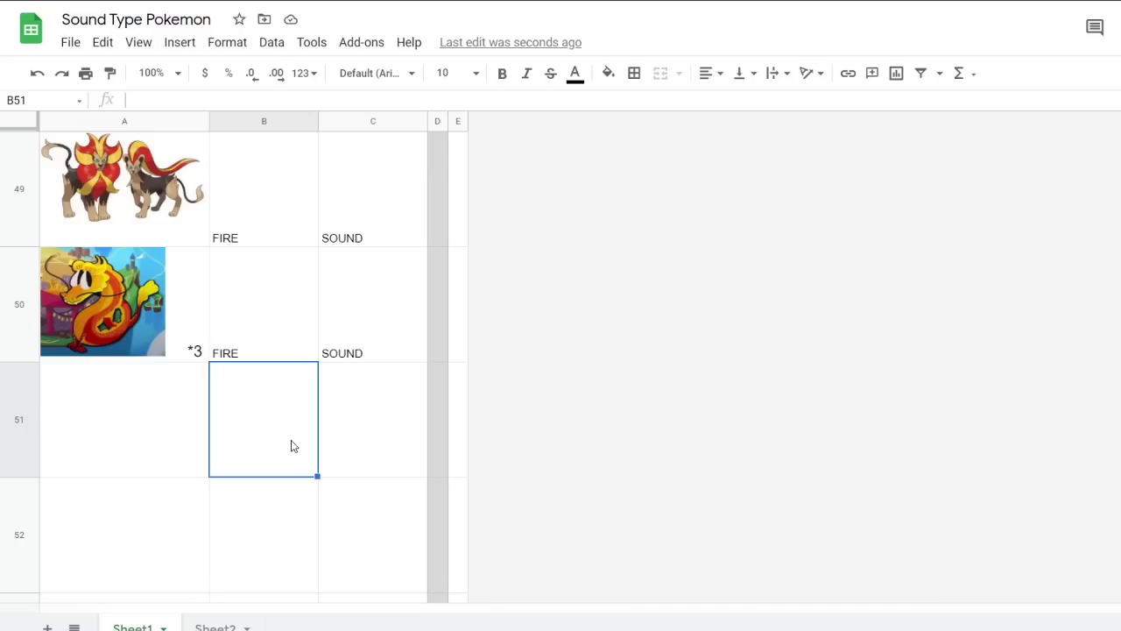
Enter Songbird 1 > 2 in cell A51 below the dragon entry
left_click(96, 300)
scroll(195, 429, "up", 1)
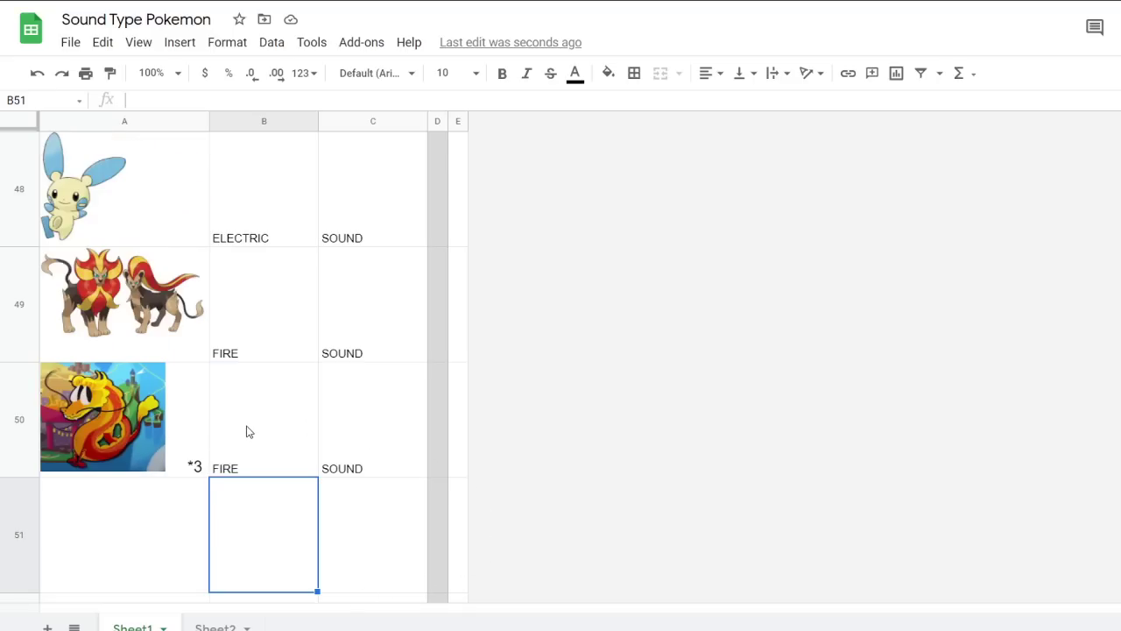
left_click(151, 506)
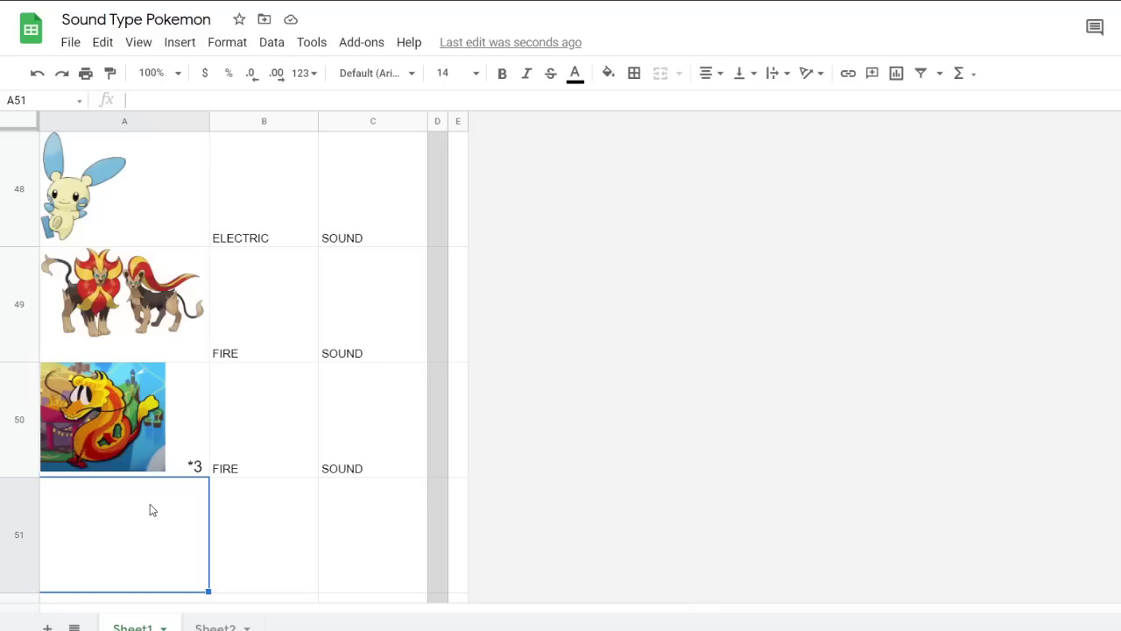
scroll(150, 509, "down", 2)
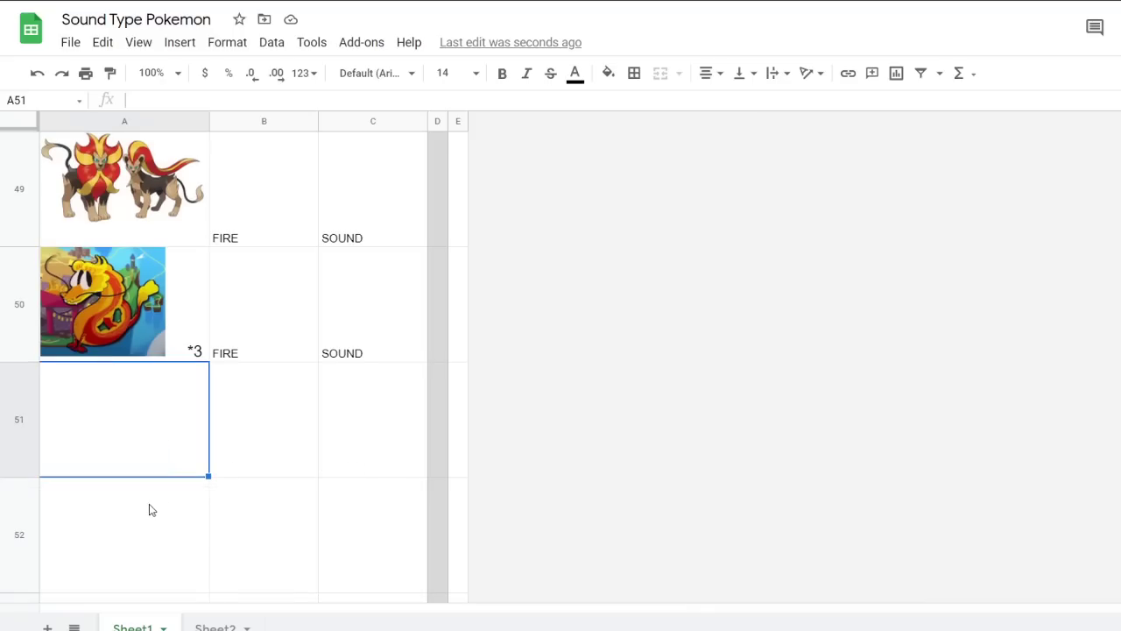
type("Son")
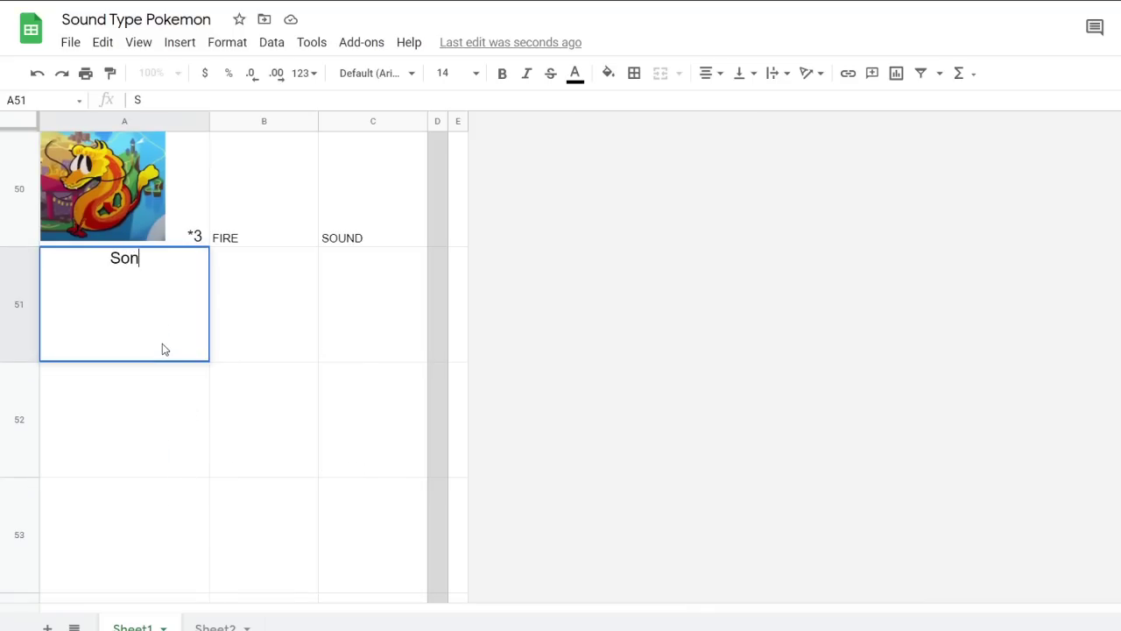
type("gbird 1 > 2")
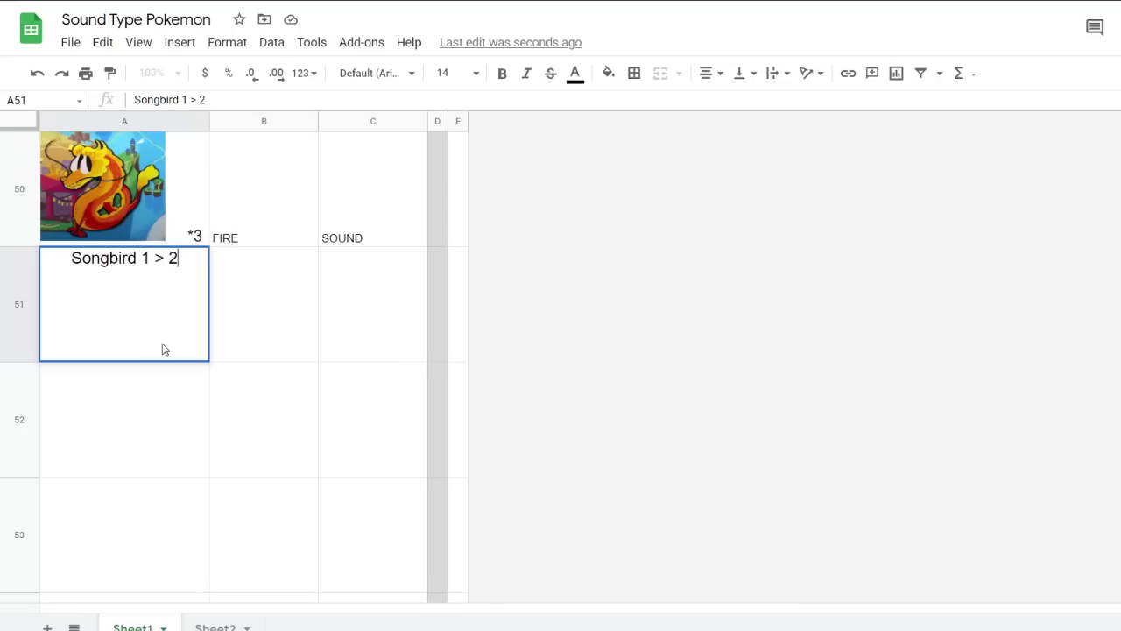
key("Return")
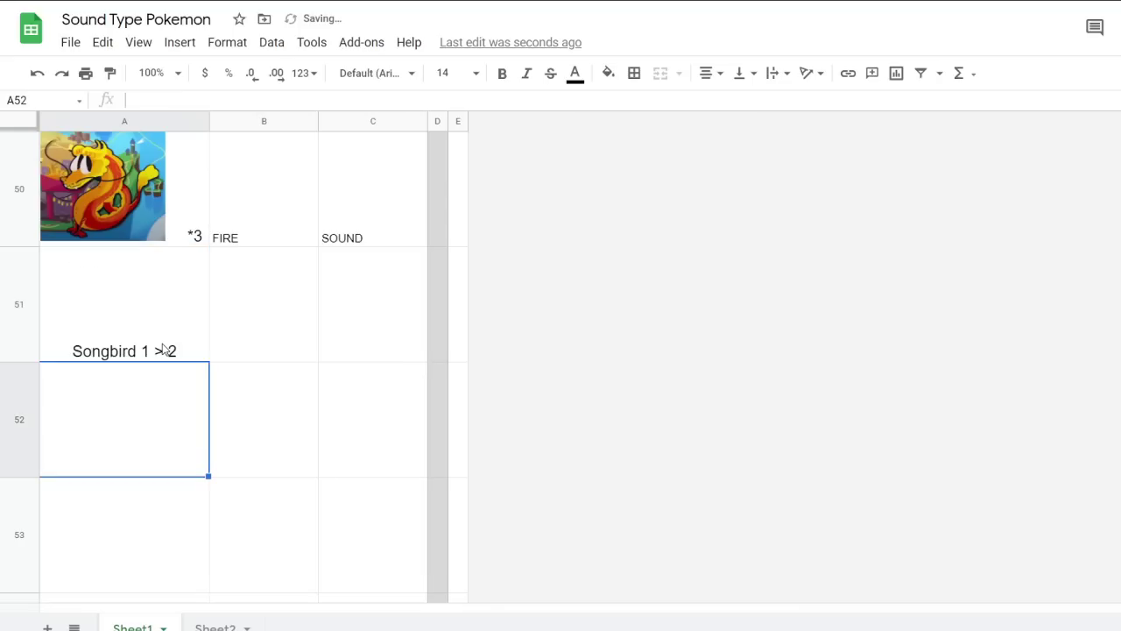
Copy the Songbird 1 > 2 entry from A51 into A52
left_click(163, 349)
key("ctrl+c")
left_click(148, 423)
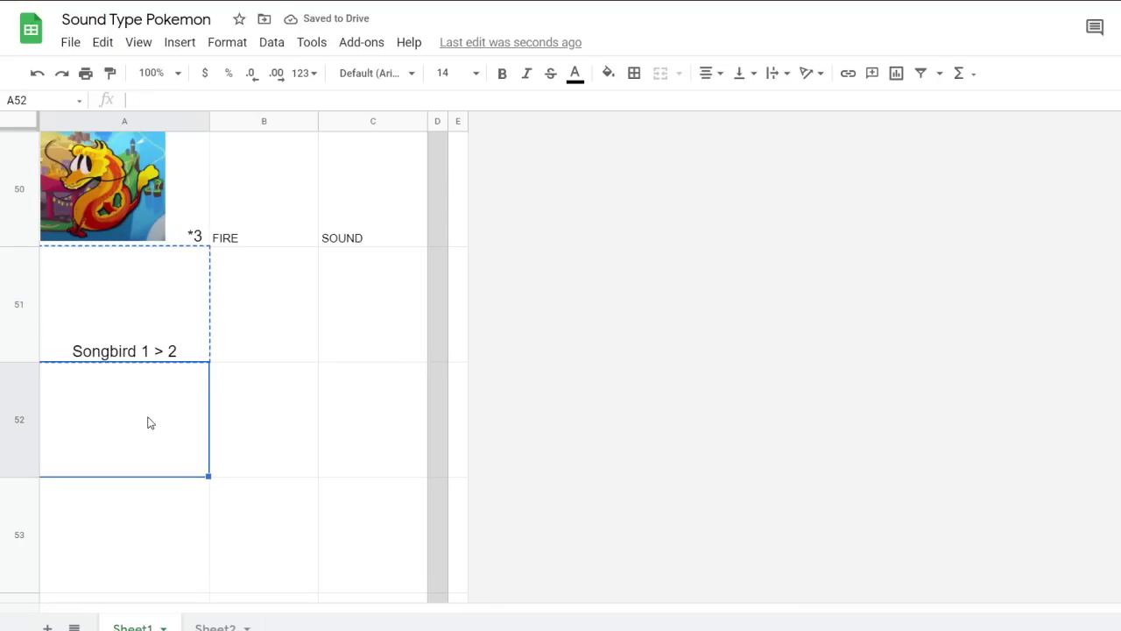
key("ctrl+v")
Enter Sound Eeveelution in cell A53
left_click(150, 530)
type("Sound EE")
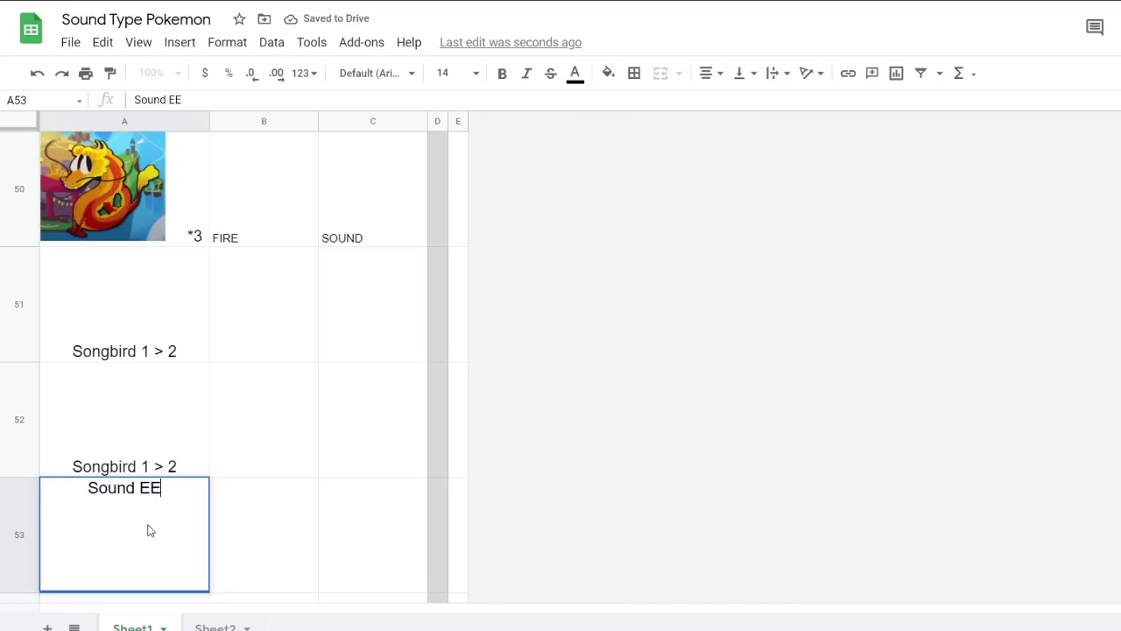
key("BackSpace")
type("eveelution")
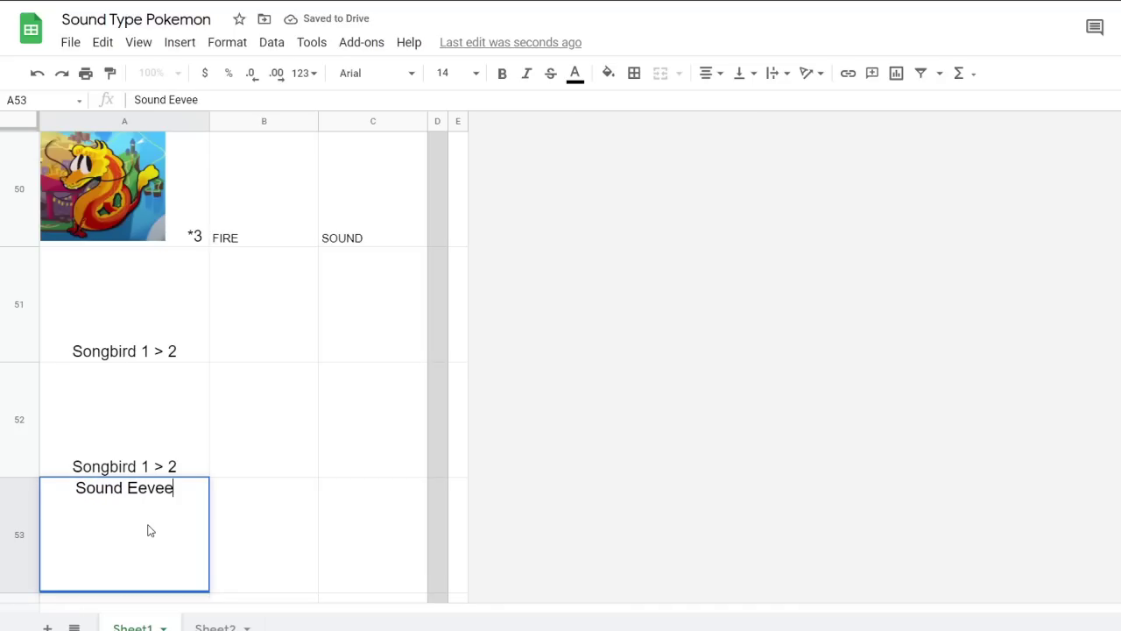
left_click(311, 570)
Look through the whole illustrated Pokemon list, ending at the new text entries in rows 51 to 53
scroll(257, 536, "down", 1)
scroll(257, 533, "up", 1)
left_click(398, 489)
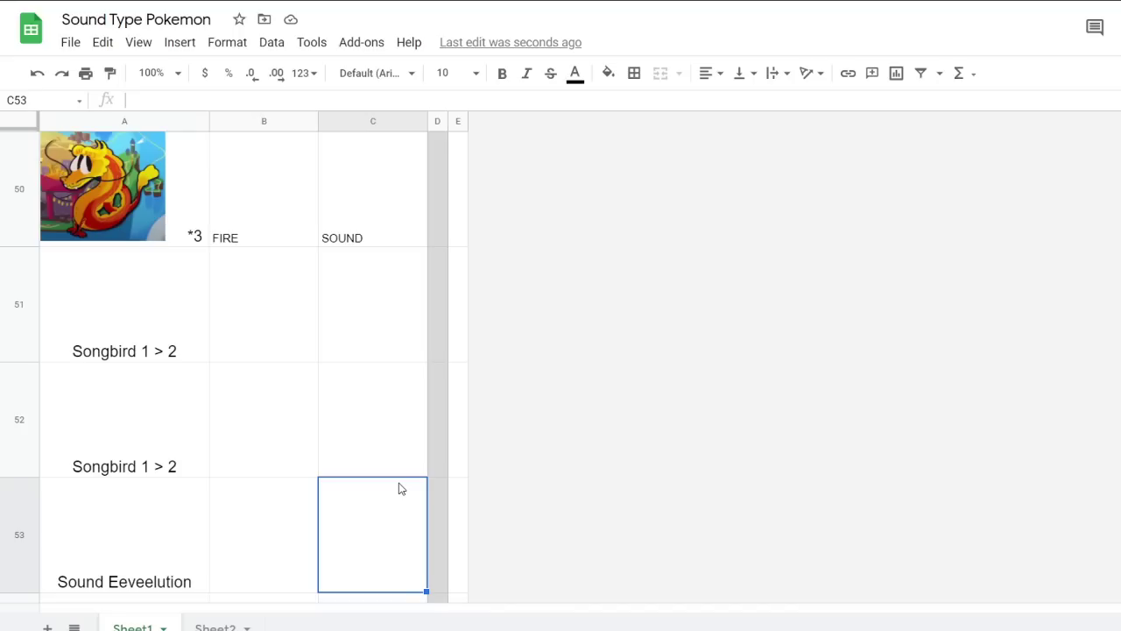
scroll(442, 316, "up", 20)
scroll(443, 320, "up", 20)
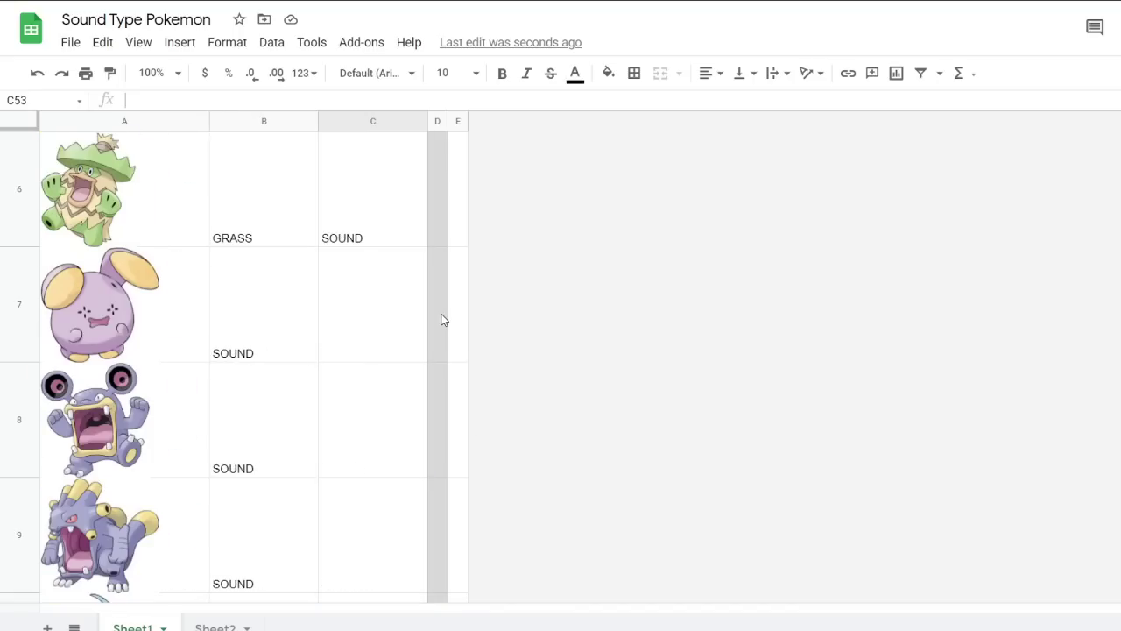
scroll(443, 320, "up", 5)
scroll(433, 329, "down", 20)
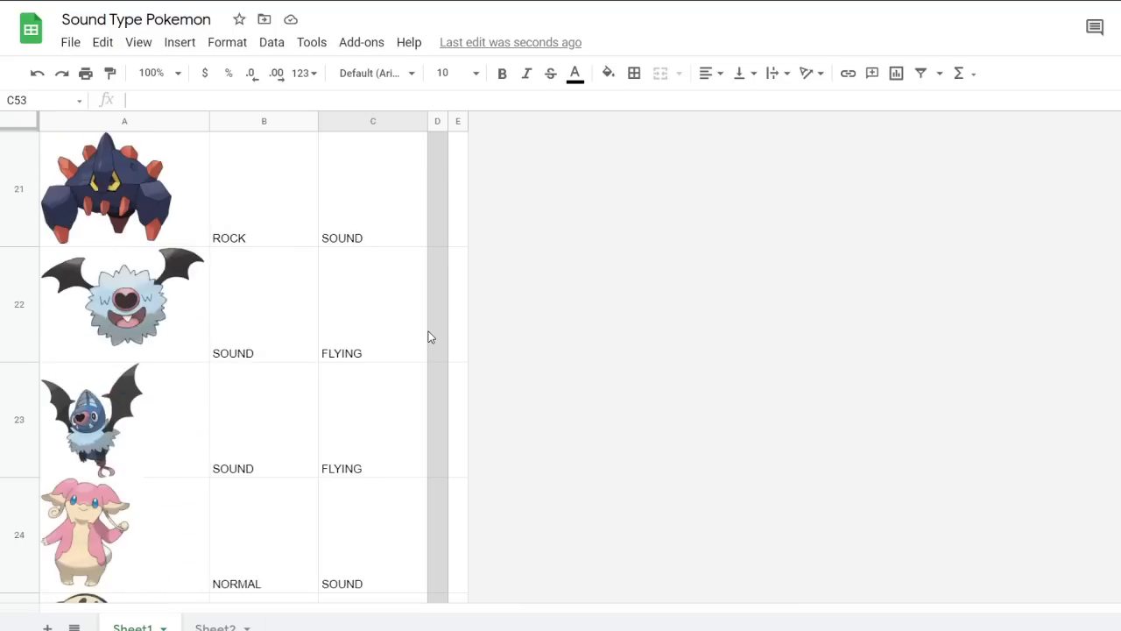
scroll(429, 340, "down", 15)
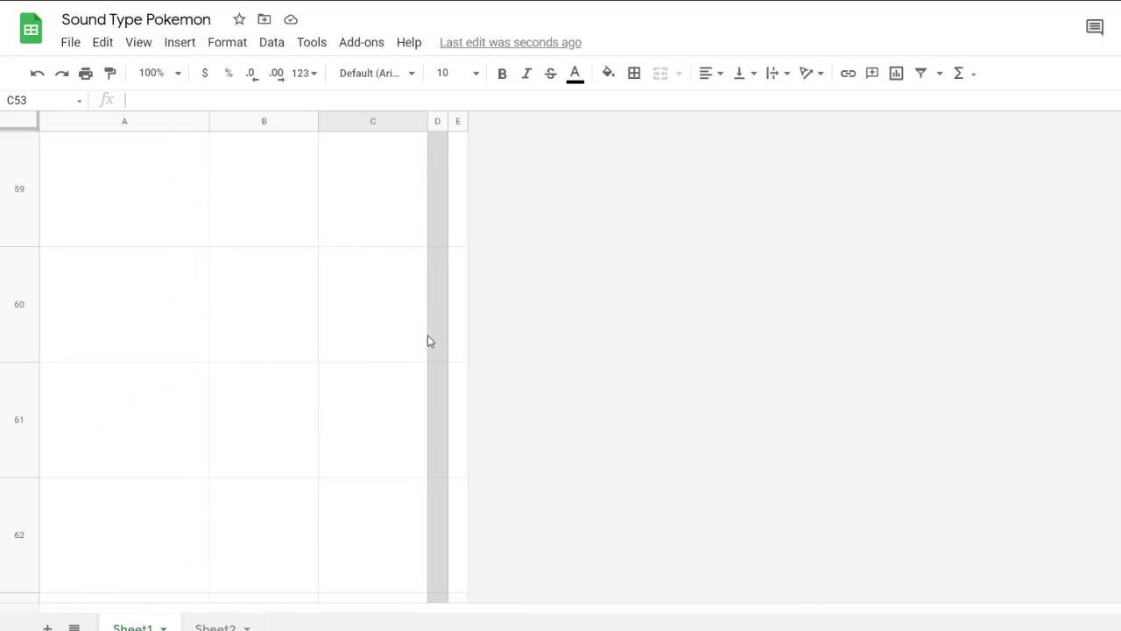
scroll(429, 341, "up", 5)
scroll(428, 340, "down", 1)
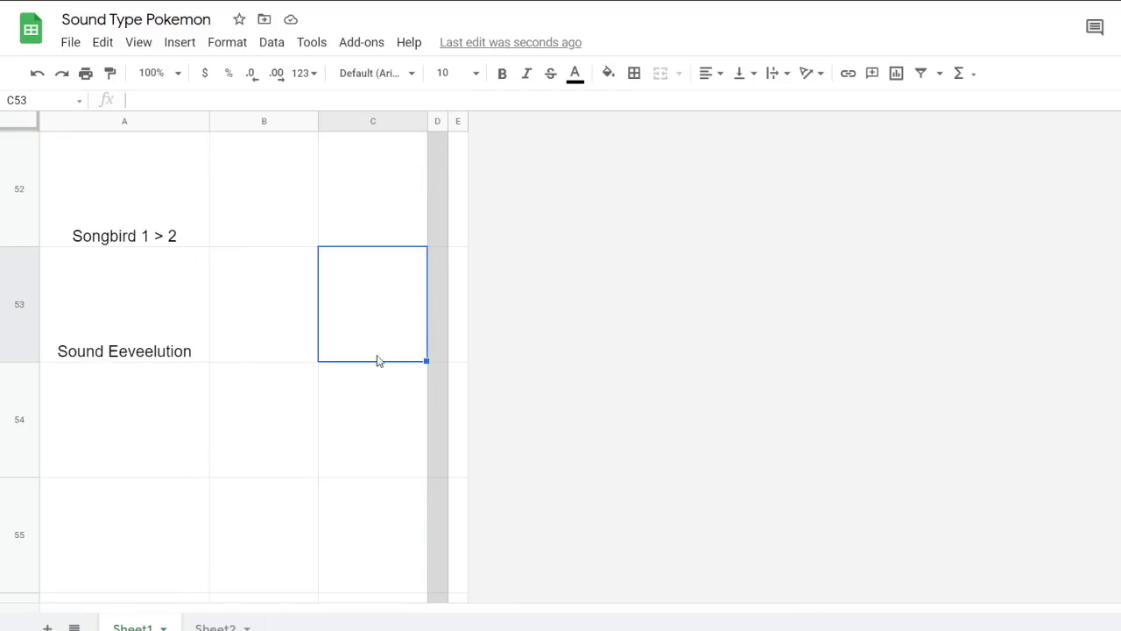
left_click(126, 459)
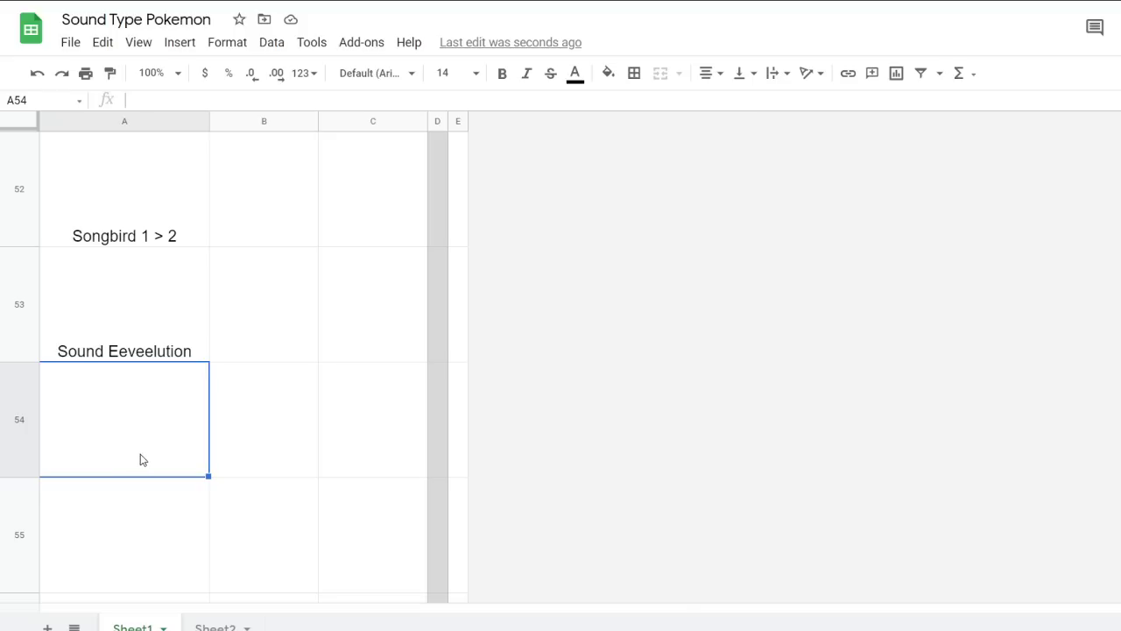
scroll(142, 459, "up", 1)
scroll(141, 459, "down", 1)
scroll(142, 459, "up", 2)
scroll(142, 459, "down", 1)
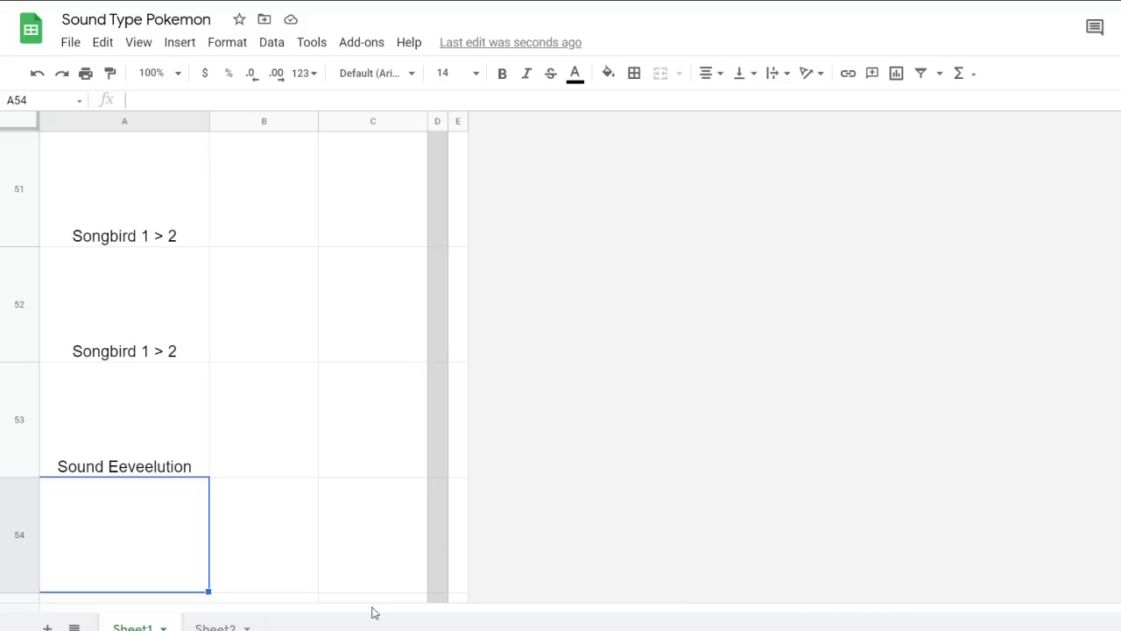
Replace Songbird with Lyrebird in cell A52 so the entry reads Lyrebird 1 > 2
left_click(165, 337)
double_click(167, 333)
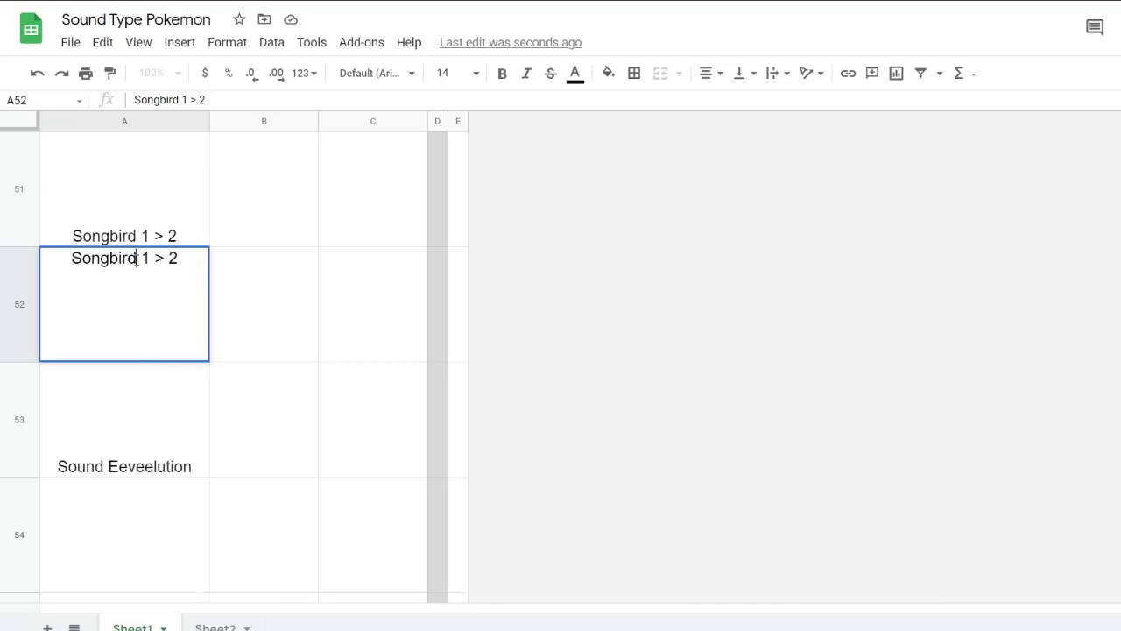
left_click_drag(138, 258, 54, 259)
type("Lyrebird")
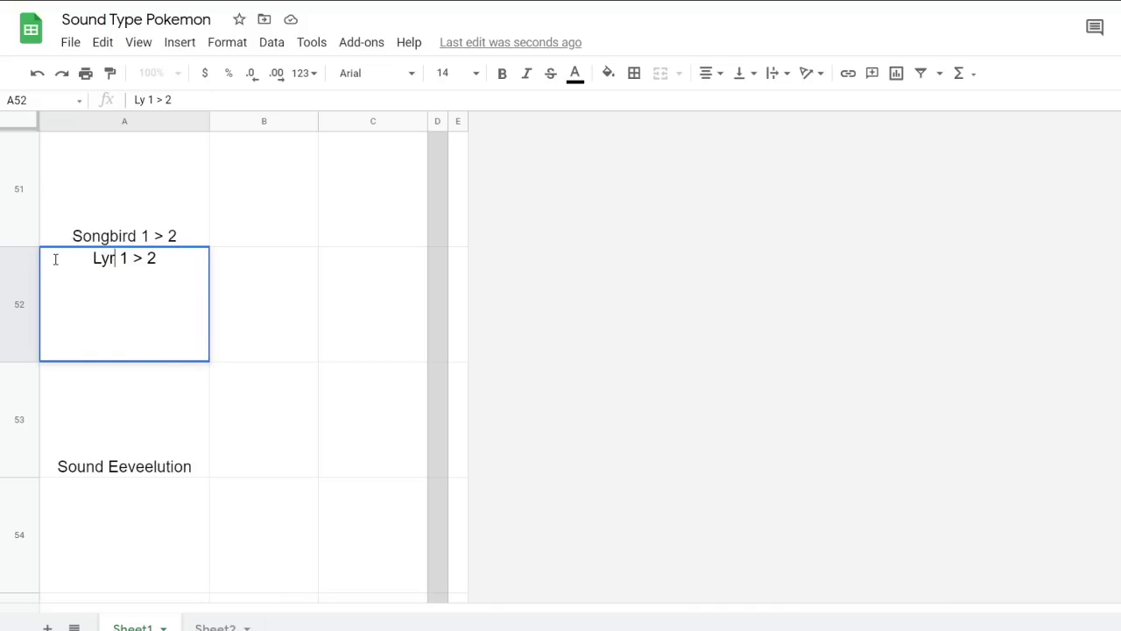
left_click(309, 349)
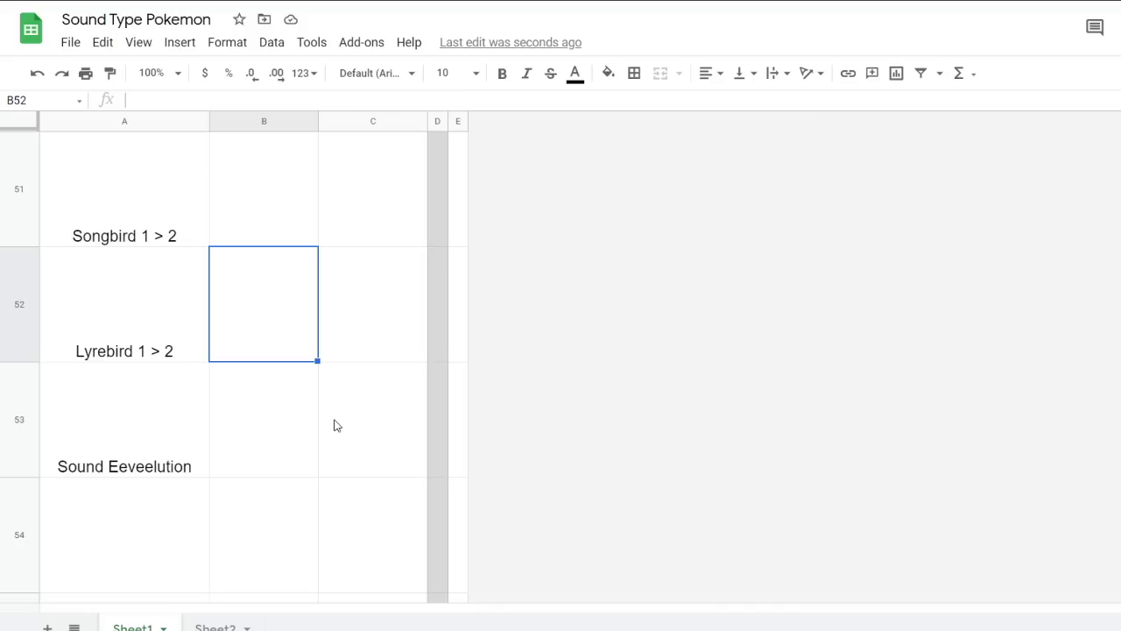
Review the illustrated Pokemon list and its SOUND typings again, from row 1 down through the Grookey line
scroll(374, 412, "up", 20)
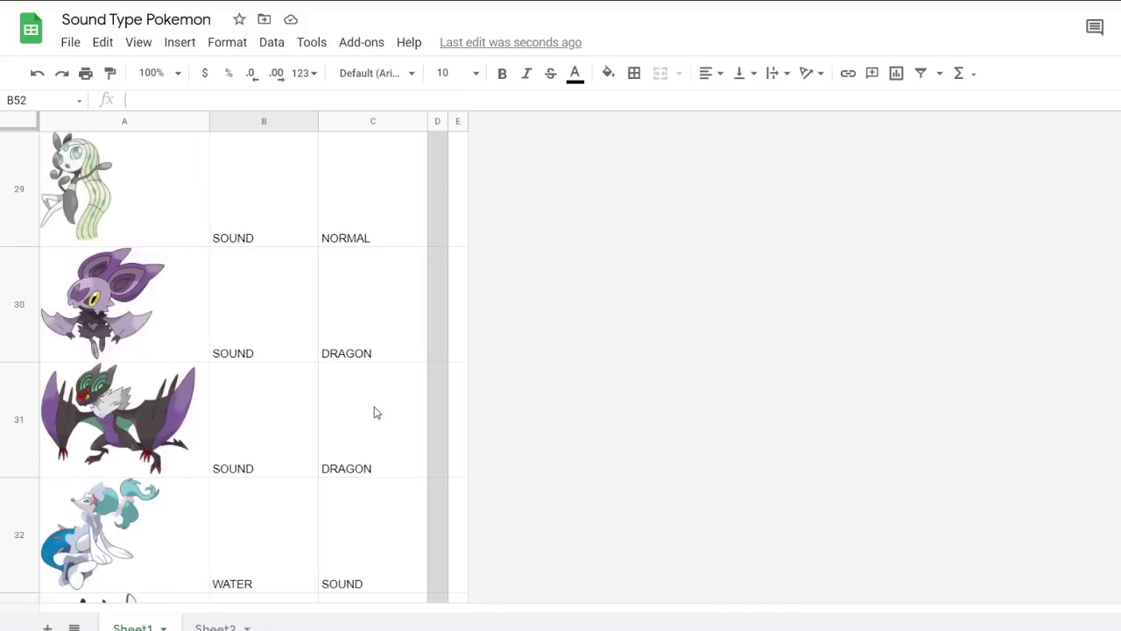
scroll(374, 411, "up", 16)
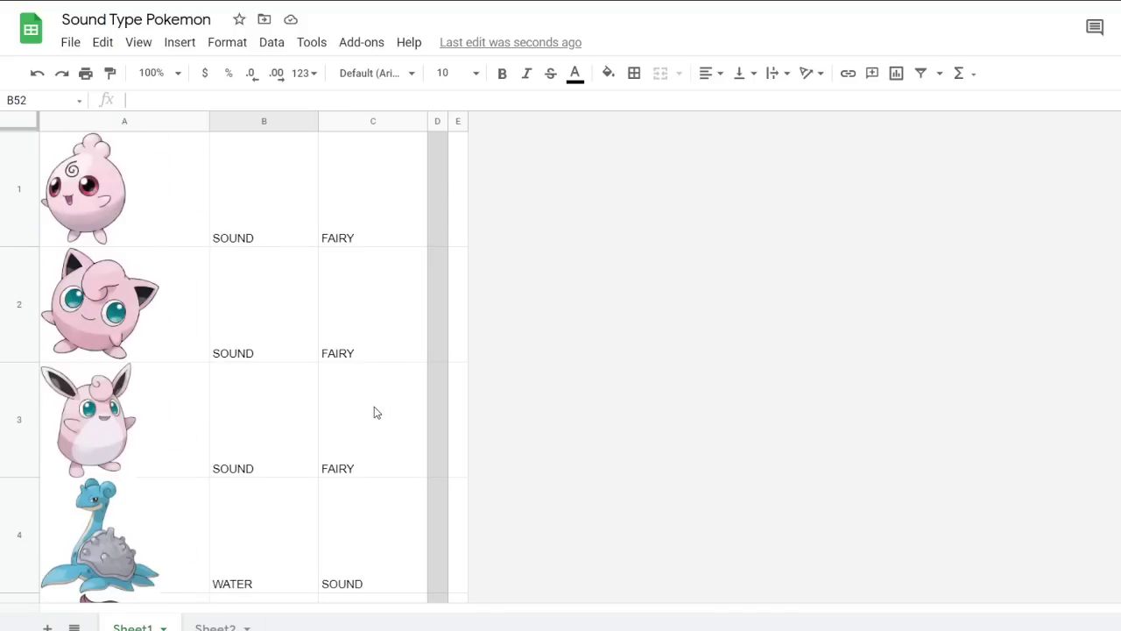
scroll(374, 412, "down", 7)
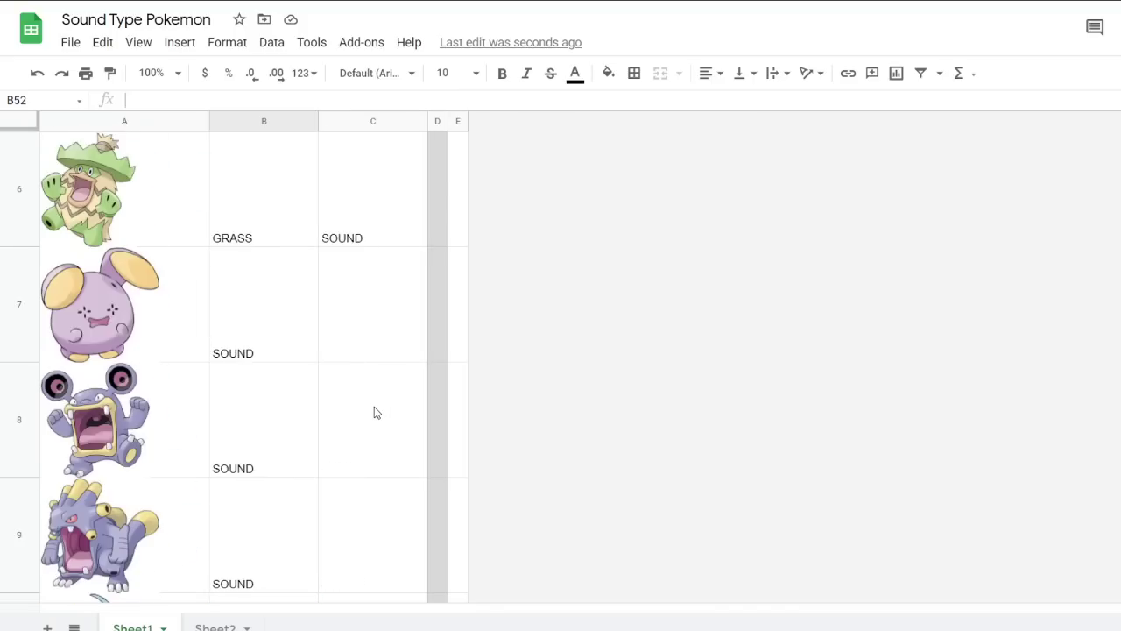
scroll(375, 412, "down", 10)
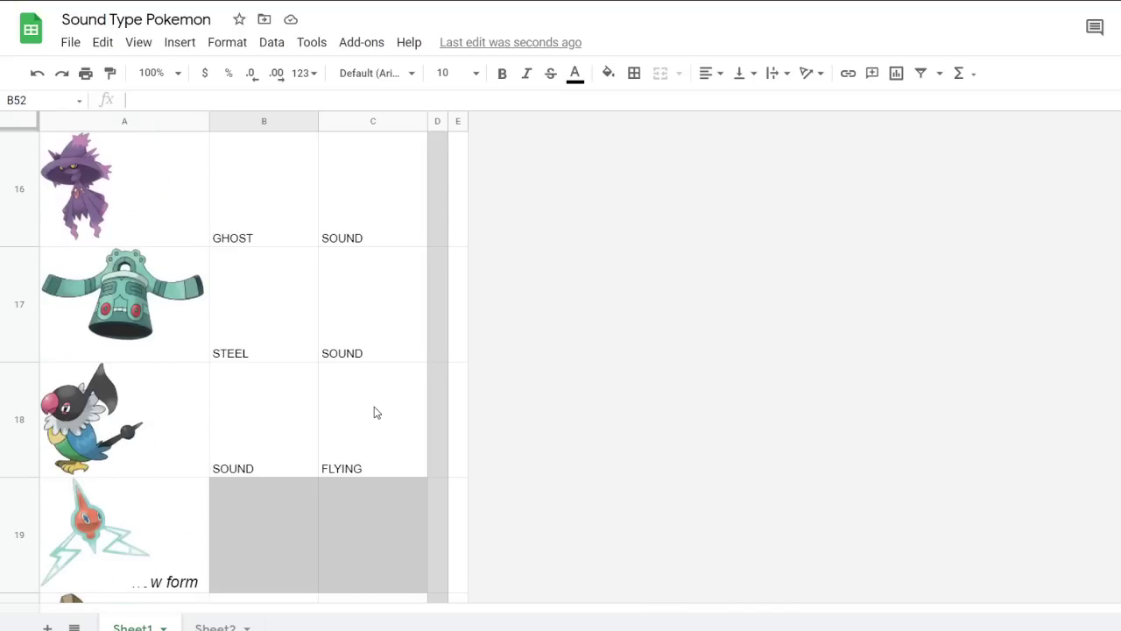
scroll(375, 411, "down", 16)
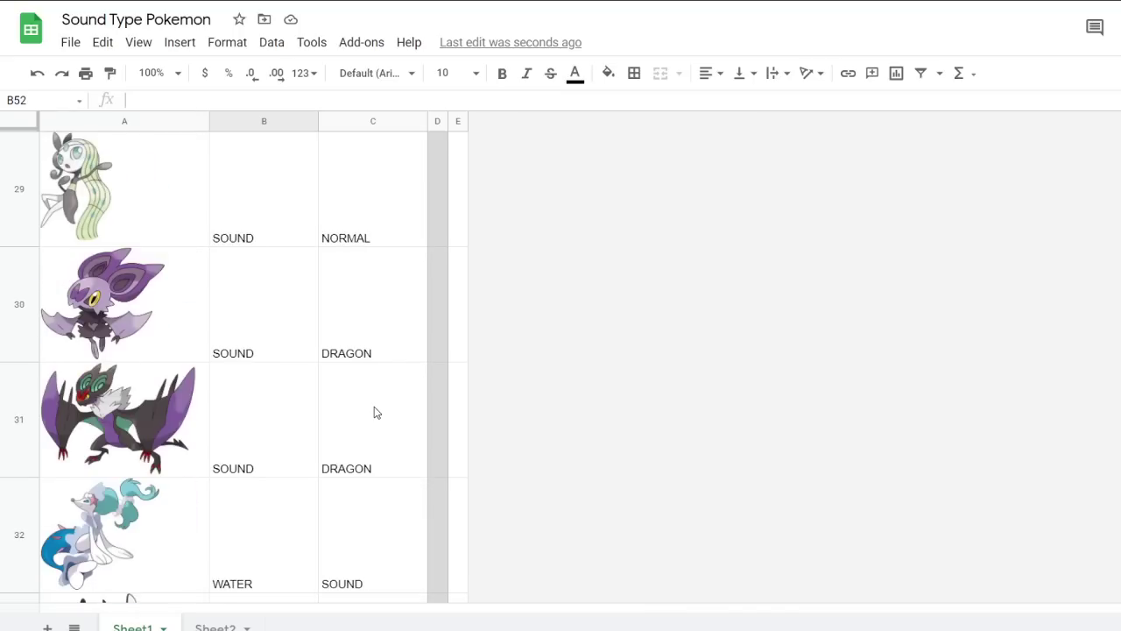
scroll(374, 407, "down", 8)
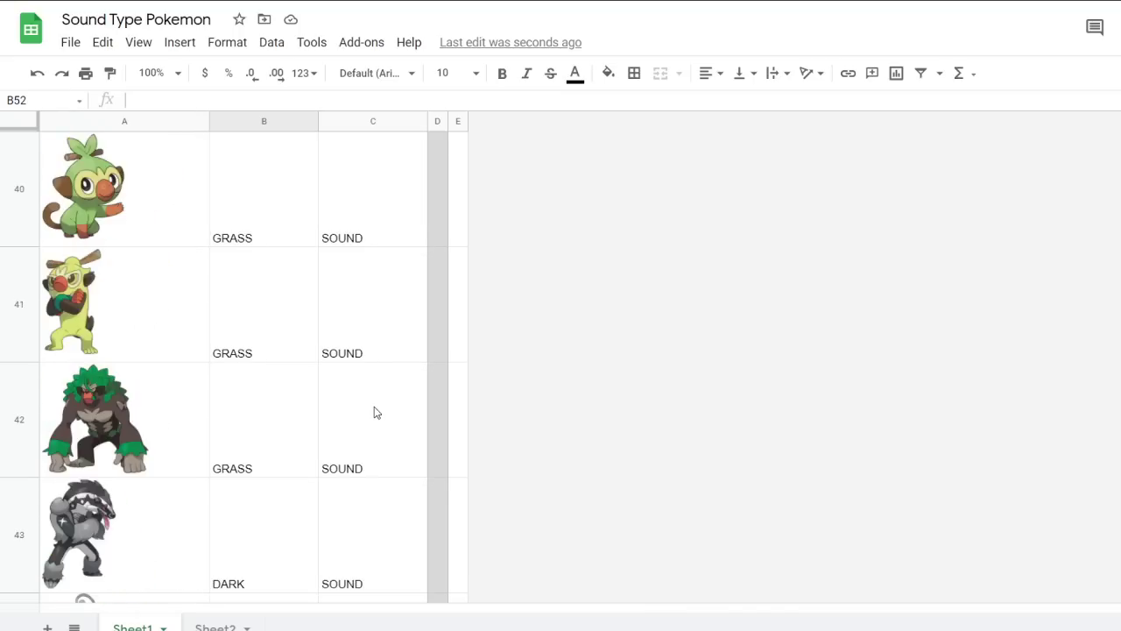
Review the Pokémon list from row 36 down to the blank rows below Sound Eeveelution, checking the assigned types
scroll(375, 411, "down", 2)
scroll(375, 410, "up", 8)
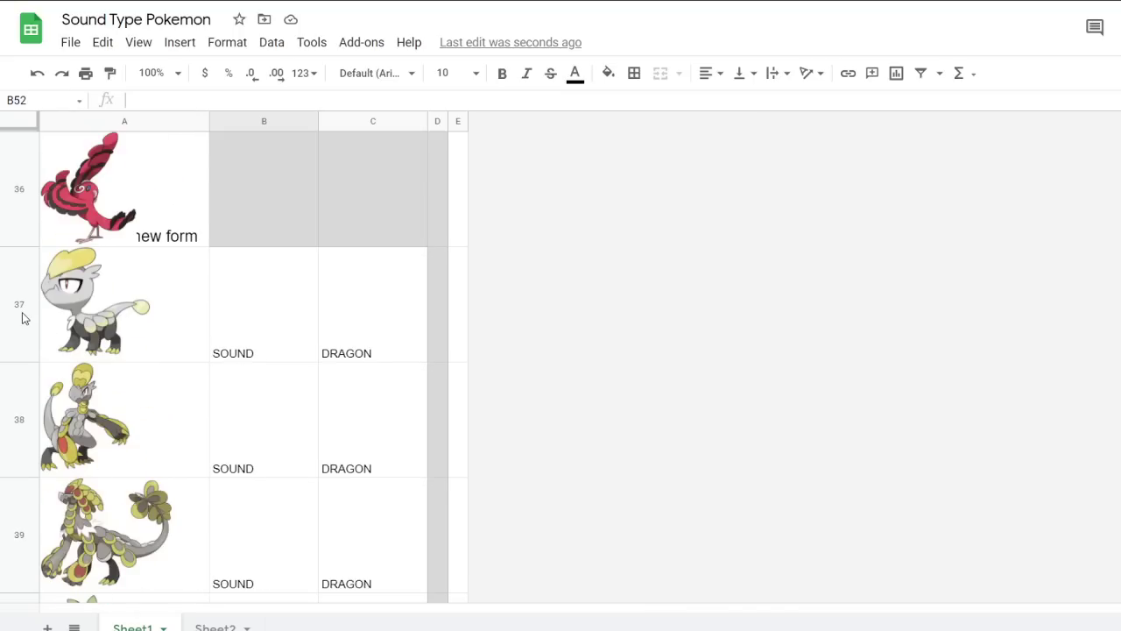
left_click(69, 320)
left_click(76, 406)
scroll(218, 413, "down", 6)
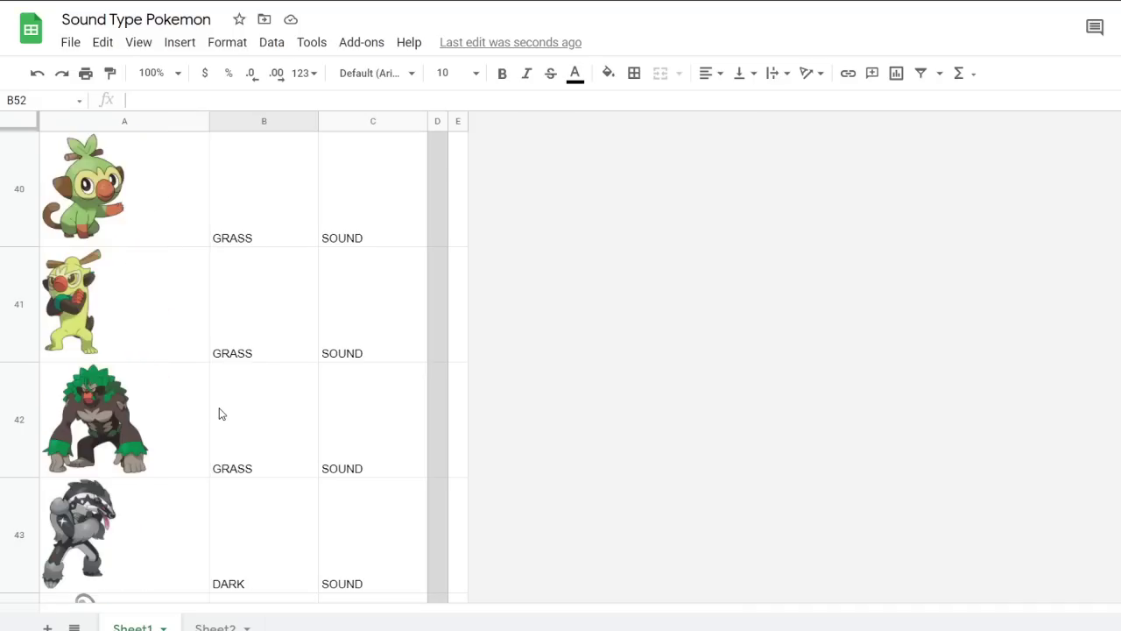
scroll(220, 412, "down", 5)
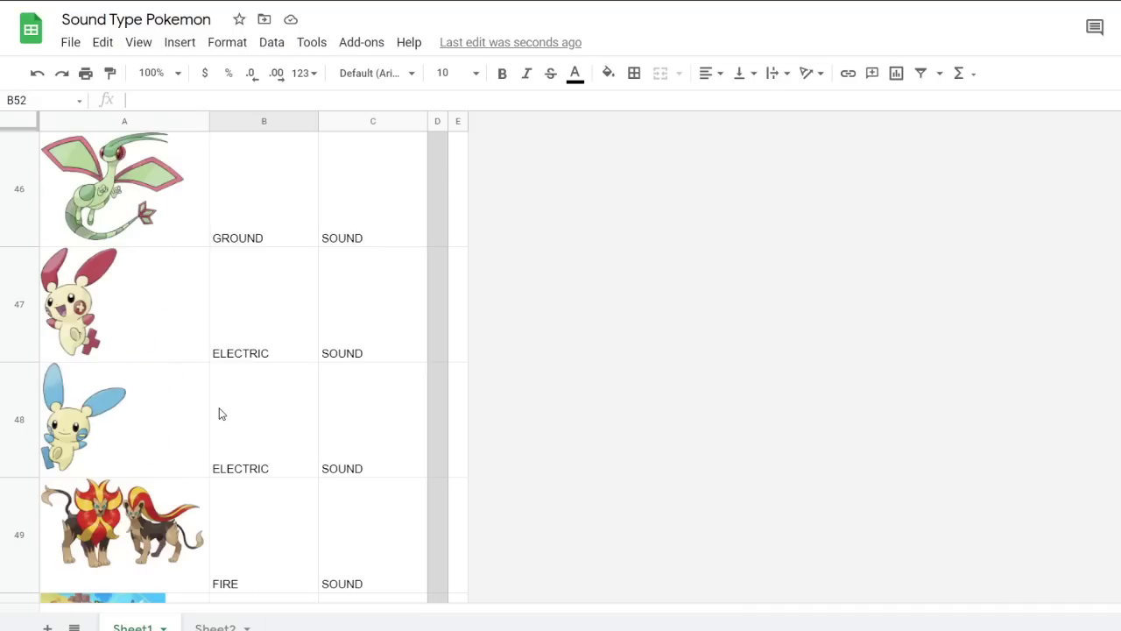
left_click(359, 339)
scroll(350, 350, "down", 2)
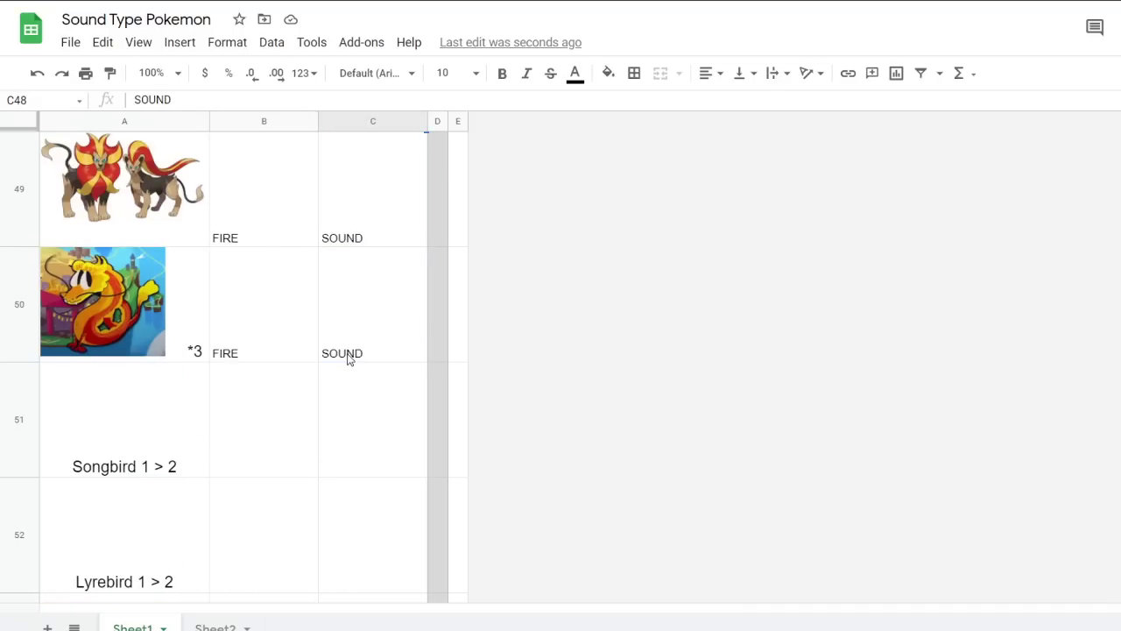
scroll(344, 380, "down", 1)
scroll(344, 381, "up", 1)
scroll(344, 381, "down", 1)
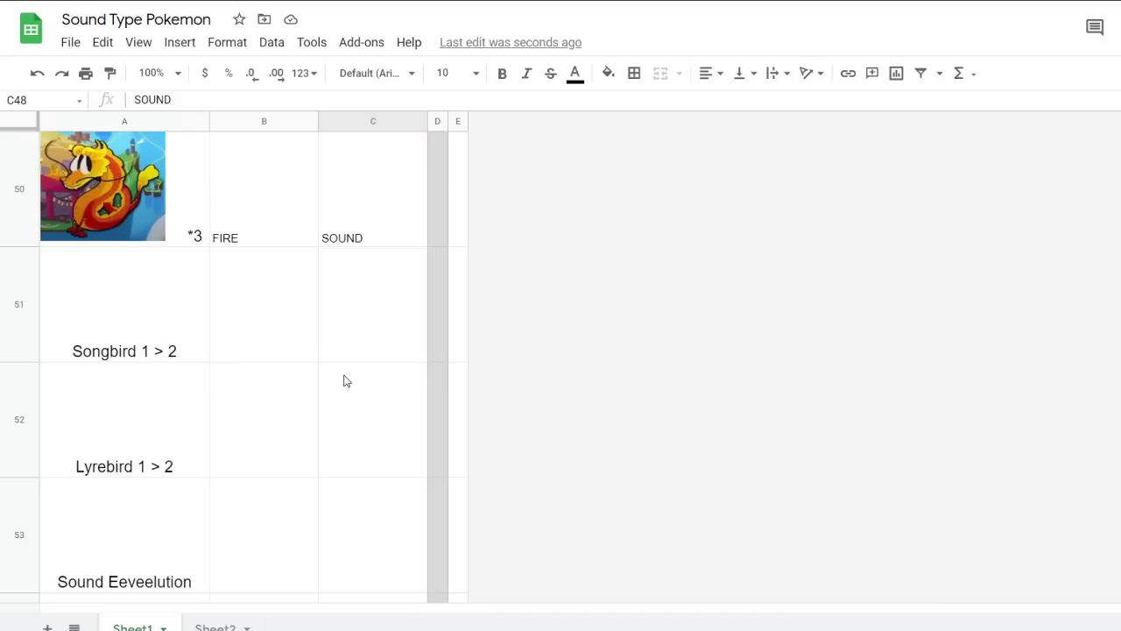
scroll(344, 381, "down", 2)
scroll(344, 381, "up", 4)
scroll(344, 381, "down", 2)
scroll(344, 381, "up", 2)
scroll(346, 381, "down", 1)
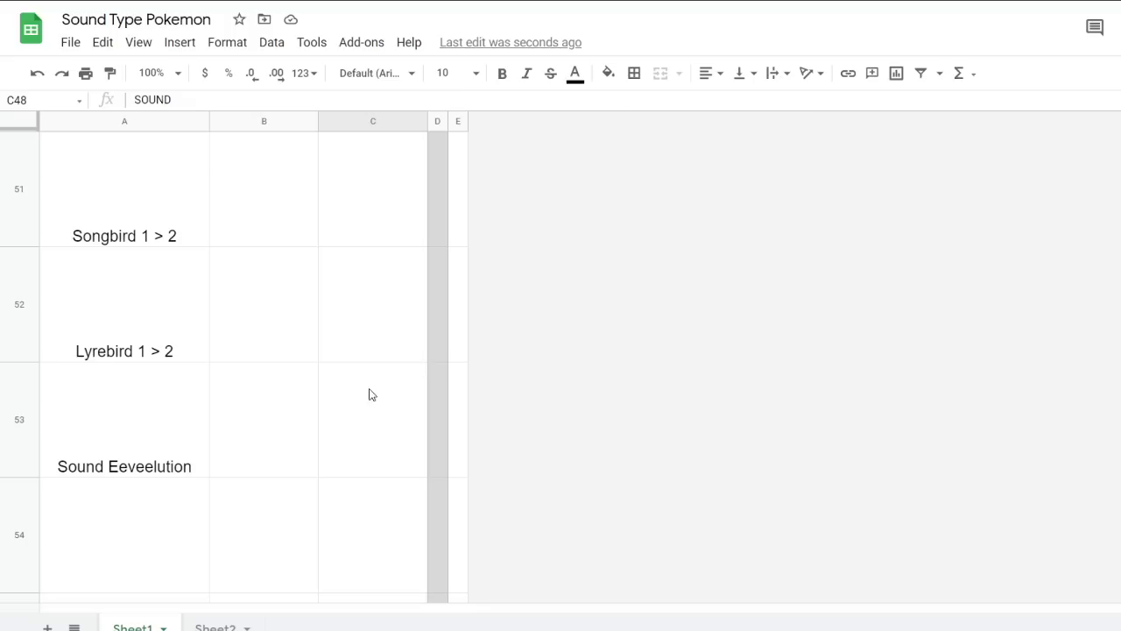
scroll(367, 394, "down", 1)
left_click(161, 482)
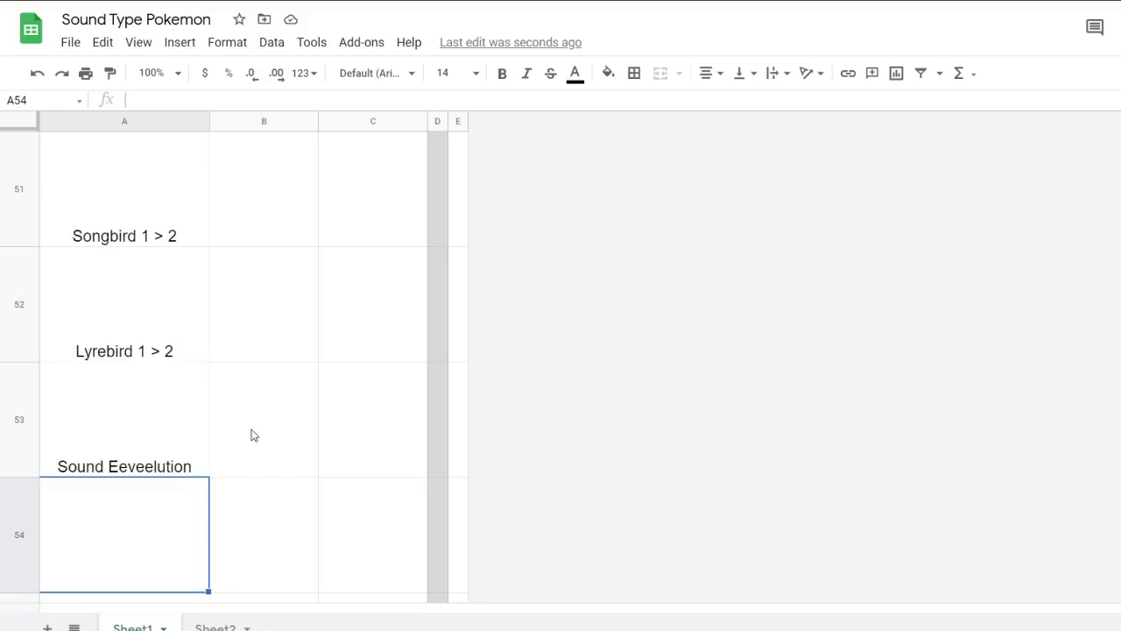
left_click(251, 455)
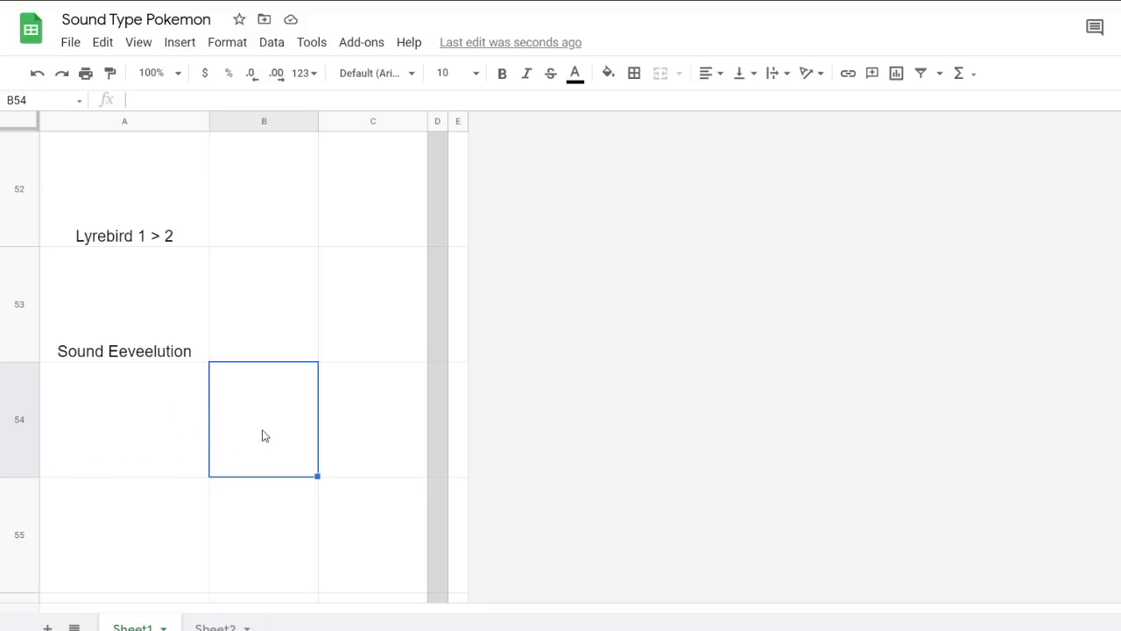
Copy the SOUND type entry from cell B31
scroll(298, 420, "up", 8)
scroll(300, 421, "up", 13)
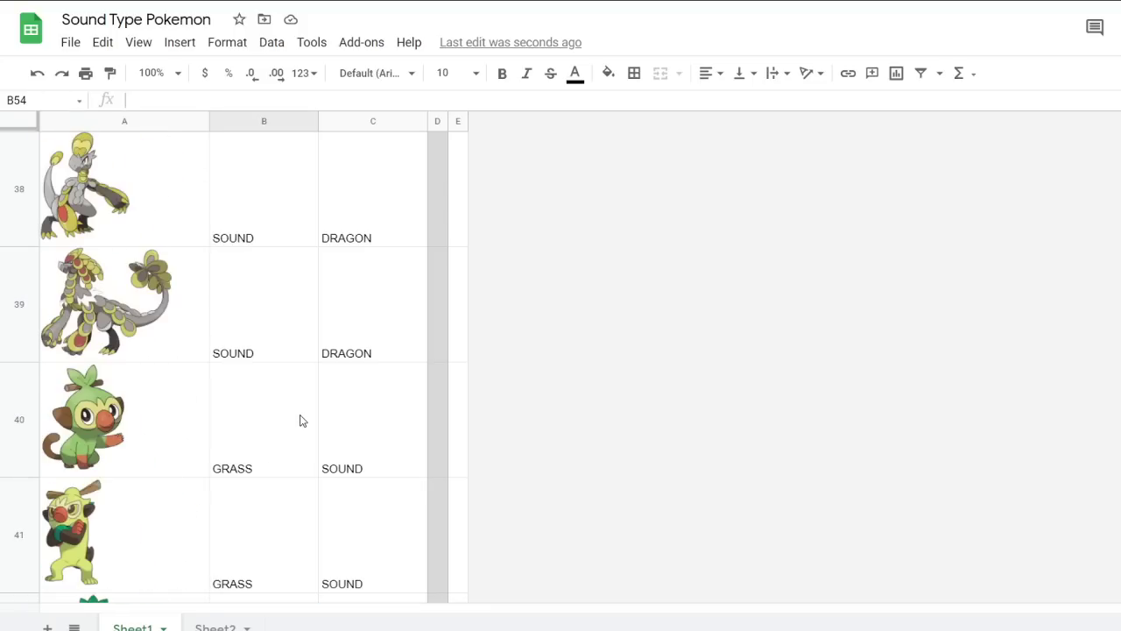
left_click(261, 242)
scroll(313, 367, "down", 15)
scroll(312, 378, "down", 5)
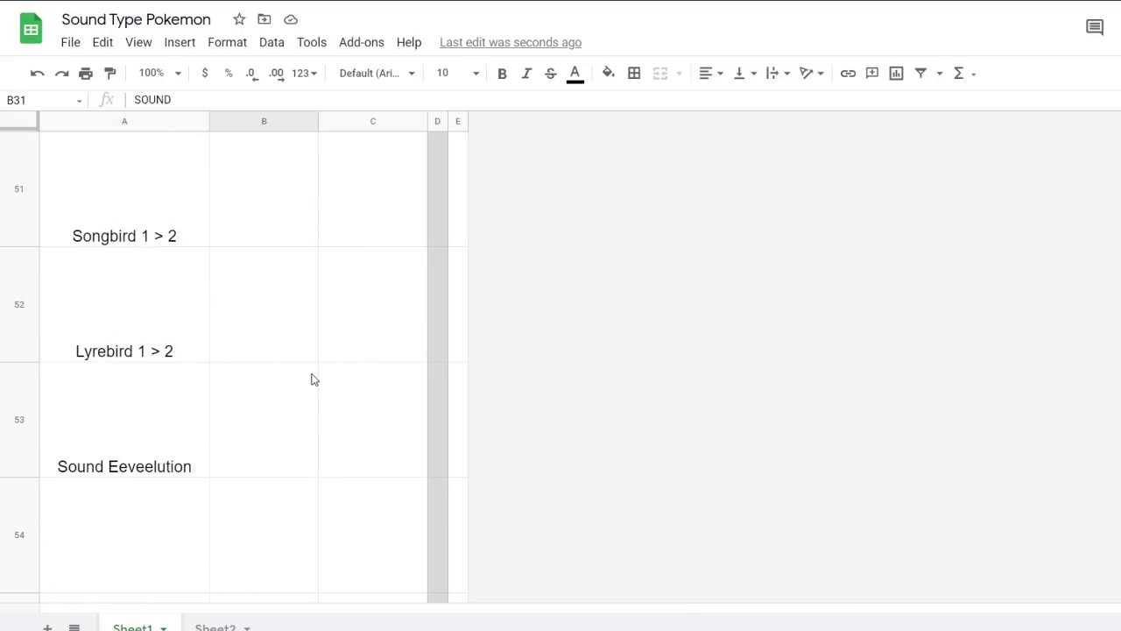
Fill in SOUND as the first type for Songbird, Lyrebird and Sound Eeveelution in B51:B53
scroll(310, 377, "up", 2)
left_click(285, 422)
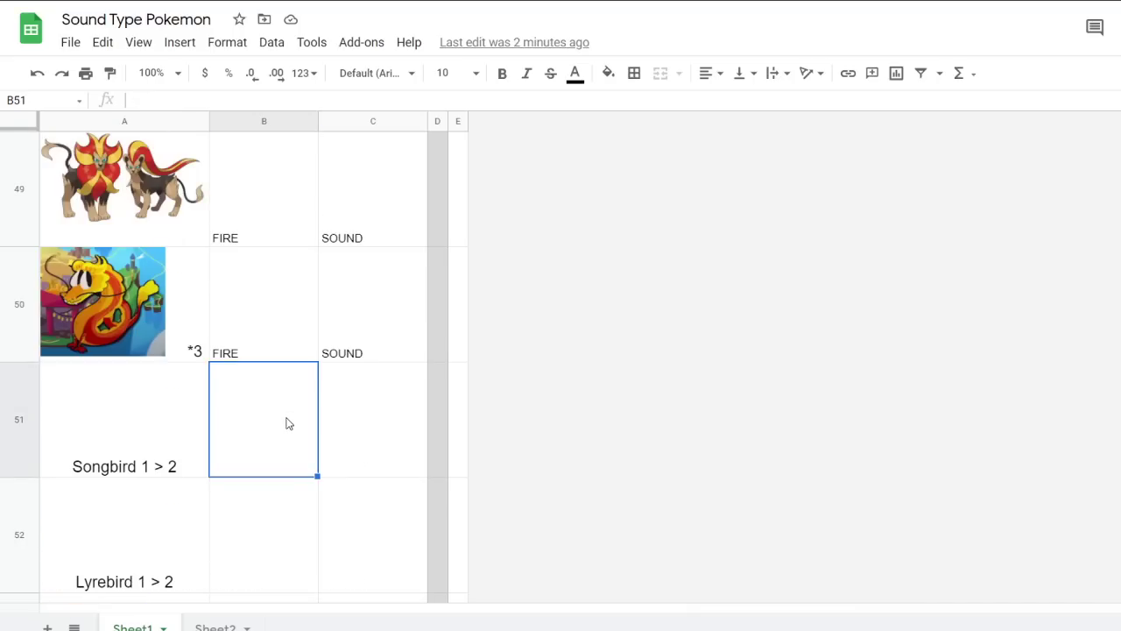
scroll(289, 424, "down", 2)
type("SOUND")
left_click(273, 328)
type("SOUND")
left_click(267, 432)
type("SOUND")
Fill in SOUND in cells B54 and B55 of the two unnamed rows below Sound Eeveelution
scroll(267, 438, "down", 1)
left_click(268, 440)
type("SOUND")
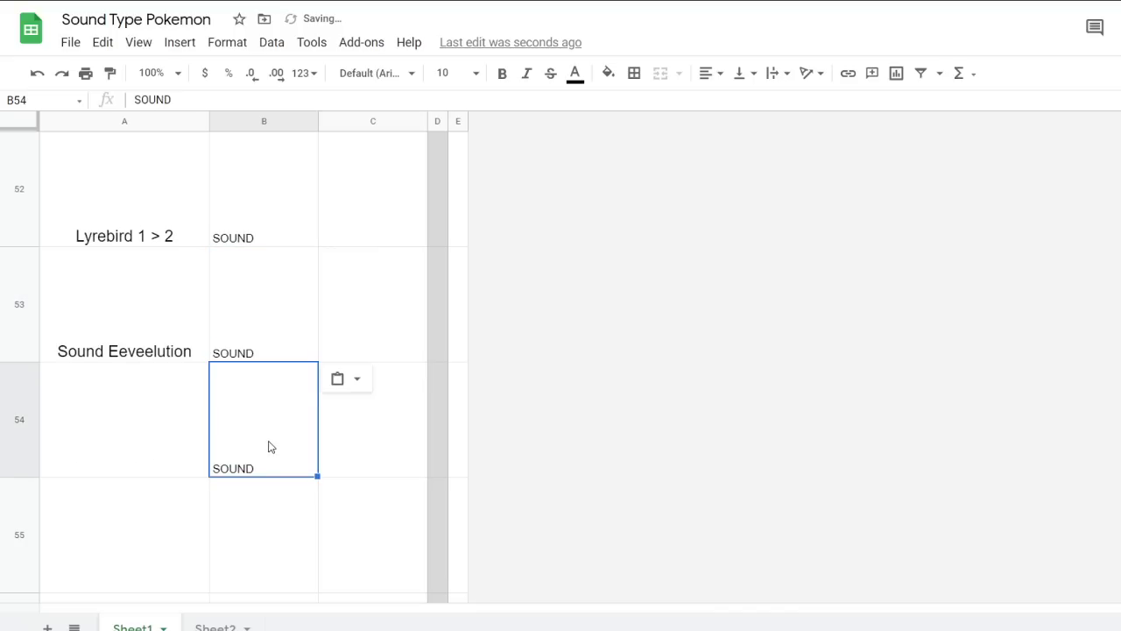
left_click(260, 528)
type("SOUND")
scroll(294, 449, "up", 2)
scroll(293, 448, "down", 1)
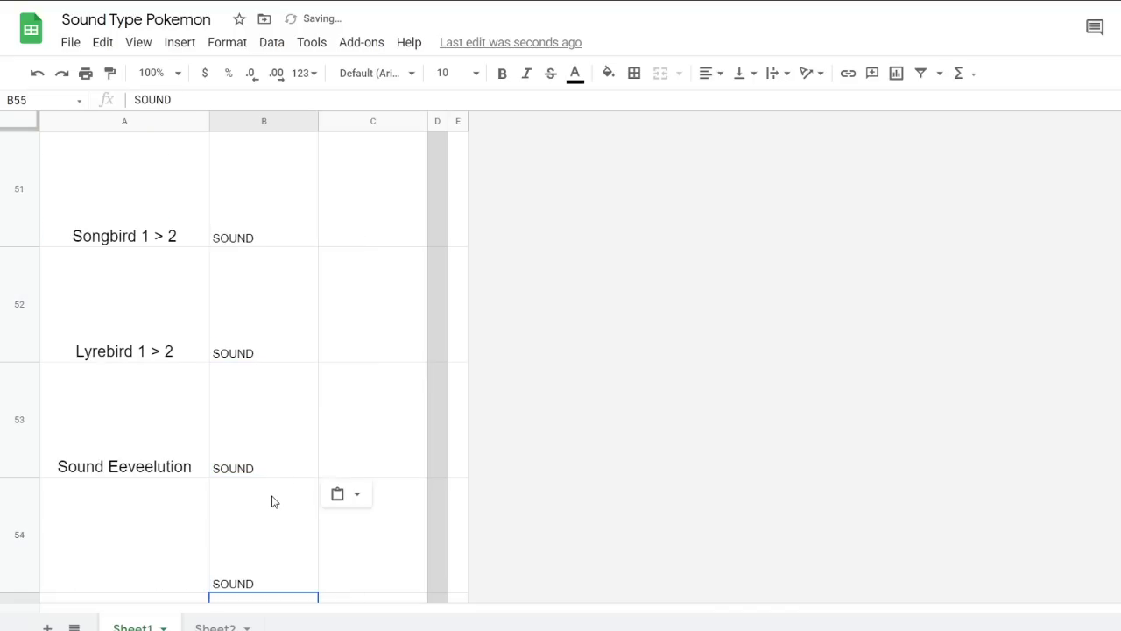
left_click(143, 442)
left_click(253, 438, "shift")
scroll(313, 453, "up", 1)
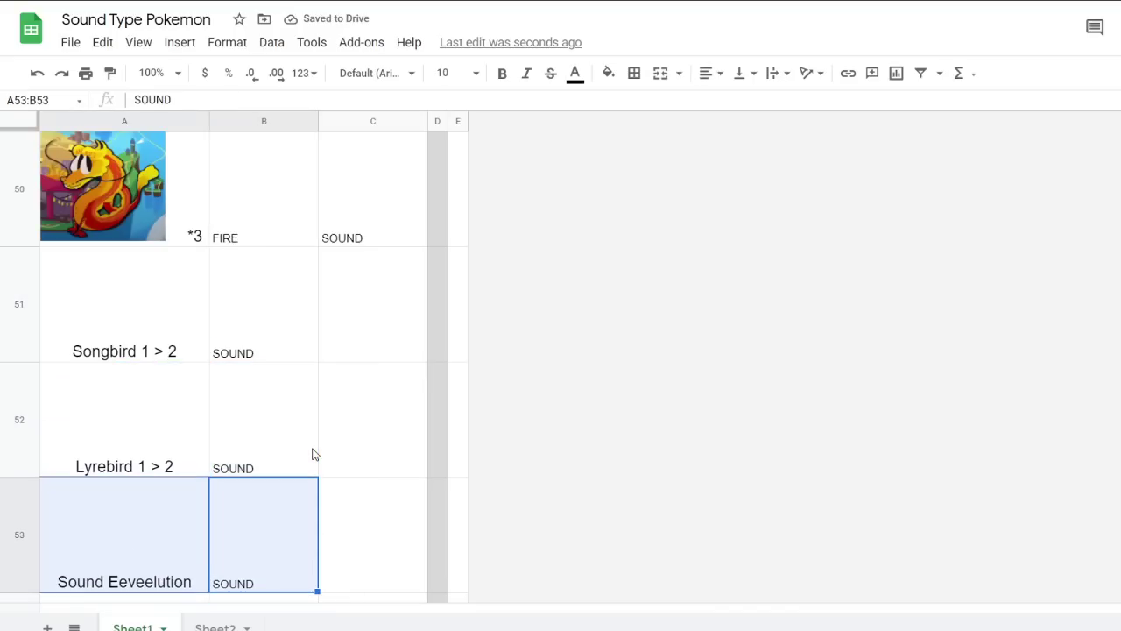
left_click(296, 523)
scroll(350, 333, "up", 1)
left_click(347, 338)
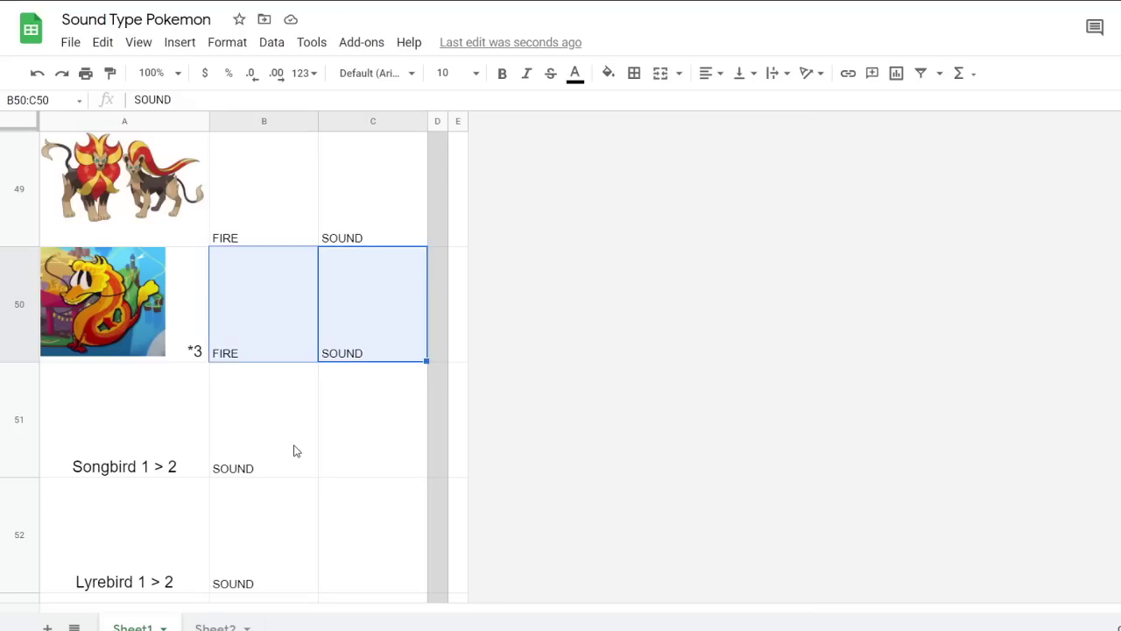
Enter FLYING as the second type for Songbird and Lyrebird in C51 and C52
left_click(295, 451)
scroll(295, 451, "down", 1)
left_click(343, 335)
type("FLYING")
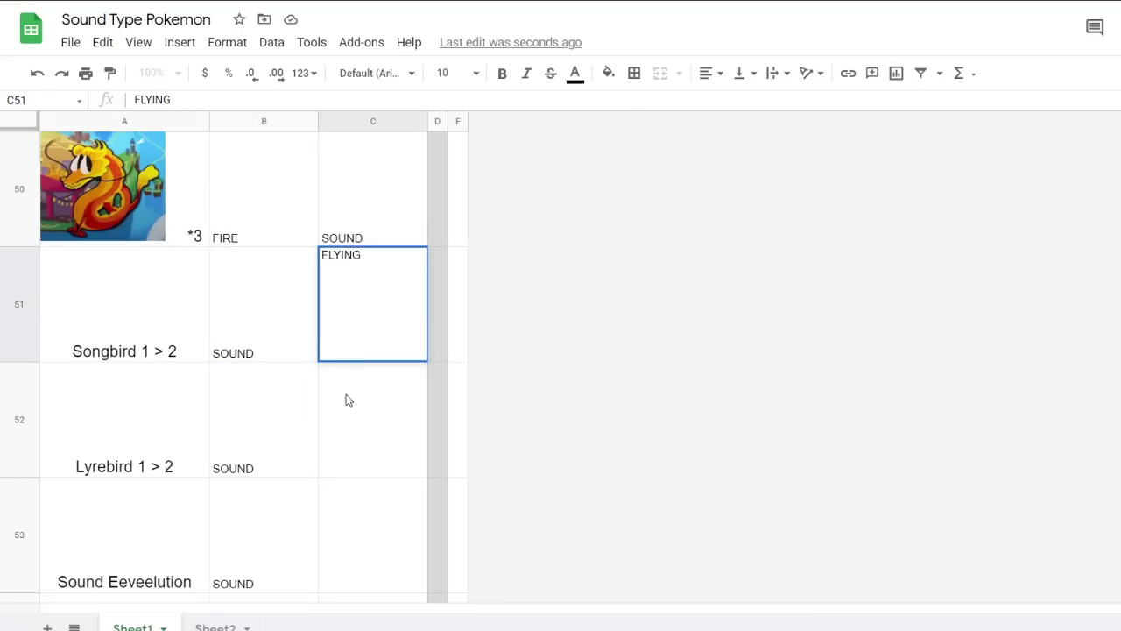
key("Return")
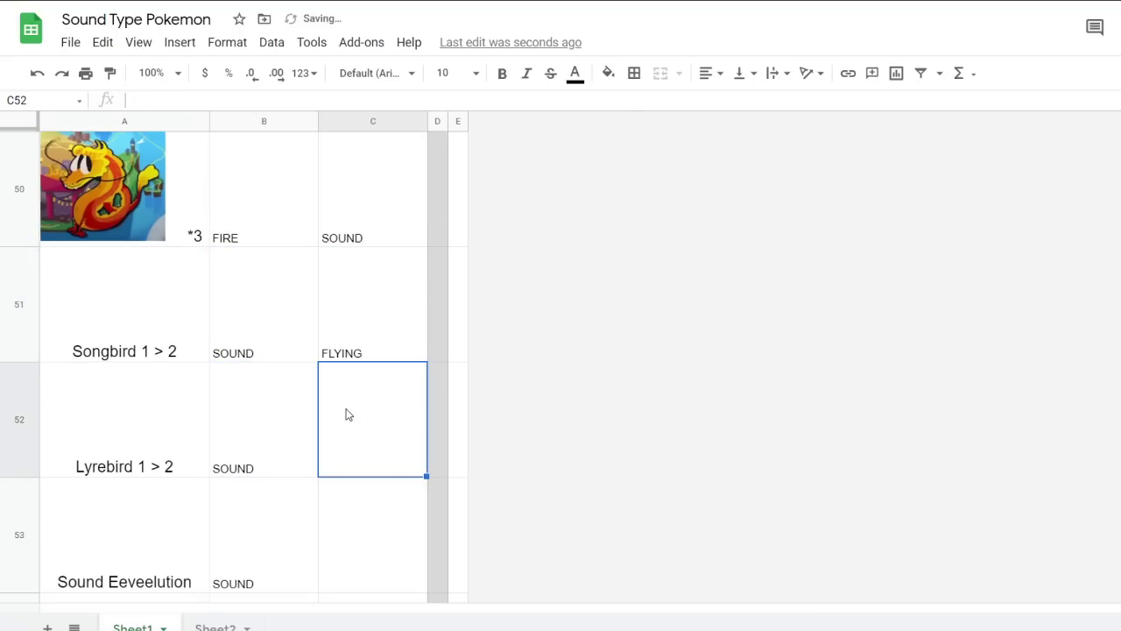
type("FLYING")
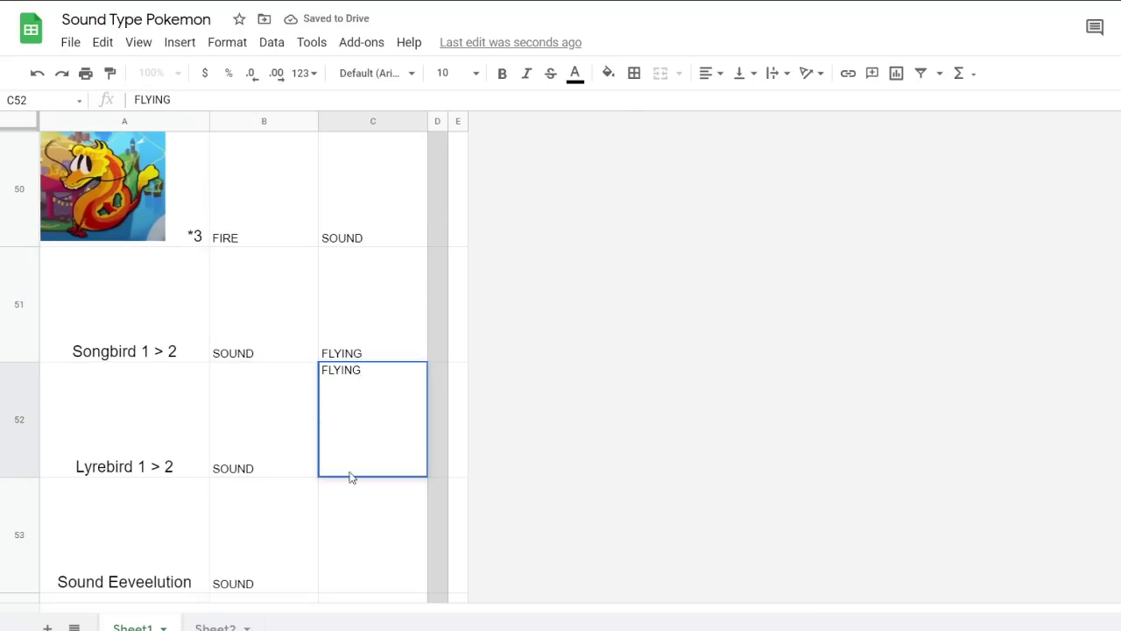
key("Return")
Enter ROCK as the second type in cell C54
scroll(359, 447, "down", 2)
left_click(349, 448)
scroll(428, 448, "down", 1)
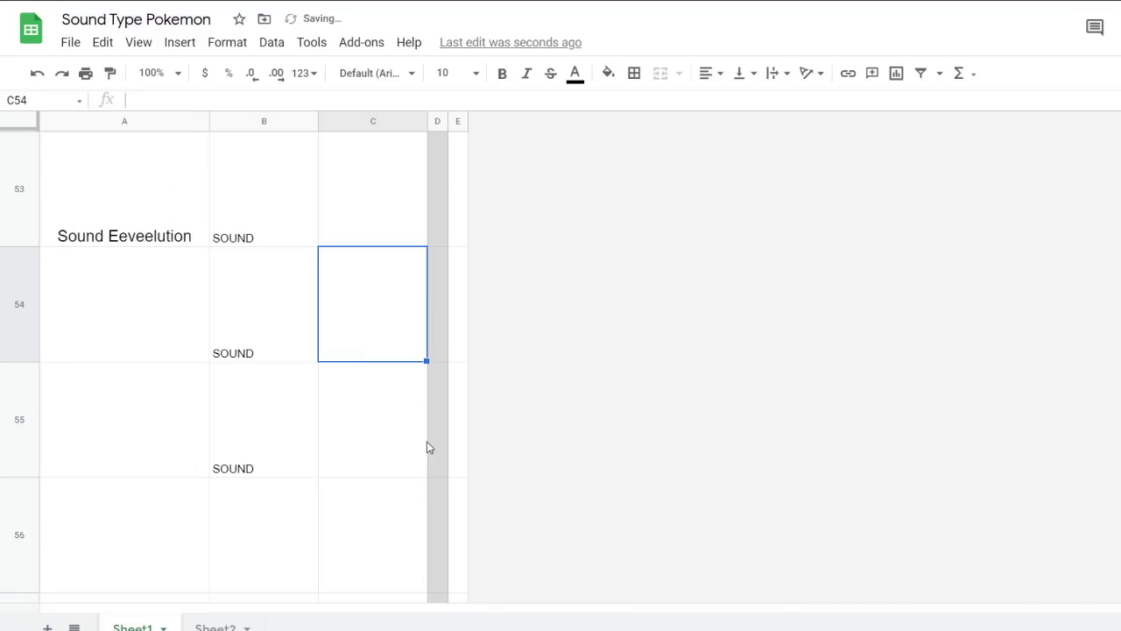
type("RO")
key("BackSpace")
type("WROCK")
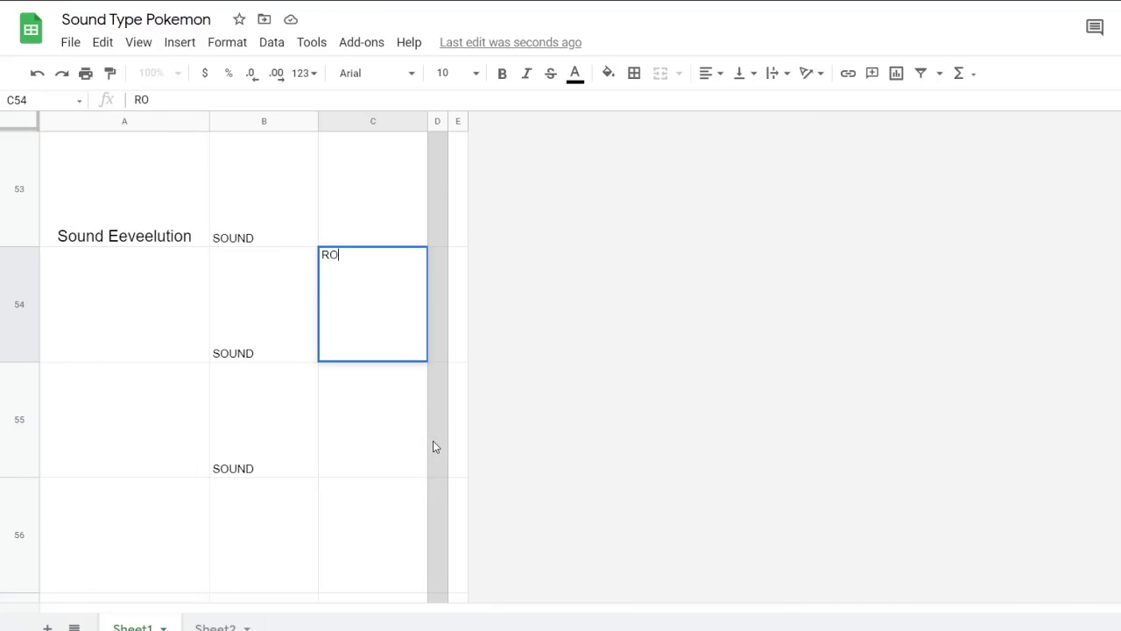
key("Return")
Enter WATER as the second type in cell C55
type("RWAT")
key("BackSpace")
key("BackSpace")
key("BackSpace")
key("BackSpace")
type("WATER")
Name the SOUND and WATER entry DOLPHIN in cell A55
left_click(170, 448)
type("DOL")
key("BackSpace")
type("LPHIN")
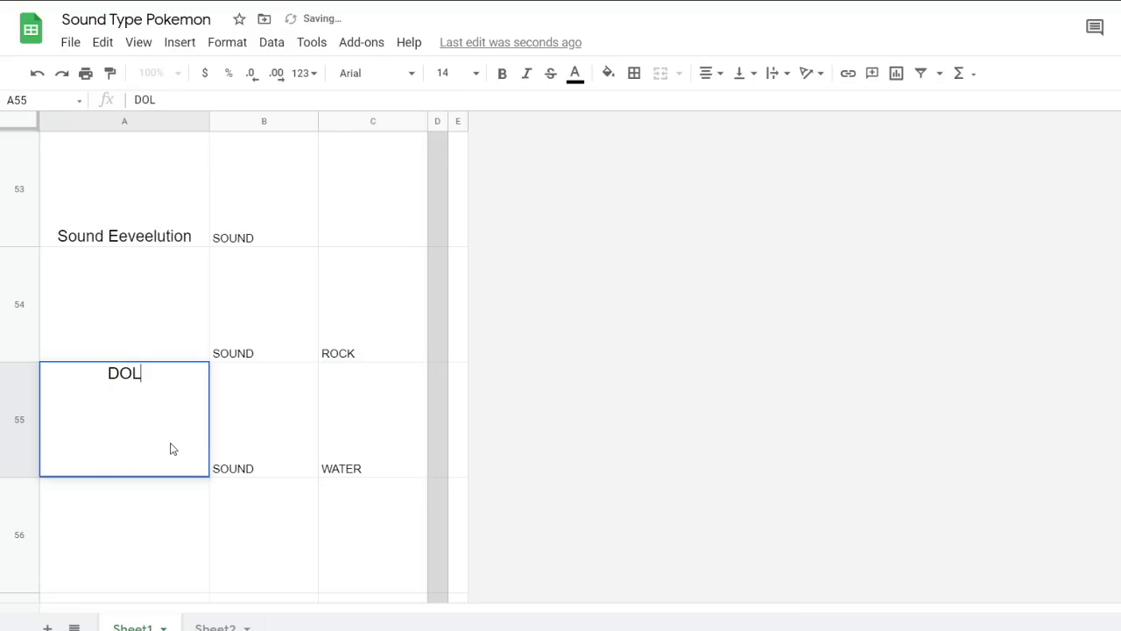
left_click(303, 473)
Shrink rows 51 through 71 together to a little less than half their height
scroll(132, 247, "up", 4)
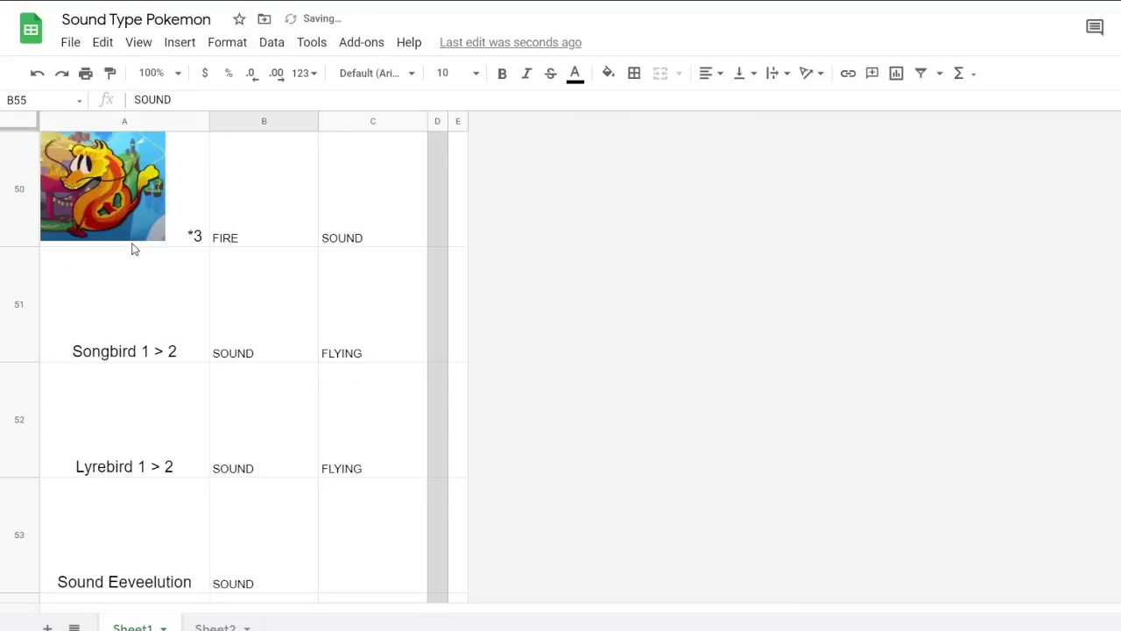
left_click(20, 301)
scroll(72, 377, "down", 7)
scroll(72, 377, "down", 4)
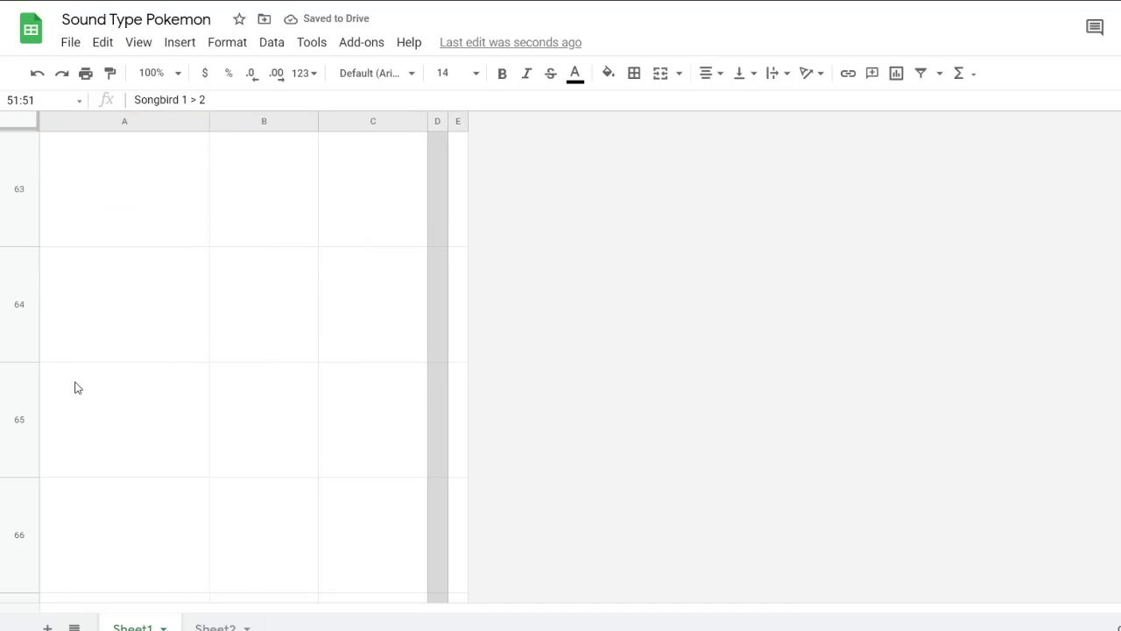
left_click(21, 536, "shift")
left_click_drag(22, 475, 23, 412)
scroll(138, 455, "up", 6)
scroll(139, 452, "up", 4)
scroll(140, 454, "down", 5)
scroll(140, 455, "up", 2)
left_click(226, 497)
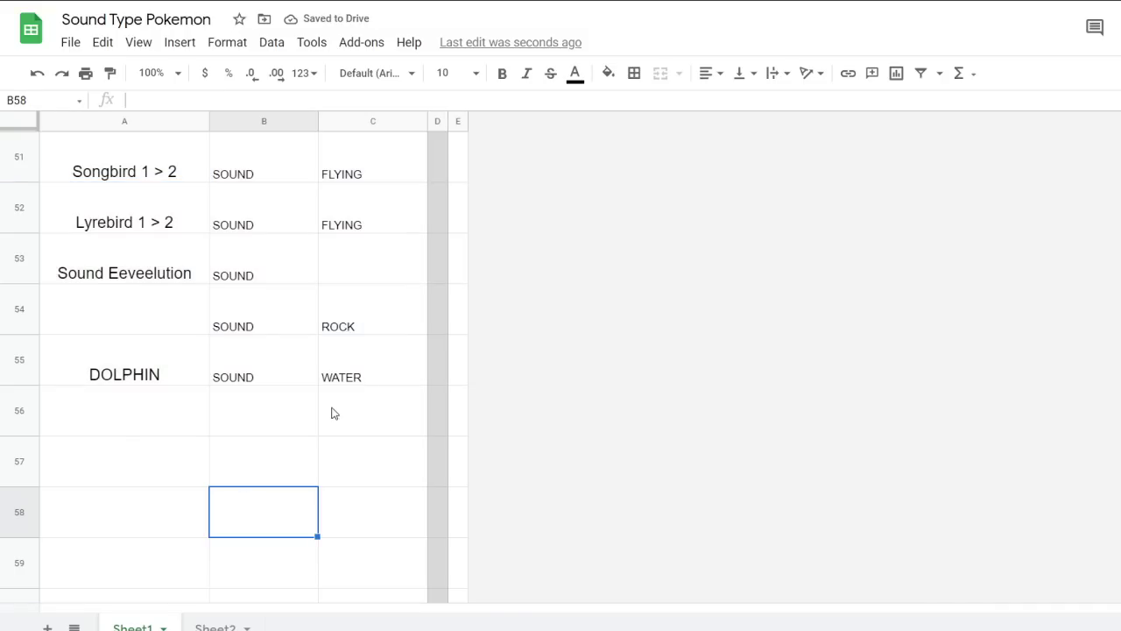
Copy the five SOUND entries in B51:B55 and paste them into B56:B60
scroll(309, 475, "up", 1)
scroll(289, 464, "down", 1)
scroll(246, 407, "up", 1)
left_click(358, 509)
left_click(249, 492)
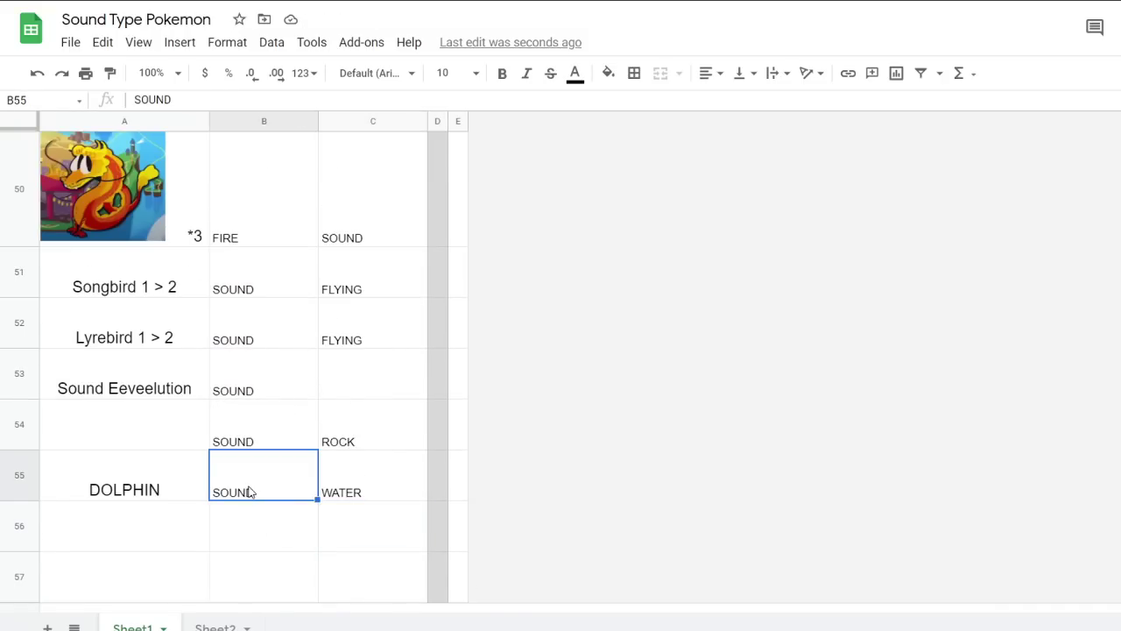
left_click(261, 291, "shift")
key("ctrl+c")
left_click(238, 528)
key("ctrl+v")
Paste the copied block of SOUND entries three more times to fill B61 through B75
scroll(246, 536, "down", 3)
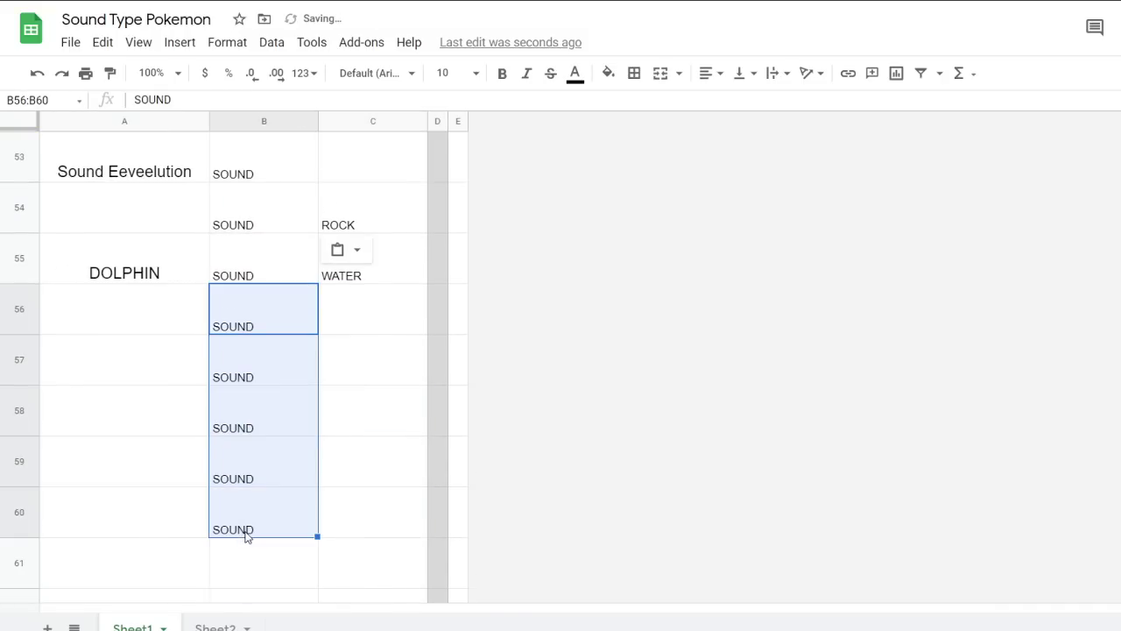
left_click(242, 565)
key("ctrl+v")
scroll(251, 561, "down", 4)
left_click(238, 507)
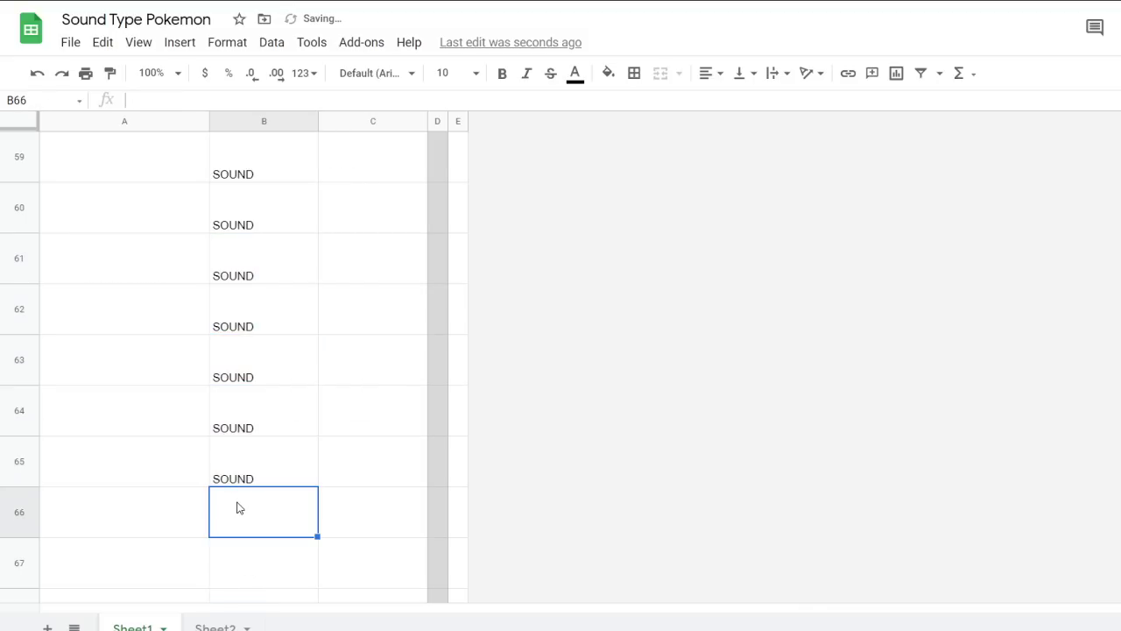
key("ctrl+v")
scroll(237, 508, "down", 4)
left_click(242, 561)
key("ctrl+v")
scroll(242, 560, "down", 4)
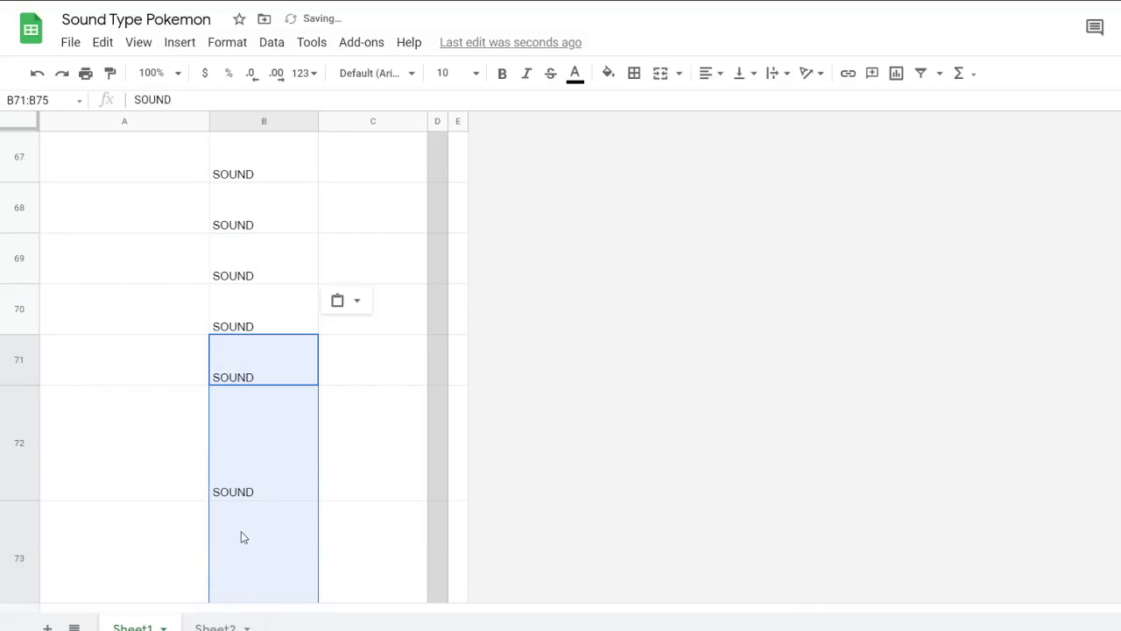
Shrink rows 71 through 81 together to about the height of the compact rows above them
scroll(243, 536, "down", 2)
left_click(32, 270)
scroll(70, 366, "down", 5)
scroll(62, 394, "down", 3)
left_click(23, 531, "shift")
scroll(61, 506, "up", 10)
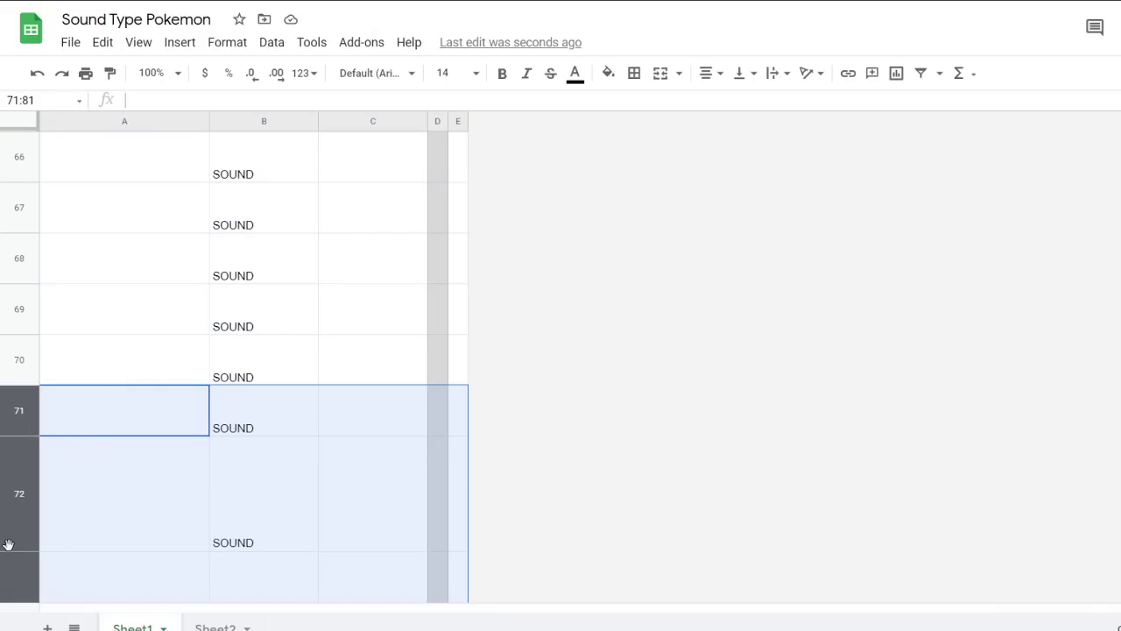
left_click_drag(22, 550, 21, 476)
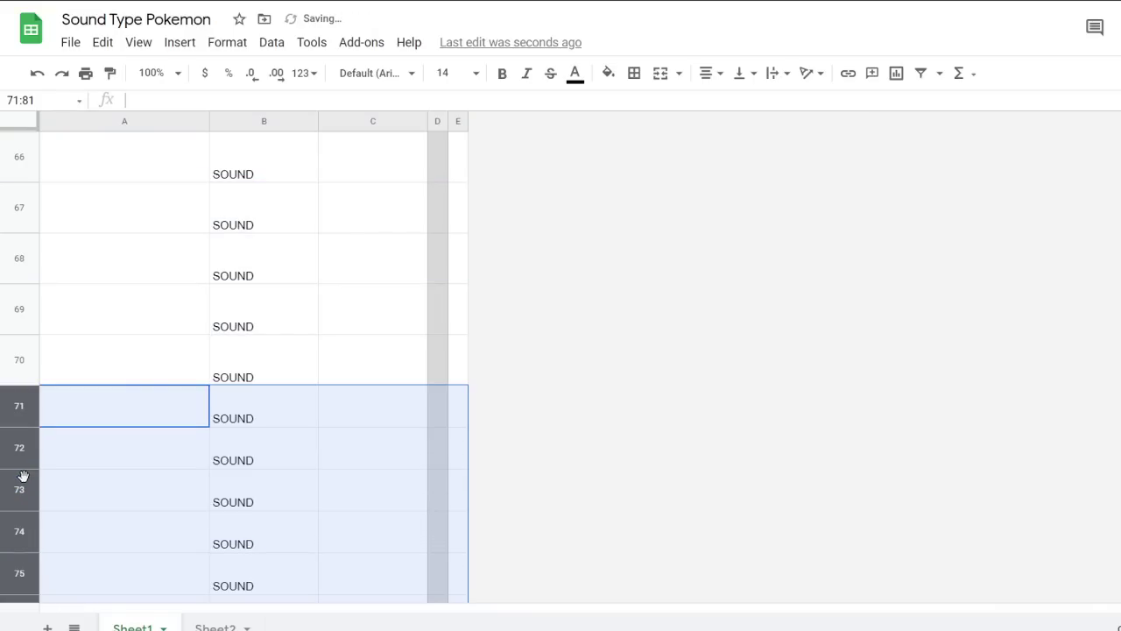
left_click_drag(22, 426, 22, 432)
left_click(294, 436)
Enter ELECTRIC in C56 and GRASS in C57 as second types for the next two SOUND rows
scroll(294, 435, "up", 9)
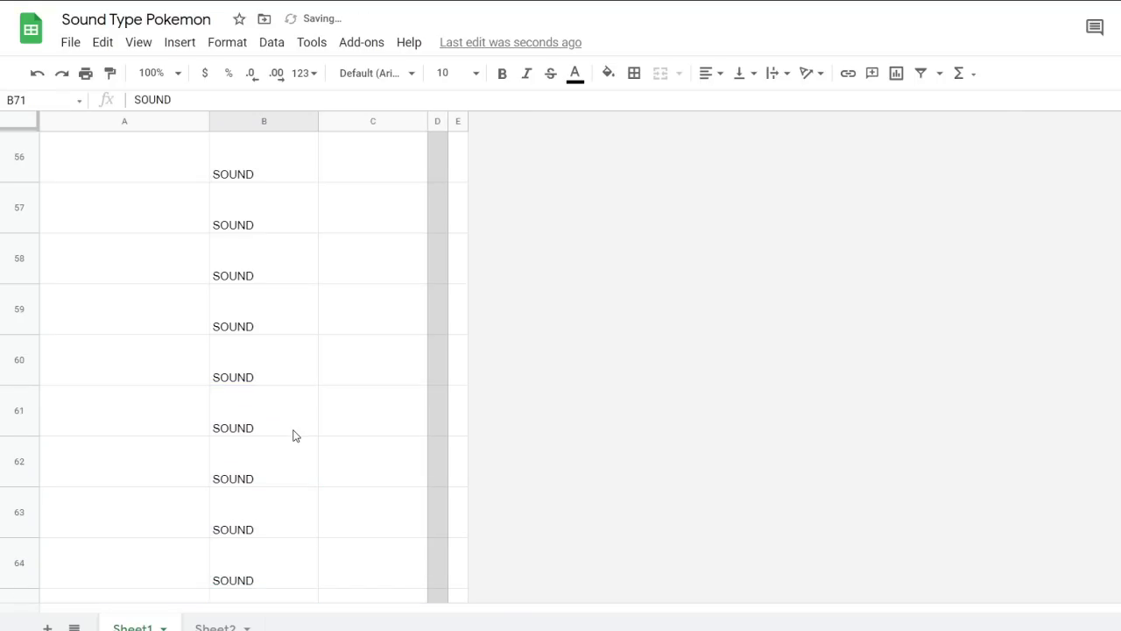
scroll(295, 438, "down", 1)
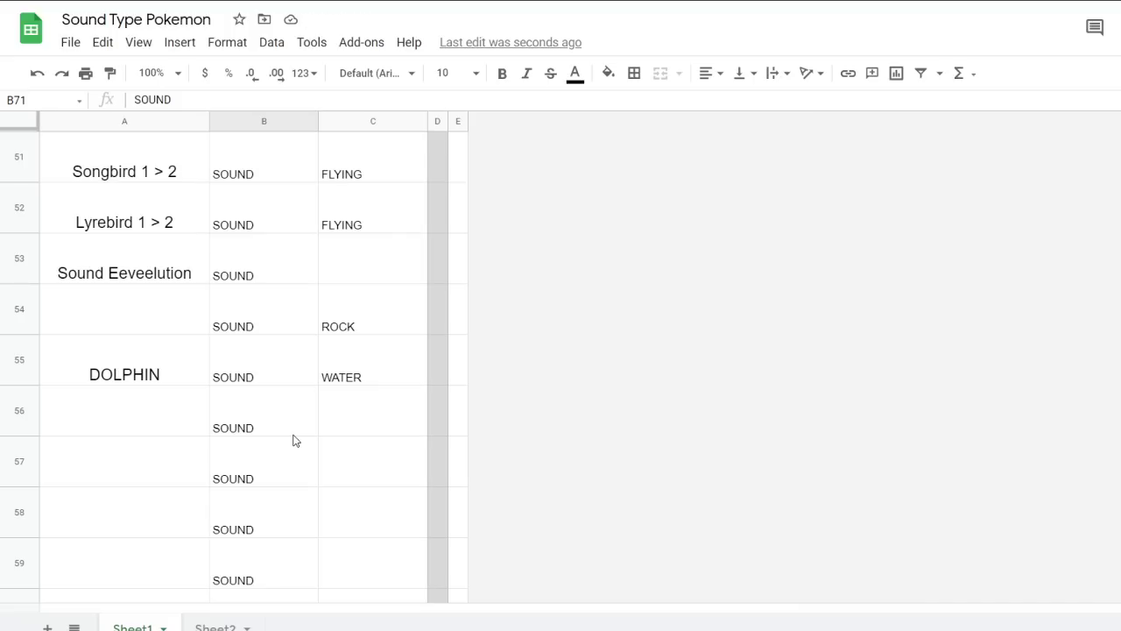
left_click(337, 420)
scroll(368, 435, "up", 1)
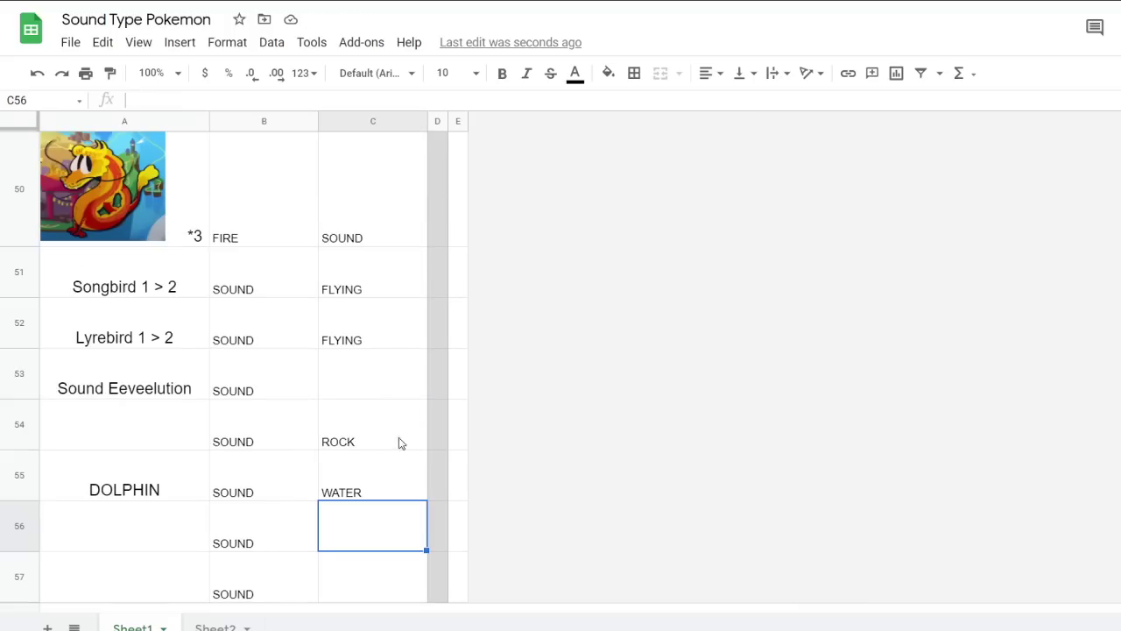
left_click(458, 477)
left_click(370, 538)
scroll(385, 525, "down", 1)
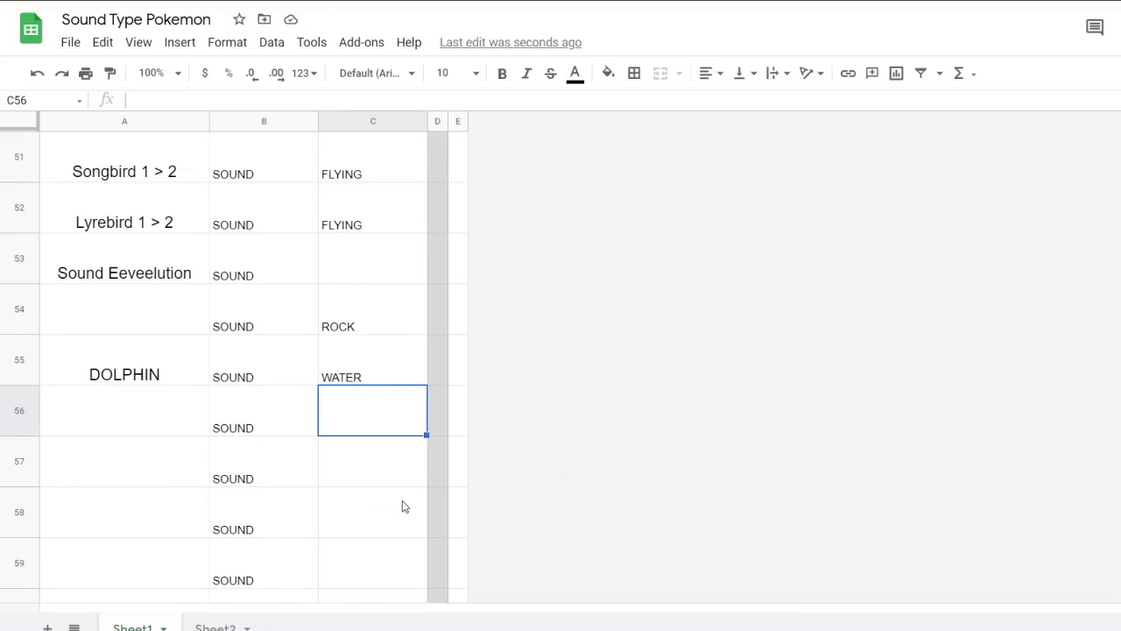
left_click(457, 443)
left_click(373, 422)
type("ELECTRIC")
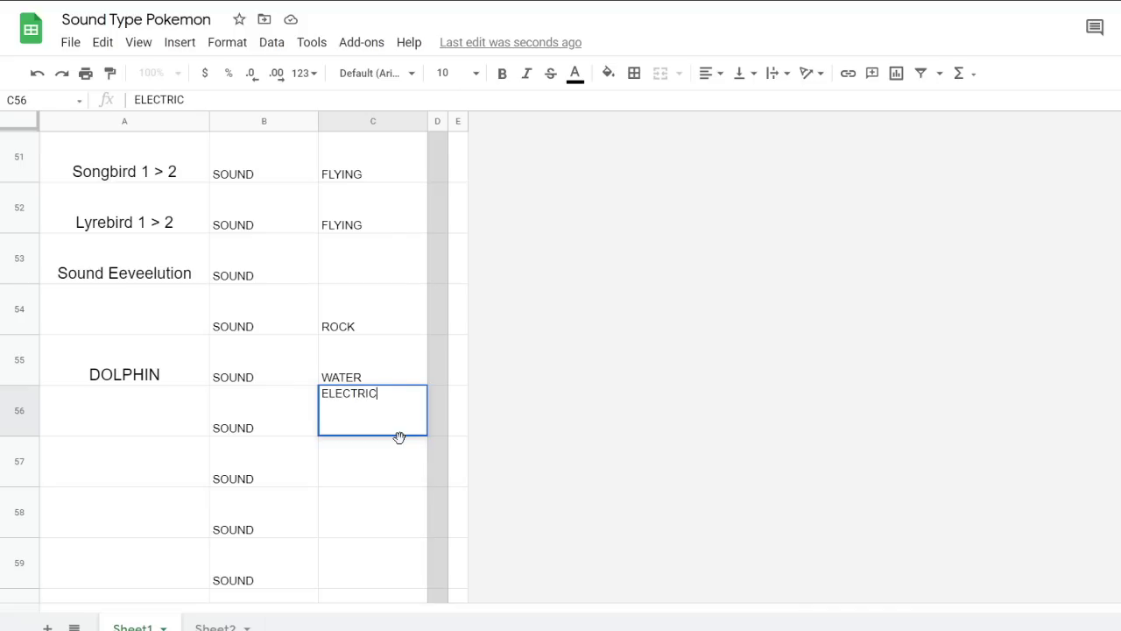
key("Return")
double_click(400, 438)
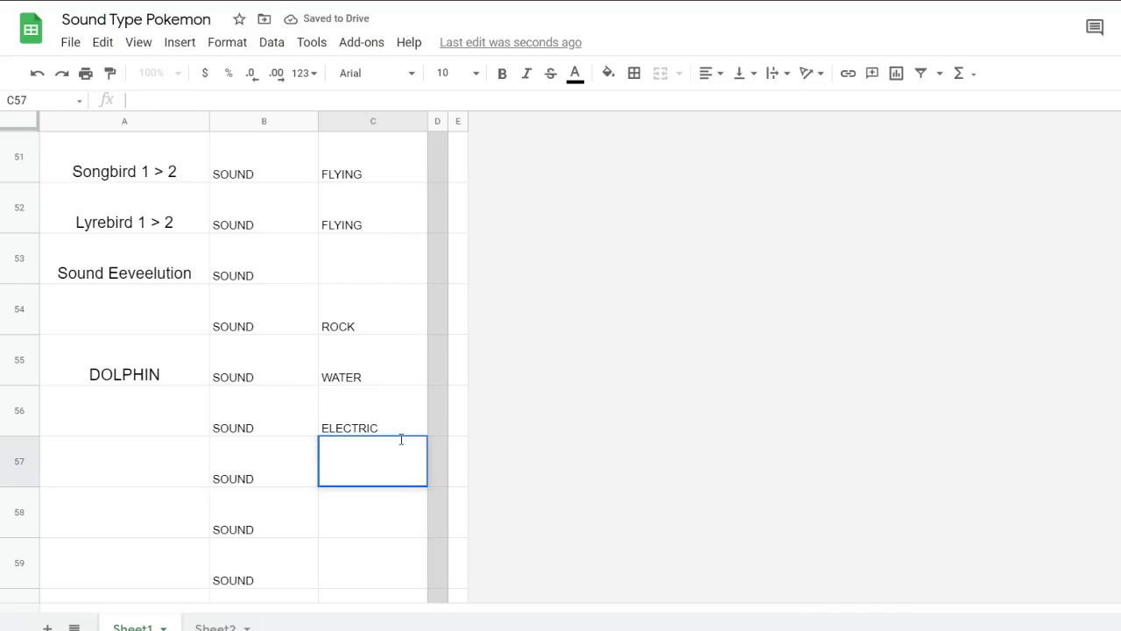
type("GRASS")
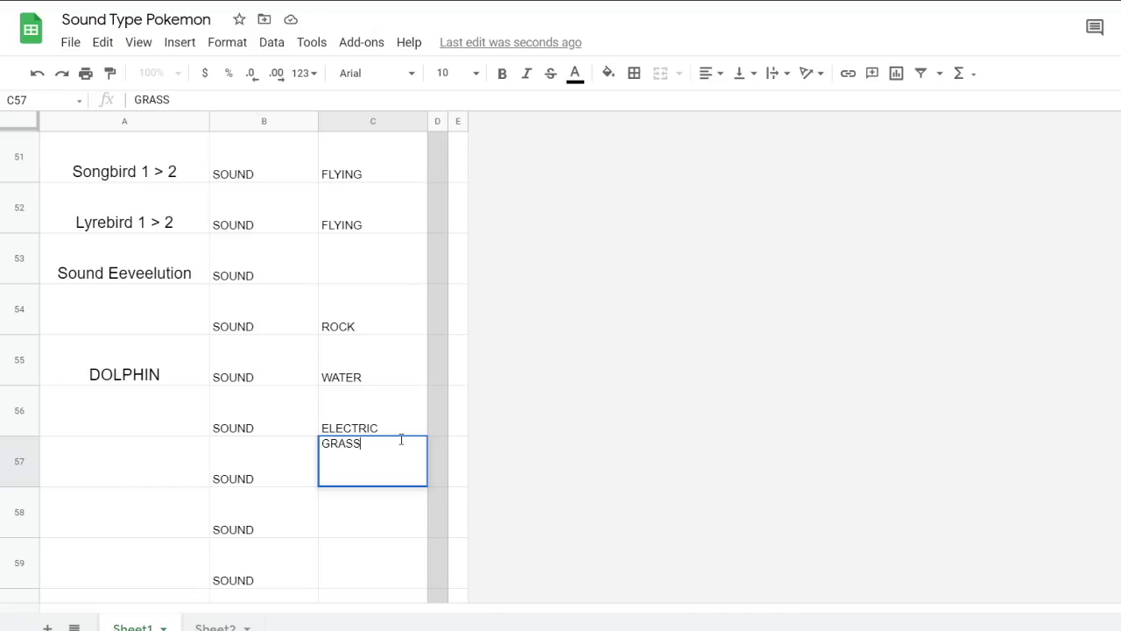
key("Return")
Enter POISON in C58 as the next second type, clearing any mistyped letters
type("G")
key("BackSpace")
key("BackSpace")
type("GDSFA")
key("BackSpace")
key("BackSpace")
key("BackSpace")
key("BackSpace")
key("BackSpace")
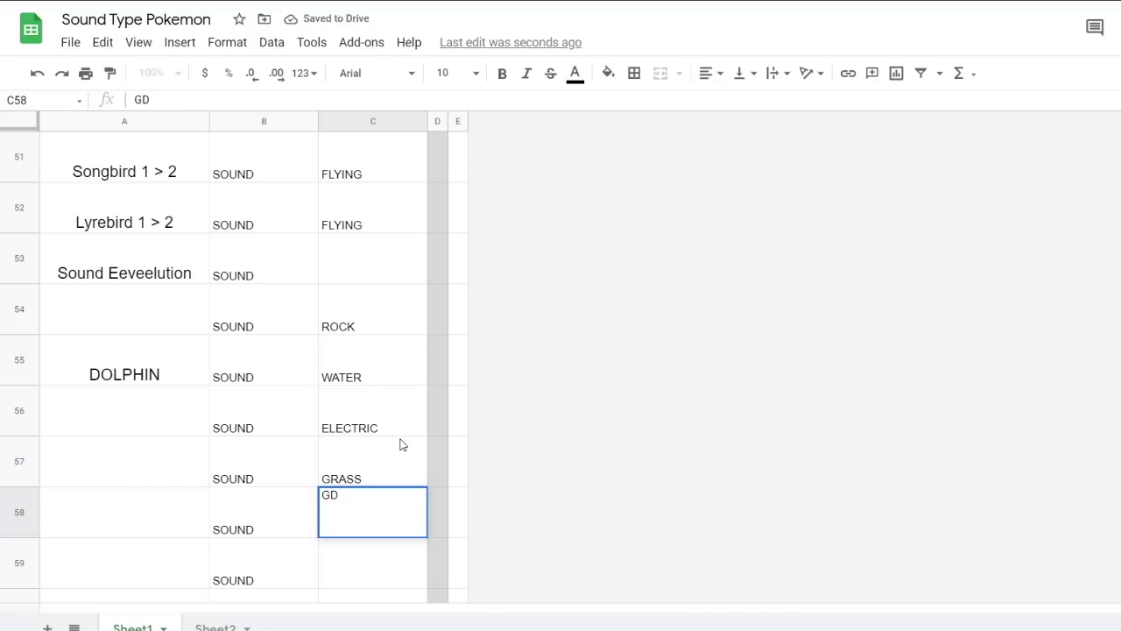
type("G")
key("BackSpace")
key("BackSpace")
type("POIS")
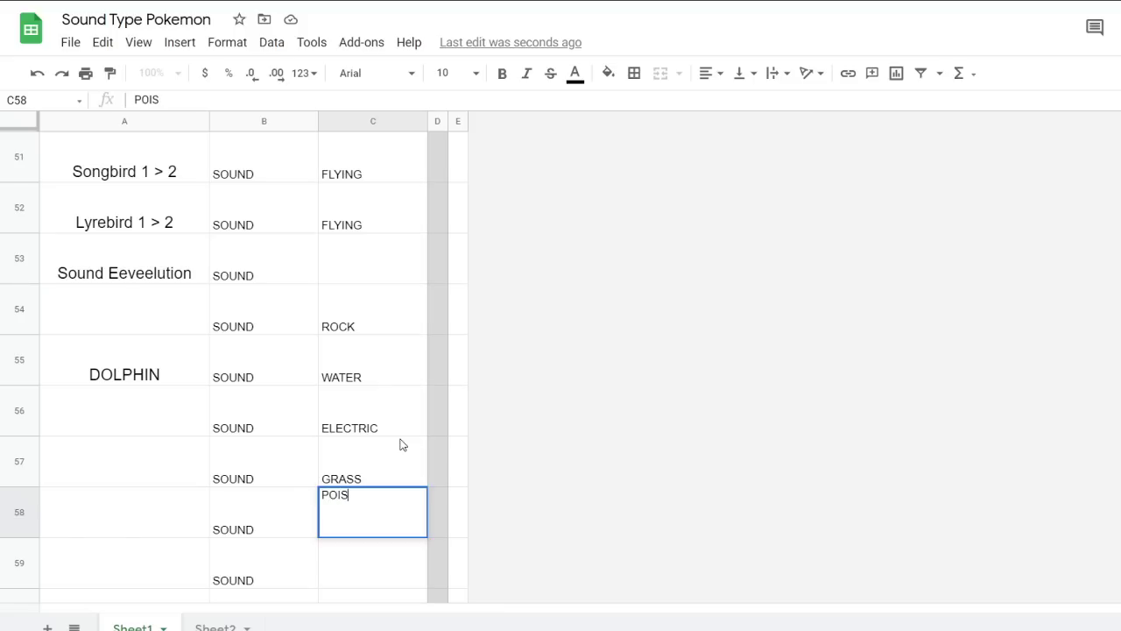
type("ON")
key("Return")
Enter PSYCHIC in C59 as the second type below POISON
type("PHYSI")
key("BackSpace")
key("BackSpace")
key("BackSpace")
key("BackSpace")
type("S")
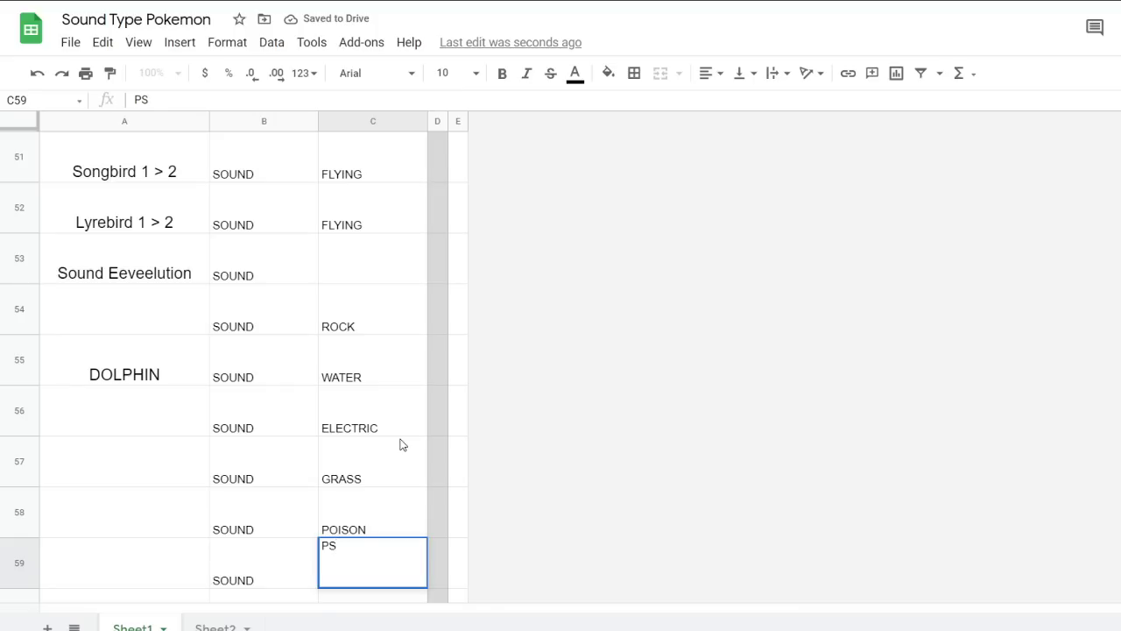
type("YCHIC")
key("Return")
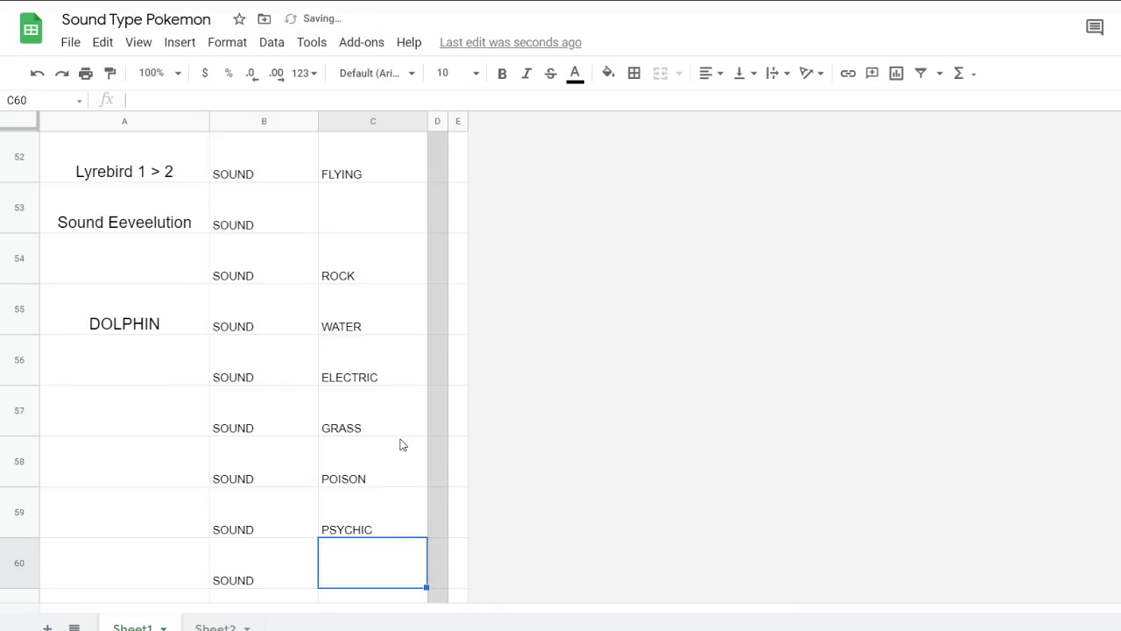
Fill C60 through C62 with the second types FIRE, GROUND and FLYING
type("FIRE")
key("Return")
type("GROUND")
key("Return")
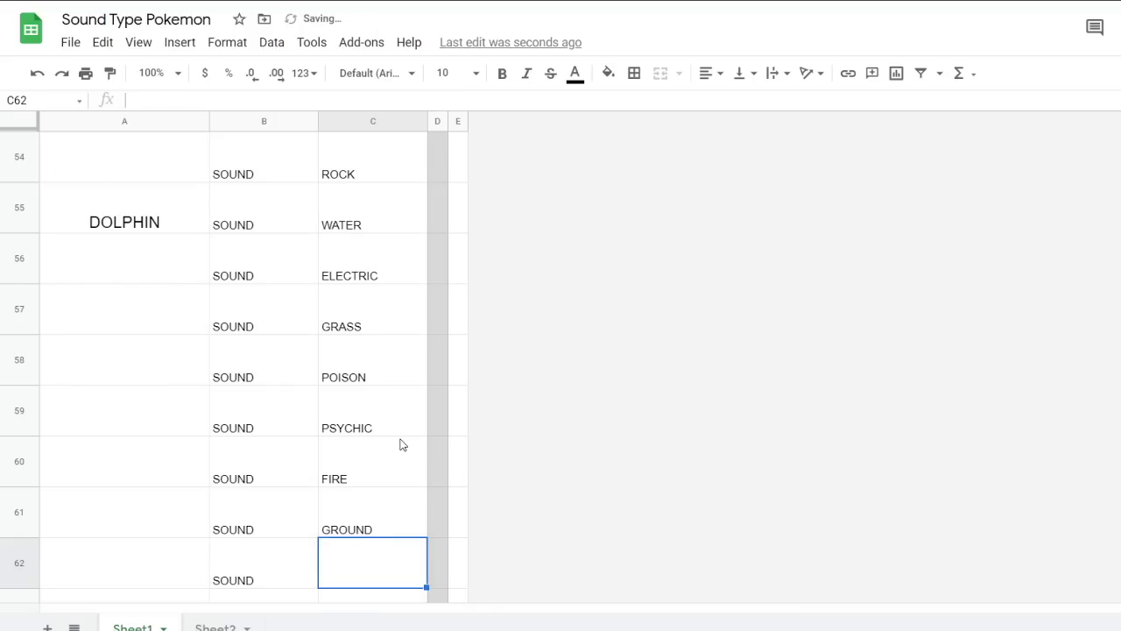
type("FLYING")
key("Return")
Enter BUG in C63 and NORMAL in C64 as second types
type("NORM")
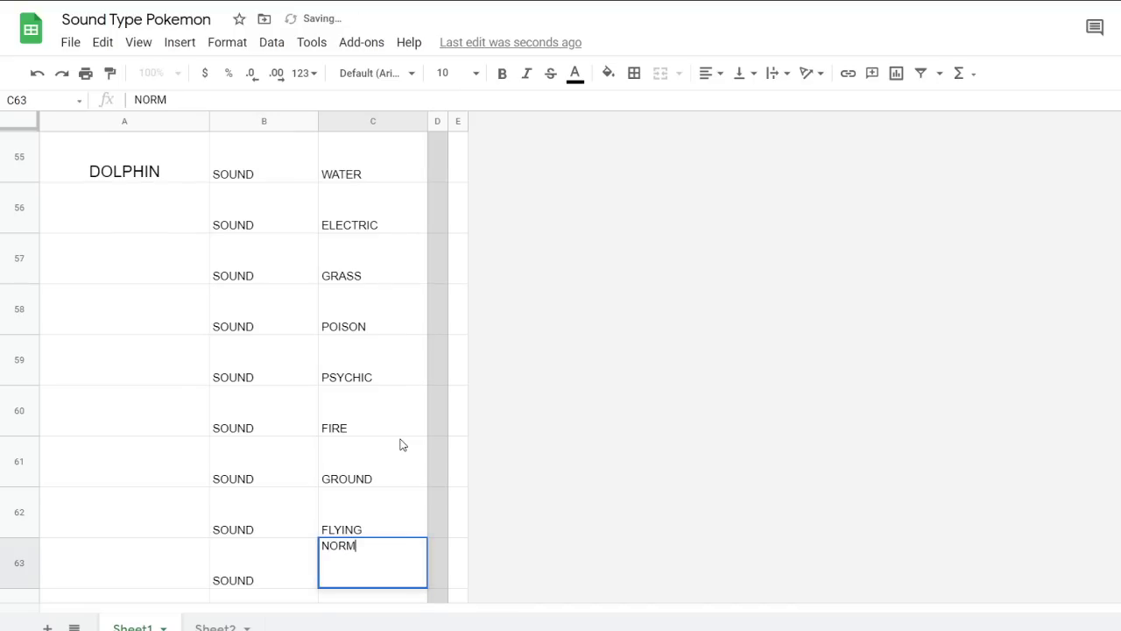
key("BackSpace")
key("BackSpace")
key("BackSpace")
key("BackSpace")
type("BUG")
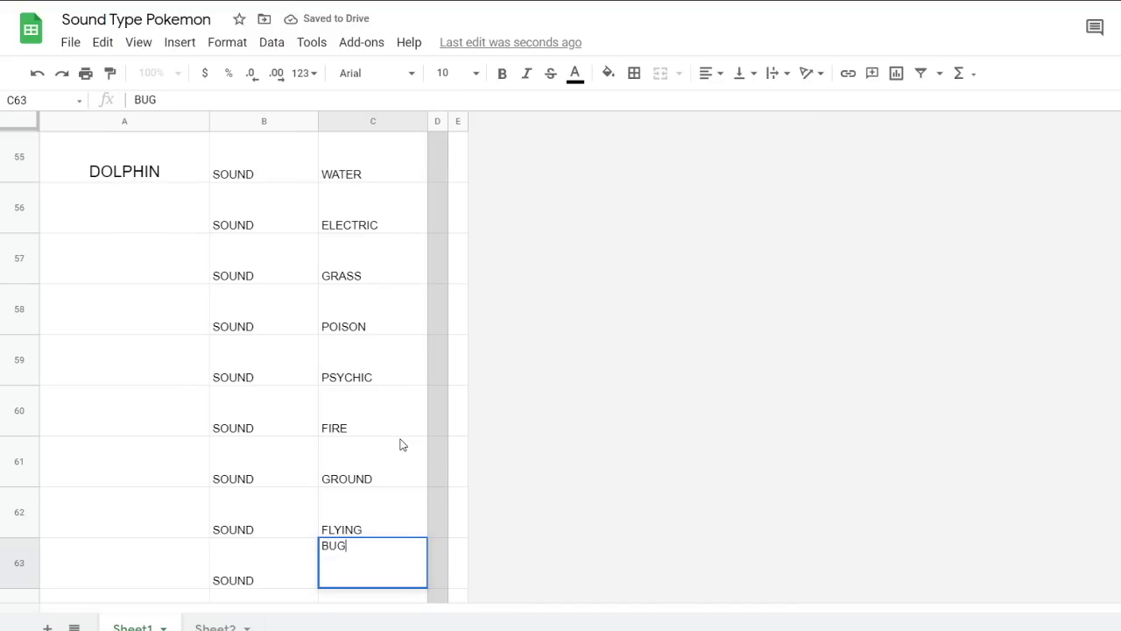
key("Return")
type("NORMAL")
key("Return")
Fill C65 through C68 with the second types GHOST, FIGHTING, STEEL and ICE
type("GHOST")
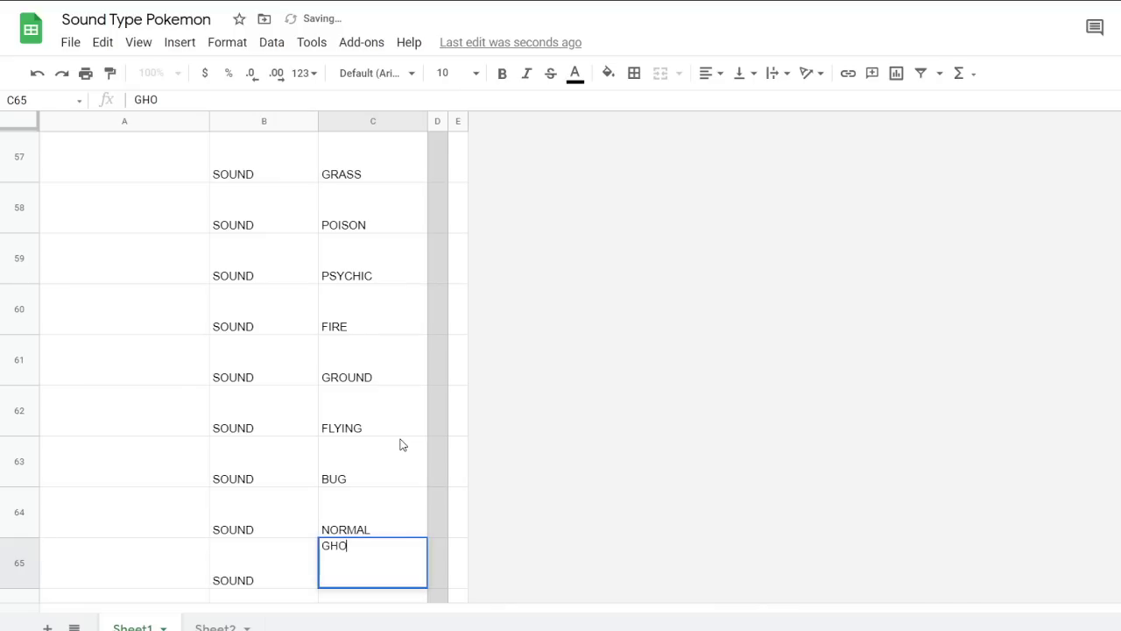
key("Return")
type("FIGHTING")
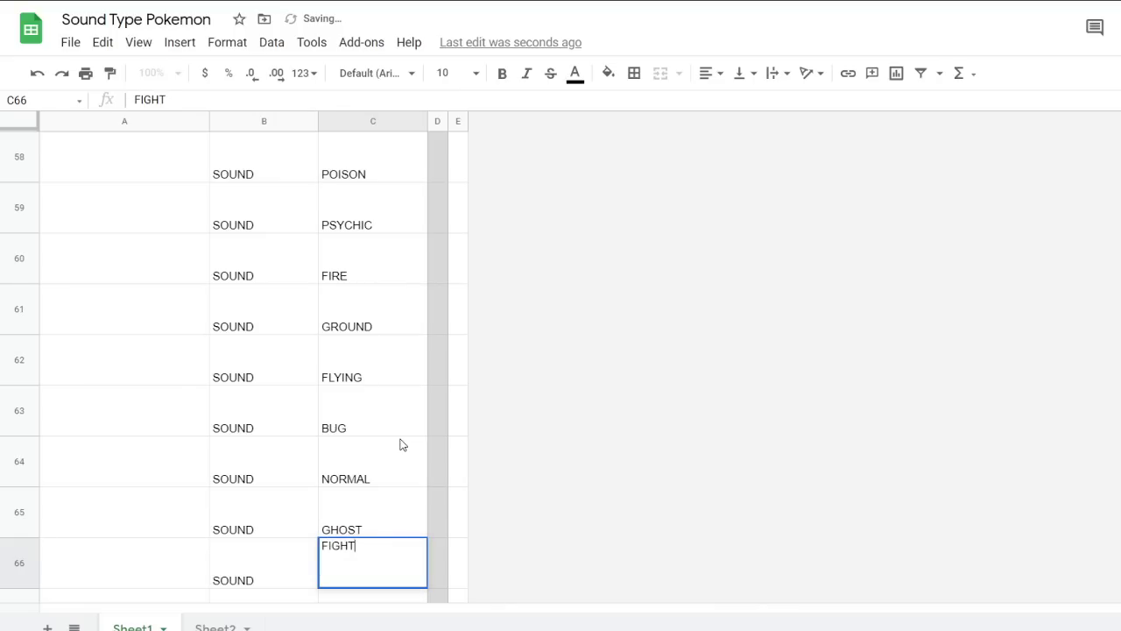
key("Return")
type("STEEL")
key("Return")
type("ICE")
key("Return")
Fill C69 through C71 with the second types DRAGON, DARK and FAIRY
type("DRAGON")
key("Return")
type("DARK")
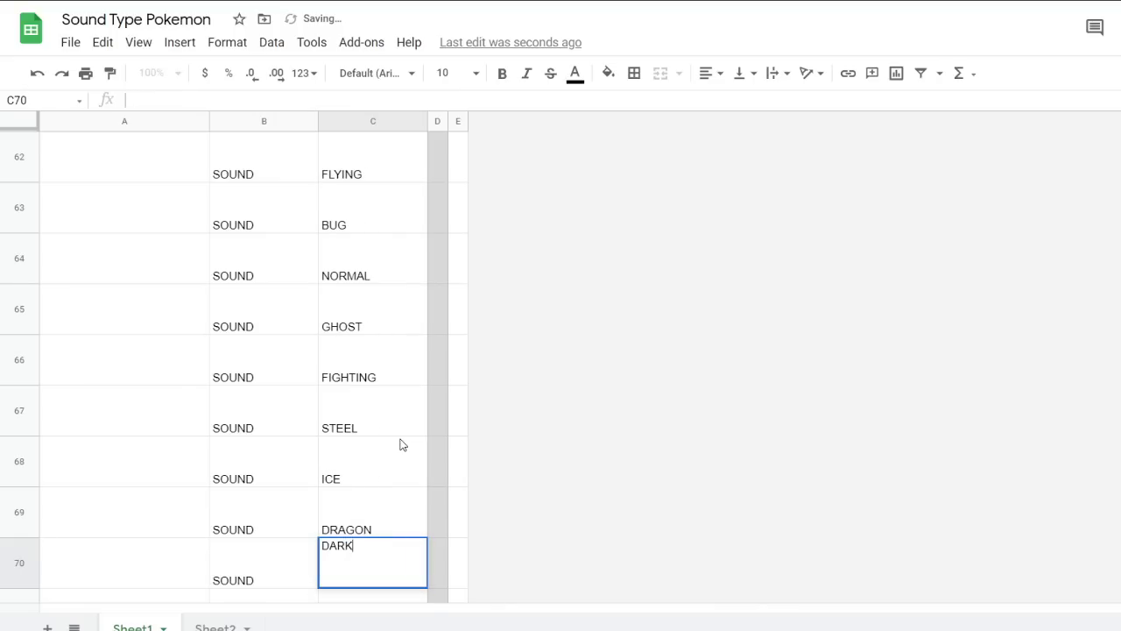
key("Return")
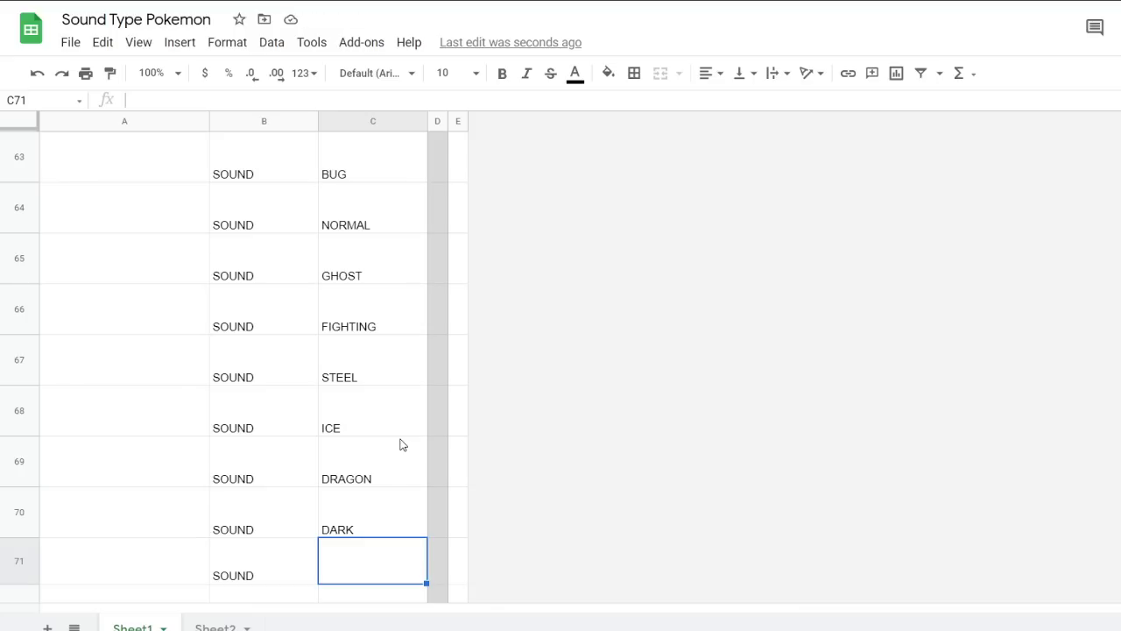
type("FAIRY")
key("Return")
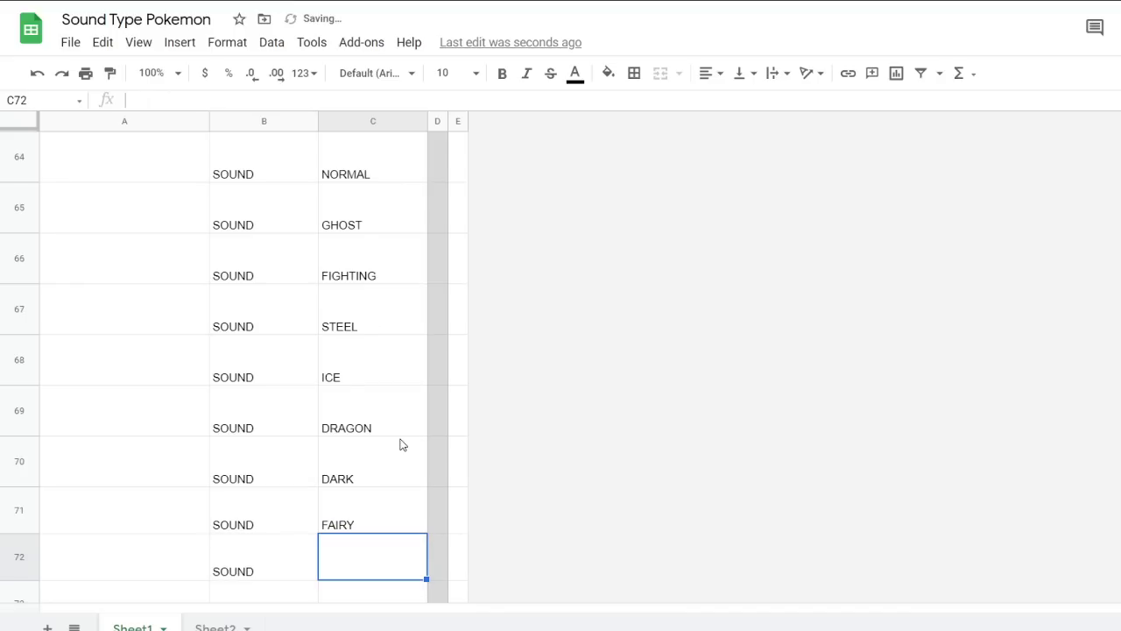
Clear the leftover SOUND entries from B72 through B75, below the FAIRY row
scroll(400, 445, "down", 3)
left_click(375, 350)
left_click(325, 411)
key("ctrl+c")
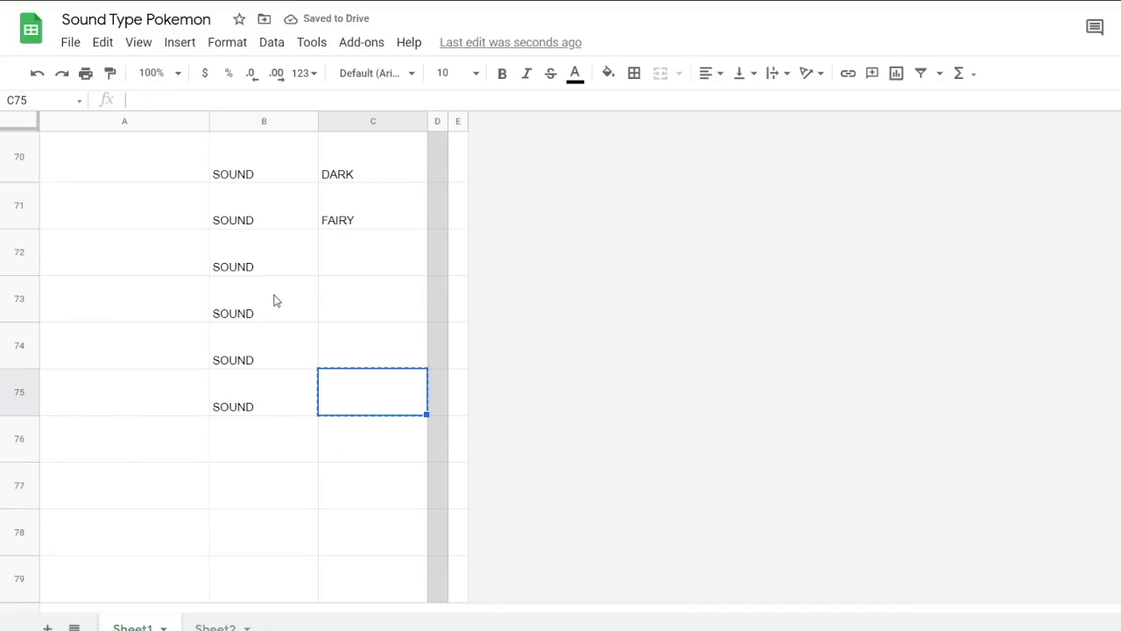
left_click(260, 266, "shift")
key("Delete")
left_click(558, 426)
Review the SOUND type pairings from the Songbird entry in row 51 down to FAIRY in row 71
scroll(558, 425, "up", 10)
scroll(558, 424, "up", 1)
scroll(526, 425, "down", 2)
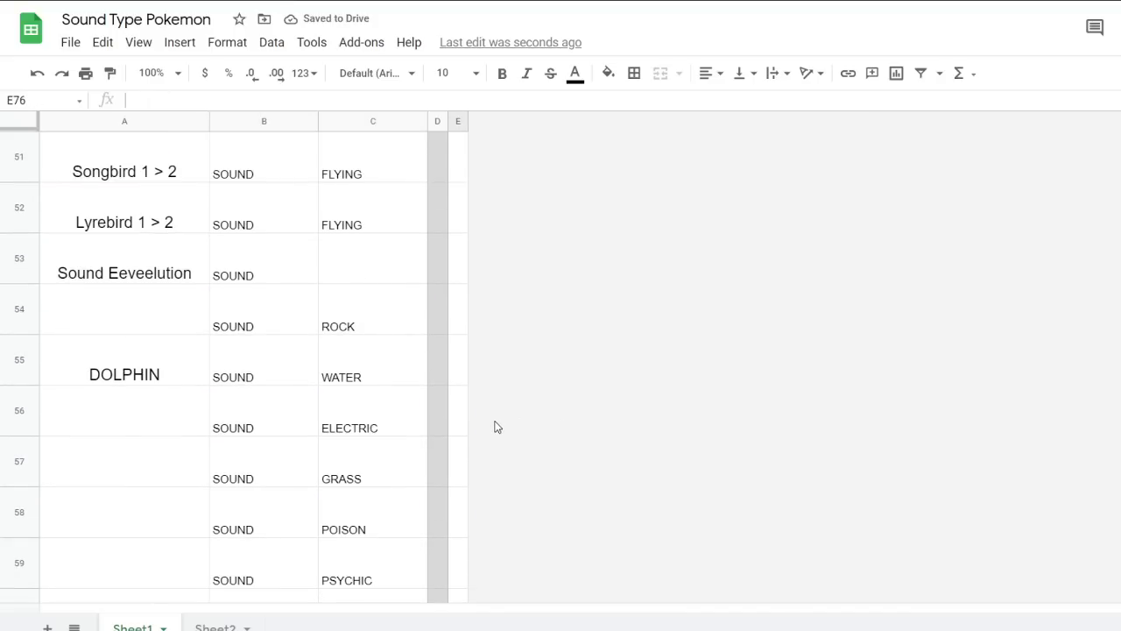
scroll(495, 426, "up", 1)
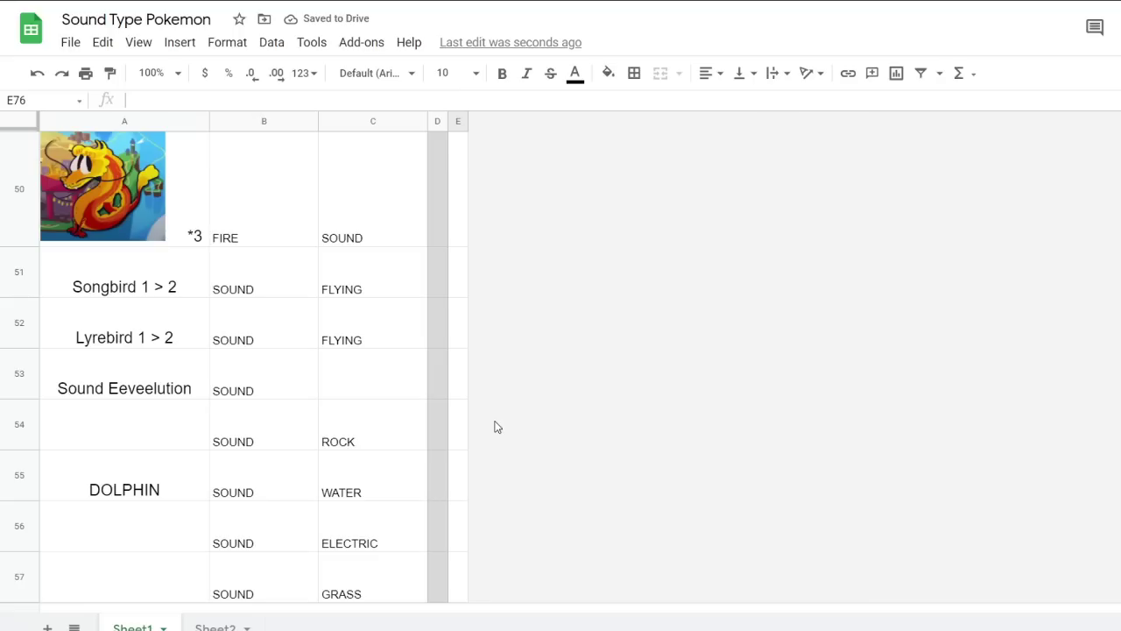
left_click(167, 430)
left_click(398, 429)
key("Right")
key("Right")
left_click(367, 435)
left_click(260, 431)
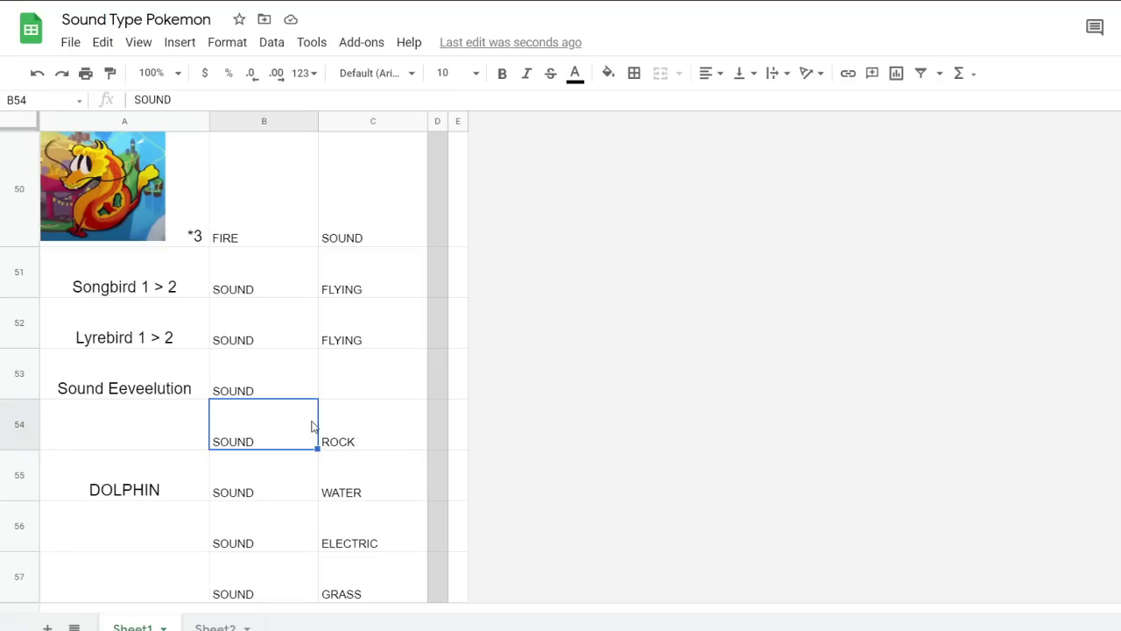
left_click(335, 426)
left_click(280, 435)
scroll(369, 331, "down", 5)
scroll(369, 332, "down", 2)
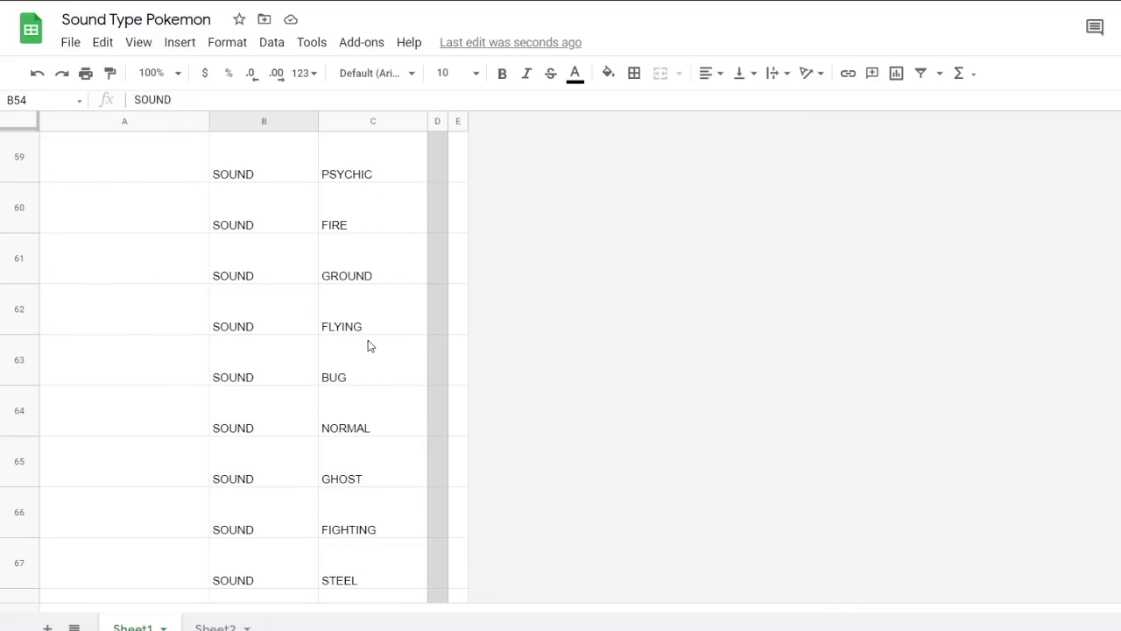
left_click(163, 352)
left_click(248, 362)
scroll(255, 368, "down", 8)
scroll(348, 345, "up", 1)
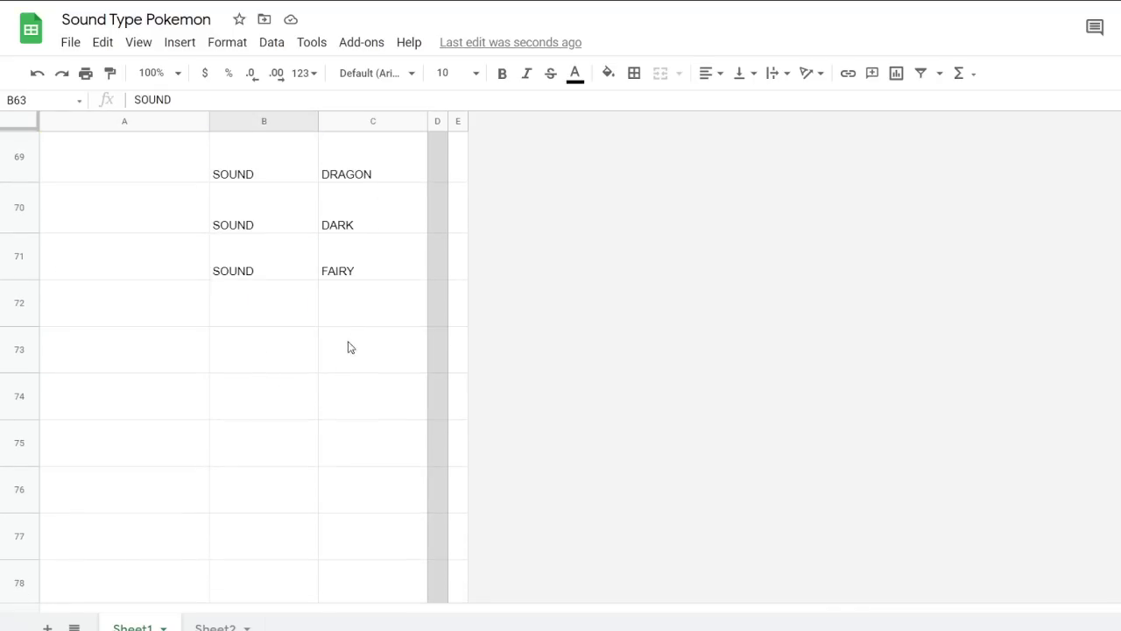
Look back over the ideas in rows 49 through 59 and their type pairings
left_click(354, 277, "shift")
scroll(359, 315, "up", 10)
left_click_drag(262, 536, 260, 524)
left_click(163, 416)
scroll(163, 417, "up", 5)
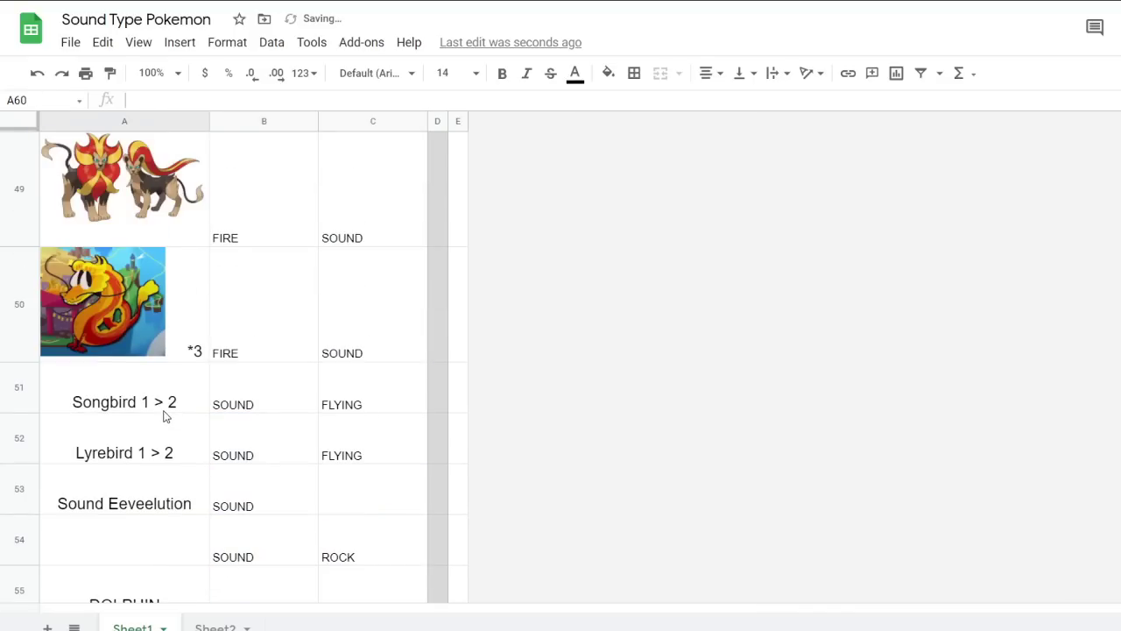
scroll(208, 438, "up", 1)
scroll(210, 440, "down", 2)
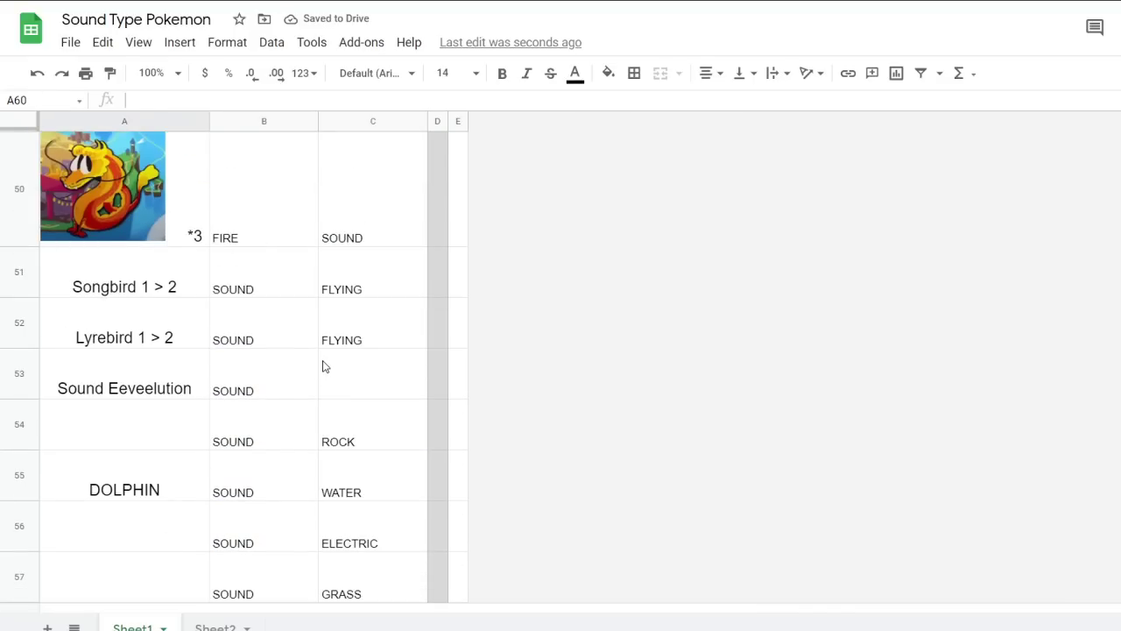
scroll(315, 419, "down", 1)
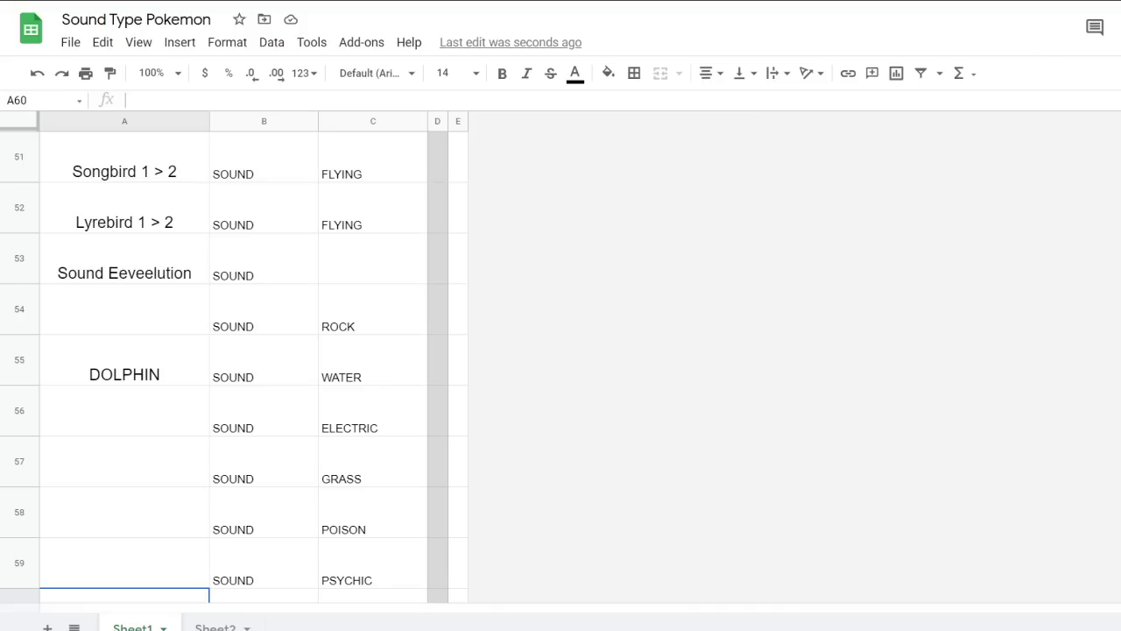
scroll(417, 397, "up", 1)
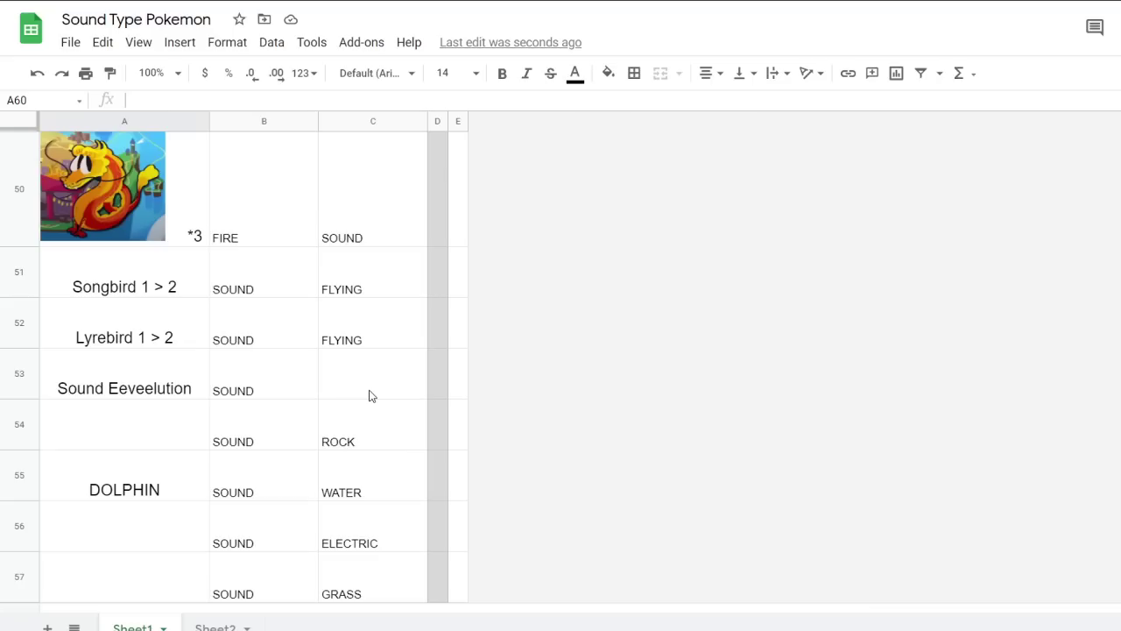
Switch to Google and look through the web results for STEEL DRUMS
left_click(111, 440)
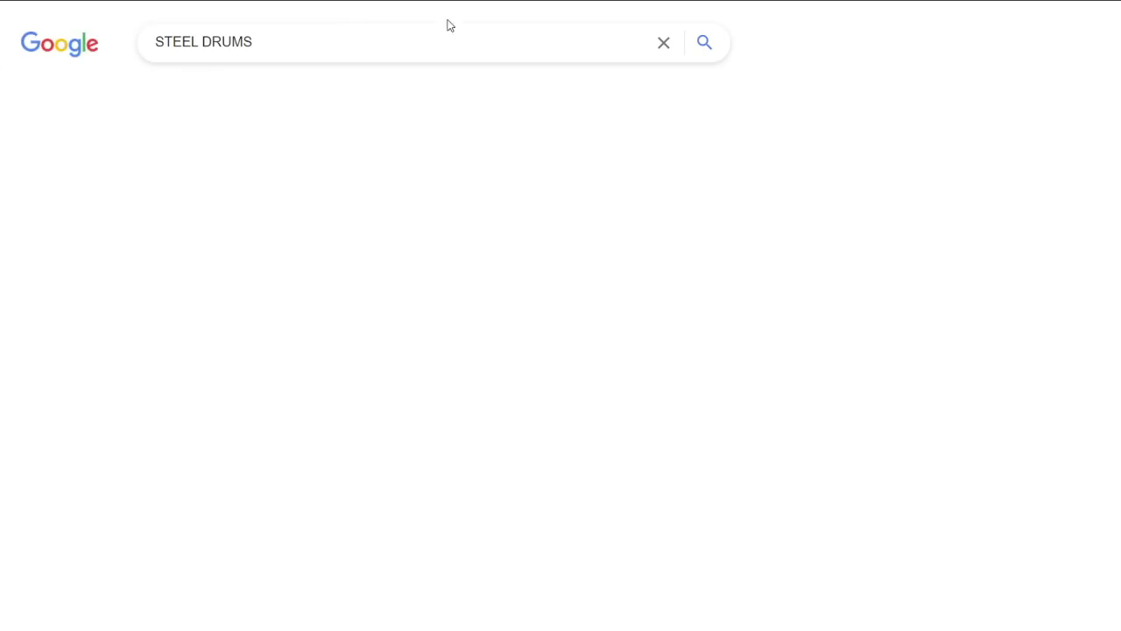
scroll(674, 333, "down", 2)
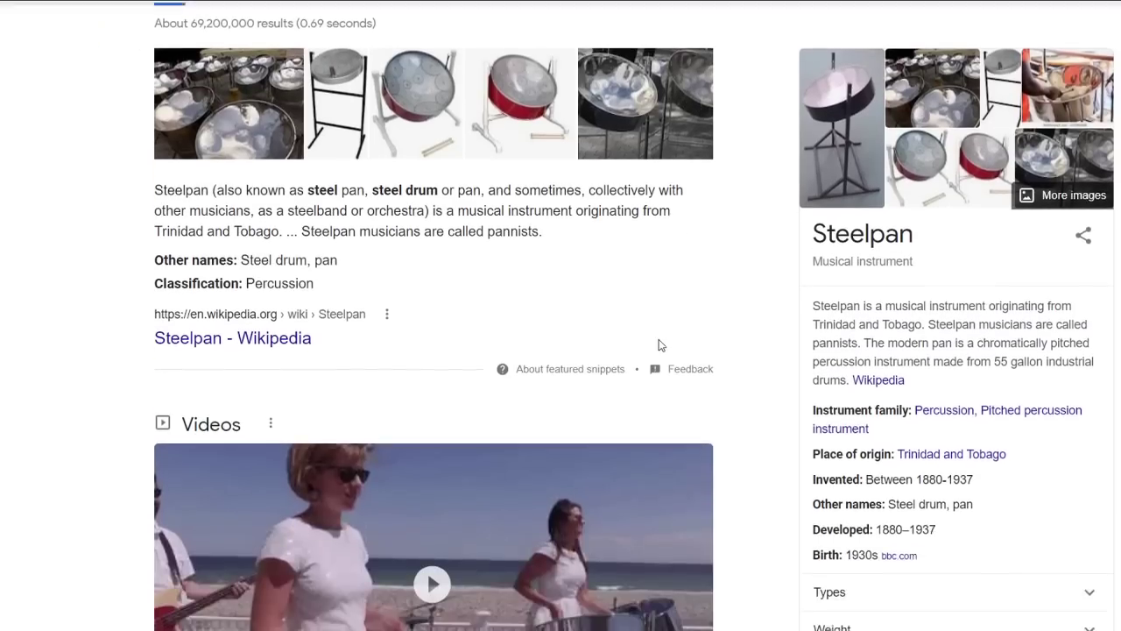
scroll(630, 345, "up", 2)
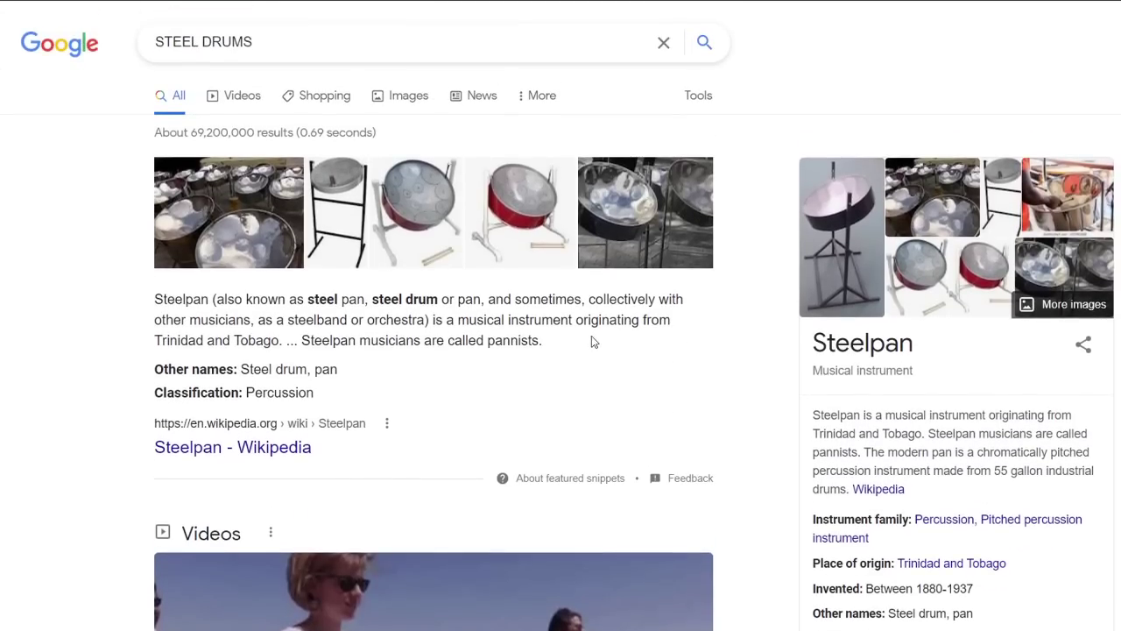
scroll(586, 342, "down", 5)
scroll(583, 338, "up", 5)
Show the image results for STEEL DRUMS and browse the instrument pictures
left_click(401, 98)
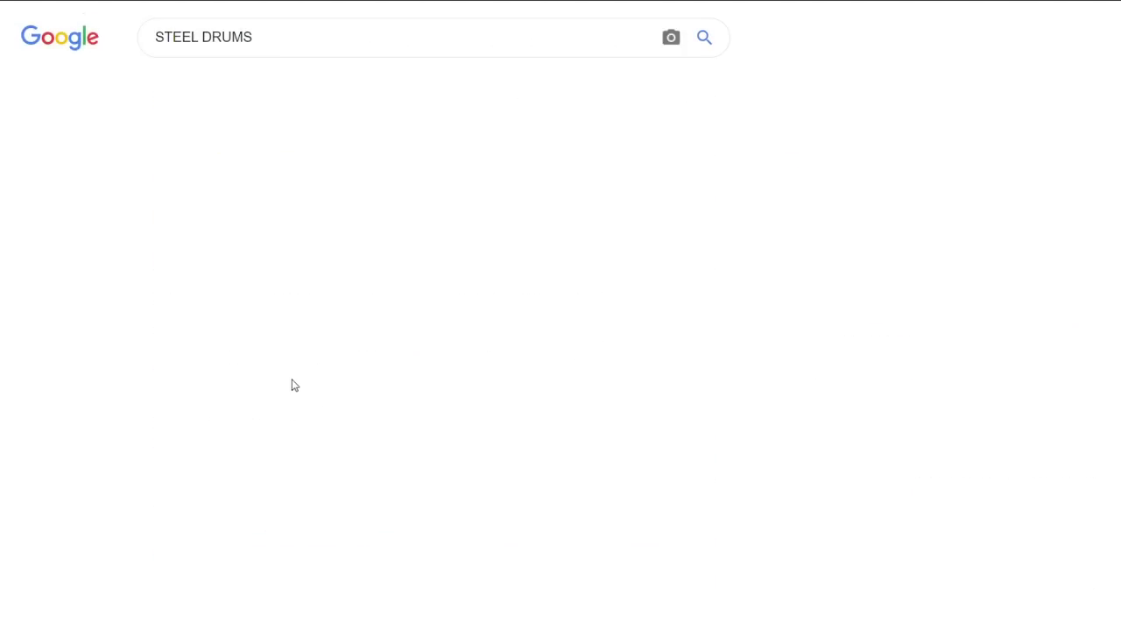
scroll(327, 368, "down", 3)
scroll(328, 380, "up", 3)
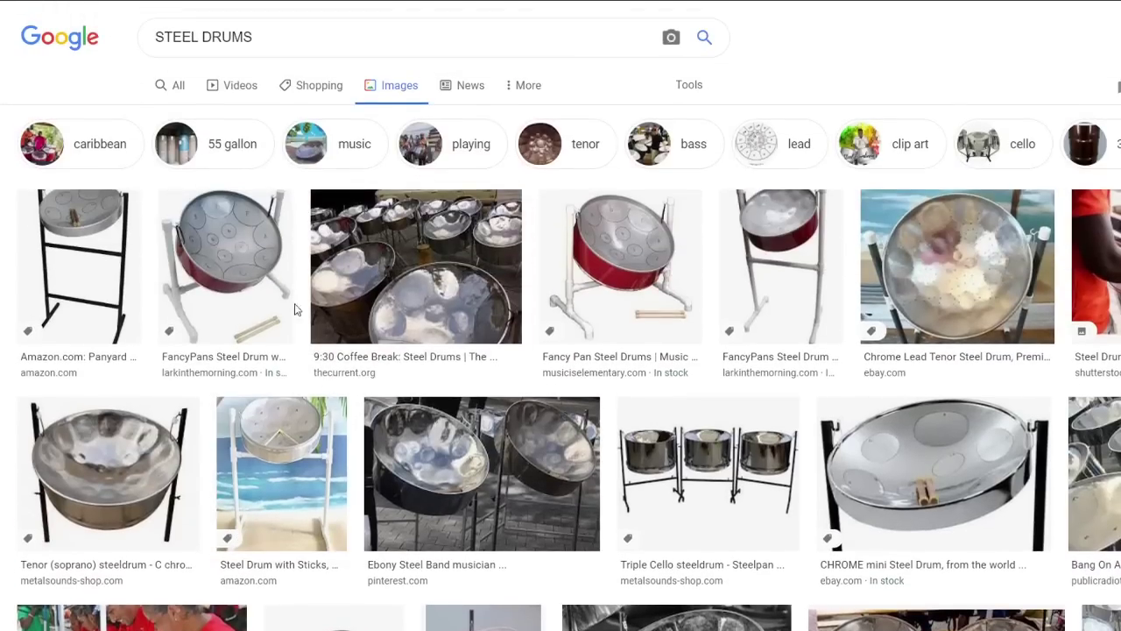
Search Google Images for TIMPANI and browse the instrument pictures
triple_click(203, 37)
type("TIMPANI")
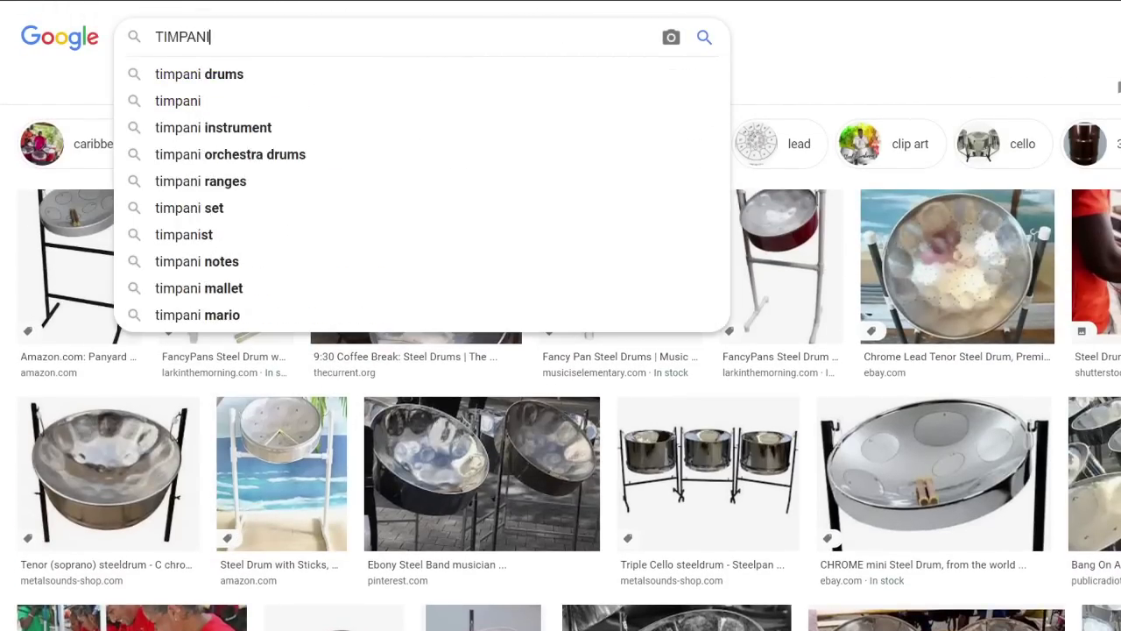
key("Return")
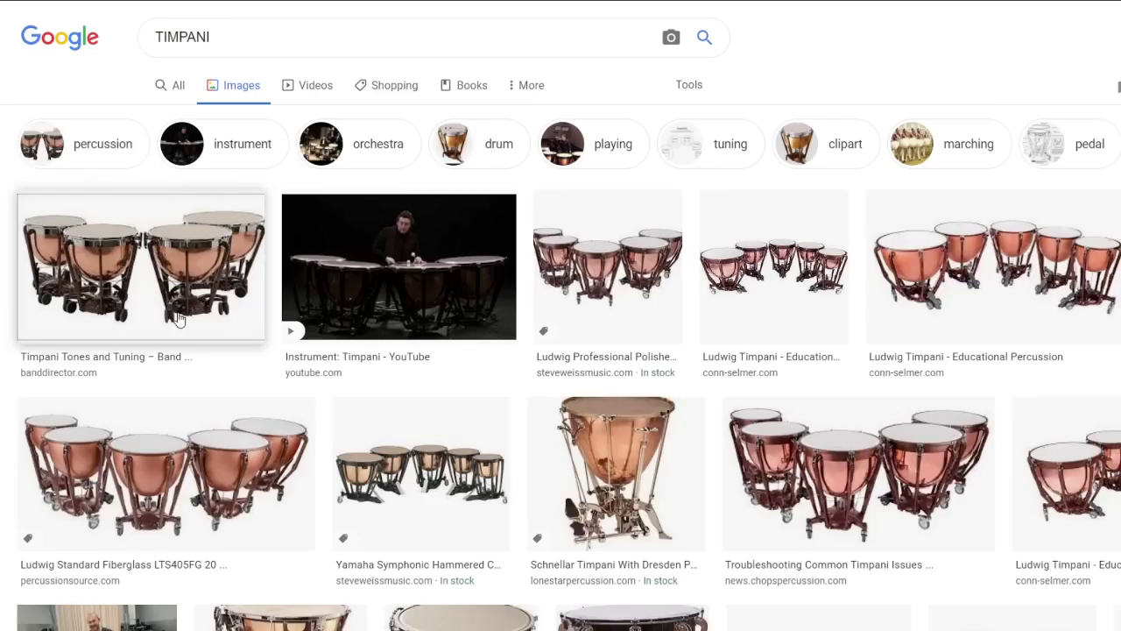
scroll(180, 321, "down", 1)
scroll(180, 321, "down", 5)
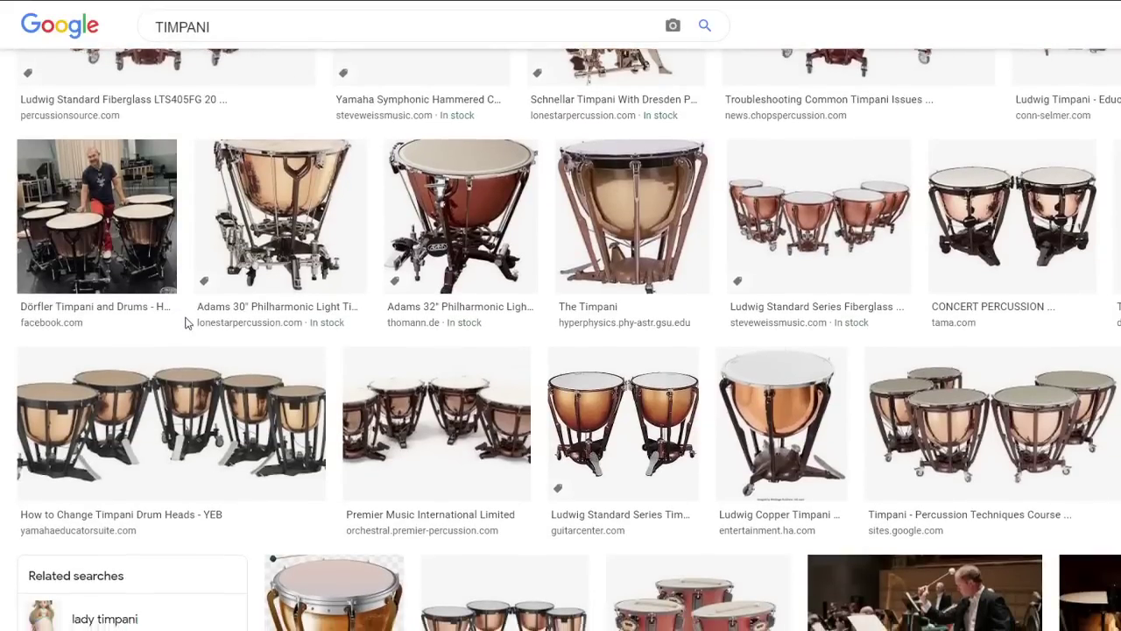
scroll(182, 322, "down", 4)
scroll(366, 407, "up", 10)
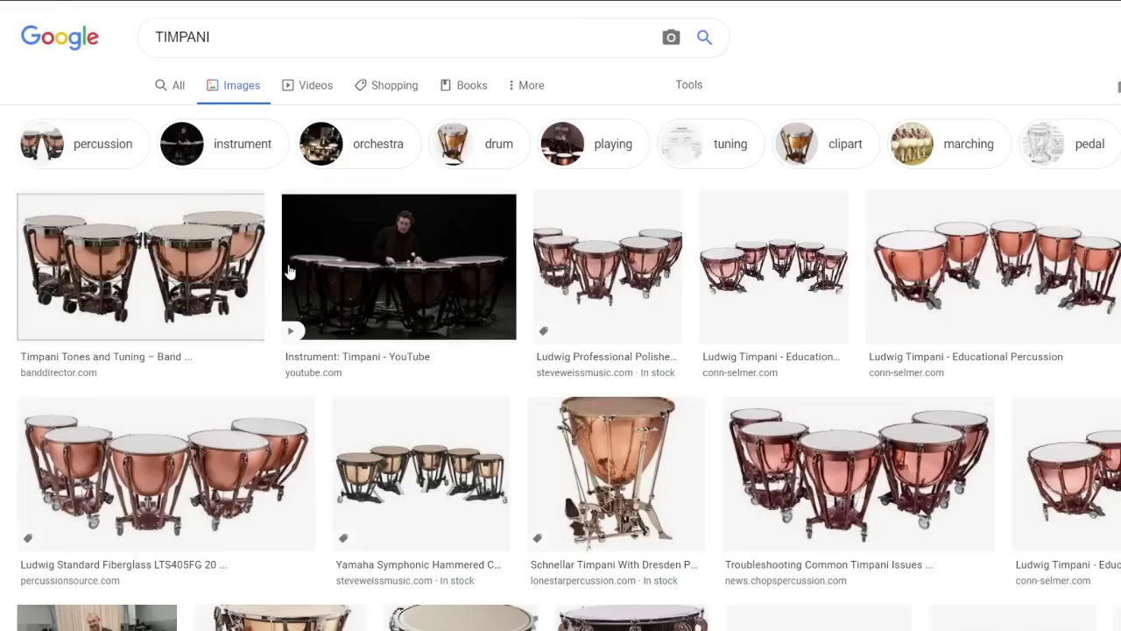
Search Google for metal drum set and show its image results
left_click_drag(257, 35, 120, 56)
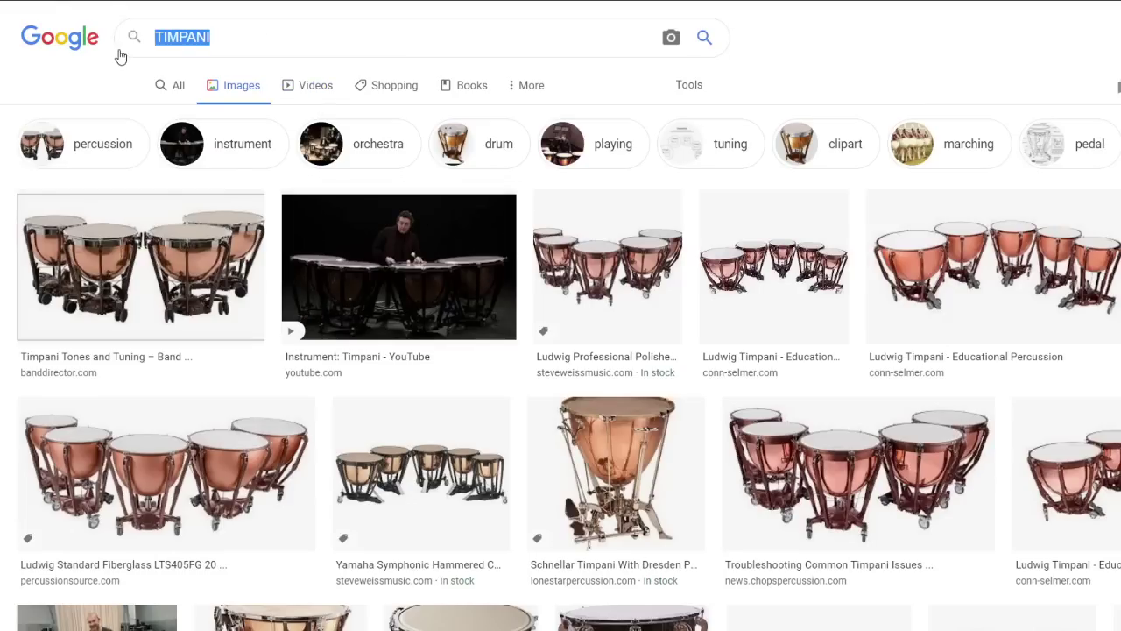
type("try")
key("BackSpace")
key("BackSpace")
type("ycho drum")
key("Return")
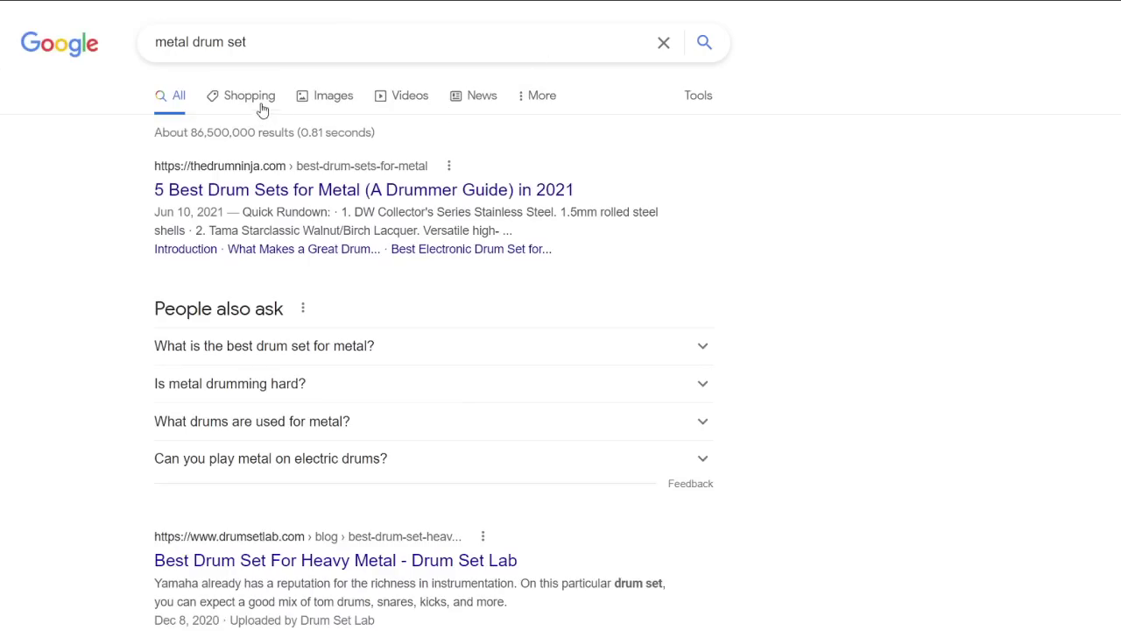
left_click(317, 103)
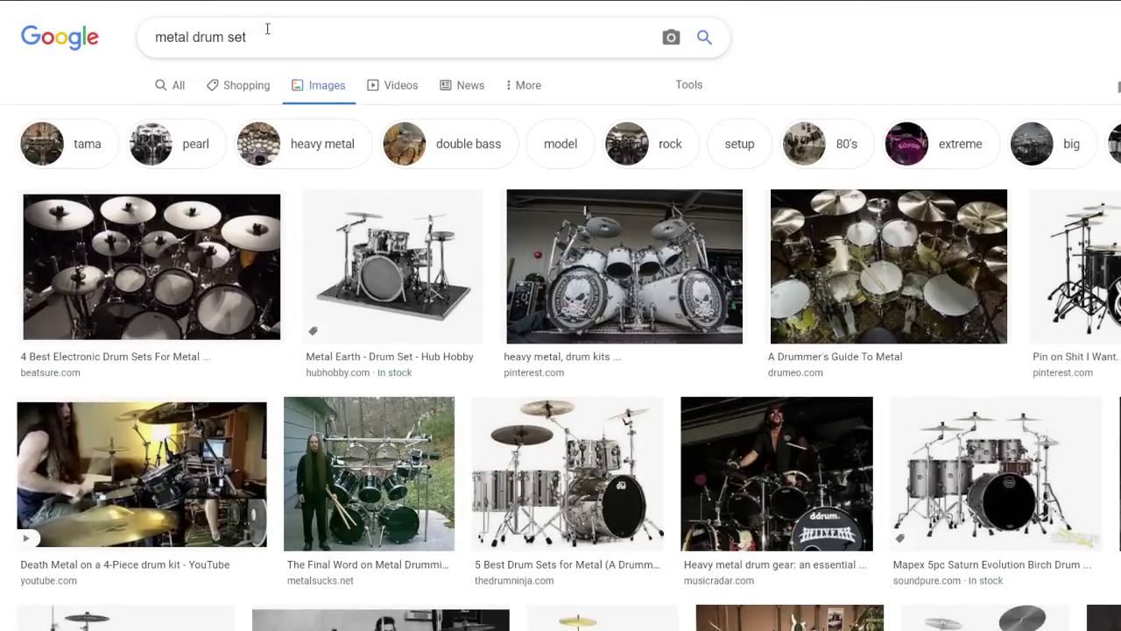
Search Google Images for electric drums and browse the drum kit pictures
triple_click(268, 29)
type("electric drums")
key("Return")
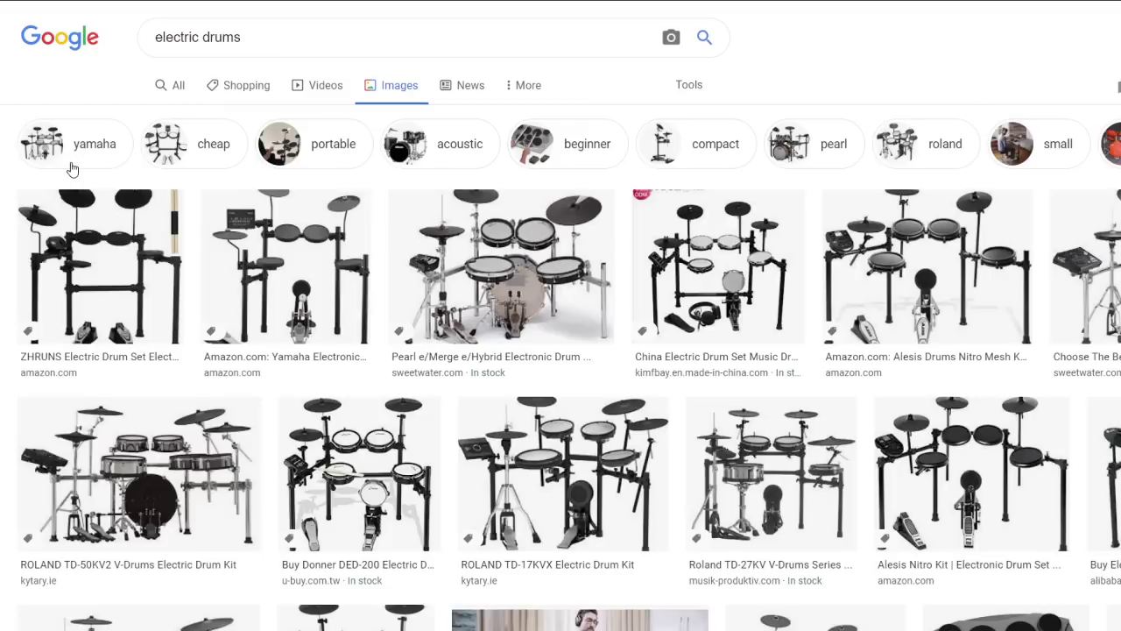
scroll(341, 479, "down", 3)
scroll(340, 479, "down", 5)
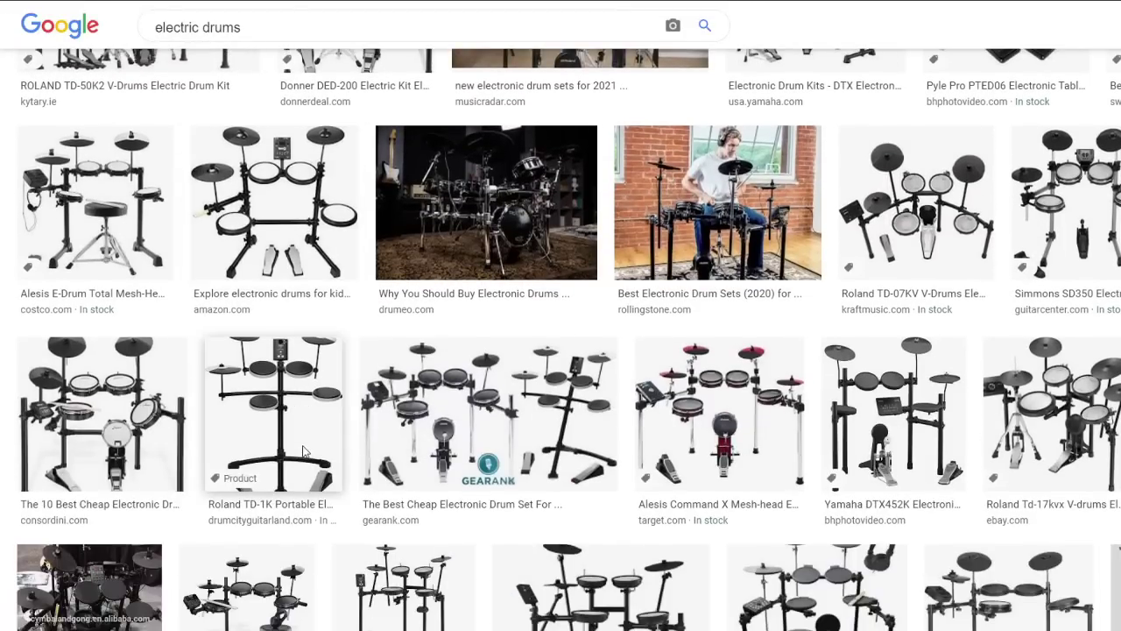
scroll(303, 451, "down", 3)
scroll(303, 451, "down", 2)
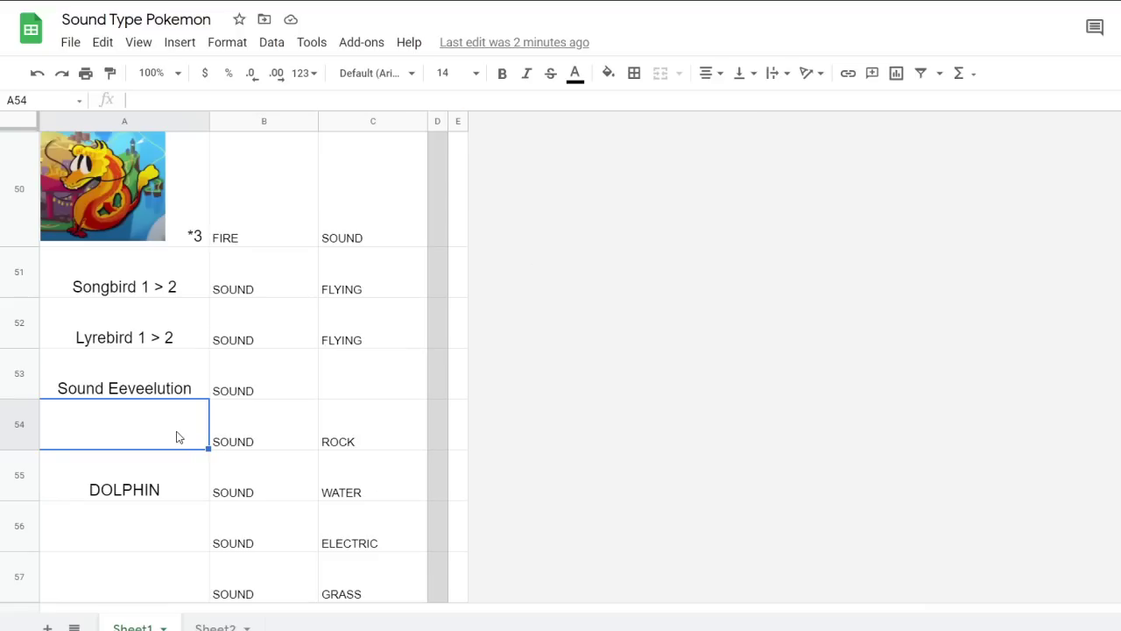
In the Sound Type Pokemon spreadsheet, enter DRUM SET ROCKS in cell A54 as the idea for the SOUND and ROCK pairing
type("DRUM ST")
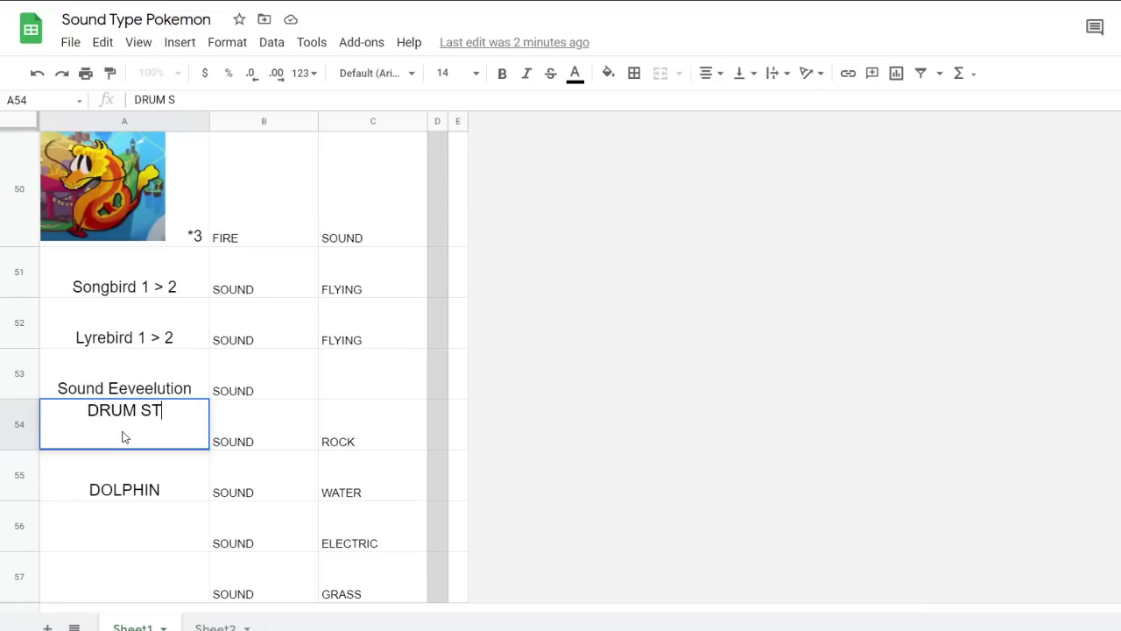
key("BackSpace")
type("ET ROCKS")
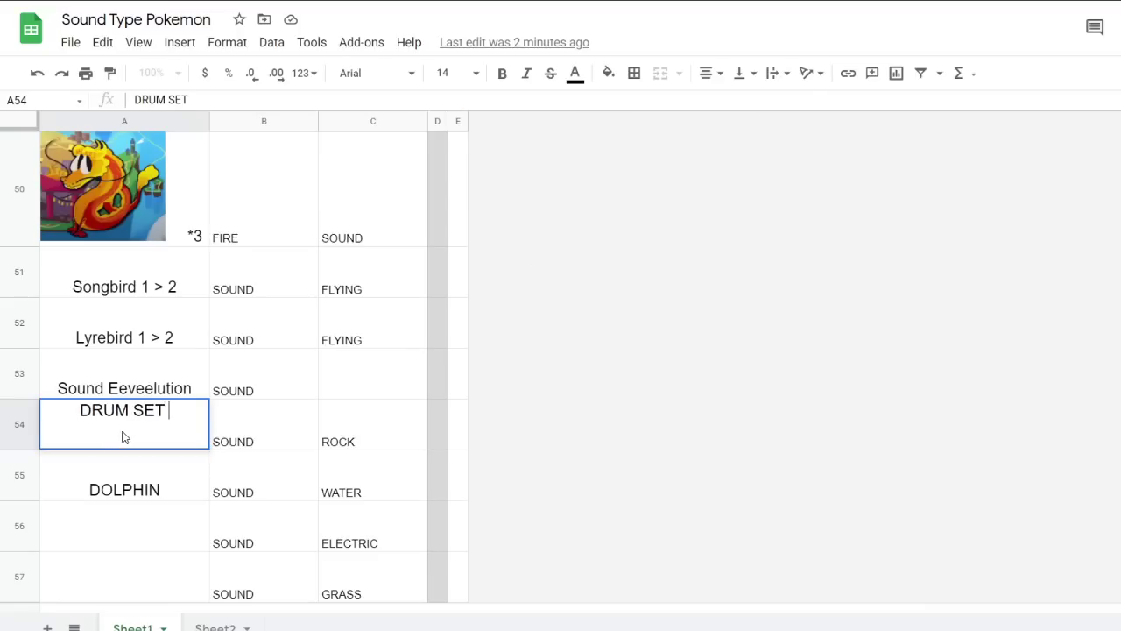
left_click(219, 415)
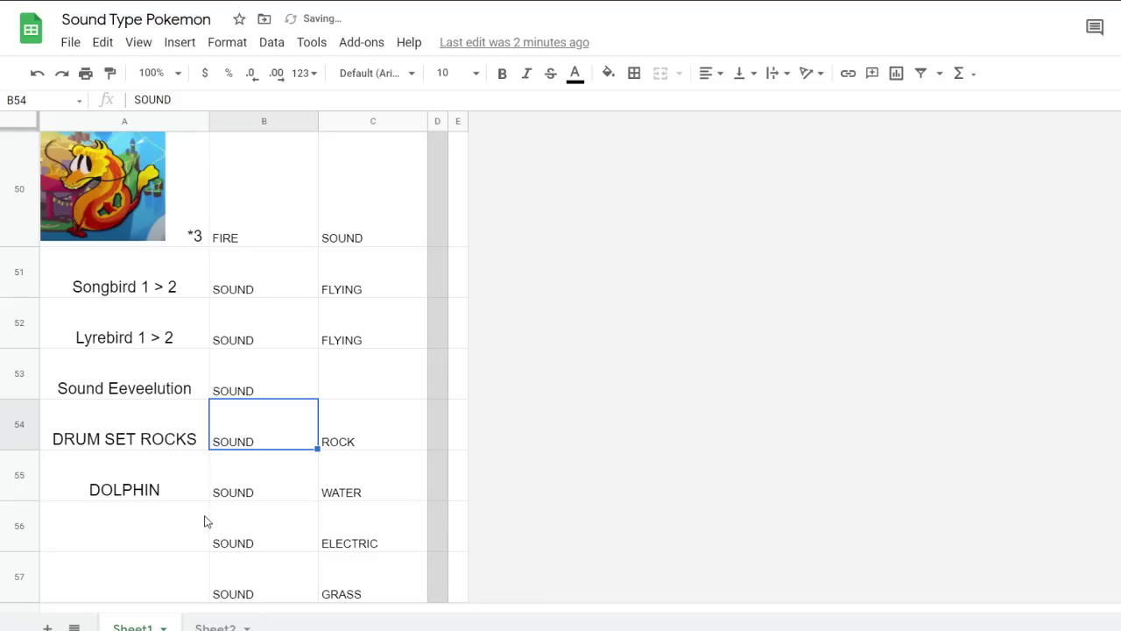
Examine the SOUND and ELECTRIC pairing in row 56 and the unnamed rows below it
left_click(282, 512)
scroll(282, 512, "down", 3)
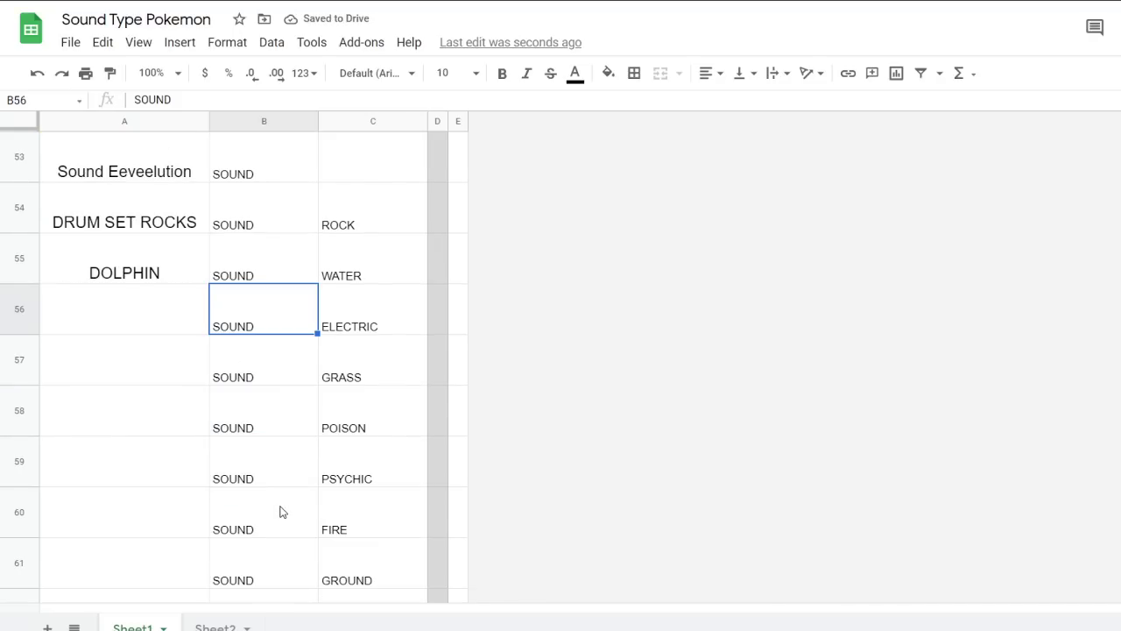
left_click(337, 326)
left_click(257, 326)
left_click(335, 326)
left_click(282, 327)
scroll(176, 332, "down", 3)
scroll(176, 332, "up", 3)
left_click(177, 332)
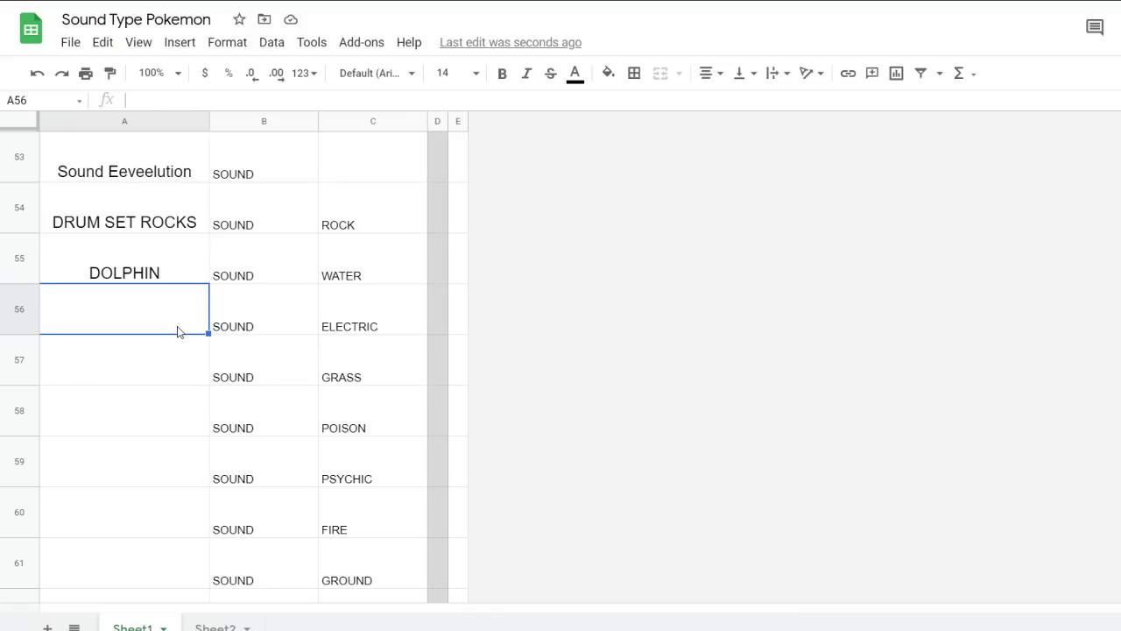
left_click(343, 324)
mouse_move(269, 317)
left_mouse_down()
mouse_move(355, 321)
mouse_move(262, 325)
left_mouse_up()
left_click(368, 321)
left_click(265, 325)
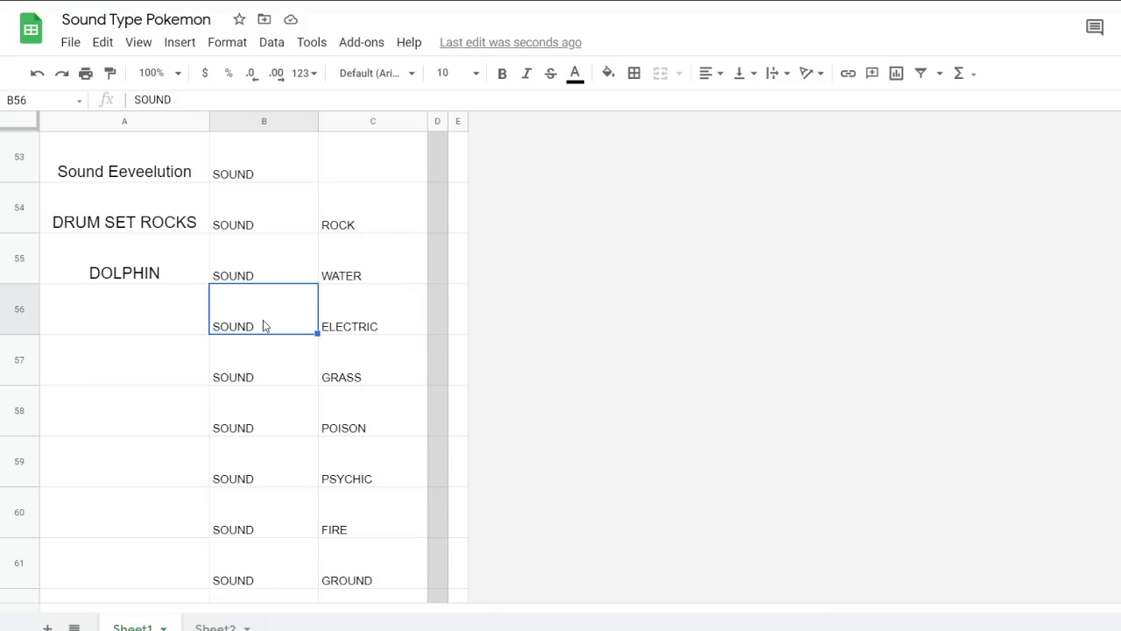
Enter AMP EAR PIKACHU in cell A56 as the idea for the SOUND and ELECTRIC pairing
left_click(171, 322)
type("amp")
key("BackSpace")
key("BackSpace")
key("BackSpace")
type("AMP EAR PIKACHU")
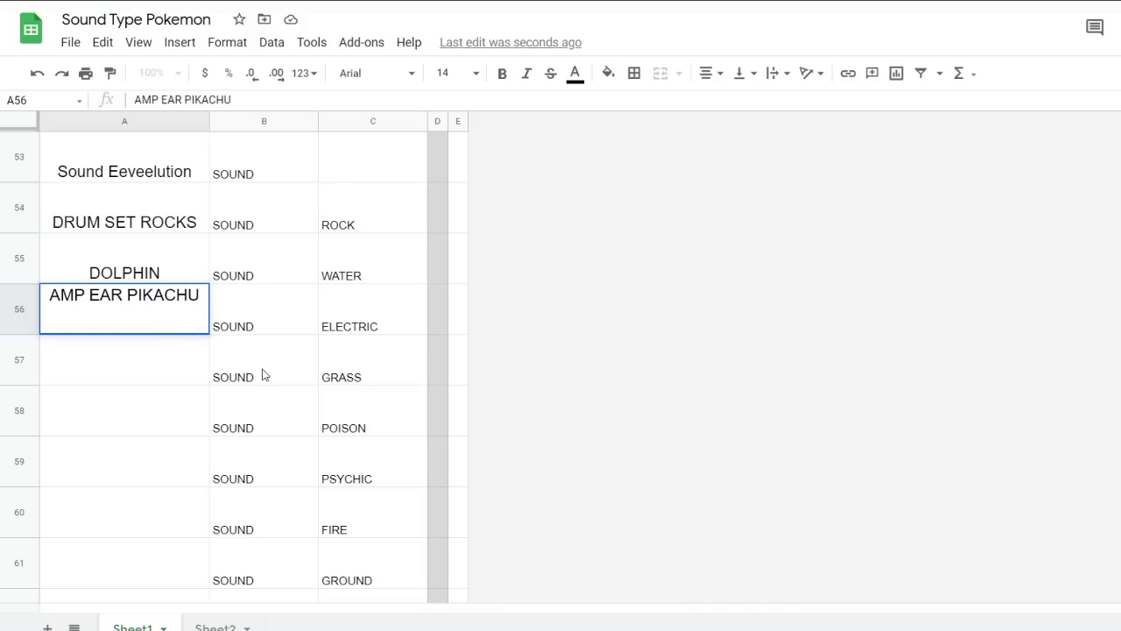
left_click(263, 375)
left_click(191, 373)
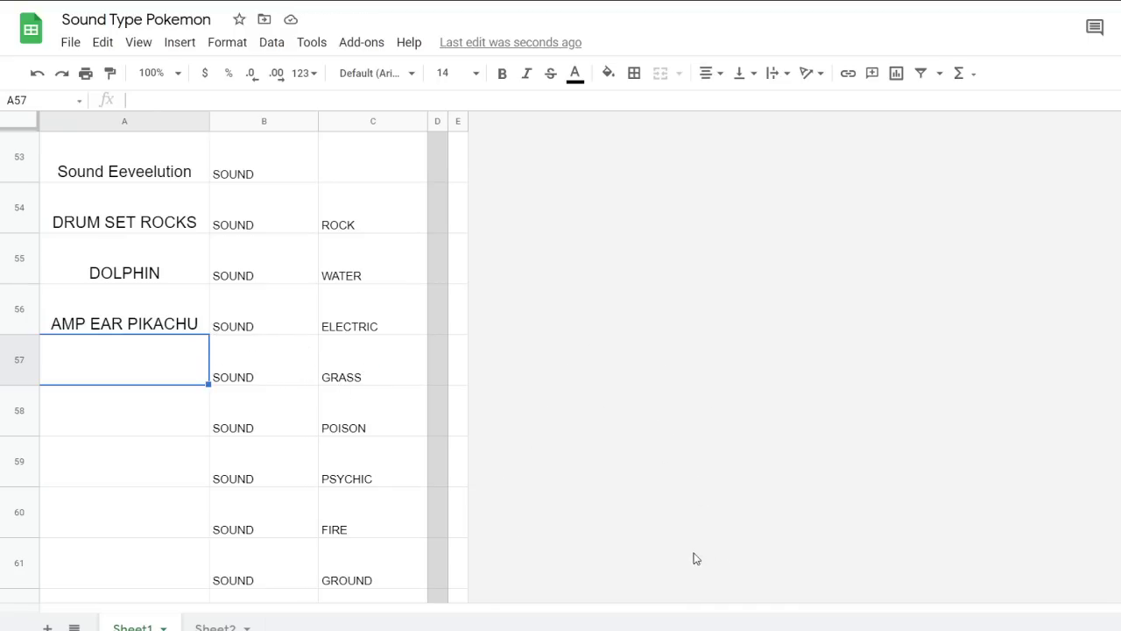
Replace PIKACHU with JERBOA in cell A56 so the idea reads AMP EAR JERBOA
left_click(151, 322)
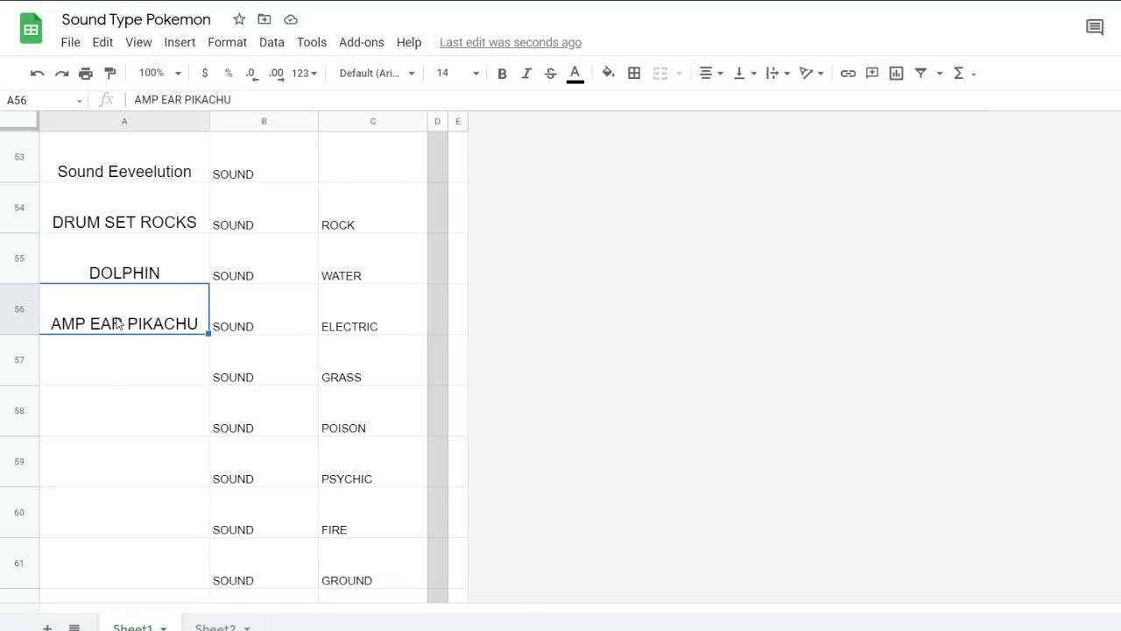
double_click(118, 324)
left_click_drag(132, 295, 272, 305)
type("JERBOA")
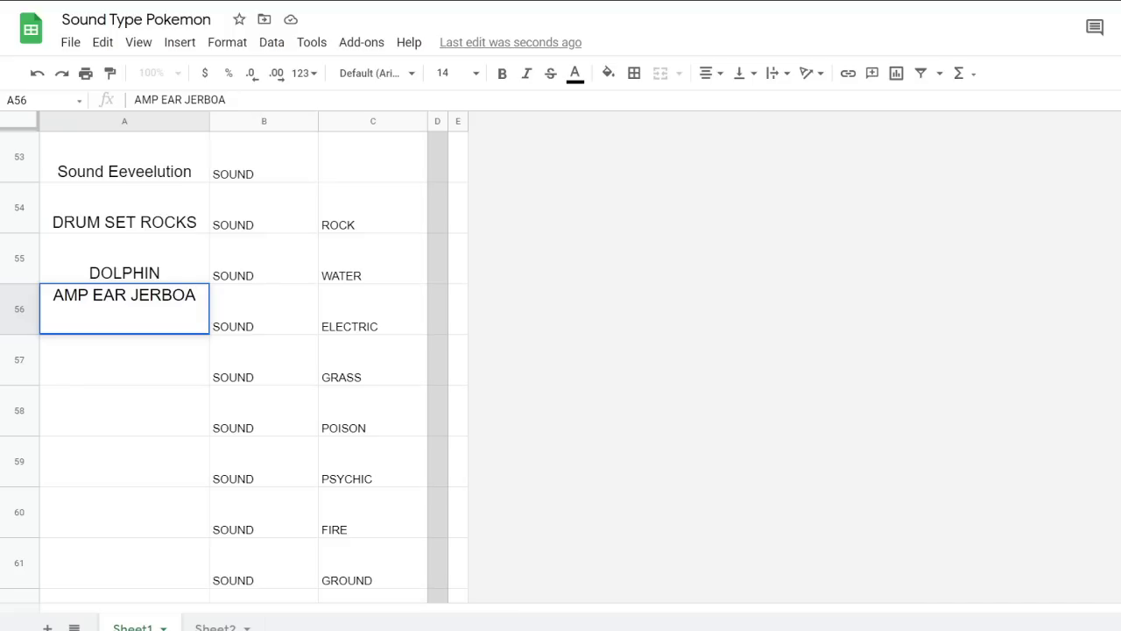
left_click(180, 376)
Set cell A56 to wrap its text and append / COMPUTER MOUSE to the idea
left_click(169, 327)
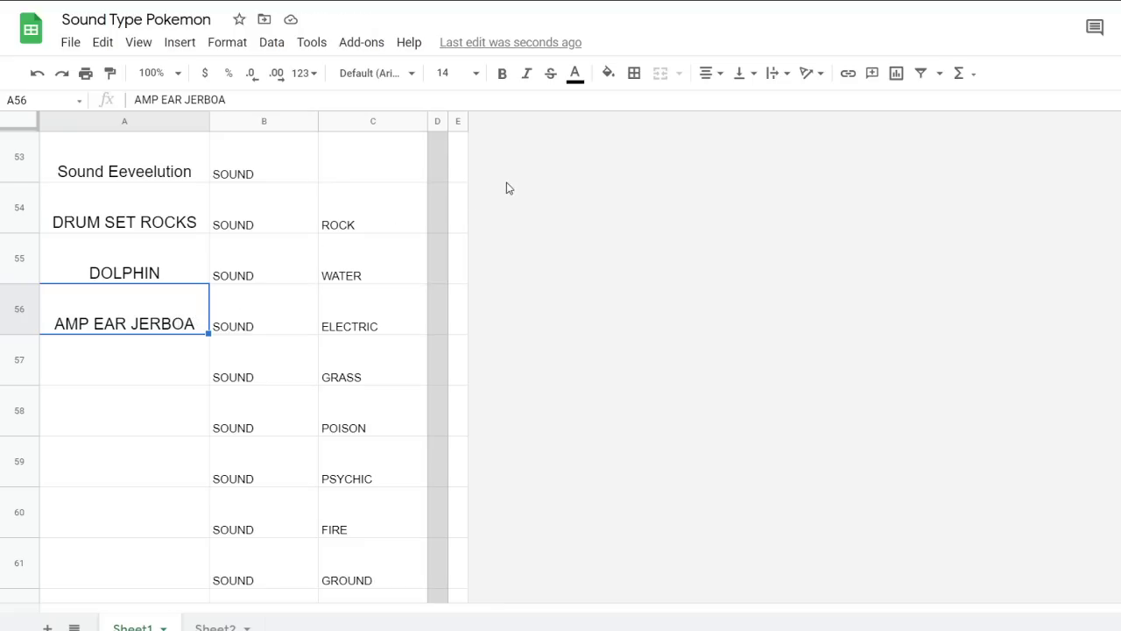
left_click(778, 79)
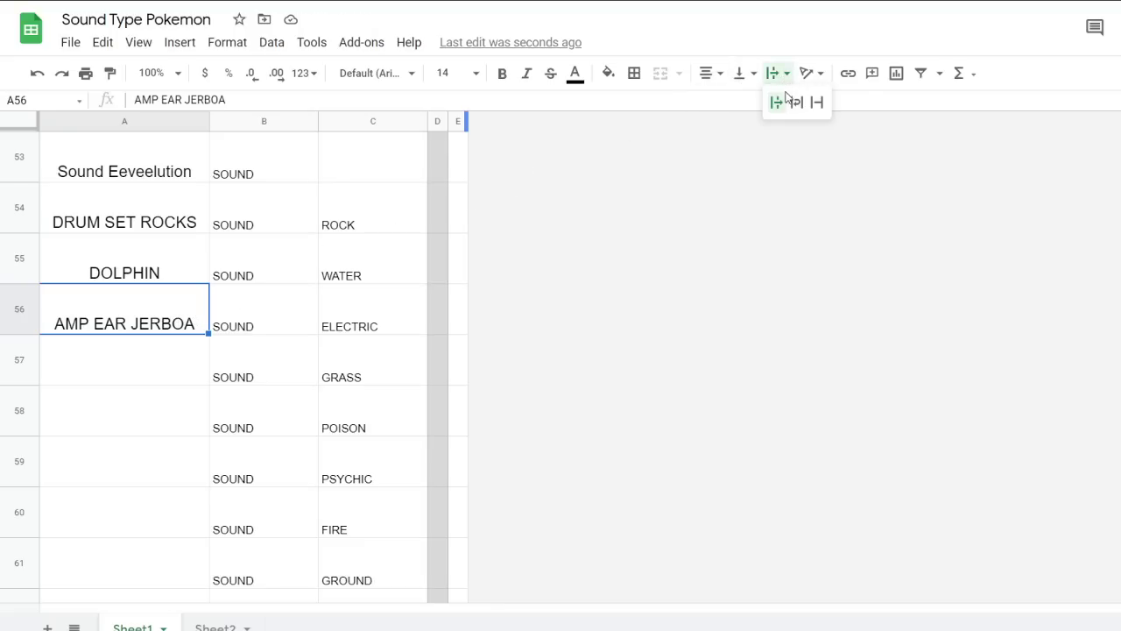
left_click(795, 102)
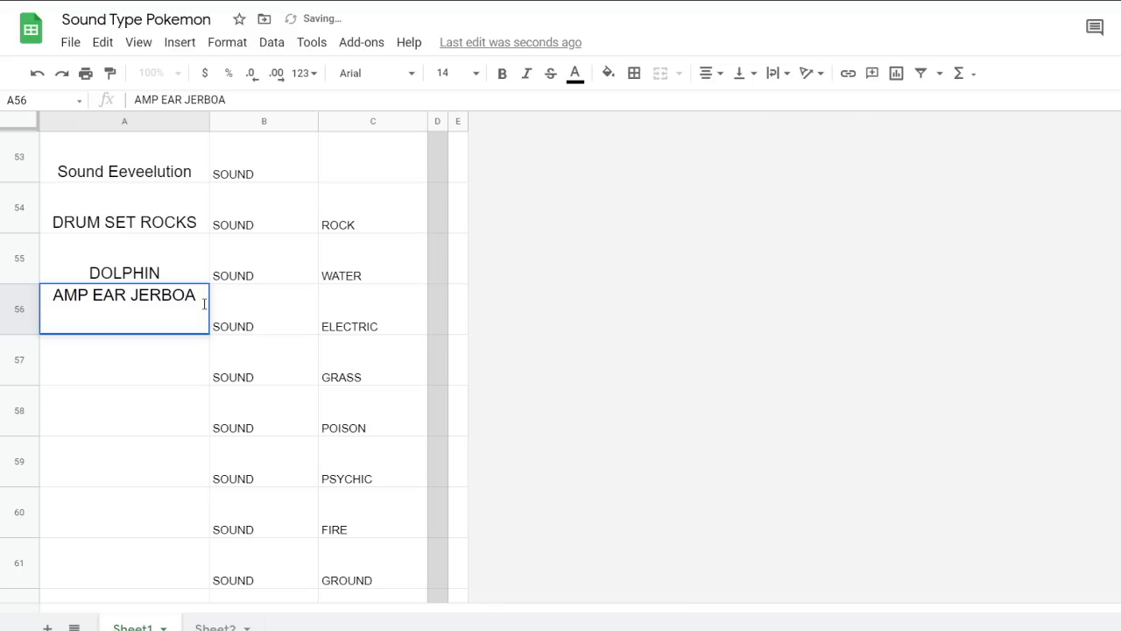
type("/ comp")
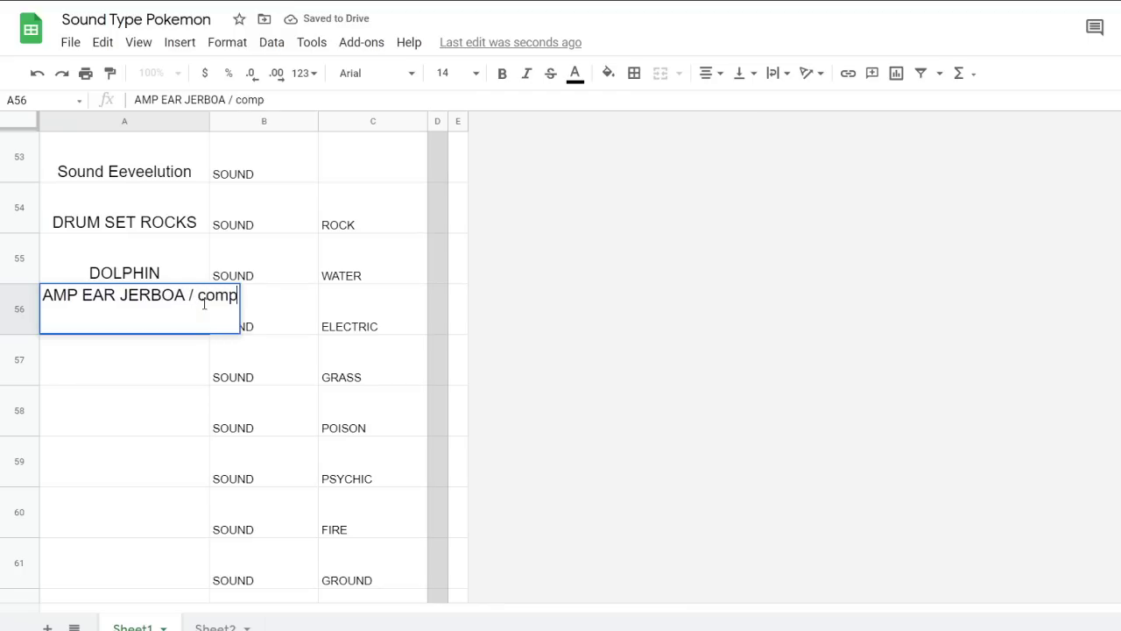
key("BackSpace")
key("BackSpace")
type("COMPUTER MOUSE")
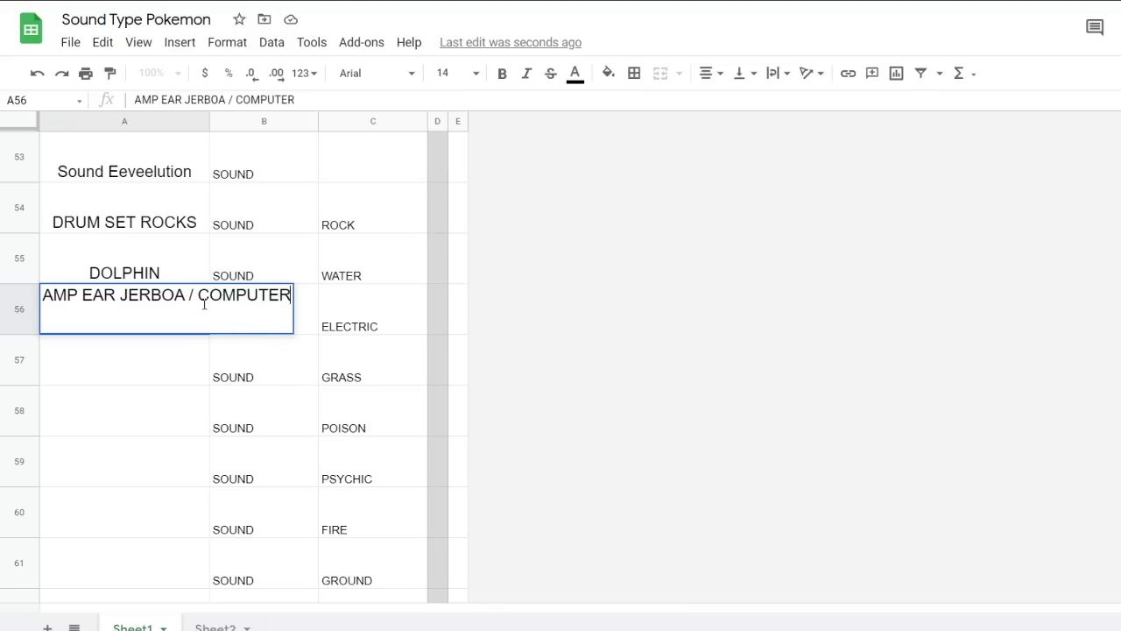
left_click(183, 338)
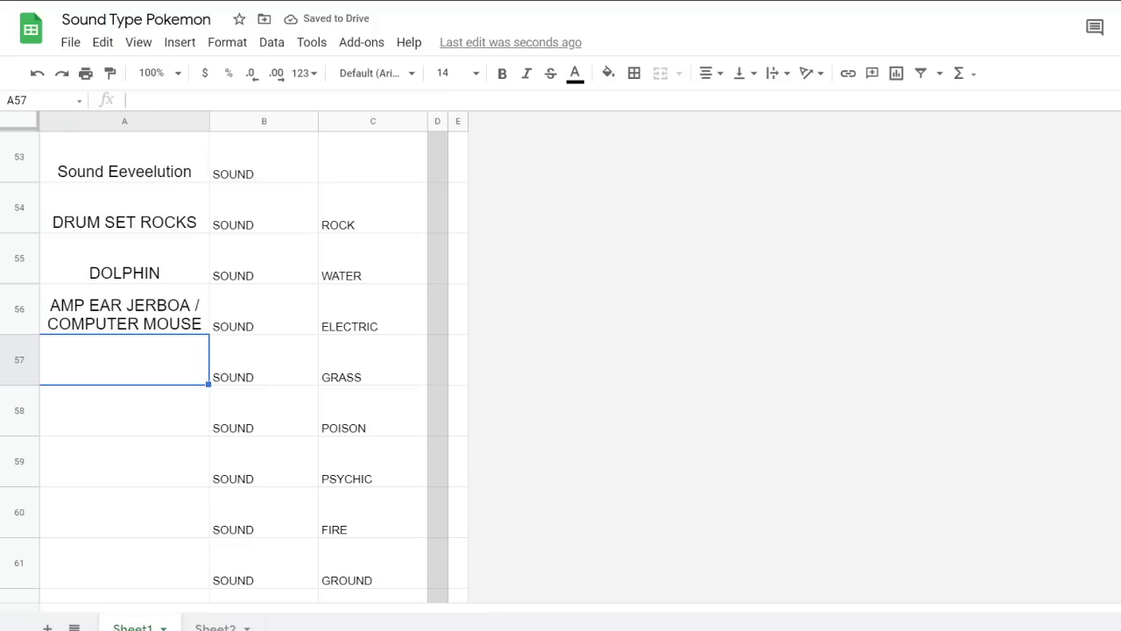
Look over the unnamed type pairings from GRASS in row 57 down to ICE in row 67
left_click(290, 421)
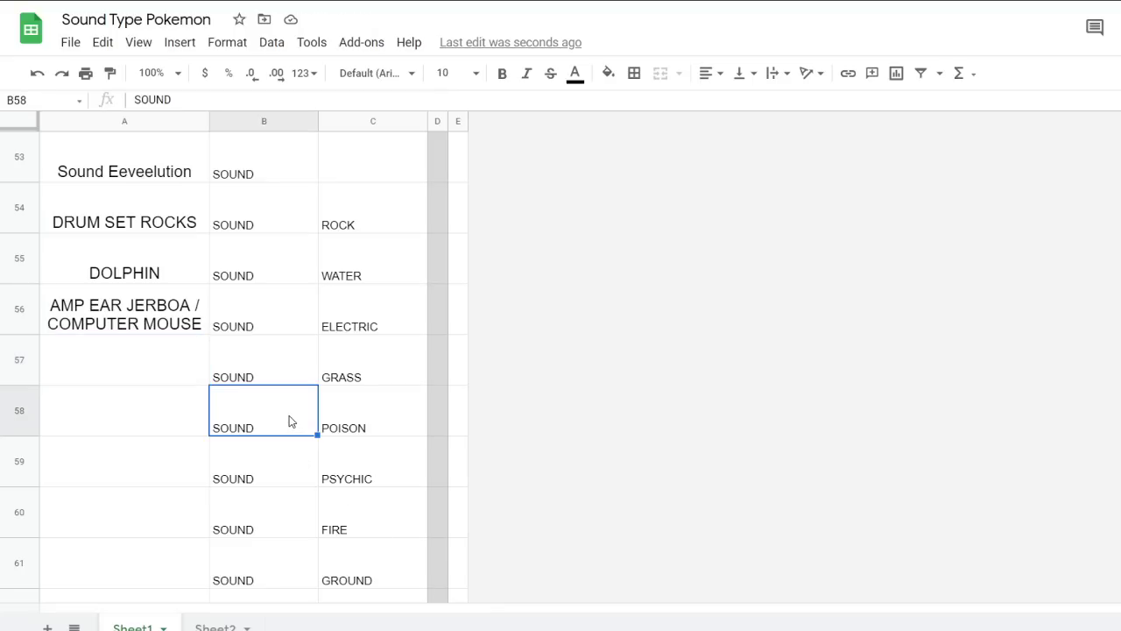
left_click(200, 368)
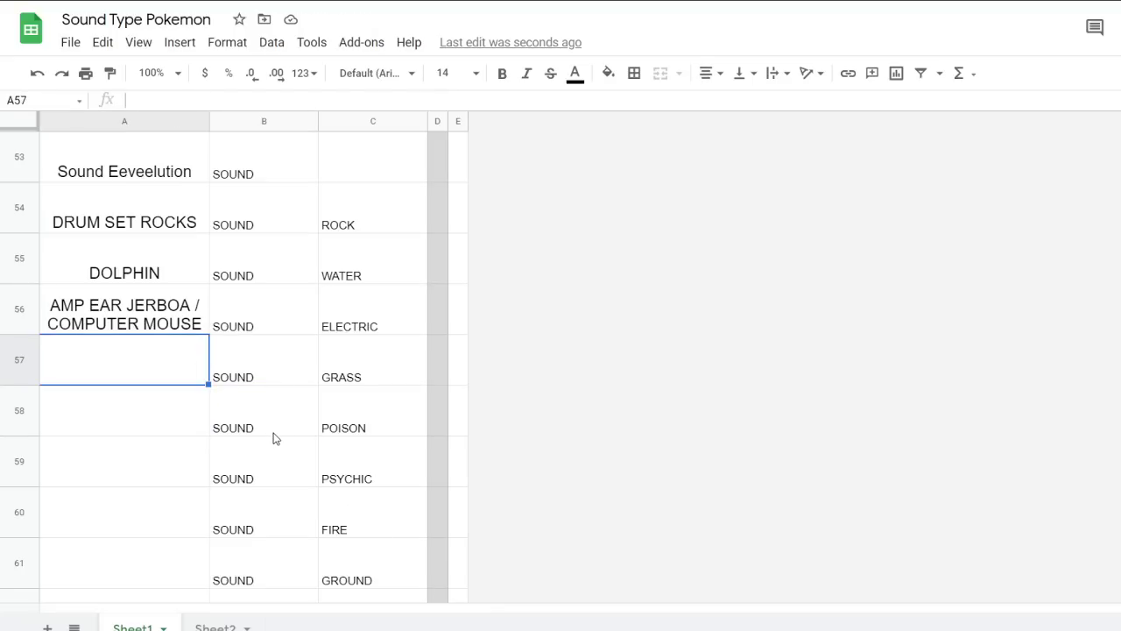
scroll(175, 445, "down", 3)
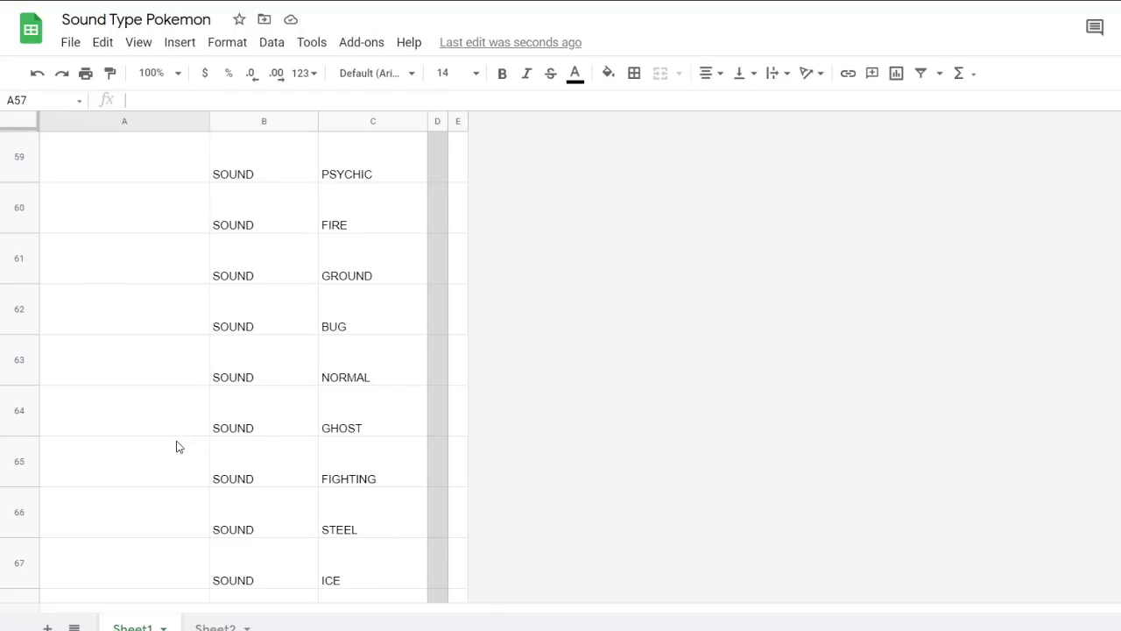
scroll(176, 446, "up", 3)
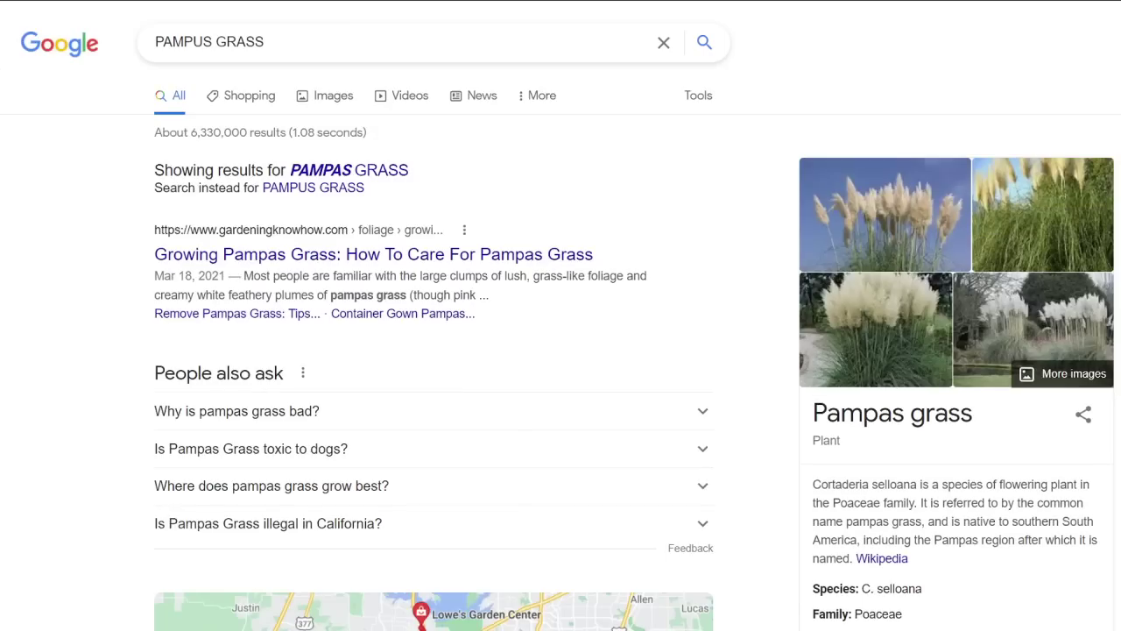
Enter PAMPUS GRASS > DIDGERIDOO TRUNK in cell A57 as the idea for the SOUND and GRASS pairing
scroll(493, 292, "down", 1)
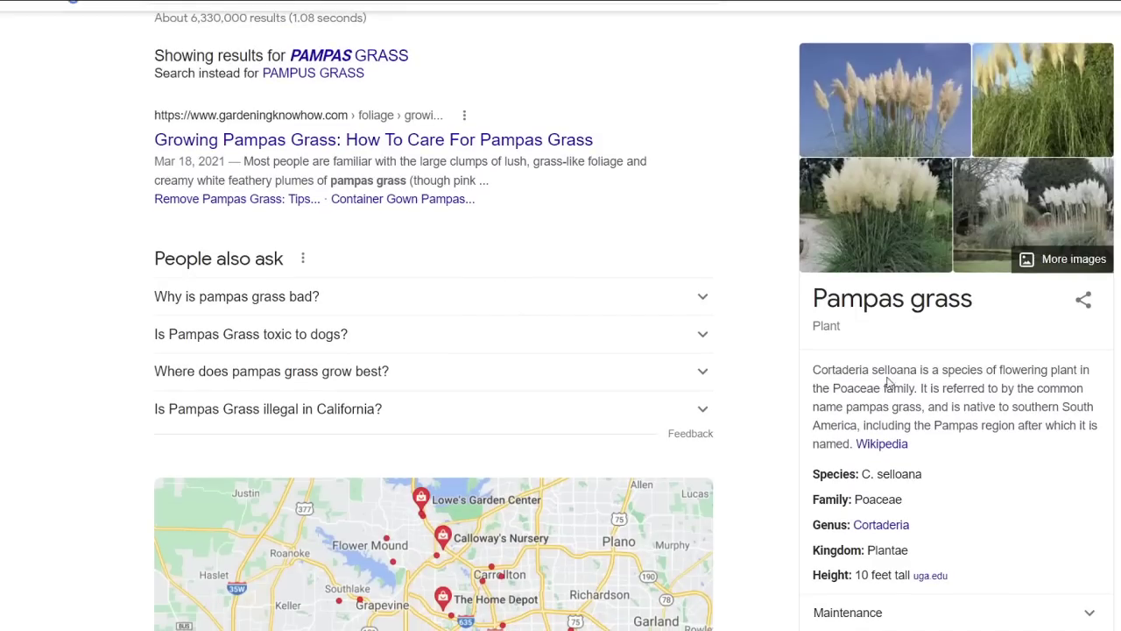
scroll(601, 345, "up", 1)
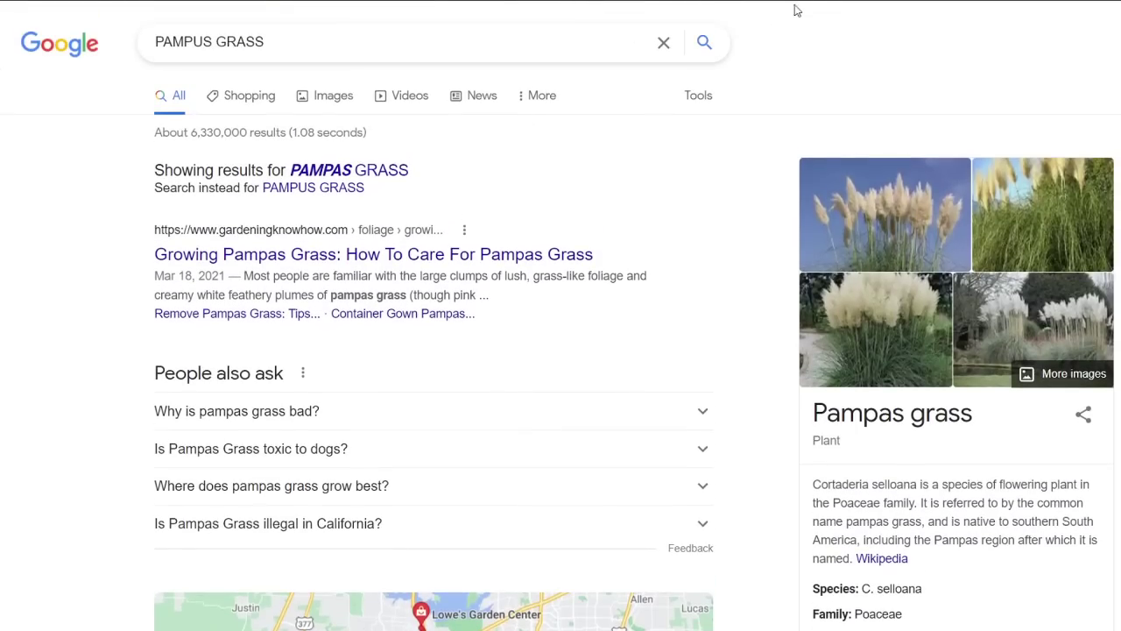
left_click(872, 228)
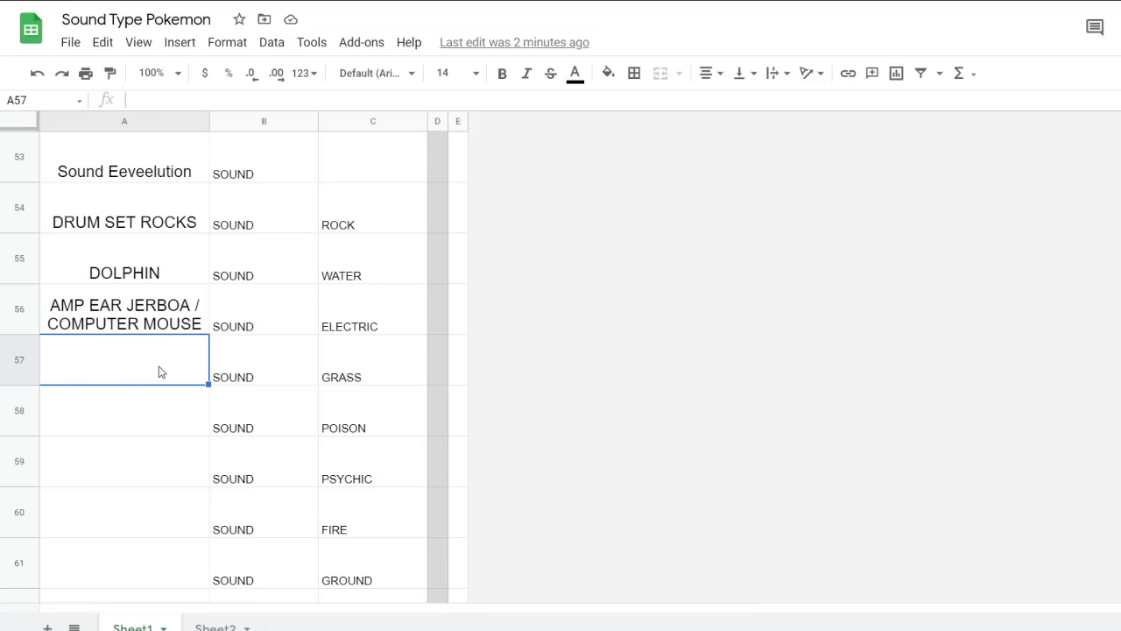
type("PAMPUS G")
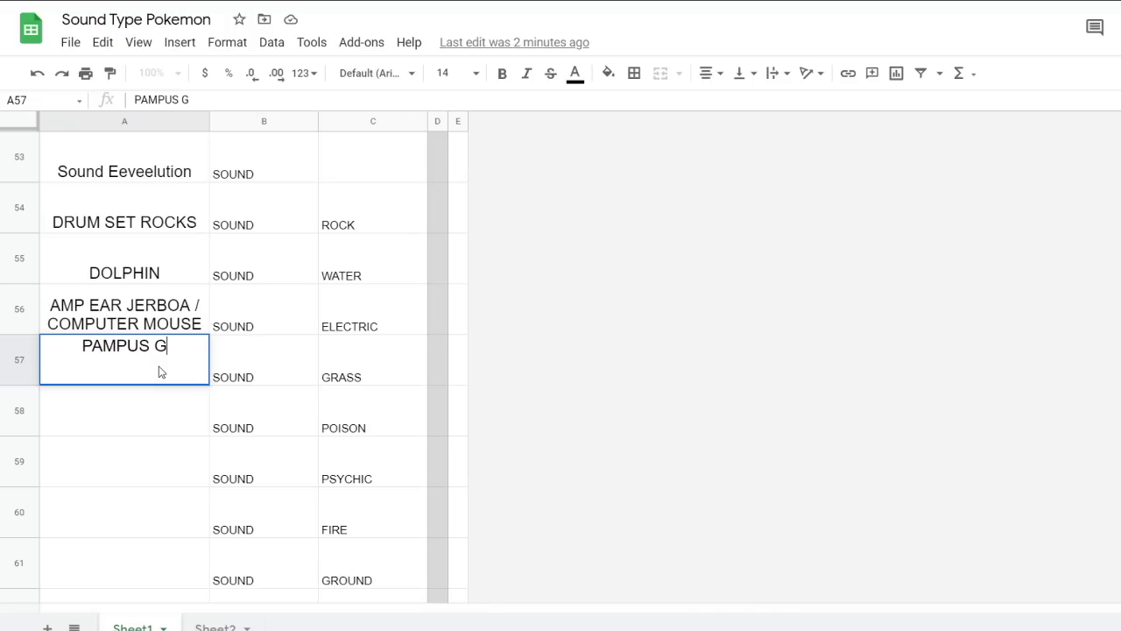
type("RASS >")
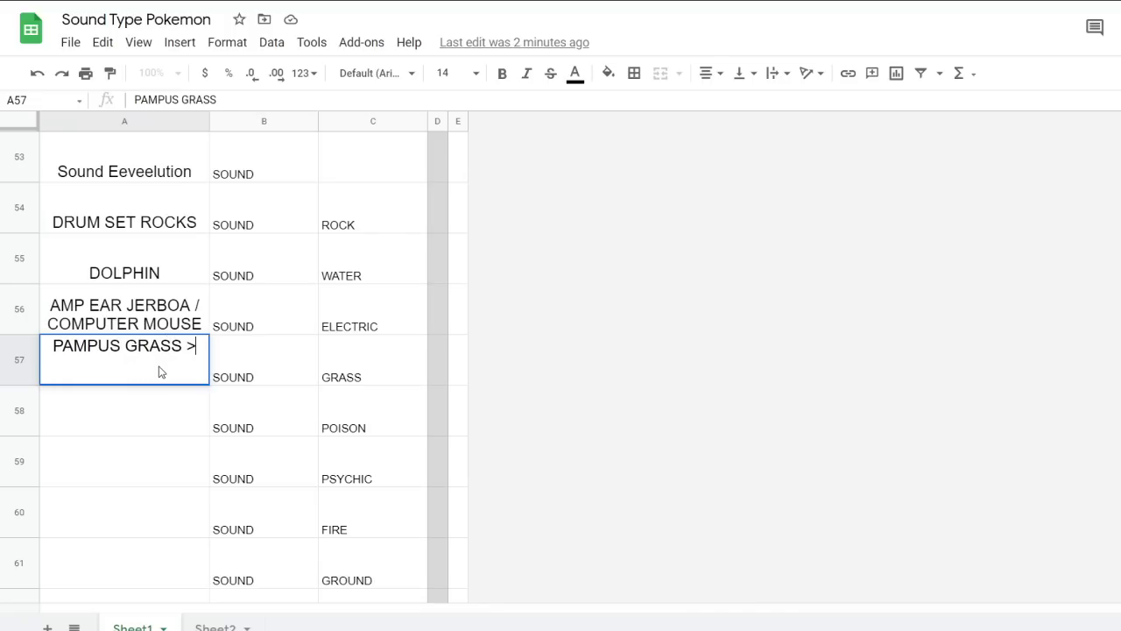
type(" DI")
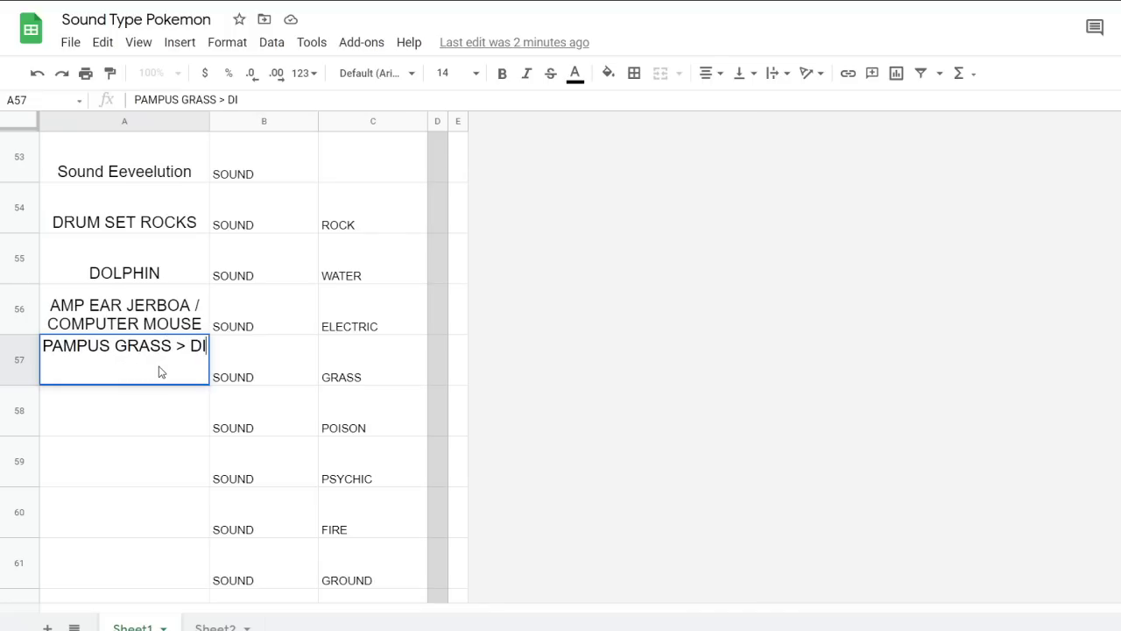
type("DGERIDO")
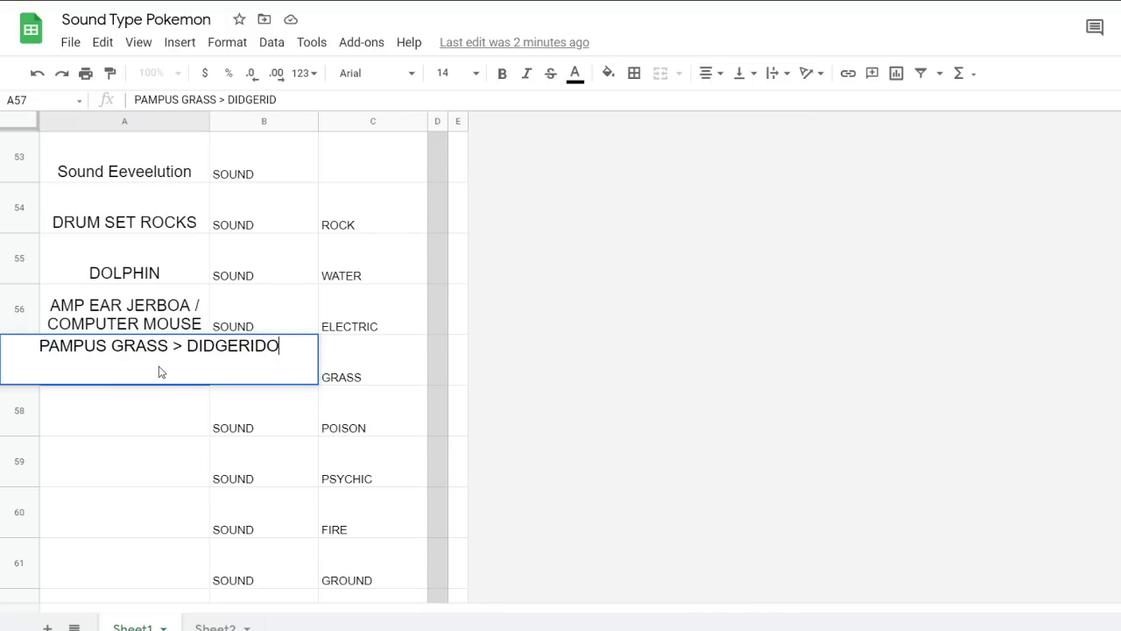
type("O TRUNK")
key("Return")
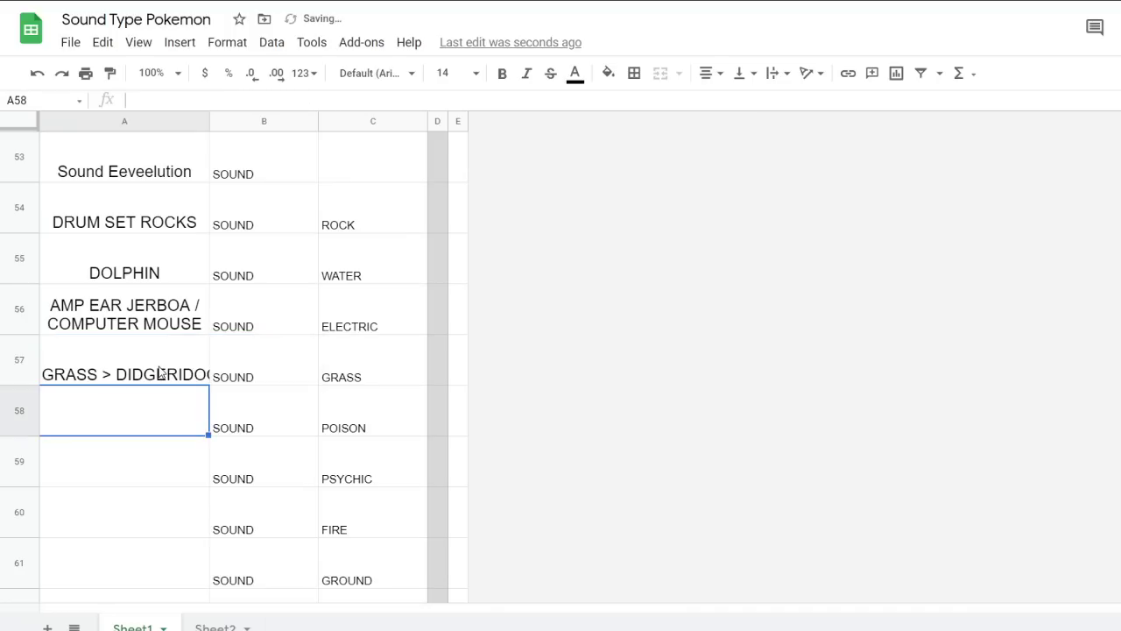
Try to break the text in cell A57 onto a second line before DIDGERIDOO TRUNK
double_click(160, 372)
left_click(153, 347)
key("BackSpace")
key("shift+Return")
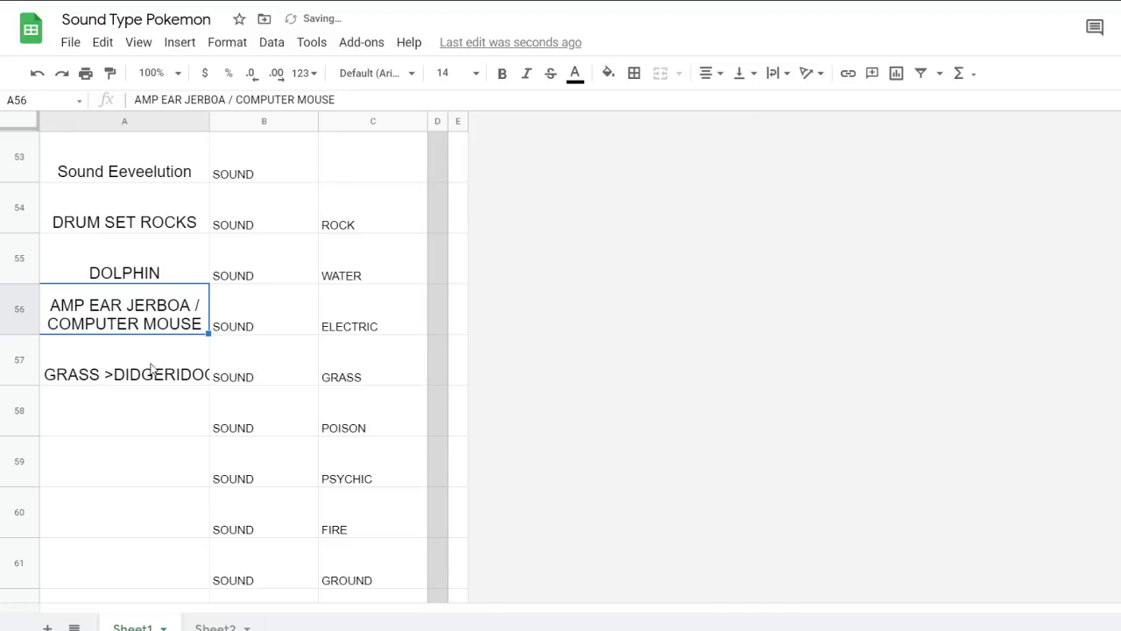
left_click(132, 382)
double_click(137, 348)
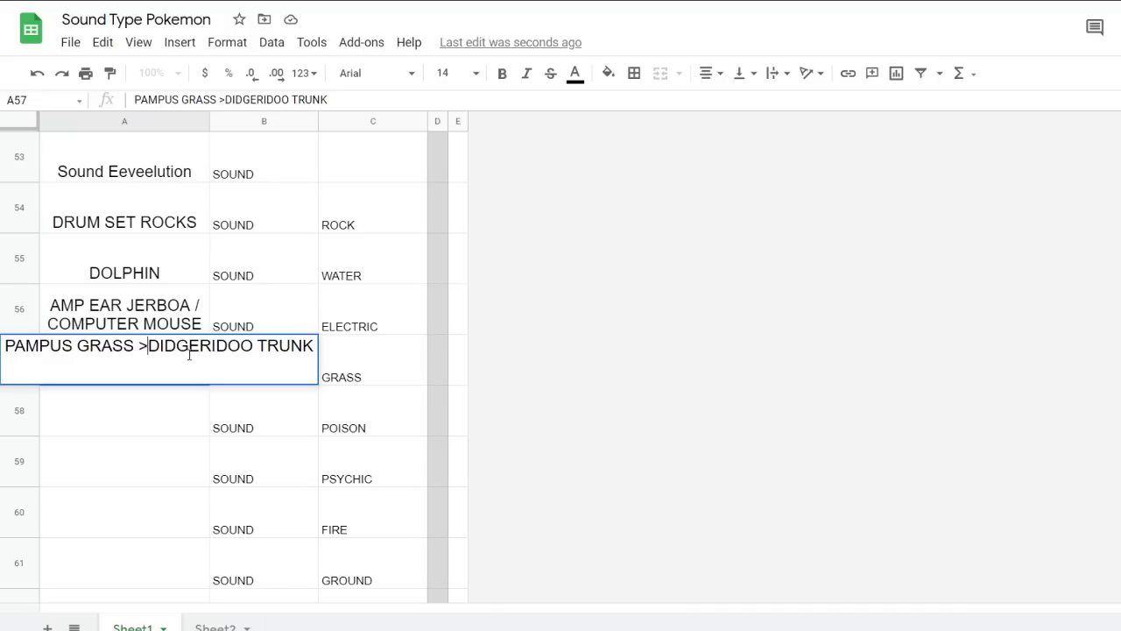
left_click(240, 417)
left_click(141, 346)
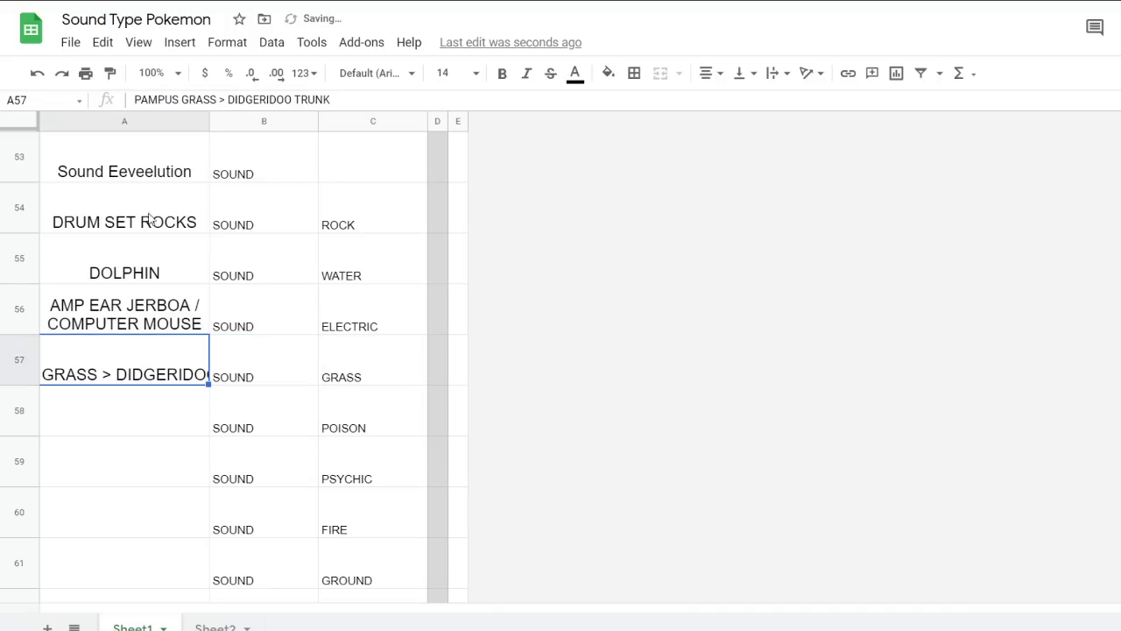
Set all of column A to wrap its text
left_click(149, 121)
left_click(774, 77)
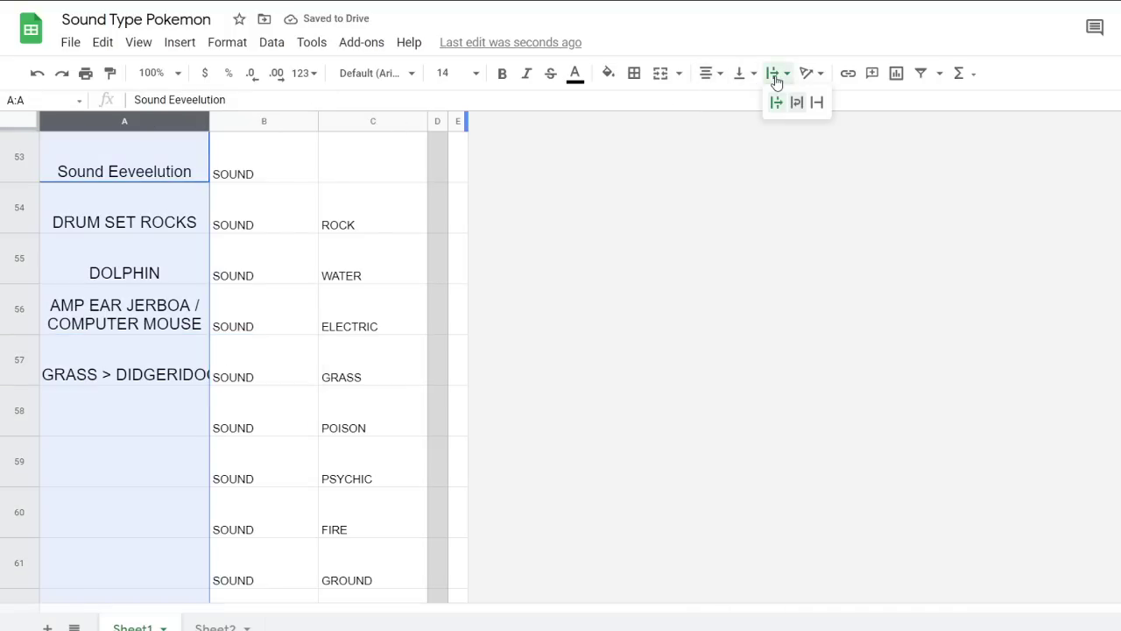
left_click(796, 102)
left_click(361, 294)
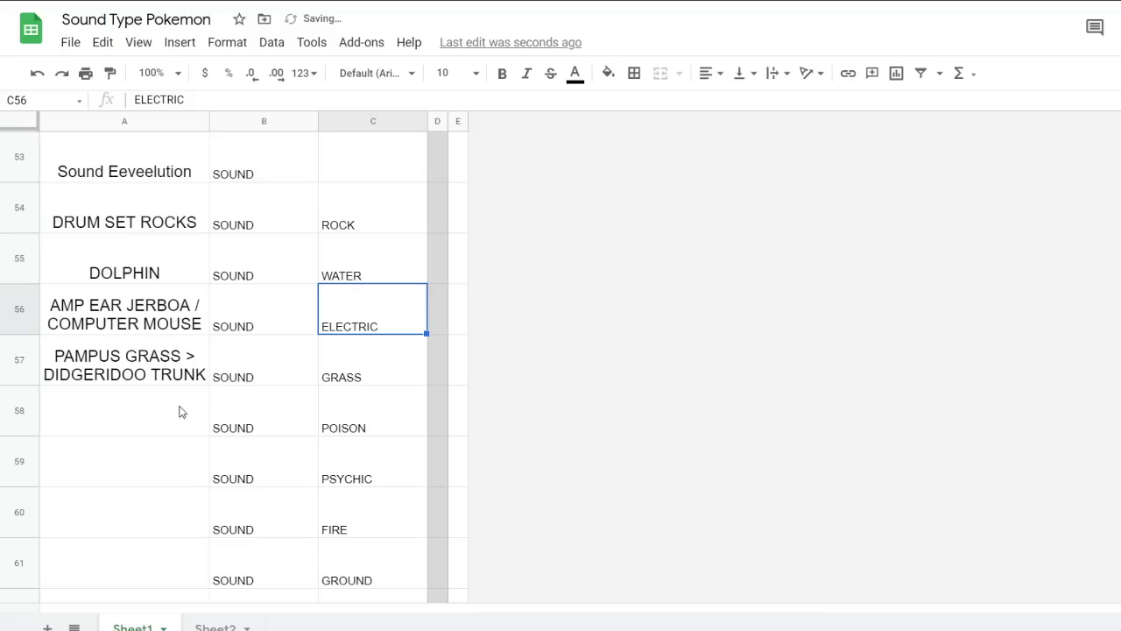
left_click(179, 412)
double_click(175, 370)
left_click(361, 435)
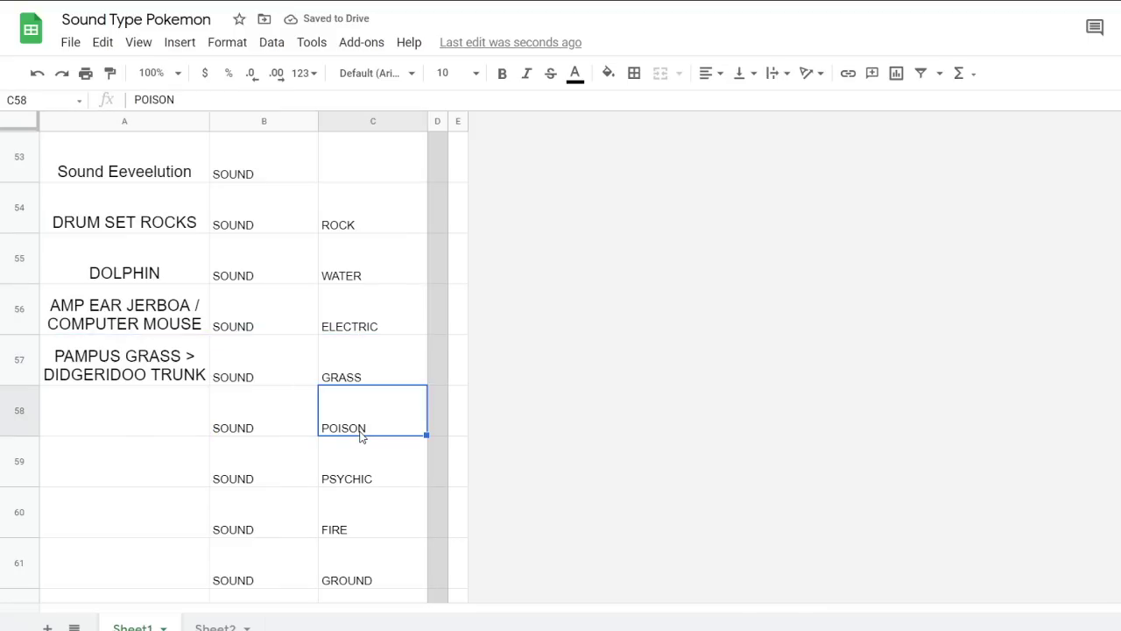
left_click(174, 429)
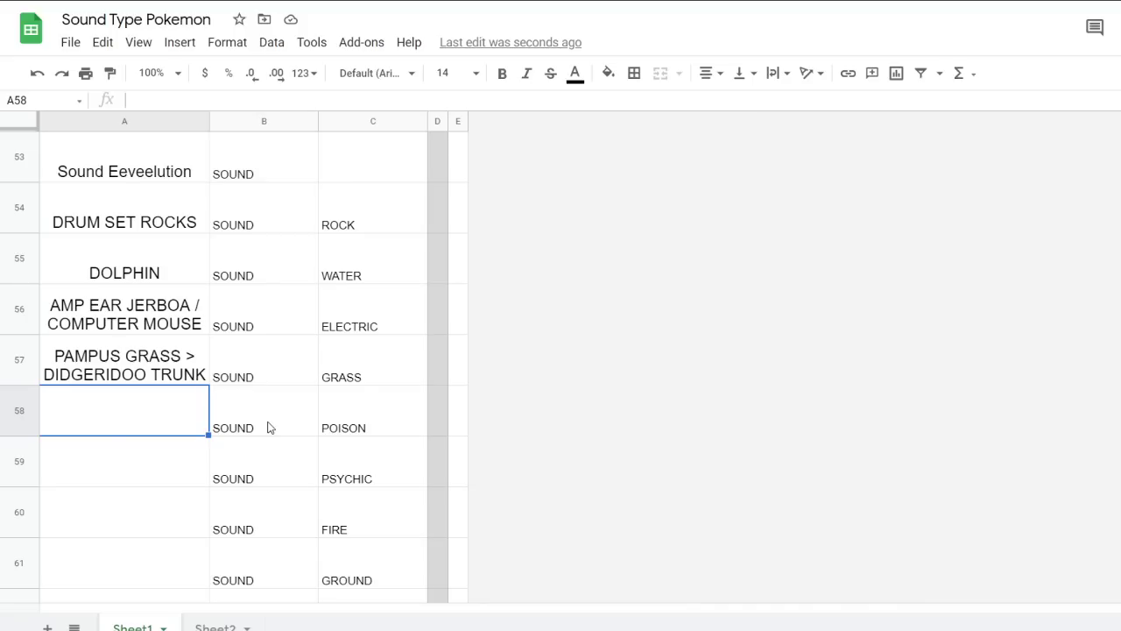
Replace the text in cell A56 with Amp Ear Jerboa / Tree Trunk Didgiridoo
left_click(122, 322)
double_click(121, 322)
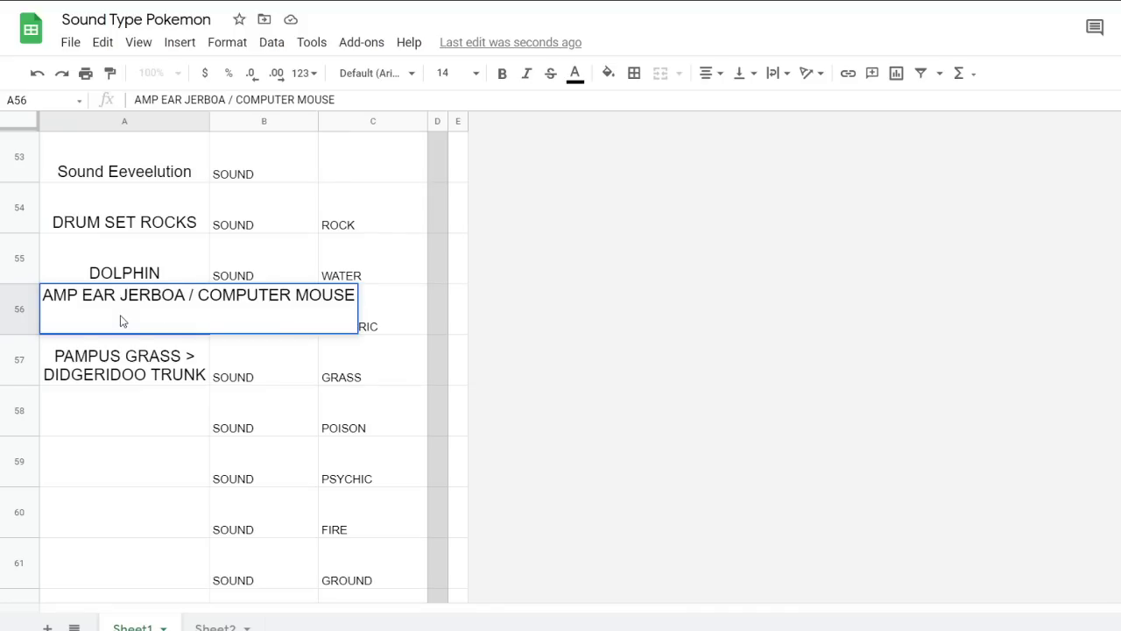
key("ctrl+a")
key("BackSpace")
type("Amp")
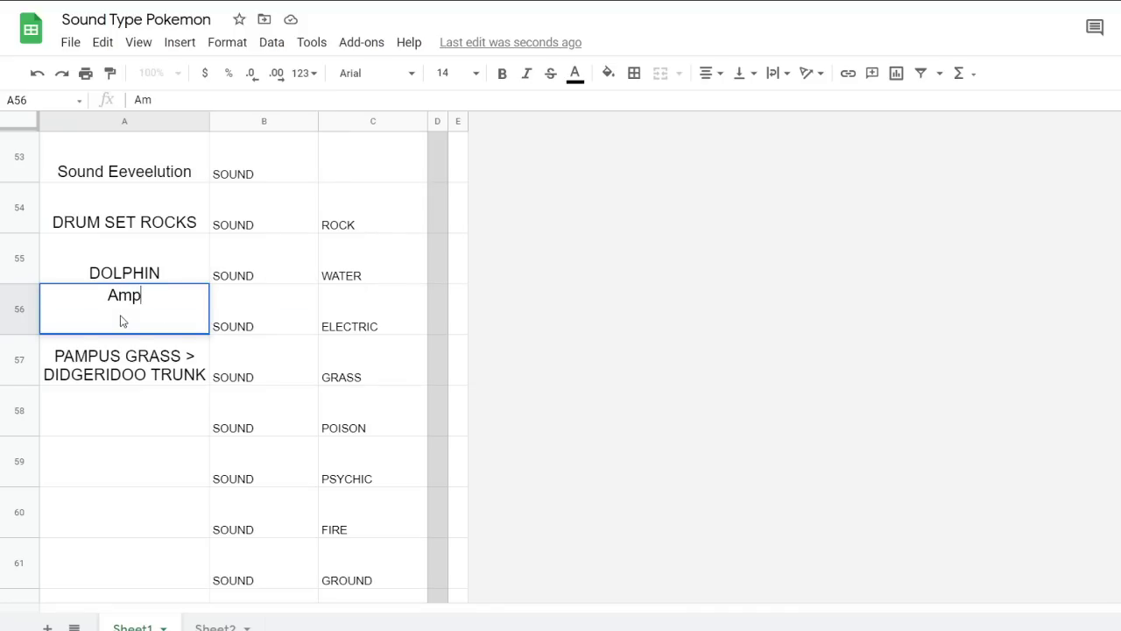
type(" ear")
key("BackSpace")
key("BackSpace")
key("BackSpace")
type("Ea")
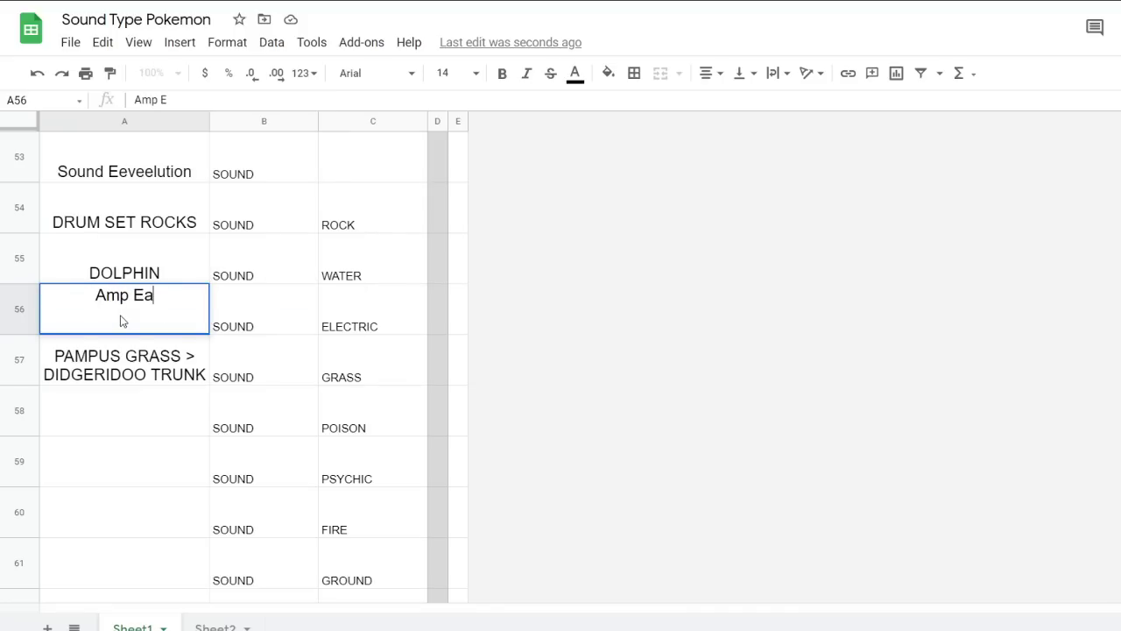
type("r Jerboa /")
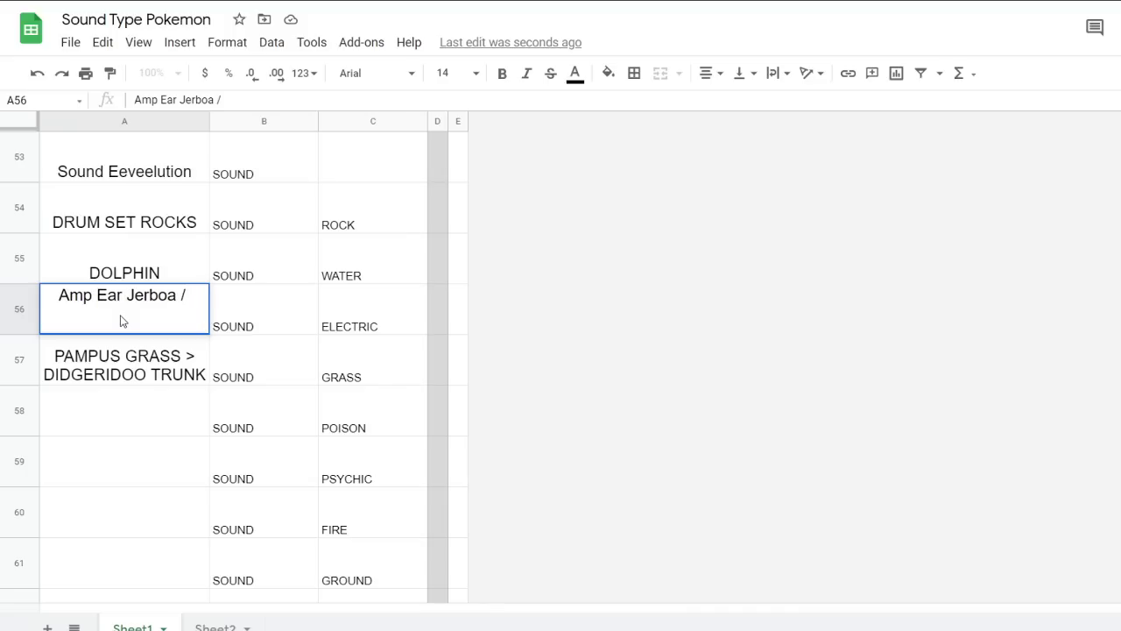
type("Tree Trunk")
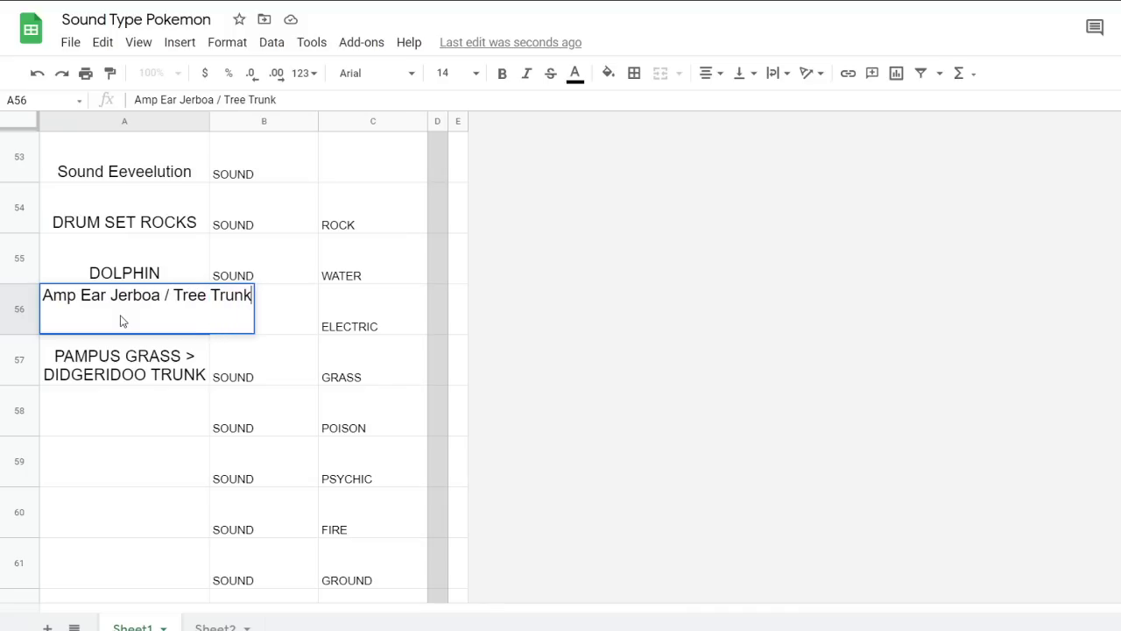
type(" Didgiridoo")
key("Return")
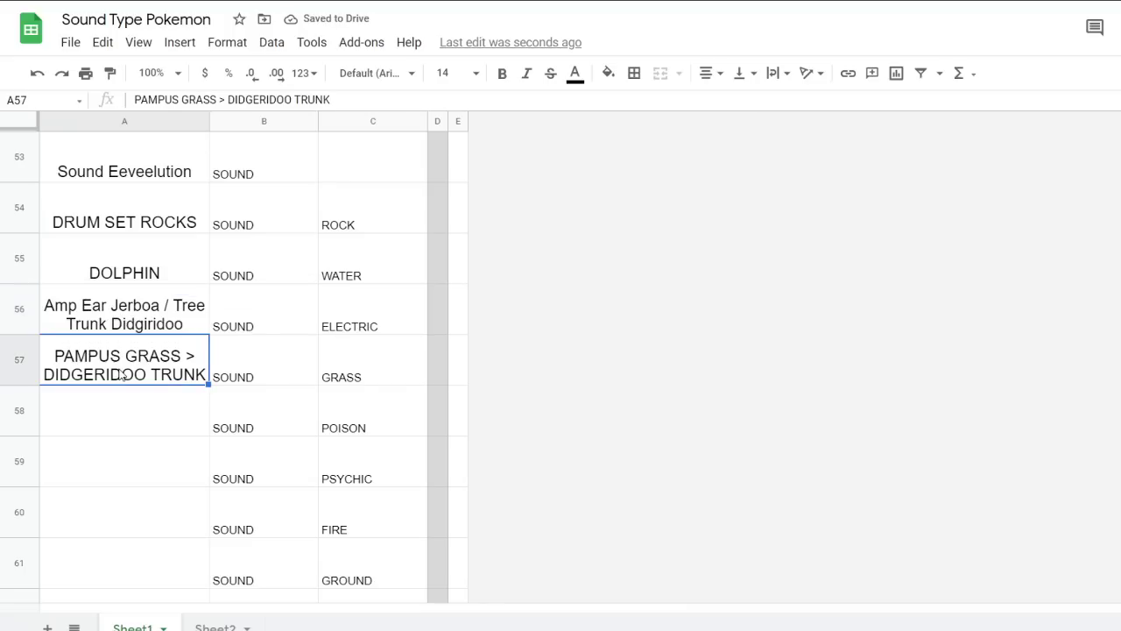
type("Pampus Grass")
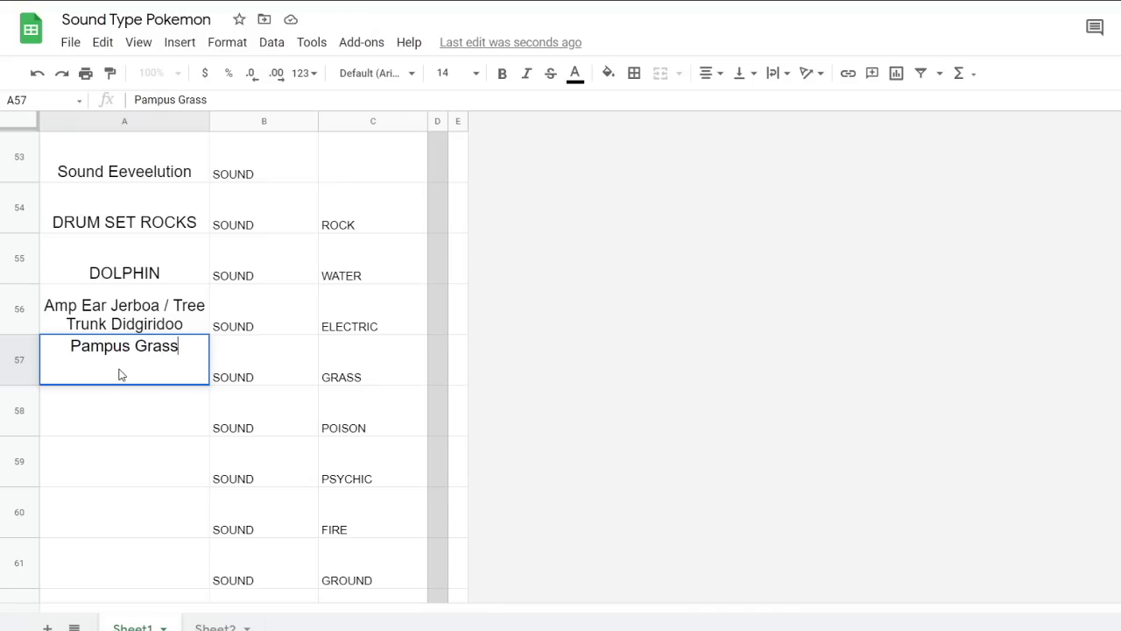
key("Return")
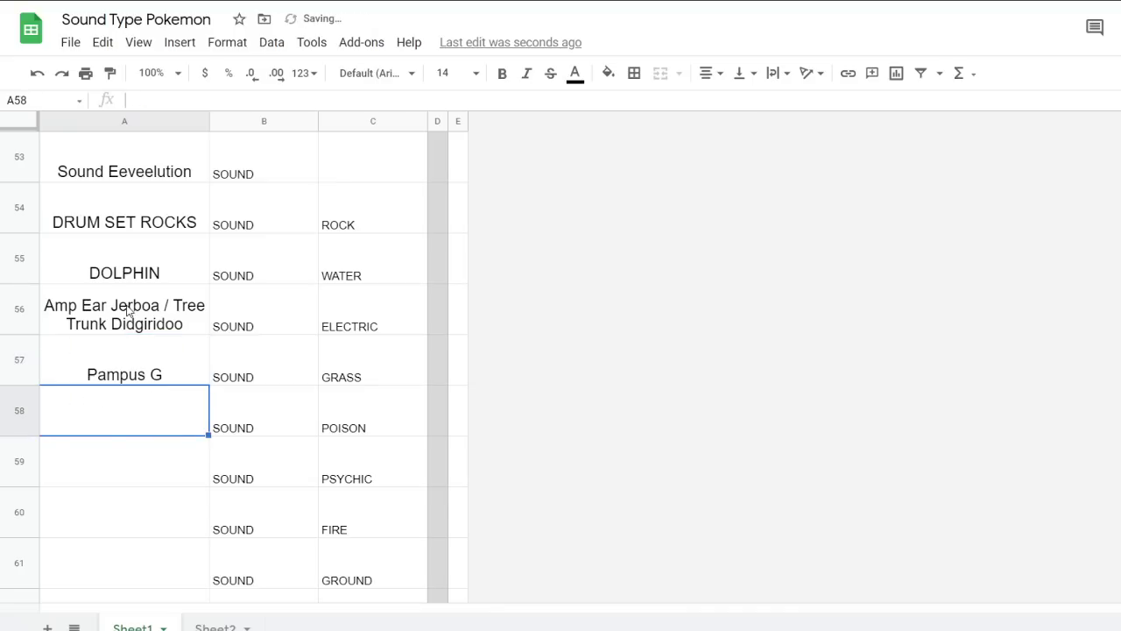
key("ctrl+z")
Cut Tree Trunk Didgiridoo out of cell A56, keeping only Amp Ear Jerboa / in the cell
left_click(138, 321)
key("ctrl+c")
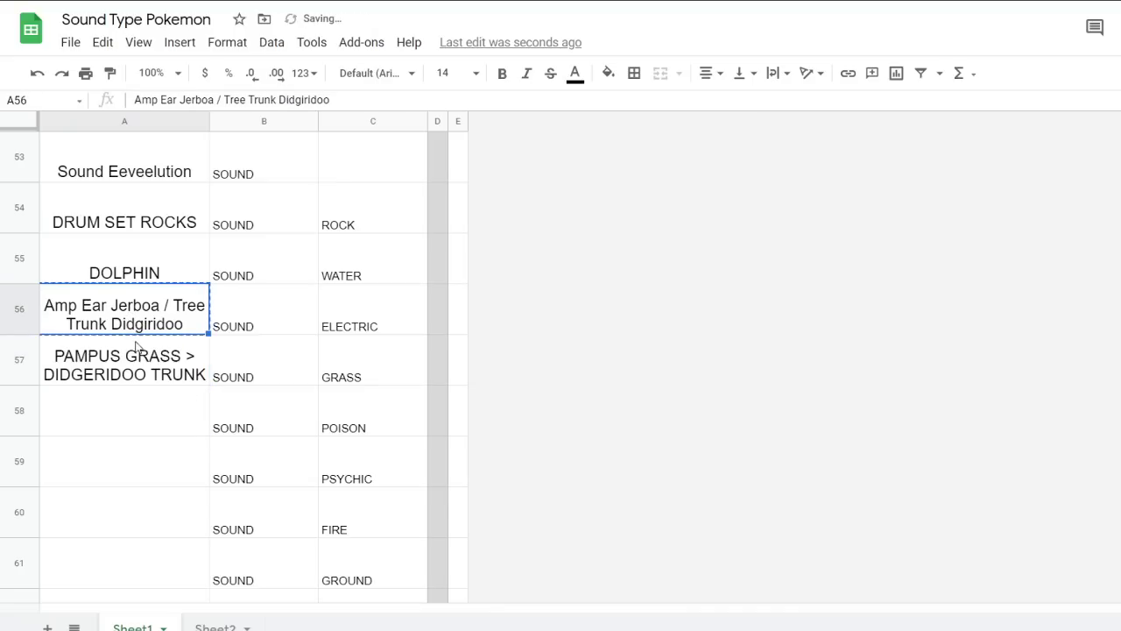
double_click(173, 315)
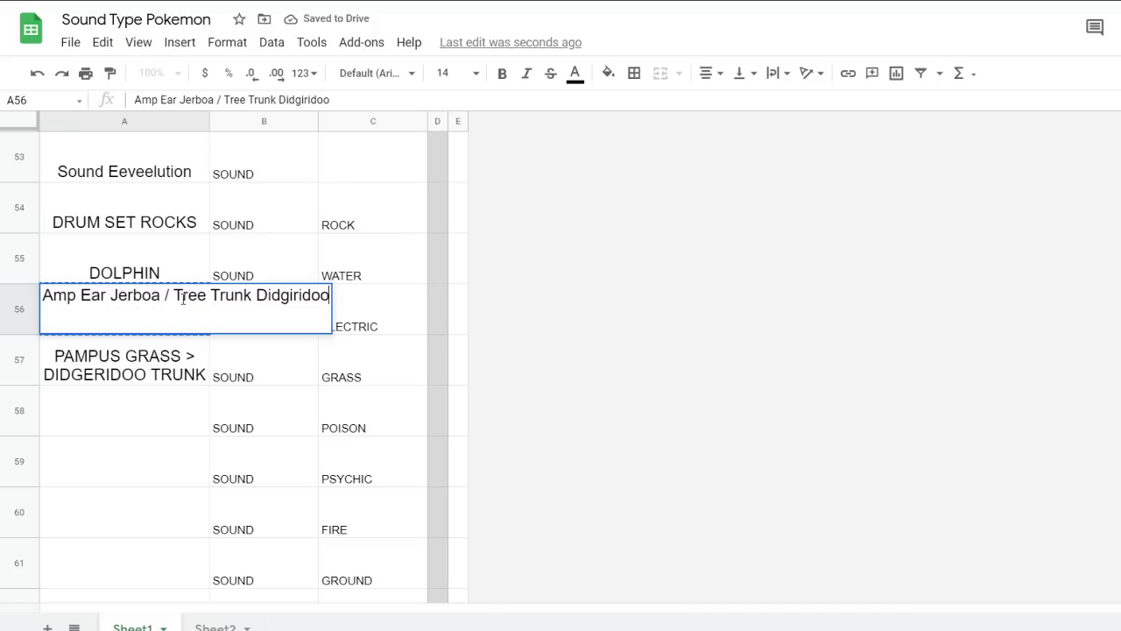
left_click_drag(169, 294, 447, 289)
key("BackSpace")
Replace the text in cell A57 with Pampus Grass > followed by the cut Tree Trunk Didgiridoo
left_click(134, 362)
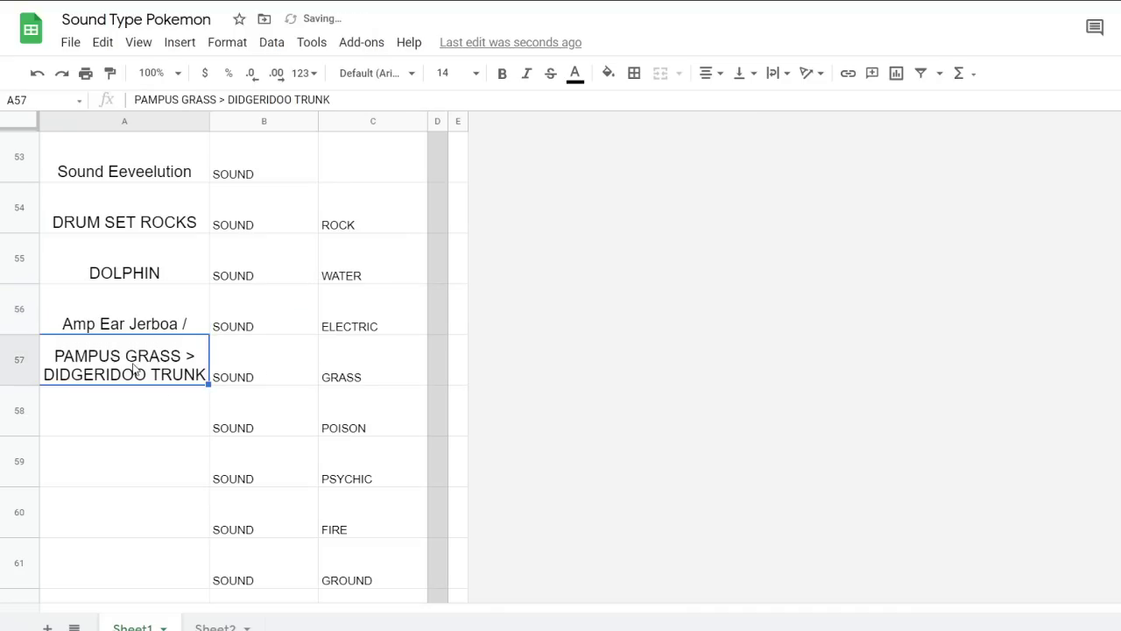
double_click(135, 362)
key("ctrl+a")
type("Pampus Grass >")
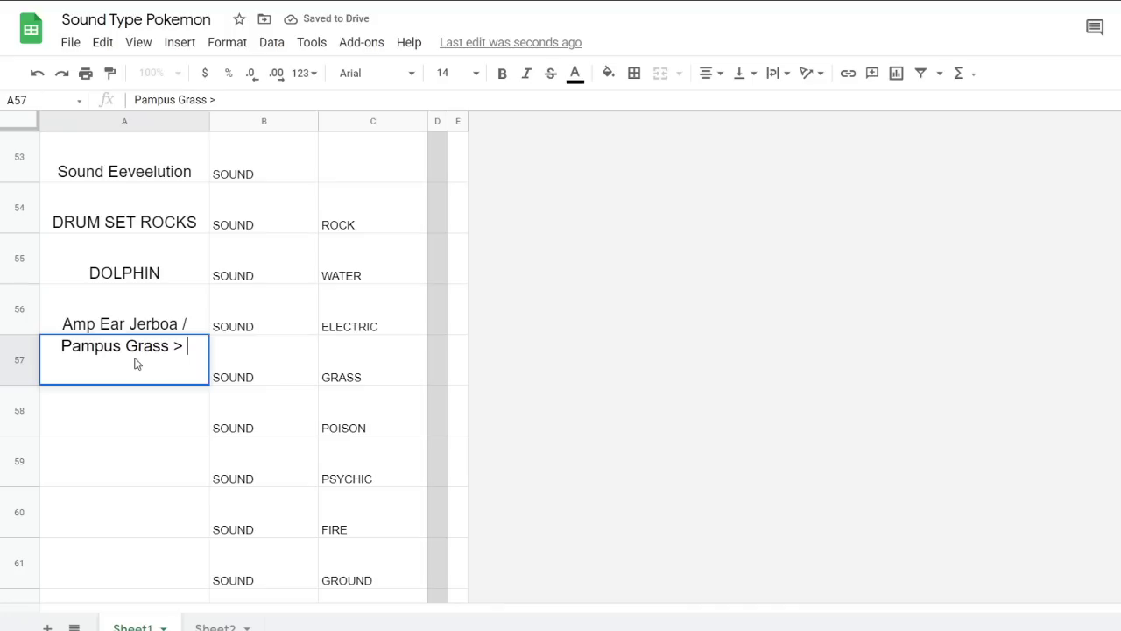
key("ctrl+v")
key("Return")
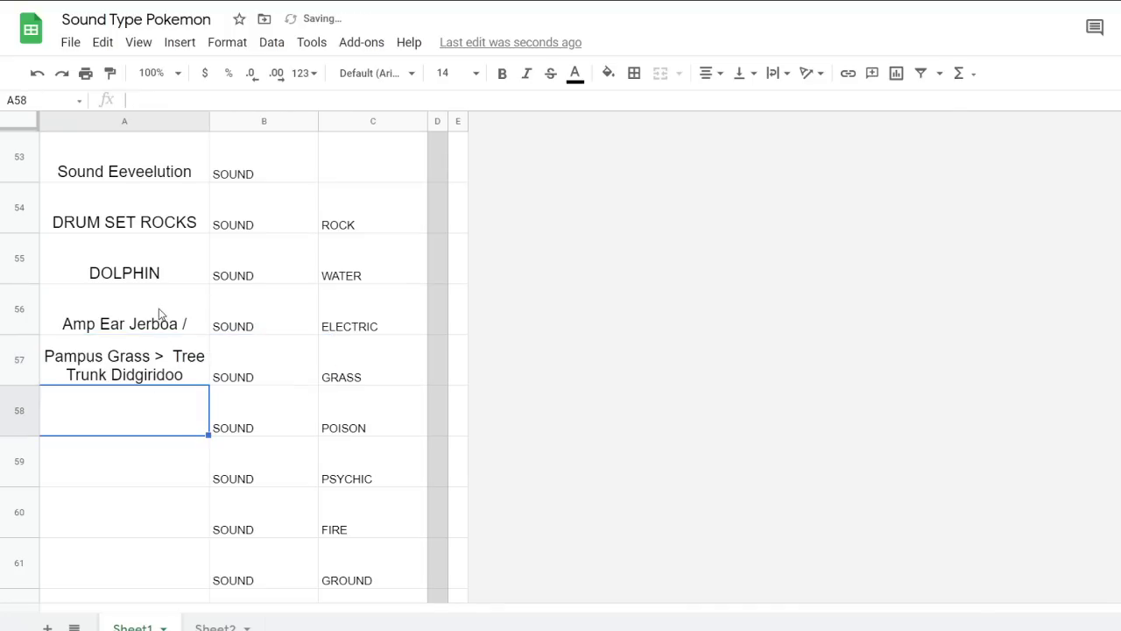
Correct the spelling of Pampus to Pampas in cell A57
double_click(98, 354)
key("BackSpace")
type("a")
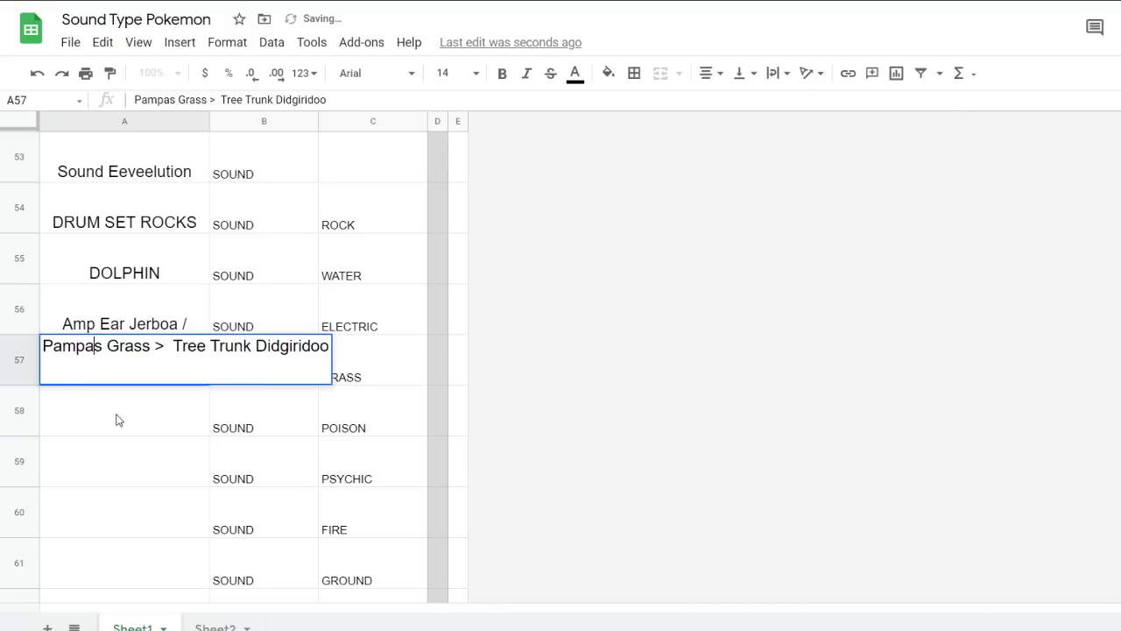
key("Return")
Complete the idea in cell A56 by adding Computer Mouse after the slash
left_click(180, 326)
double_click(179, 326)
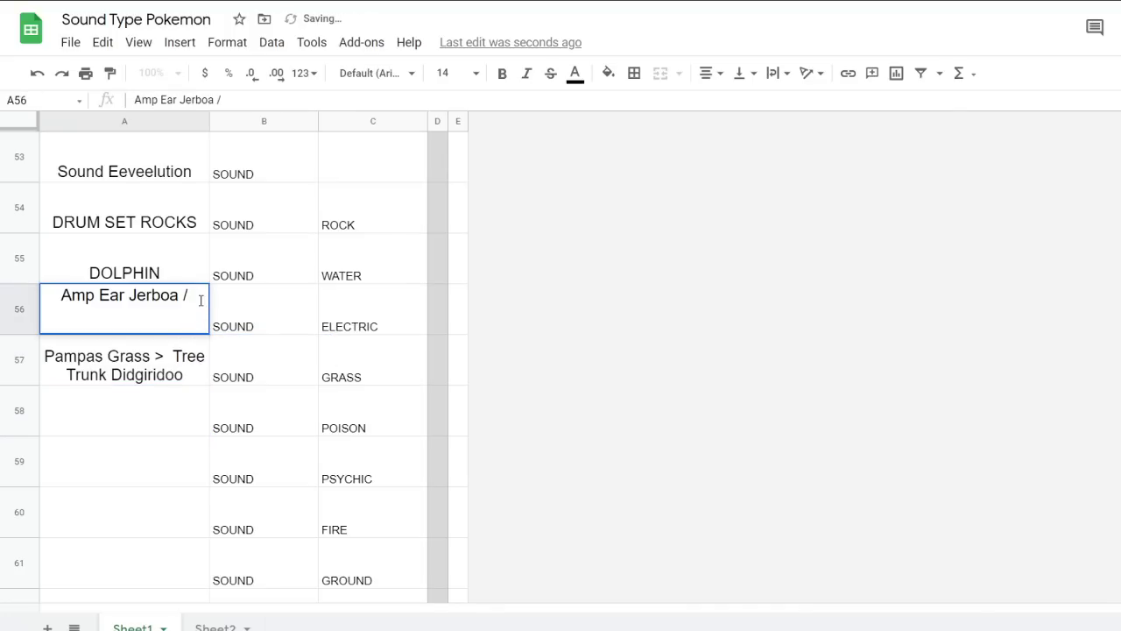
key("BackSpace")
type("/ C")
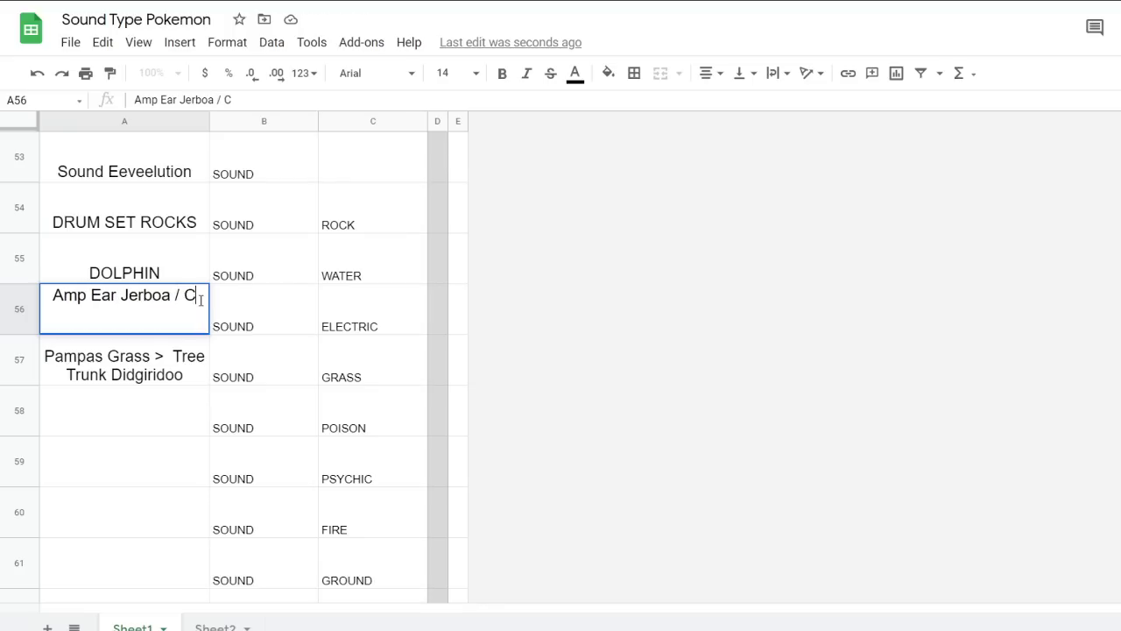
type("omputer Mouse")
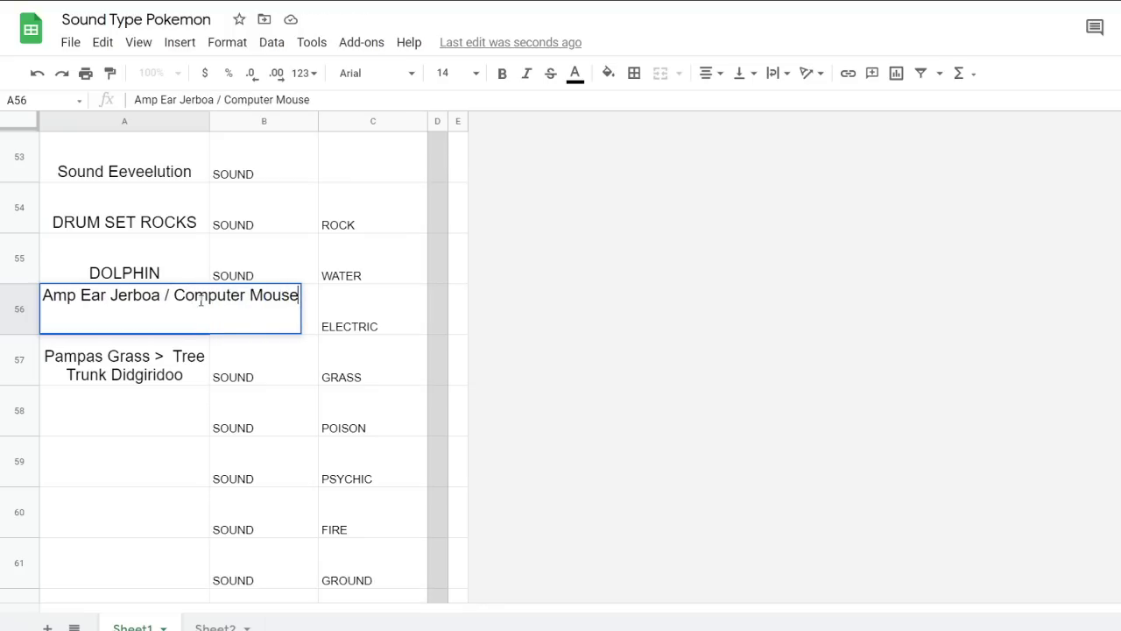
Enter Noise Pollution-themed in cell A58 as the idea for the SOUND and POISON pairing
left_click(170, 425)
double_click(171, 425)
type("Noise-Polution them")
key("BackSpace")
key("ctrl+a")
type("Nos")
key("BackSpace")
type("ise Pollution-themed")
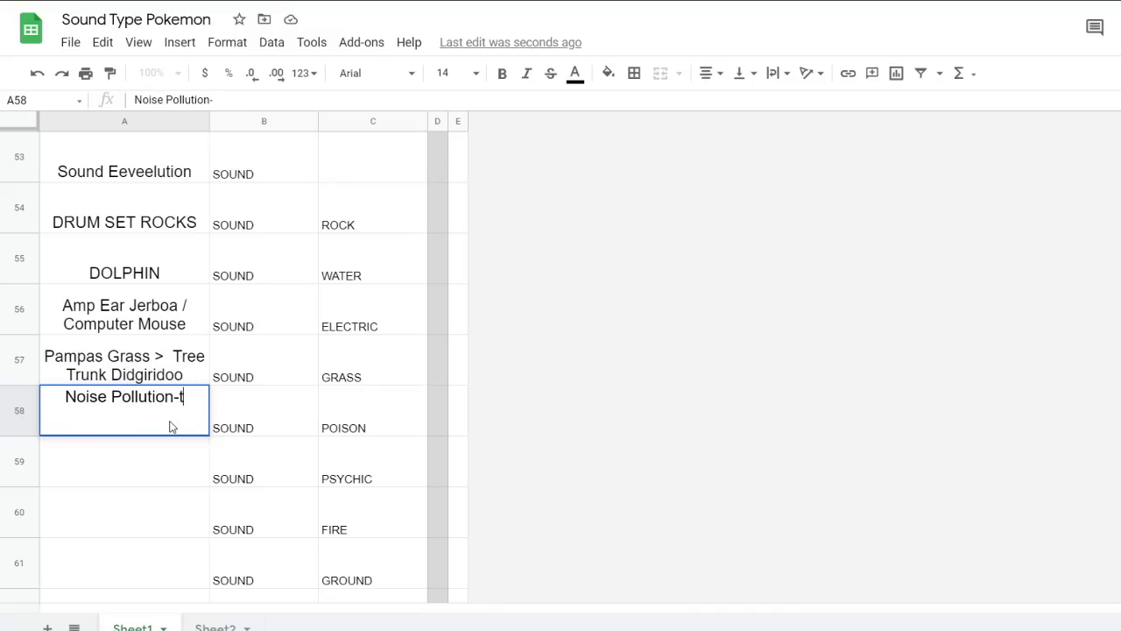
key("Return")
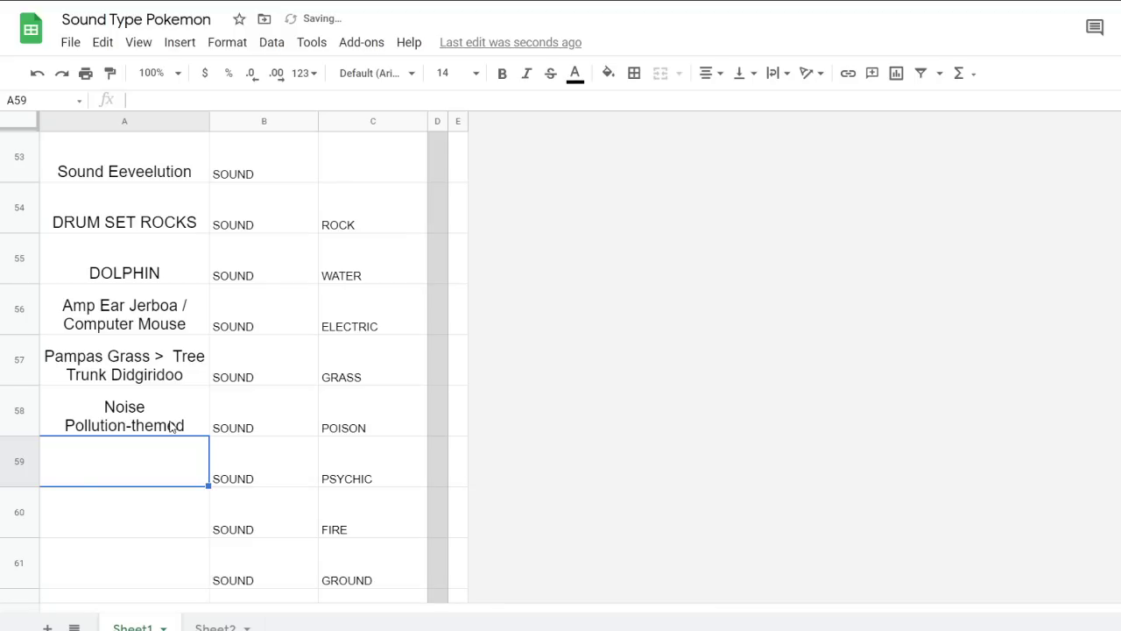
Extend the Noise Pollution-themed idea in cell A58 by adding Rattlesnake at the end
double_click(171, 425)
type("R")
key("BackSpace")
type("Rattl")
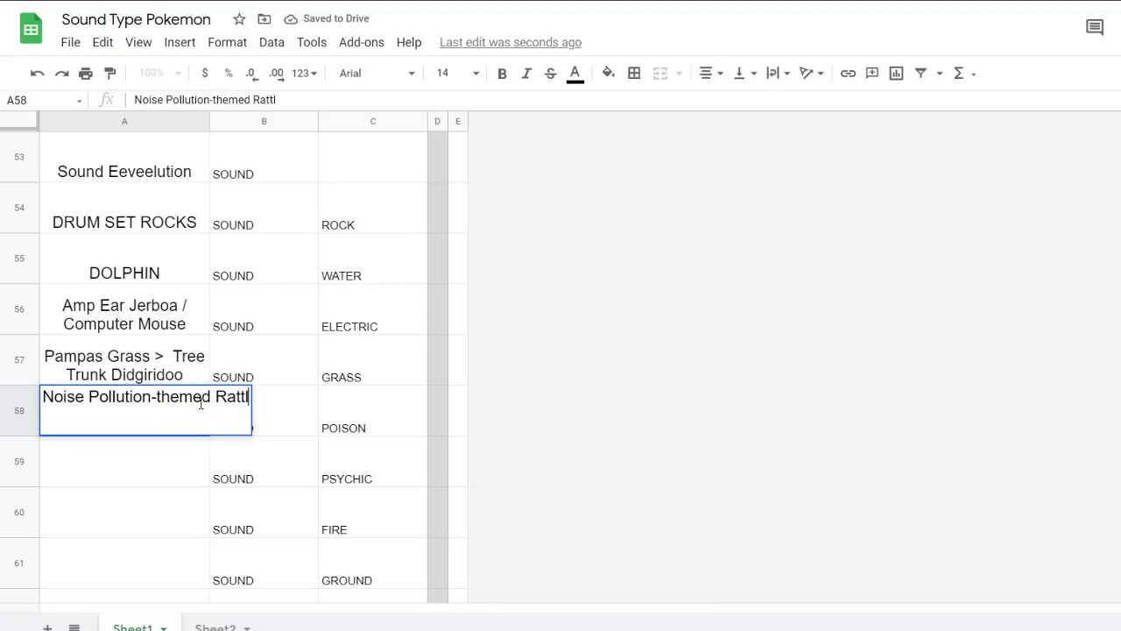
type("estak")
key("BackSpace")
key("BackSpace")
key("BackSpace")
type("nake")
left_click(396, 558)
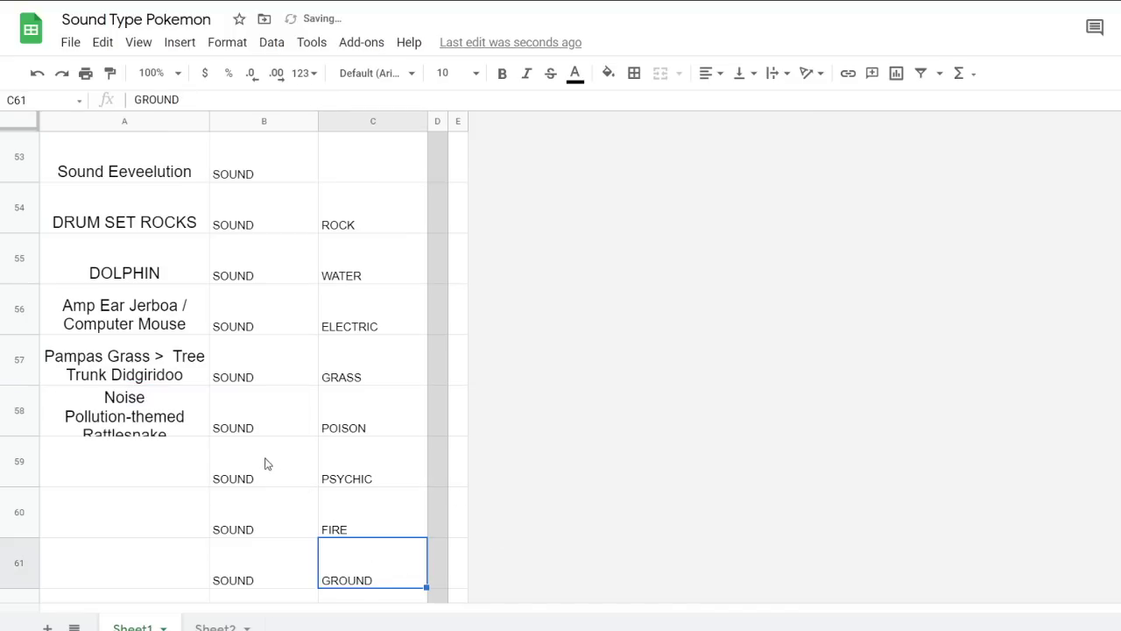
Replace the hyphen between Pollution and themed in cell A58 with a space, and widen column A slightly
double_click(175, 422)
left_click(159, 398)
key("BackSpace")
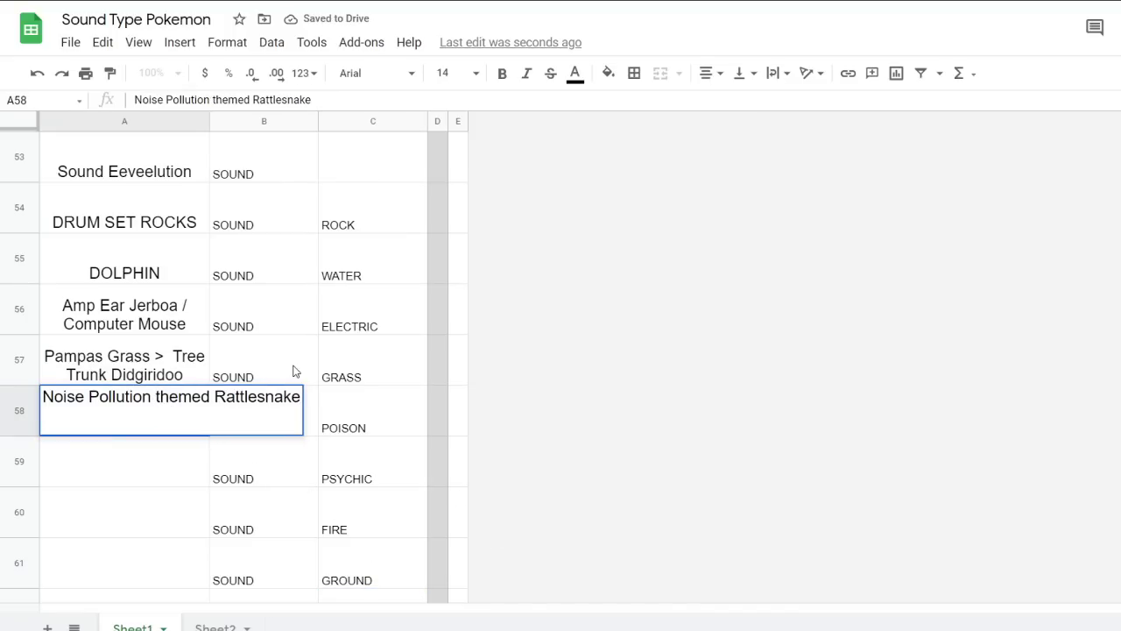
left_click(294, 371)
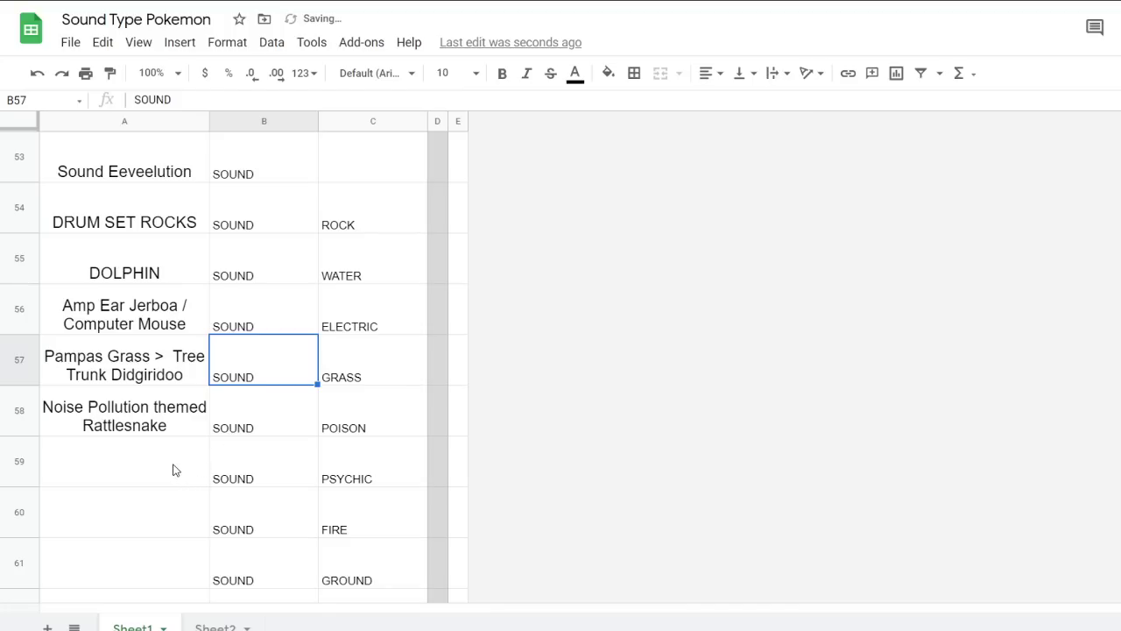
left_click_drag(209, 121, 226, 121)
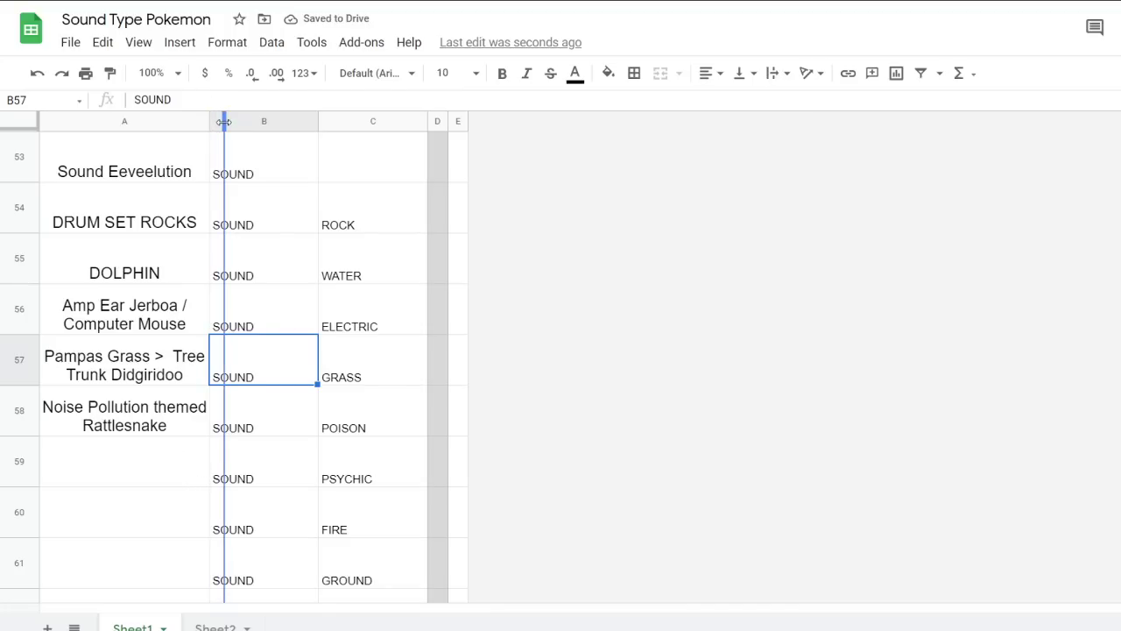
left_click(185, 510)
Shorten the text in cell A58 to Noise Pollution Rattlesnake and narrow column A slightly
double_click(173, 406)
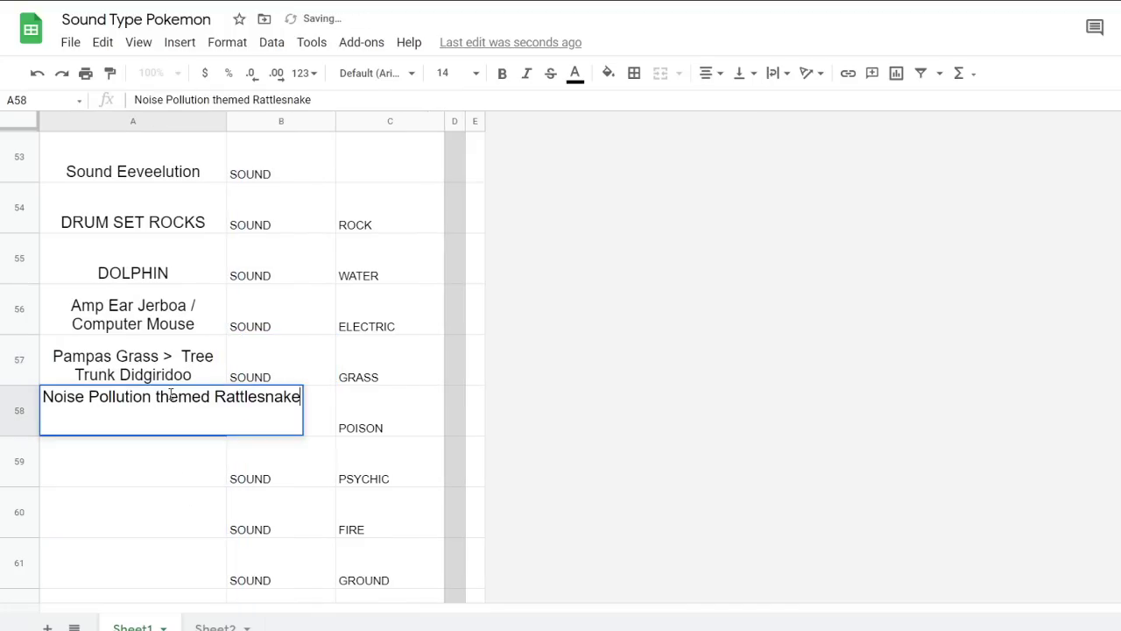
left_click_drag(153, 399, 212, 399)
type("]")
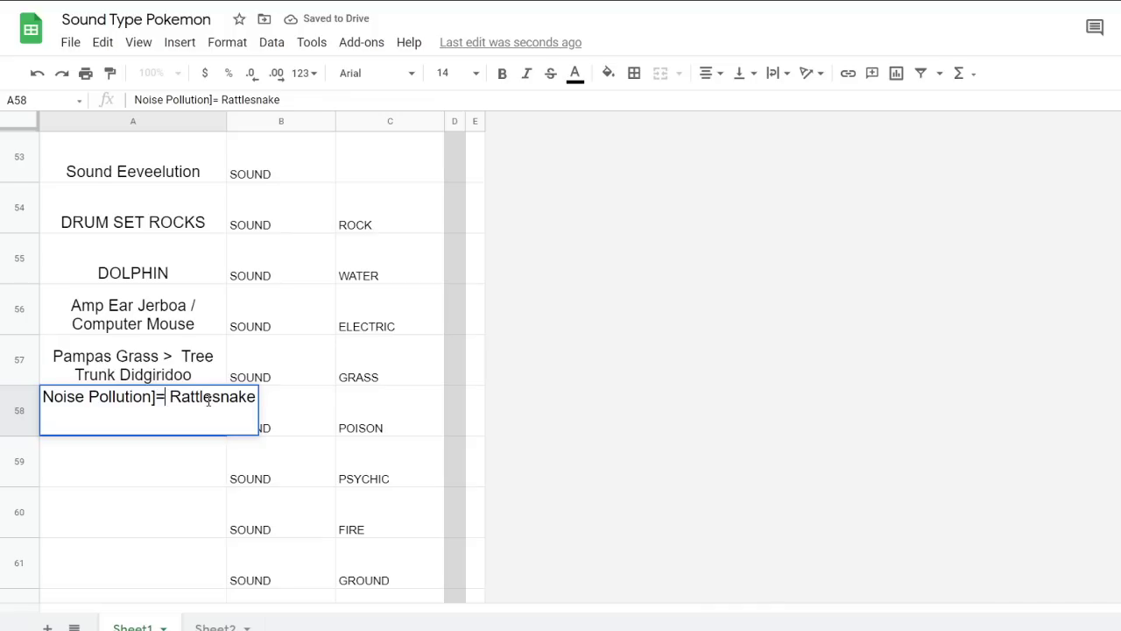
key("BackSpace")
left_click(280, 507)
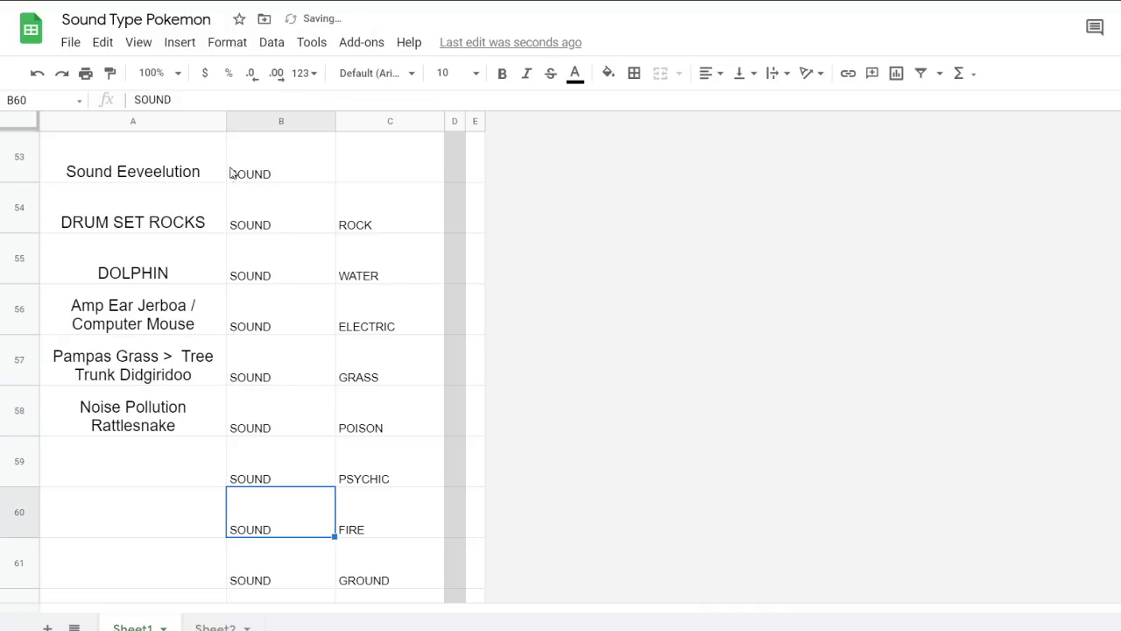
left_click_drag(229, 120, 221, 121)
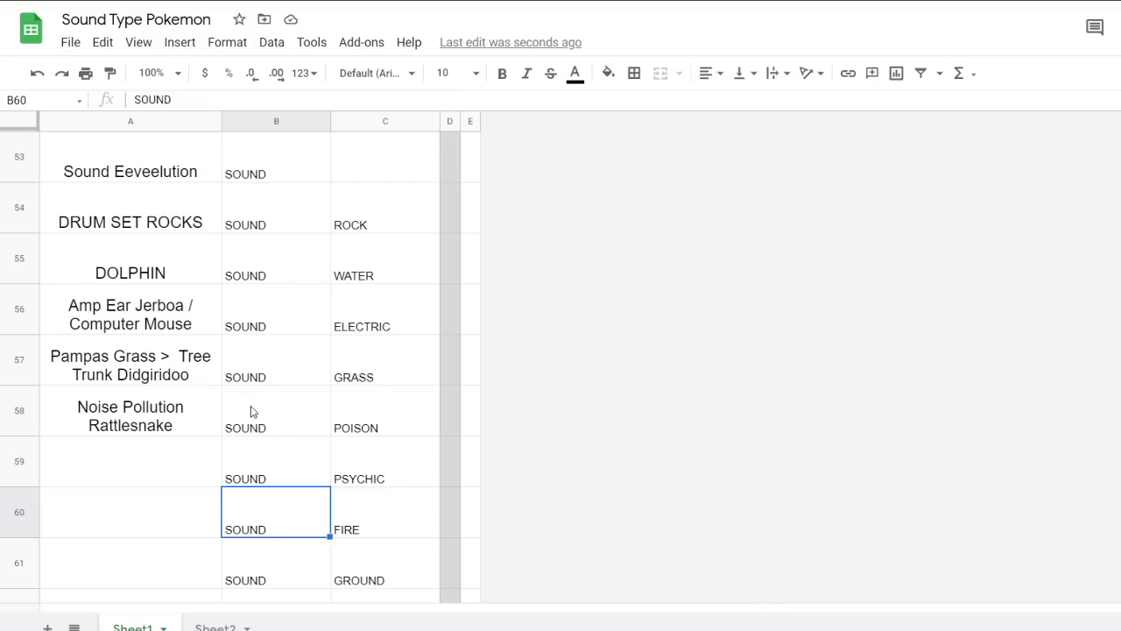
Enter Ringing Bowl in cell A59 as the idea for the SOUND and PSYCHIC pairing
left_click(173, 479)
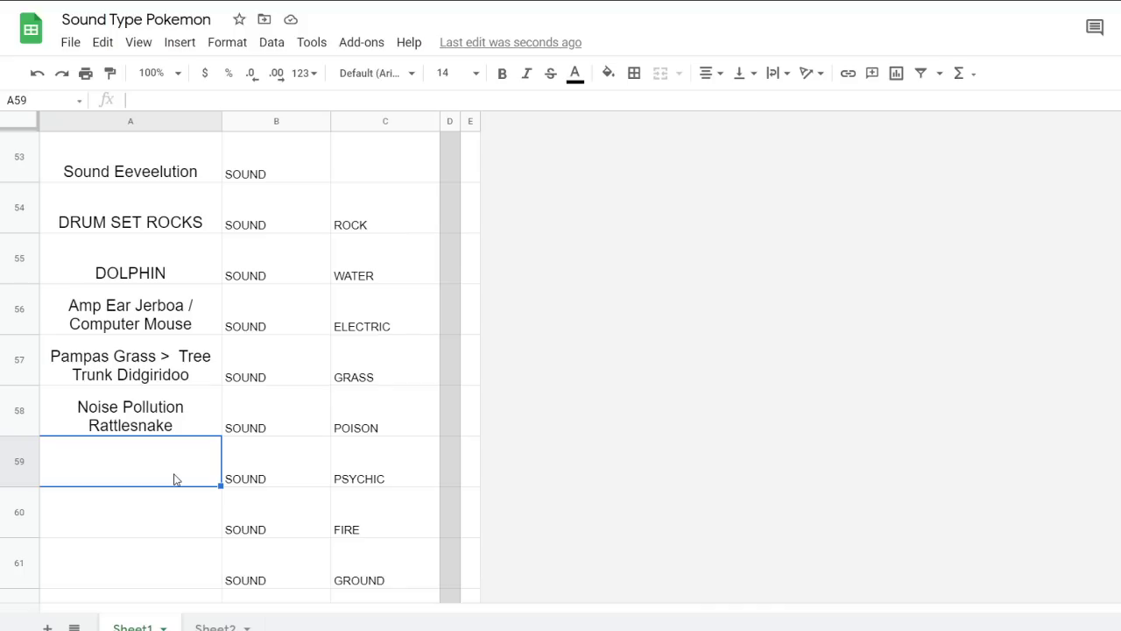
scroll(173, 479, "down", 1)
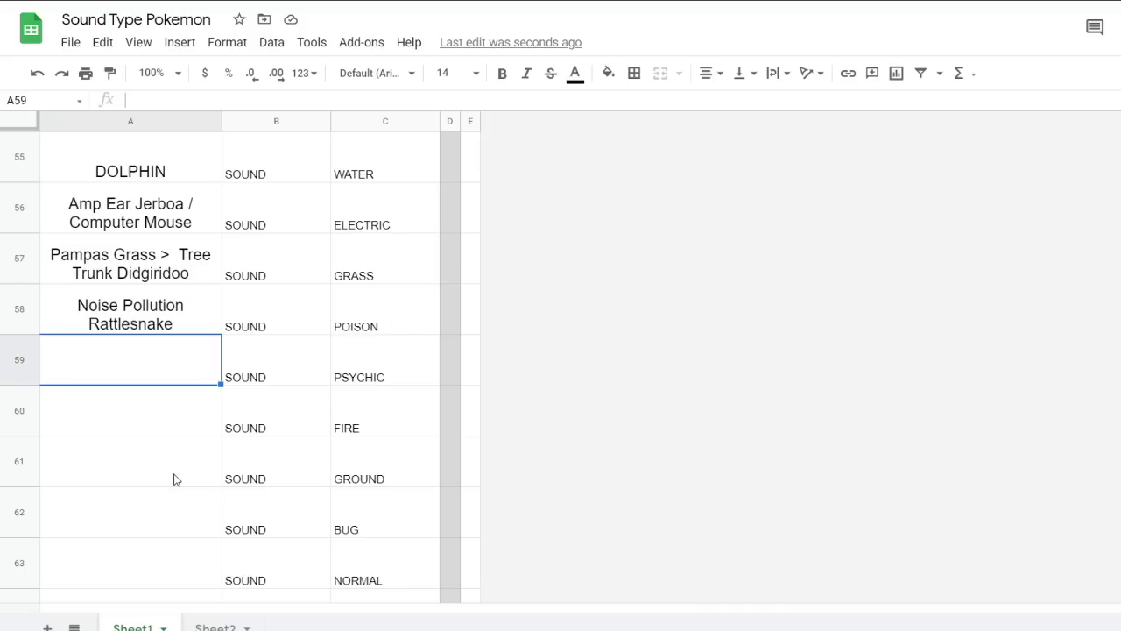
left_click(179, 420)
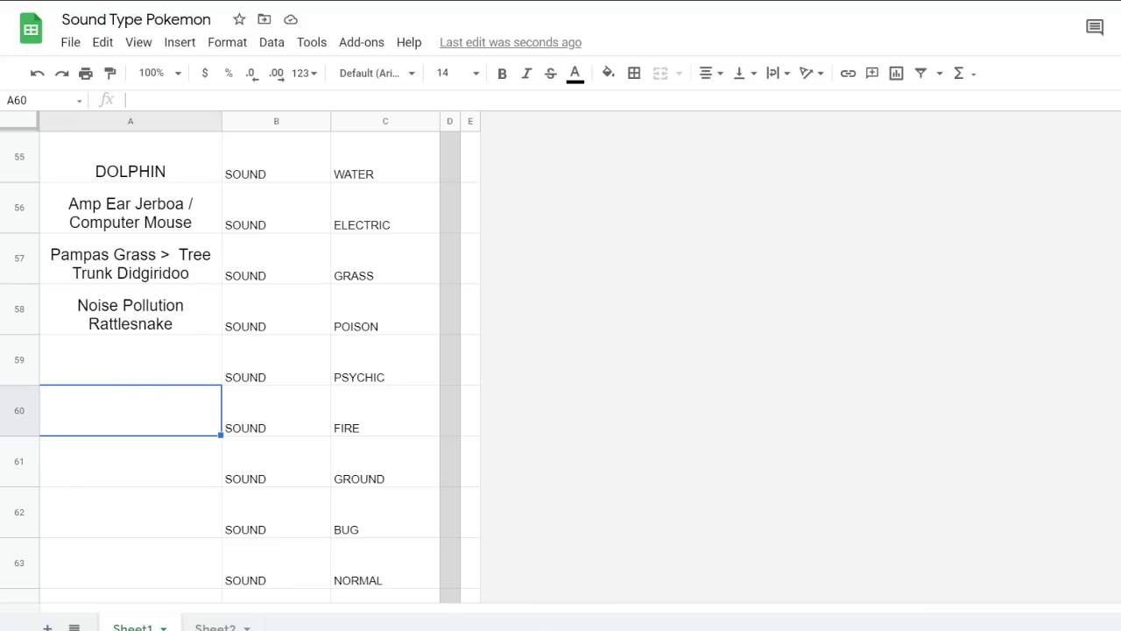
left_click(130, 366)
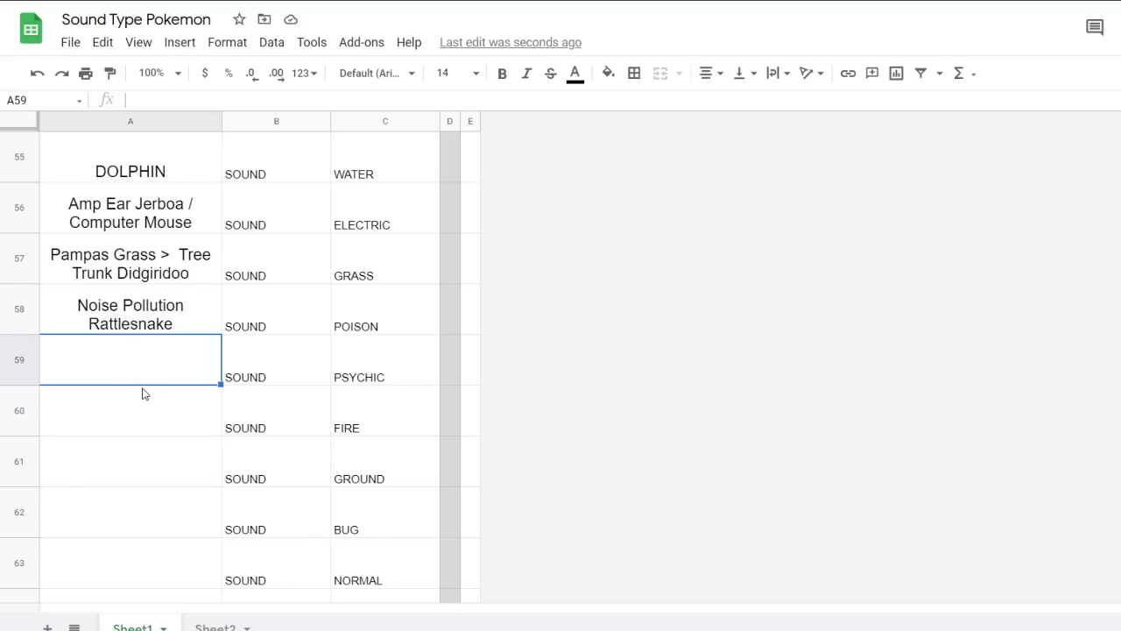
type("R")
key("BackSpace")
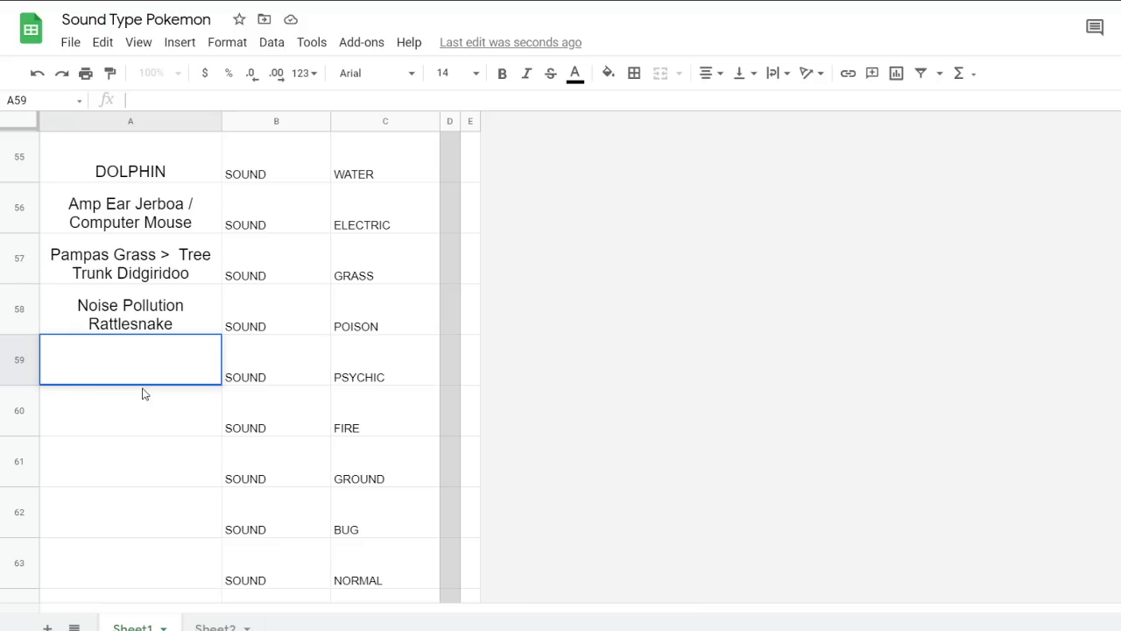
type("Silence.")
key("ctrl+a")
type("Ringing Bowl")
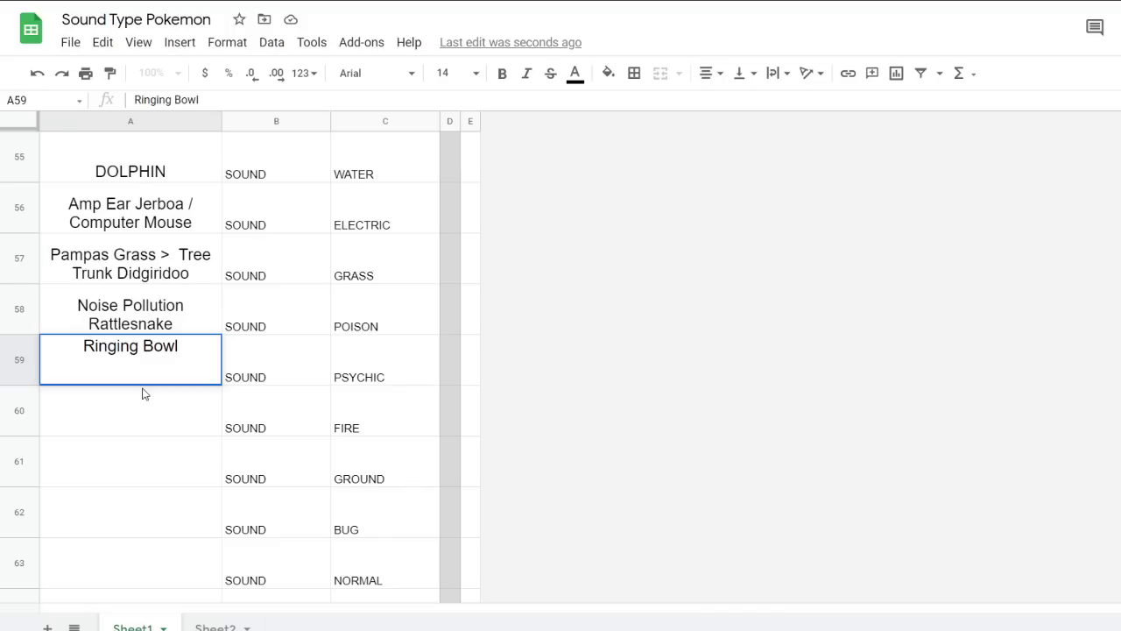
left_click(248, 398)
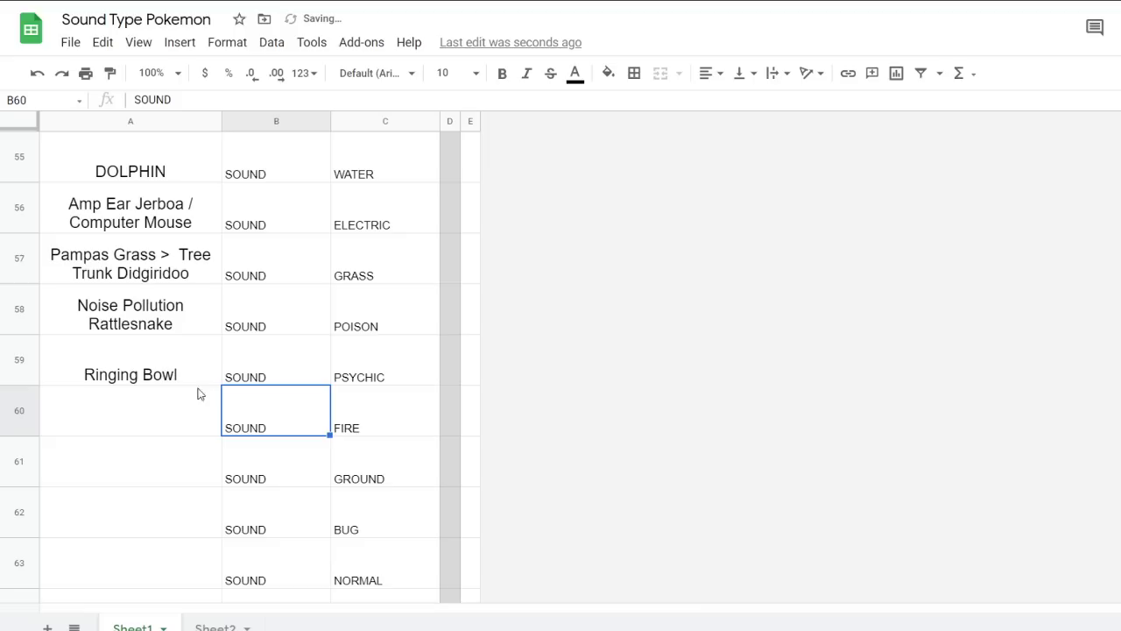
left_click(138, 378)
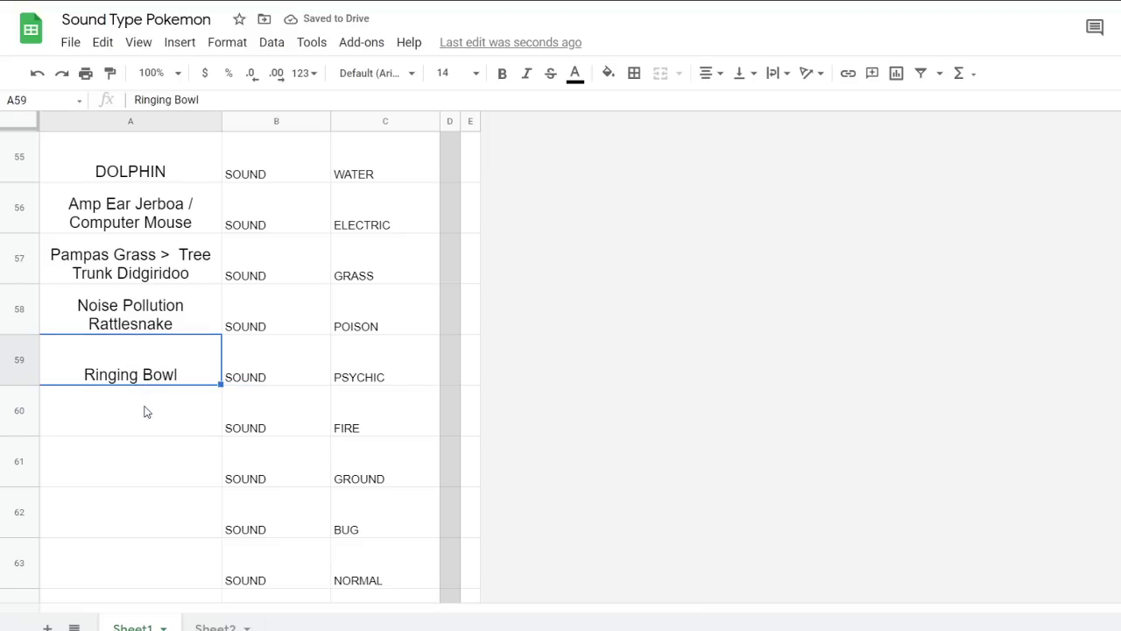
left_click(160, 421)
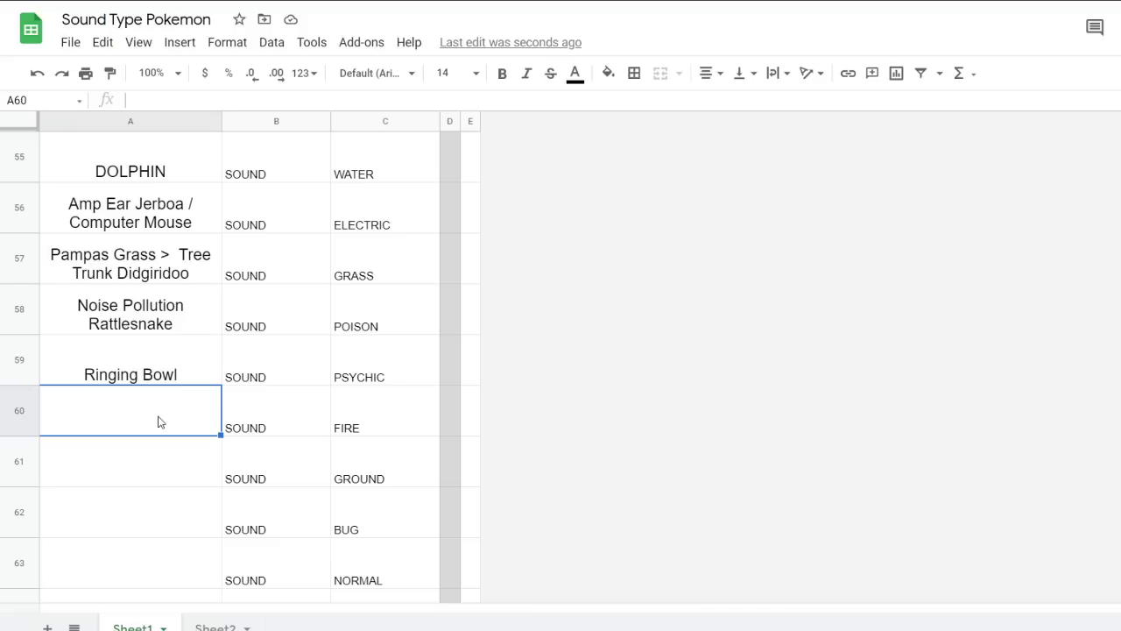
left_click(214, 375)
left_click(163, 395)
left_click(235, 414)
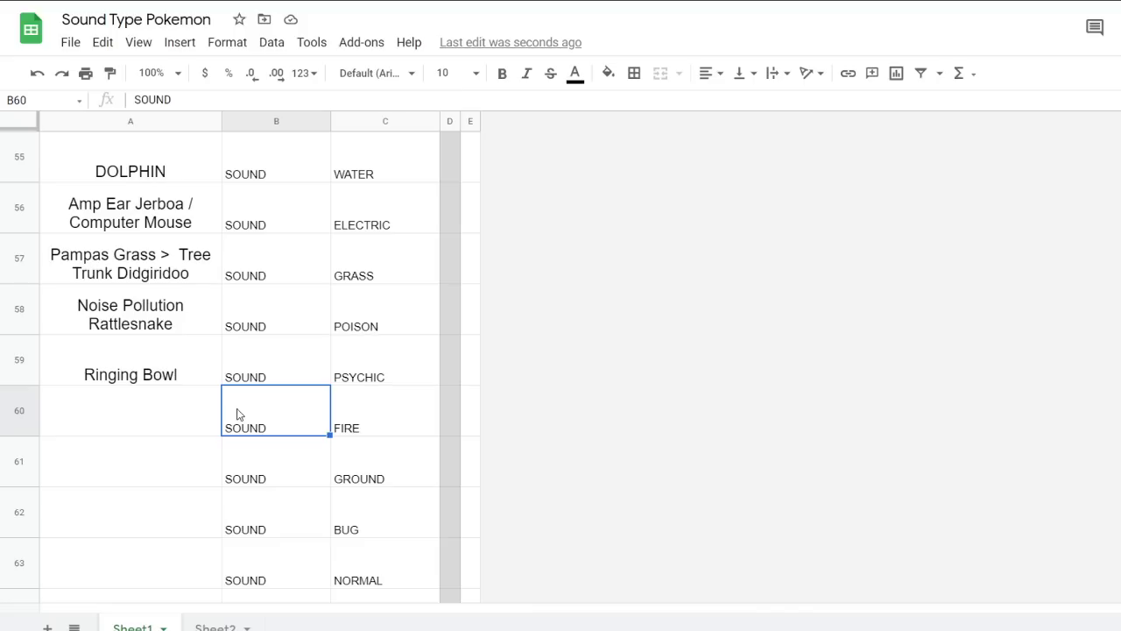
left_click(270, 368)
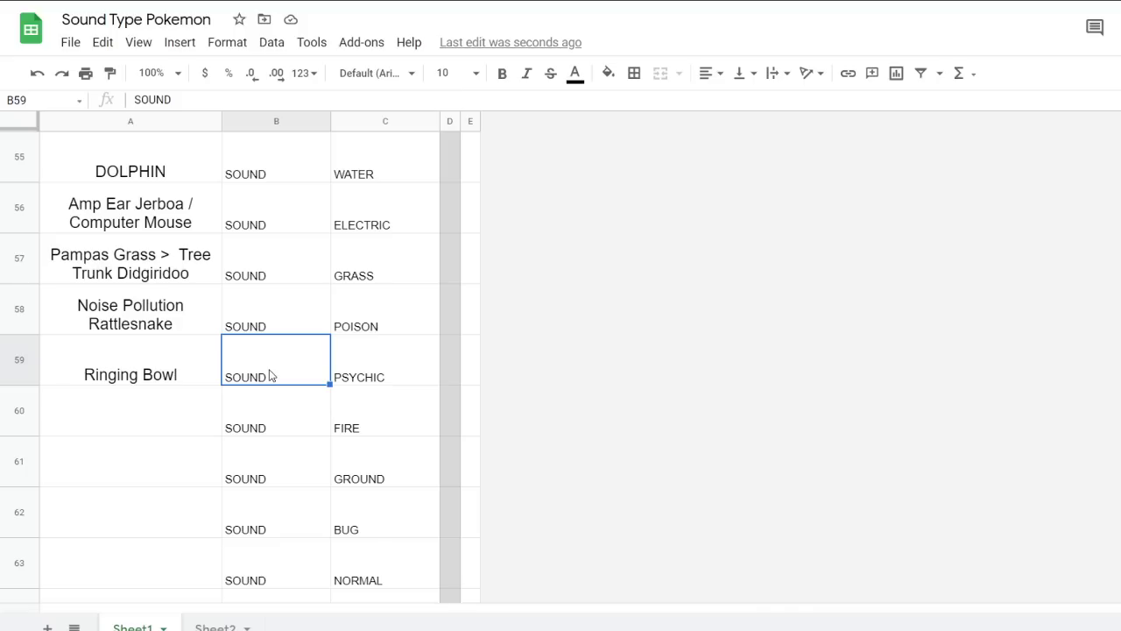
scroll(283, 371, "up", 1)
left_click(135, 273)
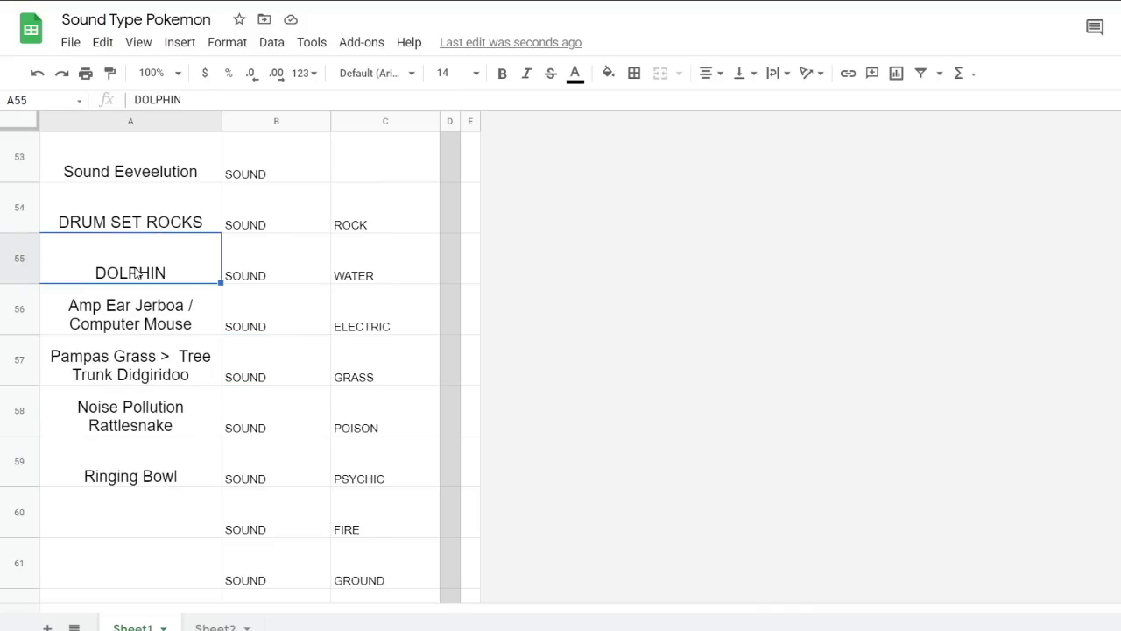
scroll(206, 331, "down", 1)
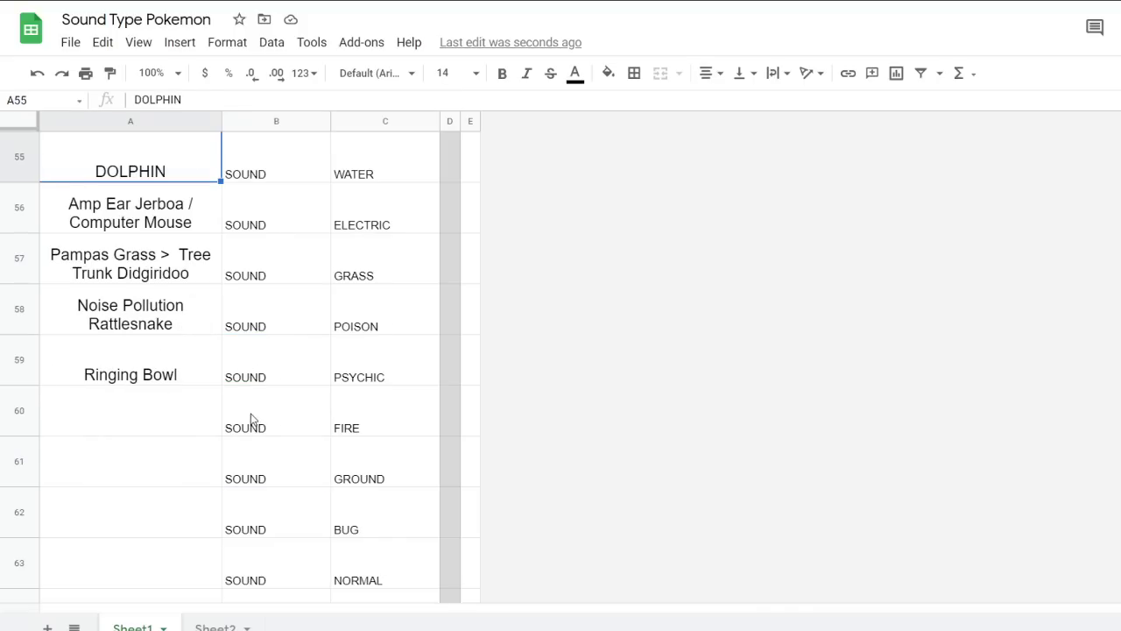
scroll(245, 412, "down", 1)
Move the type pairings in B61:C70 up one row to overwrite the SOUND and FIRE pairing in row 60
left_click(149, 325)
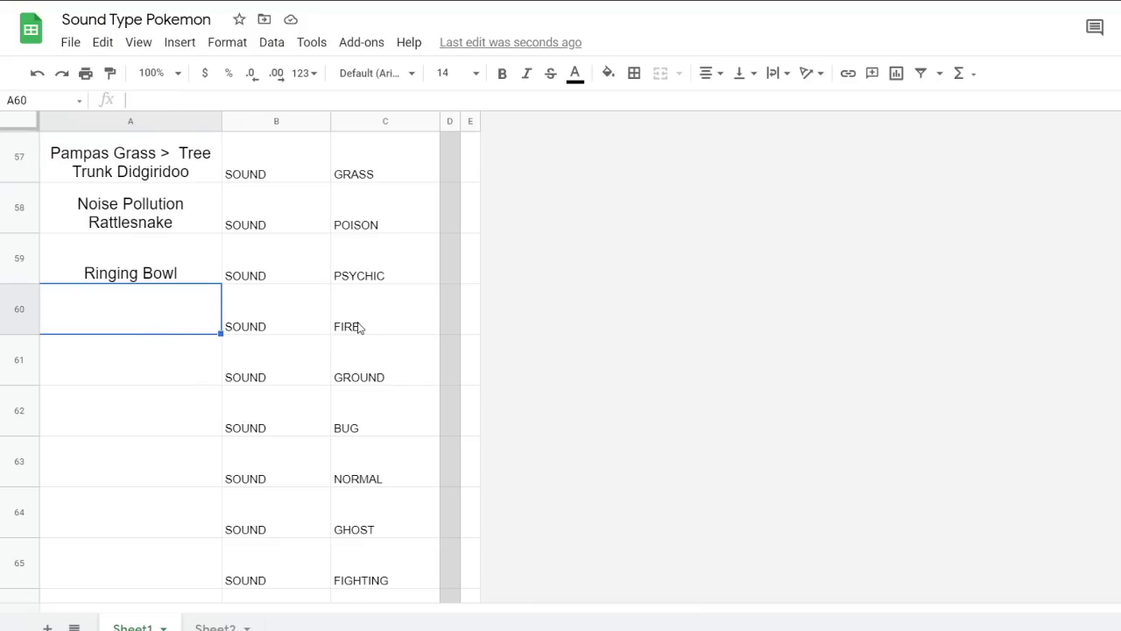
left_click(283, 376)
scroll(289, 383, "down", 4)
left_click(391, 435, "shift")
scroll(326, 363, "up", 4)
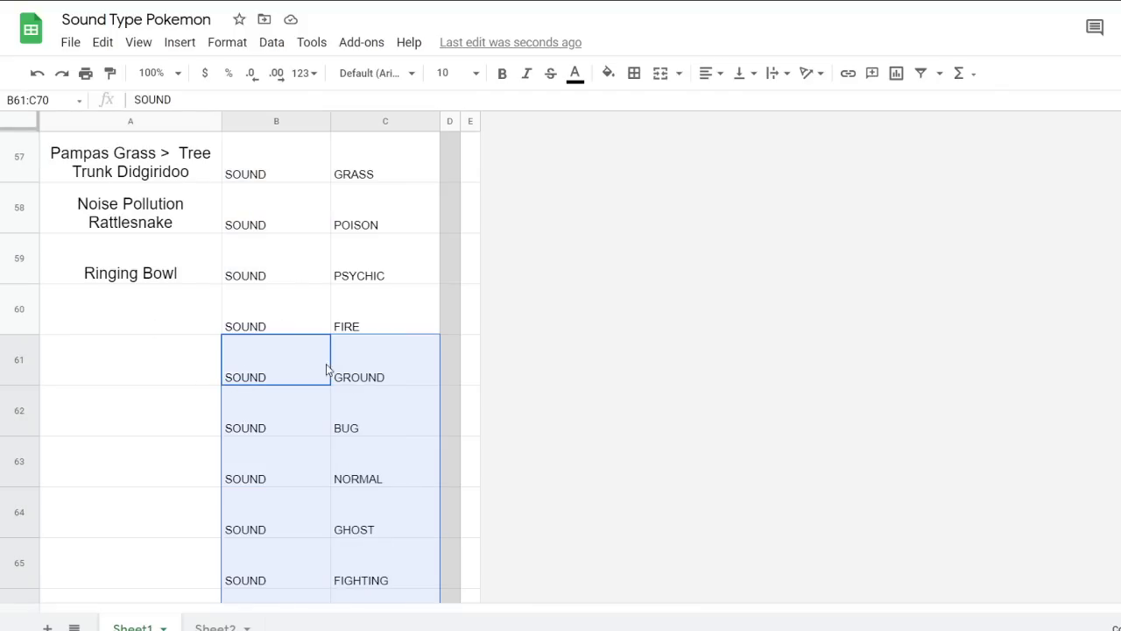
left_click_drag(267, 335, 267, 284)
left_click(131, 362)
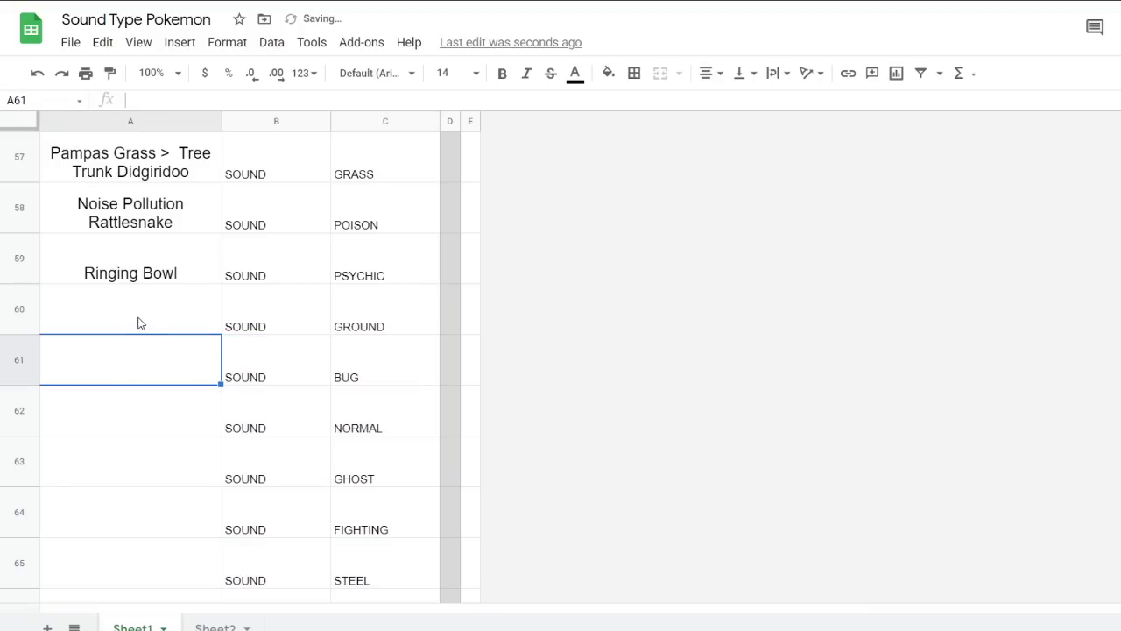
Try Singing Dog as the SOUND and GROUND idea in cell A60, and clear the cell again
left_click(138, 323)
type("Singing Dog")
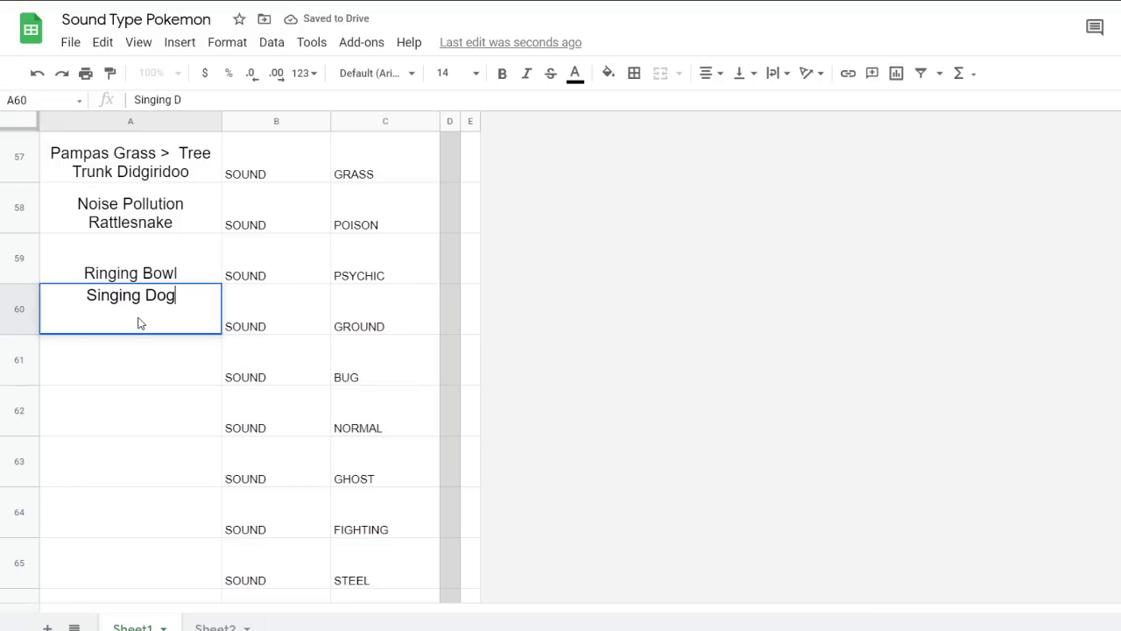
left_click(199, 359)
left_click(163, 326)
key("Delete")
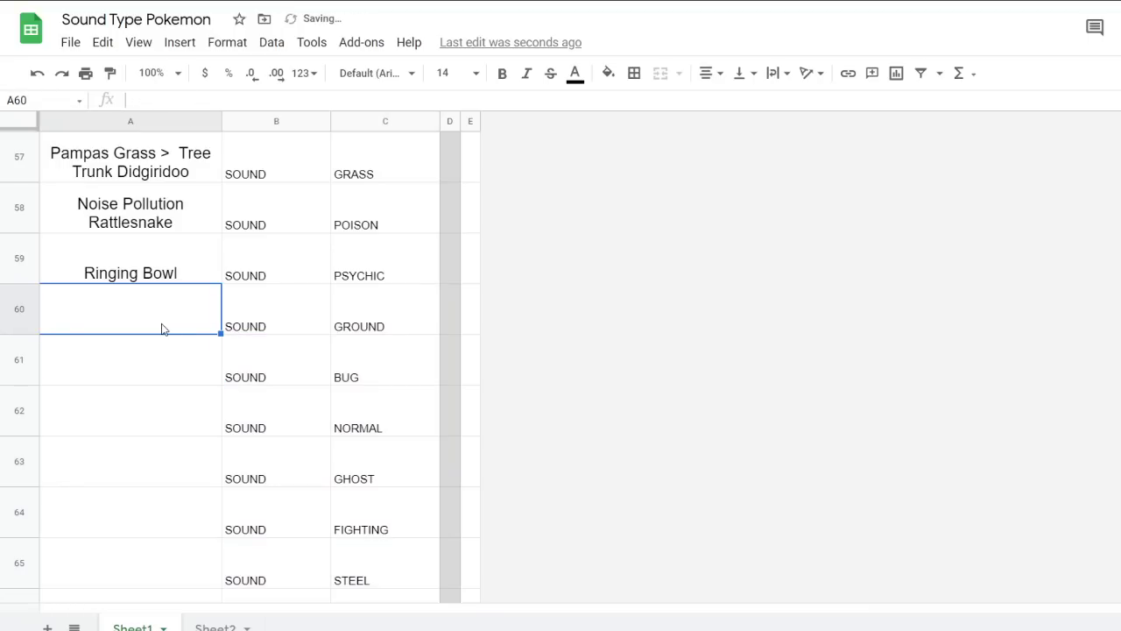
Clear cell B60 and restore its SOUND entry by copying it from cell B59
left_click(230, 333)
key("BackSpace")
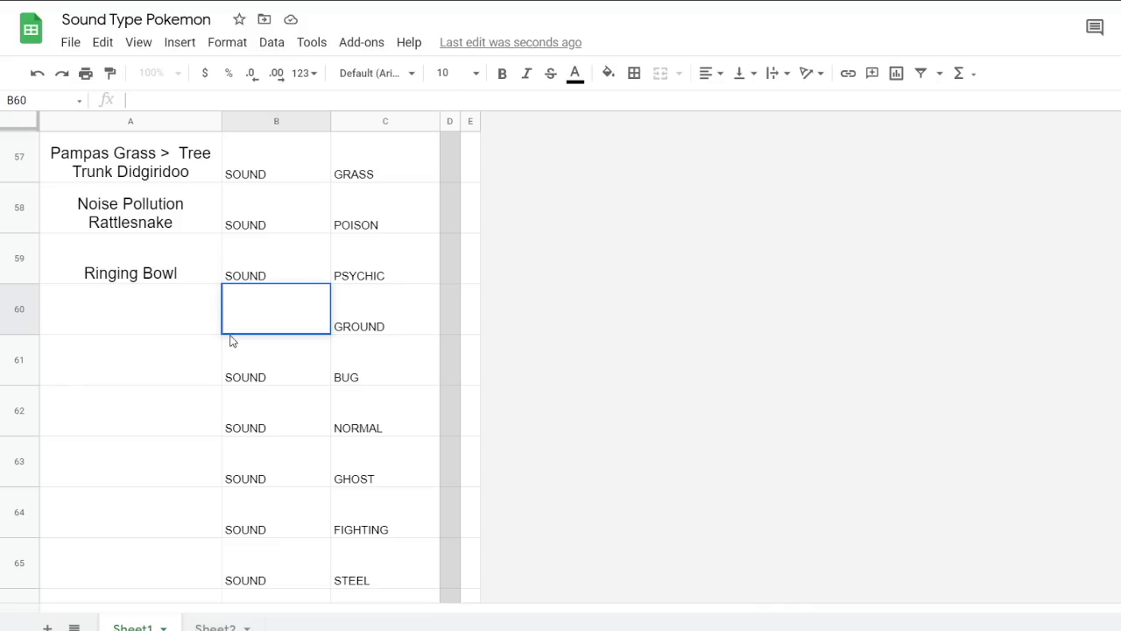
left_click(175, 376)
key("Up")
key("Up")
key("Right")
key("ctrl+c")
left_click(259, 313)
key("ctrl+v")
left_click(149, 372)
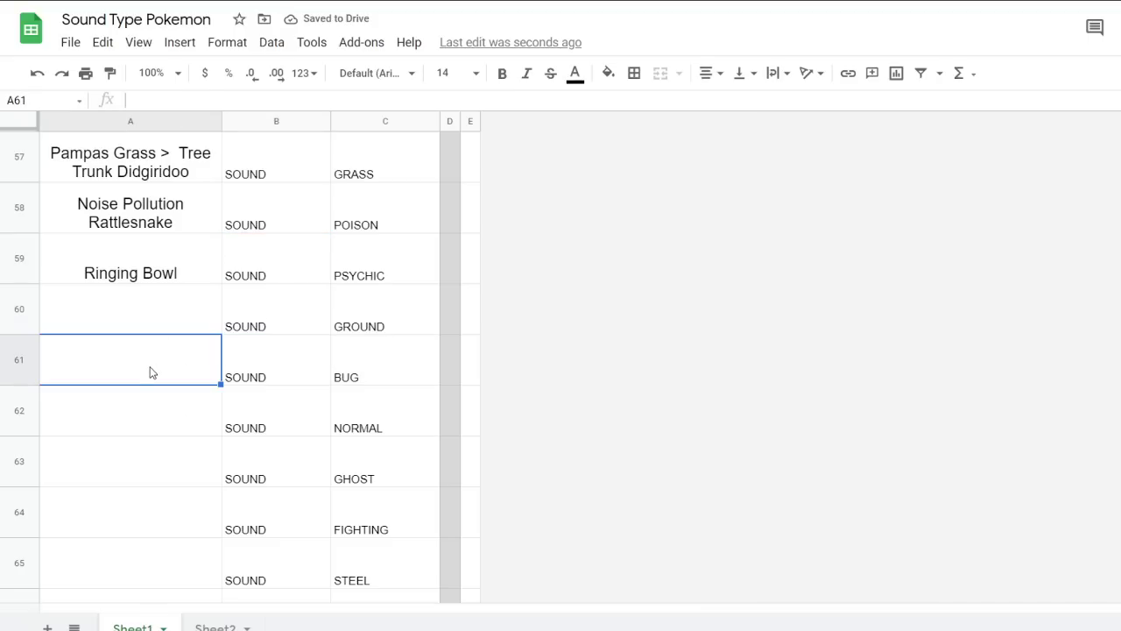
Paste the copied picture of the bronze dragon urn at cell A60 and shrink it to fit inside the cell
left_click(156, 335)
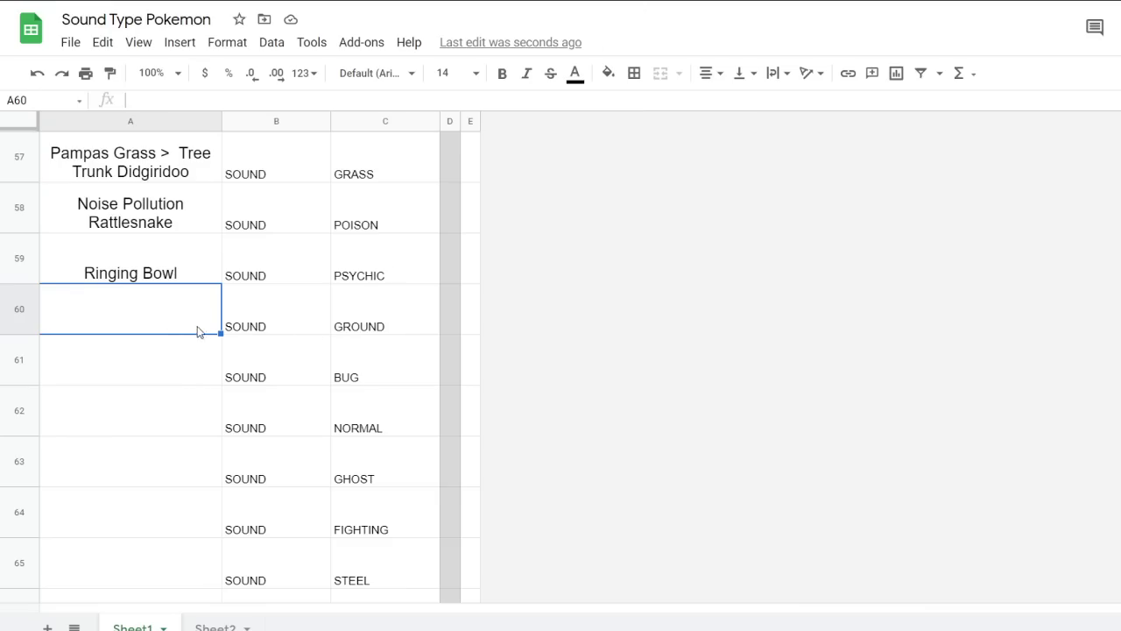
key("ctrl+v")
scroll(843, 465, "down", 5)
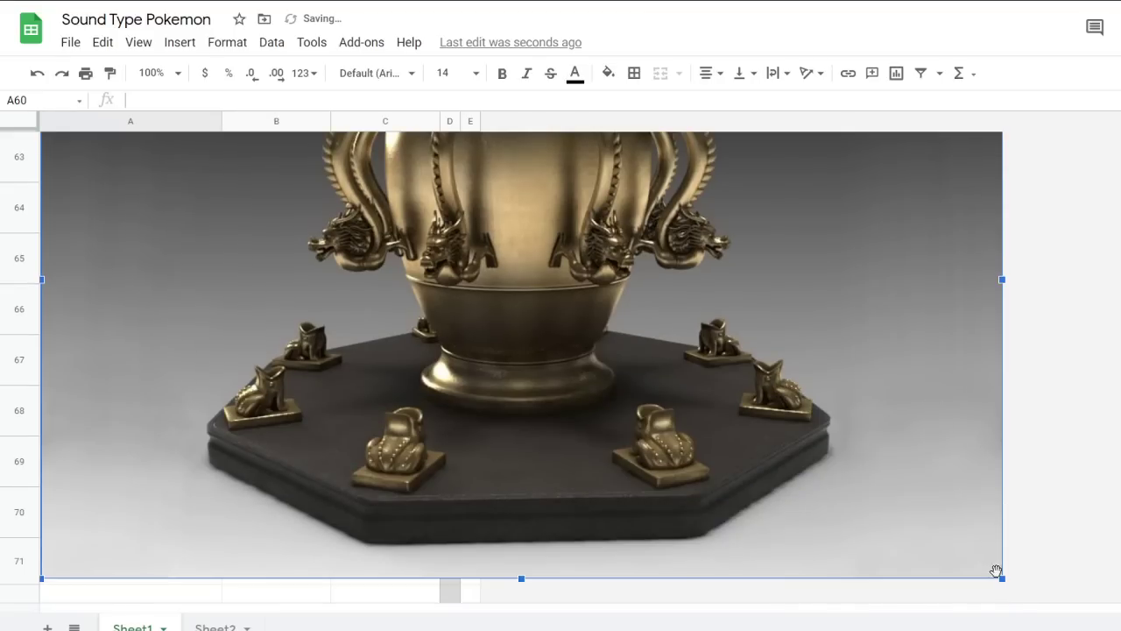
left_click_drag(996, 571, 417, 215)
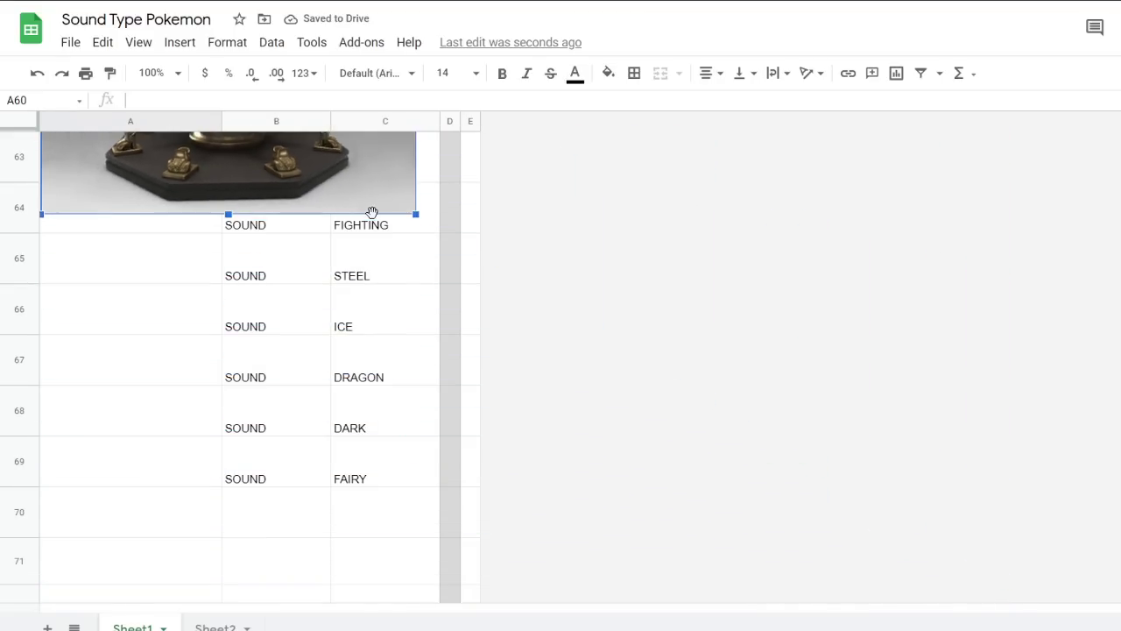
scroll(463, 325, "up", 3)
left_click_drag(416, 419, 108, 225)
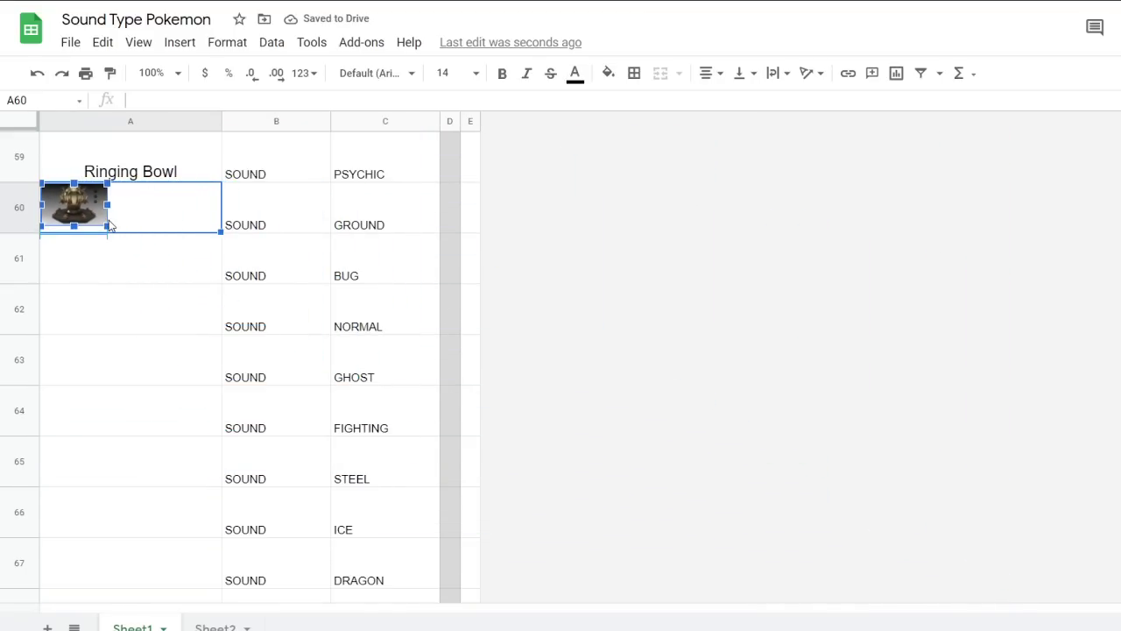
left_click(176, 210)
scroll(233, 306, "up", 2)
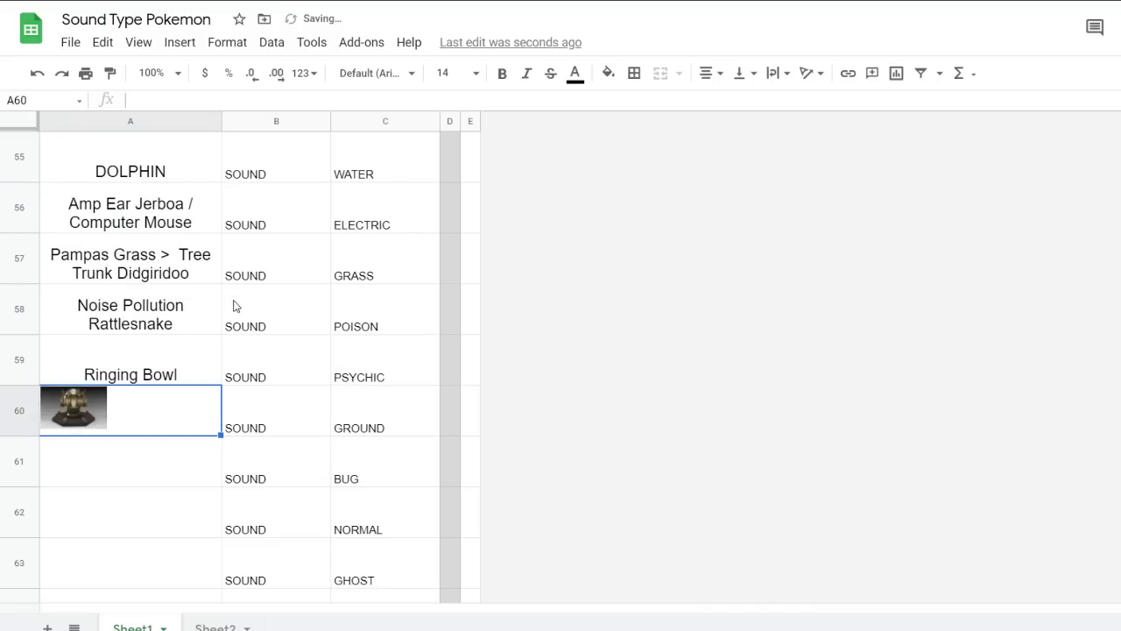
left_click(88, 410)
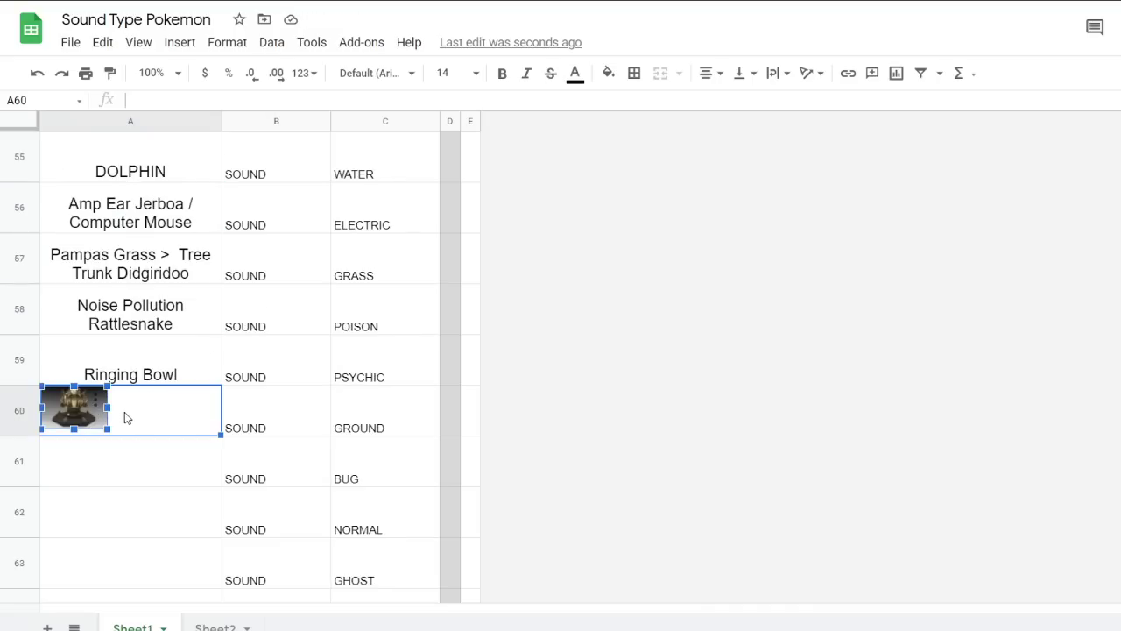
Move the bronze dragon urn picture to the middle of cell A60
left_click_drag(98, 415, 151, 420)
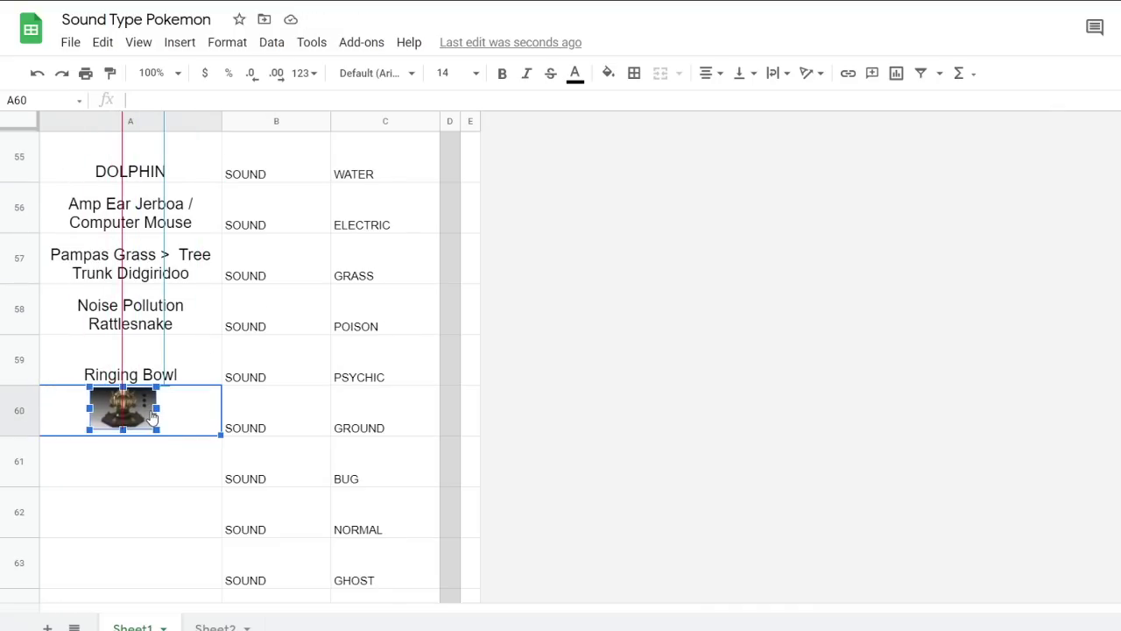
left_click(324, 451)
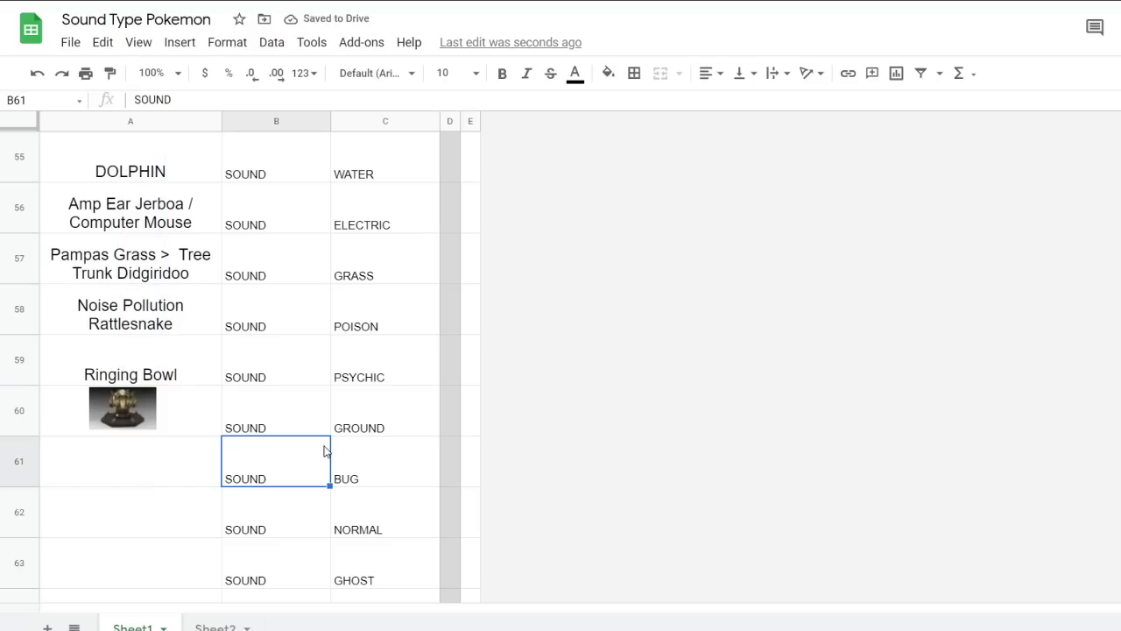
left_click(154, 410)
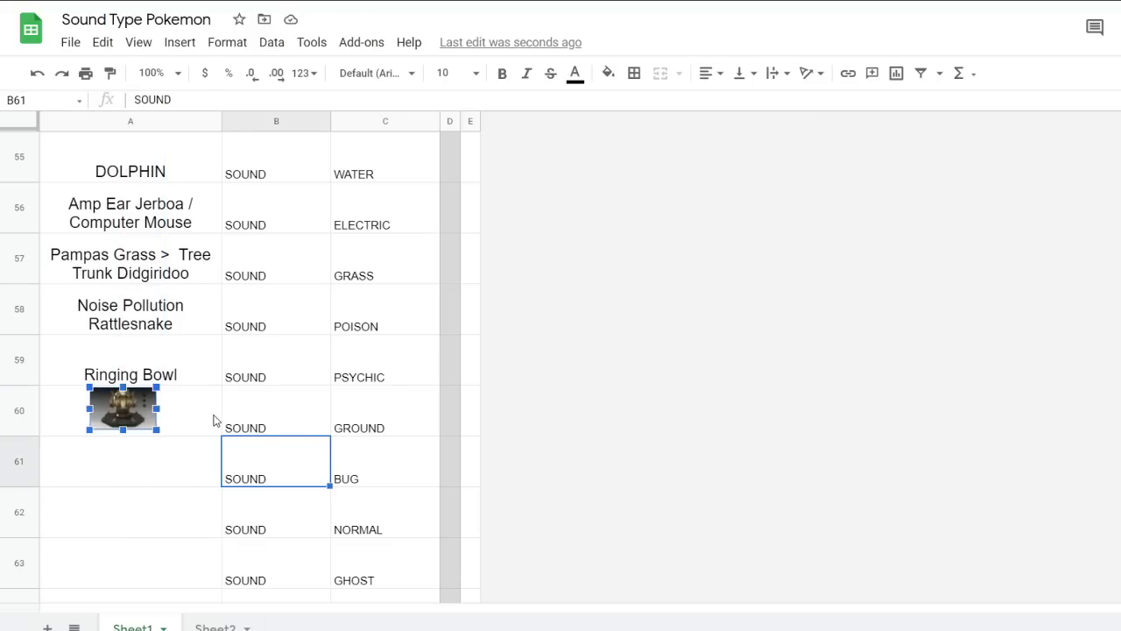
left_click(215, 420)
left_click(174, 468)
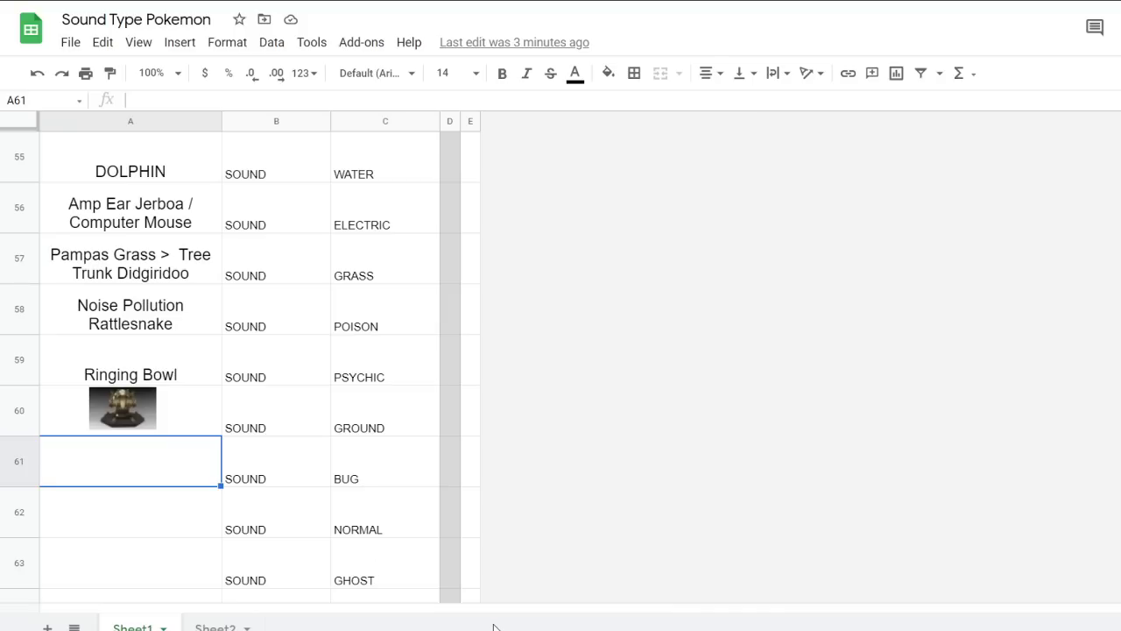
left_click(137, 409)
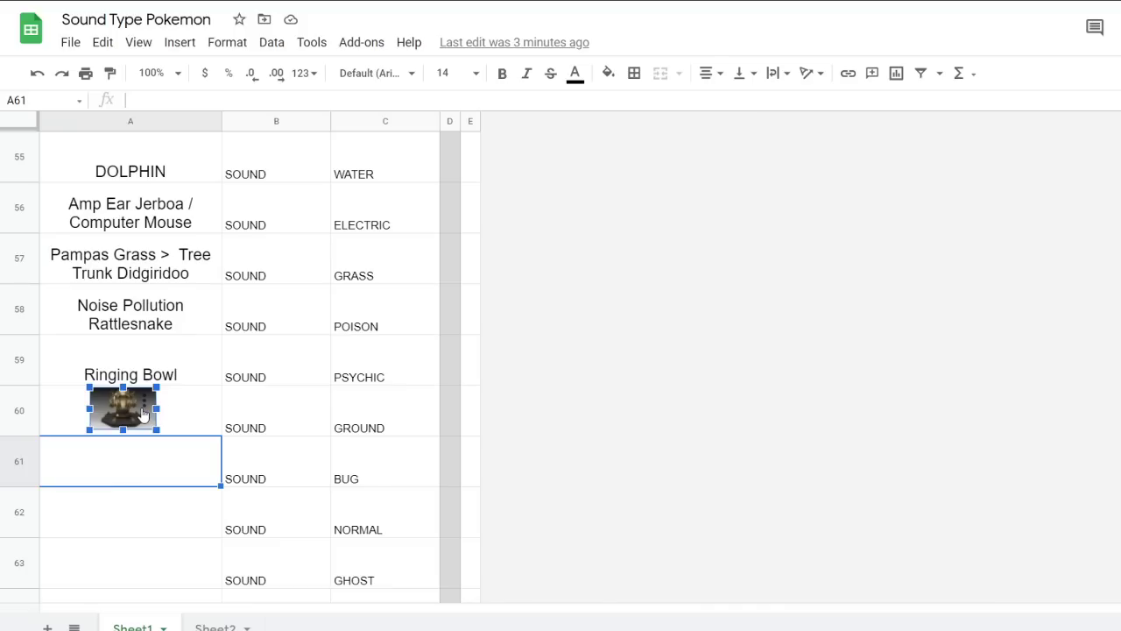
left_click_drag(144, 411, 148, 410)
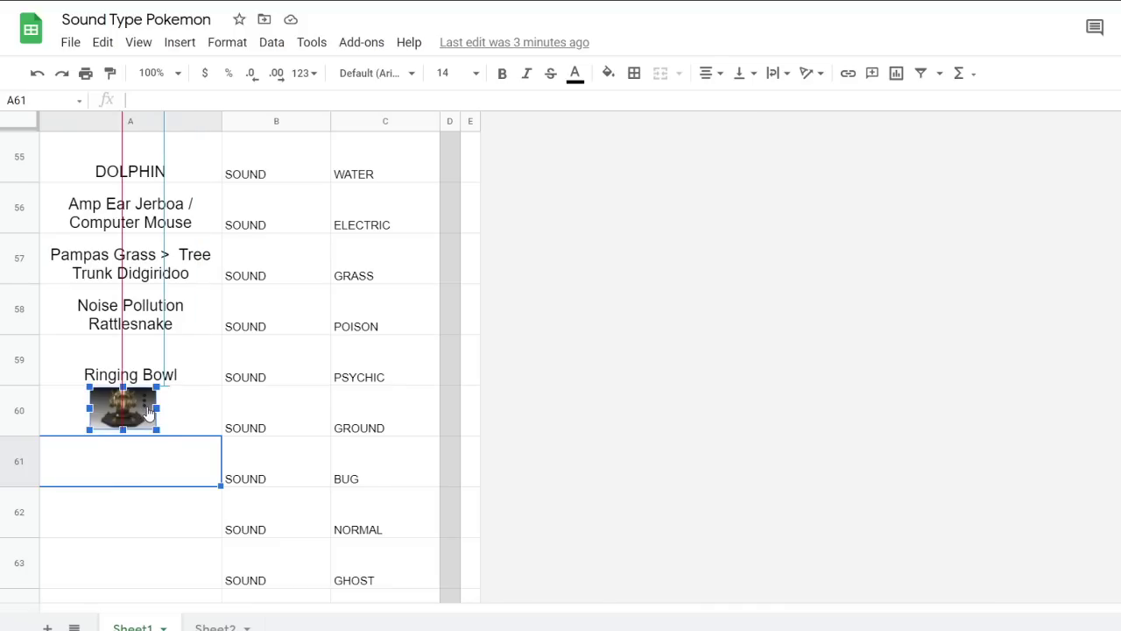
right_click(150, 414)
Enter Hissing Cockroach in cell A61 as the idea for the SOUND and BUG pairing
left_click(133, 472)
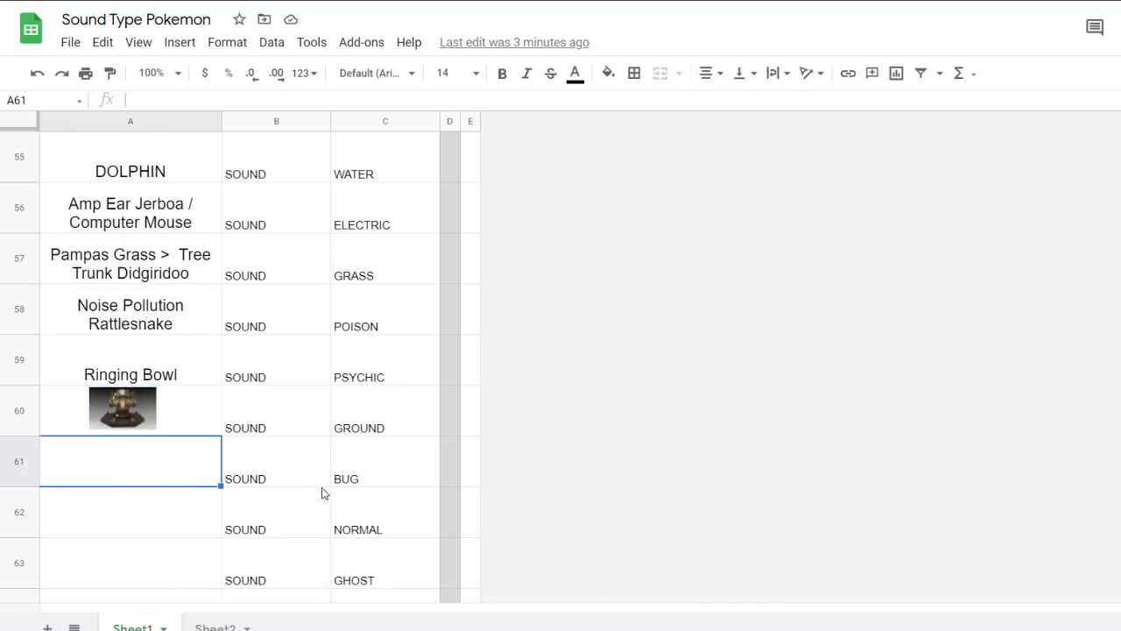
type("Hissin")
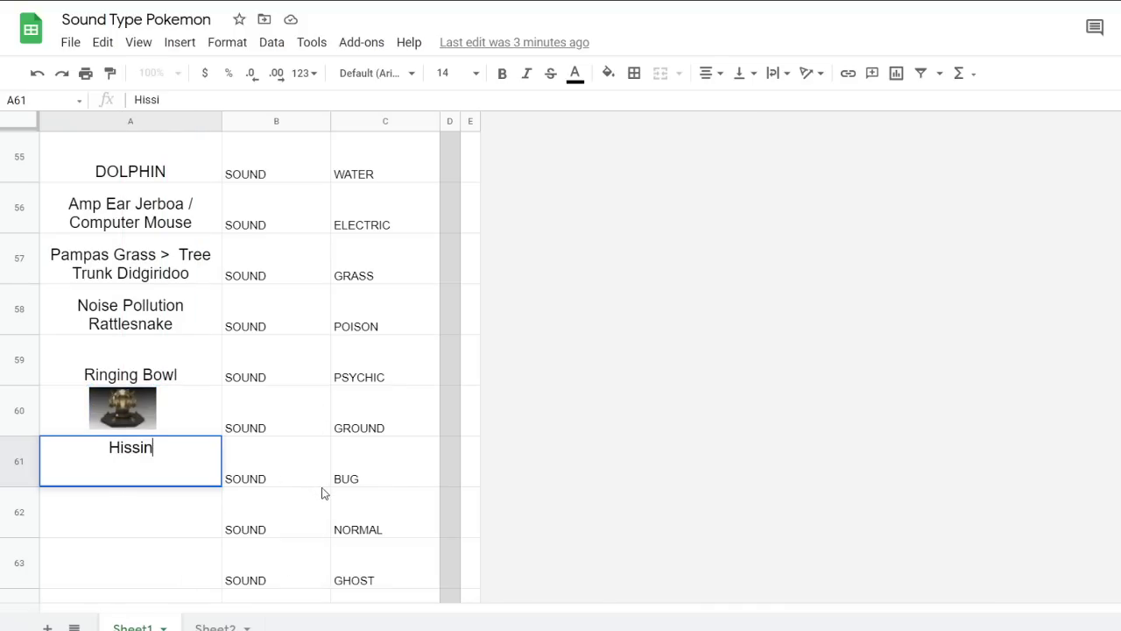
type("g Cockroach")
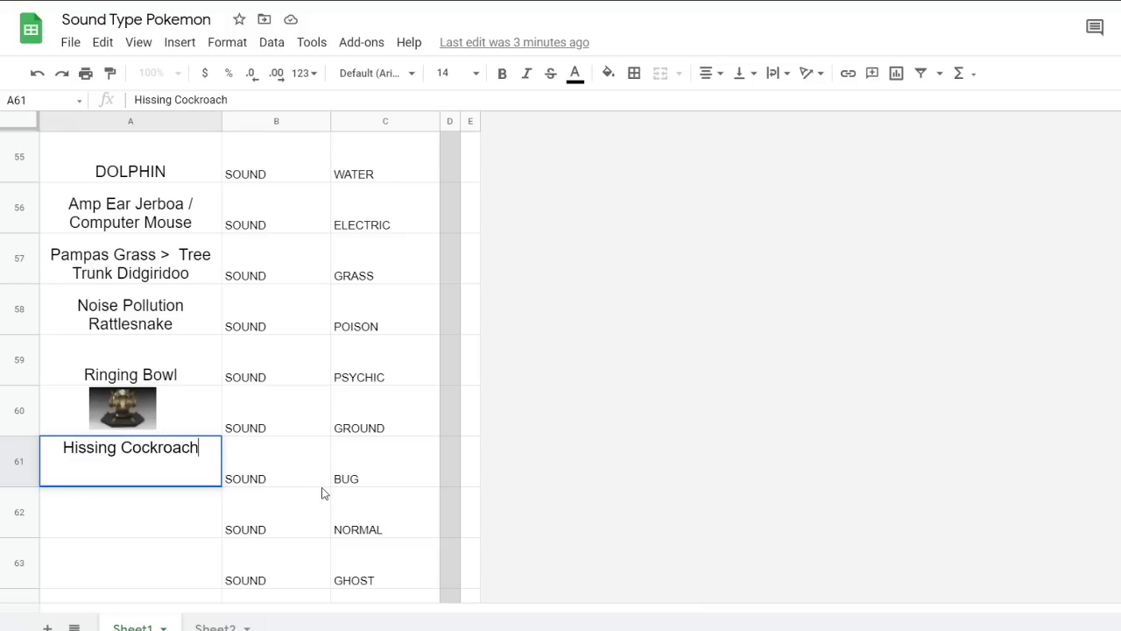
left_click(278, 464)
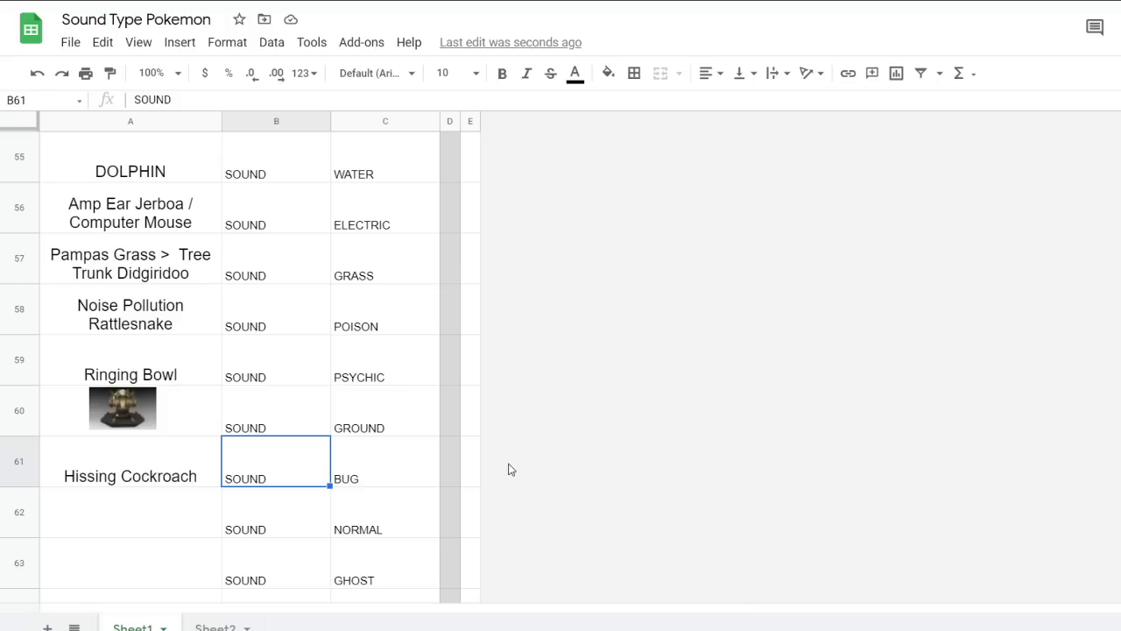
Try copying the Hissing Cockroach entry from cell A61 into A62, and undo the paste
left_click(158, 490)
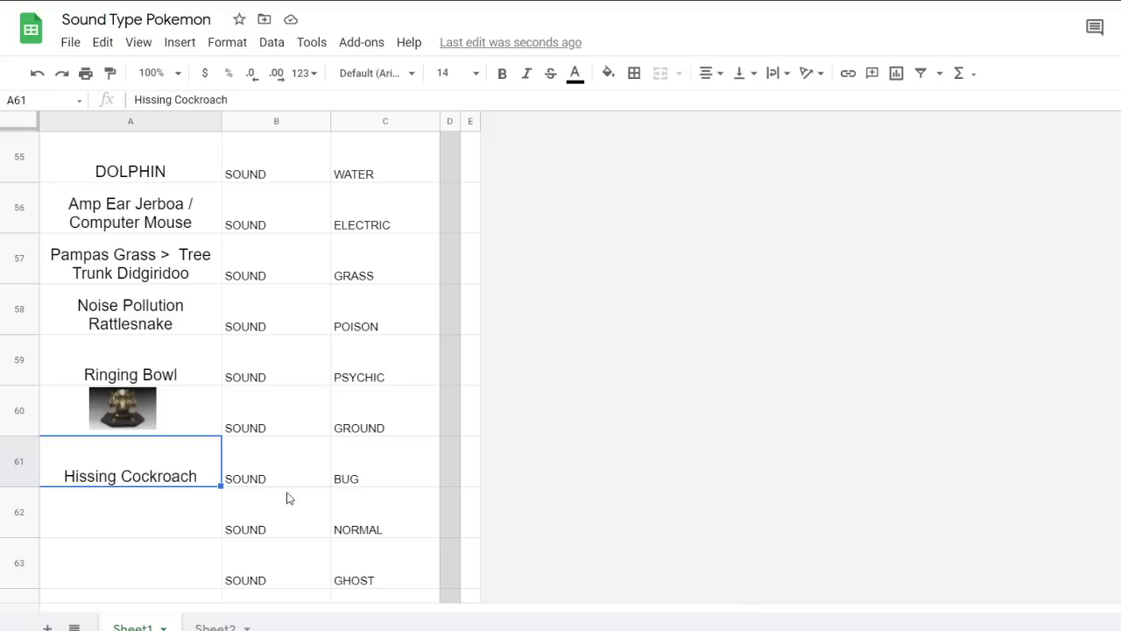
scroll(324, 496, "down", 1)
left_click(172, 404)
left_click(168, 366)
key("ctrl+c")
left_click(154, 417)
key("ctrl+v")
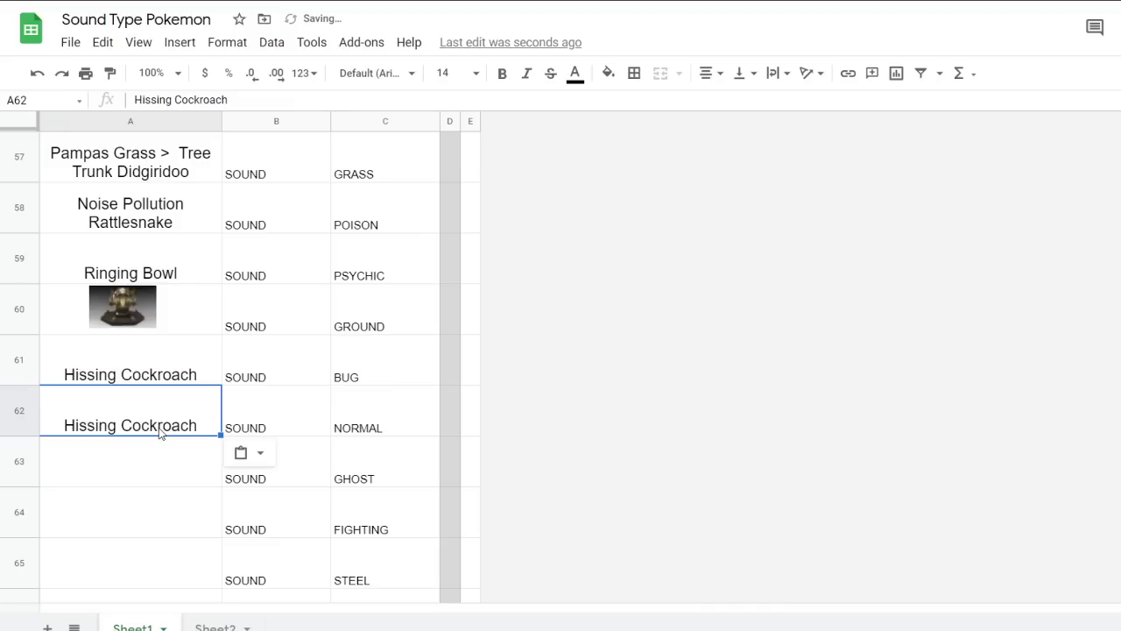
key("ctrl+z")
Extend the entry in cell A61 to read Hissing Cockroach / Harp Silkworm
left_click(149, 380)
double_click(200, 371)
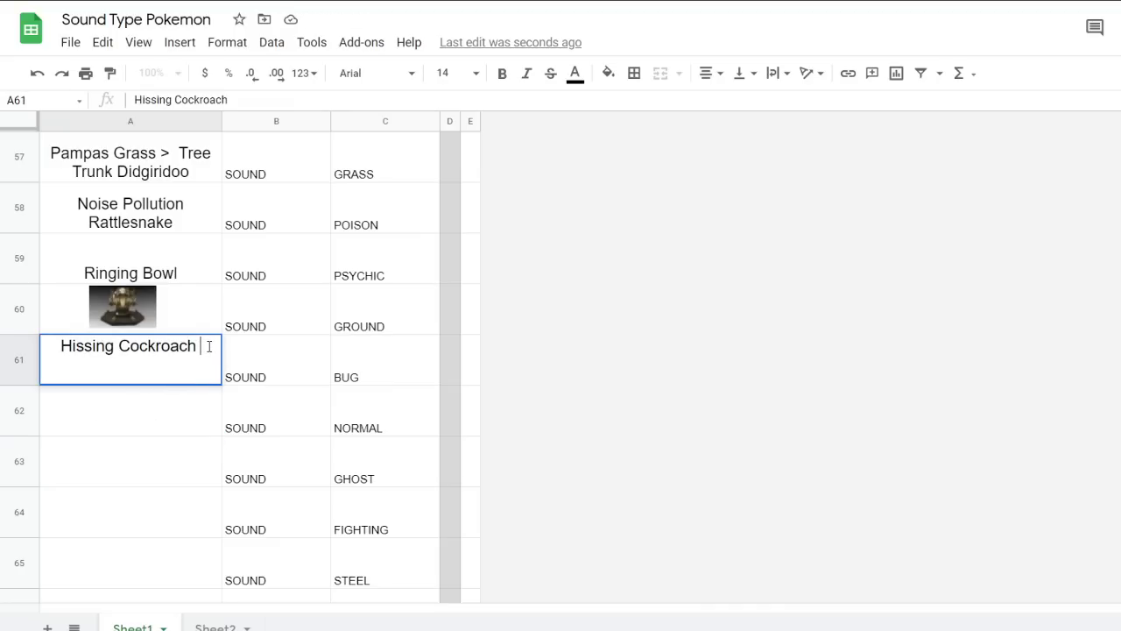
type("/ Harp ")
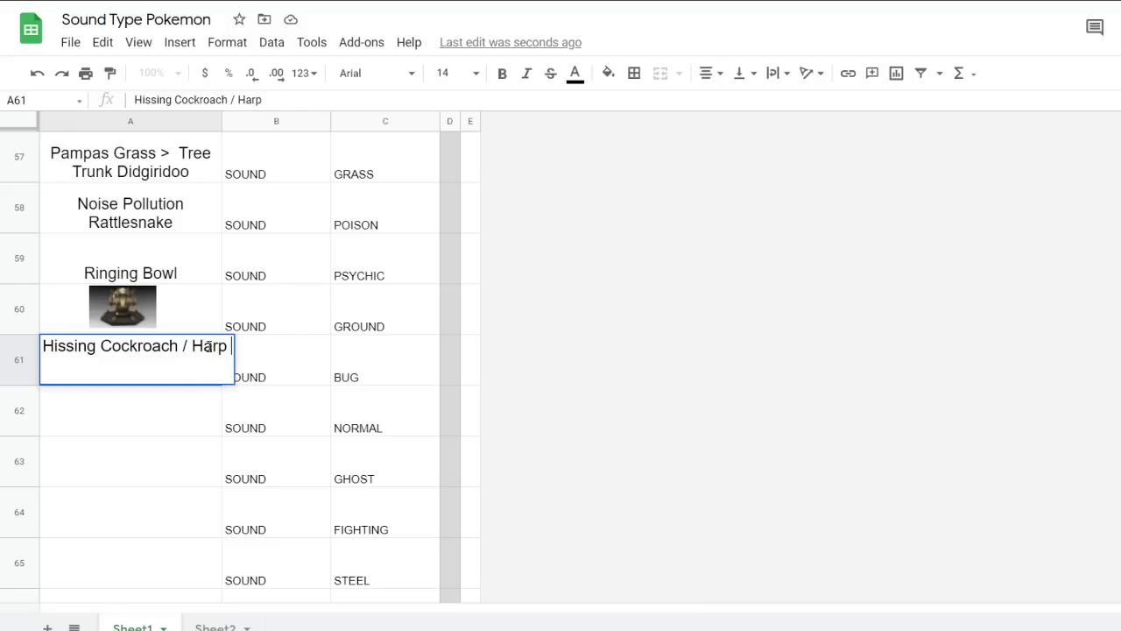
type("Silkworm")
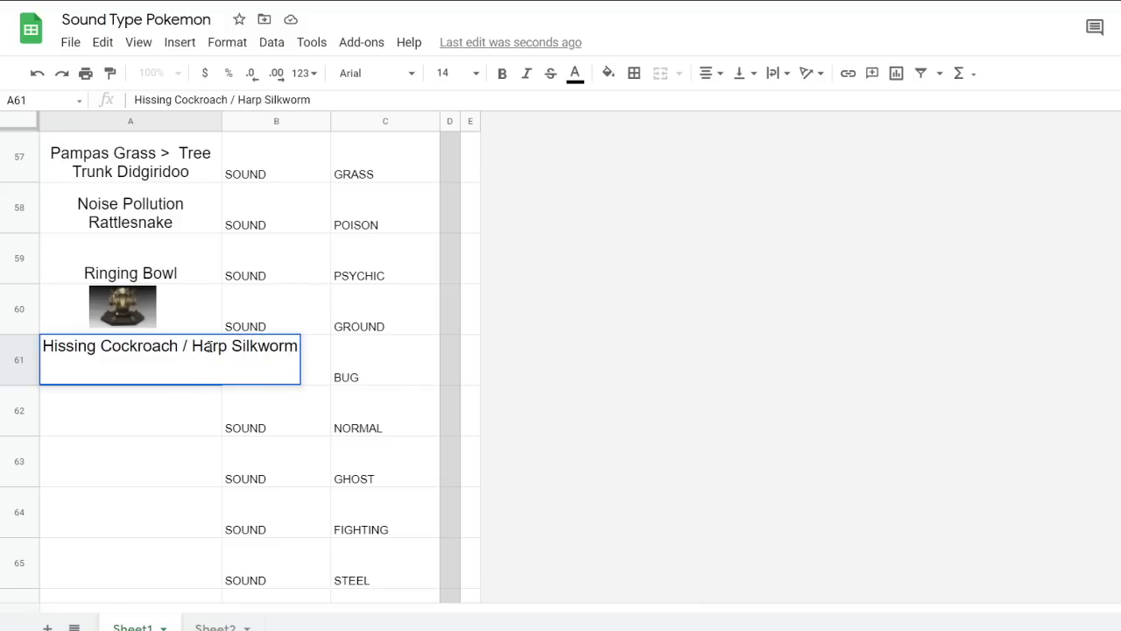
left_click(354, 407)
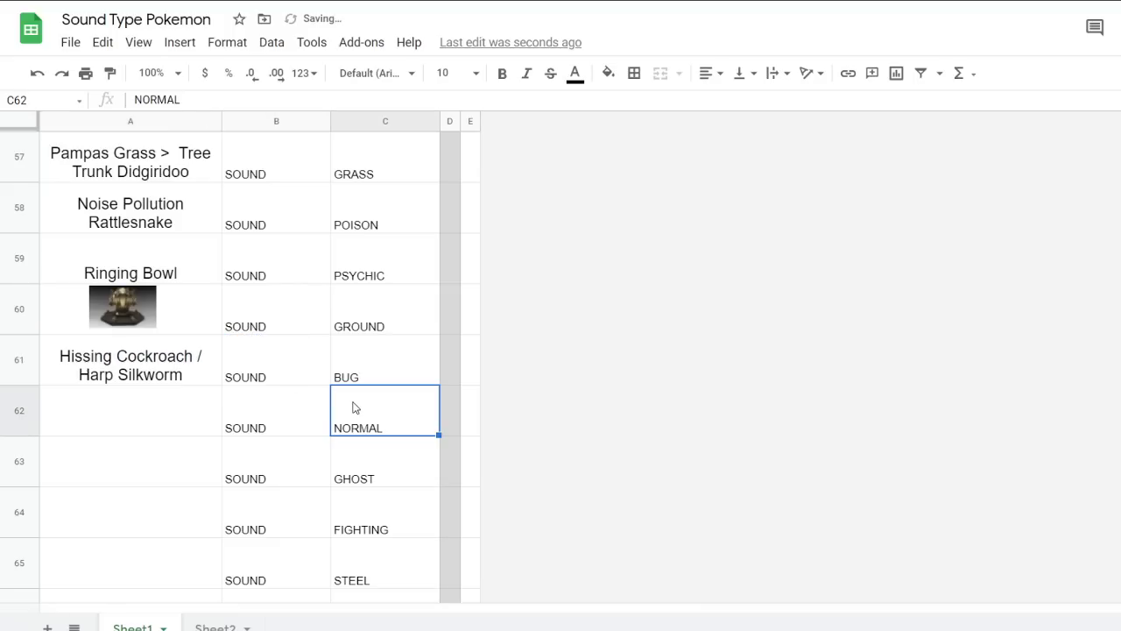
Try "Me" and "A normal human man." as the SOUND and NORMAL idea in cell A62, and clear the cell again
left_click(144, 429)
type("Me")
key("Return")
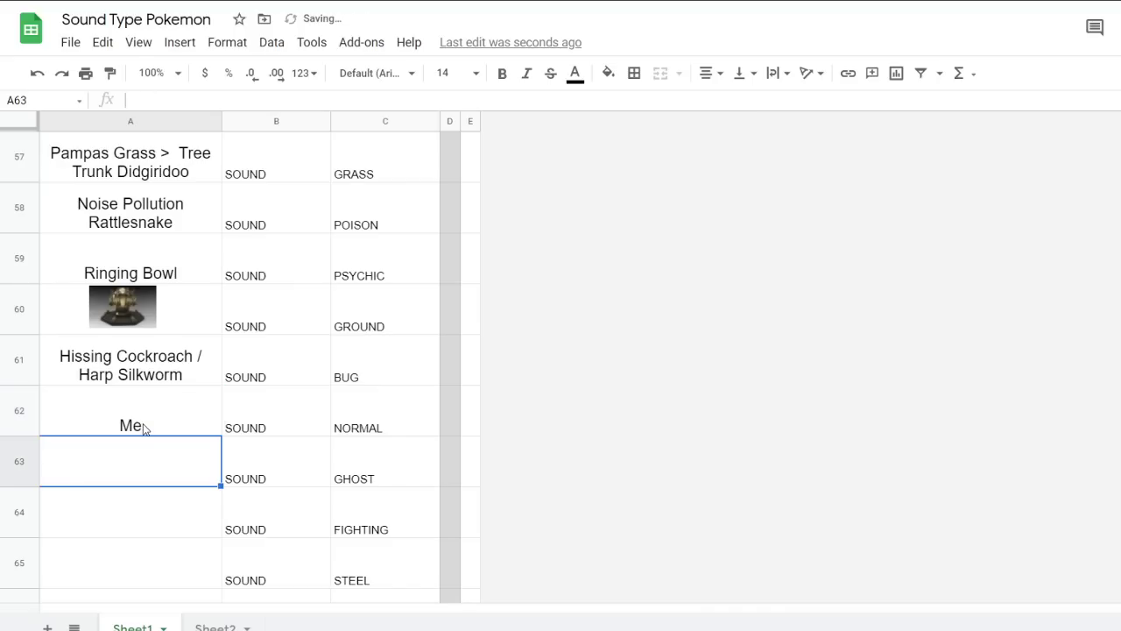
left_click(184, 425)
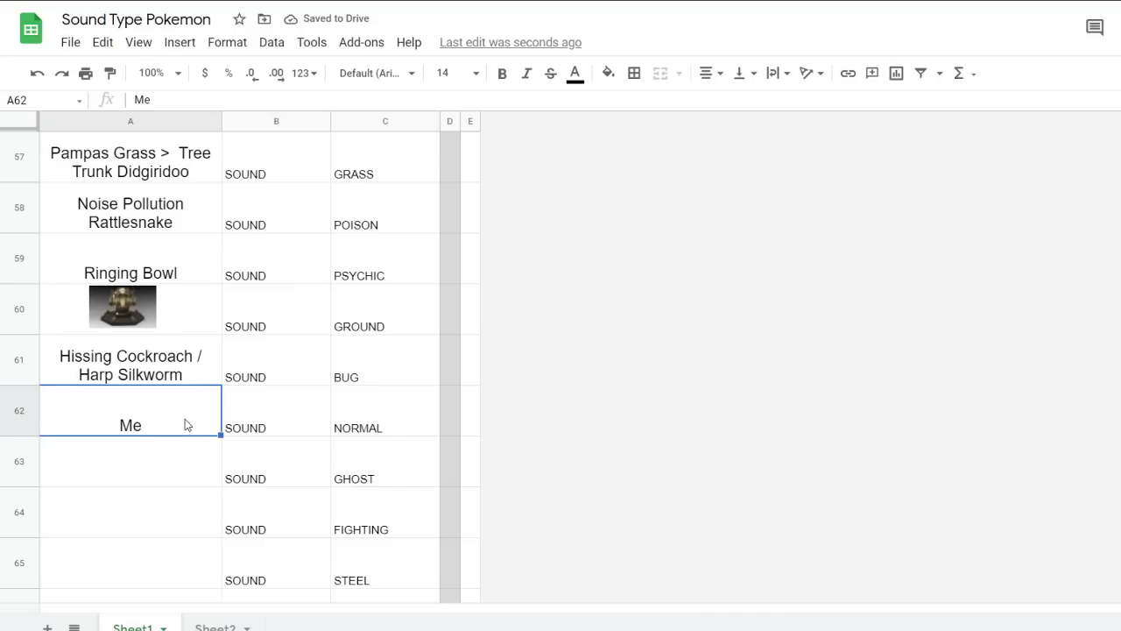
type("A norm")
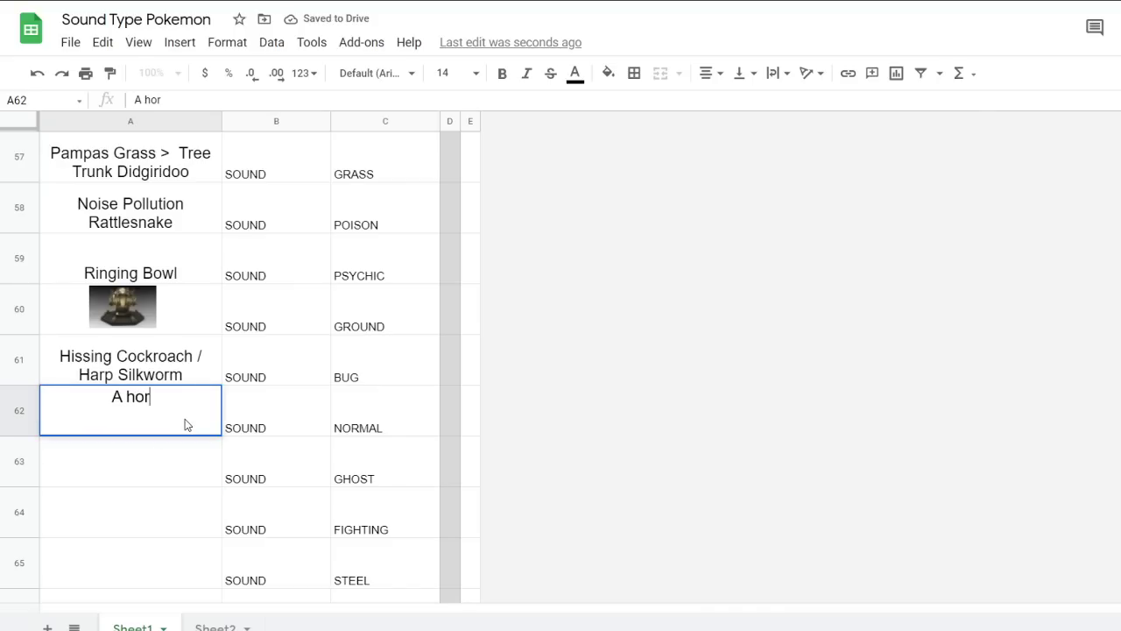
type("al human man.")
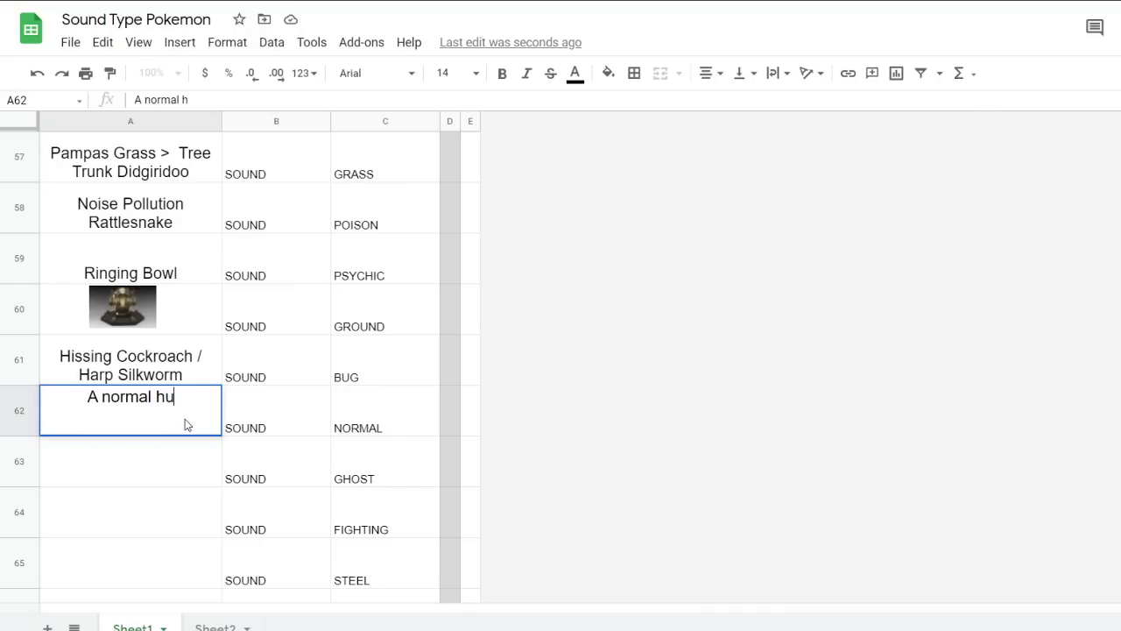
left_click(260, 411)
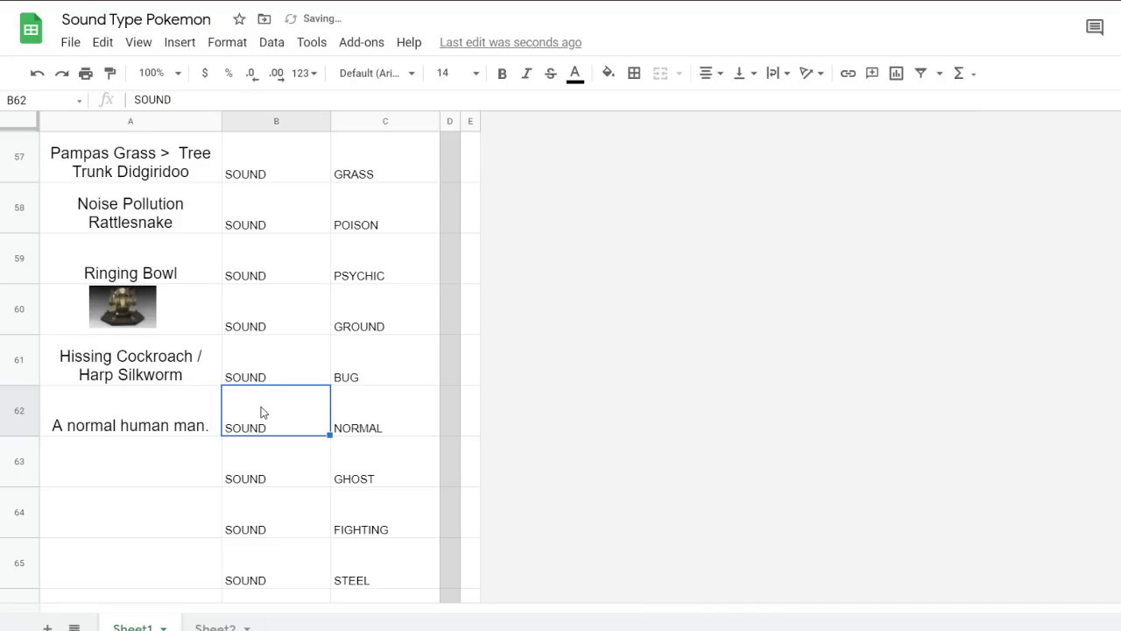
left_click(183, 433)
key("Delete")
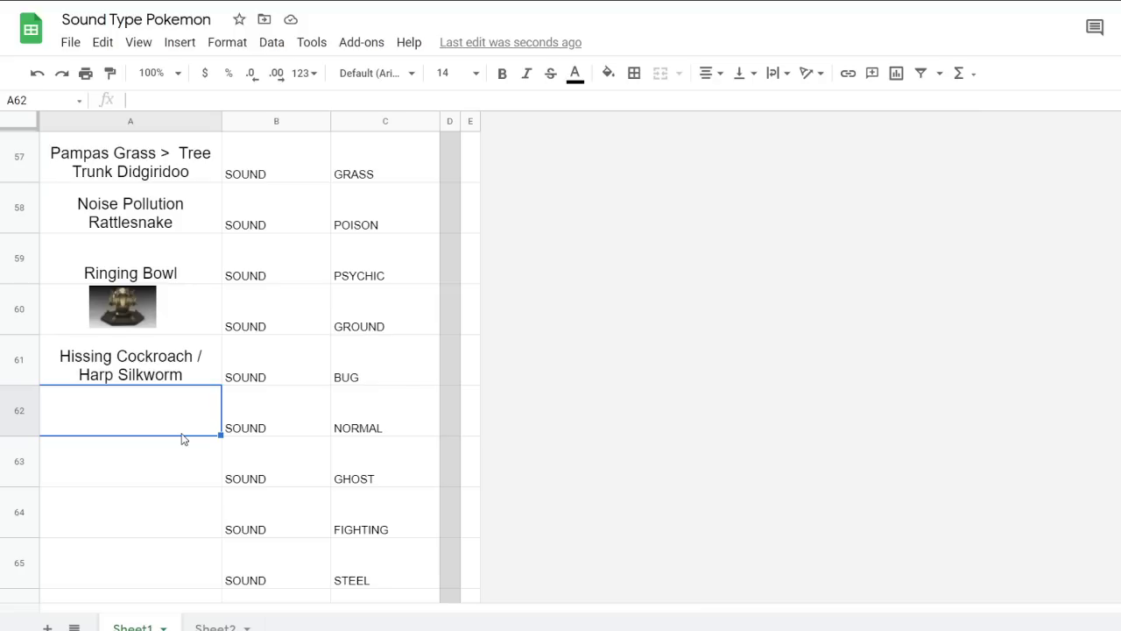
Try Screaming Mime Help as the SOUND and NORMAL idea in cell A62, and erase the text
type("Screaming")
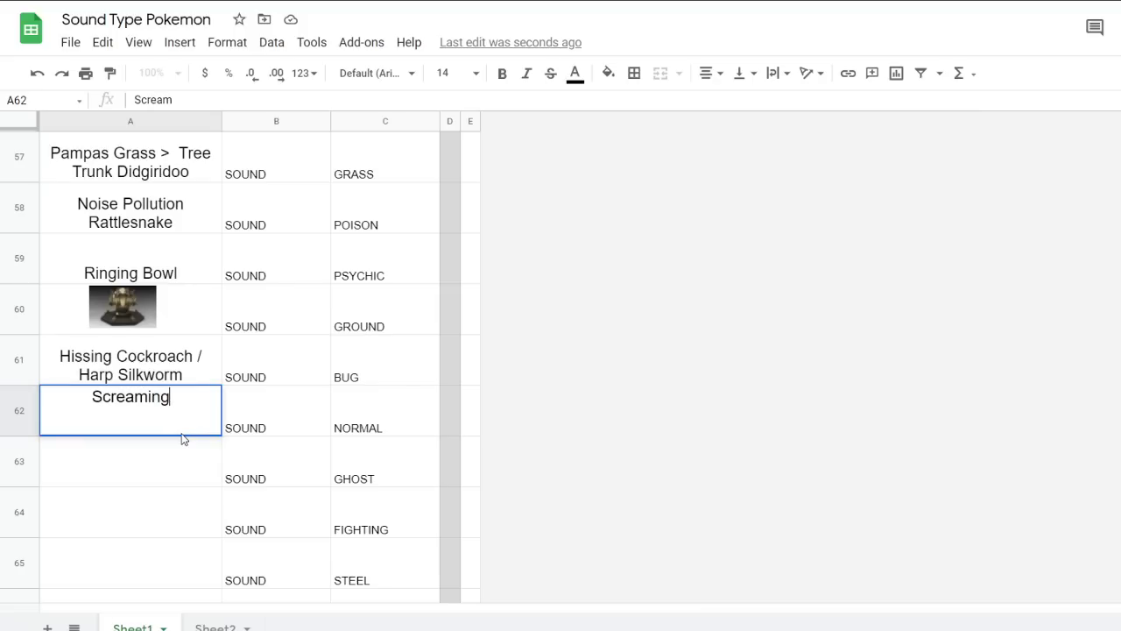
type(" Mime Help")
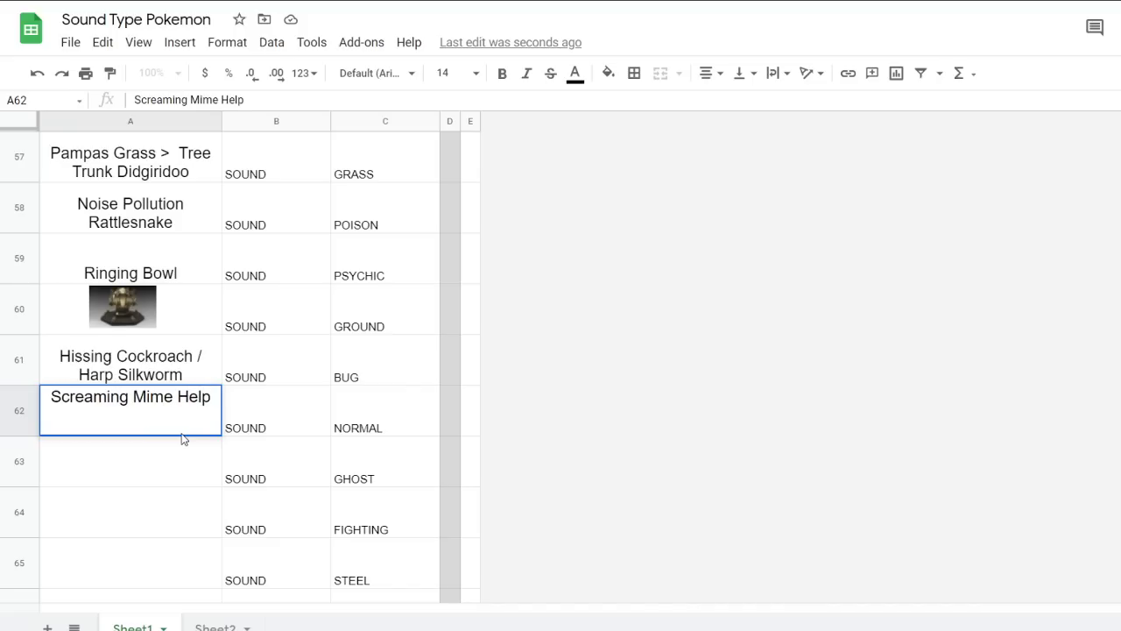
key("ctrl+a")
key("BackSpace")
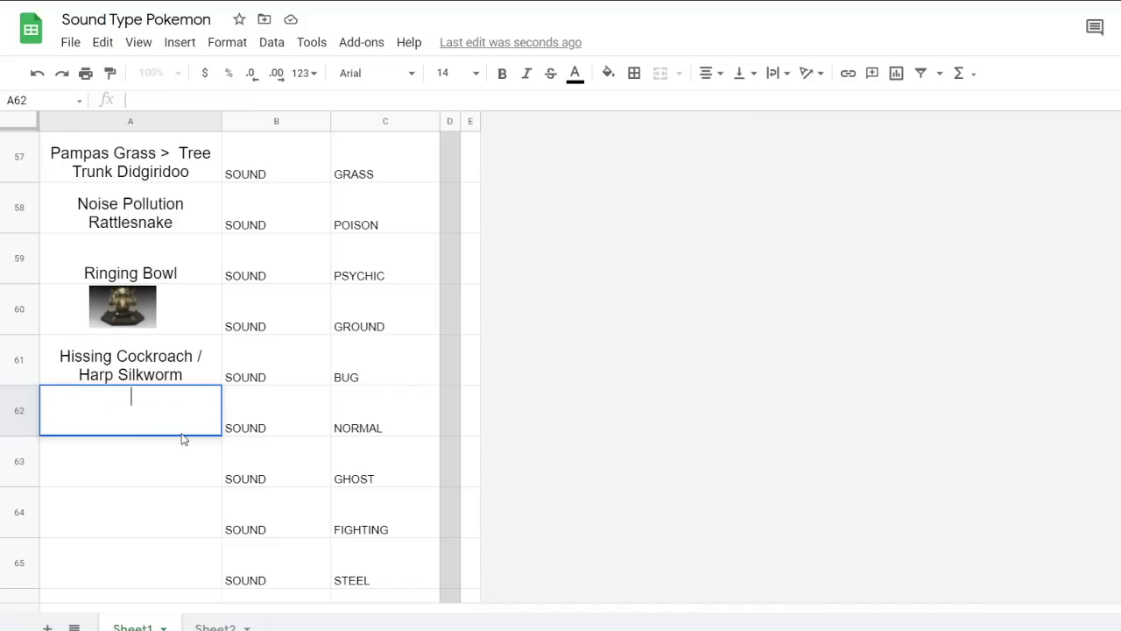
Switch to the Google singing dog search and look up images of "new guinnea singing dog"
left_click(764, 202)
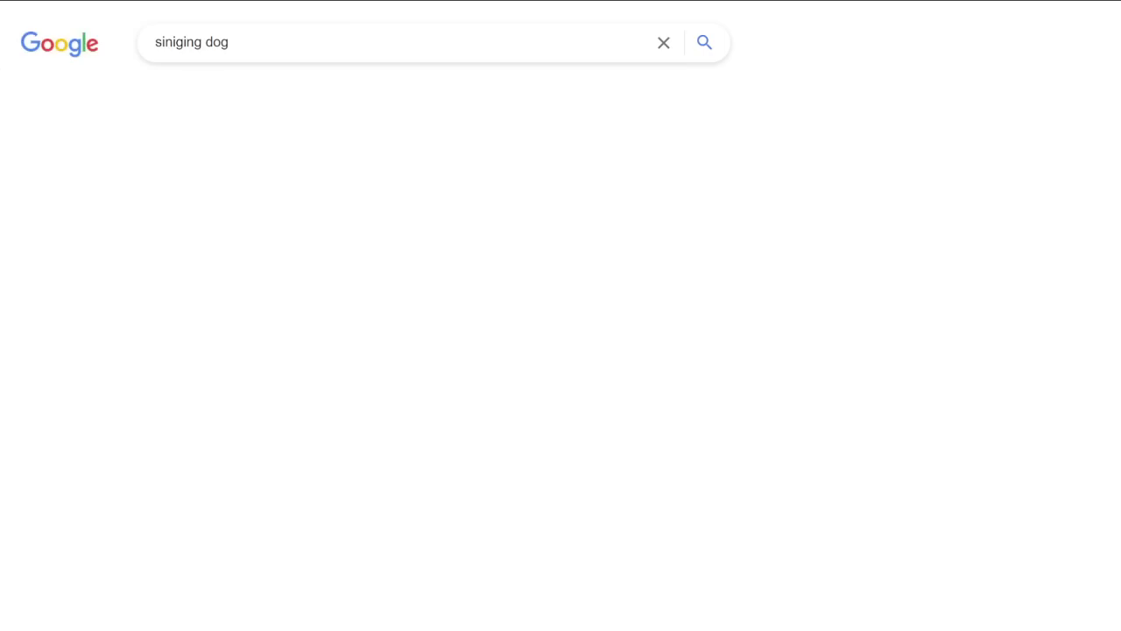
left_click(317, 171)
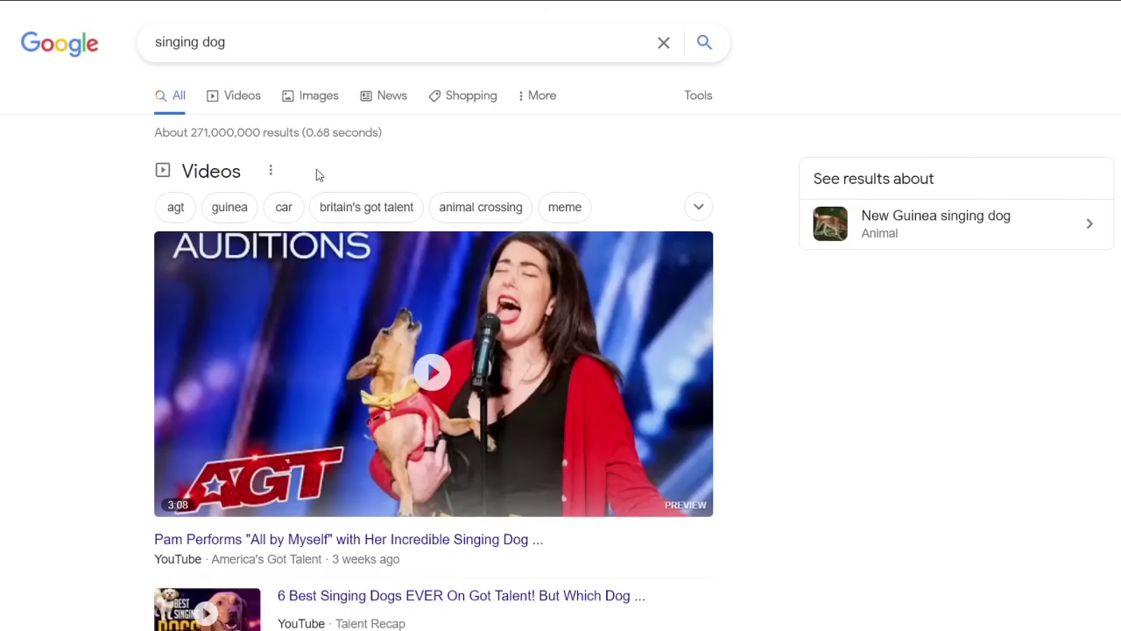
left_click(272, 95)
left_click(155, 39)
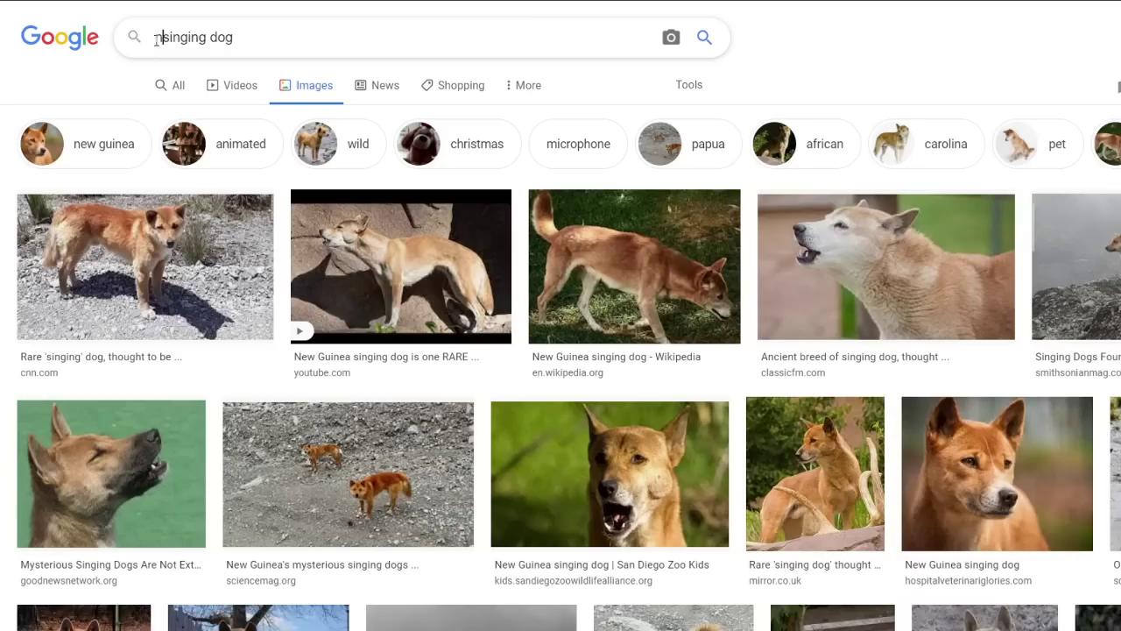
type("new guinnea")
key("Return")
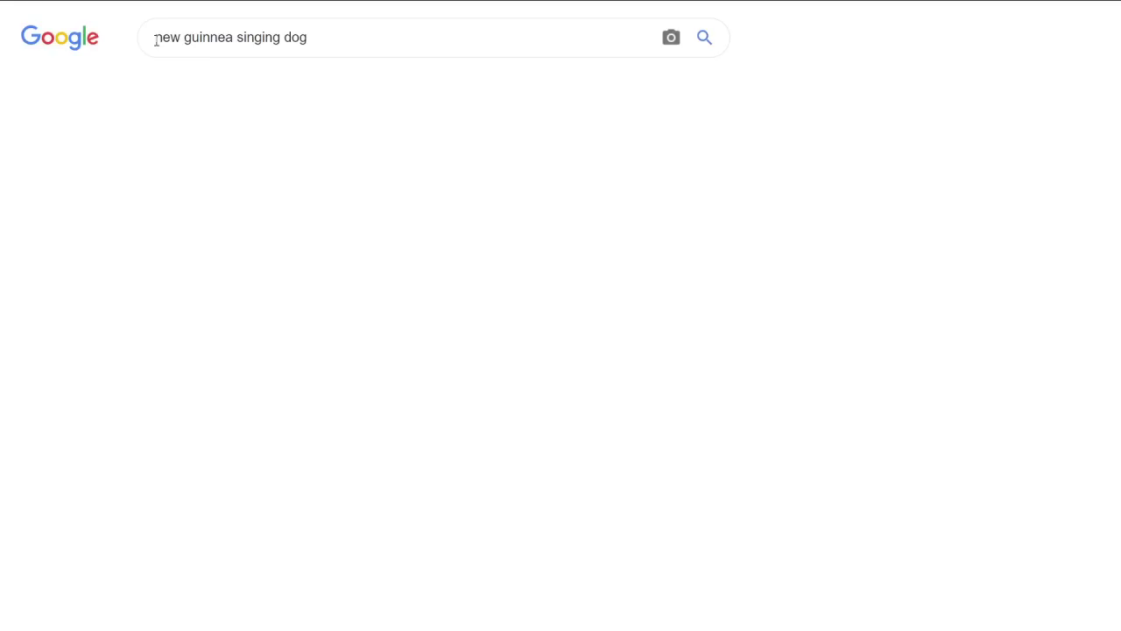
Examine the New Guinea singing dog image results, previewing the CNN and Smithsonian Magazine pictures
left_click(296, 351)
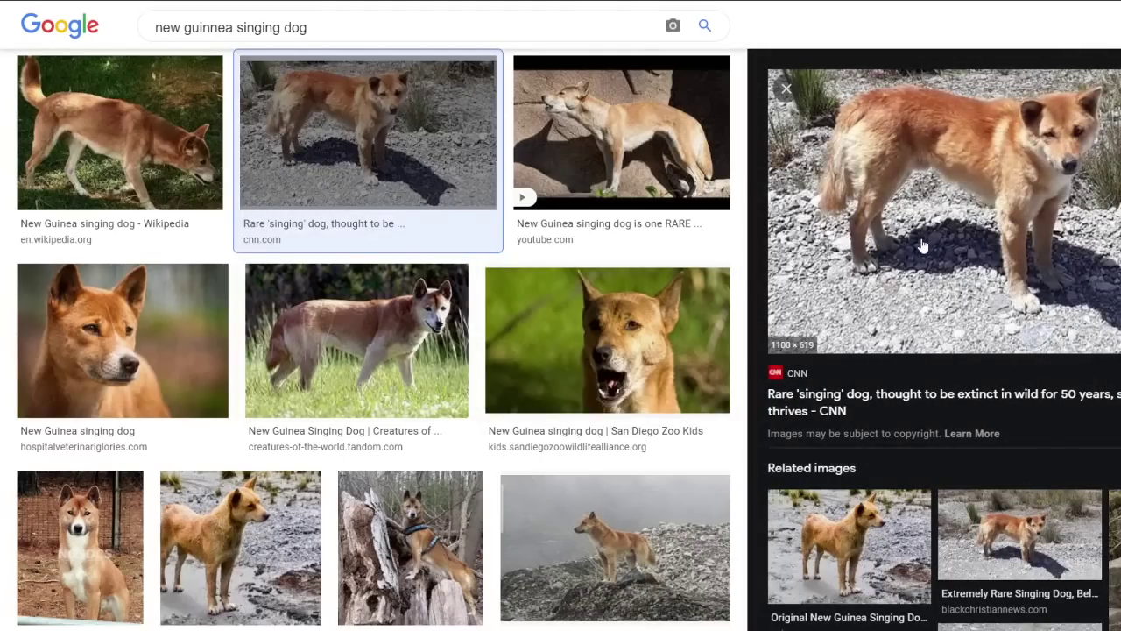
left_click(670, 539)
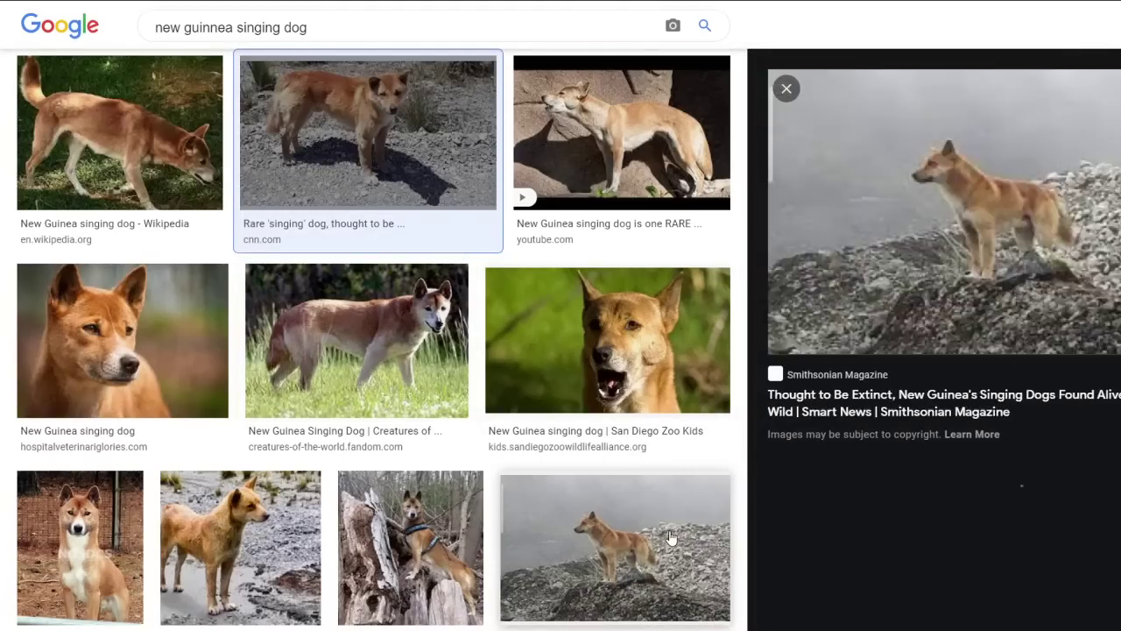
scroll(687, 398, "down", 1)
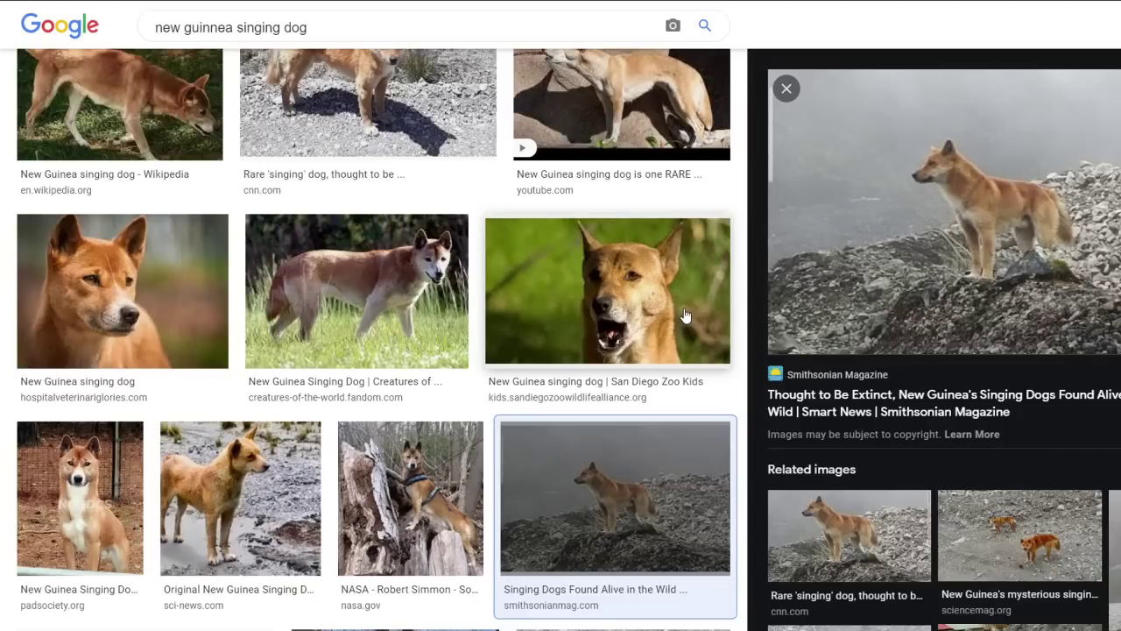
scroll(686, 315, "up", 1)
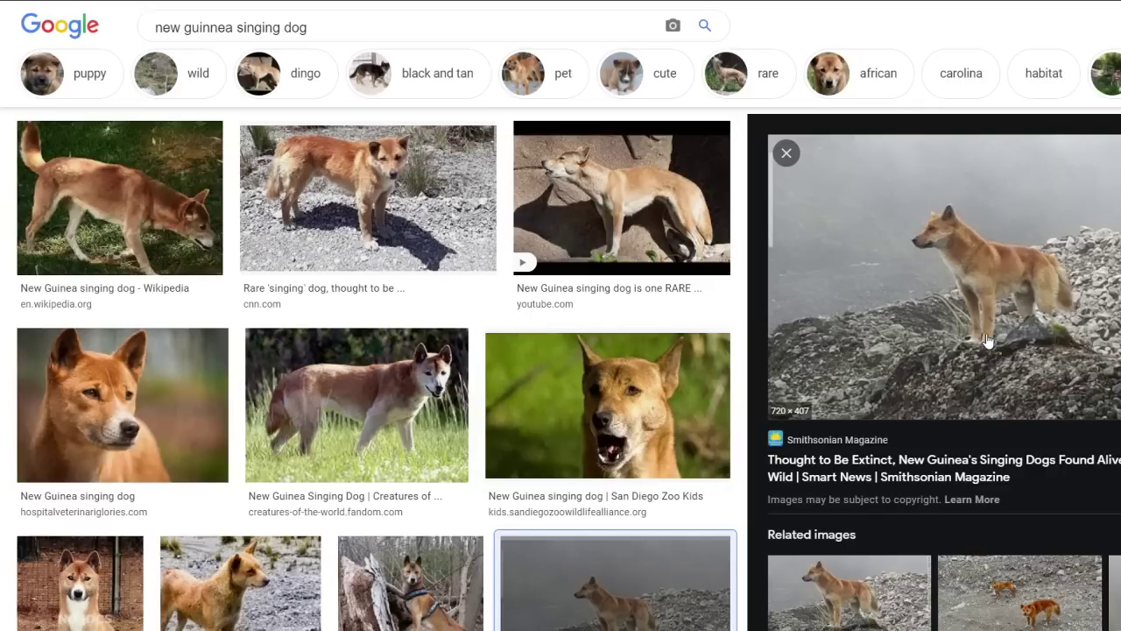
scroll(420, 290, "down", 8)
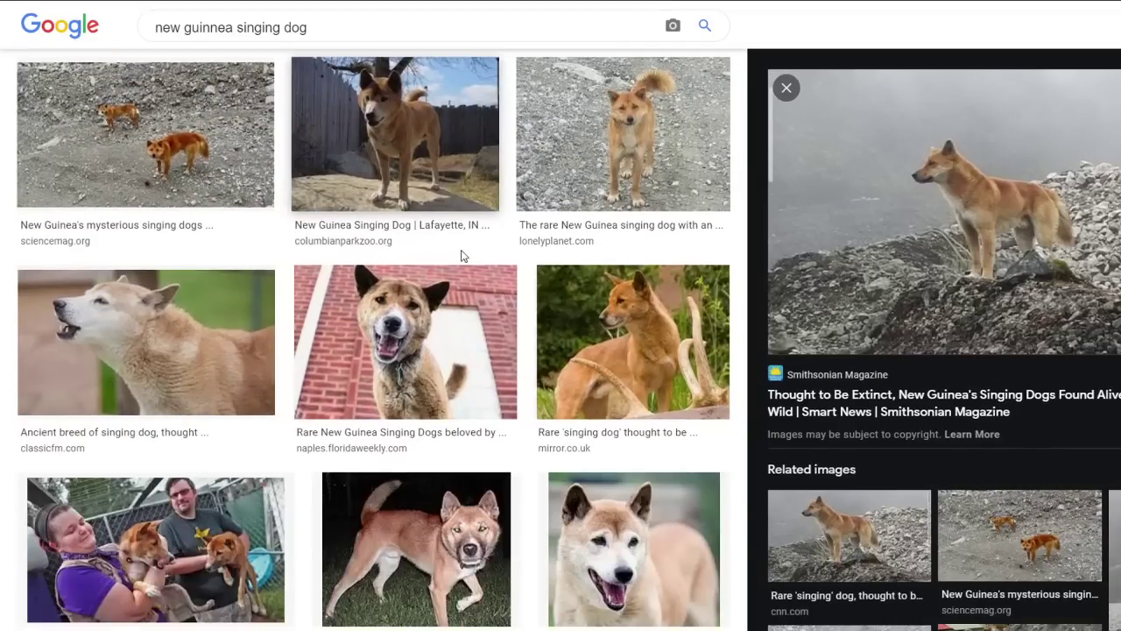
scroll(463, 256, "up", 8)
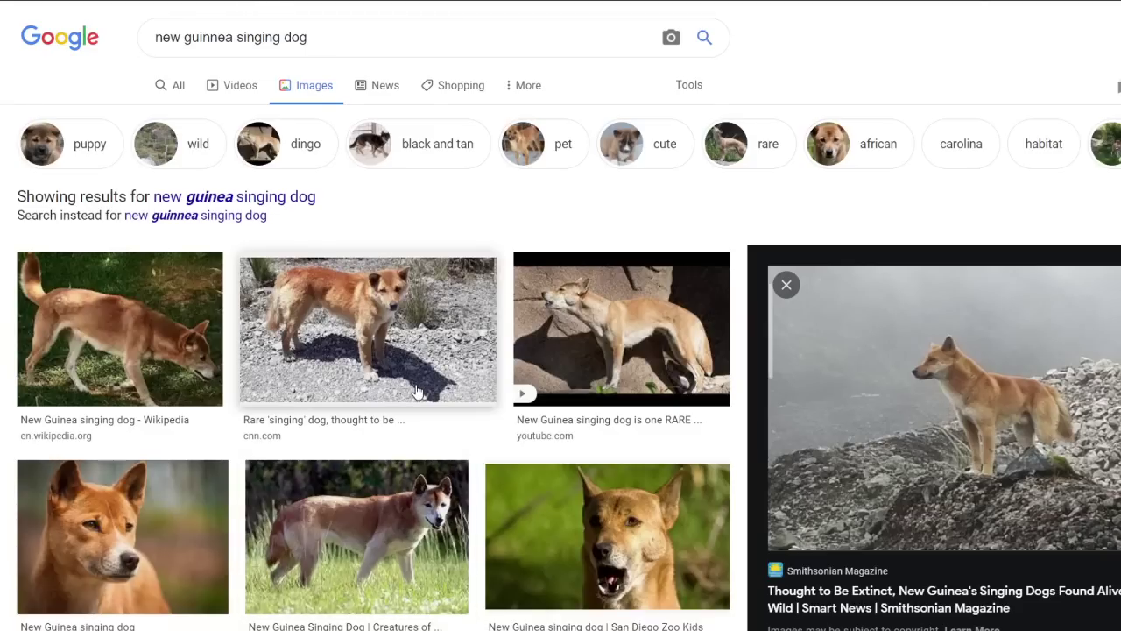
Open the YouTube video "New Guinea singing dog is one RARE breed", unmute it and adjust its playback volume
left_click(593, 414)
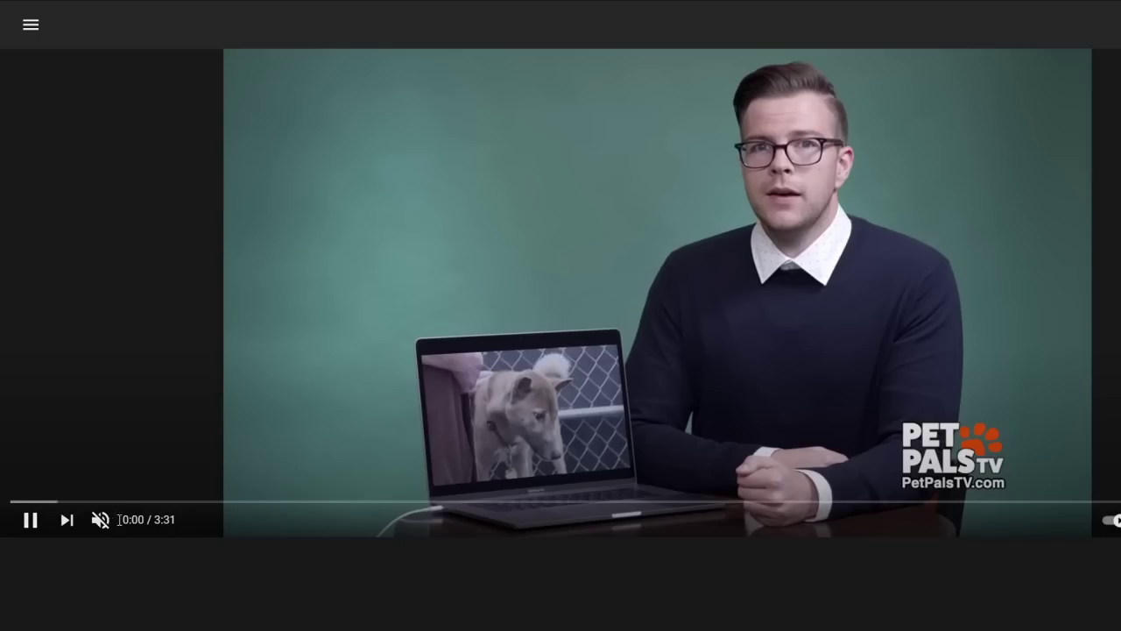
left_click(124, 530)
left_click_drag(124, 531, 156, 532)
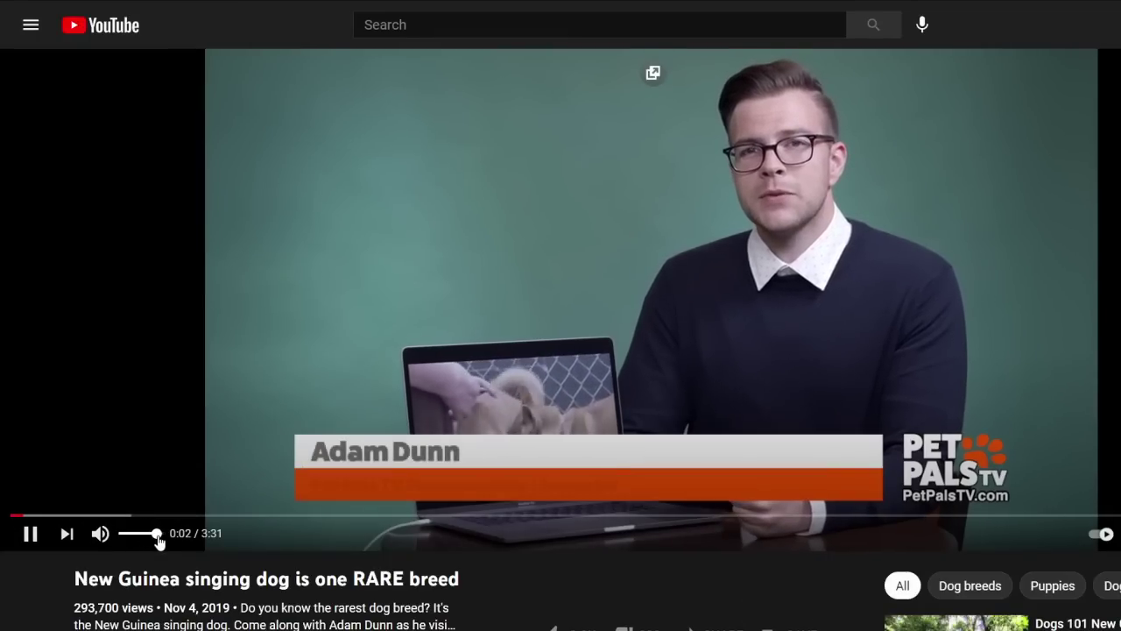
left_click(130, 517)
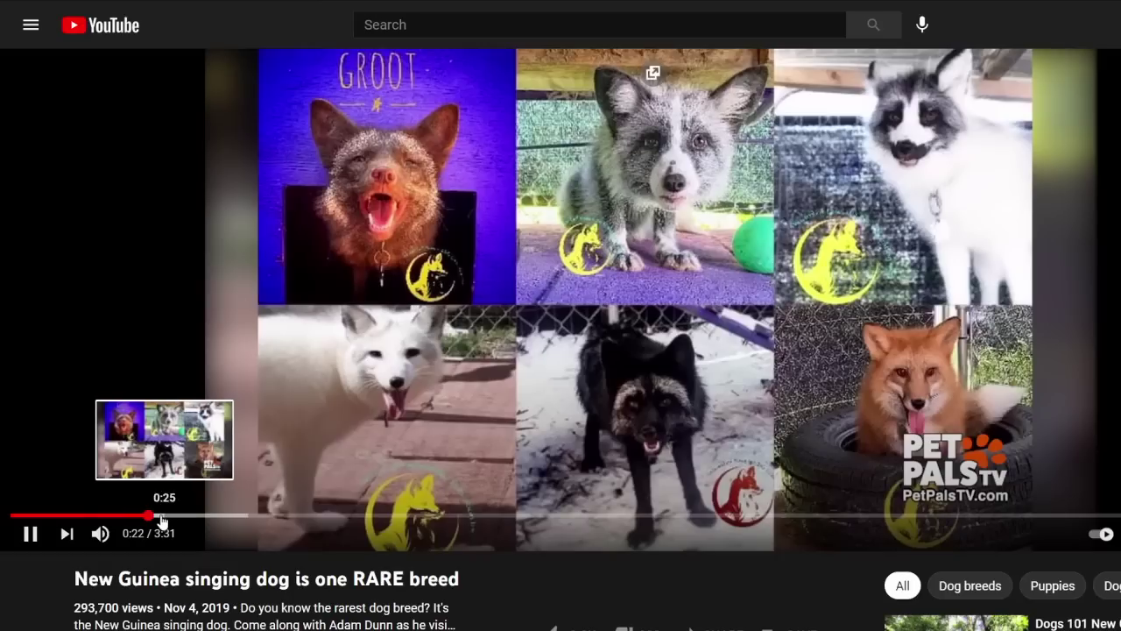
left_click(30, 532)
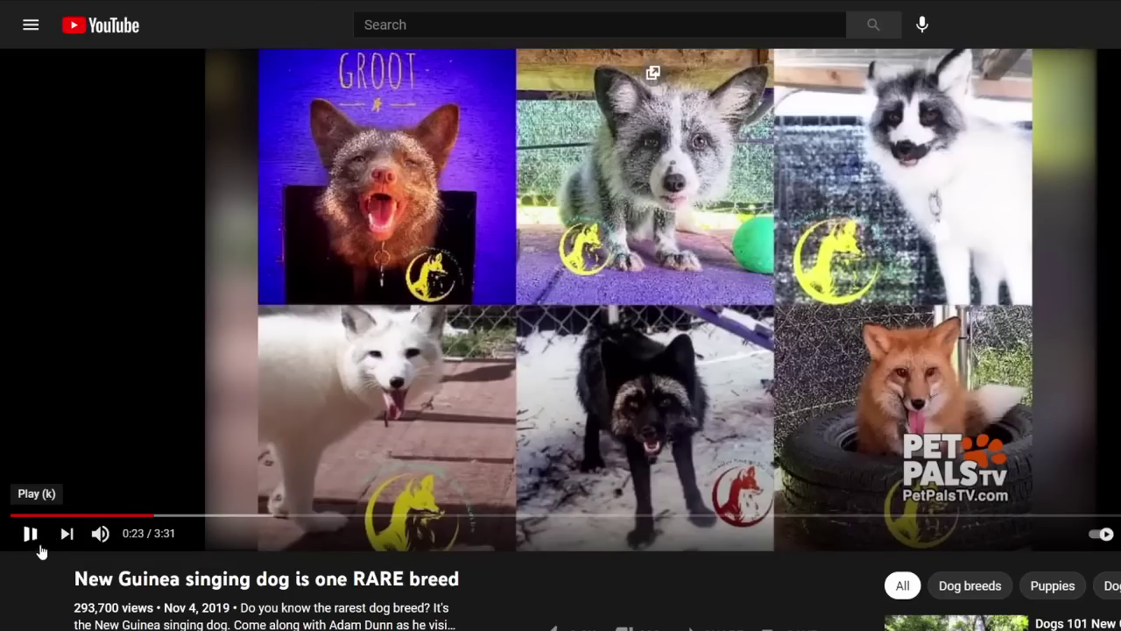
left_click_drag(157, 533, 130, 533)
Skim through the New Guinea singing dog video in short jumps, looking for footage of the dog singing
left_click(241, 517)
key("k")
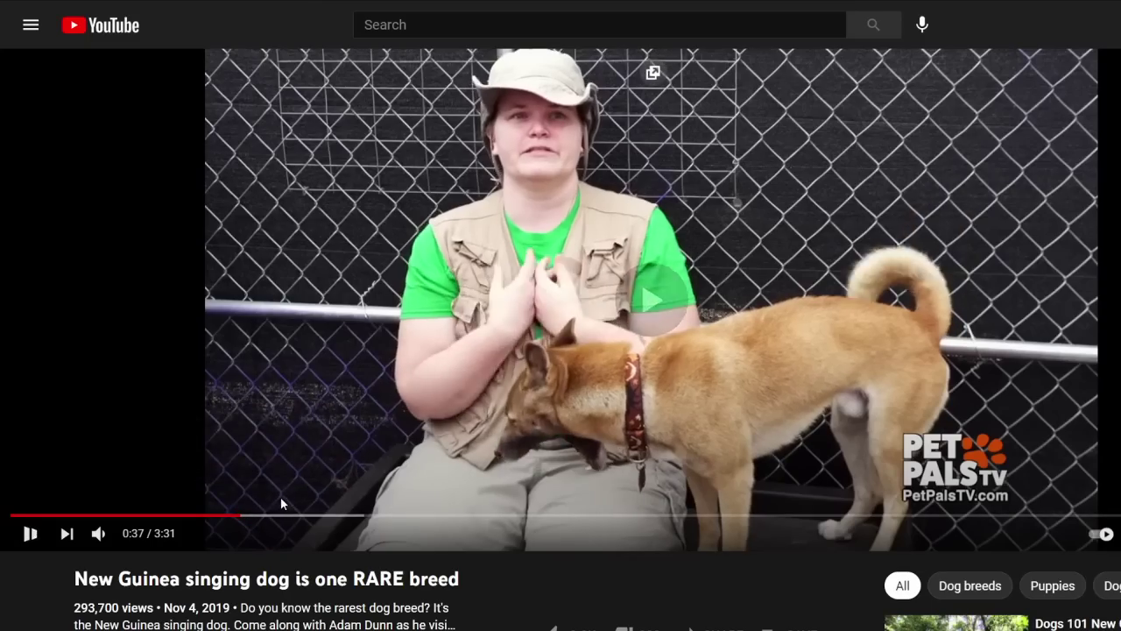
left_click(278, 516)
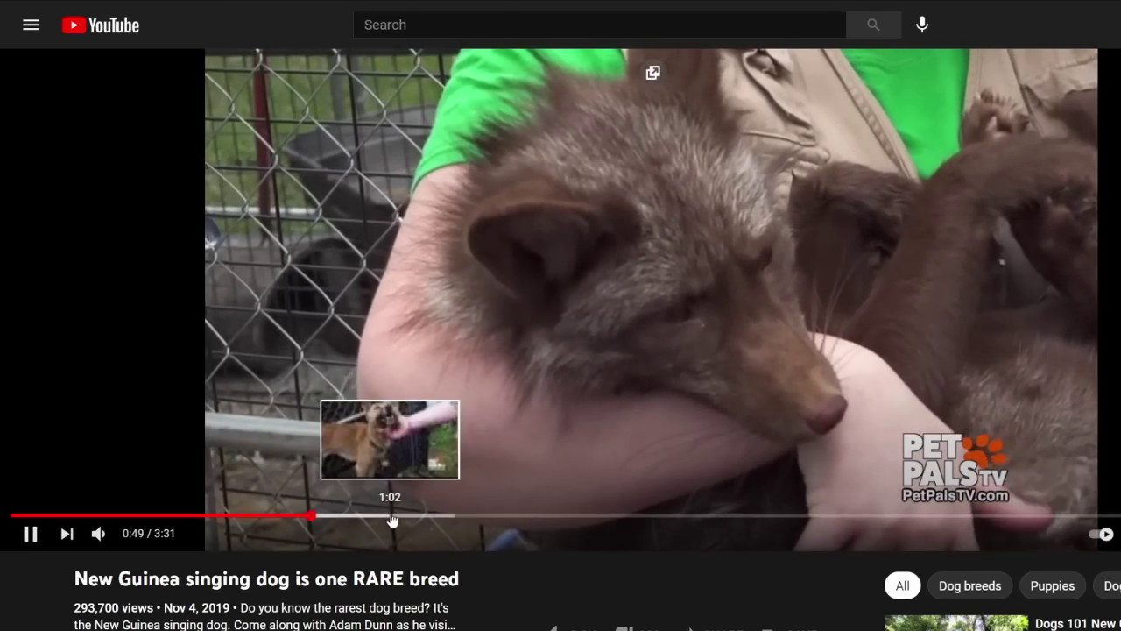
left_click(393, 517)
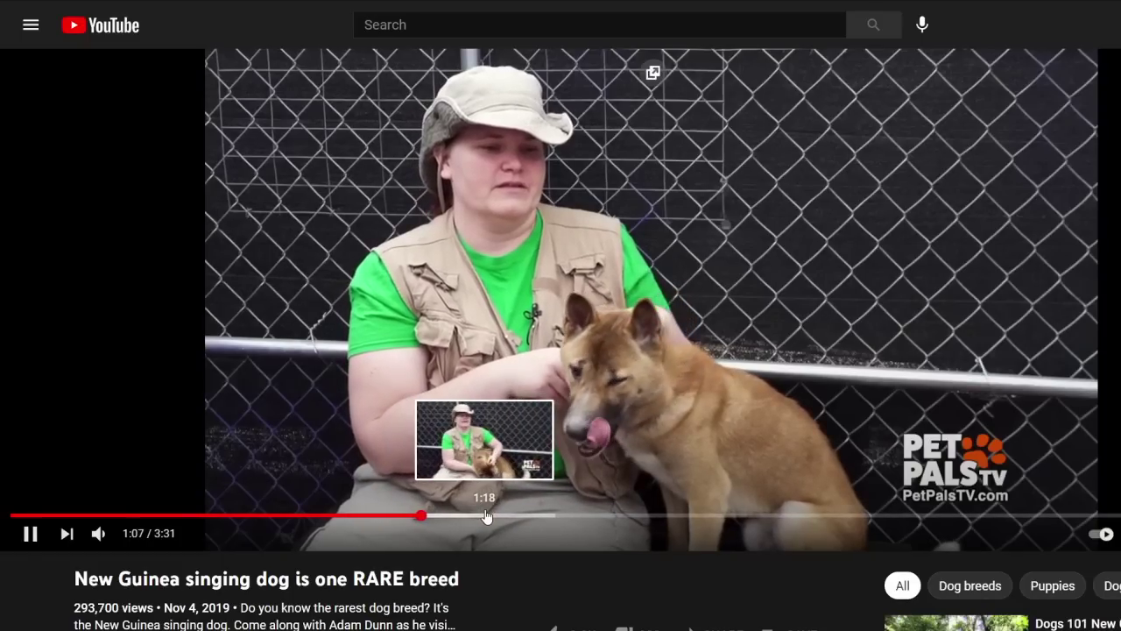
left_click(487, 517)
left_click(554, 517)
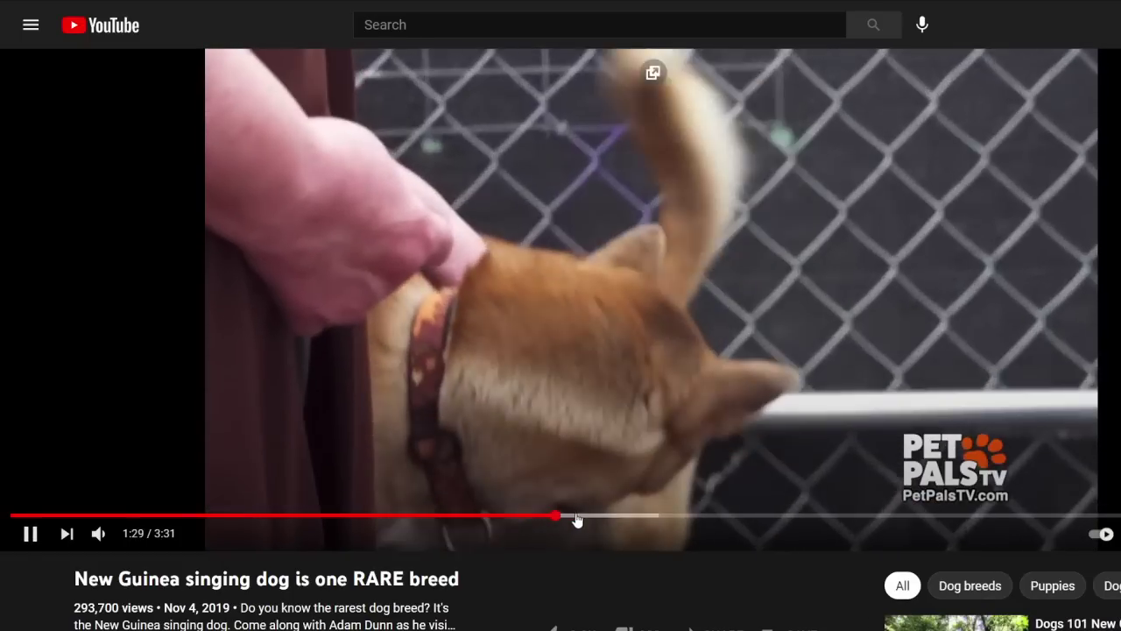
left_click(597, 516)
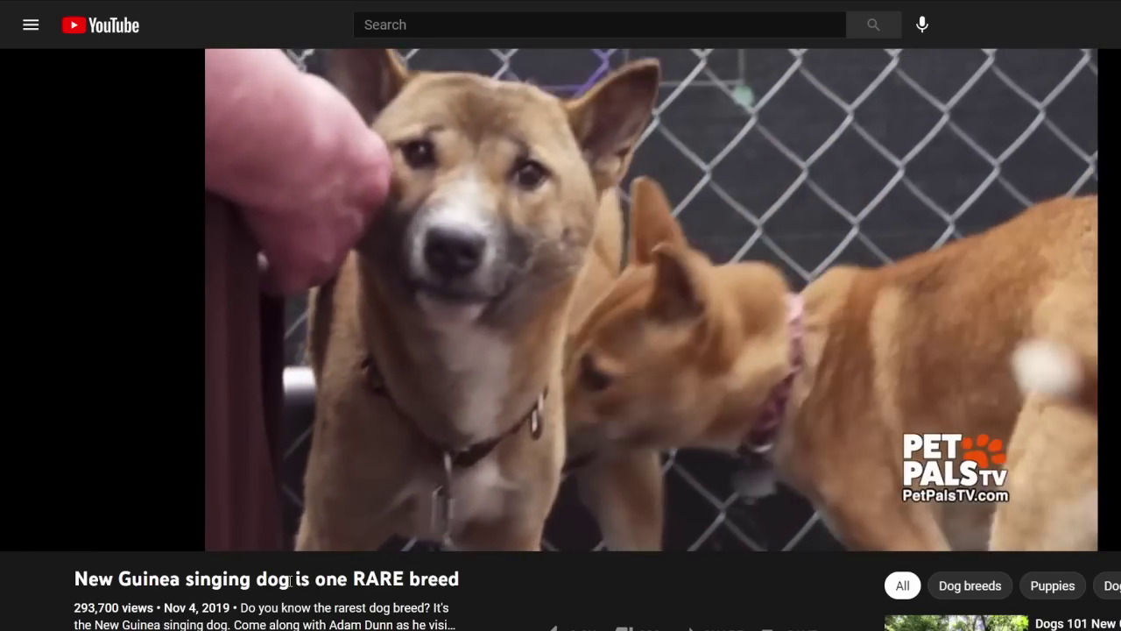
Search YouTube for "new guinea singing dogs howling", starting from the dog's name copied from the video title
left_click_drag(289, 580, 75, 580)
key("ctrl+c")
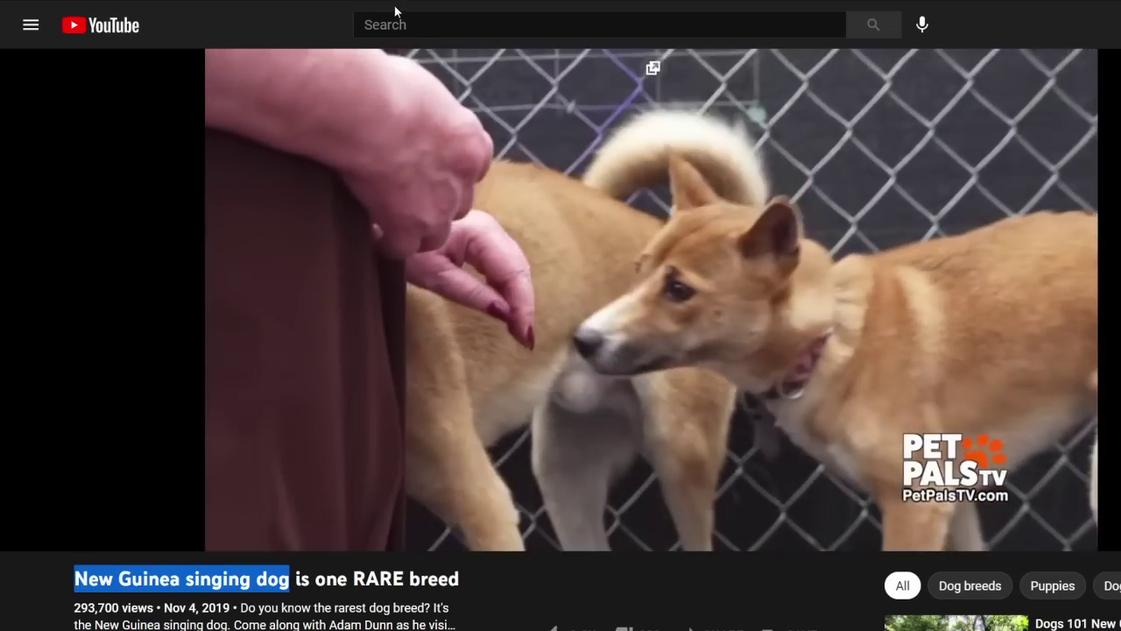
left_click(428, 22)
key("ctrl+v")
type("singing")
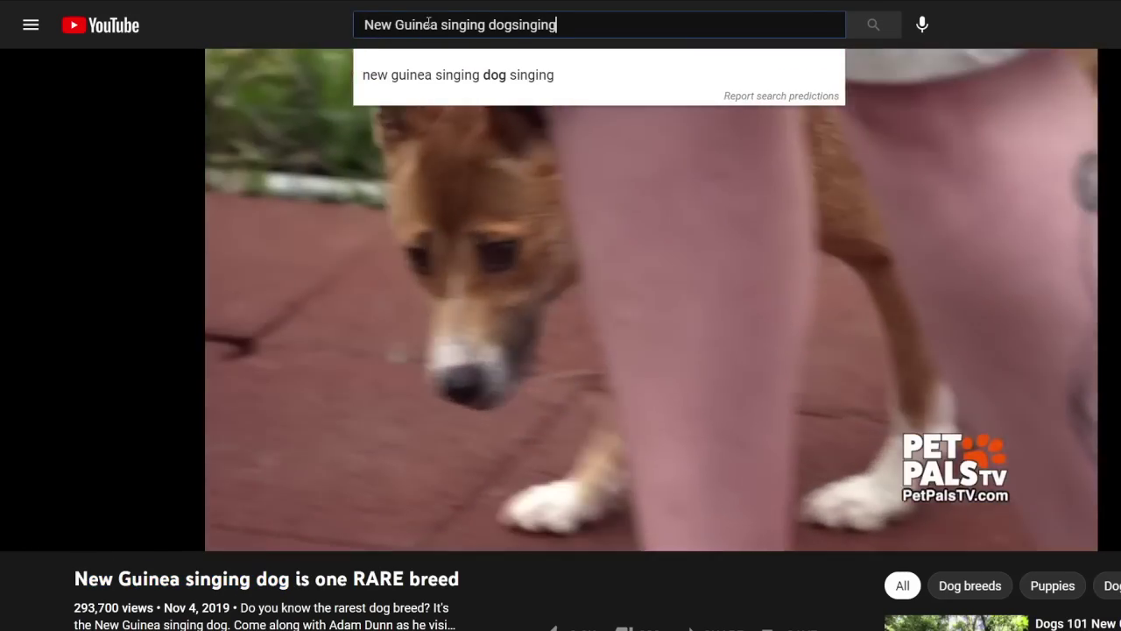
key("BackSpace")
key("BackSpace")
key("BackSpace")
key("BackSpace")
key("BackSpace")
key("BackSpace")
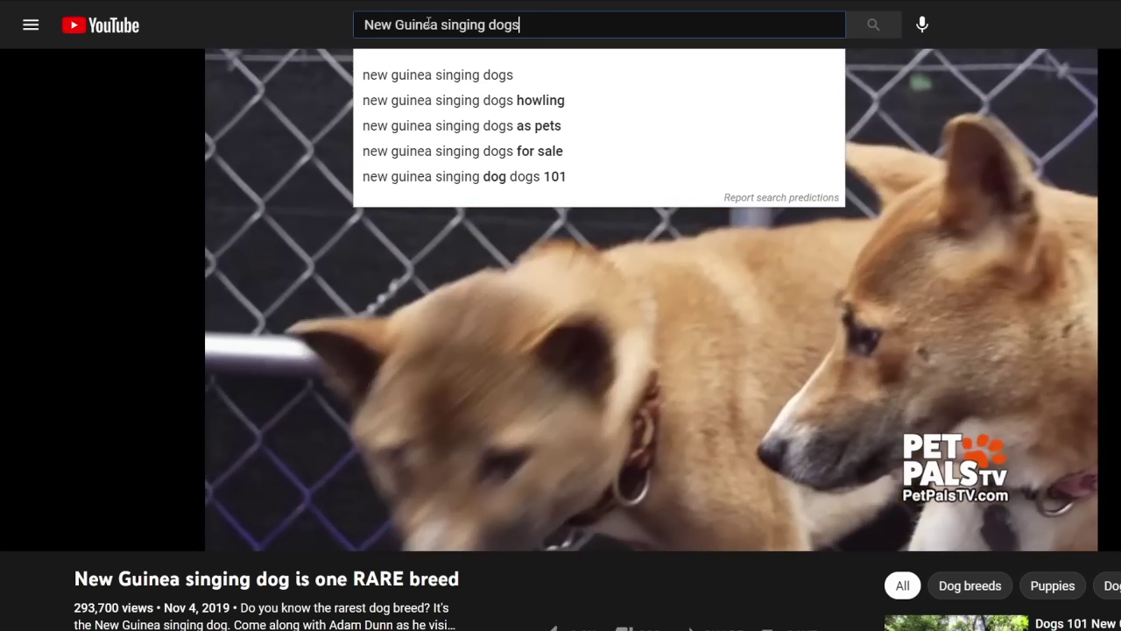
key("Down")
key("Down")
key("Return")
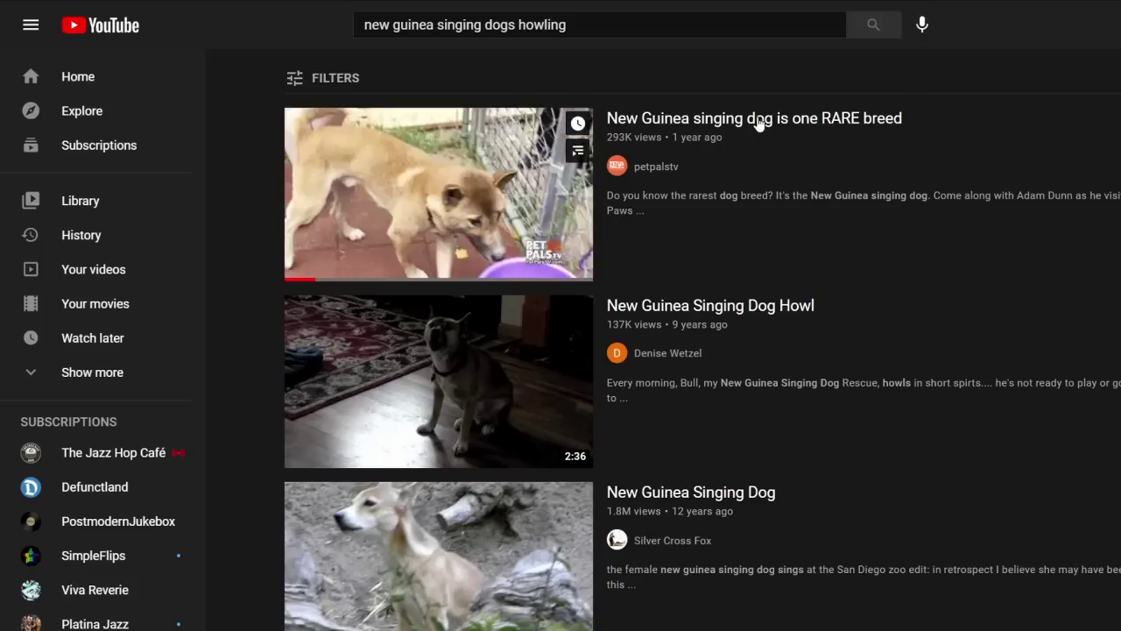
Watch the video "New Guinea Singing Dog Howl", skipping ahead through it, and return to the search results
left_click(745, 306)
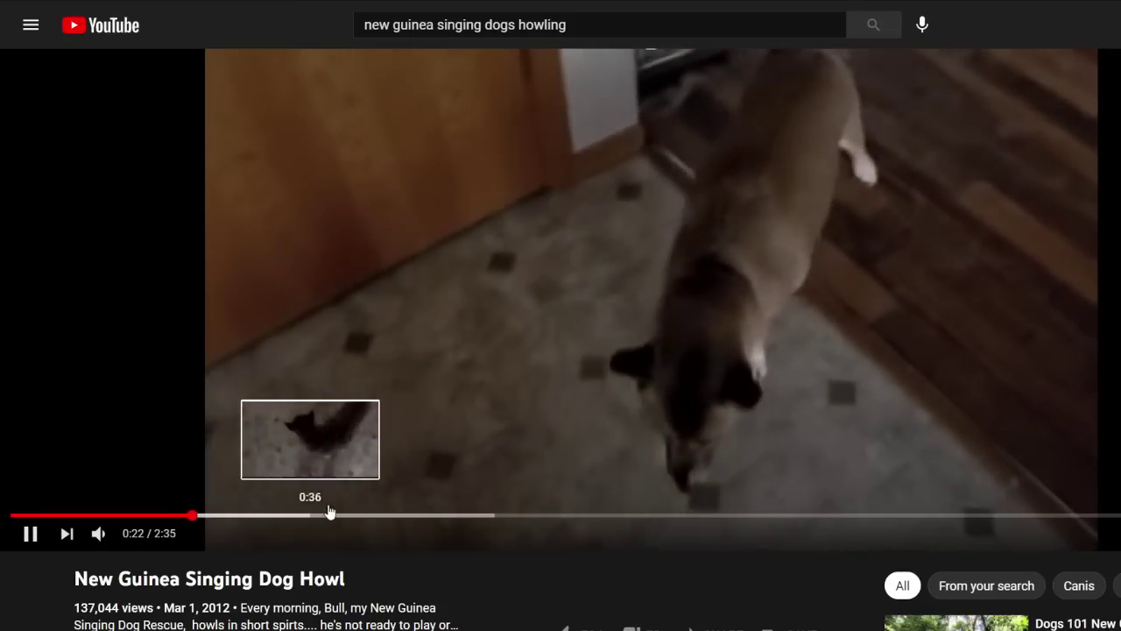
left_click(359, 515)
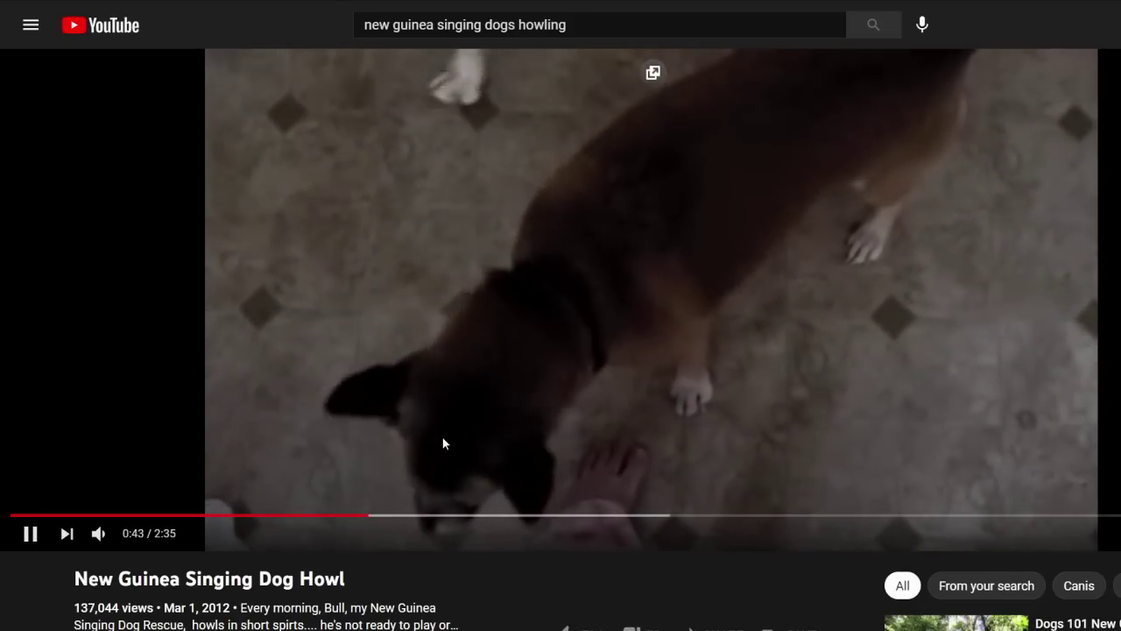
left_click(431, 452)
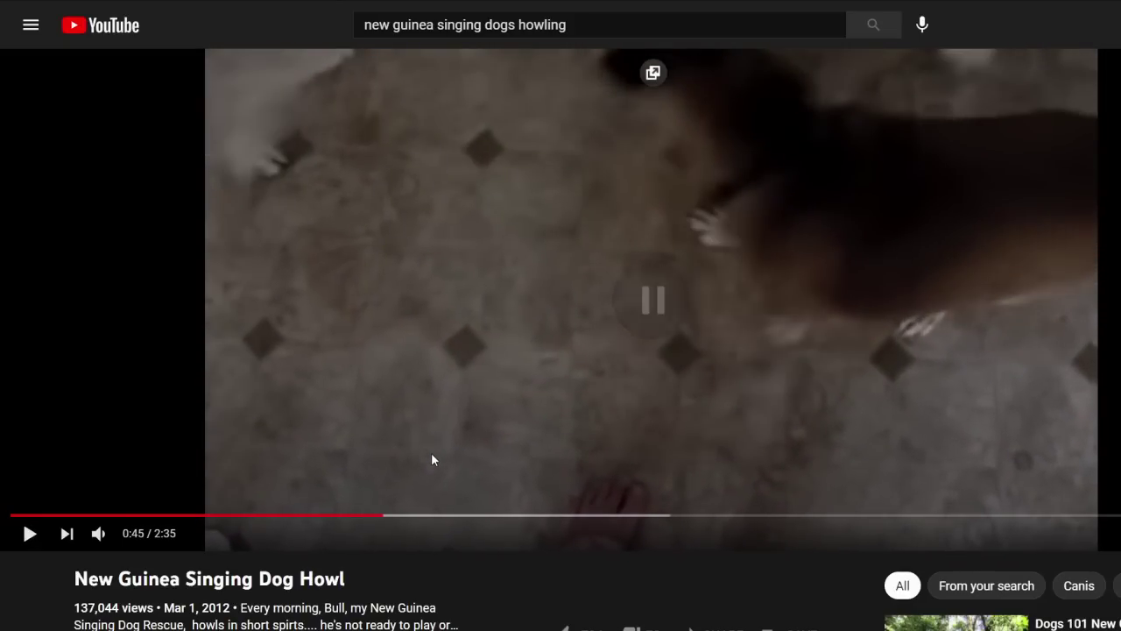
left_click(458, 481)
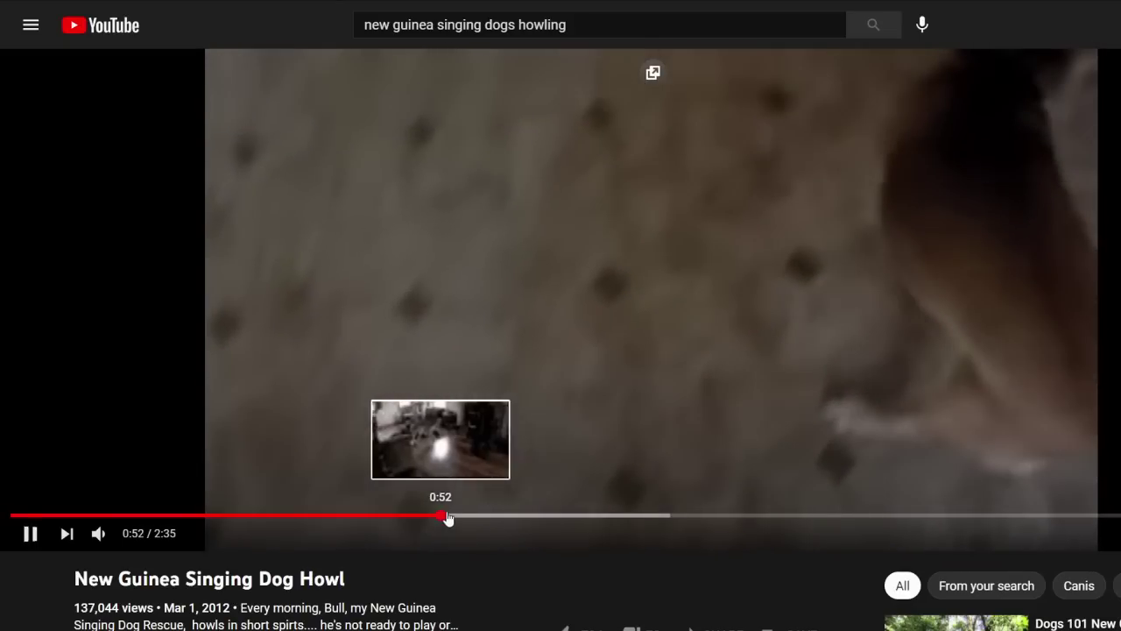
left_click(528, 515)
left_click(552, 514)
left_click(626, 515)
left_click(675, 515)
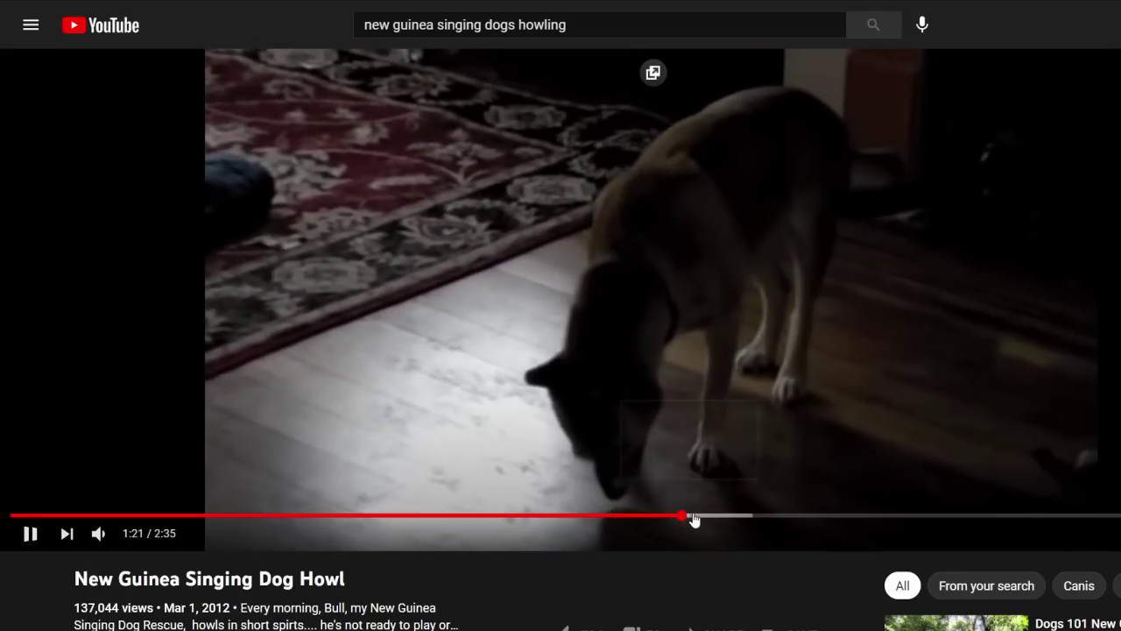
left_click(768, 515)
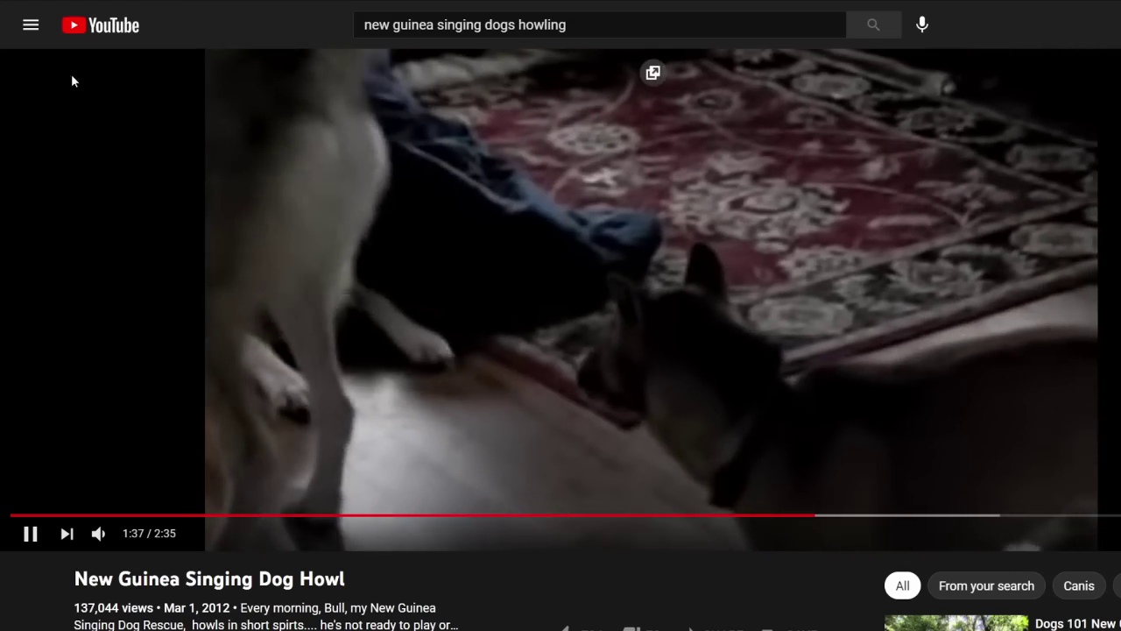
key("alt+Left")
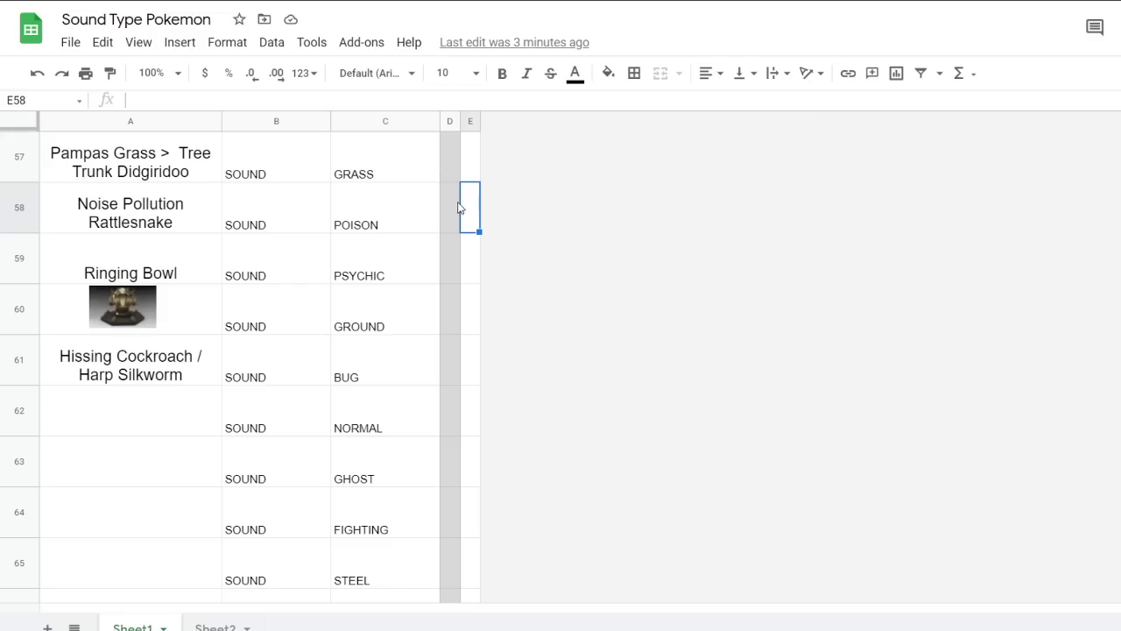
left_click(168, 428)
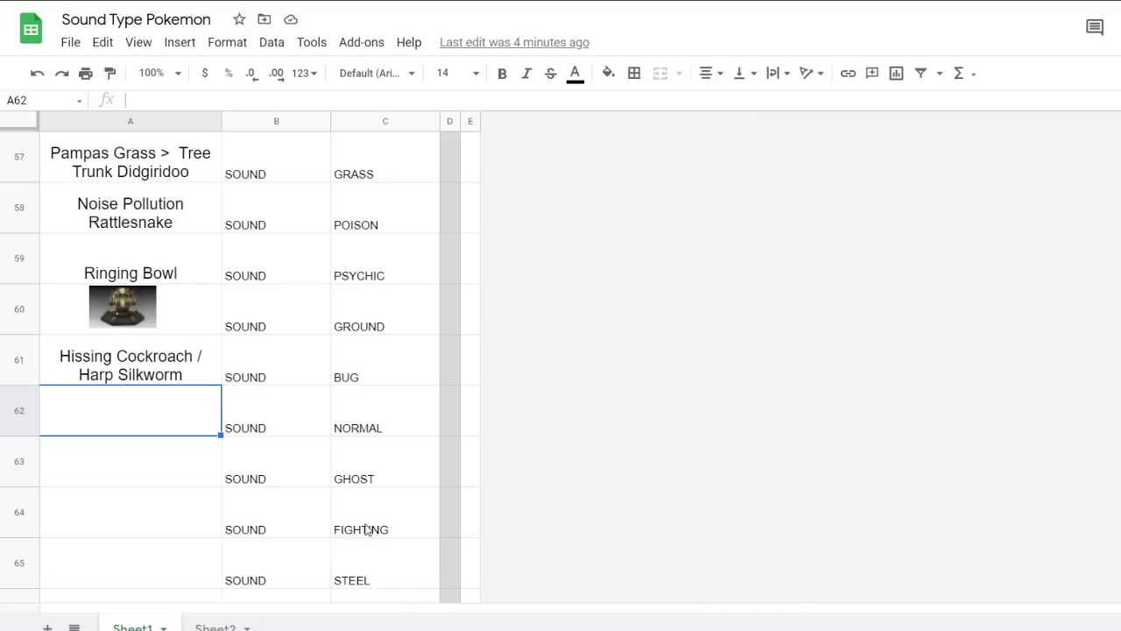
left_click(263, 478)
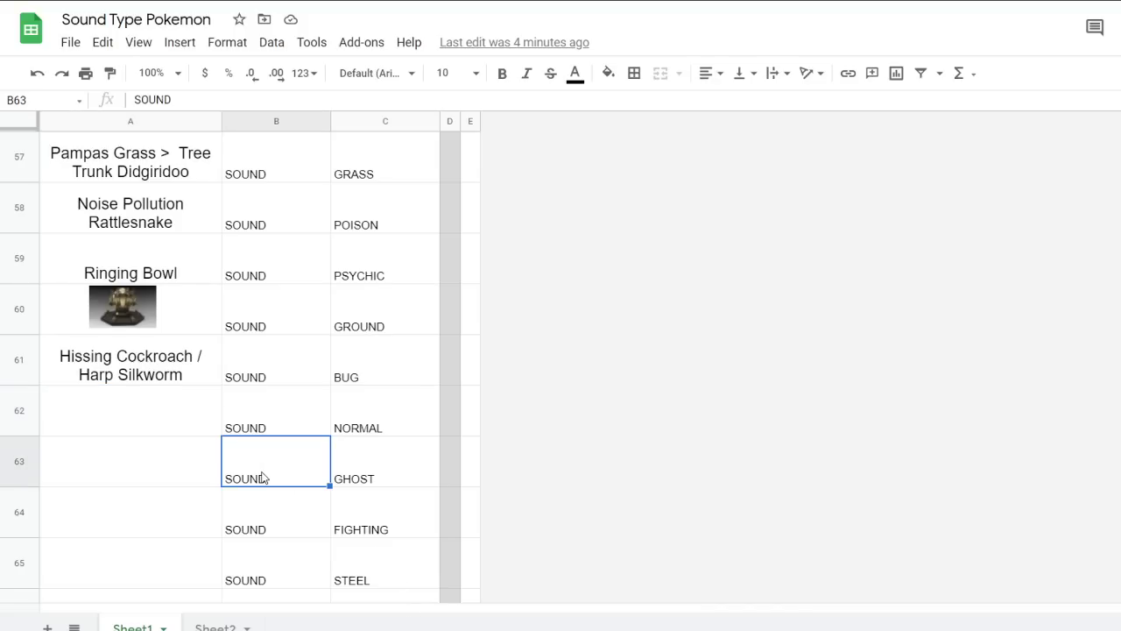
left_click(250, 395)
left_click(355, 407)
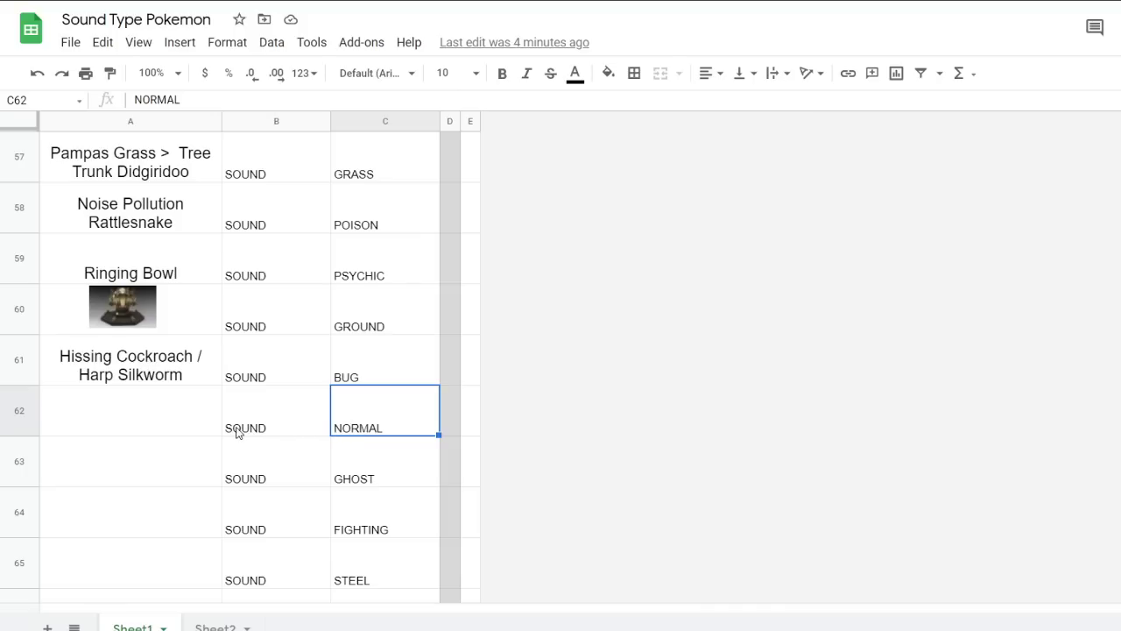
left_click(262, 420)
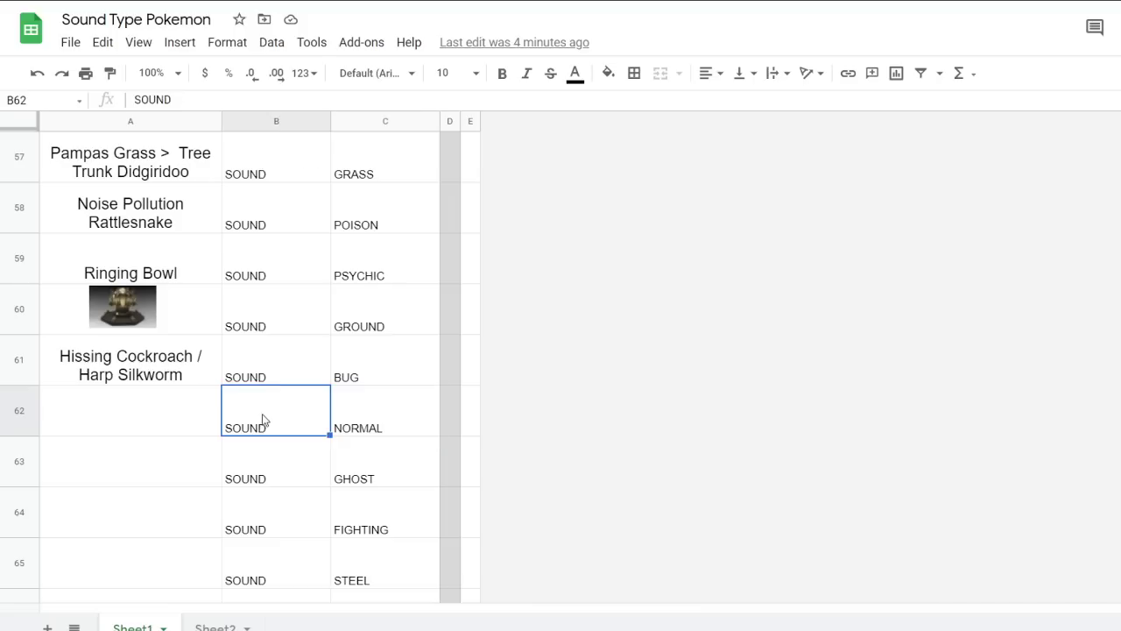
left_click(352, 413)
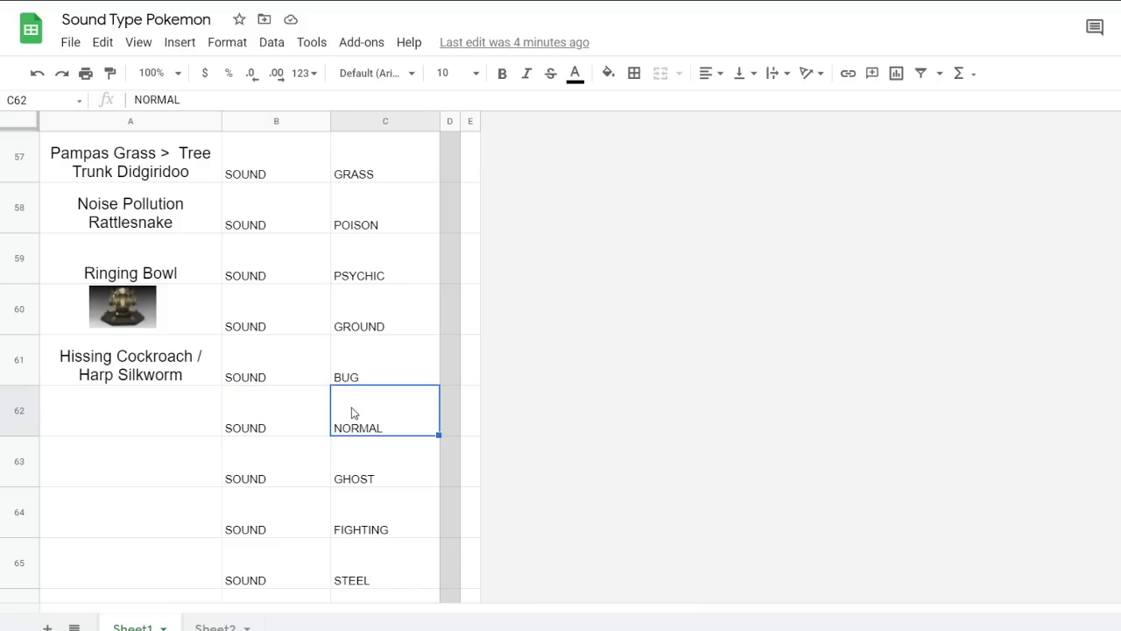
left_click(315, 413)
left_click(339, 414)
left_click(321, 414)
left_click(352, 408)
left_click(210, 469)
left_click(206, 422)
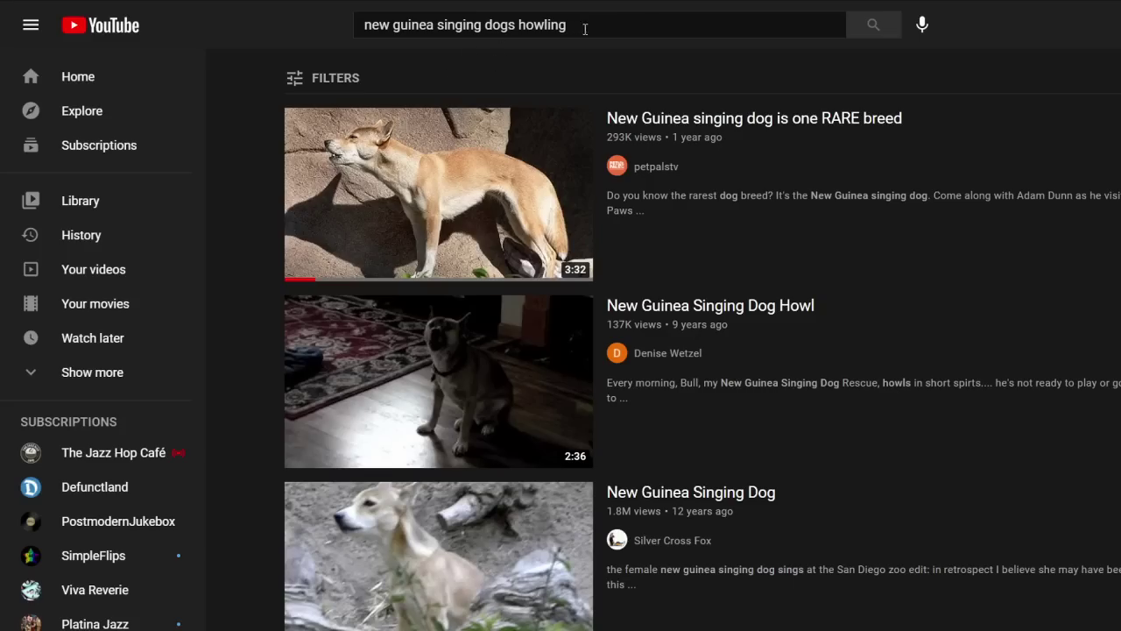
Switch to YouTube, search for "elephant shrew" and skim the Houston Zoo video "Giant Elephant Shrews!"
left_click(630, 27)
key("ctrl+a")
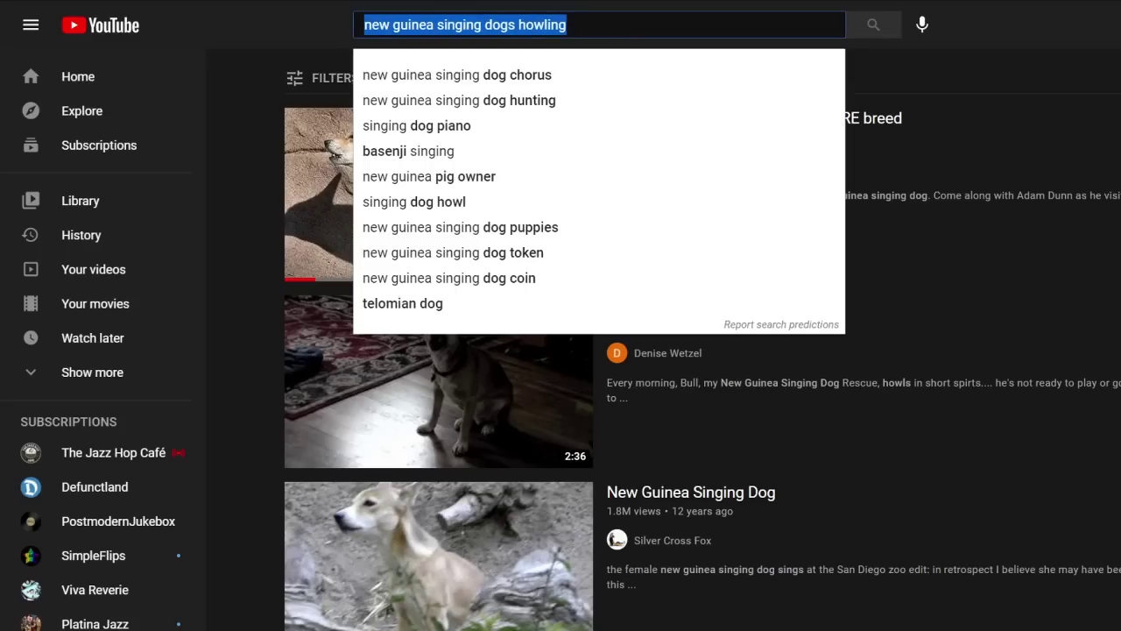
type("elephant shrew")
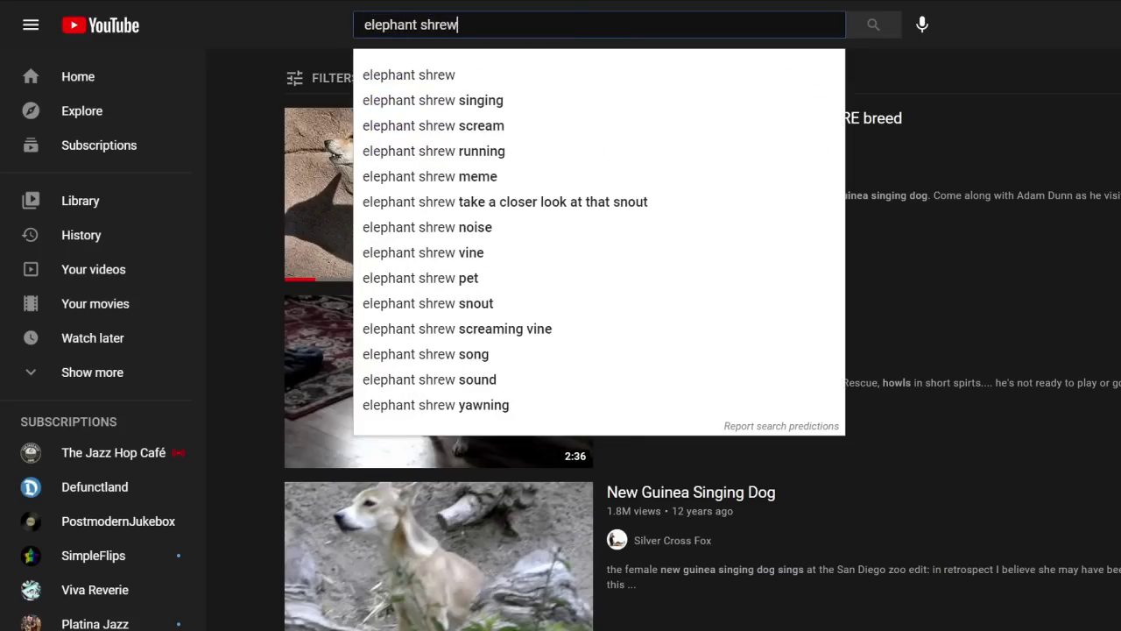
key("Return")
mouse_move(812, 181)
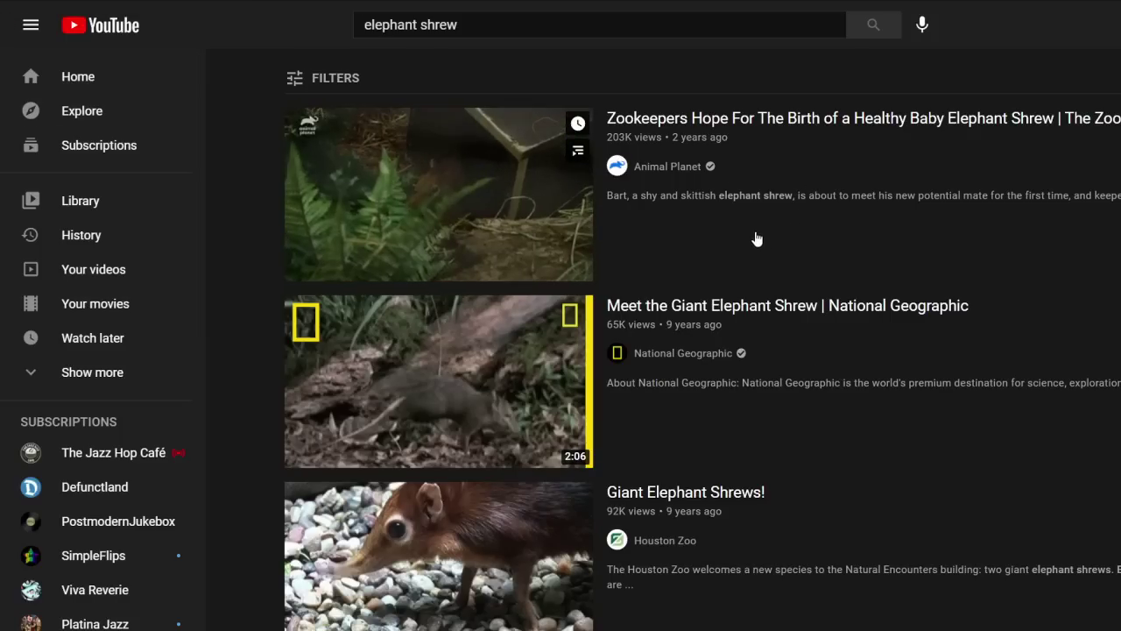
mouse_move(706, 316)
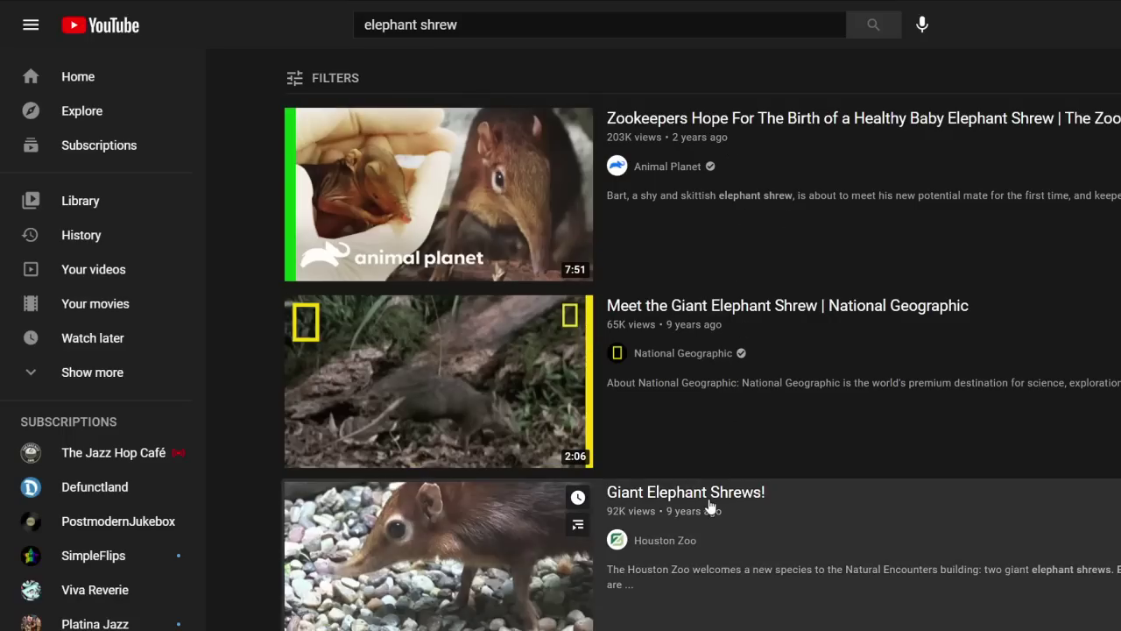
left_click(705, 497)
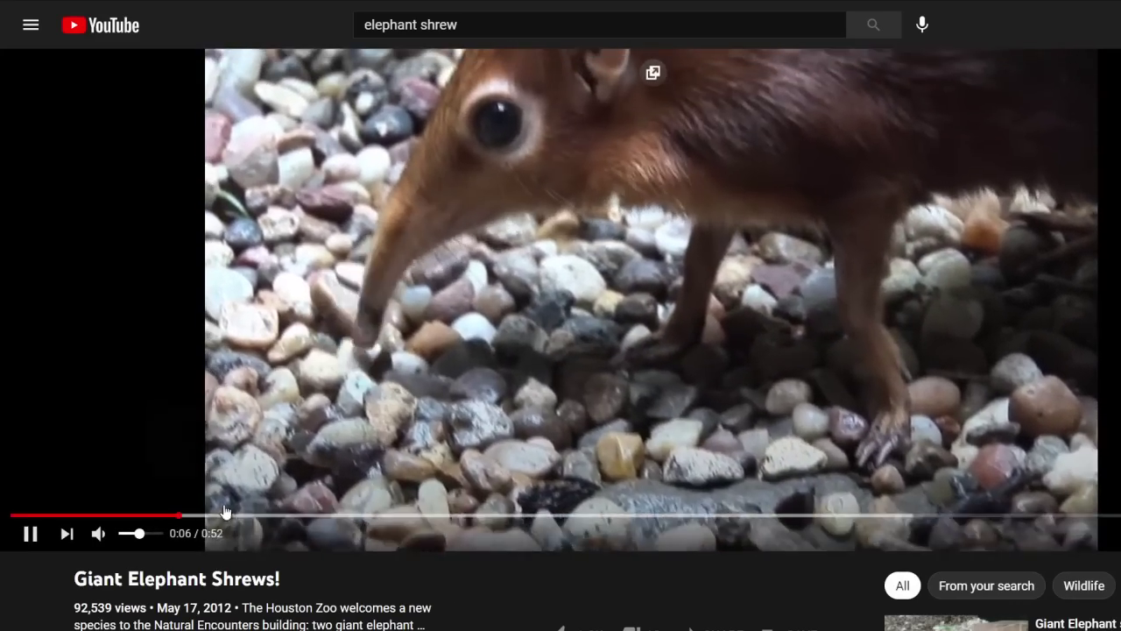
left_click(245, 515)
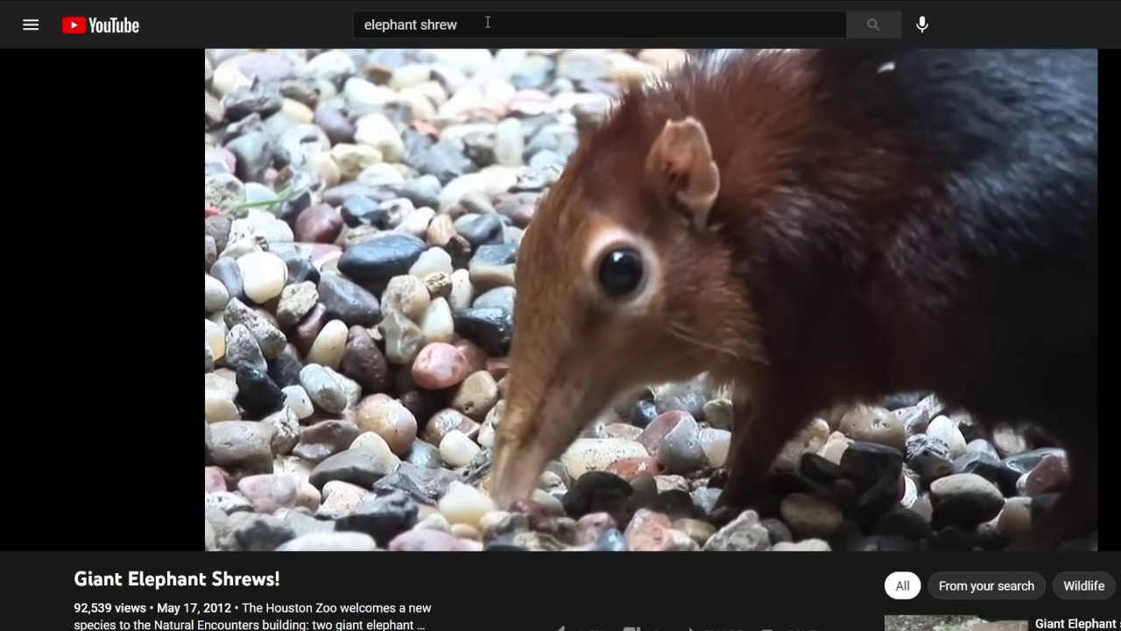
Search YouTube for "take a look at that snout" and watch the phantom of the opera version
triple_click(482, 25)
type("take a look at that snout")
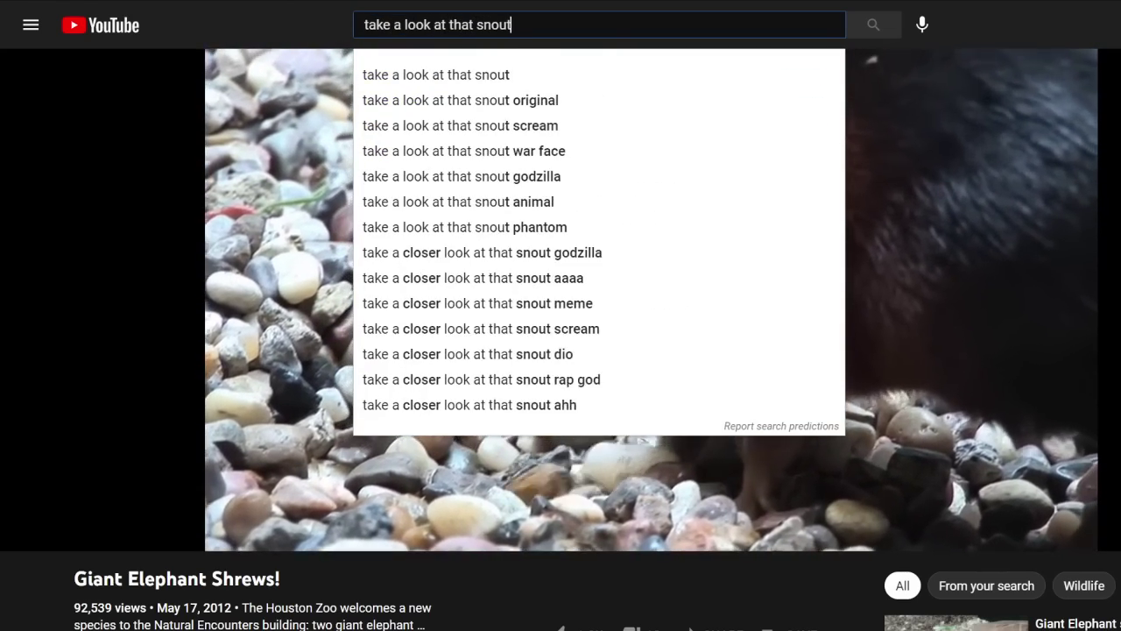
key("Return")
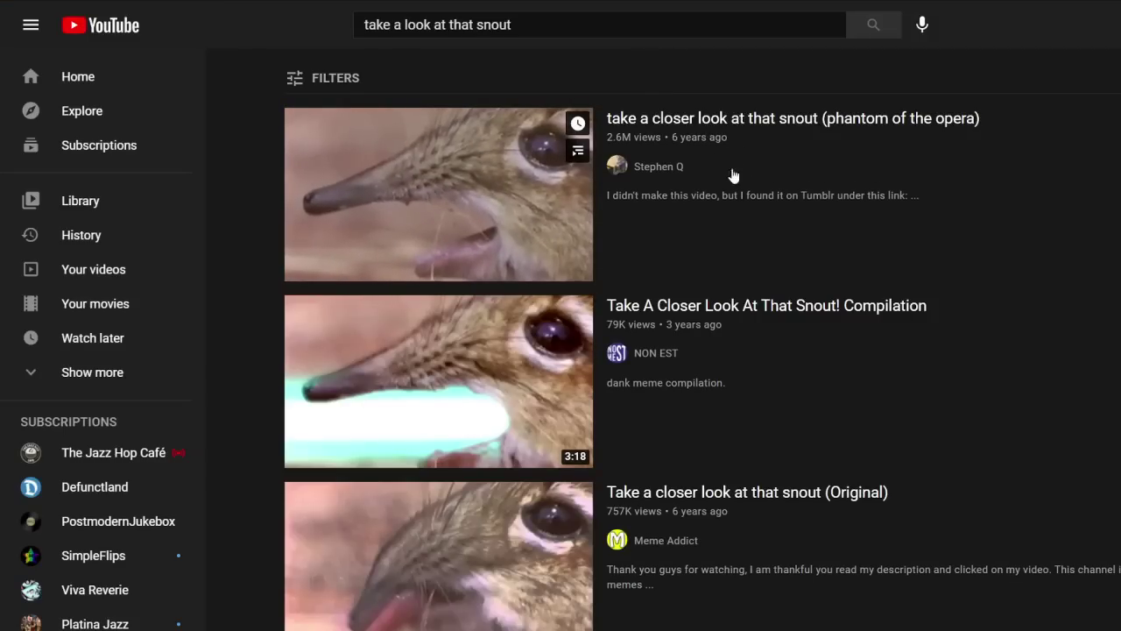
left_click(749, 120)
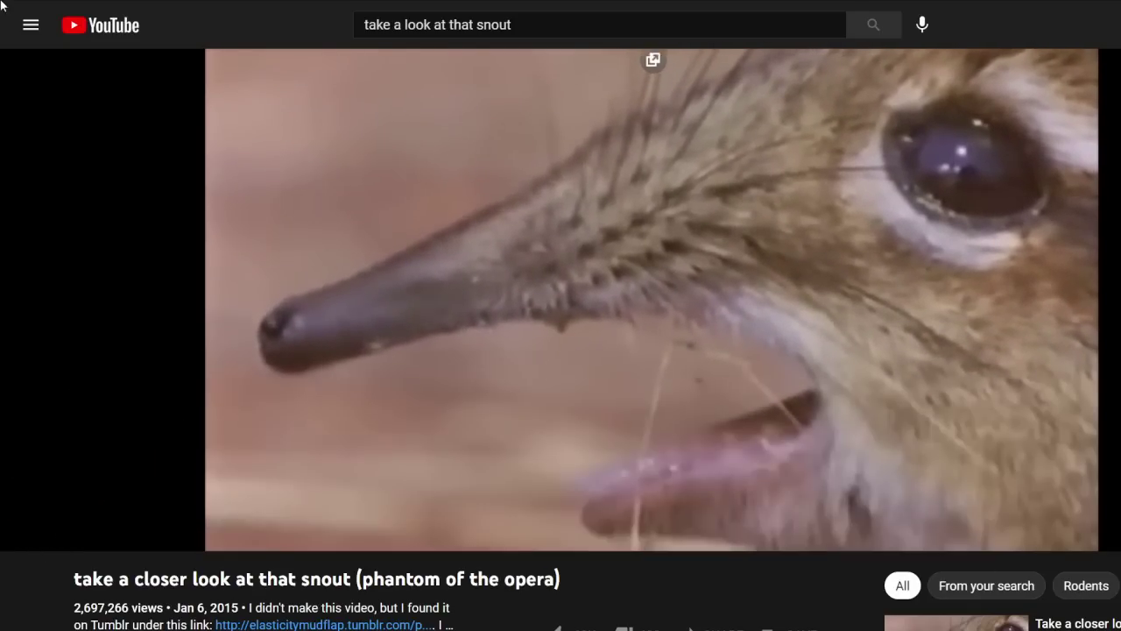
Return to the YouTube search results and open the video "Take a closer look at that snout (Original)"
key("alt+Left")
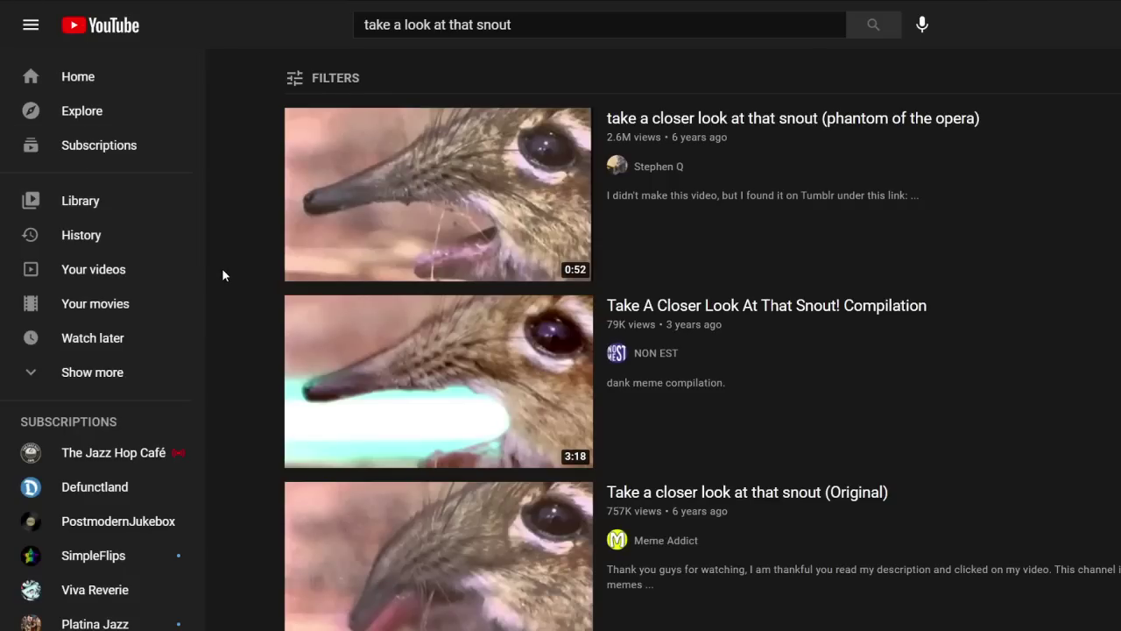
scroll(222, 275, "down", 2)
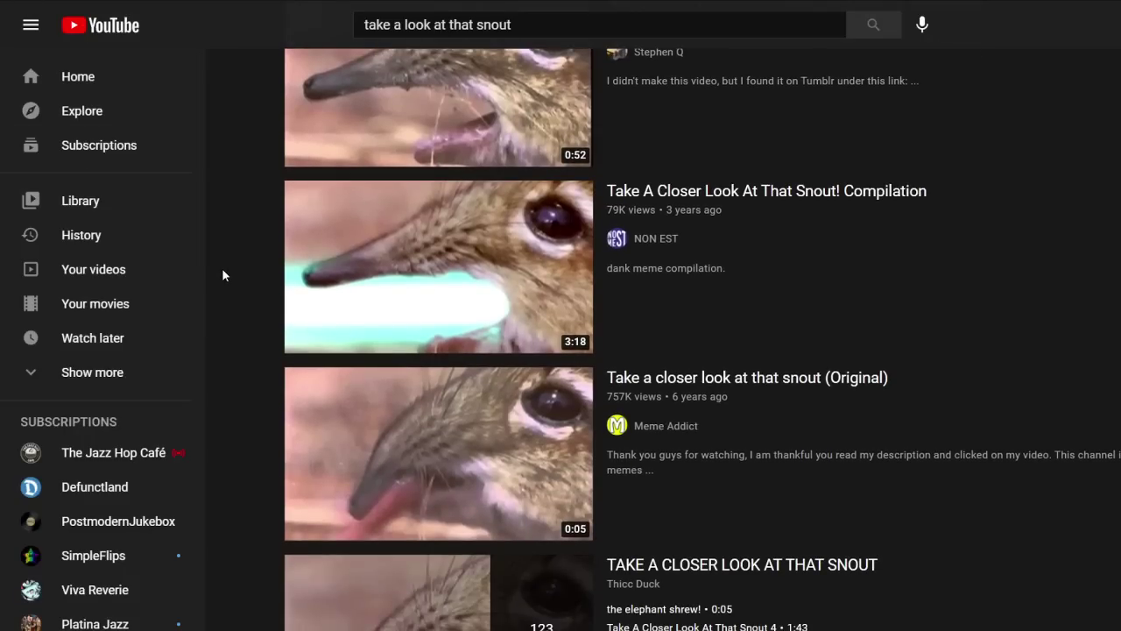
left_click(490, 515)
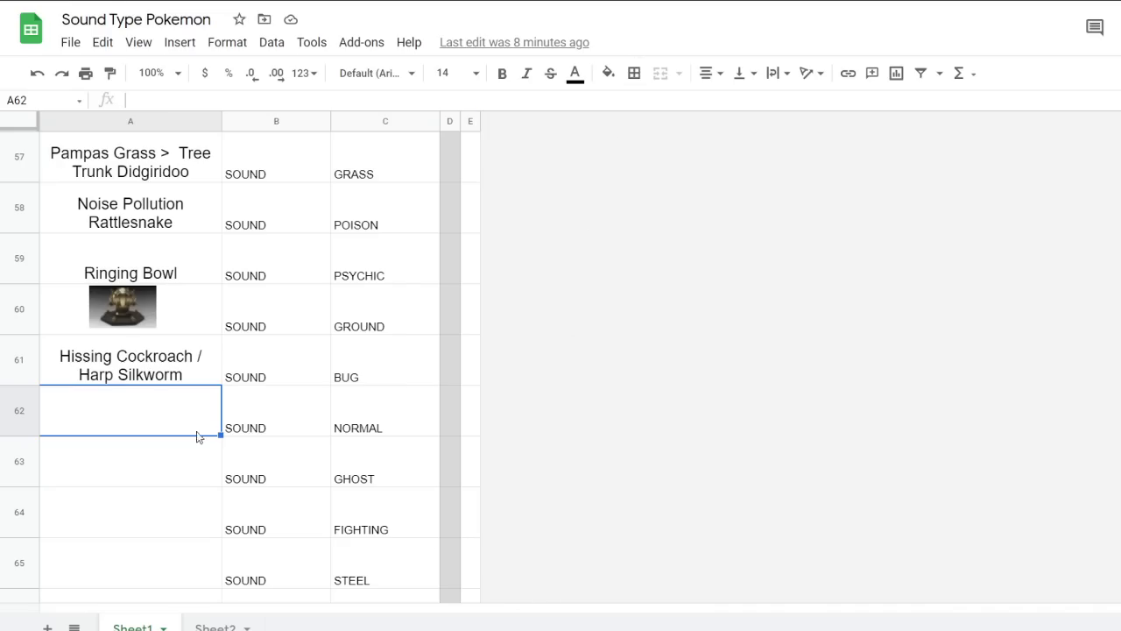
left_click(149, 498)
left_click(149, 429)
left_click(171, 483)
scroll(171, 483, "down", 3)
scroll(172, 484, "up", 2)
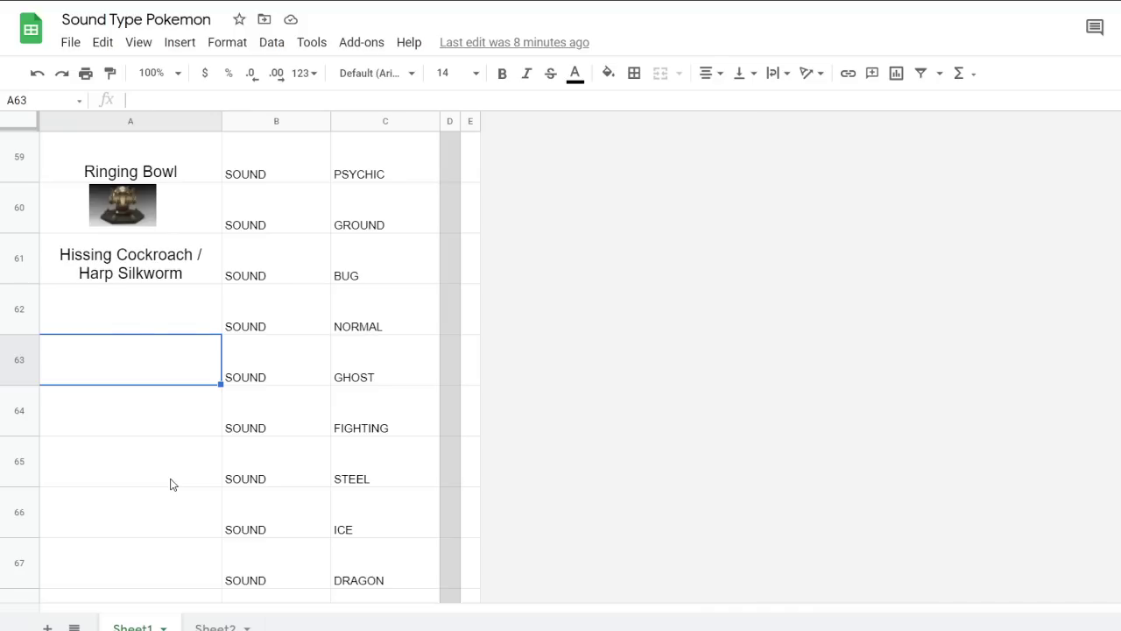
Enter "Theramin / Pipe Organ" as the ideas for the SOUND and GHOST pairing in cell A63
left_click(271, 377)
left_click(359, 379)
left_click(263, 378)
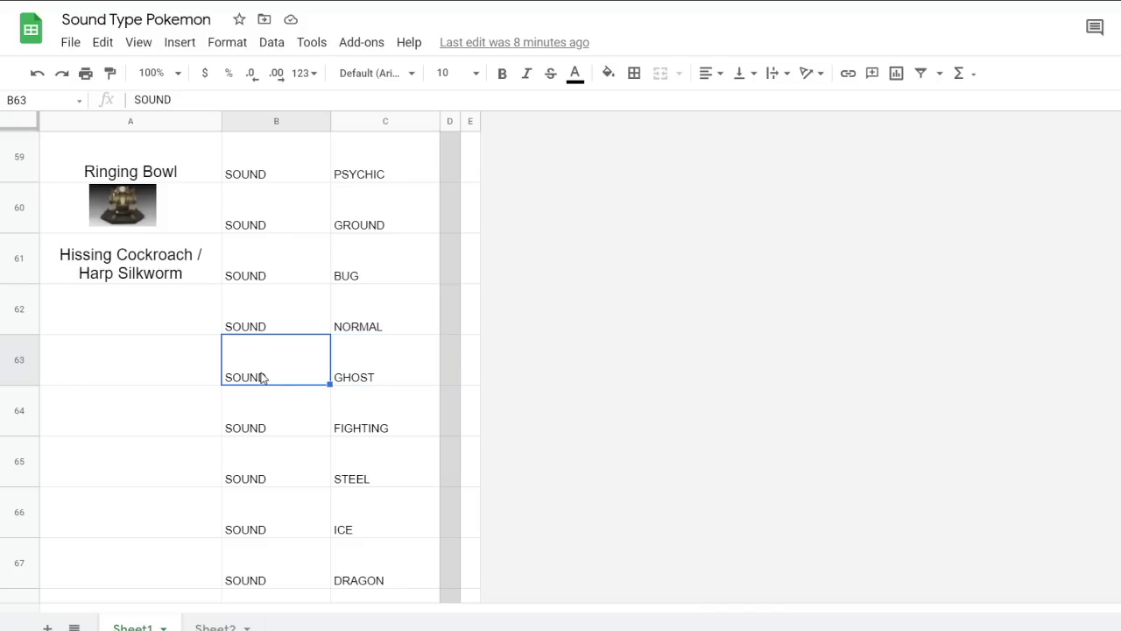
left_click(179, 374)
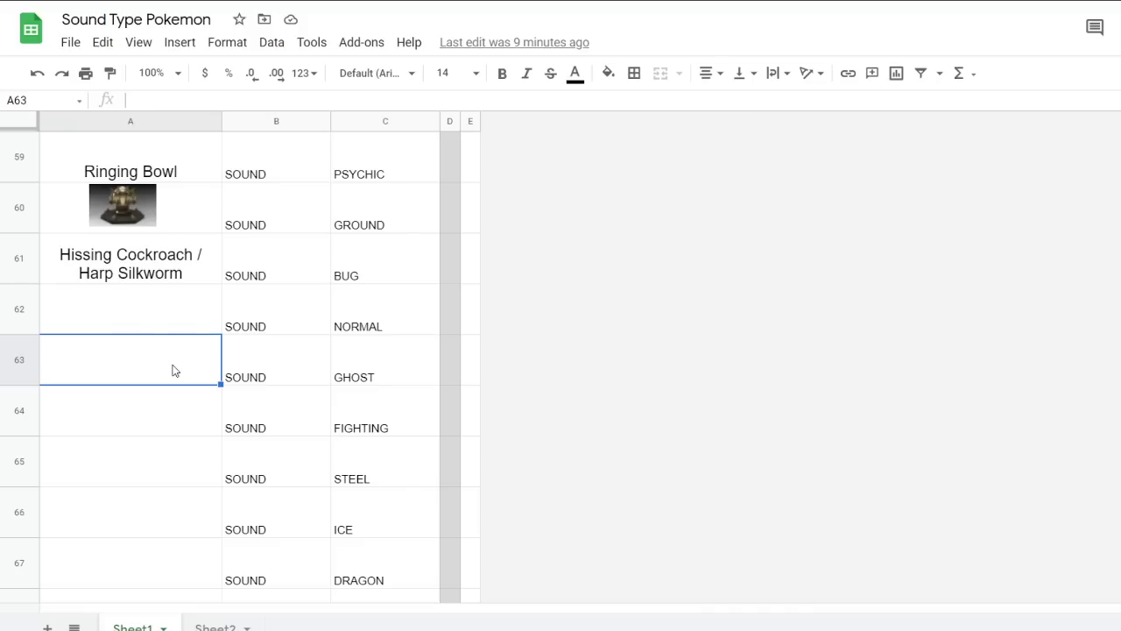
type("The=ra")
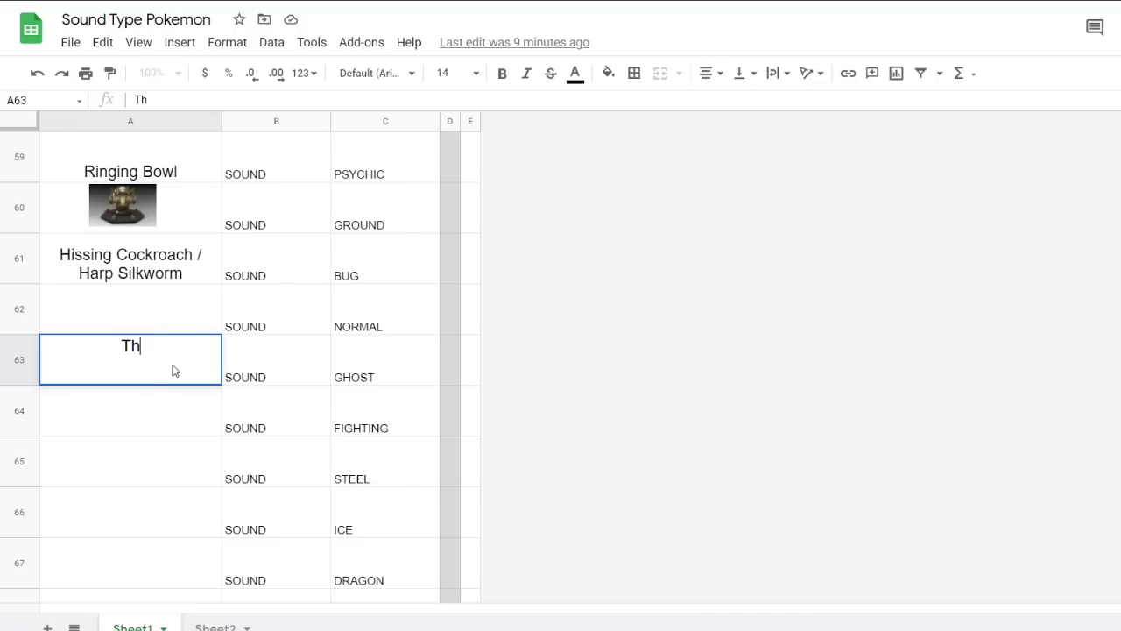
key("BackSpace")
key("BackSpace")
key("BackSpace")
type("ramin / ")
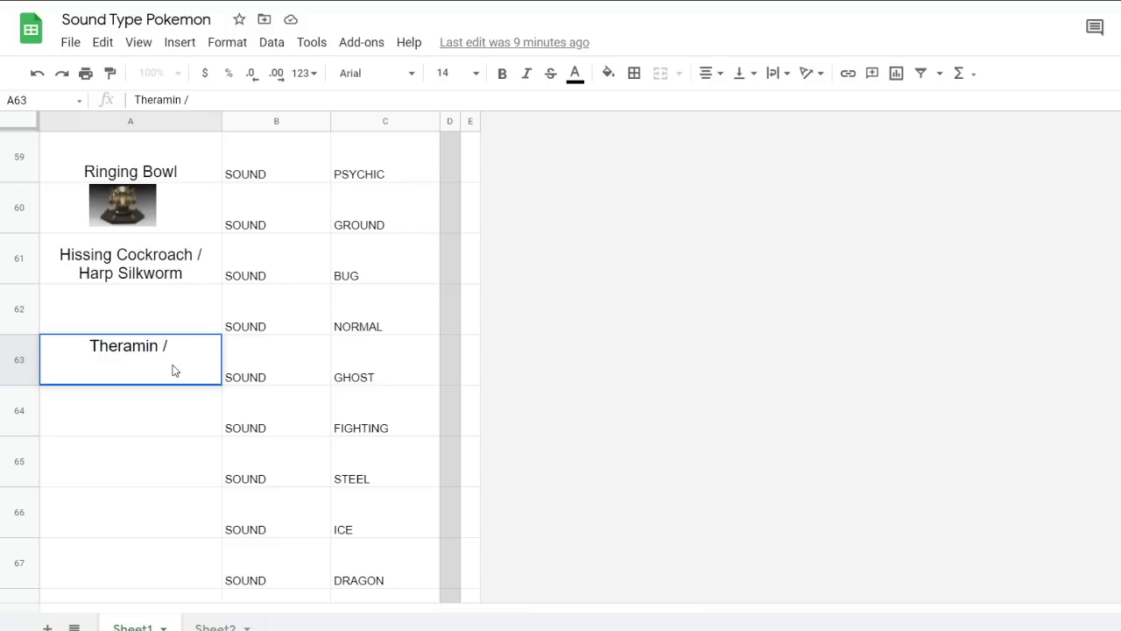
type("4")
key("BackSpace")
type("Pipe Orang")
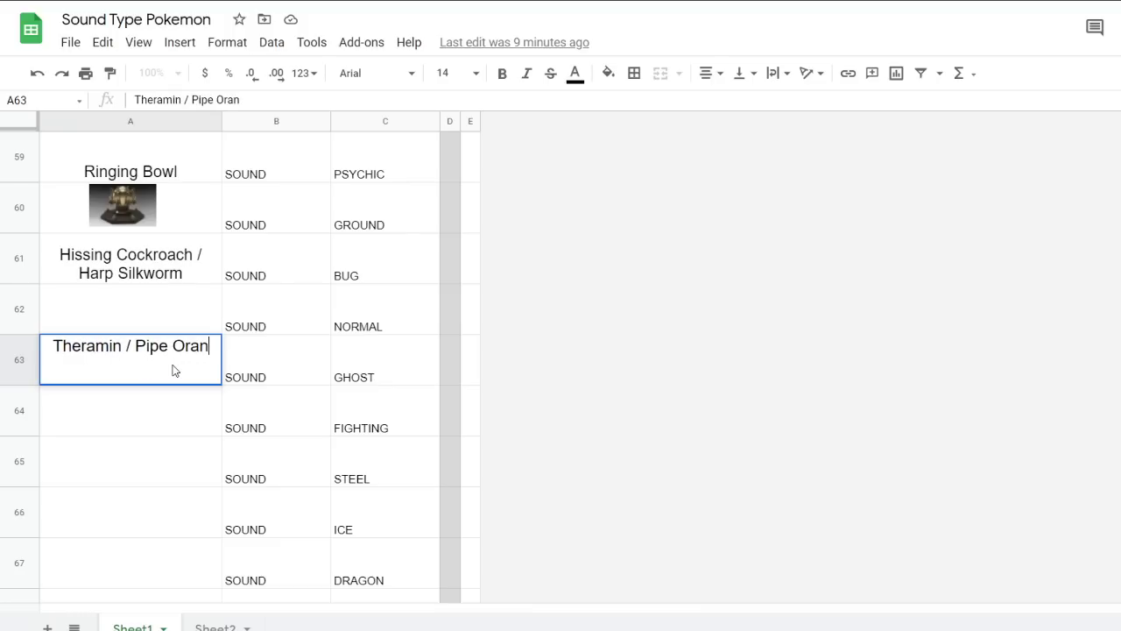
key("BackSpace")
key("BackSpace")
key("BackSpace")
type("gan")
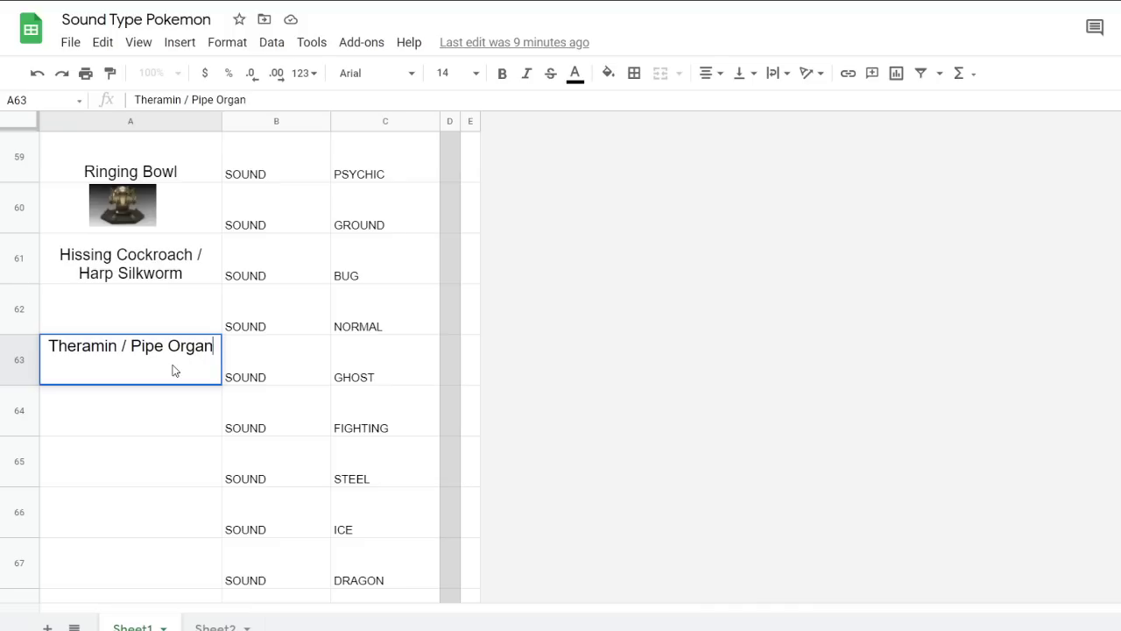
Add "Music Box" and "Spirit Box" to the SOUND and GHOST ideas, separated by slashes
type(" /")
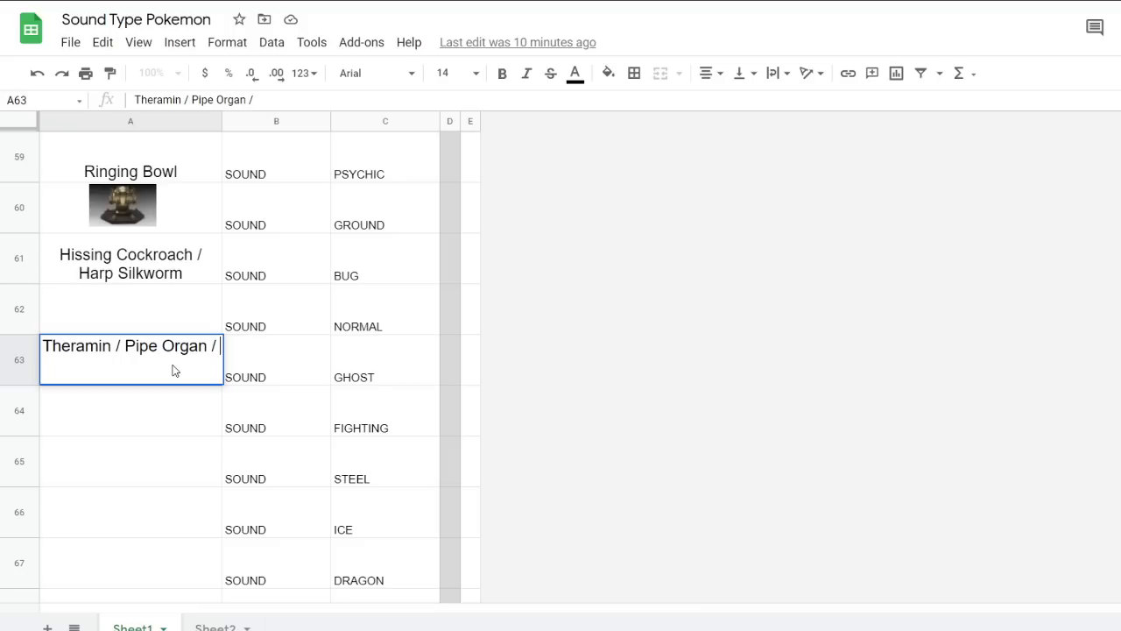
type("Music Box")
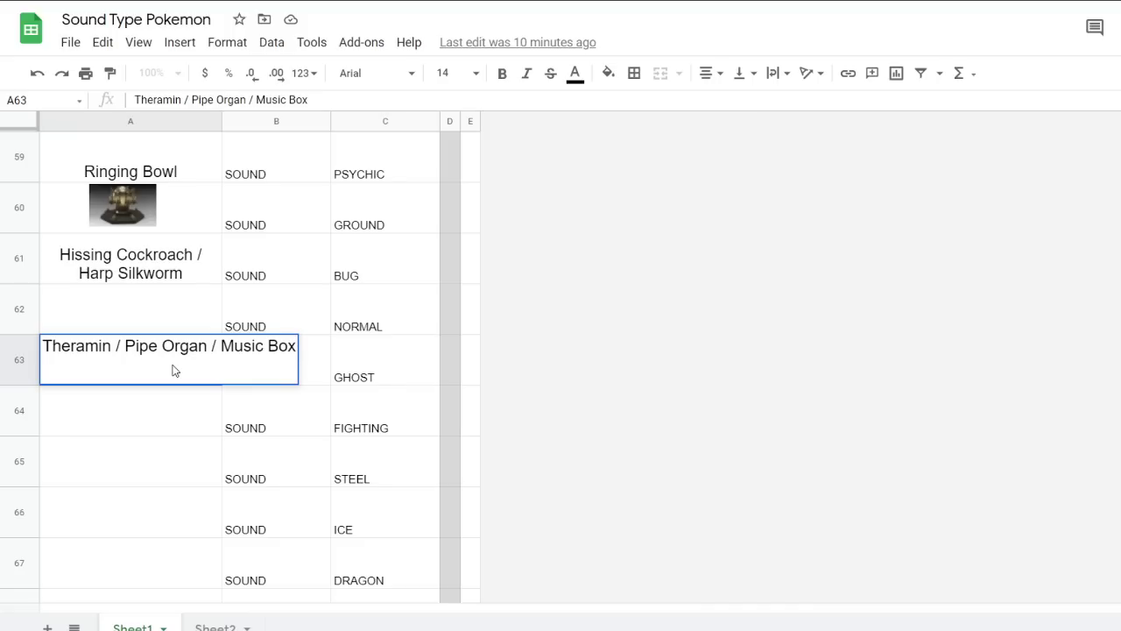
type(" / Mimic")
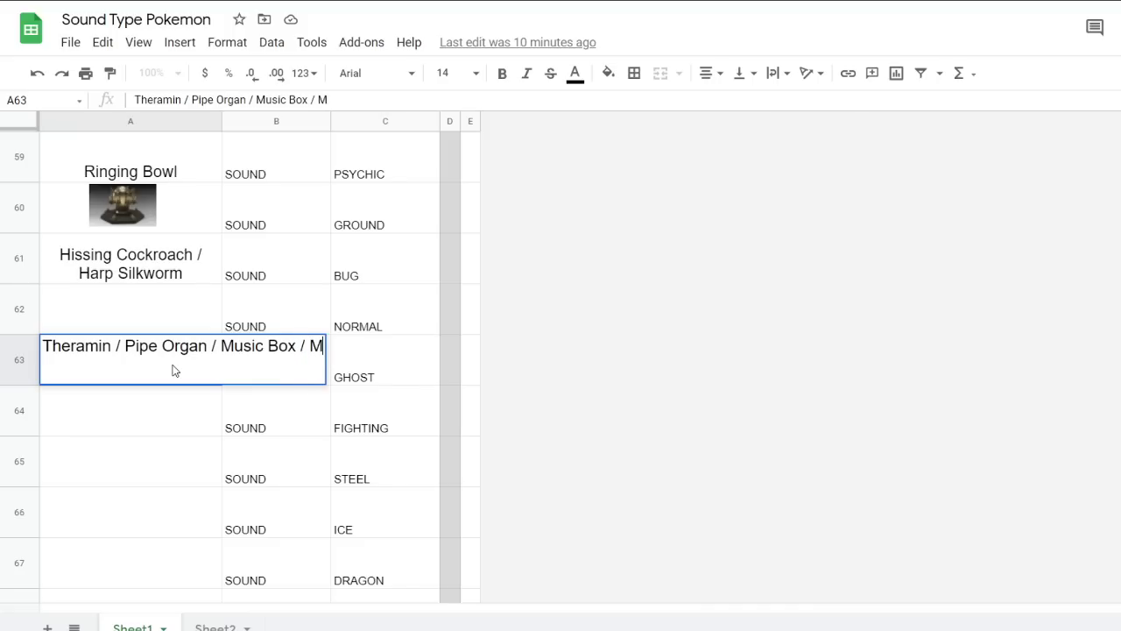
key("BackSpace")
key("BackSpace")
key("BackSpace")
key("BackSpace")
key("BackSpace")
type("Spirit Box")
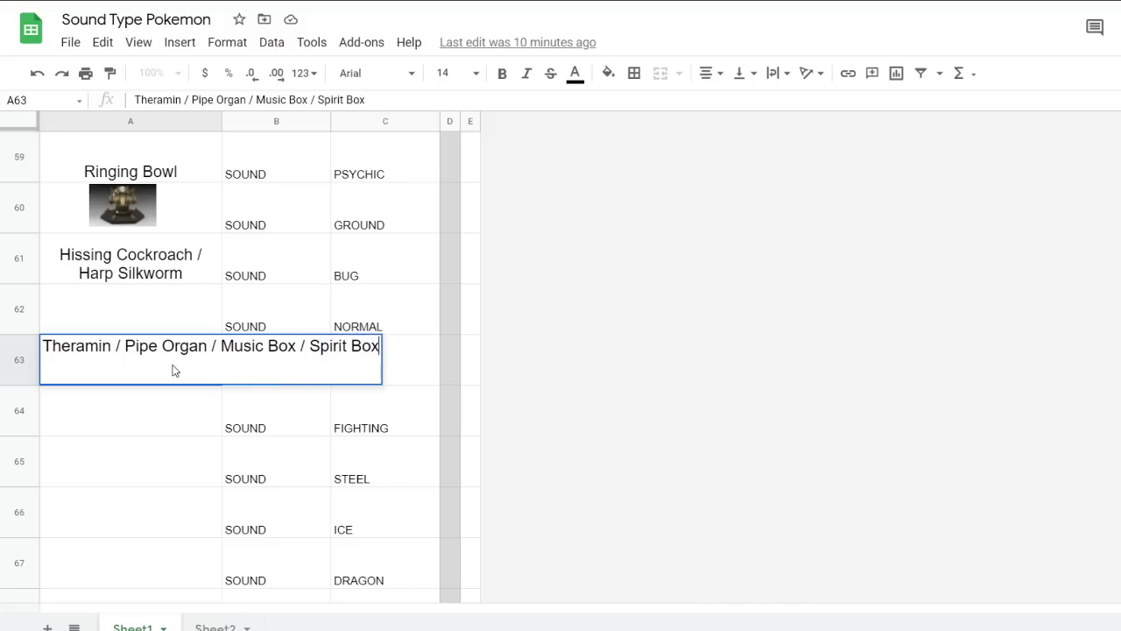
key("Return")
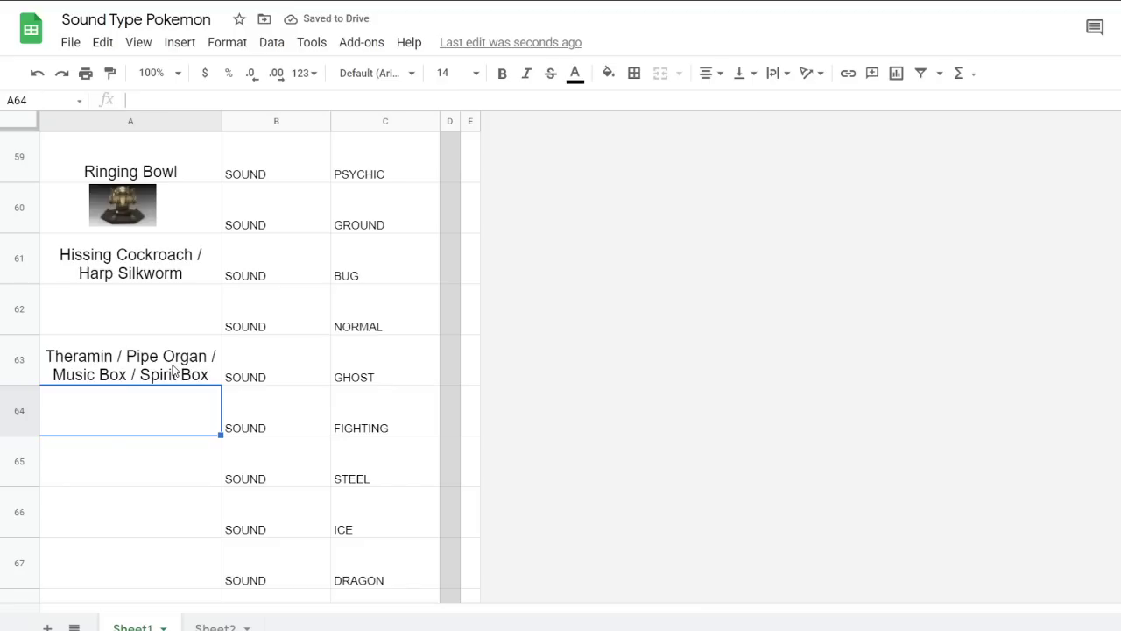
type("and one")
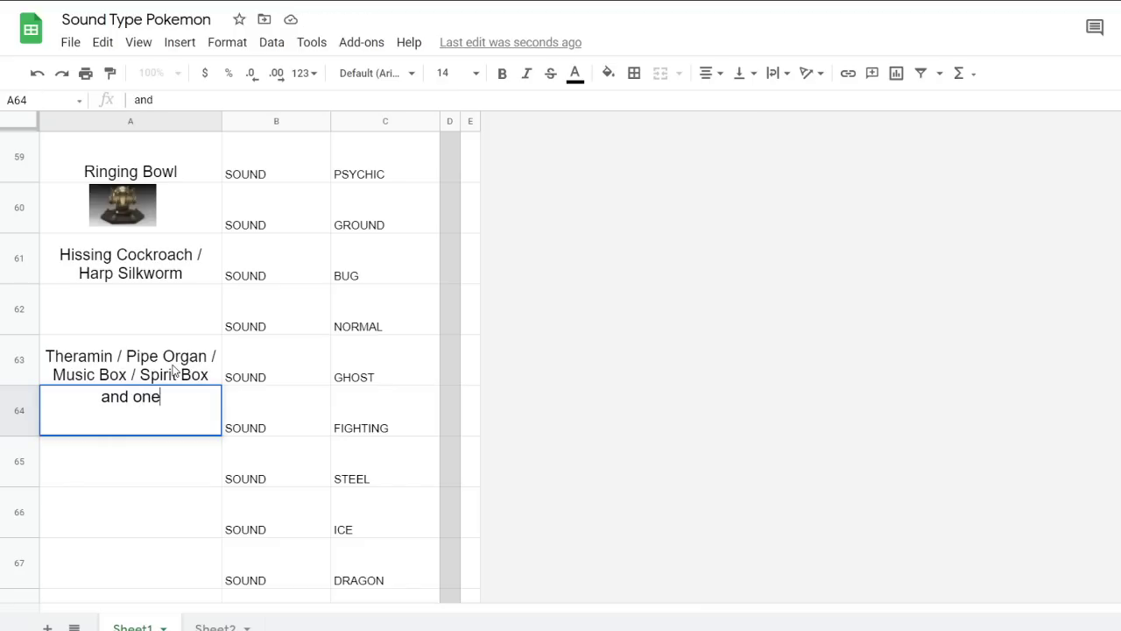
type(" form is a singing dog")
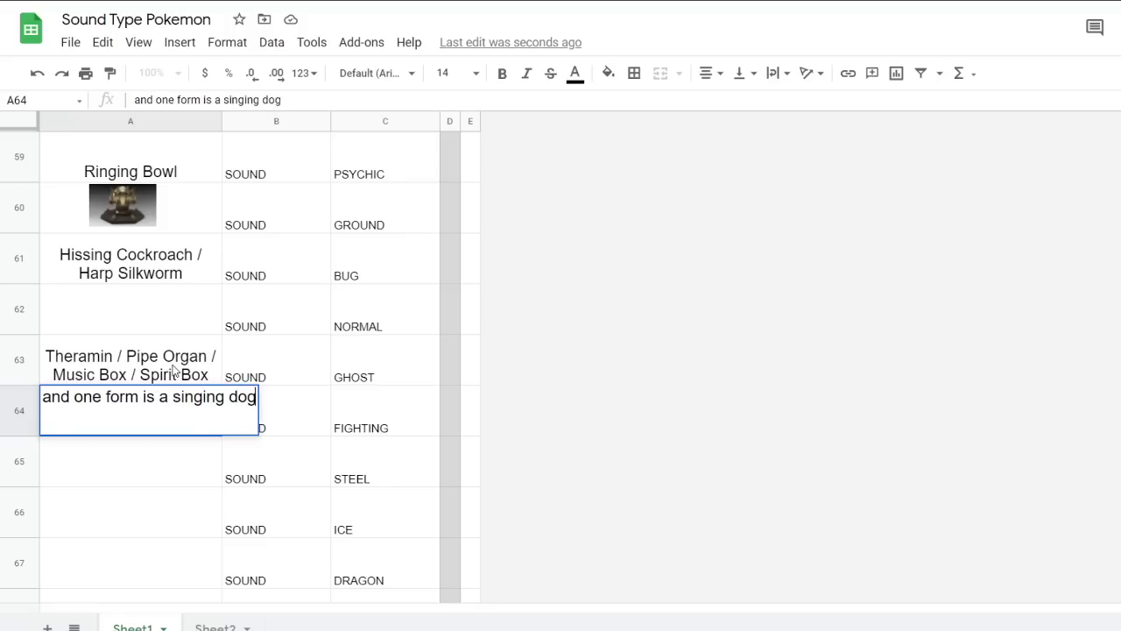
key("ctrl+a")
key("BackSpace")
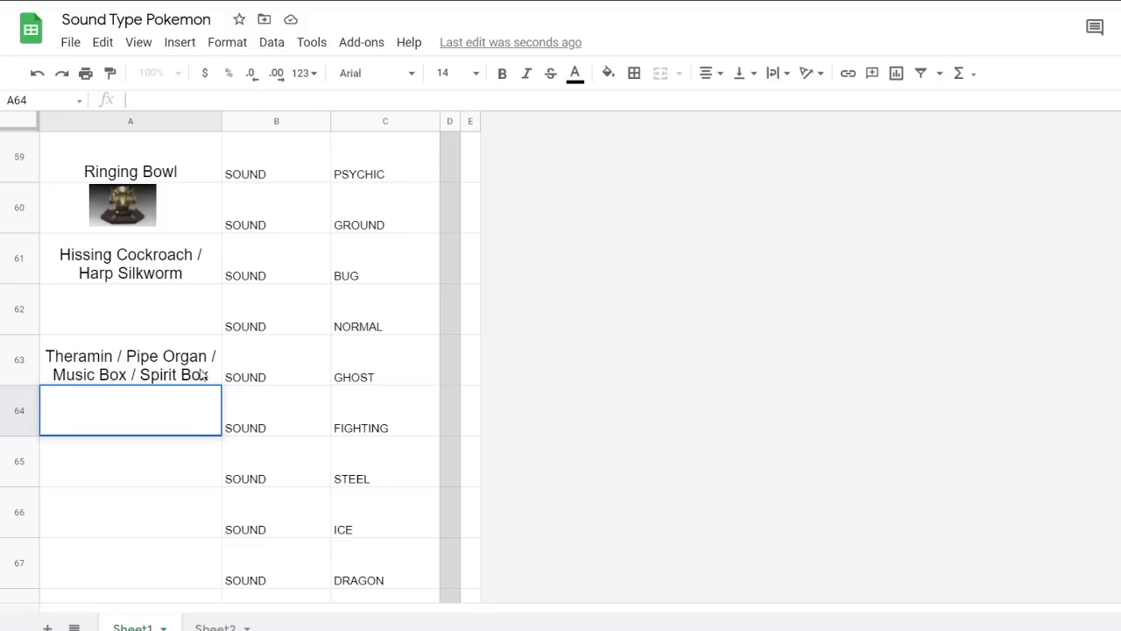
left_click(256, 353)
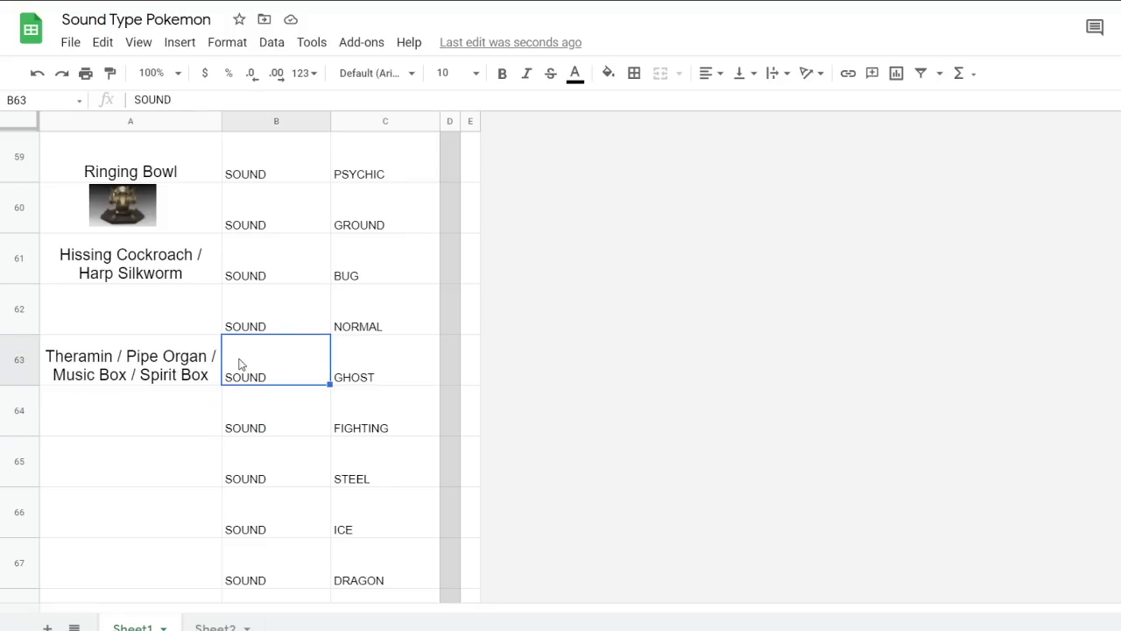
left_click(188, 368)
scroll(187, 367, "down", 1)
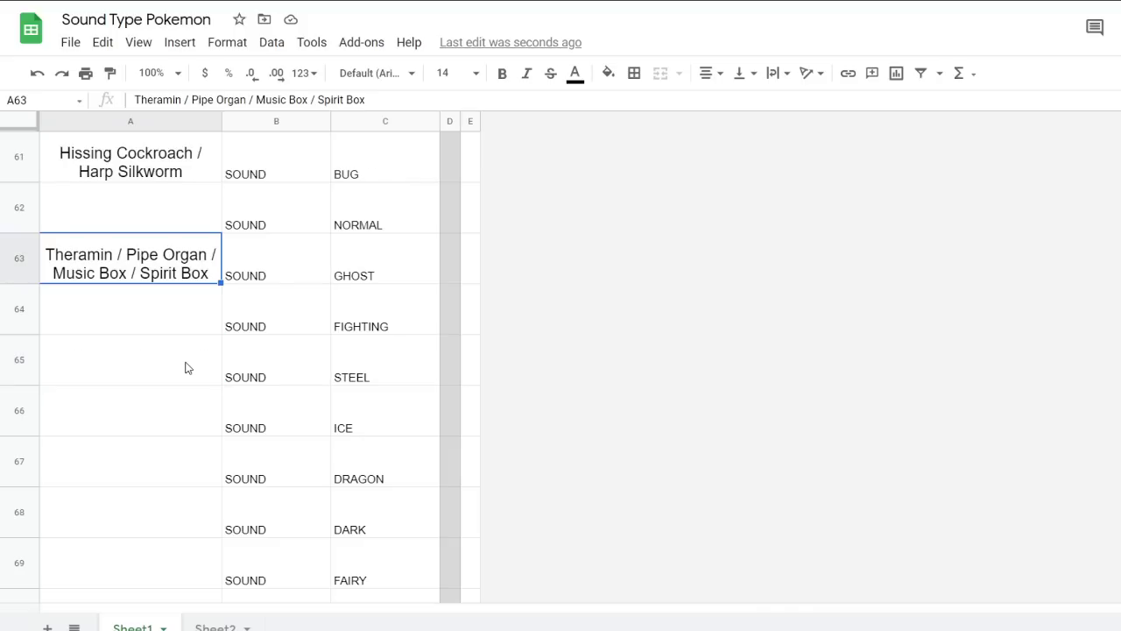
scroll(185, 368, "up", 1)
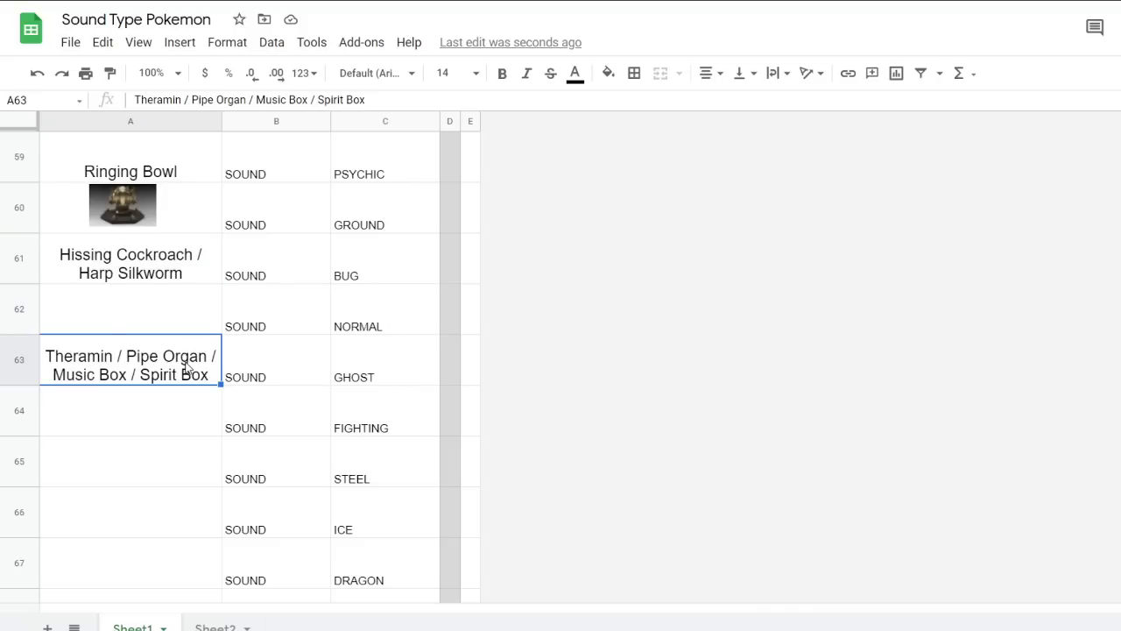
Enter "Gacha Band" as the idea for the SOUND and STEEL pairing in cell A65
left_click(237, 481)
left_click(376, 480)
left_click(211, 479)
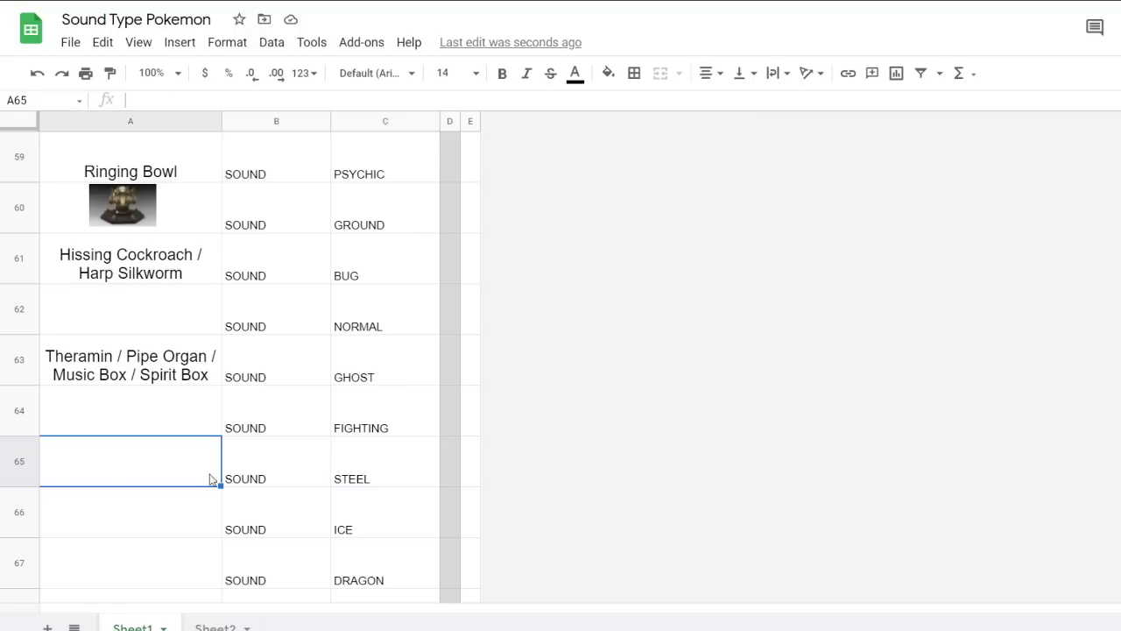
left_click(353, 477)
left_click(163, 472)
left_click(294, 464)
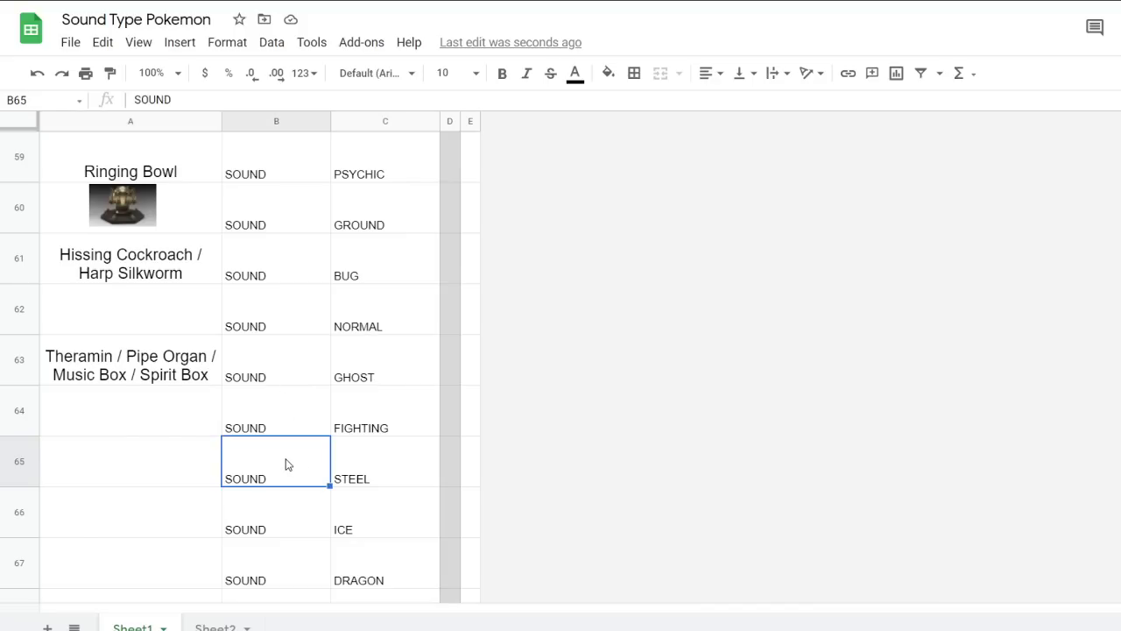
left_click(183, 479)
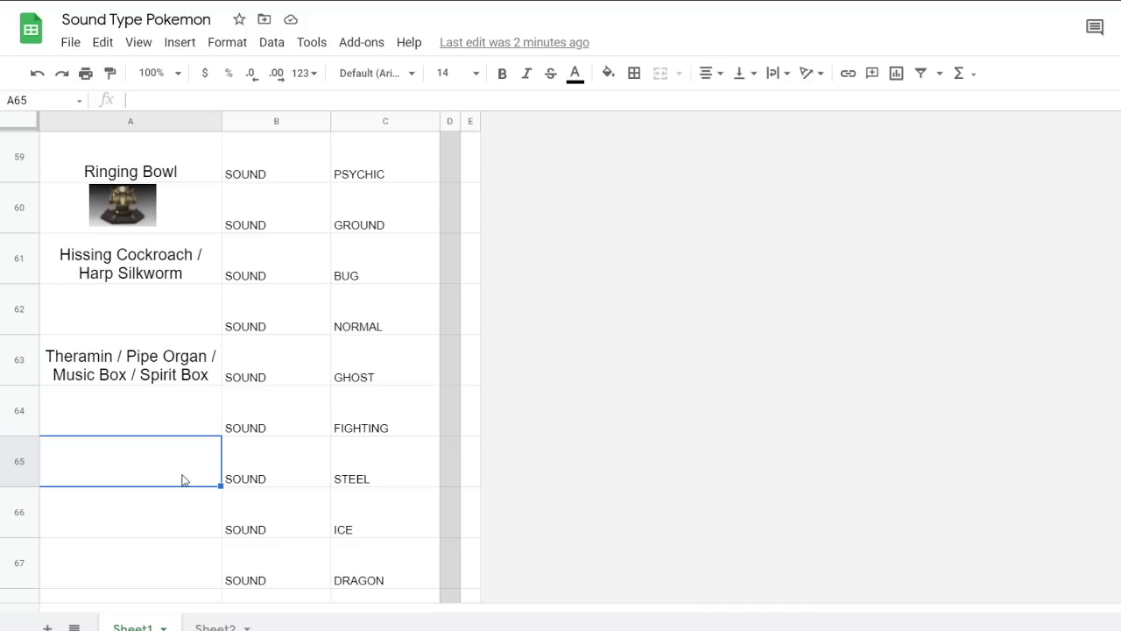
type("Gacha Band")
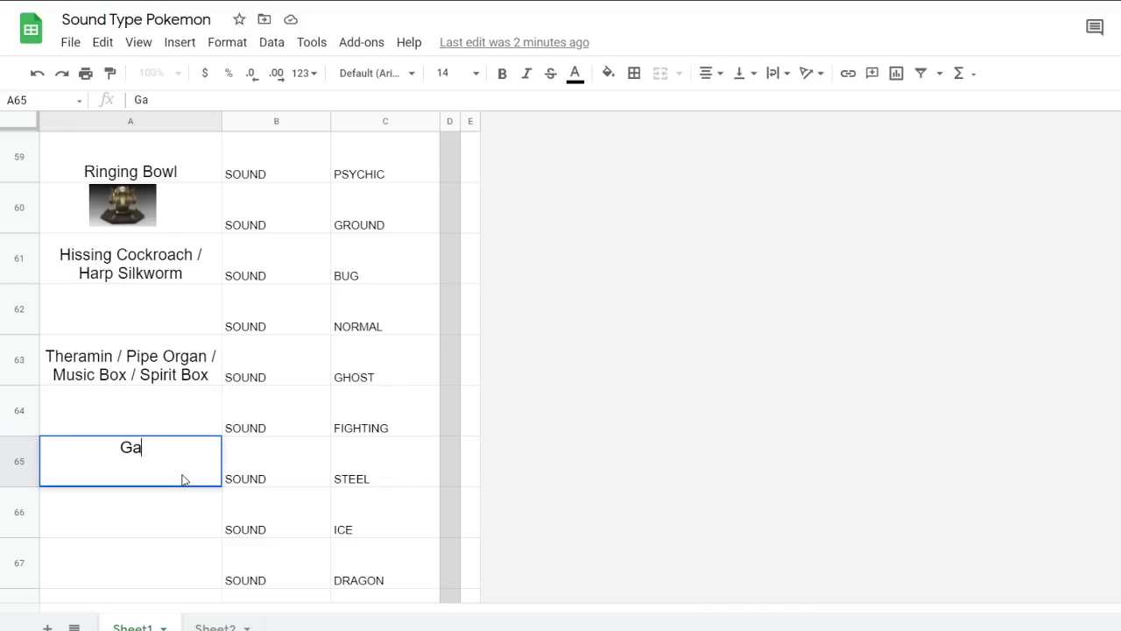
left_click(267, 418)
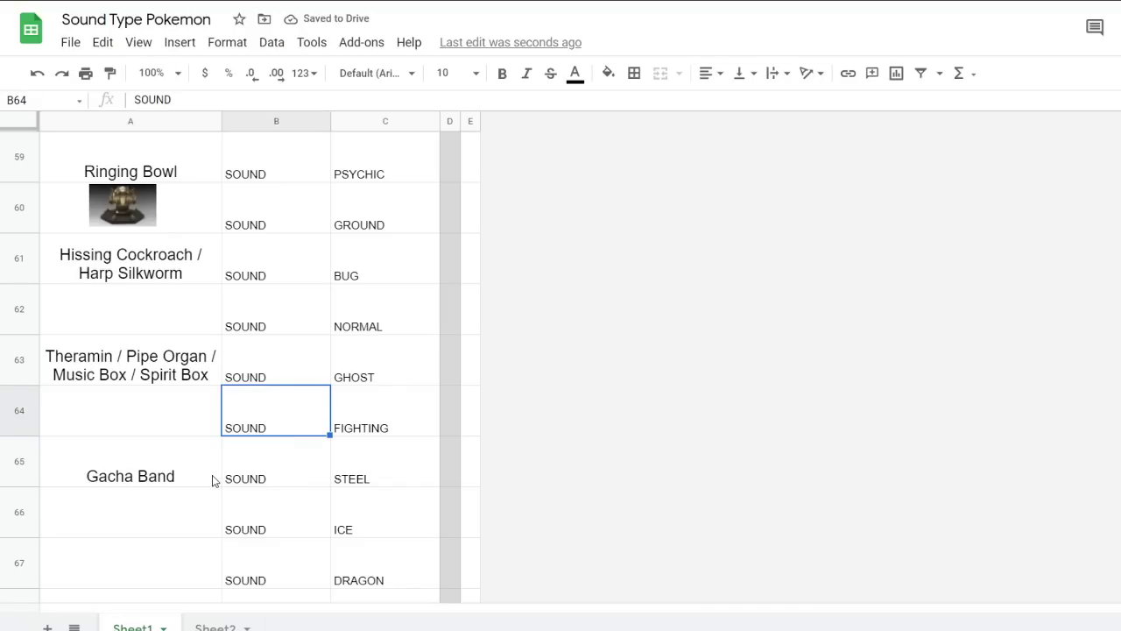
Enter "Rubber Chicken" as the idea for the SOUND and NORMAL pairing in cell A62
left_click(164, 431)
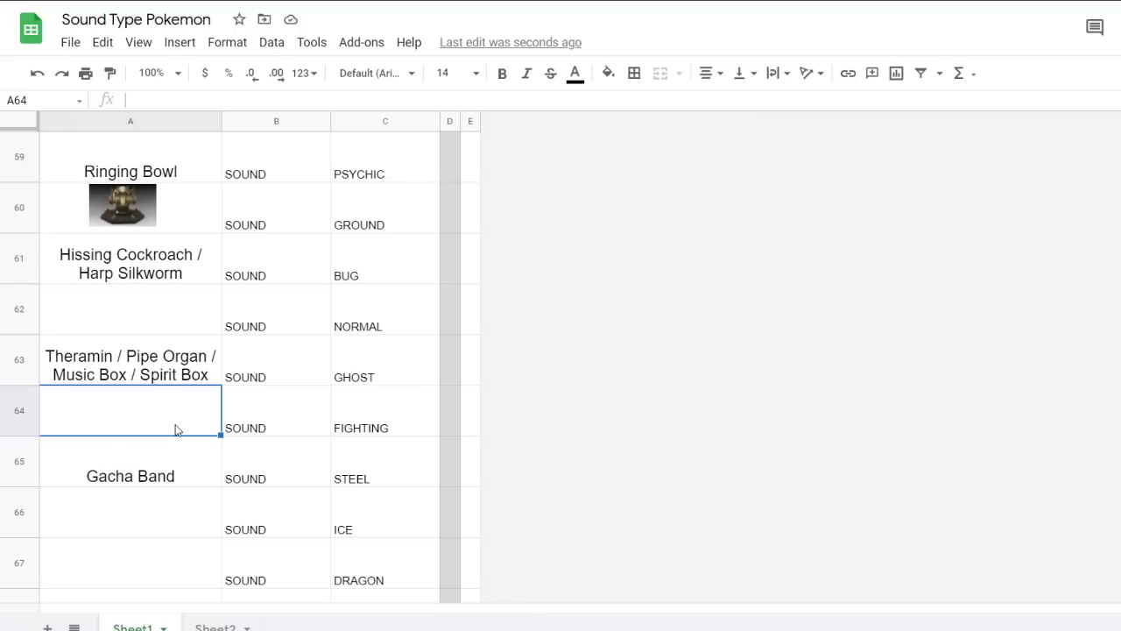
left_click(155, 318)
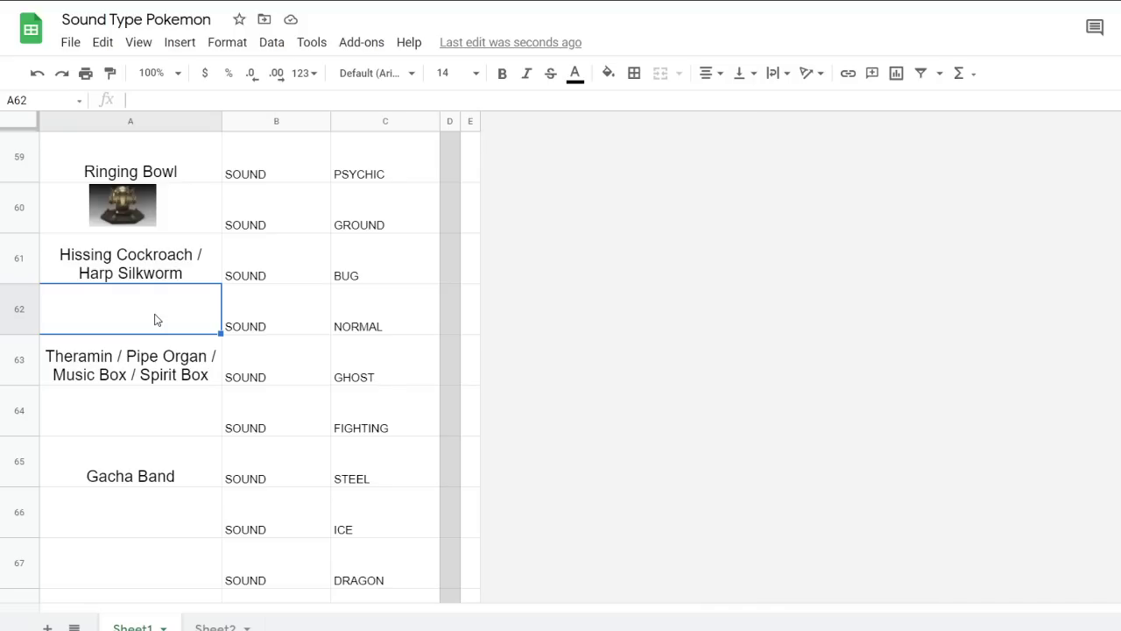
type("Rubbe")
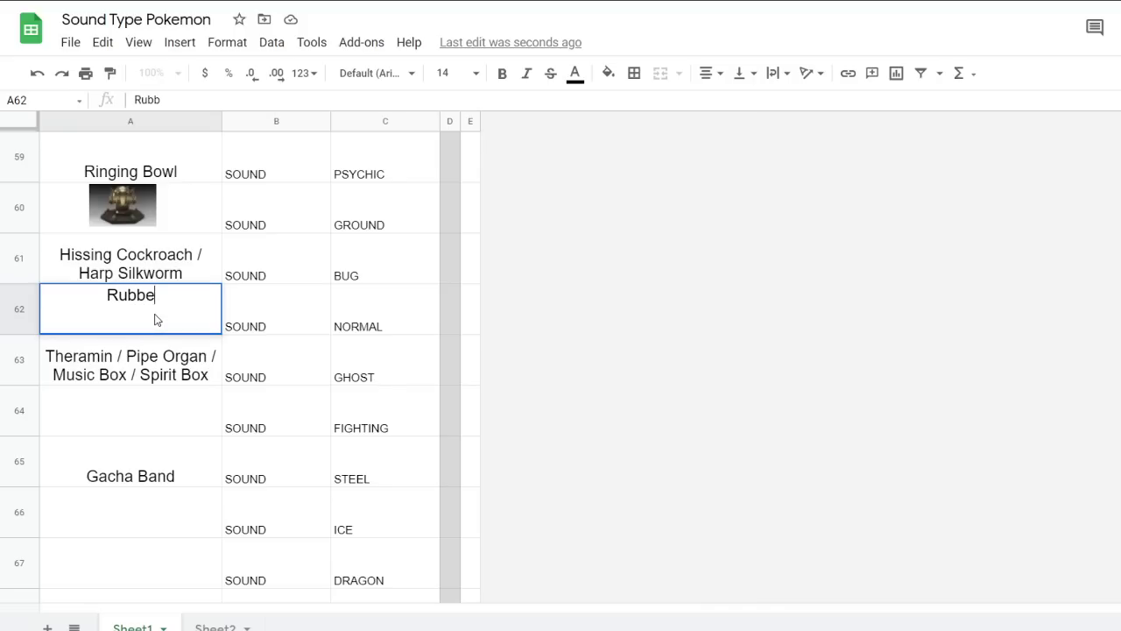
type("r Chicken")
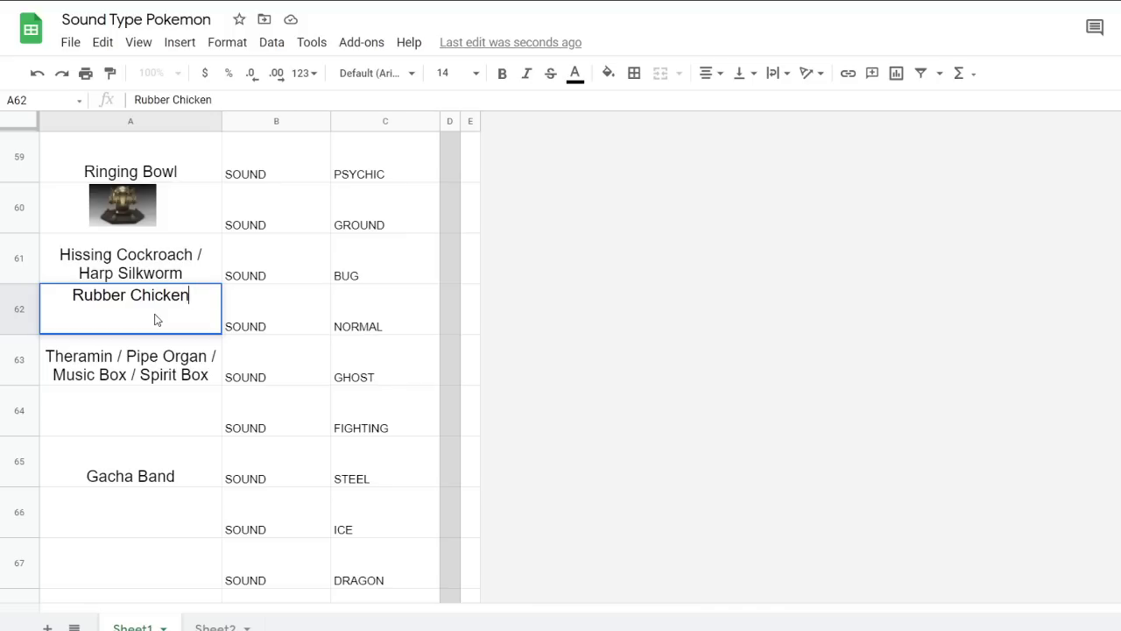
left_click(261, 308)
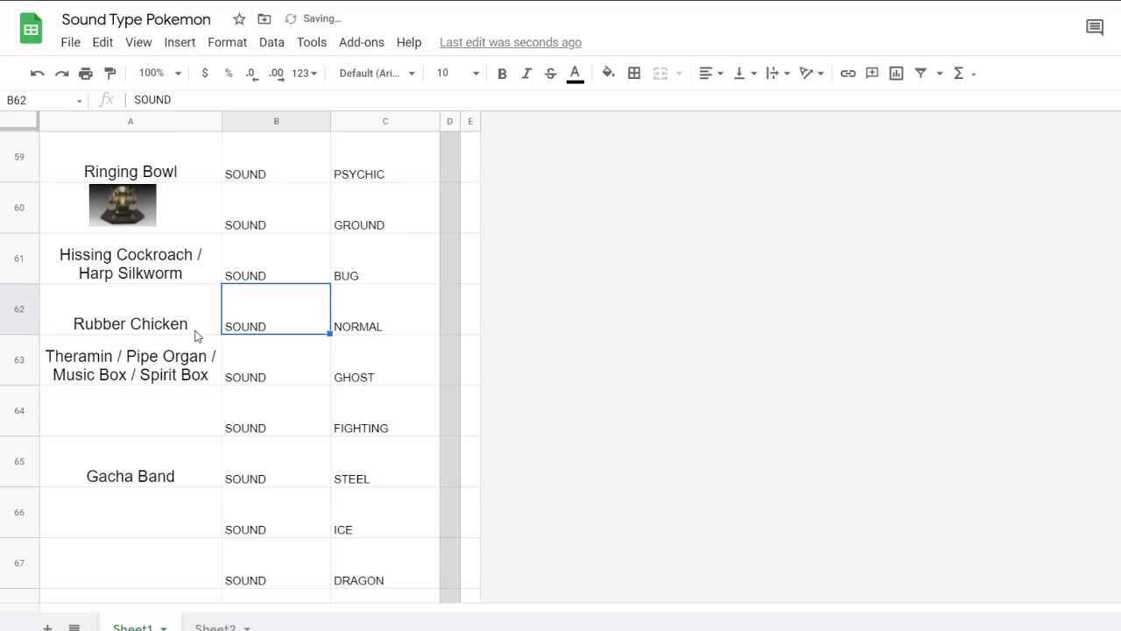
Extend the Rubber Chicken entry in cell A62 with "> Rooster" as its evolution
left_click(195, 330)
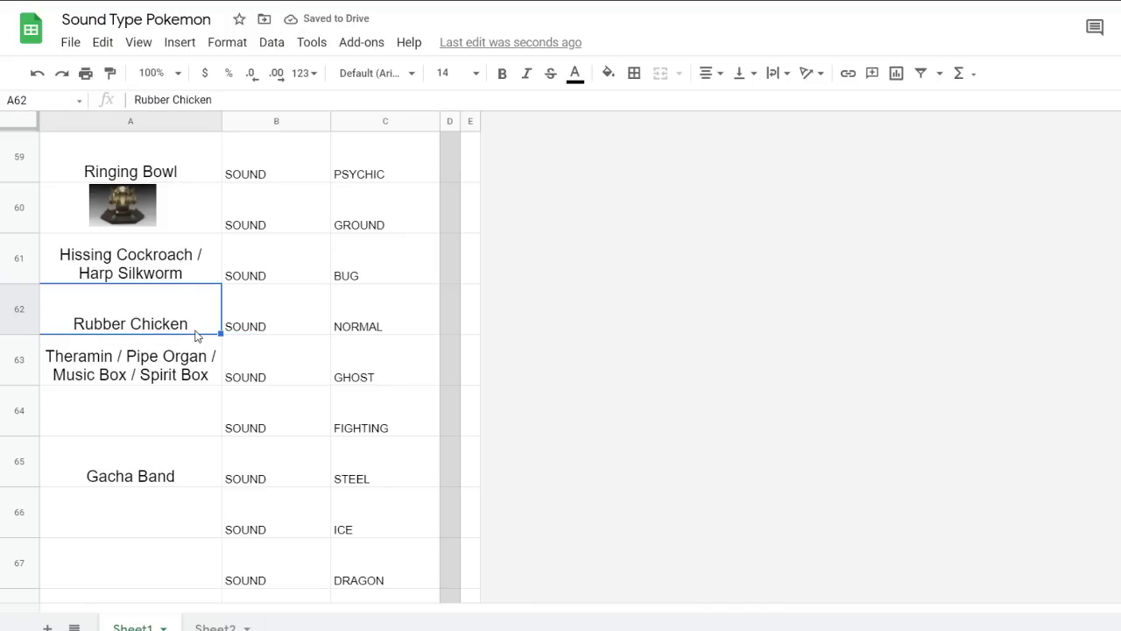
double_click(196, 330)
type("> Rooster")
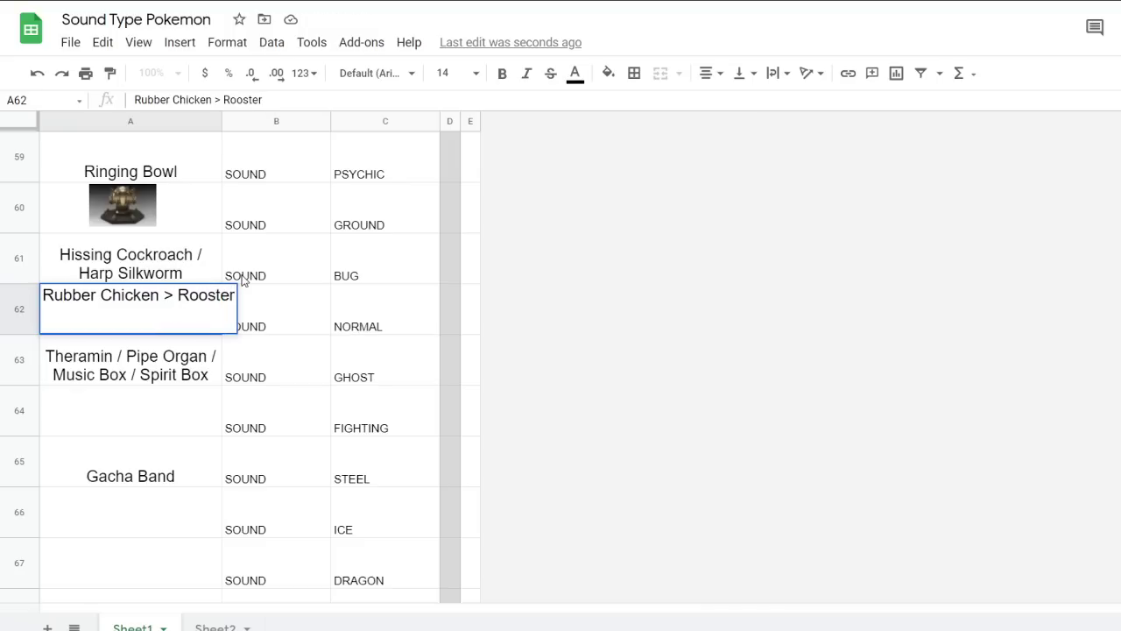
left_click(244, 278)
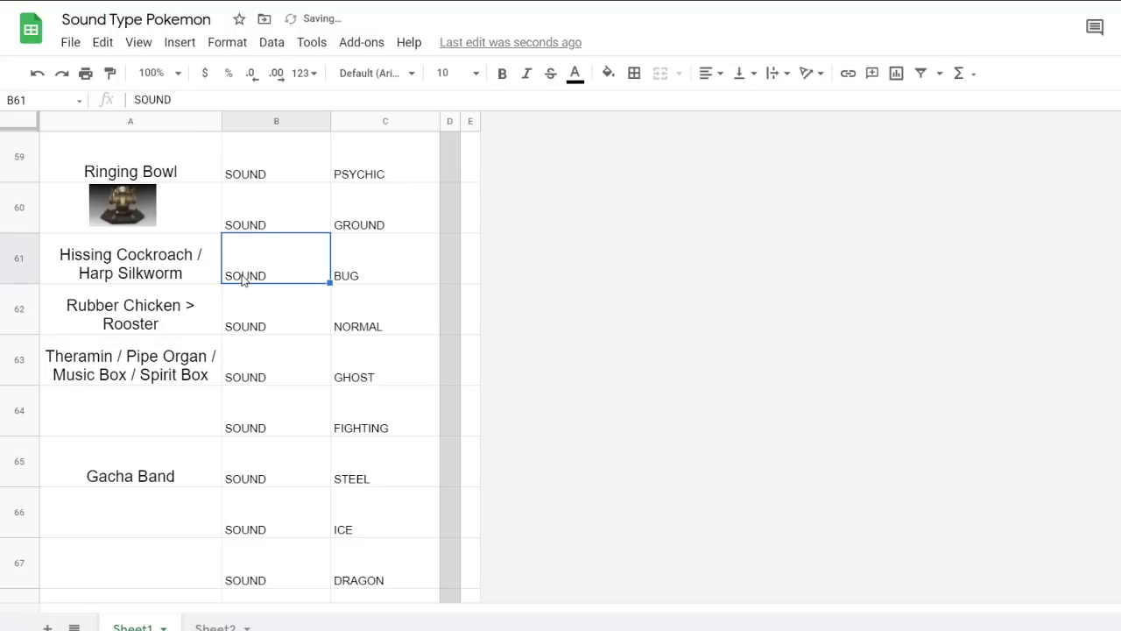
left_click(146, 331)
scroll(151, 359, "down", 2)
scroll(153, 372, "down", 3)
scroll(157, 385, "up", 3)
scroll(158, 388, "up", 2)
scroll(158, 389, "down", 2)
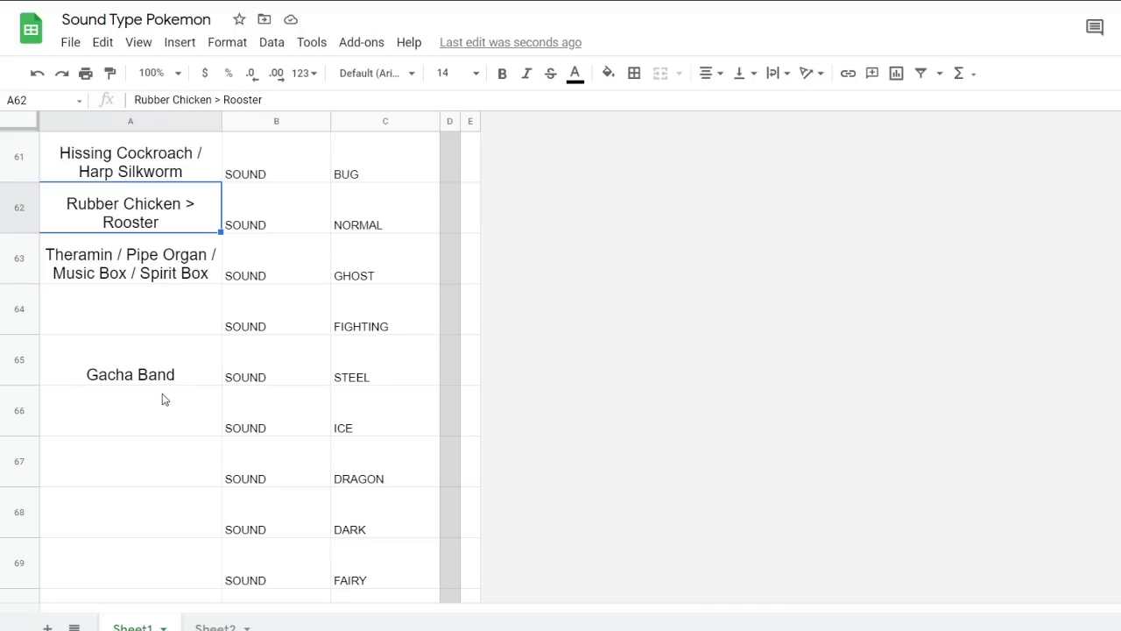
Move the "Rubber Chicken > Rooster" entry from cell A62 to cell A67 for the SOUND and DRAGON pairing
left_click(216, 355)
left_click(158, 229)
key("ctrl+x")
left_click(144, 465)
key("ctrl+v")
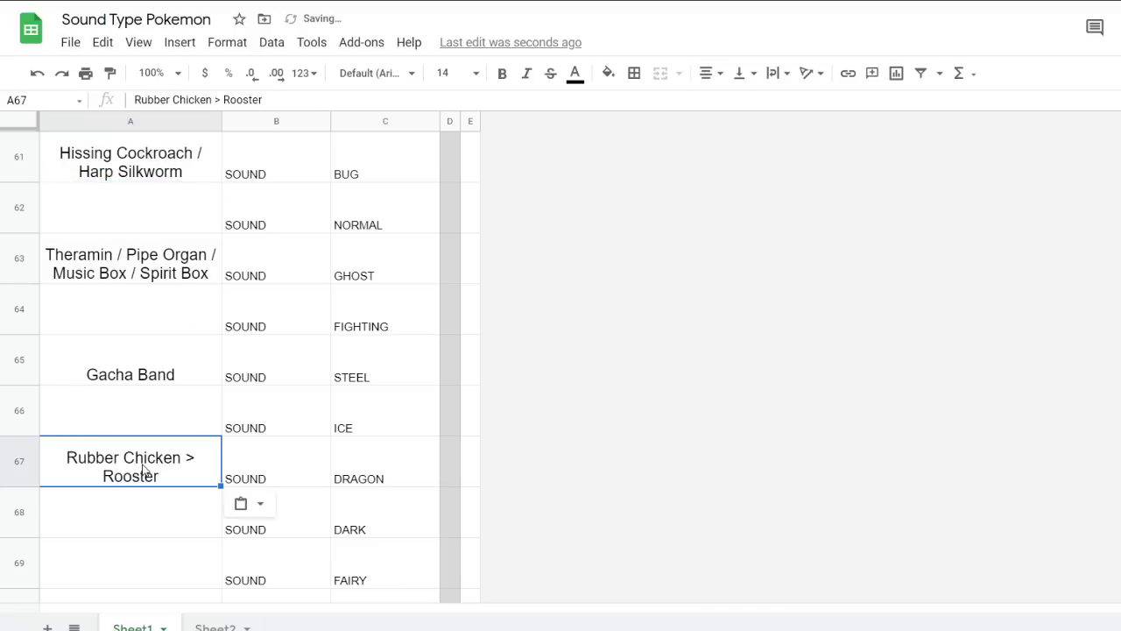
Enter "PaRappa the Rappa" as the idea for the SOUND and FIGHTING pairing in cell A64
left_click(148, 427)
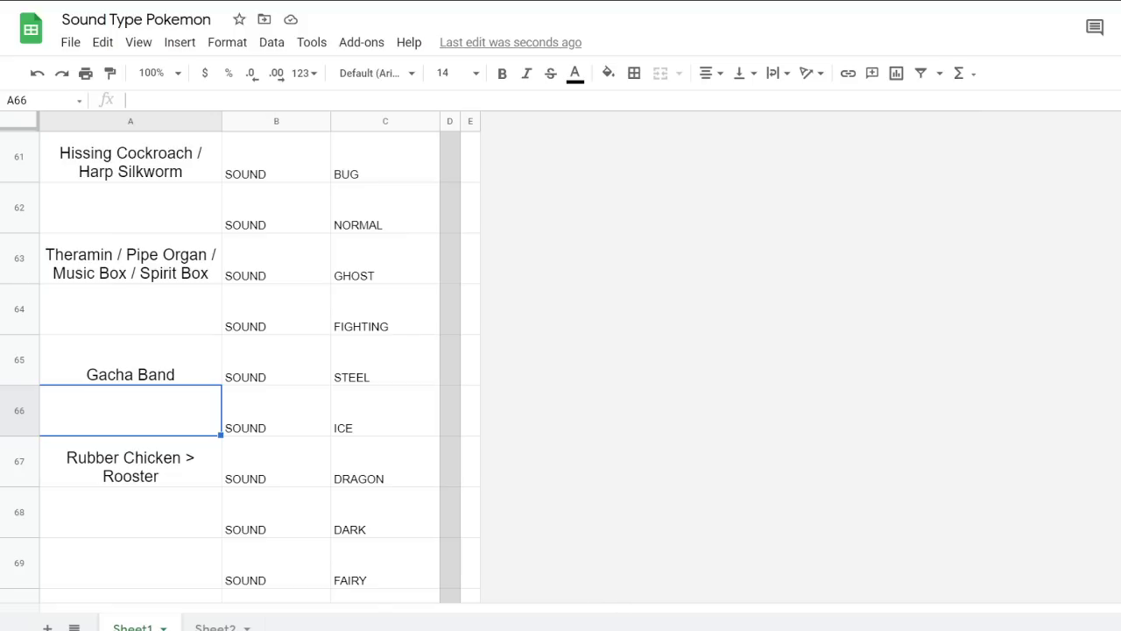
left_click(176, 332)
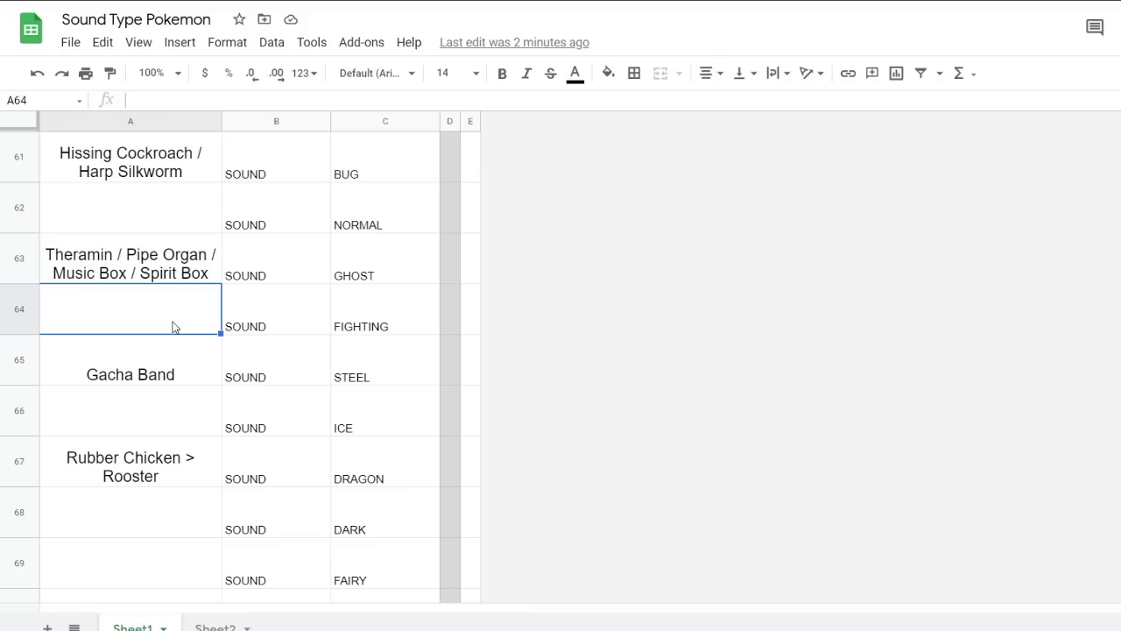
type("d")
key("BackSpace")
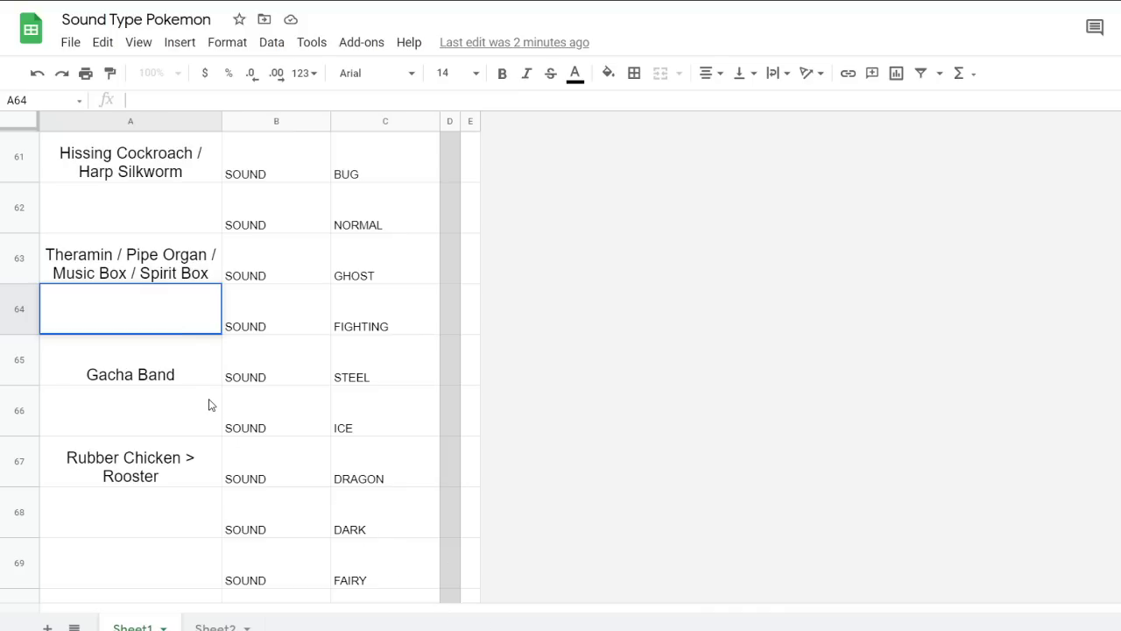
type("R")
key("BackSpace")
type("Par")
key("BackSpace")
type("Rappa the Rappa")
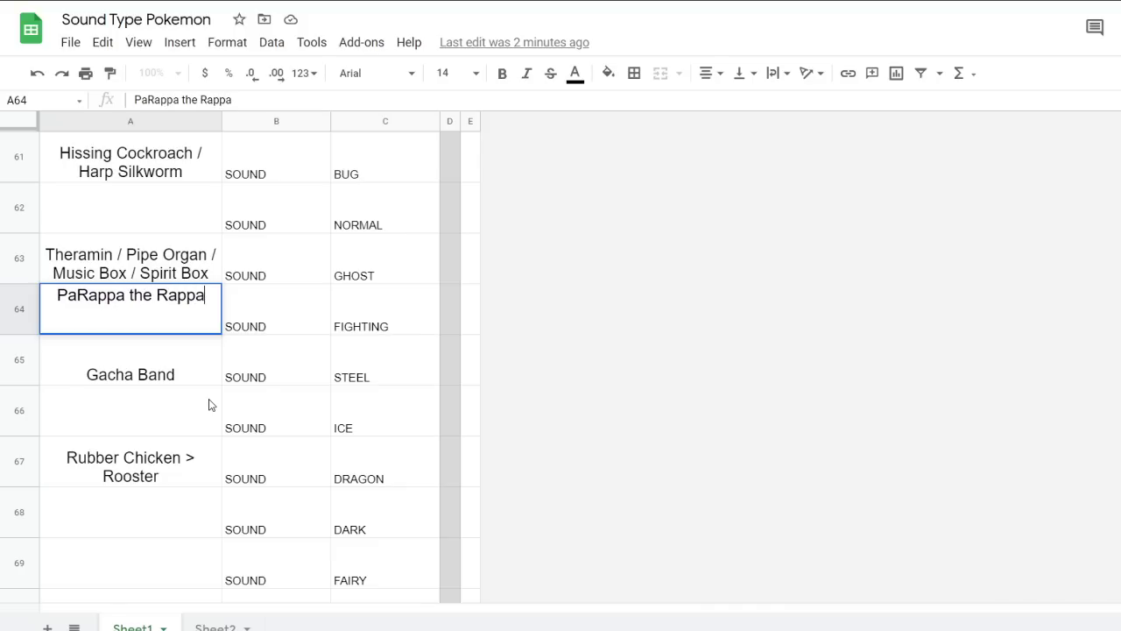
left_click(231, 415)
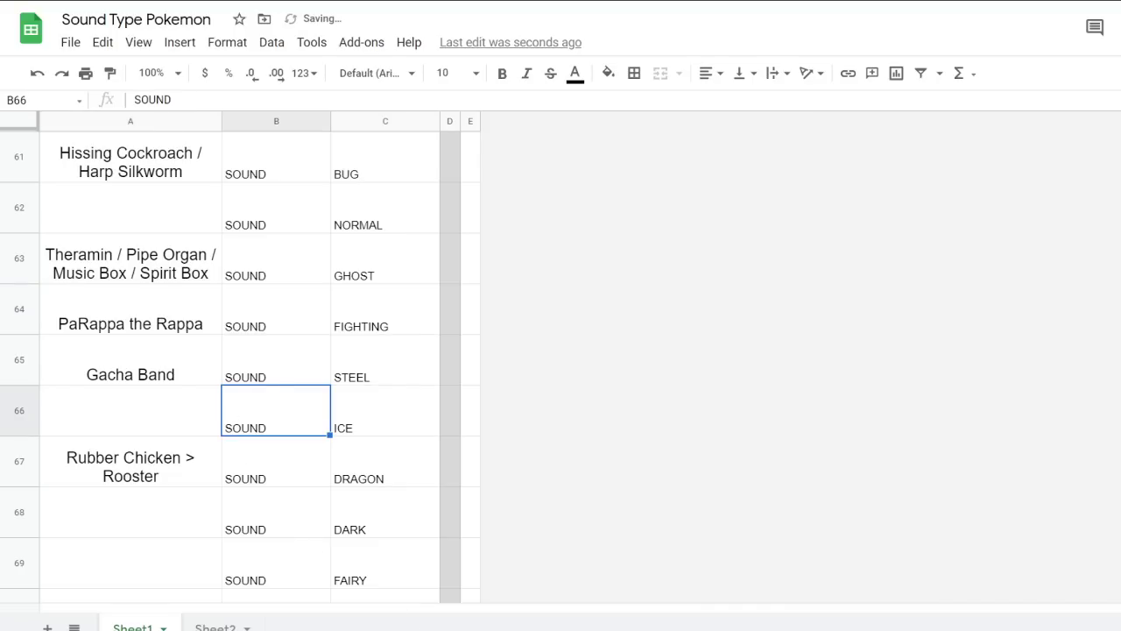
Add "Rapping Cockatiel" after a slash to the SOUND and FIGHTING idea, and check the "cockatiel pokemon" search results
double_click(211, 321)
type("/")
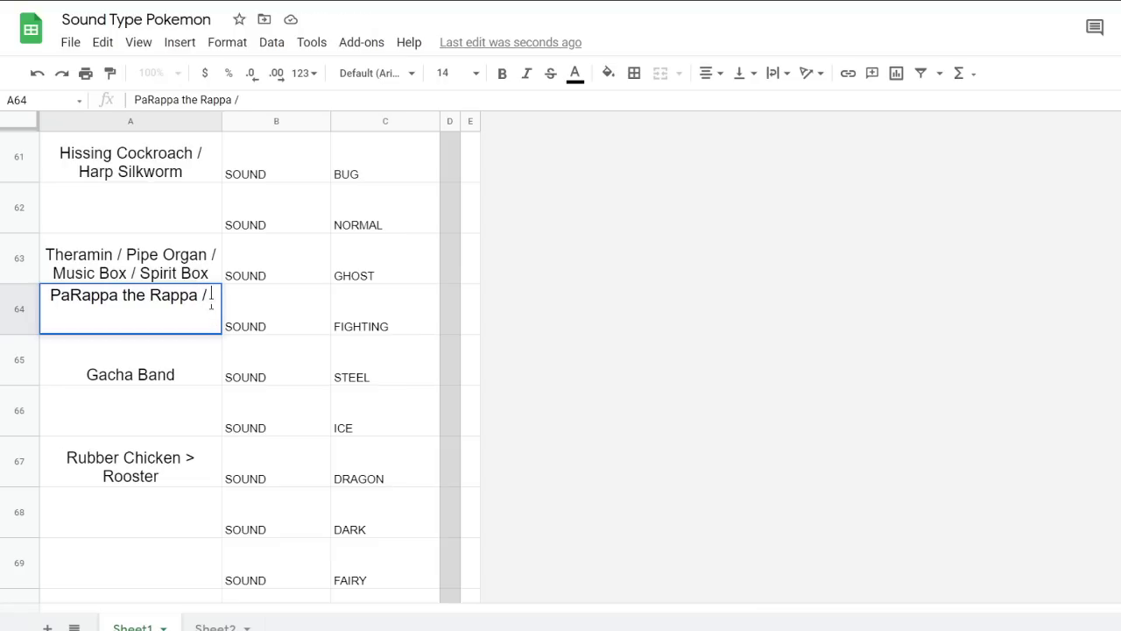
type(" Rapping Cocka")
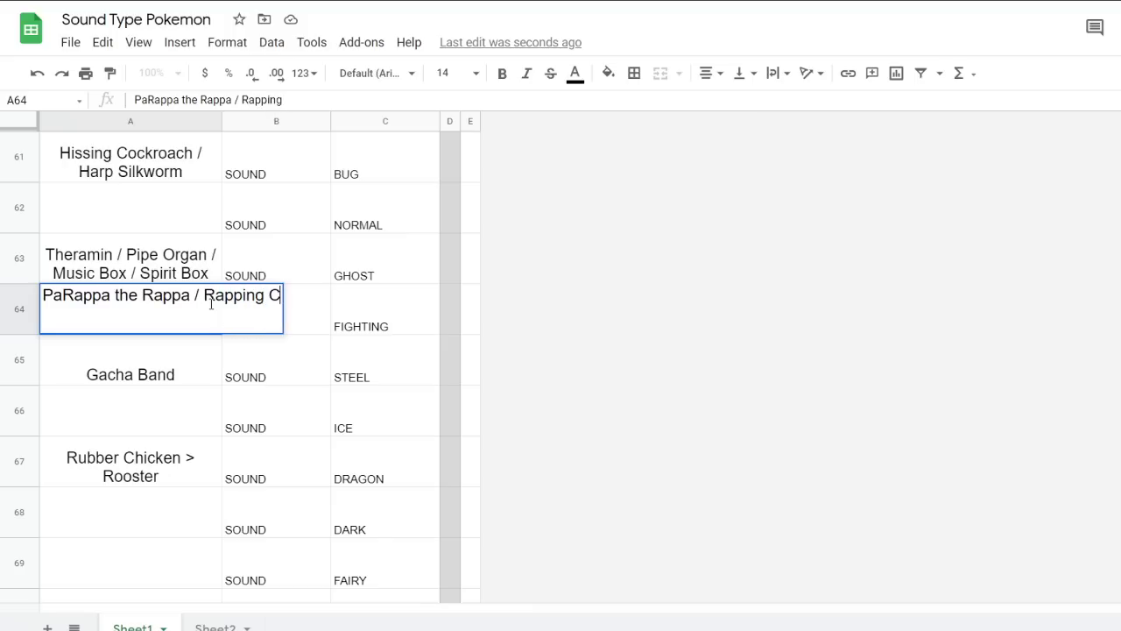
type("tiel")
left_click(254, 370)
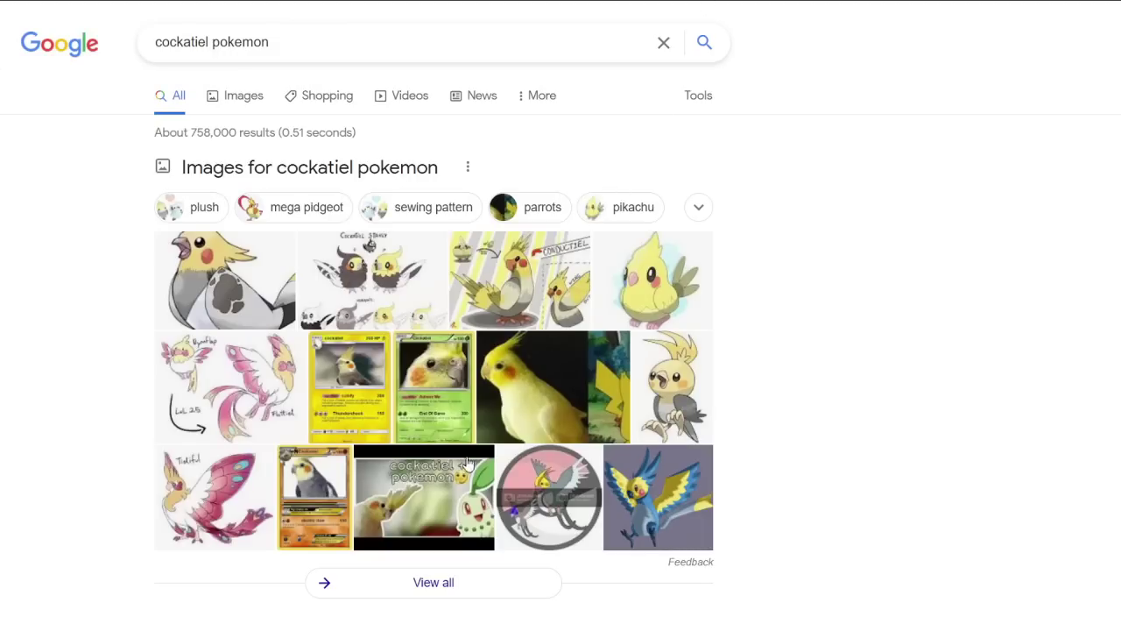
scroll(467, 463, "down", 2)
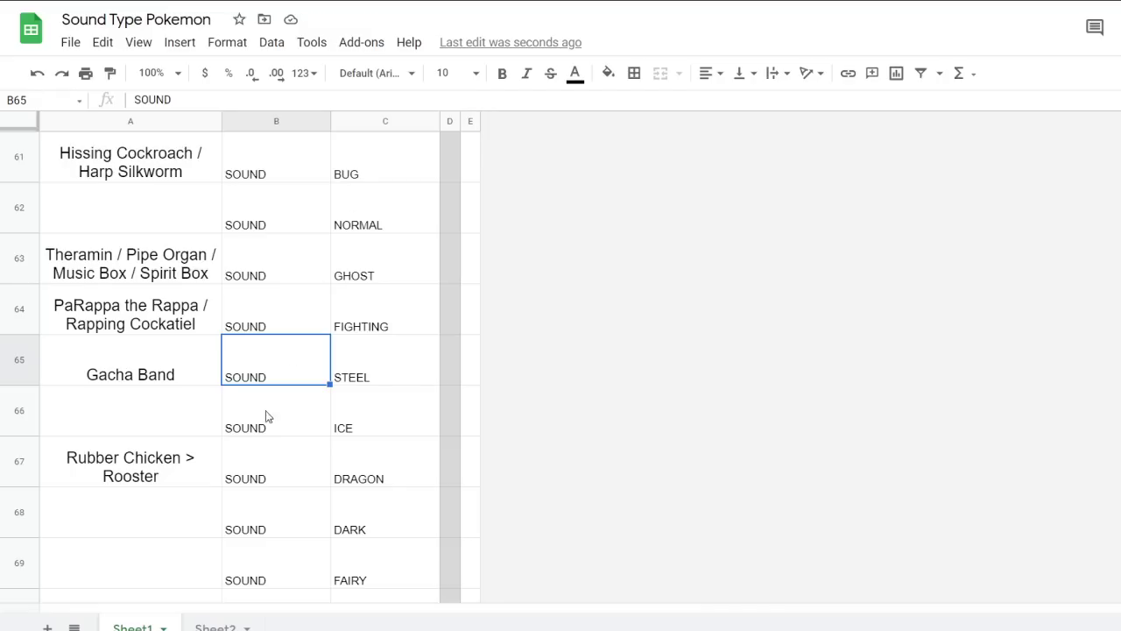
Enter "Jinglebell Reindeer" as the idea for the SOUND and ICE pairing in cell A66
left_click(164, 422)
scroll(170, 426, "down", 2)
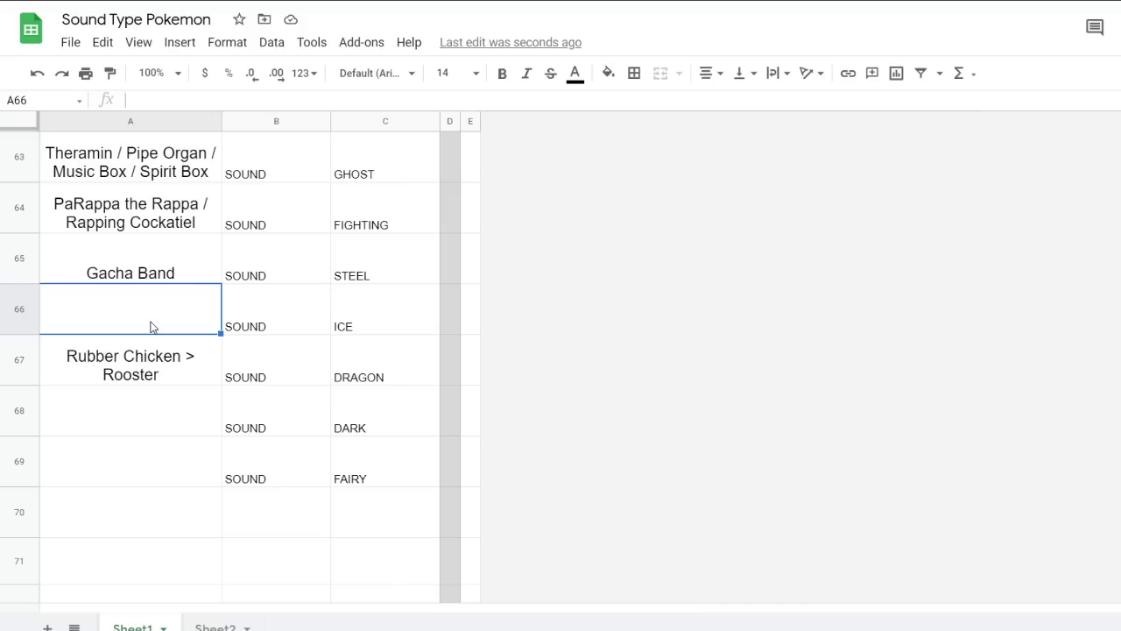
type("Ji")
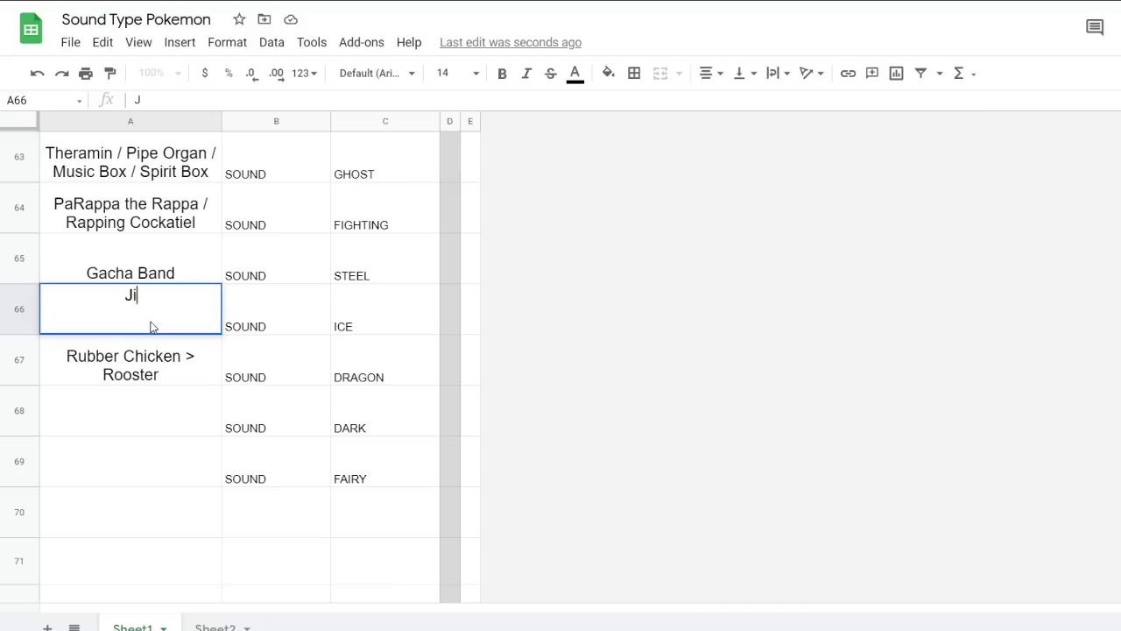
type("nglebell Reindeer")
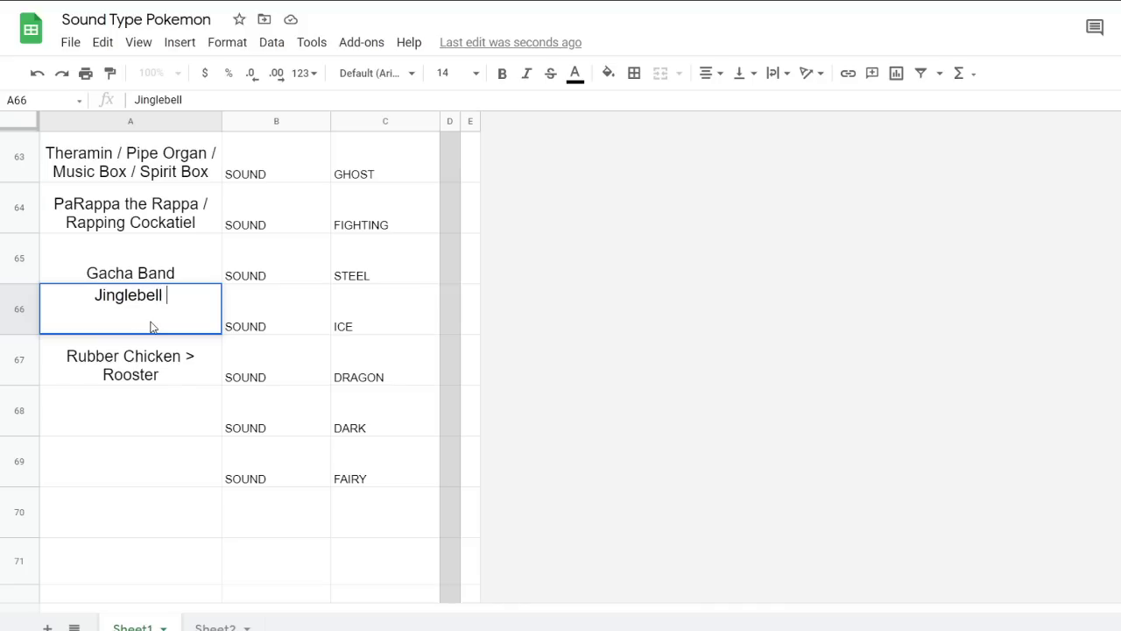
left_click(262, 336)
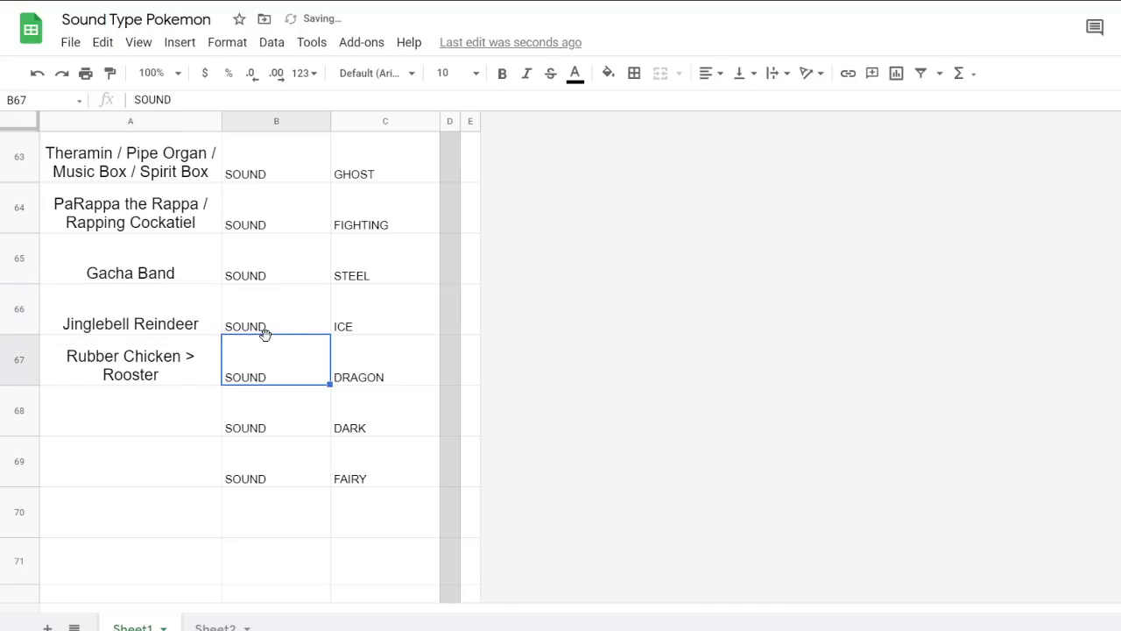
left_click(189, 439)
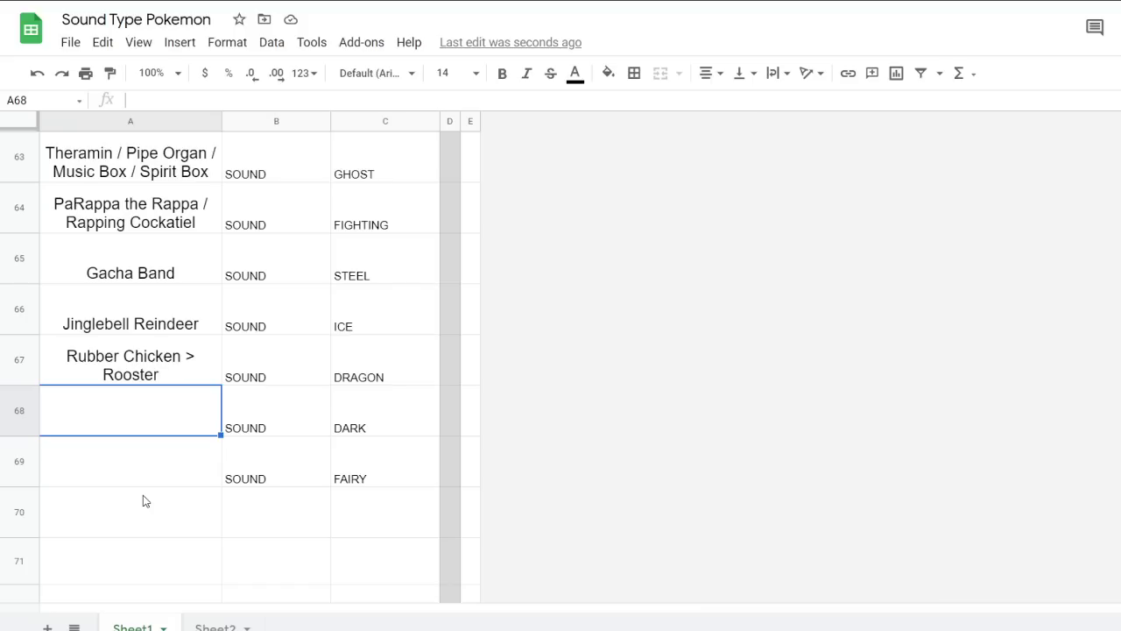
double_click(167, 322)
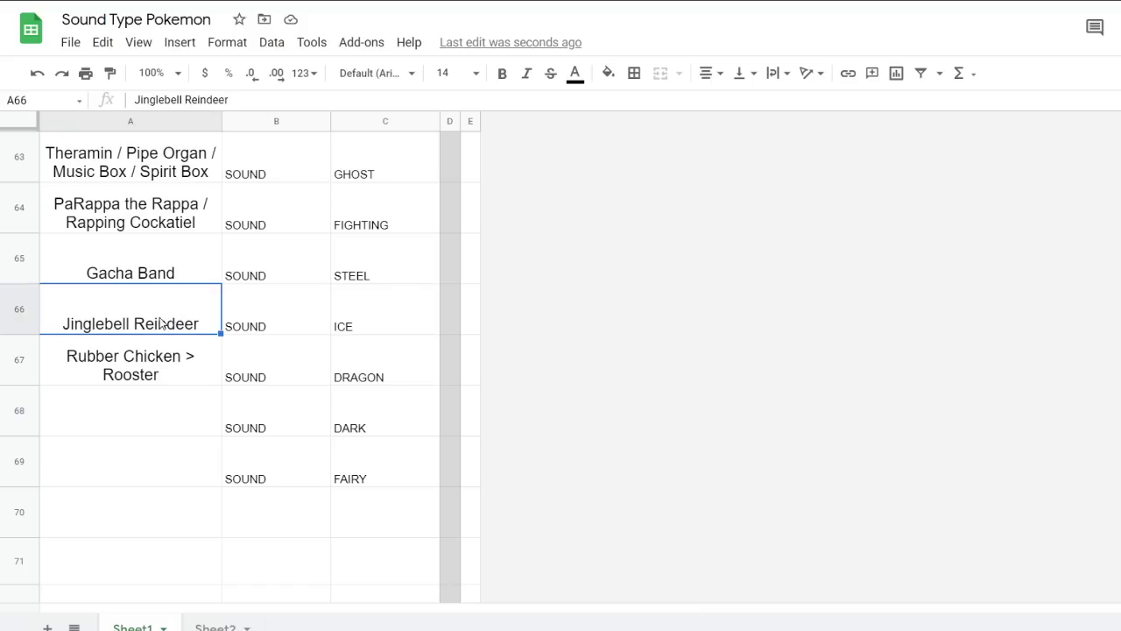
left_click_drag(134, 296, 219, 299)
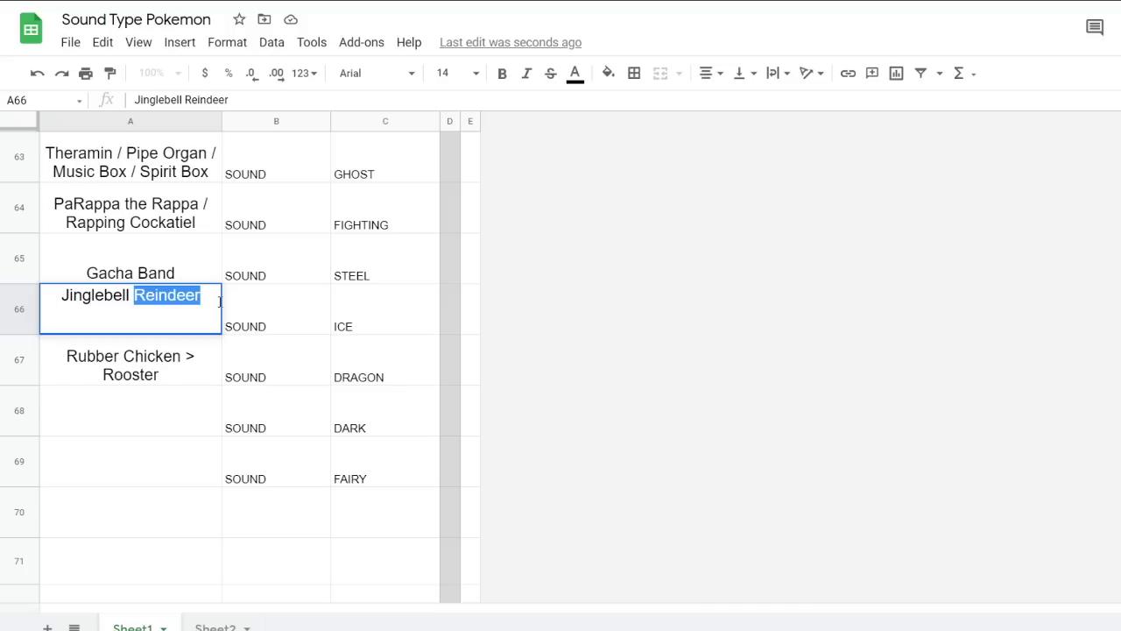
left_click_drag(219, 302, 138, 315)
left_click(240, 325)
left_click(197, 324)
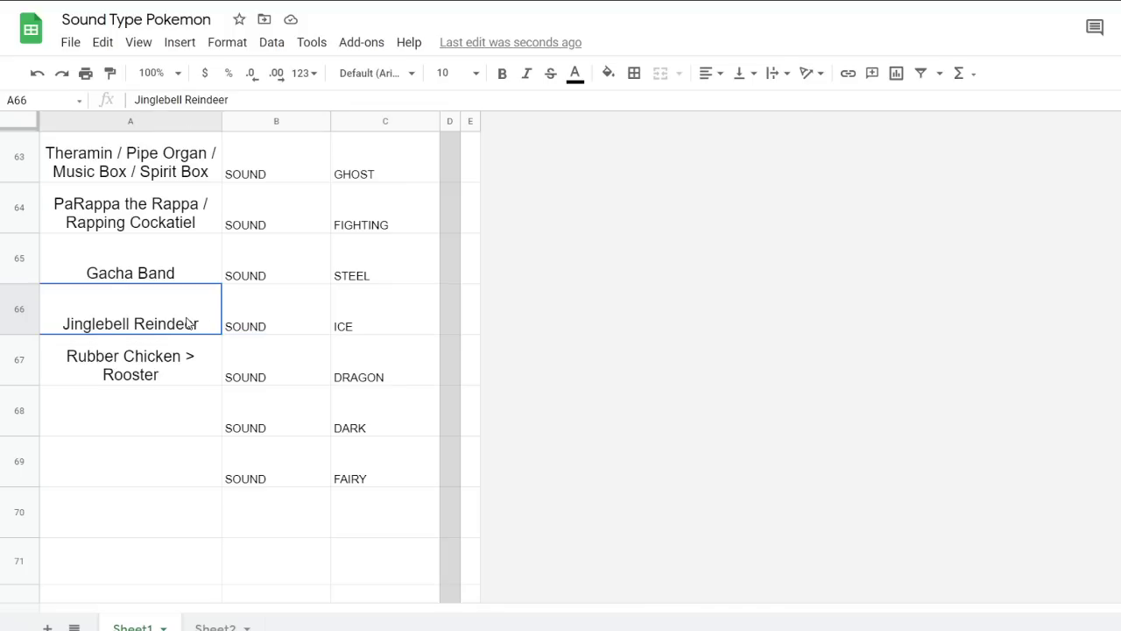
left_click(253, 317)
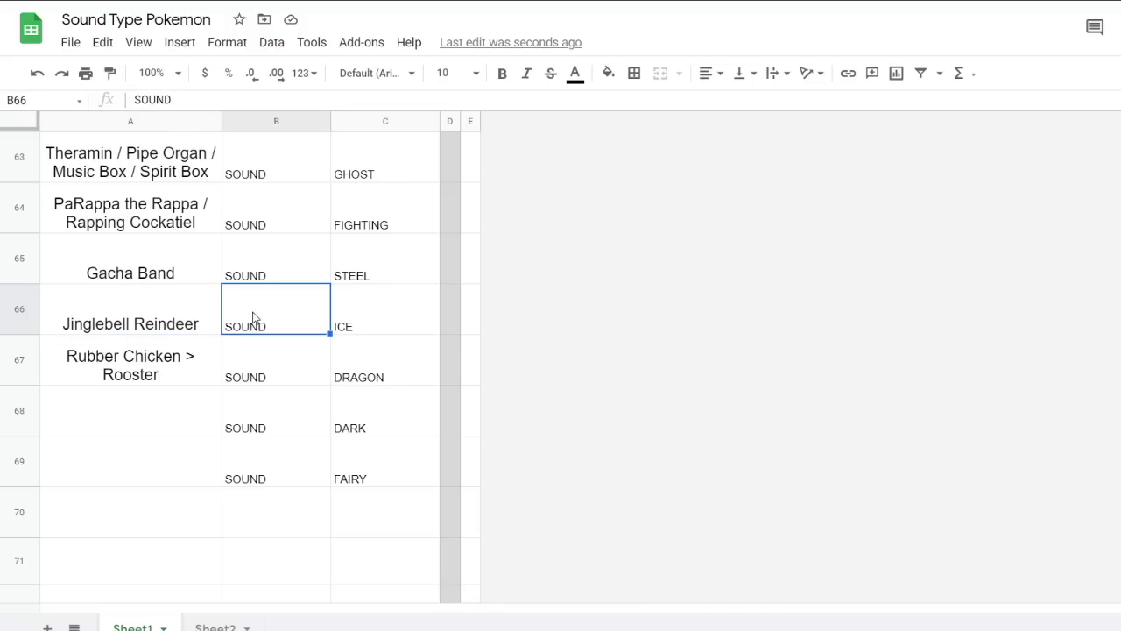
left_click(184, 319)
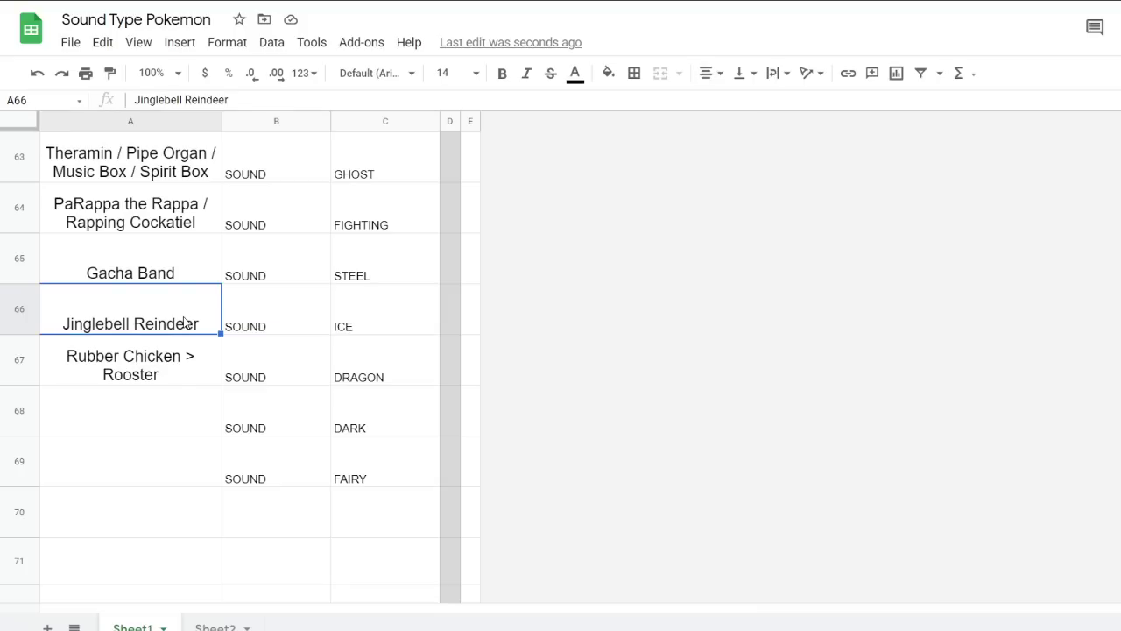
left_click(69, 426)
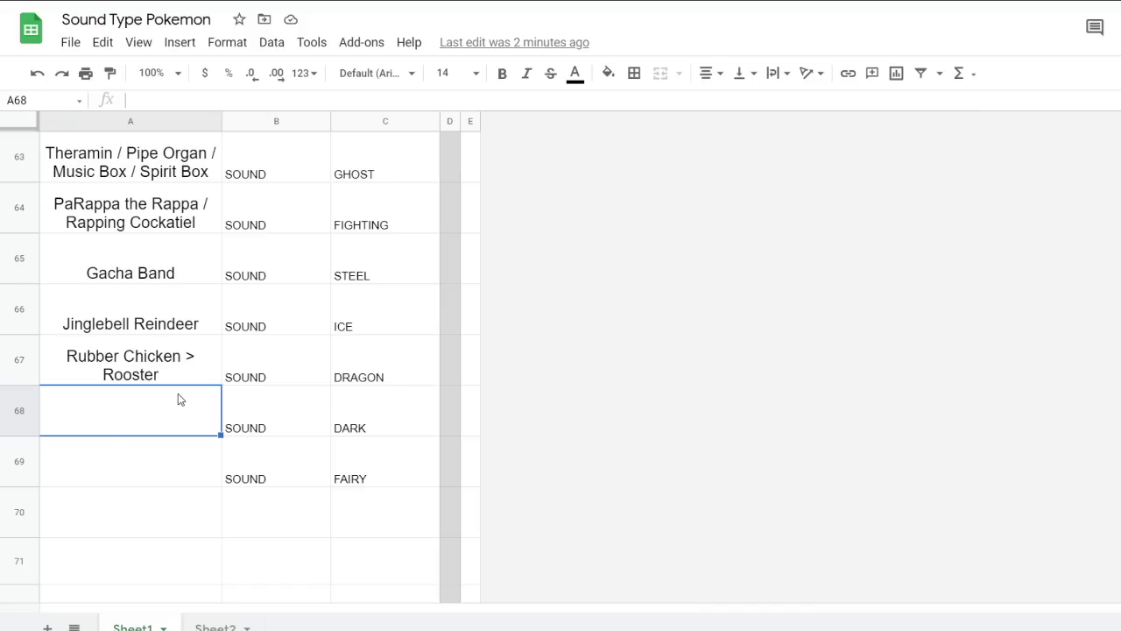
Append "(Windchime Antlers in Evo)" to the Jinglebell Reindeer entry in cell A66
double_click(187, 297)
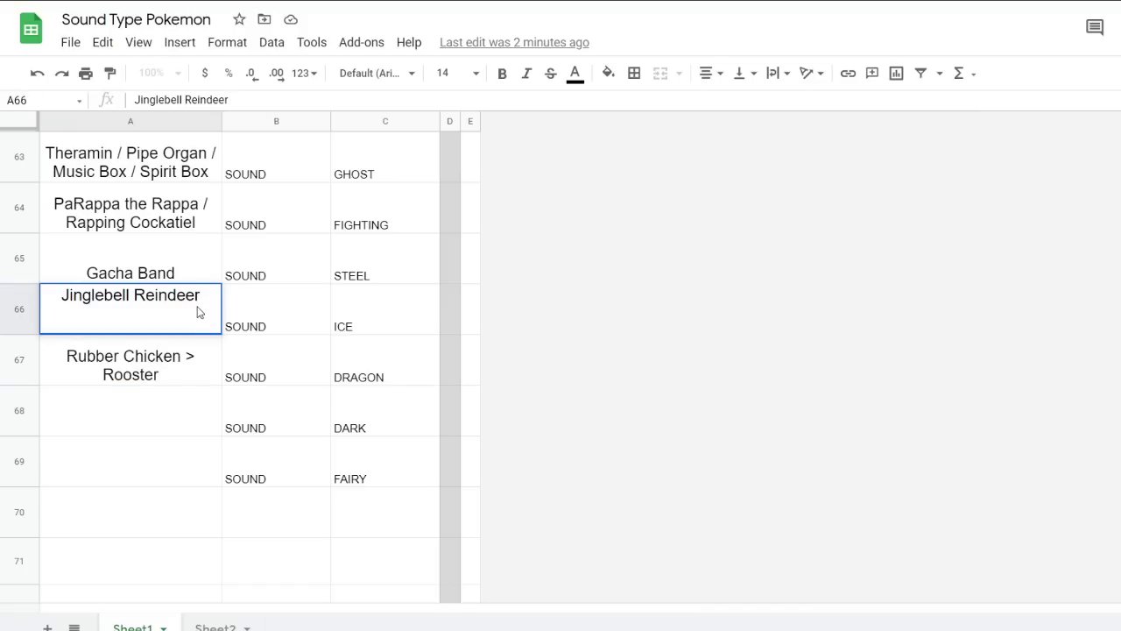
left_click(204, 298)
type("(W")
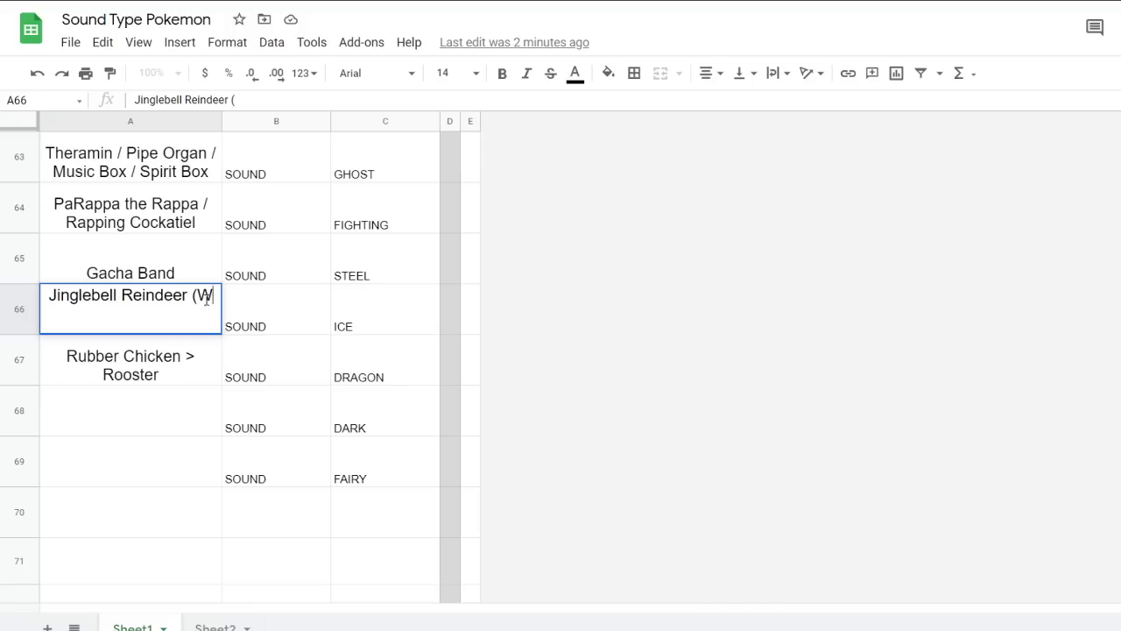
type("indchime ")
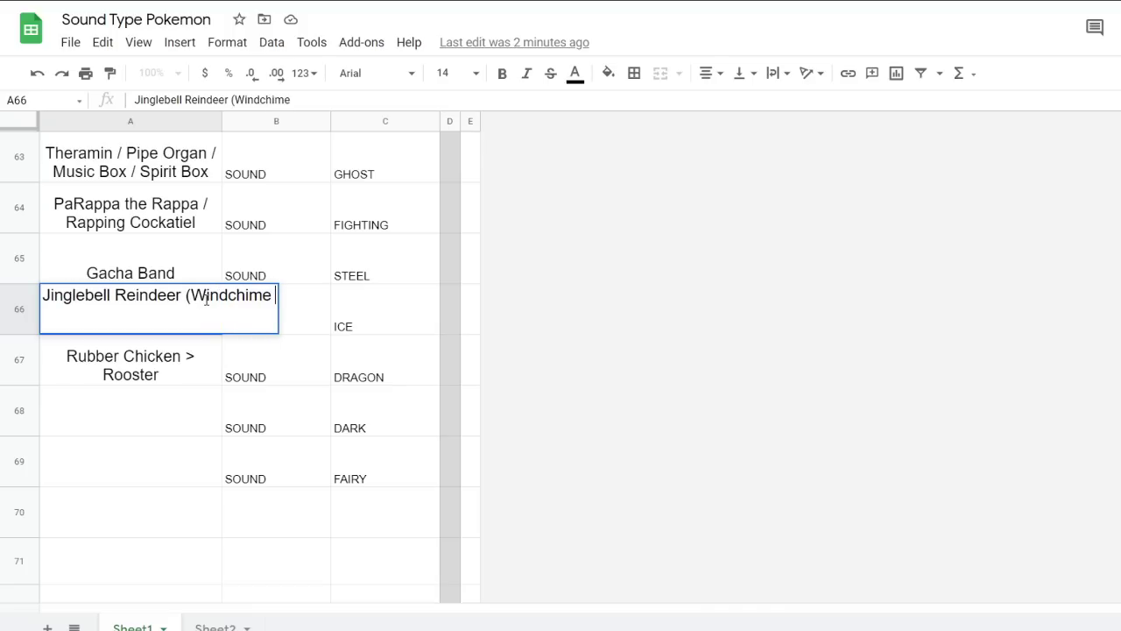
type("Antlers in Evo)")
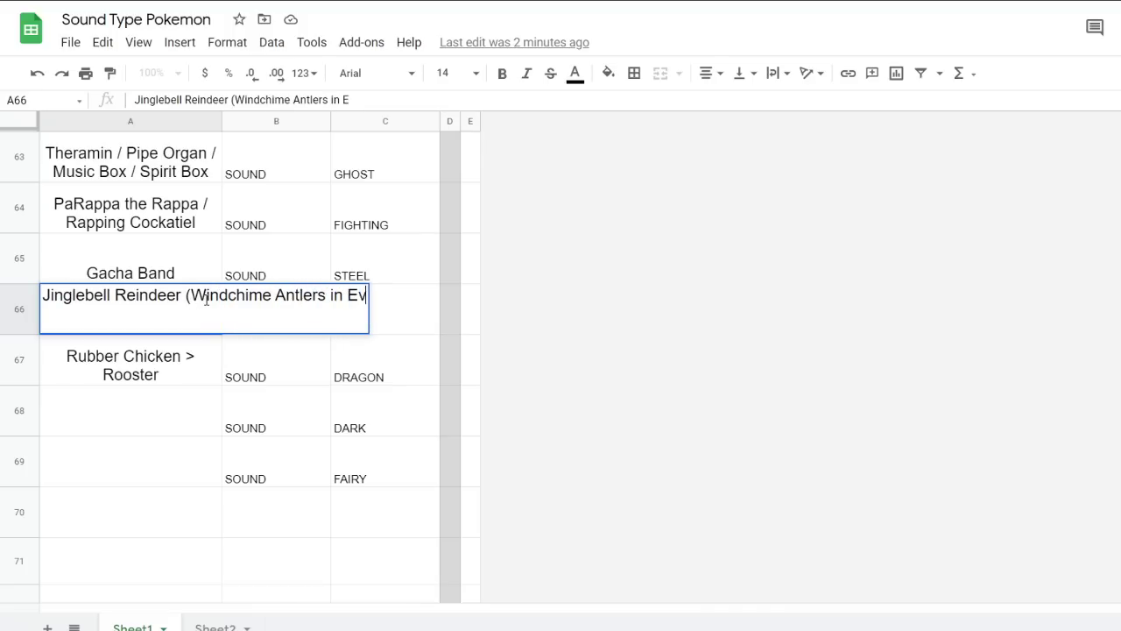
key("Return")
left_click(408, 400)
Shorten the note in the Jinglebell Reindeer entry to "(Windchime Antlers)" by removing the "in Evo" wording
left_click(216, 301)
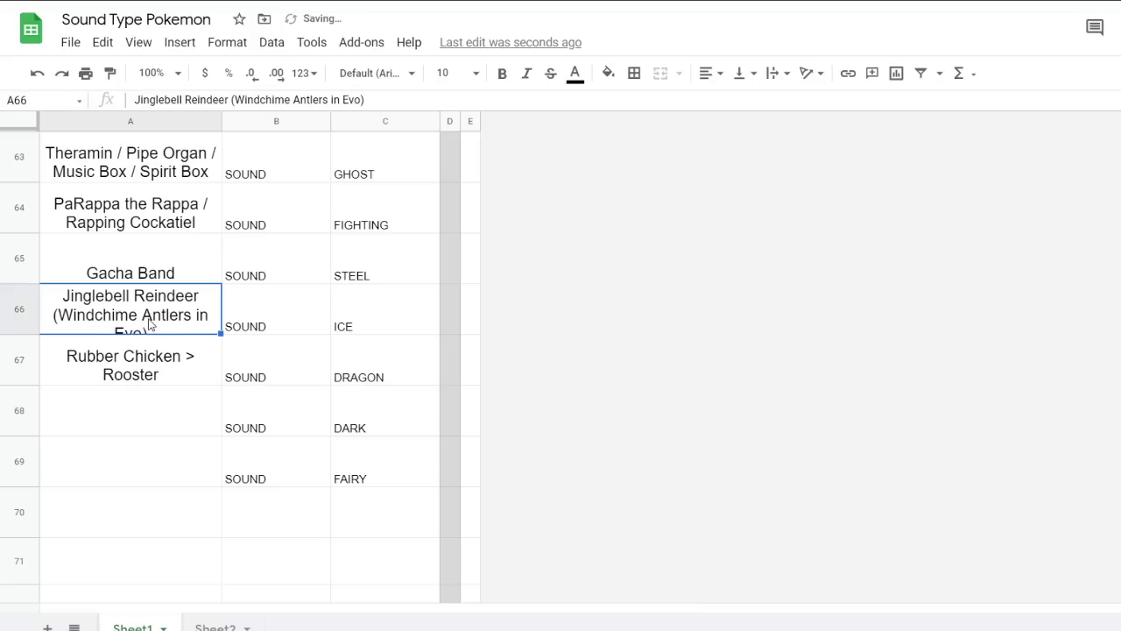
double_click(216, 301)
left_click_drag(326, 296, 379, 296)
key("BackSpace")
left_click(382, 331)
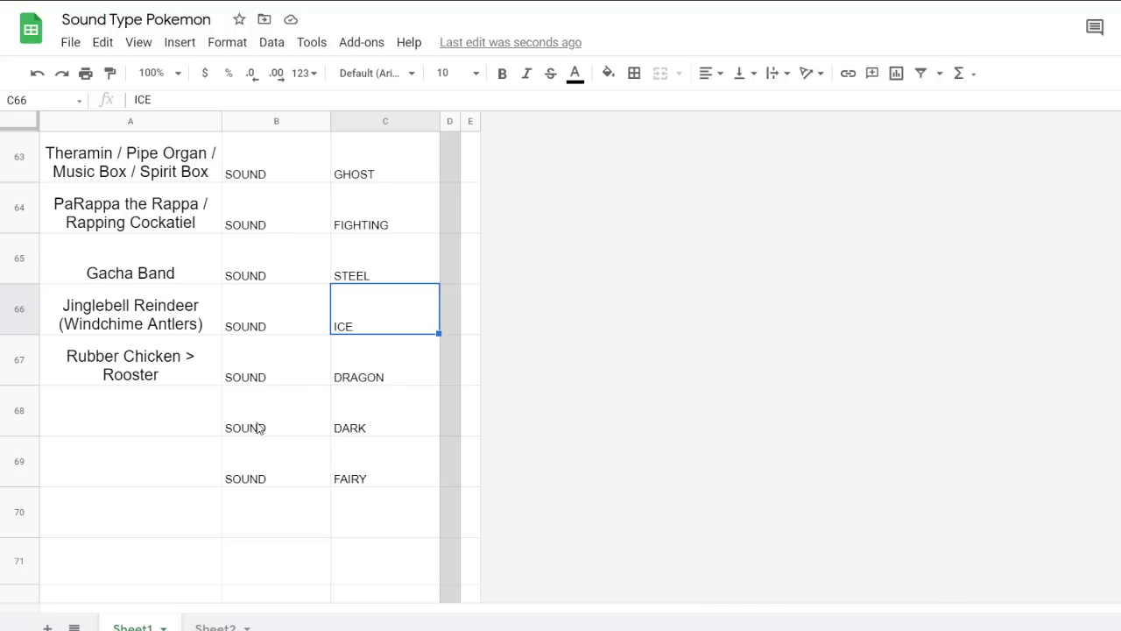
Enter "Pied Piper Rat w/ Shadow Rat Gang" as the idea for the SOUND and DARK pairing in cell A68
left_click(147, 419)
type("Pied Piper Rat")
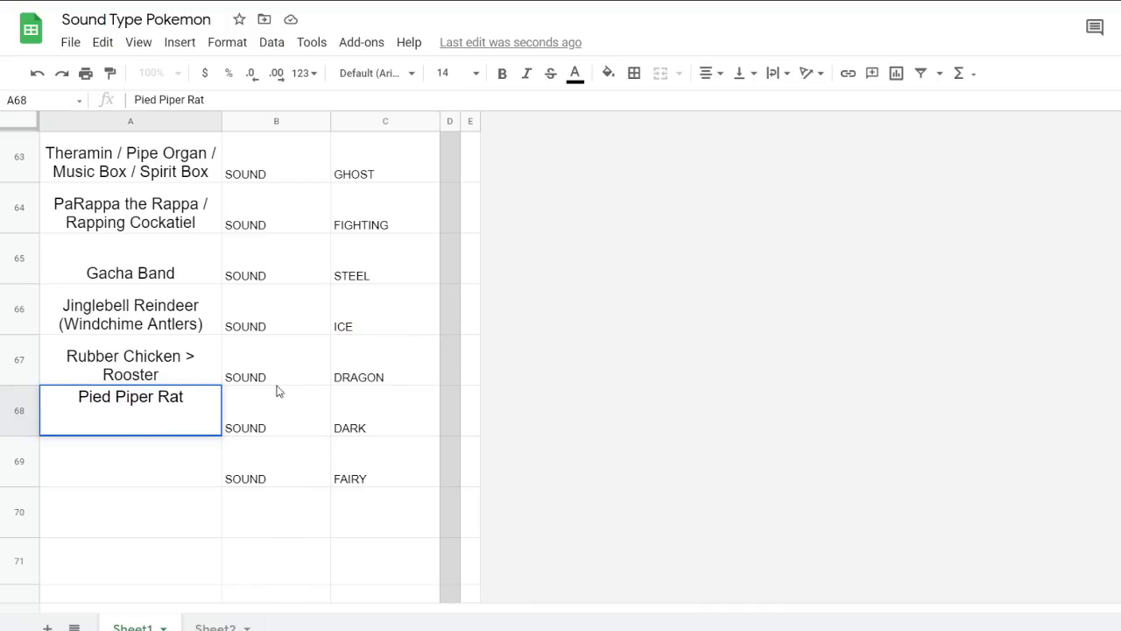
left_click(306, 399)
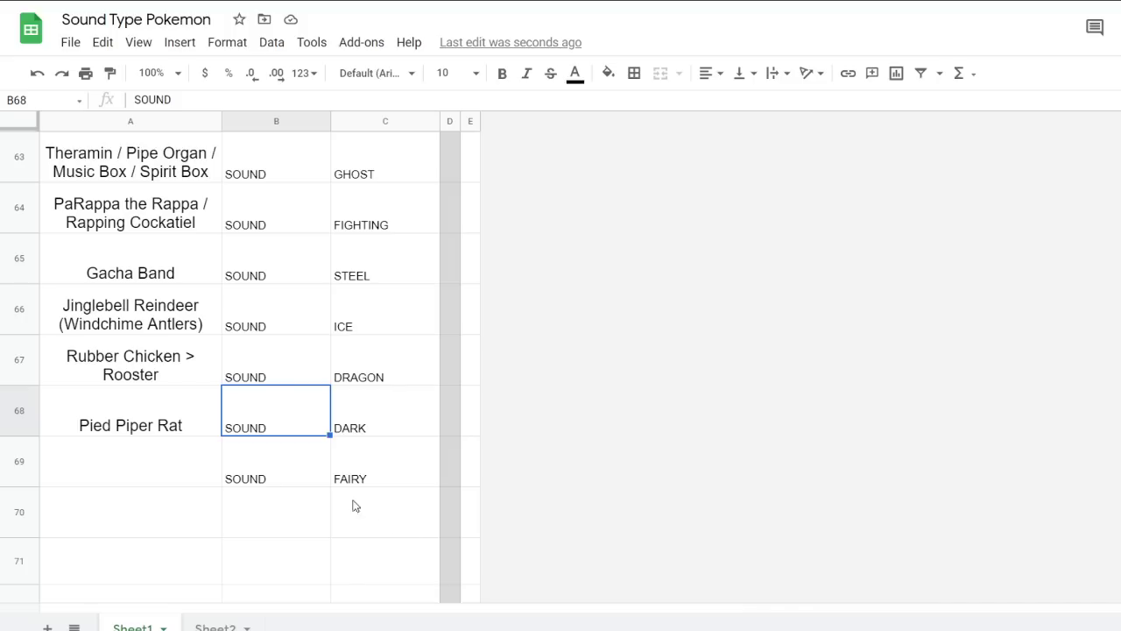
double_click(193, 426)
type("w")
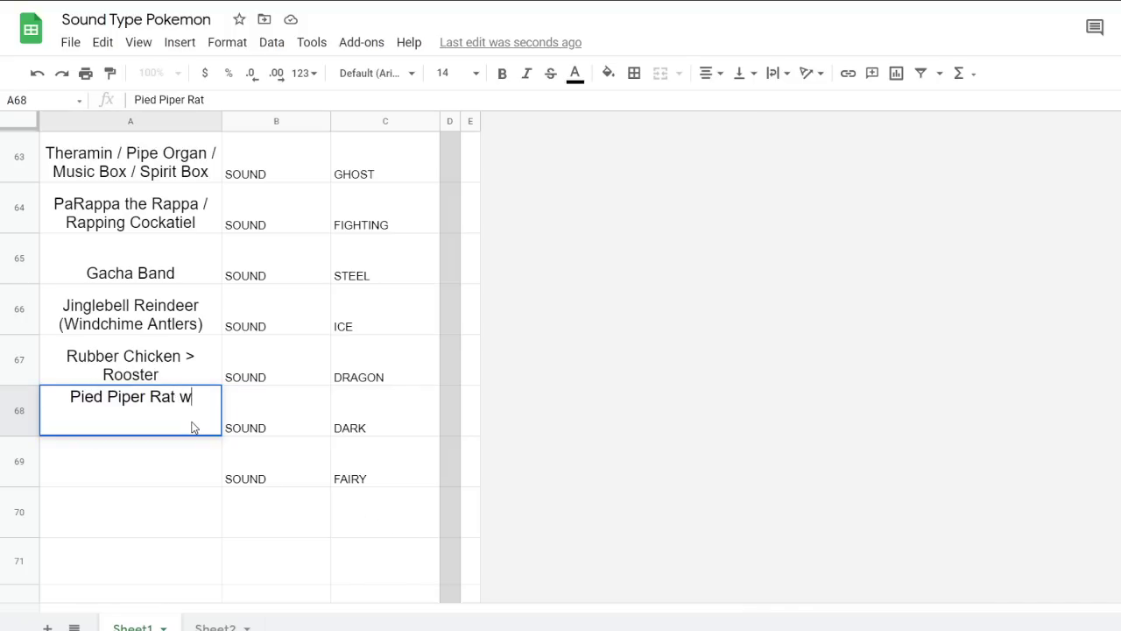
type("/ Shadow Rat Gang")
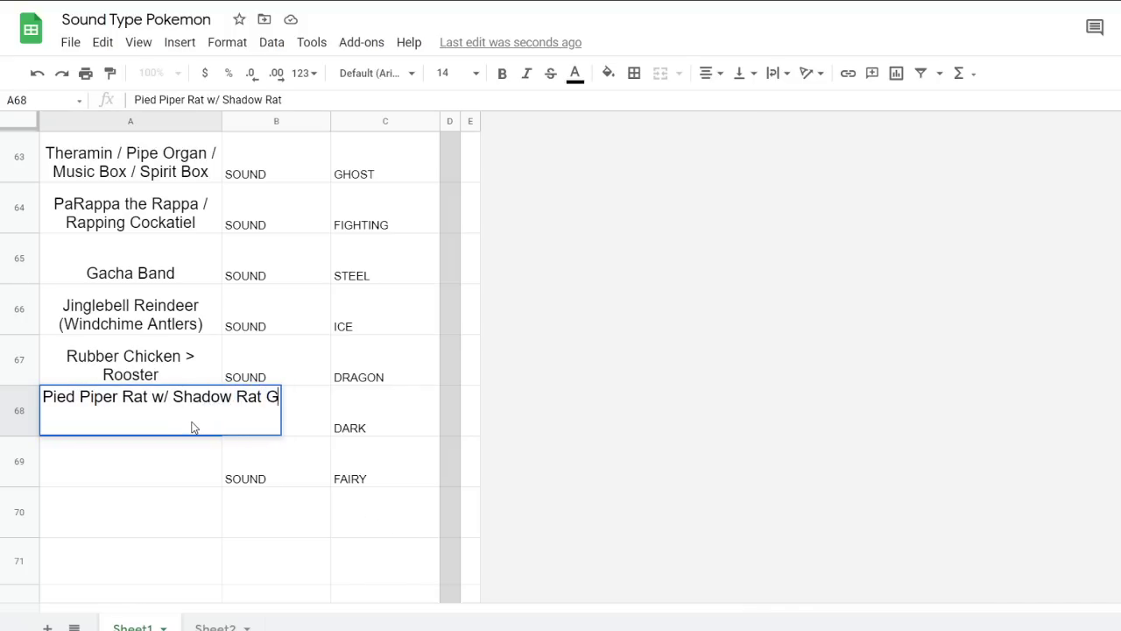
left_click(258, 358)
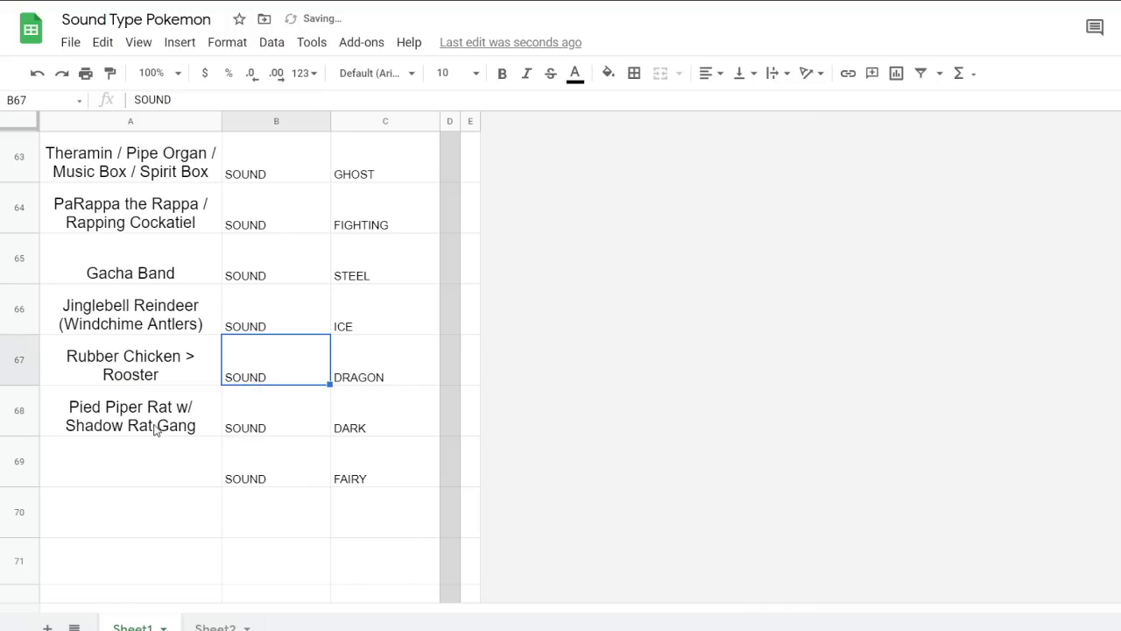
left_click(250, 428)
left_click(369, 428)
left_click(196, 407)
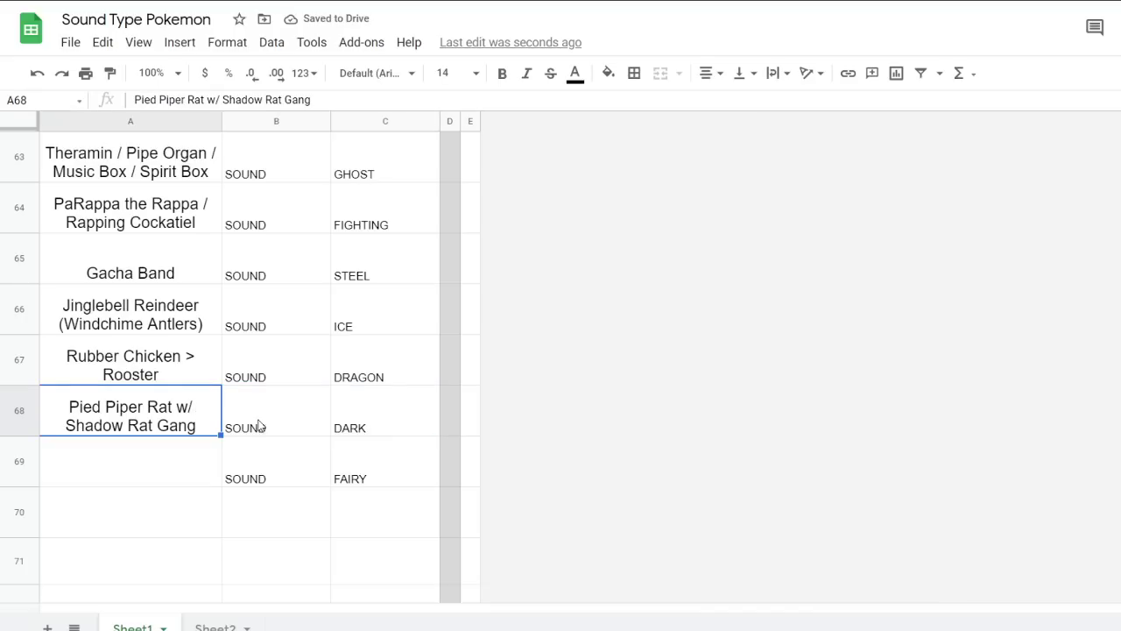
left_click(278, 425)
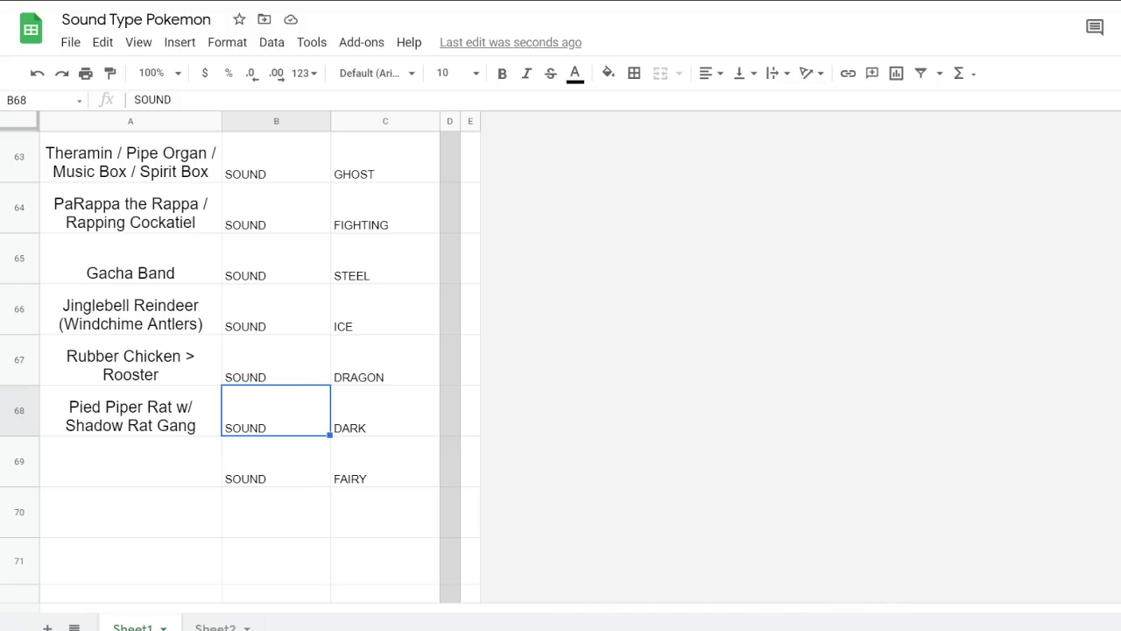
left_click(303, 494)
left_click(290, 483)
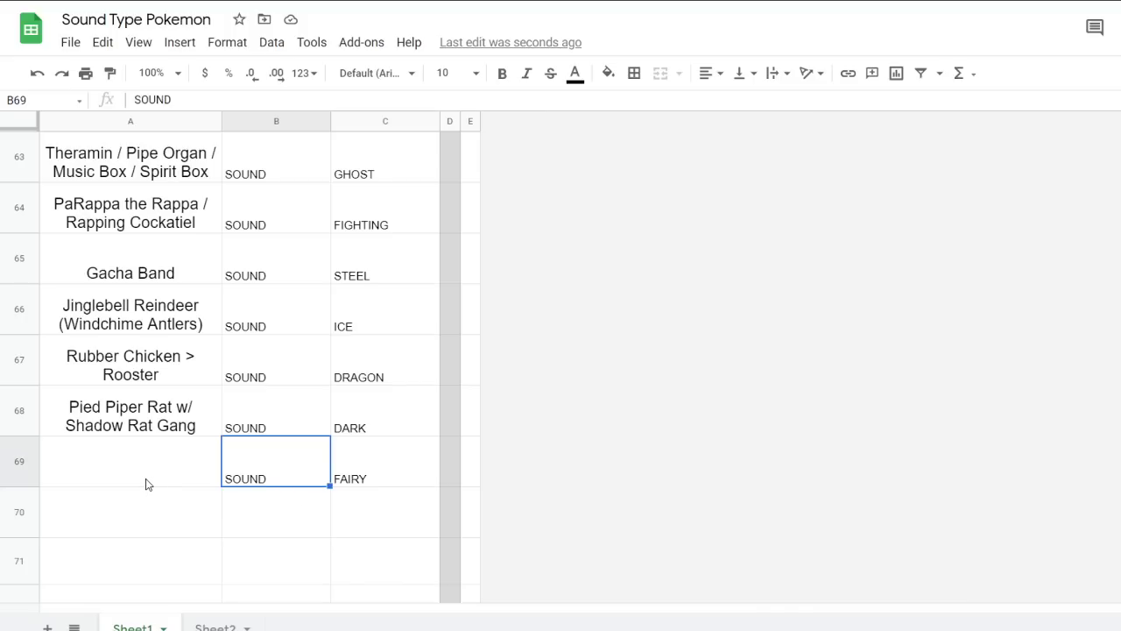
left_click(147, 484)
type("Inexplicably just Chimeco Again")
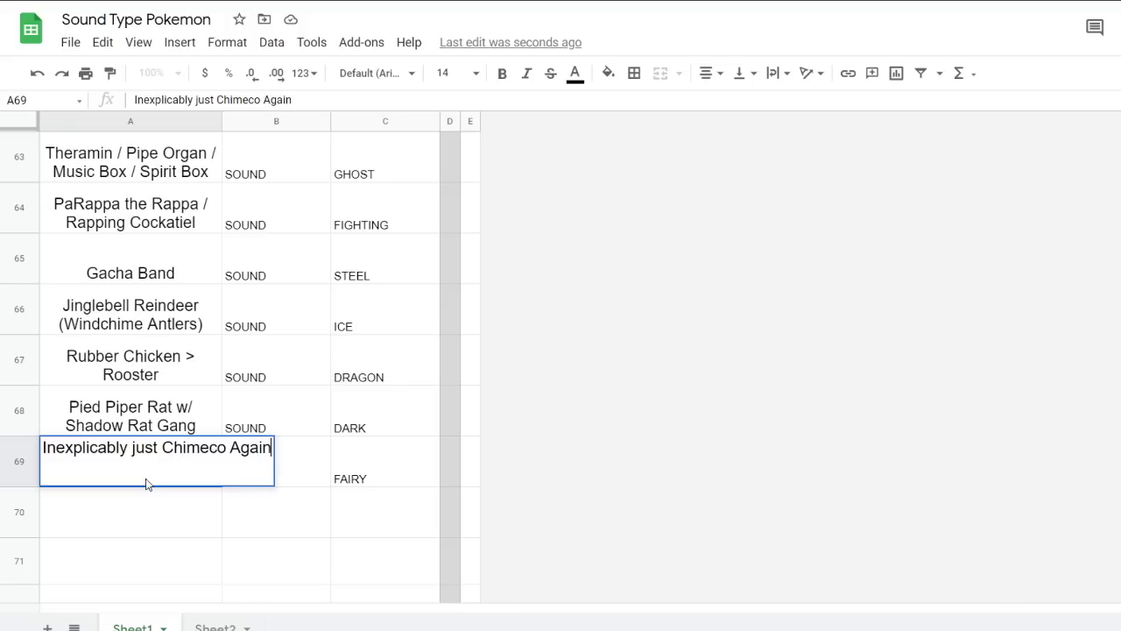
left_click(140, 576)
left_click(149, 477)
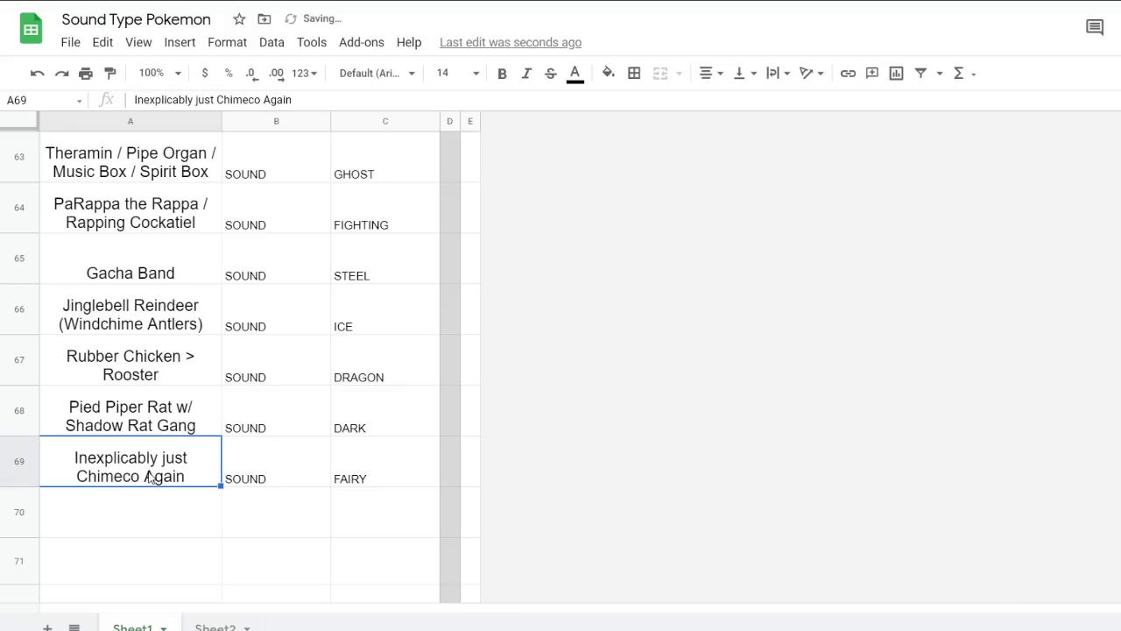
key("Delete")
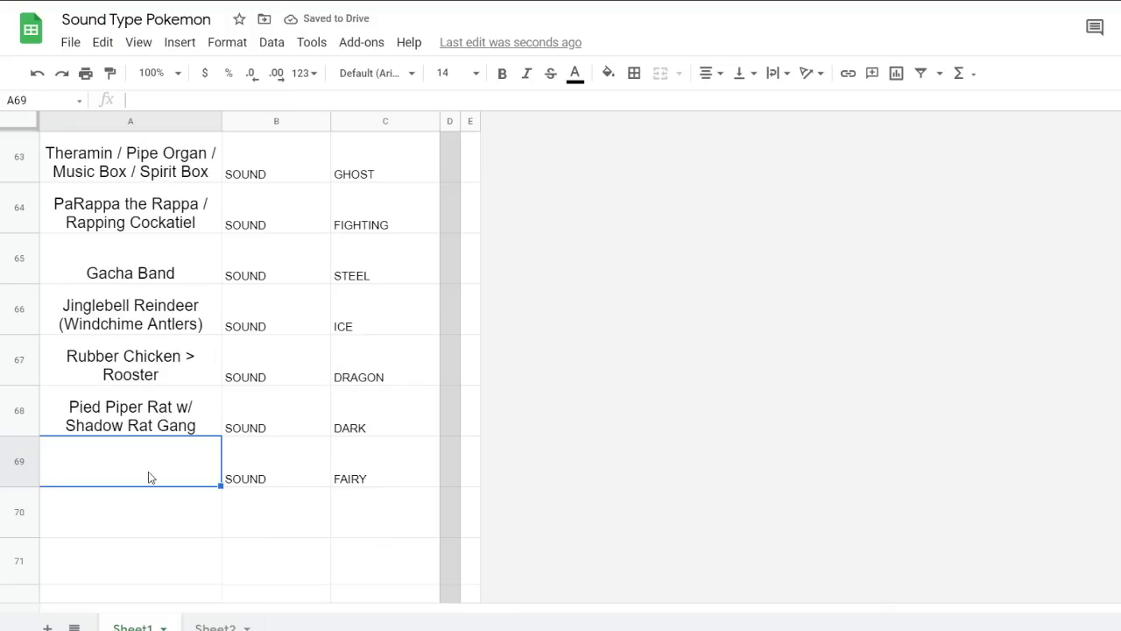
left_click(252, 472)
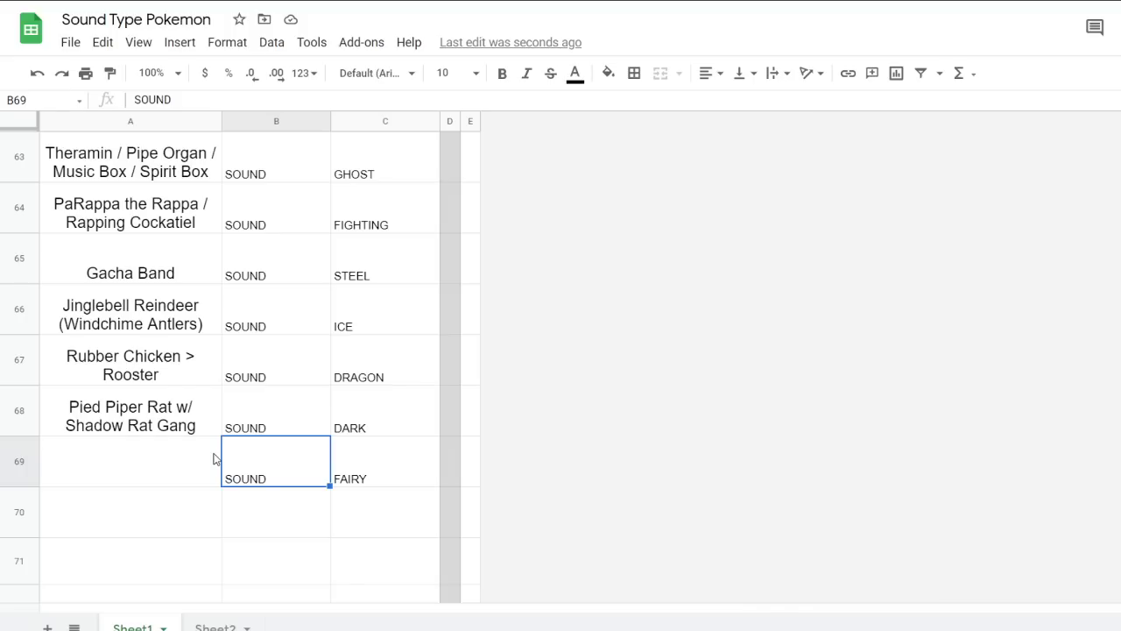
Remove "PaRappa the Rappa /" from the SOUND and FIGHTING entry in cell A64, leaving "Rapping Cockatiel"
scroll(208, 441, "up", 3)
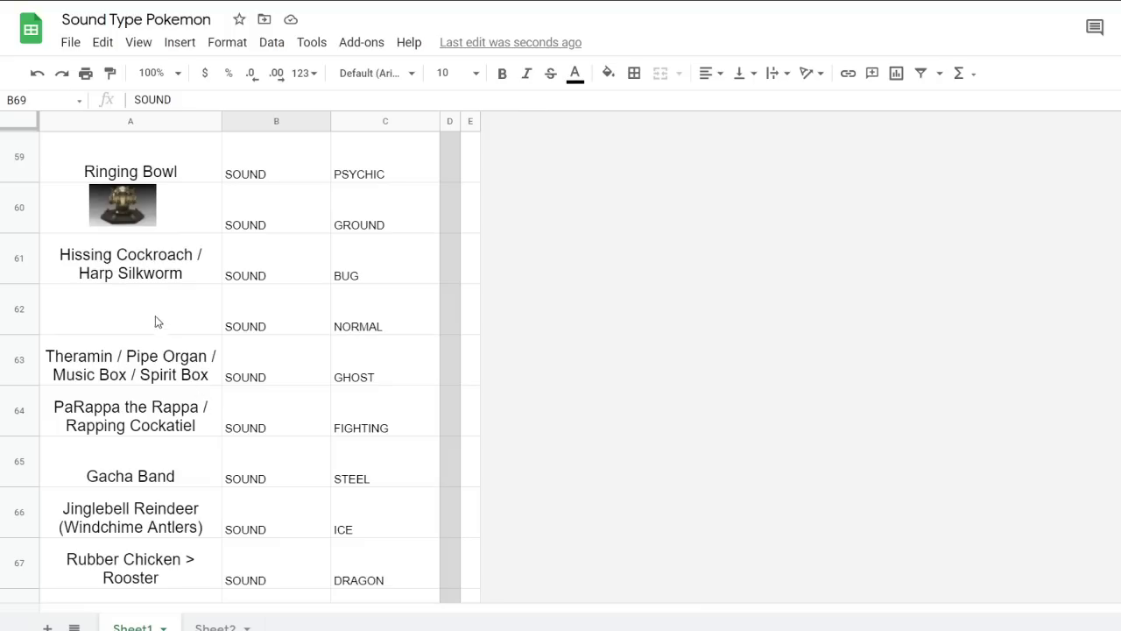
double_click(137, 417)
left_click_drag(205, 400, 7, 398)
key("BackSpace")
left_click(312, 439)
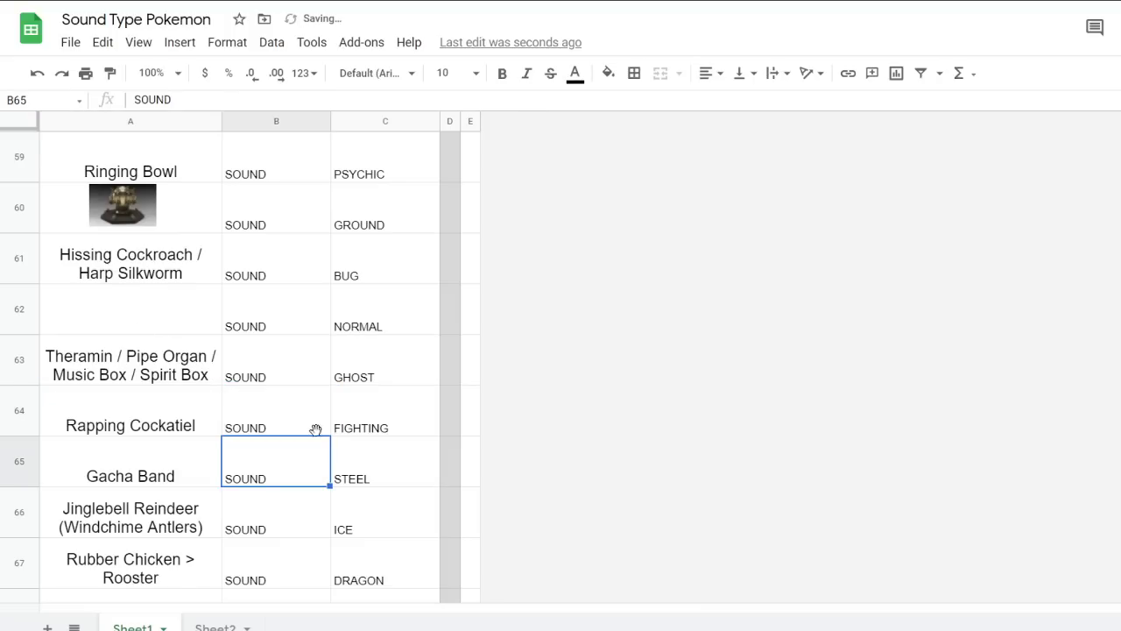
left_click(160, 320)
left_click(144, 401)
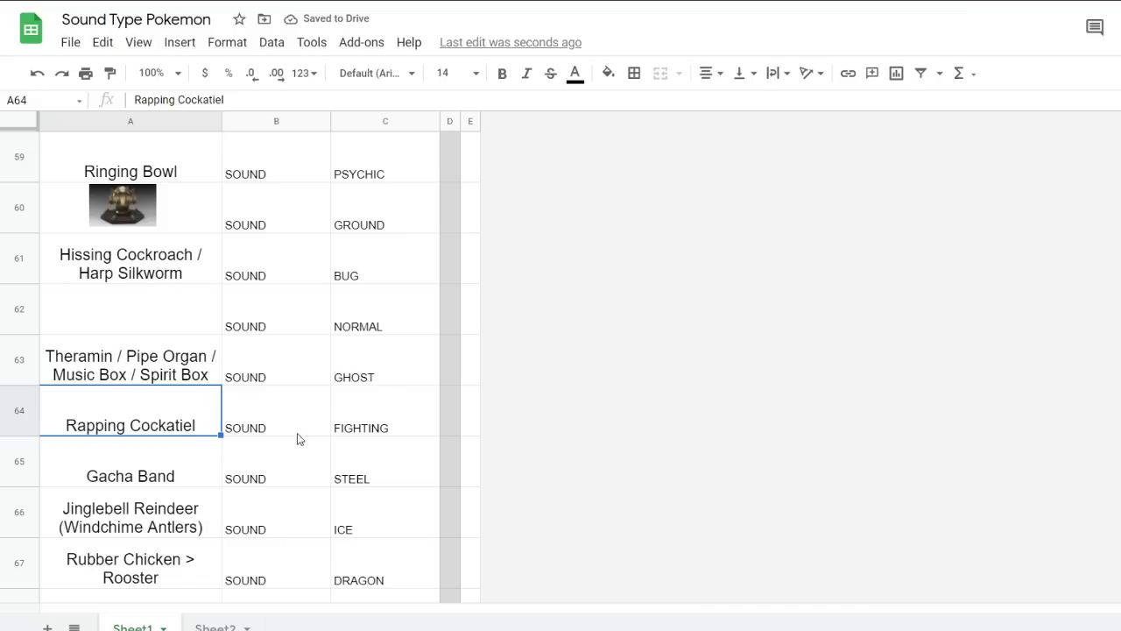
Copy the SOUND and BUG idea from cell A61 into cell A62 to reuse its text formatting
left_click(122, 310)
type("Sing")
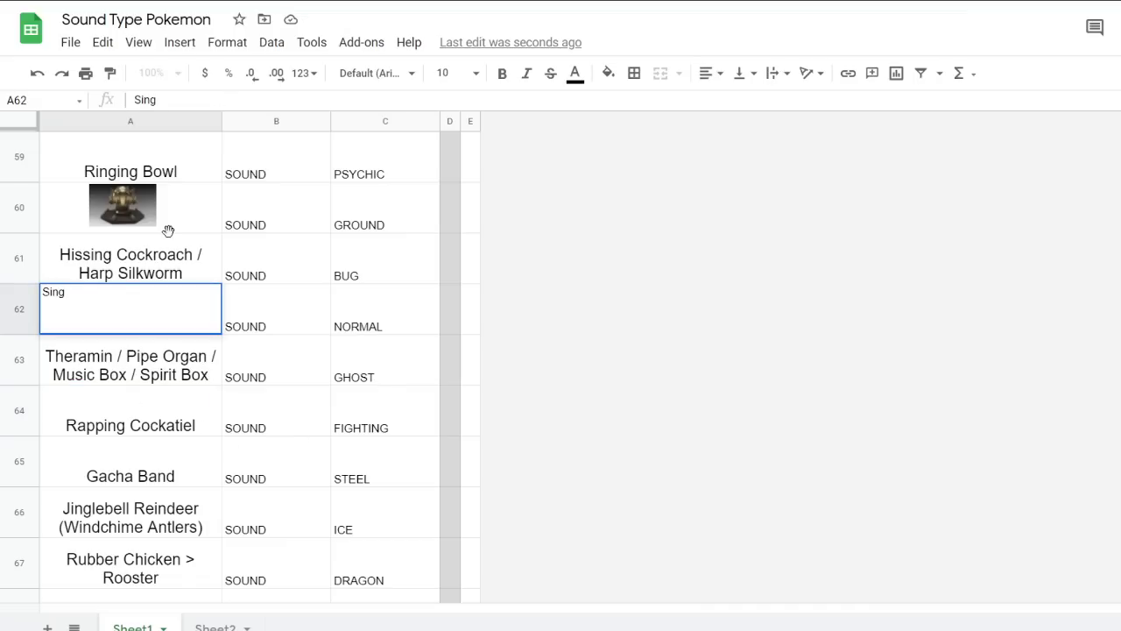
left_click(137, 277)
key("ctrl+c")
left_click(100, 314)
key("ctrl+v")
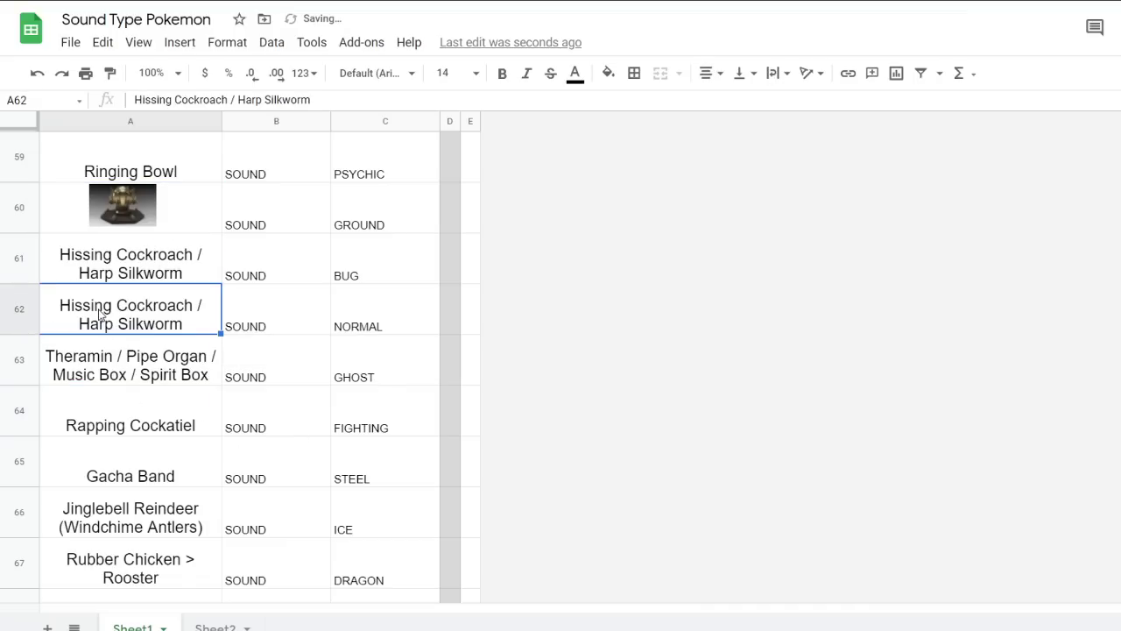
Replace the contents of cell A62 with "Singing Dog > Cerberus Trio" as the SOUND and NORMAL idea
type("Singing Dog >")
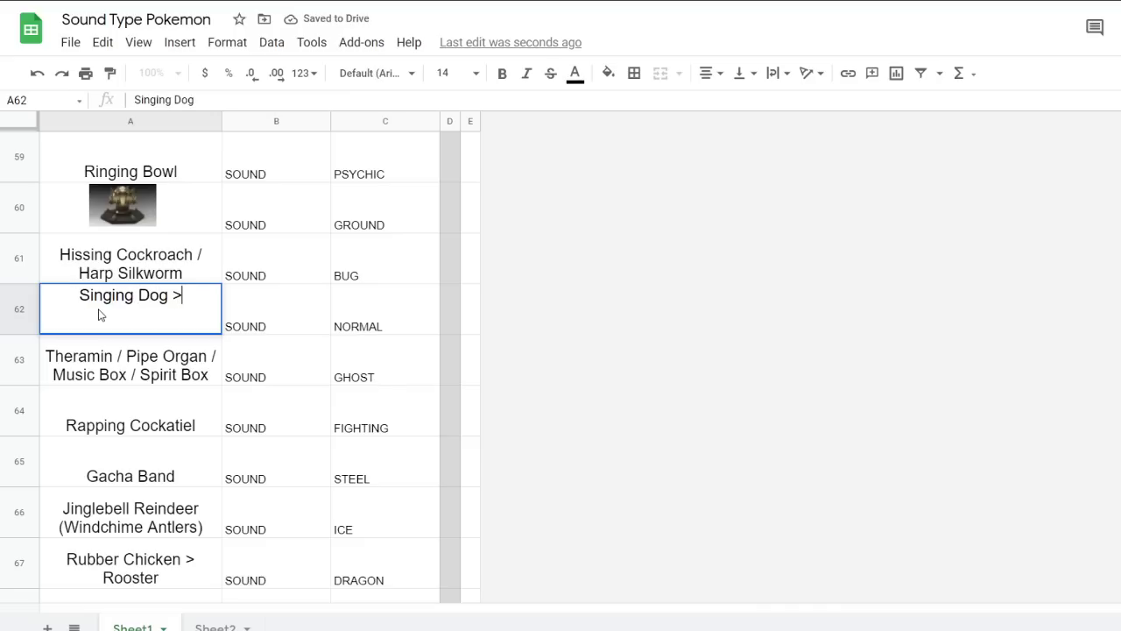
type(" Cerberus C")
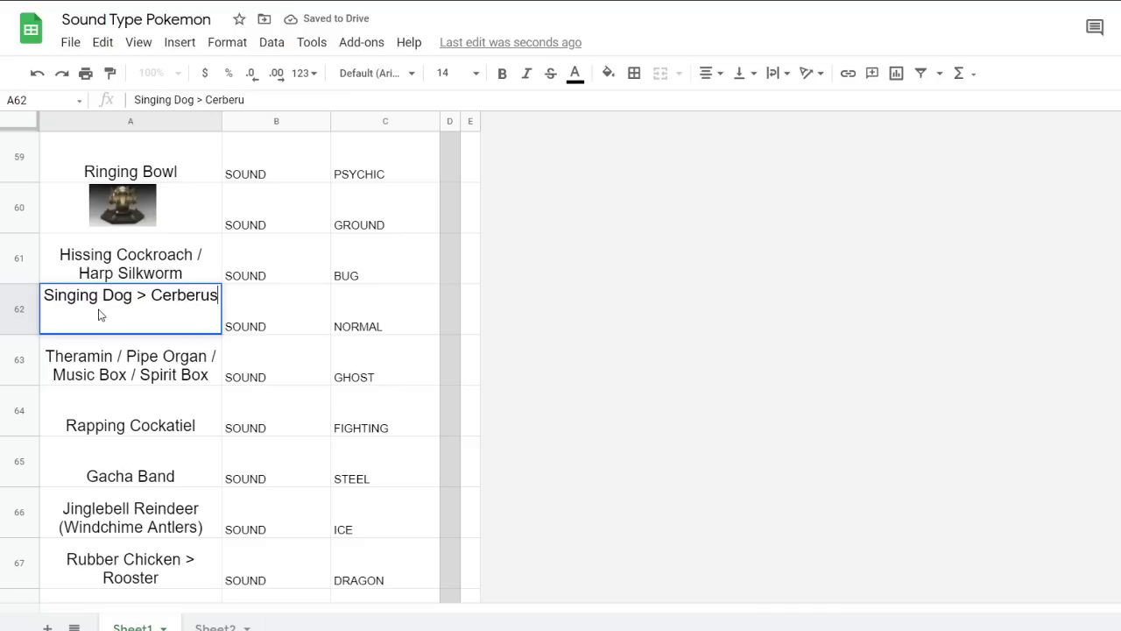
key("BackSpace")
type("Trio")
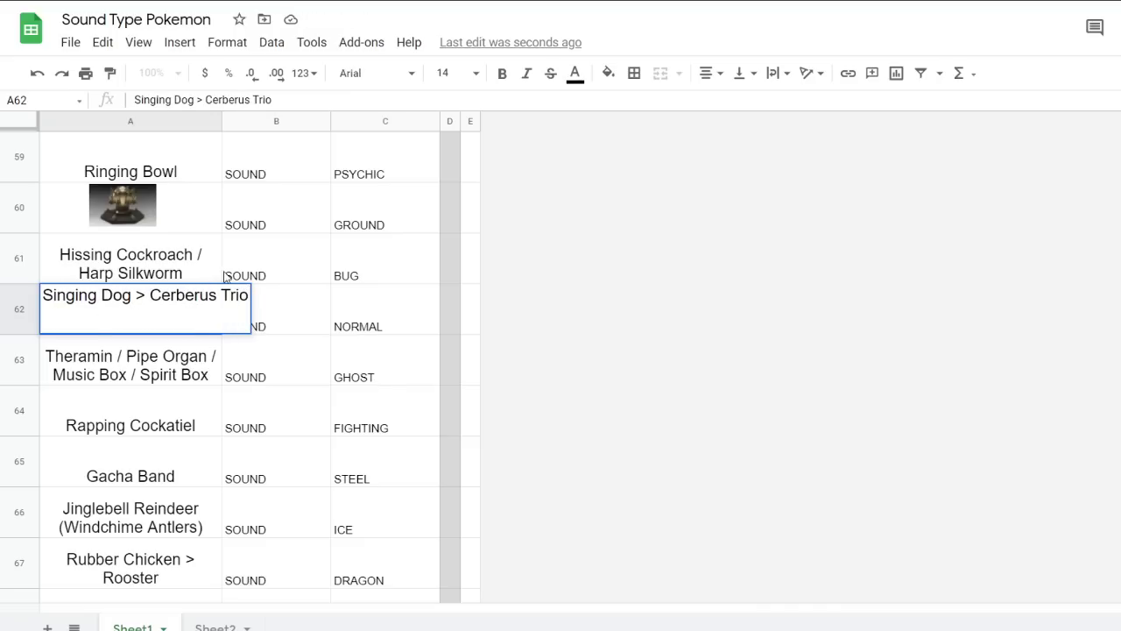
left_click(225, 281)
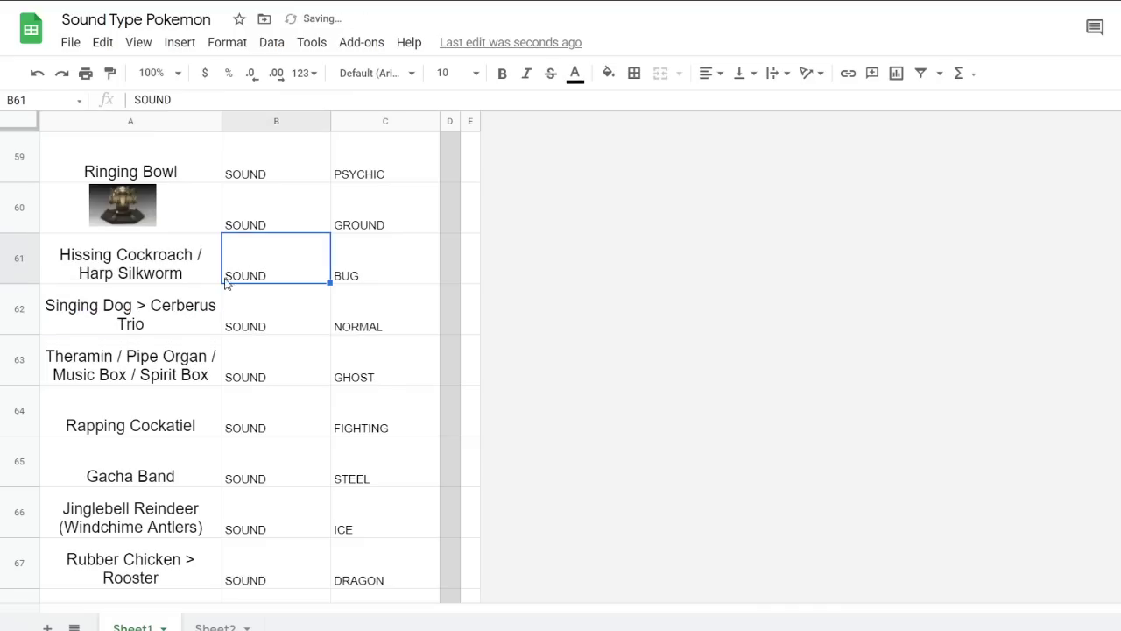
left_click(163, 317)
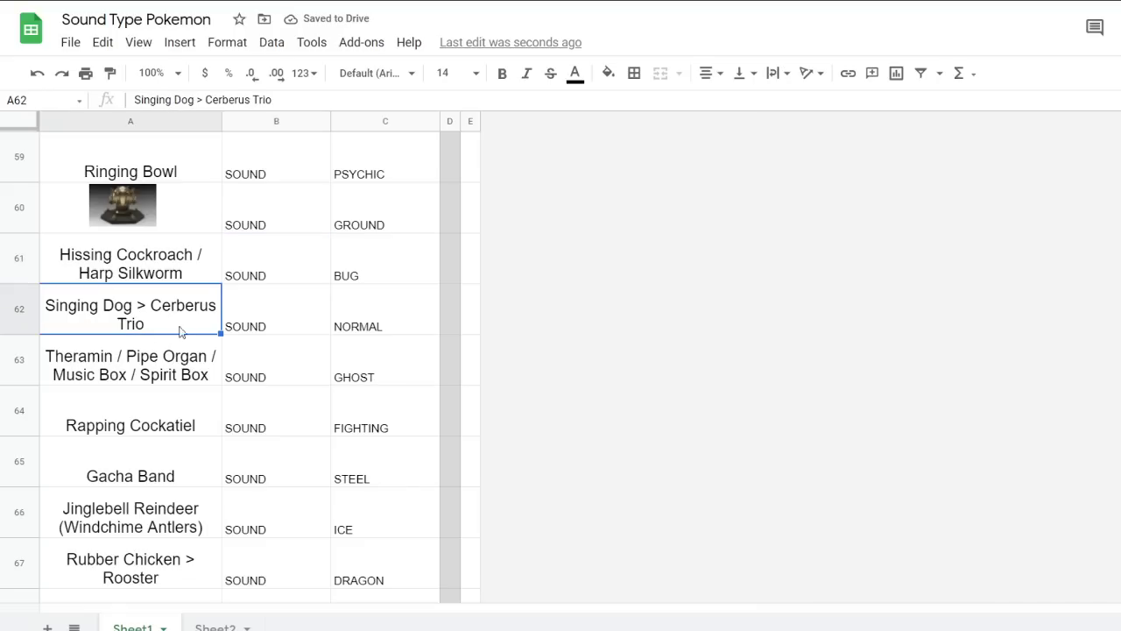
scroll(245, 403, "down", 1)
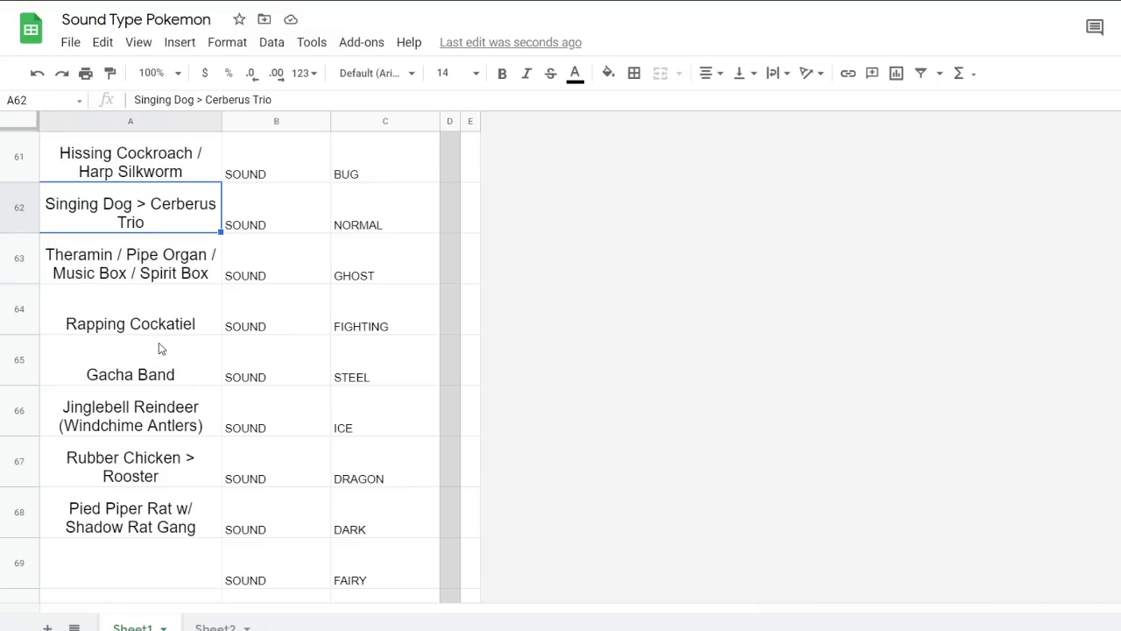
left_click(151, 372)
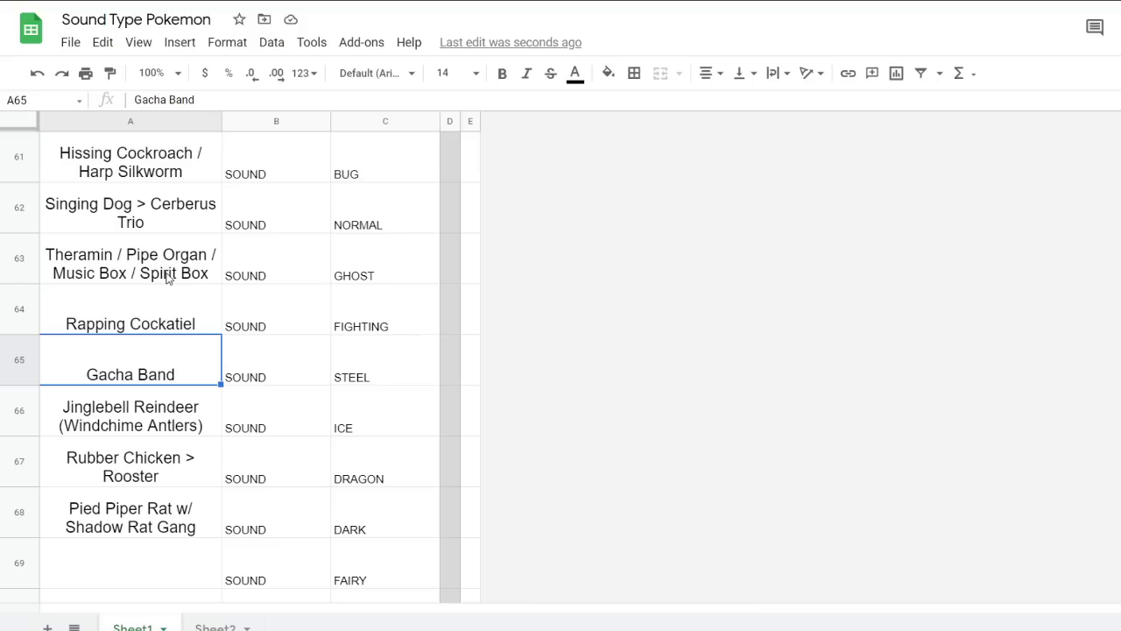
Append "> Barkershop Quartet" to the Singing Dog entry in cell A62
double_click(164, 224)
left_click_drag(215, 200, 254, 200)
left_click(251, 196)
type(">")
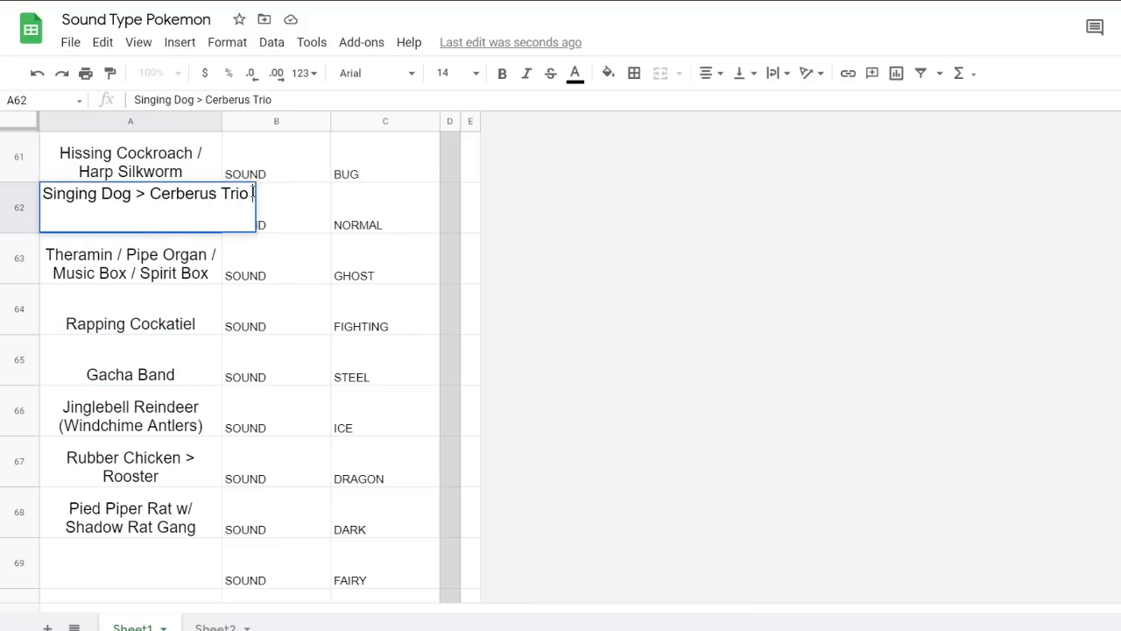
type("ar")
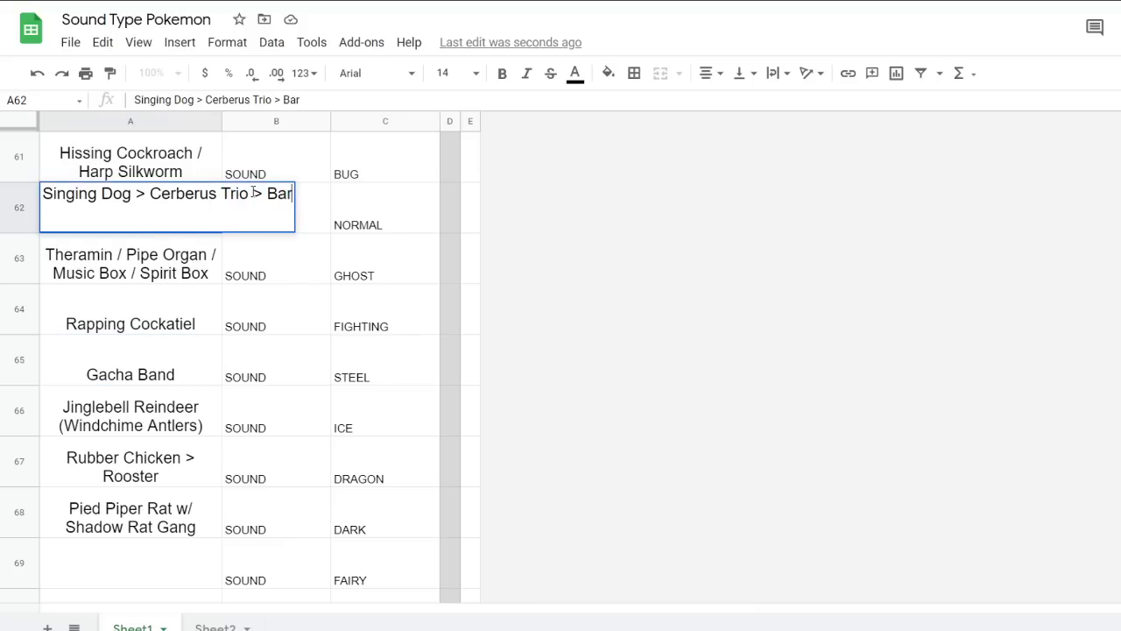
type("kershop Quartet")
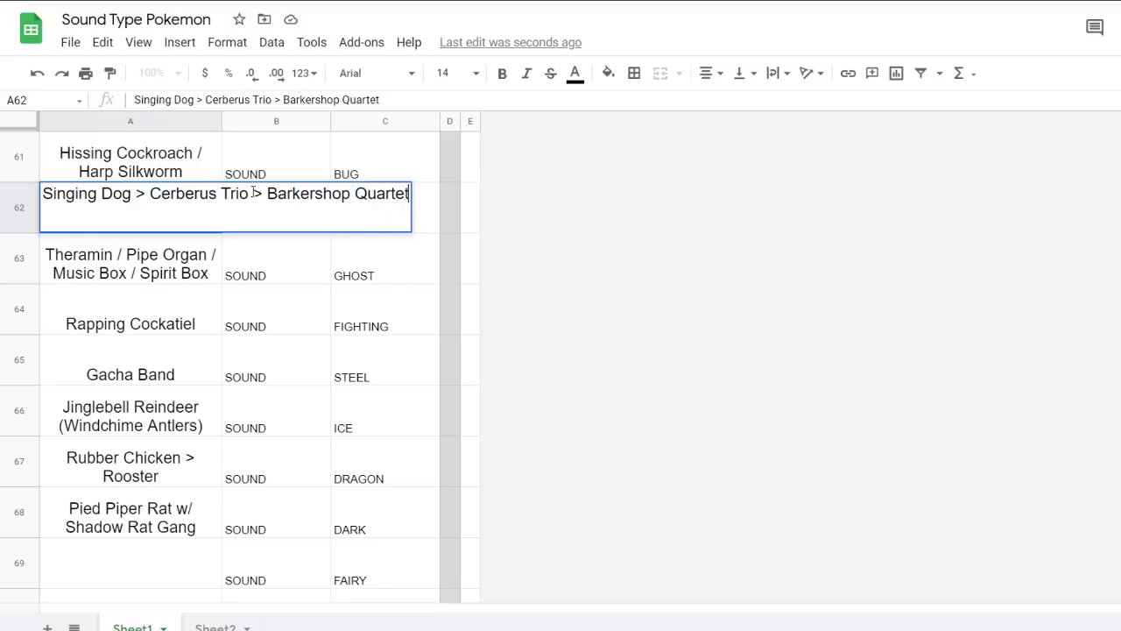
left_click(273, 329)
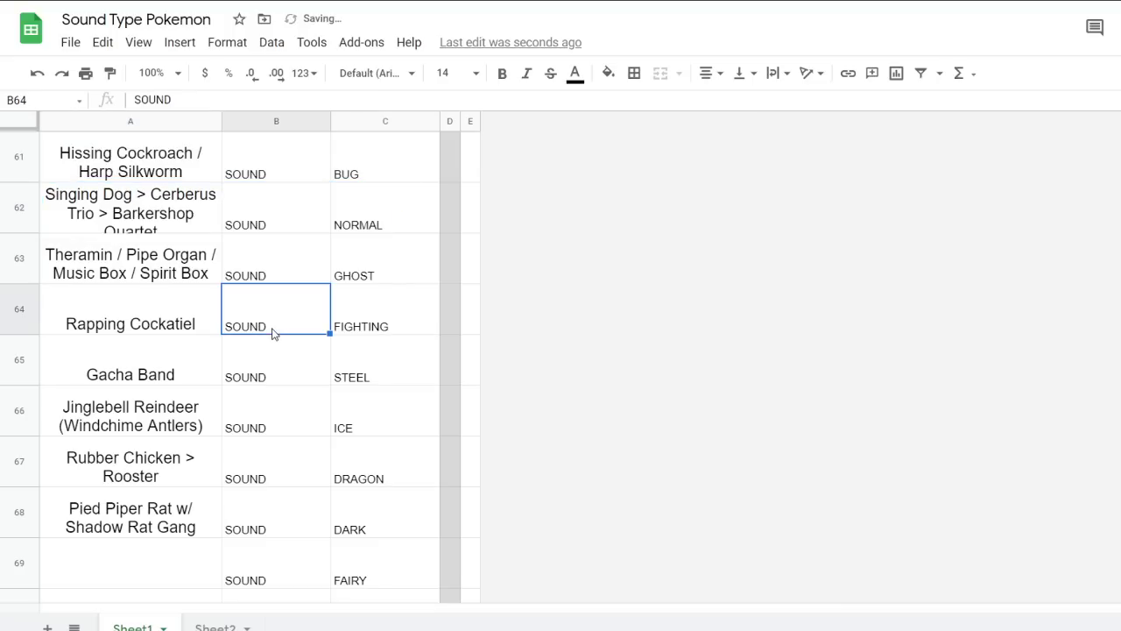
double_click(151, 212)
left_click(219, 194)
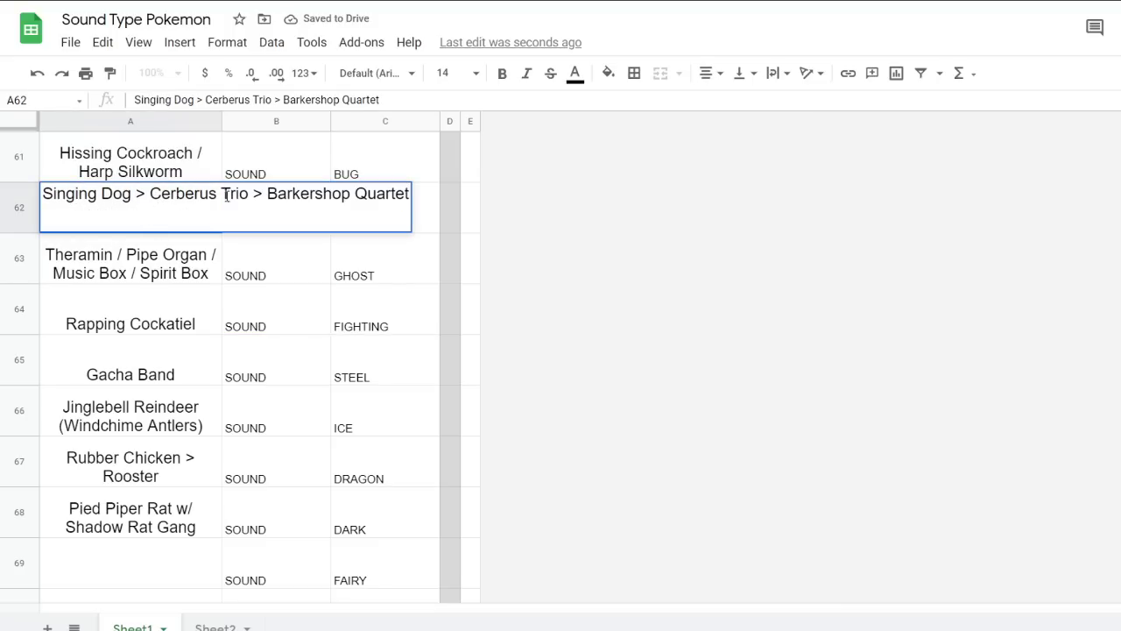
double_click(238, 194)
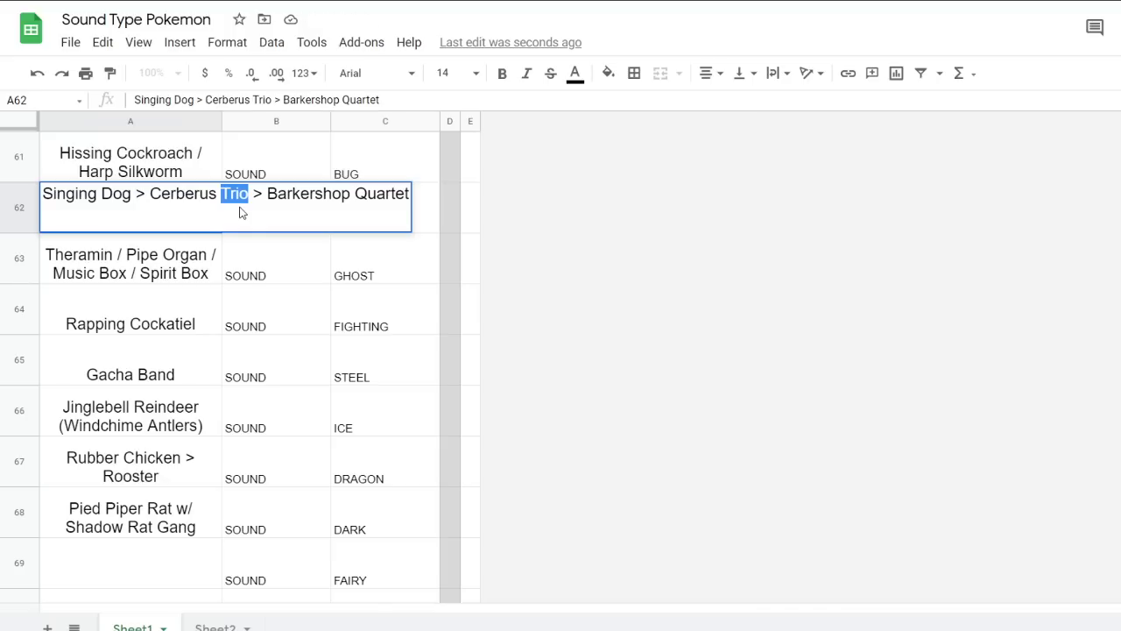
left_click(289, 306)
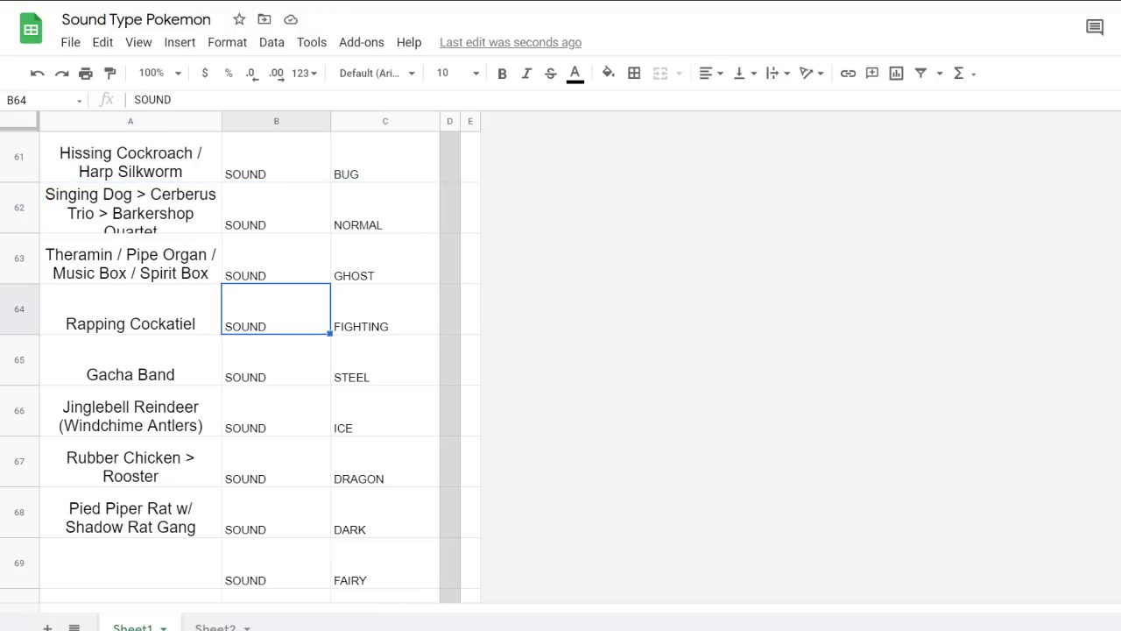
left_click(143, 297)
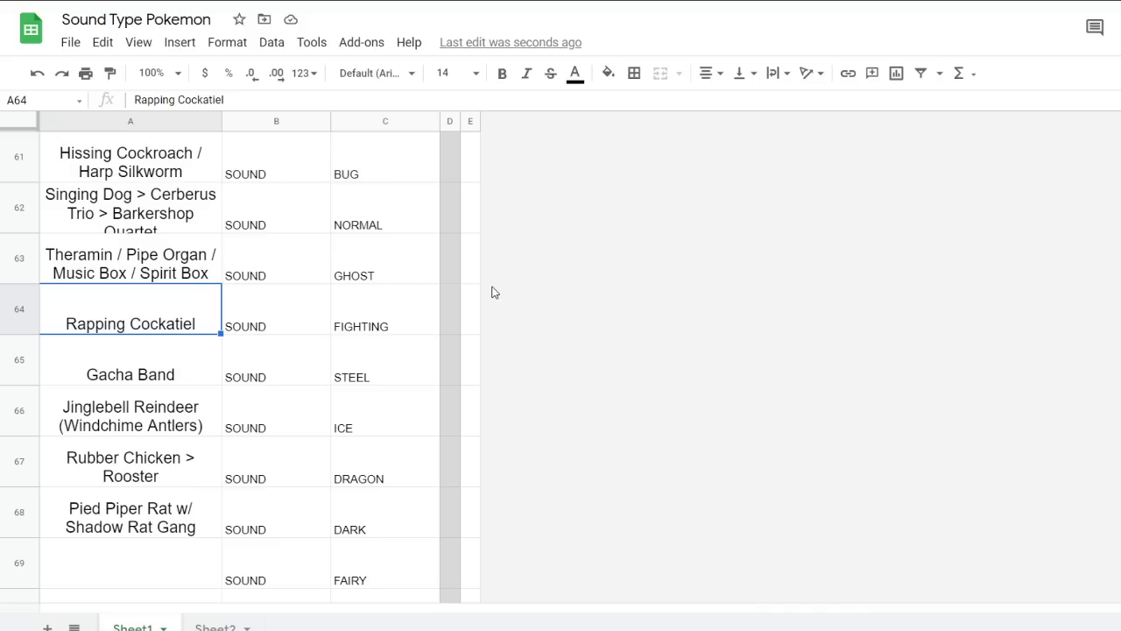
Widen column E to make room for Pokemon names
scroll(486, 293, "up", 2)
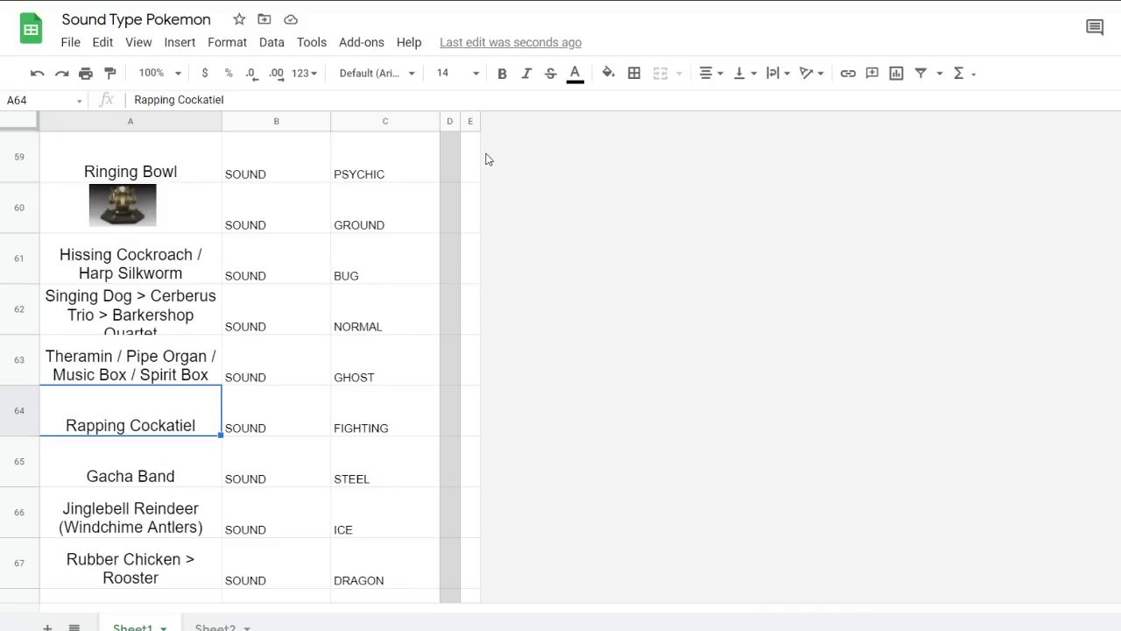
left_click_drag(478, 123, 583, 123)
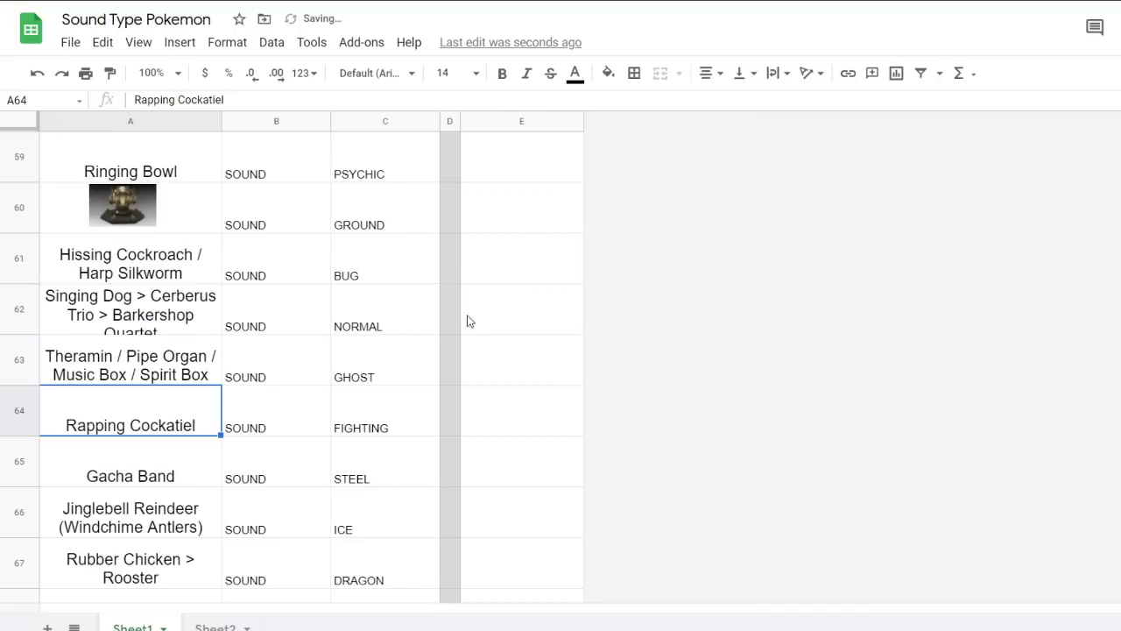
Enter "Dogreme" beside the SOUND and NORMAL pairing in cell E62 and centre it horizontally
left_click(484, 376)
left_click(481, 311)
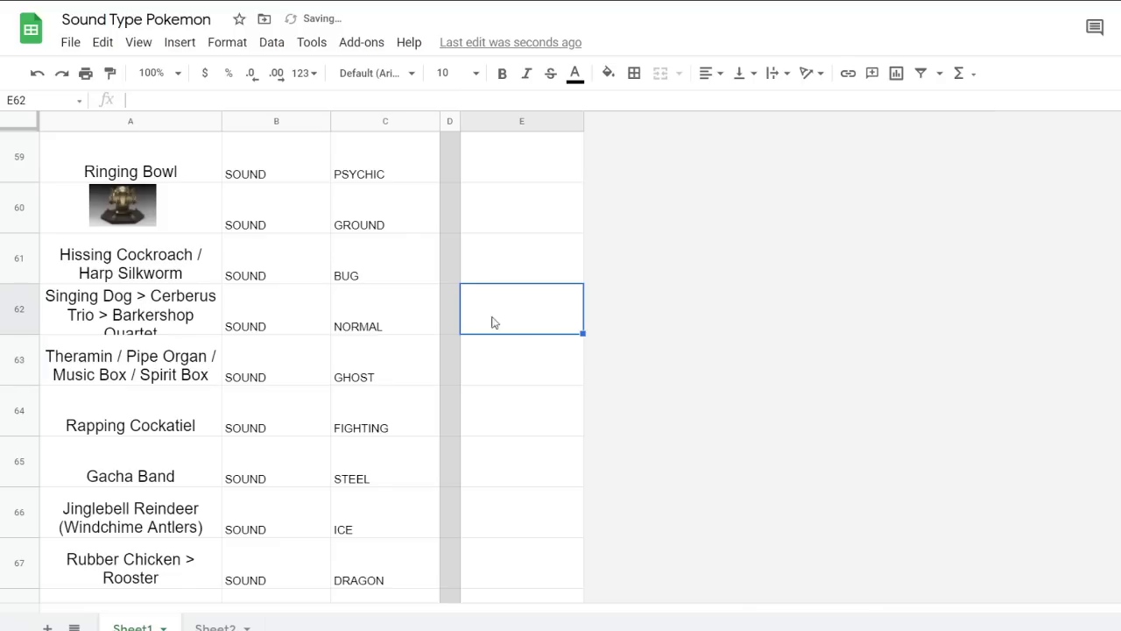
type("Dogremei")
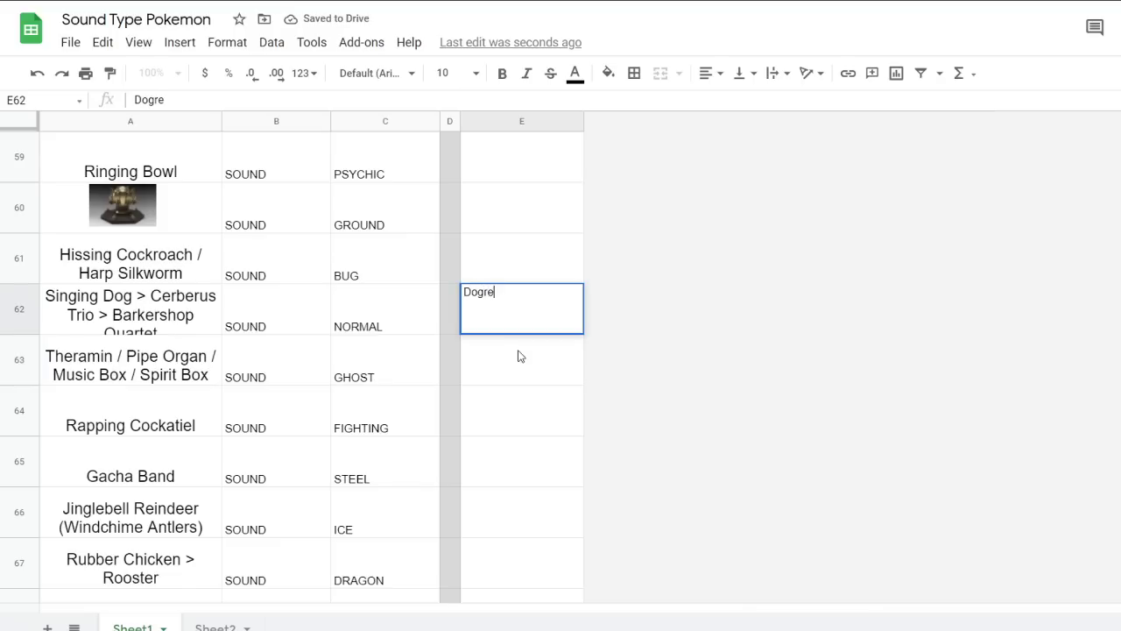
key("BackSpace")
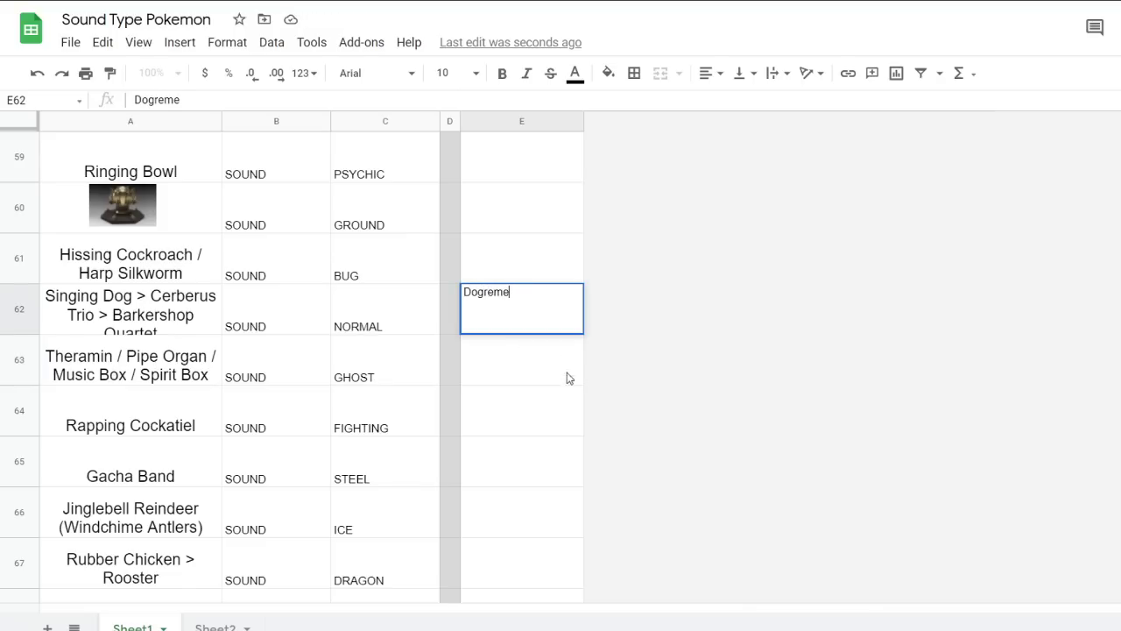
left_click(579, 427)
left_click(517, 333)
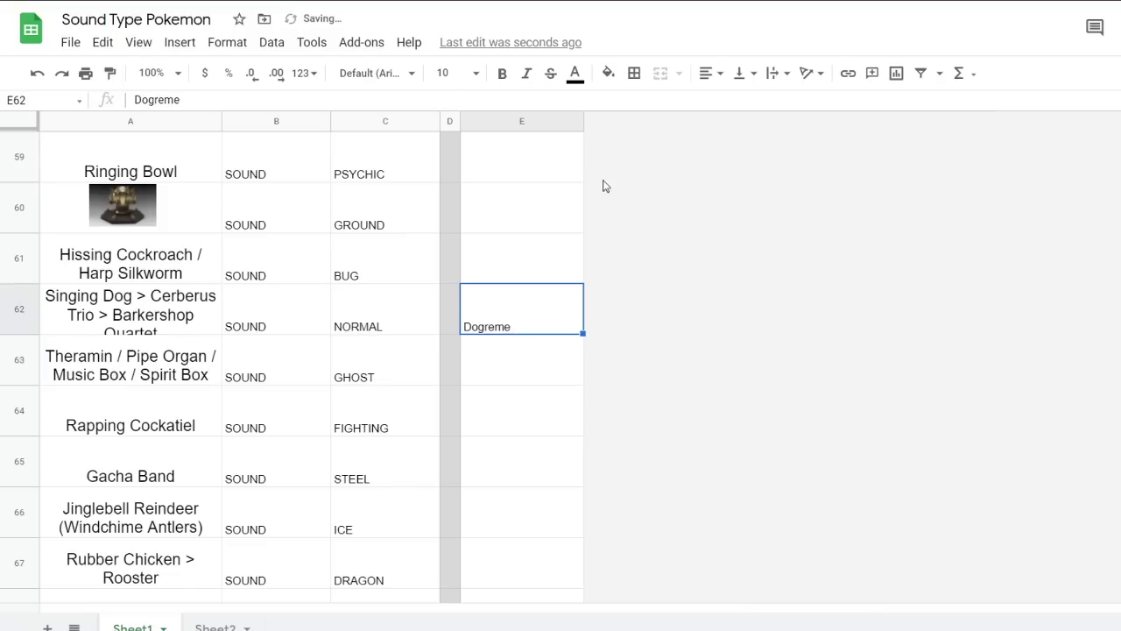
left_click(711, 73)
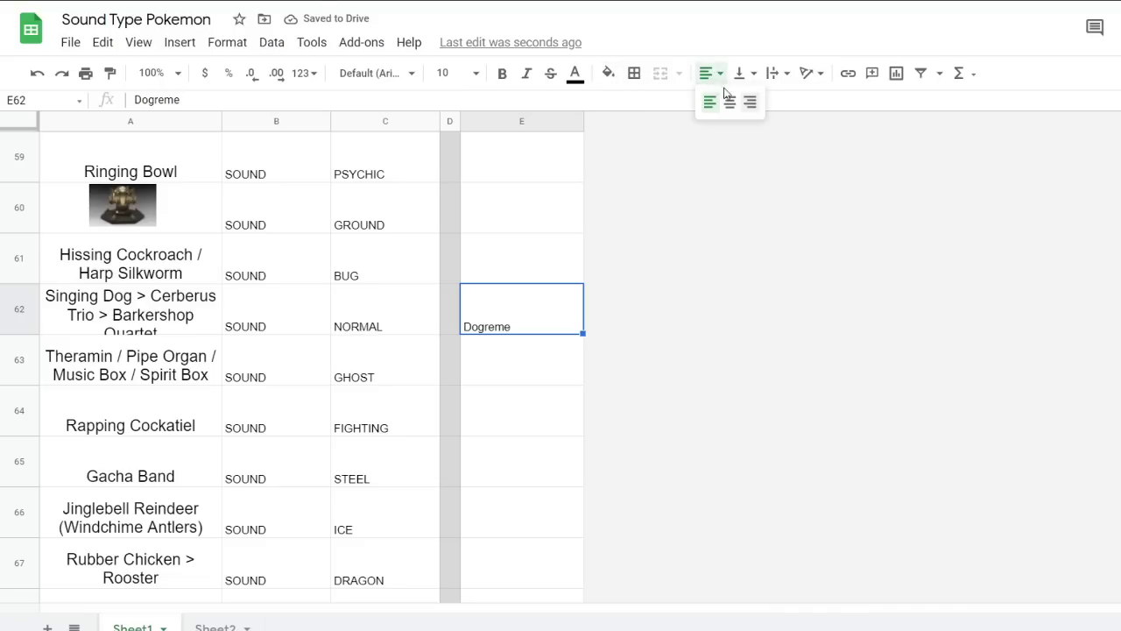
left_click(730, 103)
key("Up")
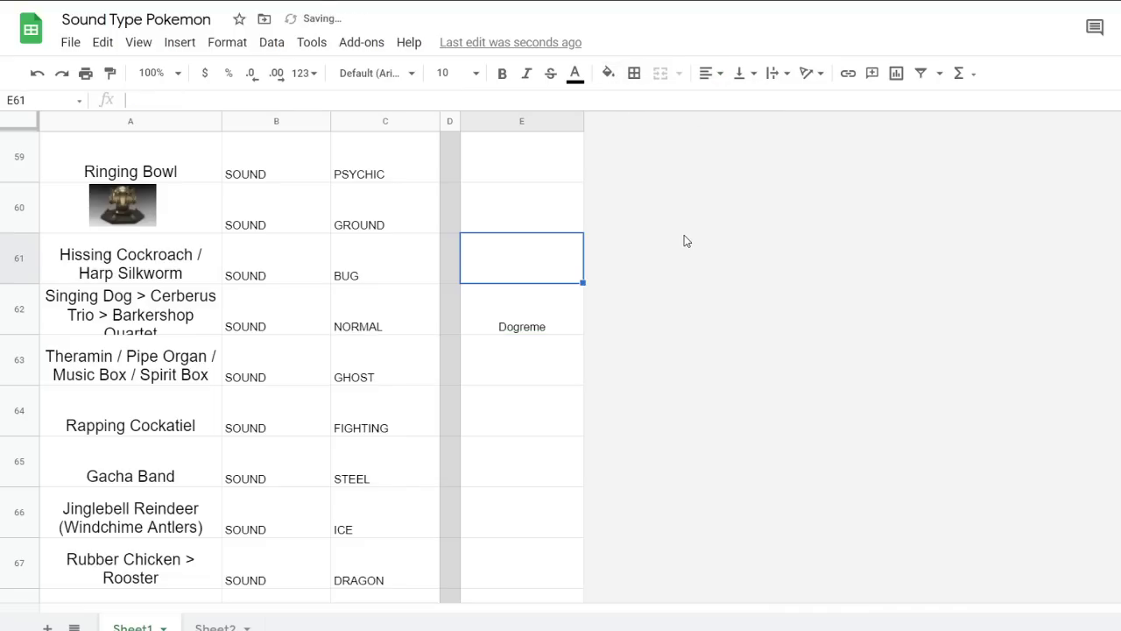
Paste the Ringing Bowl cell from A59 over the whole of column E to apply its formatting
left_click(534, 151)
left_click(519, 120)
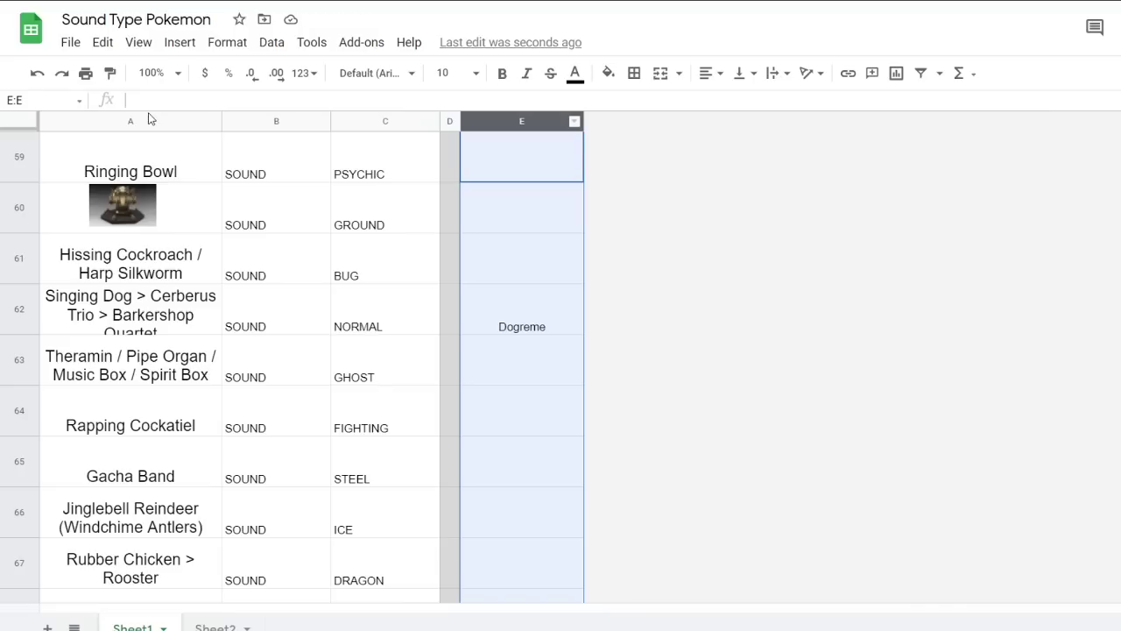
left_click(133, 168)
key("ctrl+c")
left_click(507, 120)
key("ctrl+v")
left_click(544, 275)
left_click(530, 162)
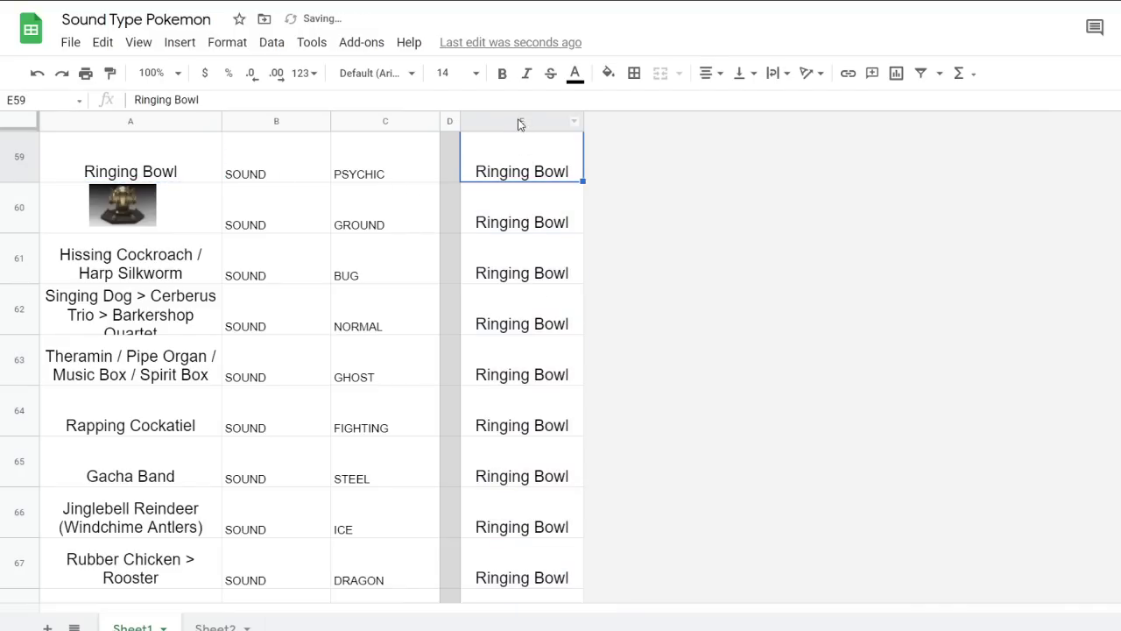
Clear the pasted text from all of column E while keeping the cell formatting
left_click(520, 120)
key("Delete")
left_click(513, 267)
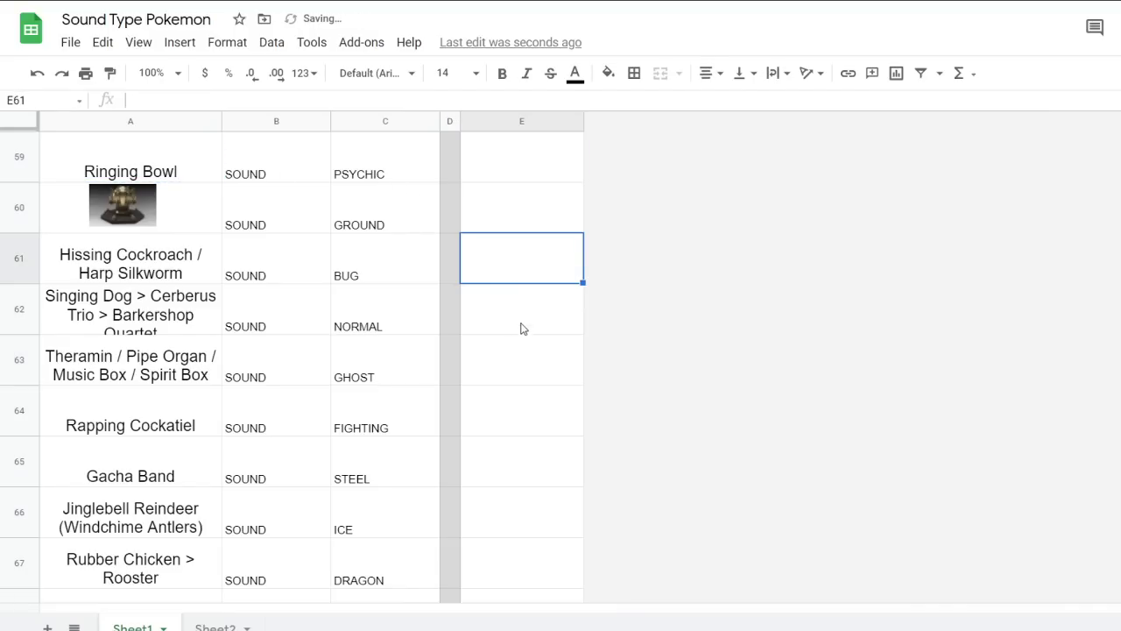
Enter "Dogreme" again in cell E62 as the name for the SOUND and NORMAL pairing
left_click(522, 324)
type("Dogreme")
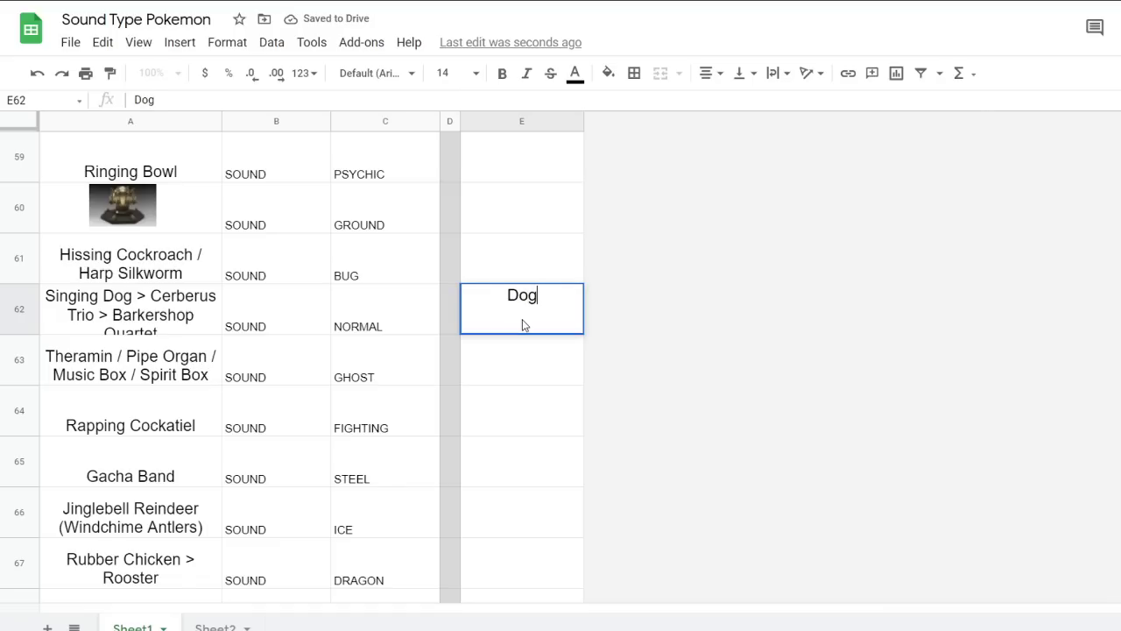
left_click(568, 392)
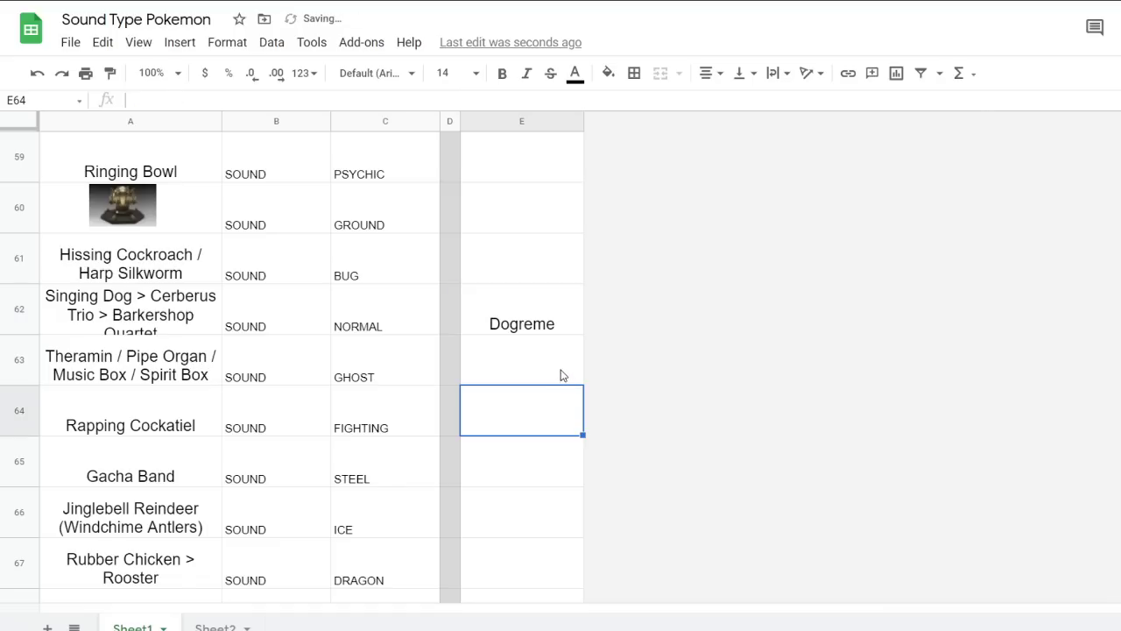
Change the last letter of the name in cell E62 so it reads "Dogremi"
left_click(544, 328)
double_click(570, 301)
key("BackSpace")
type("i")
left_click(576, 416)
left_click(265, 355)
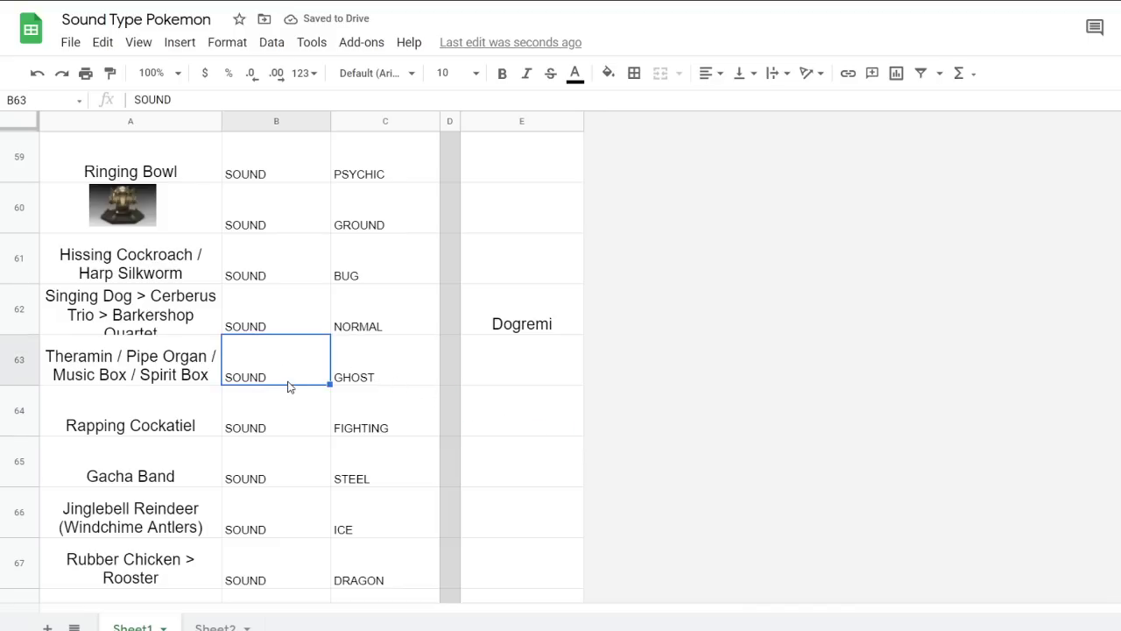
Highlight "Cerberus Trio > Barkershop Quartet" within cell A62 to review the evolution idea, leaving the text unedited
left_click(175, 314)
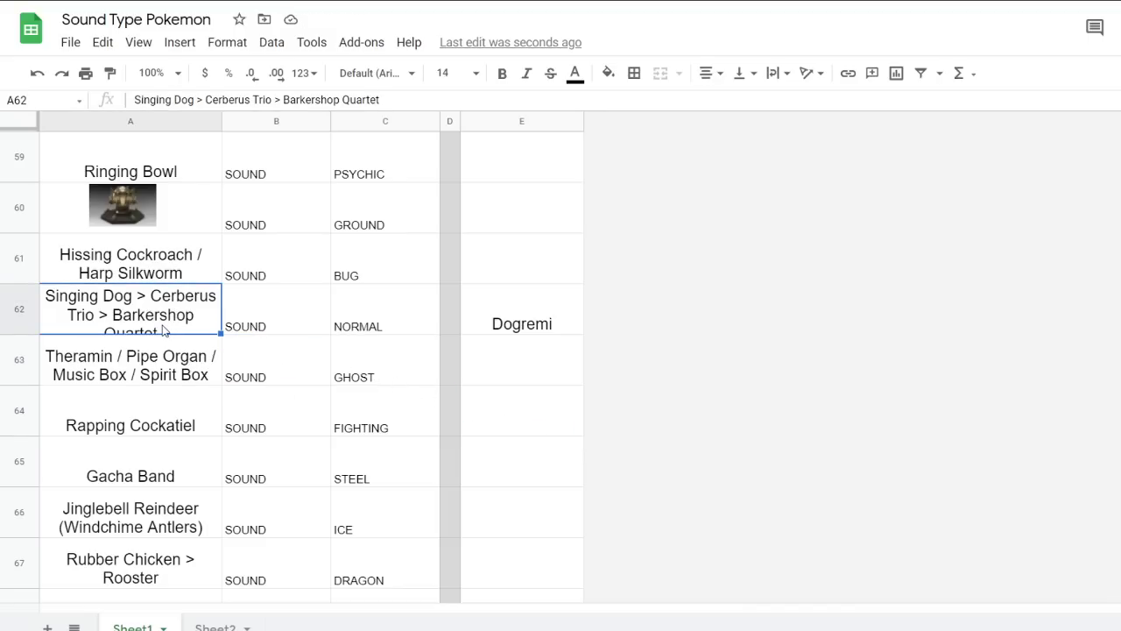
double_click(162, 301)
triple_click(154, 298)
left_click(150, 295)
left_click_drag(150, 298, 548, 330)
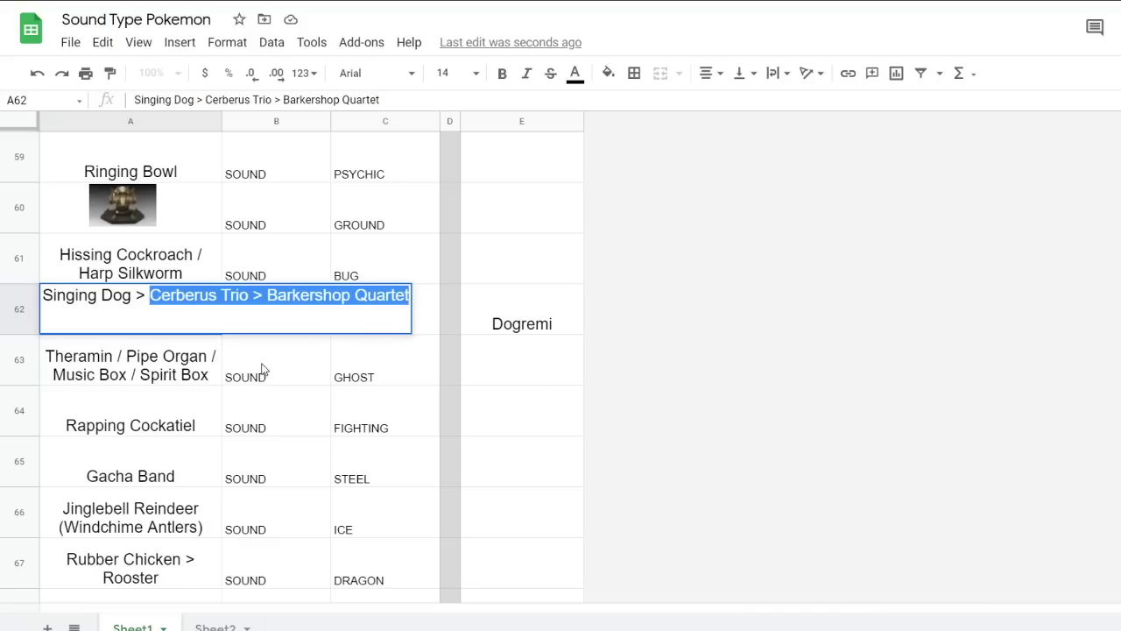
left_click(262, 368)
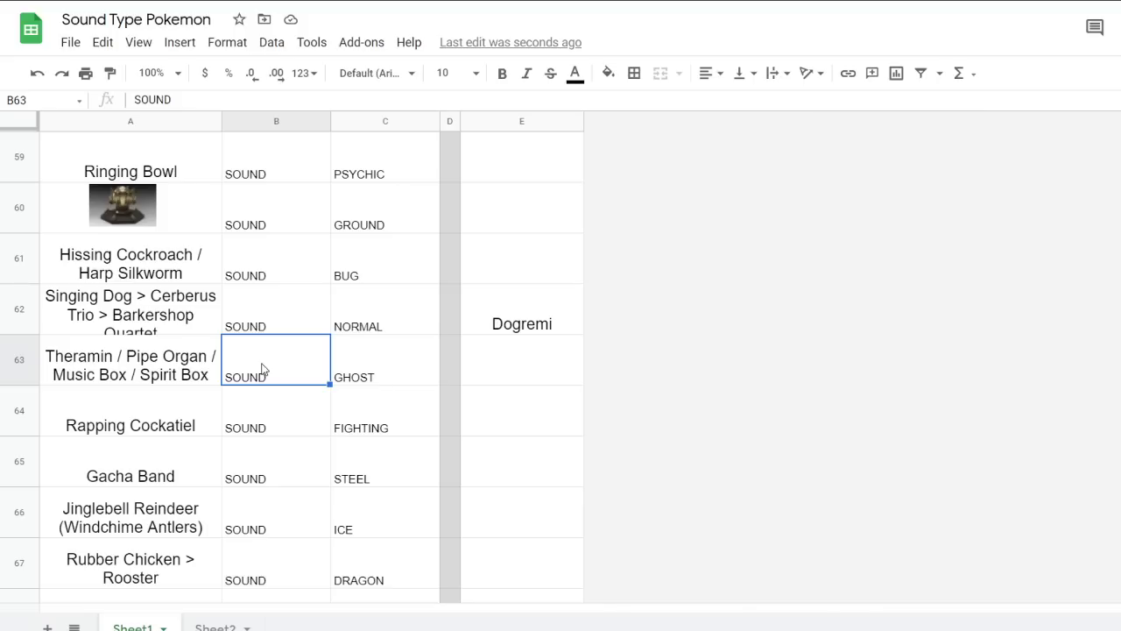
left_click(334, 429)
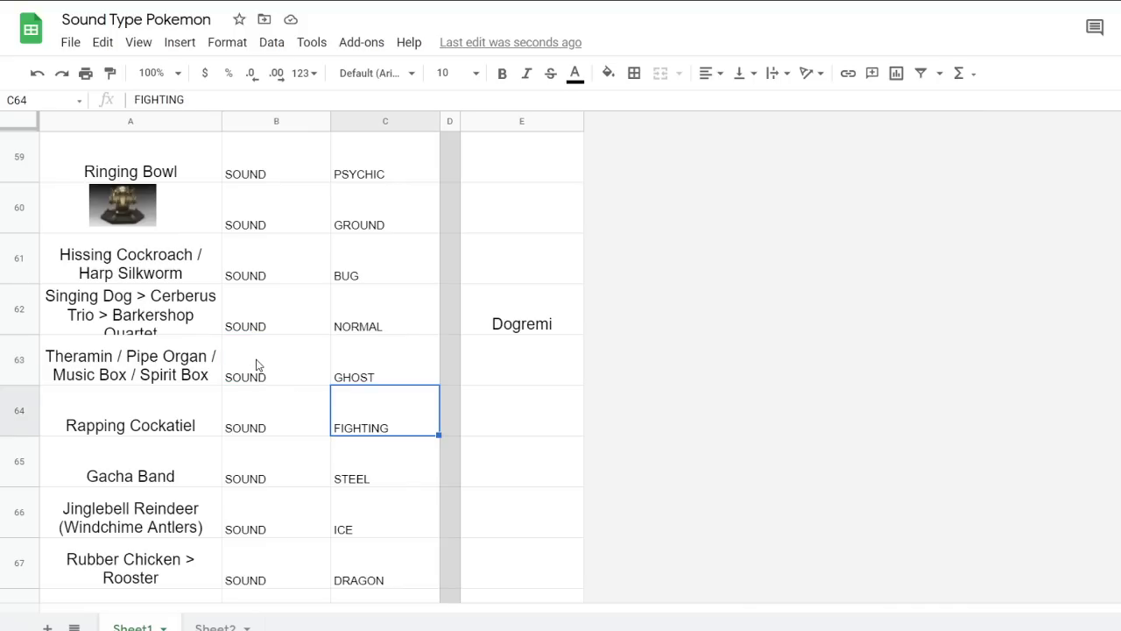
scroll(257, 365, "down", 5)
scroll(255, 383, "up", 3)
scroll(256, 385, "up", 1)
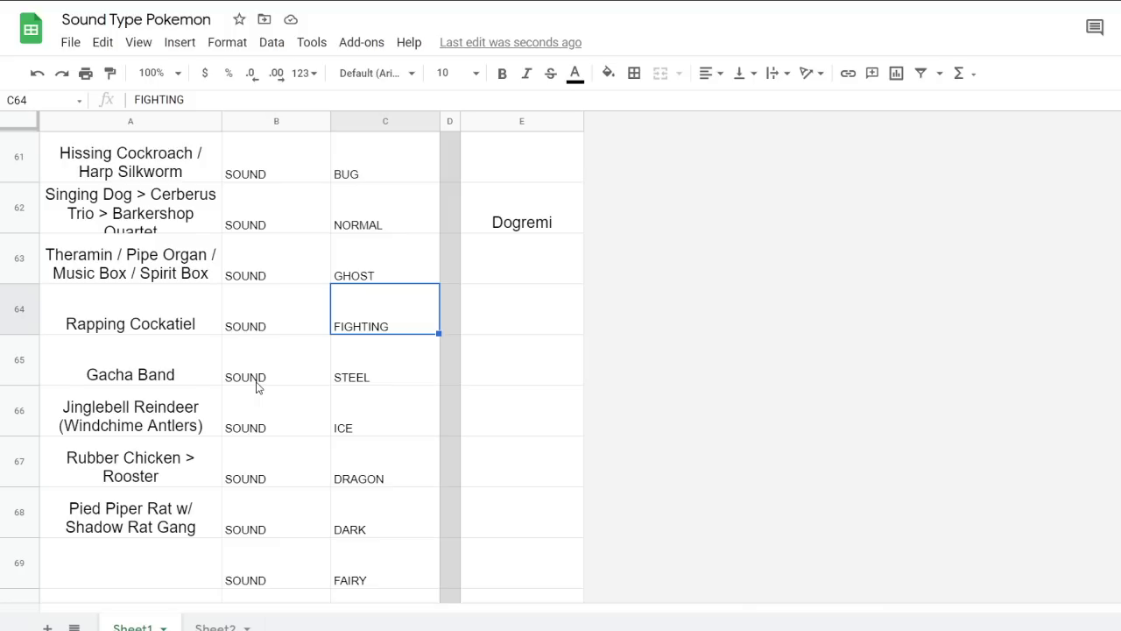
Enter "That's Glass, Baybee" as the concept for the SOUND/FAIRY row, in cell A69
scroll(257, 386, "down", 1)
left_click(170, 495)
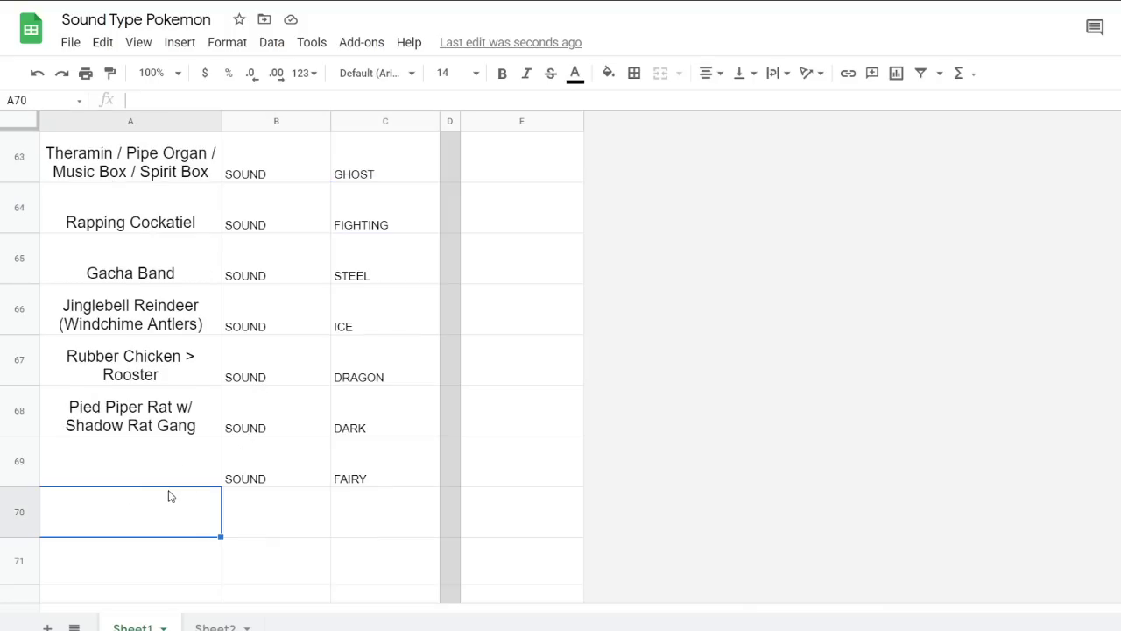
left_click(190, 462)
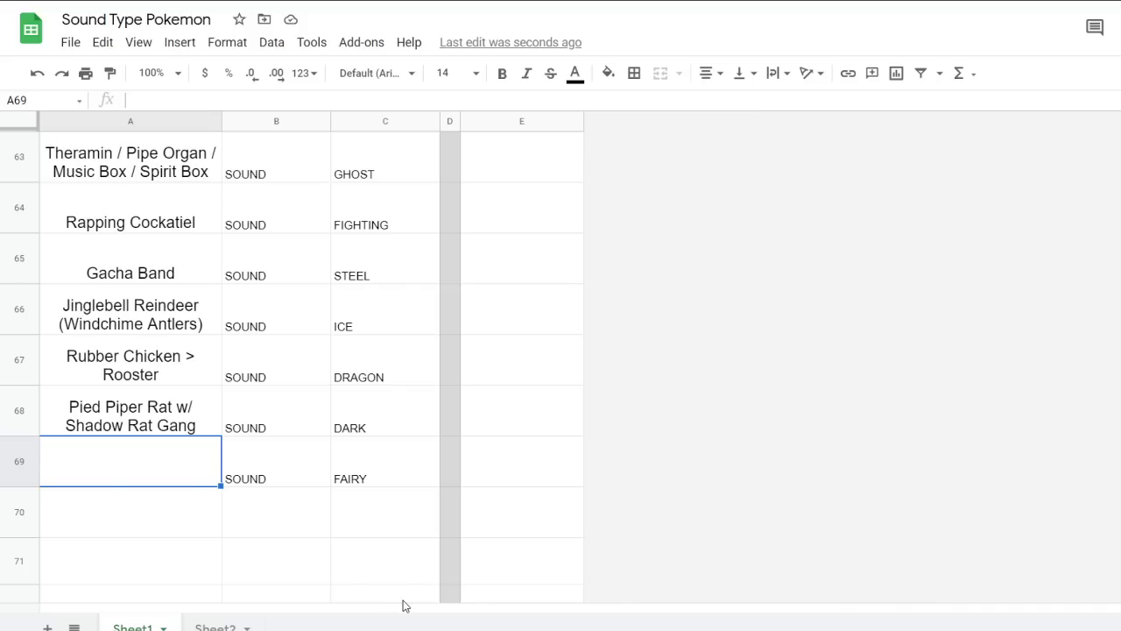
type("Th")
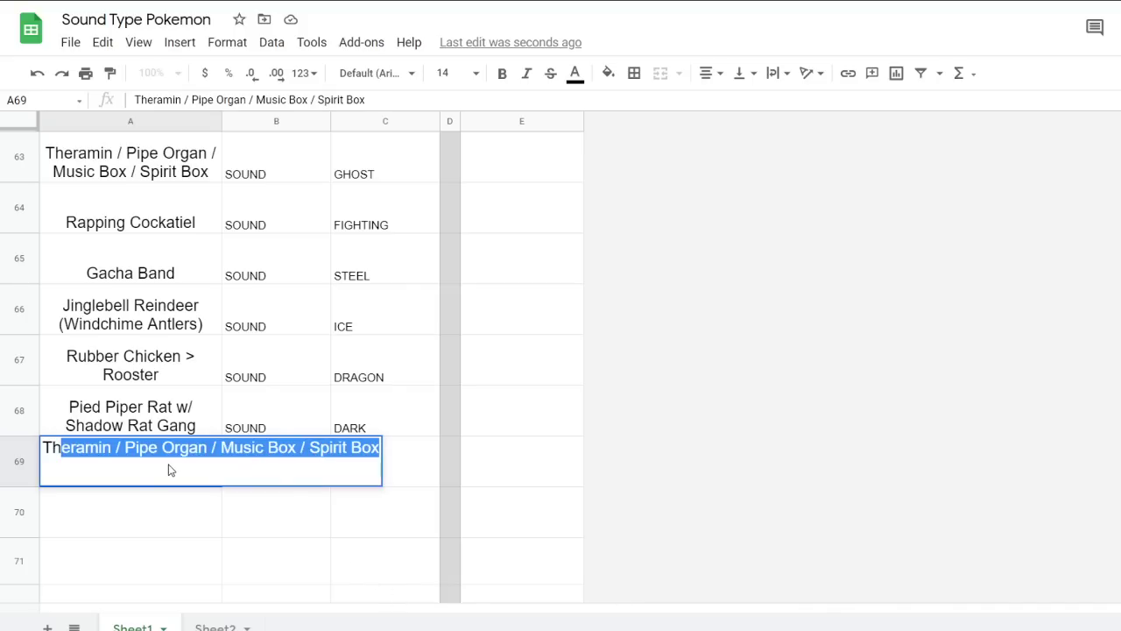
type("at's Glass, Baybee")
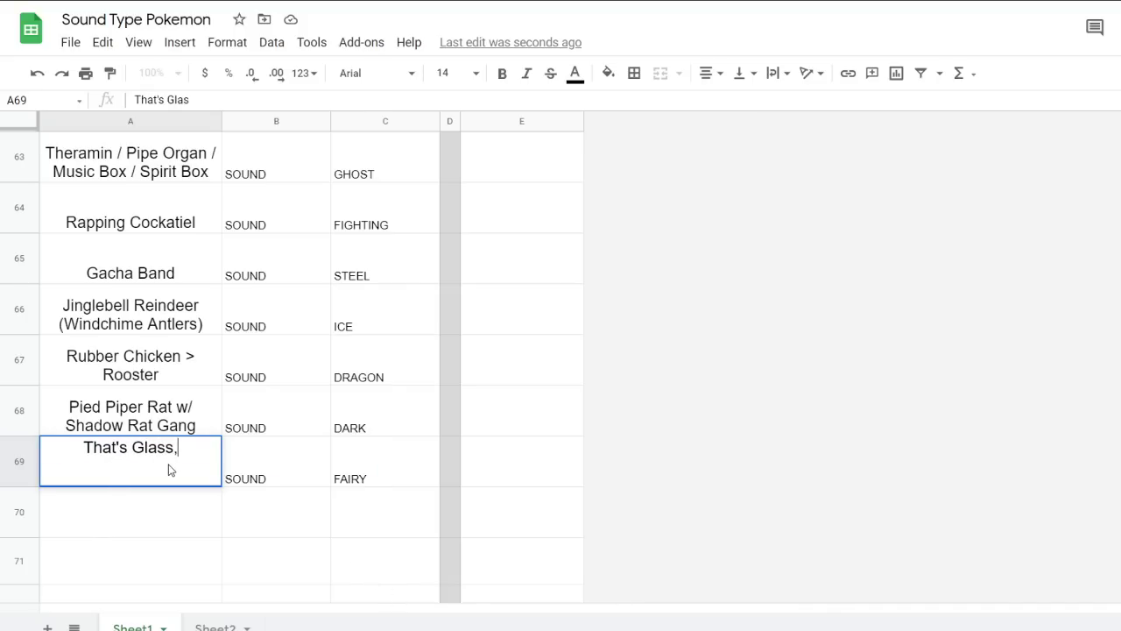
left_click(308, 425)
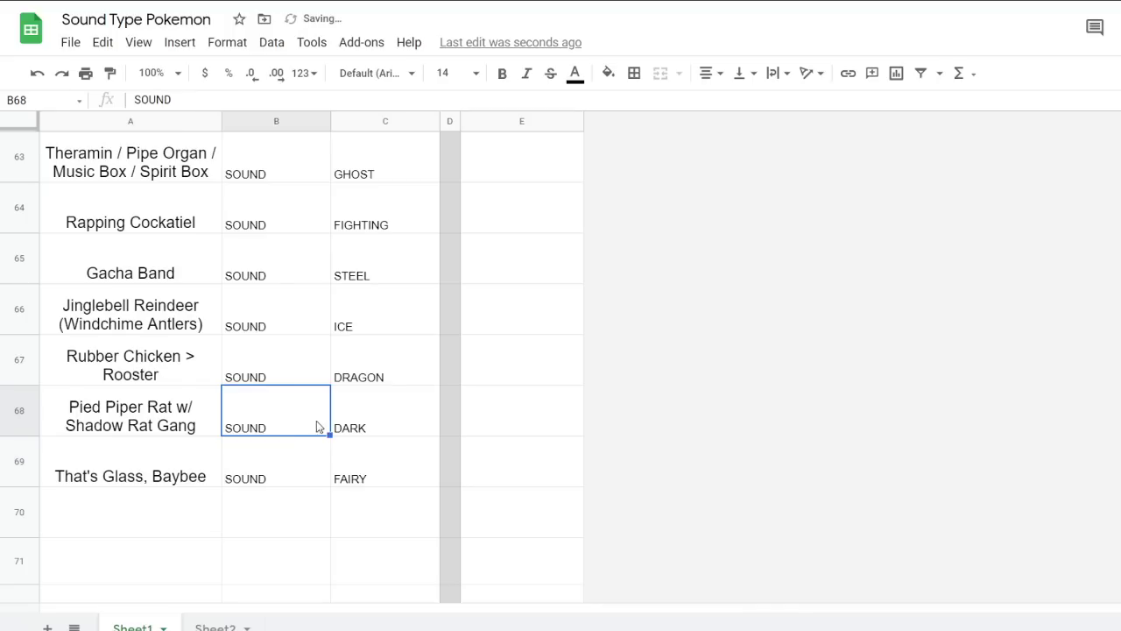
Clear the concept in cell A69 of the SOUND/FAIRY row and enter "Music Box Ballerina" instead
left_click(176, 478)
key("Delete")
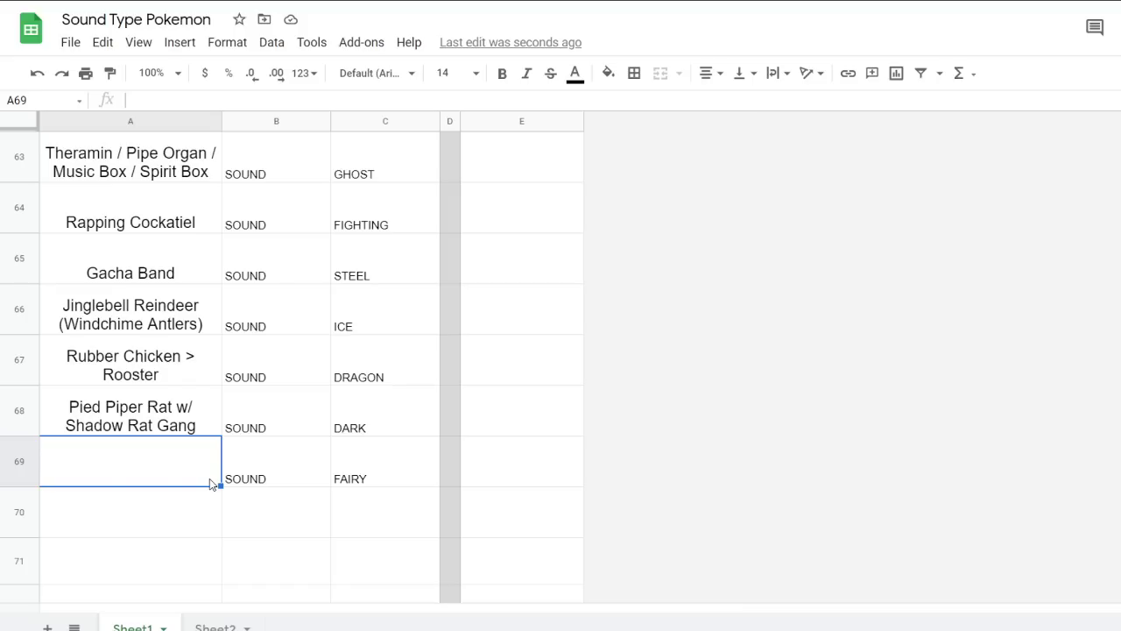
type("H")
key("BackSpace")
key("BackSpace")
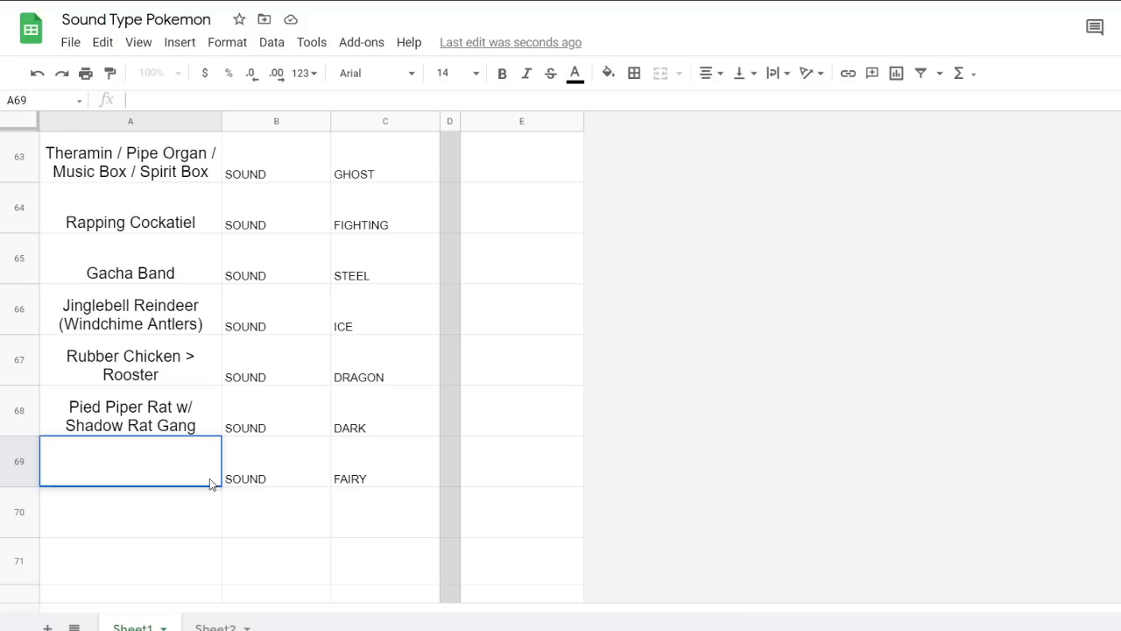
type("Music")
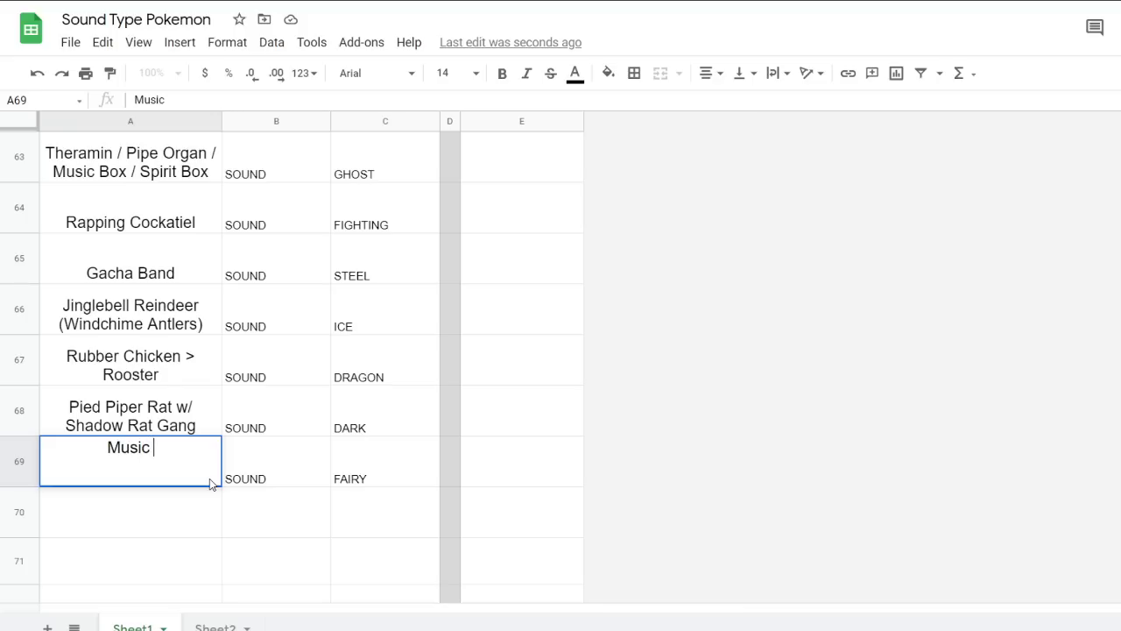
type(" Box Ballerina")
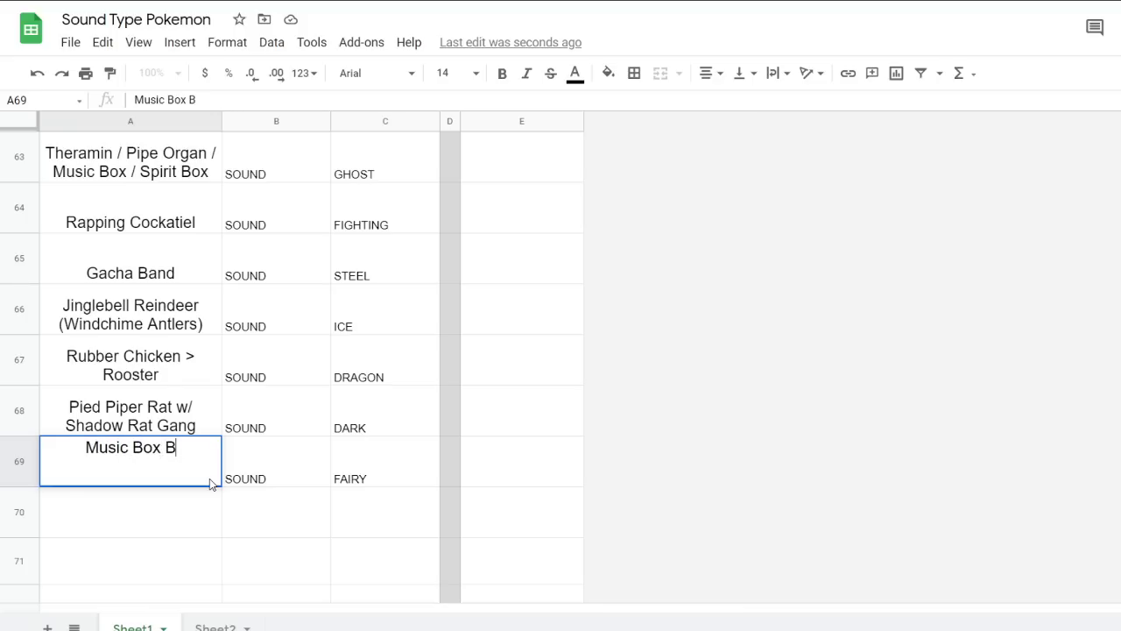
left_click(242, 476)
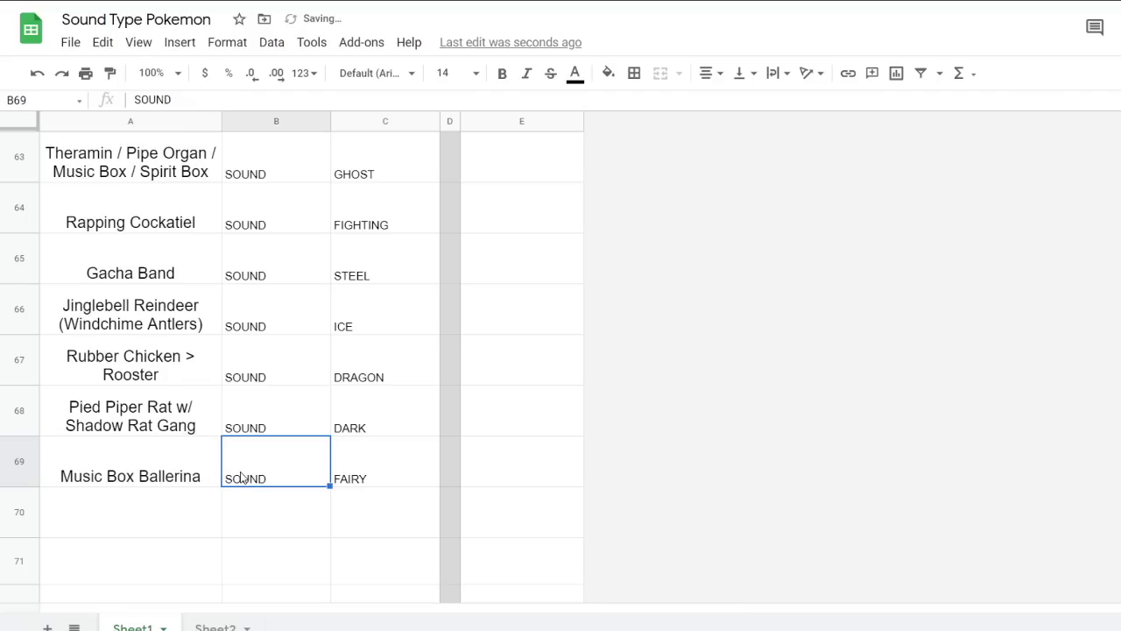
Review the Sound-type list from the FAIRY row back up to the ELECTRIC and FIRE picture entries
left_click(233, 516)
scroll(230, 521, "up", 3)
scroll(230, 521, "up", 2)
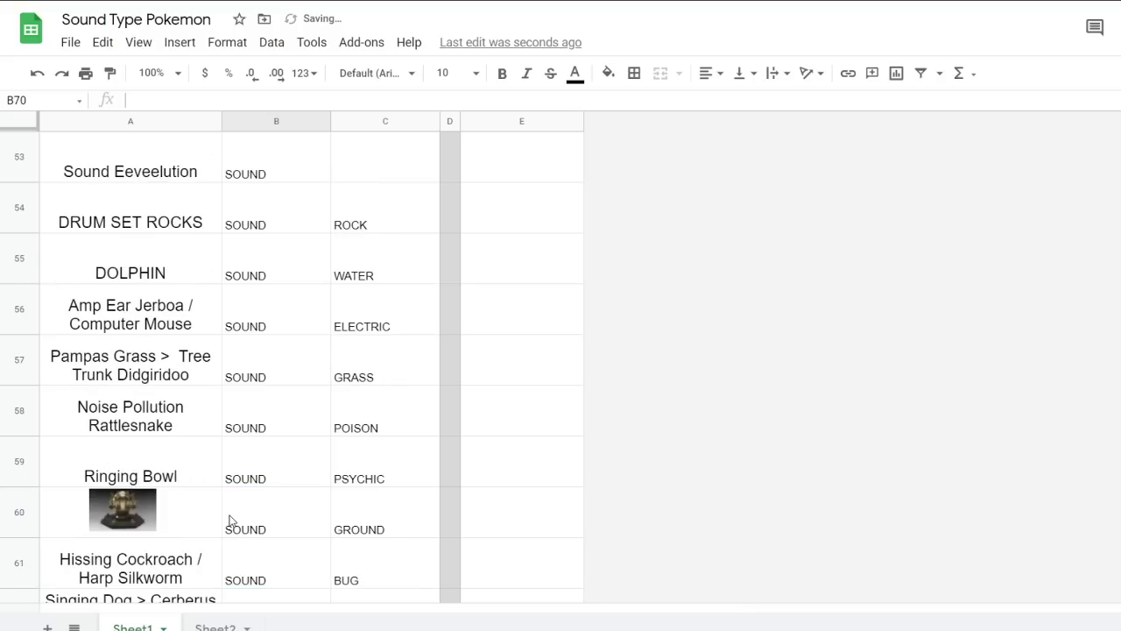
scroll(230, 521, "up", 1)
scroll(229, 521, "down", 1)
scroll(229, 520, "up", 4)
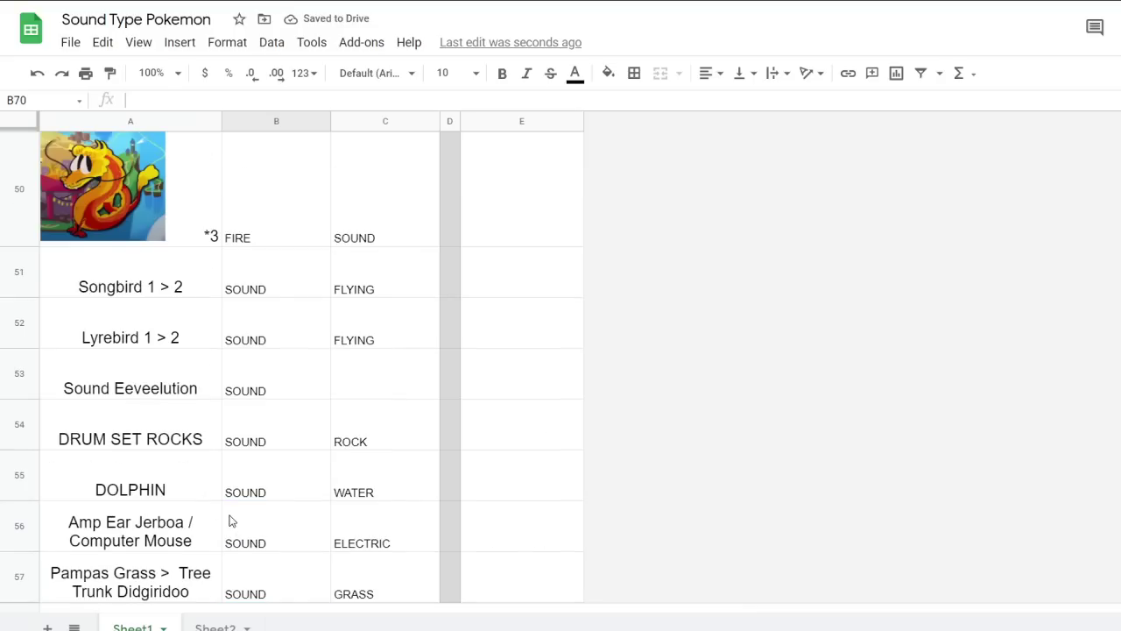
scroll(270, 468, "up", 1)
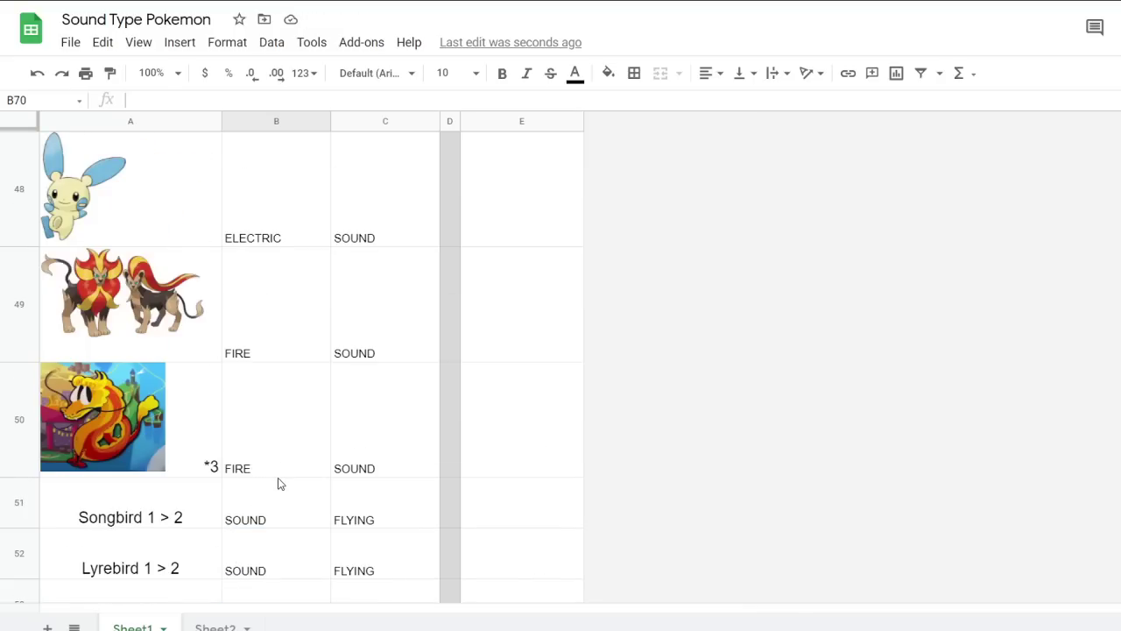
scroll(263, 468, "up", 1)
scroll(262, 466, "down", 3)
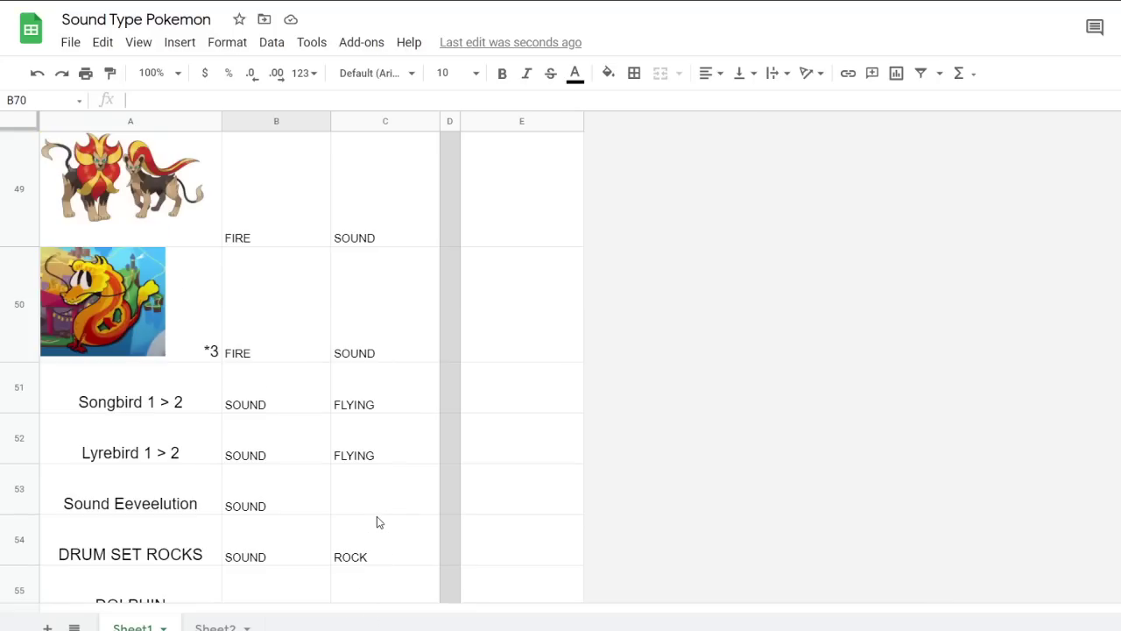
scroll(377, 517, "down", 1)
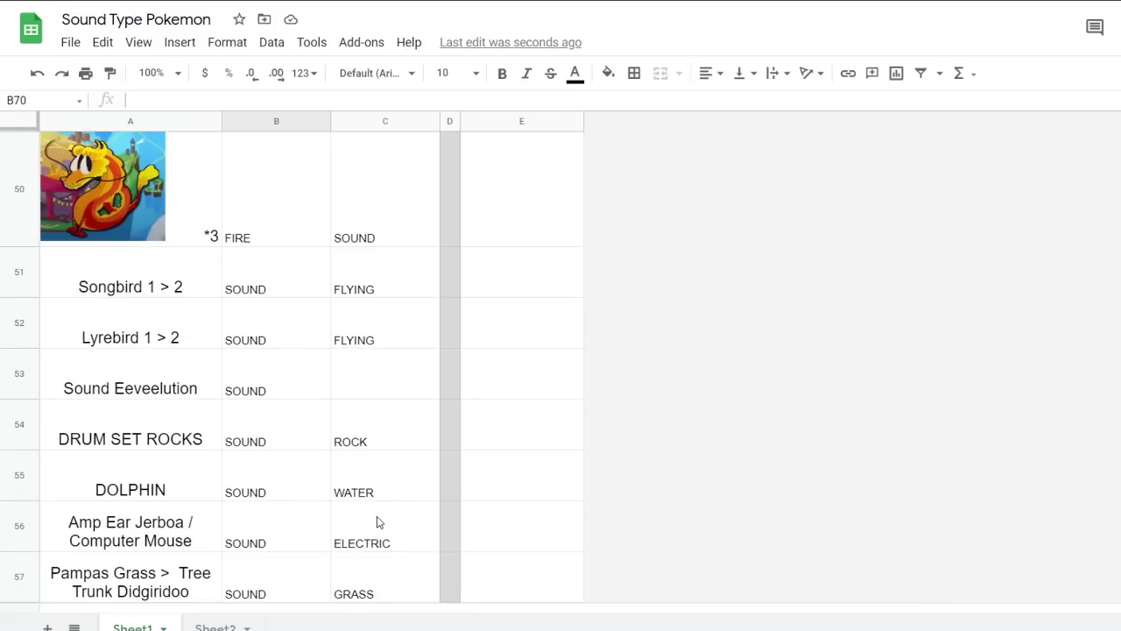
double_click(213, 238)
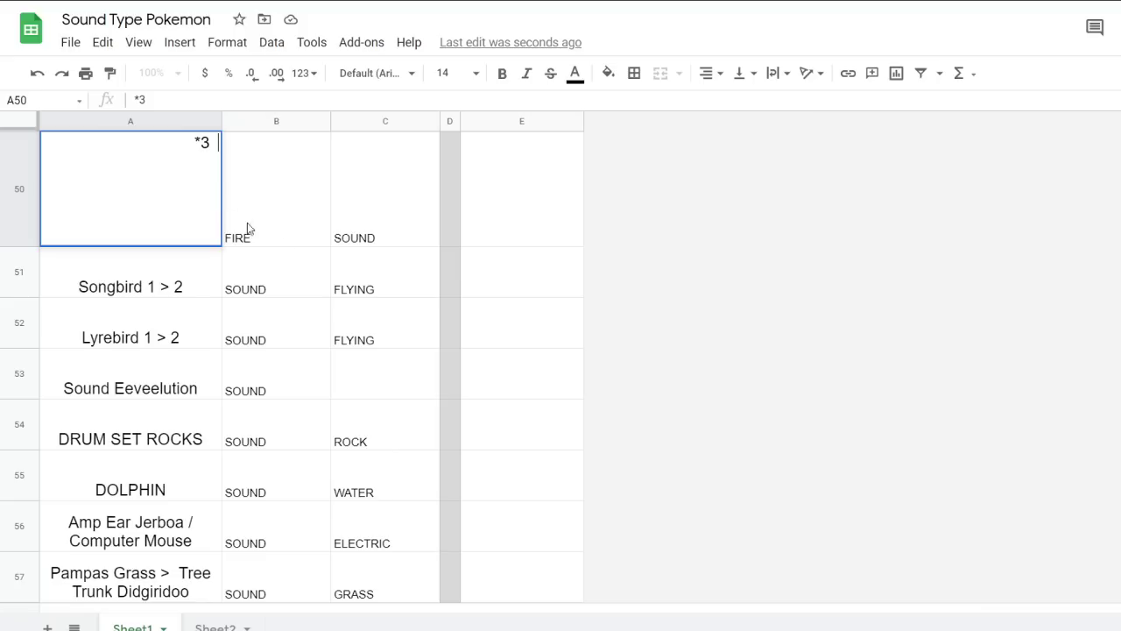
left_click(363, 281)
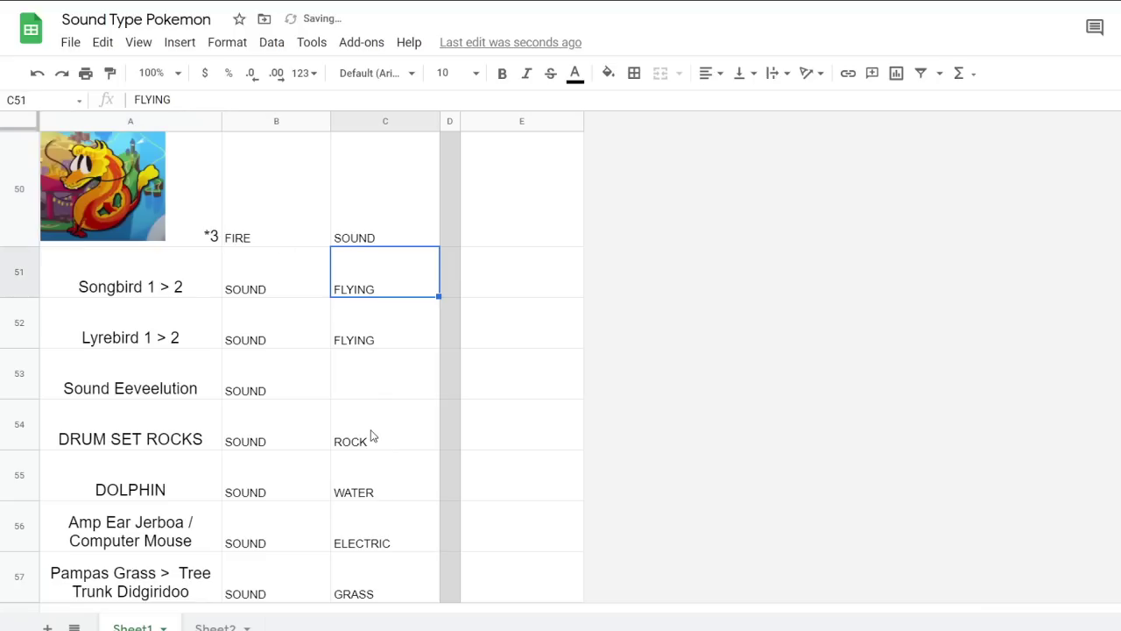
scroll(370, 436, "up", 1)
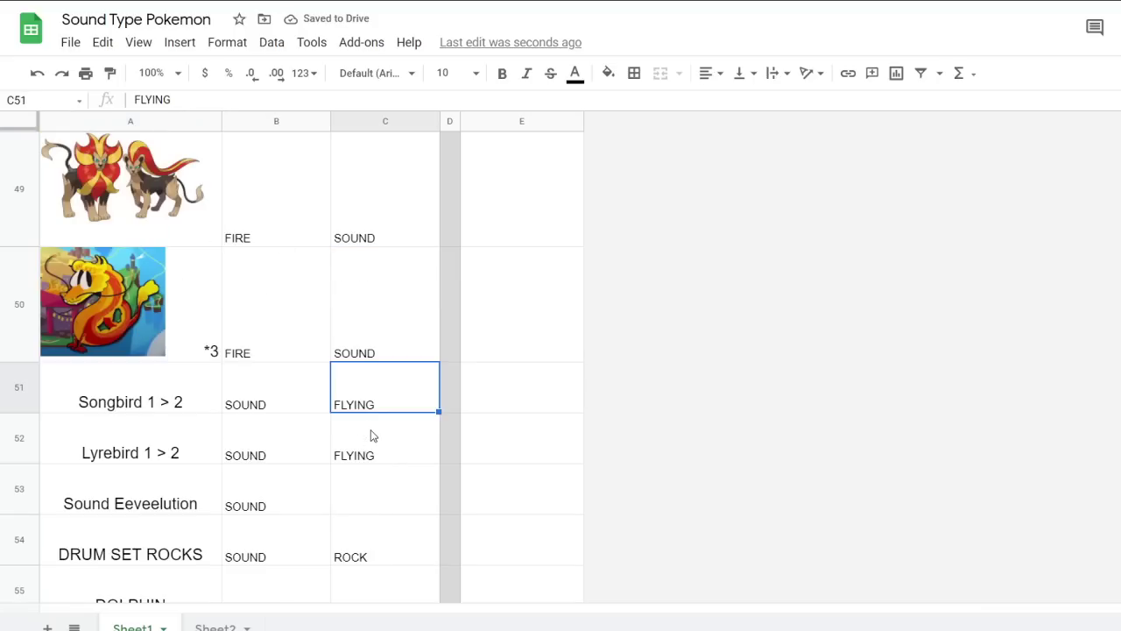
left_click(508, 346)
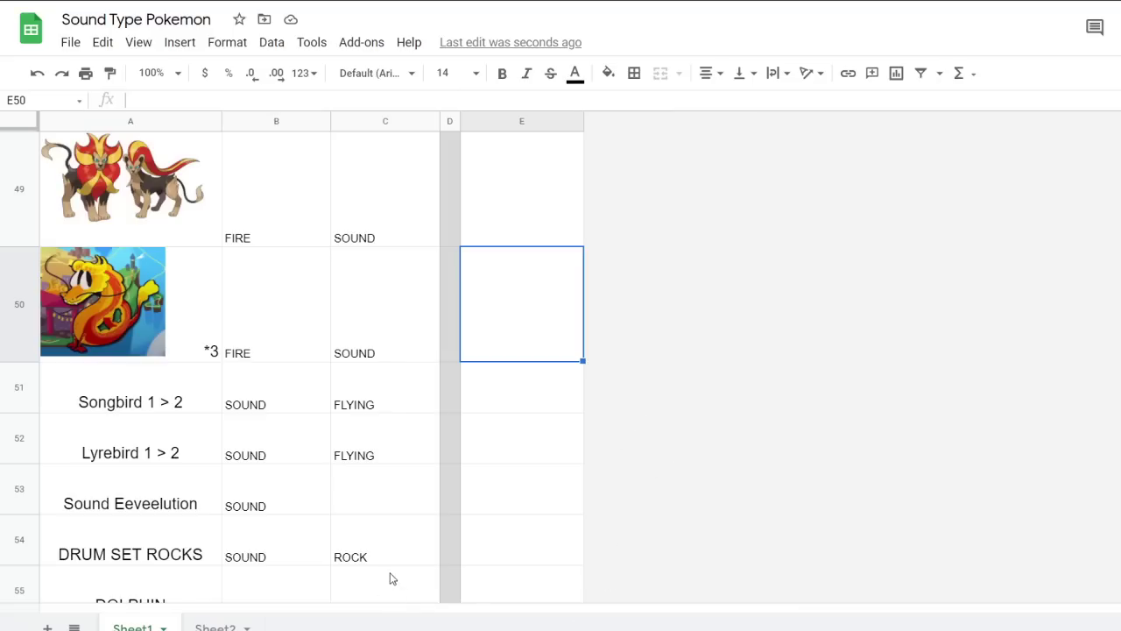
left_click(396, 461)
scroll(393, 467, "down", 2)
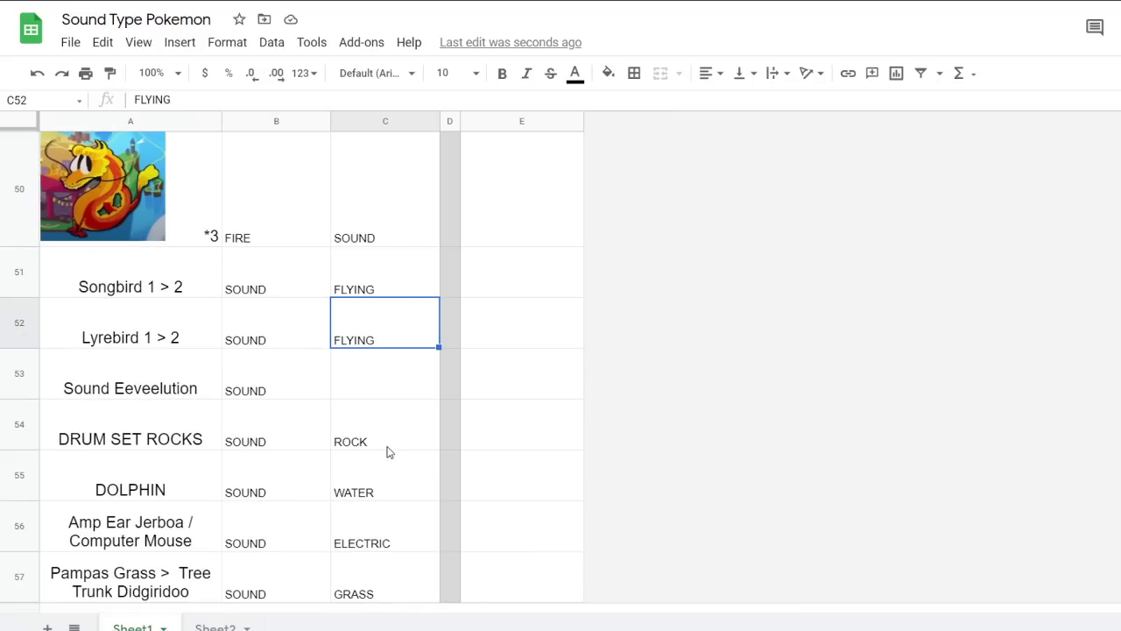
left_click(390, 448)
left_click(511, 508)
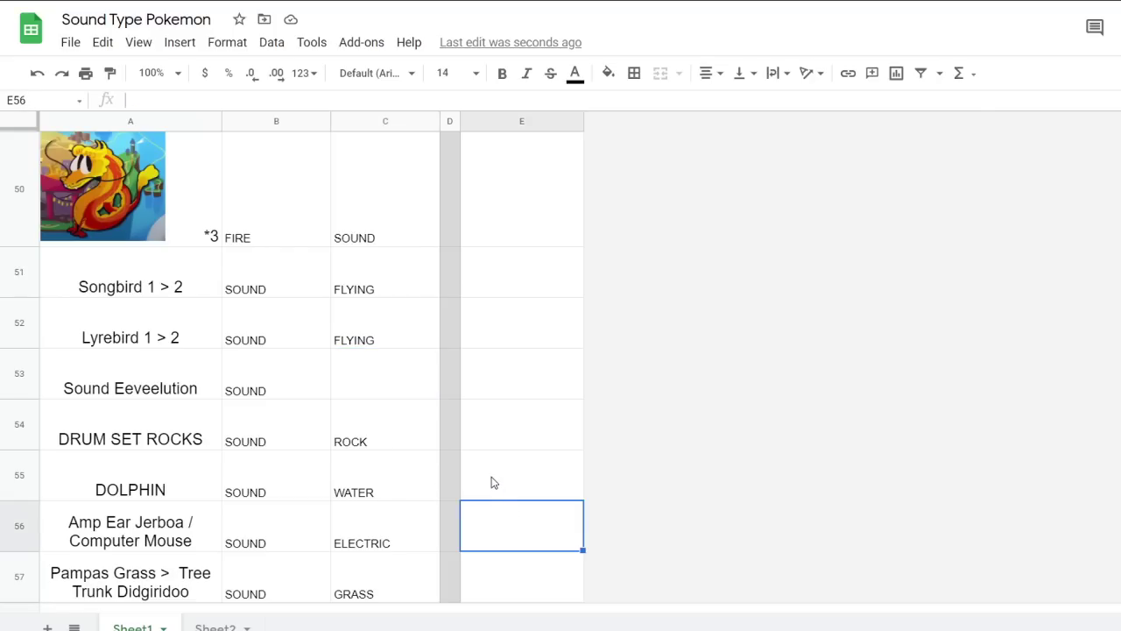
left_click(492, 483)
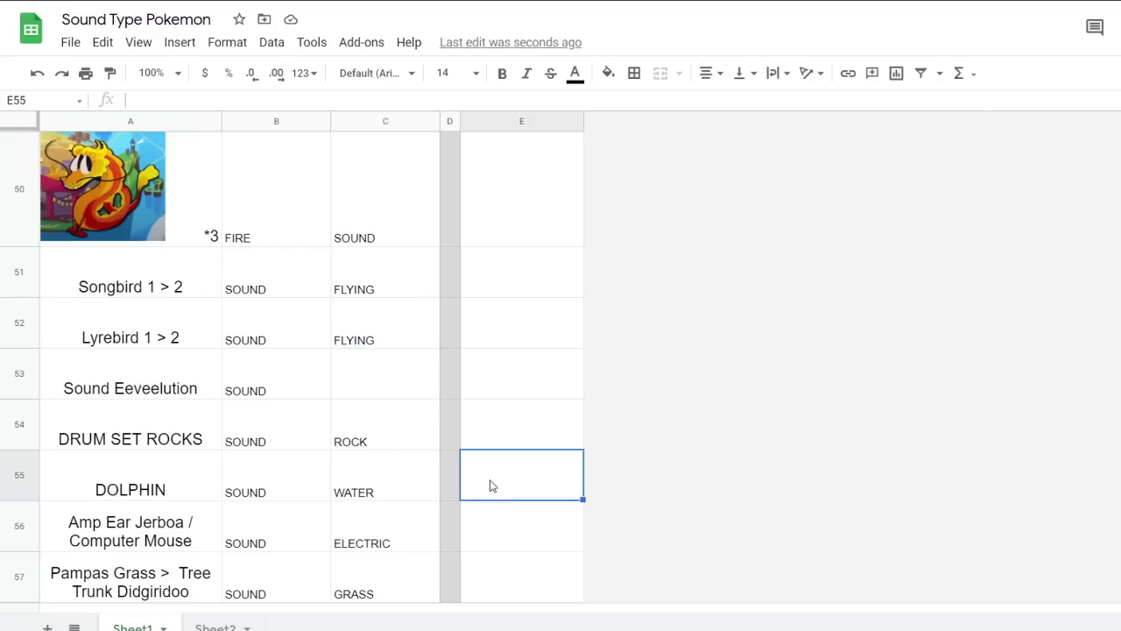
scroll(491, 485, "up", 1)
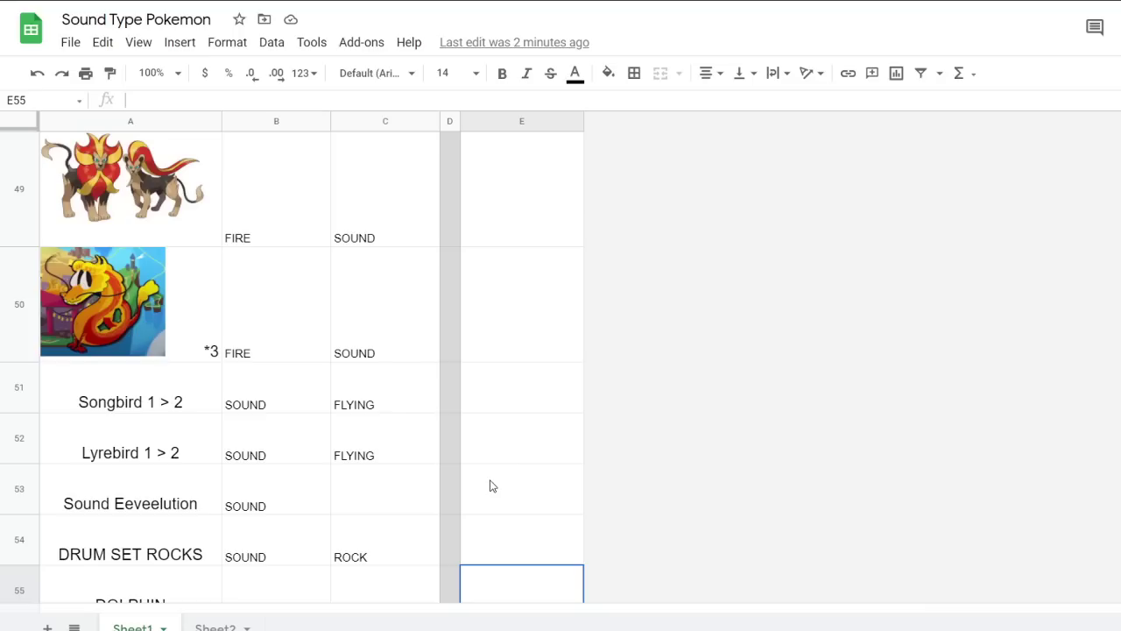
left_click(530, 341)
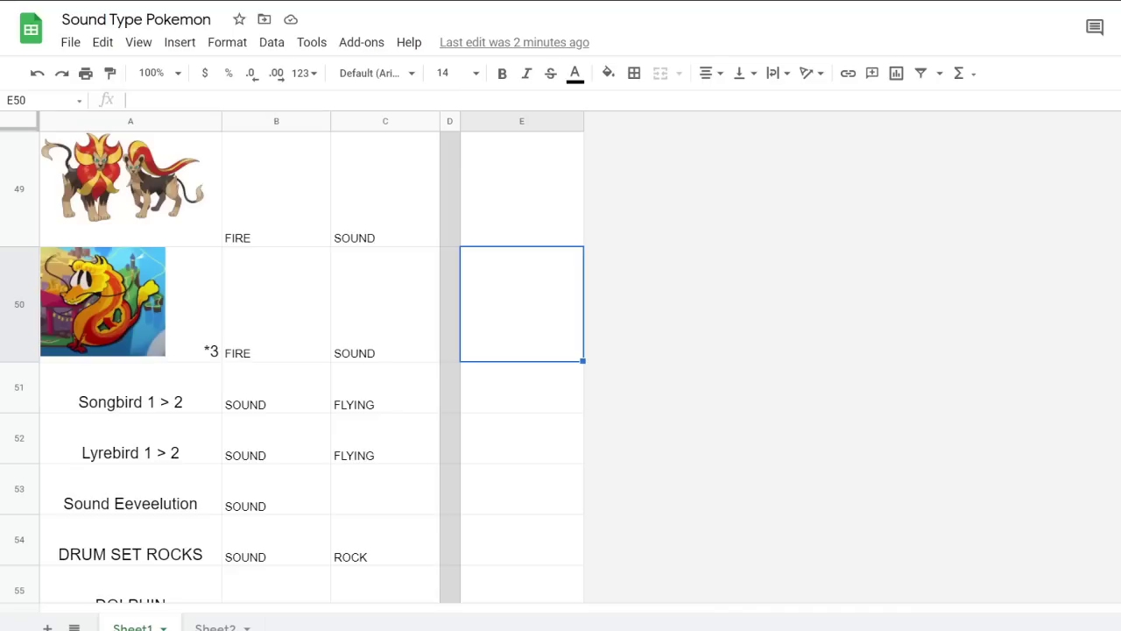
scroll(350, 506, "up", 5)
scroll(353, 508, "up", 1)
scroll(353, 508, "down", 6)
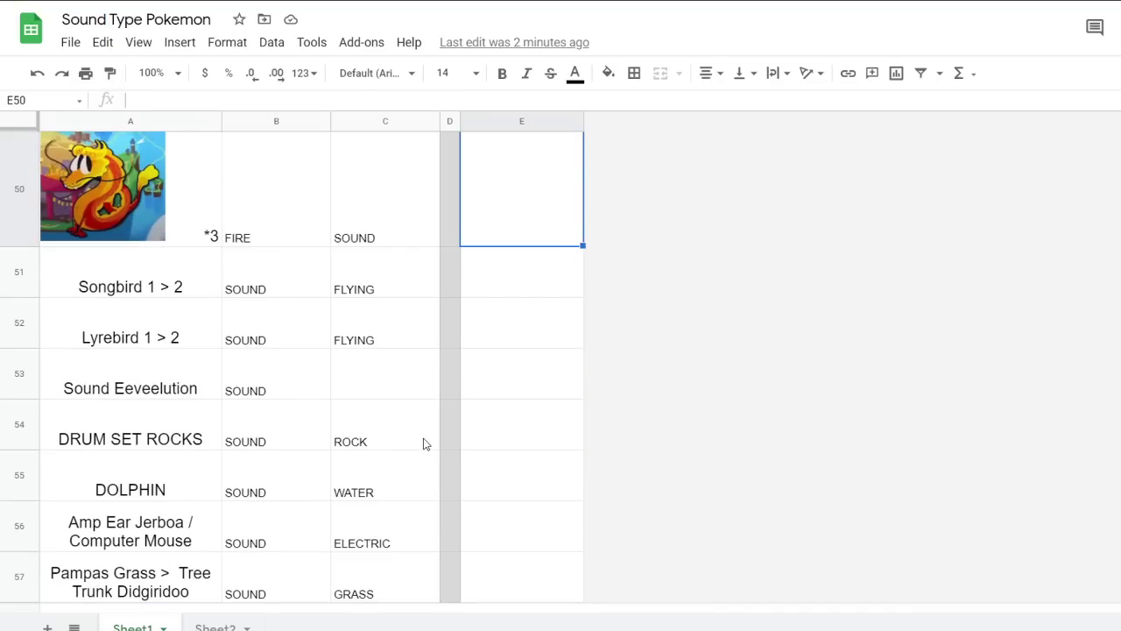
scroll(423, 444, "up", 8)
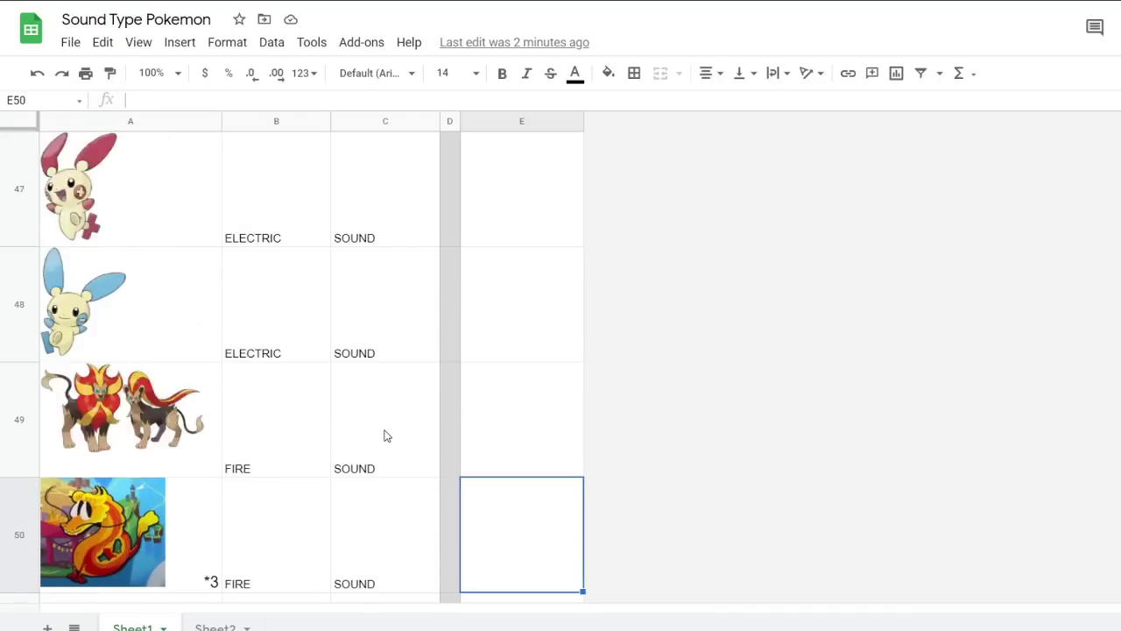
scroll(381, 438, "down", 7)
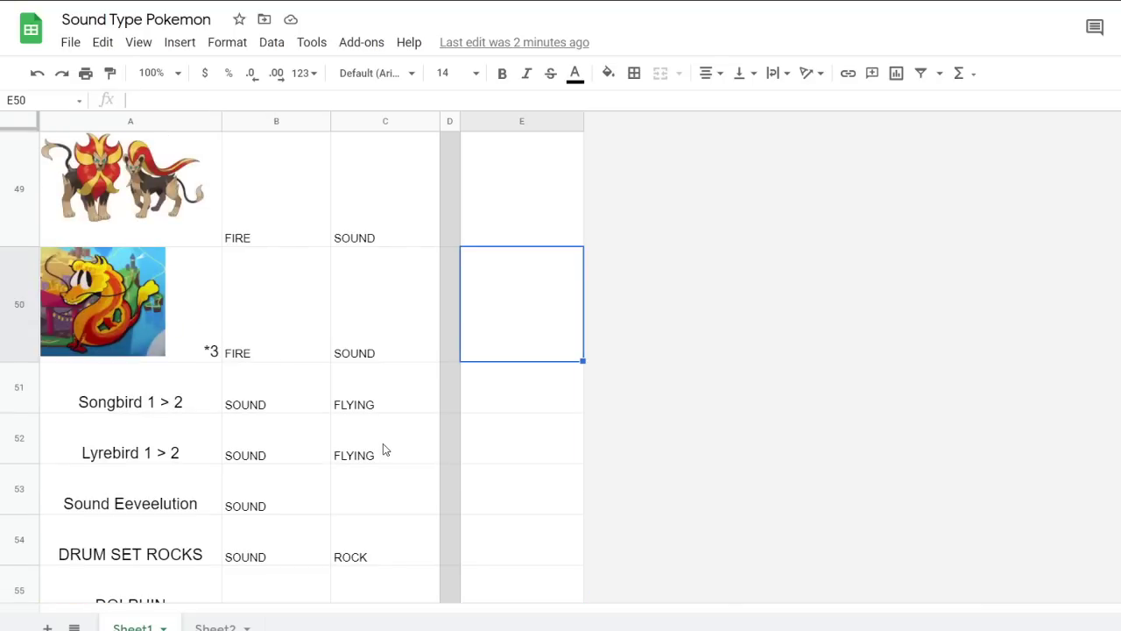
scroll(382, 449, "down", 1)
Try ELECTRIC as the second type of the Sound Eeveelution in cell C53, and clear it again
left_click(377, 396)
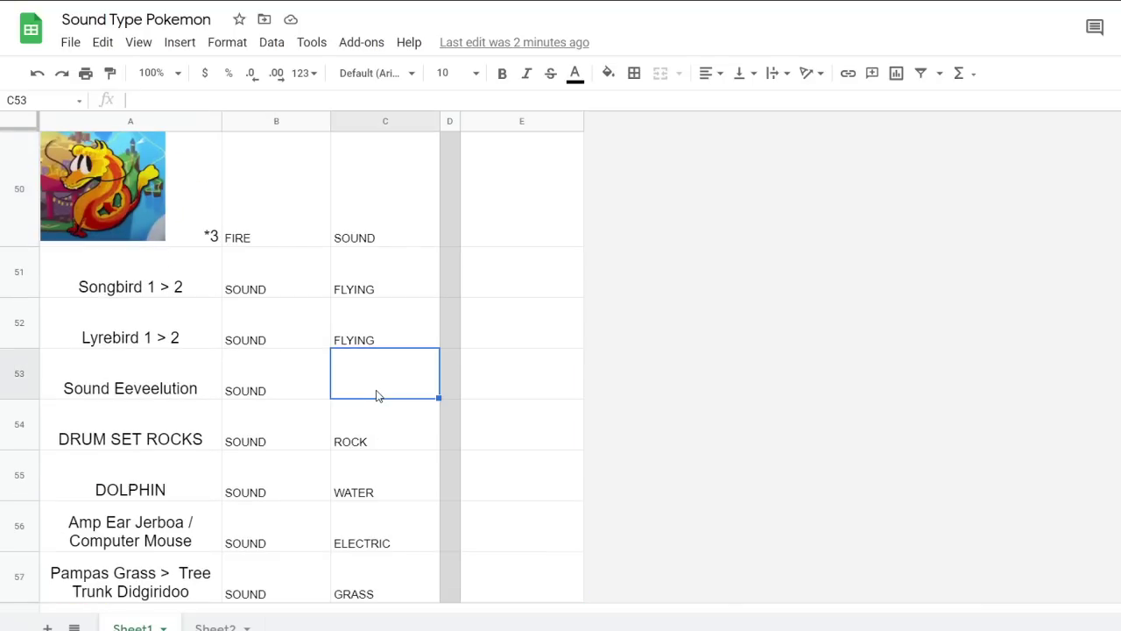
type("E")
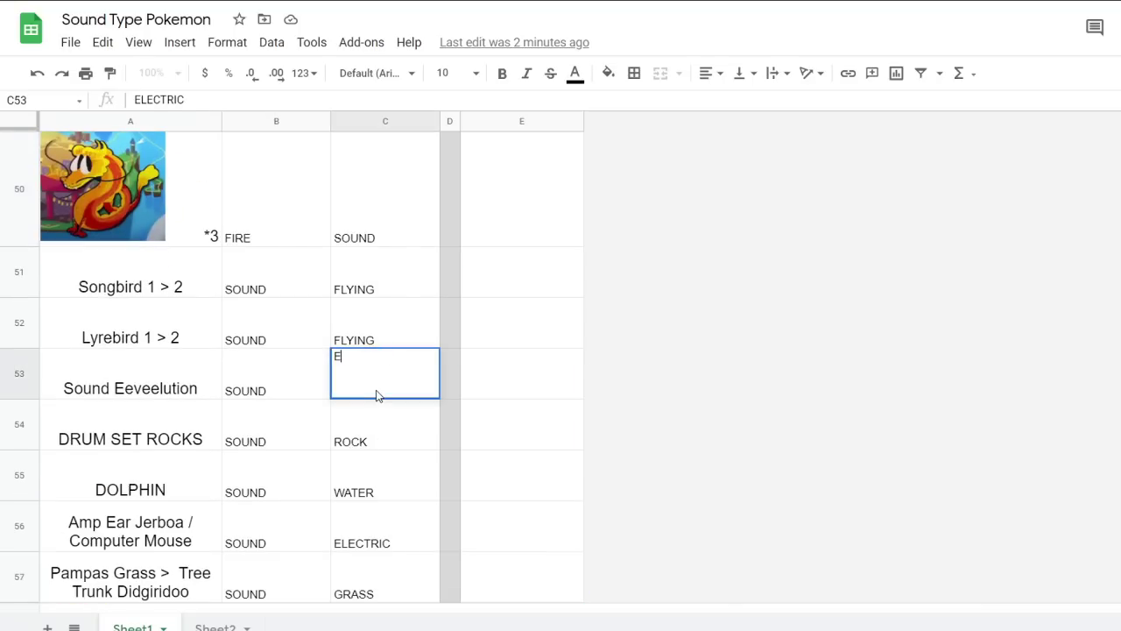
left_click(540, 347)
left_click(403, 394)
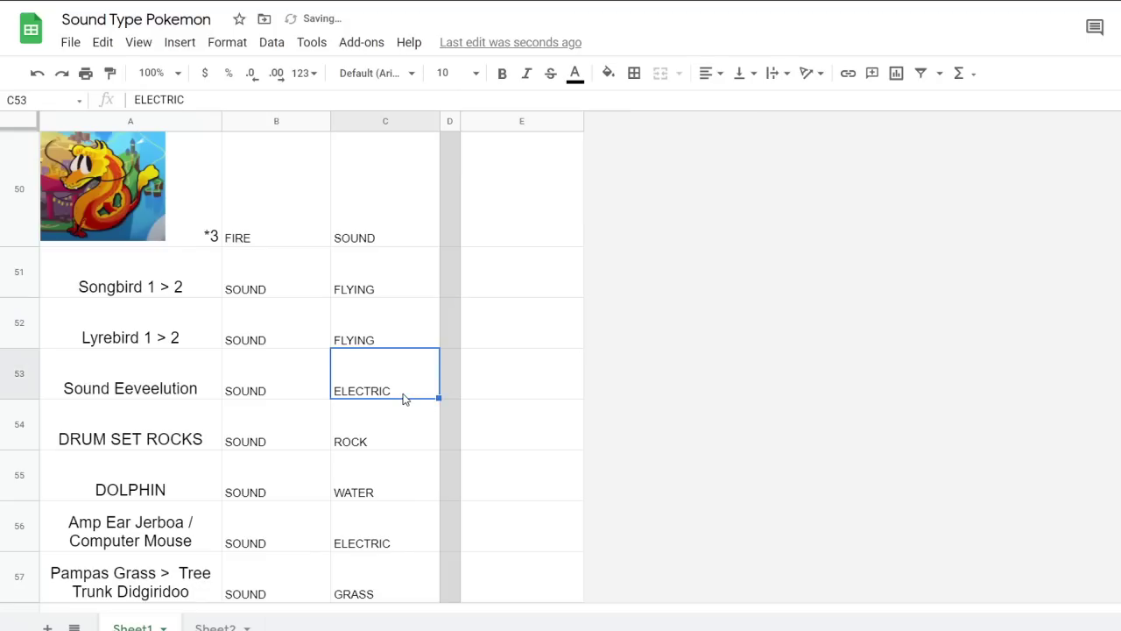
key("Delete")
Enter "Eesharpeon" as the name for the Sound Eeveelution, in cell E53
left_click(499, 394)
type("e")
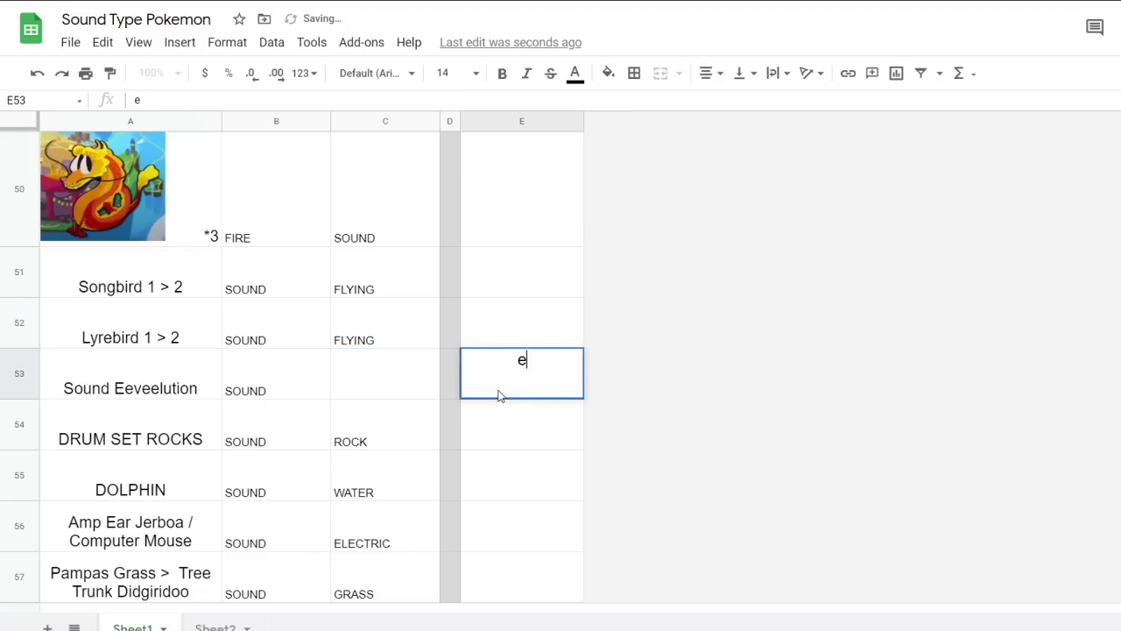
key("BackSpace")
type("Eeshar")
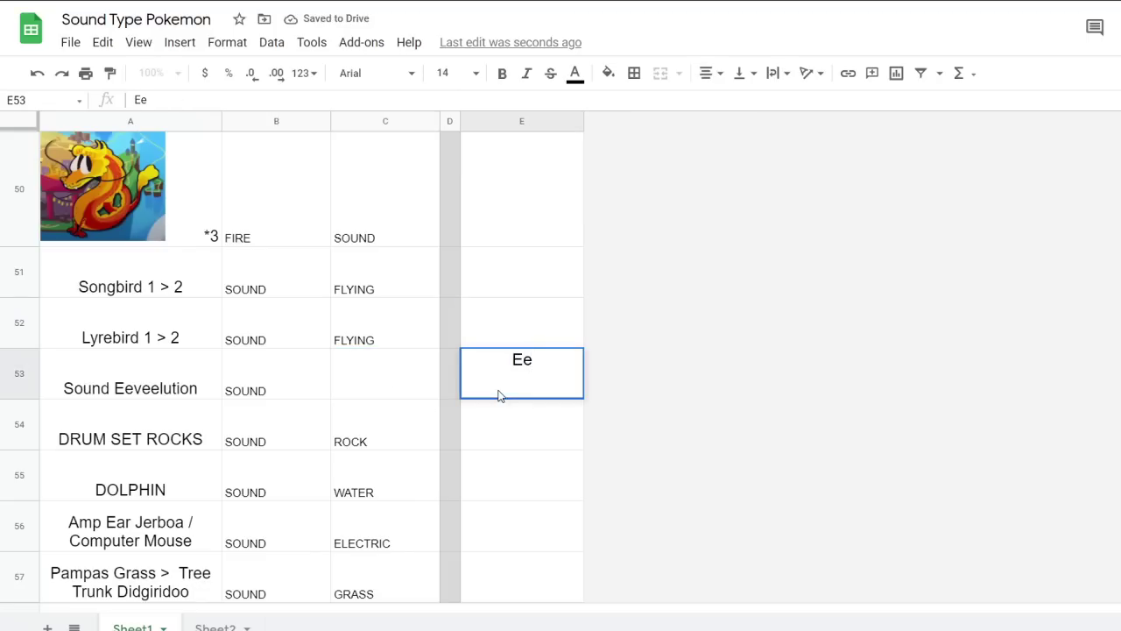
type("peon")
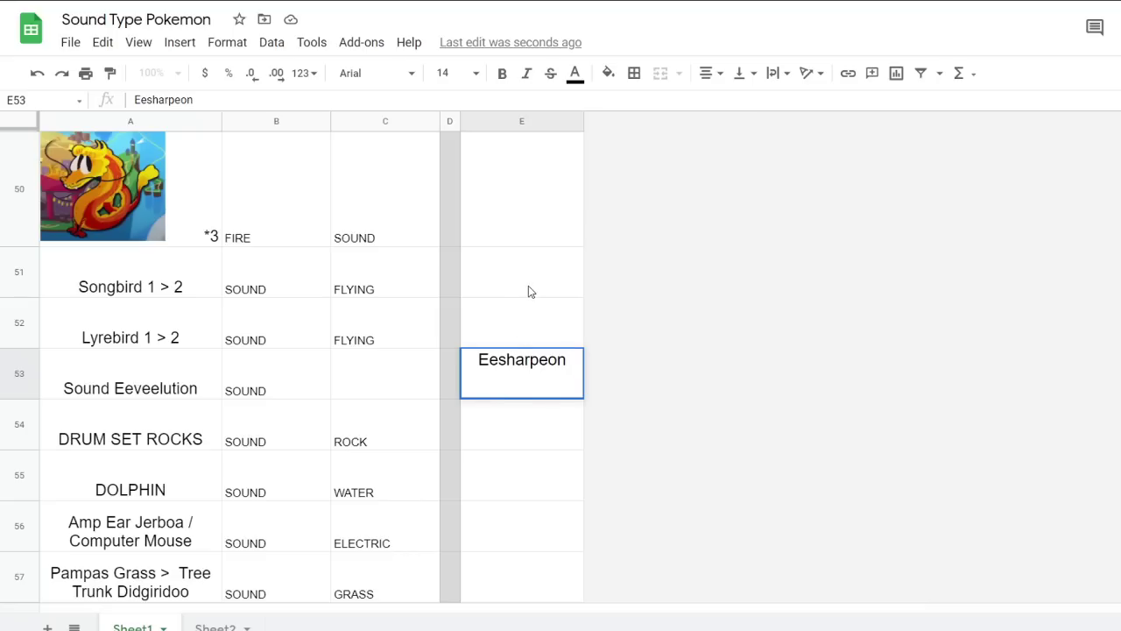
key("Return")
Replace the name of the Sound Eeveelution in cell E53 with "Syntheon"
left_click(512, 370)
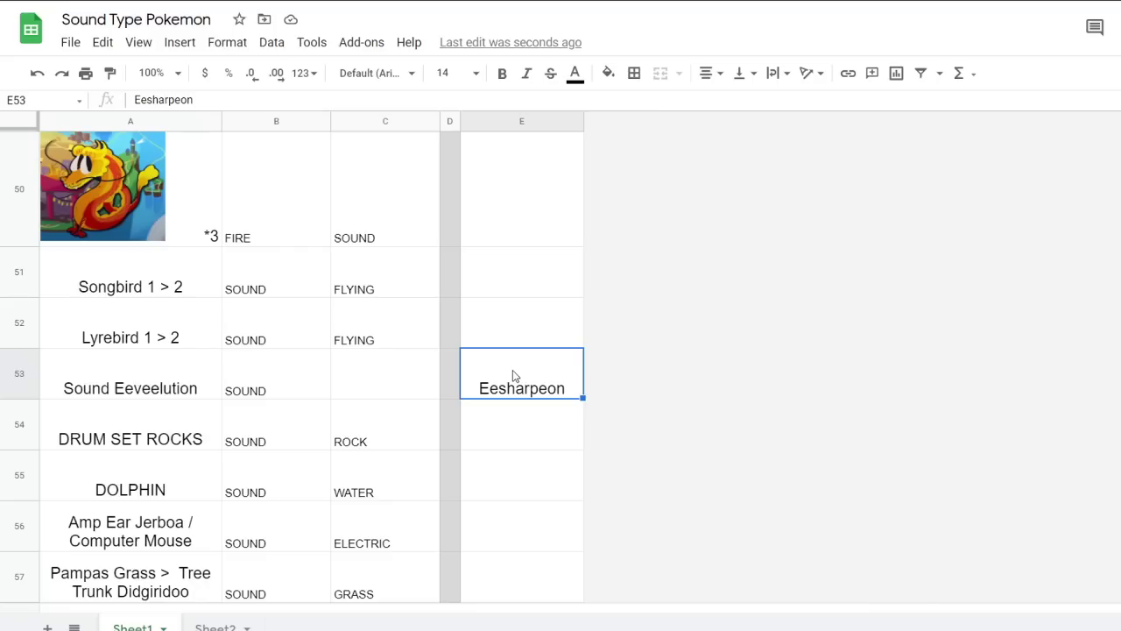
type("Syntheon")
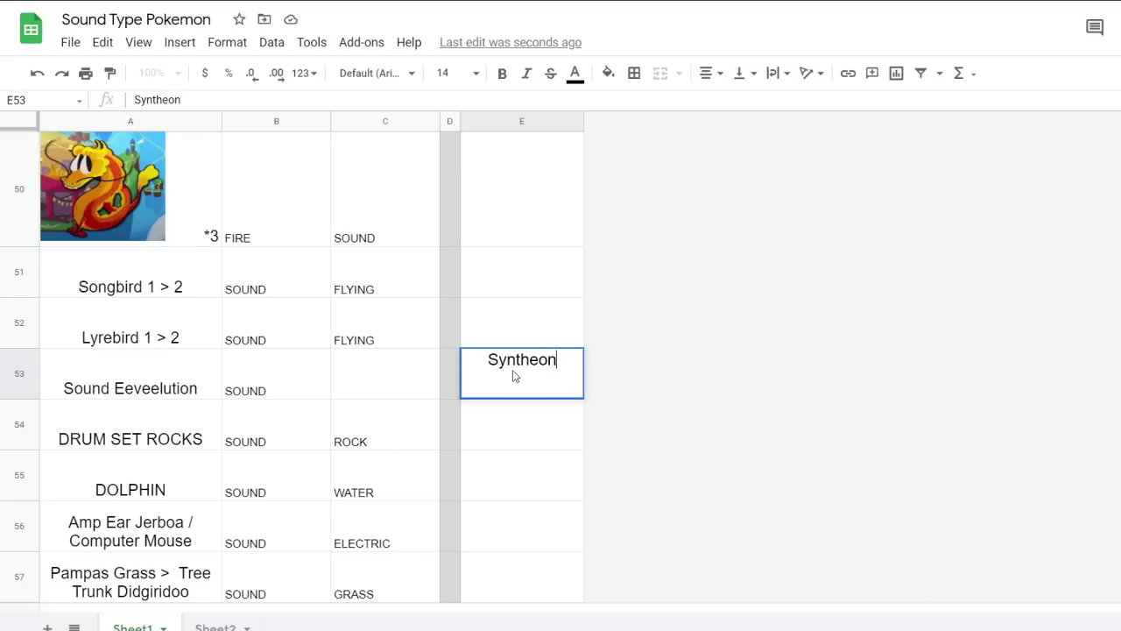
key("Return")
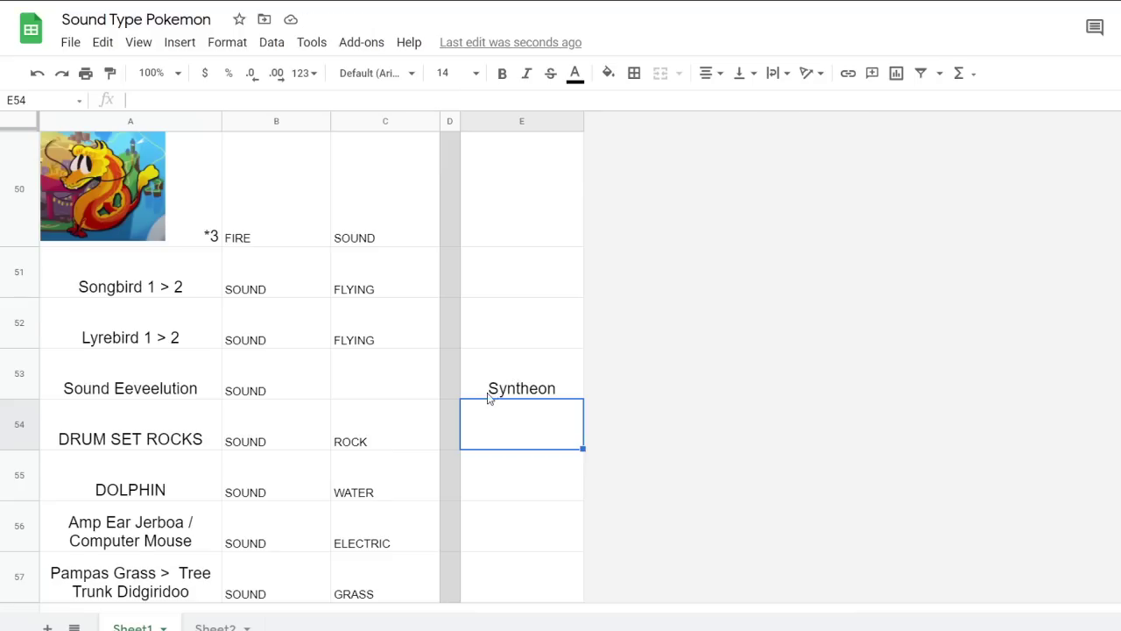
Enter "Jamboa" as the name for the Amp Ear Jerboa / Computer Mouse entry, in cell E56
scroll(486, 412, "down", 1)
left_click(562, 416)
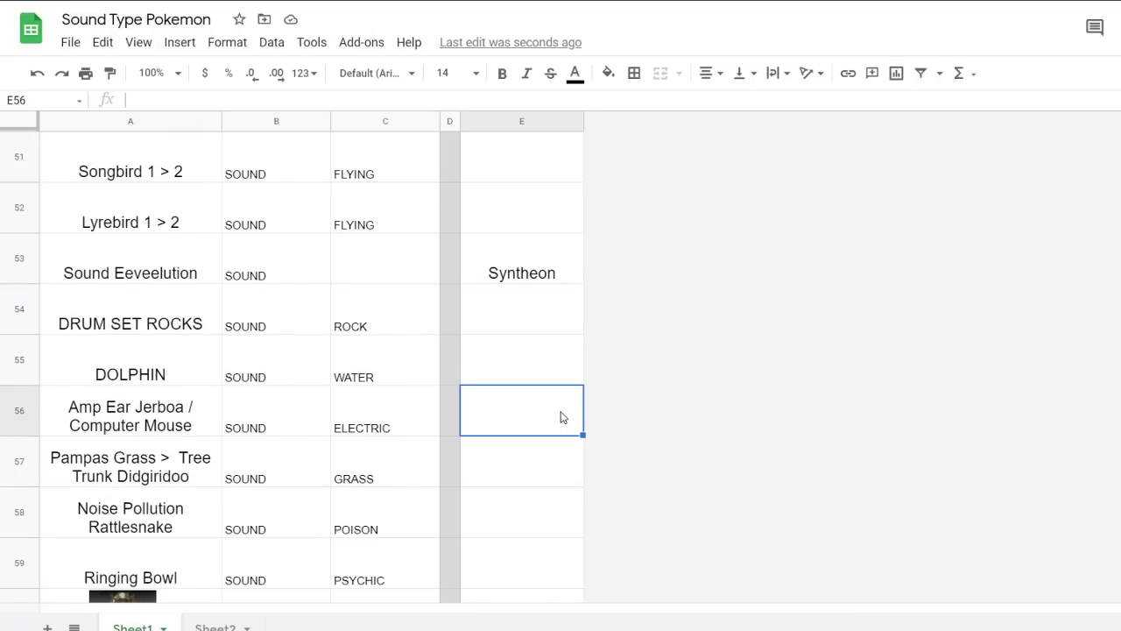
type("Jamboa")
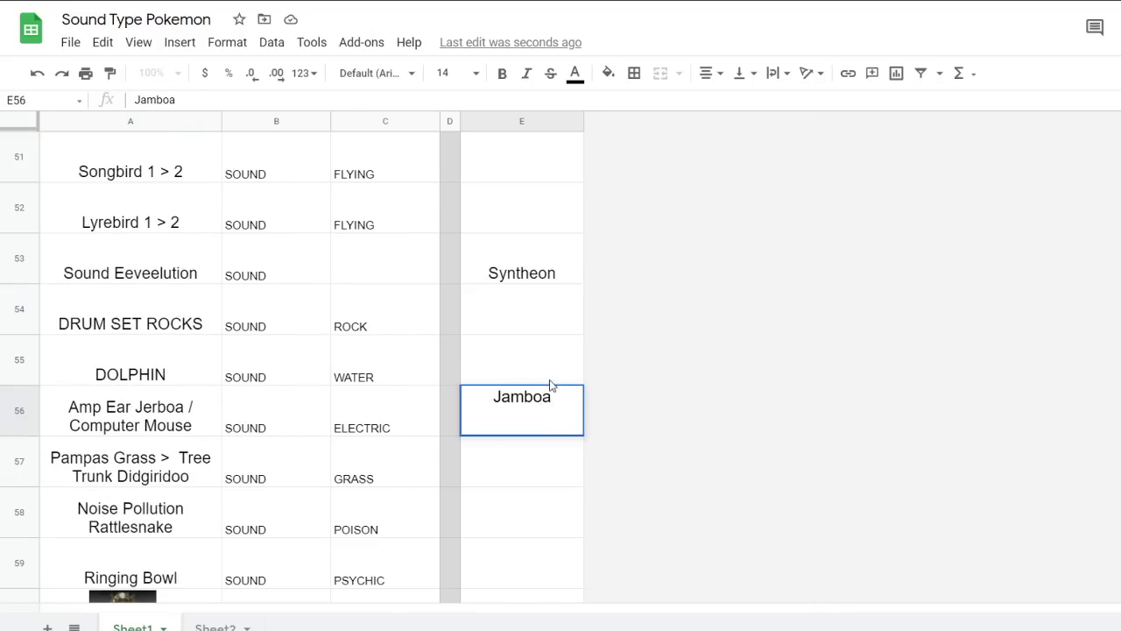
left_click(540, 372)
left_click(523, 475)
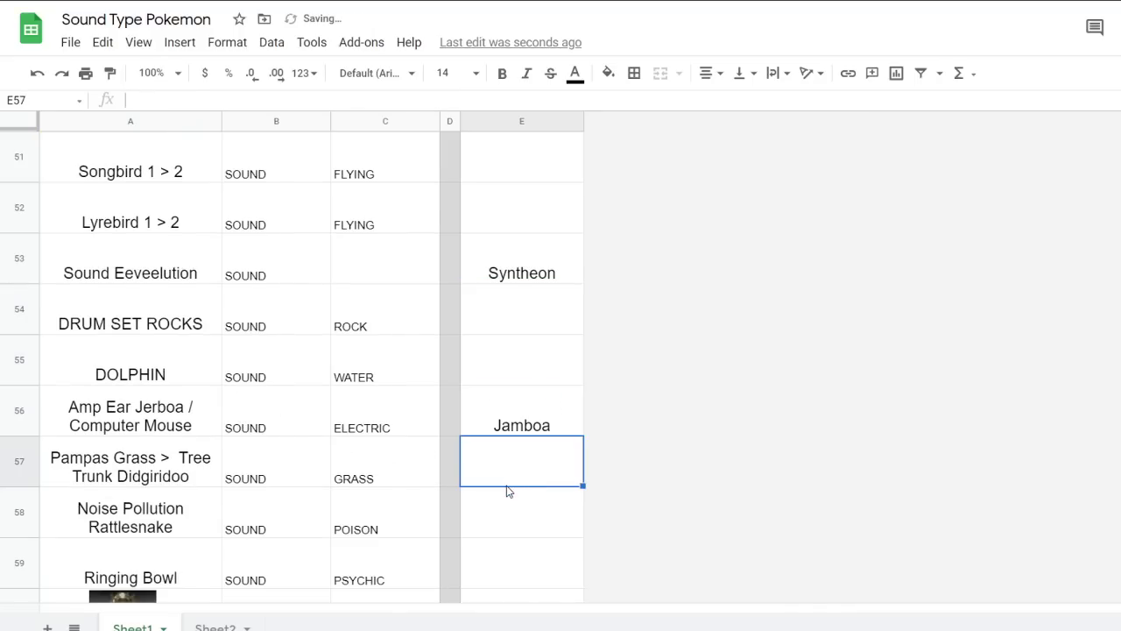
Enter "Ungabunga" as the name for the DRUM SET ROCKS entry, in cell E54
scroll(506, 487, "down", 2)
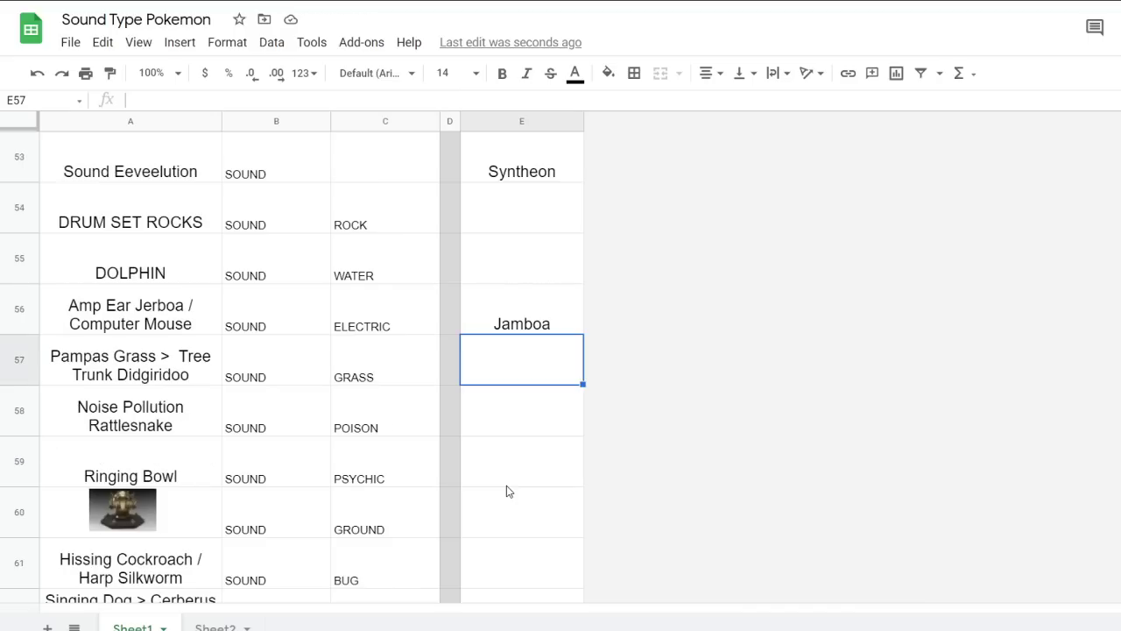
left_click(529, 226)
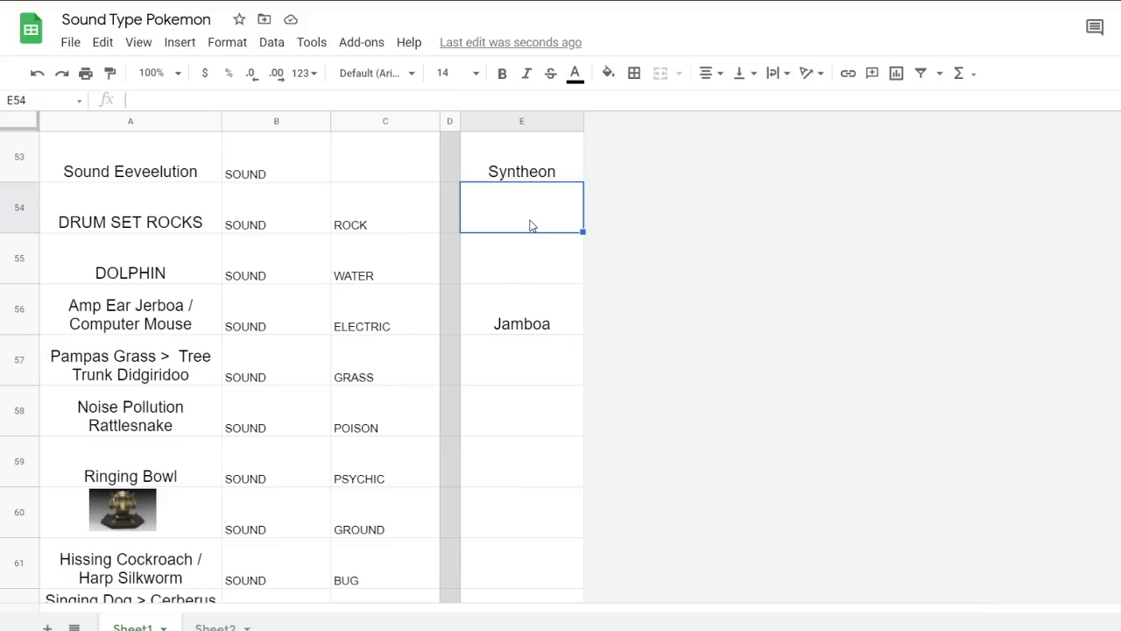
double_click(529, 225)
type("U")
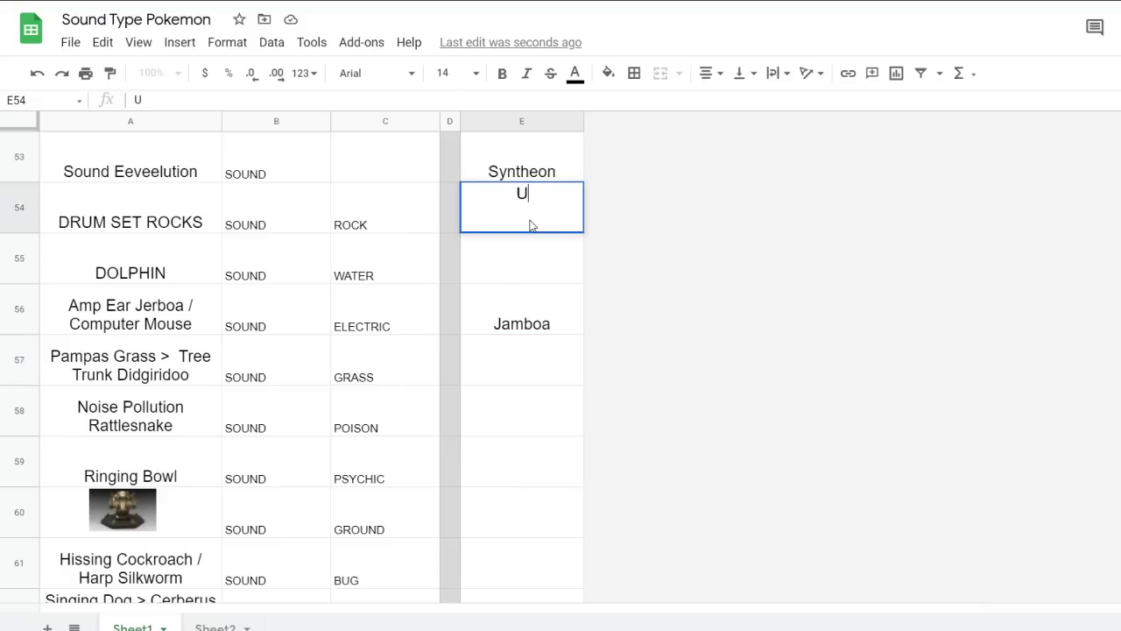
type("ngabunga")
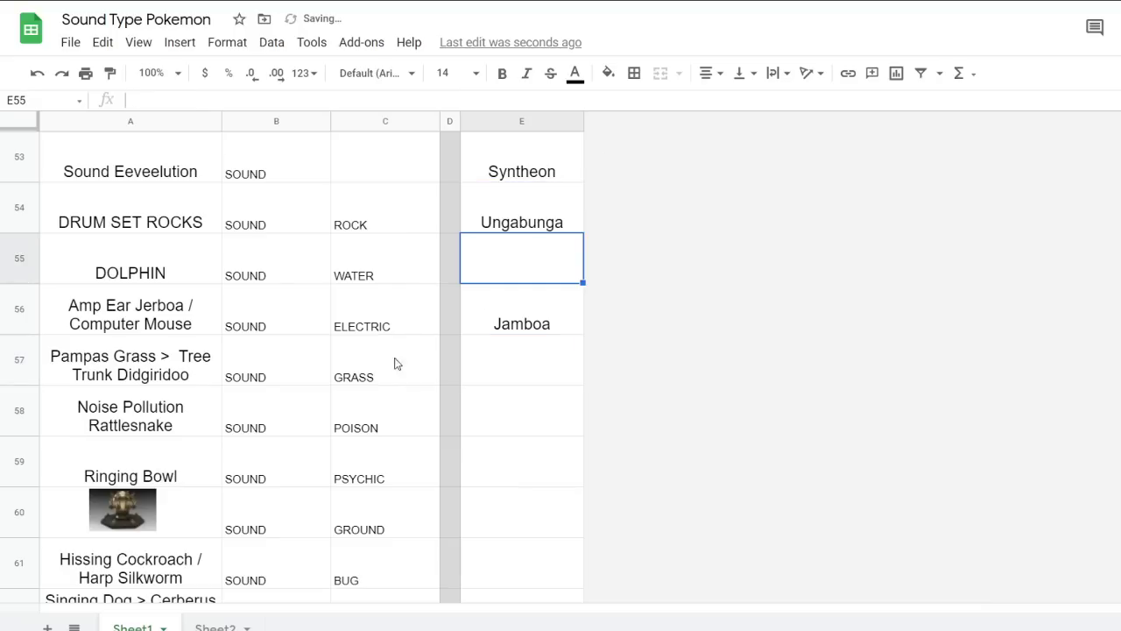
Enter "Bellerina" as the name for the Music Box Ballerina, in cell E69
scroll(544, 463, "down", 2)
scroll(544, 464, "up", 2)
scroll(543, 464, "down", 2)
scroll(544, 464, "up", 2)
scroll(543, 465, "up", 2)
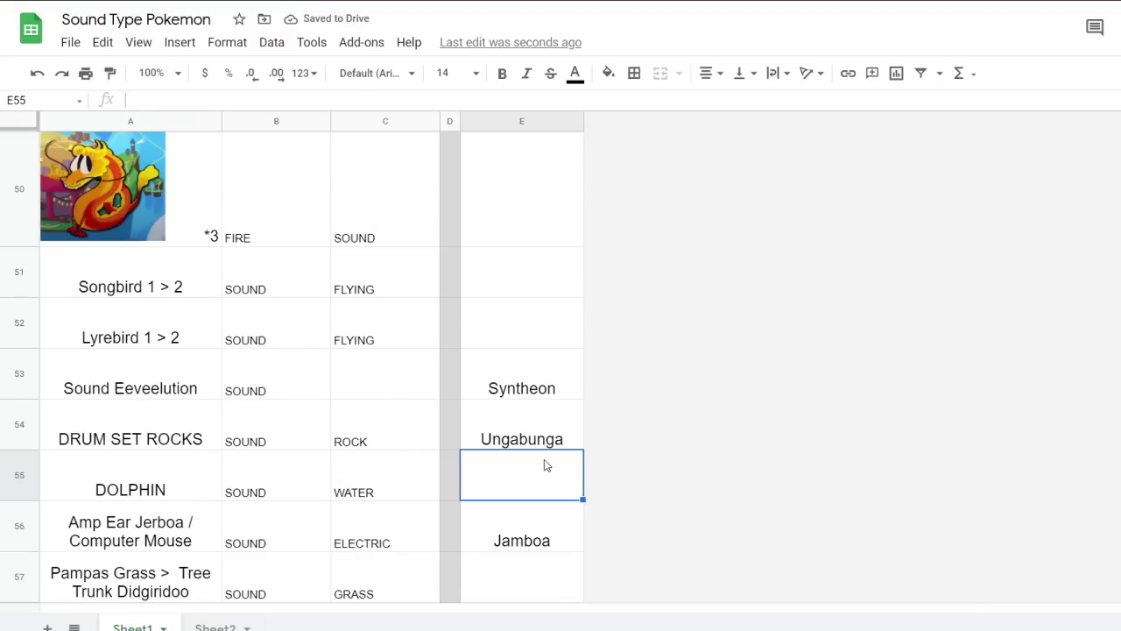
scroll(543, 377, "down", 7)
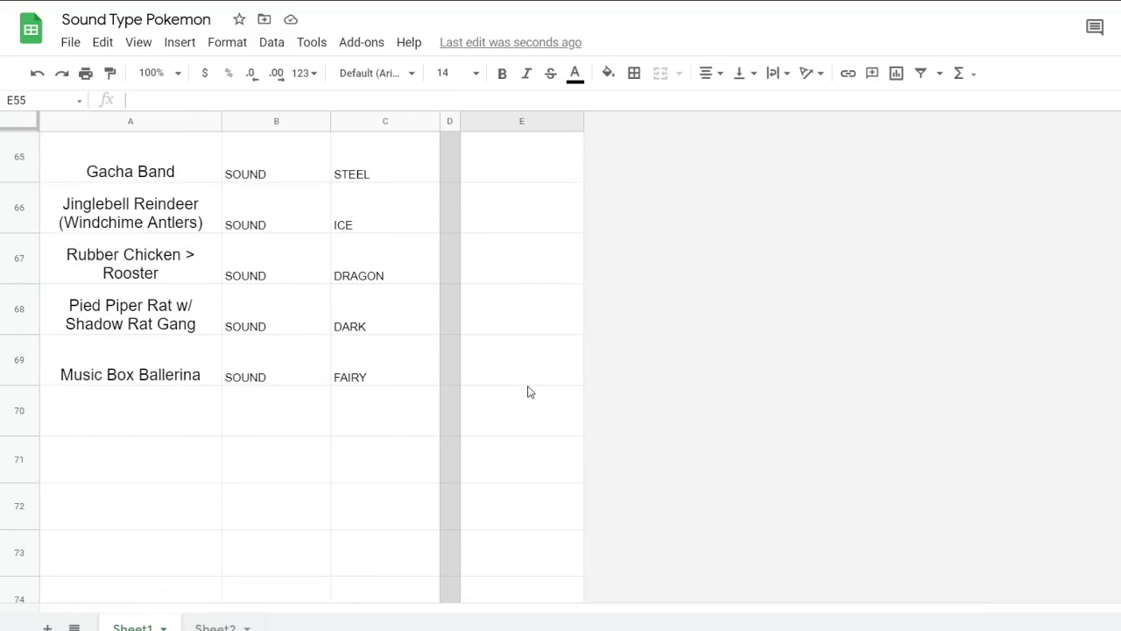
left_click(529, 380)
scroll(532, 434, "up", 1)
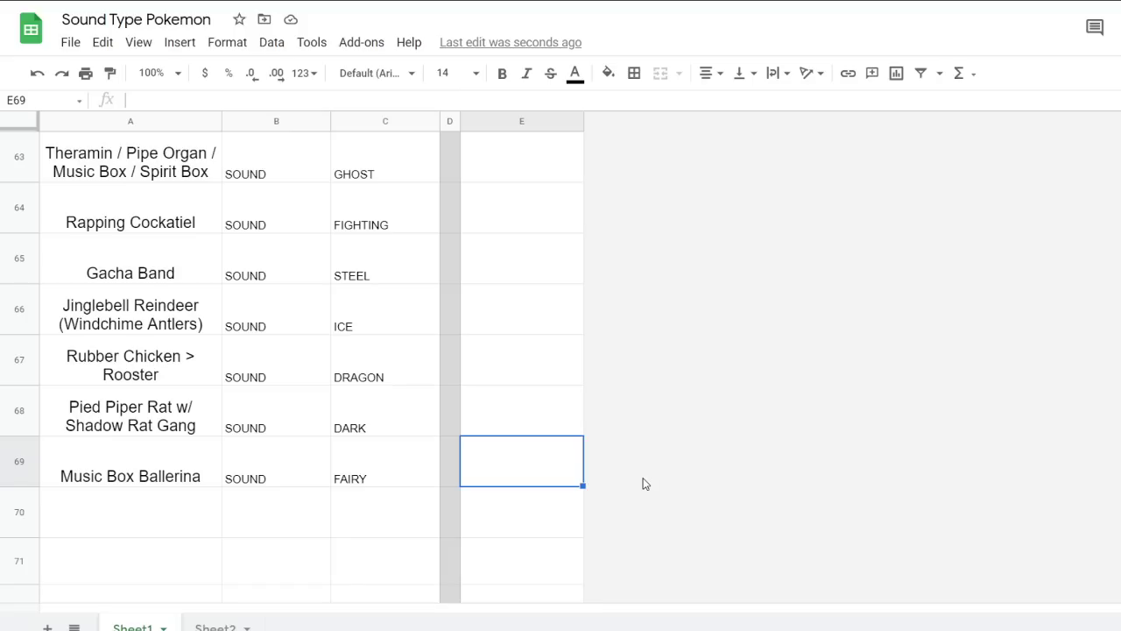
double_click(568, 466)
type("Bellerina")
key("BackSpace")
key("BackSpace")
key("BackSpace")
key("BackSpace")
type("rina")
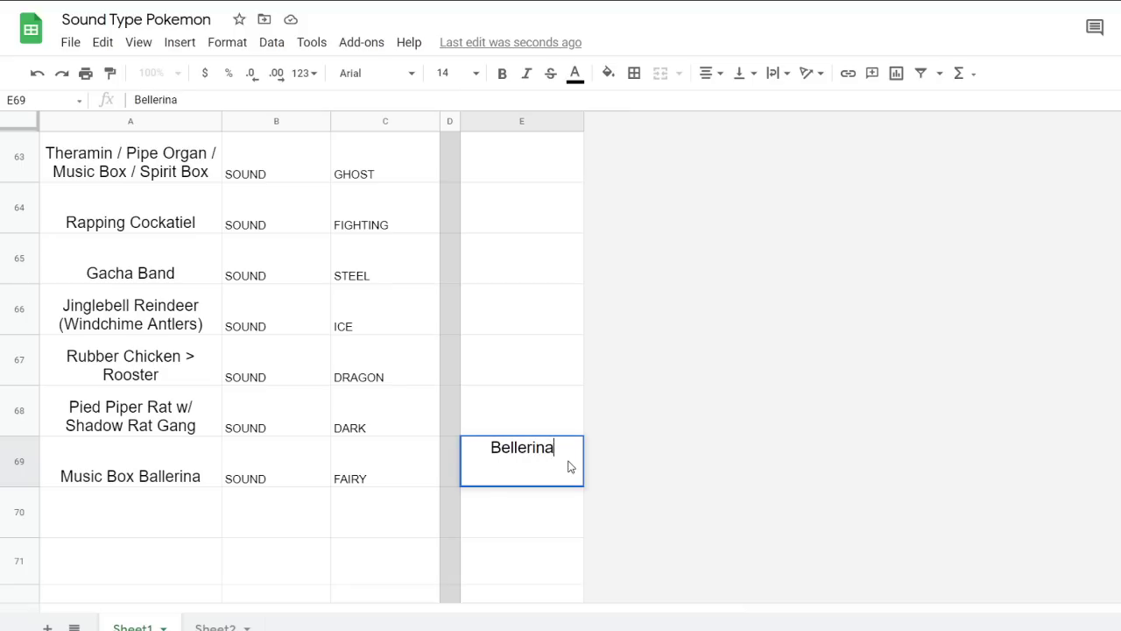
Try appending an "aka" alias to the Music Box Ballerina's name in cell E69, and remove it again
type(" aka BEKY")
key("BackSpace")
key("BackSpace")
key("BackSpace")
key("BackSpace")
key("BackSpace")
key("BackSpace")
key("BackSpace")
key("BackSpace")
key("BackSpace")
Try "Jerma", "Rata" and "Mark Hamil" as names for the Pied Piper Rat in cell E68, clearing each one again
key("Up")
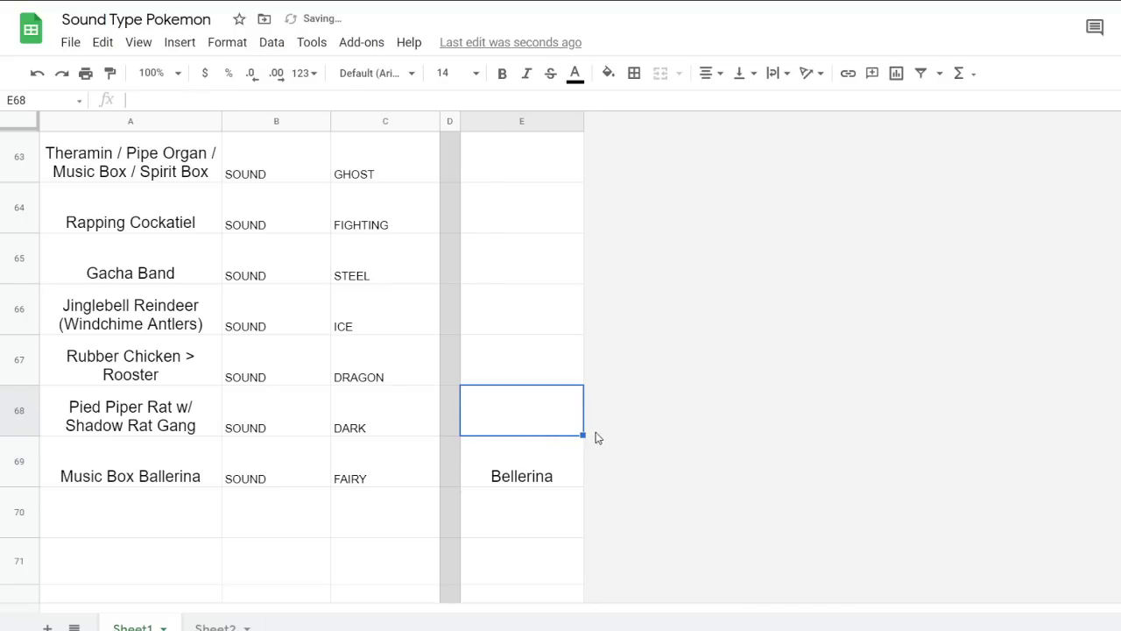
key("Down")
left_click(488, 404)
type("Jerma")
key("BackSpace")
key("BackSpace")
key("BackSpace")
key("BackSpace")
key("BackSpace")
type("Ta")
key("BackSpace")
key("BackSpace")
type("Rata")
key("BackSpace")
key("BackSpace")
key("BackSpace")
key("BackSpace")
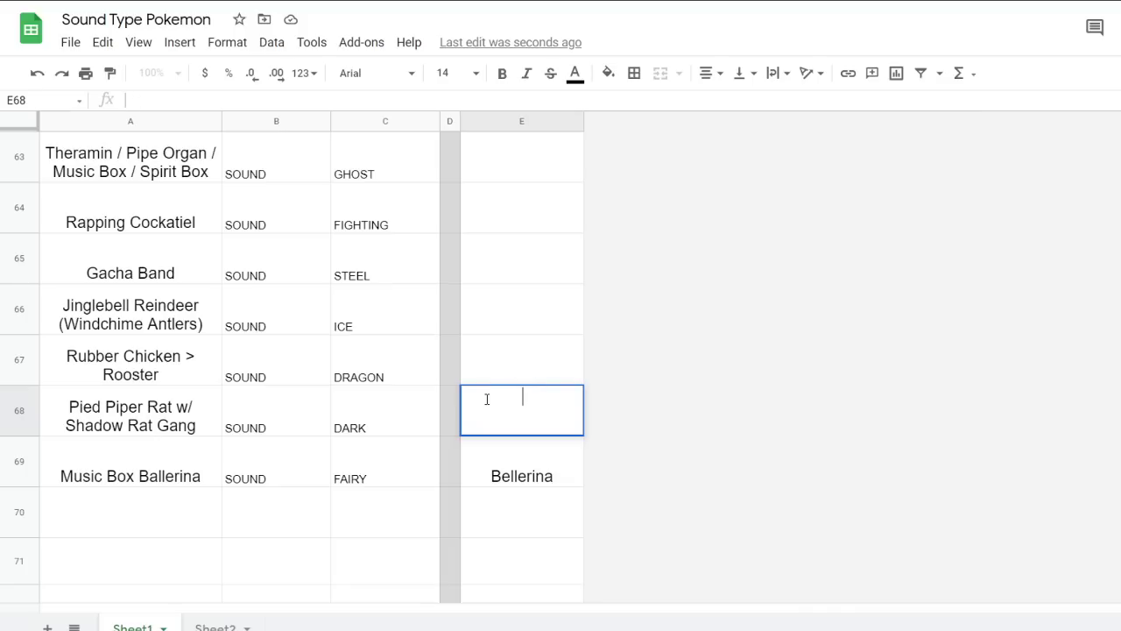
type("Mark Hamil")
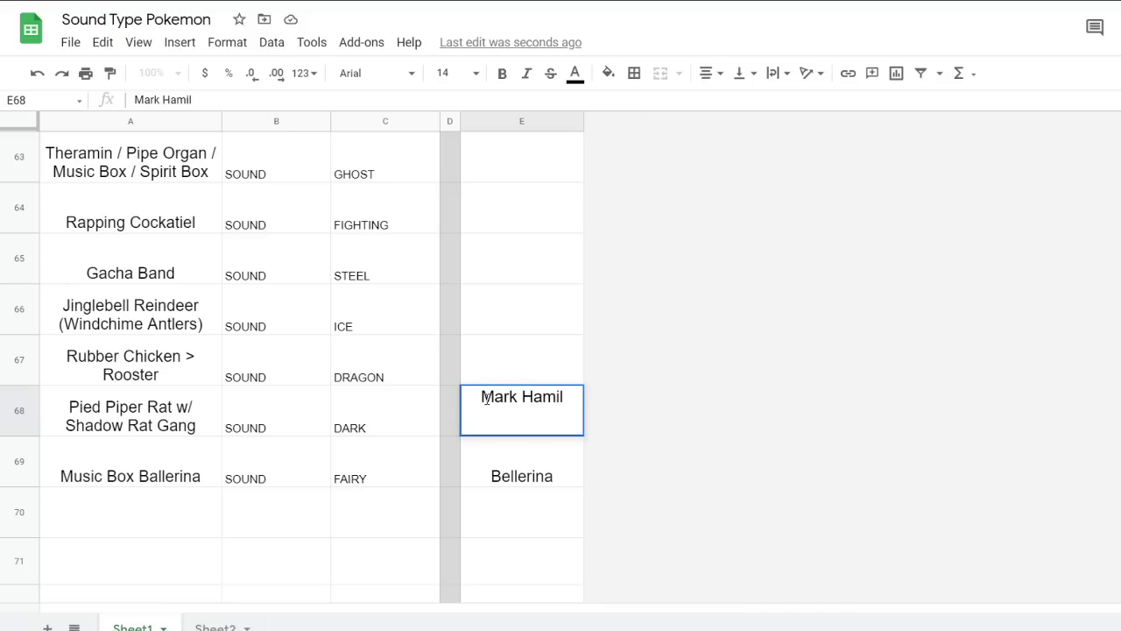
key("ctrl+a")
key("BackSpace")
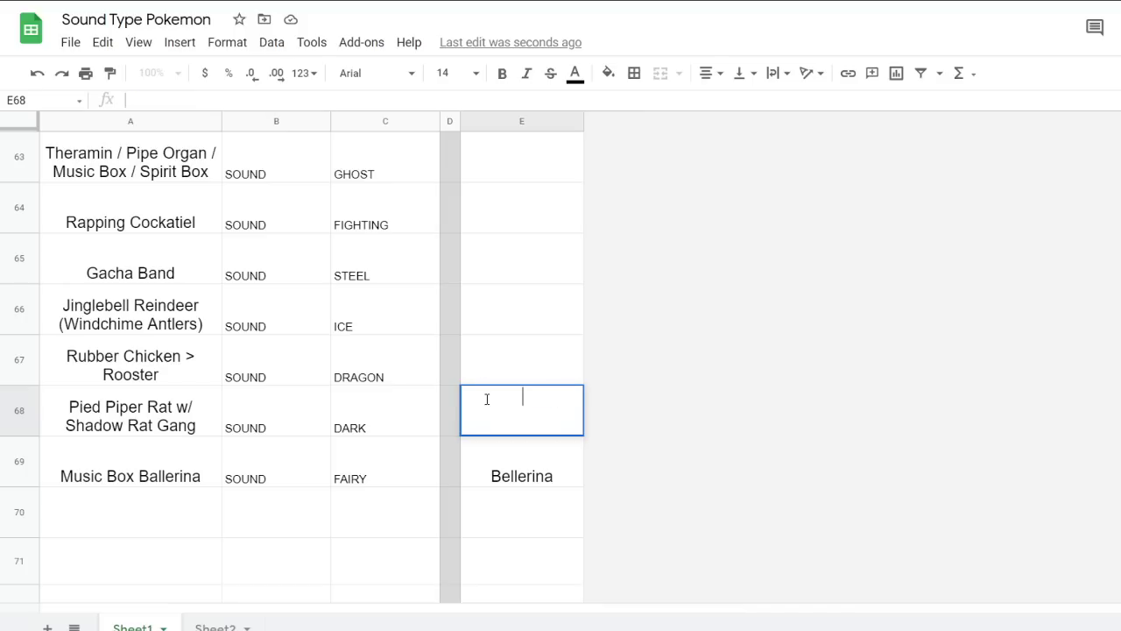
key("Escape")
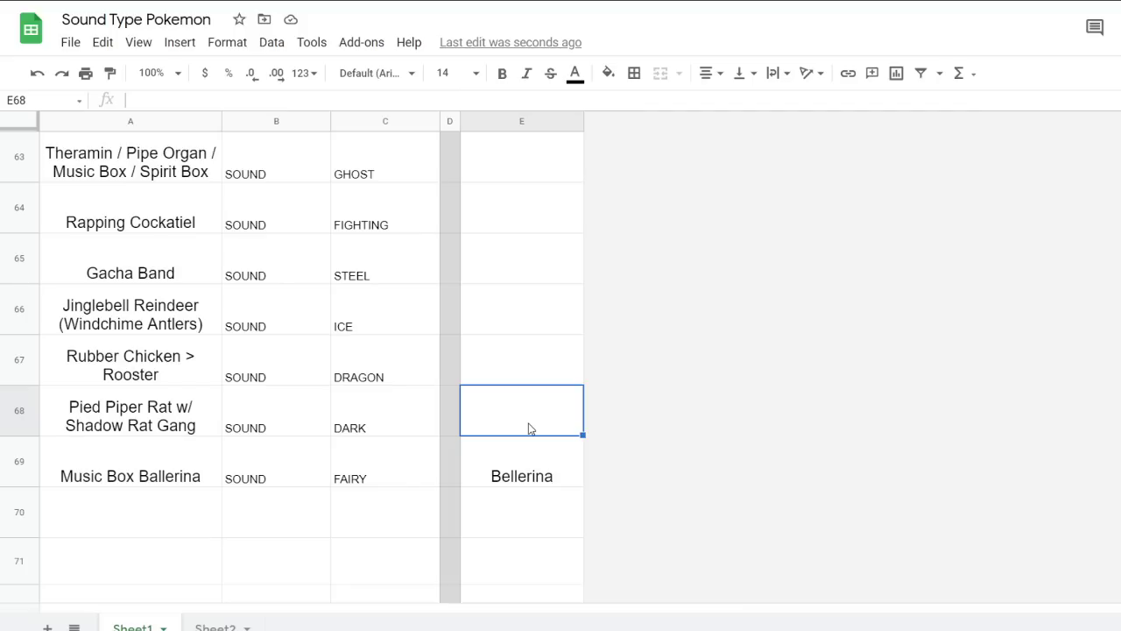
Try "Squeaky" as the name for the Pied Piper Rat in cell E68, and clear it again
type("d")
key("BackSpace")
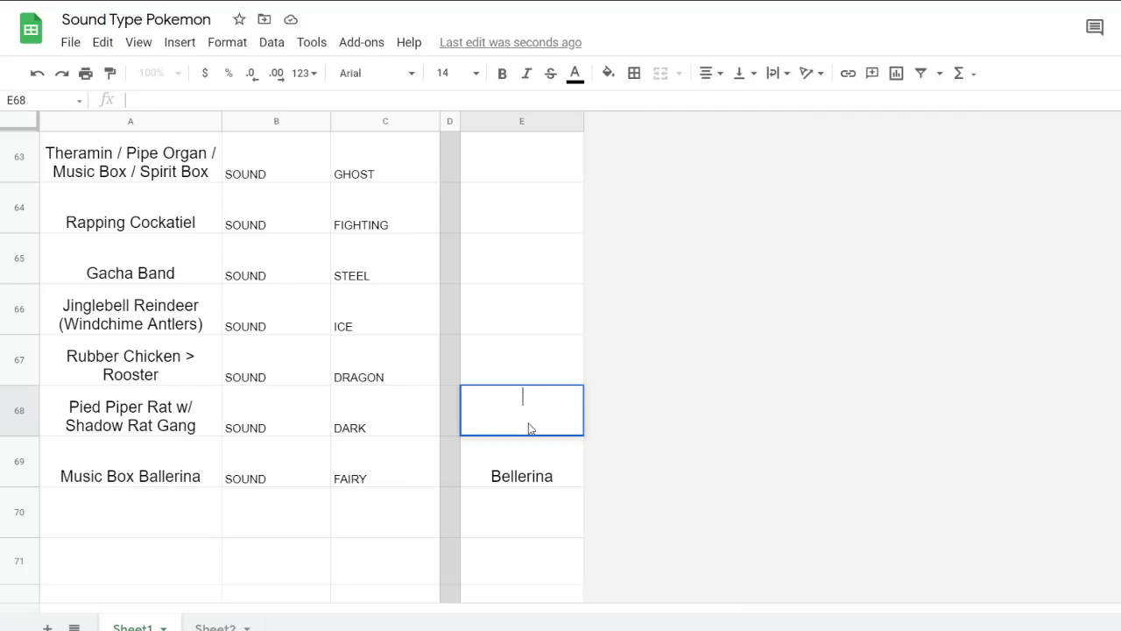
type("Squeaky")
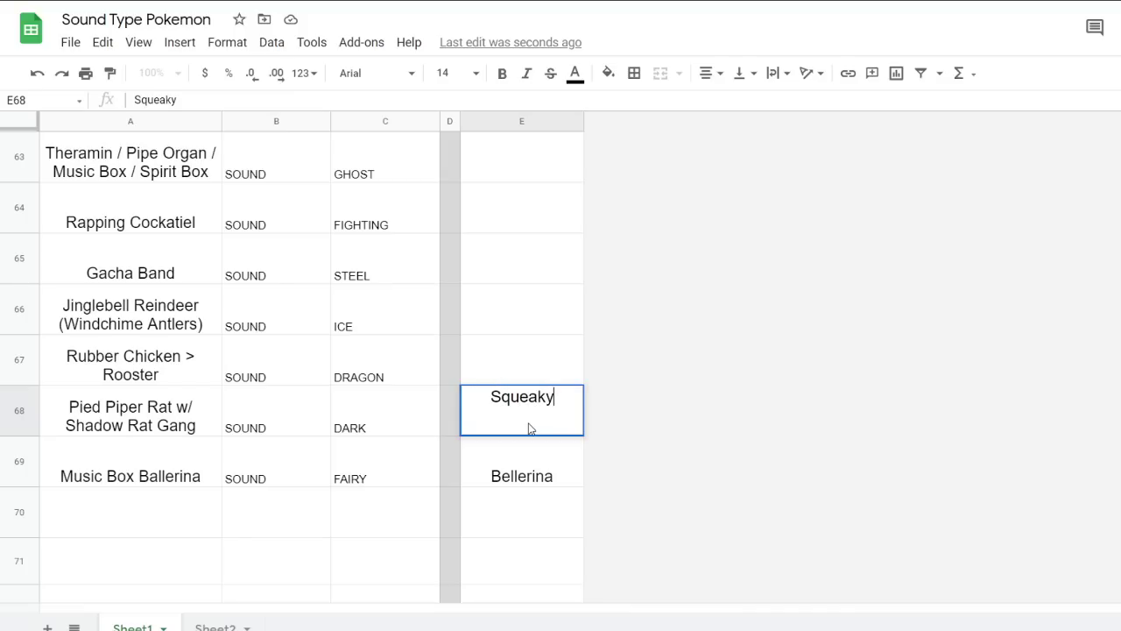
key("ctrl+a")
key("BackSpace")
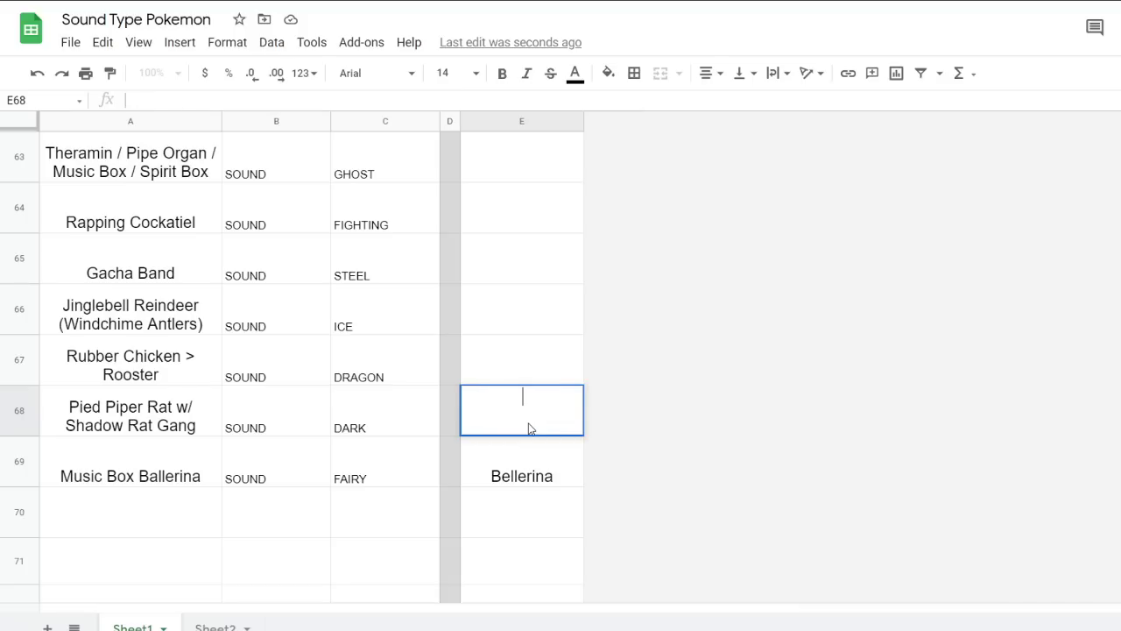
Enter "Whiskaway" as the name for the Pied Piper Rat w/ Shadow Rat Gang, in cell E68
type("Whiske")
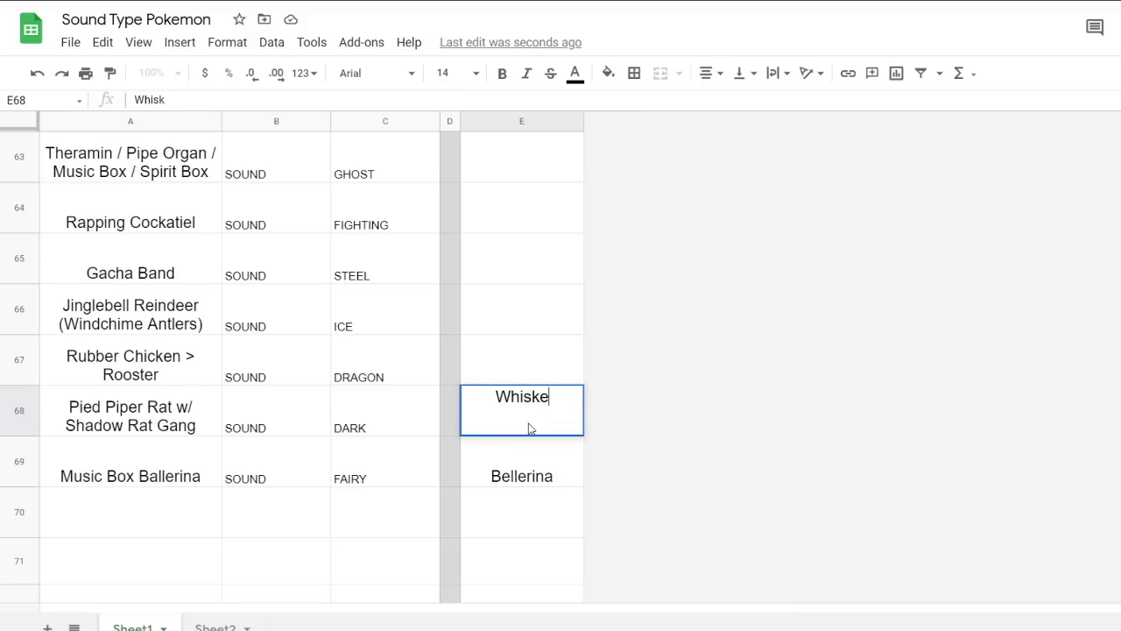
type("rway")
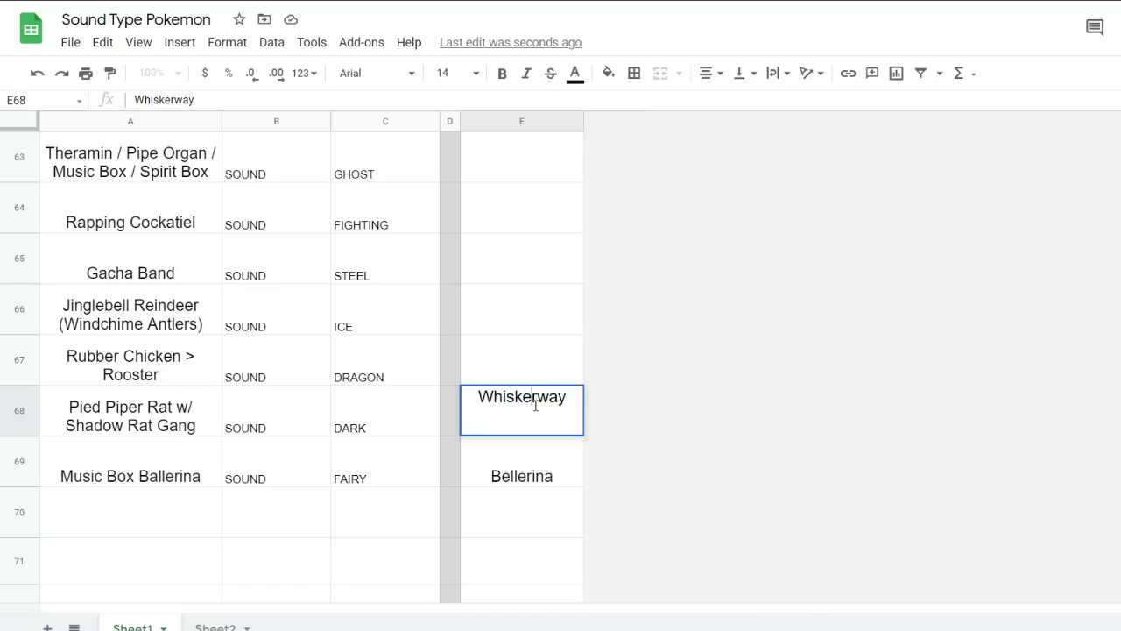
left_click_drag(536, 397, 522, 396)
type("a")
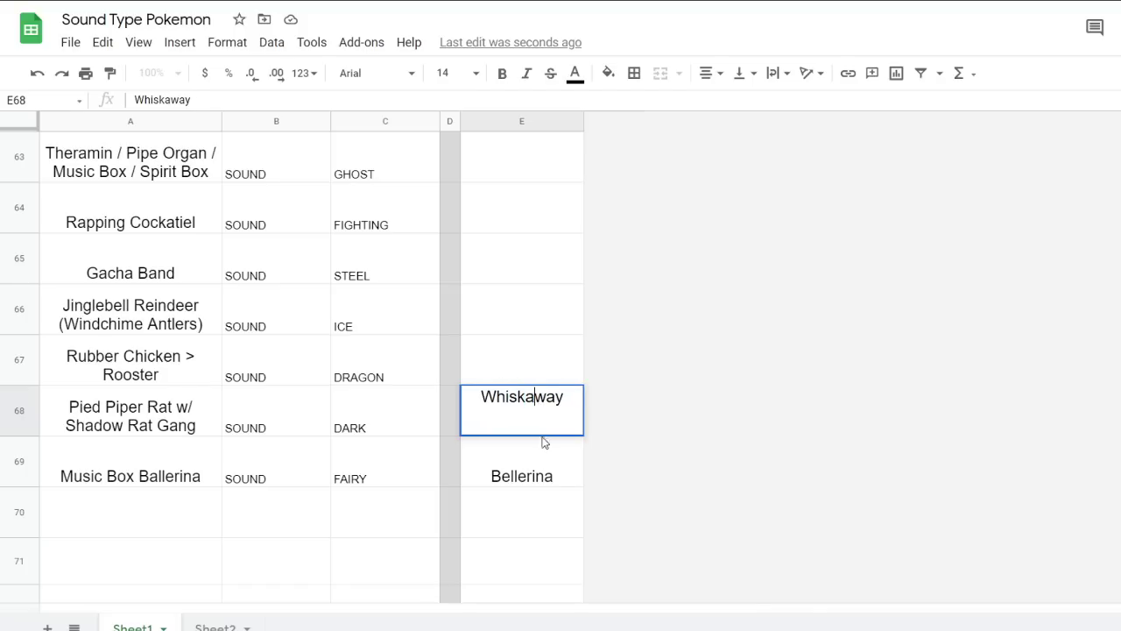
left_click(537, 470)
Enter "Bassalisk" as the name for the SOUND/DRAGON Rubber Chicken > Rooster entry, in cell E67
left_click(573, 379)
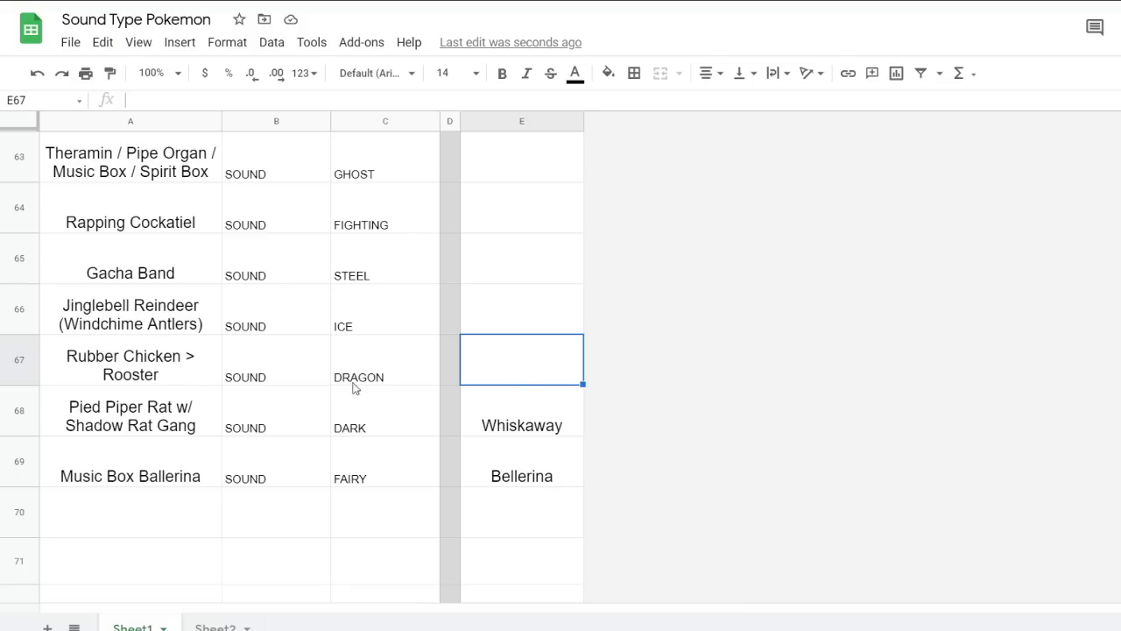
left_click(145, 375)
left_click_drag(362, 370, 180, 365)
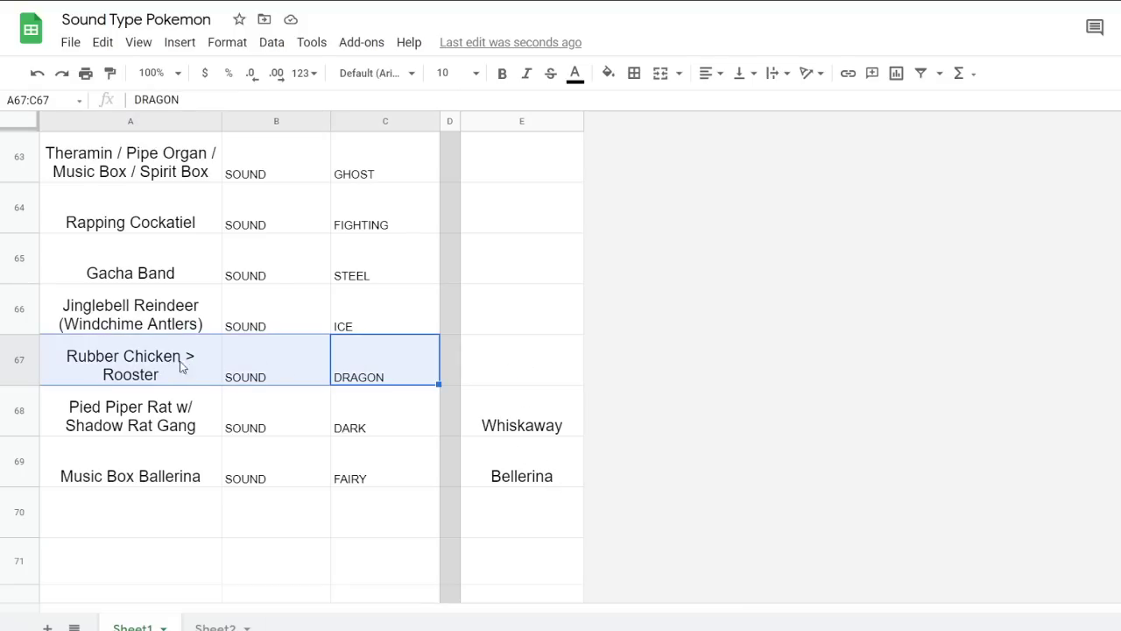
left_click(490, 366)
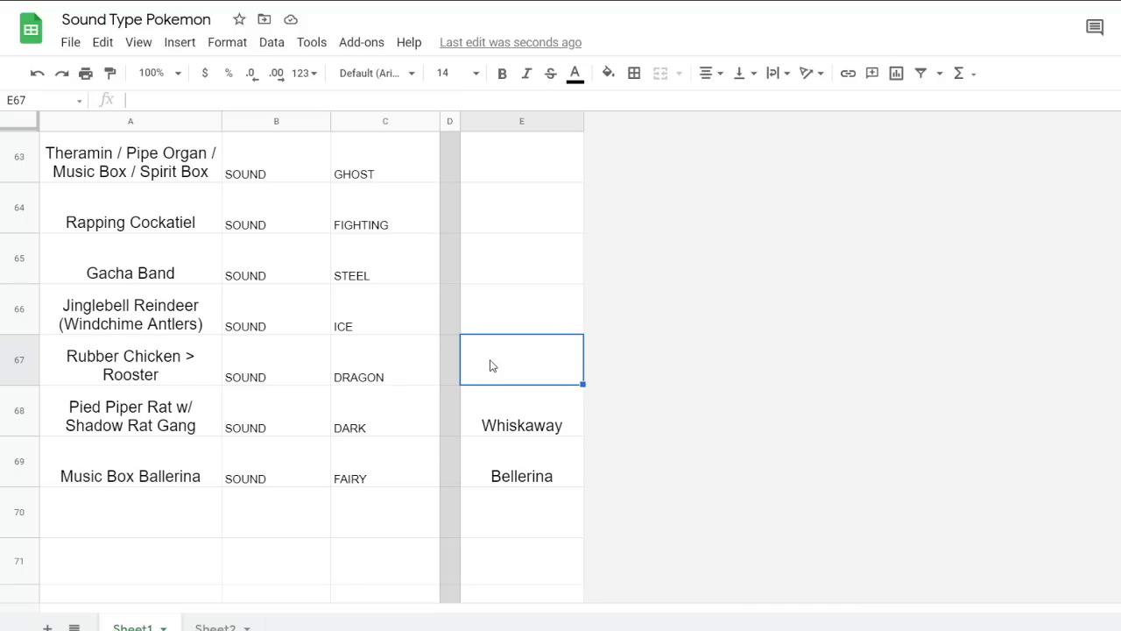
type("A")
key("BackSpace")
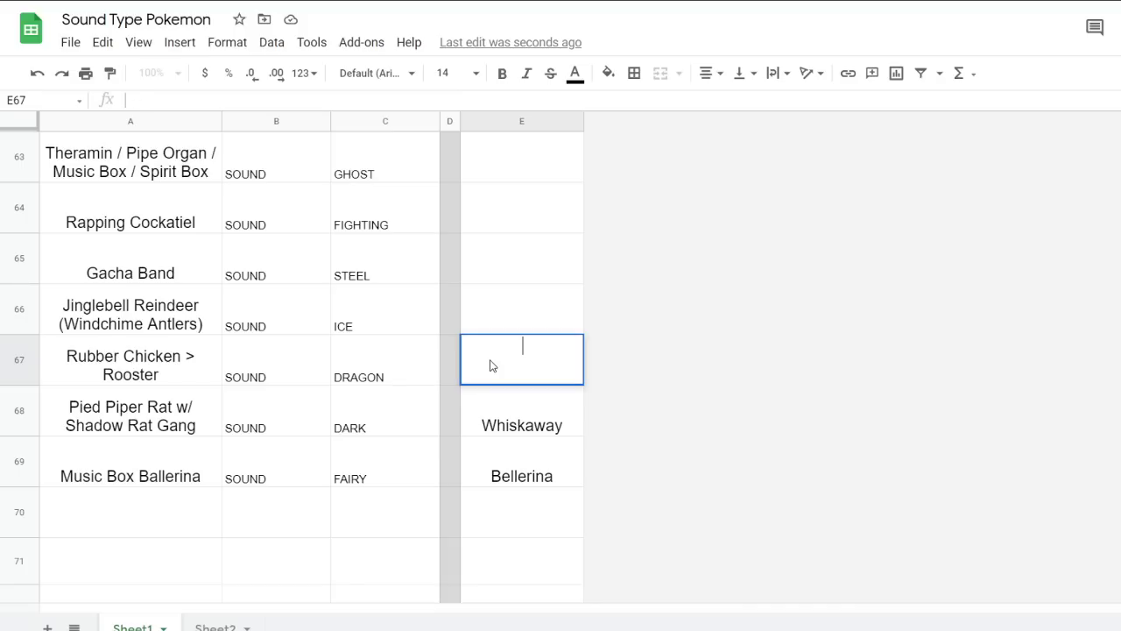
type("Bassalisk")
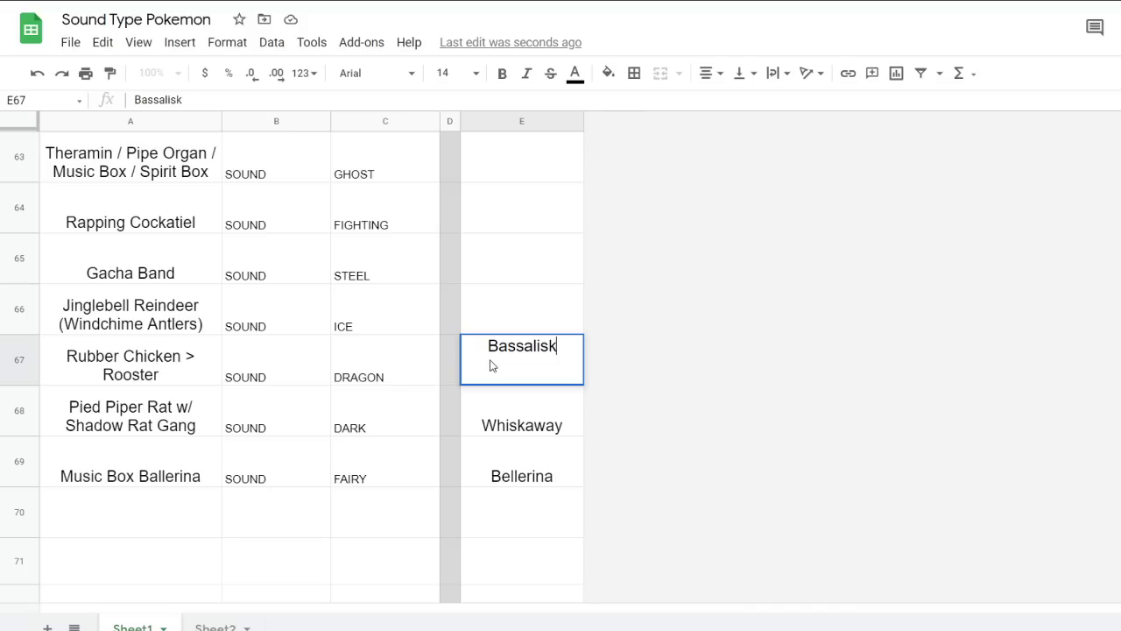
left_click(512, 306)
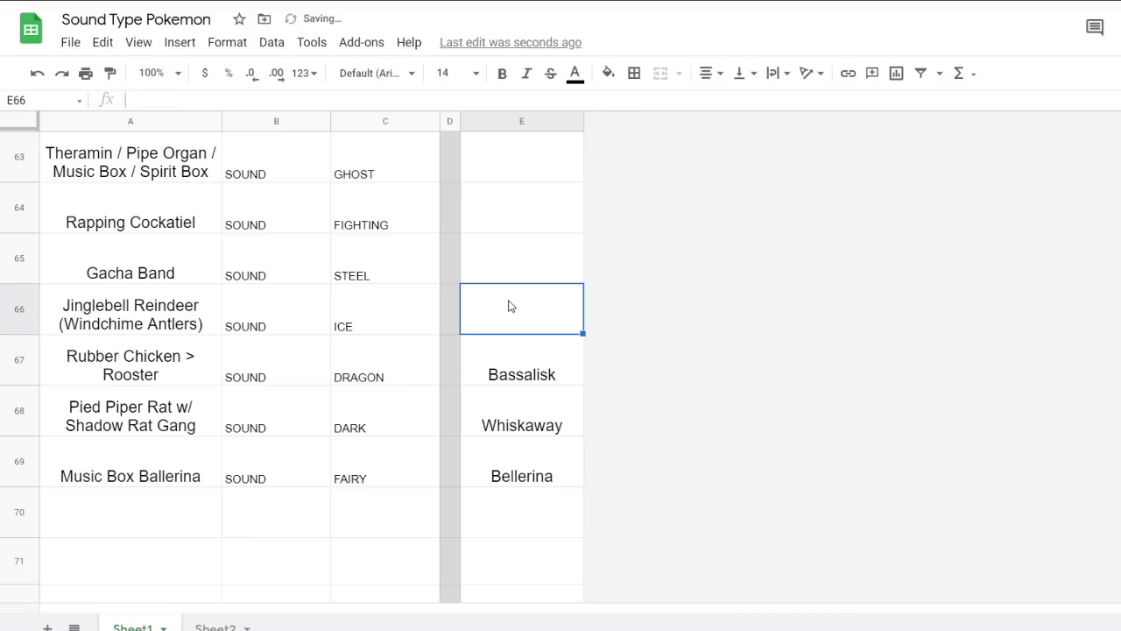
Try filling cells E64 to E66 with strings of the letter A, and clear all three cells again
left_click(522, 212)
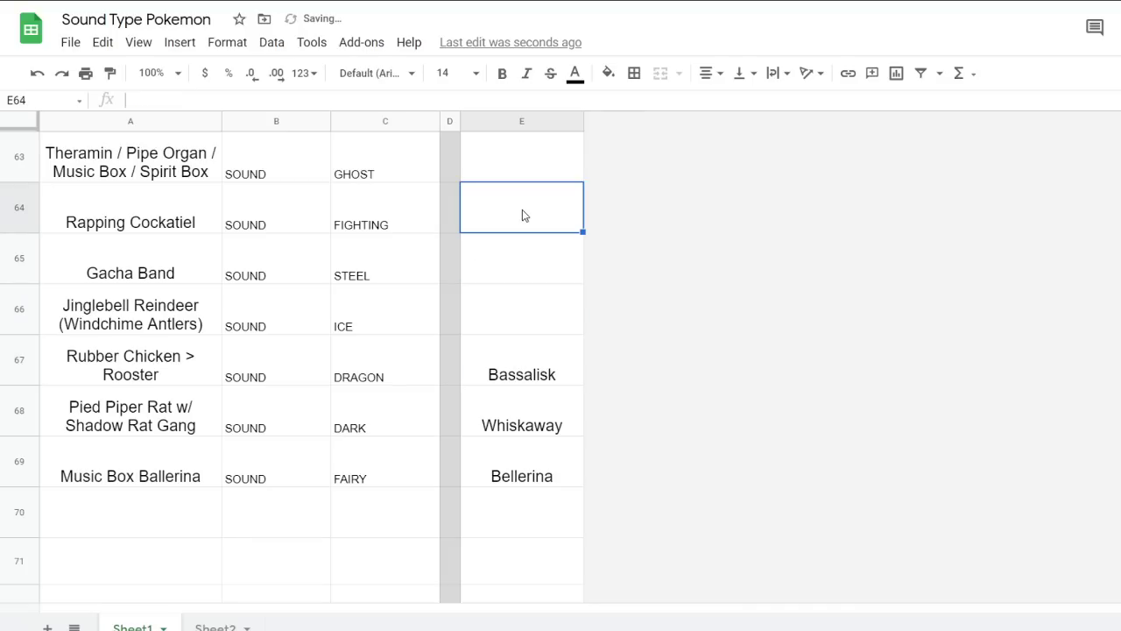
type("Aaa")
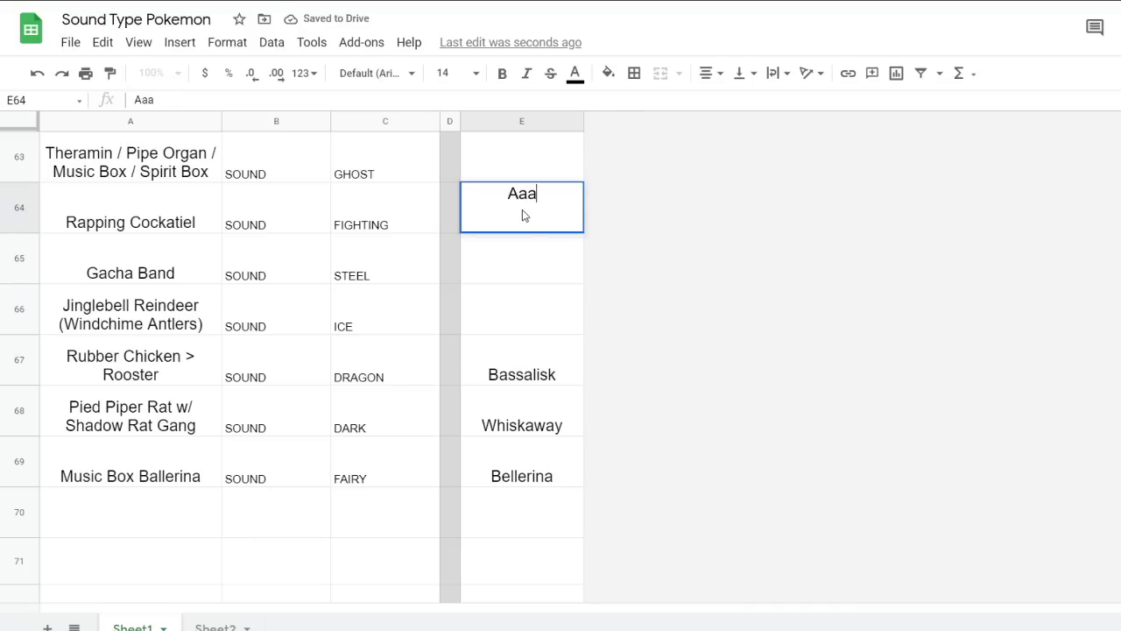
key("Return")
type("AAAA")
key("Return")
type("AAAAAAAAA")
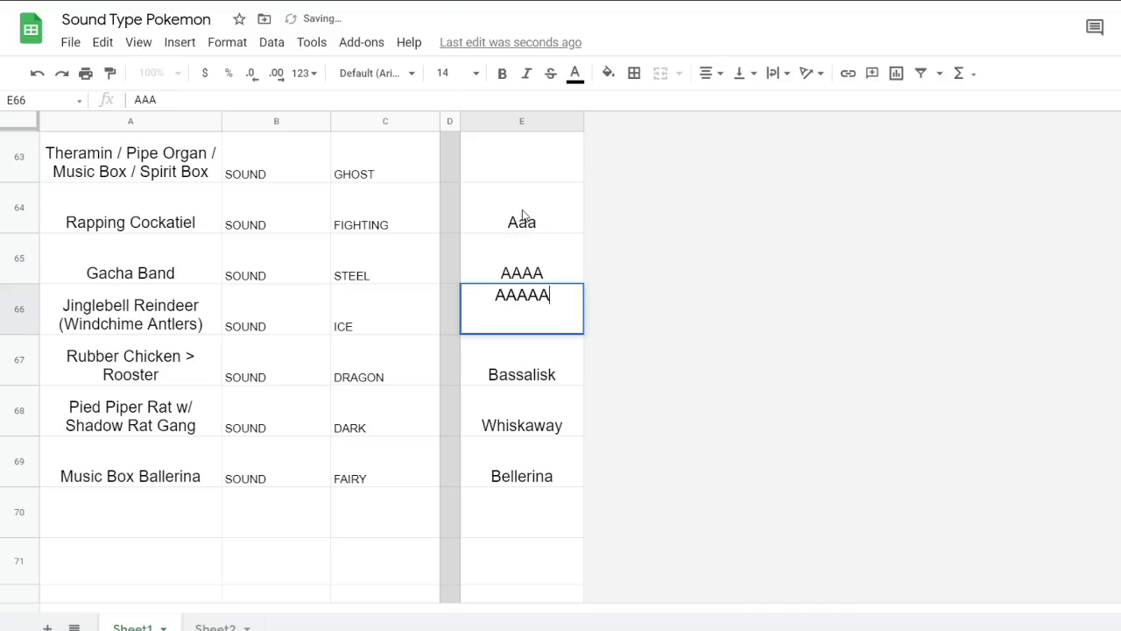
left_click_drag(522, 214, 519, 322)
key("Delete")
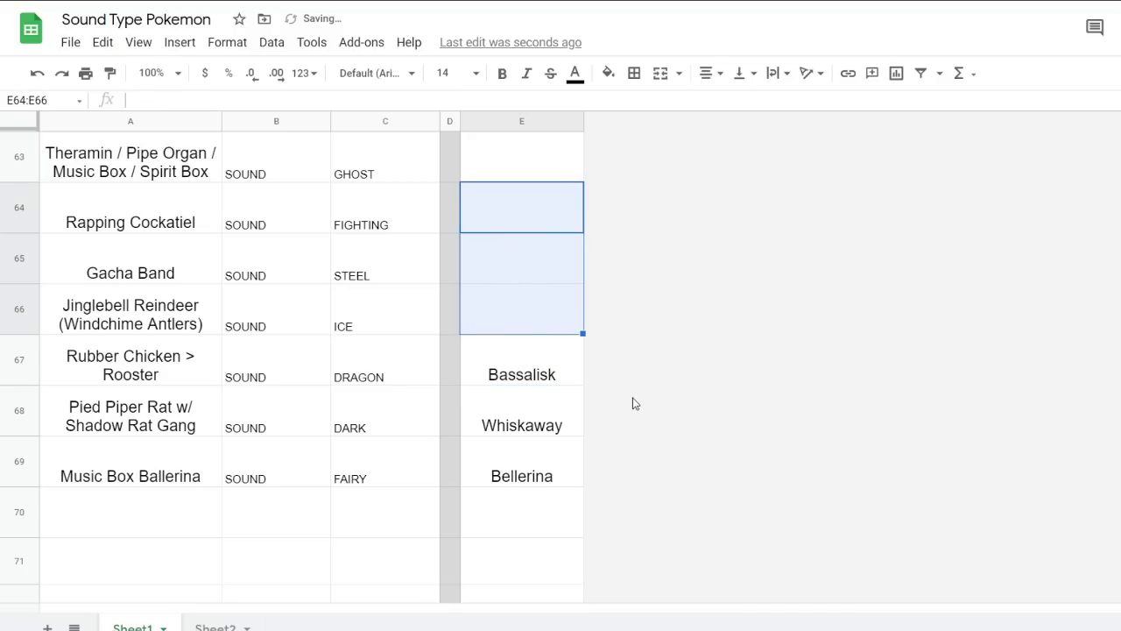
Correct the spelling of the name for the Rubber Chicken > Rooster entry in cell E67 to "Basselisk"
key("Down")
key("Down")
key("Down")
key("Down")
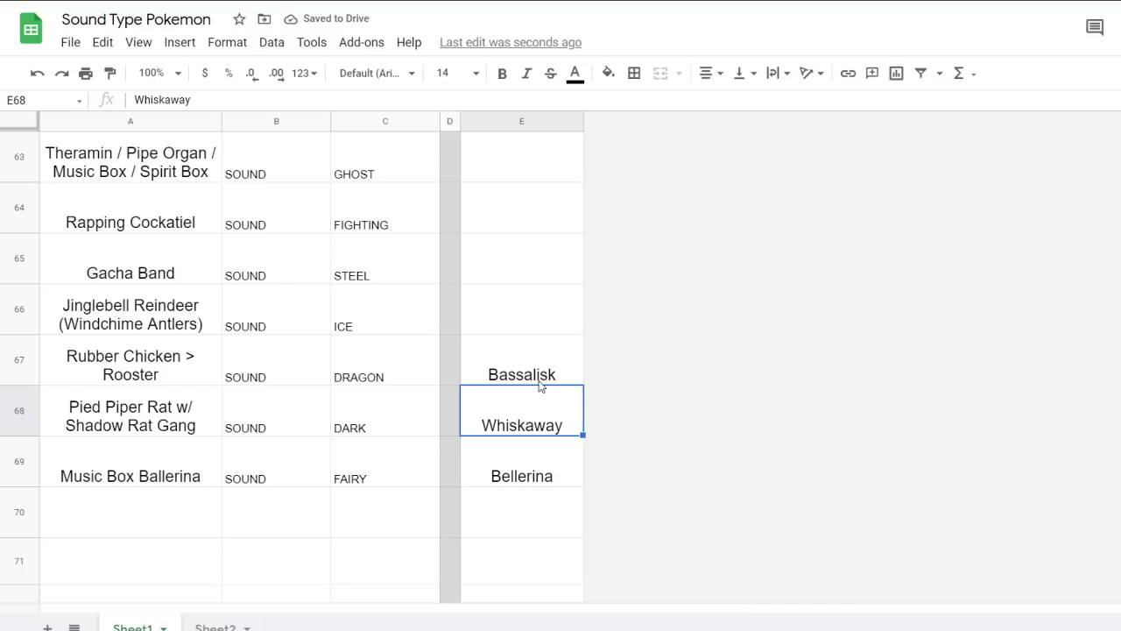
double_click(530, 372)
left_click_drag(523, 347, 530, 348)
type("e")
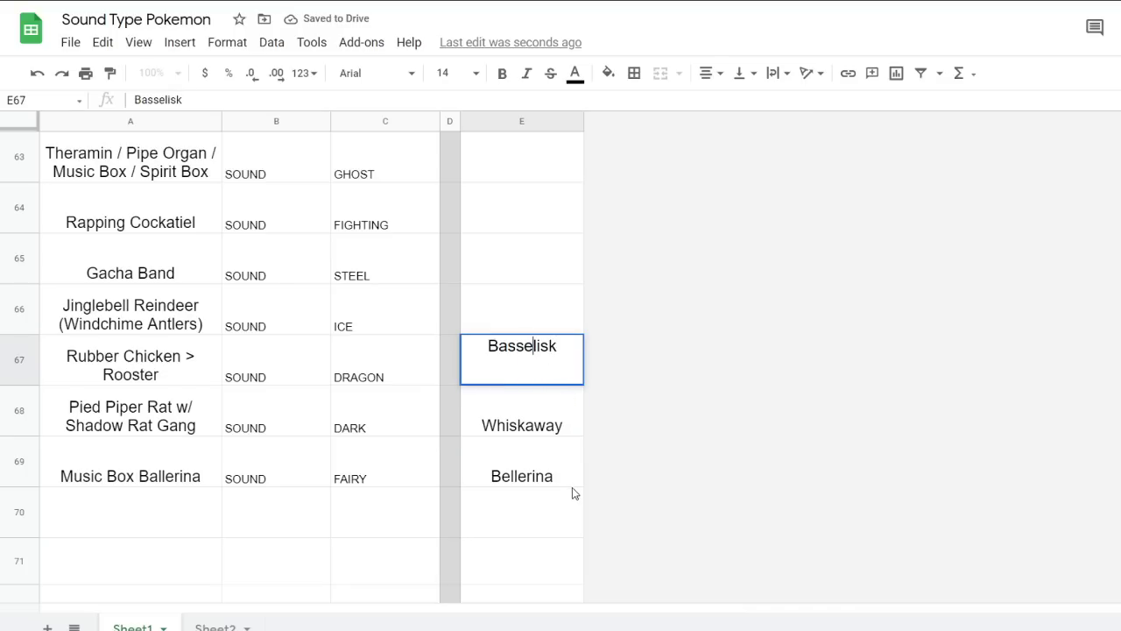
left_click_drag(571, 486, 537, 522)
left_click(520, 317)
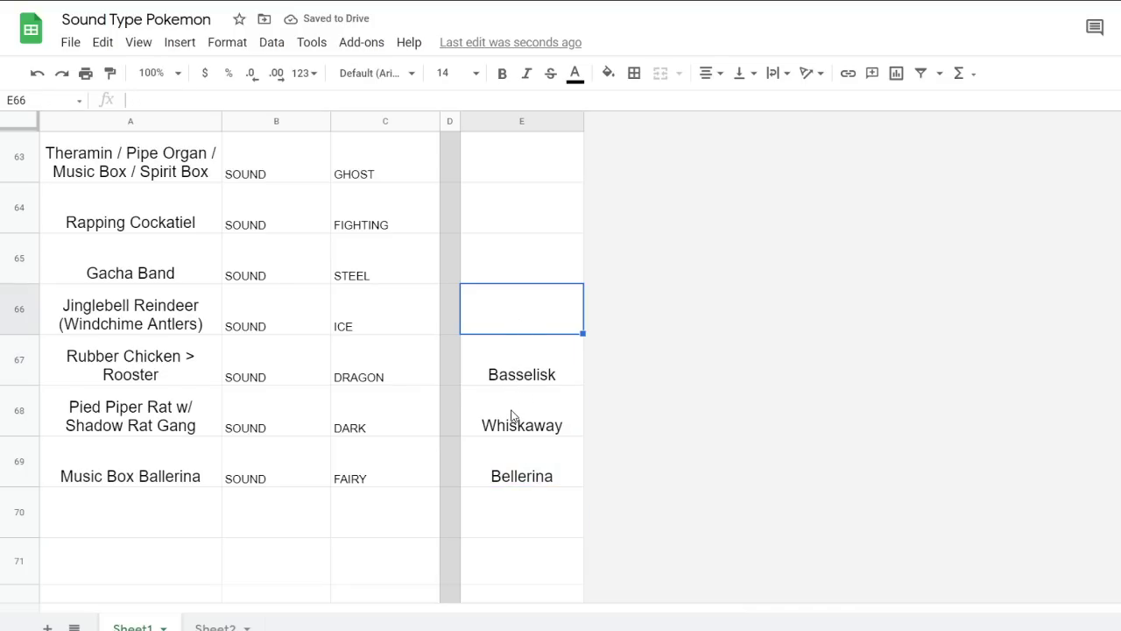
Add "Honkeytonk >" in front of the name in cell E67 so that it reads "Honkeytonk > Basselisk"
left_click(514, 362)
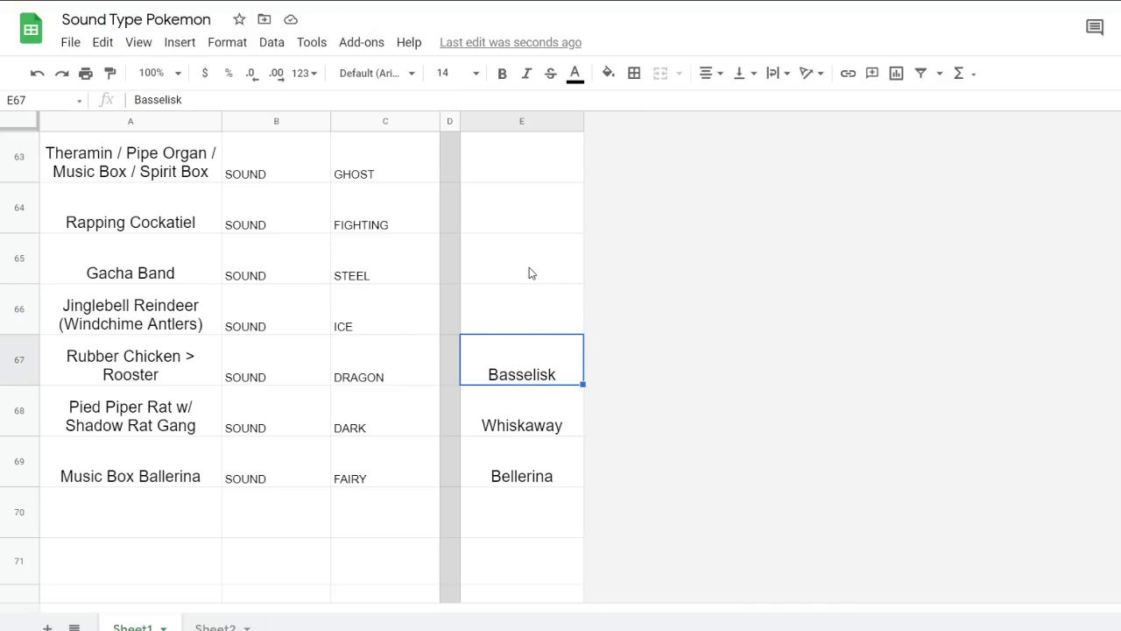
double_click(516, 369)
left_click(480, 349)
type("Honkeytonk >")
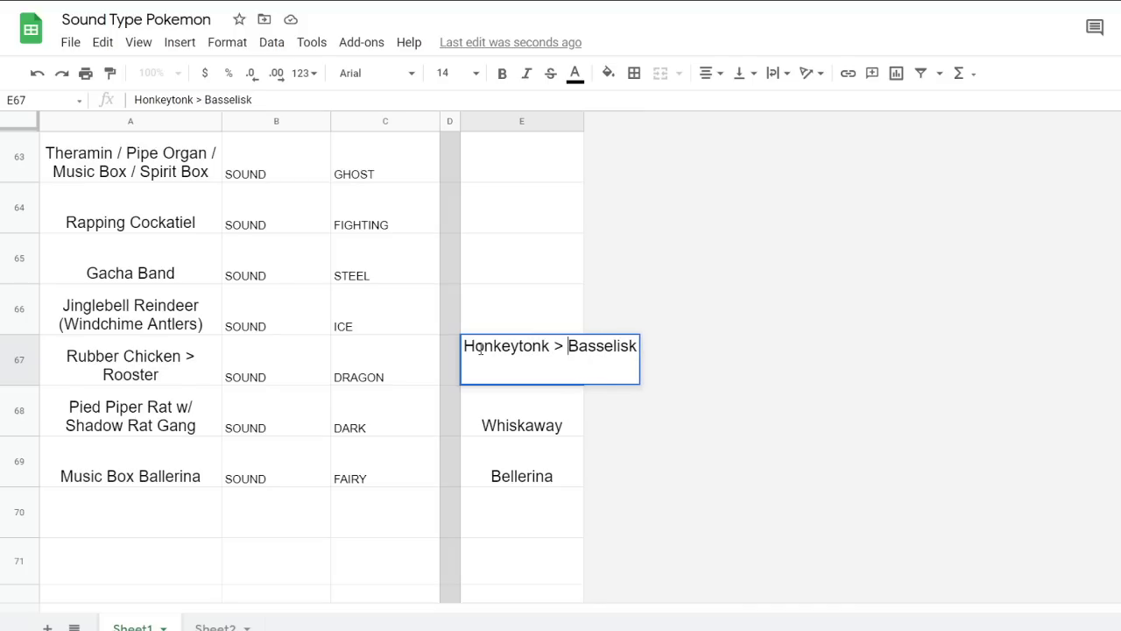
key("Return")
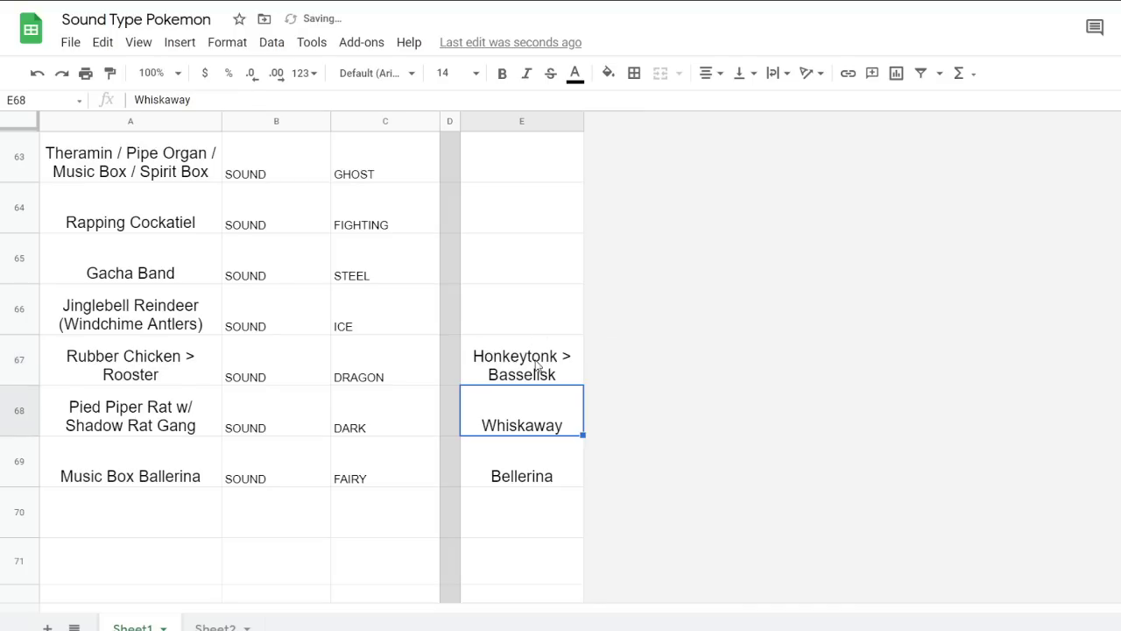
Try "Rudolf" as the name for the Jinglebell Reindeer in cell E66, and erase it again
left_click(501, 322)
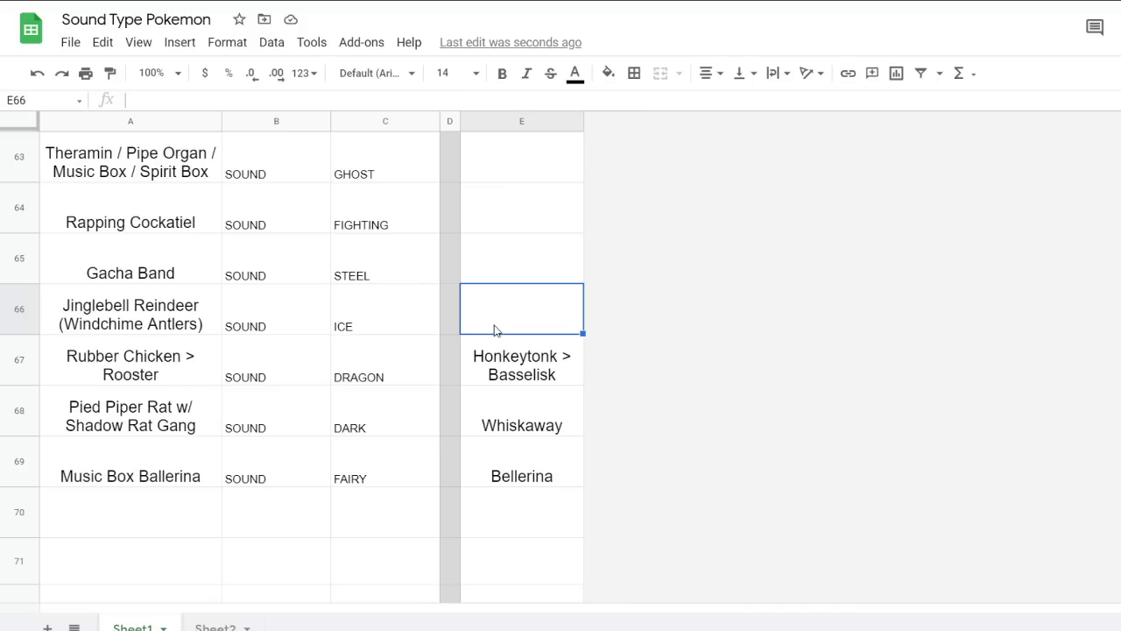
type("Rudolph")
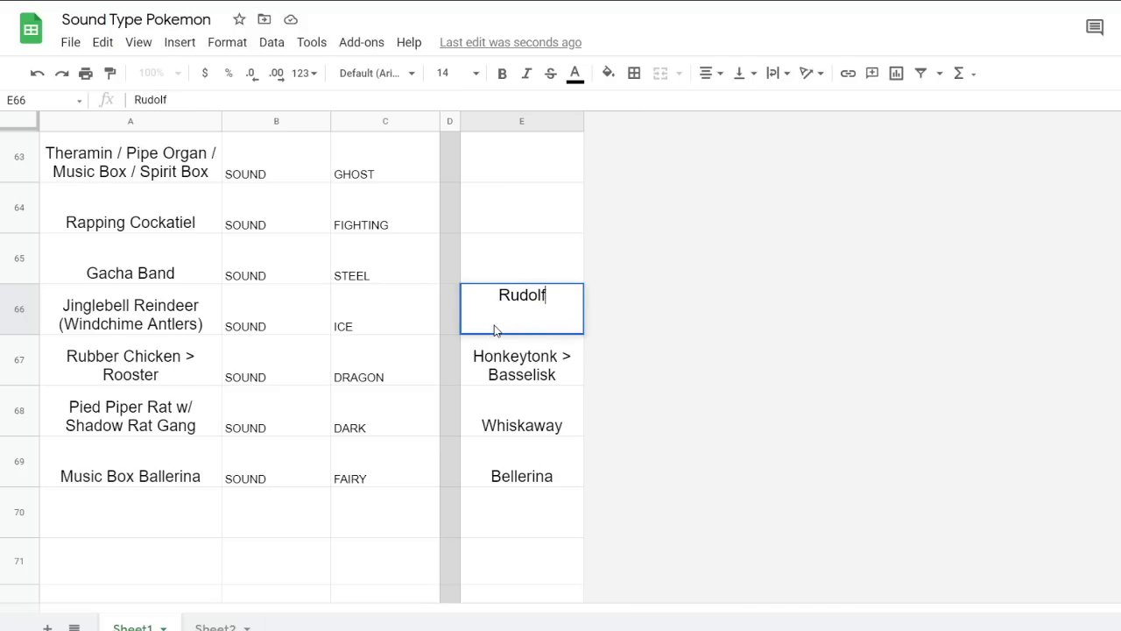
key("BackSpace")
key("BackSpace")
key("BackSpace")
key("BackSpace")
key("BackSpace")
key("BackSpace")
key("BackSpace")
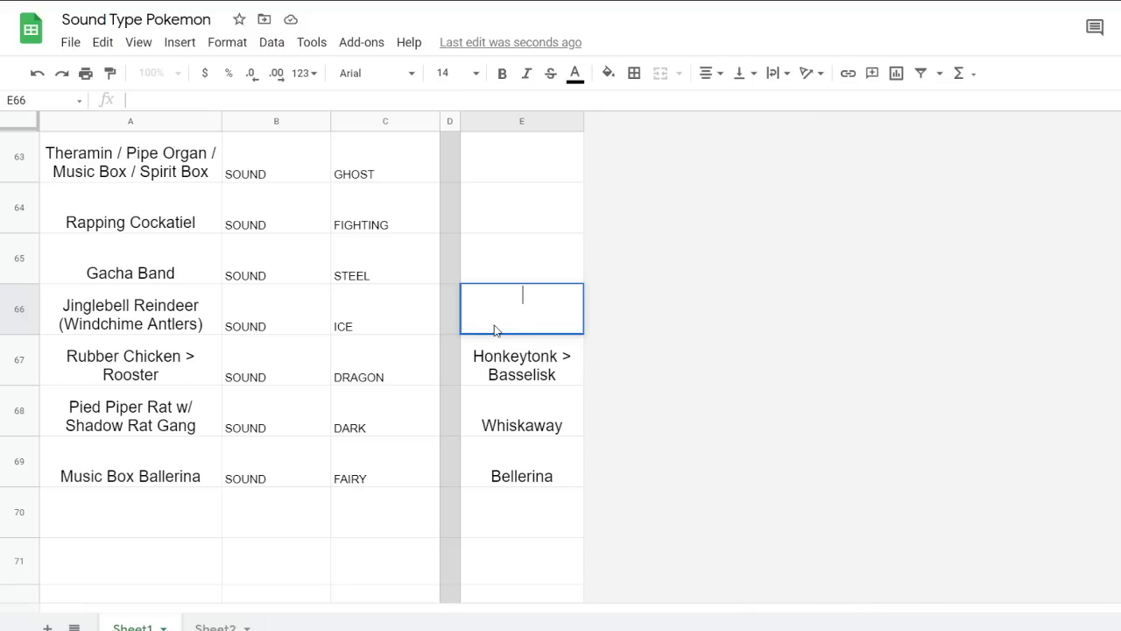
Try "Tony.", "Ringle", "Pony" and "Siber" as names for the Jinglebell Reindeer in cell E66, erasing each one
type("Tony.")
key("ctrl+a")
key("BackSpace")
type("Ringle")
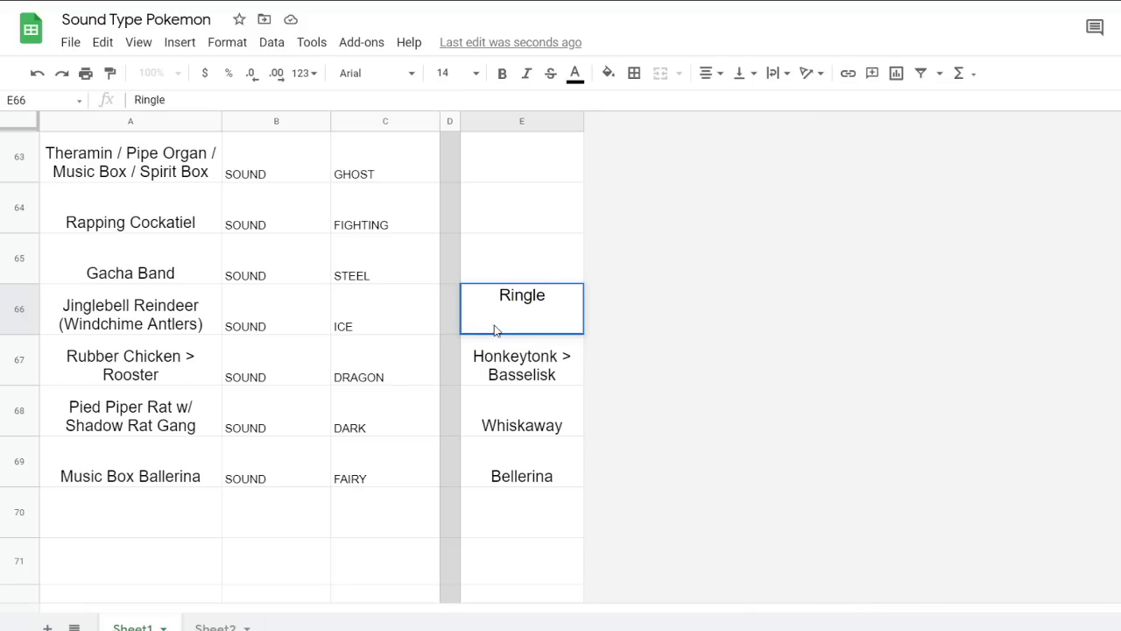
key("ctrl+a")
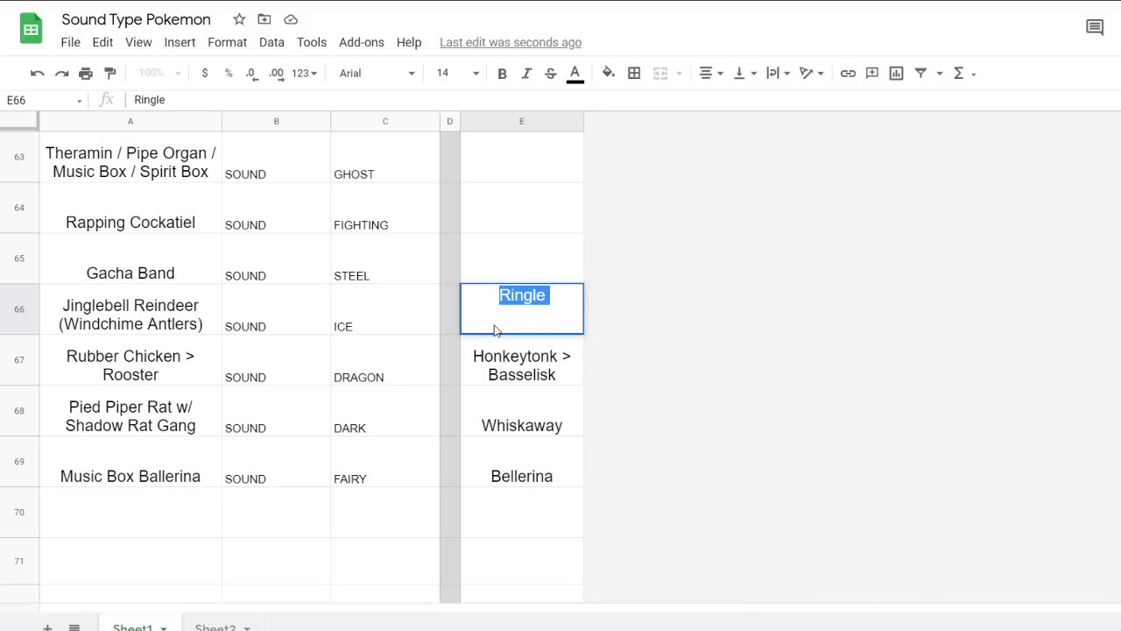
key("BackSpace")
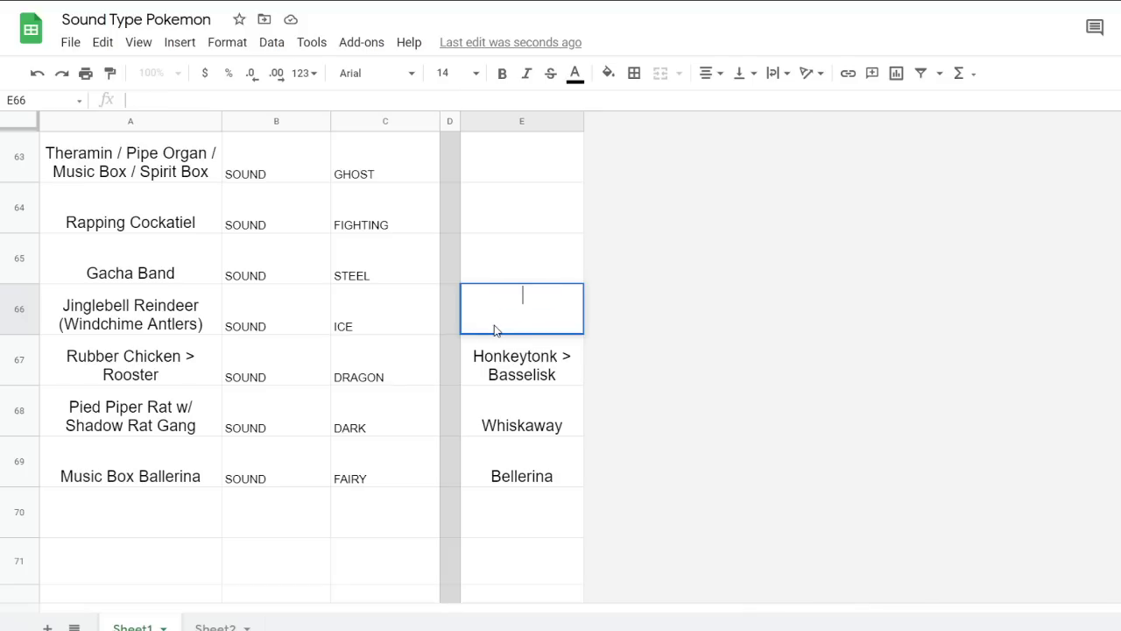
type("Pony")
key("ctrl+a")
key("BackSpace")
type("Siber")
key("ctrl+a")
key("BackSpace")
Enter "Ringdeer" as the name for the SOUND/ICE Jinglebell Reindeer (Windchime Antlers) in cell E66
type("Ringd")
key("BackSpace")
type("e")
key("BackSpace")
type("de")
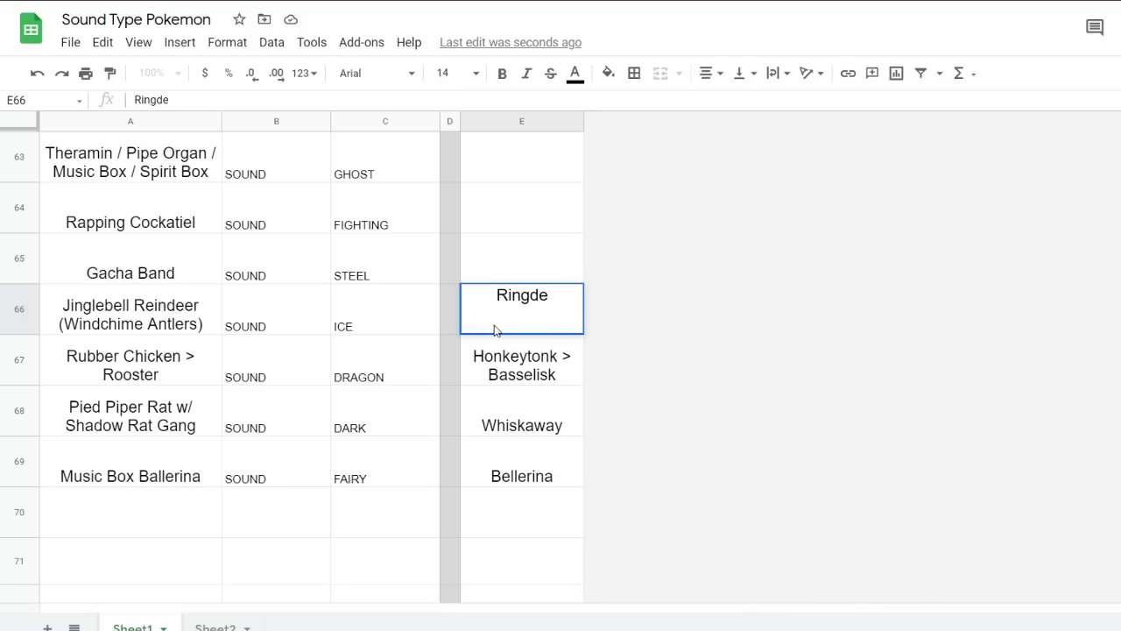
type("er")
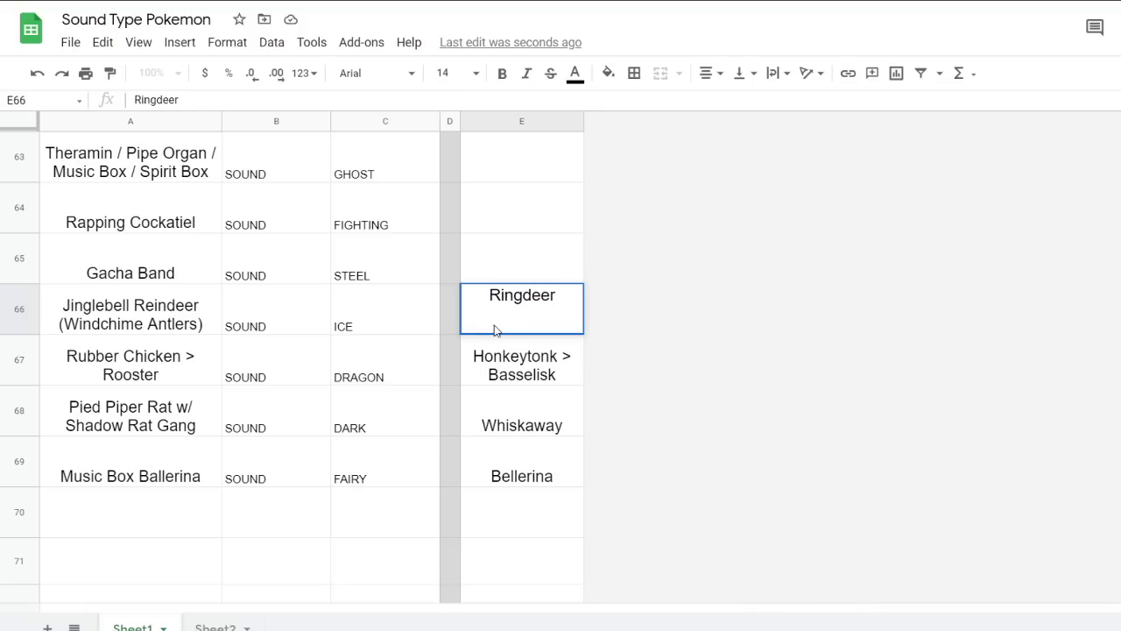
left_click(555, 264)
left_click(538, 308)
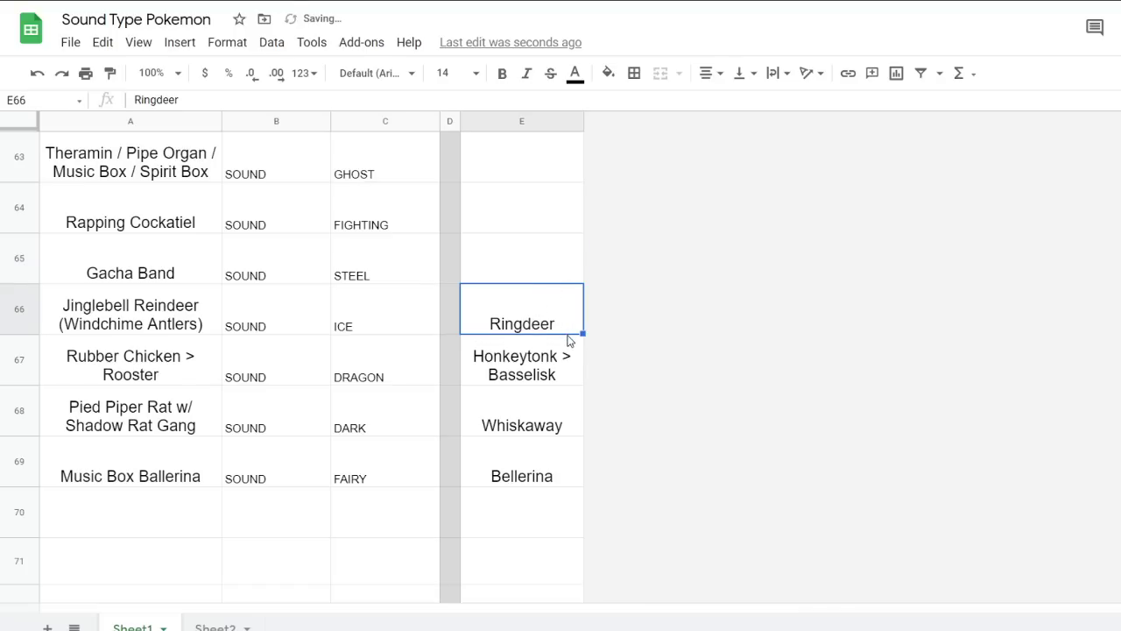
Try "The Boys" as the name for the Gacha Band in cell E65, and clear it again
left_click(522, 261)
scroll(516, 283, "up", 1)
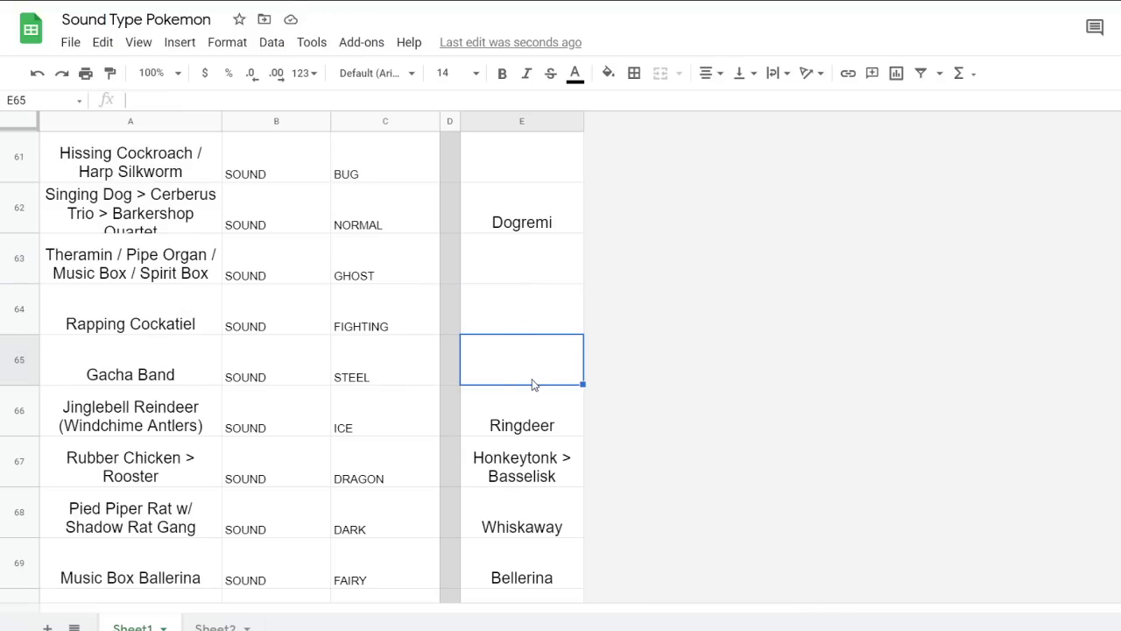
type("The Boys")
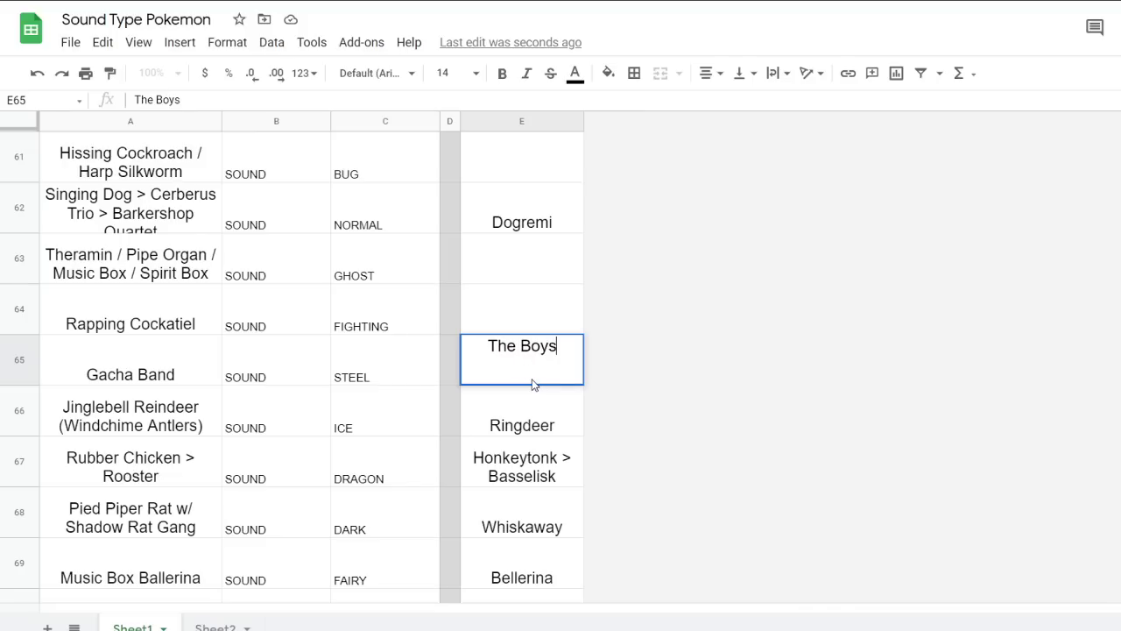
left_click(567, 283)
left_click(526, 383)
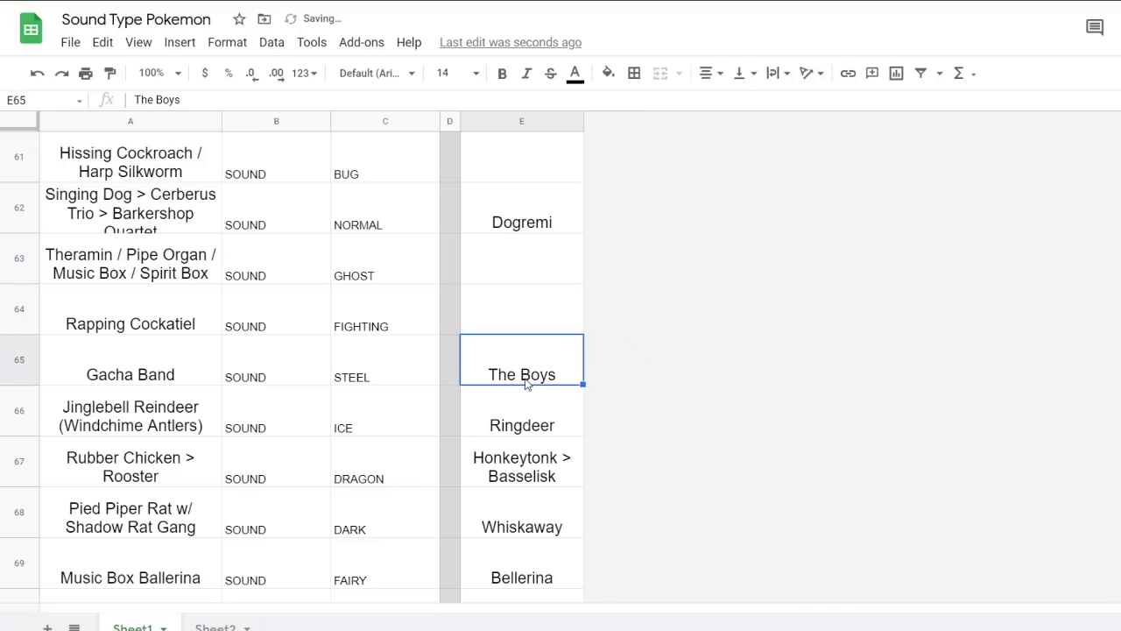
key("Delete")
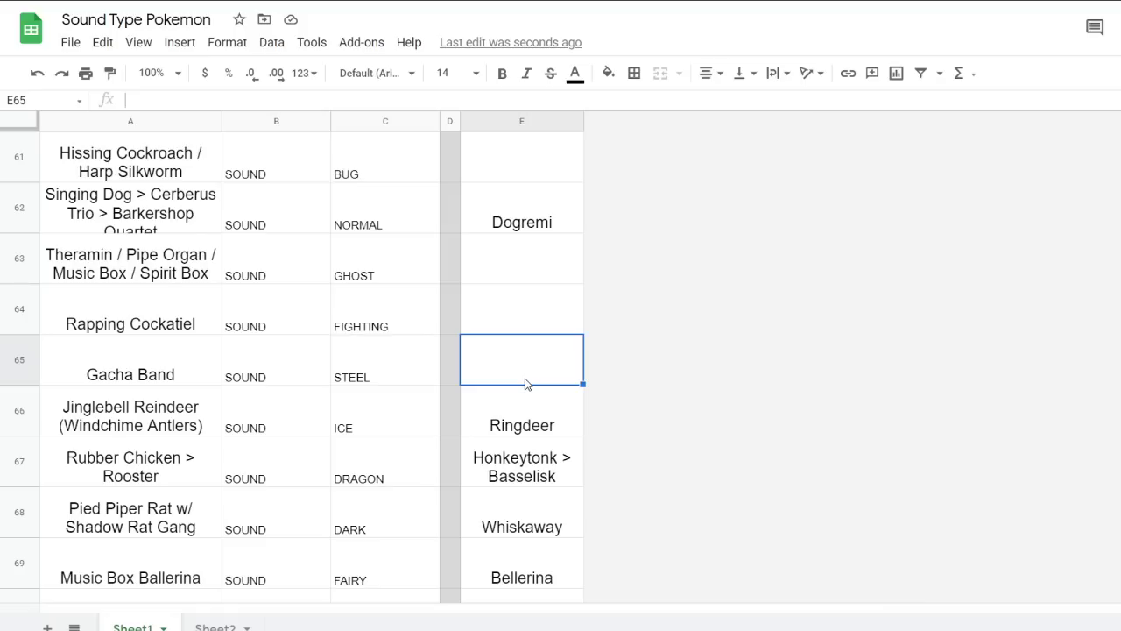
Try "Unown 2" as the name for the Gacha Band in cell E65, and erase it again
type("Unown 2")
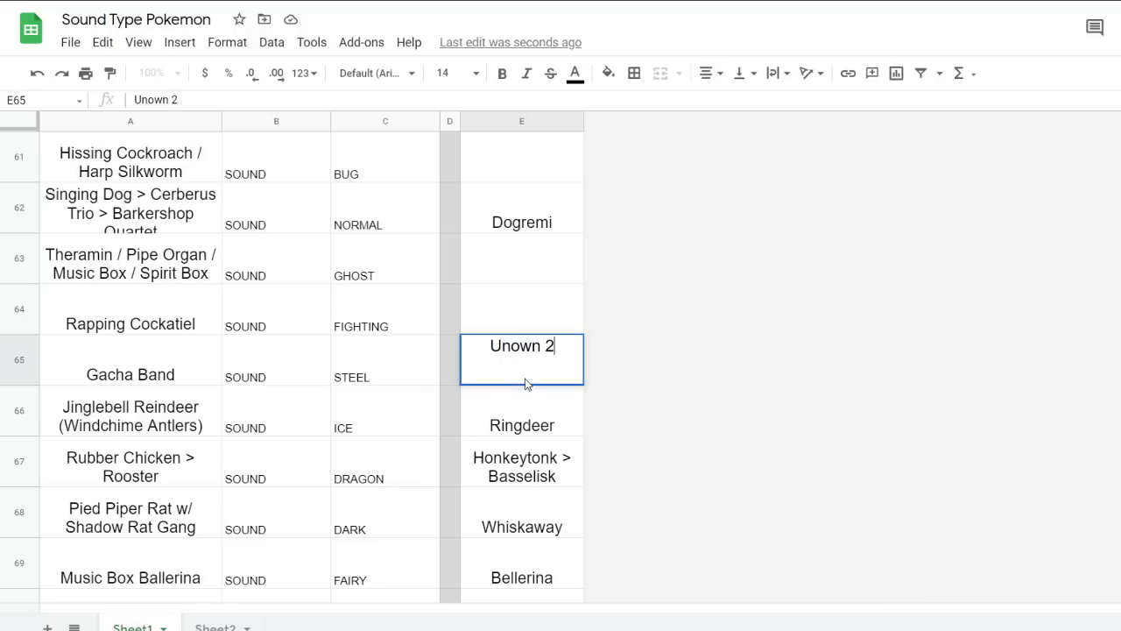
key("BackSpace")
key("BackSpace")
key("BackSpace")
key("BackSpace")
key("BackSpace")
key("BackSpace")
key("BackSpace")
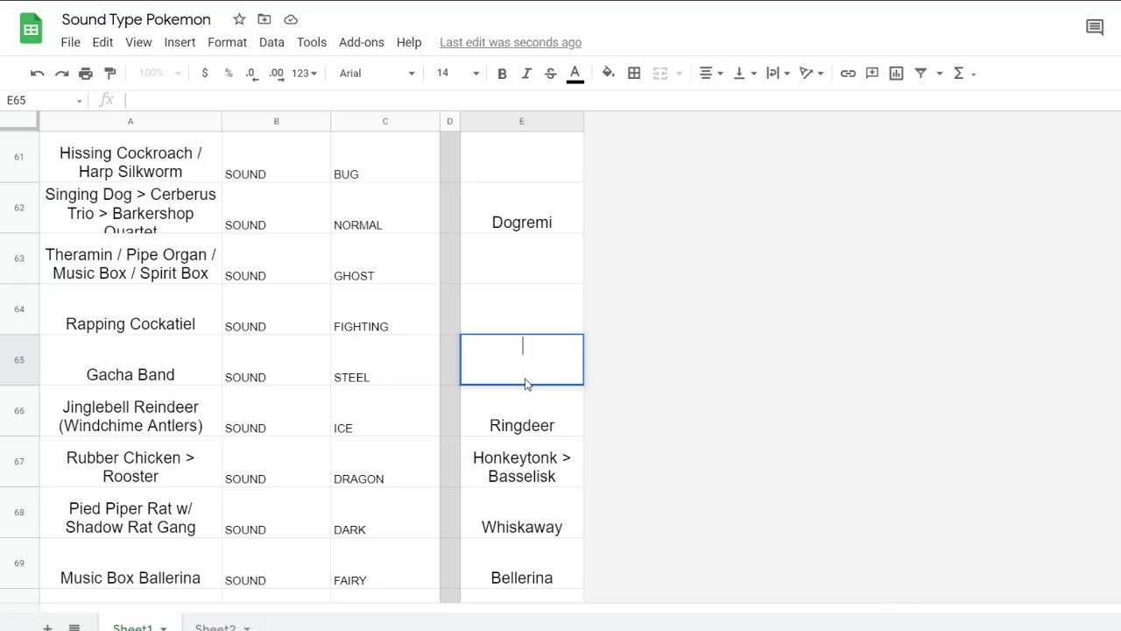
Enter "Marchin" as the name for the Gacha Band in cell E65, and replace it with "Pokemon"
type("Marchin")
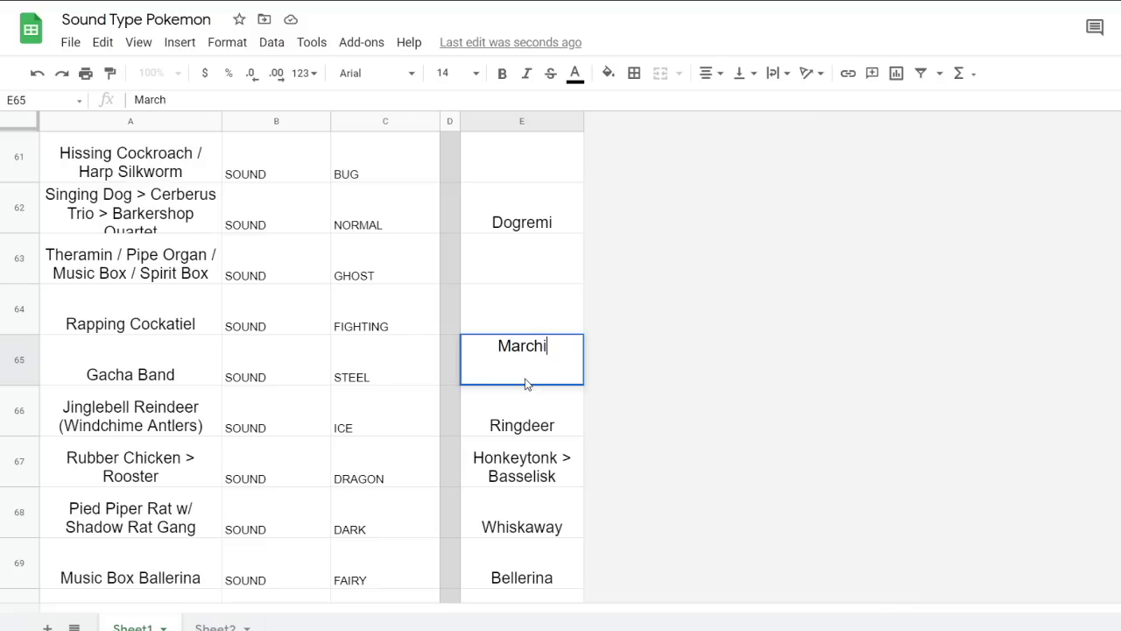
left_click(571, 316)
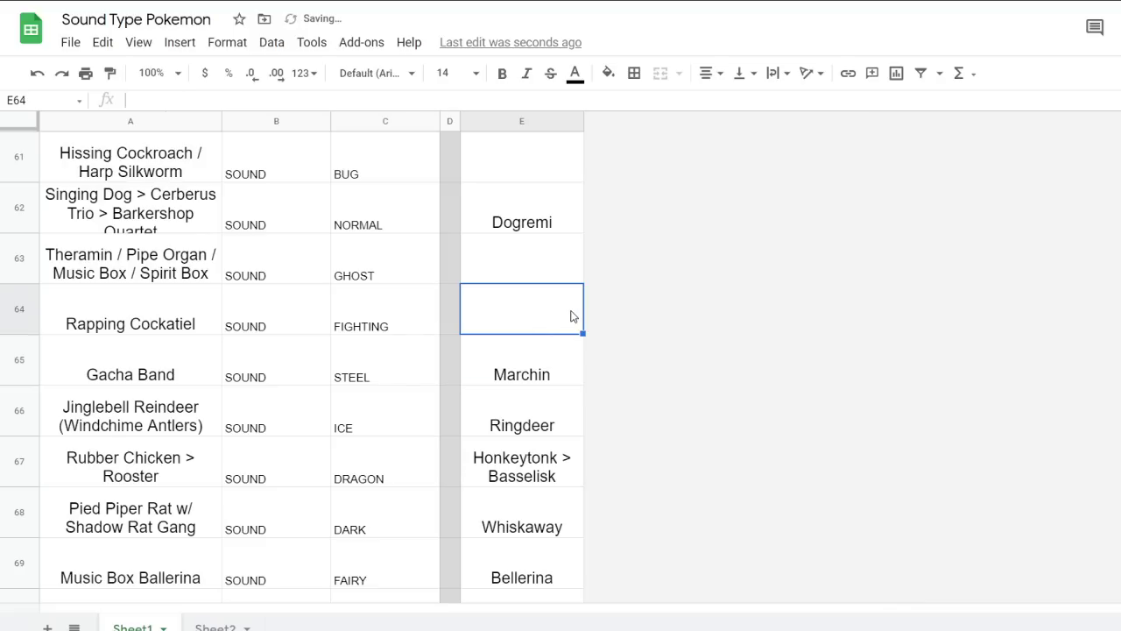
left_click(557, 352)
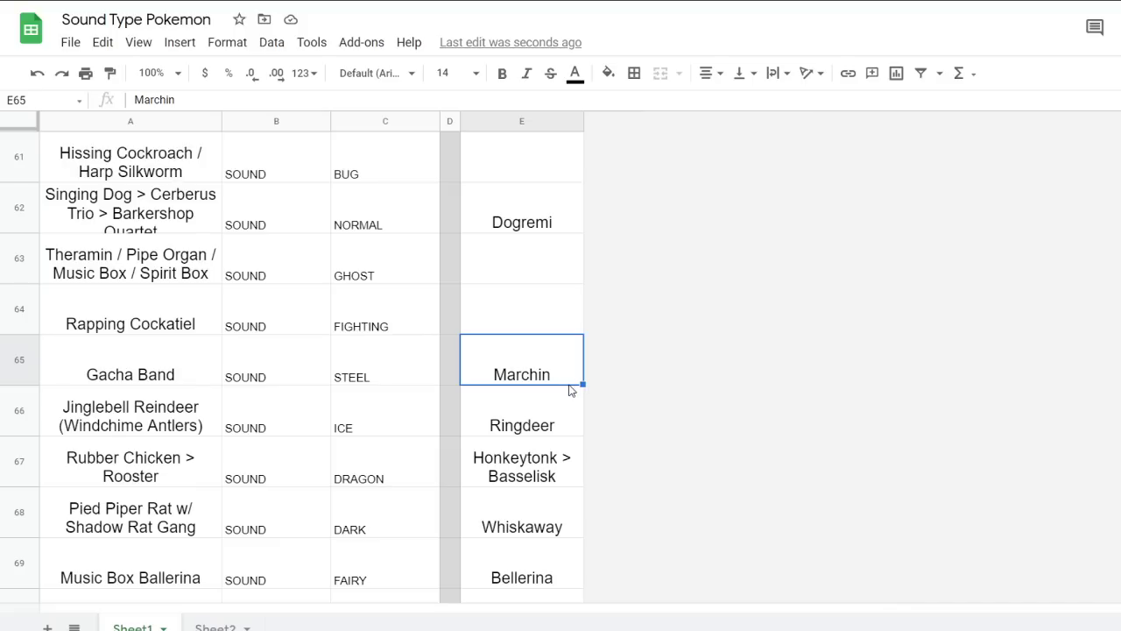
type("Pokemon")
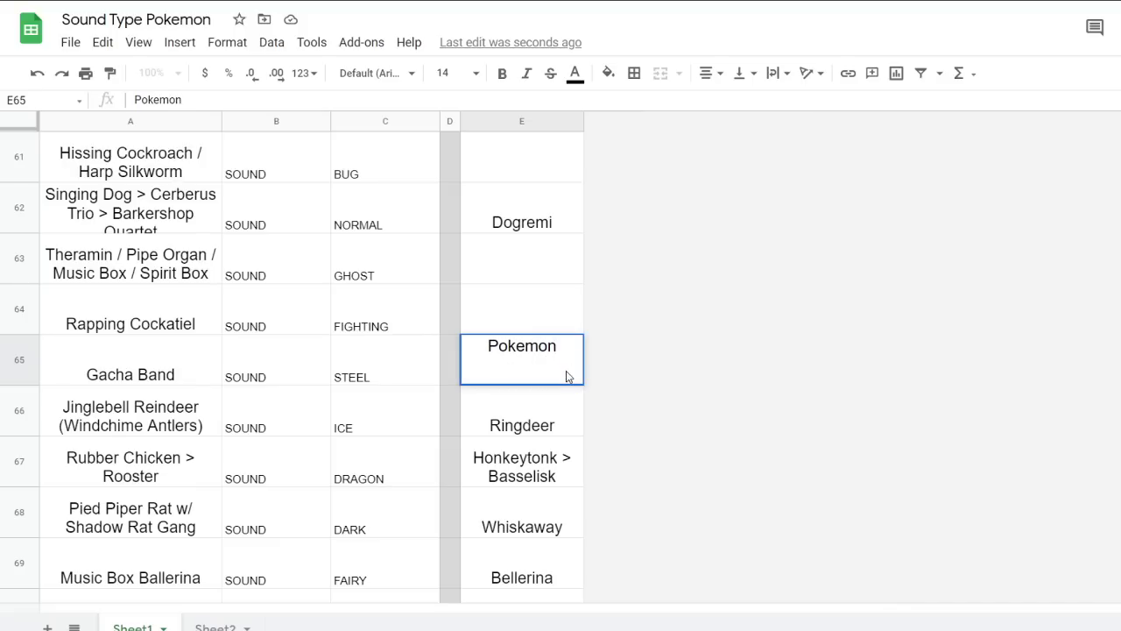
key("Return")
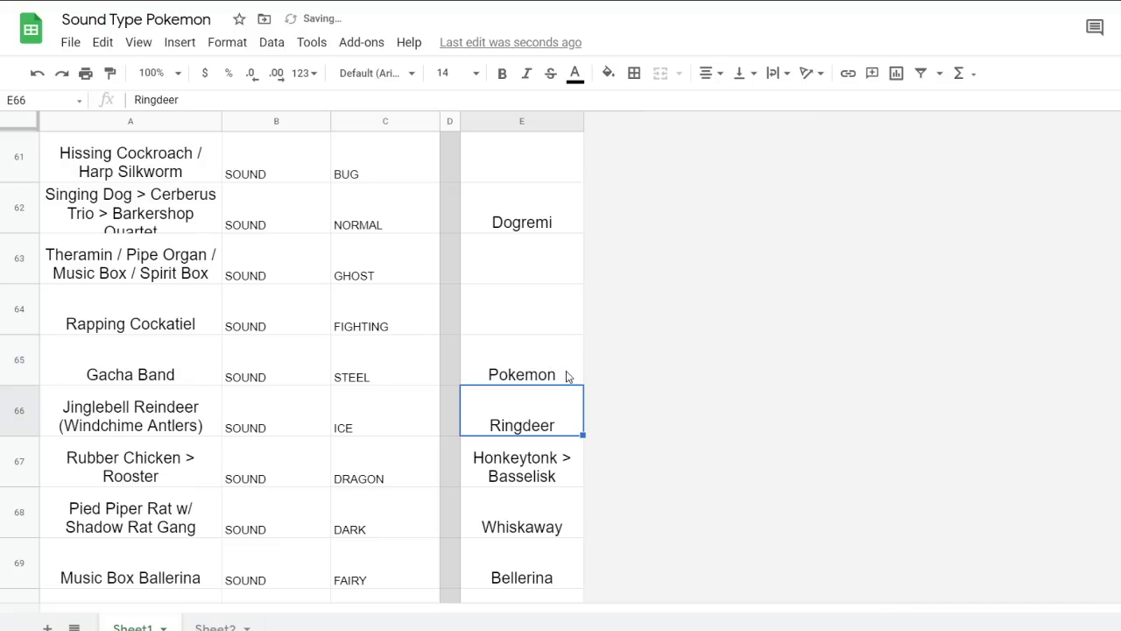
Change the name for the Gacha Band in cell E65 to "Ochristroop"
left_click(567, 376)
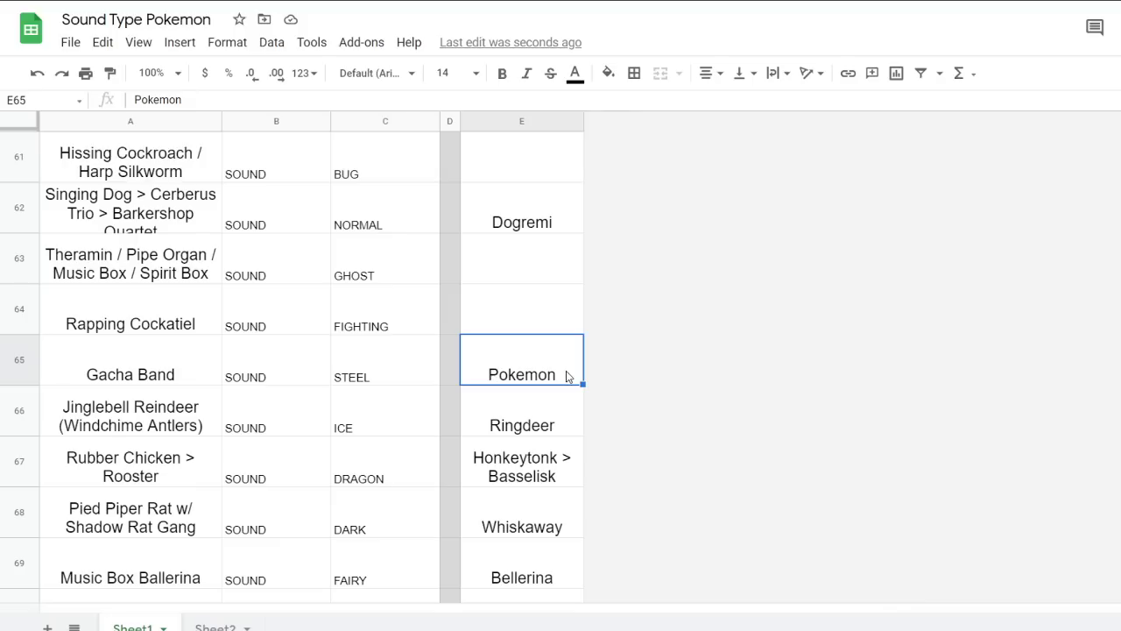
type("Ochrestroop")
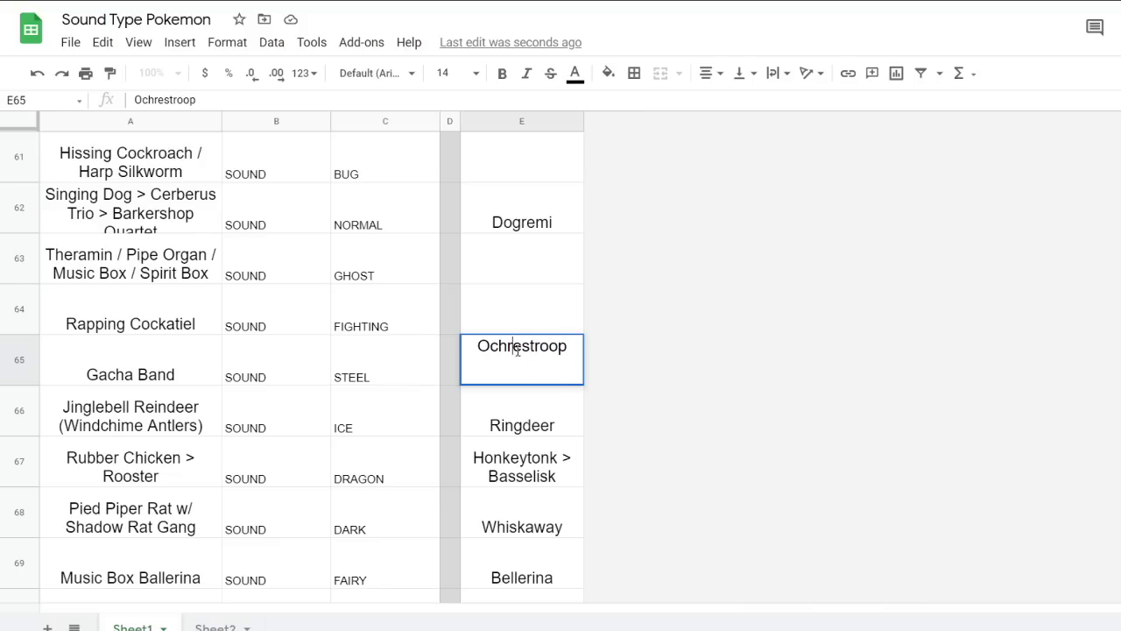
left_click_drag(509, 346, 517, 346)
type("i")
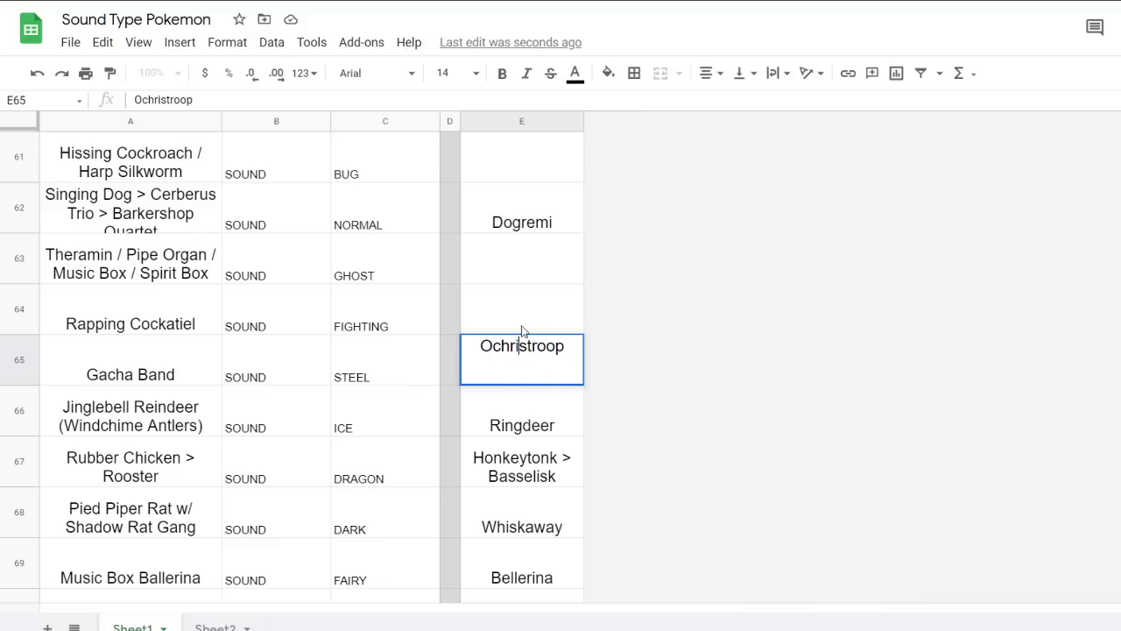
left_click(521, 326)
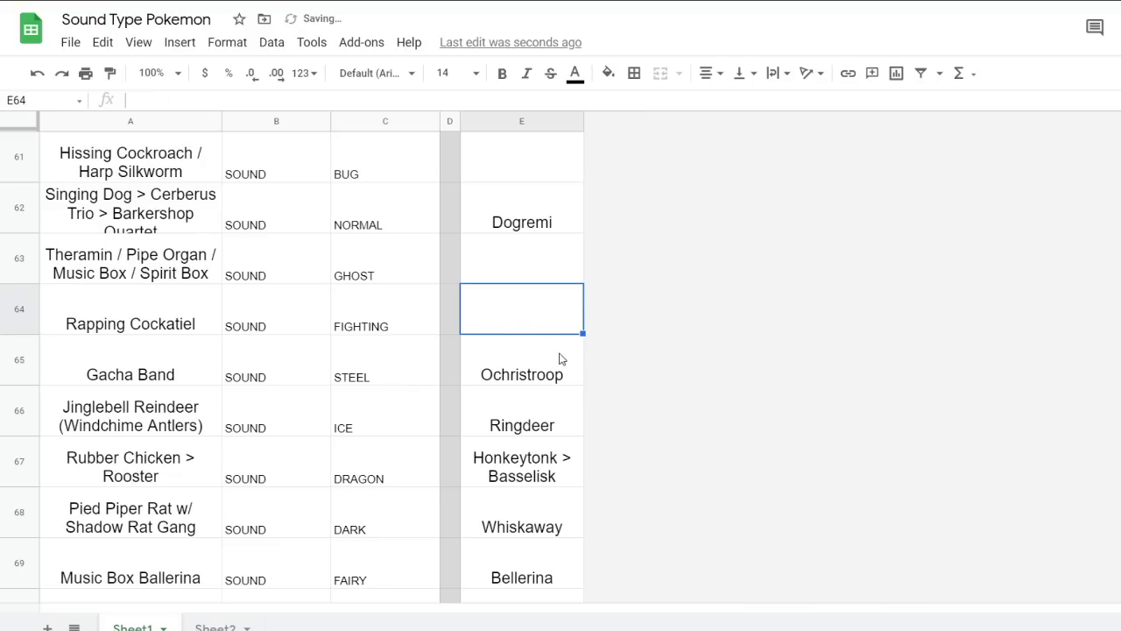
left_click(540, 279)
left_click(532, 308)
left_click(380, 366)
left_click(493, 320)
left_click(457, 349)
left_click(413, 318)
left_click(484, 367)
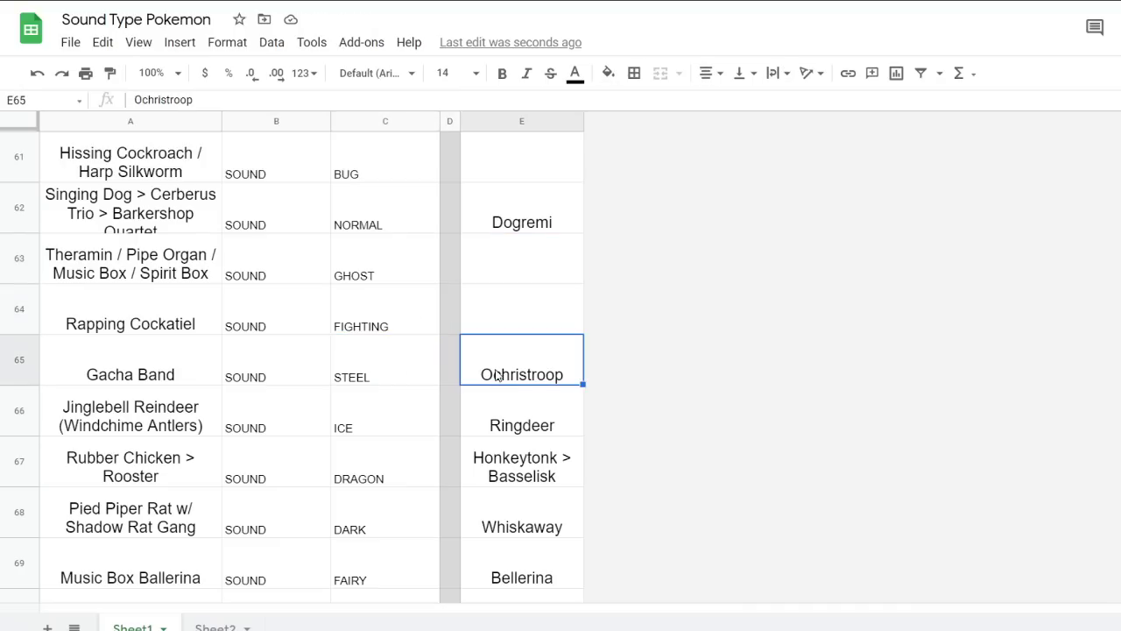
left_click(468, 320)
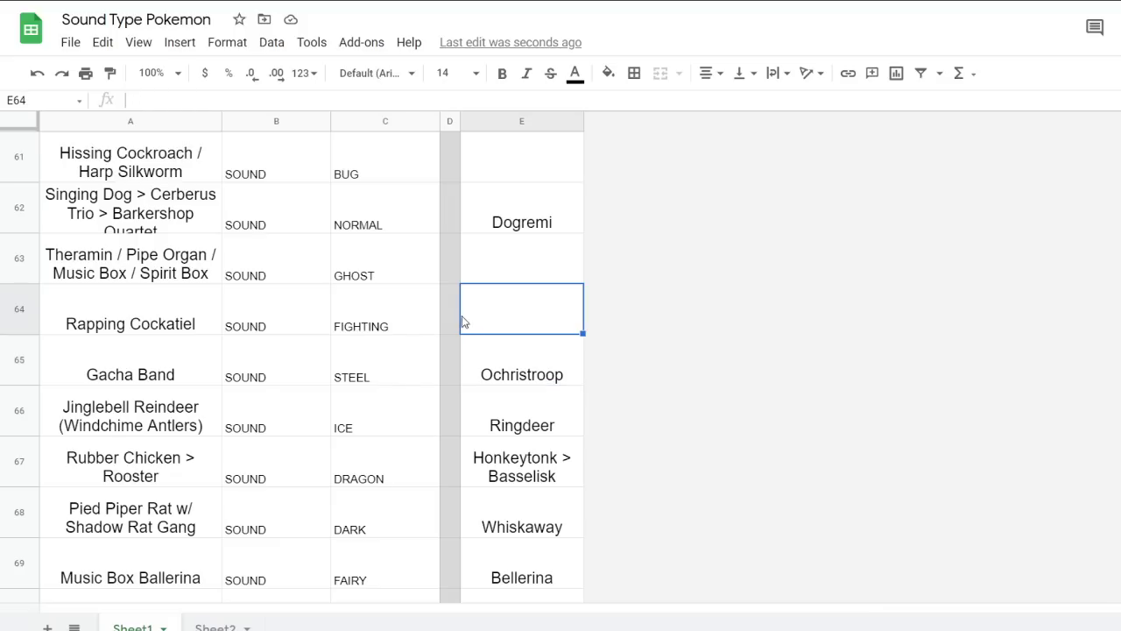
left_click(450, 322)
left_click(428, 361)
left_click(502, 322)
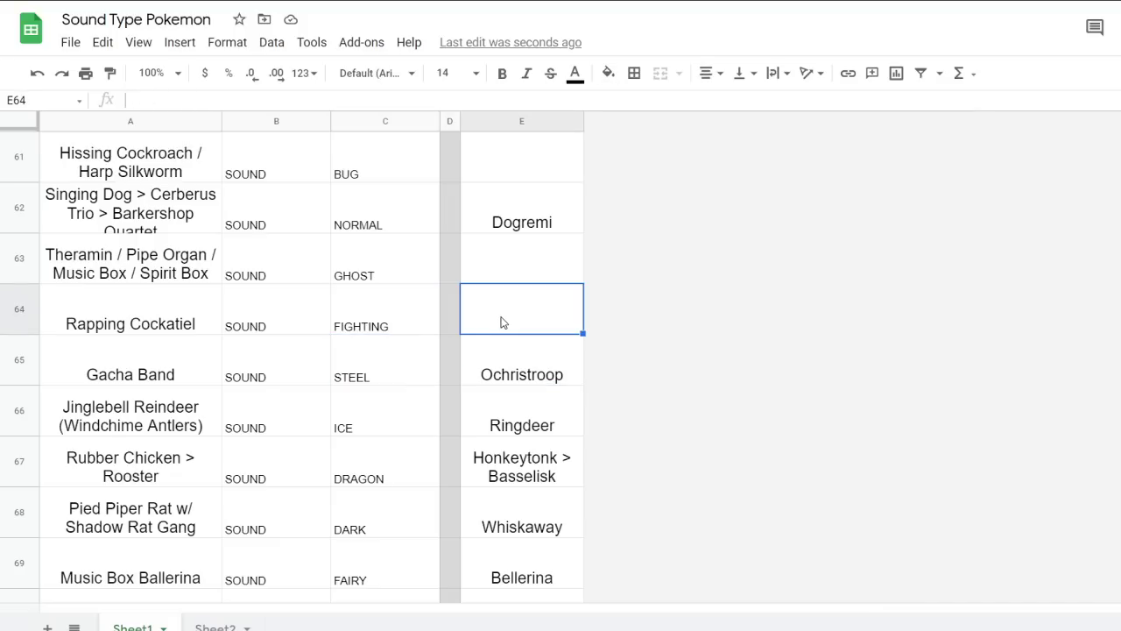
Set the name for the SOUND/STEEL Gacha Band in cell E65 to "Marcha"
left_click(522, 356)
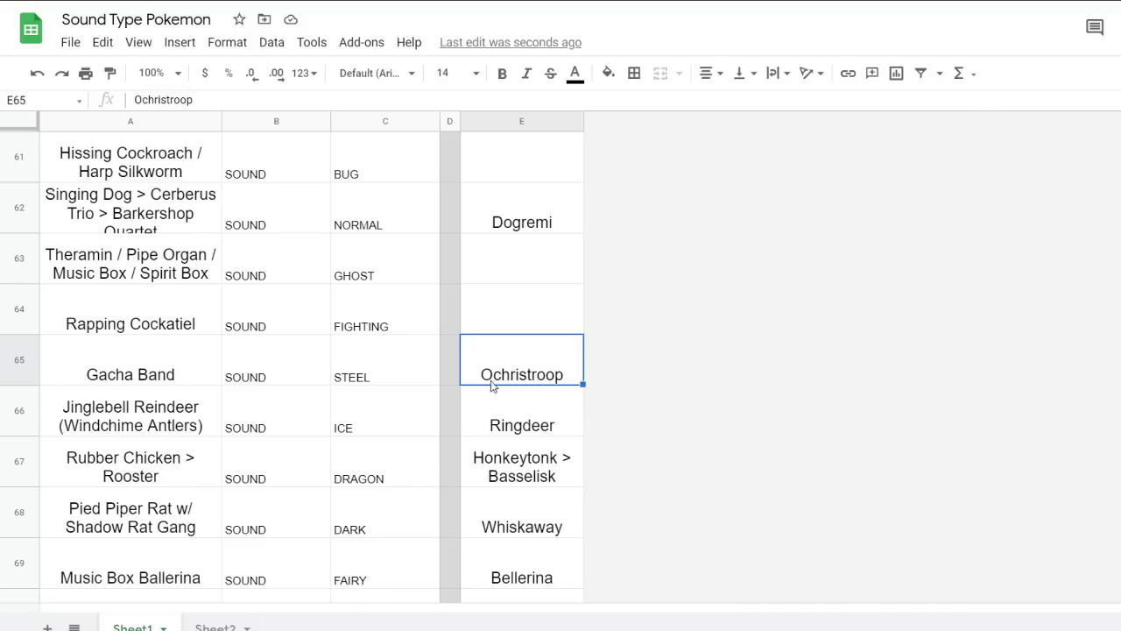
type("/")
type("Marcha")
left_click(501, 326)
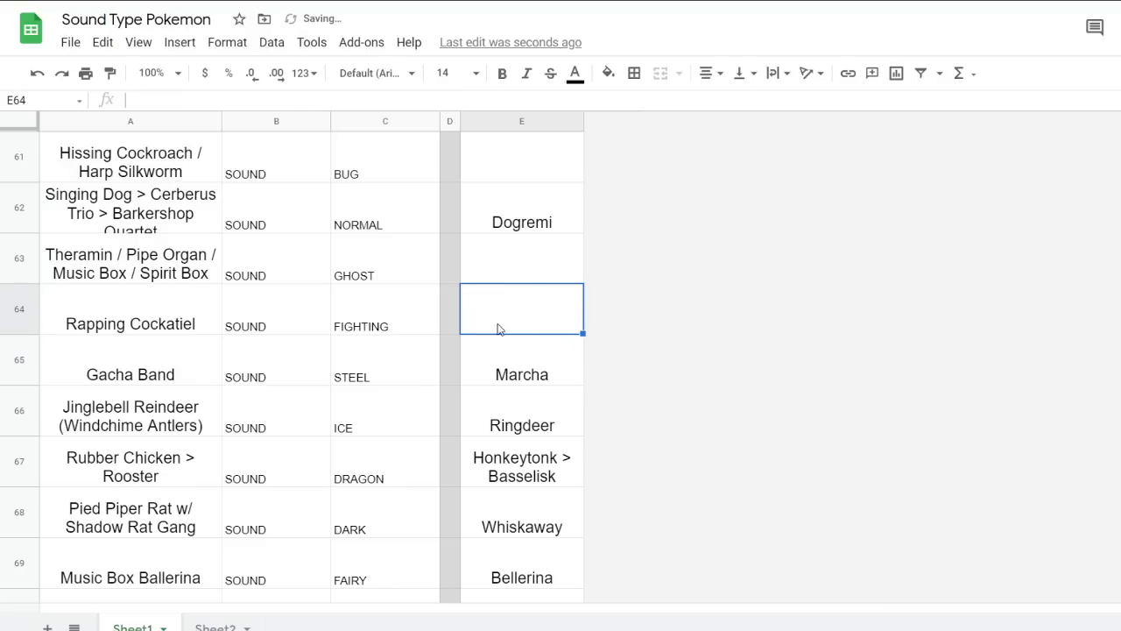
scroll(408, 373, "up", 2)
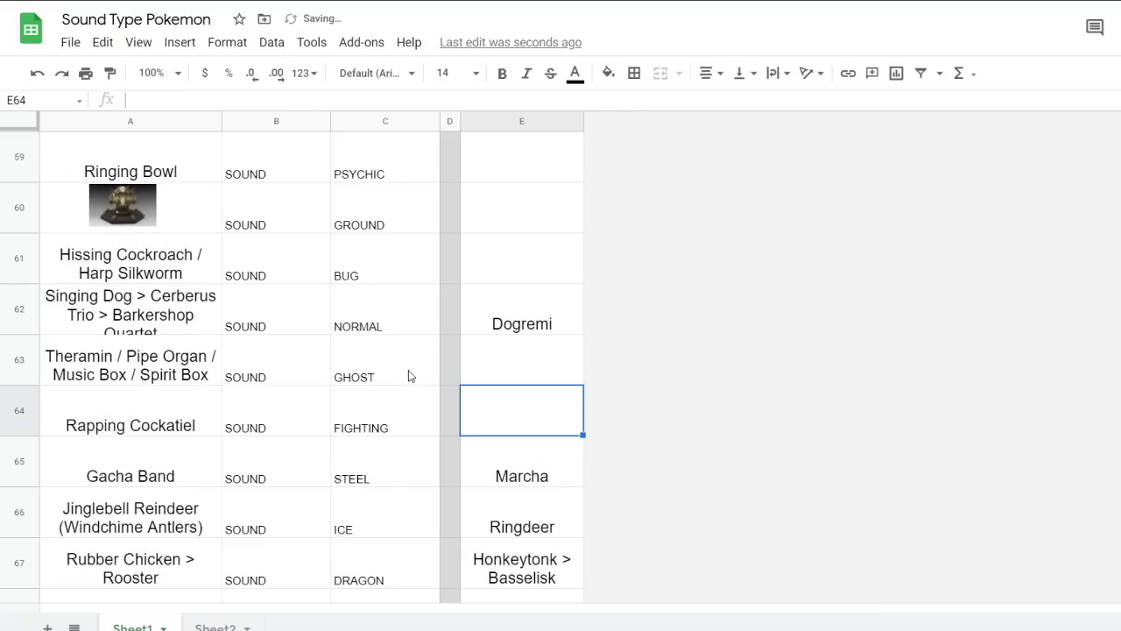
left_click(360, 425)
left_click(190, 427)
double_click(131, 425)
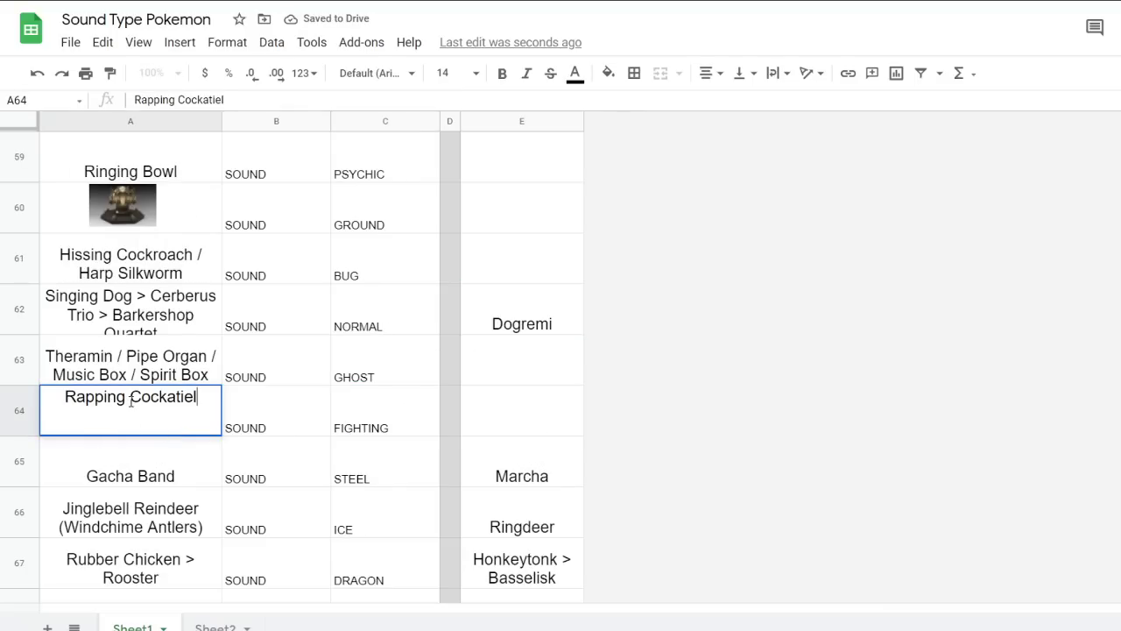
Change the name for the Gacha Band in cell E65 to "Marchalong"
left_click(505, 455)
double_click(569, 450)
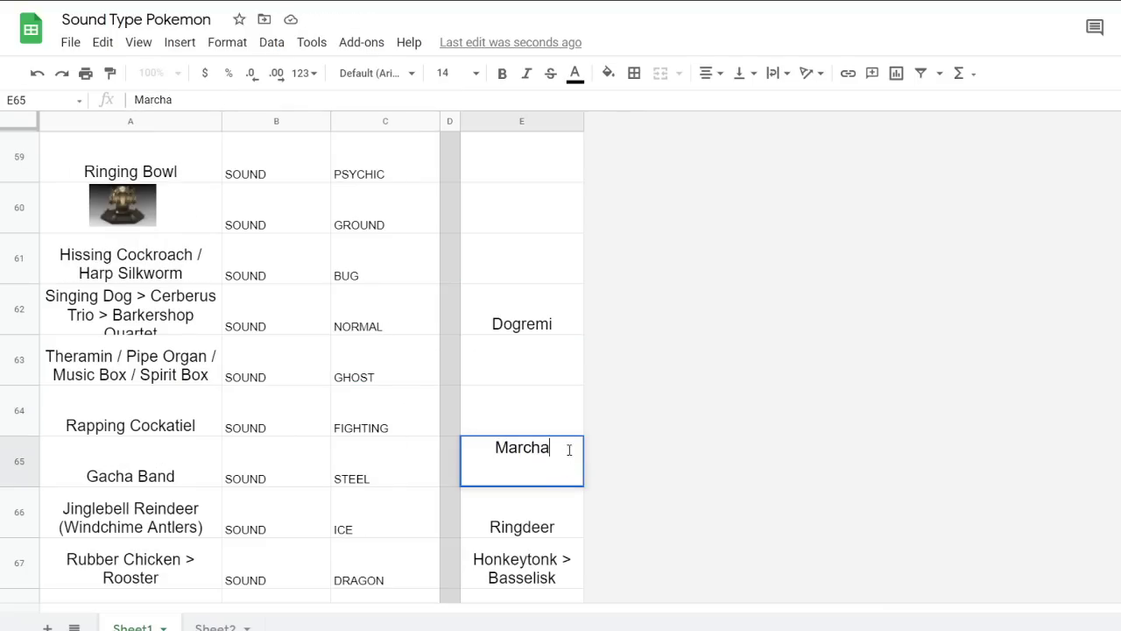
type("longa")
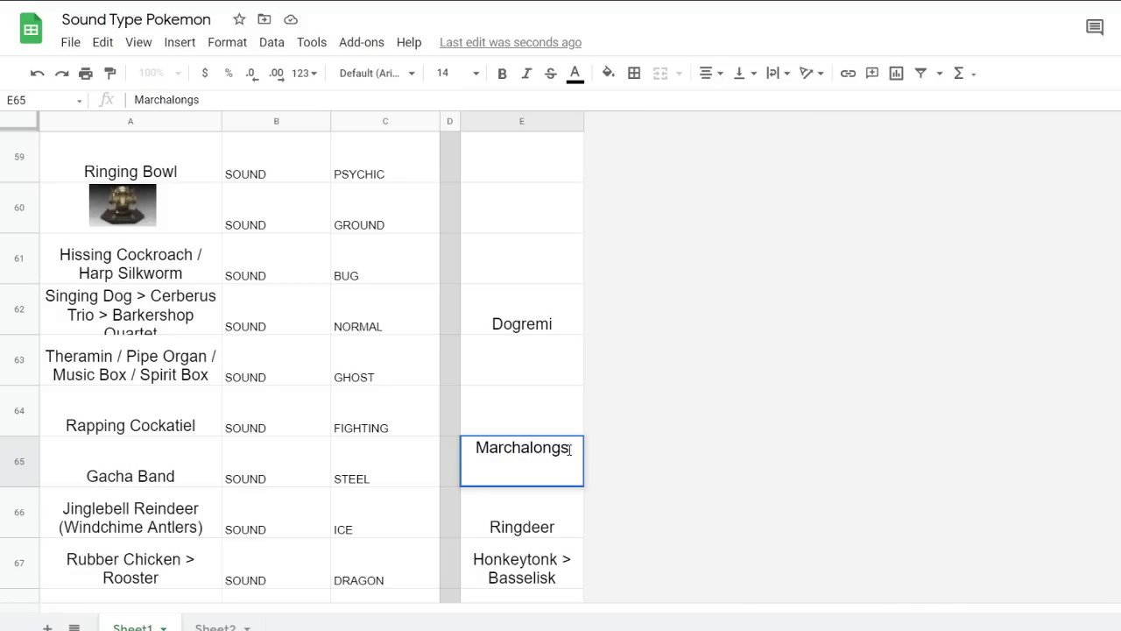
key("BackSpace")
left_click(565, 422)
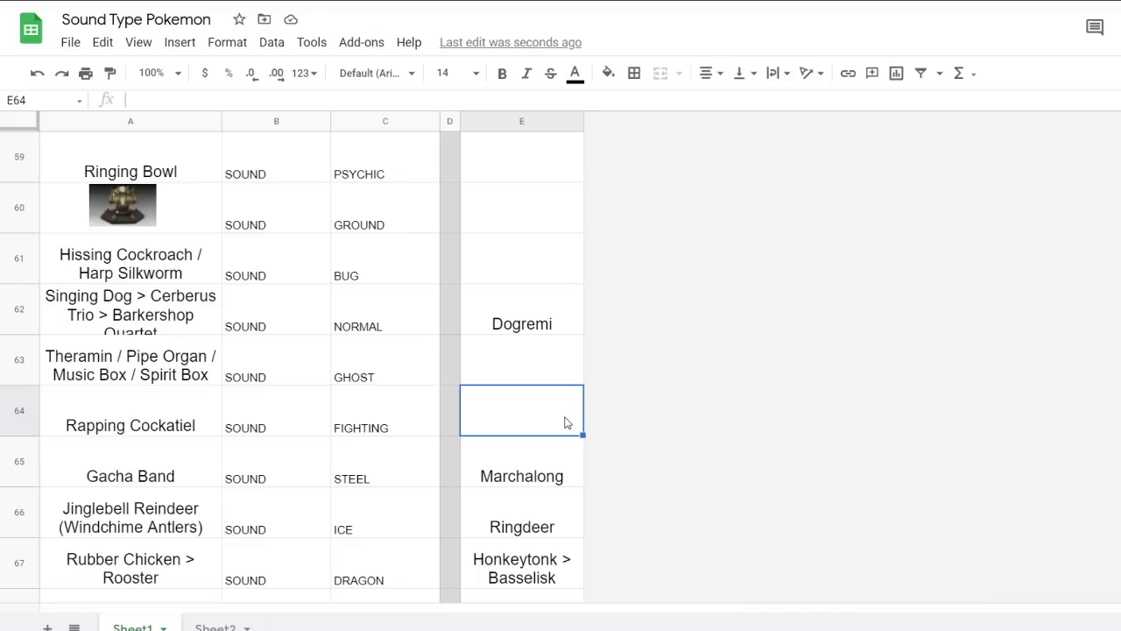
Change the concept of the SOUND/FIGHTING entry in cell A64 to "Rapping Oppossum"
left_click(192, 424)
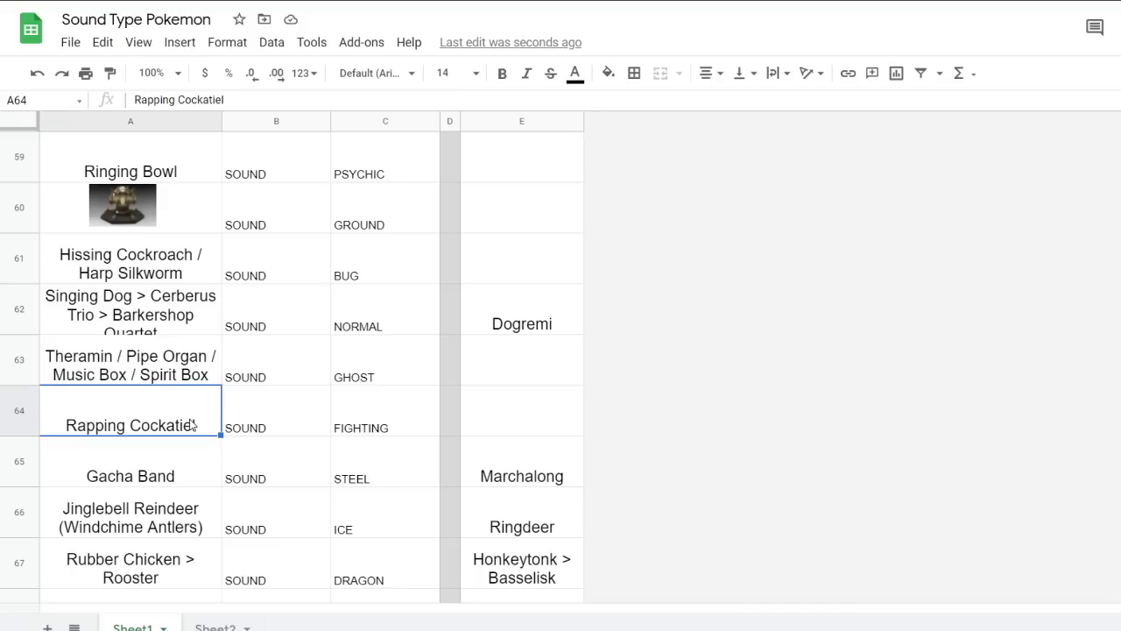
key("Return")
left_click_drag(140, 396, 248, 405)
key("BackSpace")
key("BackSpace")
type("O")
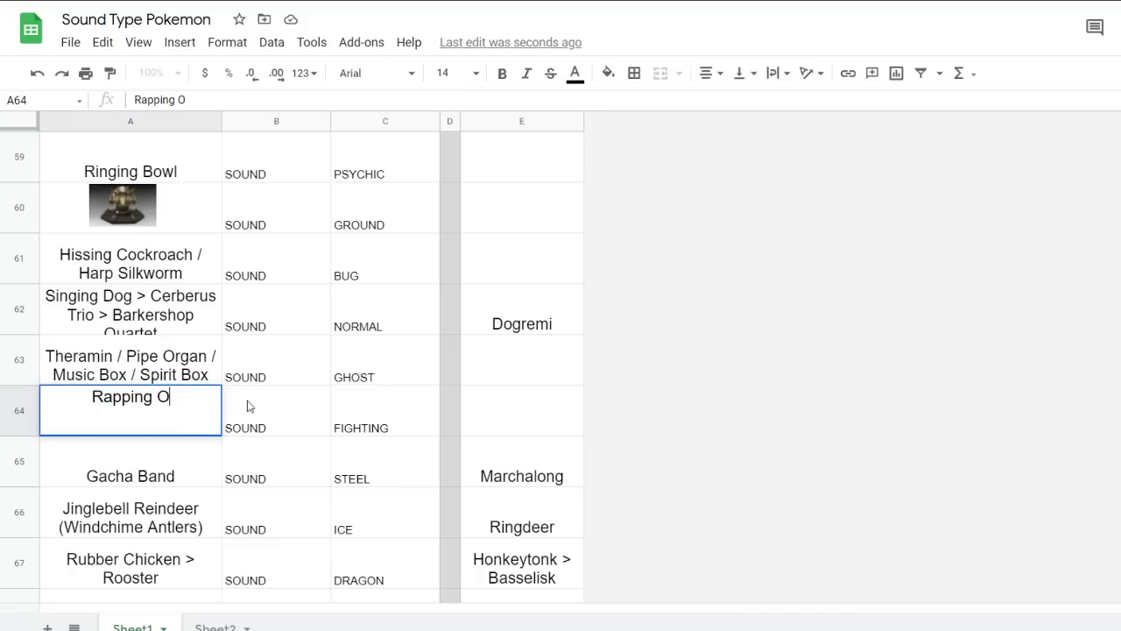
type("ppossum")
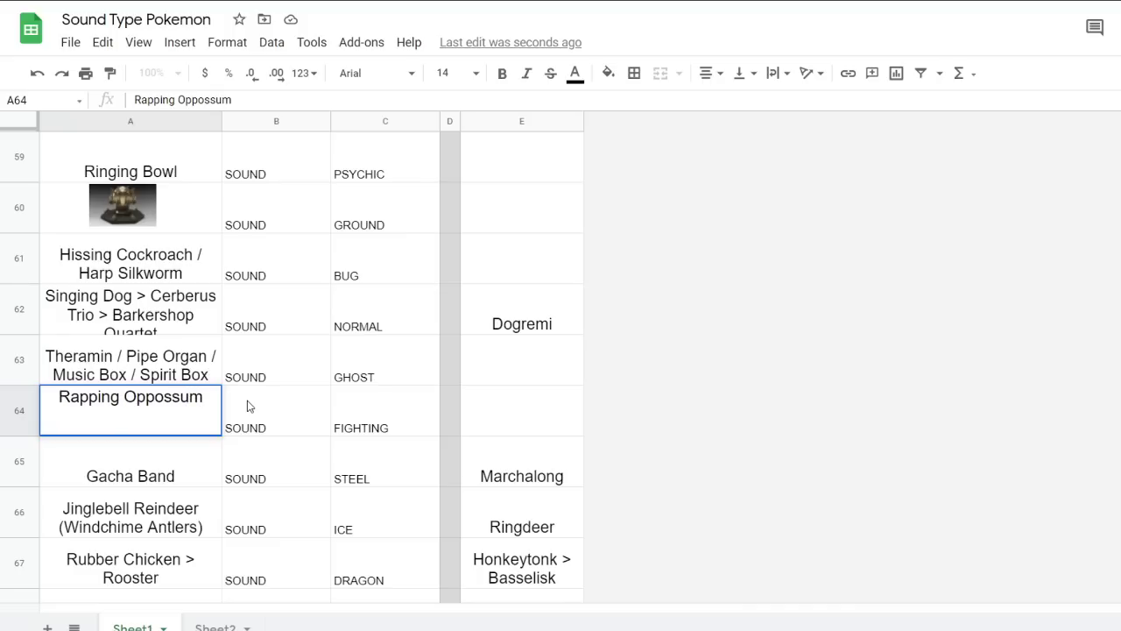
key("Tab")
Correct the spelling of the concept in cell A64 to "Rapping Opossum"
left_click(167, 427)
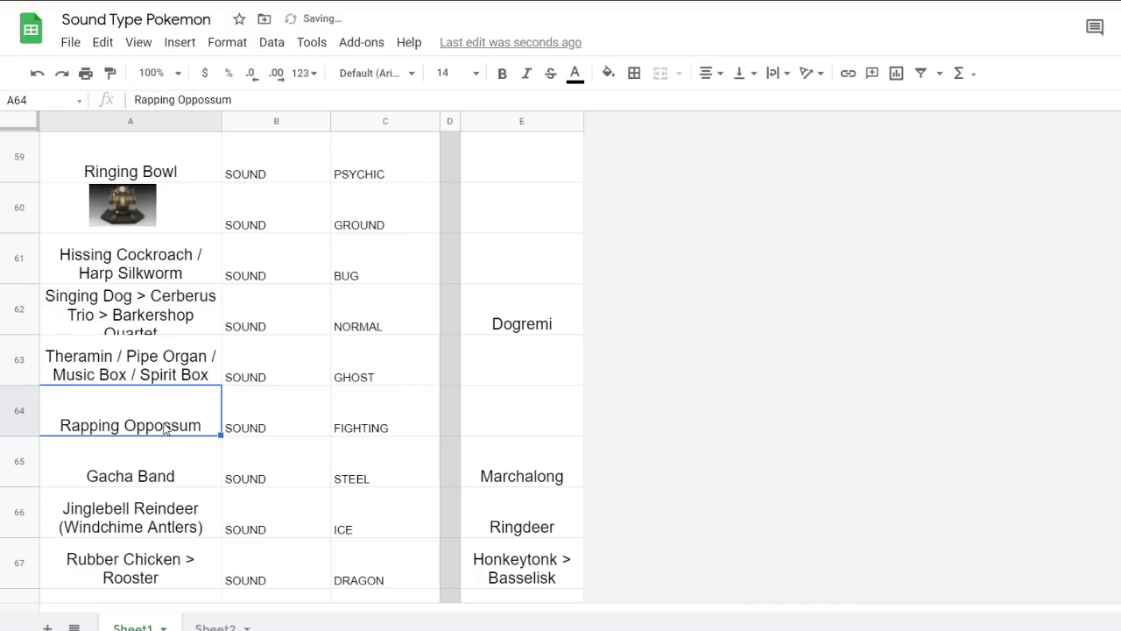
left_click(510, 409)
double_click(150, 410)
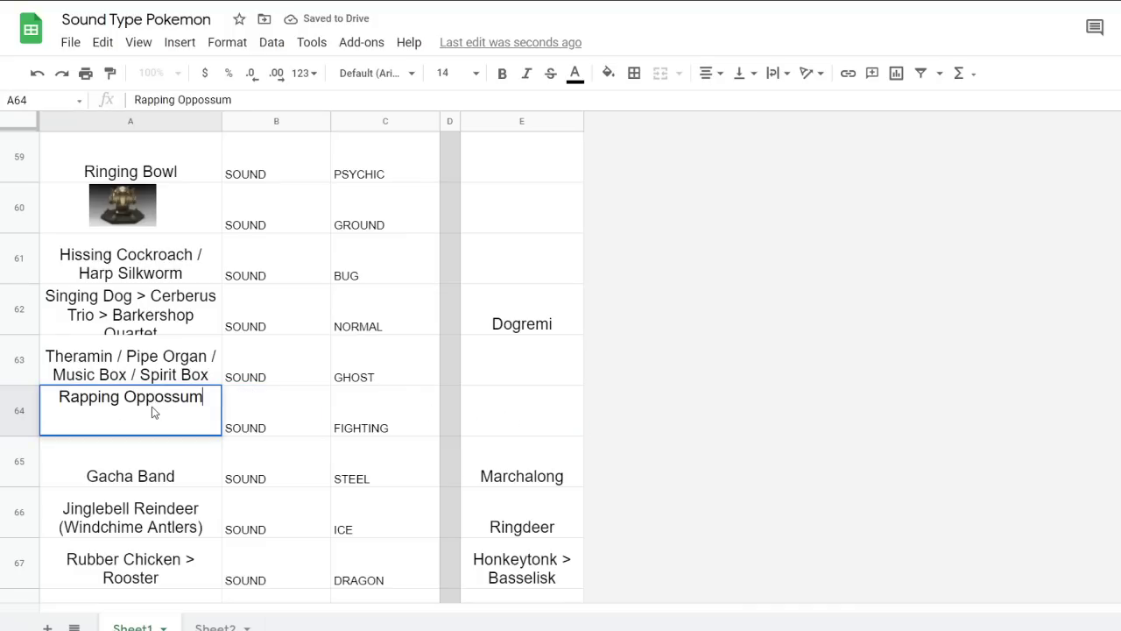
key("BackSpace")
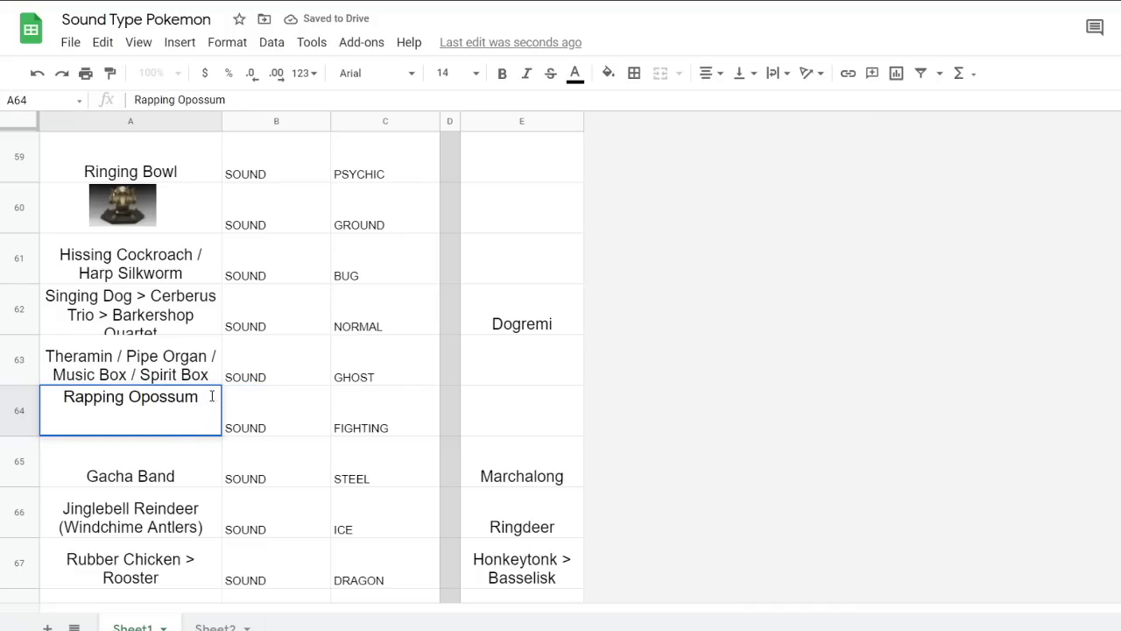
left_click(300, 370)
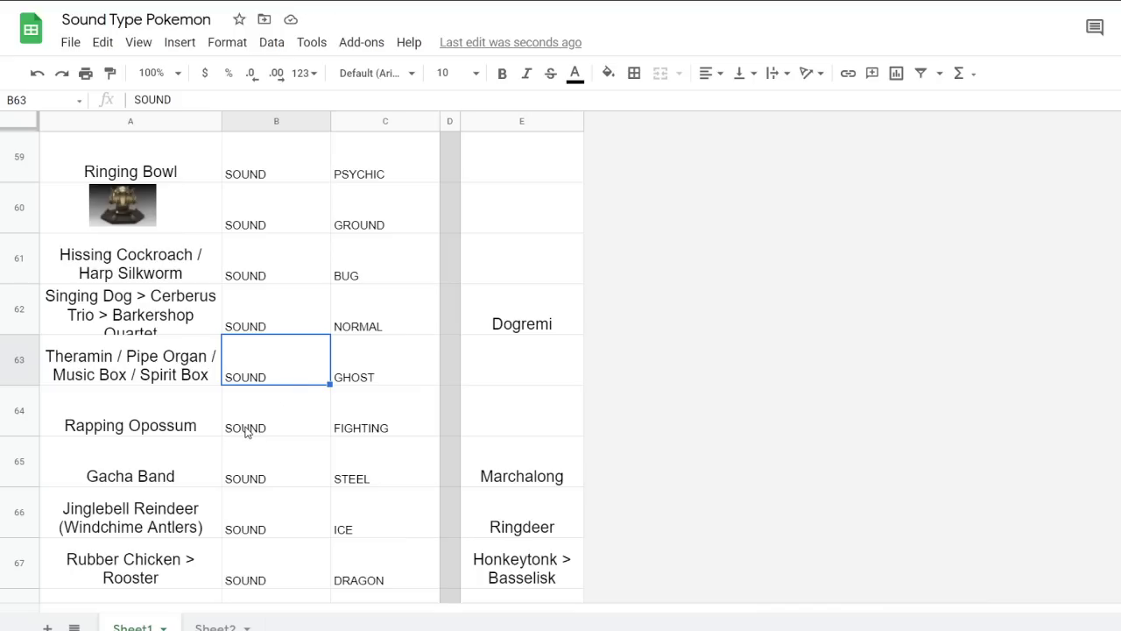
key("Tab")
key("Return")
key("Tab")
left_click(499, 416)
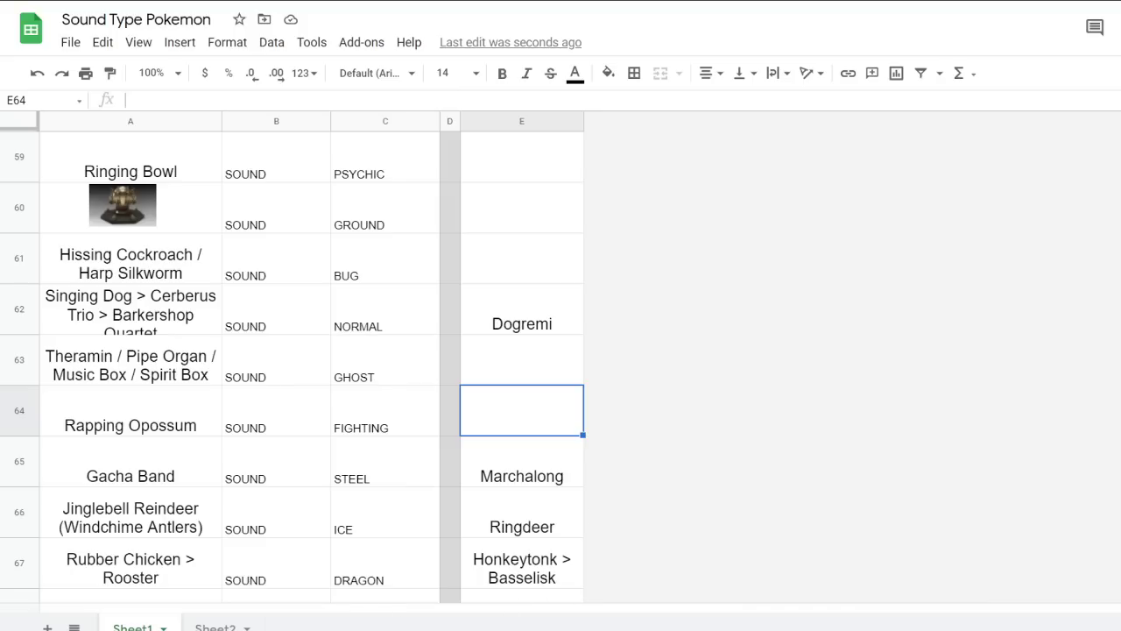
left_click(347, 429)
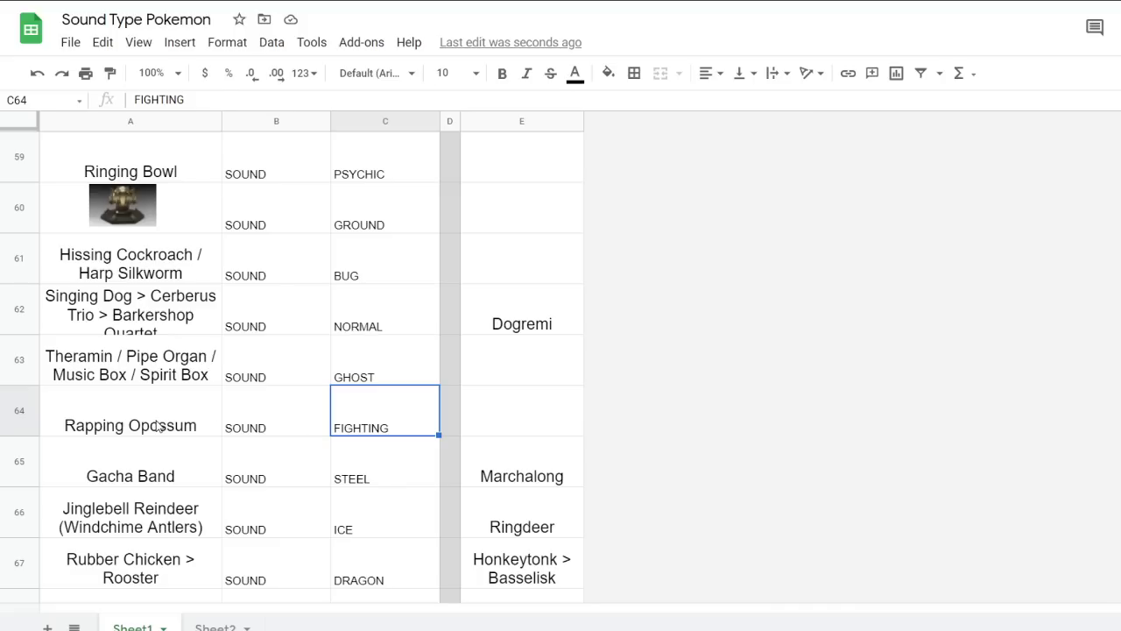
Shorten the animal in the concept in cell A64 so that it reads "Rapping Possum"
double_click(156, 427)
left_click_drag(150, 399, 132, 401)
type("P")
Enter "Awsum" as the name for the Rapping Possum in cell E64
left_click(475, 415)
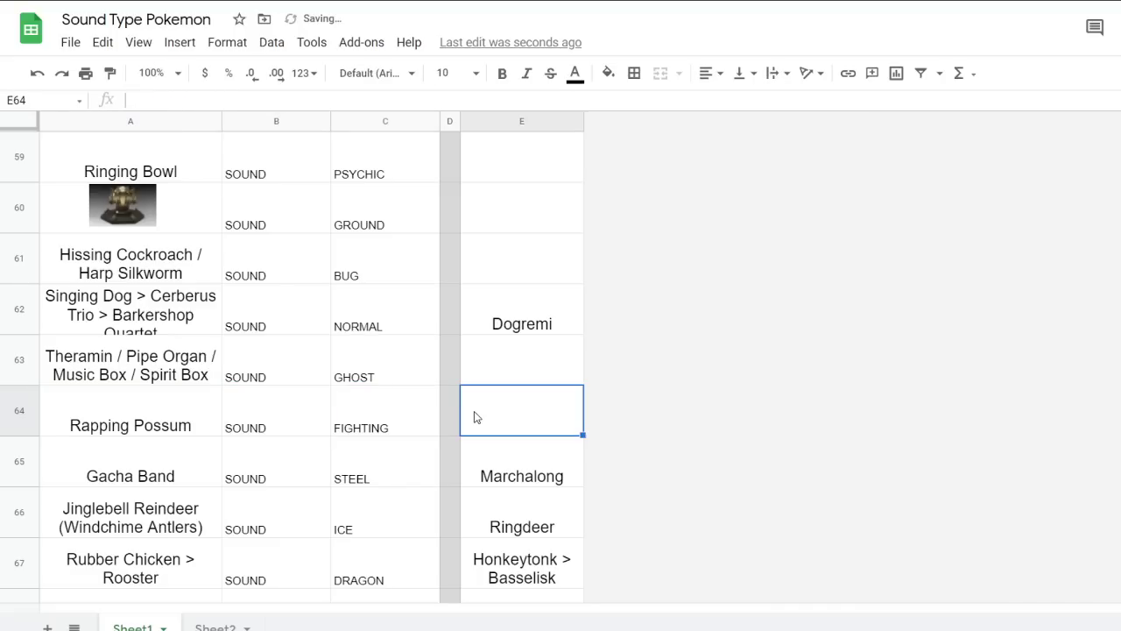
type("Awsum")
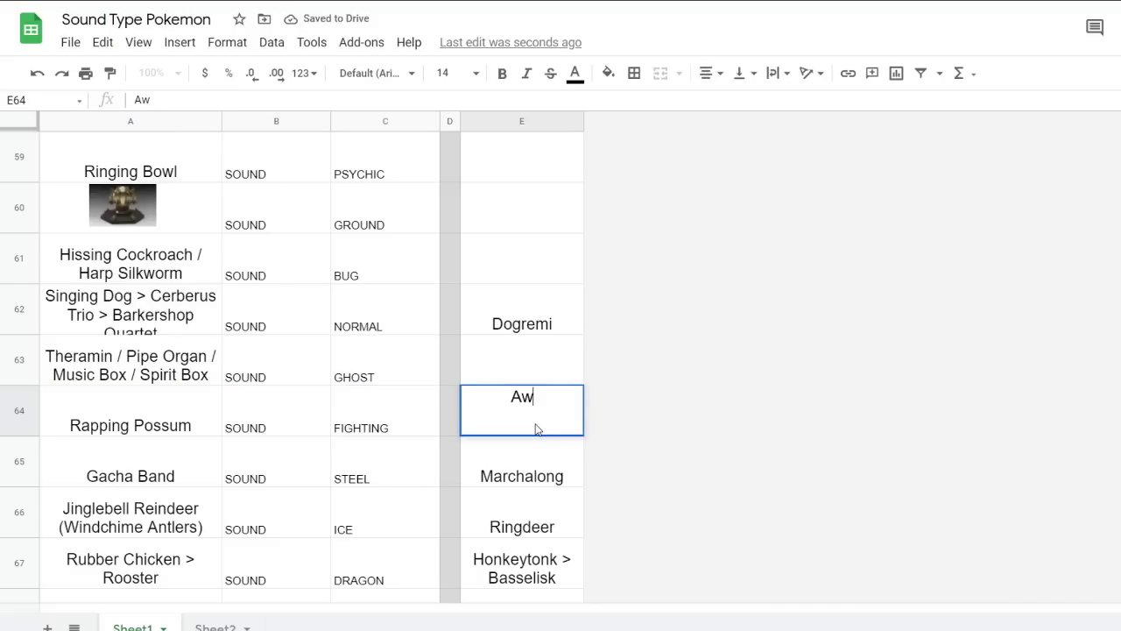
left_click(458, 308)
left_click(538, 478)
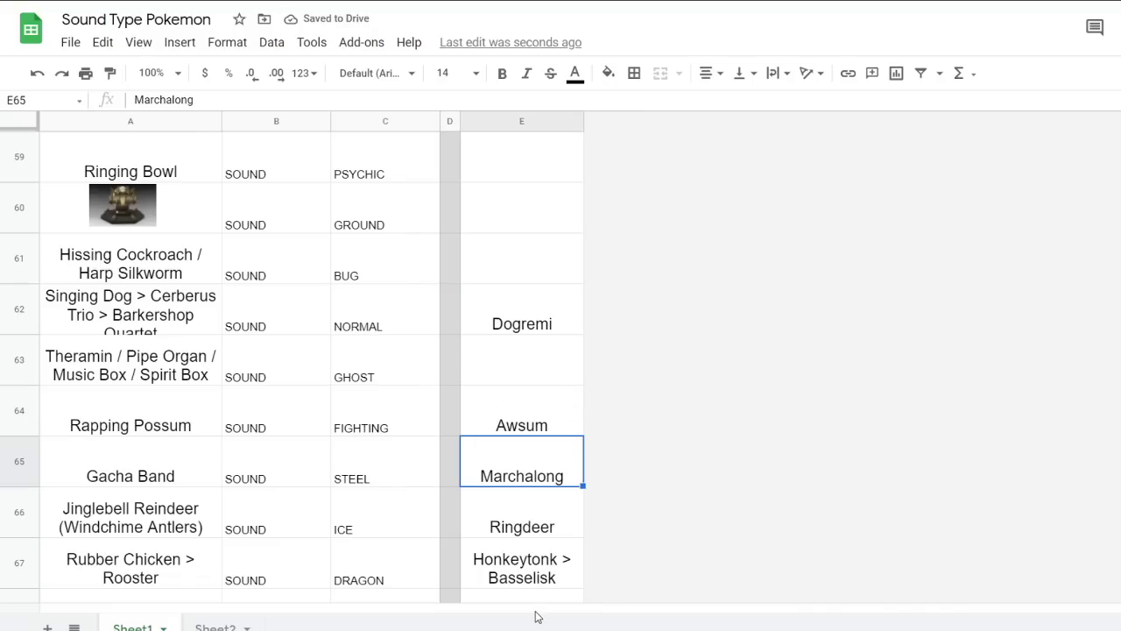
left_click(555, 423)
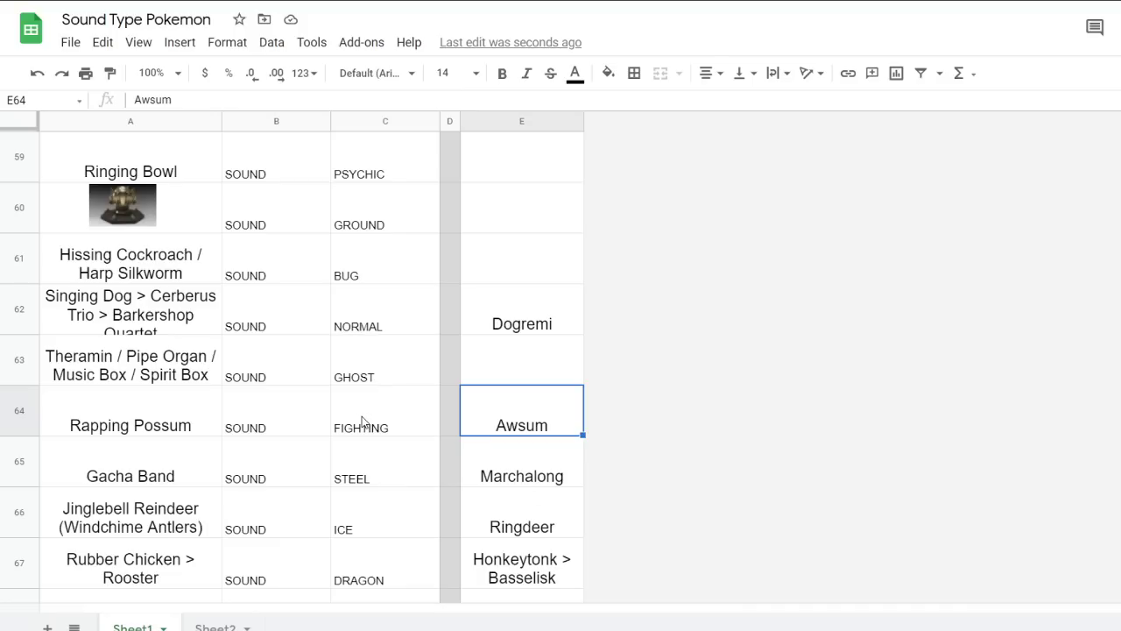
double_click(553, 427)
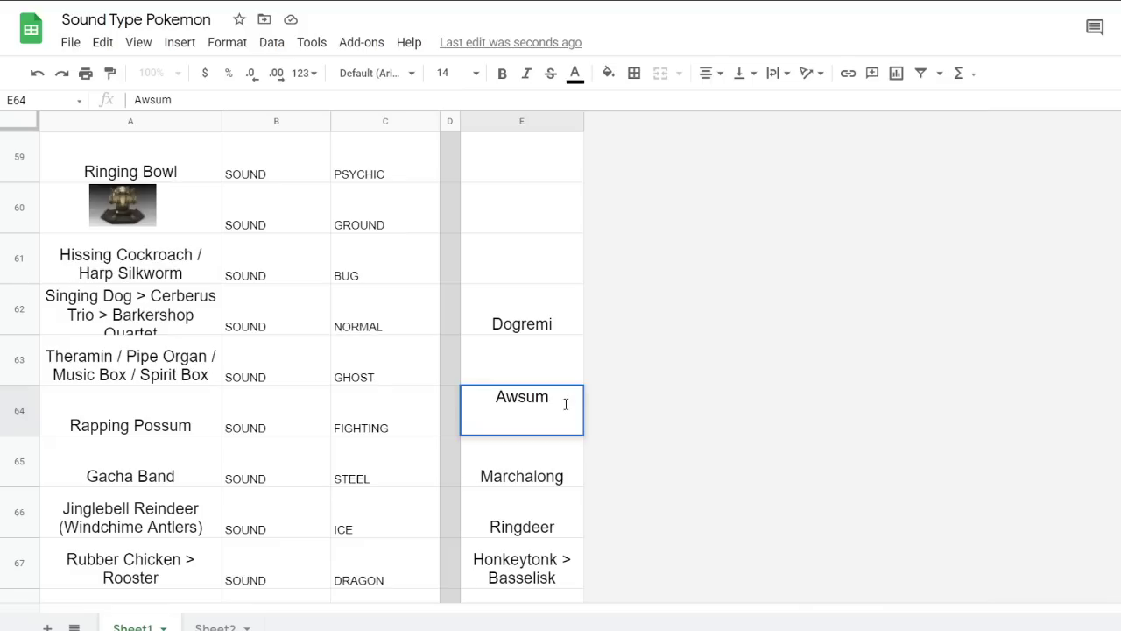
key("ctrl+a")
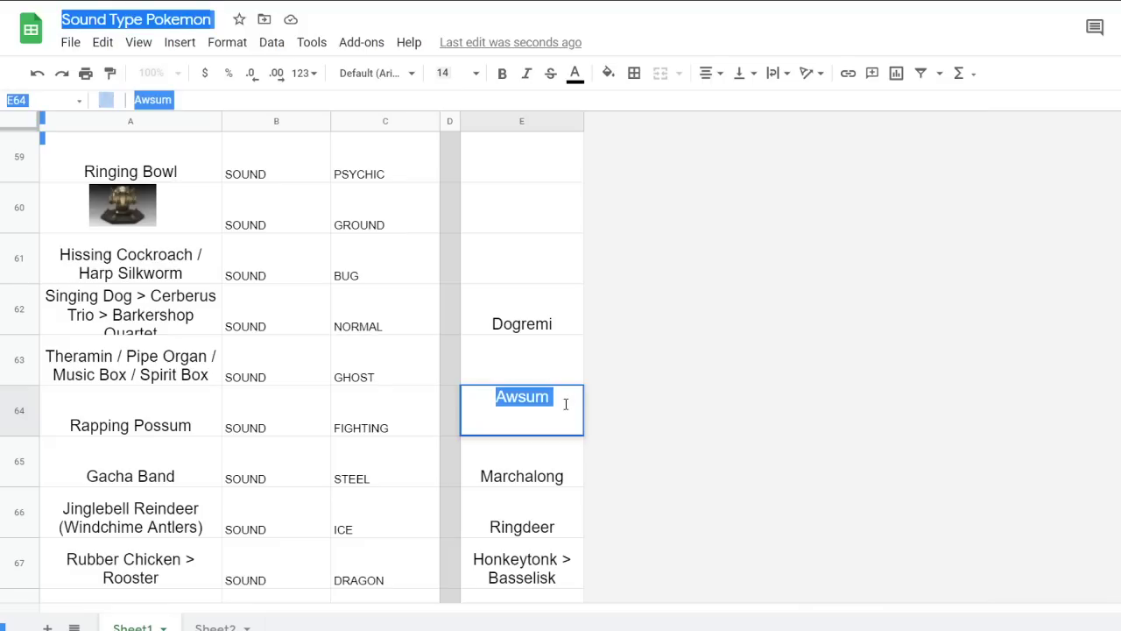
left_click(531, 463)
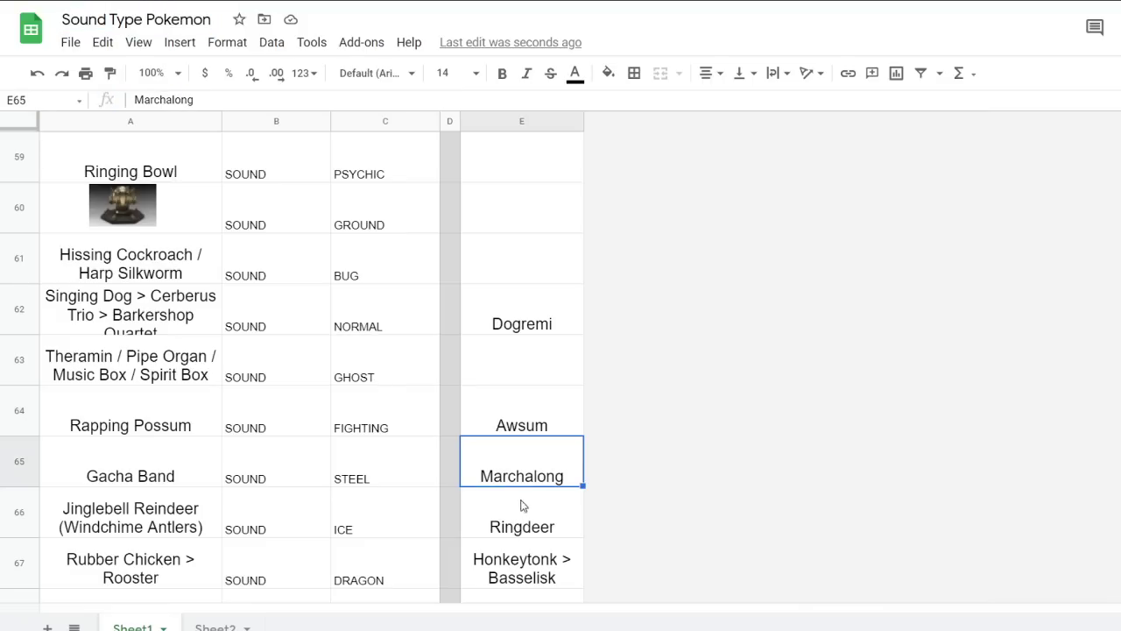
left_click(531, 352)
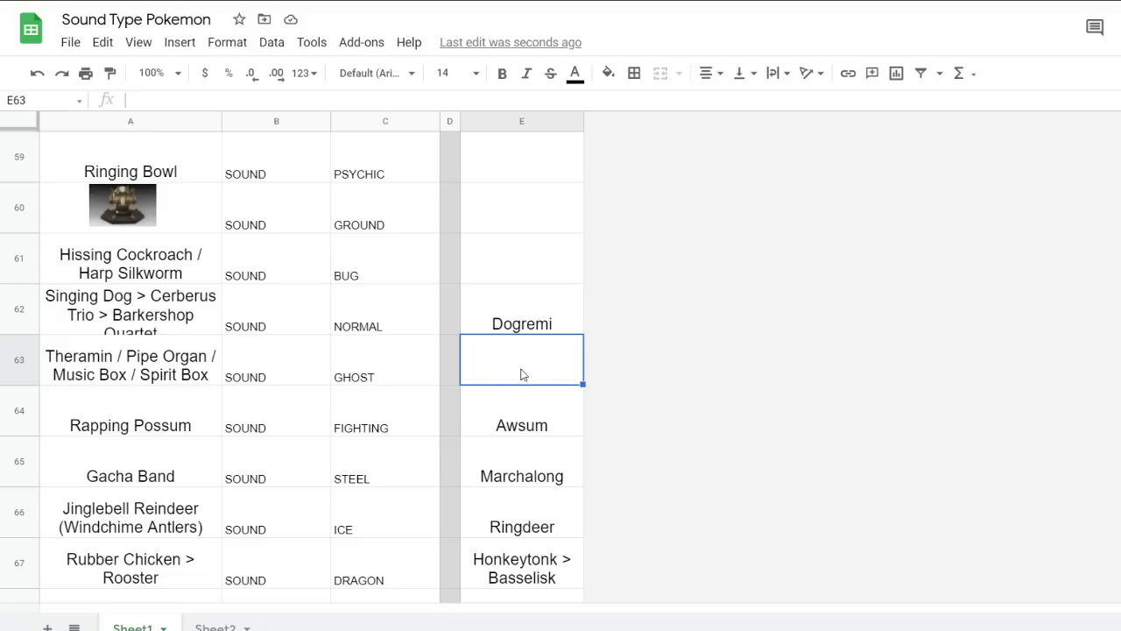
left_click(548, 314)
left_click(525, 442)
Set the name for the SOUND/FIGHTING Rapping Possum in cell E64 to "Posse"
left_click(523, 432)
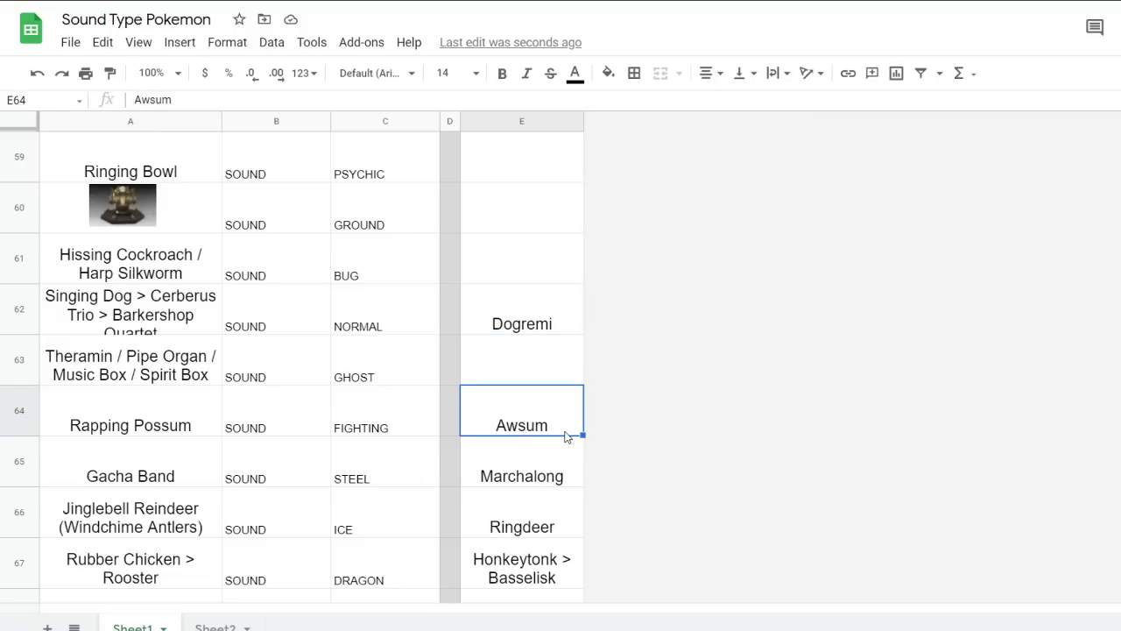
type("Posse")
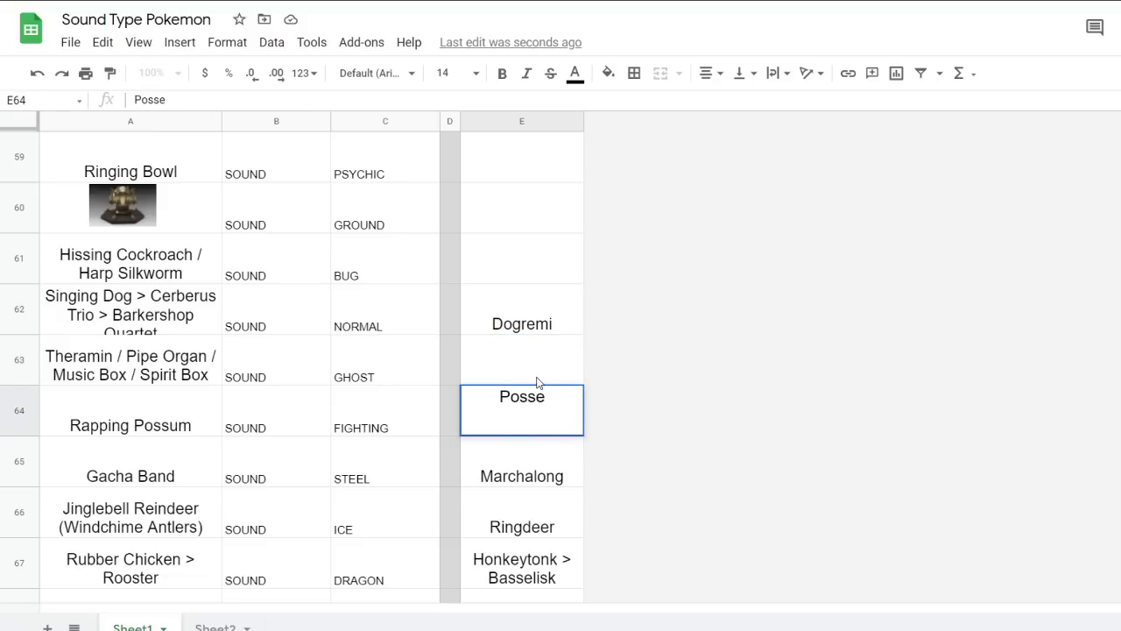
left_click(536, 381)
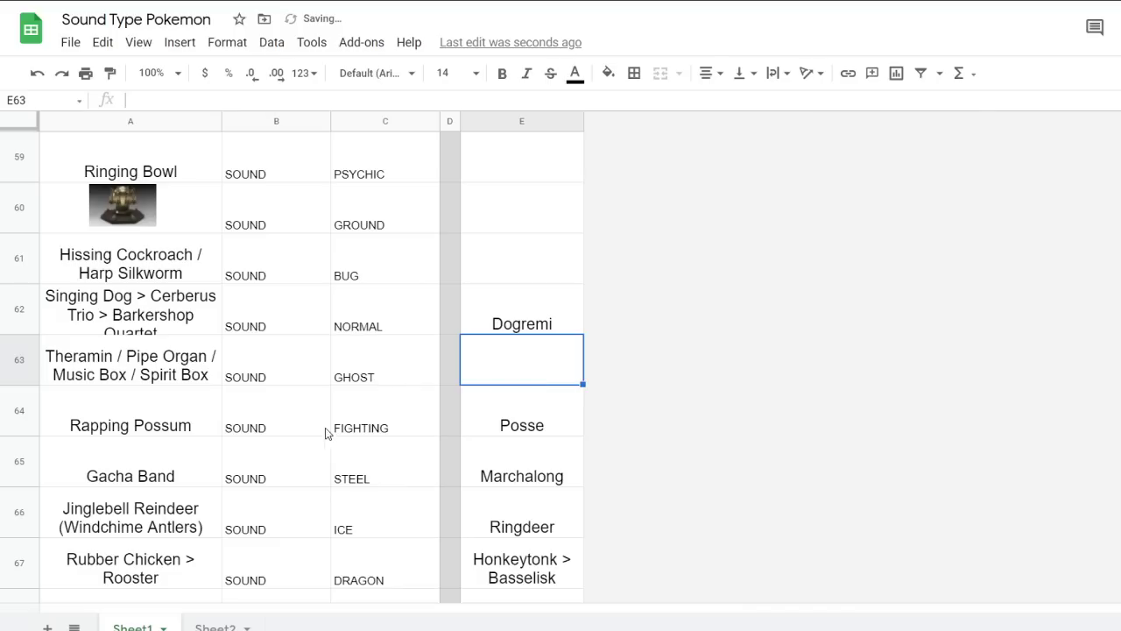
Compare the Pied Piper Rat entry in row 68 with the Rapping Possum entry in row 64
left_click(166, 426)
scroll(298, 442, "down", 5)
scroll(263, 430, "up", 1)
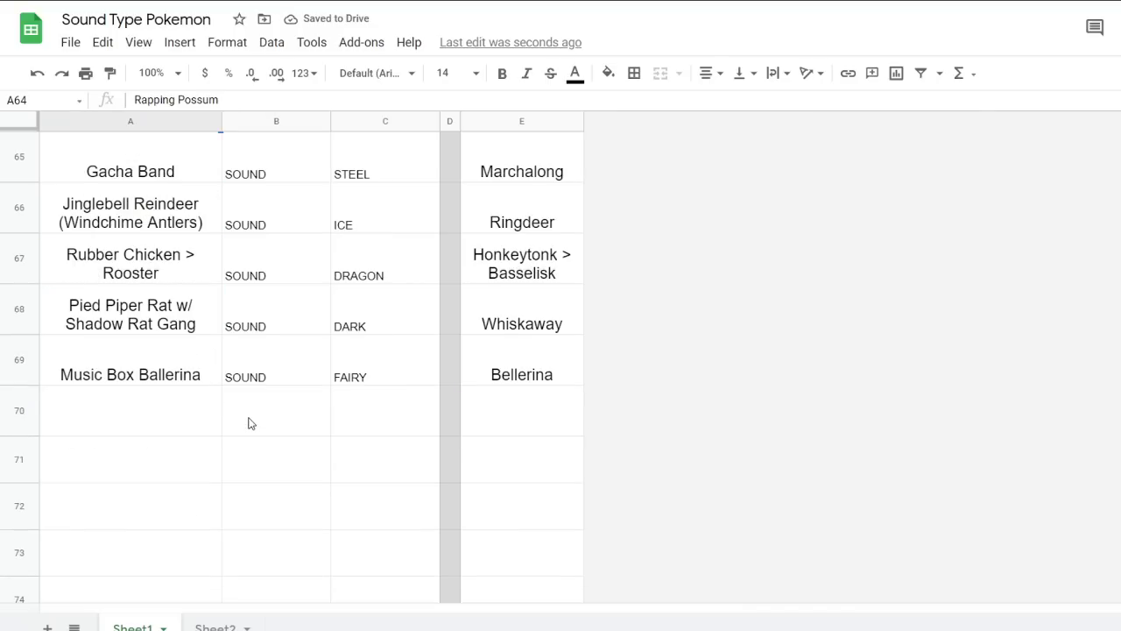
left_click(166, 324)
left_click(350, 323, "shift")
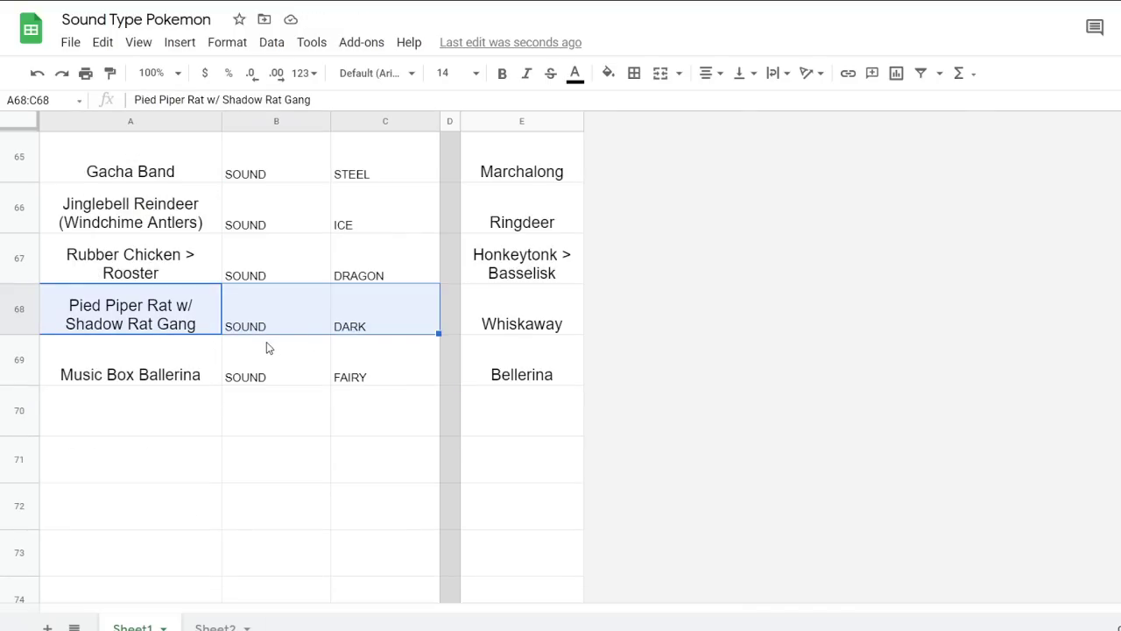
scroll(302, 325, "up", 3)
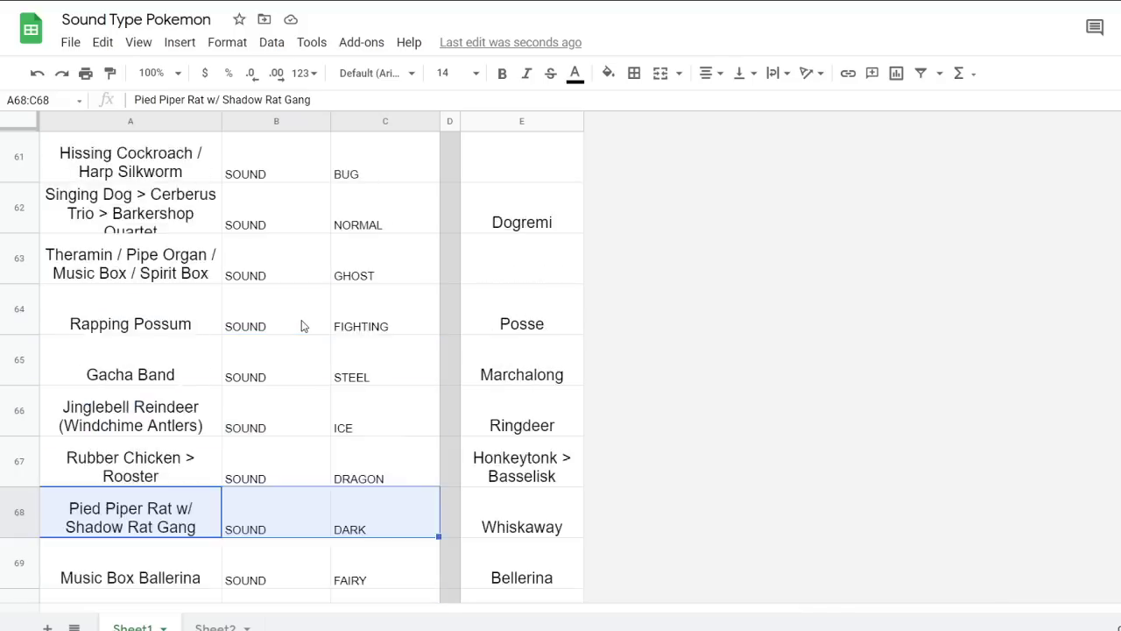
scroll(301, 325, "up", 3)
left_click(487, 530)
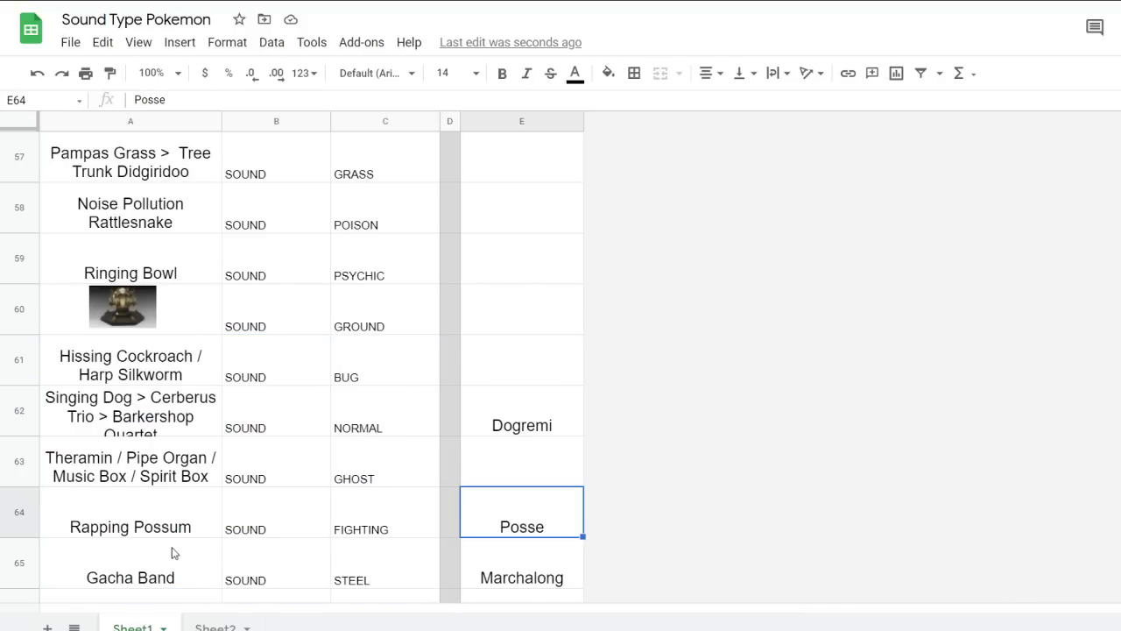
left_click(131, 549, "shift")
left_click(187, 528, "shift")
scroll(364, 531, "down", 5)
scroll(271, 455, "up", 5)
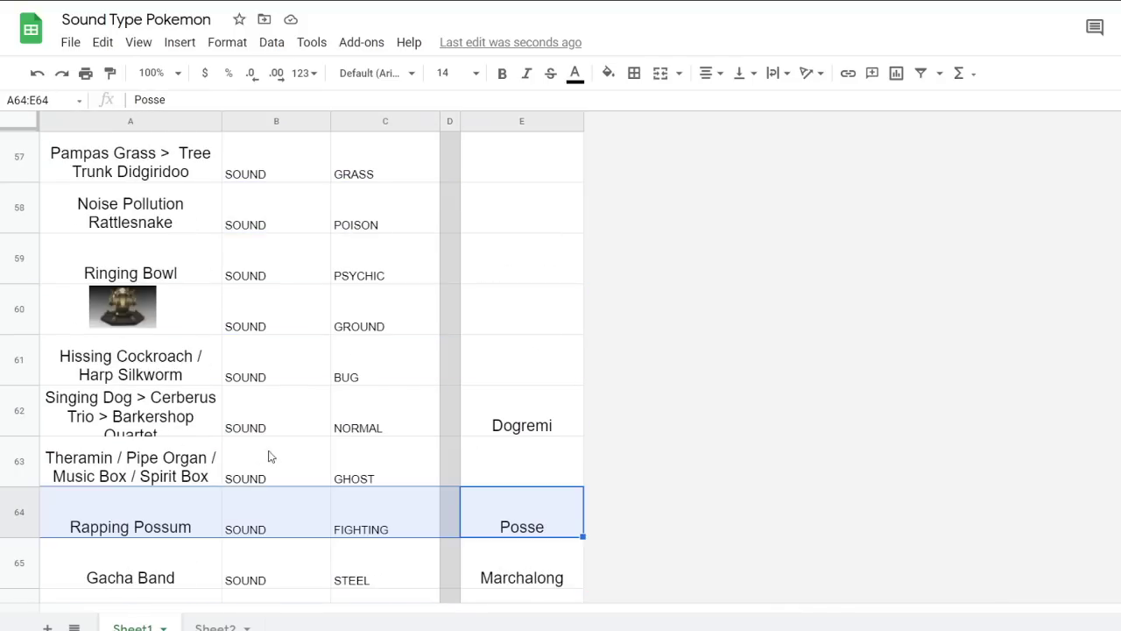
left_click(557, 460)
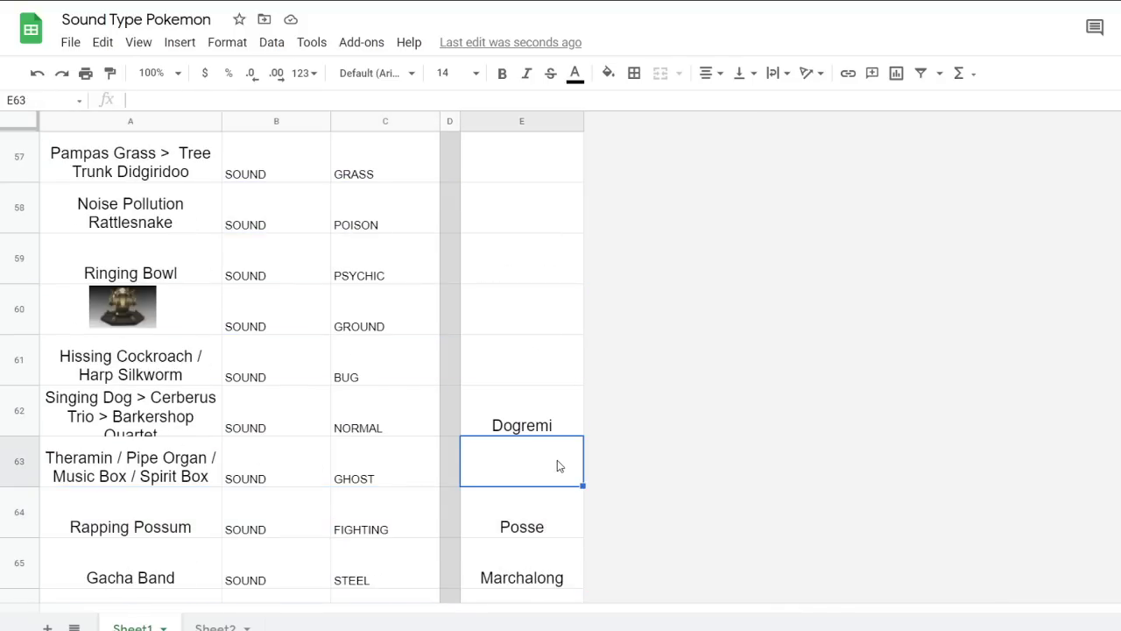
left_click(541, 533)
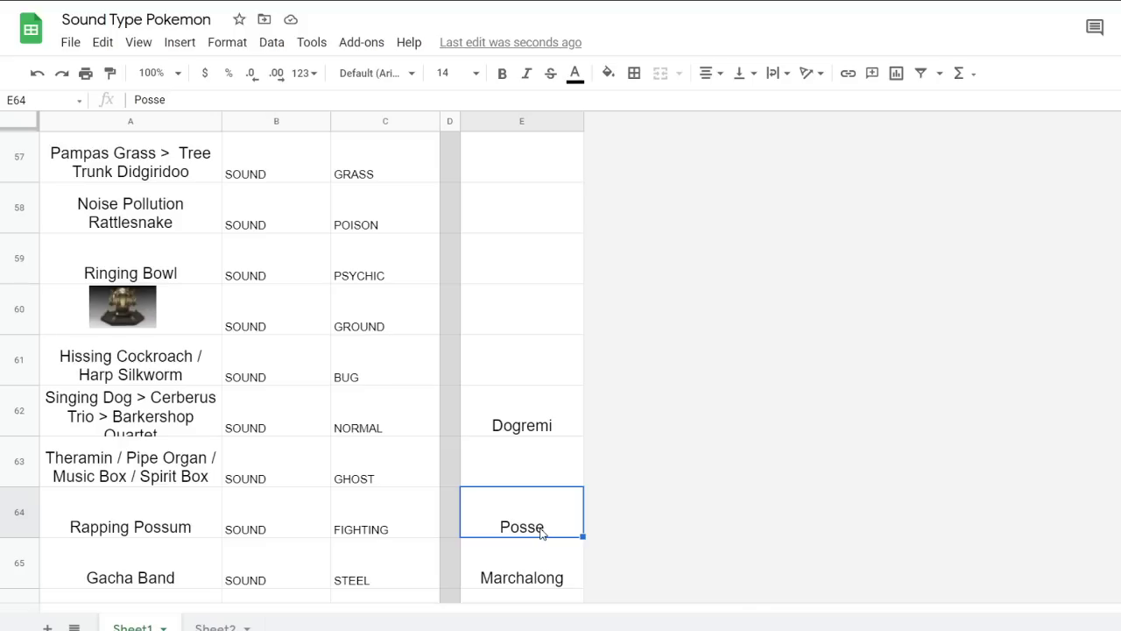
left_click(515, 482)
left_click(295, 482)
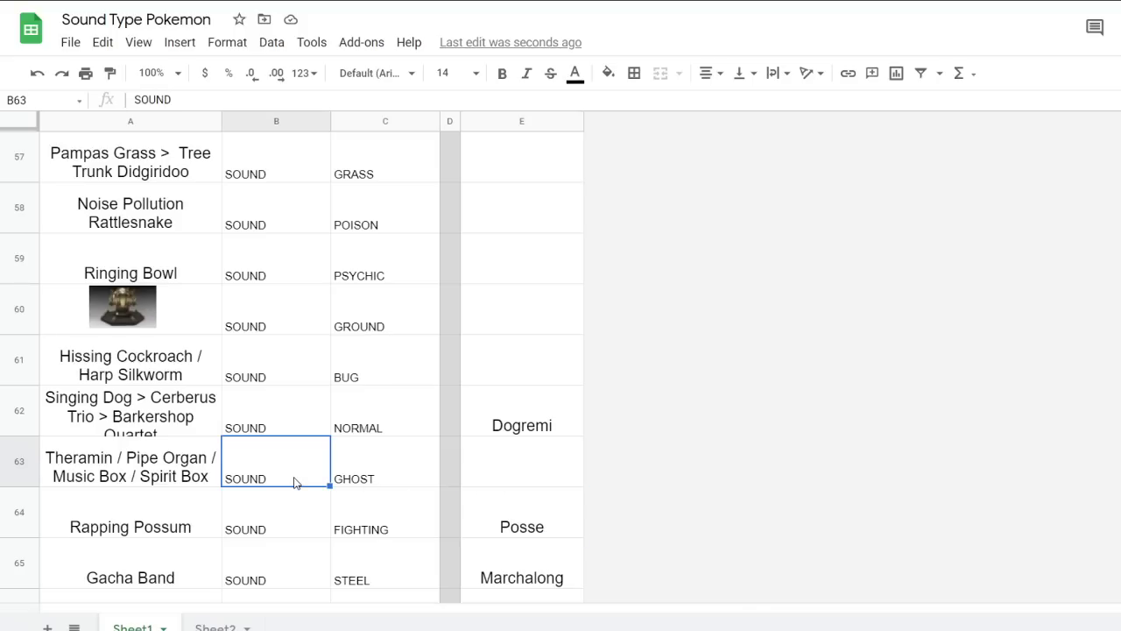
Remove "Music Box /" from the concept in cell A63 so that it reads "Theramin / Pipe Organ /Spirit Box"
left_click(178, 480)
left_click(352, 484)
left_click(207, 476)
double_click(156, 477)
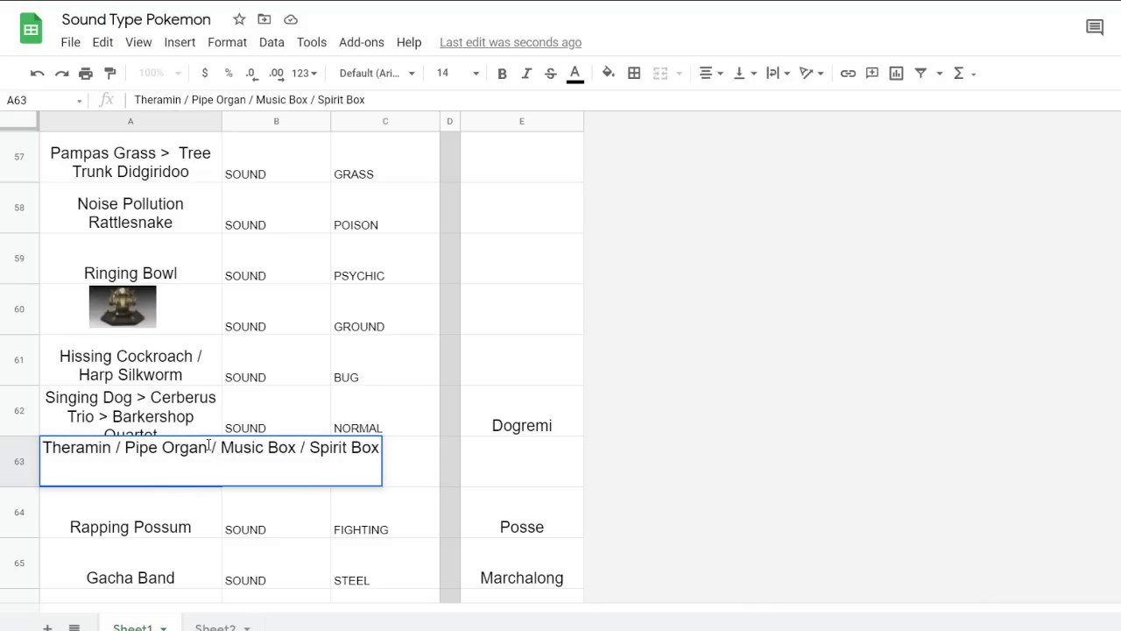
left_click_drag(217, 448, 313, 464)
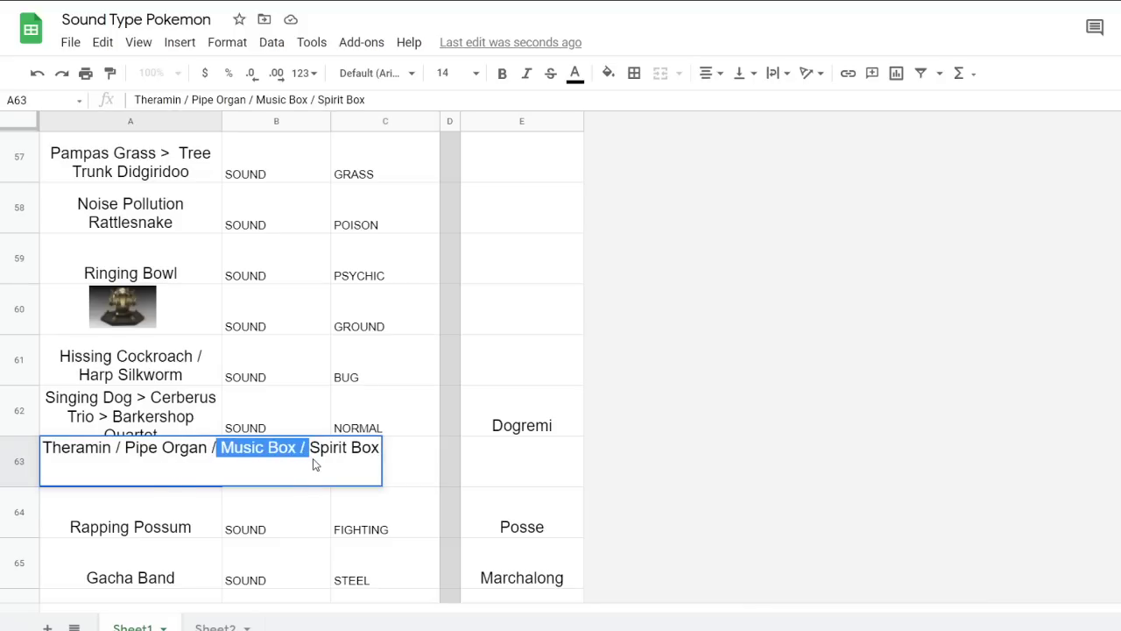
key("BackSpace")
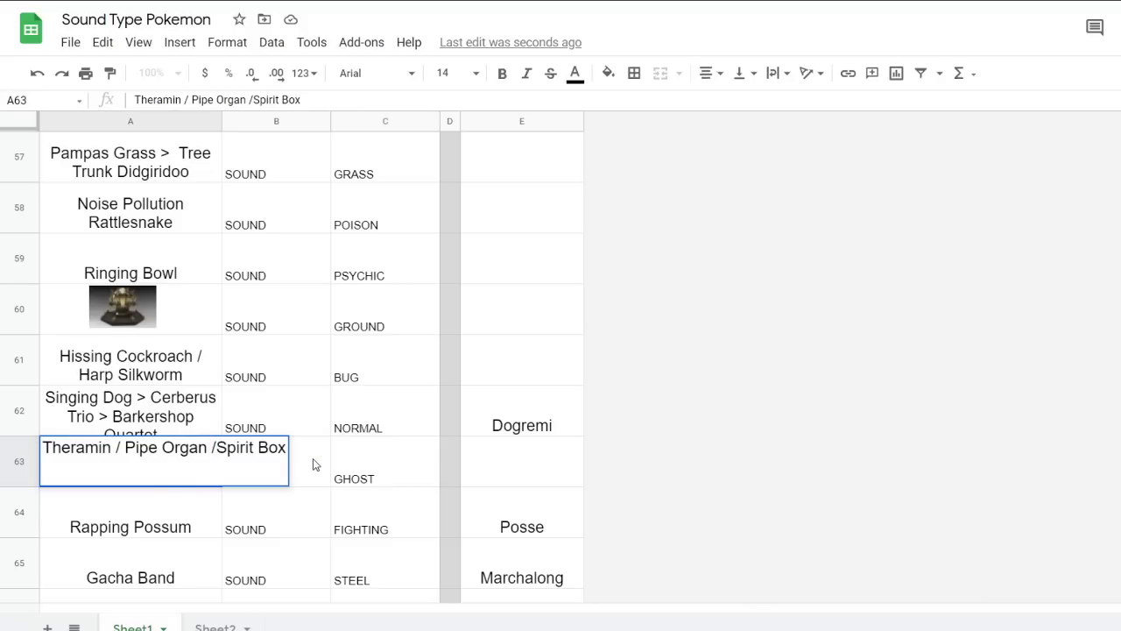
left_click(350, 467)
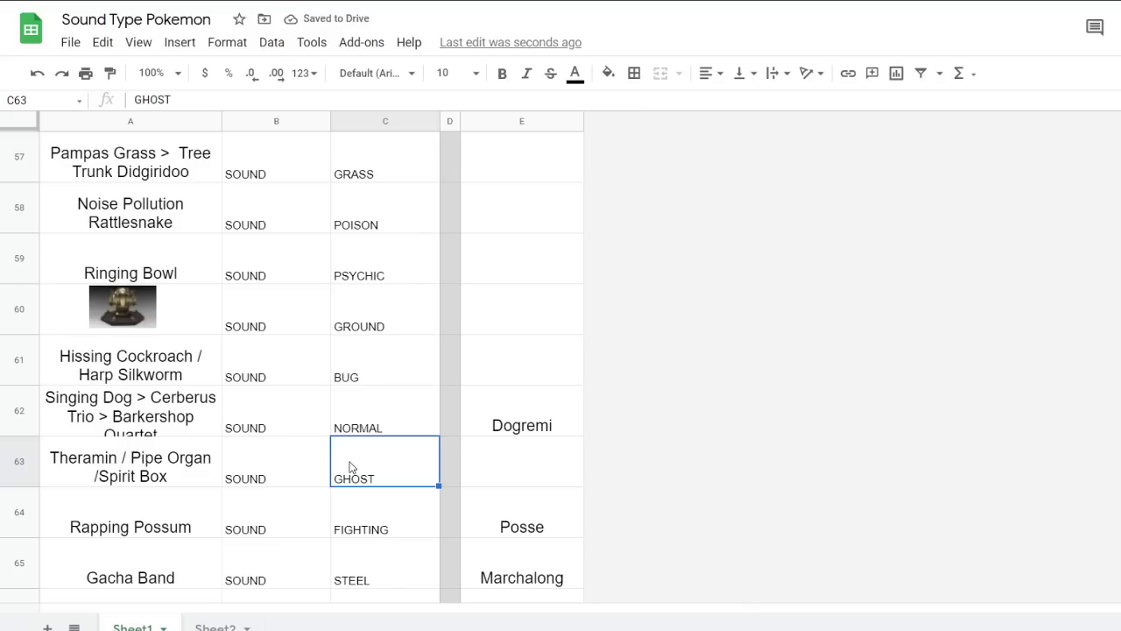
Enter "Fucking Terrible" as the name for the SOUND/GHOST entry in cell E63
left_click(475, 464)
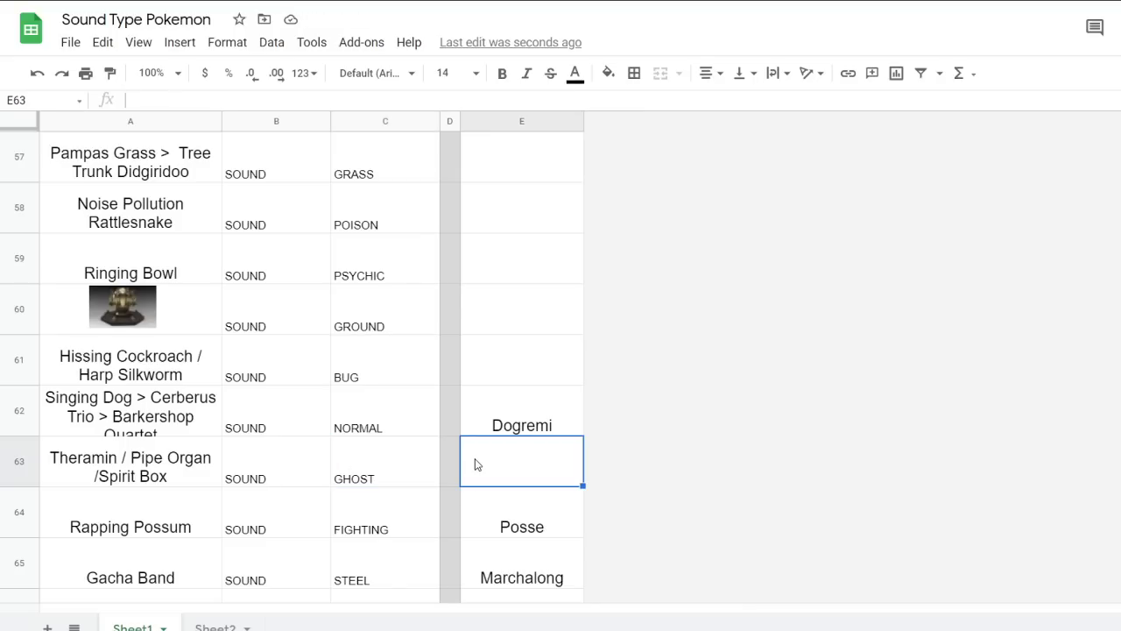
type("Fucking Terrible")
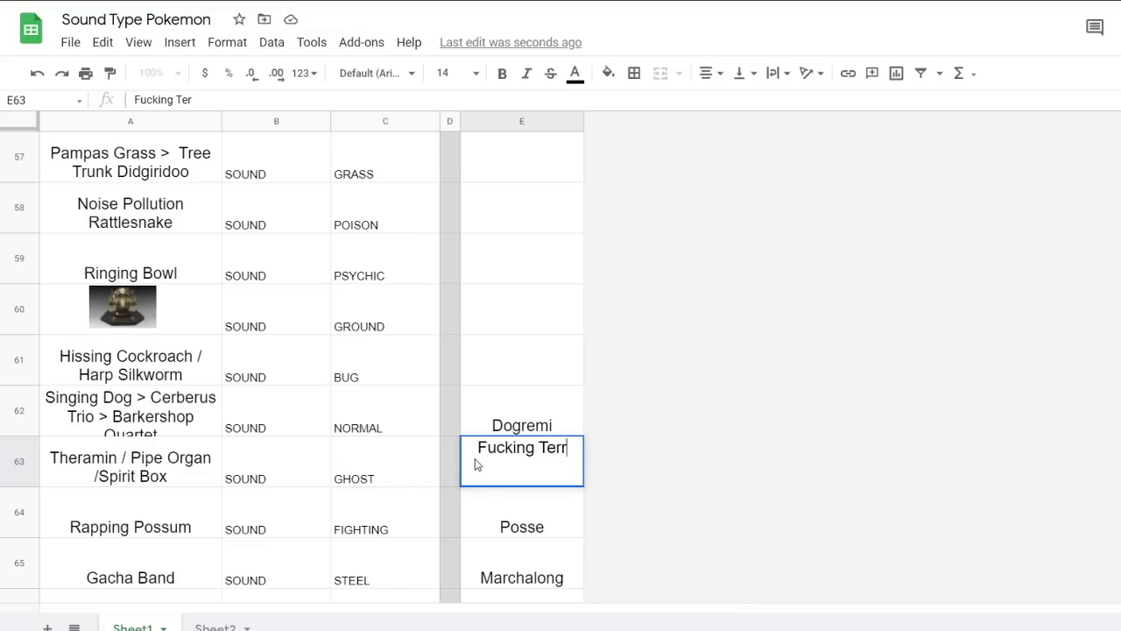
left_click(518, 362)
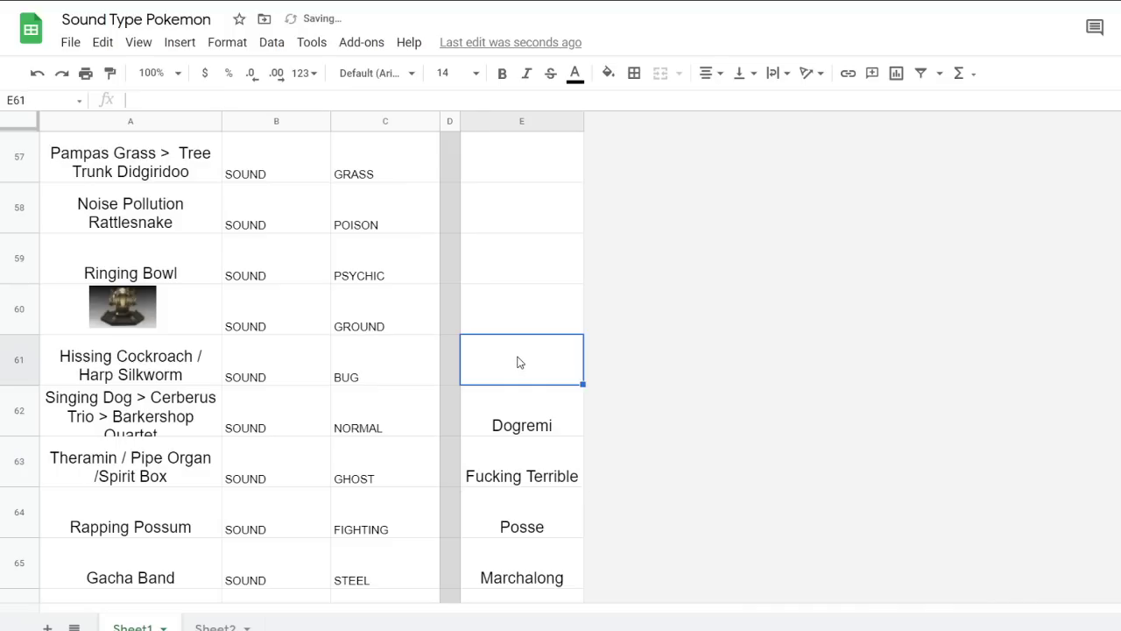
Clear the name in cell E63 and enter "There! A Man!" instead
left_click(514, 470)
key("Delete")
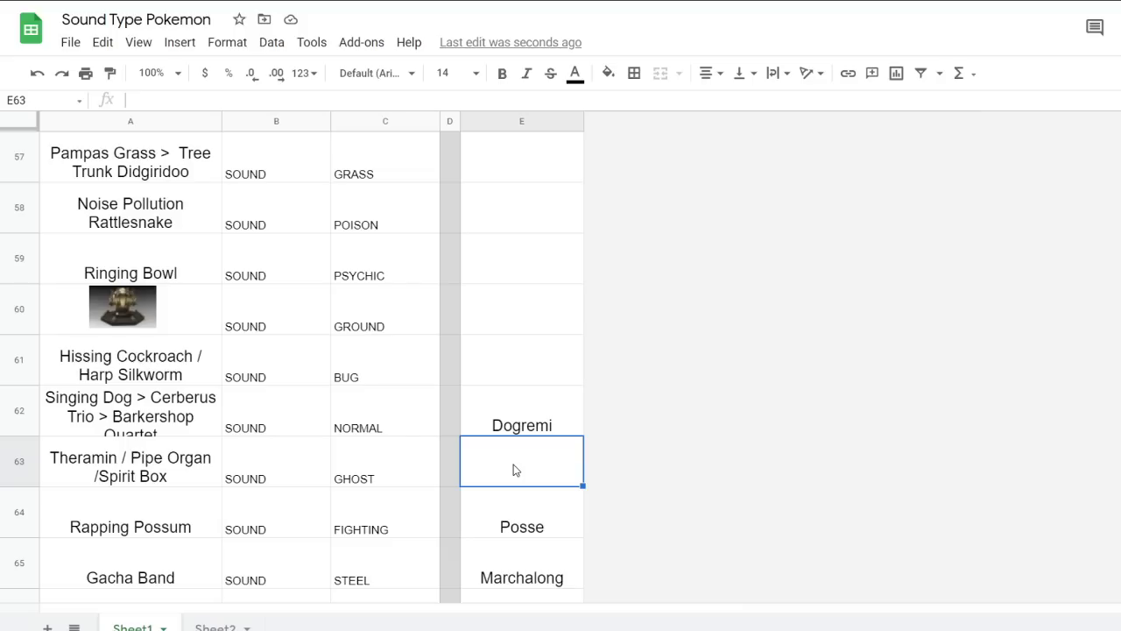
type("There! A Man!")
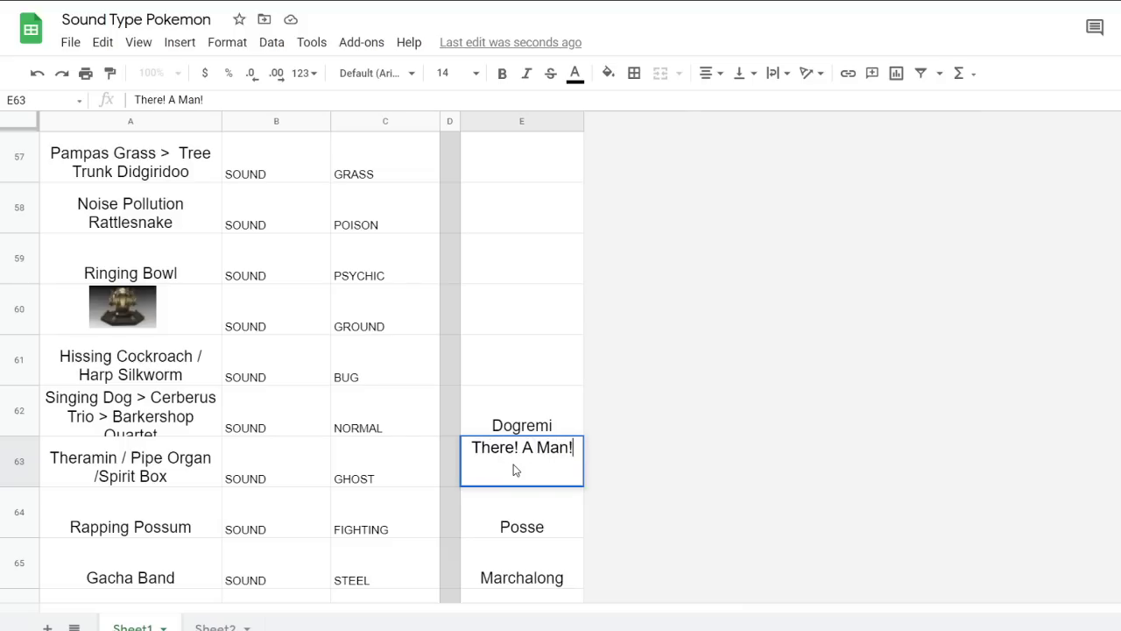
key("Up")
key("Up")
Set the name for the SOUND/GHOST theramin entry in cell E63 to "Skeramin"
left_click(554, 484)
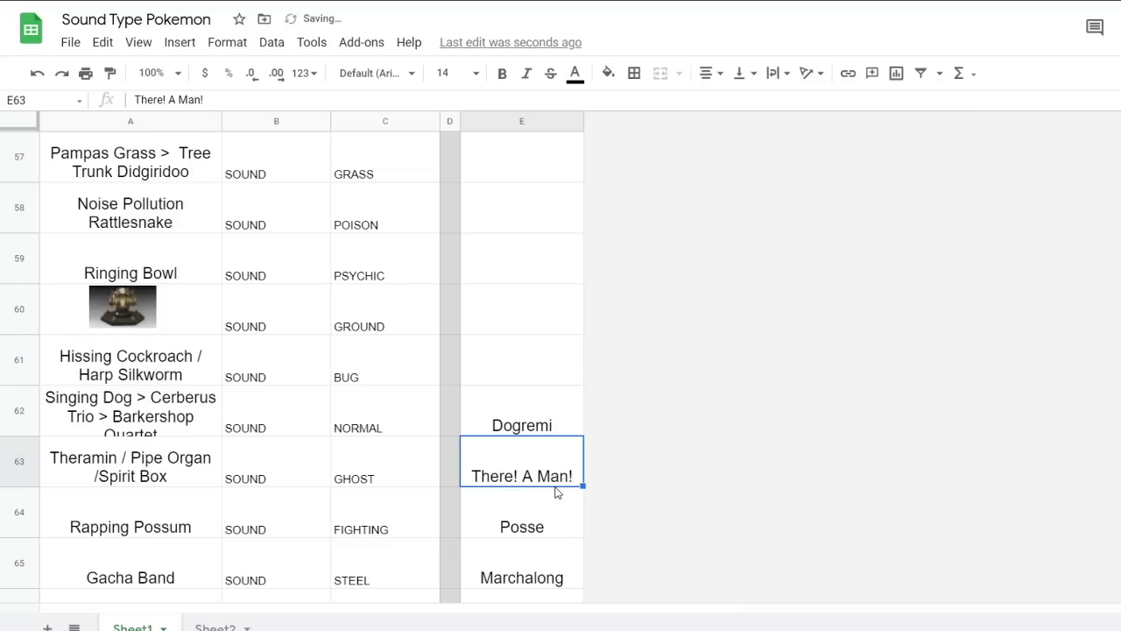
key("Delete")
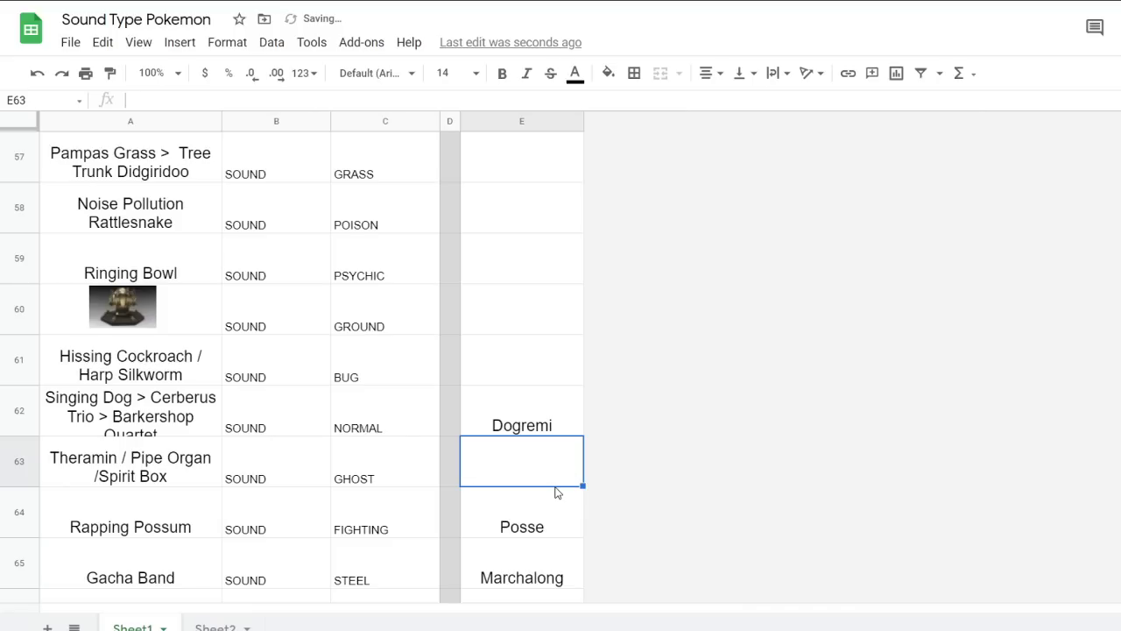
type("Skeramin")
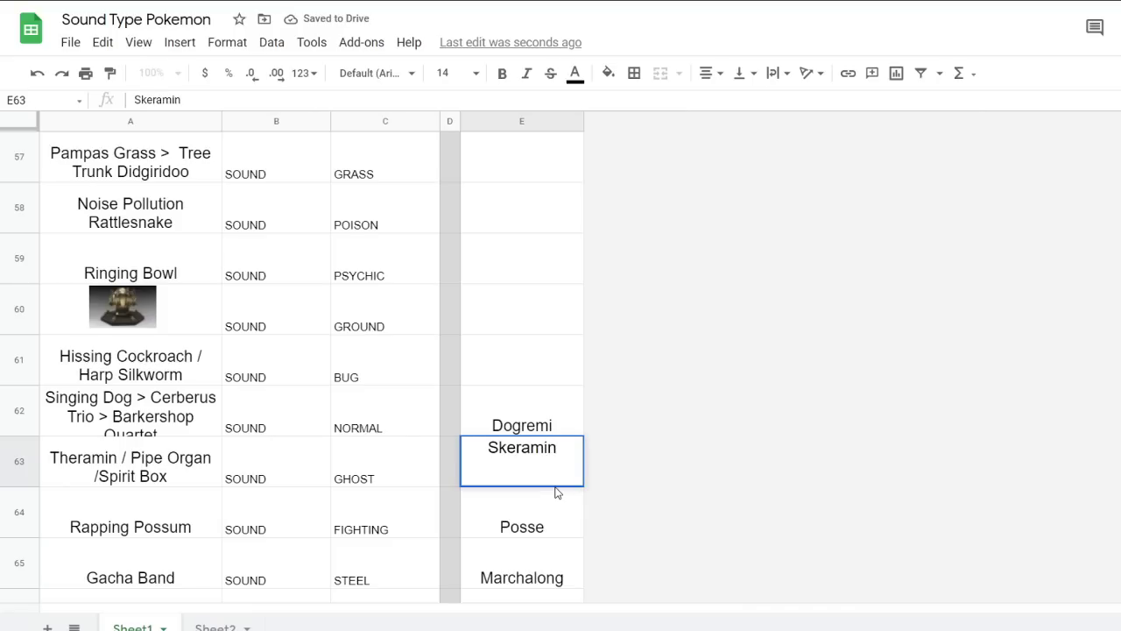
left_click(540, 409)
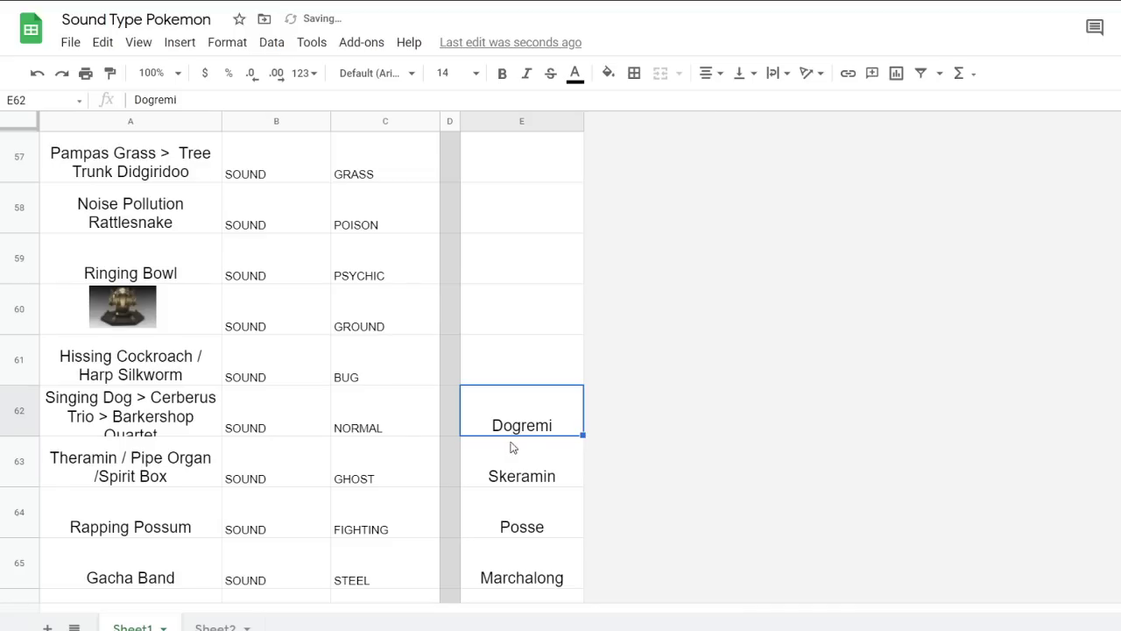
Append "> Tim Curry's Lips" to the name "Skeramin" in cell E63
double_click(529, 478)
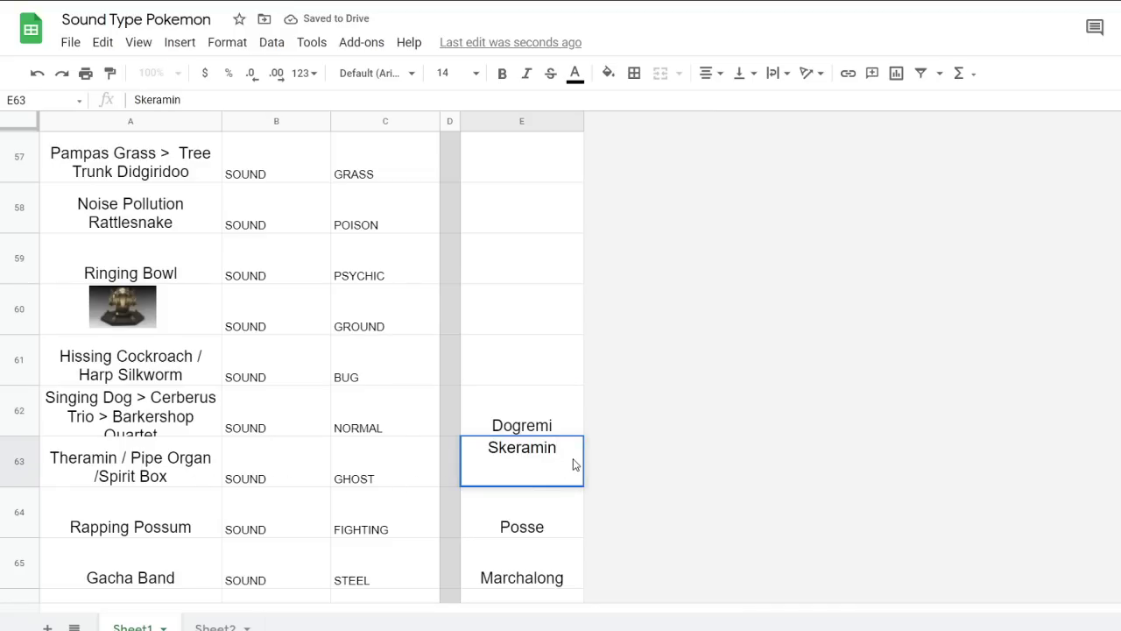
double_click(573, 458)
type("> ")
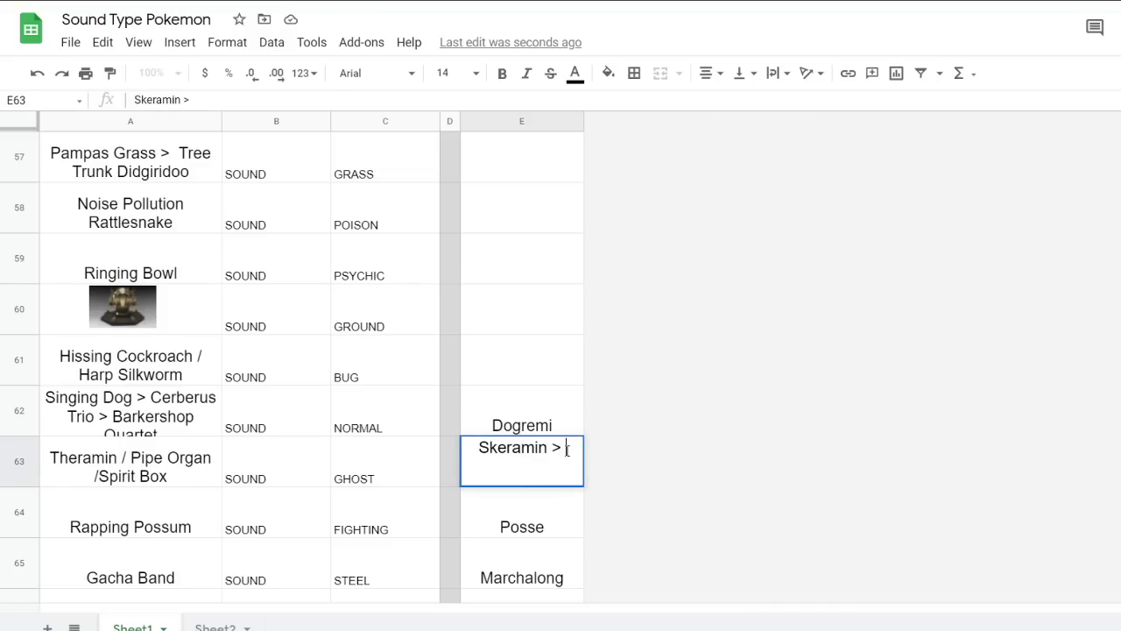
type("Tim Curry's Lips")
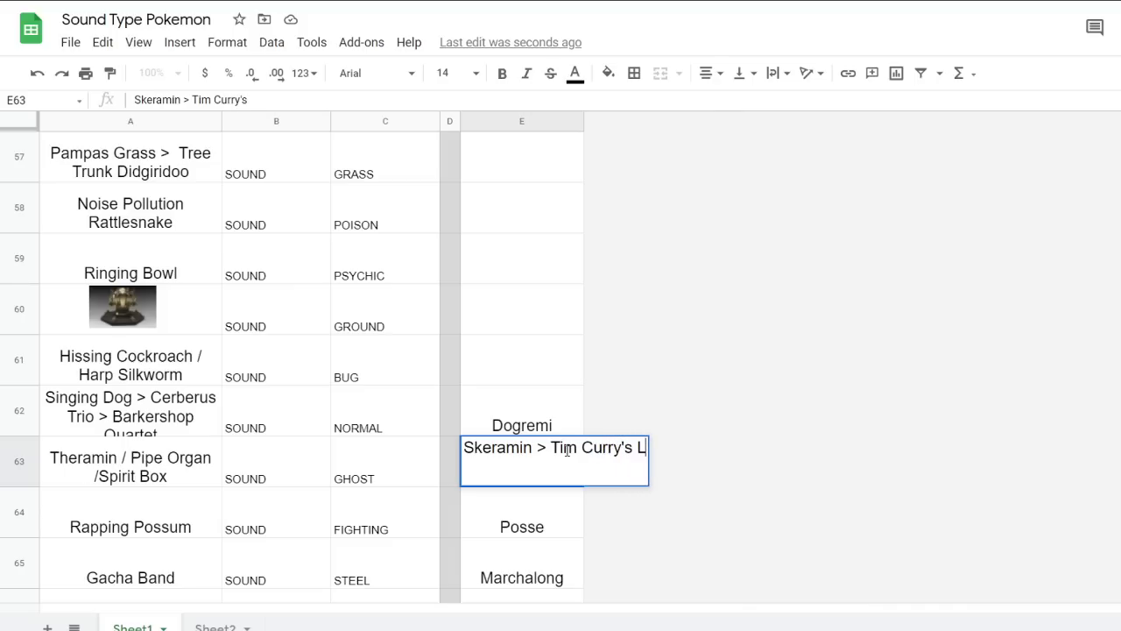
left_click(579, 408)
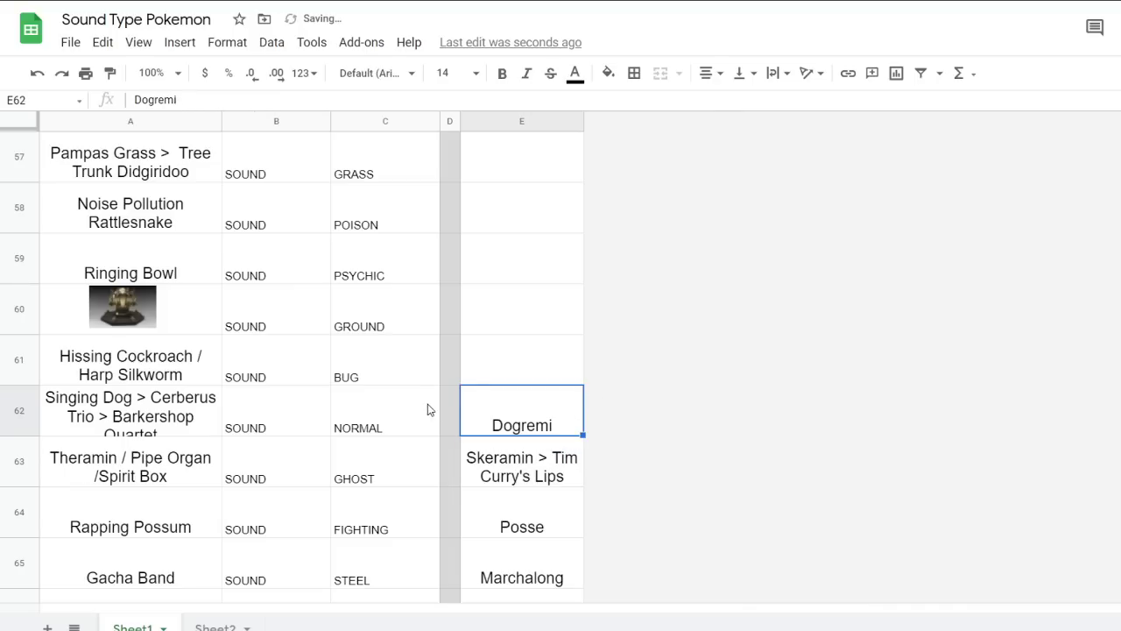
Remove the appended "> Tim Curry's Lips" from cell E63, leaving only "Skeramin" as the name
left_click(217, 417)
left_click(523, 415)
left_click(547, 375)
left_click(556, 477)
double_click(555, 477)
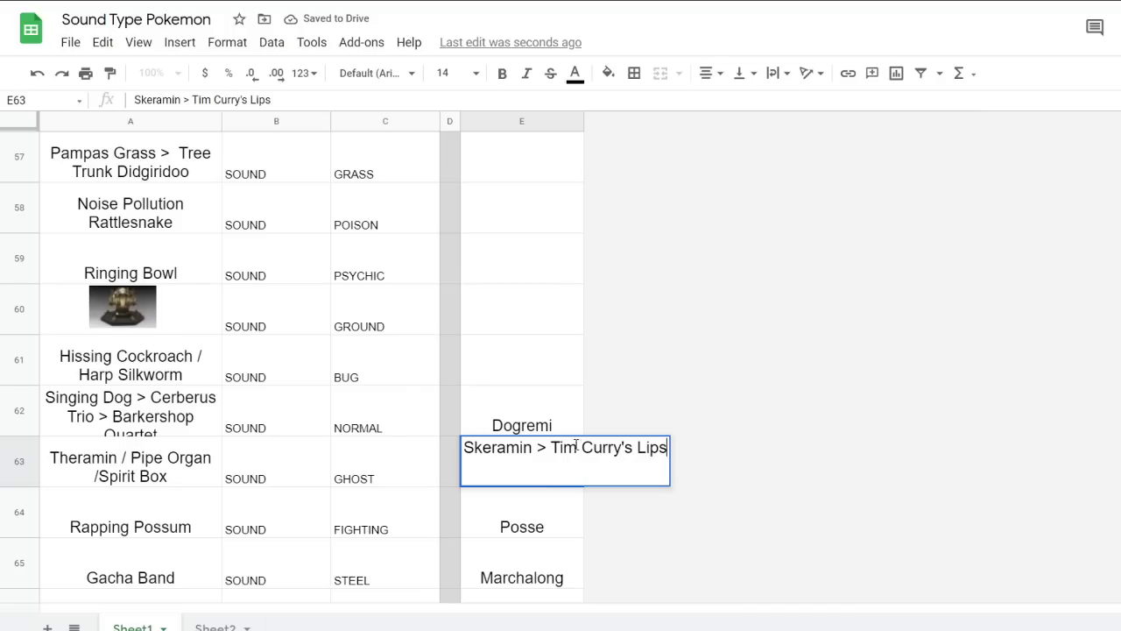
left_click_drag(570, 447, 672, 461)
key("BackSpace")
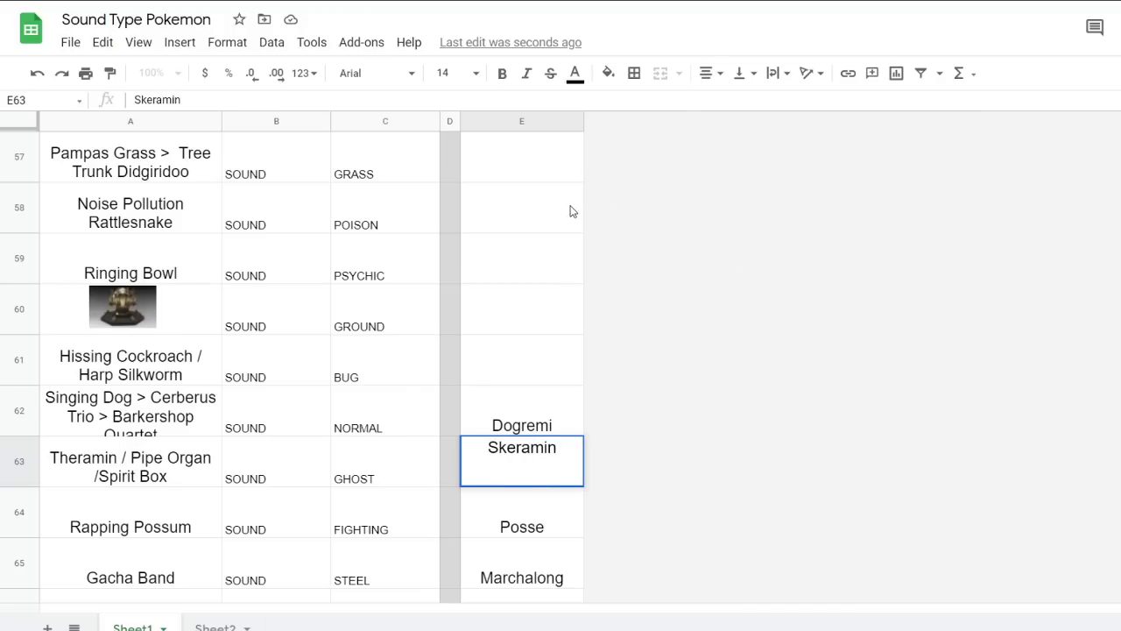
left_click(570, 210)
Examine the concept, types and name cell of the Hissing Cockroach / Harp Silkworm entry in row 61
left_click(242, 379)
left_click(412, 373)
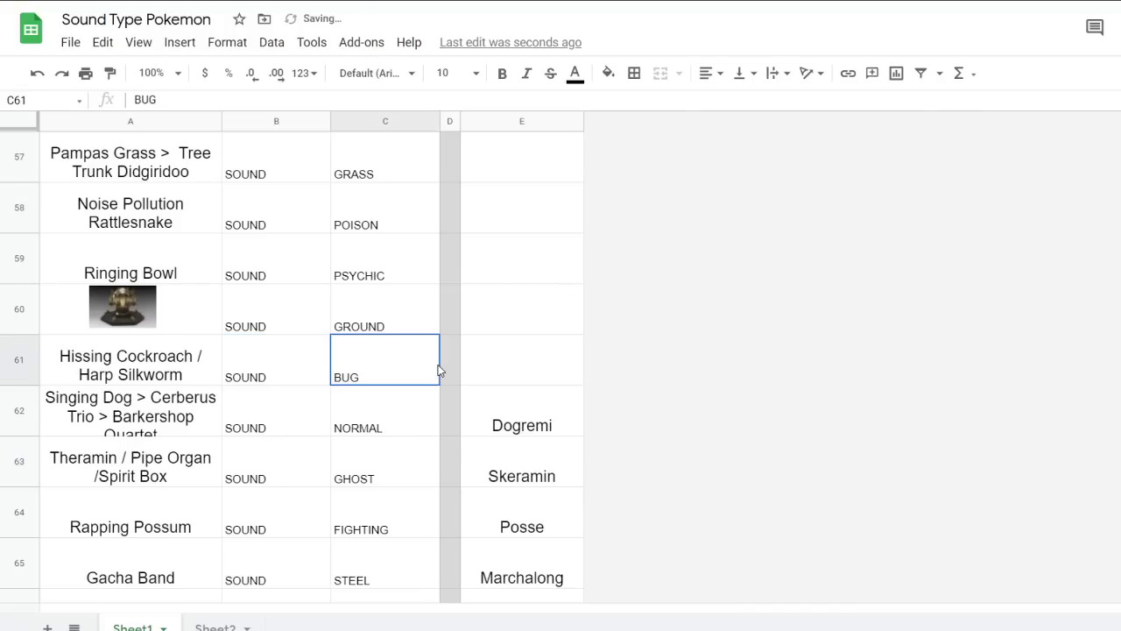
left_click(468, 371)
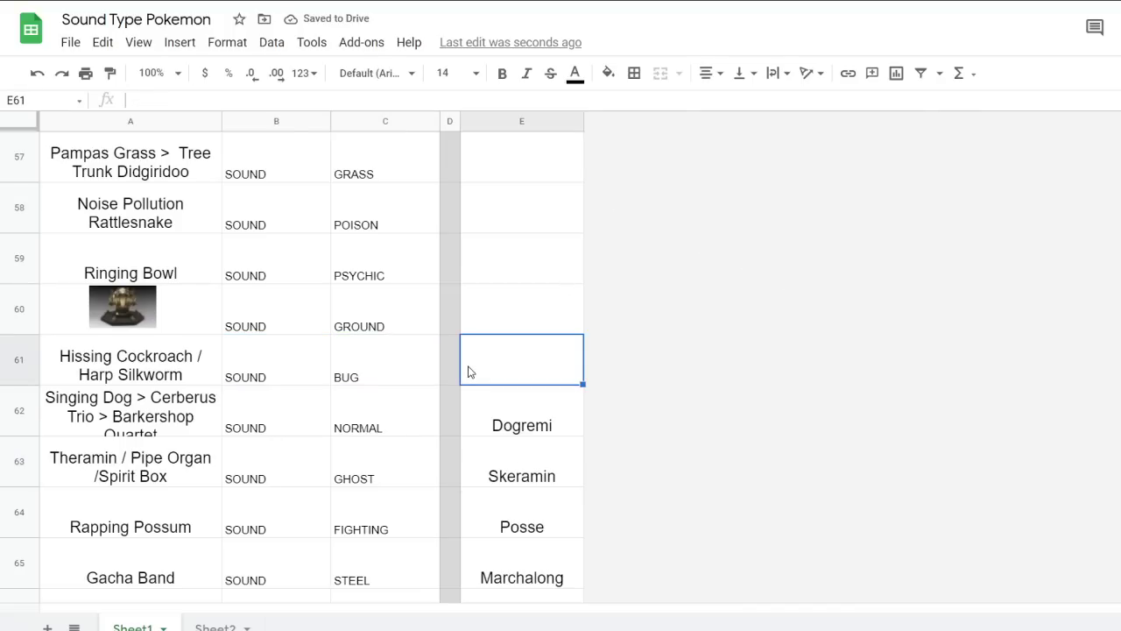
left_click(523, 427)
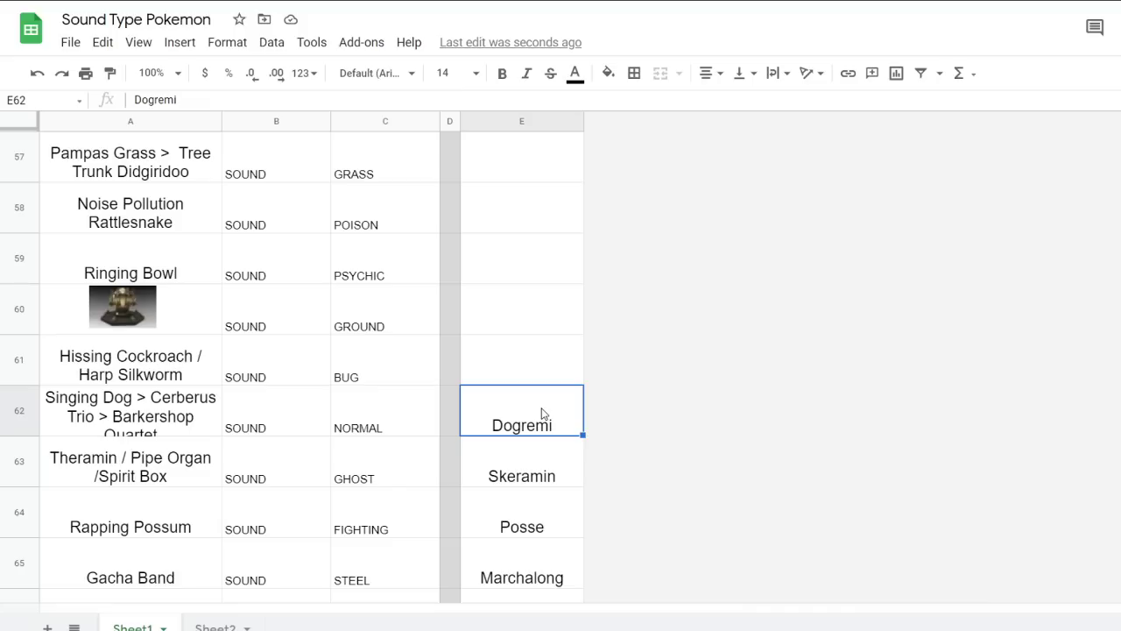
left_click(184, 355)
left_click(235, 366)
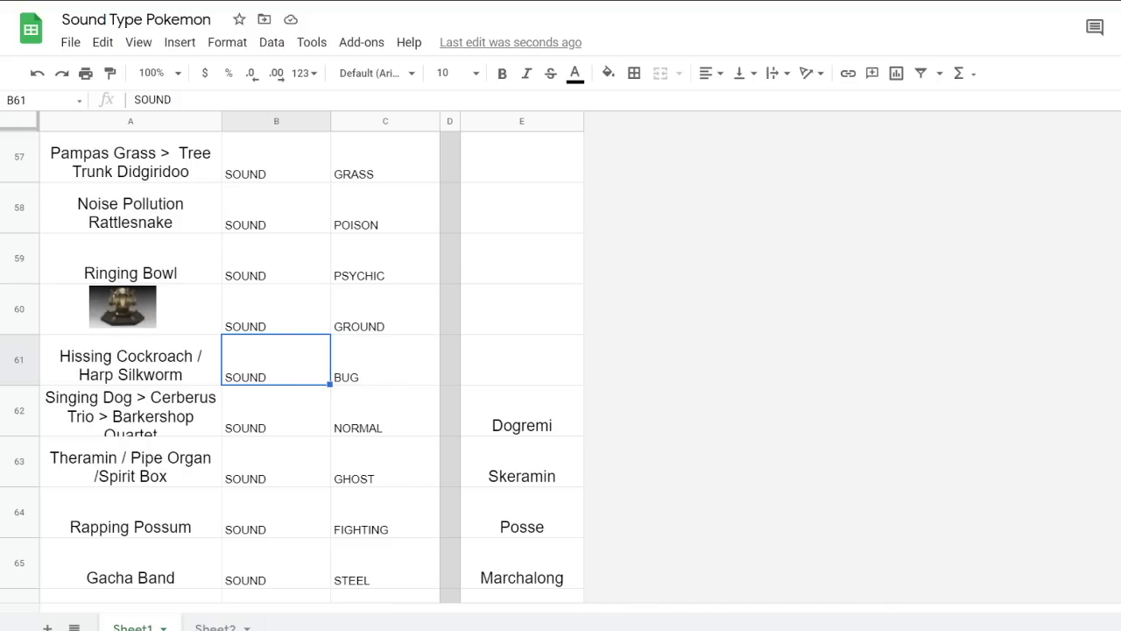
left_click(506, 381)
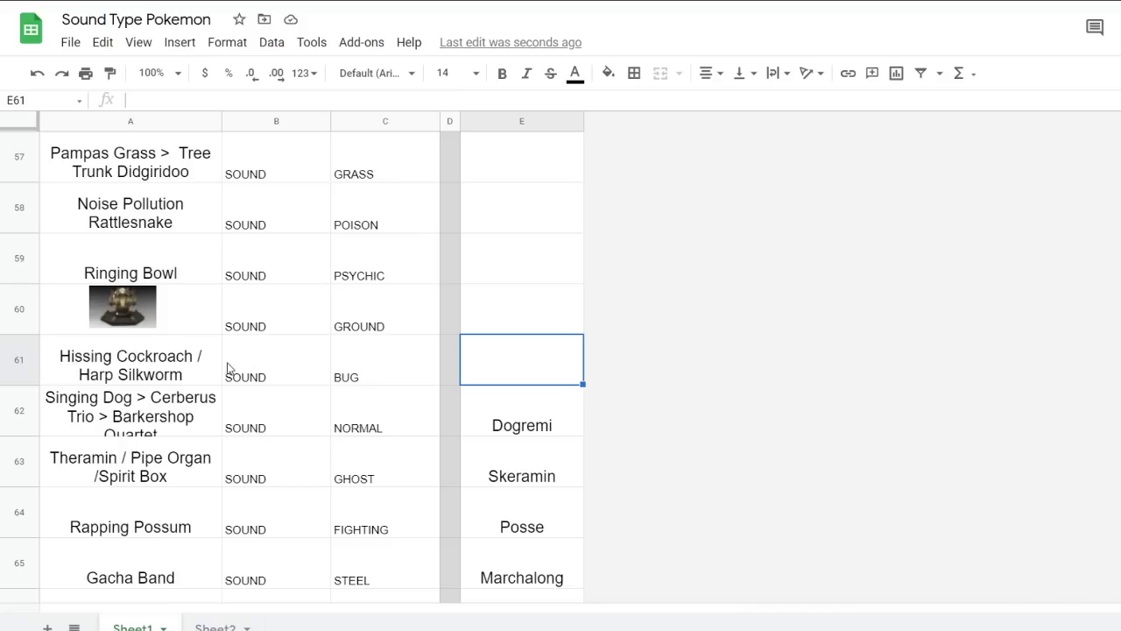
left_click(157, 373)
left_click(284, 364)
left_click(345, 365)
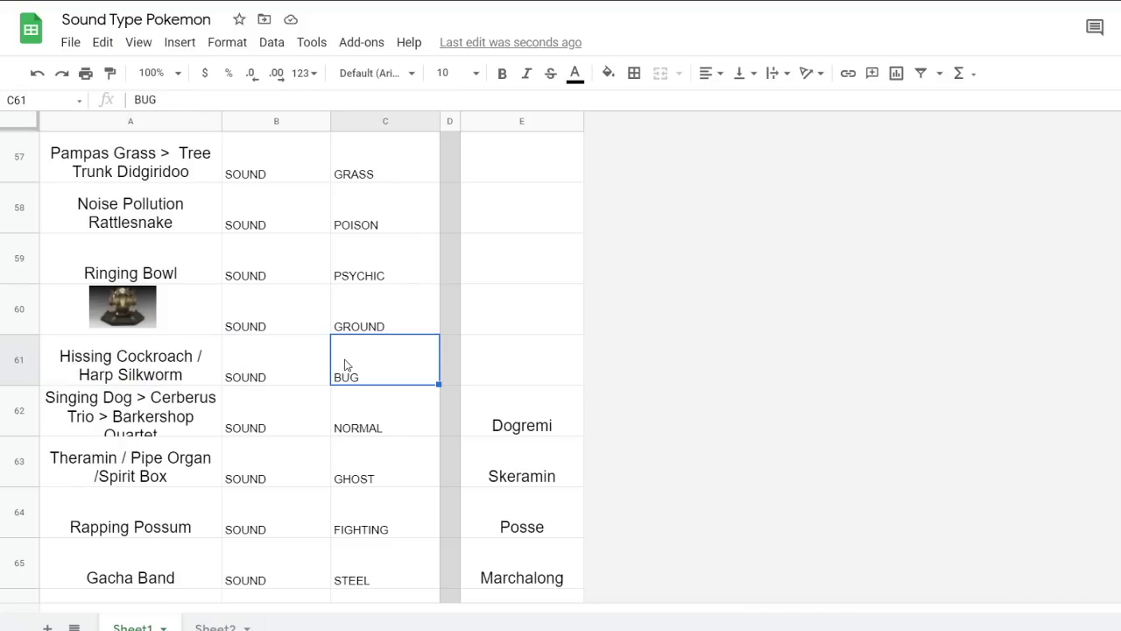
Write "Silky Boy." as the name for the SOUND/BUG entry in cell E61
left_click(501, 372)
scroll(503, 375, "up", 2)
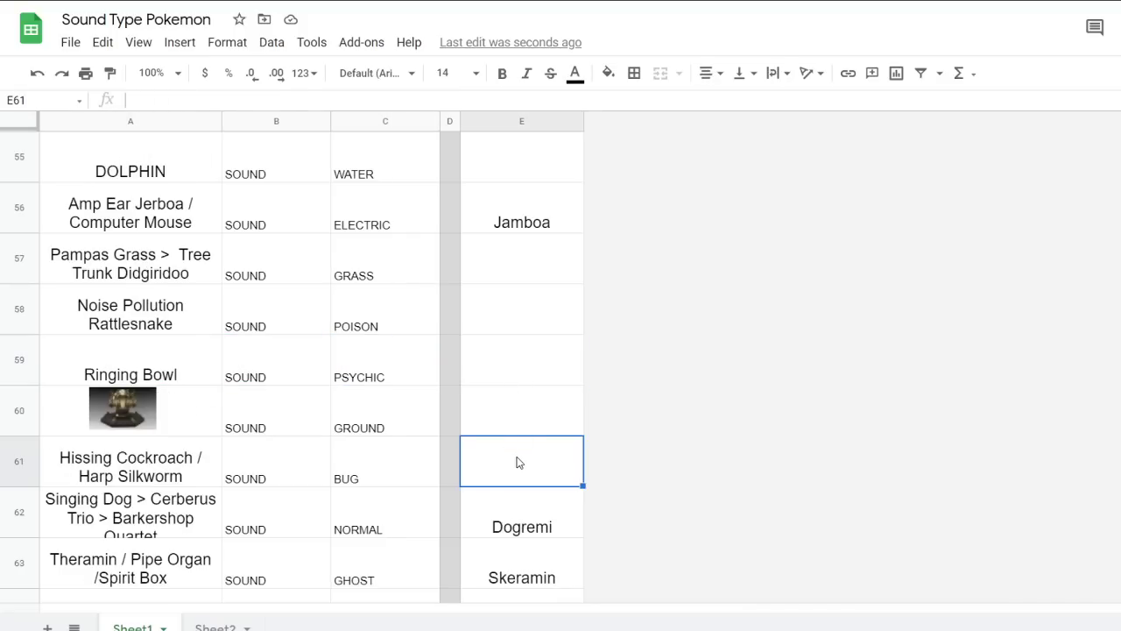
type("Silk")
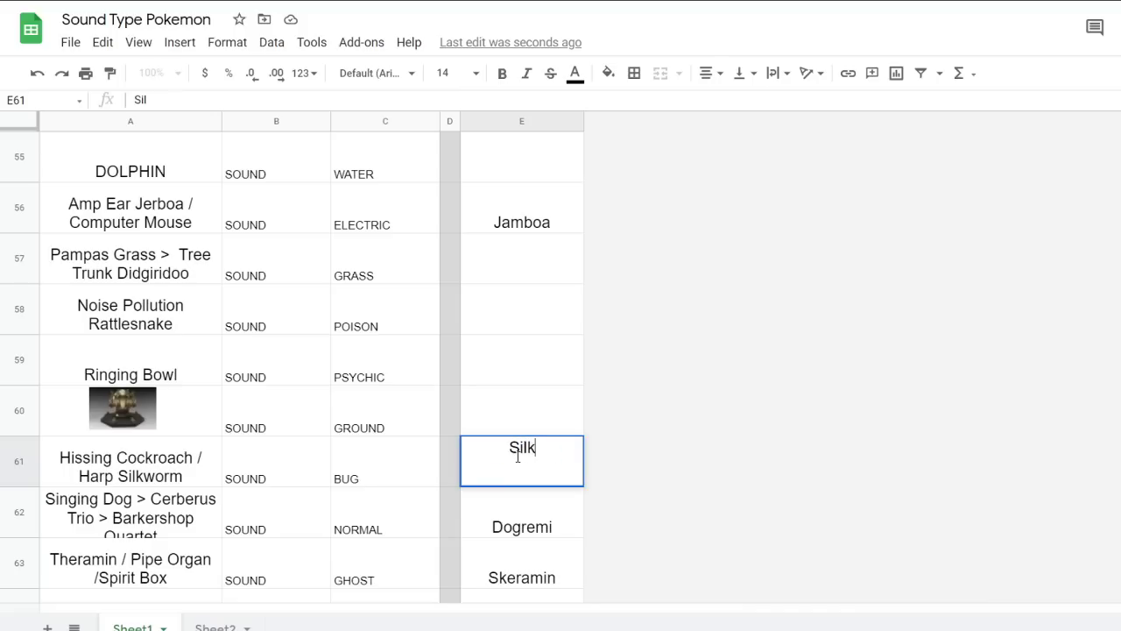
type("y Boy.")
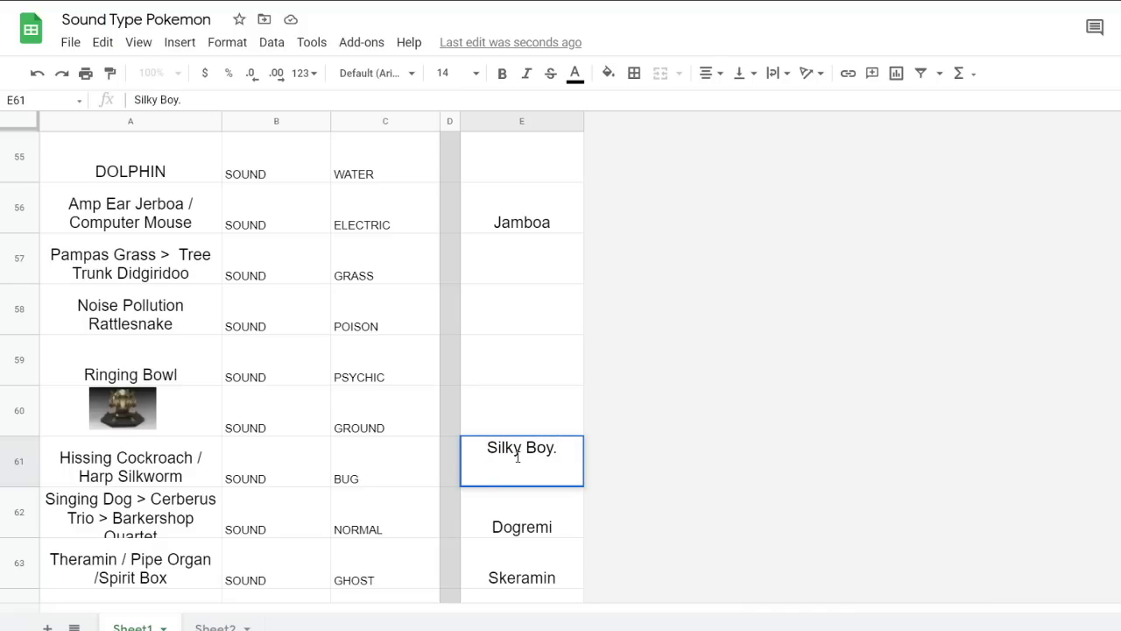
Try "Milky Silkers" as the name in cell E61 in place of the current text, and clear it
key("ctrl+a")
type("Milky Silkers")
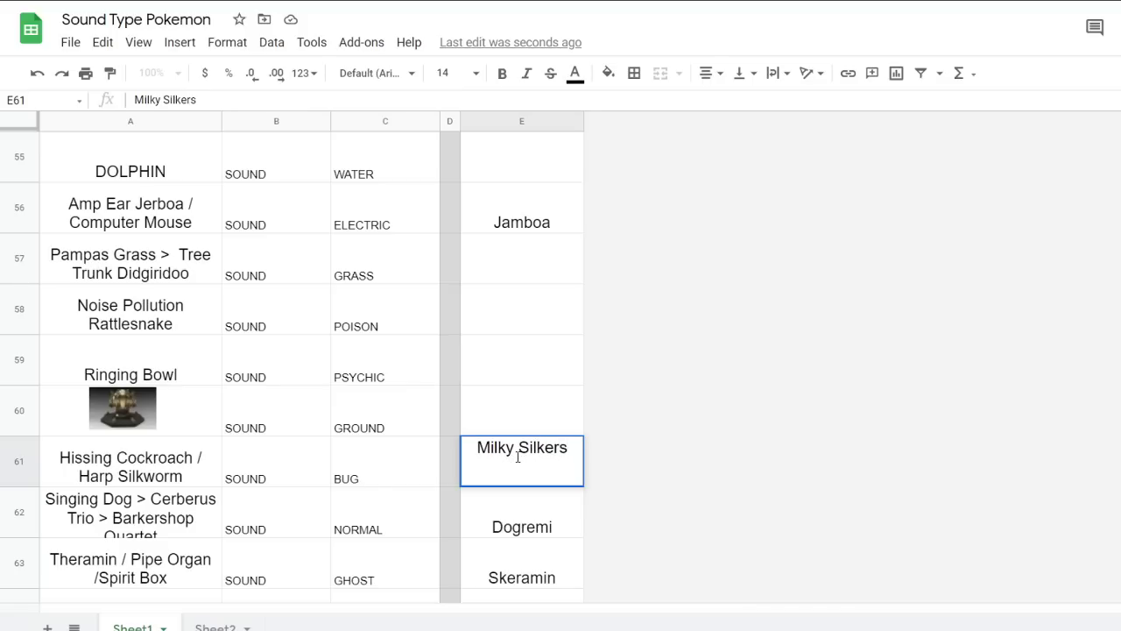
key("ctrl+a")
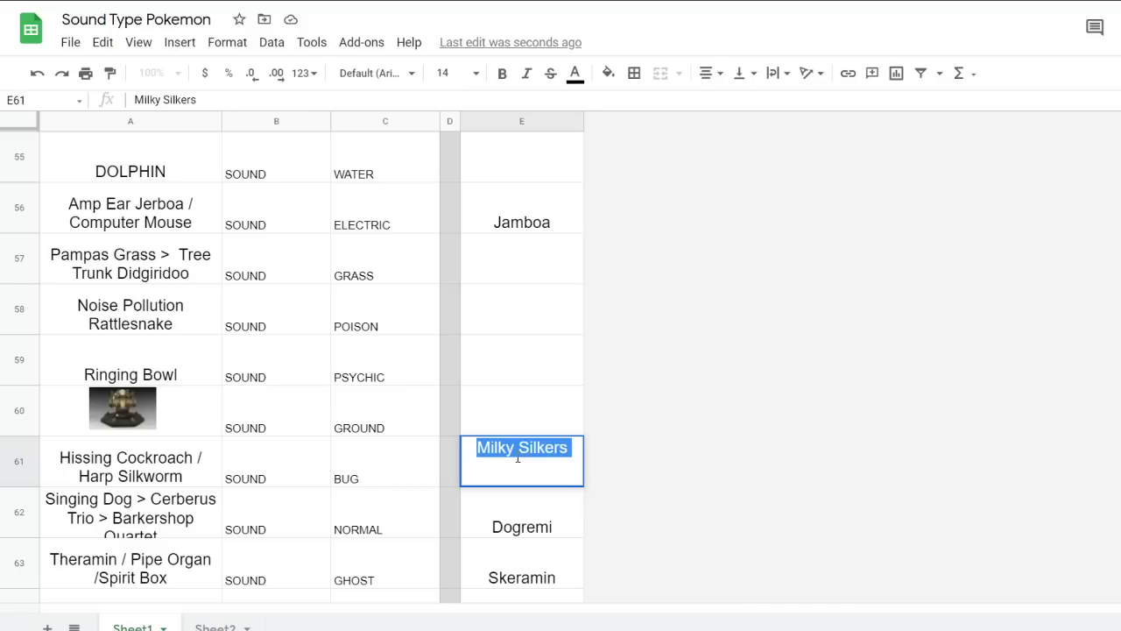
key("BackSpace")
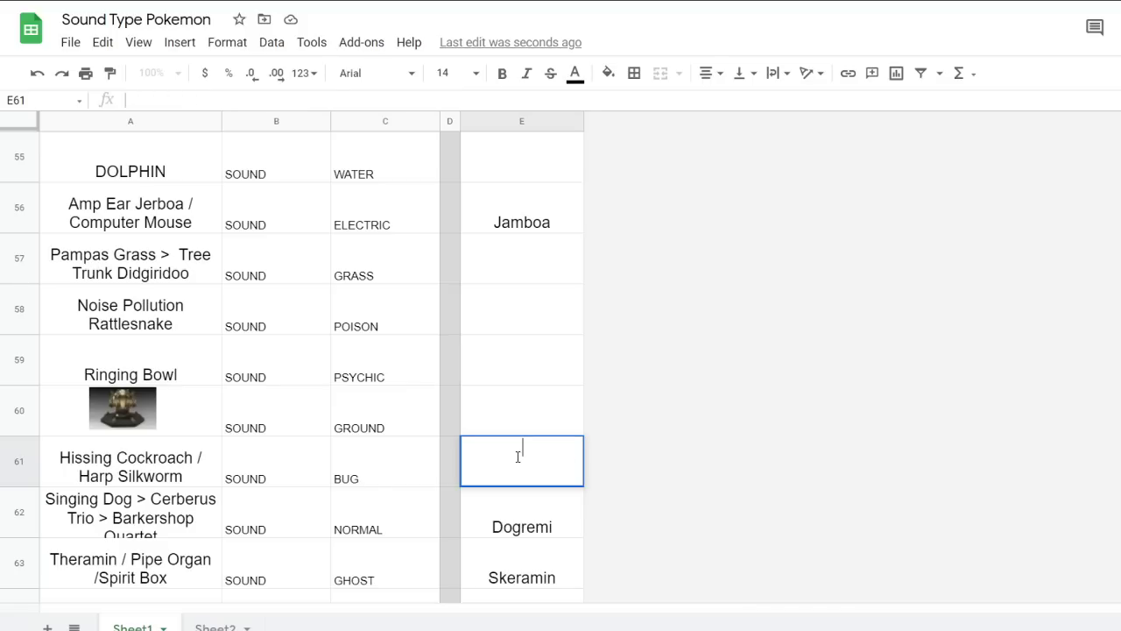
Try a name starting with "Harpsn" in cell E61, and leave the cell empty again
type("Harpsn")
key("ctrl+a")
key("BackSpace")
left_click(530, 426)
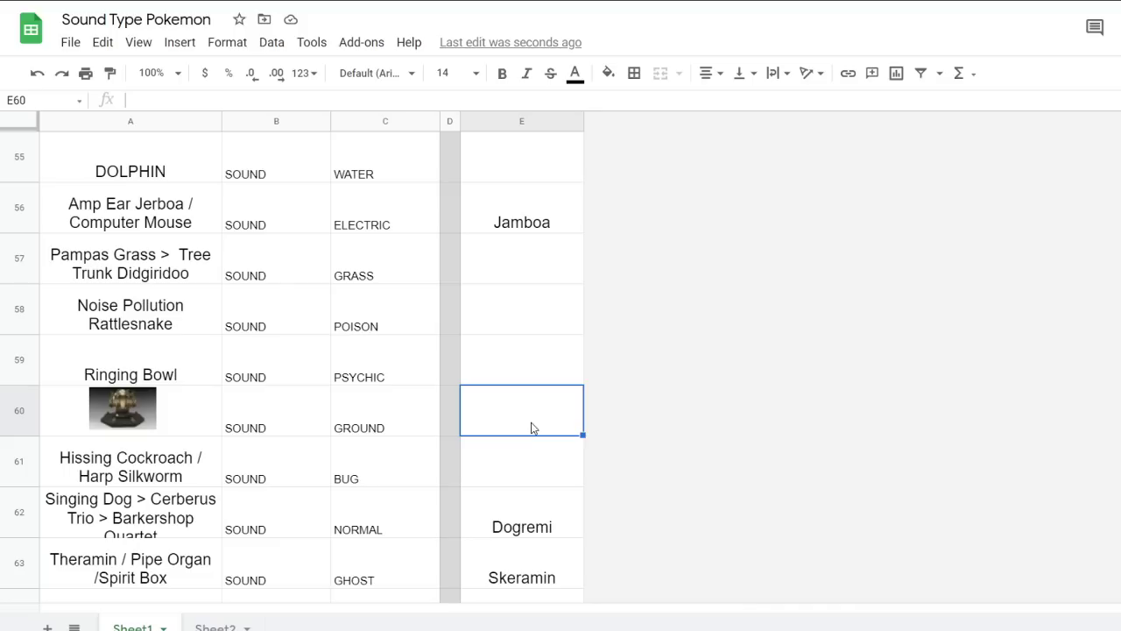
Replace the Hissing Cockroach / Harp Silkworm concept in cell A61 with "Earworm > Silk Worm"
left_click(168, 478)
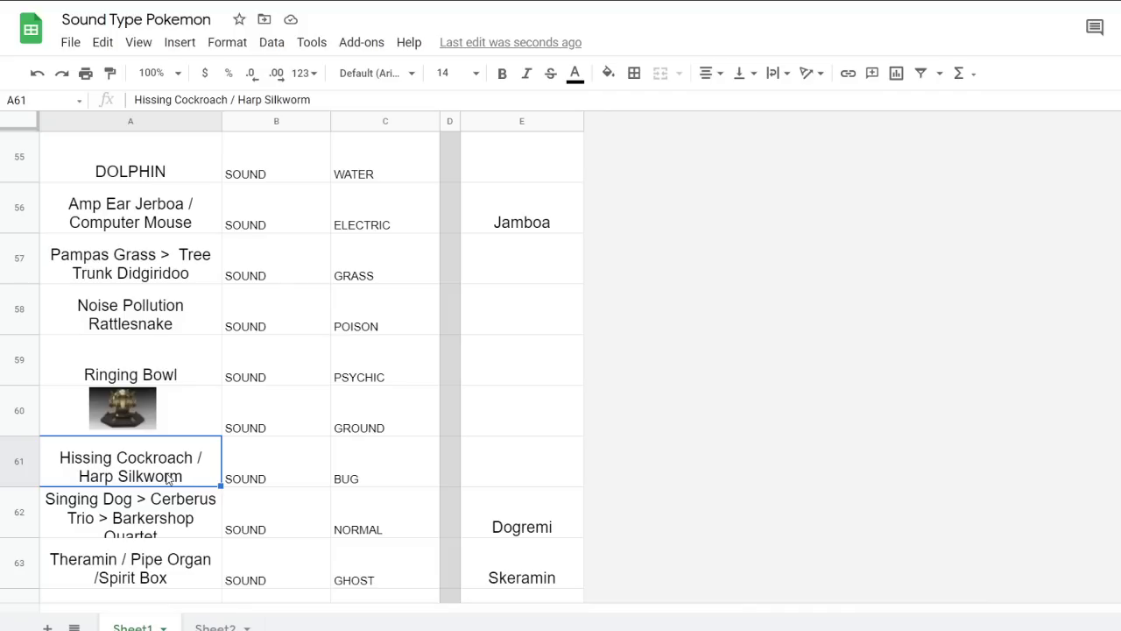
type("Earw")
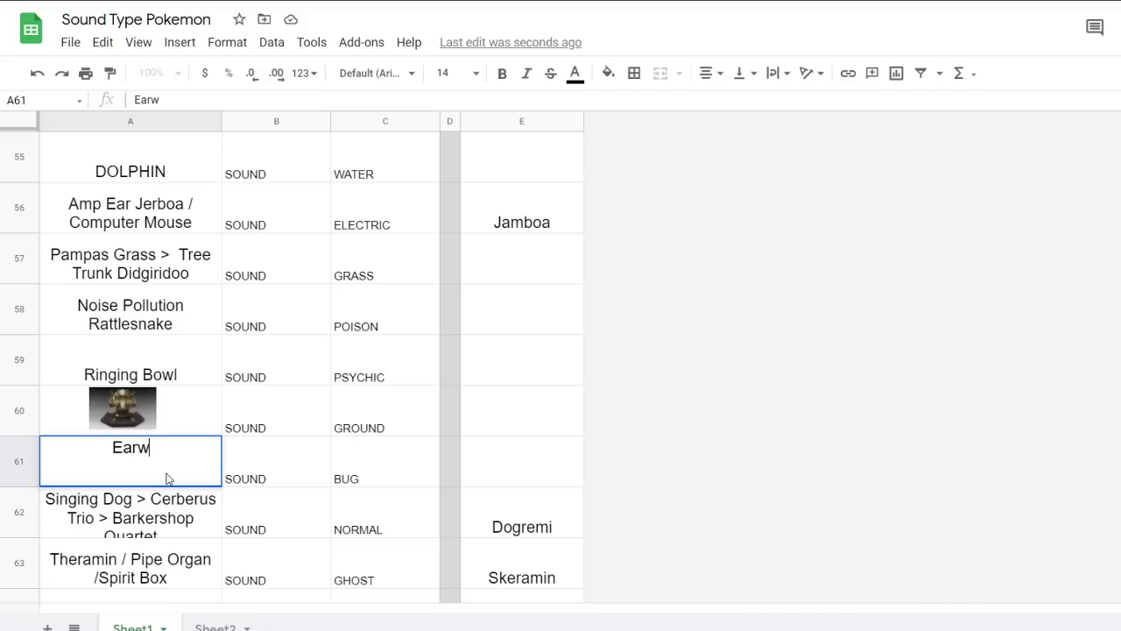
type("orm > Silk")
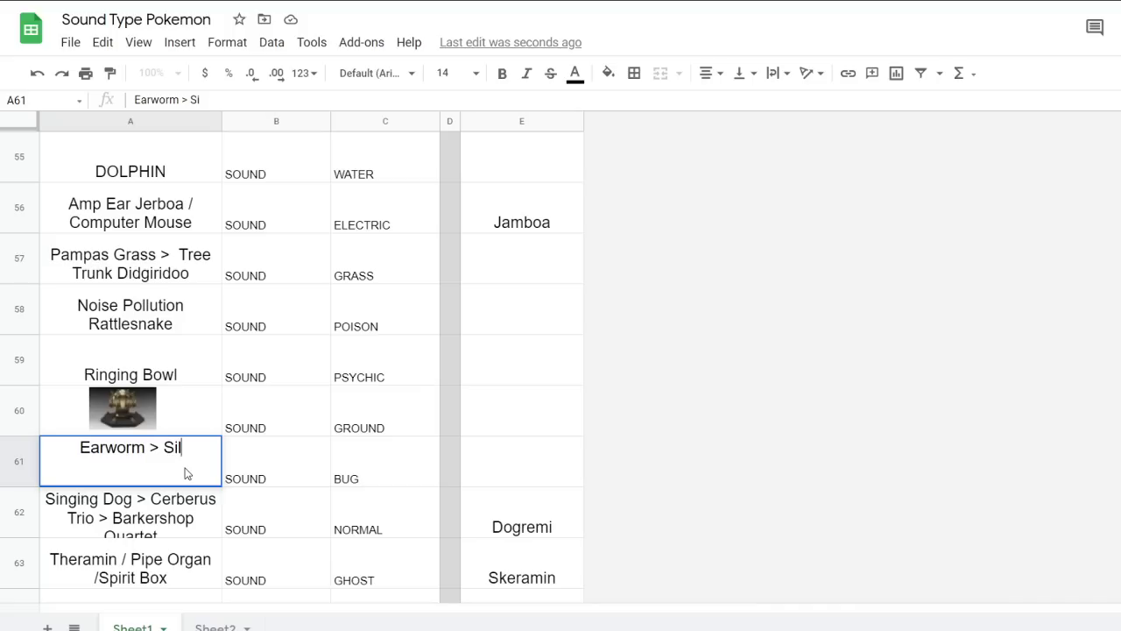
type(" Worm")
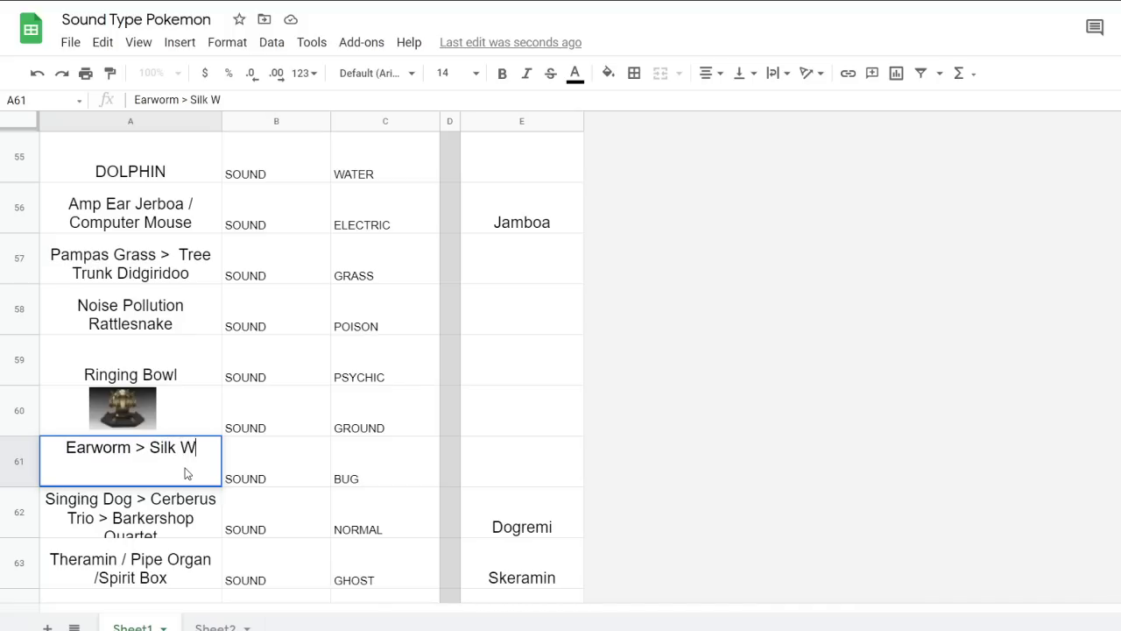
Enter "Earwurm > Silkstrum" as the name for the SOUND/BUG entry in cell E61
left_click(517, 469)
type("W")
key("BackSpace")
key("BackSpace")
type("E")
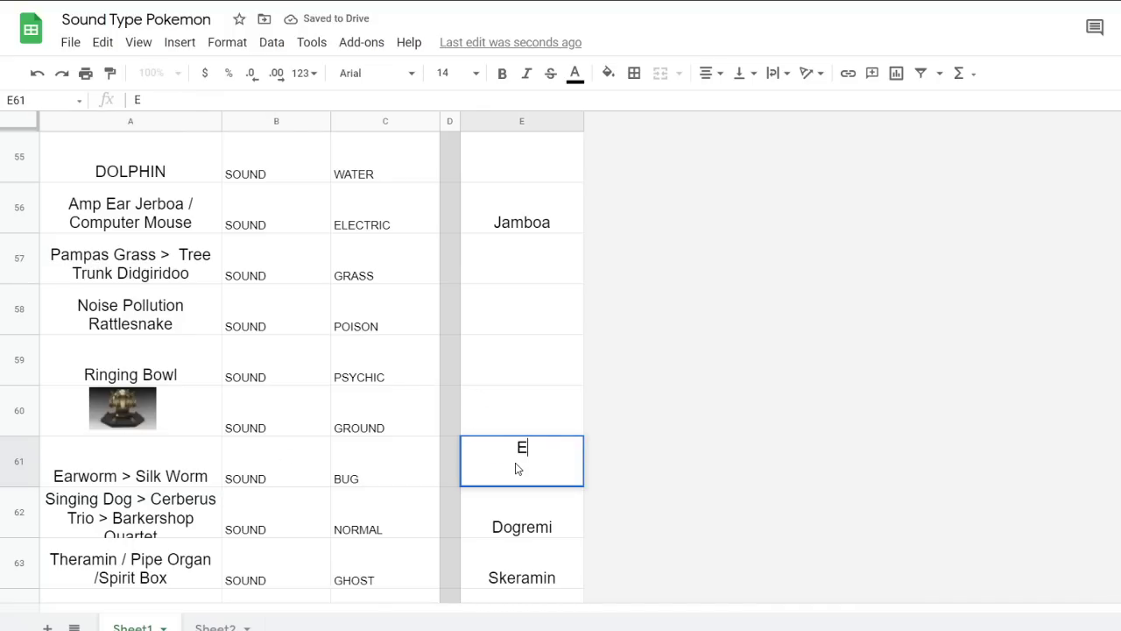
type("arwrum")
key("BackSpace")
key("BackSpace")
key("BackSpace")
key("BackSpace")
type("urm")
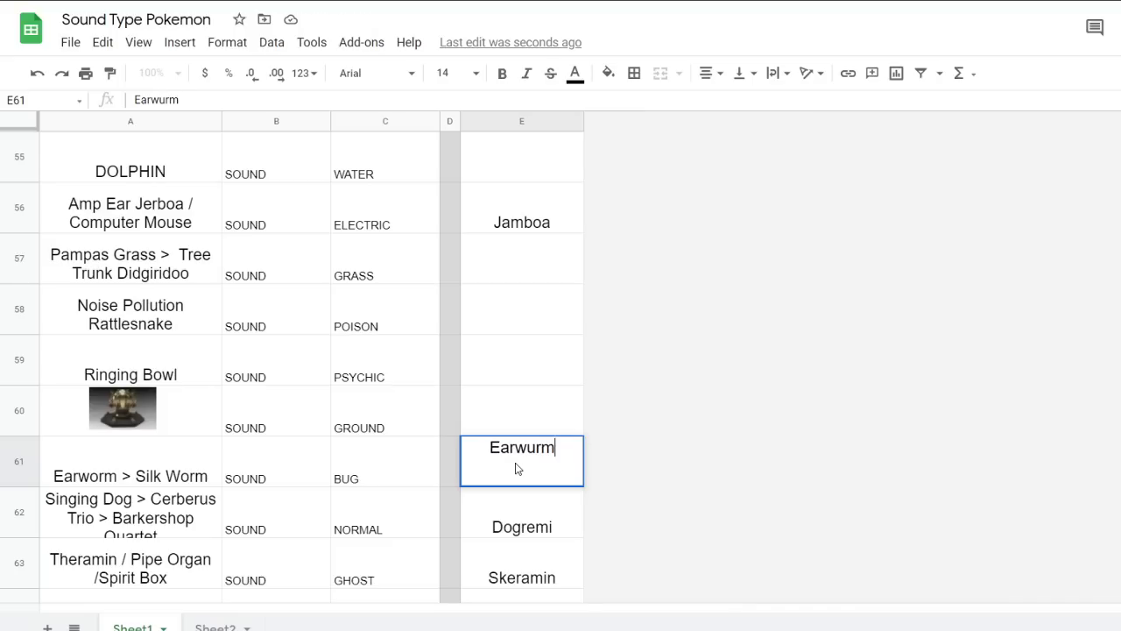
type(" > Silkstrum")
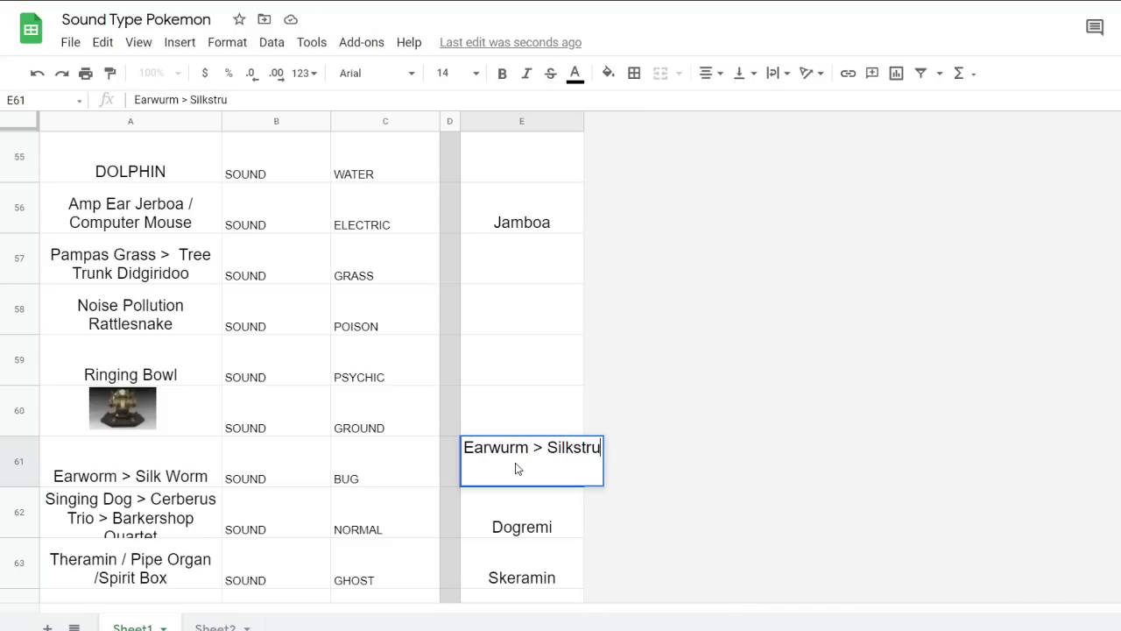
key("Up")
key("Up")
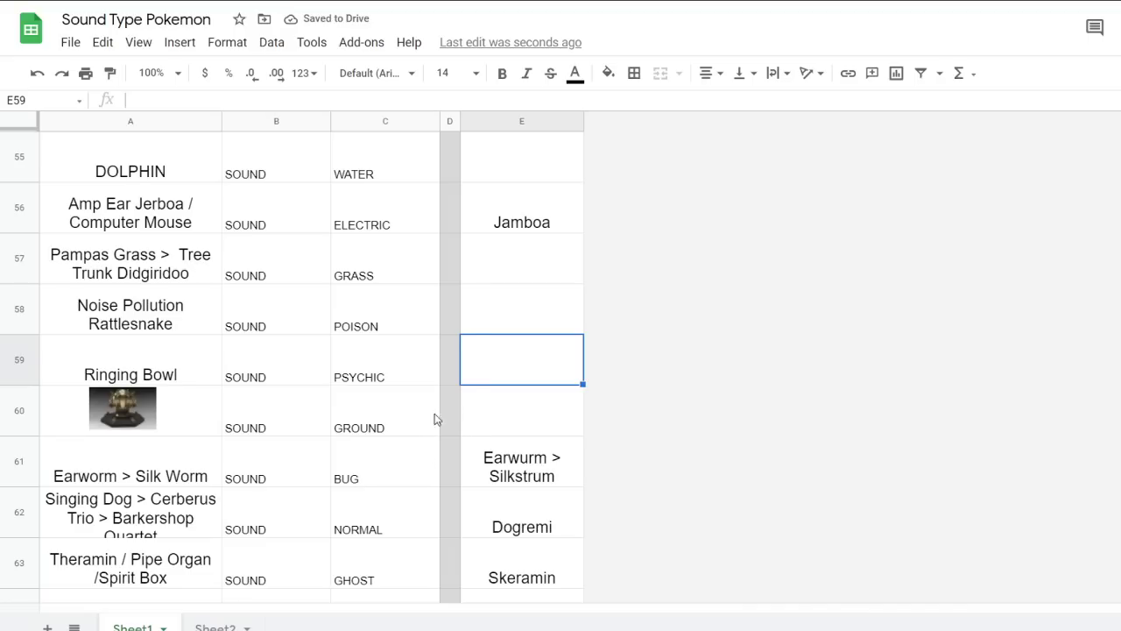
Write a note in the SOUND/GROUND name cell E60 beginning "Okay so in ancient China they used this deviced called a seisomitor to"
left_click(378, 425)
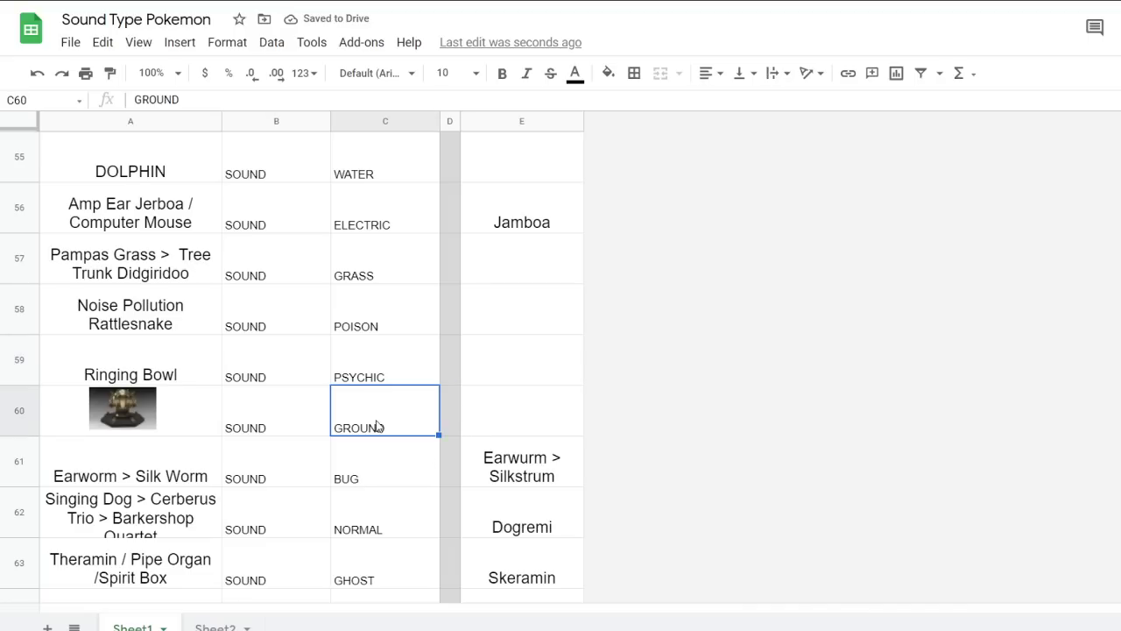
left_click(526, 409)
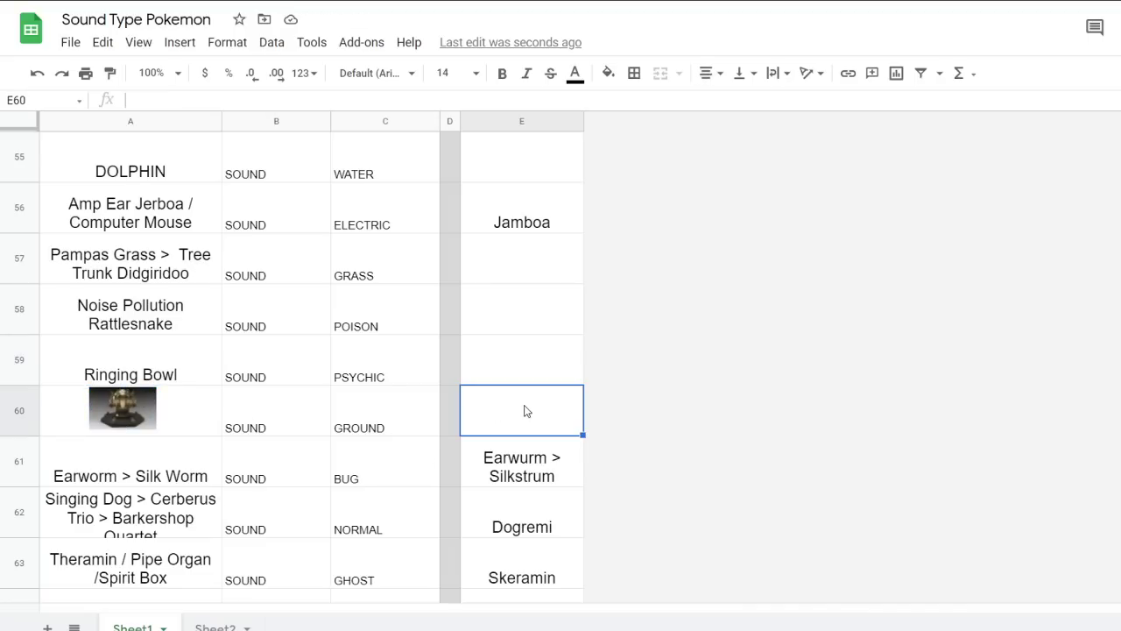
type("Okay so in ancient China they used this deviced called a seisom")
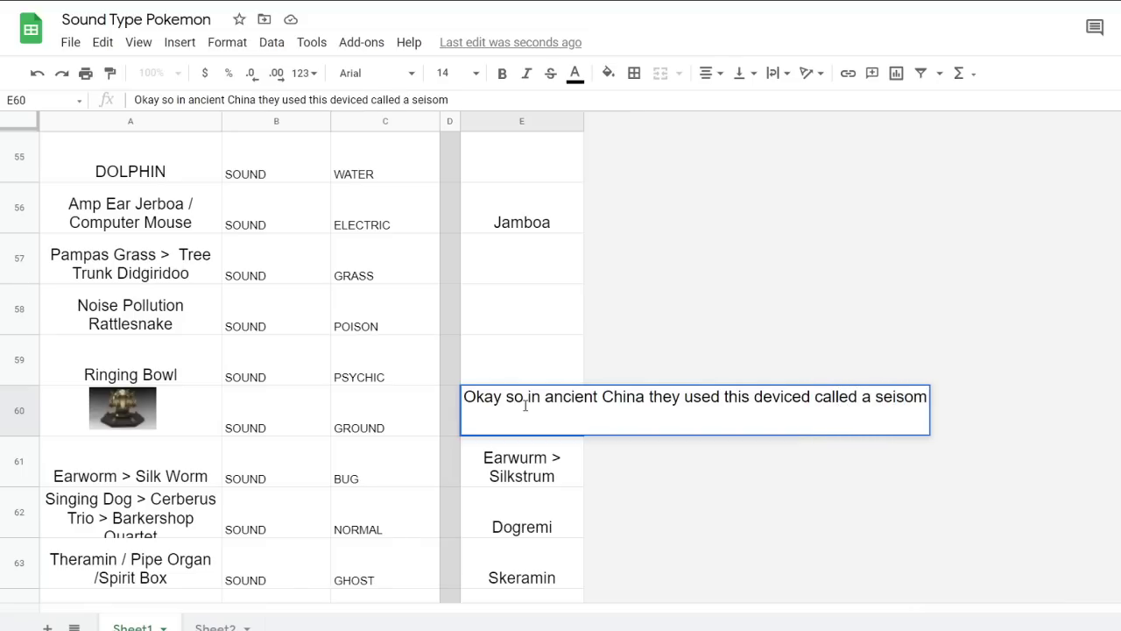
type("it")
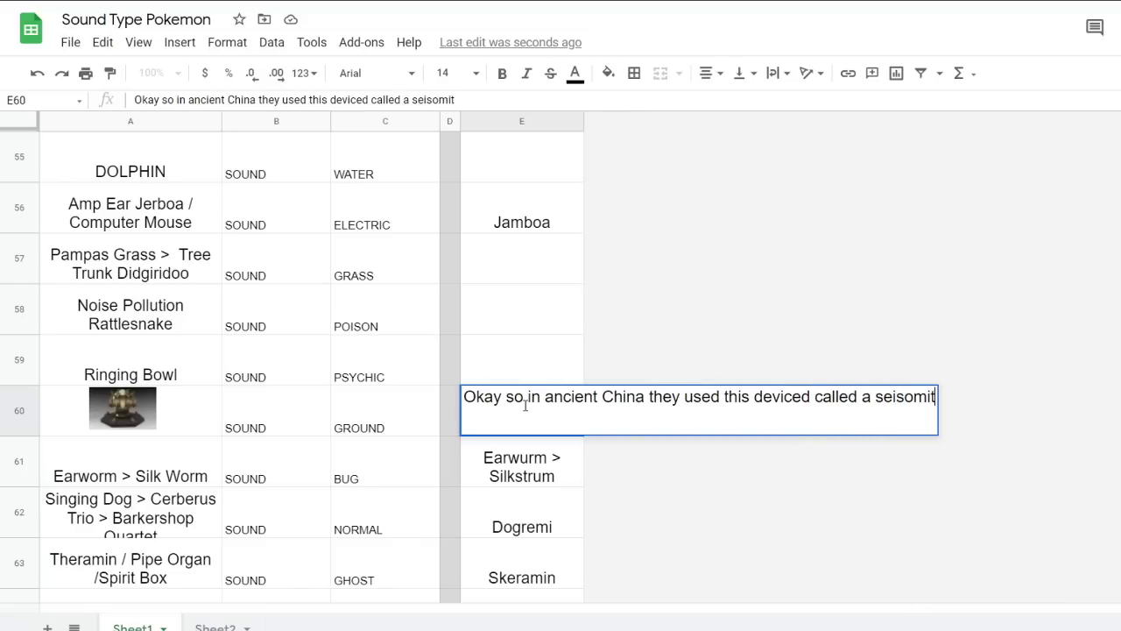
type("or to")
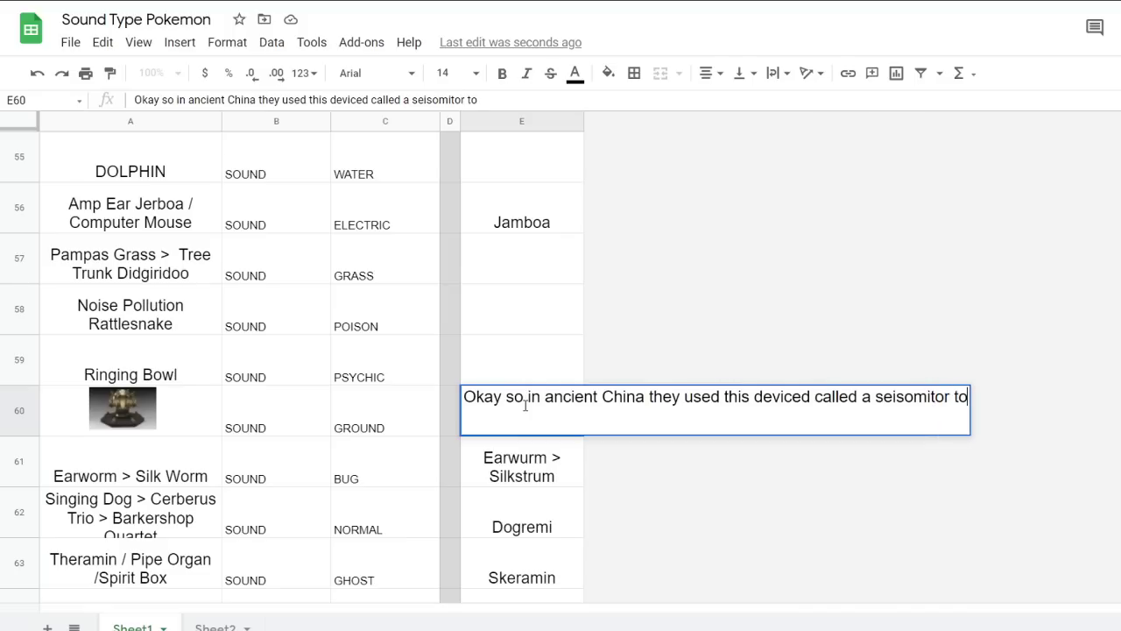
key("Return")
key("Up")
key("Up")
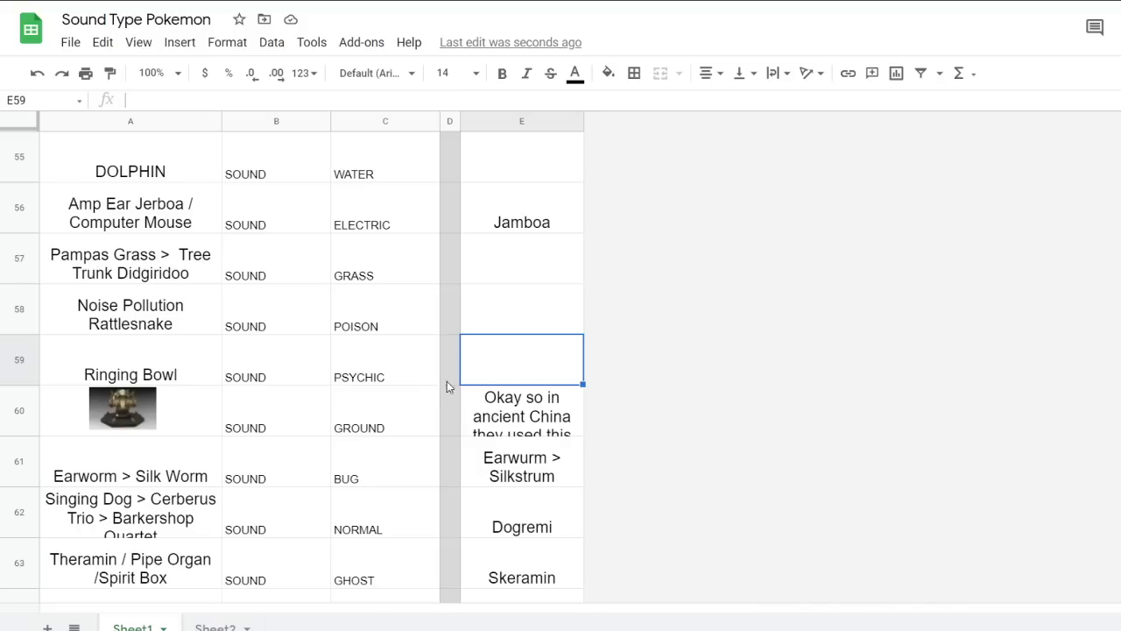
Examine the concepts, types and empty name cells of the Ringing Bowl and Noise Pollution Rattlesnake entries in rows 59 and 58
left_click(196, 376)
left_click(355, 375)
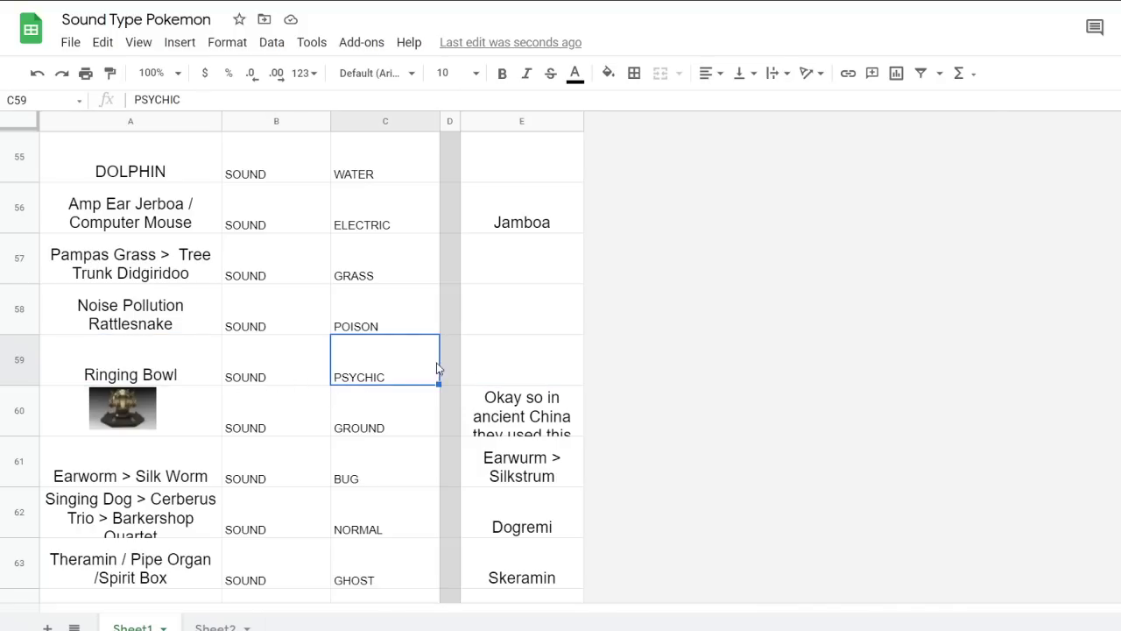
left_click(495, 357)
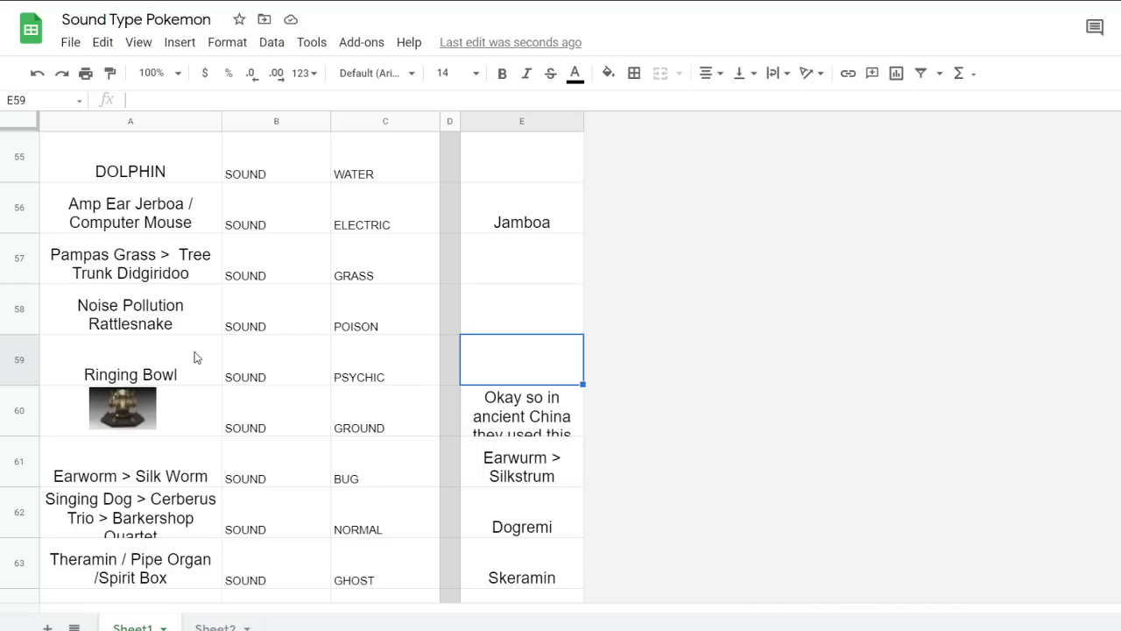
left_click(487, 318)
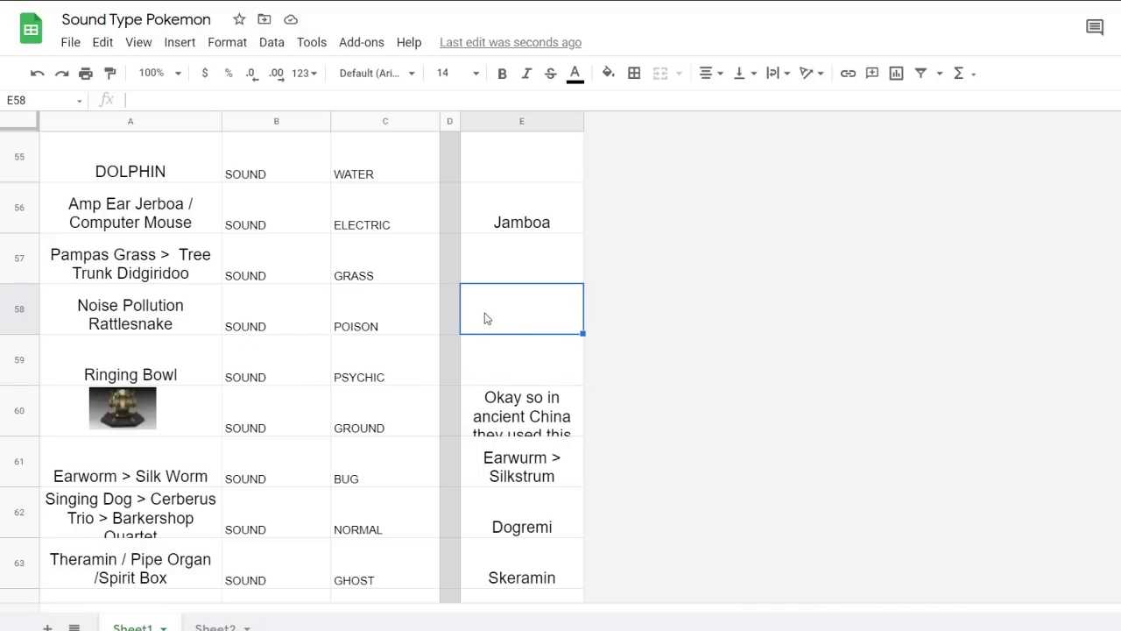
scroll(359, 356, "up", 3)
scroll(359, 356, "down", 3)
left_click(544, 378)
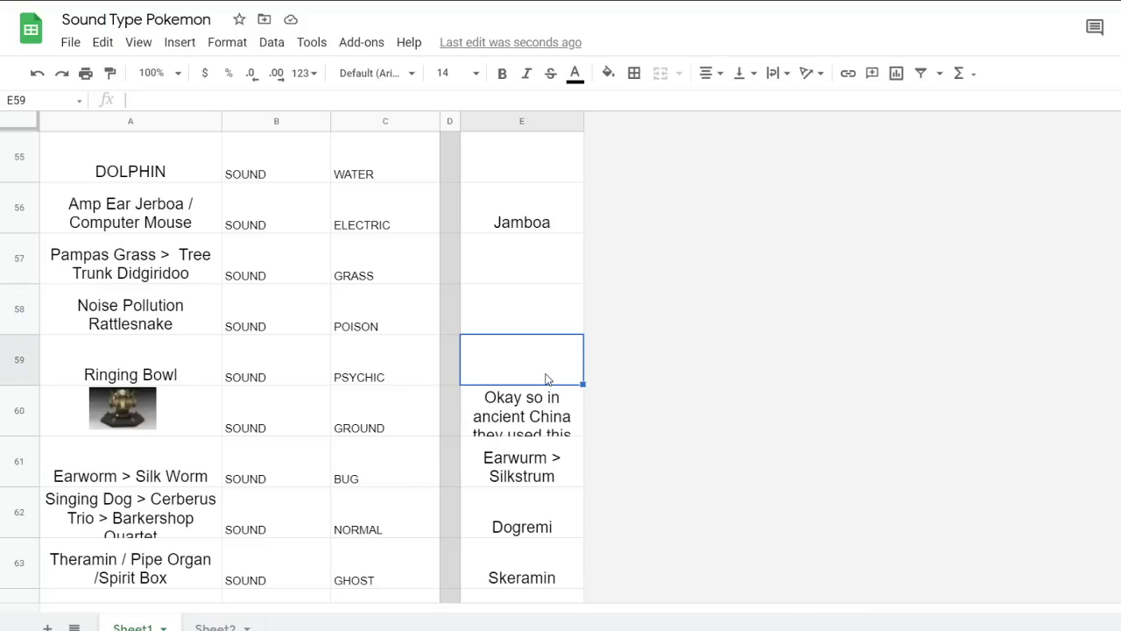
left_click(328, 381)
left_click(351, 383)
left_click(154, 375)
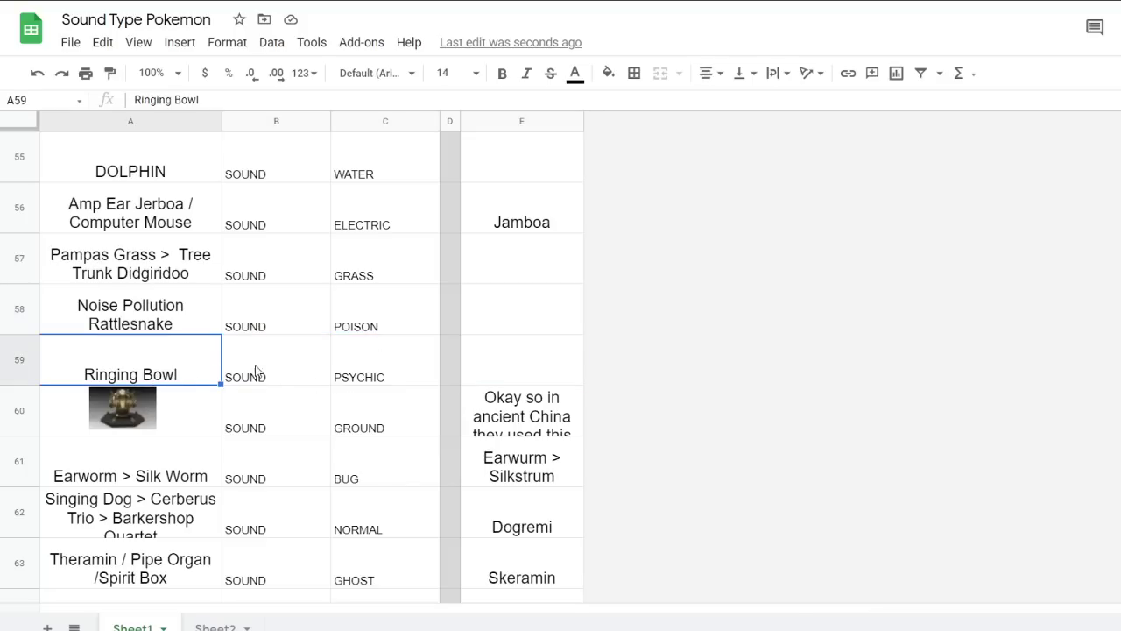
left_click(500, 338)
left_click(121, 345)
left_click(139, 326)
left_click(352, 313)
left_click(502, 308)
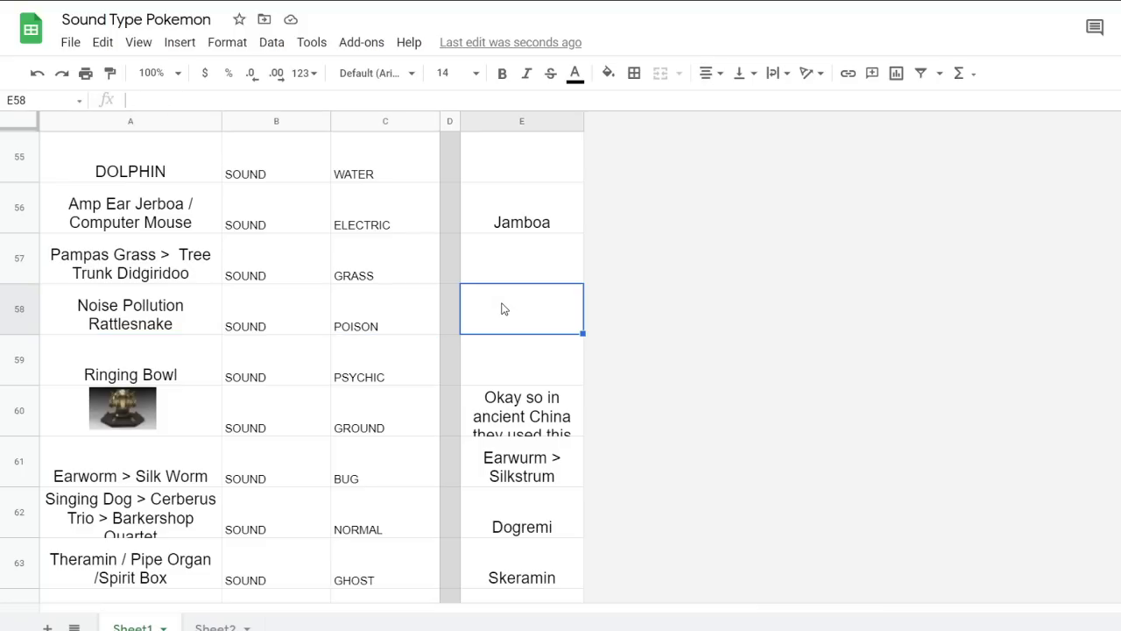
left_click(186, 297)
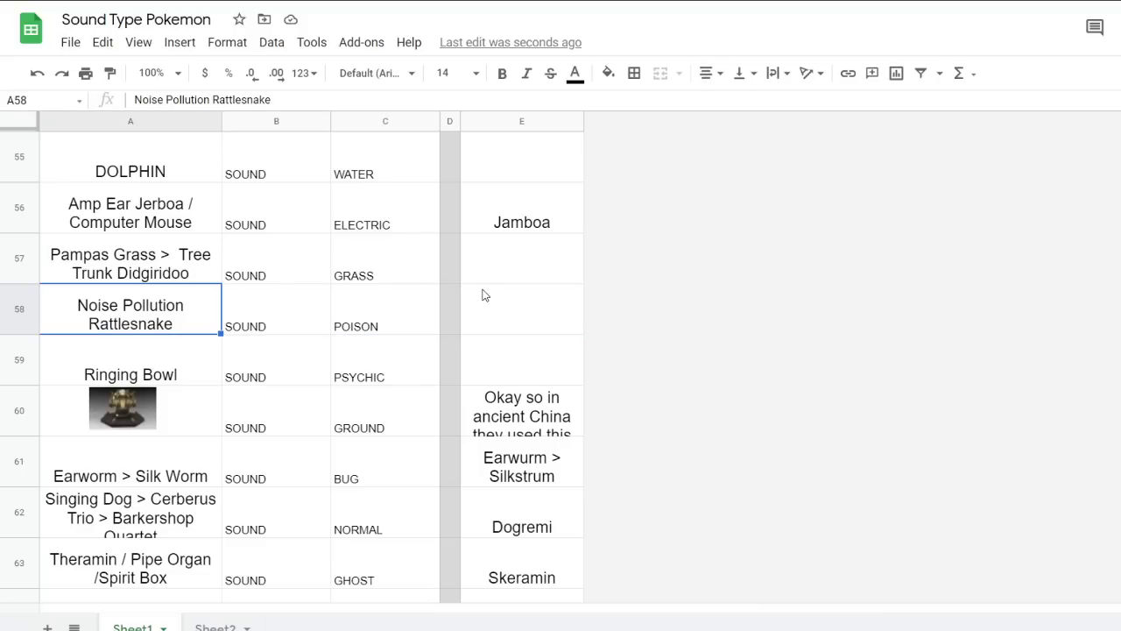
left_click(412, 300)
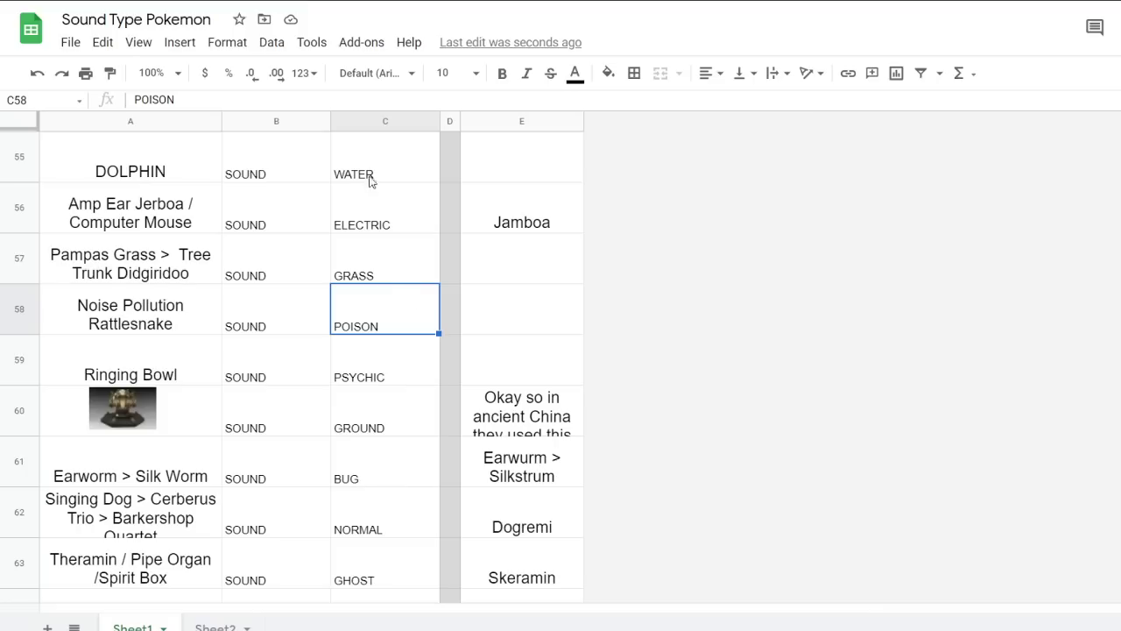
Try "Chugga Ghug" as the name for the SOUND/POISON entry in cell E58, and clear it
left_click(501, 293)
type("Chugga Ghug")
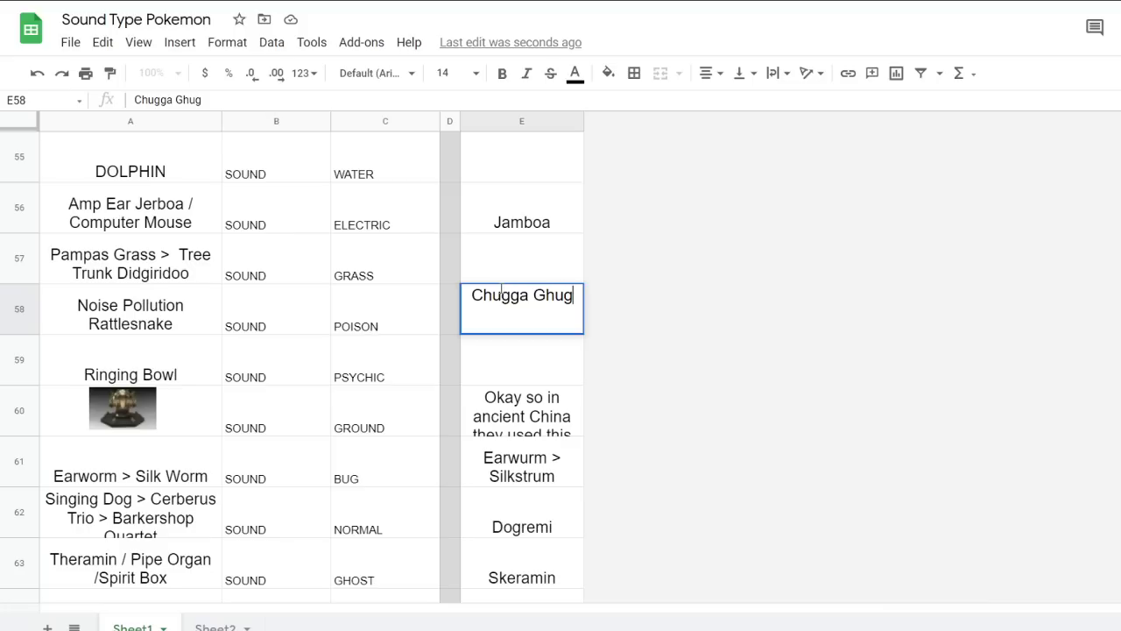
key("ctrl+a")
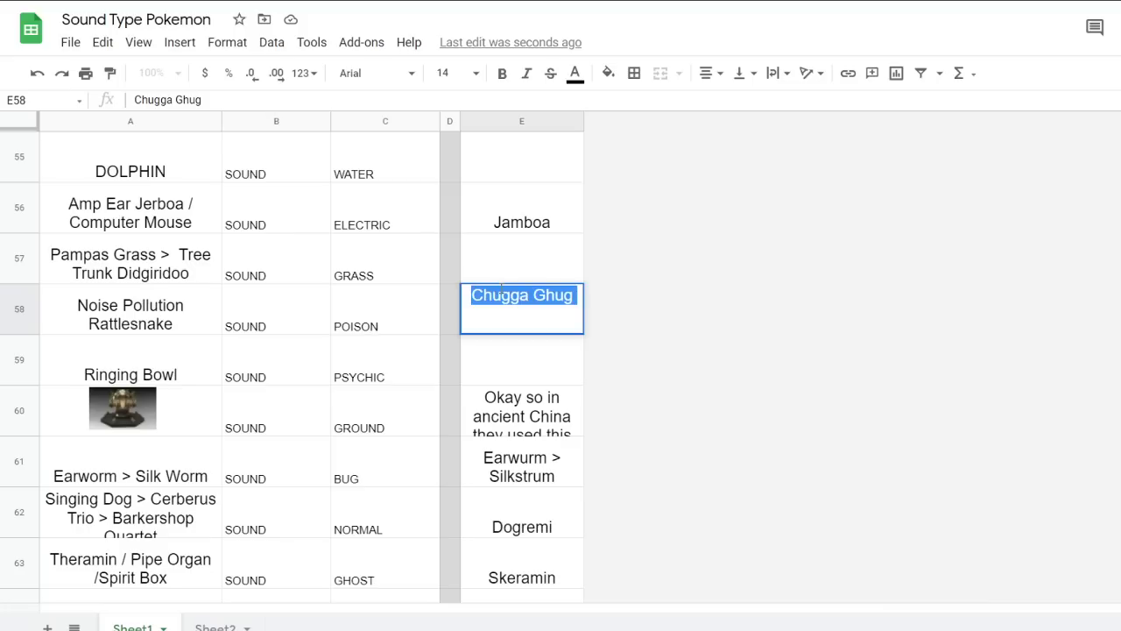
key("BackSpace")
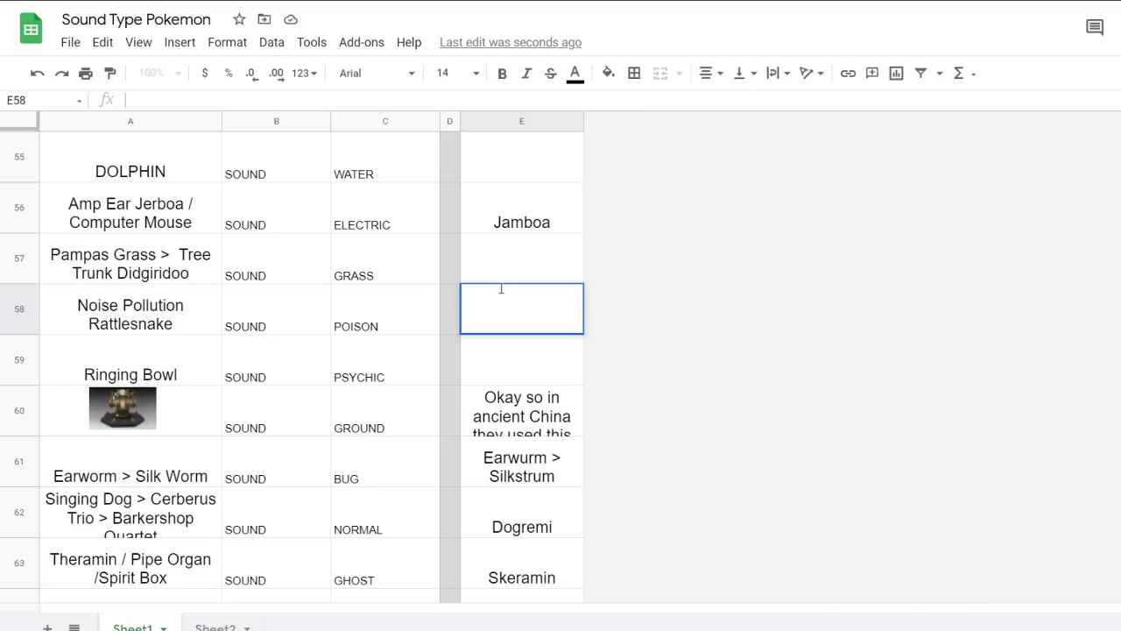
Try "Screaming Mime." in the Noise Pollution Rattlesnake name cell E58, and clear the text again
type("S")
key("BackSpace")
type("Screaming Mime.")
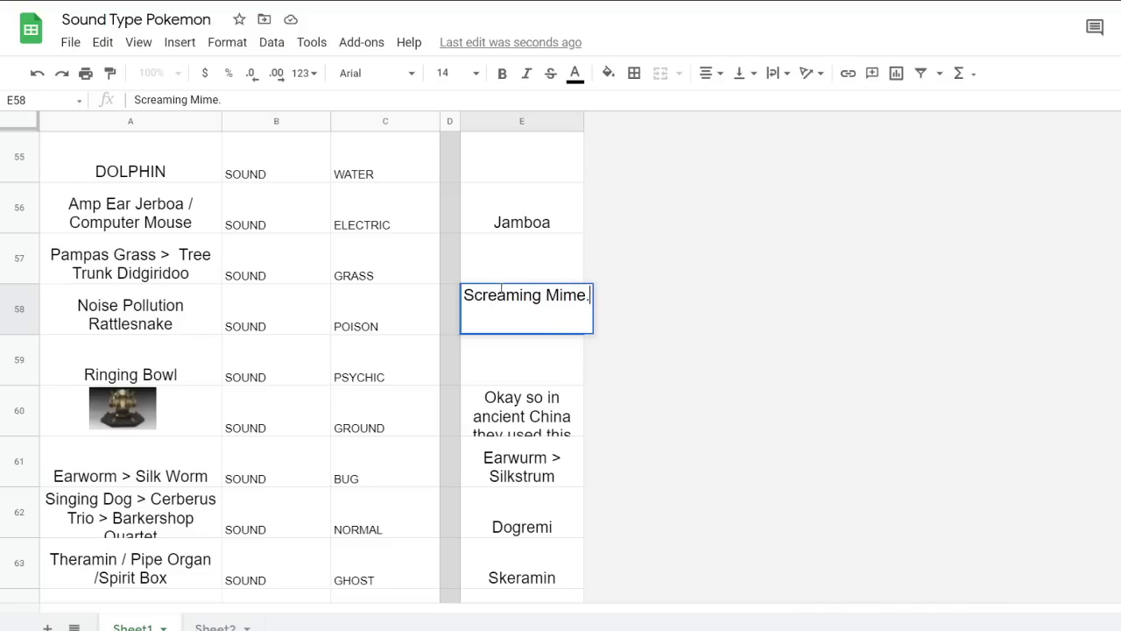
key("ctrl+a")
key("BackSpace")
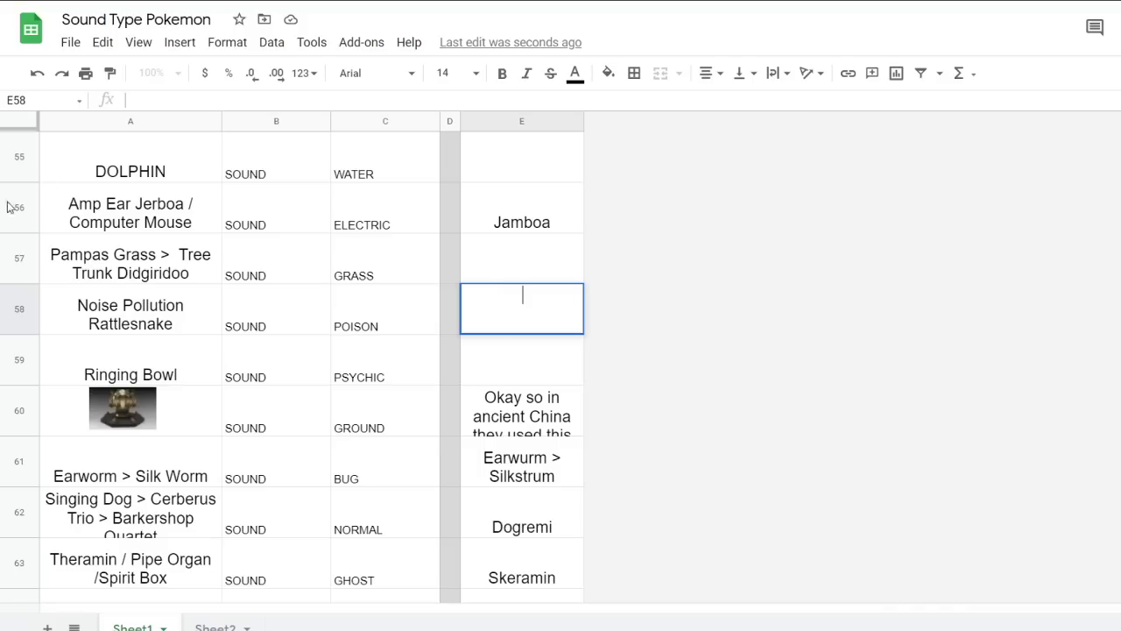
Replace the Ringing Bowl concept in cell A59 with "Silent Monk Pokemon"
left_click(140, 376)
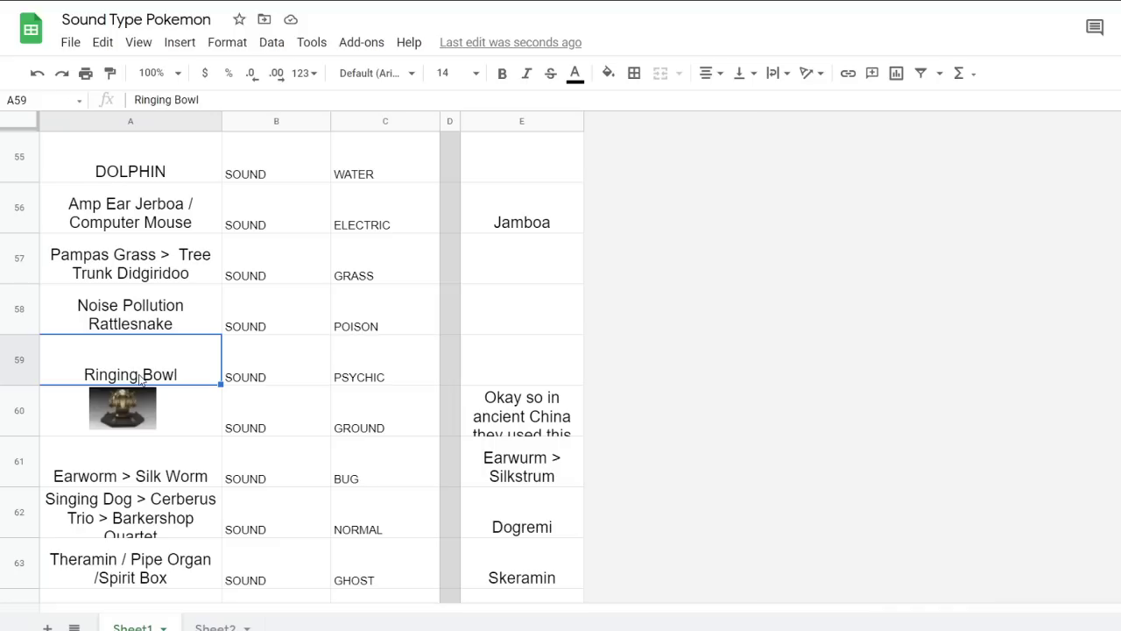
type("Silent Monk Pokemon")
left_click(270, 360)
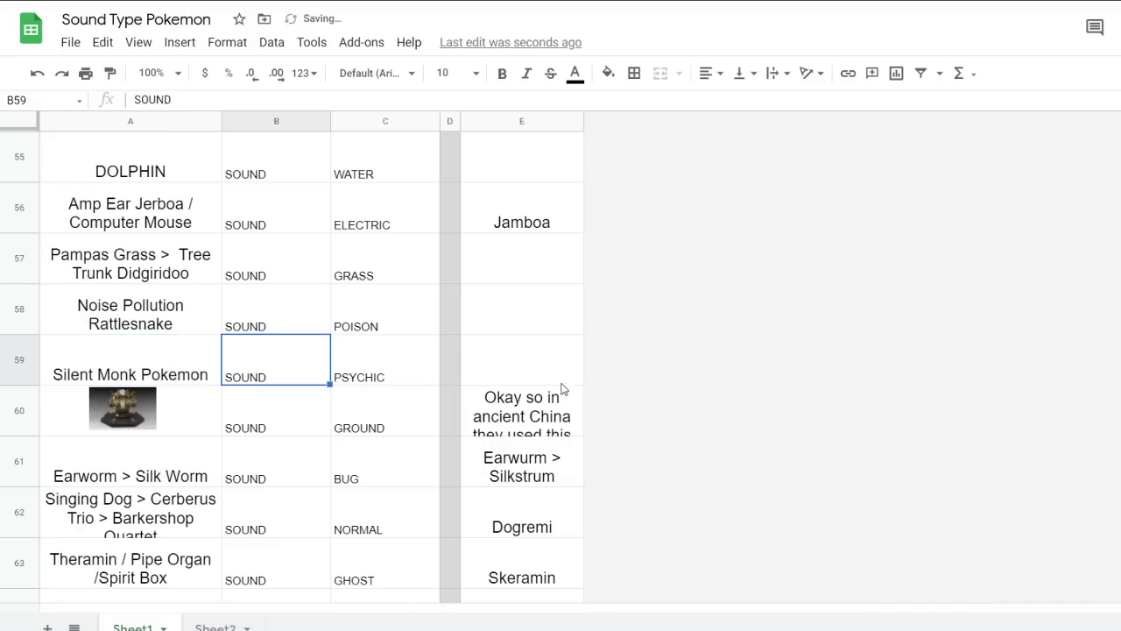
Enter "Ellipsis" as the name for the Silent Monk Pokemon entry in cell E59
left_click(522, 377)
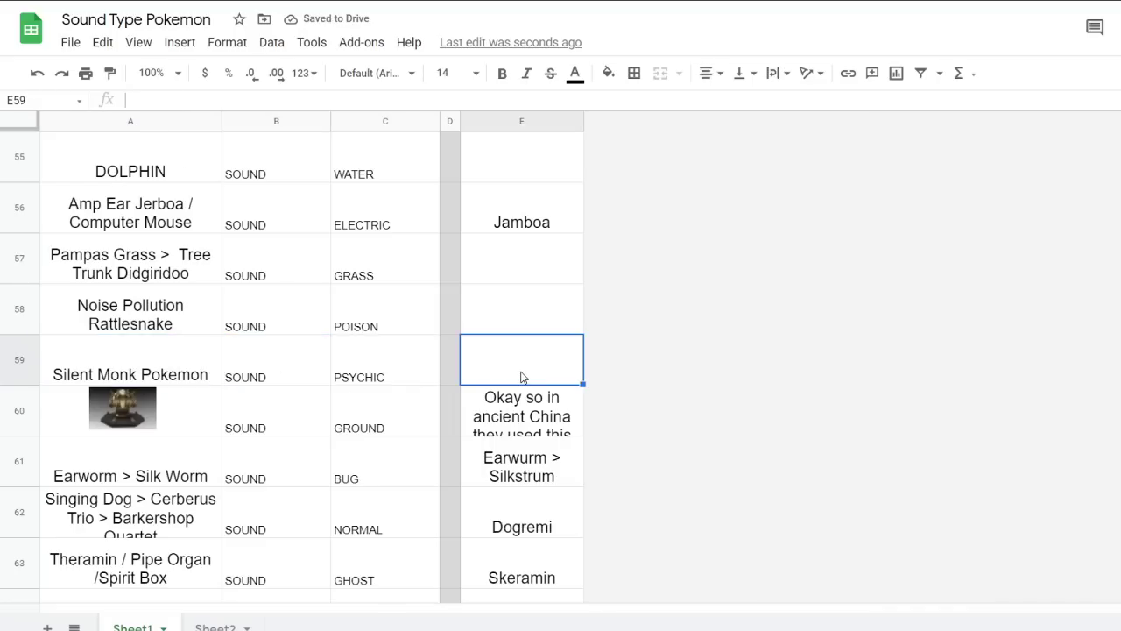
double_click(521, 376)
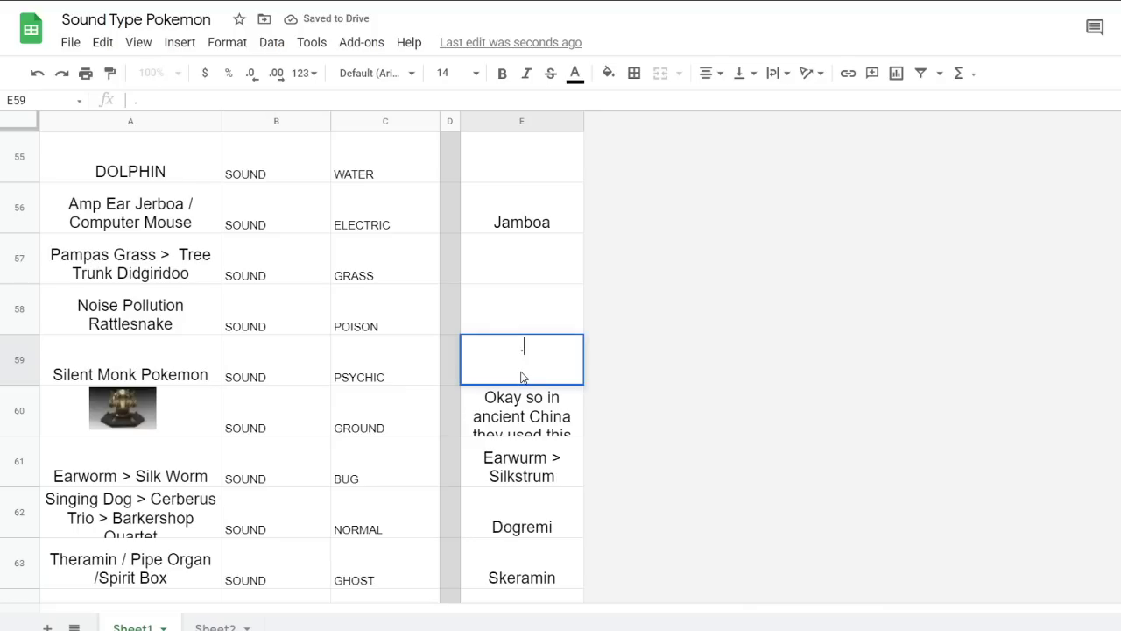
type("Ellipsis")
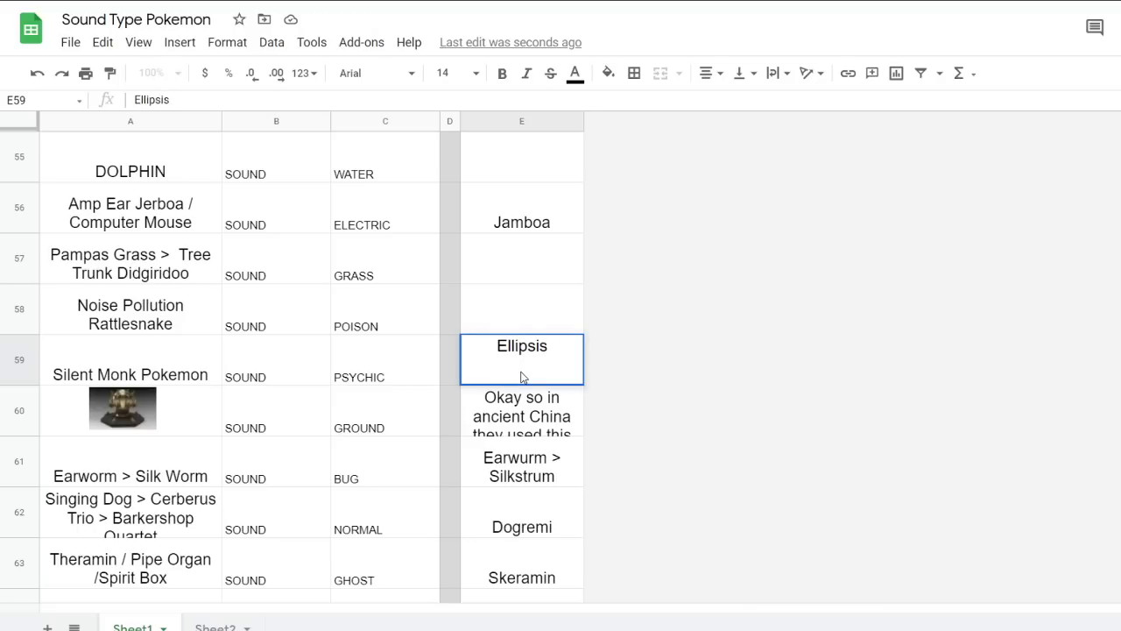
key("shift+Return")
Enter "Rattlerail" as the name for the Noise Pollution Rattlesnake entry in cell E58
left_click(437, 293)
left_click(542, 303)
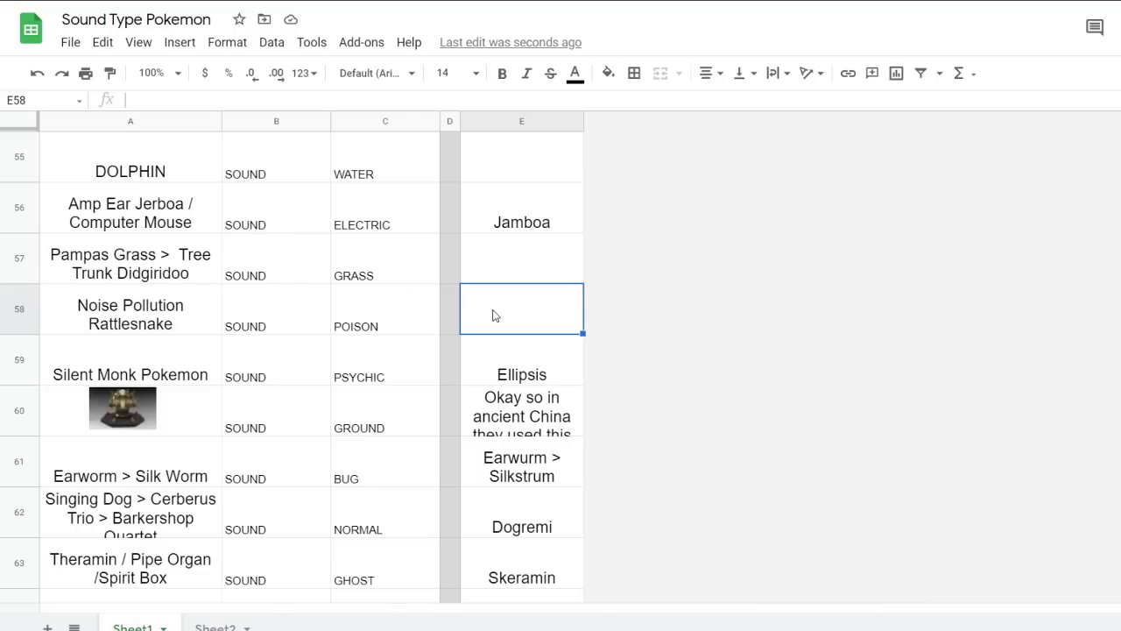
type("Rattlerail")
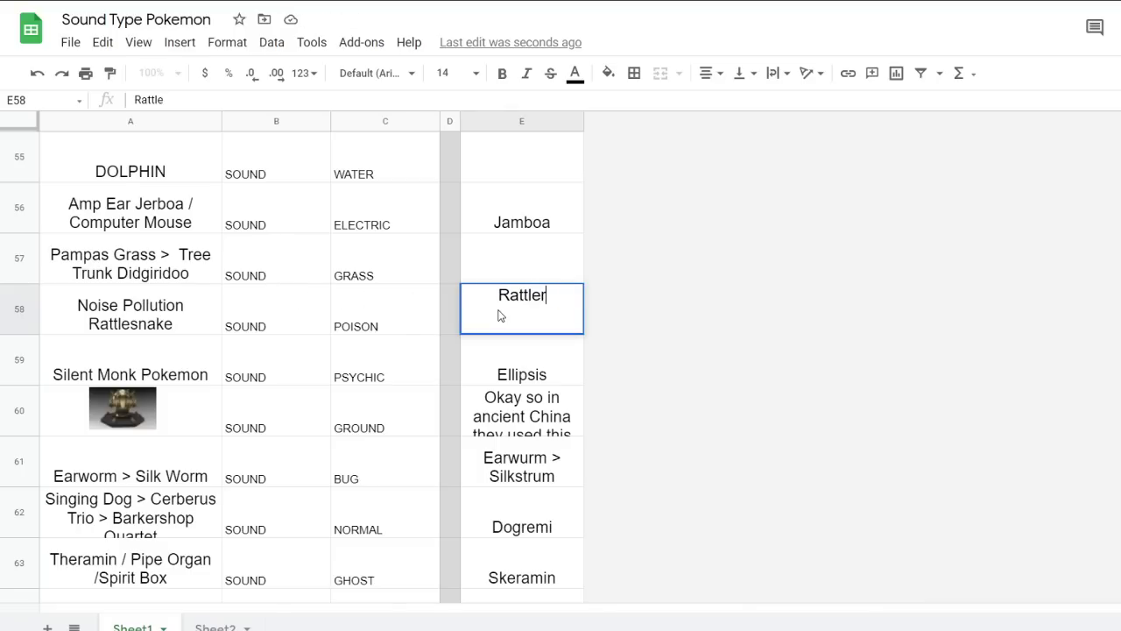
left_click(523, 295)
key("BackSpace")
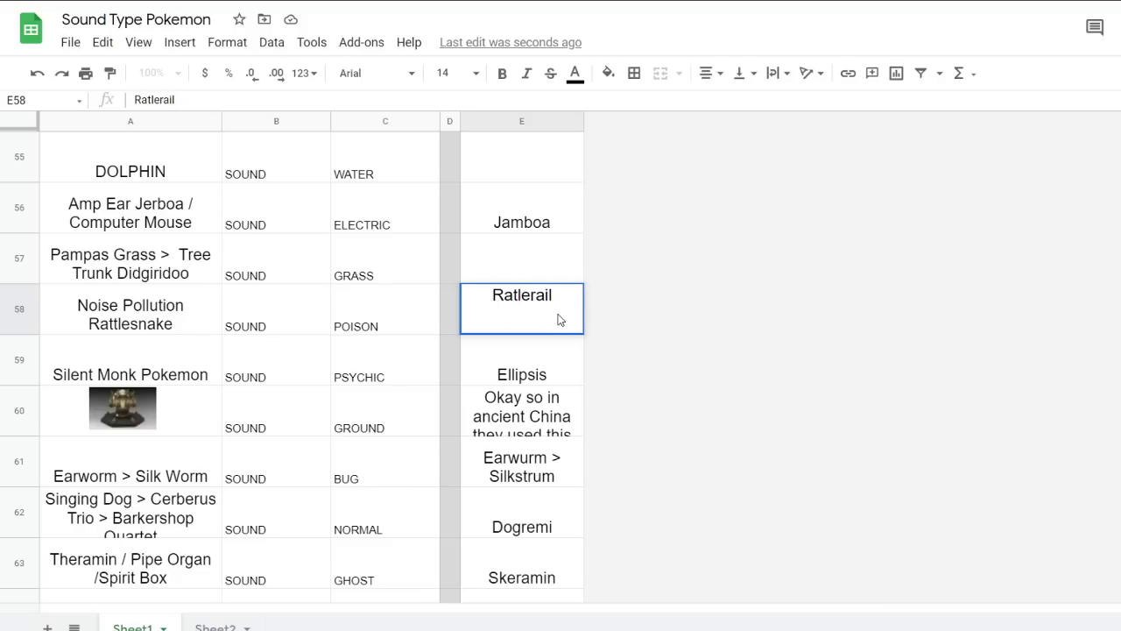
type("t")
Try "Krampus Ass" as the name for the Pampas Grass > Tree Trunk Didgiridoo entry in cell E57
left_click(550, 268)
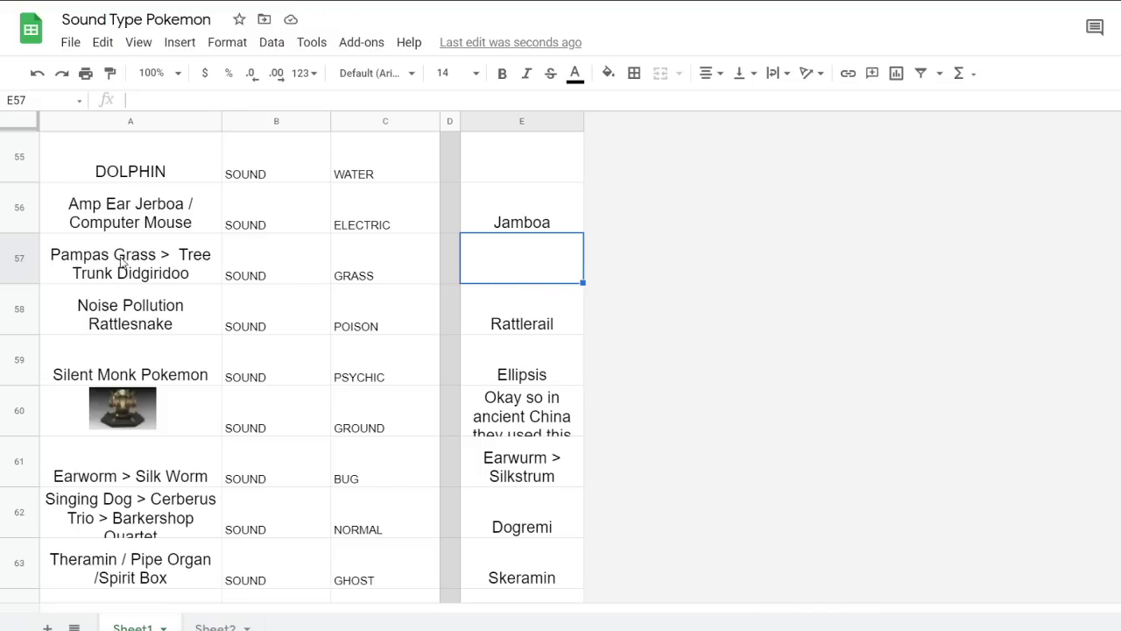
left_click(123, 263)
left_click(536, 252)
type("Krampus Ass")
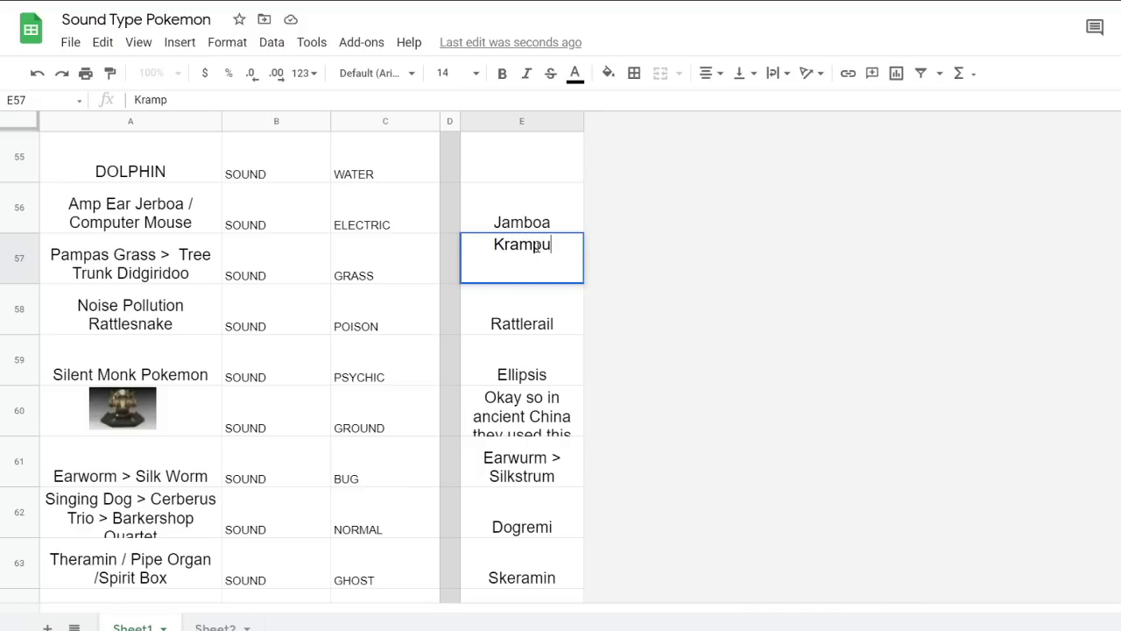
key("Return")
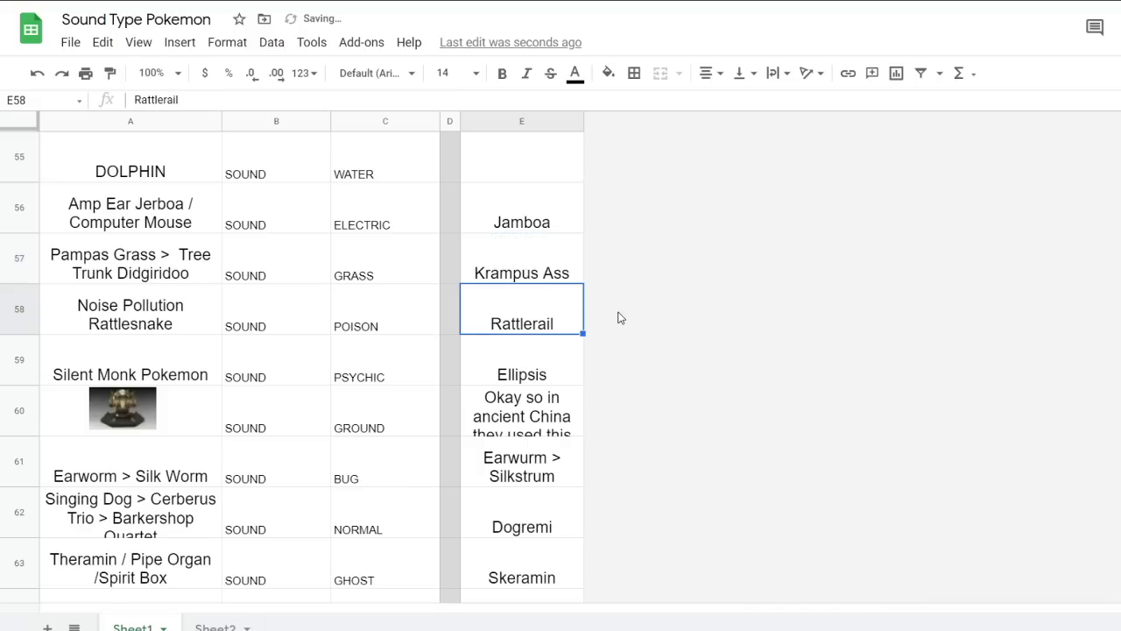
Try "Owowow" as the name for the SOUND/GRASS entry in cell E57
left_click(547, 277)
type("Ow")
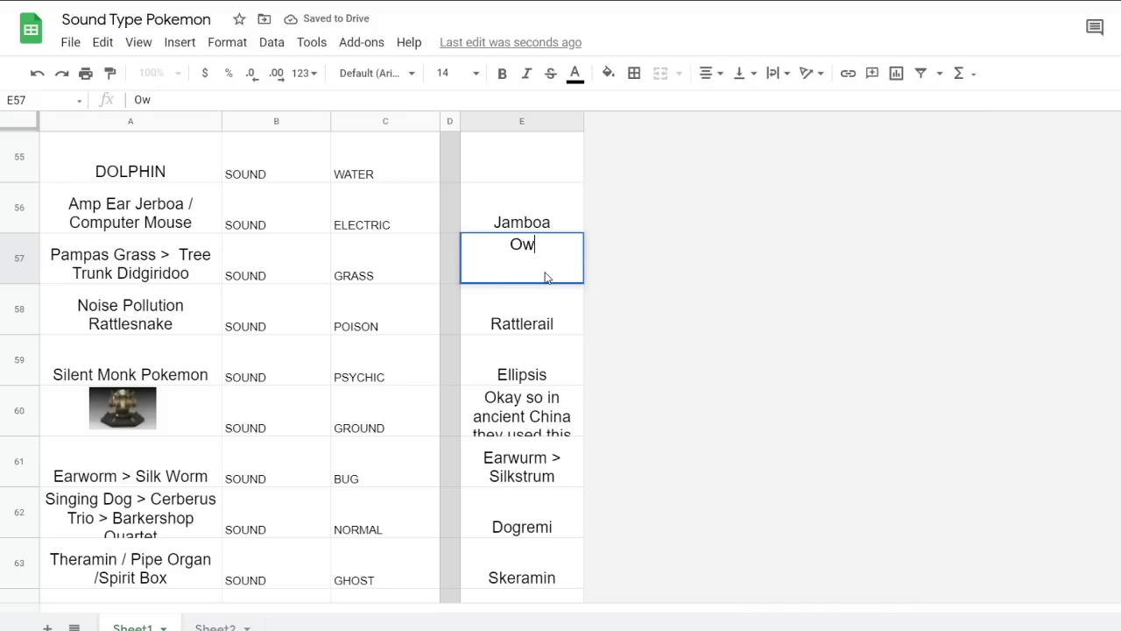
type("owow")
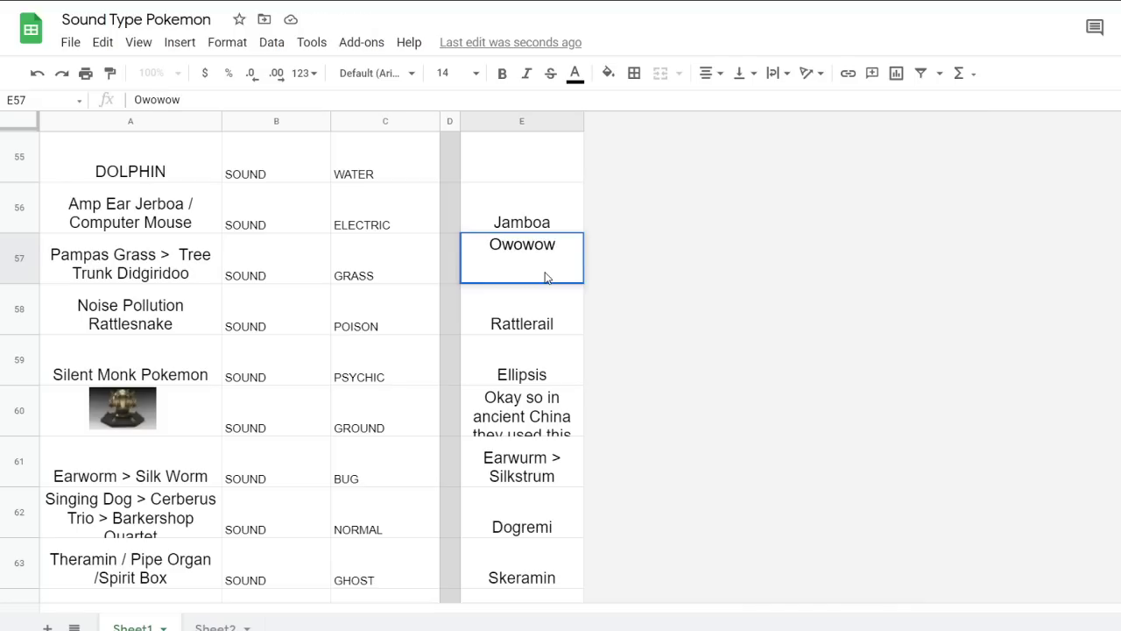
left_click(526, 382)
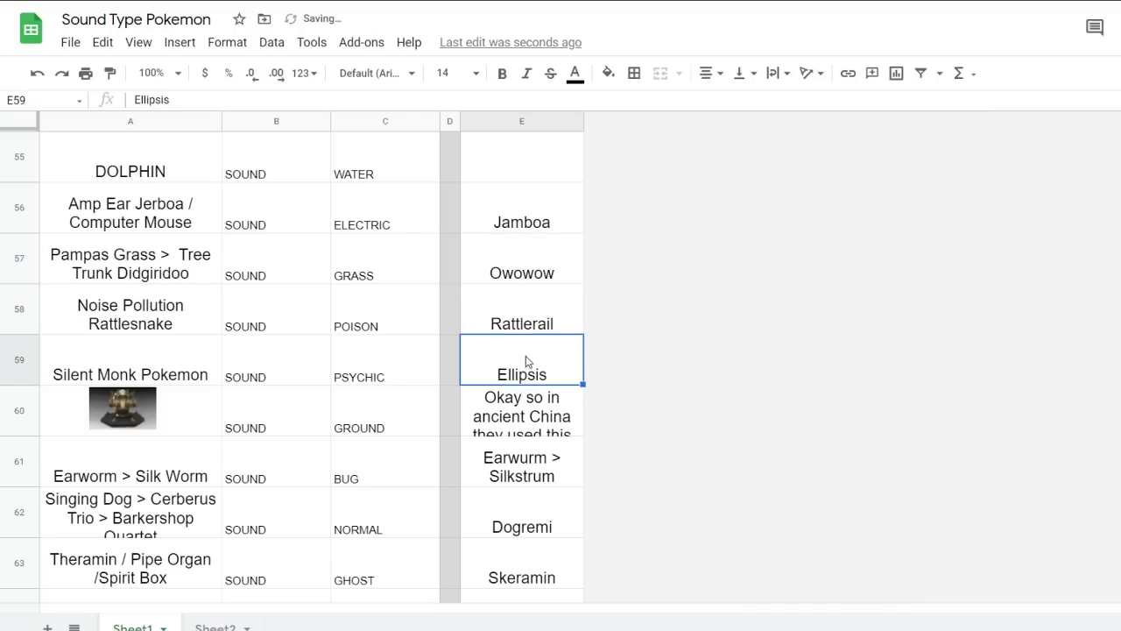
Replace the name of the Tree Trunk Didgiridoo entry in cell E57 with "Didgeriroo"
left_click(536, 245)
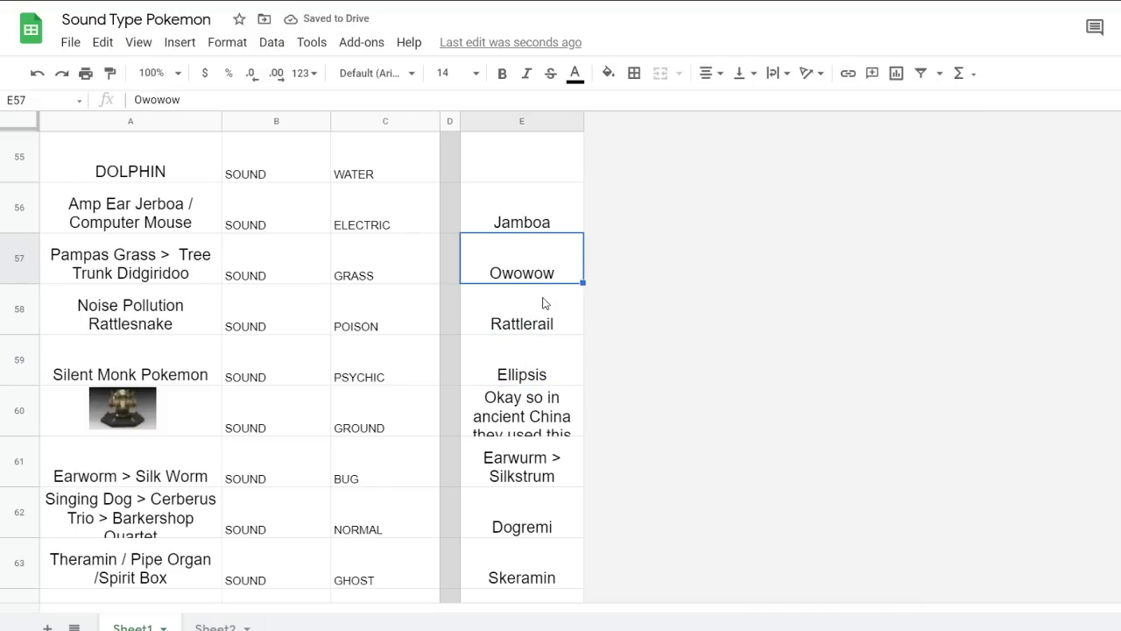
scroll(543, 302, "up", 2)
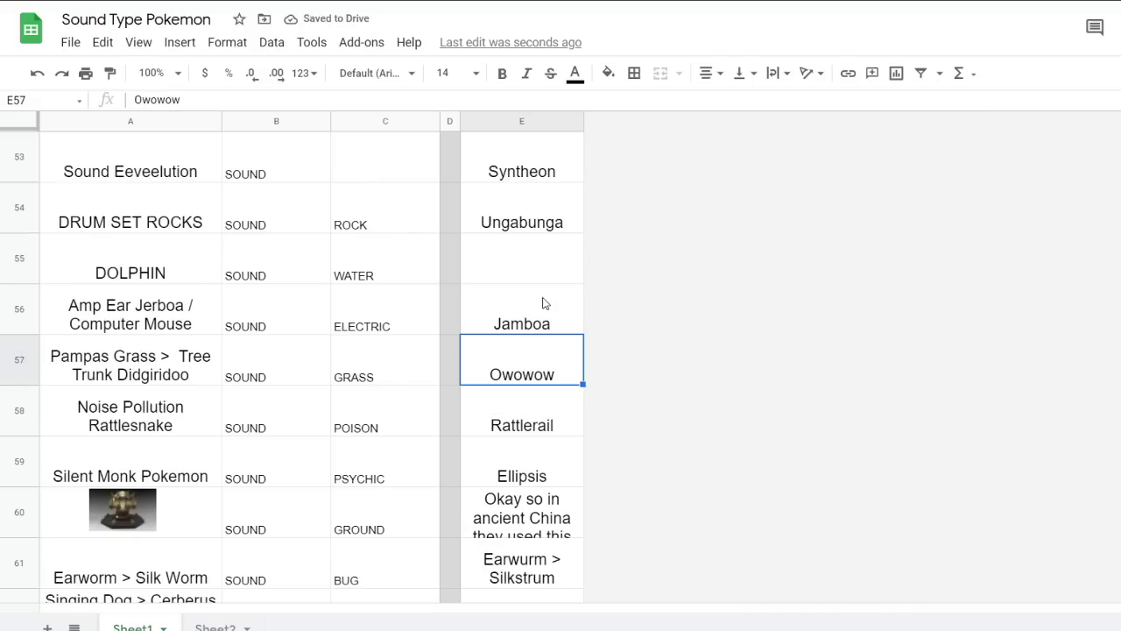
double_click(513, 364)
type("Didger")
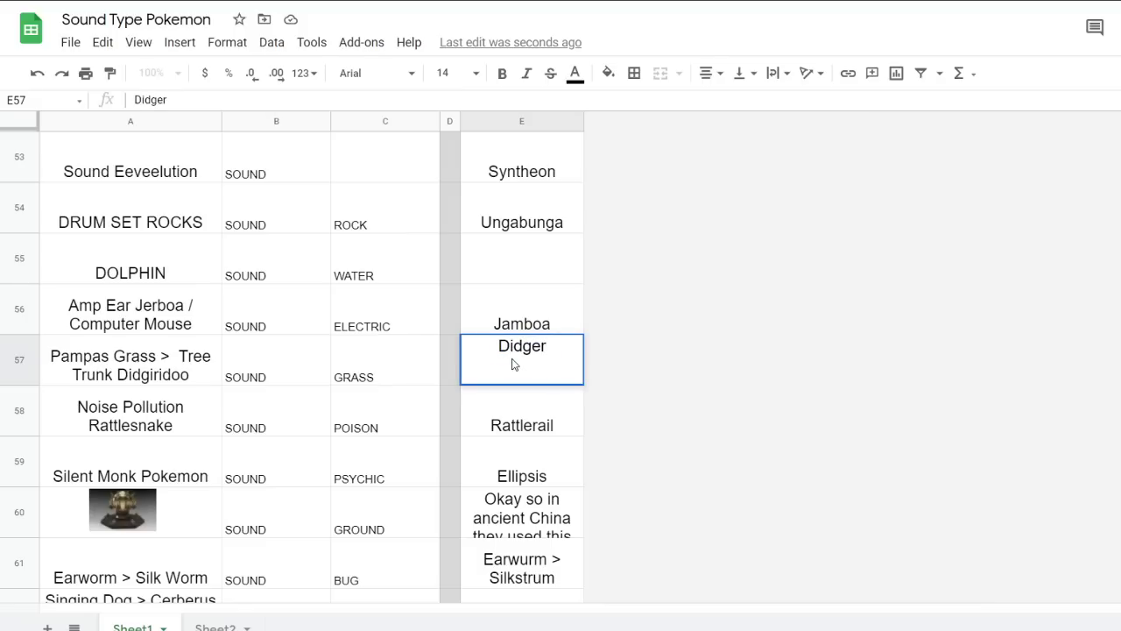
type("oo")
key("BackSpace")
key("BackSpace")
type("iroo")
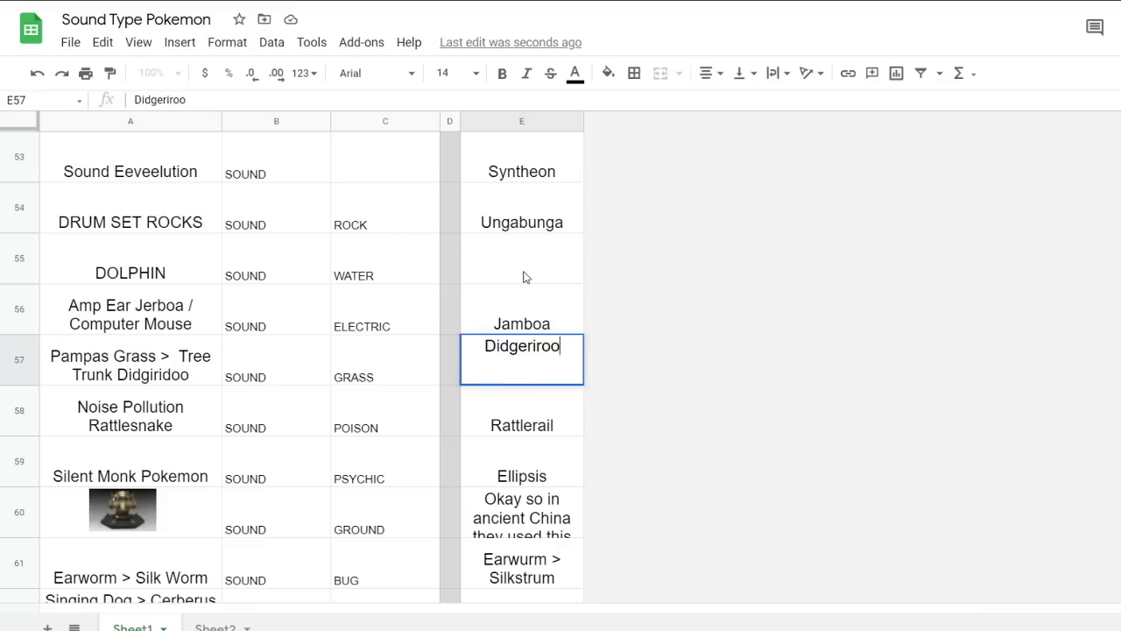
Try "Thomas Jefferson" as the name for the DOLPHIN entry in cell E55
left_click(526, 277)
type("Thomas Jeff")
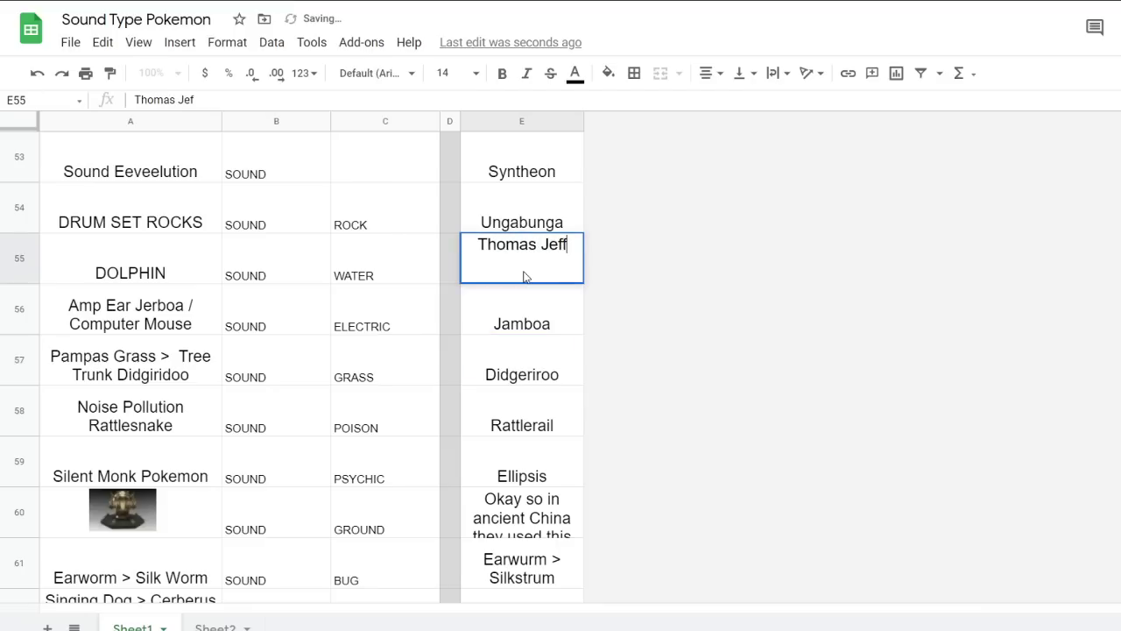
type("erson")
key("Return")
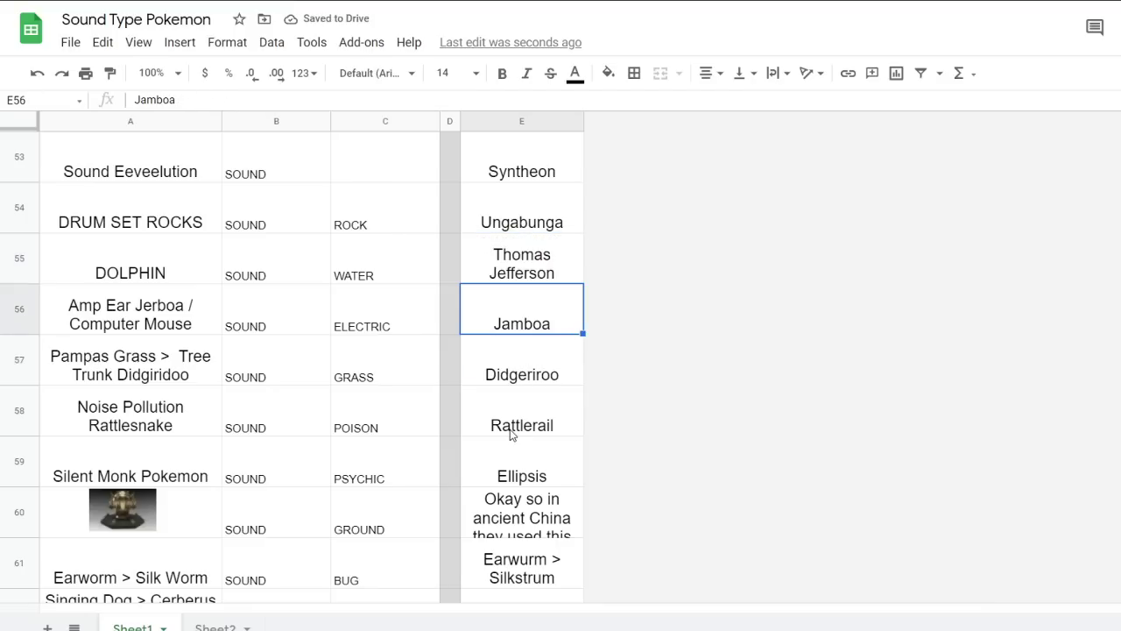
Try "Ech.. oh!" as the name for the SOUND/WATER dolphin in cell E55
left_click(541, 279)
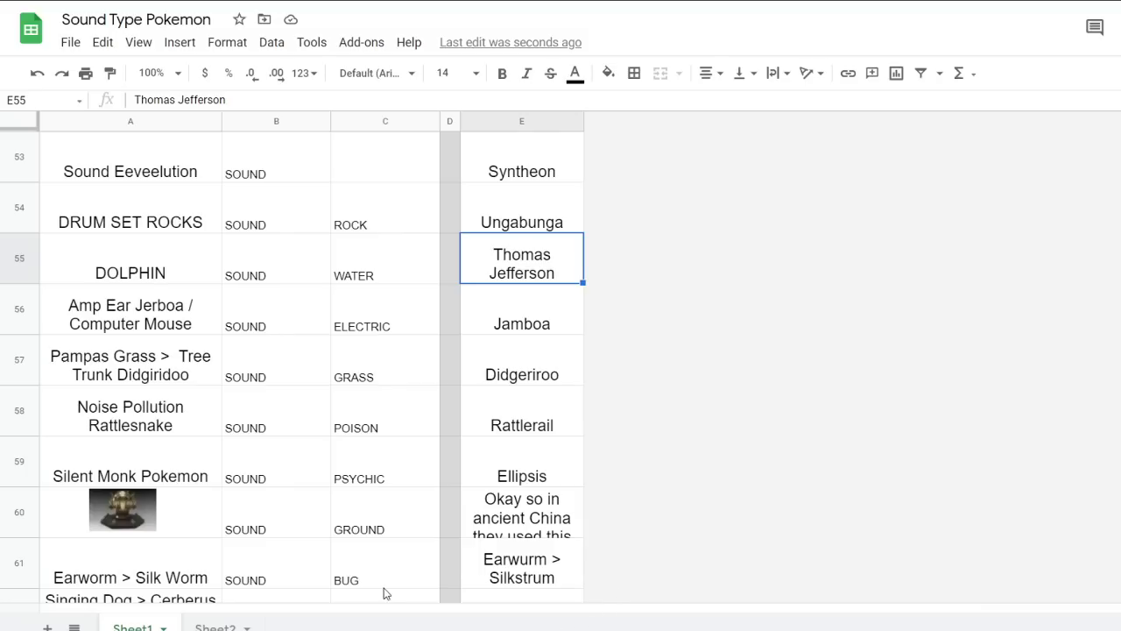
type("E")
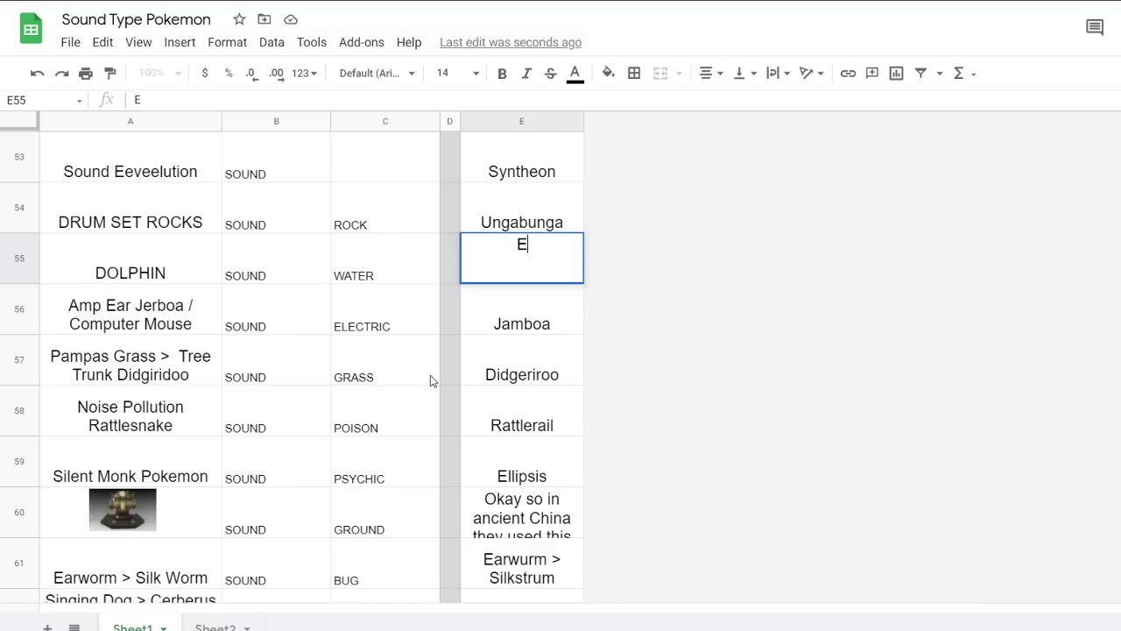
type("ch.. oh!")
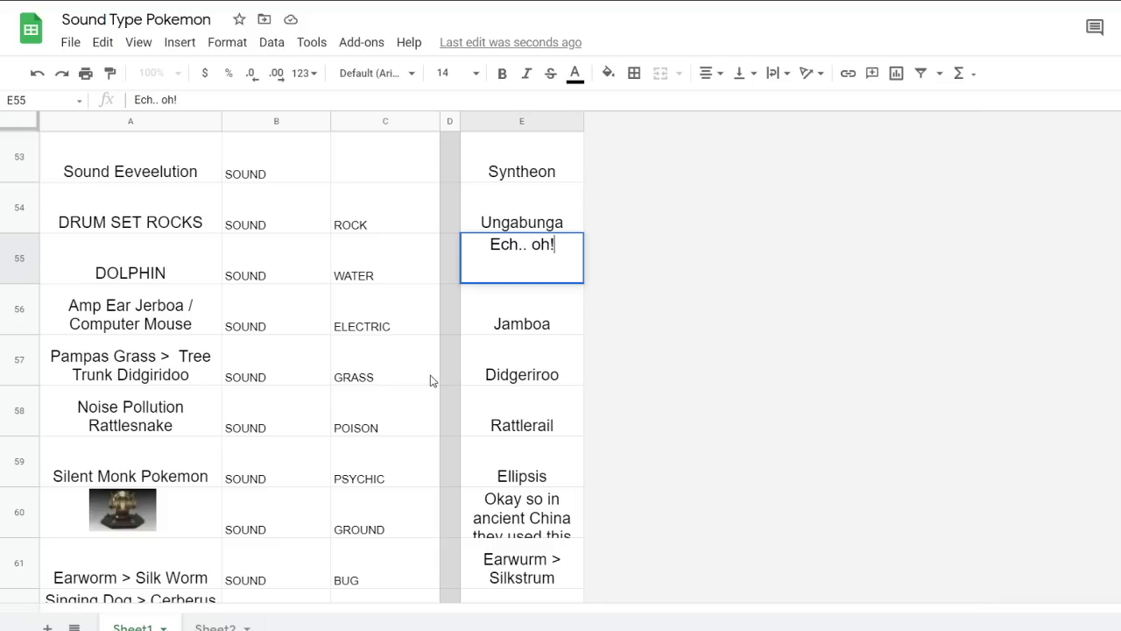
key("Return")
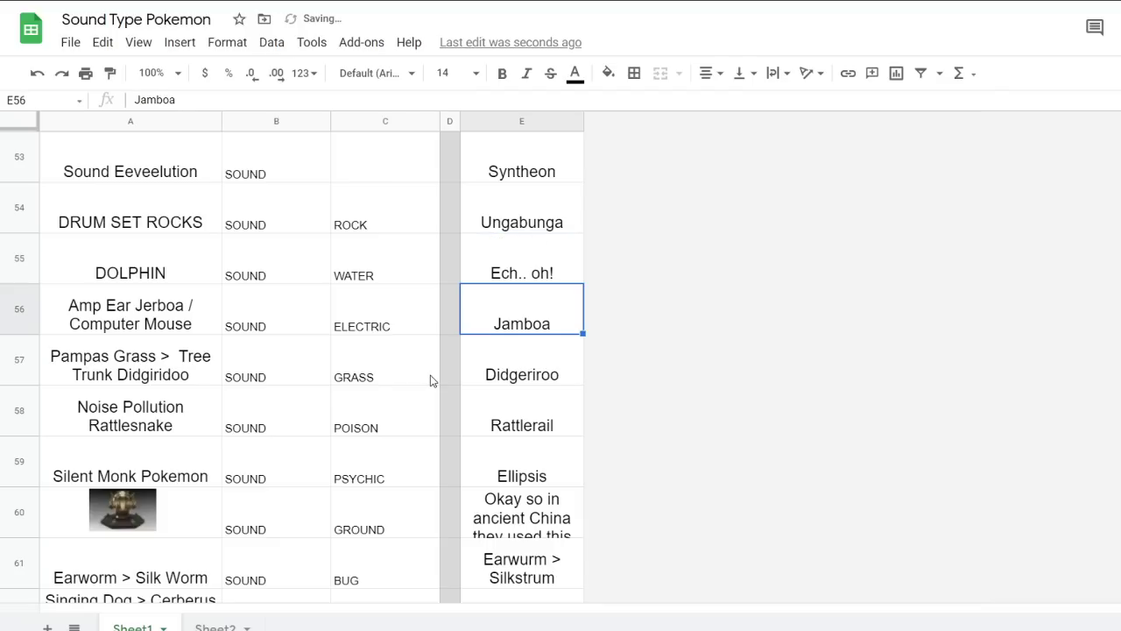
Try replacing the DOLPHIN entry's name in cell E55 with "Et Uh!"
left_click(536, 275)
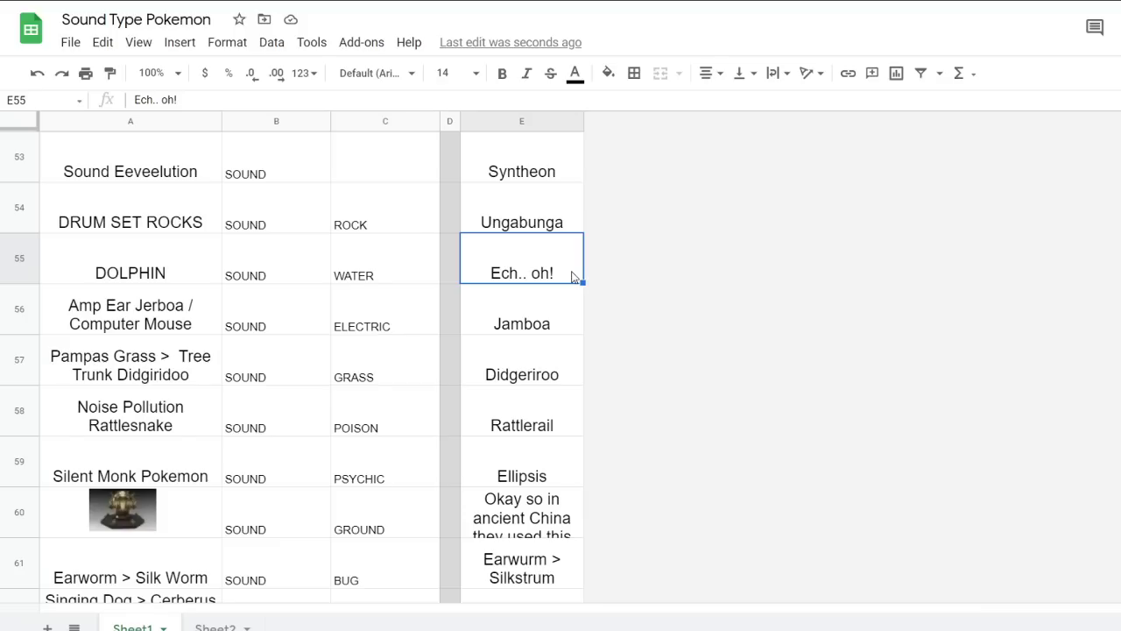
type("Et Uh!")
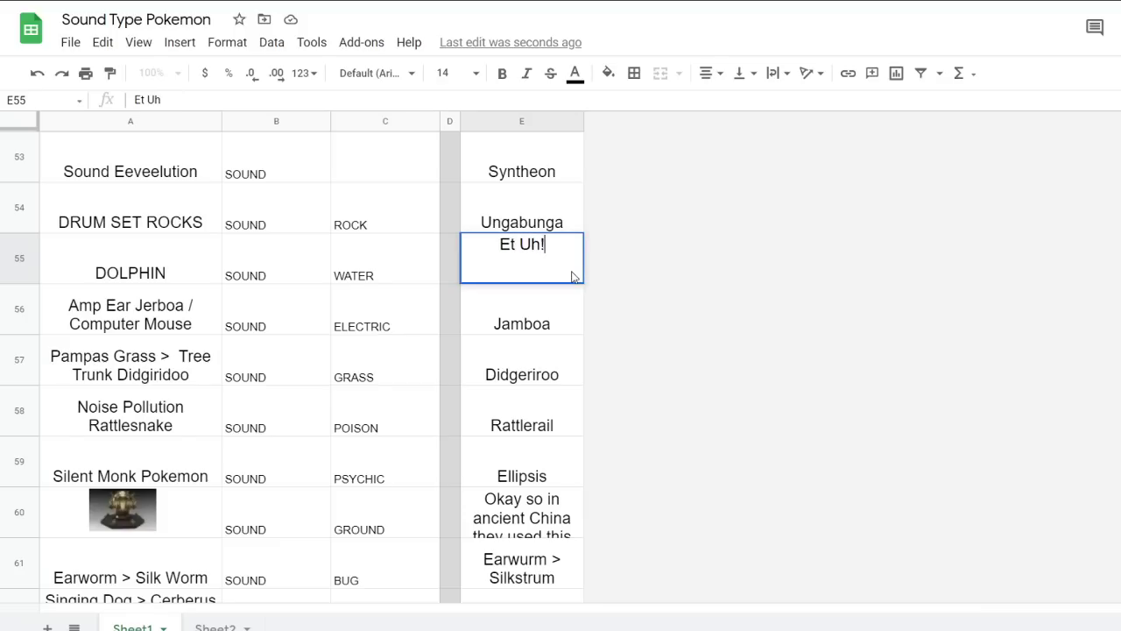
key("Return")
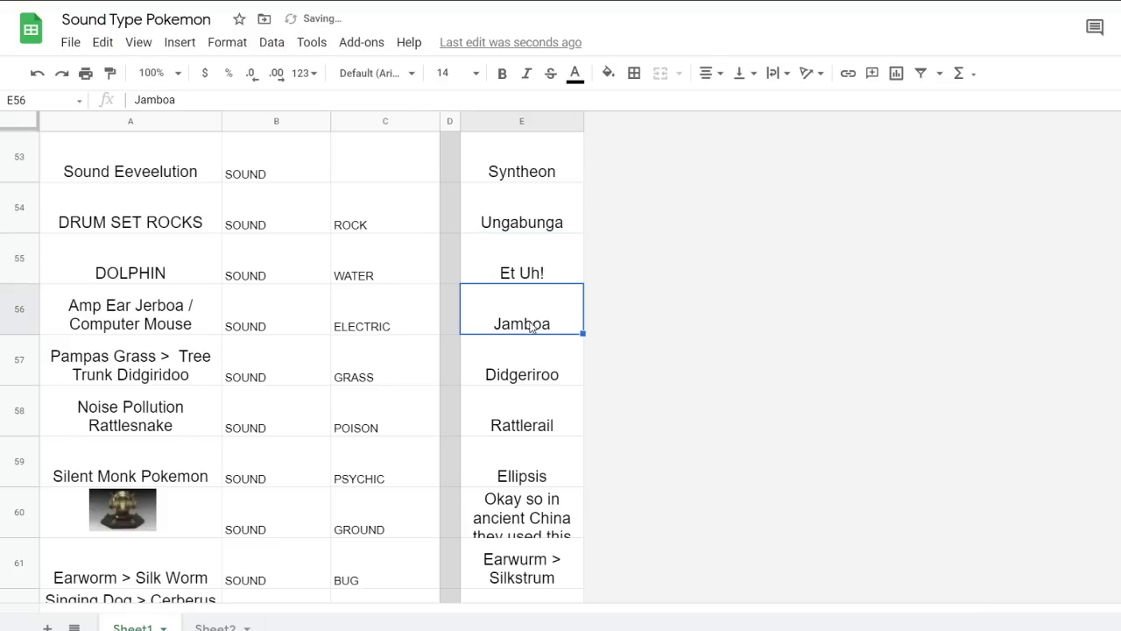
Try "Seguh" in cell E55 as the dolphin's name
left_click(575, 281)
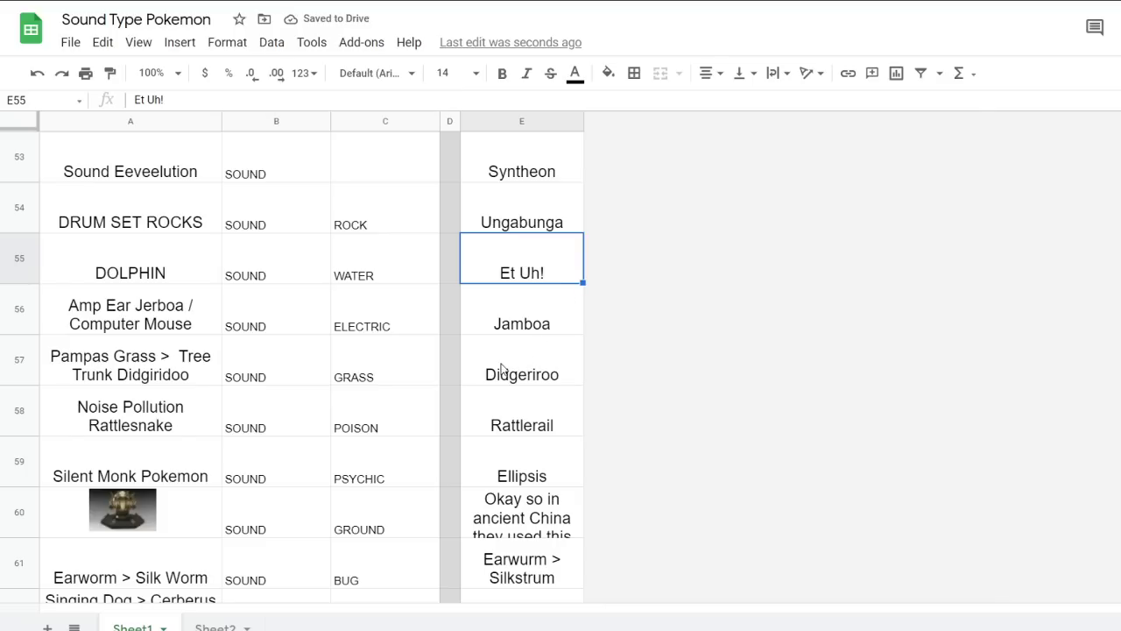
type("Seguh")
left_click(505, 329)
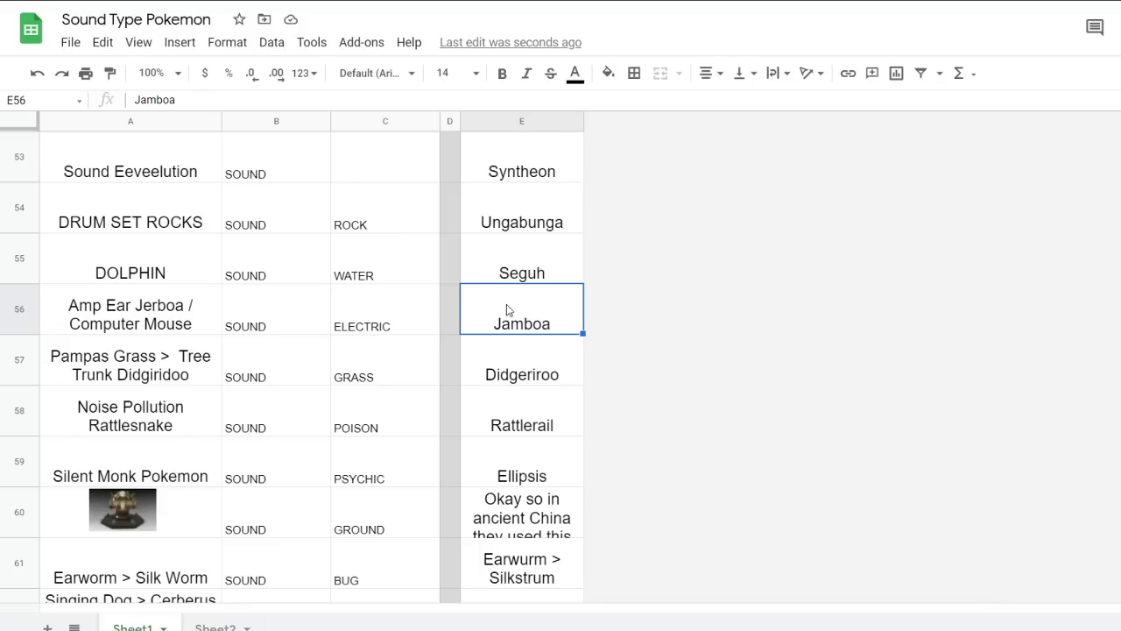
Try "Virtual Boy" as the name for the DOLPHIN entry in cell E55
left_click(518, 278)
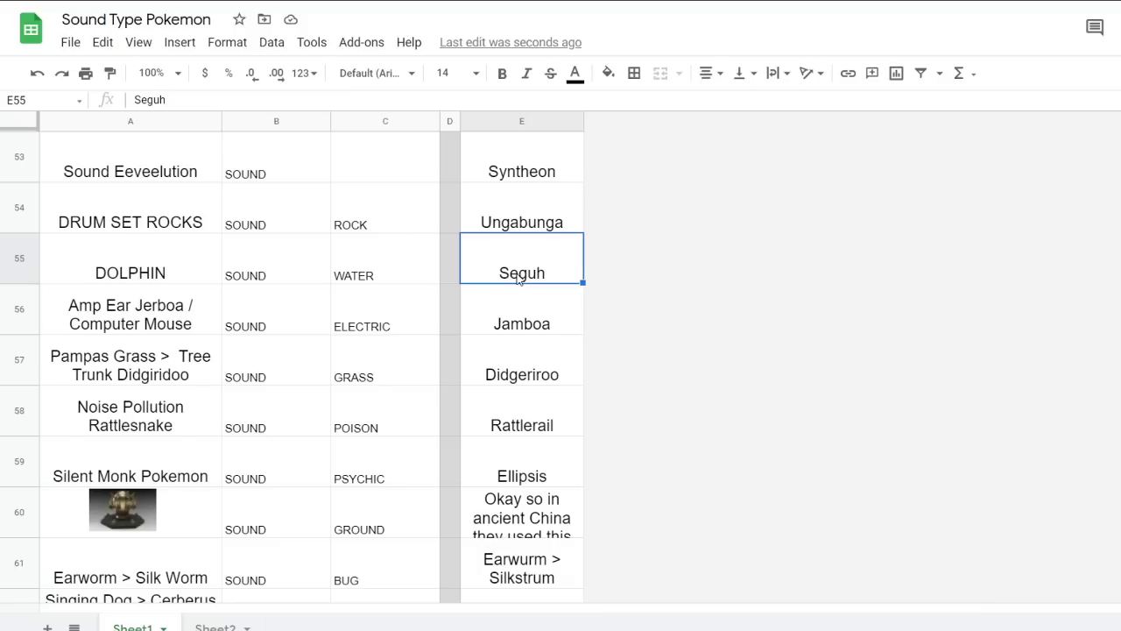
type("Virtual Boy")
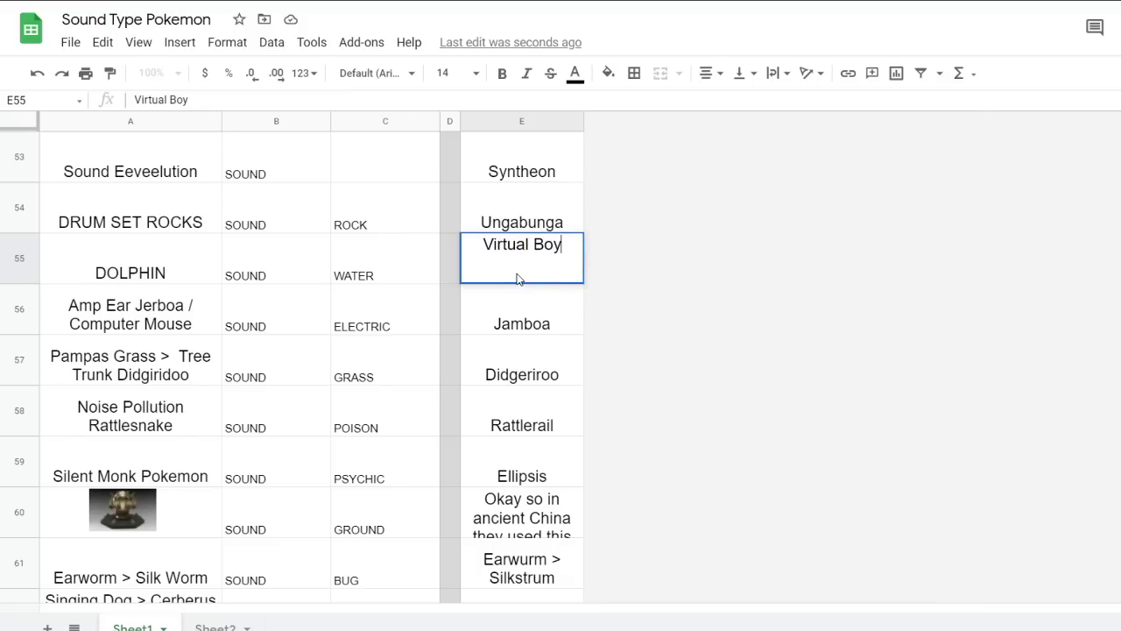
left_click(510, 298)
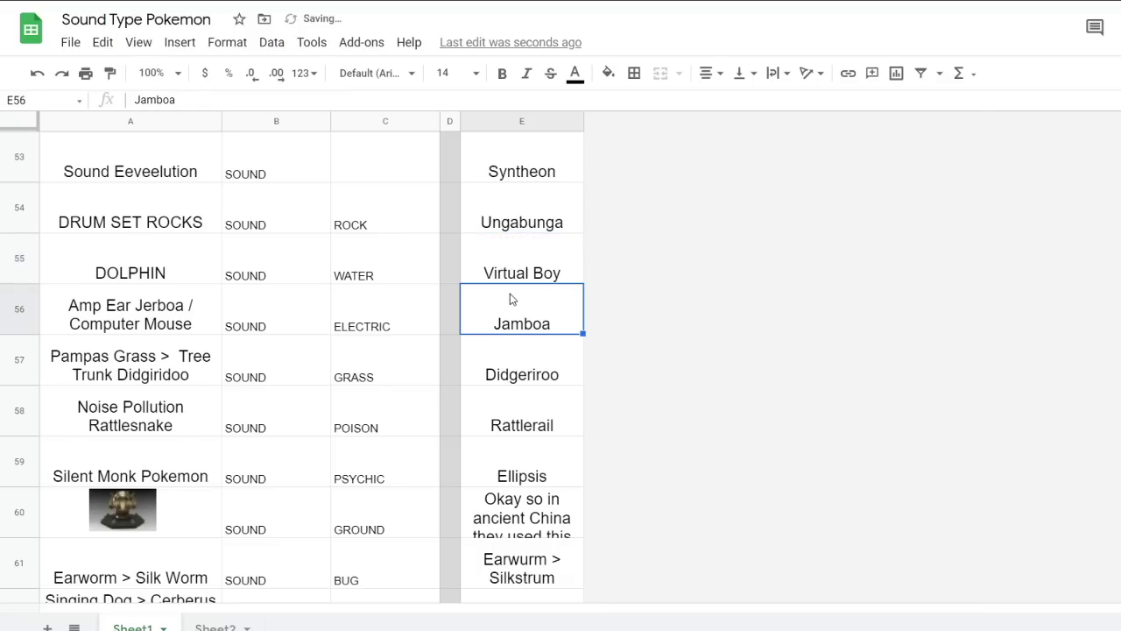
Try "Blowhard hm. :(" in the DOLPHIN entry's name cell E55, and clear the text again
left_click(201, 280)
left_click(530, 276)
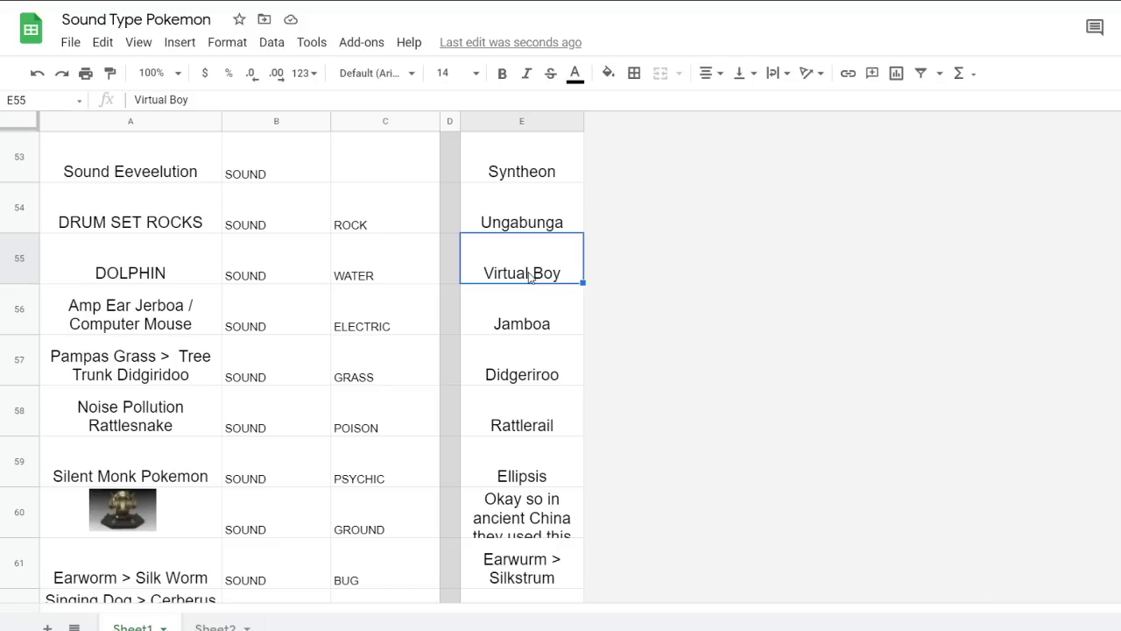
type("Blowhard")
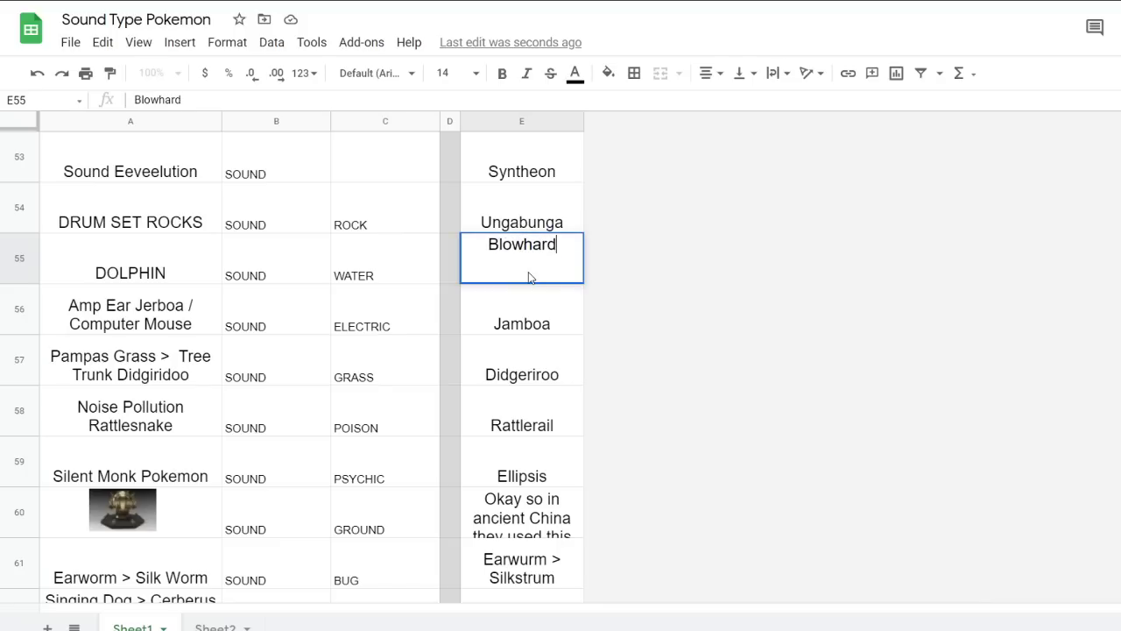
type(" hm. :(")
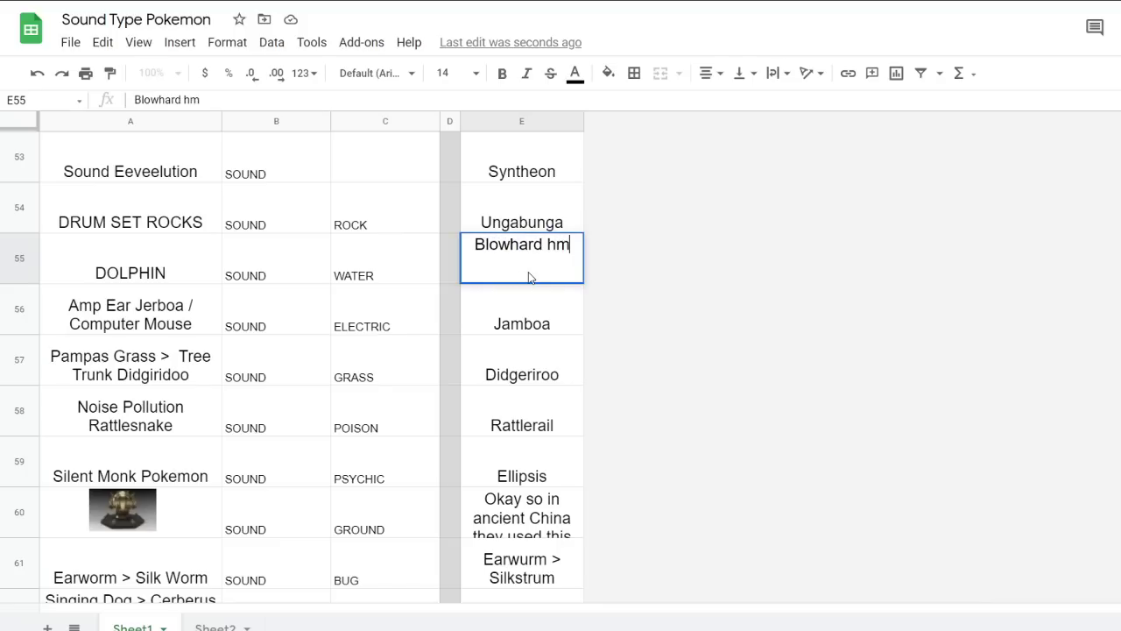
key("BackSpace")
key("BackSpace")
key("BackSpace")
key("BackSpace")
key("BackSpace")
key("BackSpace")
key("BackSpace")
key("BackSpace")
key("BackSpace")
key("BackSpace")
key("BackSpace")
key("BackSpace")
key("BackSpace")
key("BackSpace")
key("BackSpace")
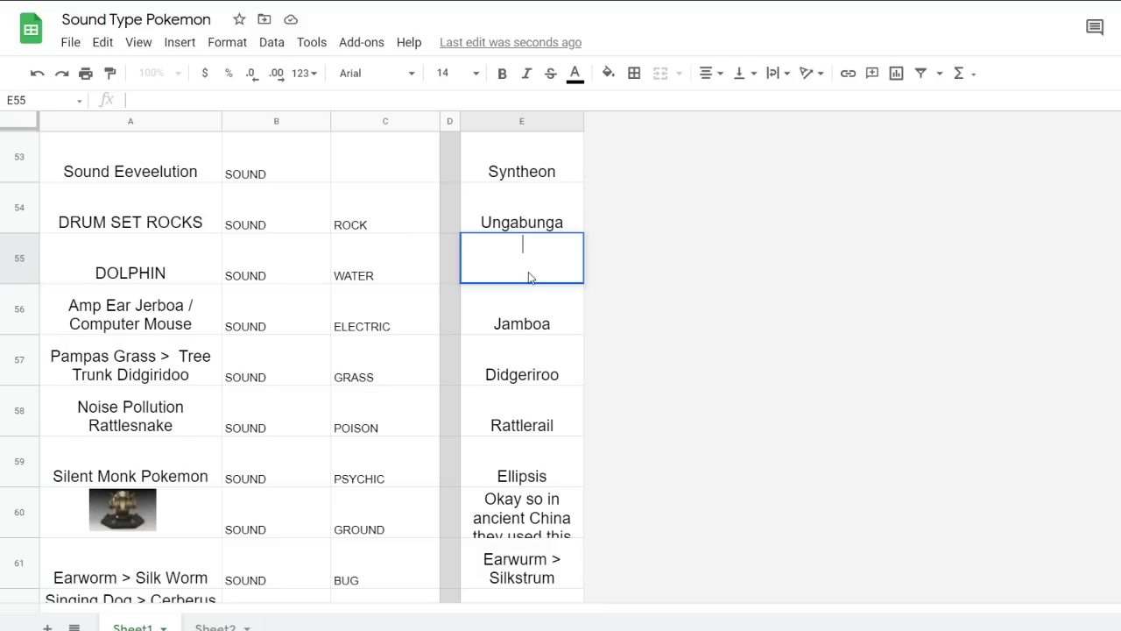
Try "Dolph Lundgren" as the name for the SOUND/WATER entry in cell E55
type("Dolph Lundgren")
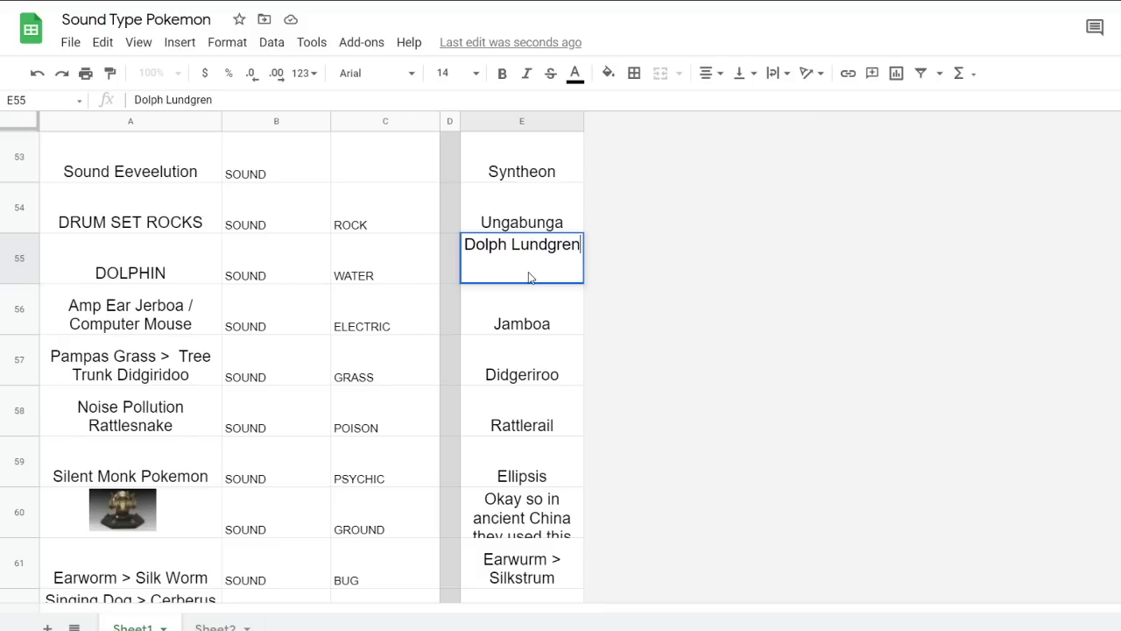
key("Return")
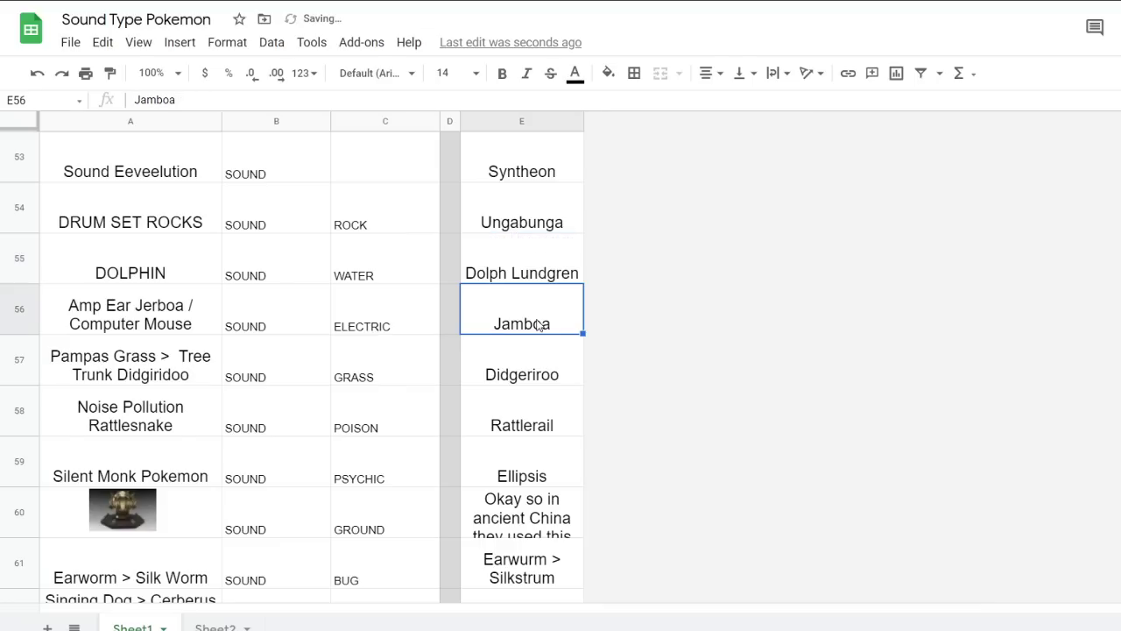
Try "dolphone..." as the DOLPHIN entry's name in cell E55
left_click(525, 270)
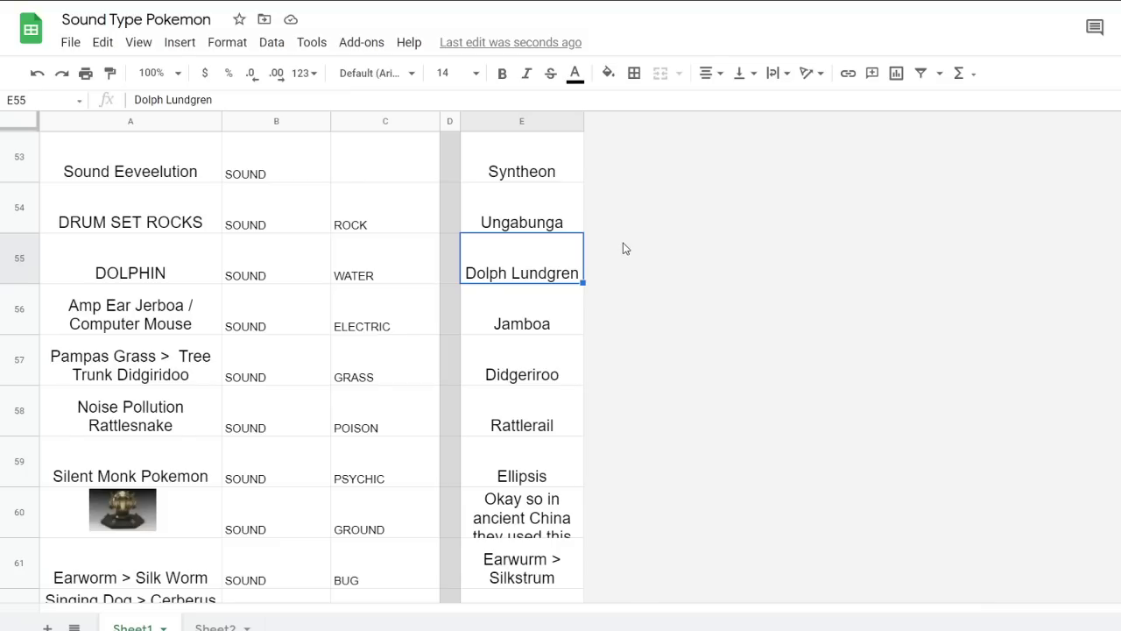
type("dolp")
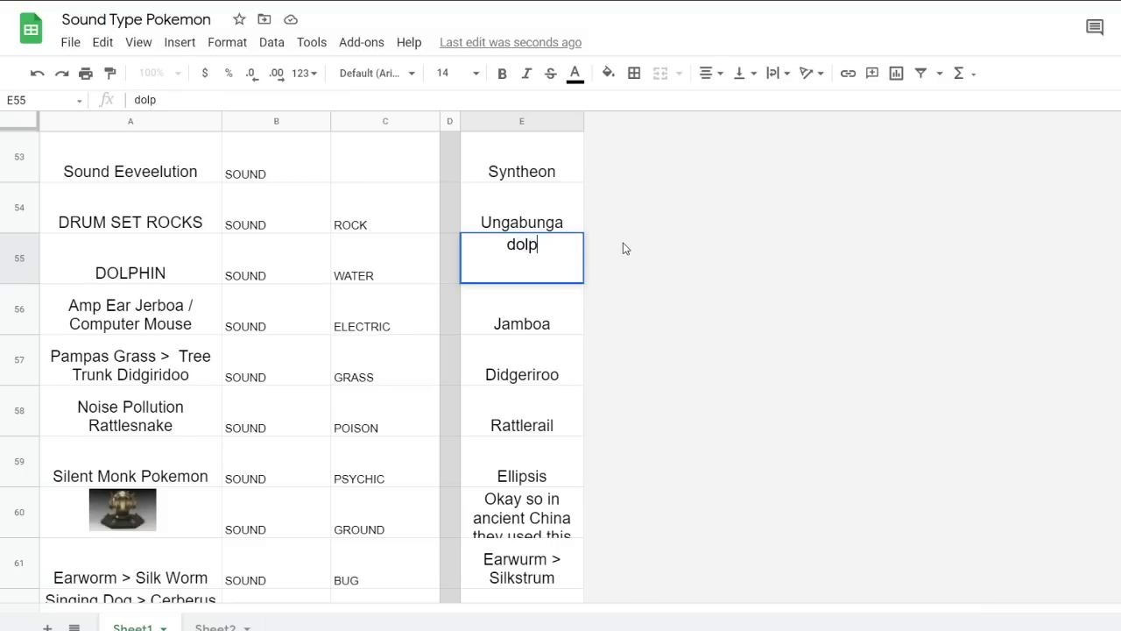
type("hone...")
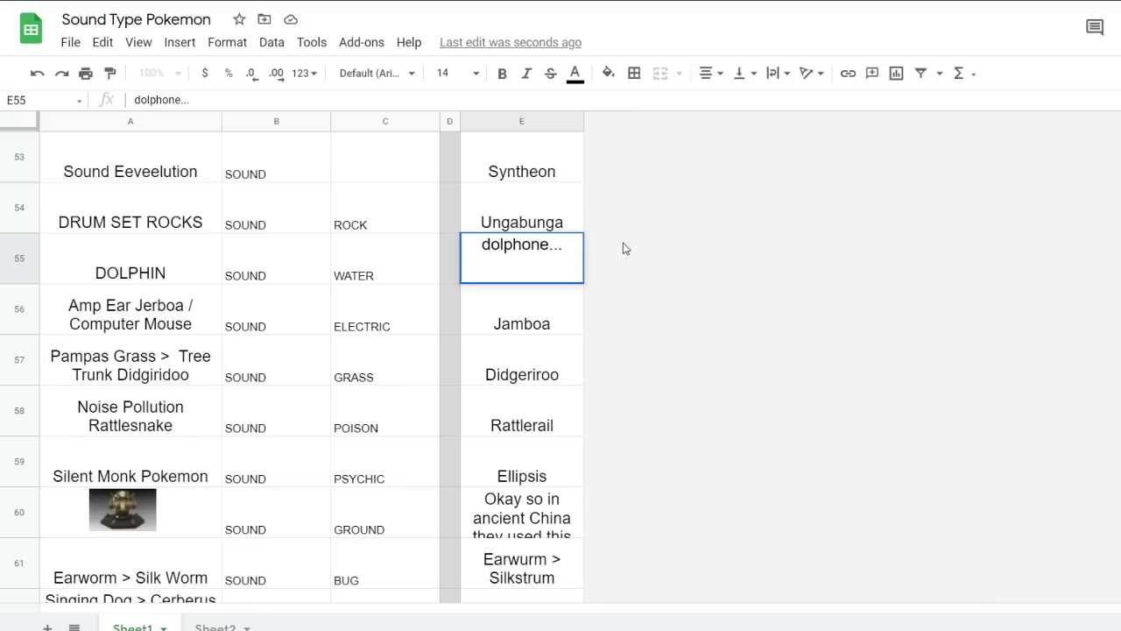
key("Return")
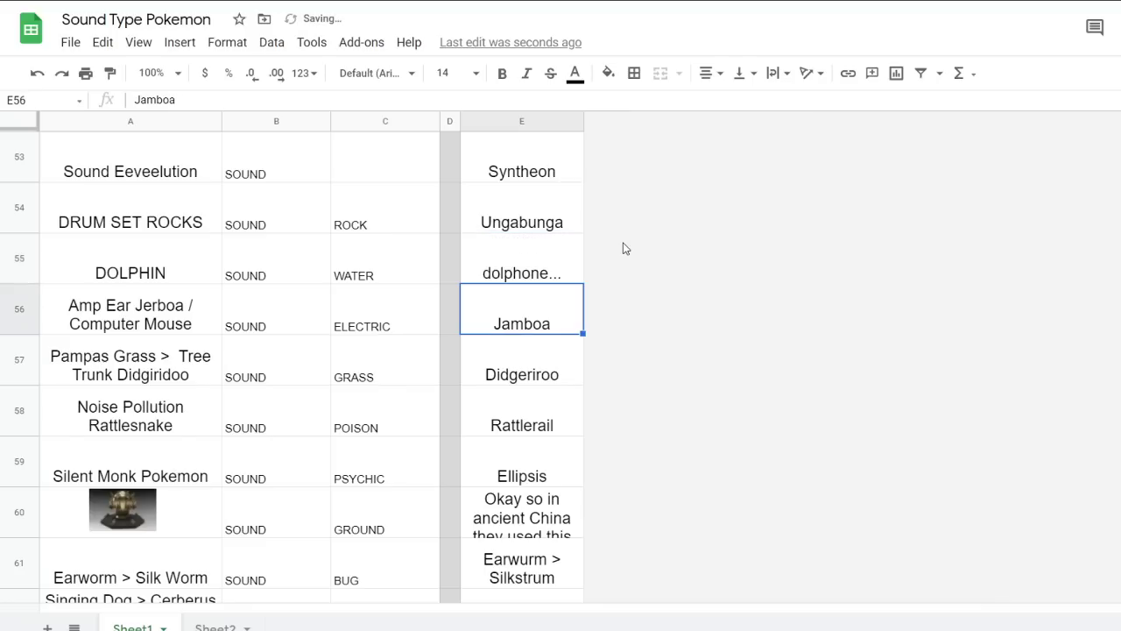
Set the DOLPHIN entry's name in cell E55 to "Ahoyhoy"
left_click(568, 260)
type("A")
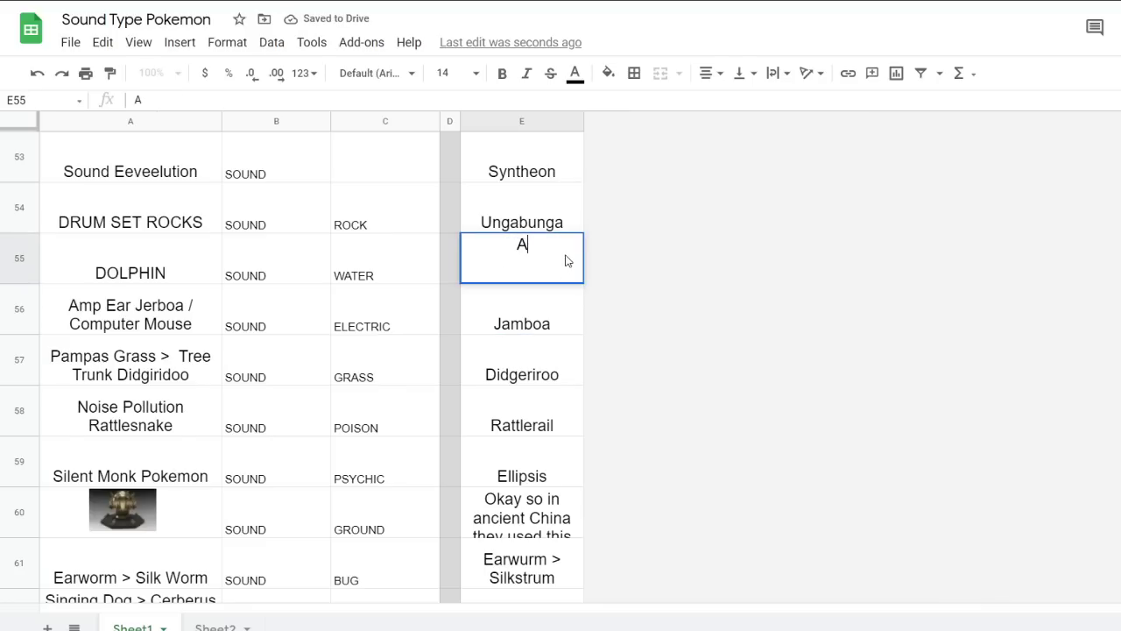
type("hoyhoy")
left_click(562, 302)
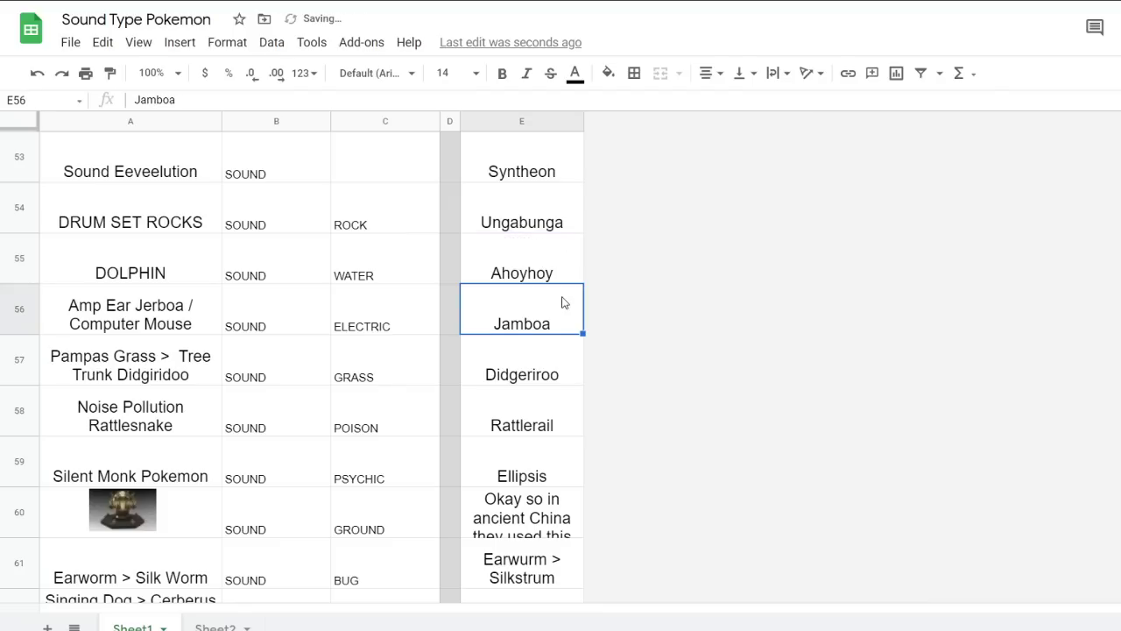
Rewrite the all-caps concept in cell A55 as "Dolphin"
left_click(111, 280)
type("Dolphin")
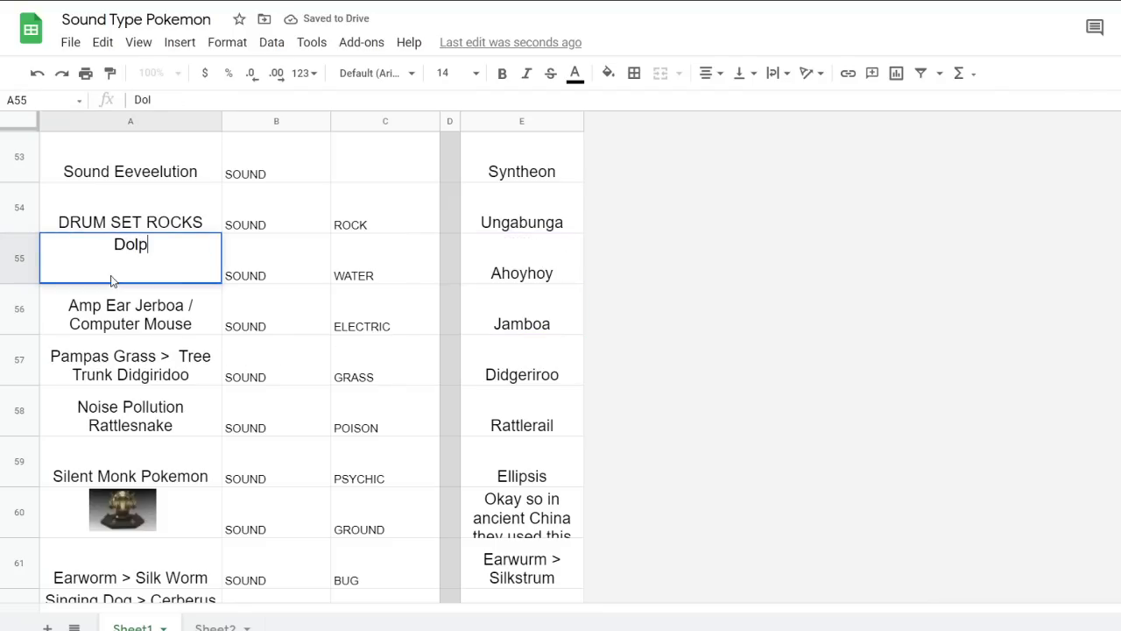
left_click(180, 343)
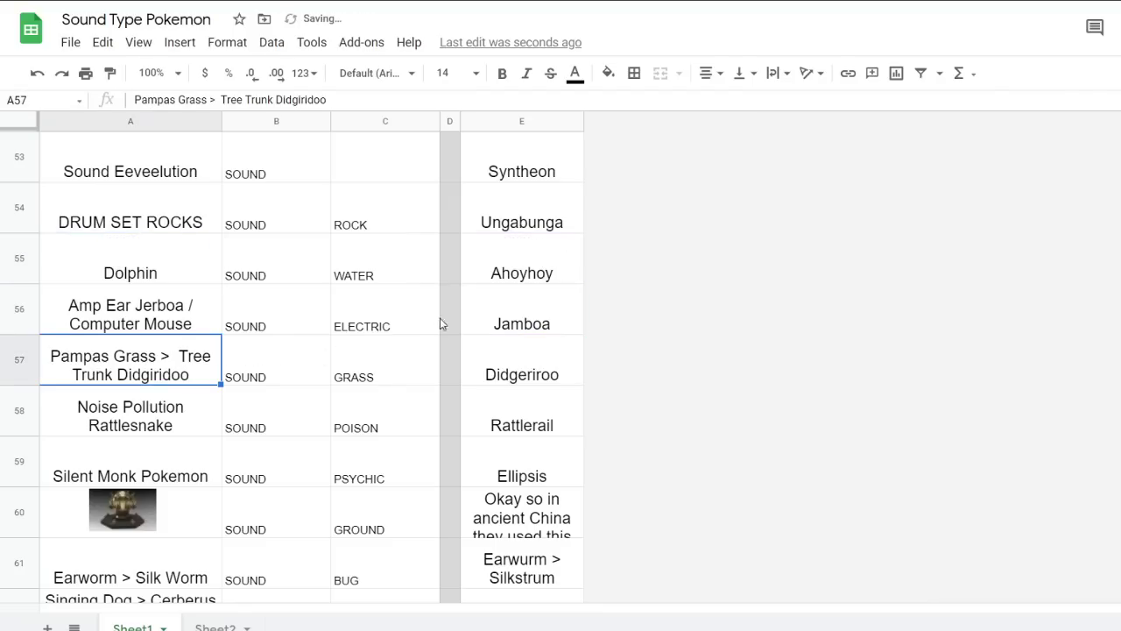
left_click(536, 280)
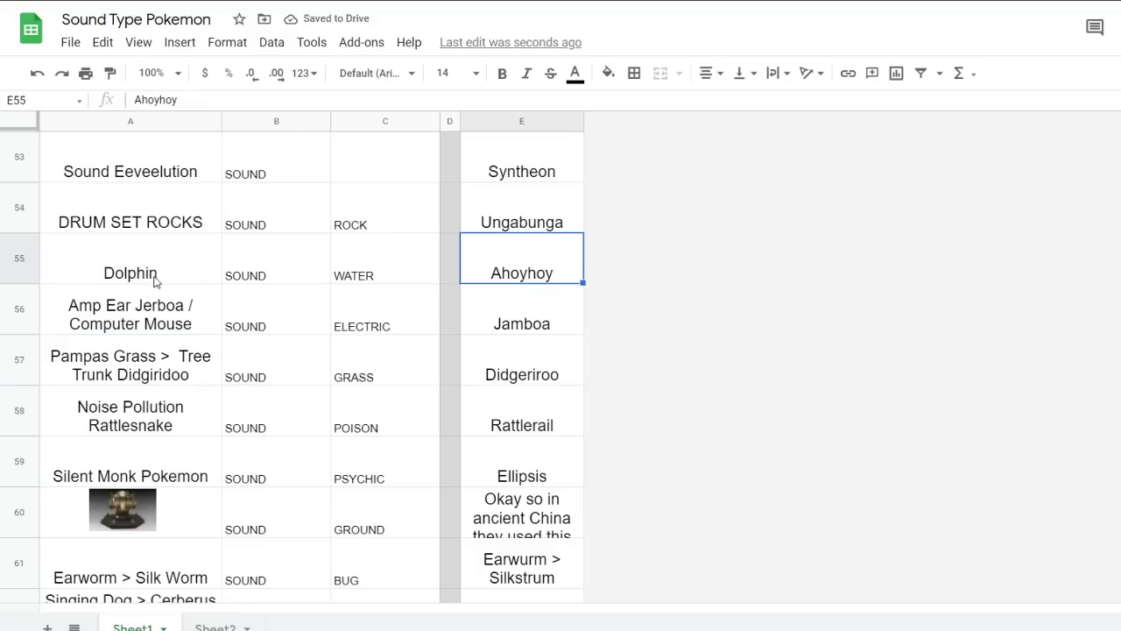
left_click(118, 279)
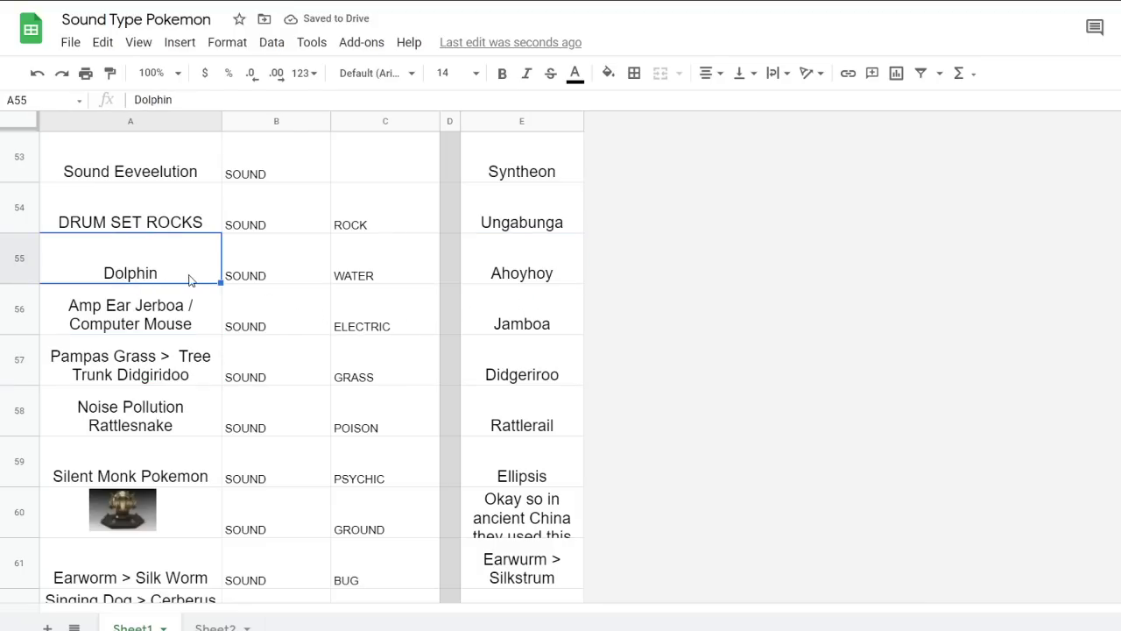
left_click(252, 279)
left_click(375, 276)
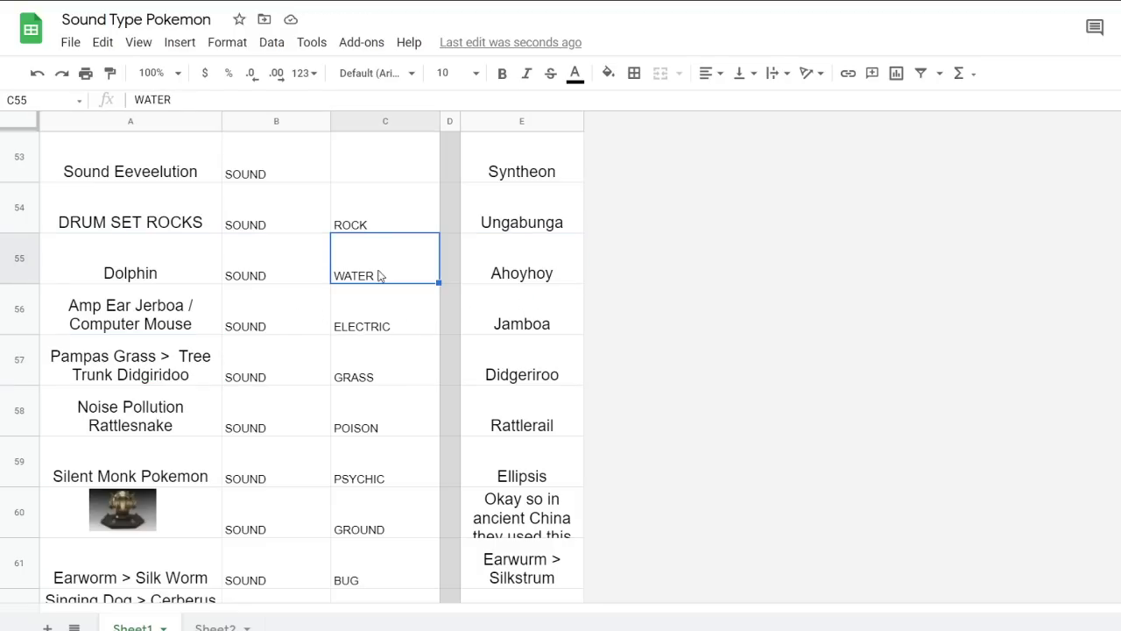
left_click(492, 278)
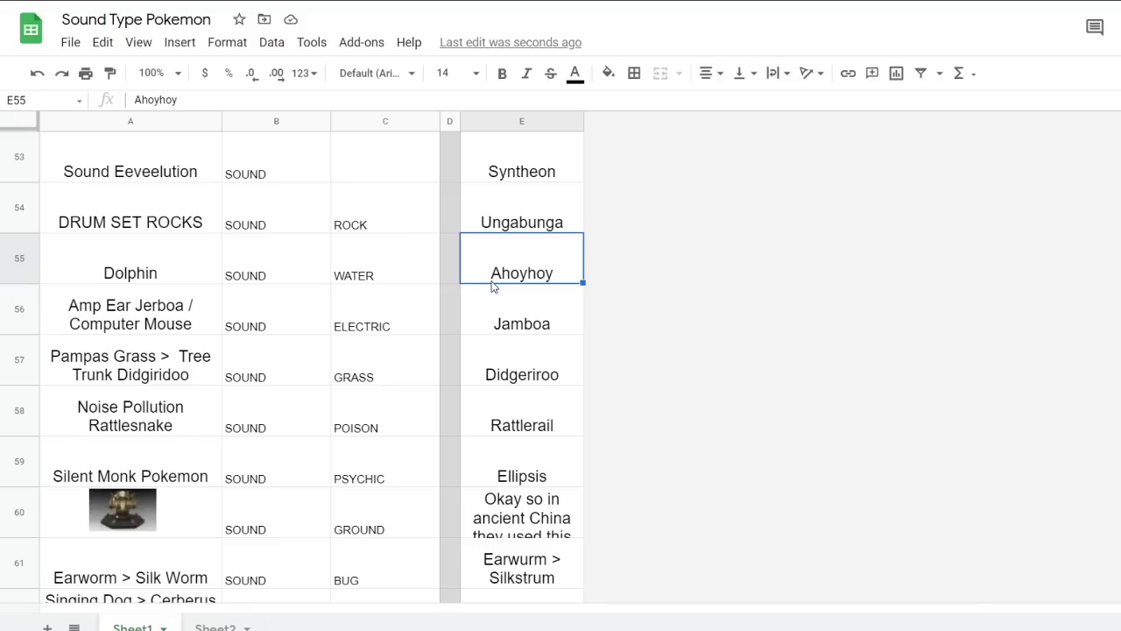
Extend the concept in cell A55 to read "Dolphin Phone"
left_click(175, 290)
left_click(169, 278)
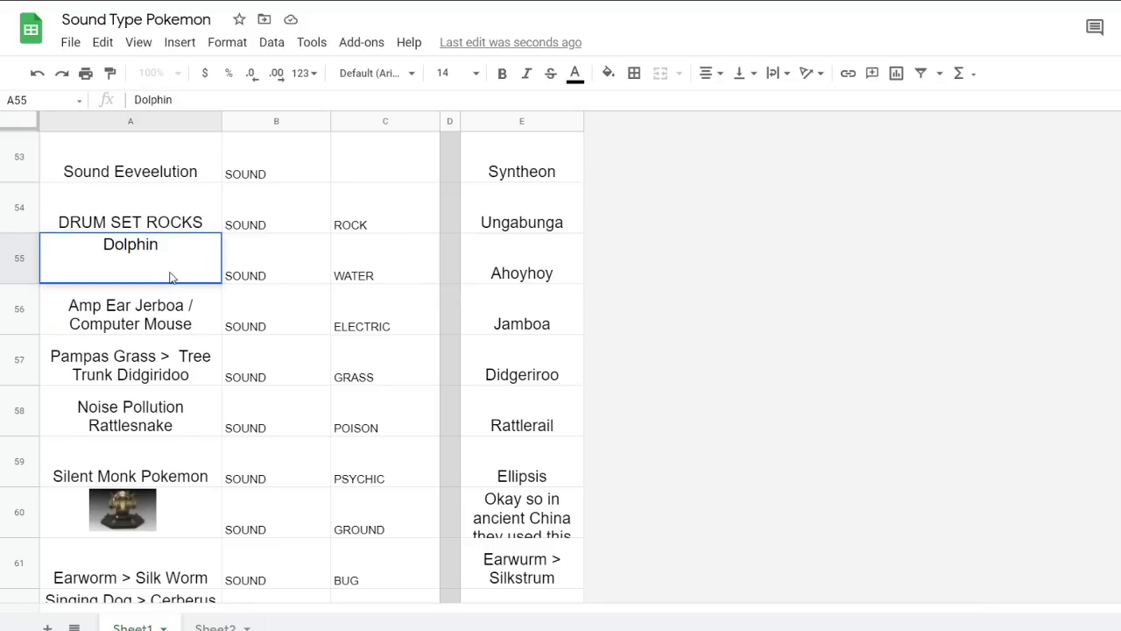
double_click(169, 244)
type("Phone")
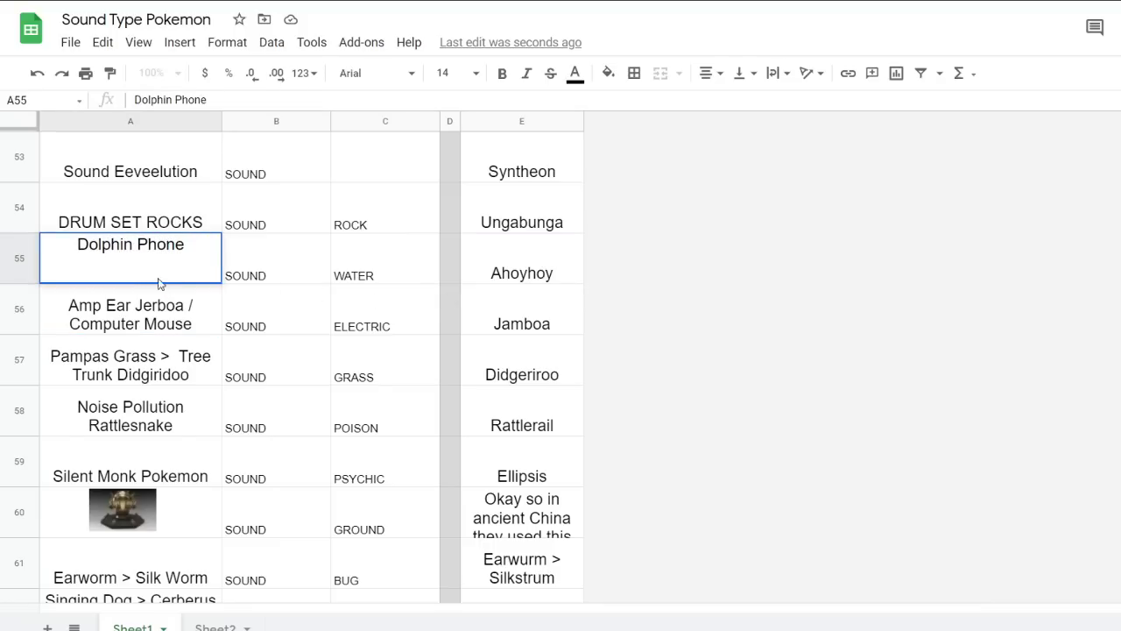
left_click(254, 294)
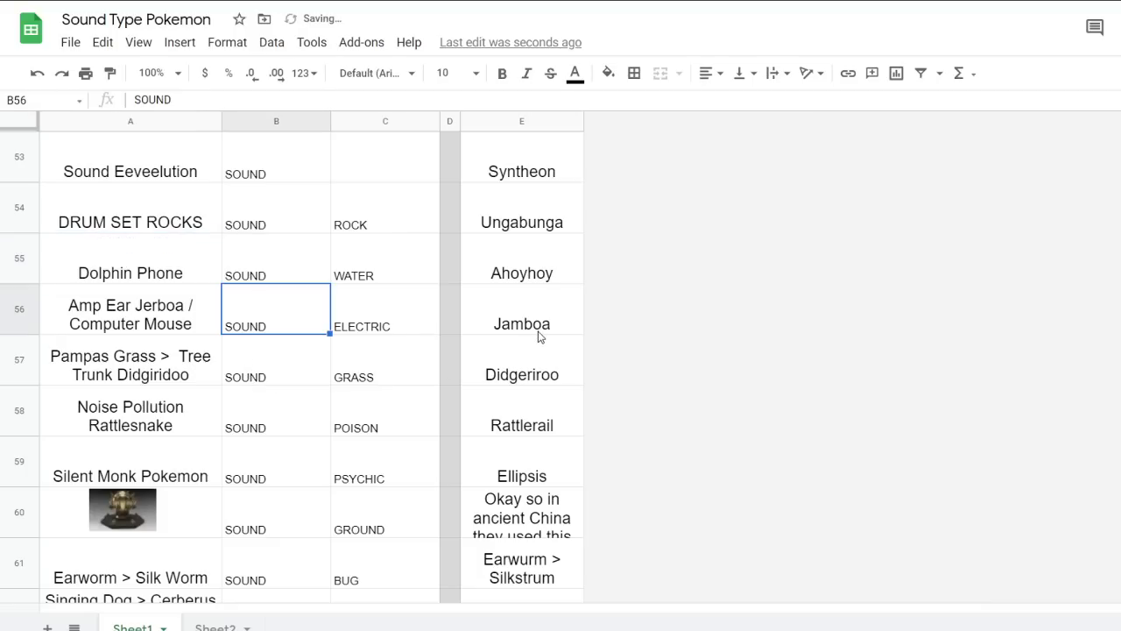
Review the concepts, types and names of the entries from row 55 down to the Rubber Chicken > Rooster row
left_click(533, 269)
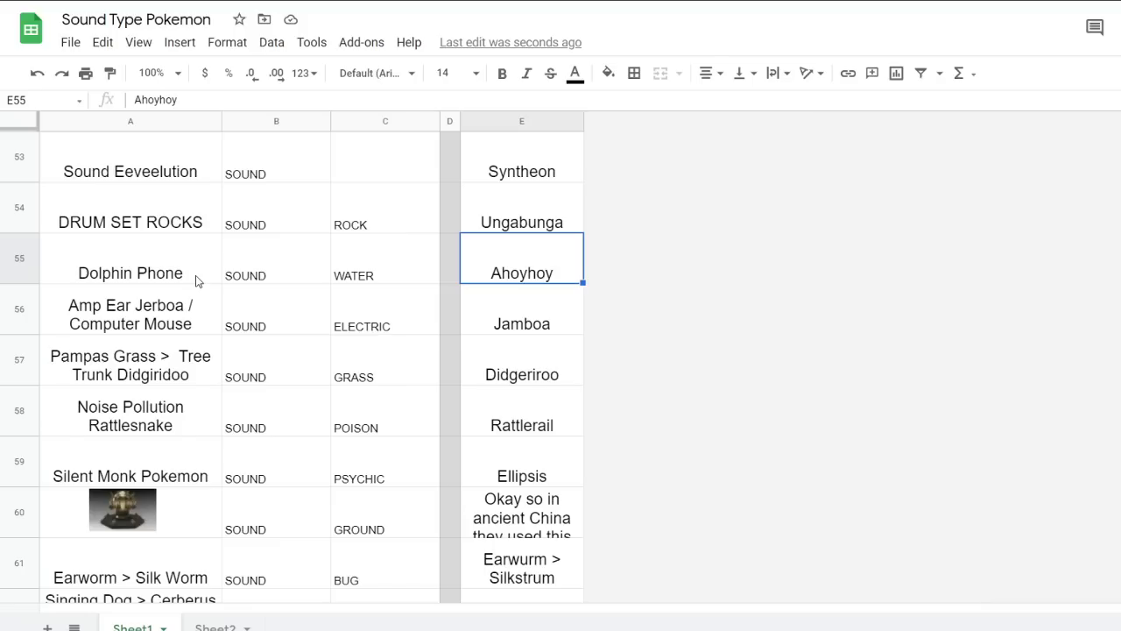
left_click(502, 303)
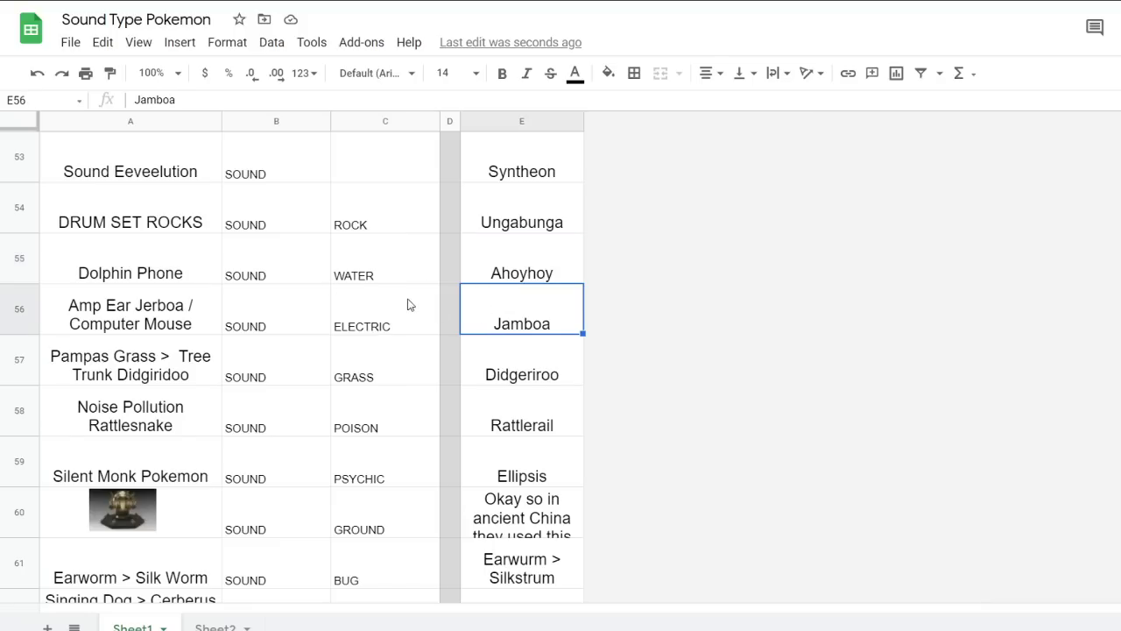
scroll(363, 296, "down", 1)
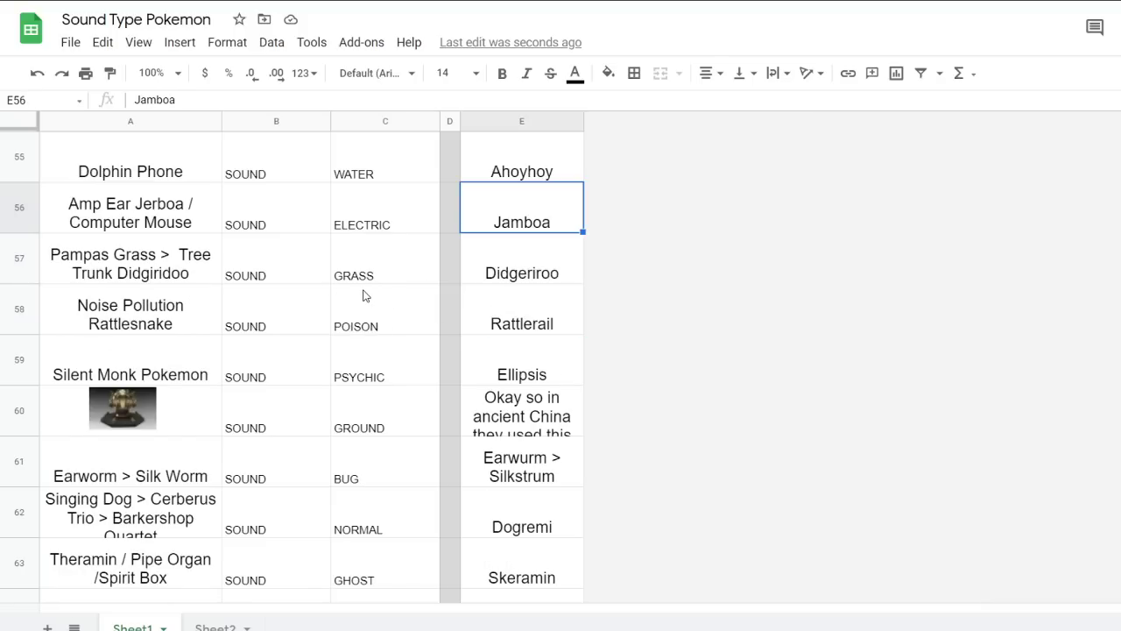
scroll(363, 295, "up", 1)
scroll(361, 296, "down", 2)
scroll(361, 296, "down", 2)
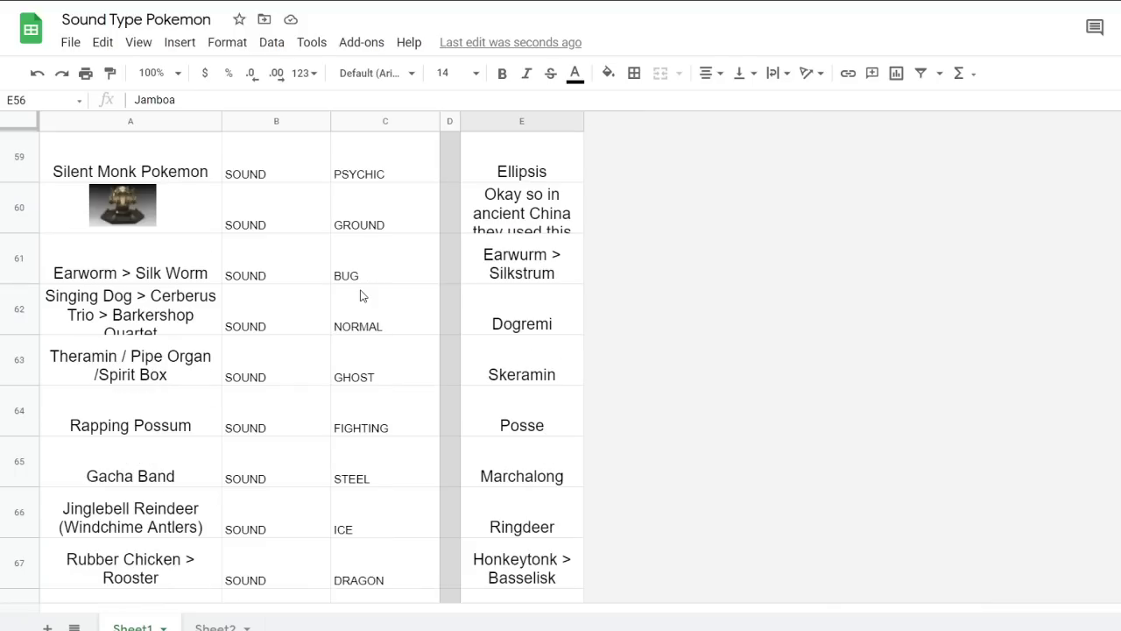
scroll(360, 296, "down", 1)
scroll(360, 296, "up", 4)
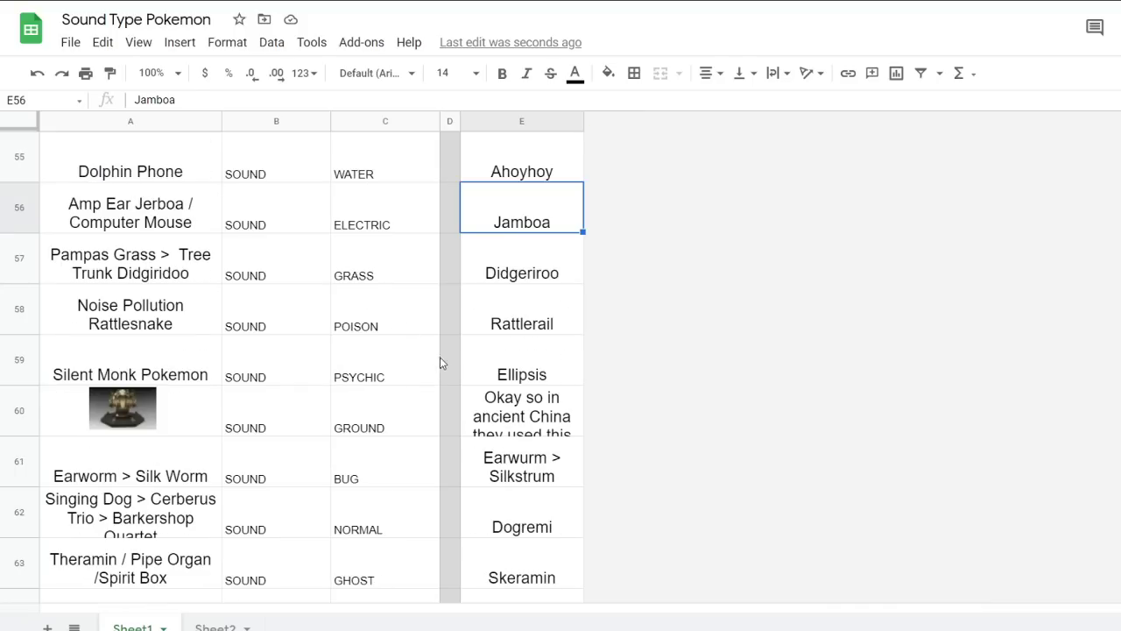
Replace the ancient China note in the SOUND/GROUND entry's name cell E60 with "John."
left_click(502, 412)
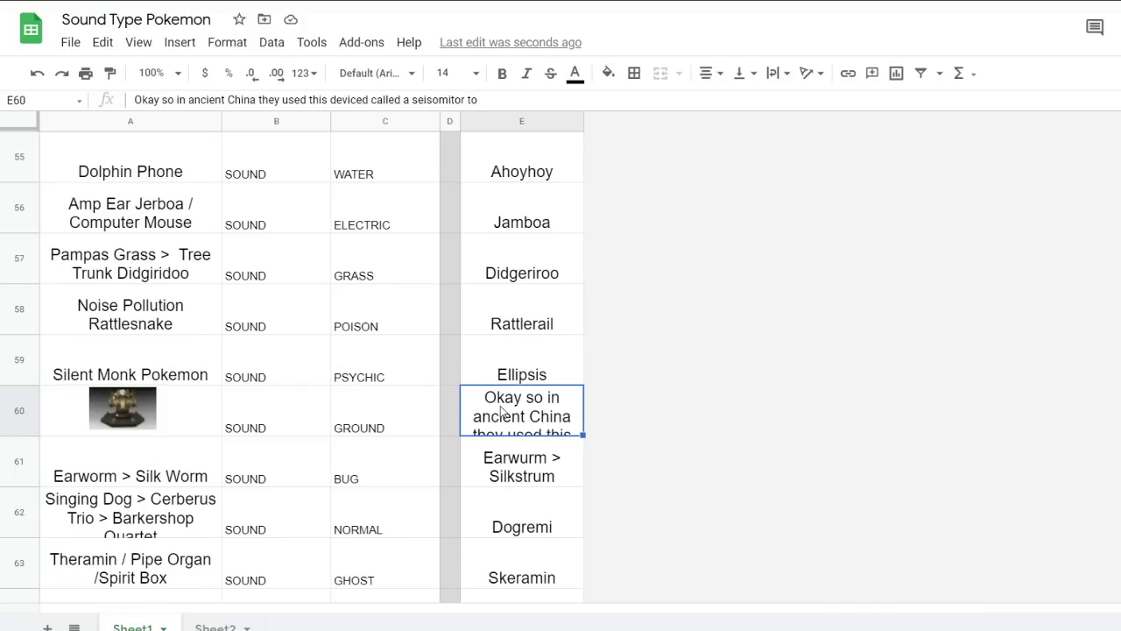
left_click(568, 220)
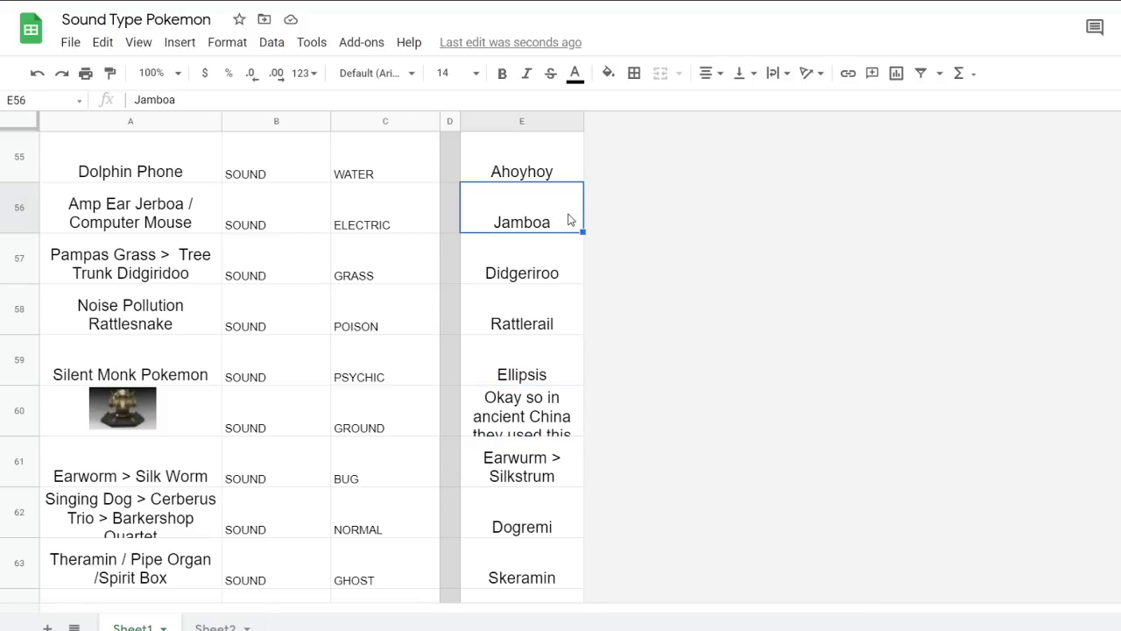
left_click(530, 427)
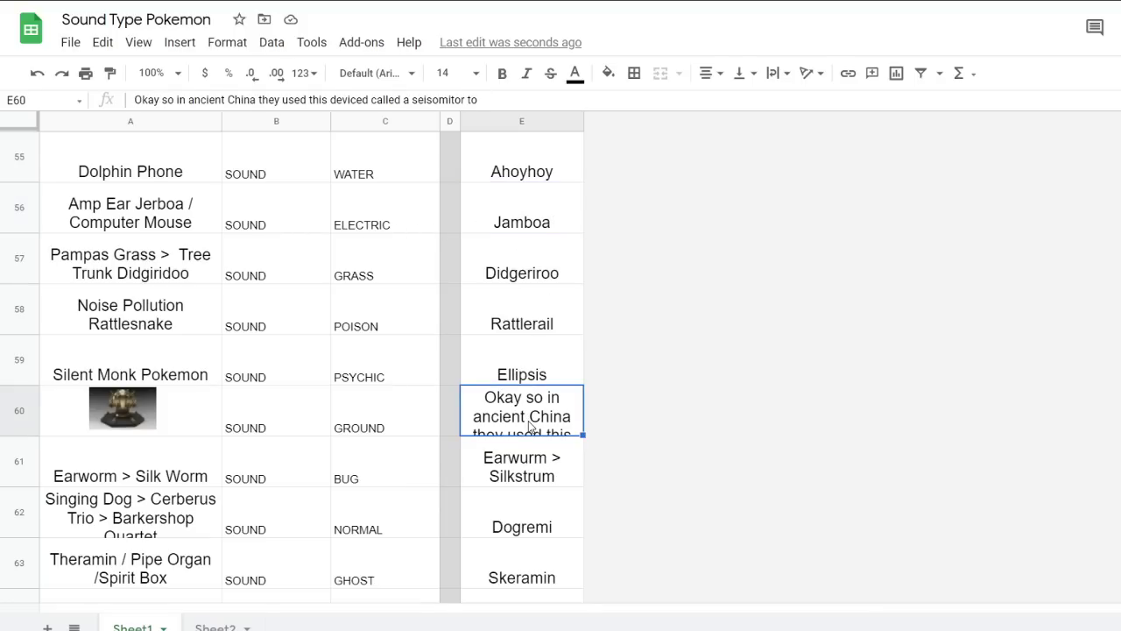
key("Delete")
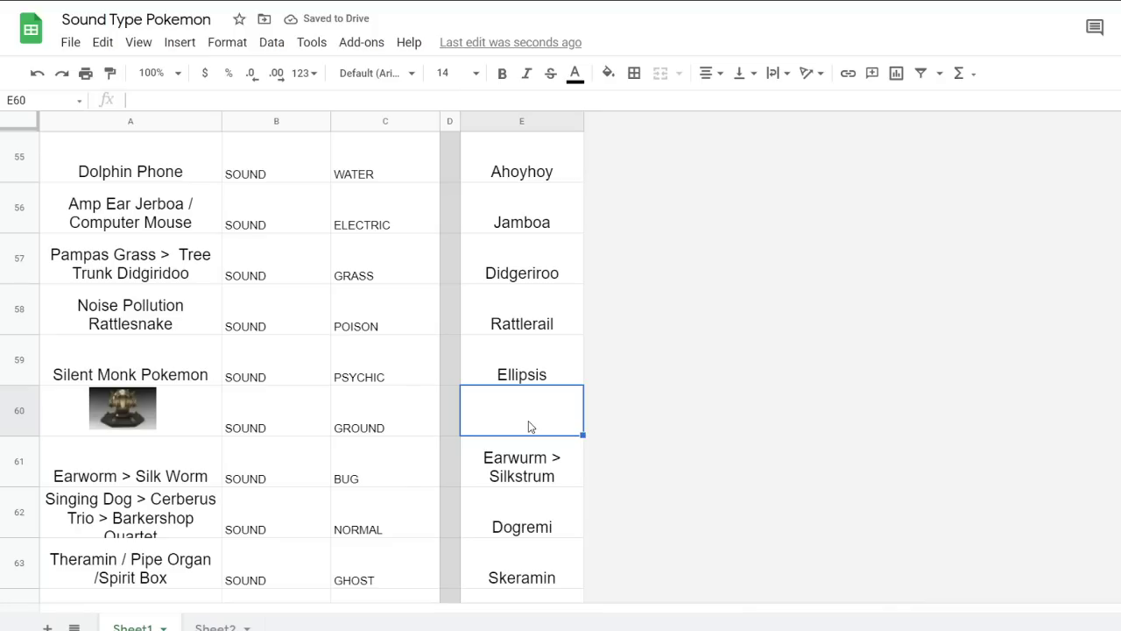
type("John.")
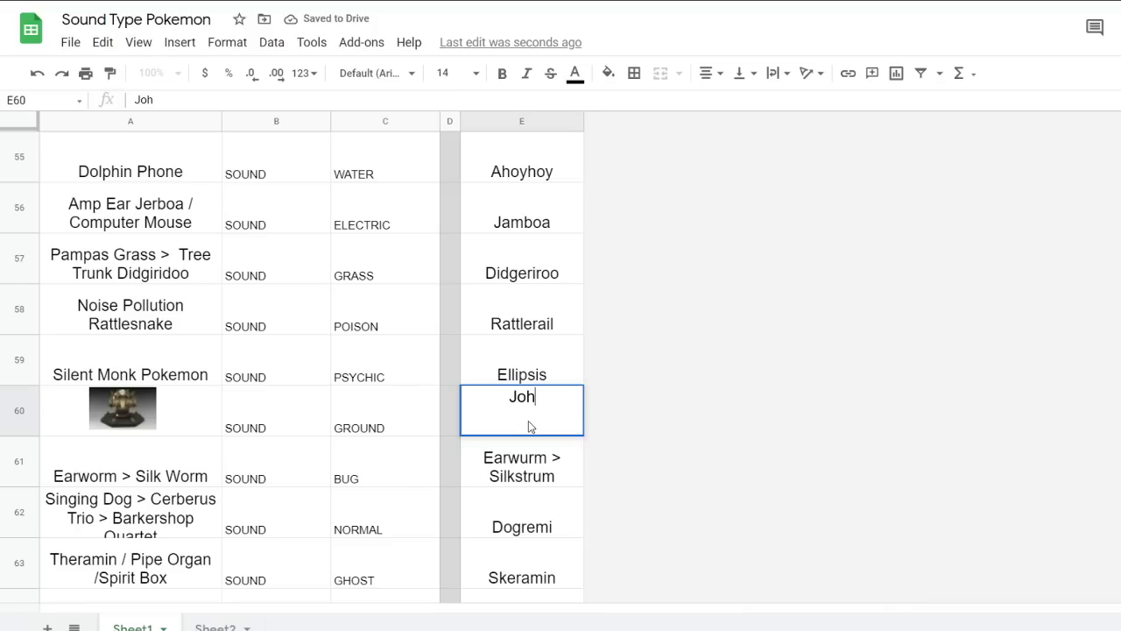
key("Up")
Enter "John 2." as the name for the Lyrebird 1 > 2 entry in cell E52
scroll(477, 387, "up", 2)
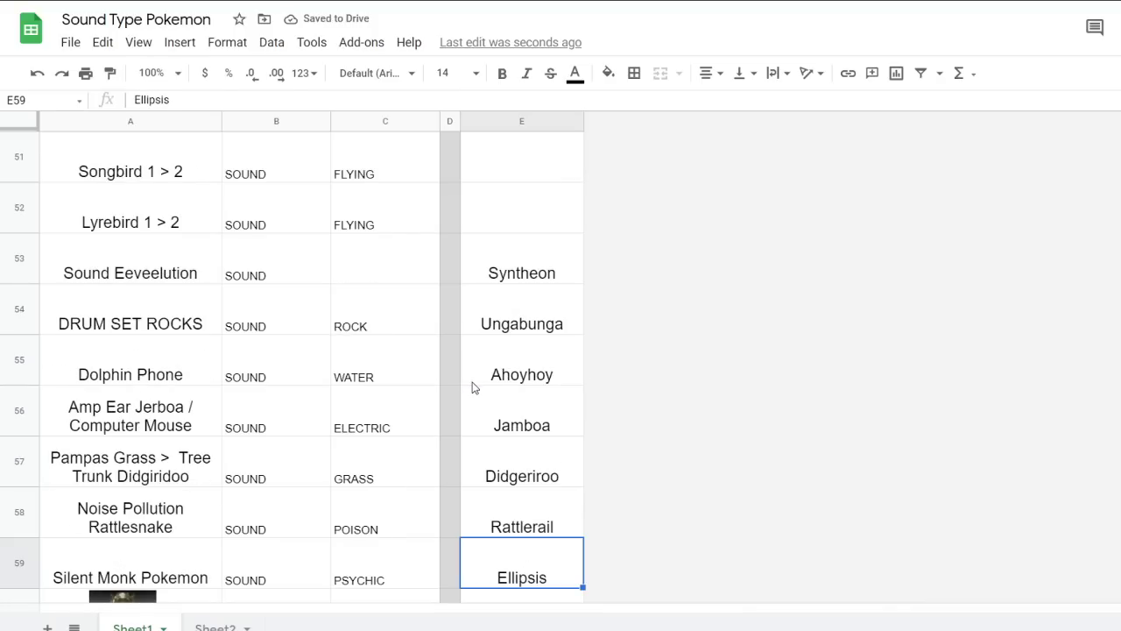
scroll(473, 387, "up", 1)
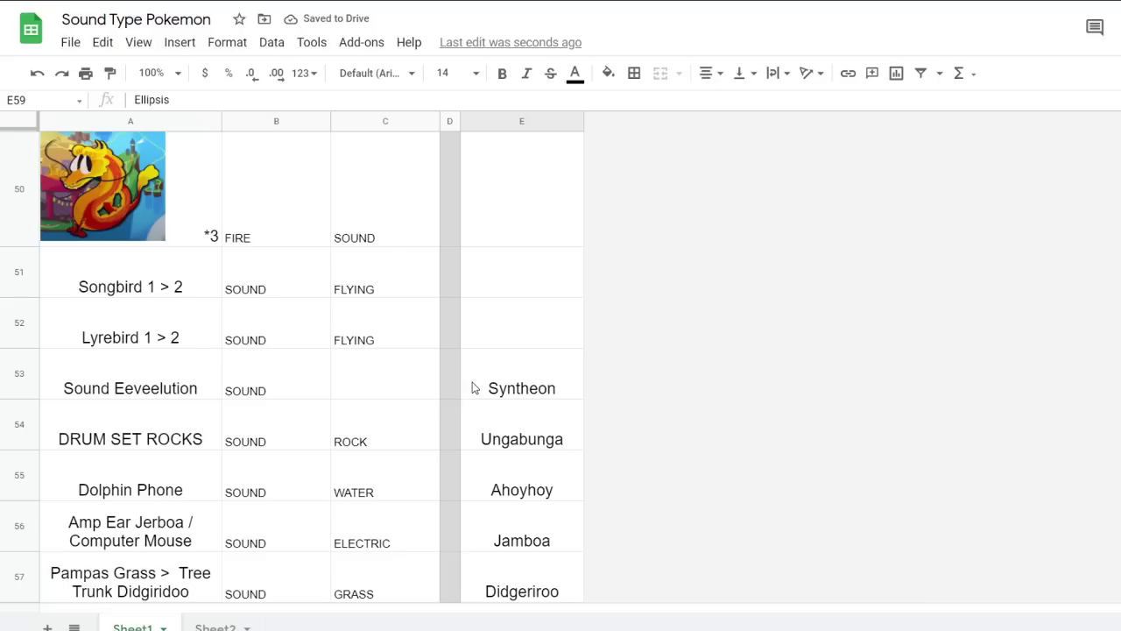
left_click(504, 339)
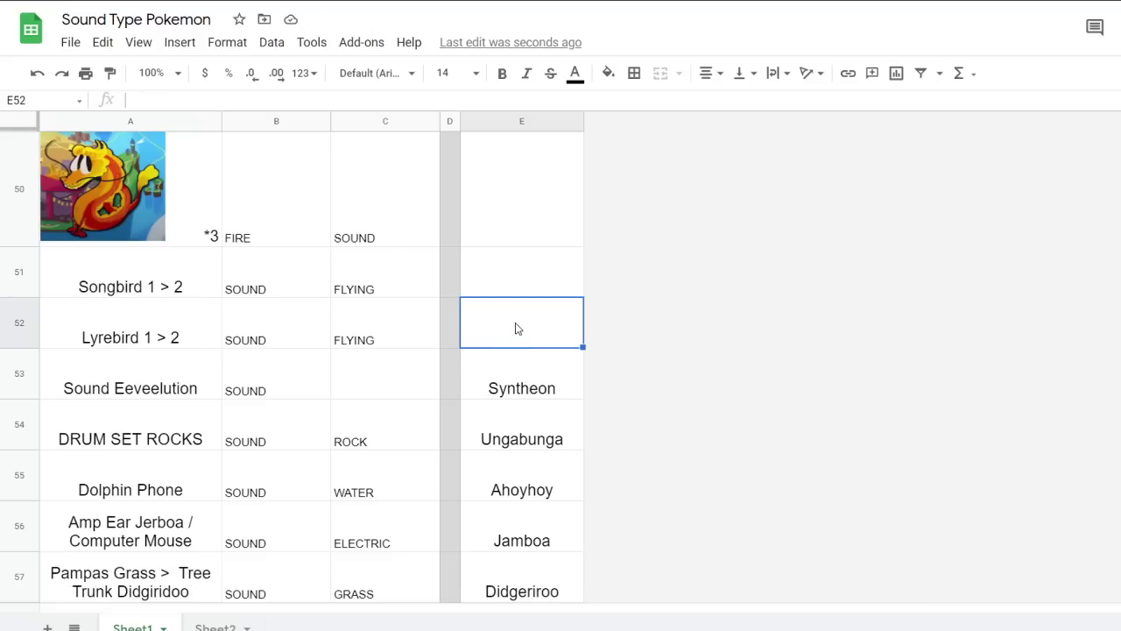
type("John 2.")
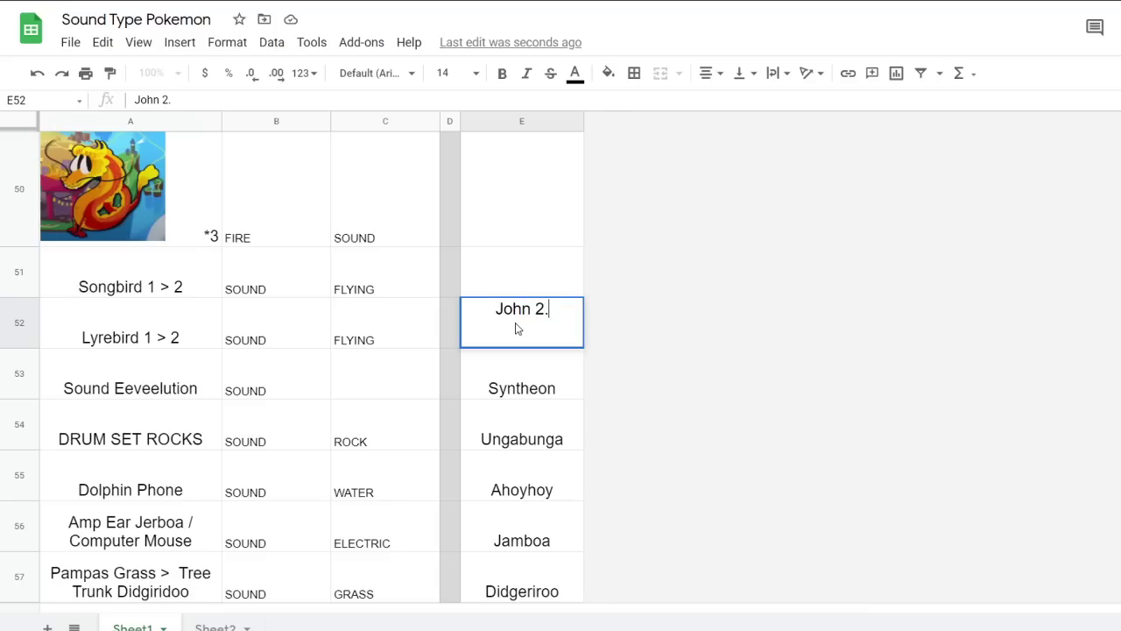
key("Return")
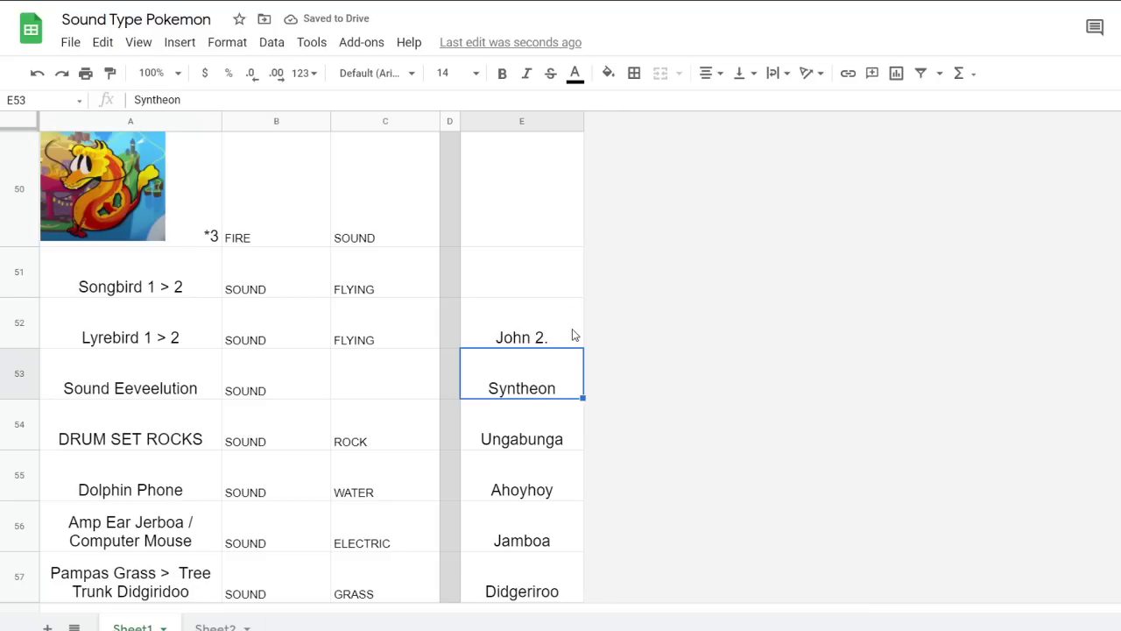
left_click(553, 464)
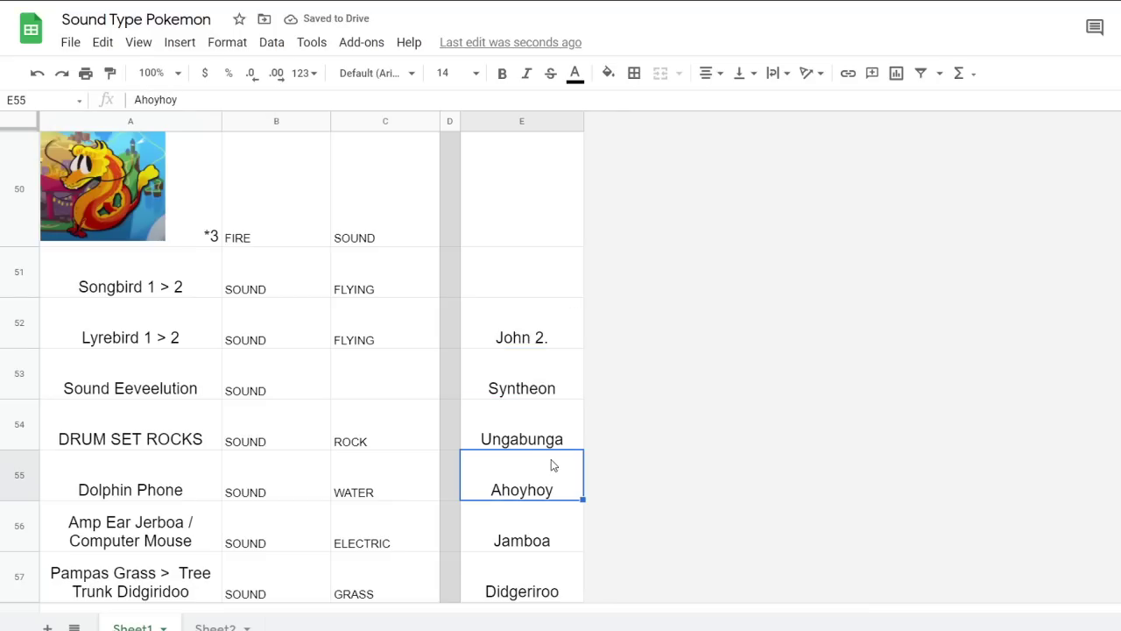
left_click(554, 442)
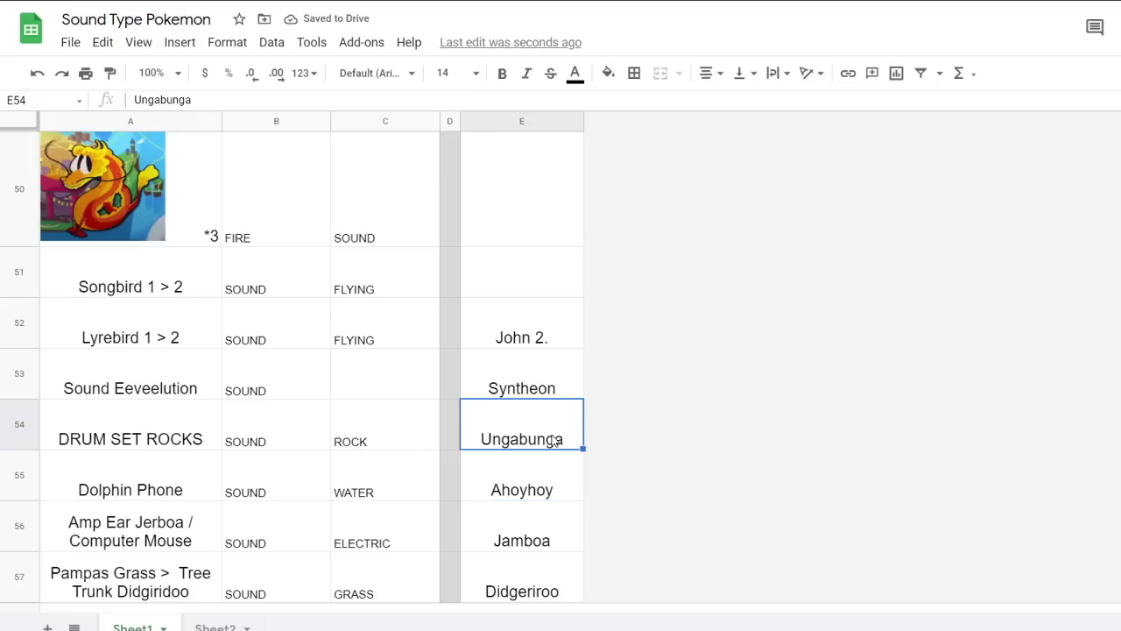
left_click(553, 346)
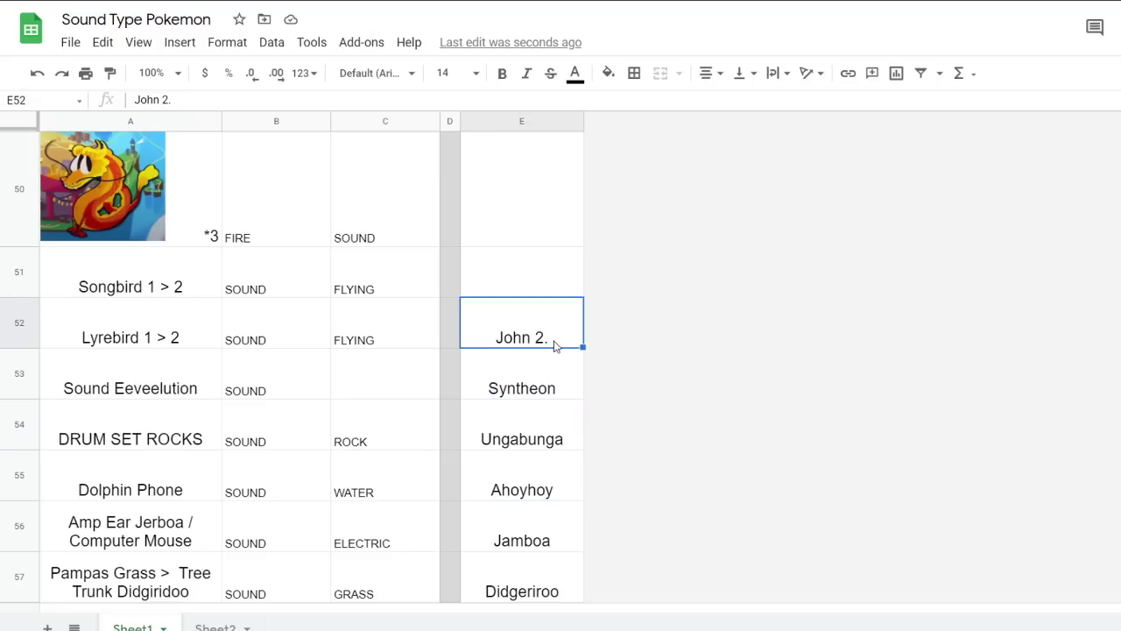
left_click(531, 446)
left_click(538, 485)
scroll(539, 487, "down", 1)
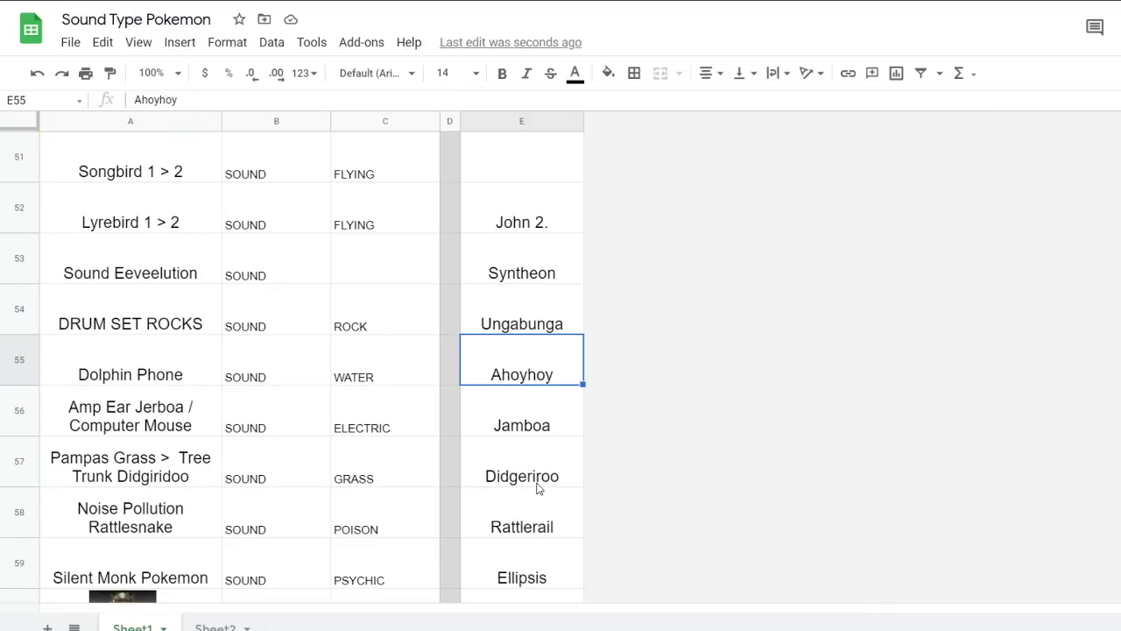
scroll(538, 488, "down", 1)
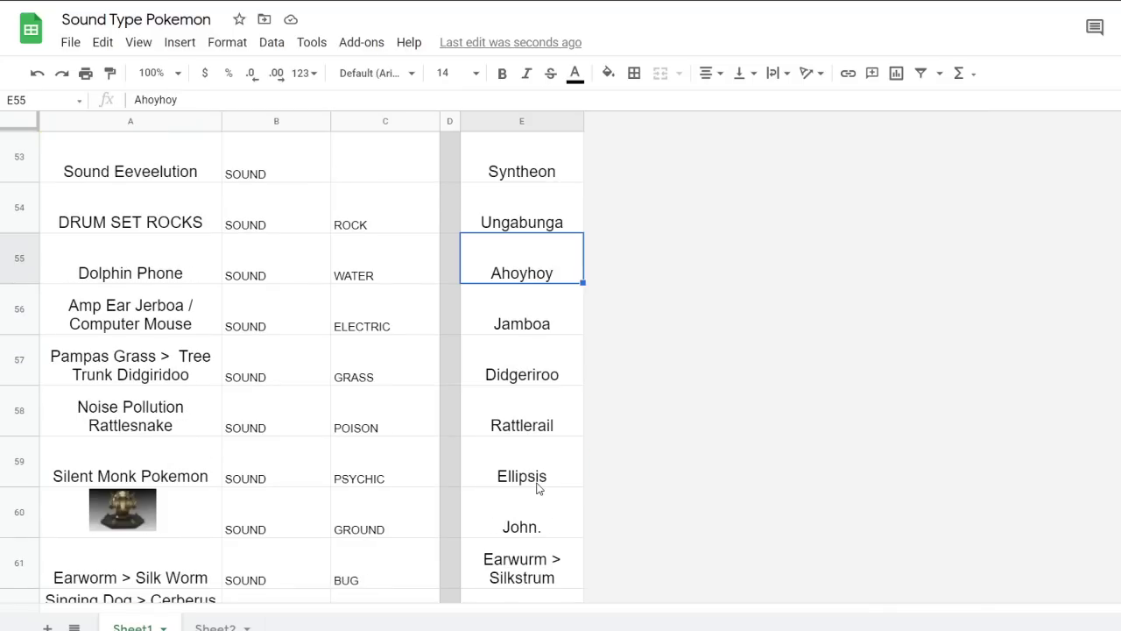
Review the names in column E from the Lyrebird 1 > 2 entry down to the Music Box Ballerina row
scroll(539, 488, "down", 2)
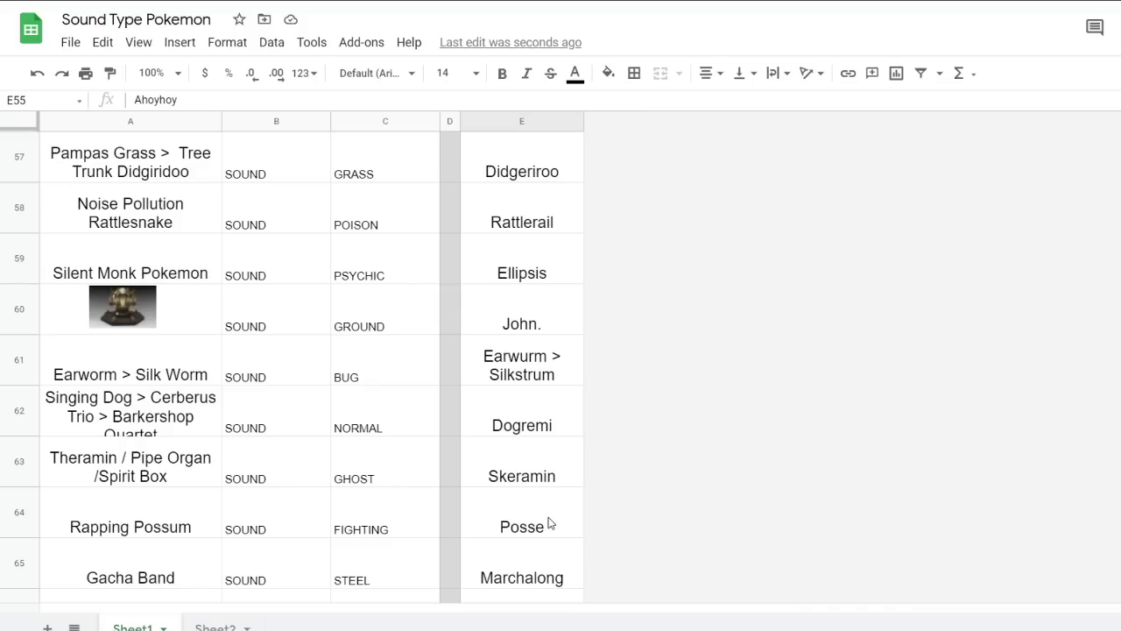
scroll(550, 522, "up", 2)
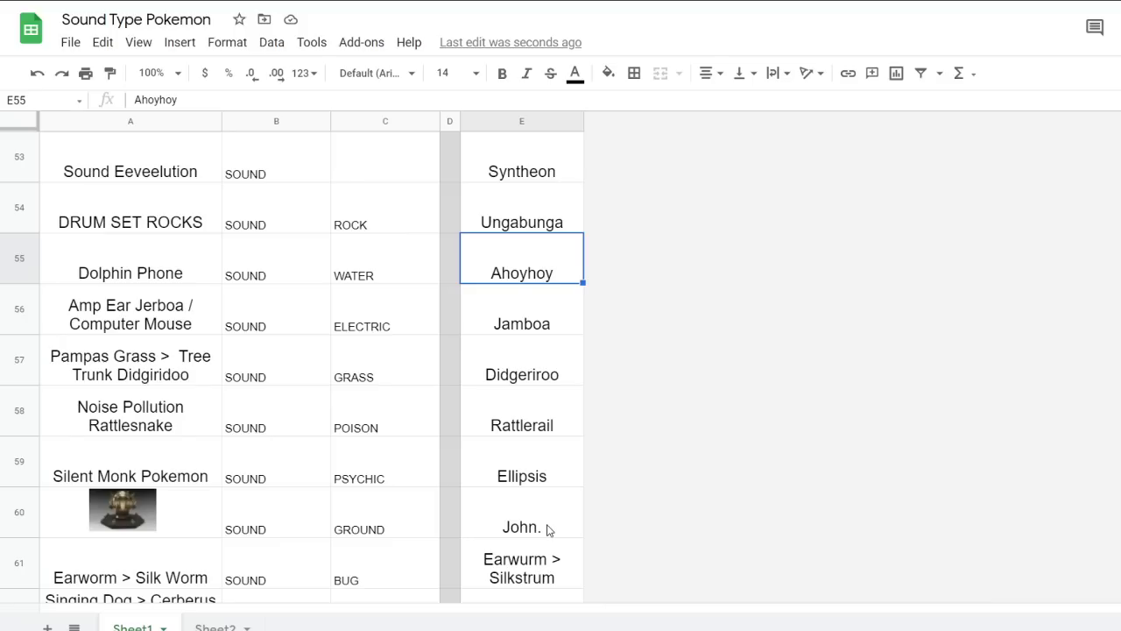
scroll(548, 530, "down", 6)
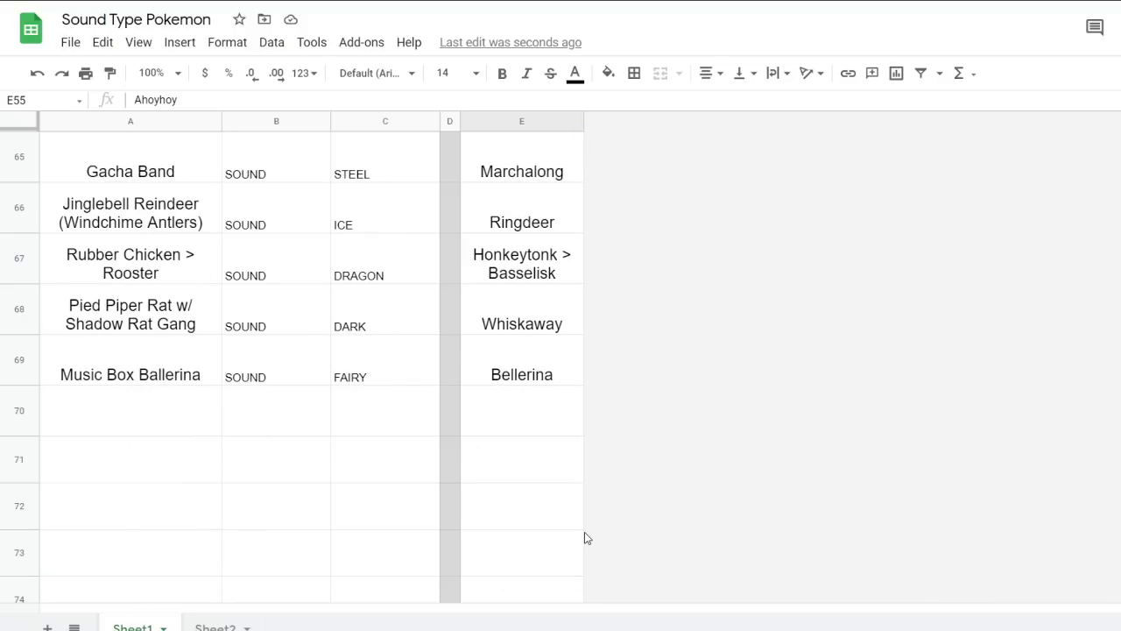
scroll(530, 503, "up", 1)
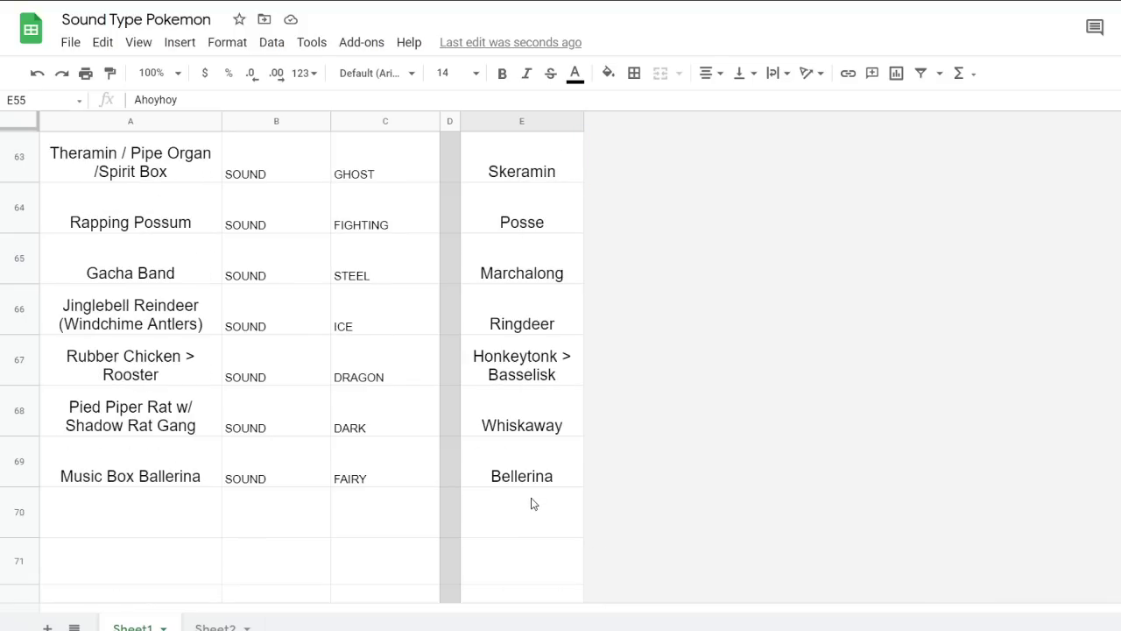
scroll(530, 504, "up", 7)
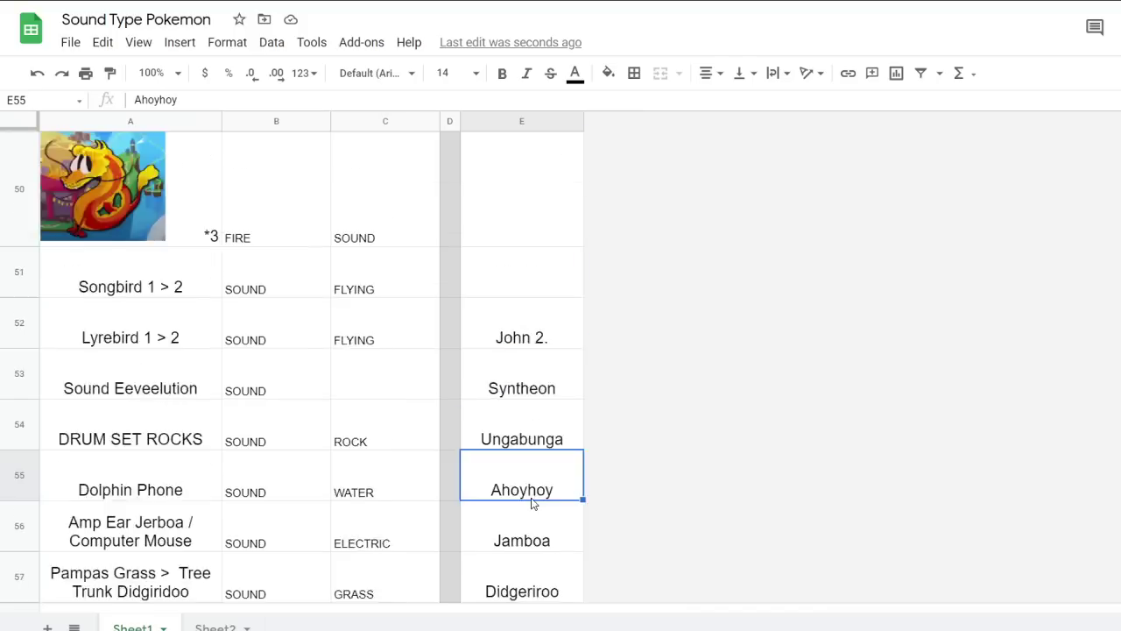
scroll(530, 503, "down", 1)
left_click(534, 339)
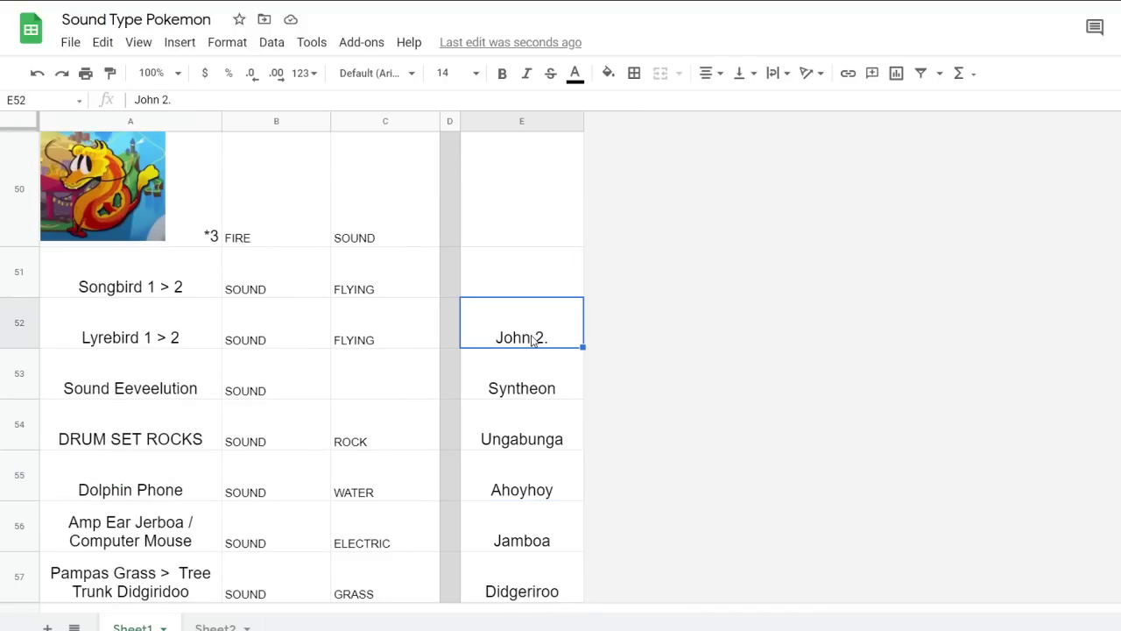
Enter "Poplar" as the name for the FIRE/SOUND dragon entry in cell E50
scroll(530, 339, "up", 1)
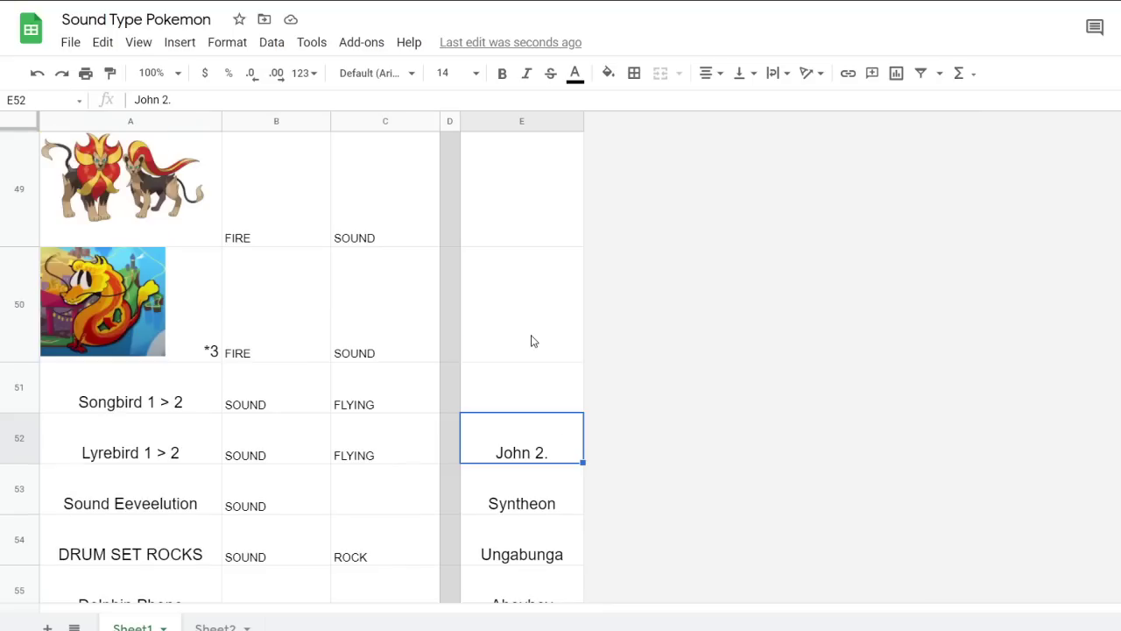
left_click(76, 323)
left_click(524, 339)
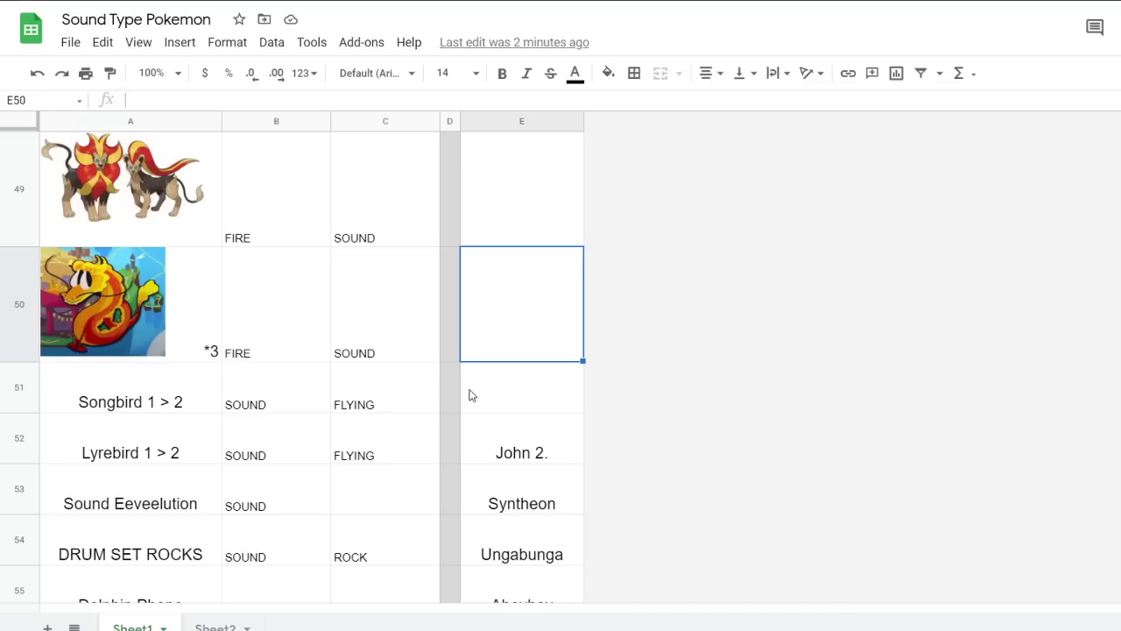
type("Poplar")
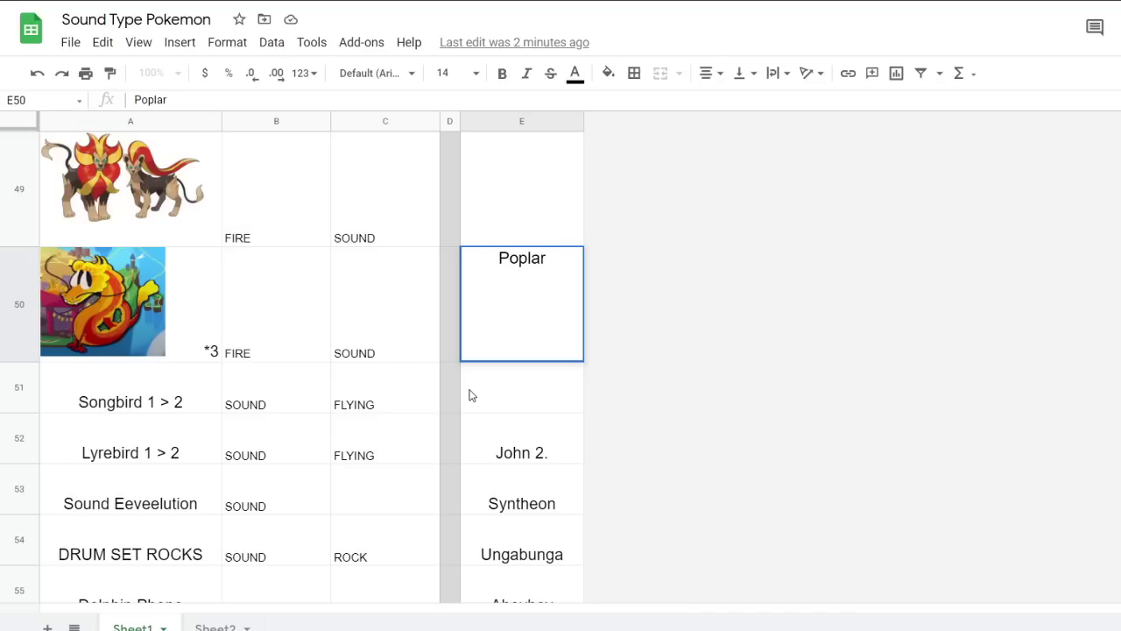
key("Return")
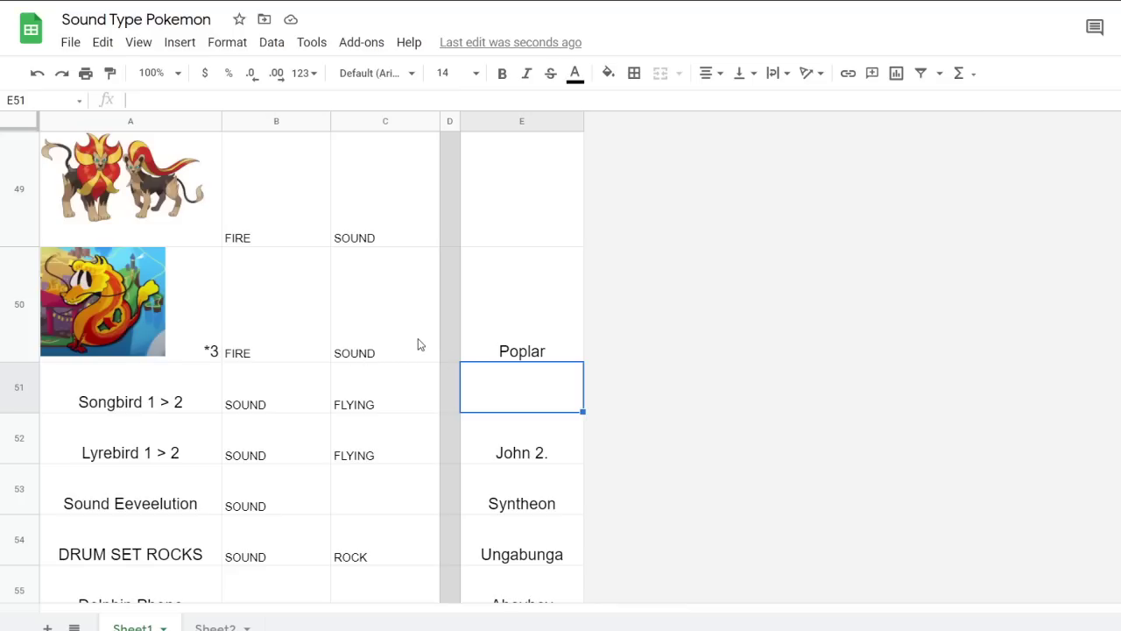
Replace the dragon entry's name in cell E50 with "Crackalacka"
left_click(488, 352)
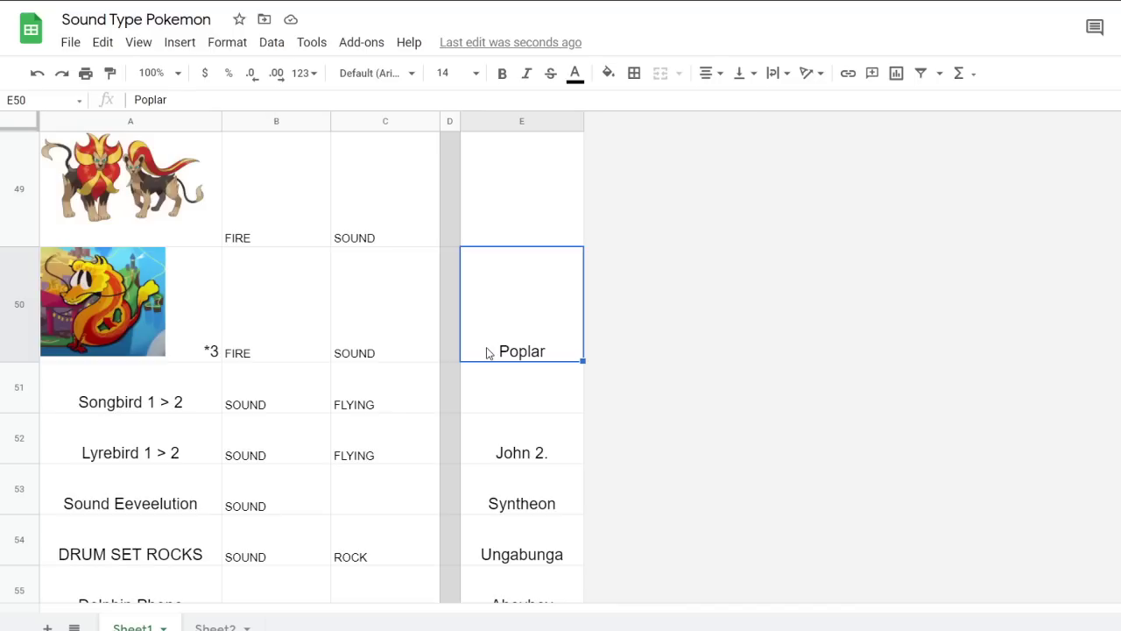
type("Crackalacka")
key("Return")
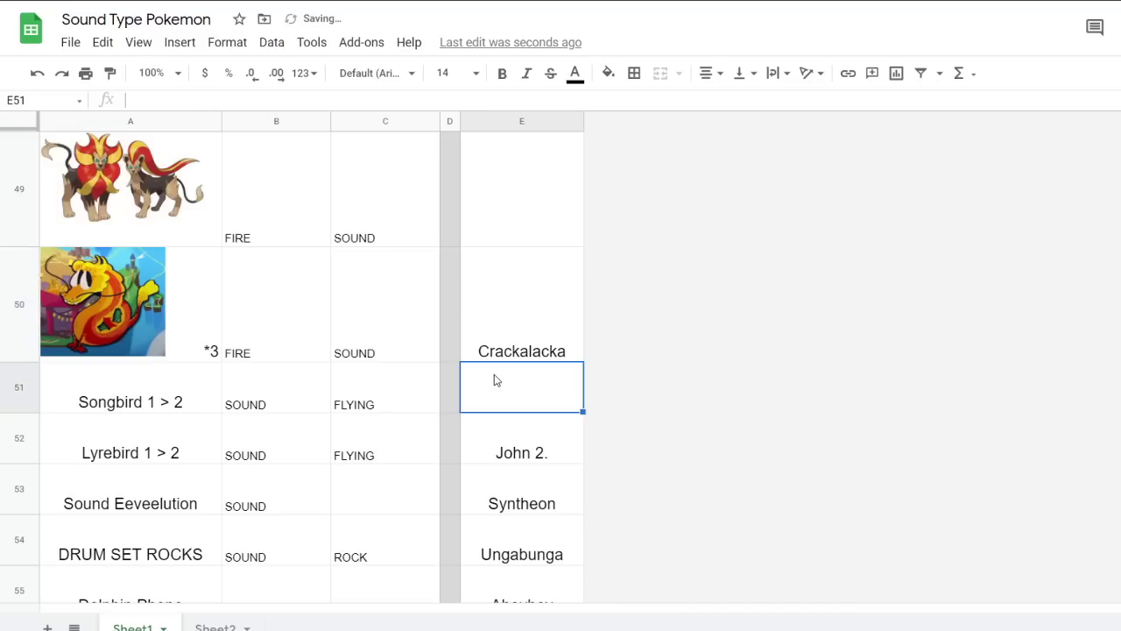
Change the ending of the dragon entry's name in cell E50 so it reads "Crackalakuh"
double_click(530, 358)
key("BackSpace")
key("BackSpace")
key("BackSpace")
type("kuh")
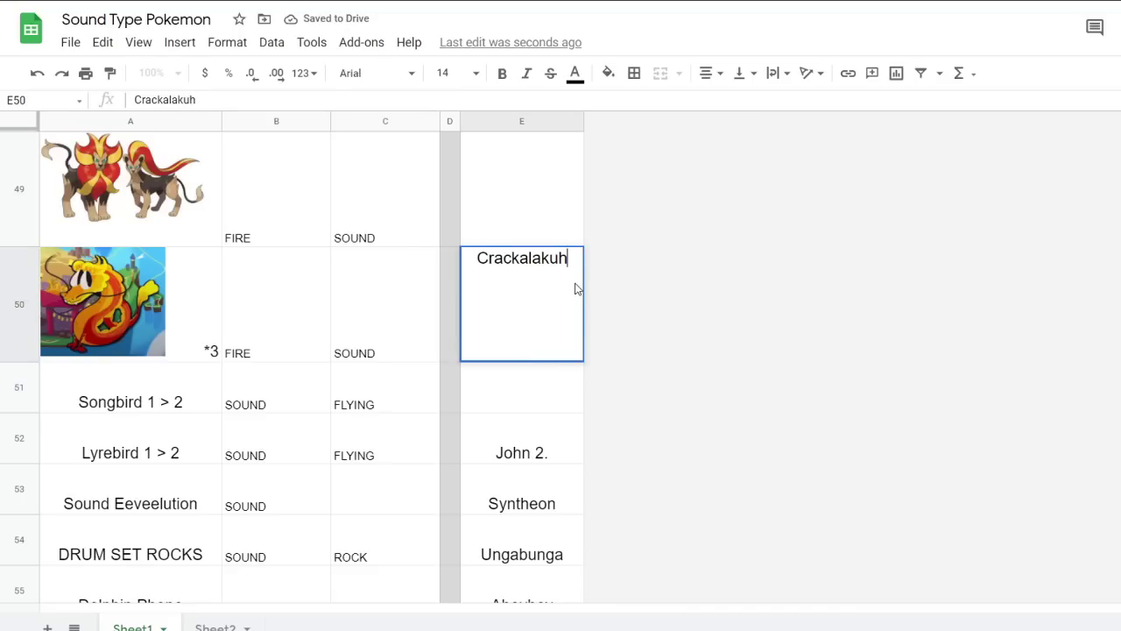
left_click(562, 413)
left_click(527, 401)
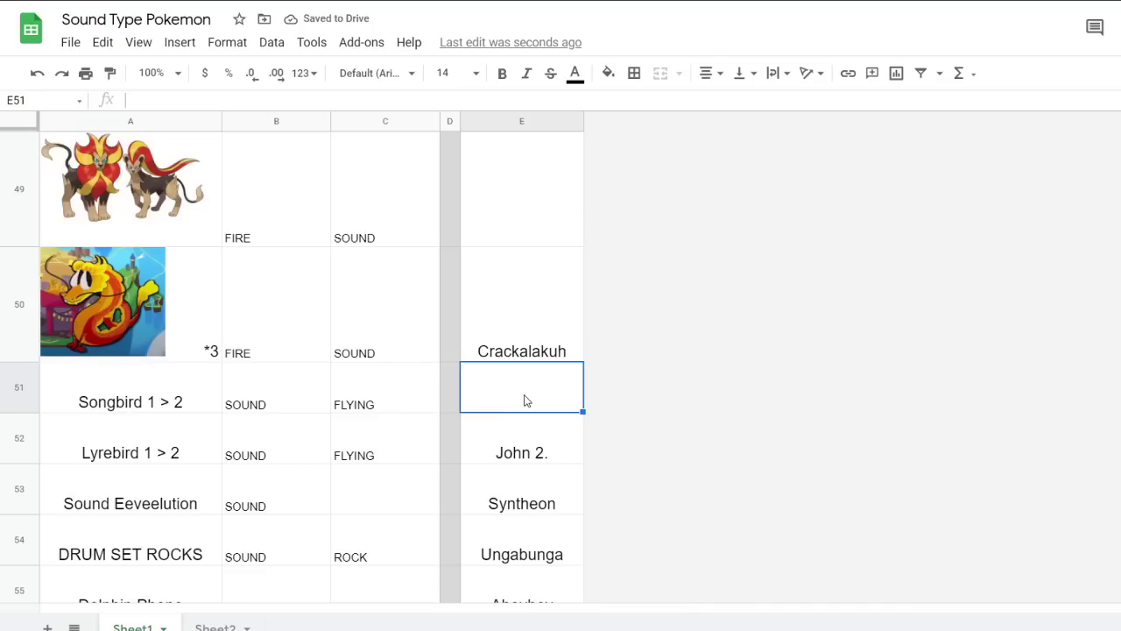
Replace the Lyrebird 1 > 2 entry's name in cell E52 with "Alwayslies"
left_click(543, 449)
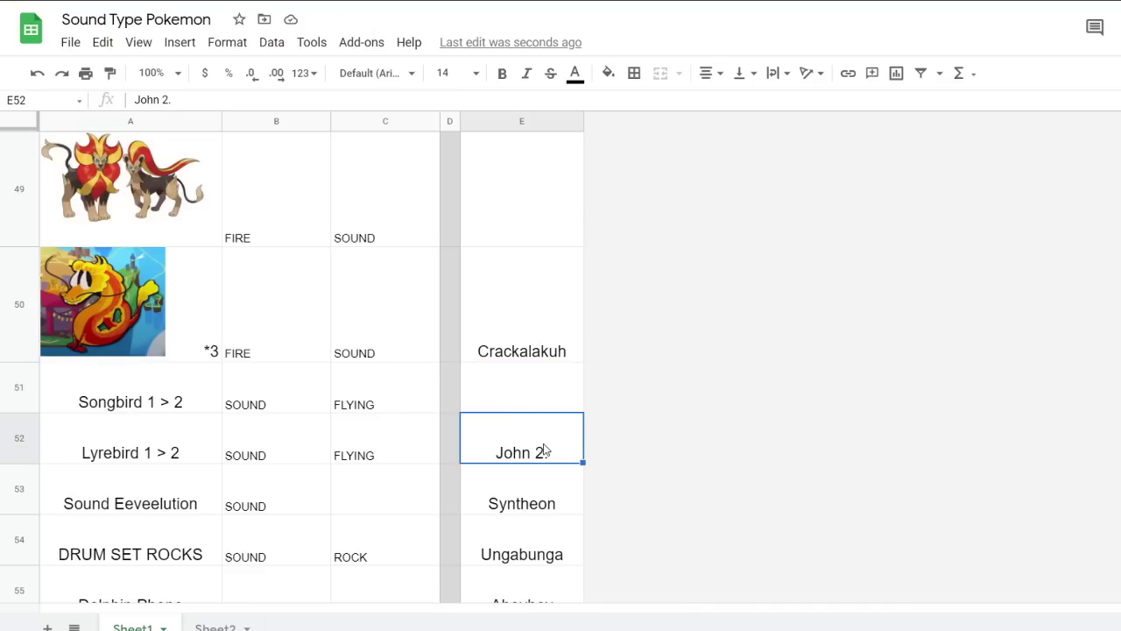
type("Alwayslyes")
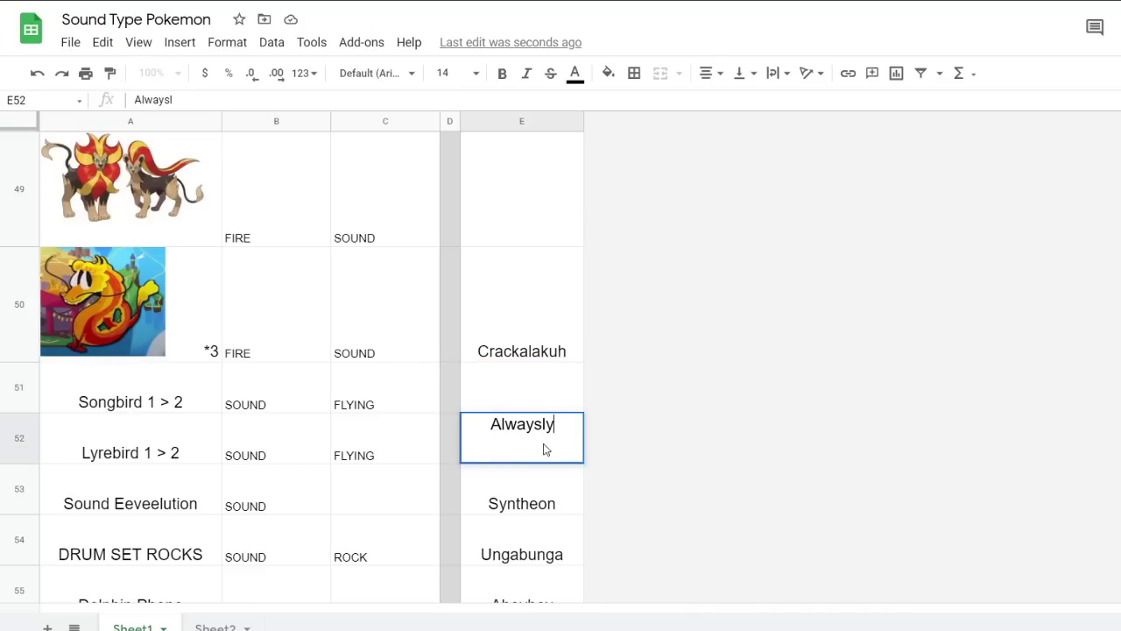
key("BackSpace")
key("BackSpace")
key("BackSpace")
type("ys")
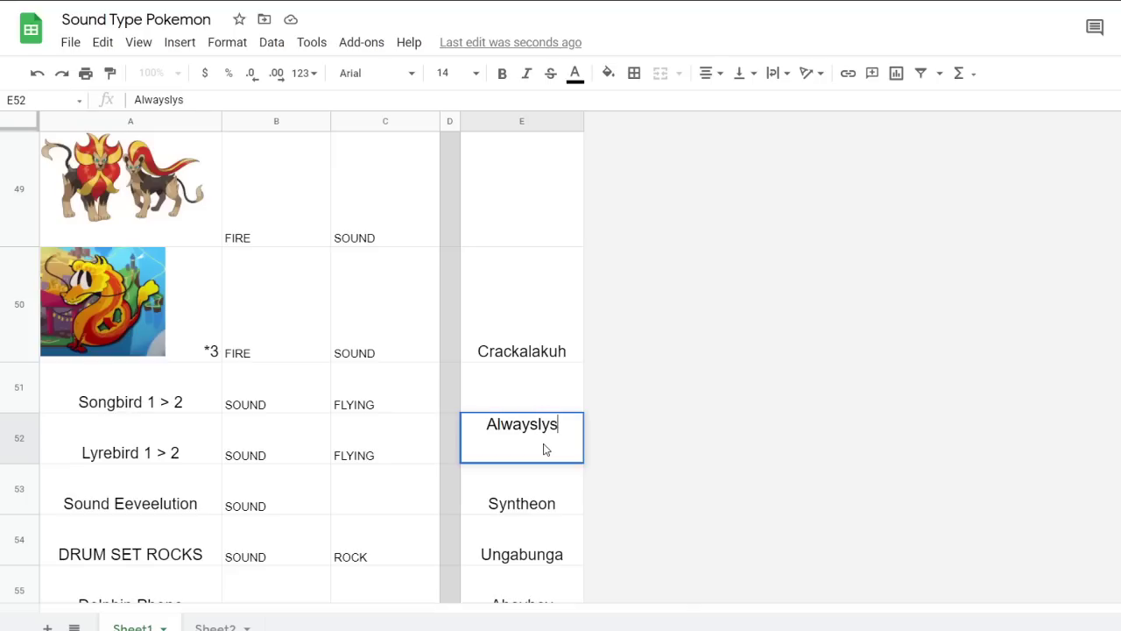
left_click_drag(540, 427, 553, 429)
type("ie")
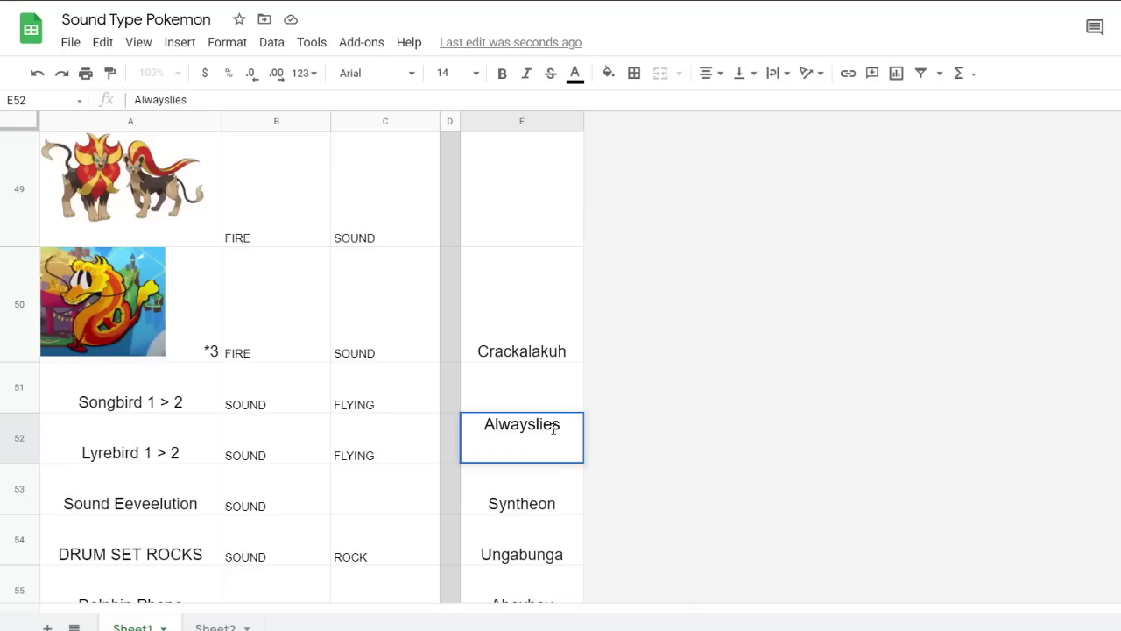
left_click(556, 488)
left_click(540, 450)
Review the concepts, types and names from row 49 down to row 69, including the Didgeriroo and Rattlerail name cells
scroll(538, 447, "down", 3)
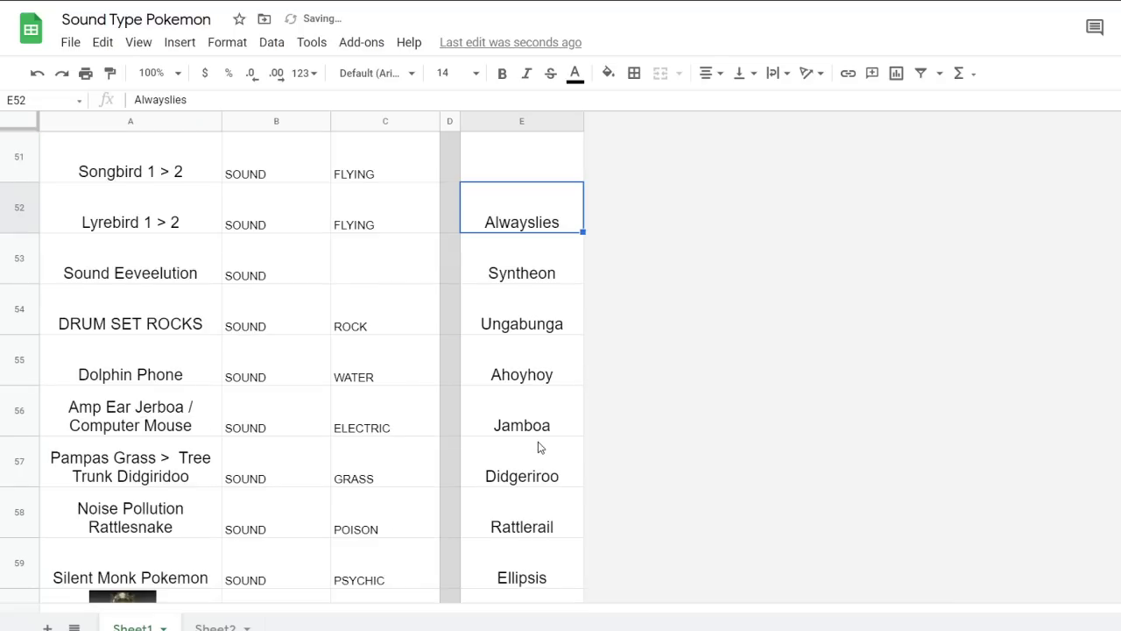
scroll(531, 497, "down", 1)
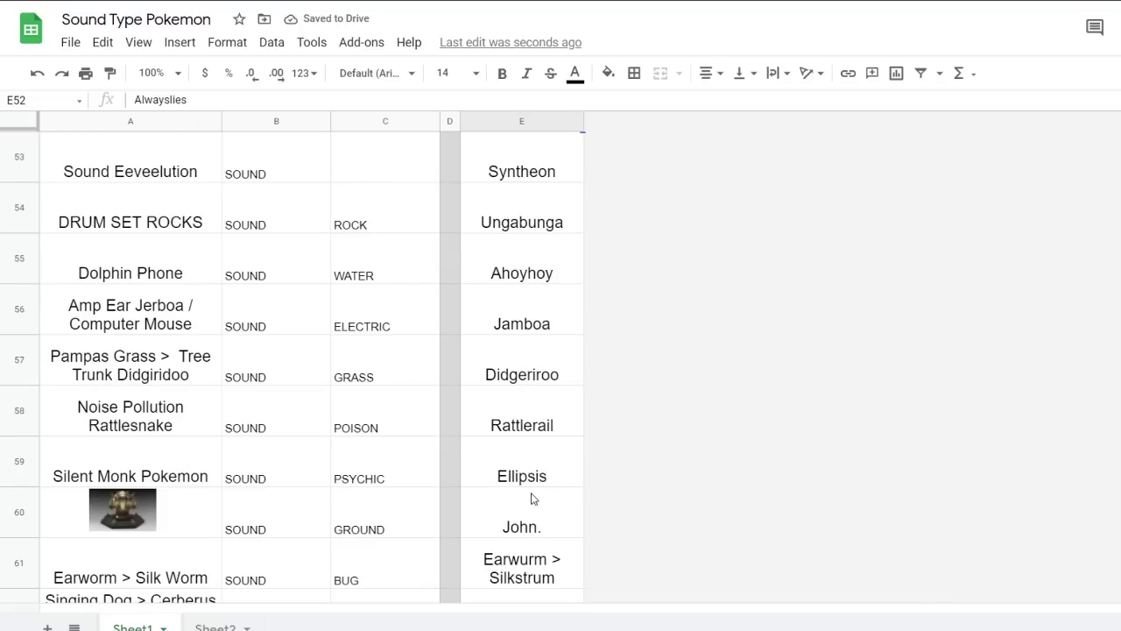
scroll(530, 498, "up", 1)
scroll(531, 497, "down", 4)
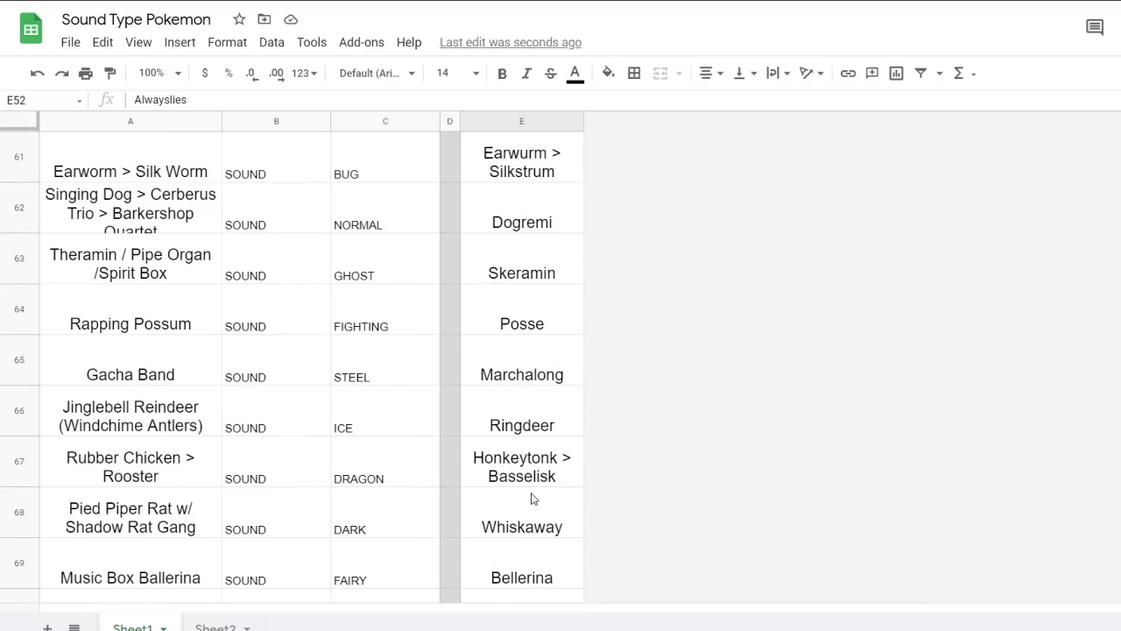
scroll(530, 497, "down", 2)
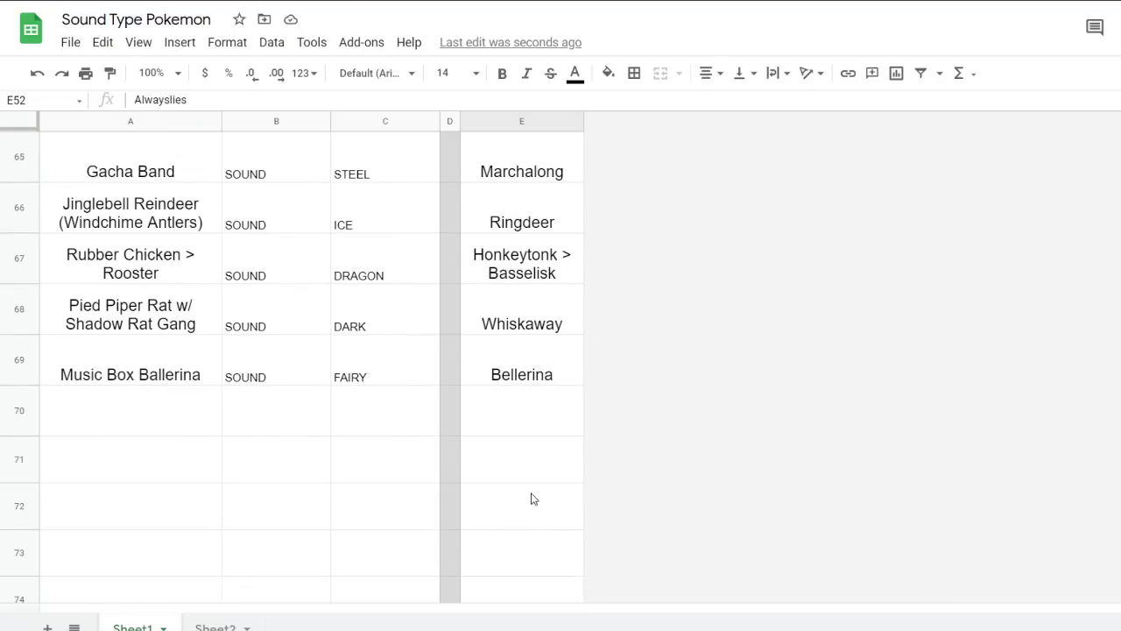
scroll(533, 499, "up", 1)
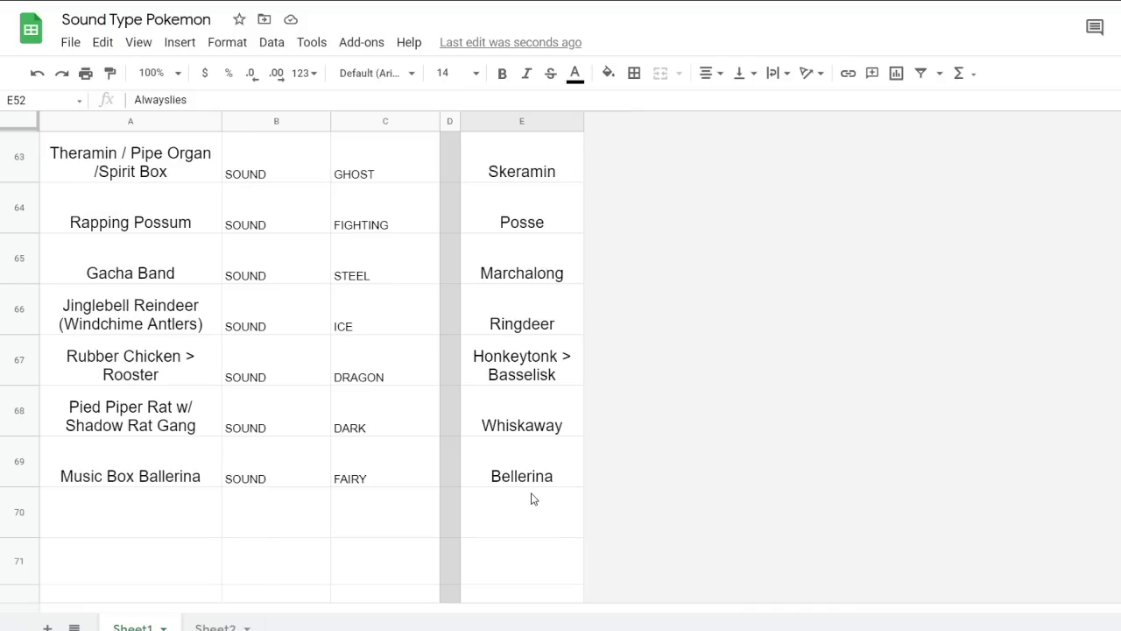
scroll(533, 499, "up", 1)
scroll(533, 498, "up", 1)
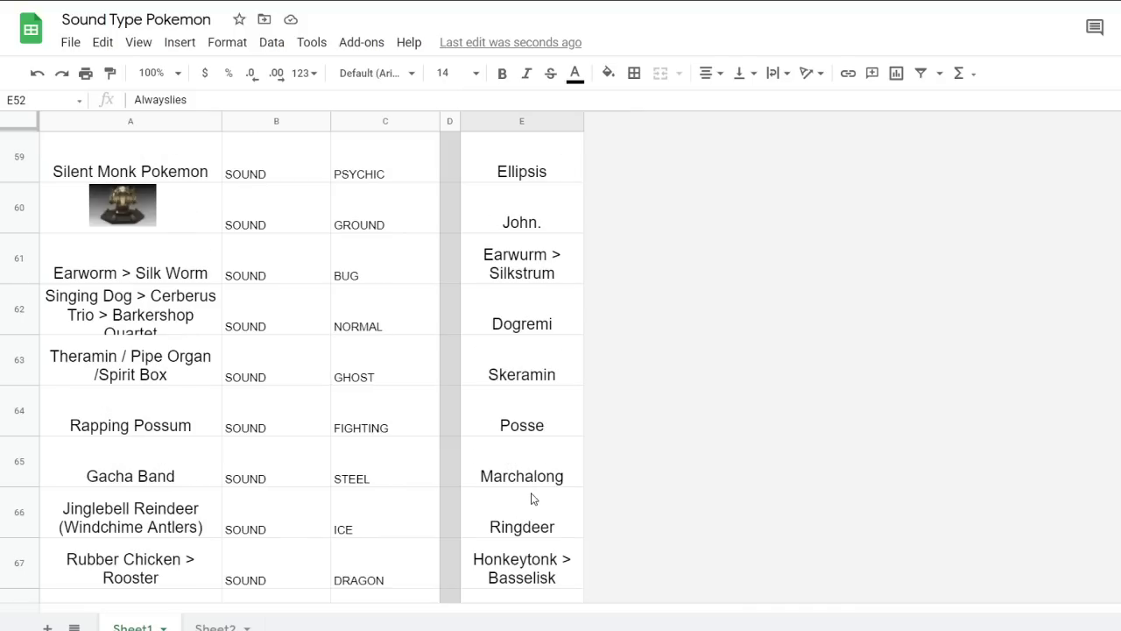
scroll(533, 498, "up", 1)
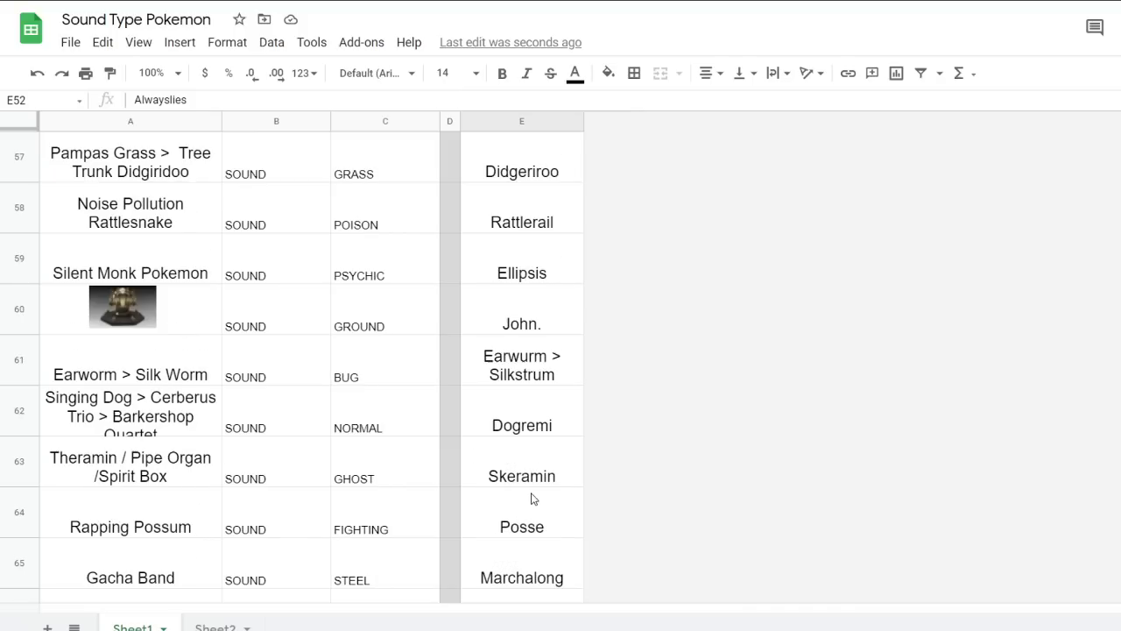
scroll(530, 497, "up", 4)
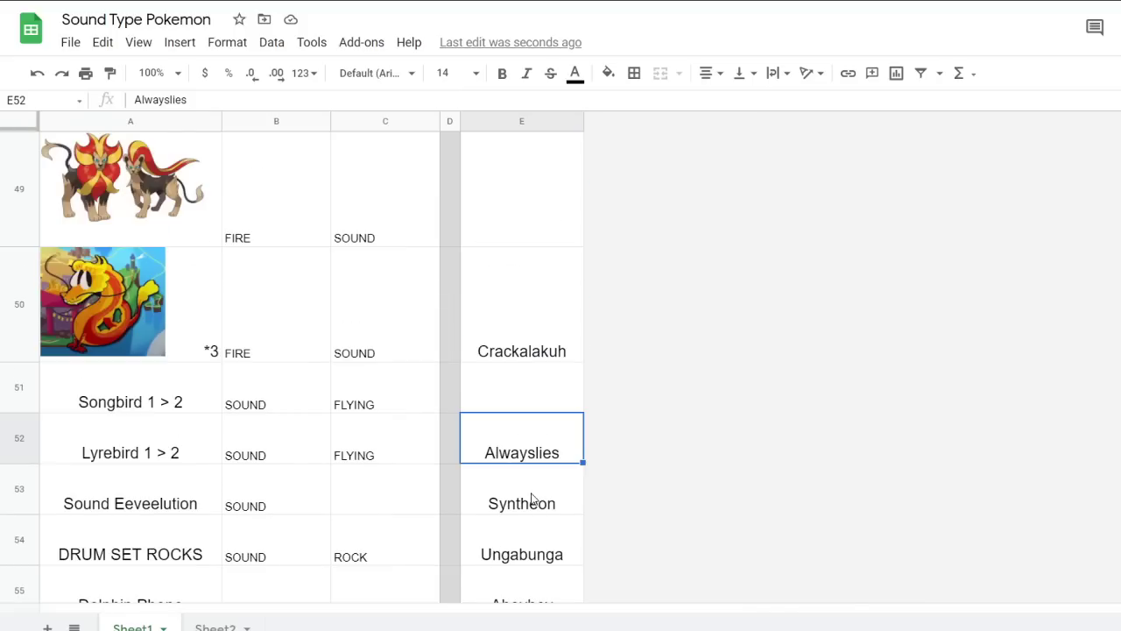
scroll(531, 498, "down", 1)
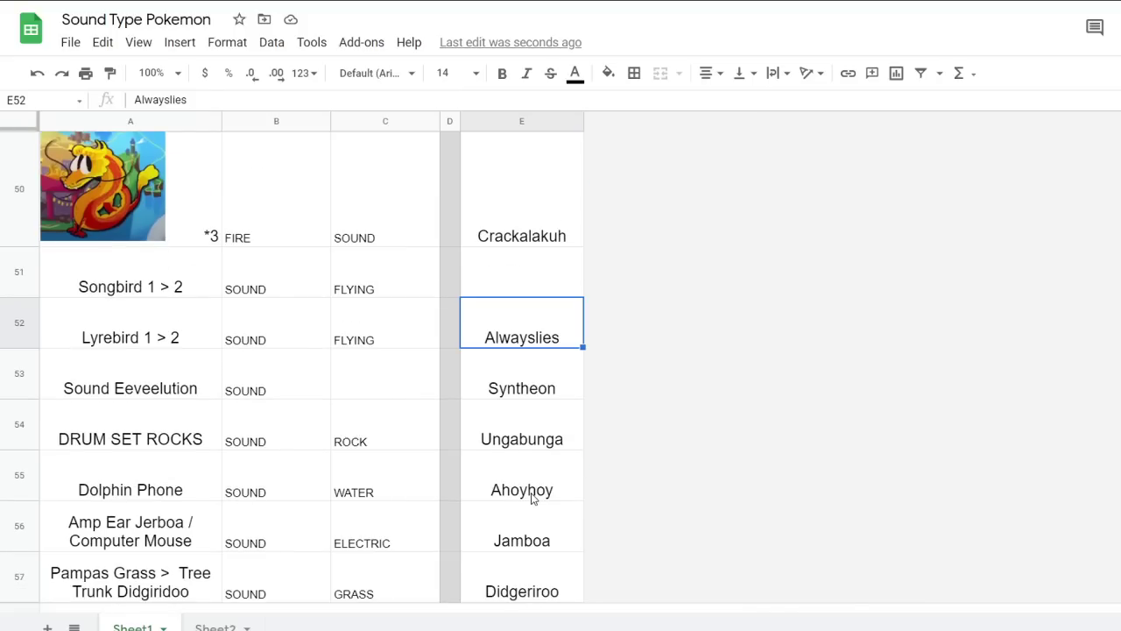
scroll(531, 499, "down", 1)
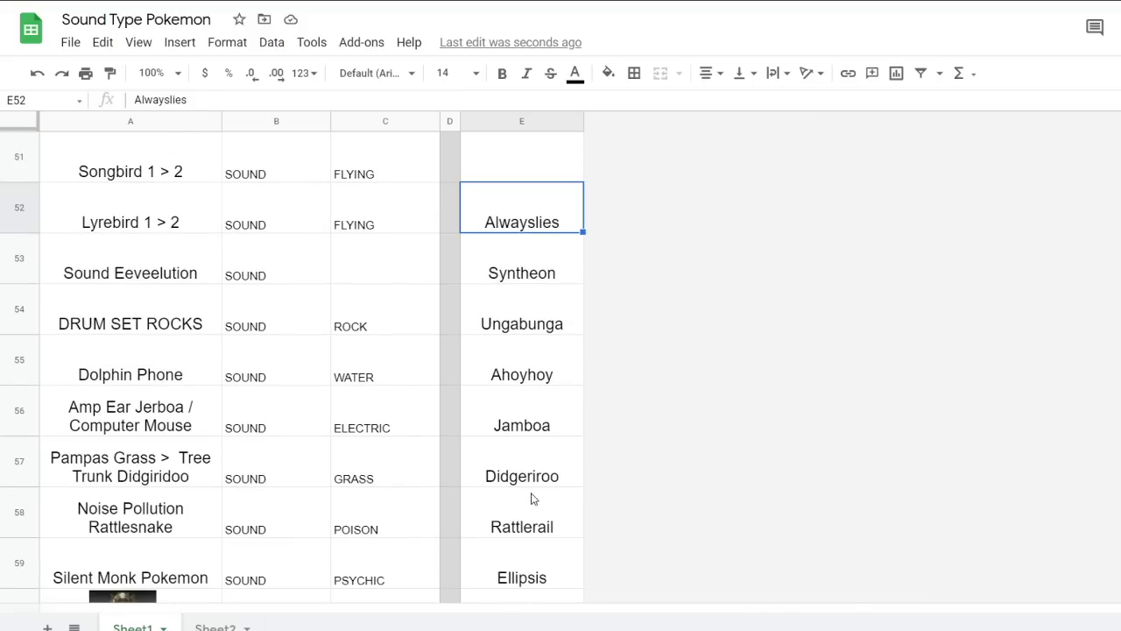
left_click(532, 483)
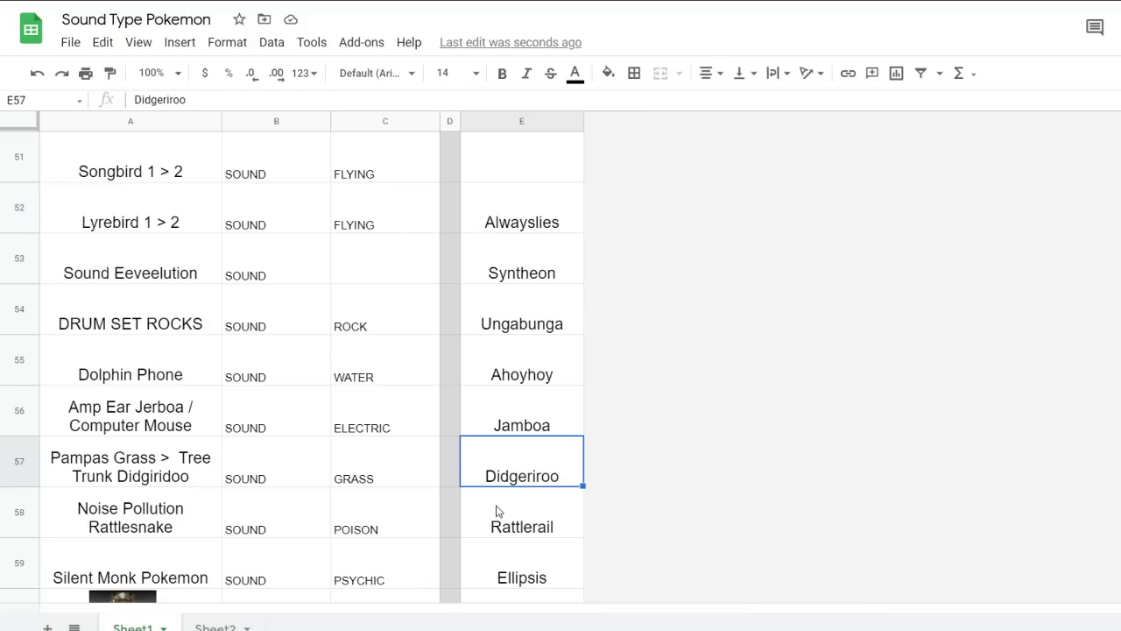
scroll(499, 512, "down", 1)
left_click(517, 433)
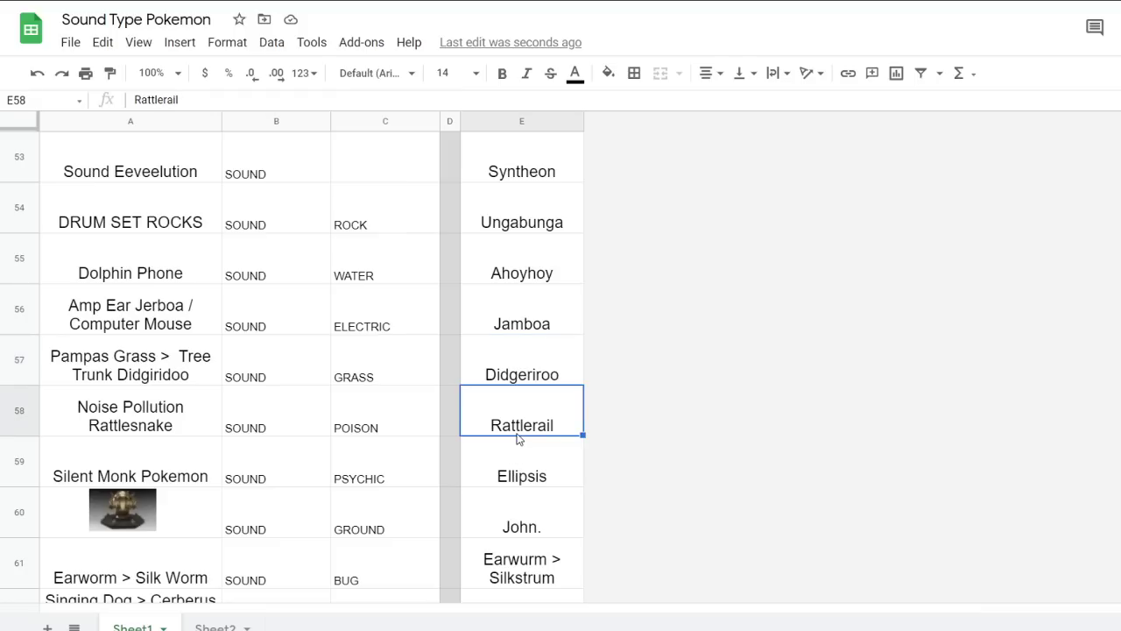
Replace the name of the FIRE/SOUND dragon entry in cell E50 with "Krakalaka"
scroll(510, 456, "up", 5)
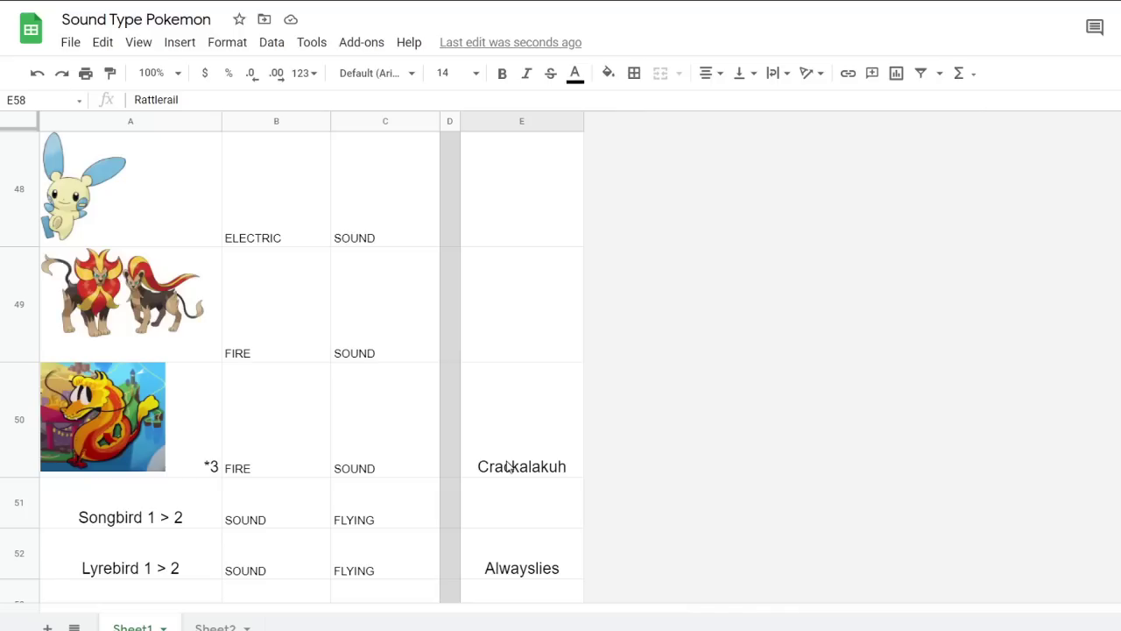
left_click(208, 452)
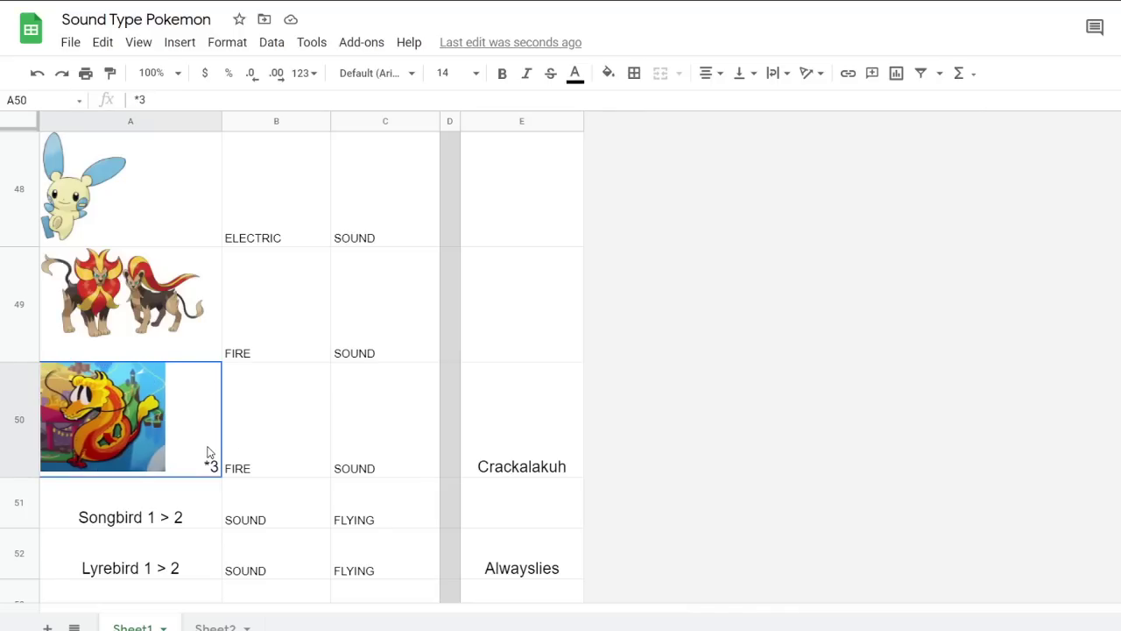
left_click(250, 459)
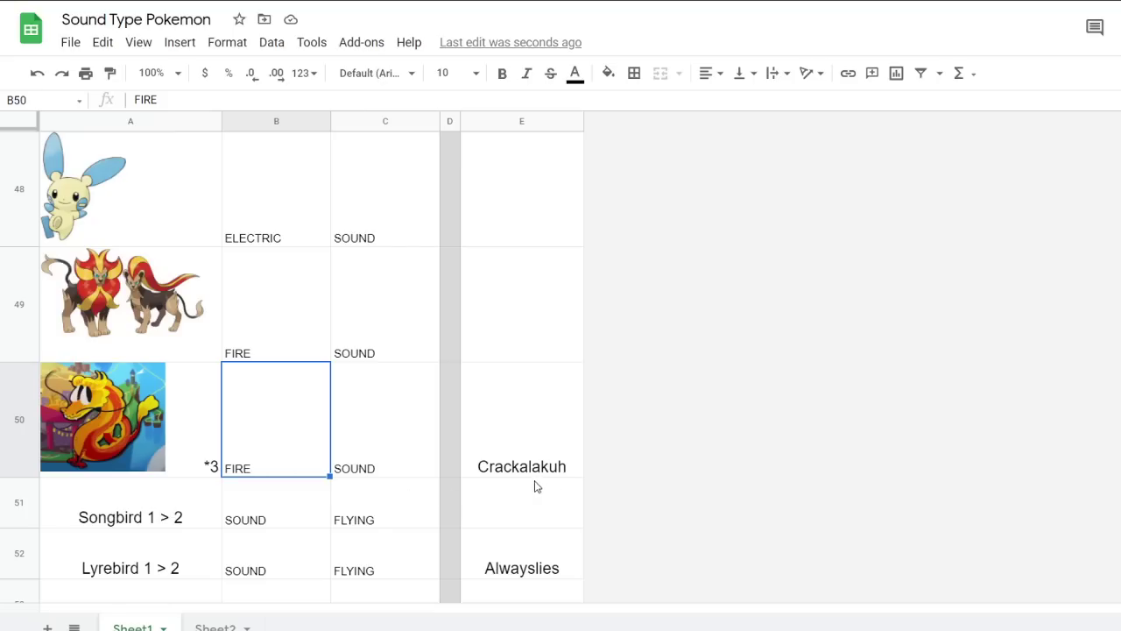
left_click(488, 473)
type("Krakalaka")
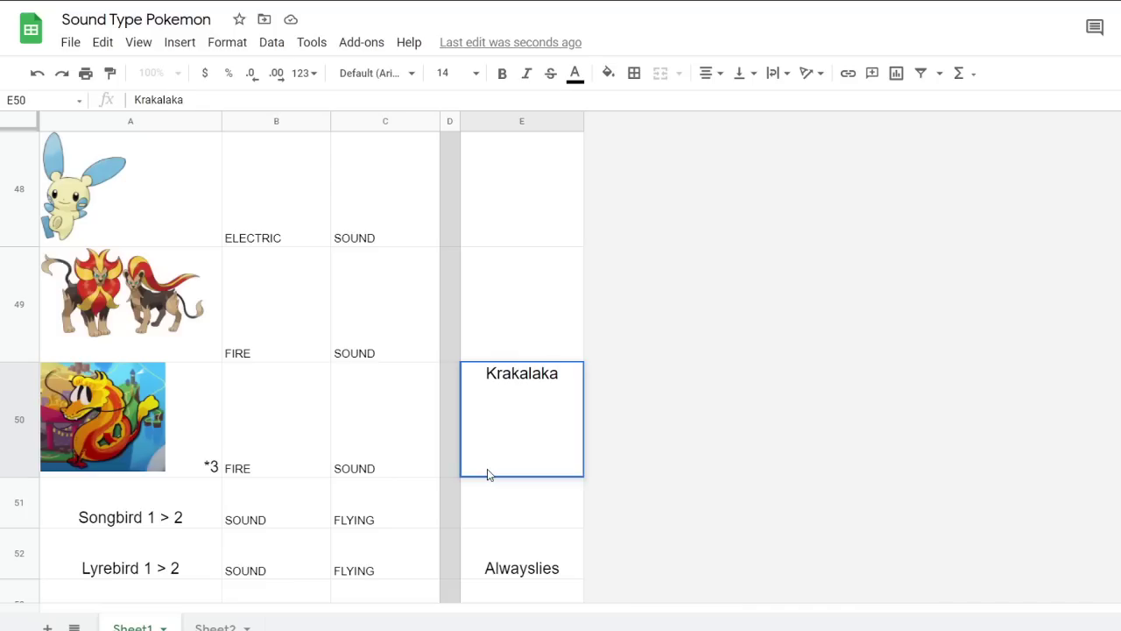
key("Return")
Change the FIRE/SOUND dragon entry's name in cell E50 to "Krakadraka"
left_click(531, 474)
double_click(531, 420)
left_click(532, 375)
key("BackSpace")
type("dr")
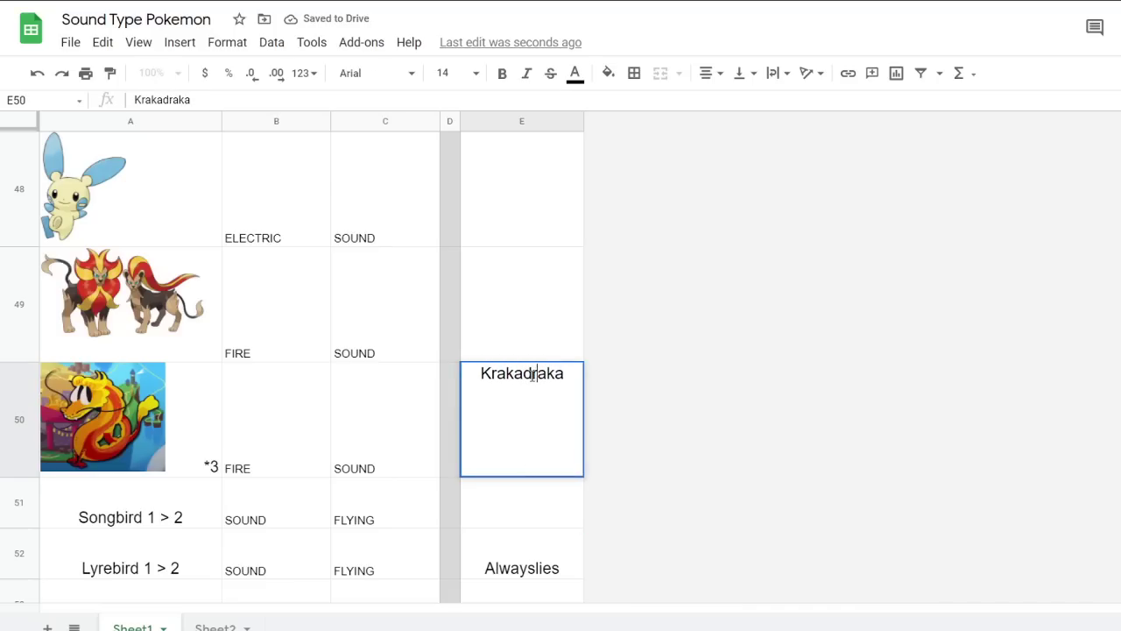
left_click(538, 514)
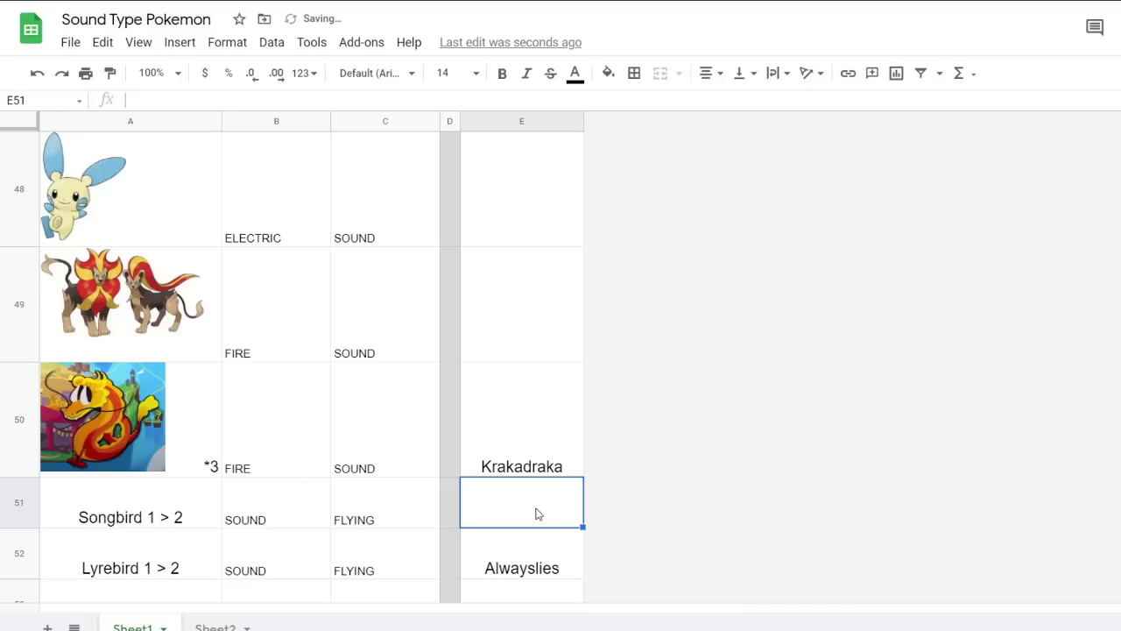
Review the concepts, types and names in rows 51 to 61, including the Silent Monk Pokemon entry and its name cell
scroll(538, 514, "down", 2)
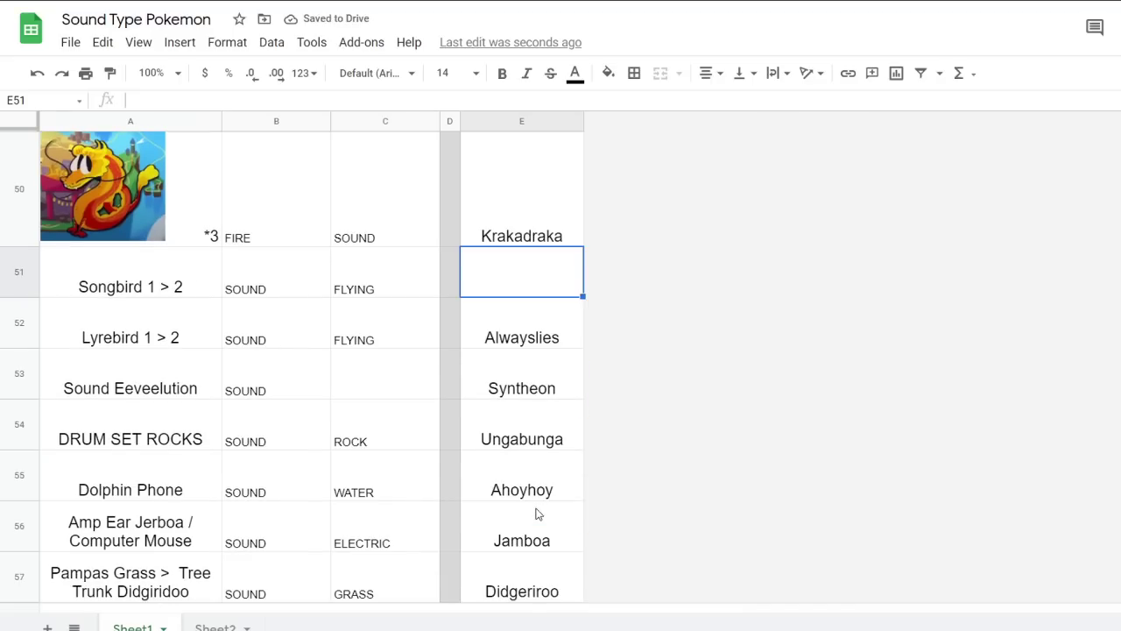
scroll(538, 514, "down", 1)
scroll(537, 514, "down", 2)
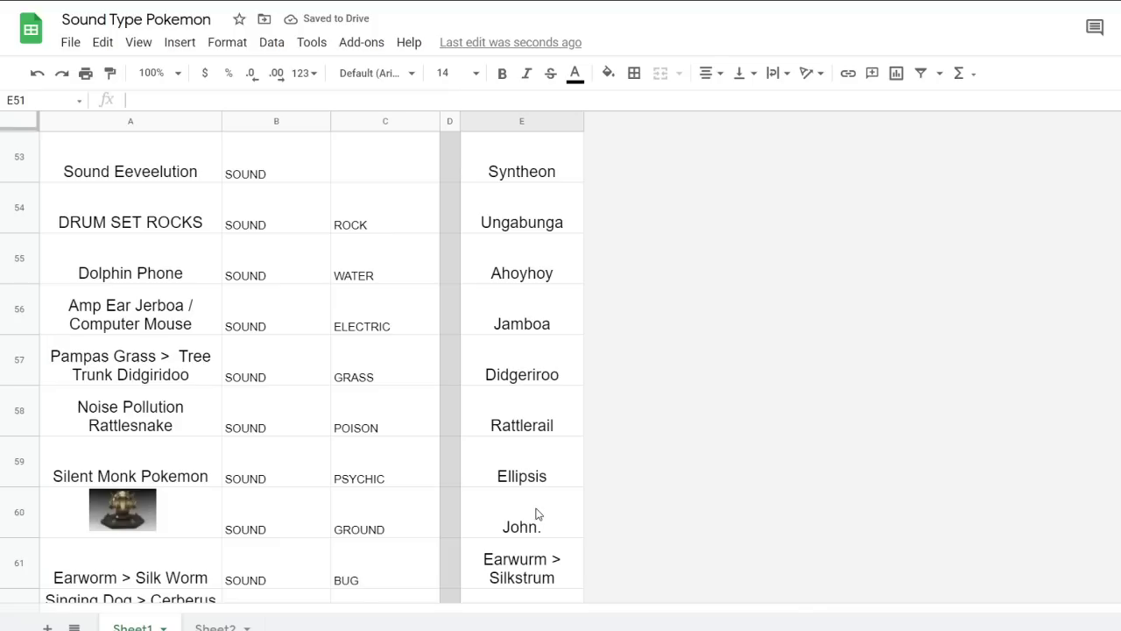
left_click(186, 475)
left_click(519, 478)
double_click(521, 479)
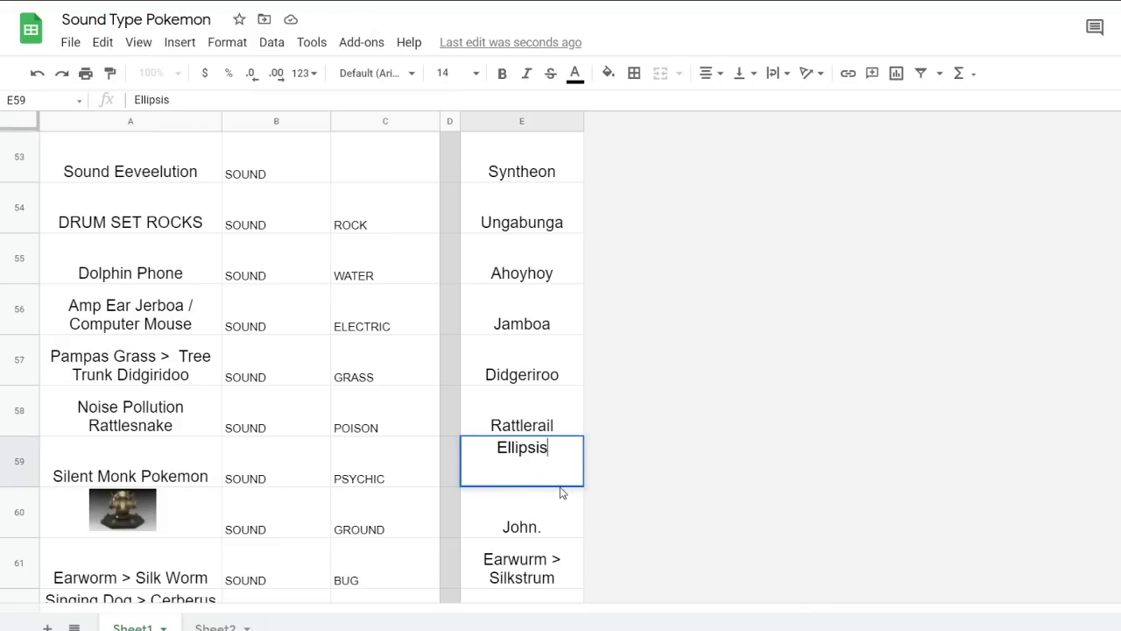
left_click(561, 512)
left_click(219, 476)
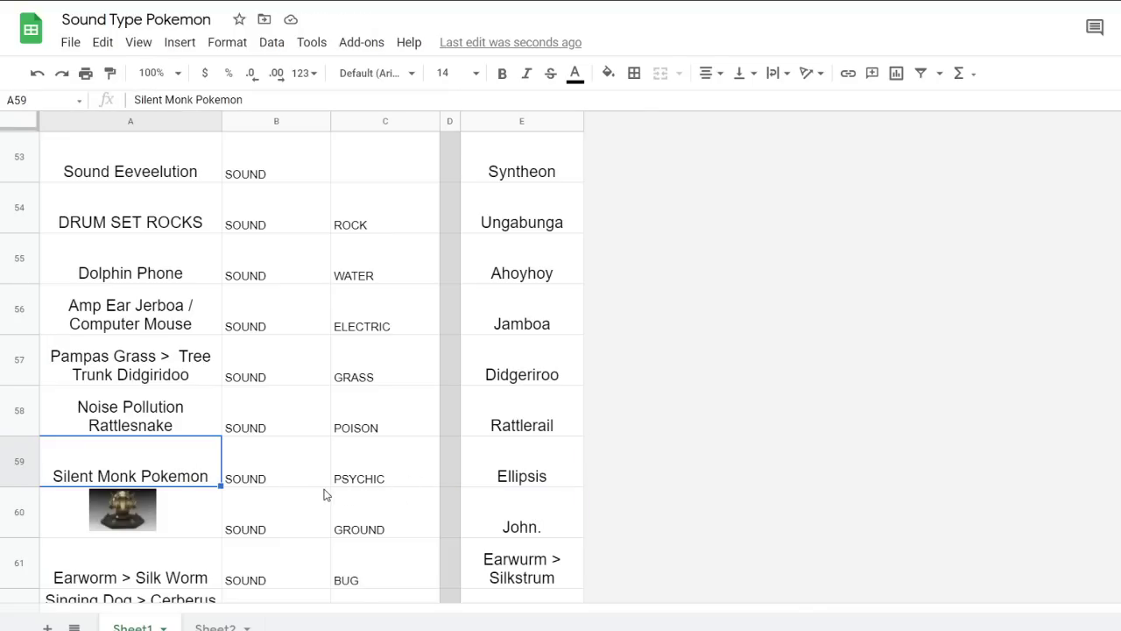
Enlarge the golden dragon vessel picture in cell A60 past column E and examine it down to its base
scroll(325, 493, "down", 2)
left_click(528, 417)
left_click(153, 424)
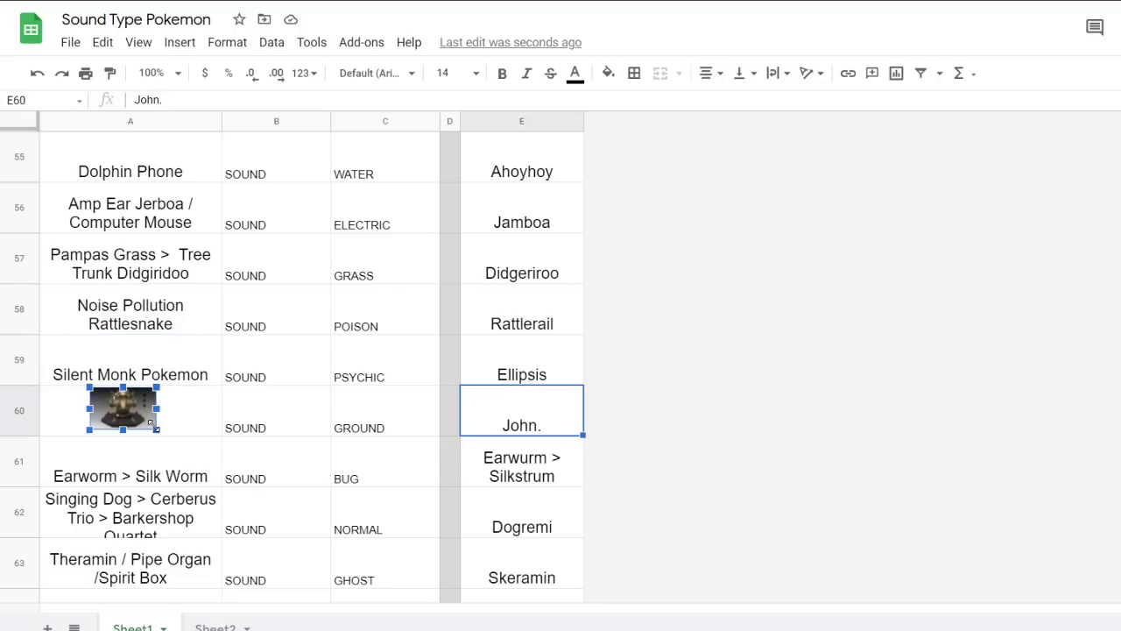
left_click(165, 430)
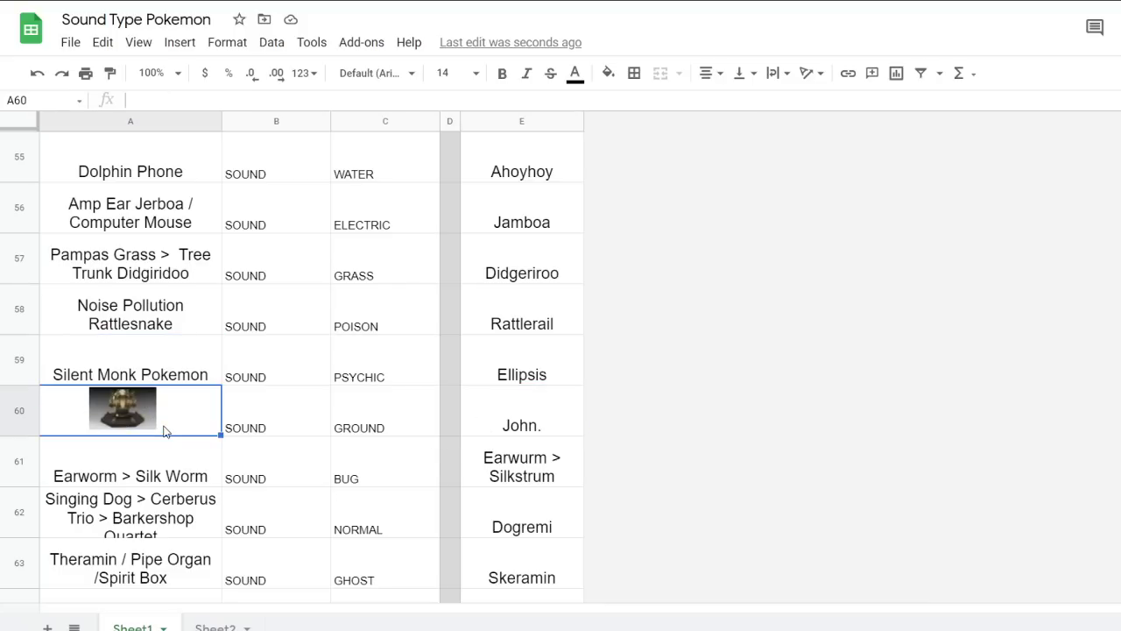
left_click(128, 419)
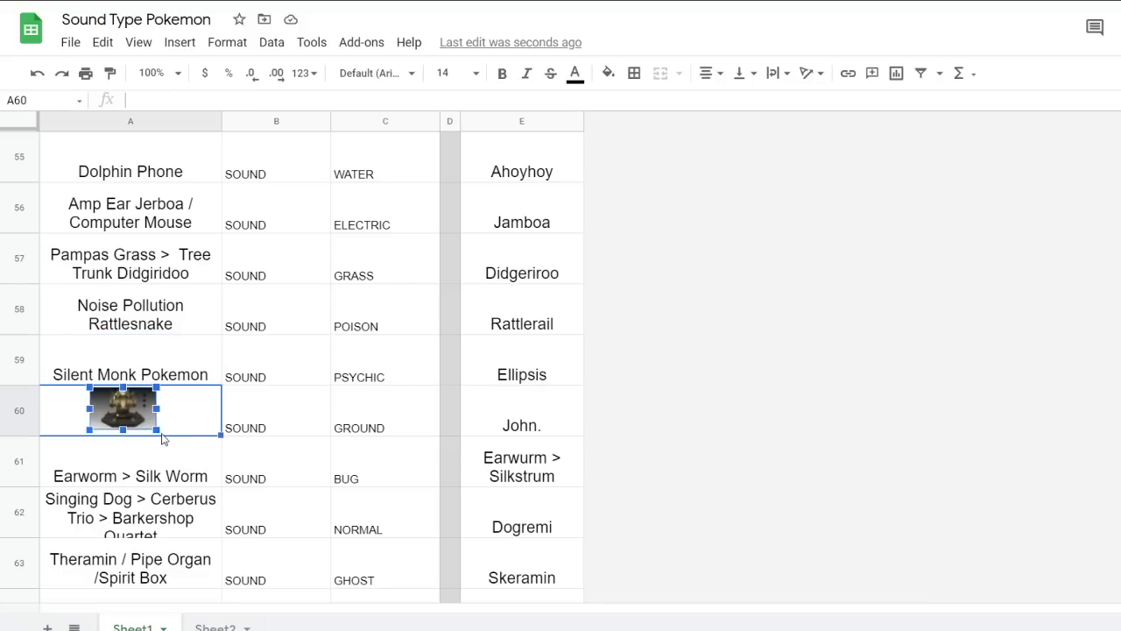
left_click_drag(161, 431, 786, 617)
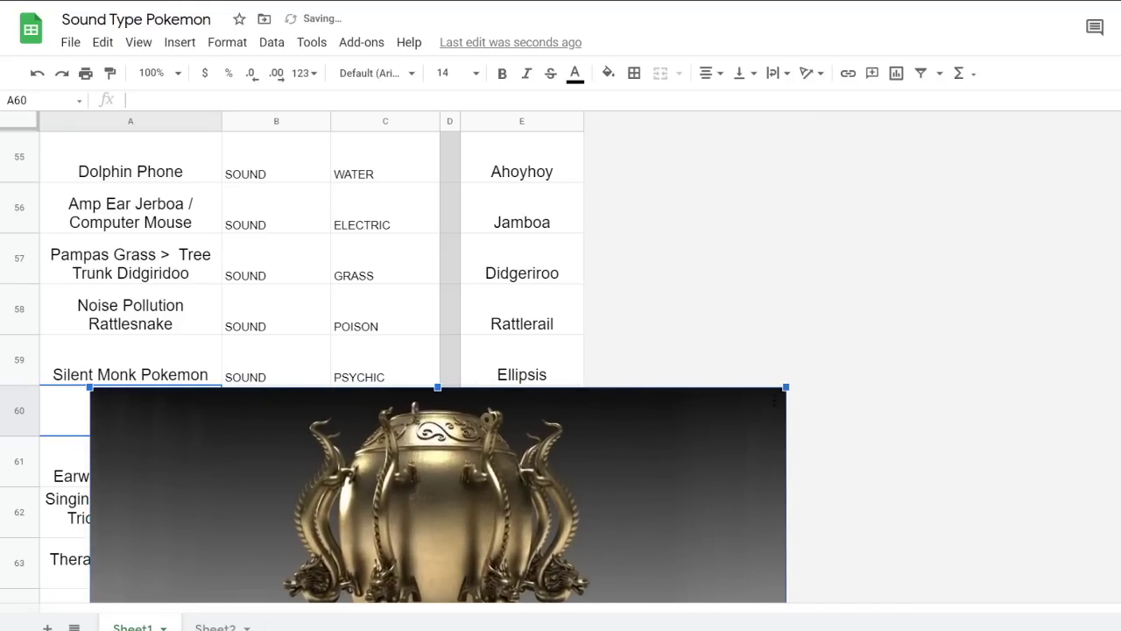
scroll(524, 481, "down", 2)
left_click(859, 465)
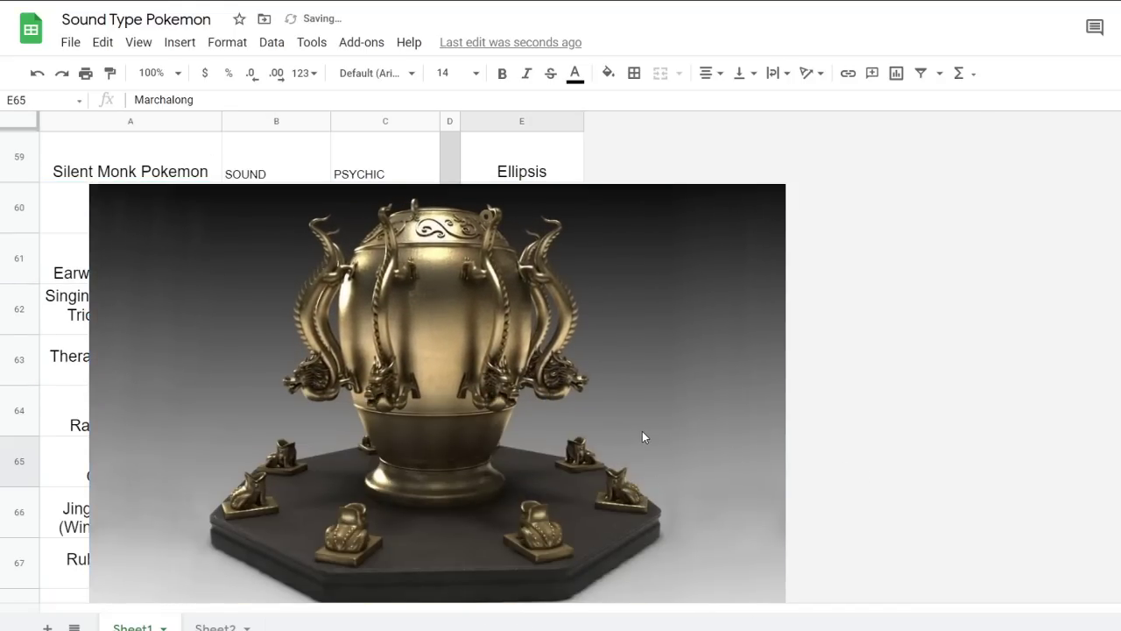
scroll(646, 431, "down", 1)
scroll(536, 397, "up", 1)
scroll(572, 536, "down", 1)
scroll(590, 533, "up", 1)
scroll(637, 538, "down", 2)
Try to undo the enlargement of the golden dragon vessel picture
left_click(774, 520)
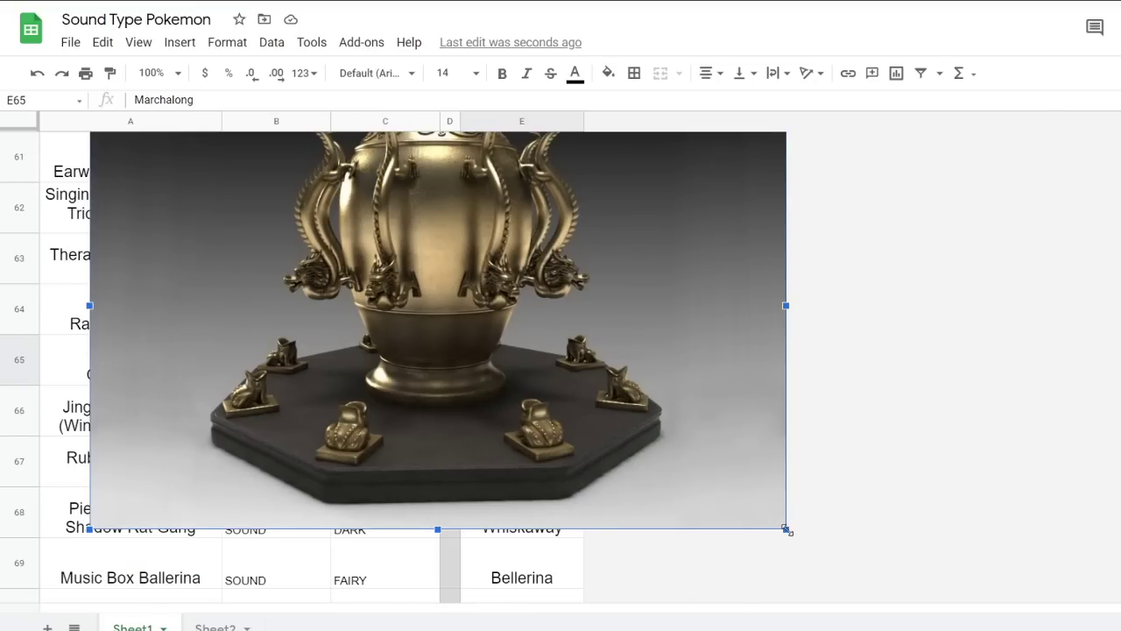
key("ctrl+z")
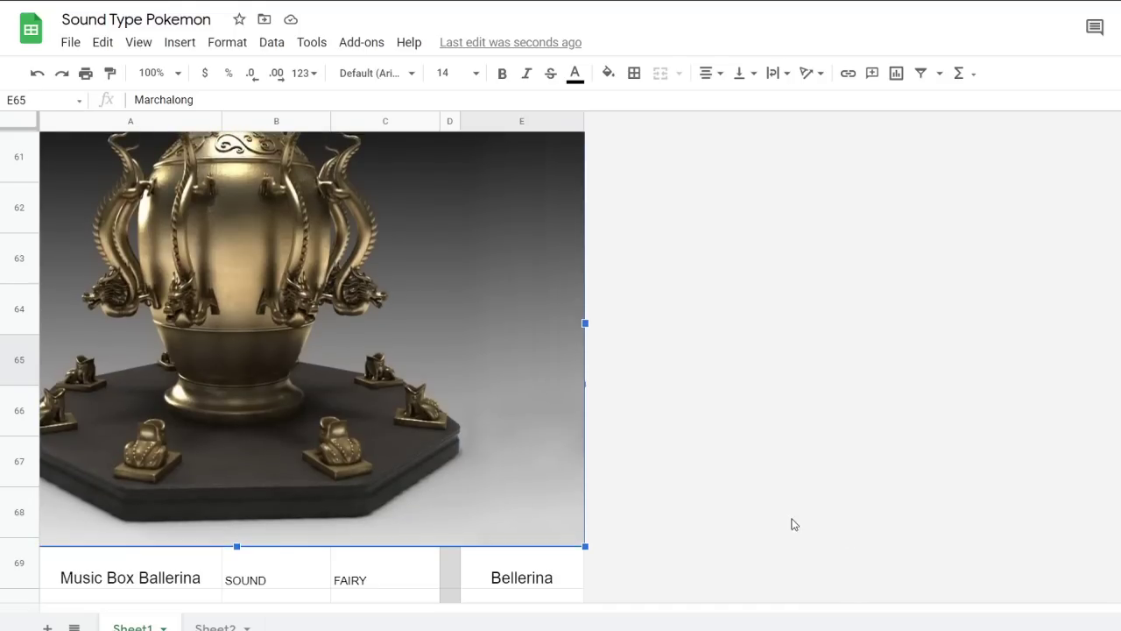
key("ctrl+z")
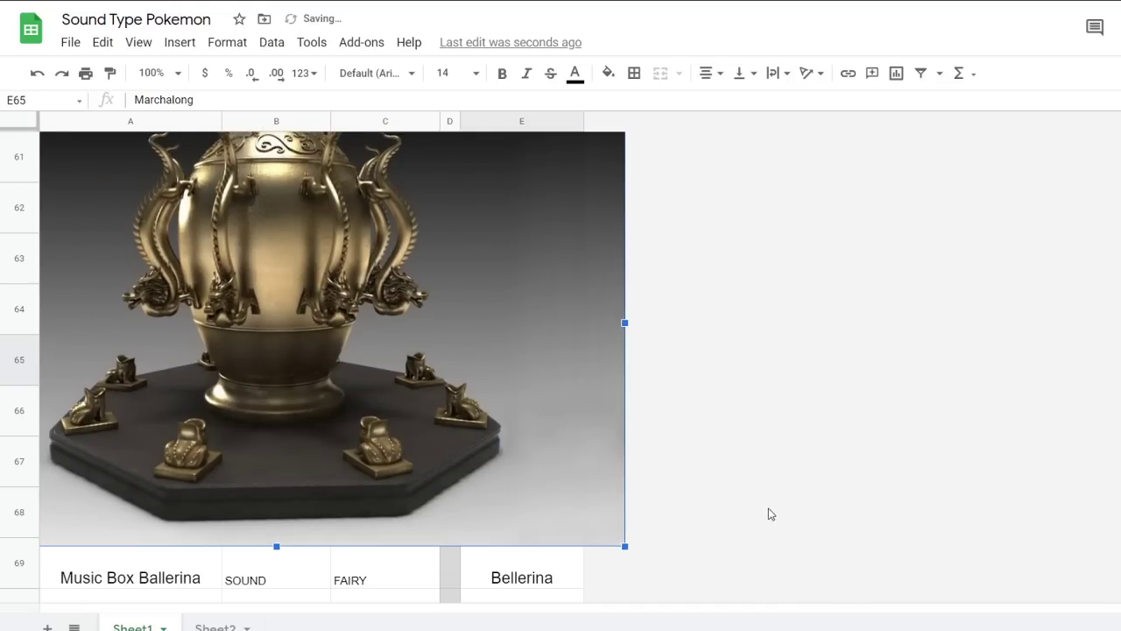
key("ctrl+z")
left_click(770, 521)
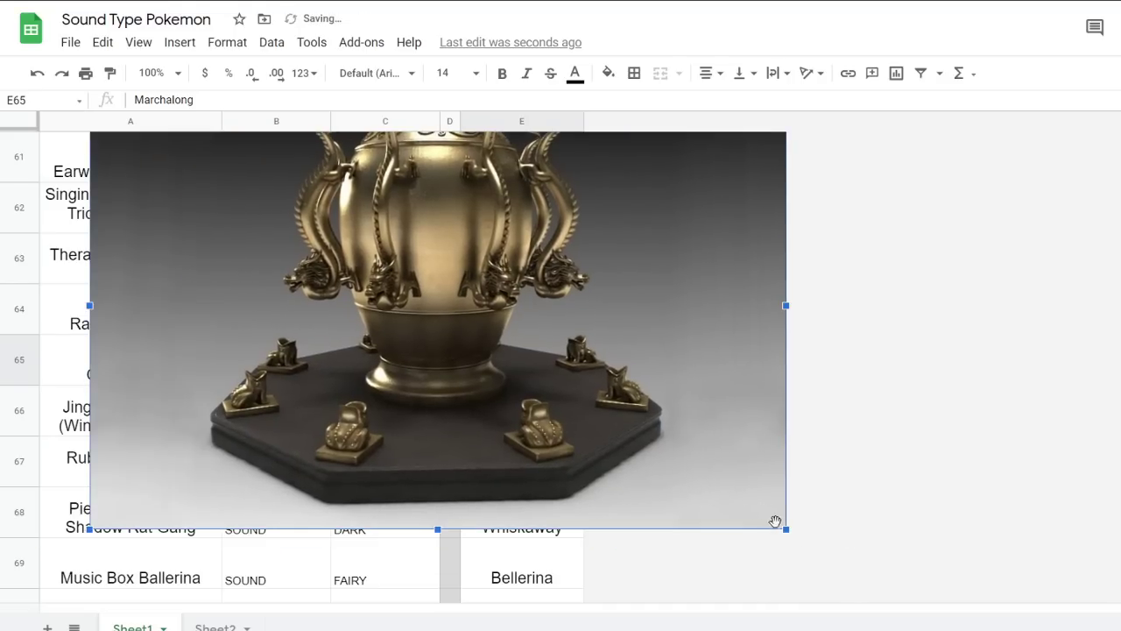
Shrink the golden dragon vessel picture so it fits inside cell A60 again
left_click_drag(788, 528, 399, 282)
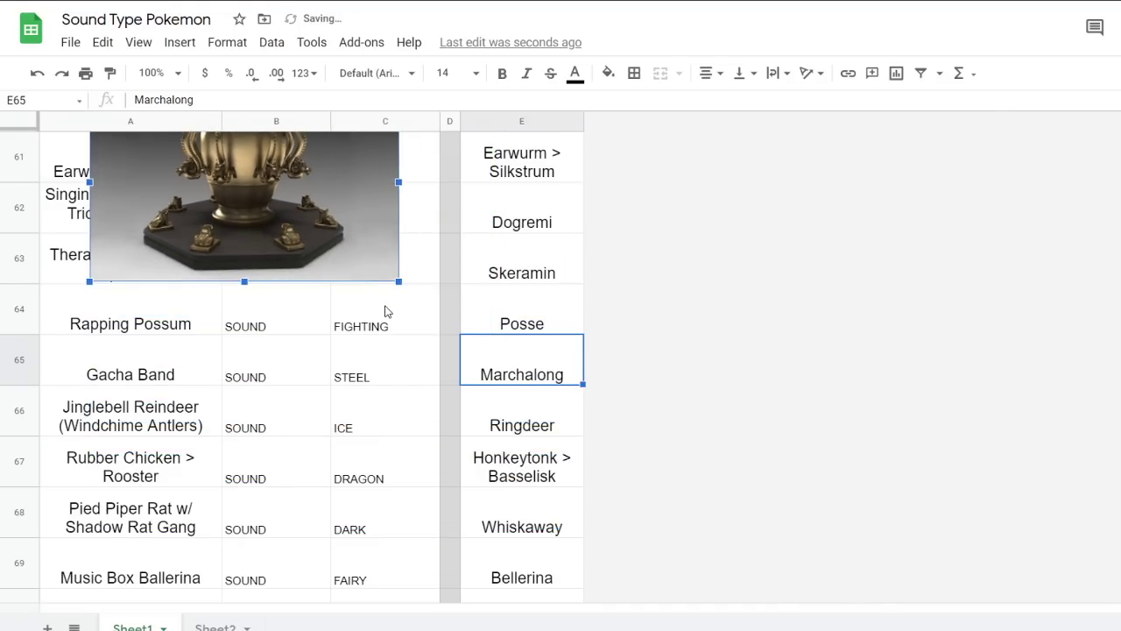
scroll(338, 310, "up", 2)
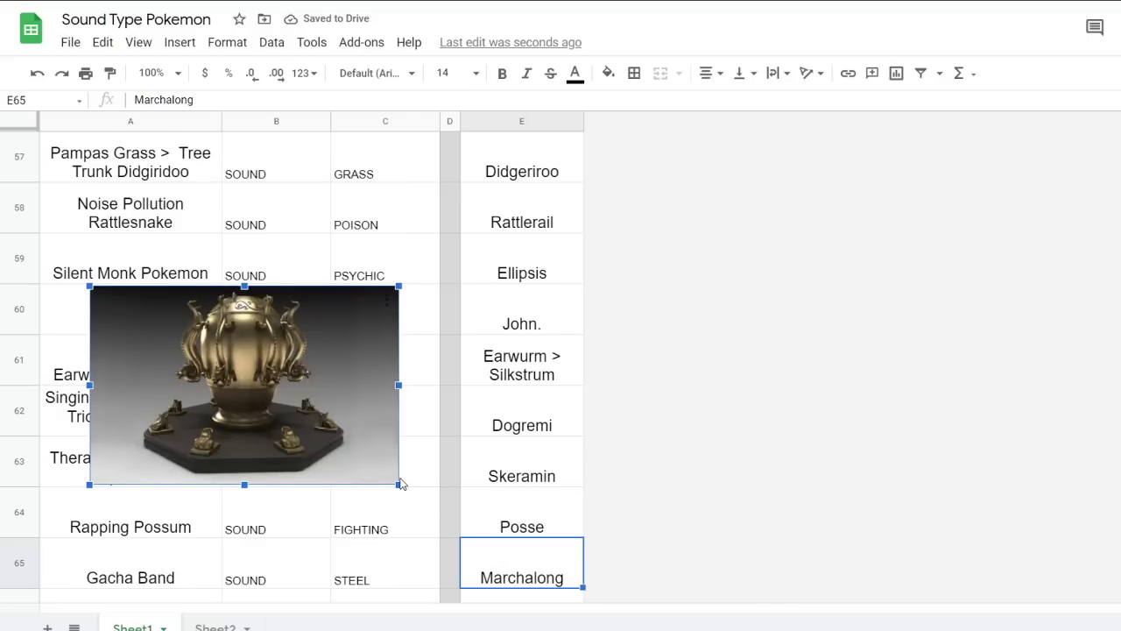
left_click_drag(399, 483, 162, 331)
left_click(184, 333)
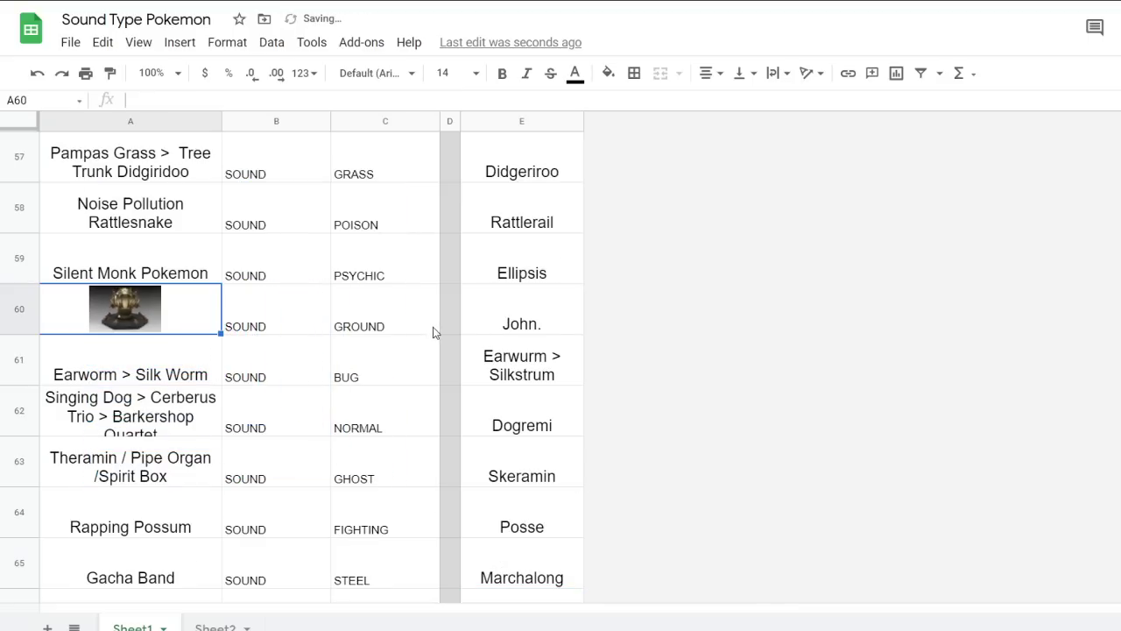
Replace the name of the SOUND/GROUND dragon vessel entry in cell E60 with "Rikturn"
left_click(482, 318)
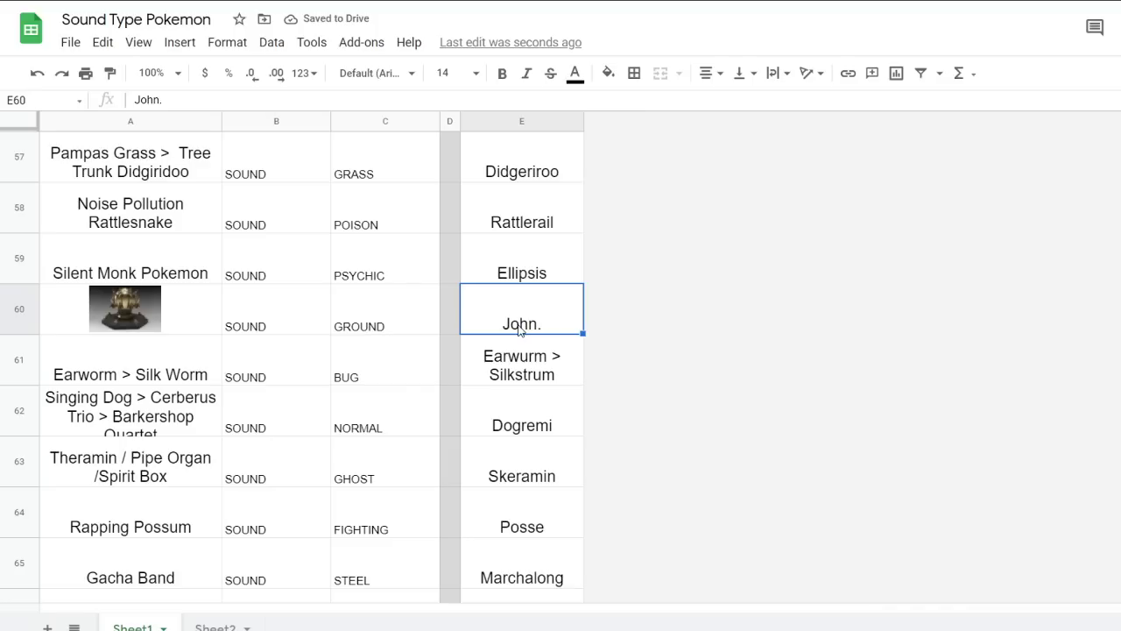
type("Riker")
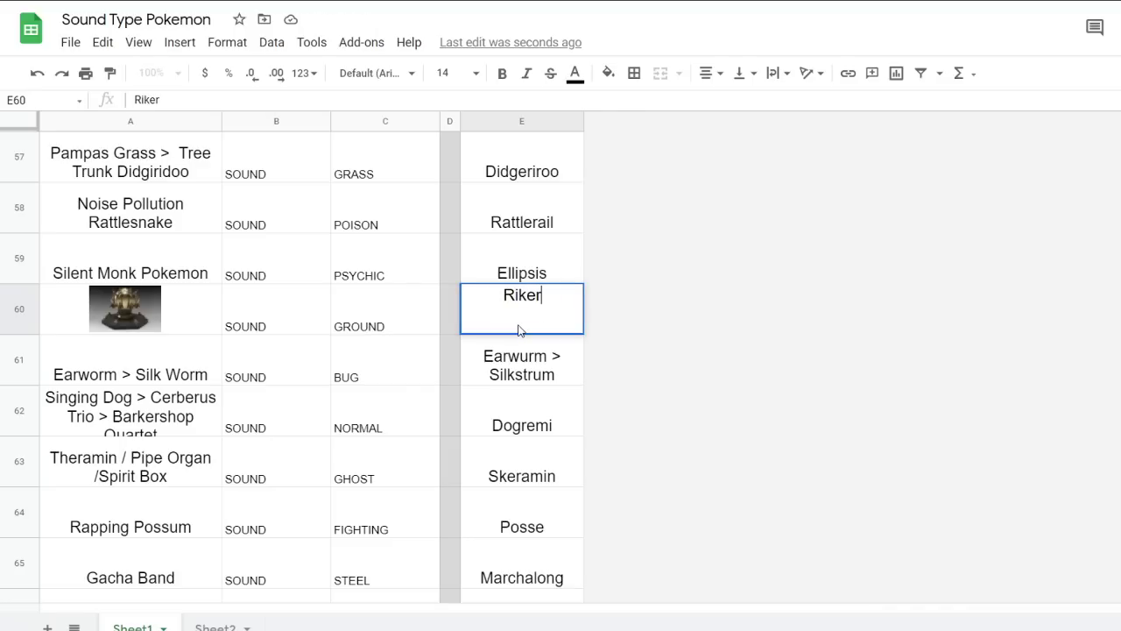
key("BackSpace")
key("BackSpace")
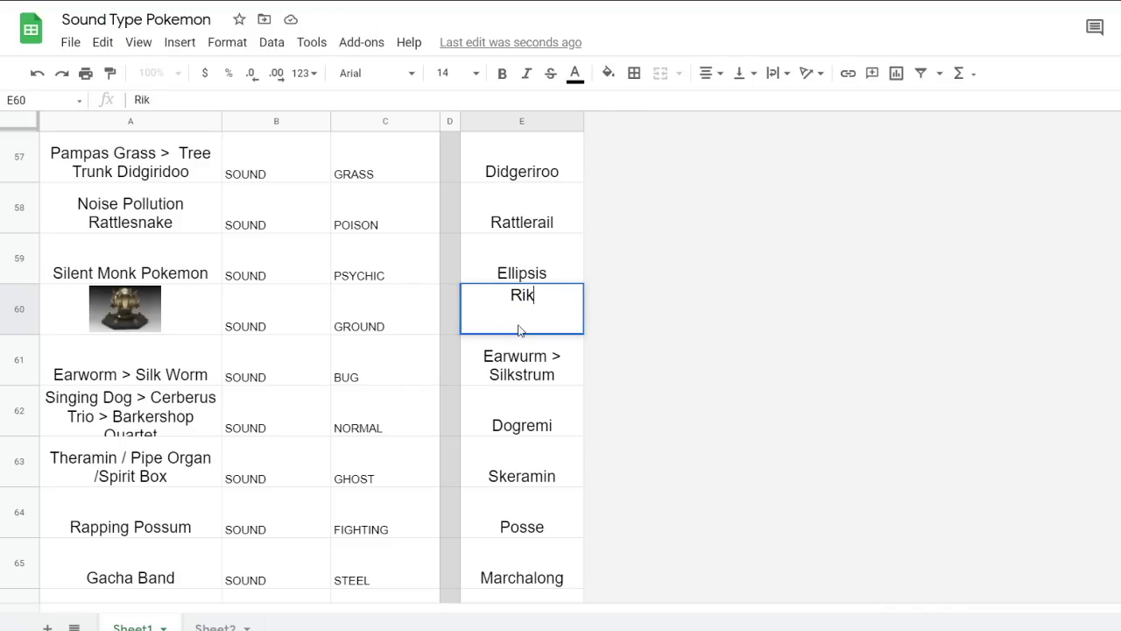
type("turn")
left_click(480, 487)
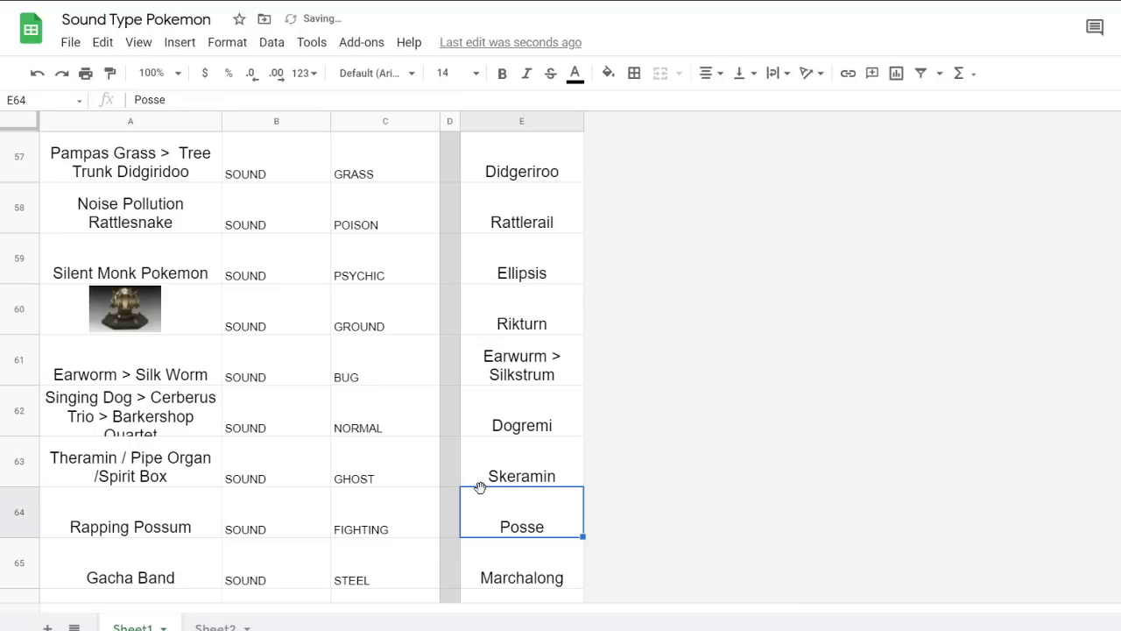
Review the whole list of entries, types and names from row 1 to row 69, including the Rubber Chicken > Rooster name cell
scroll(444, 463, "up", 7)
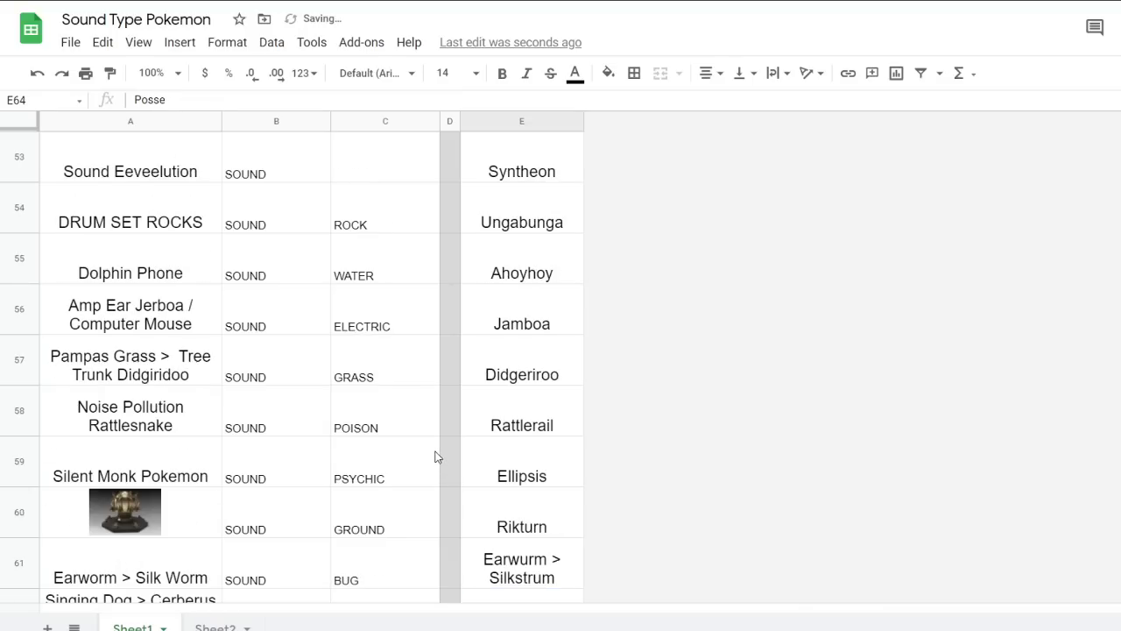
scroll(437, 457, "up", 7)
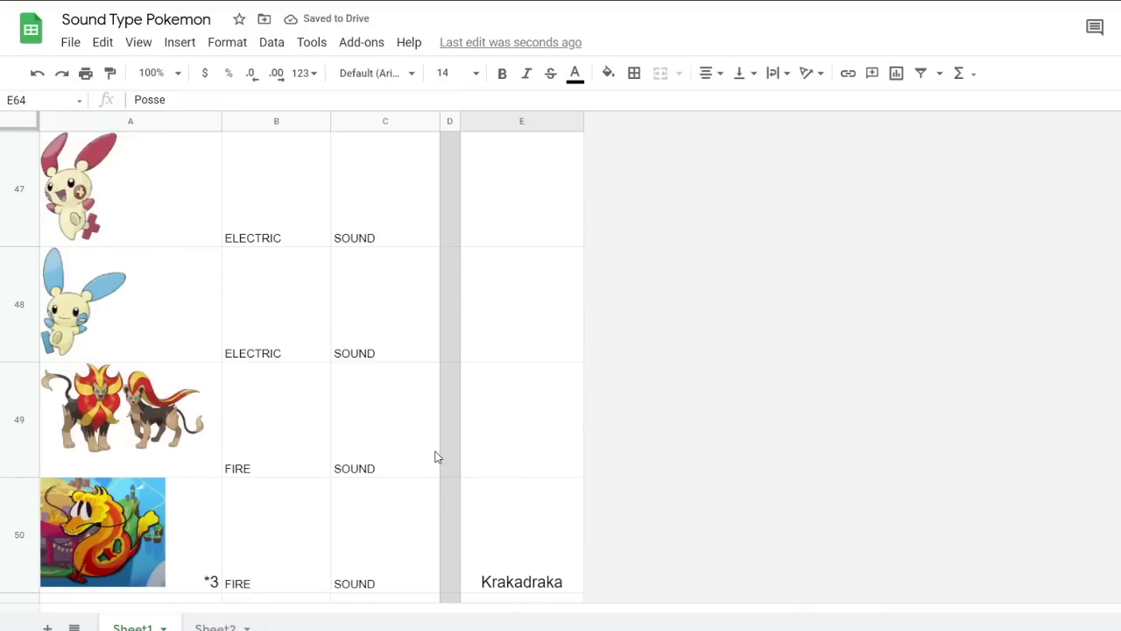
scroll(437, 456, "up", 20)
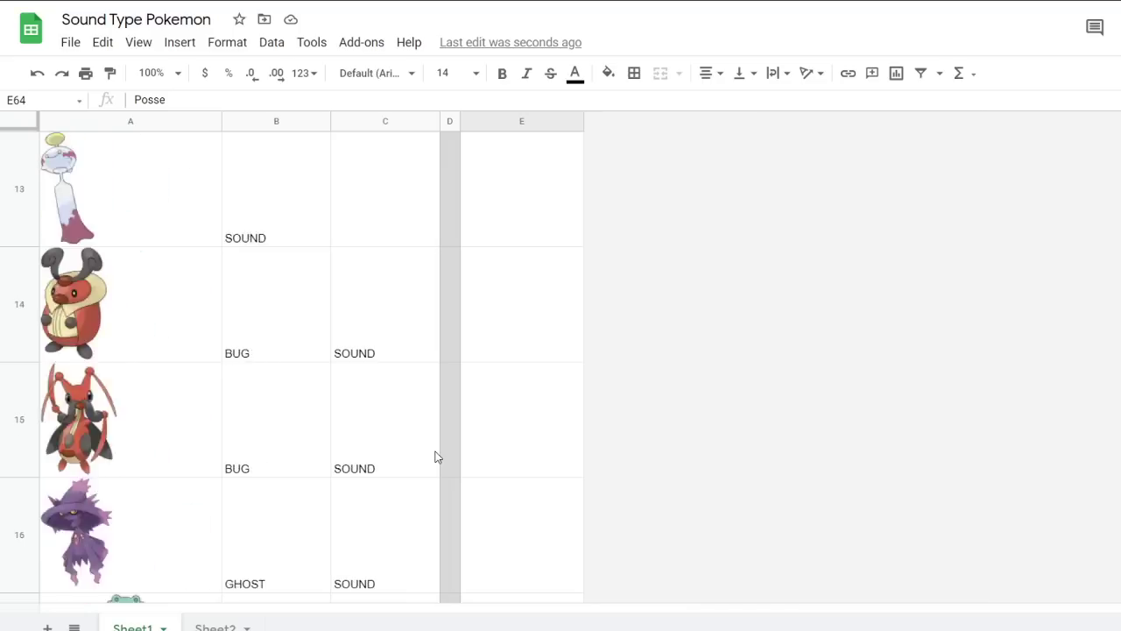
scroll(436, 456, "up", 1)
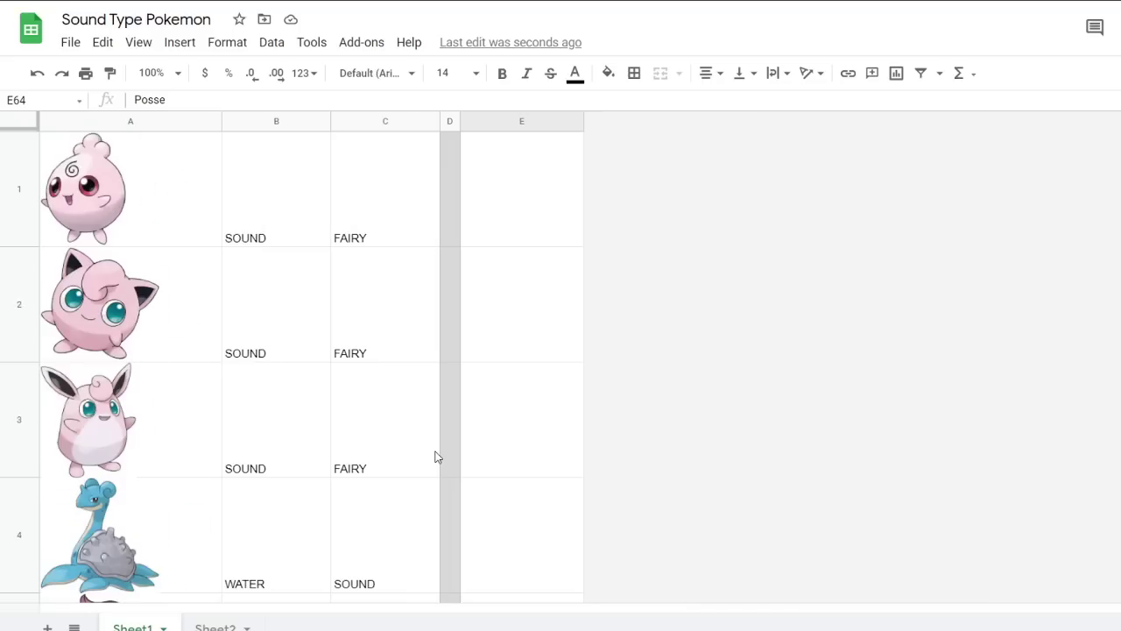
scroll(437, 456, "down", 3)
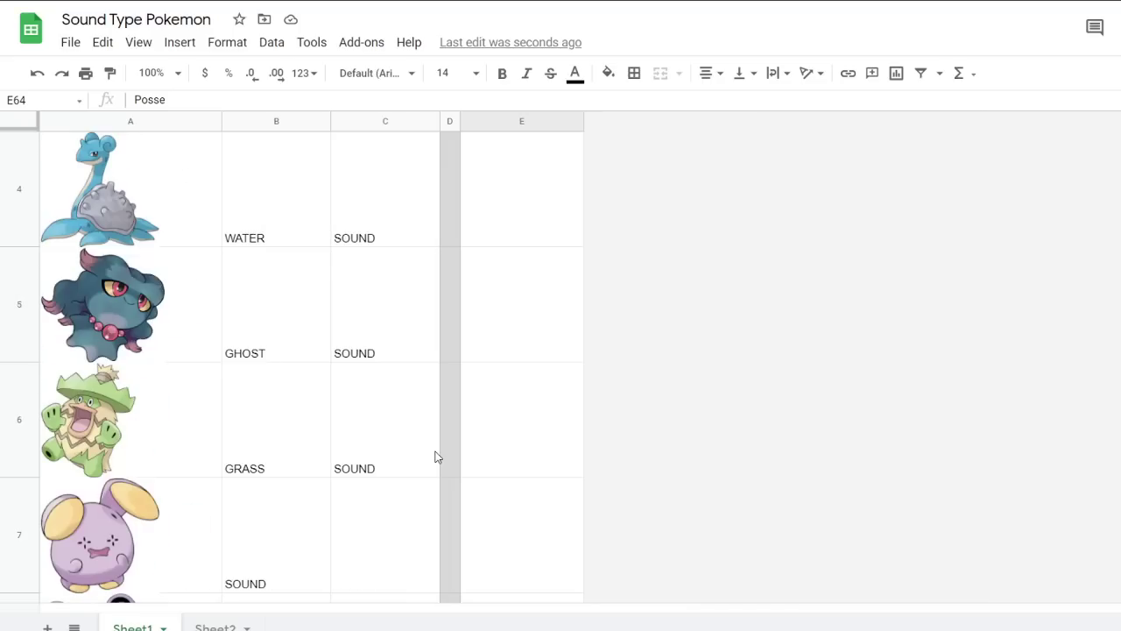
scroll(437, 457, "down", 6)
scroll(437, 456, "down", 14)
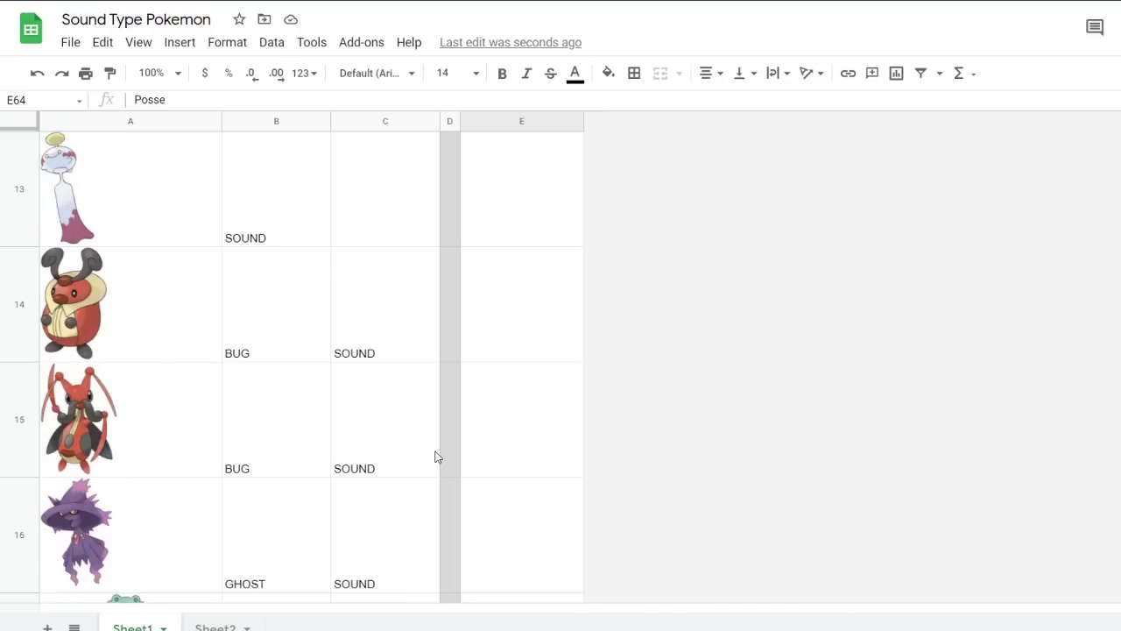
scroll(437, 456, "down", 19)
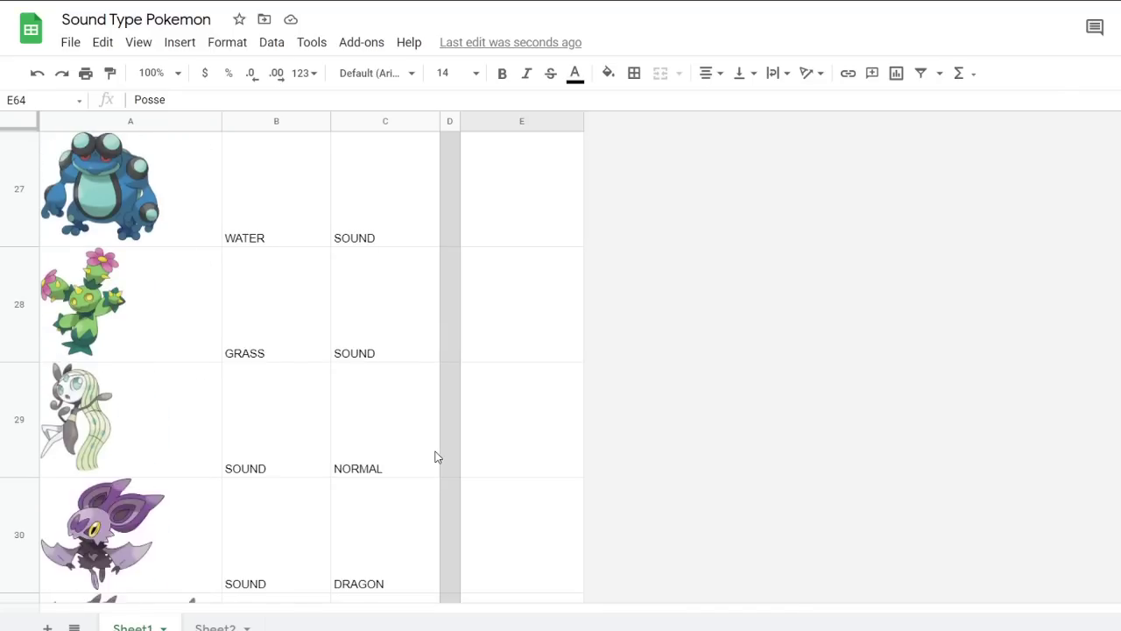
scroll(437, 479, "down", 16)
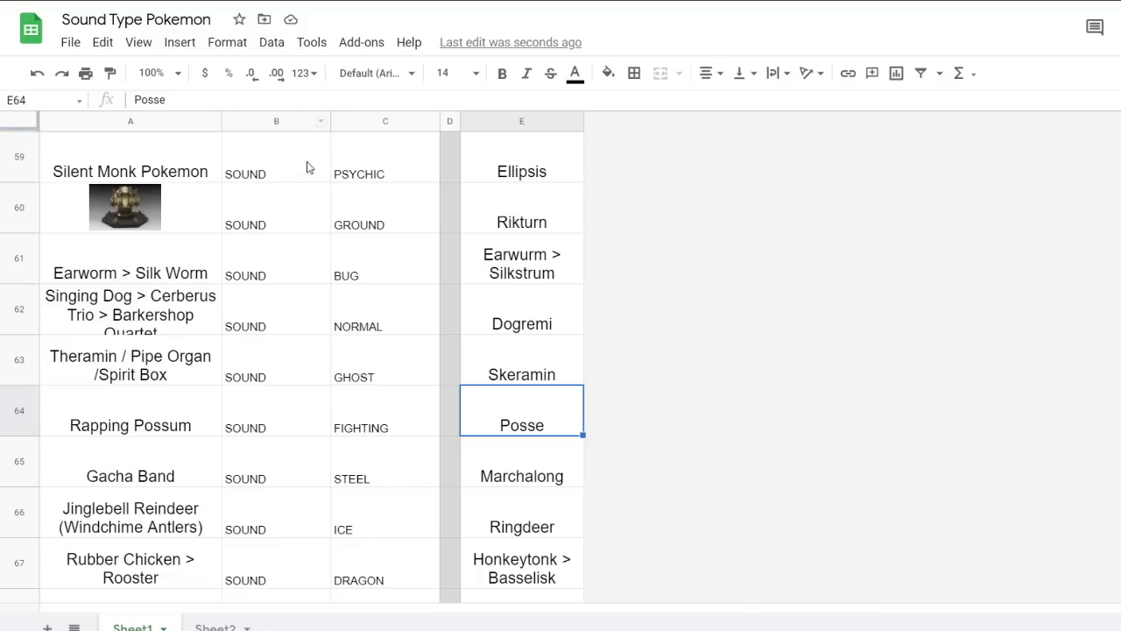
scroll(328, 400, "up", 2)
scroll(328, 399, "up", 8)
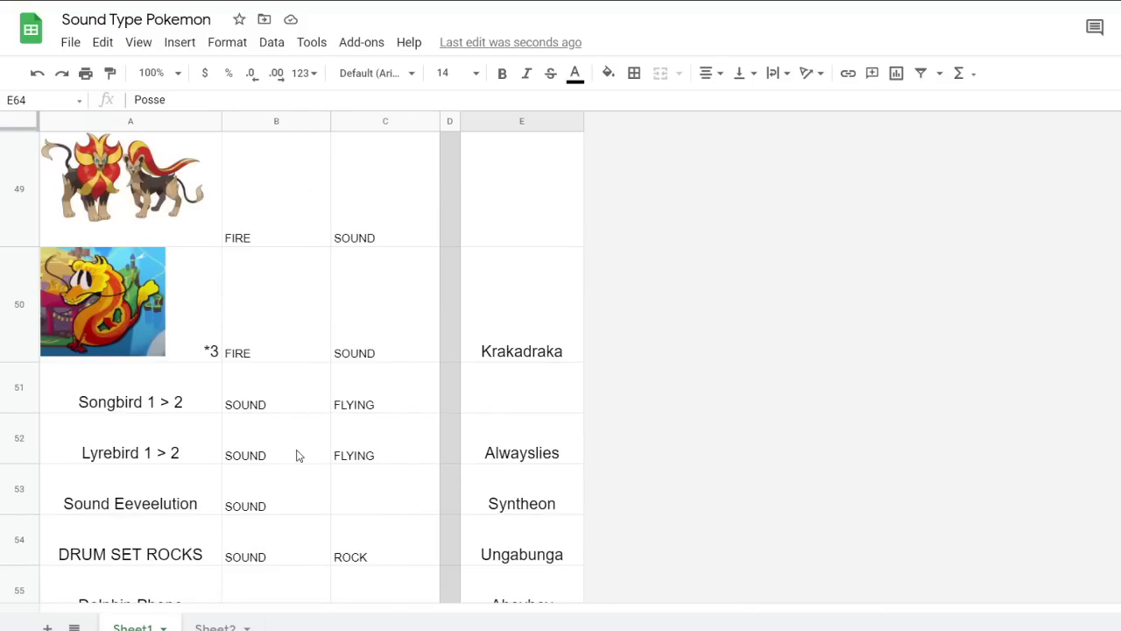
scroll(296, 451, "down", 4)
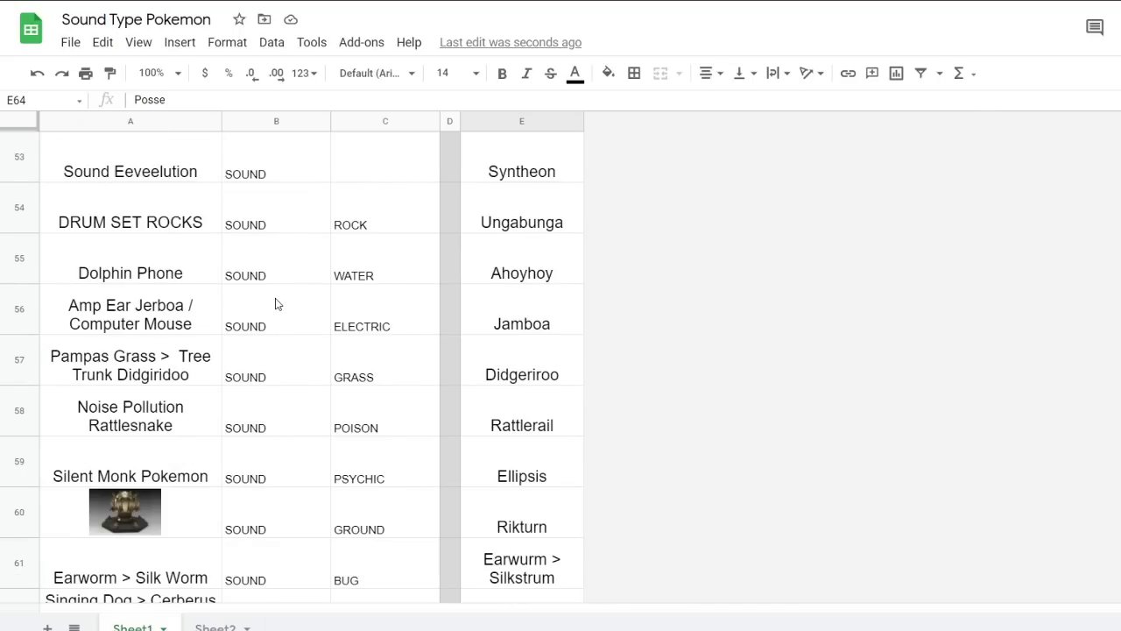
scroll(275, 303, "down", 8)
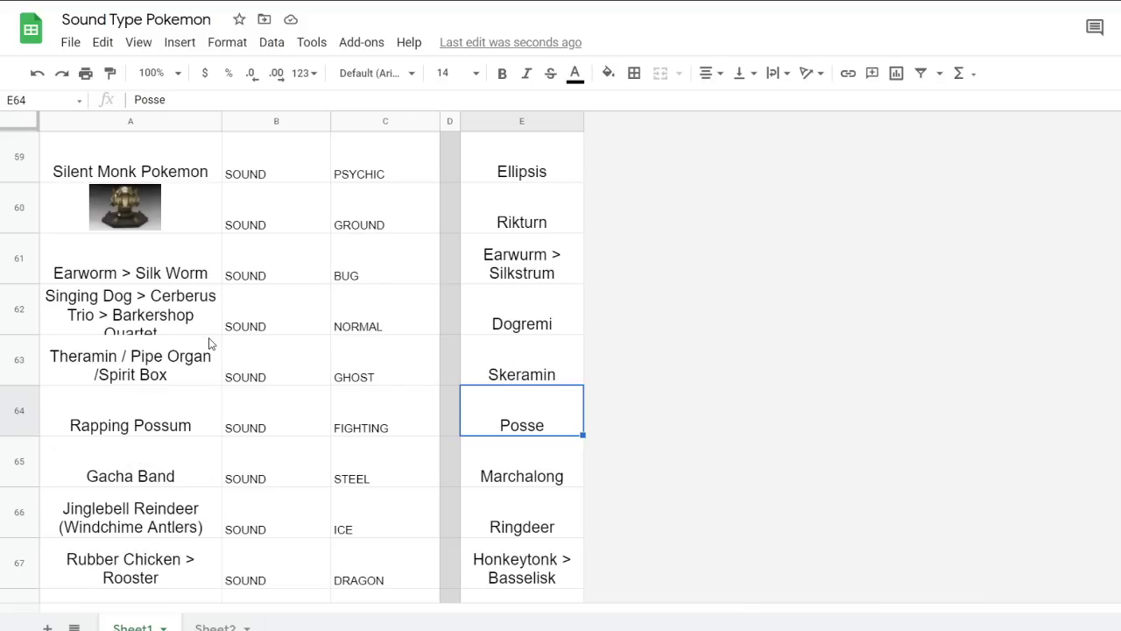
scroll(210, 343, "down", 2)
left_click(485, 372)
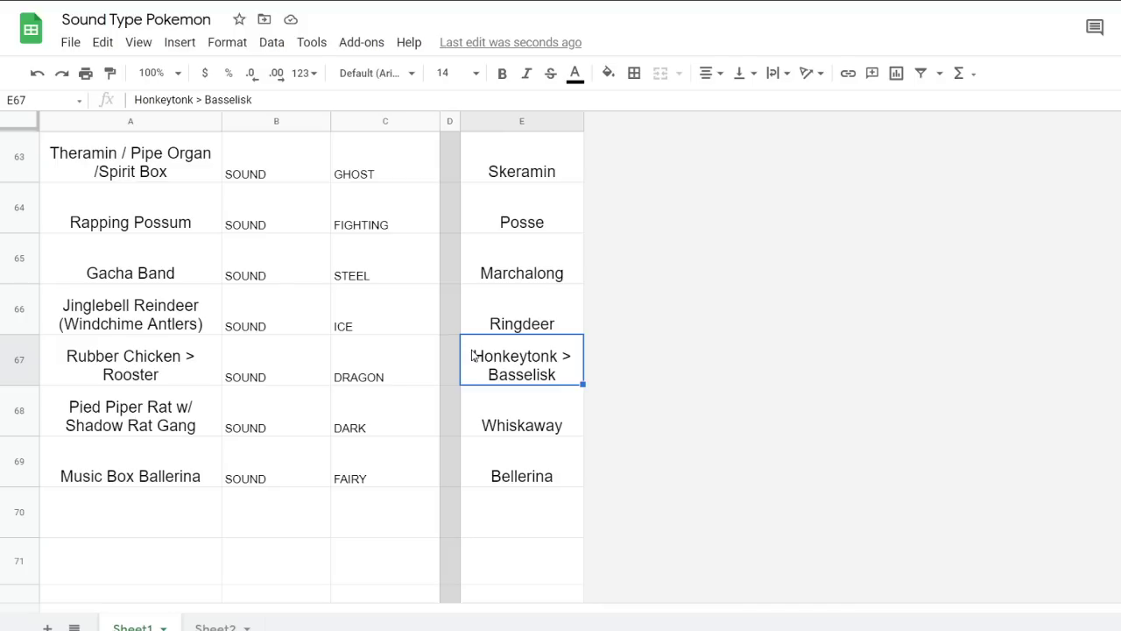
Change the name of the Pied Piper Rat entry in cell E68 to "Whiskerway"
left_click(531, 426)
double_click(532, 419)
left_click_drag(534, 397, 525, 397)
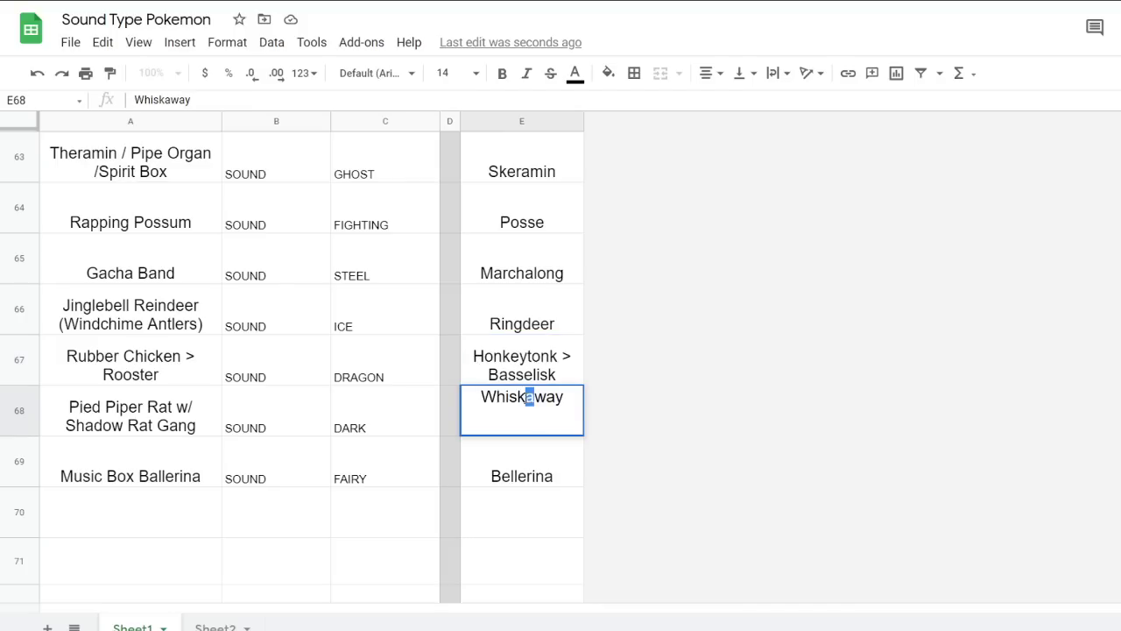
type("er")
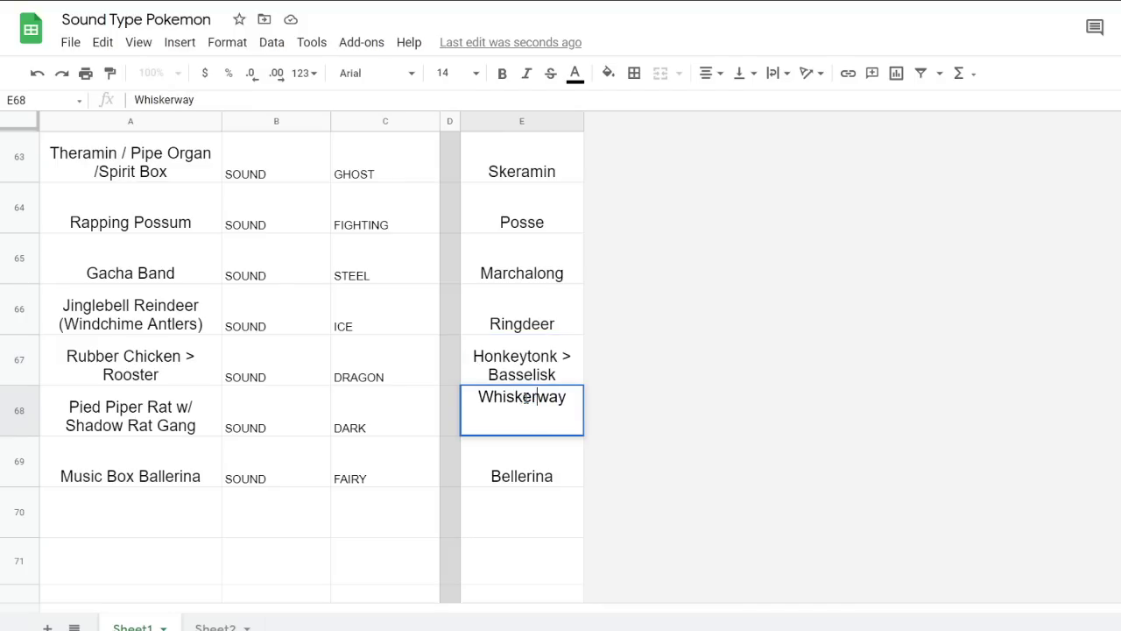
left_click(528, 350)
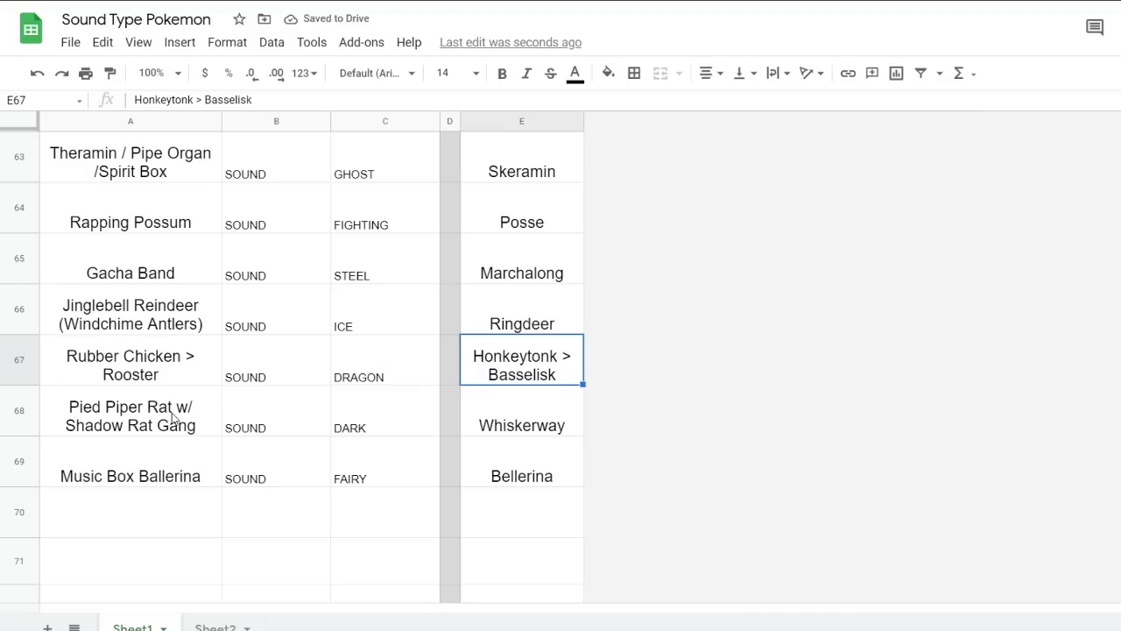
Search Google Images for "mad rat dead" and copy a picture of the grey rat with the exposed heart
left_click(142, 422)
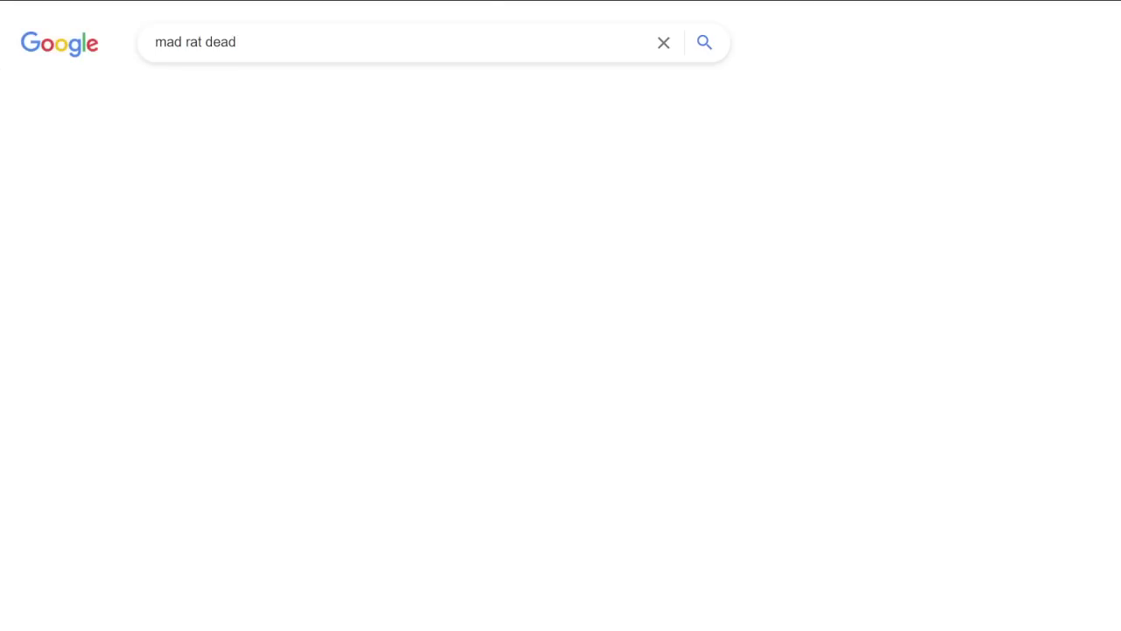
left_click(254, 102)
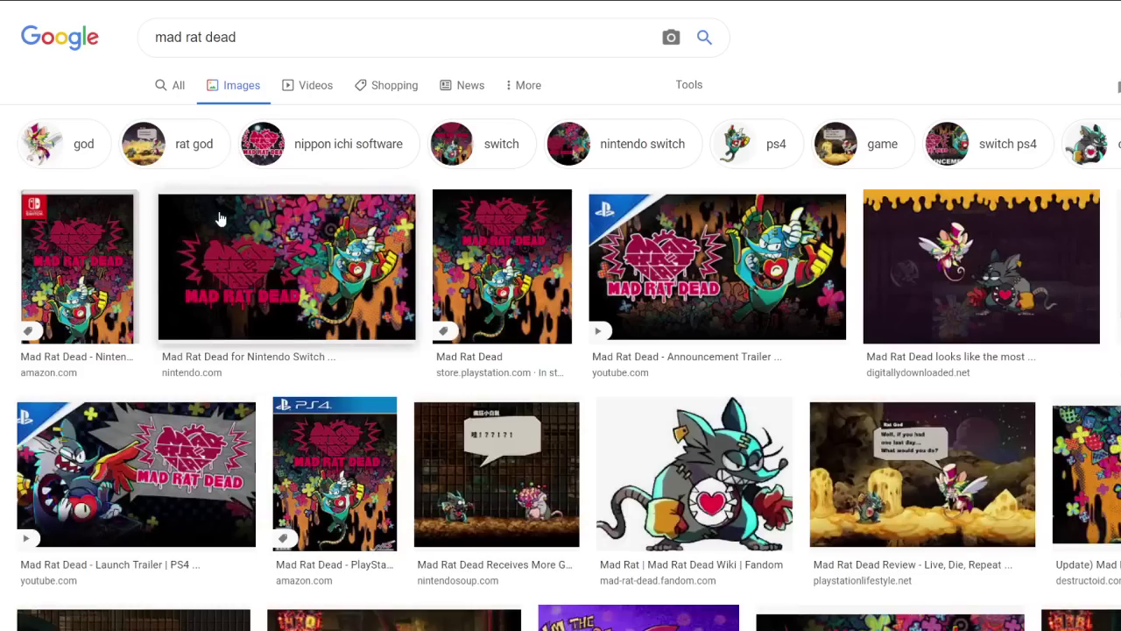
left_click(1116, 324)
left_click(667, 341)
left_click(667, 341)
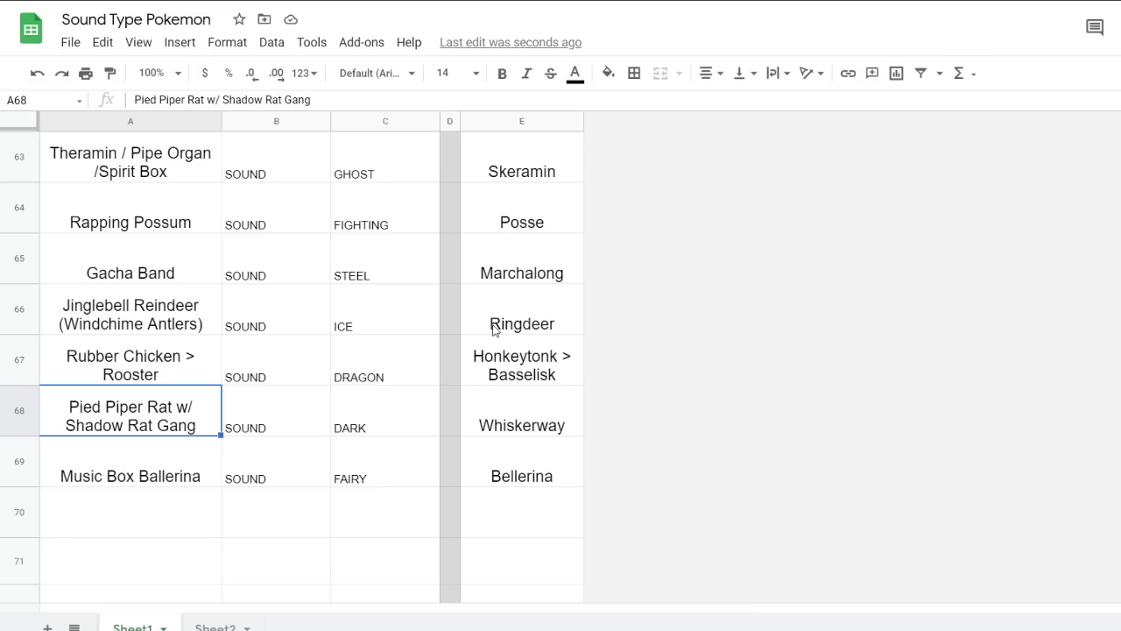
Paste the copied rat picture below the list at cell A70
left_click(326, 509)
scroll(320, 512, "down", 1)
left_click(178, 425)
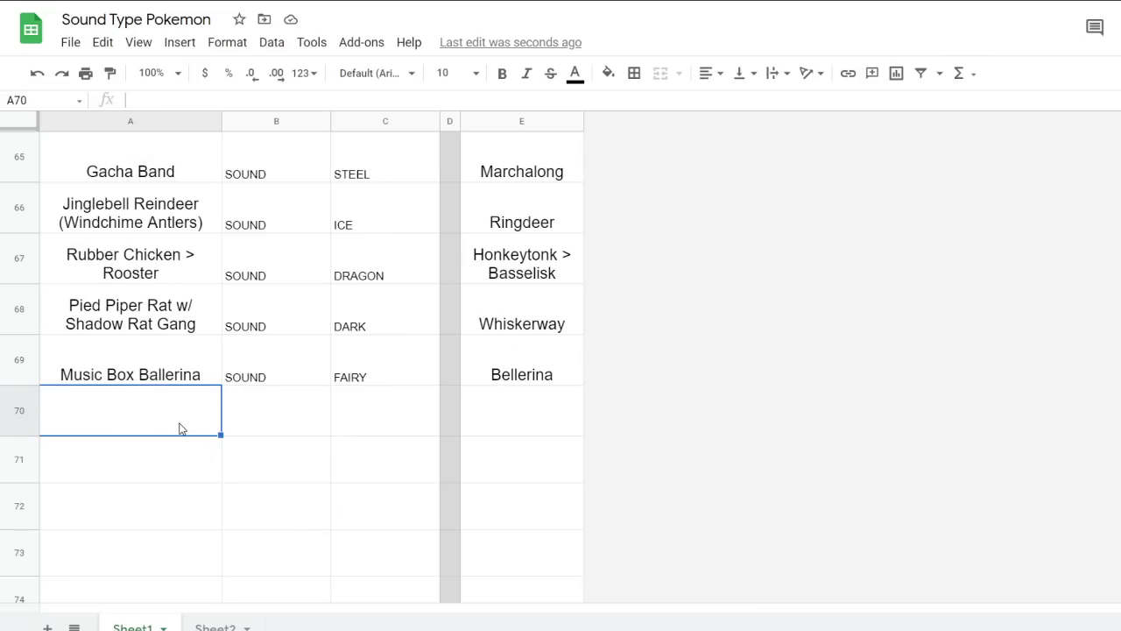
key("ctrl+v")
scroll(475, 481, "down", 1)
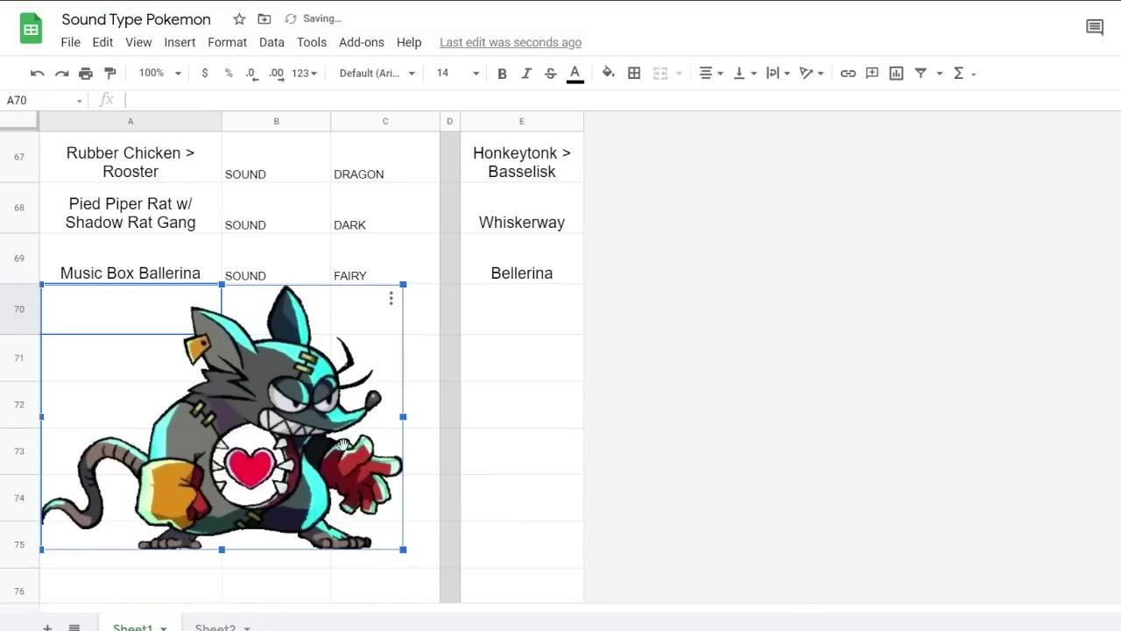
Shrink the pasted rat picture to about half its size and delete it from the sheet
left_click(508, 500)
left_click(366, 510)
left_click_drag(403, 549, 283, 418)
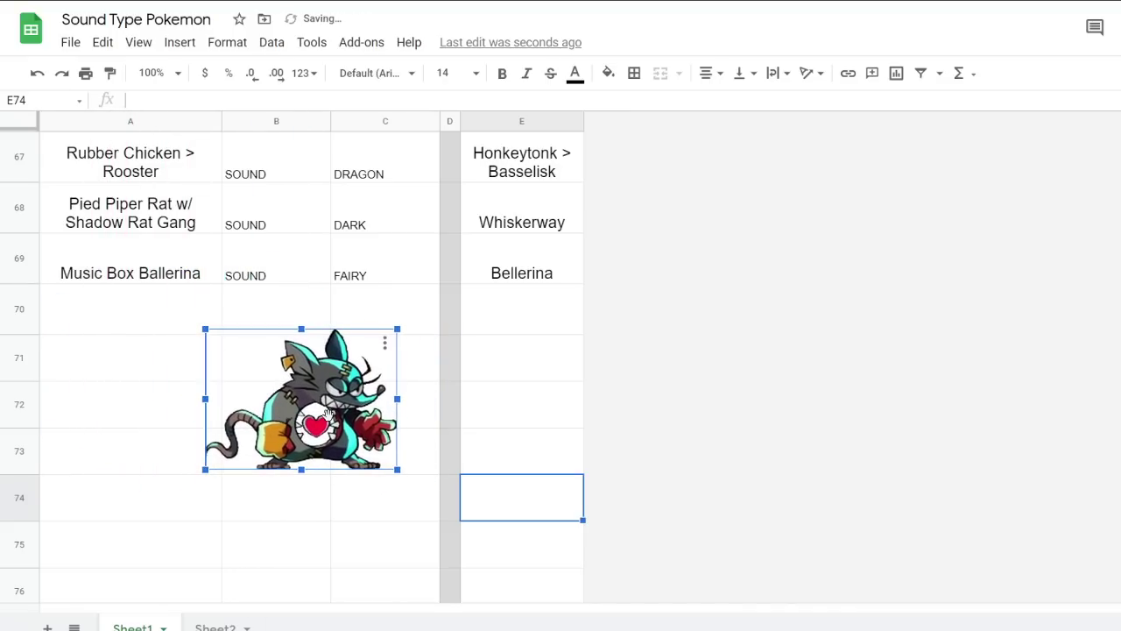
key("Delete")
left_click(385, 392)
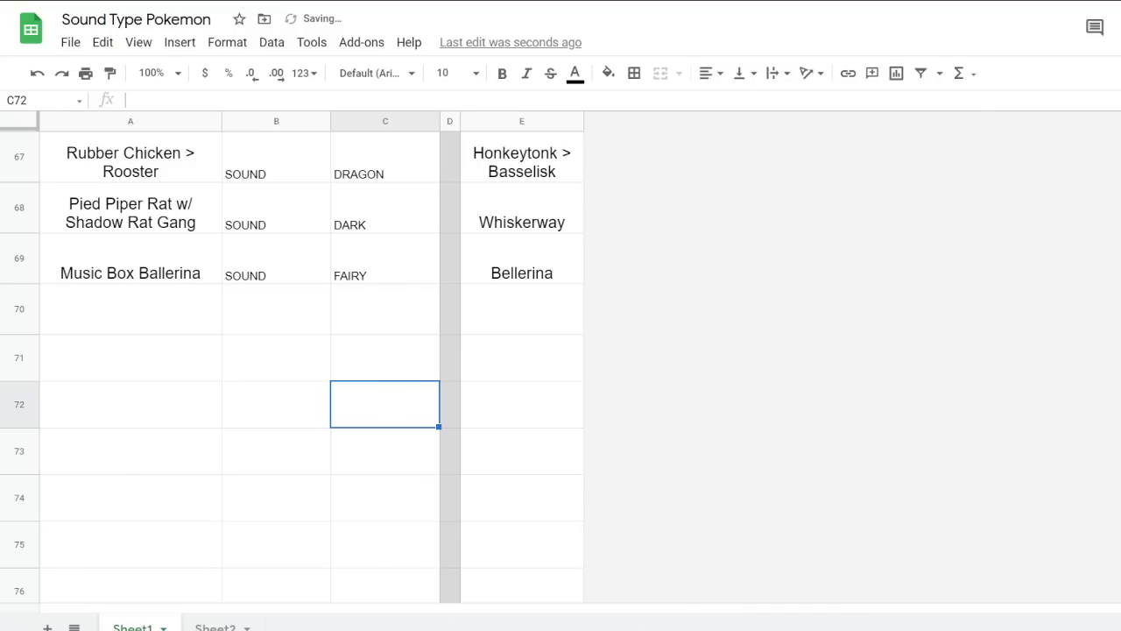